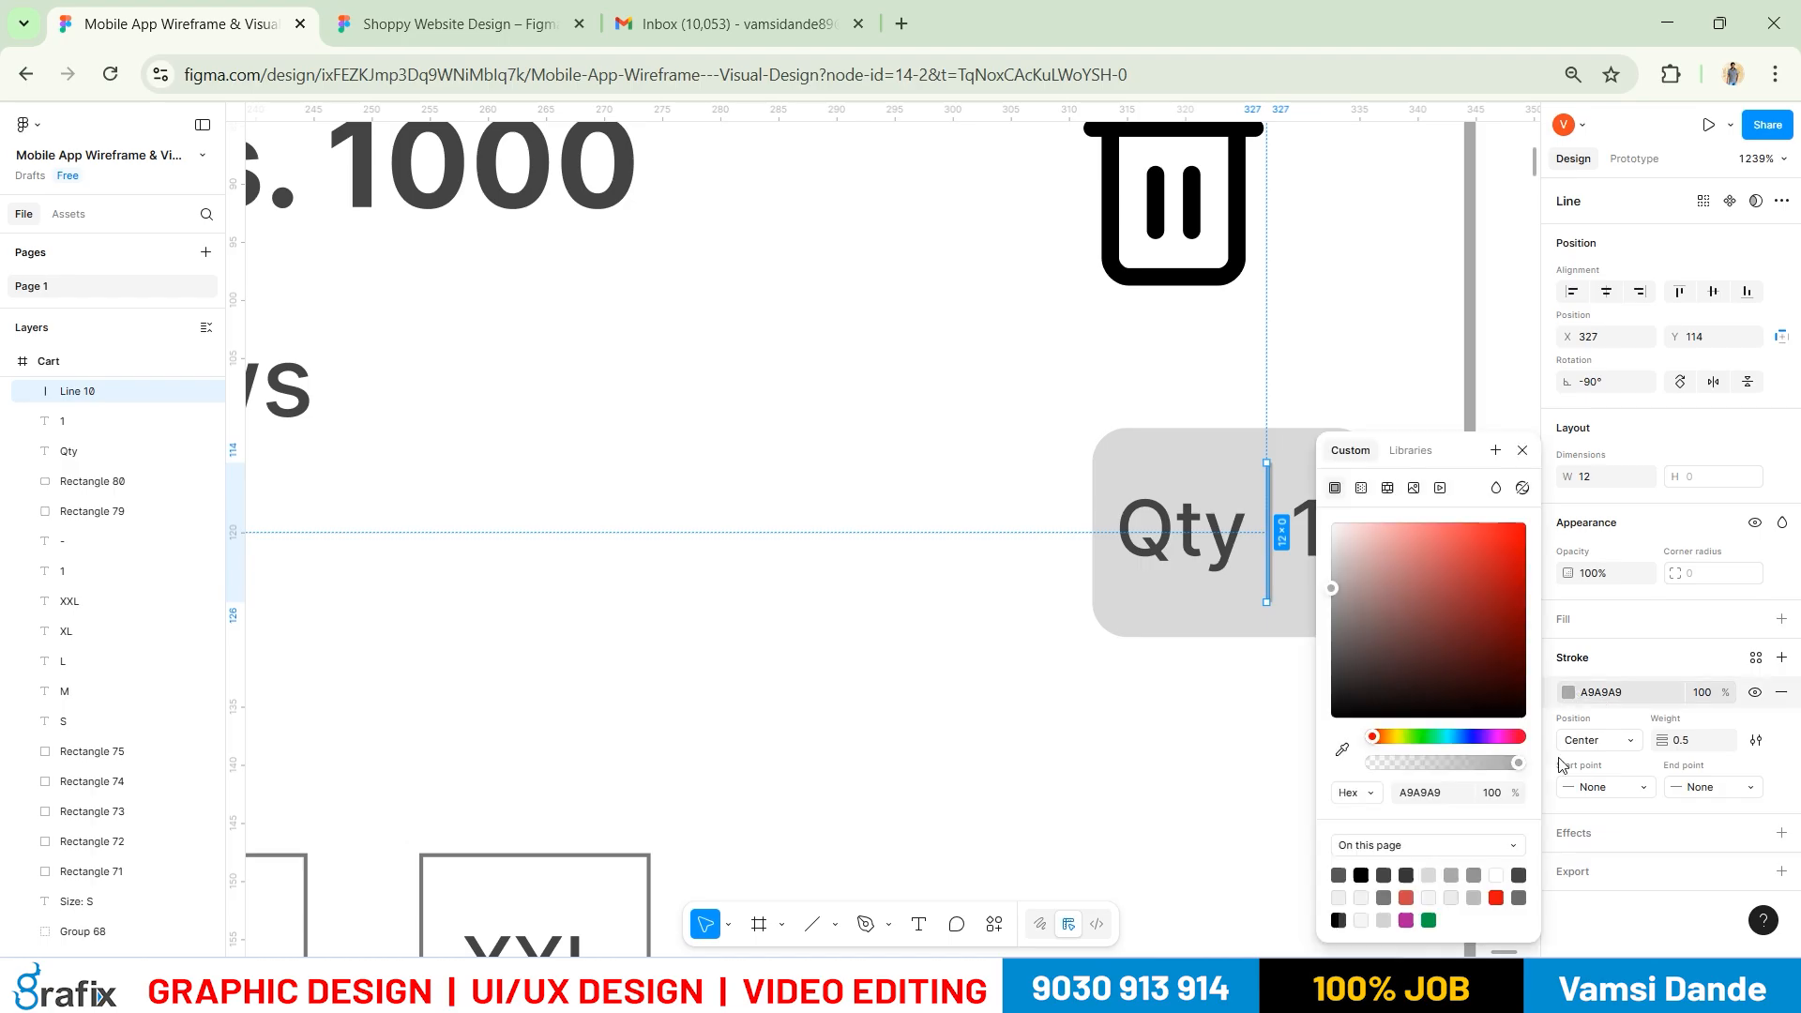
Darken the divider line and extend it to the Qty box's top and bottom edges
left_click(1472, 874)
left_click(1164, 690)
scroll(1168, 570, "down", 4)
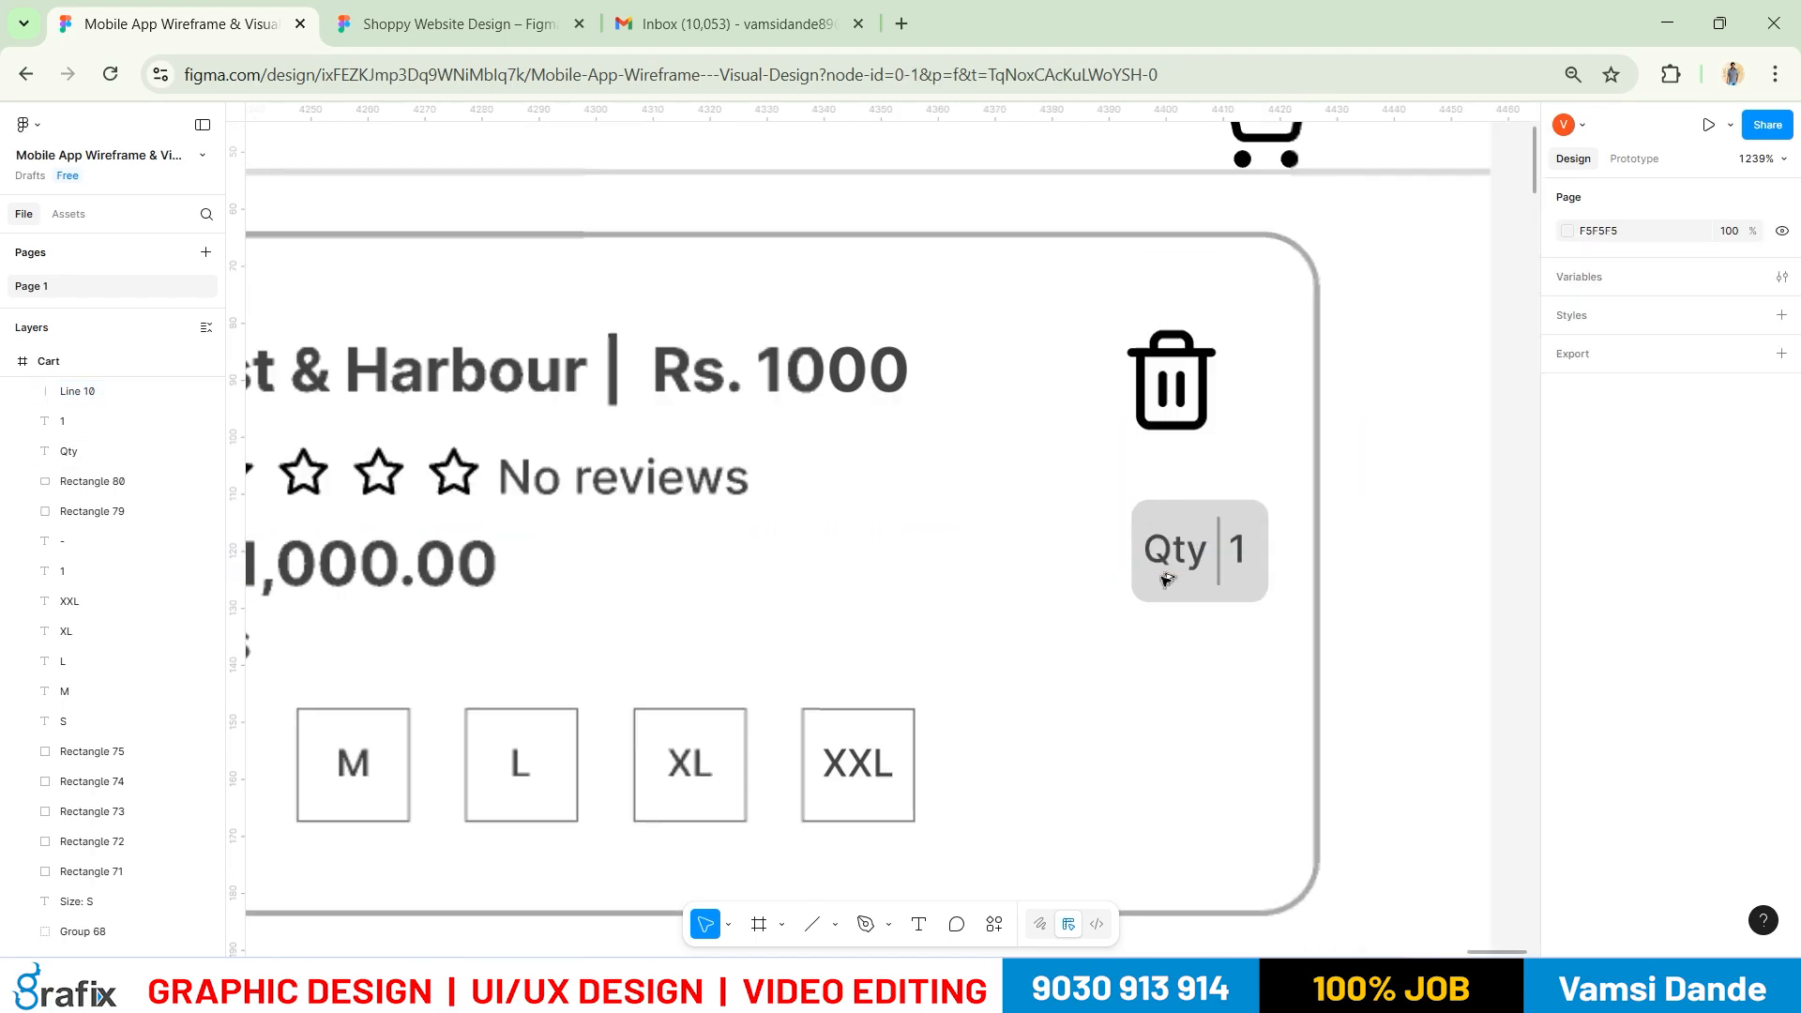
scroll(1219, 563, "up", 2)
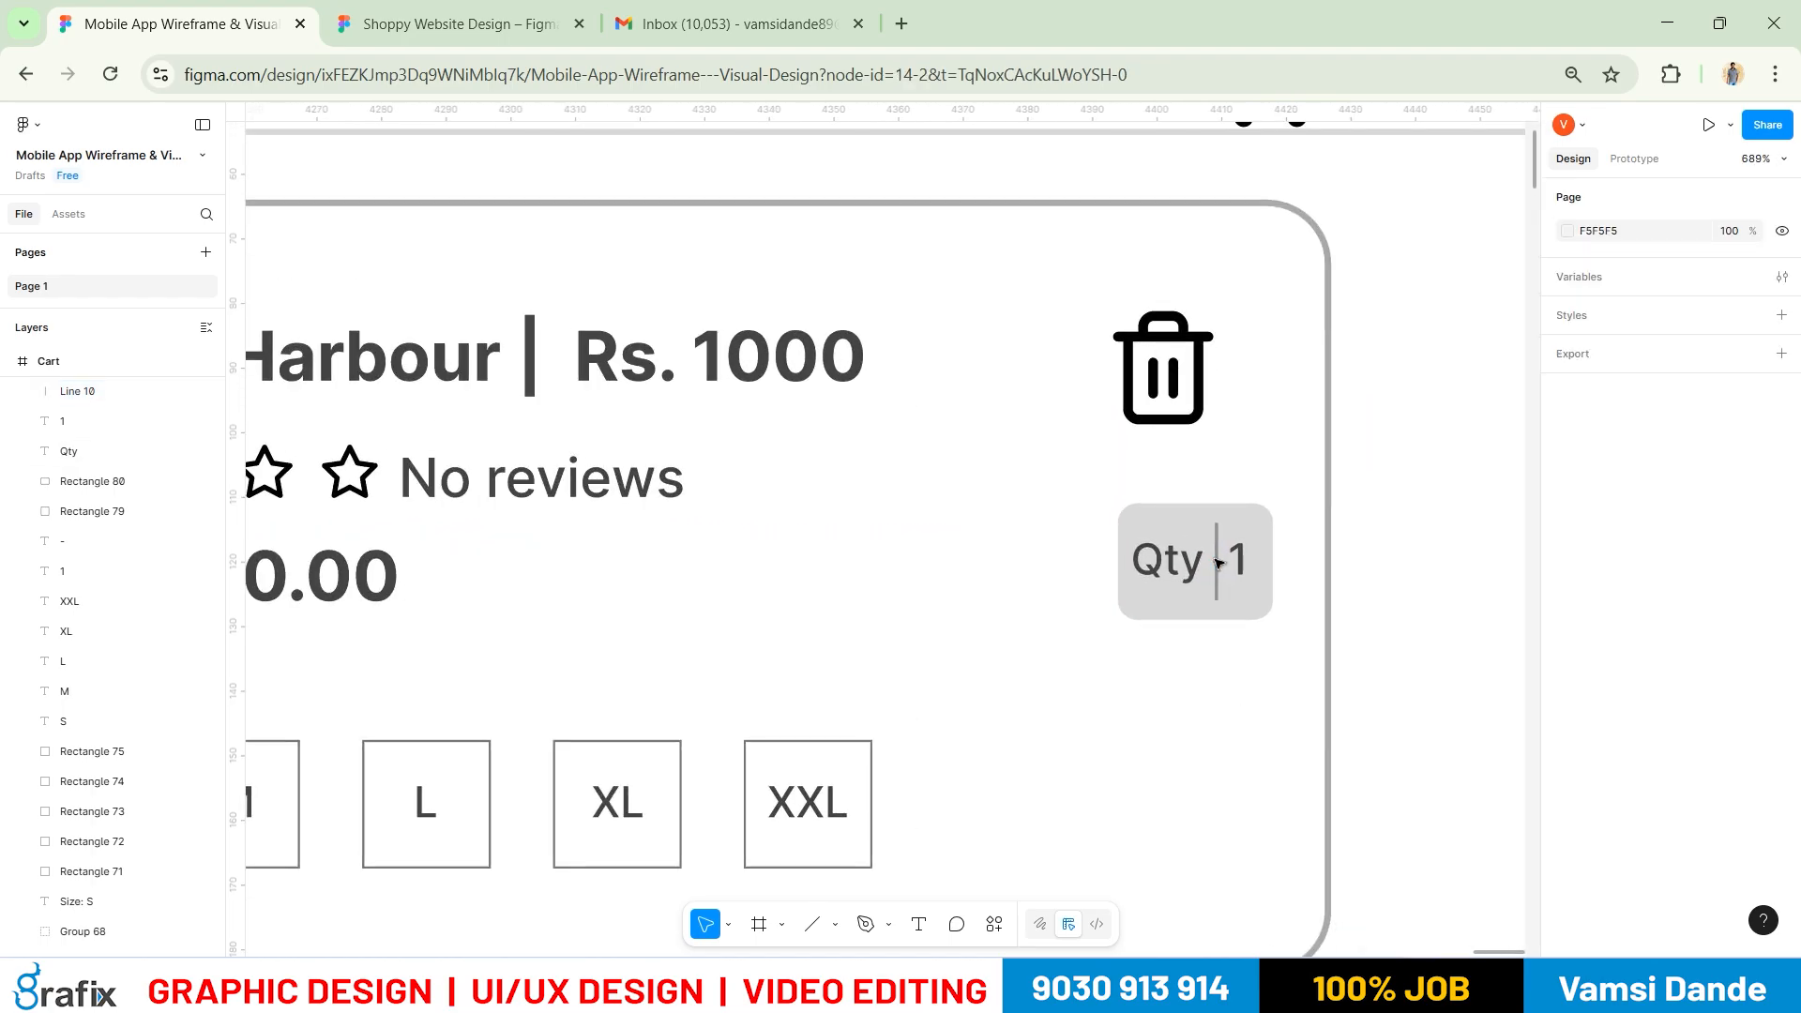
left_click(1215, 563)
scroll(1217, 558, "up", 4)
left_click_drag(1219, 494, 1213, 460)
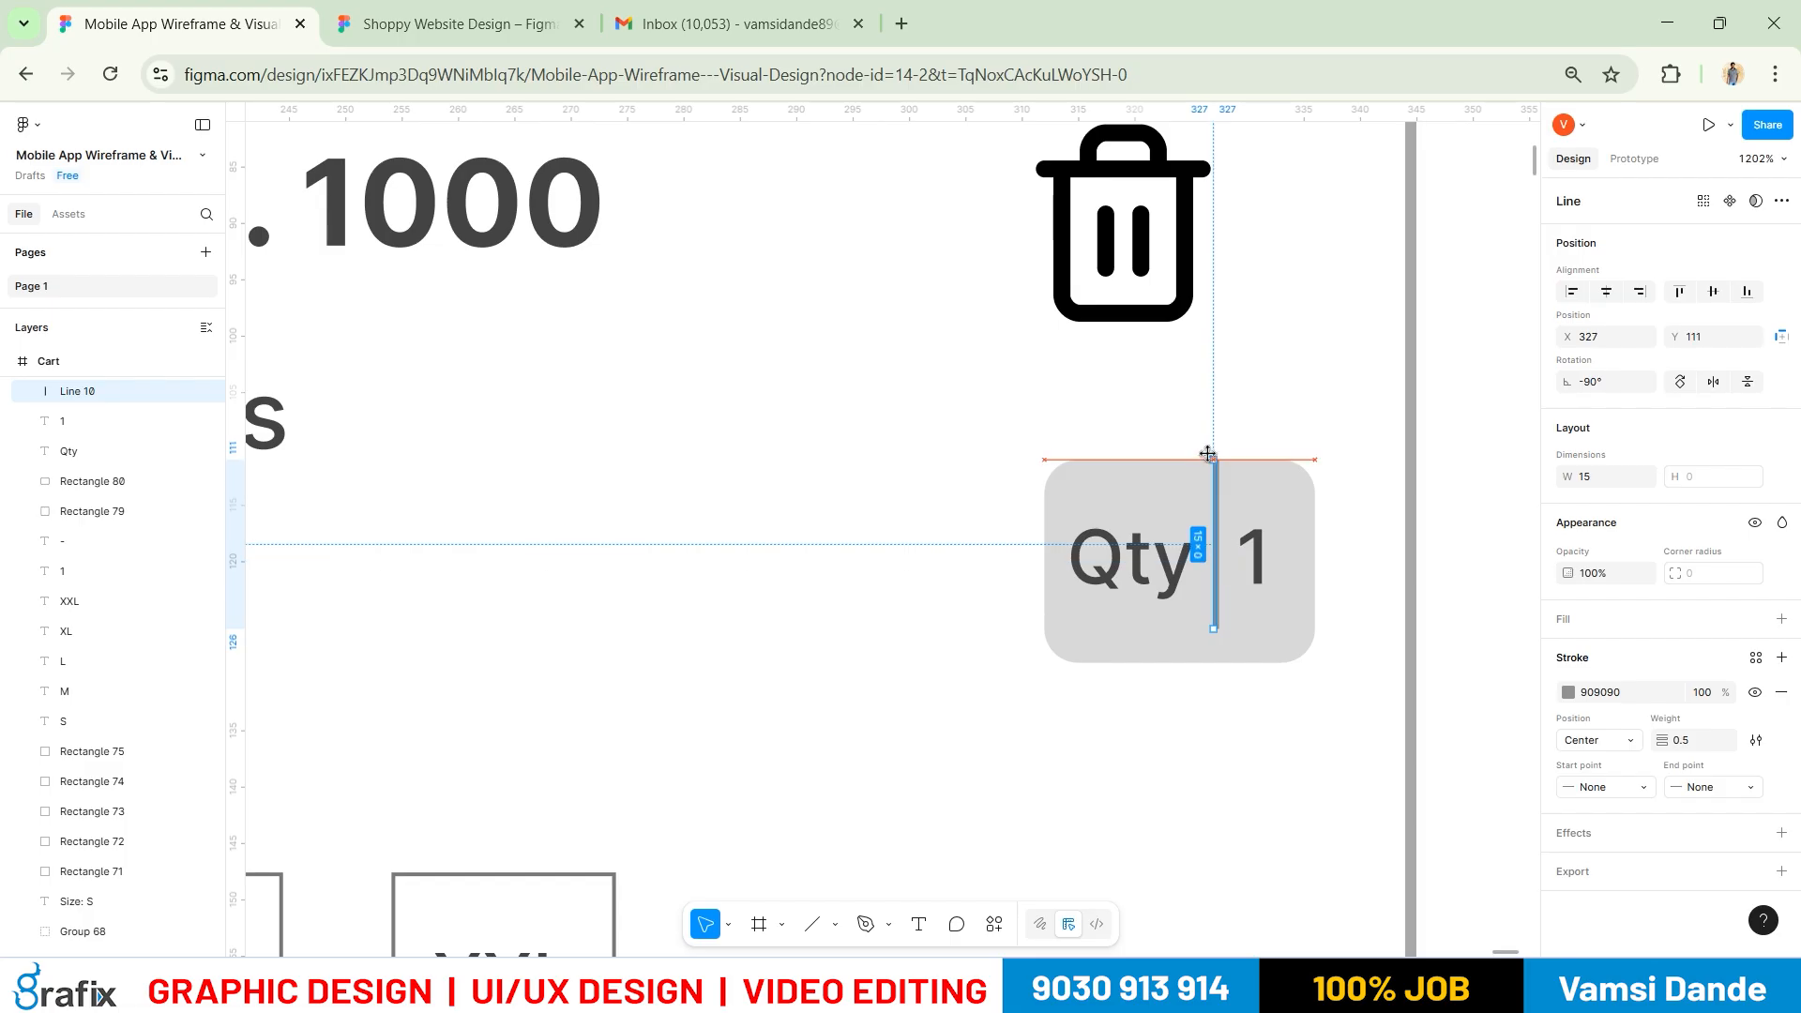
left_click_drag(1210, 629, 1213, 662)
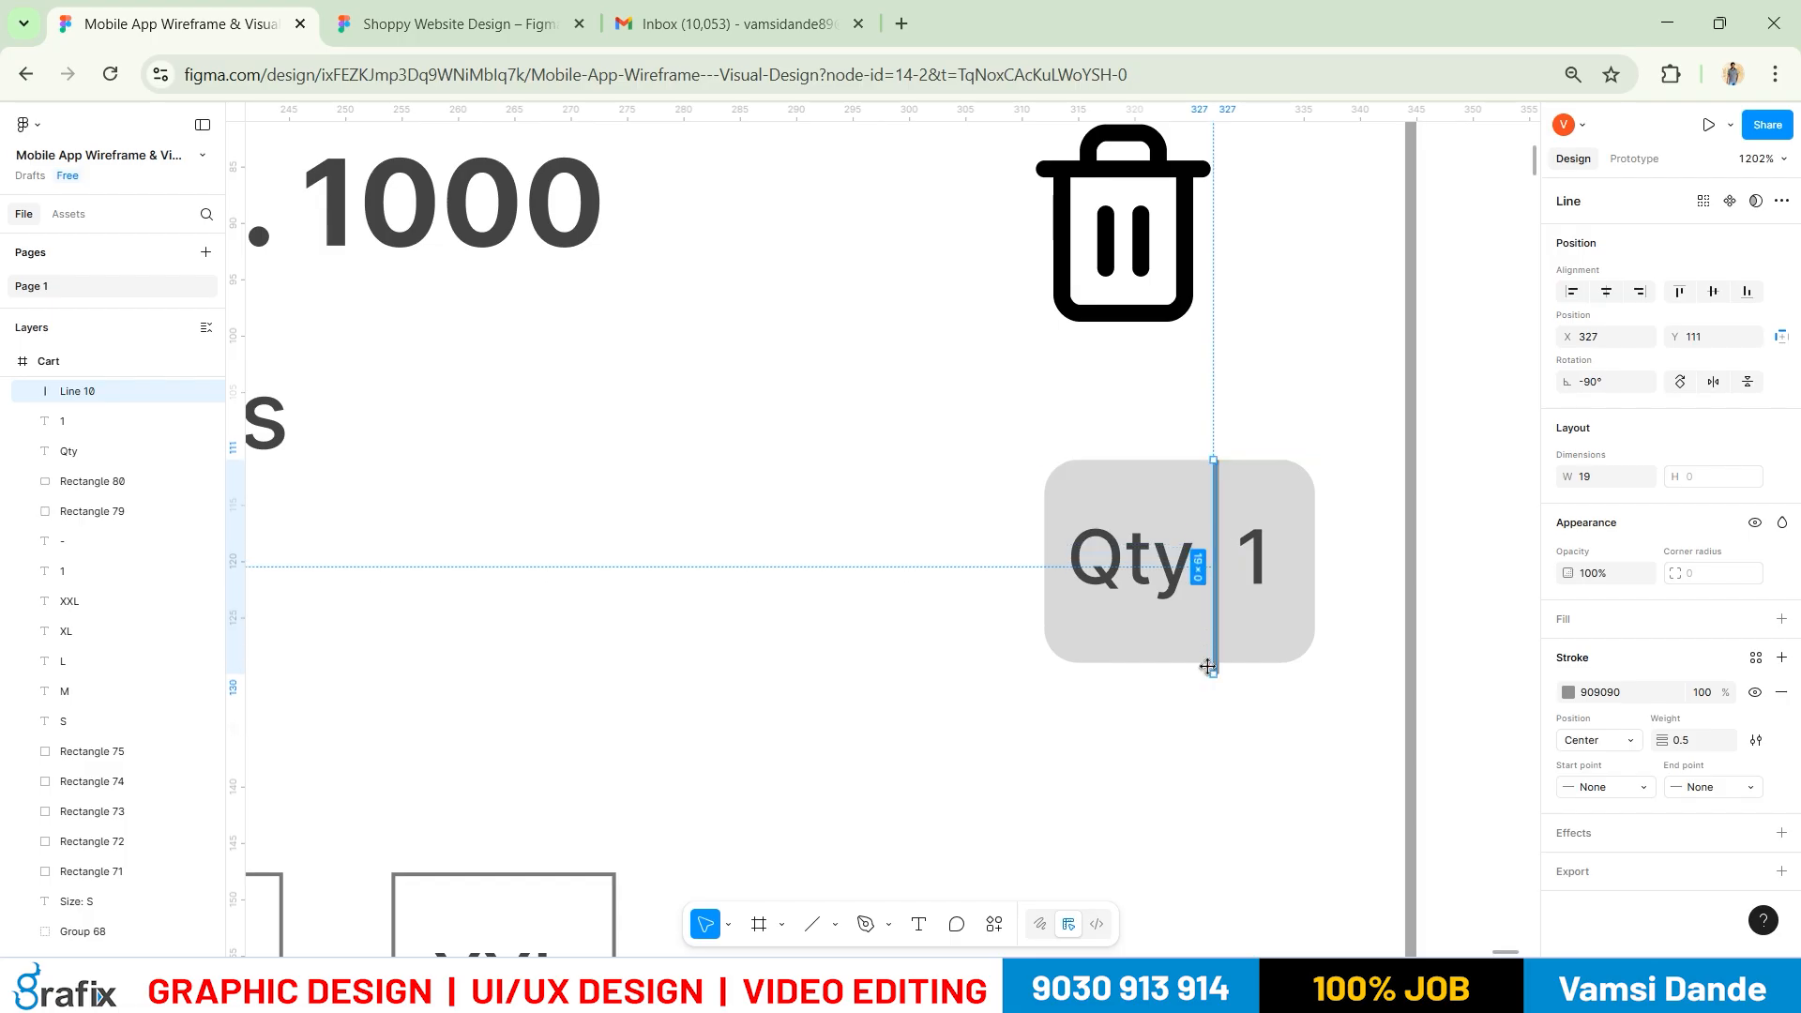
left_click(1240, 776)
Reposition the Qty label and centre the value 1 vertically within the box
mouse_move(1148, 572)
left_mouse_down()
mouse_move(1155, 586)
mouse_move(1149, 570)
left_mouse_up()
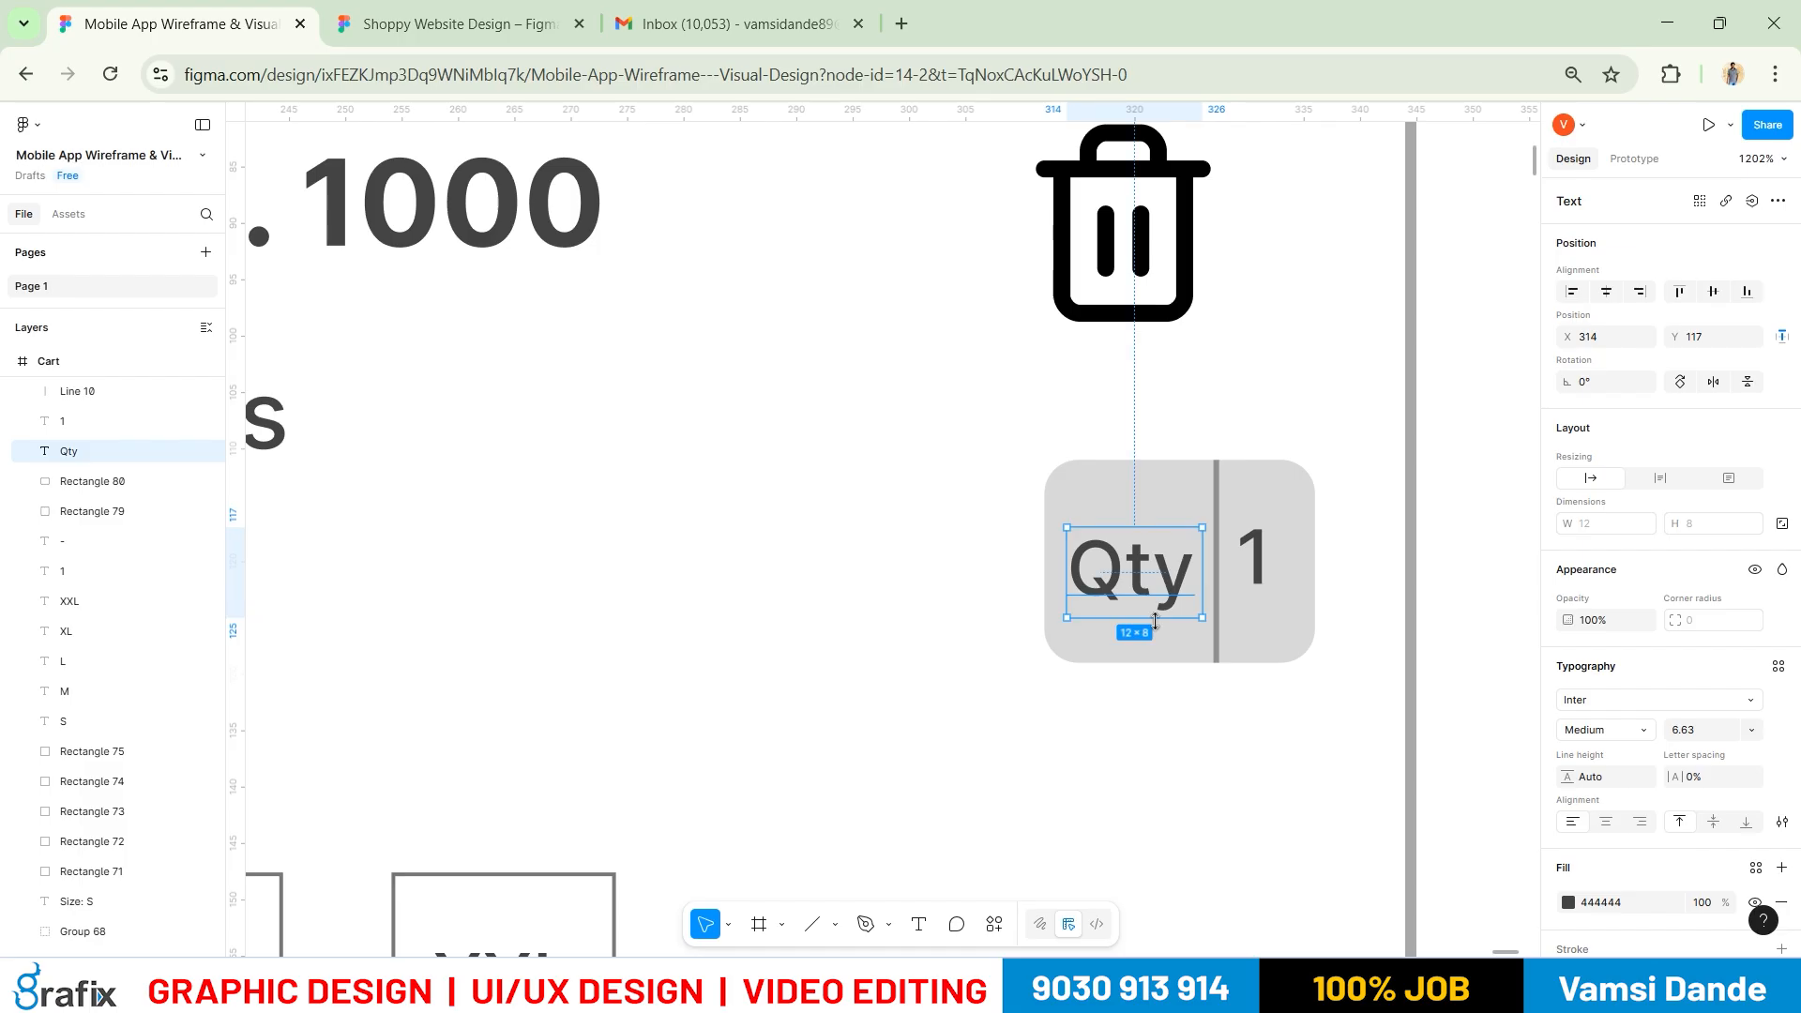
left_click(1180, 645, "shift")
left_click(1254, 568)
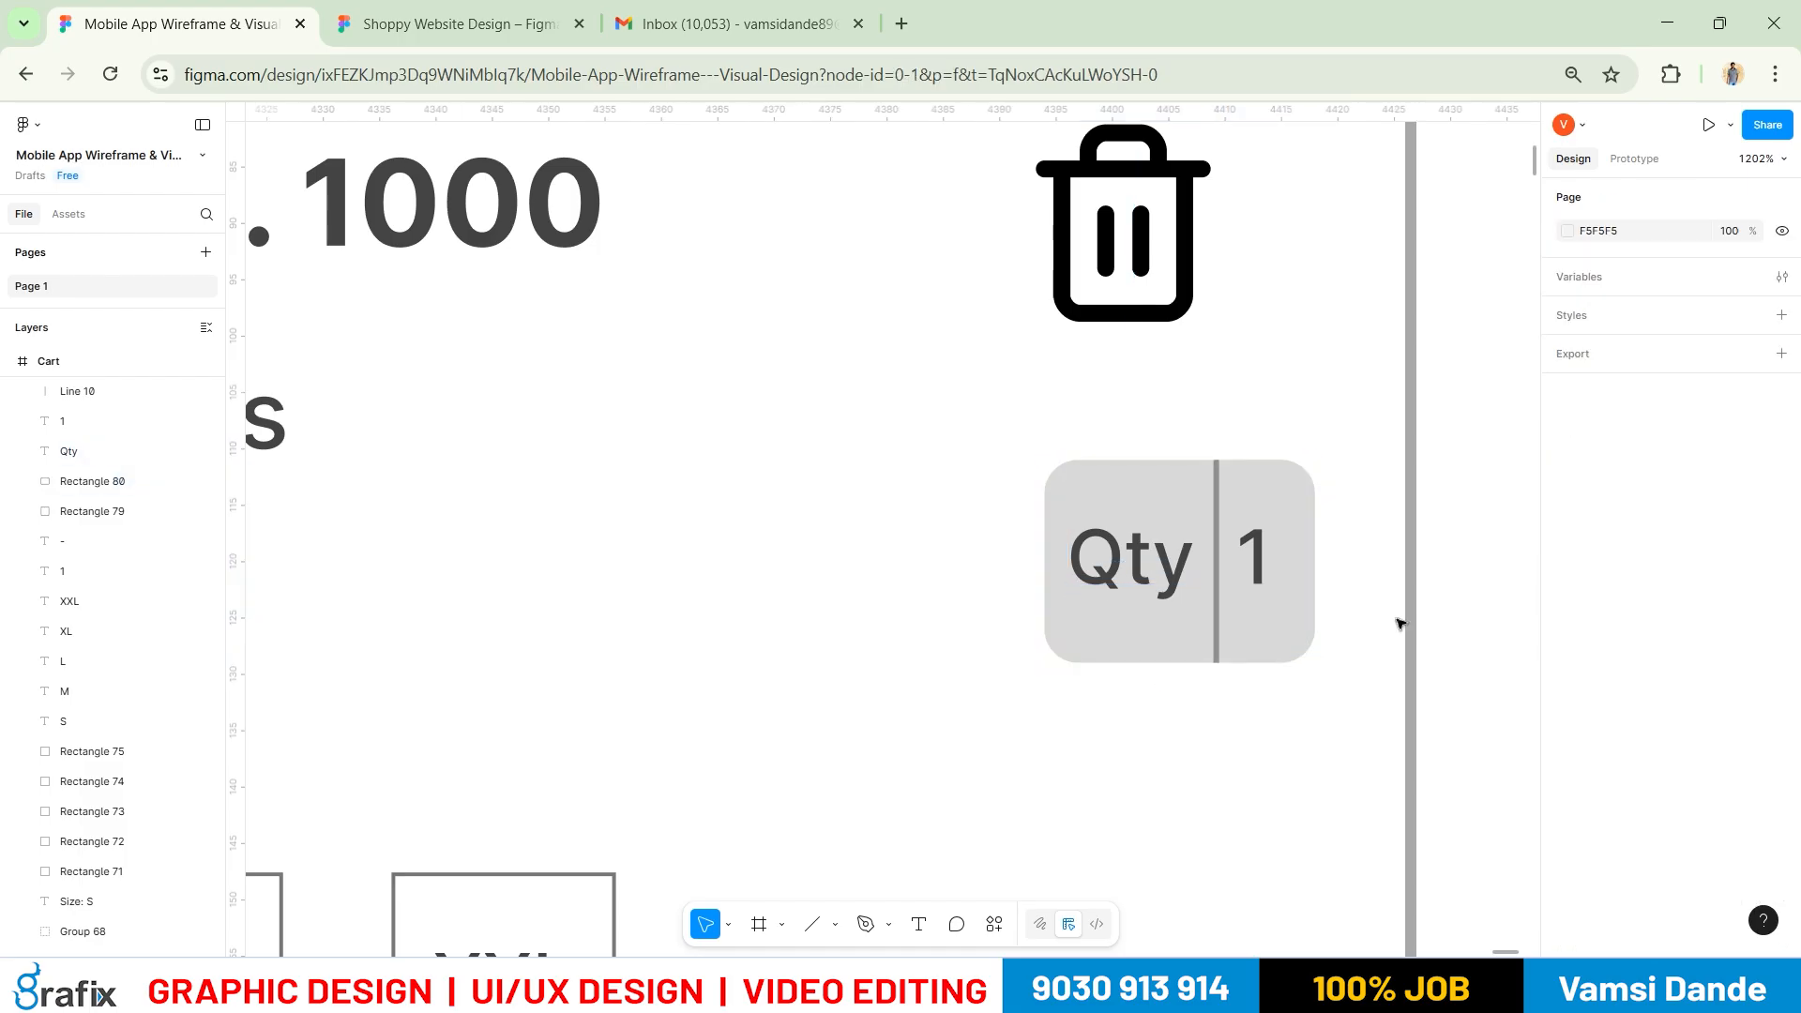
left_click(1303, 638, "shift")
left_click(1715, 294)
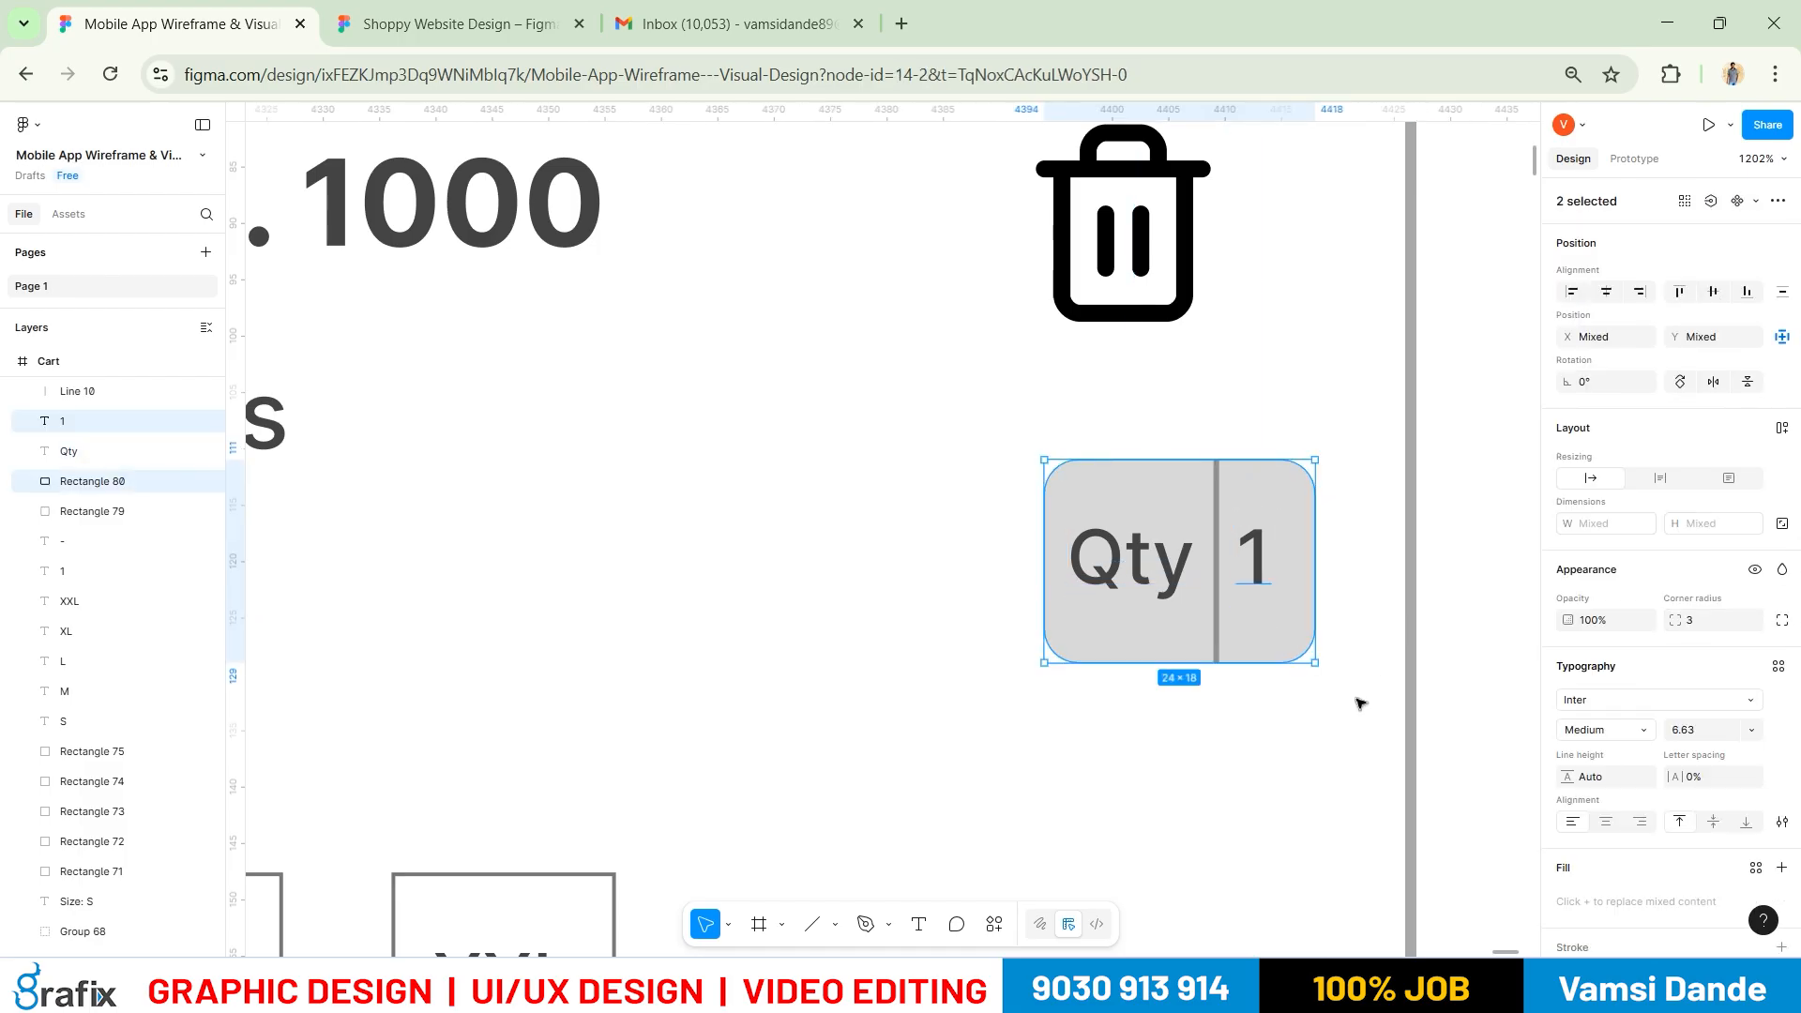
left_click(1382, 666)
scroll(1259, 658, "up", 5)
left_click(1272, 450)
left_click(1064, 493, "shift")
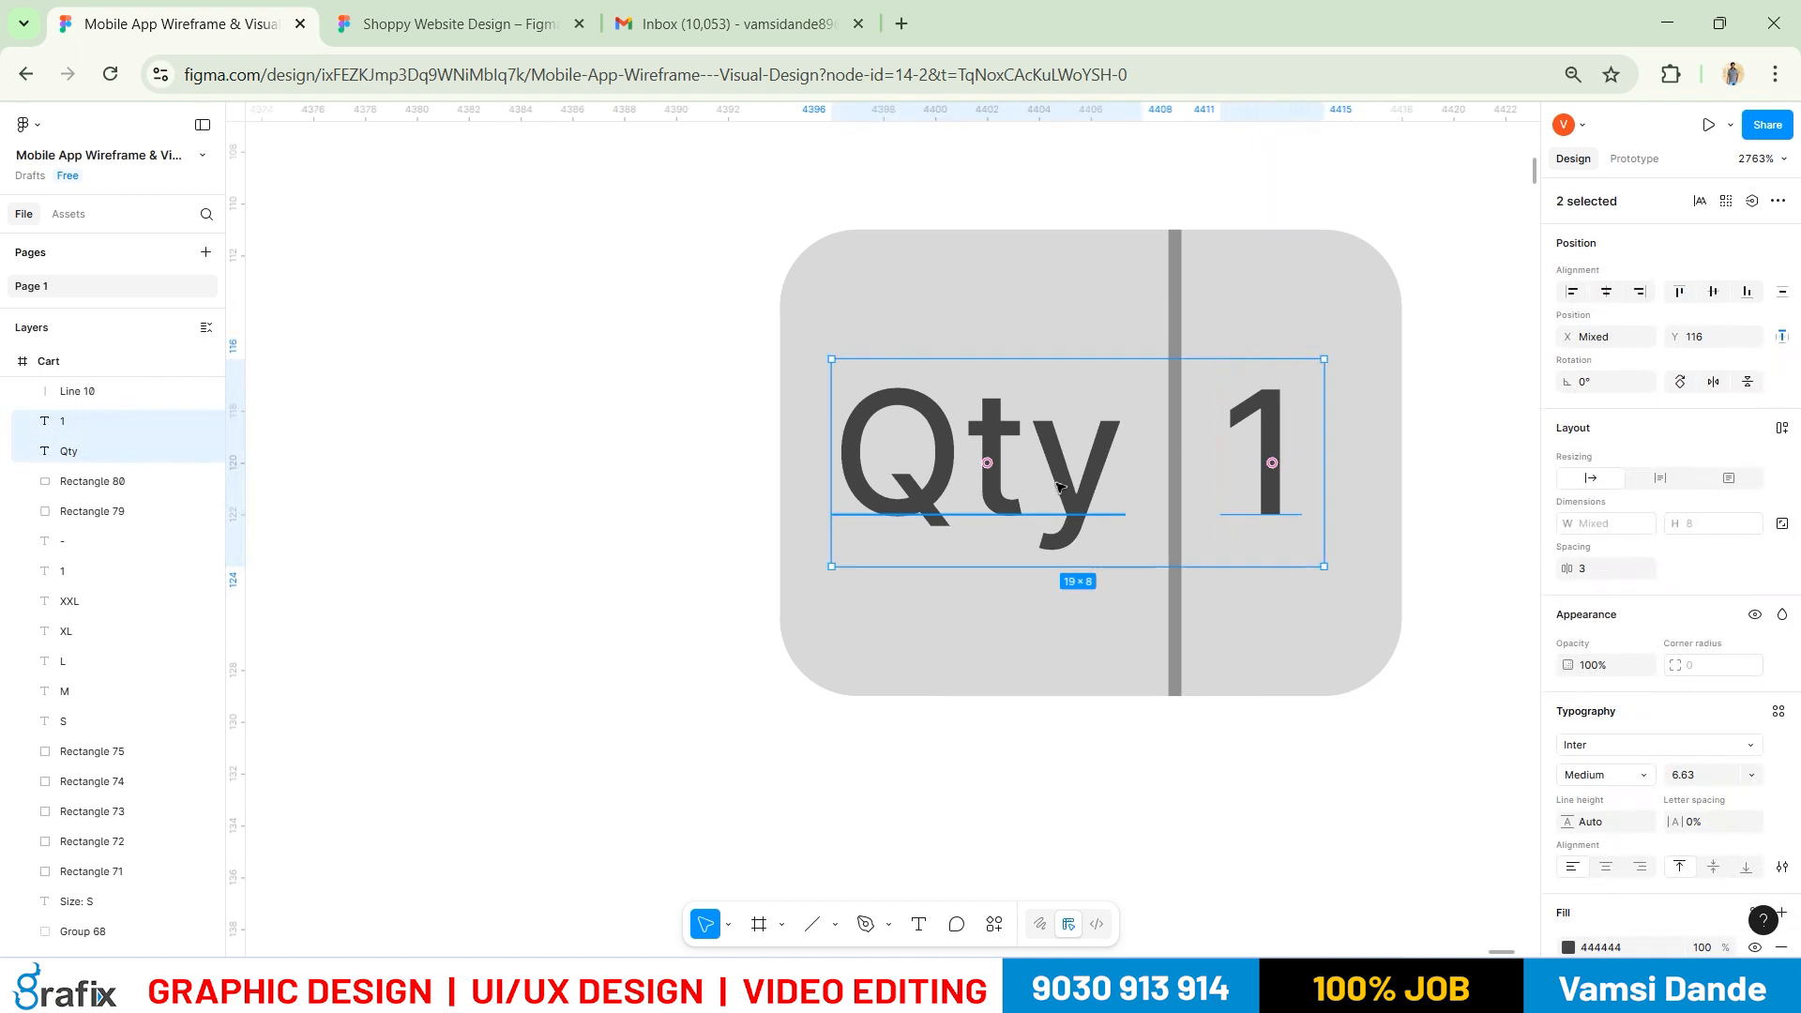
key("Down")
key("Up")
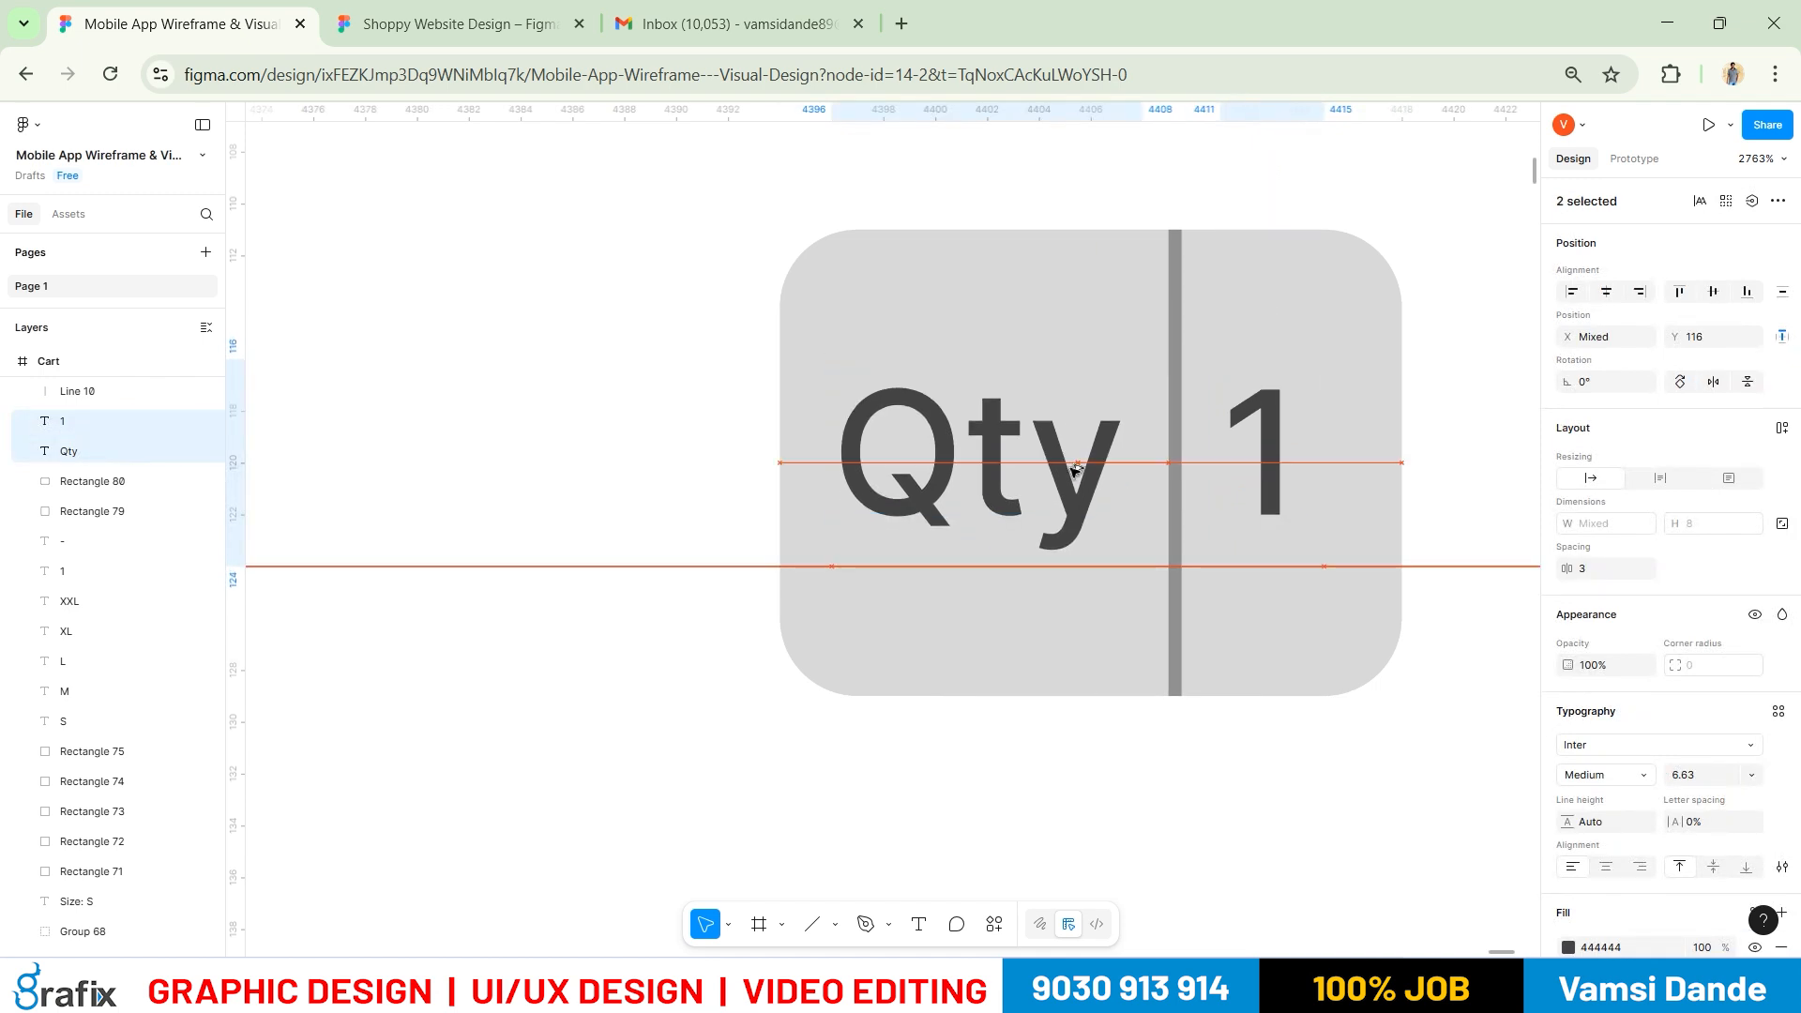
Replace Rectangle 80's grey fill with an A9A9A9 grey outline
scroll(1073, 472, "down", 8)
left_click(1045, 507)
scroll(1045, 506, "up", 3)
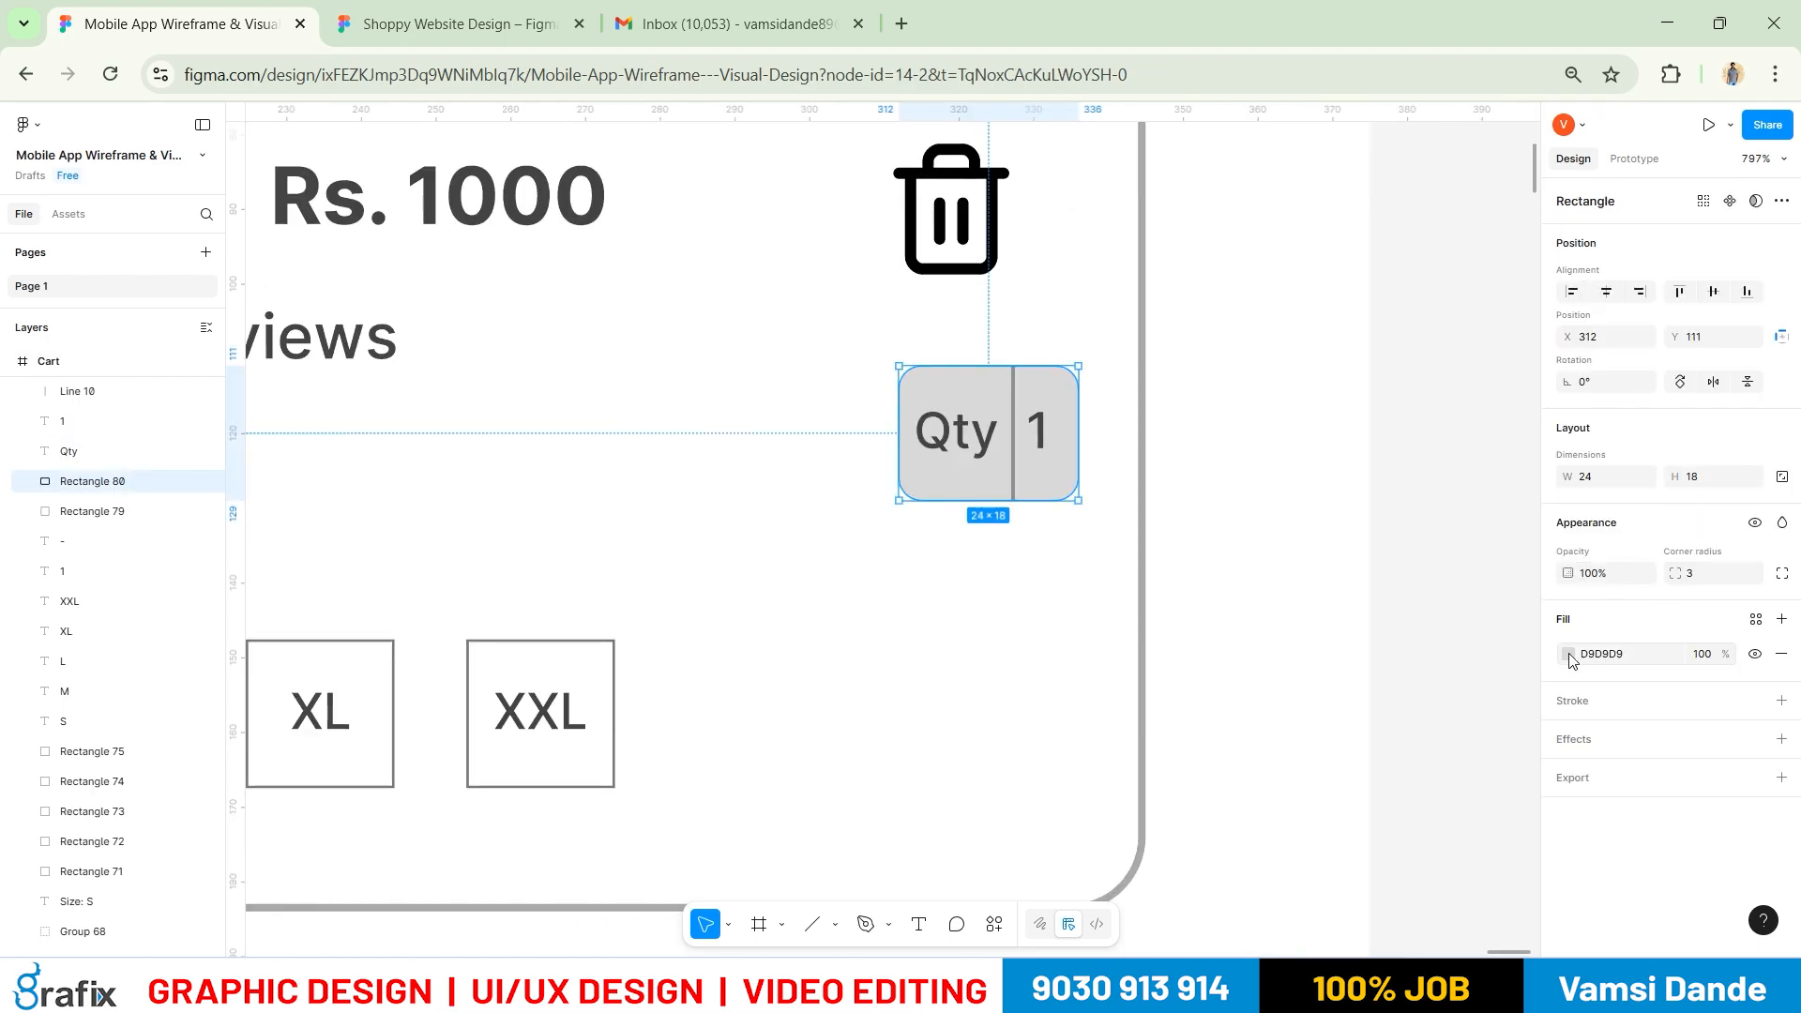
left_click(1780, 701)
left_click(1779, 655)
scroll(1117, 554, "up", 3)
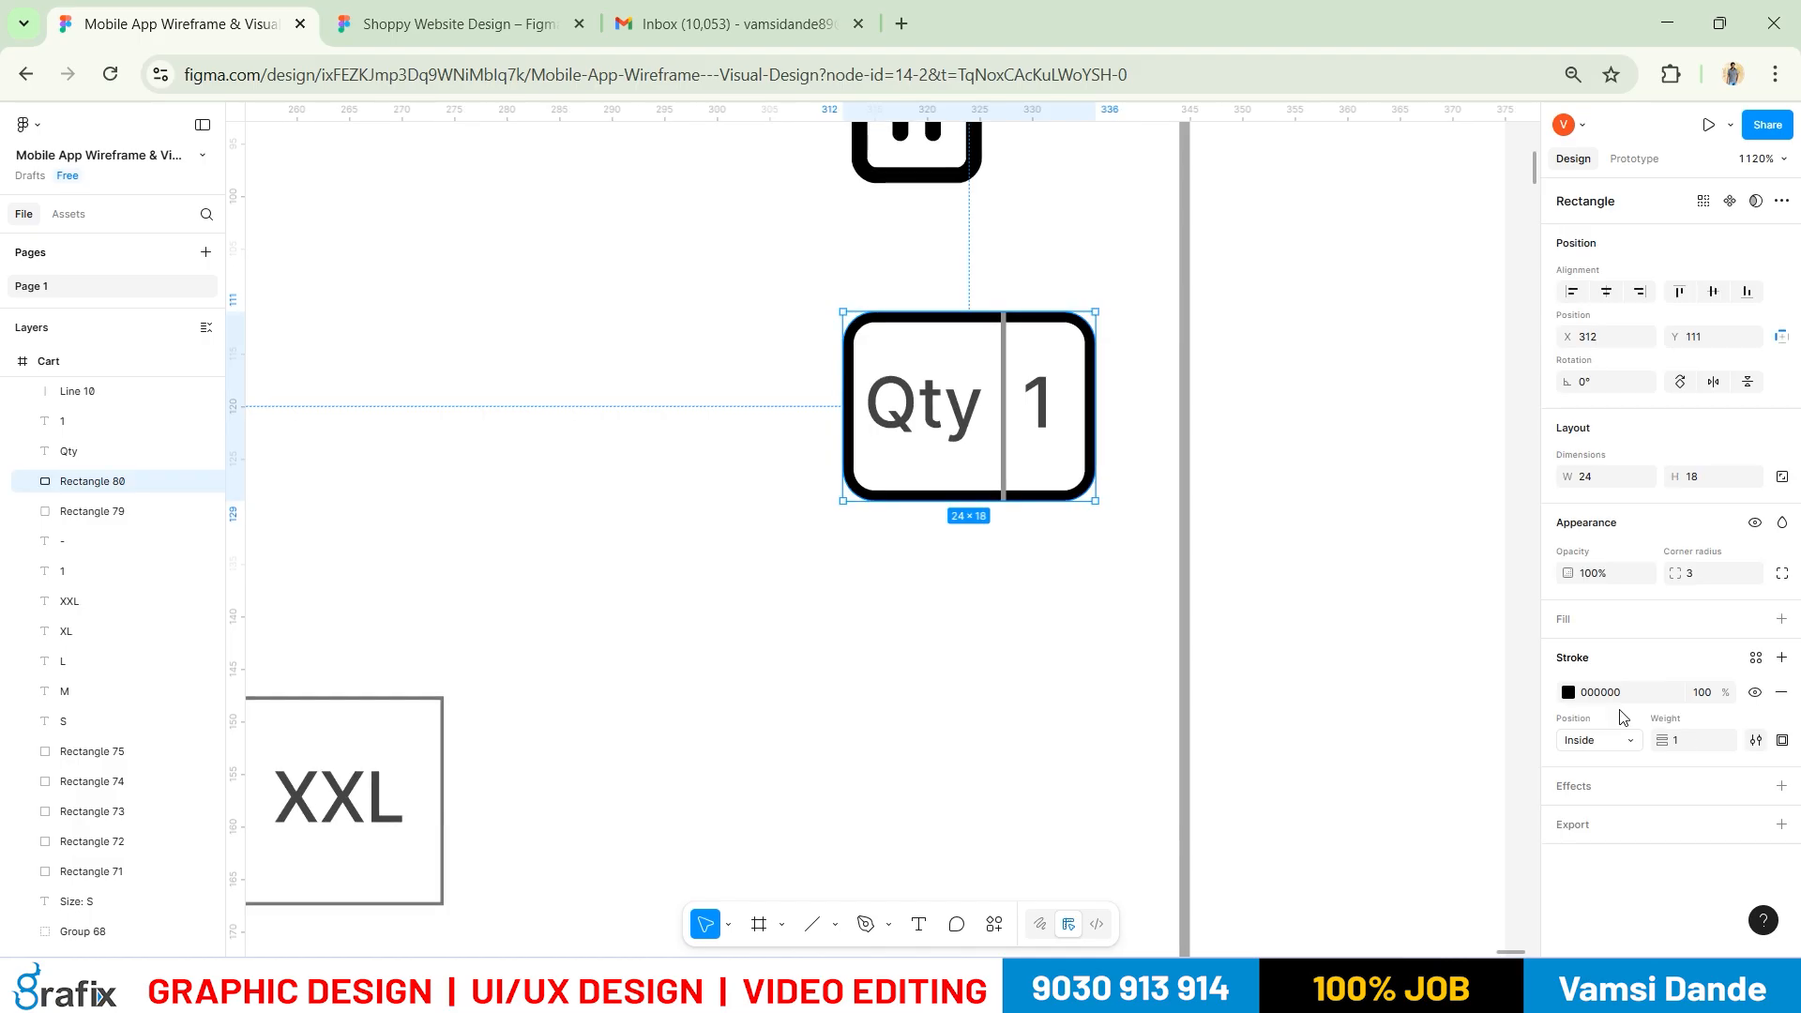
left_click(1564, 695)
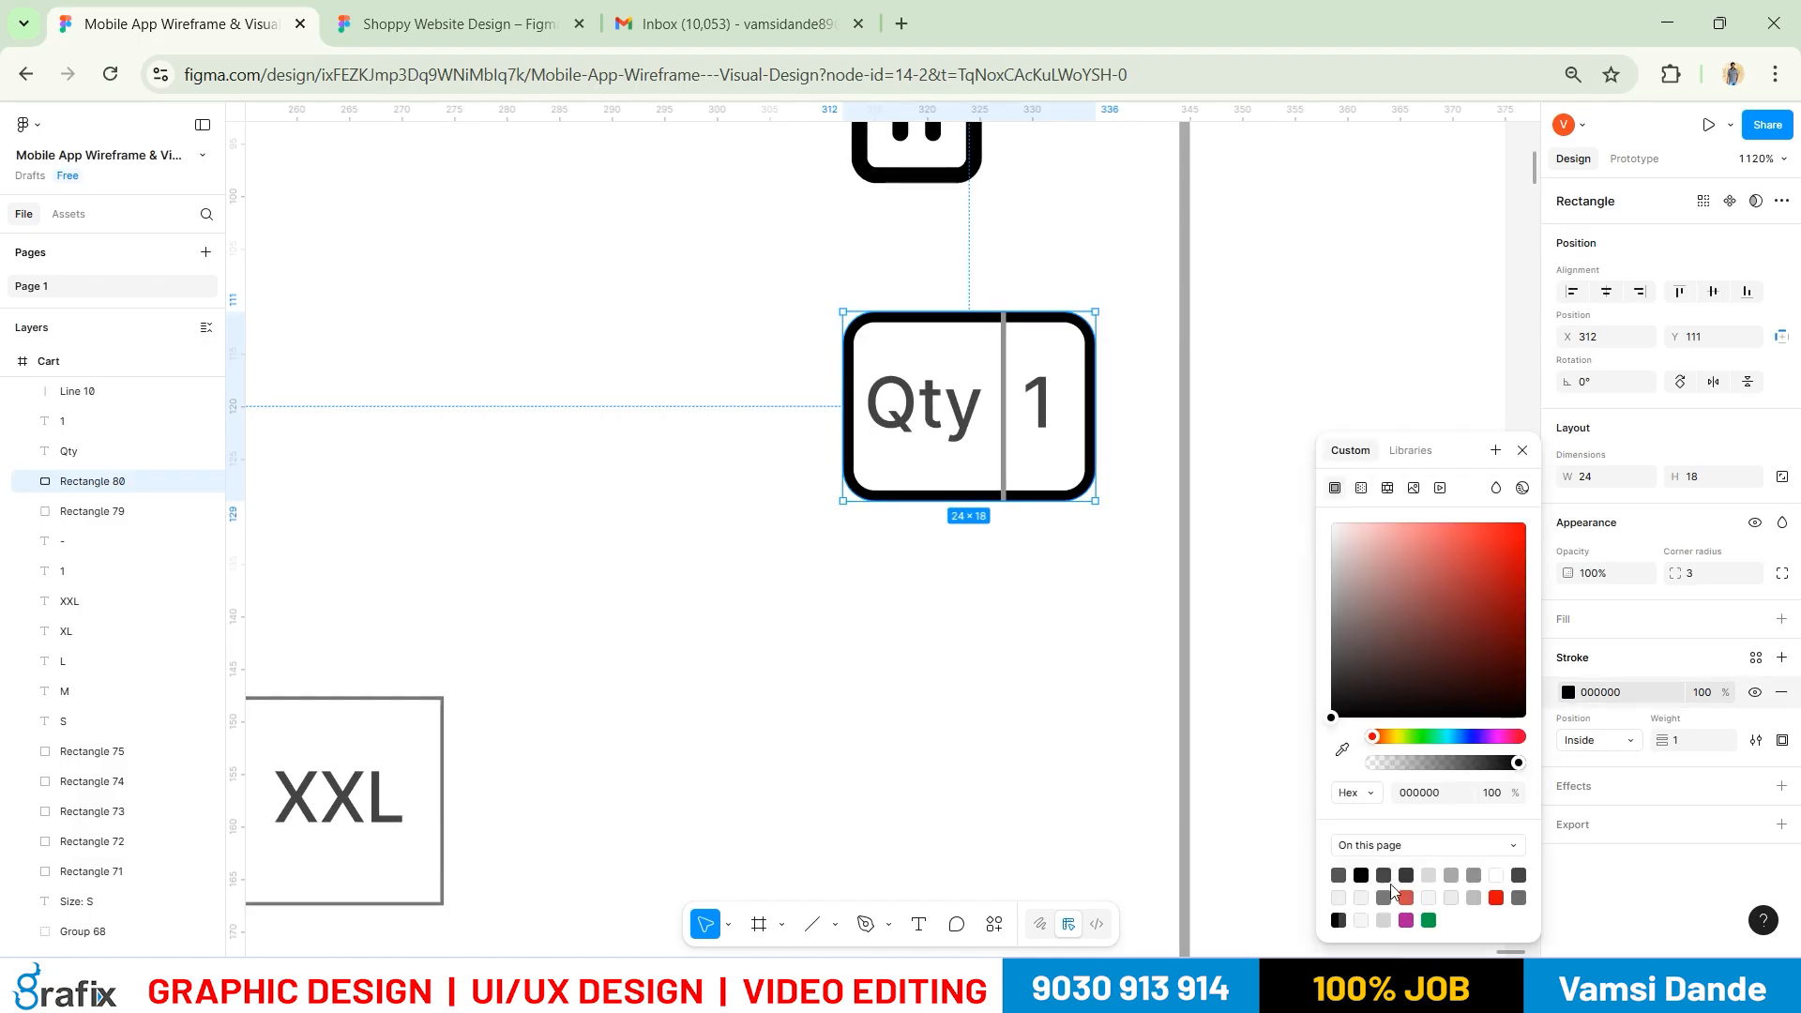
left_click(1465, 874)
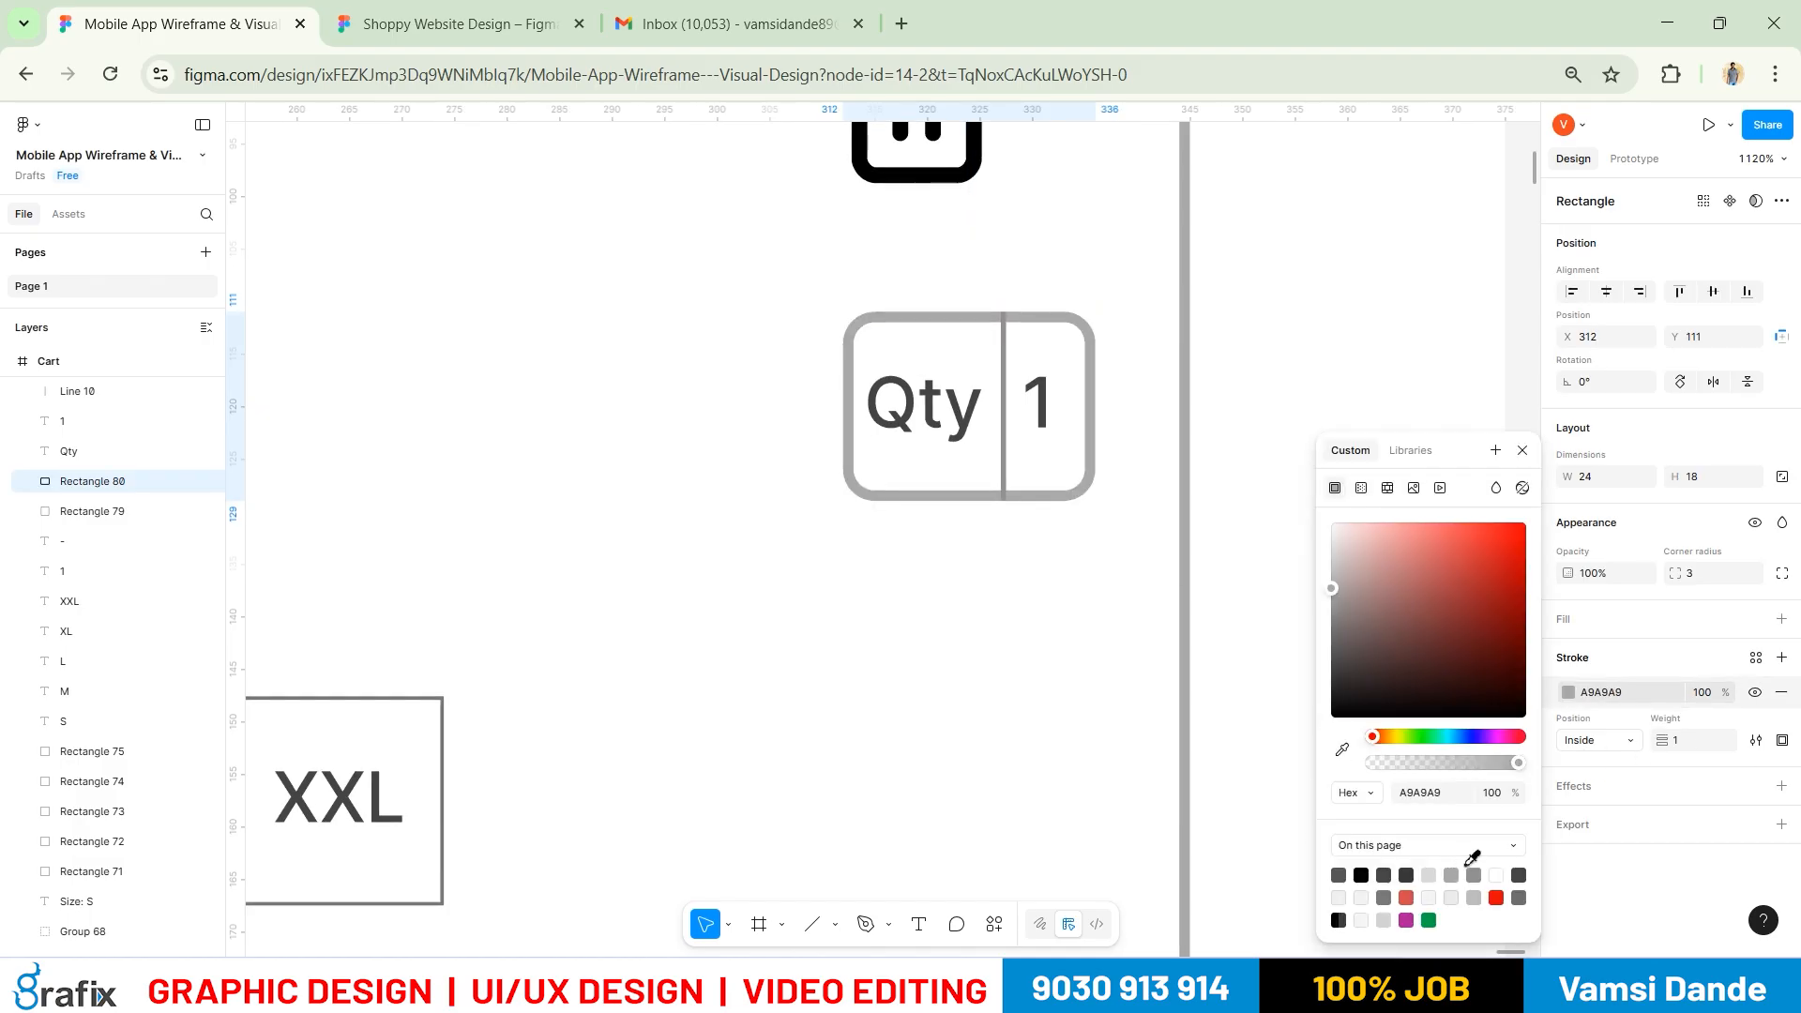
left_click(1310, 385)
scroll(1350, 560, "down", 5)
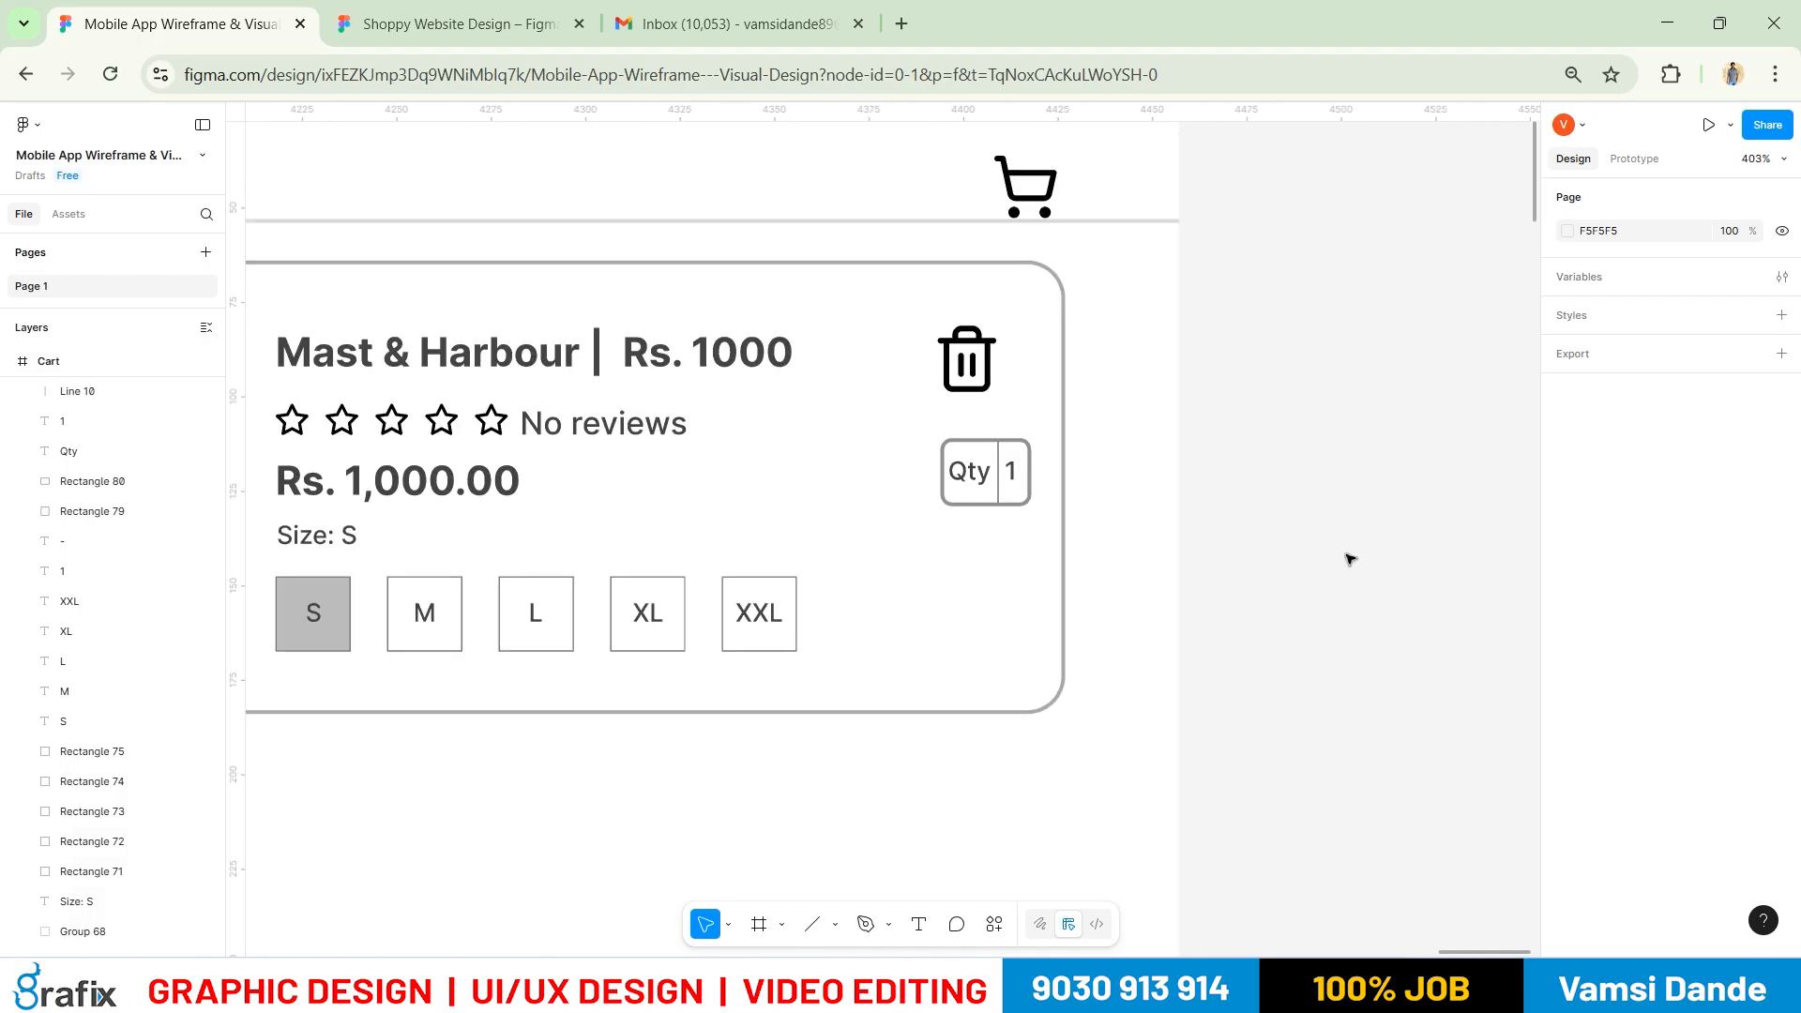
Set the divider line and box outline stroke weight to 0.5
left_click_drag(1016, 504, 1483, 485)
left_click(1464, 453)
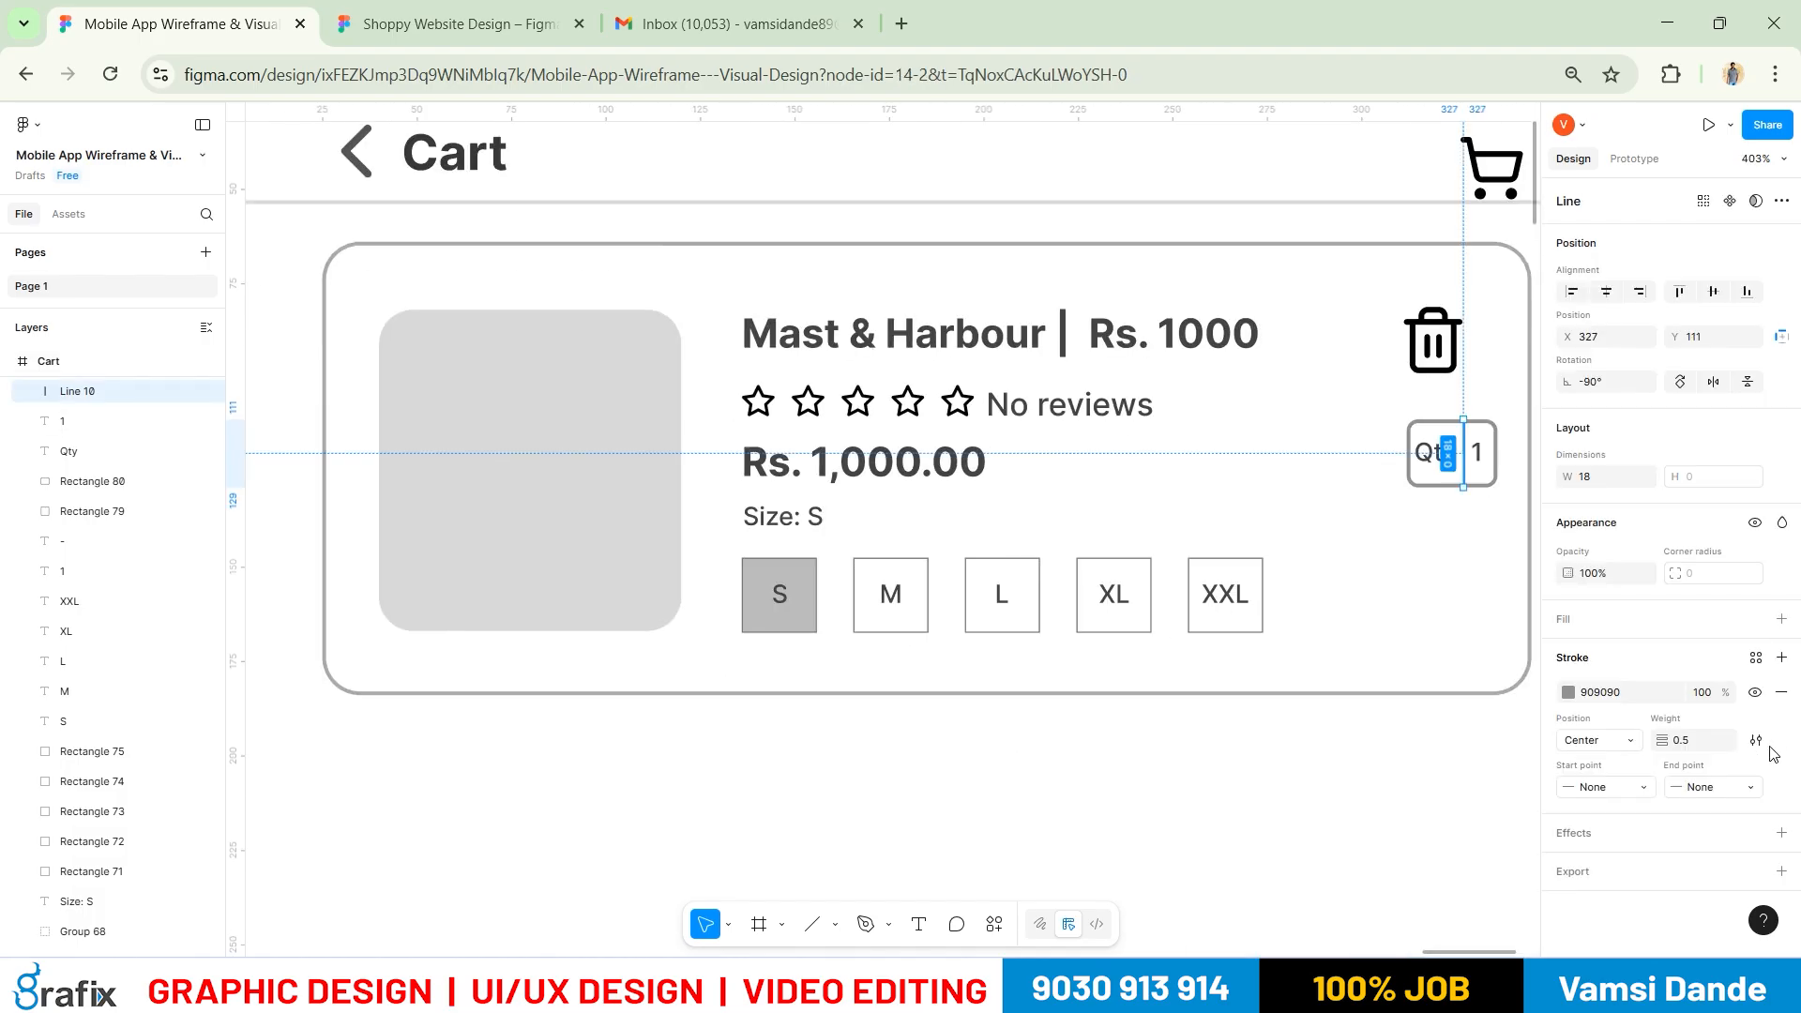
left_click(1706, 742)
key("Return")
left_click(1371, 773)
left_click_drag(1341, 654, 1112, 661)
left_click(1234, 472)
left_click(1179, 461, "shift")
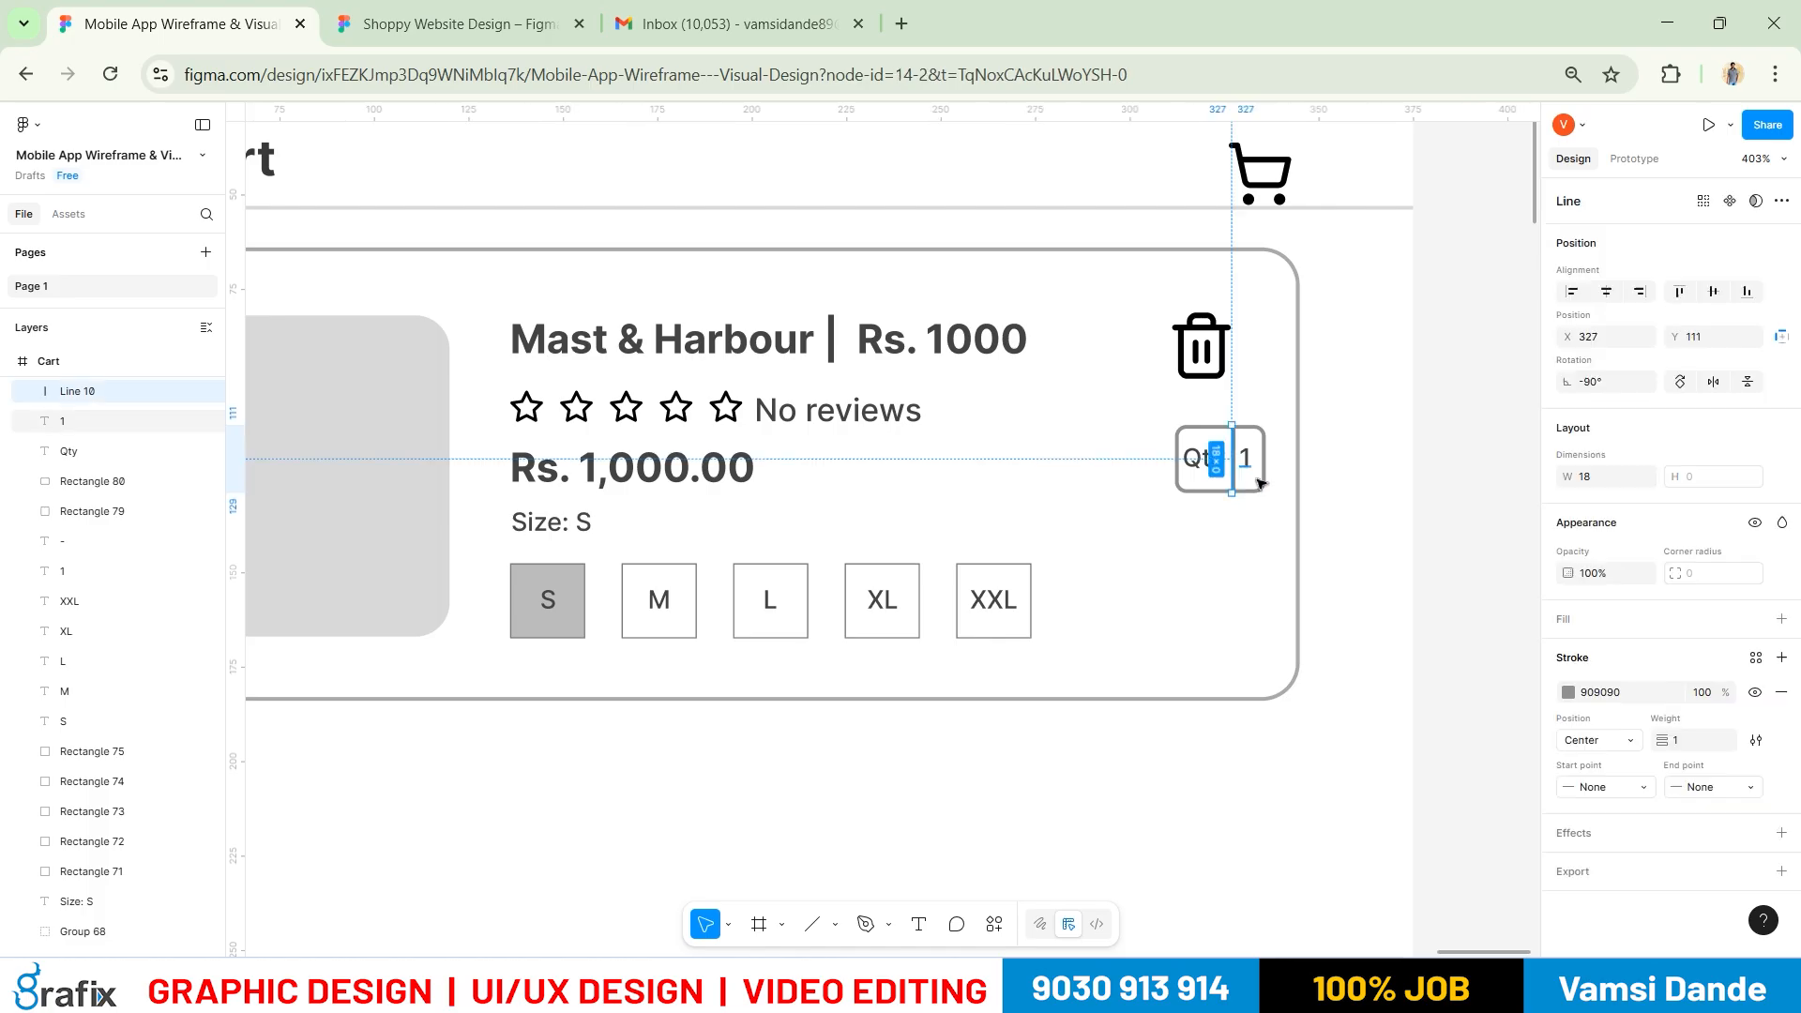
left_click(1693, 746)
type("0.5")
key("Return")
left_click(1219, 833)
Shift the whole four-part Qty box slightly to the left
scroll(915, 458, "down", 2)
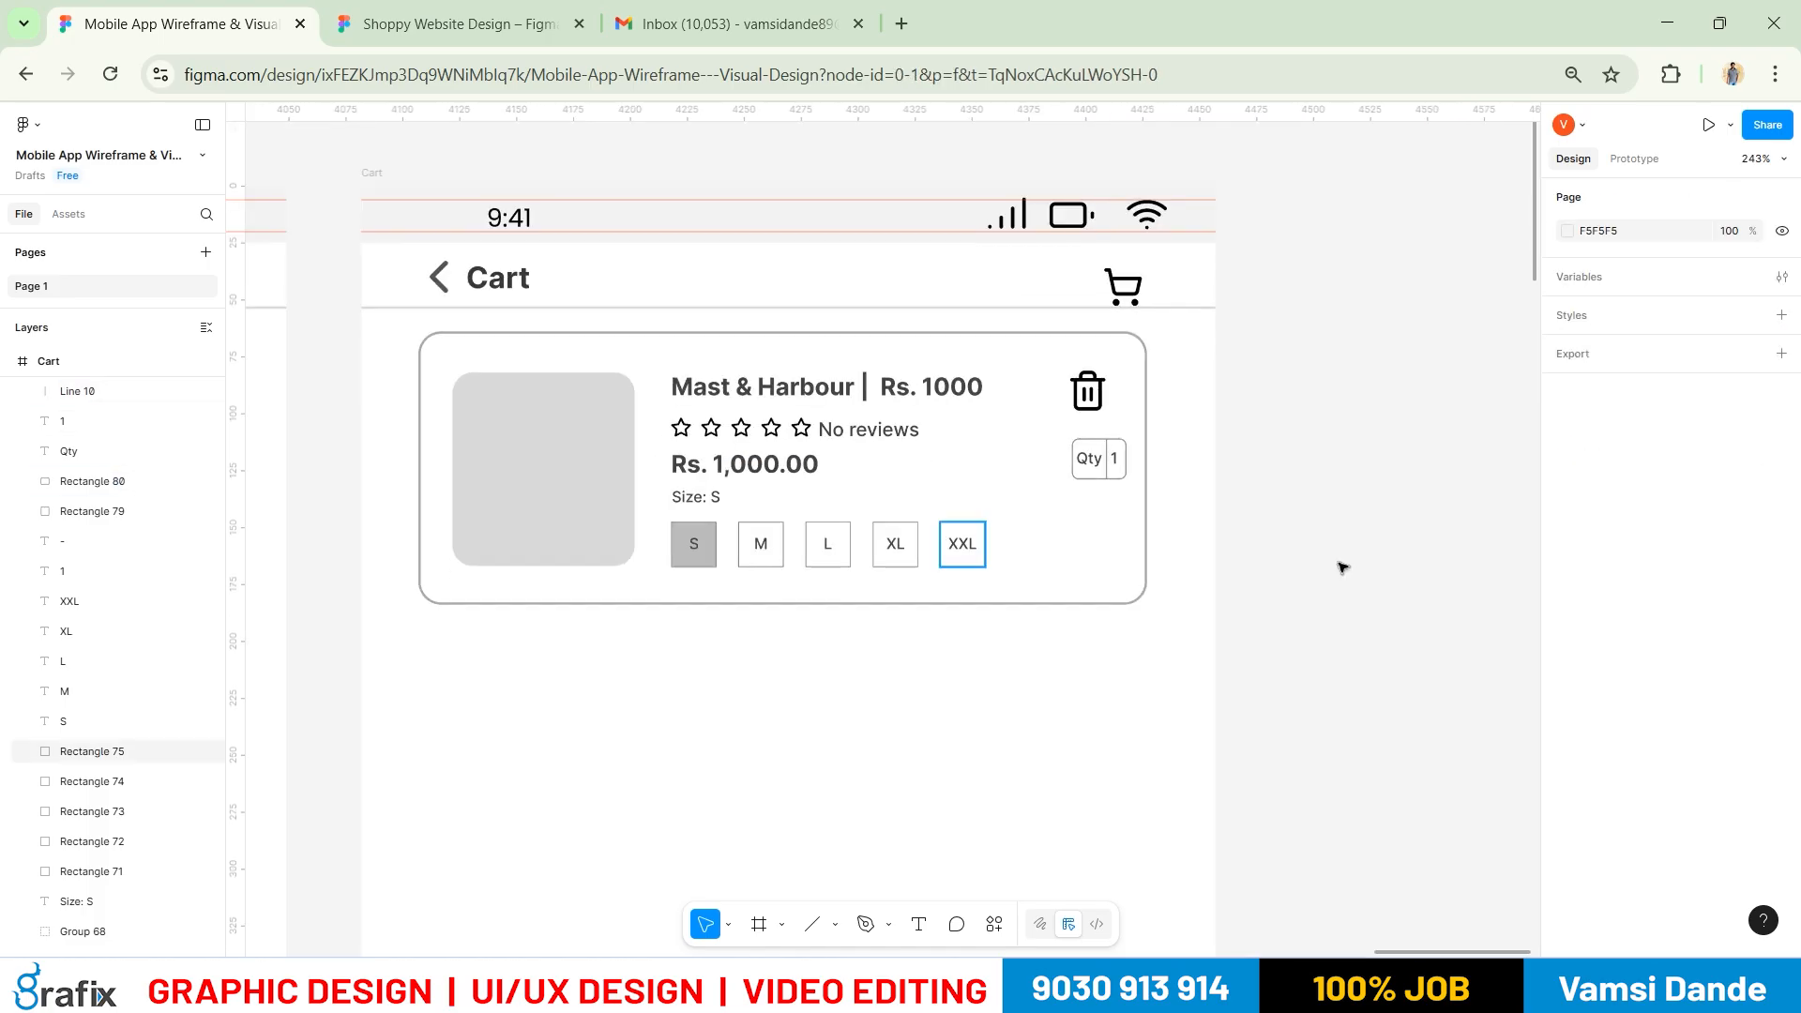
left_click_drag(1271, 557, 1379, 521)
scroll(1247, 420, "up", 5)
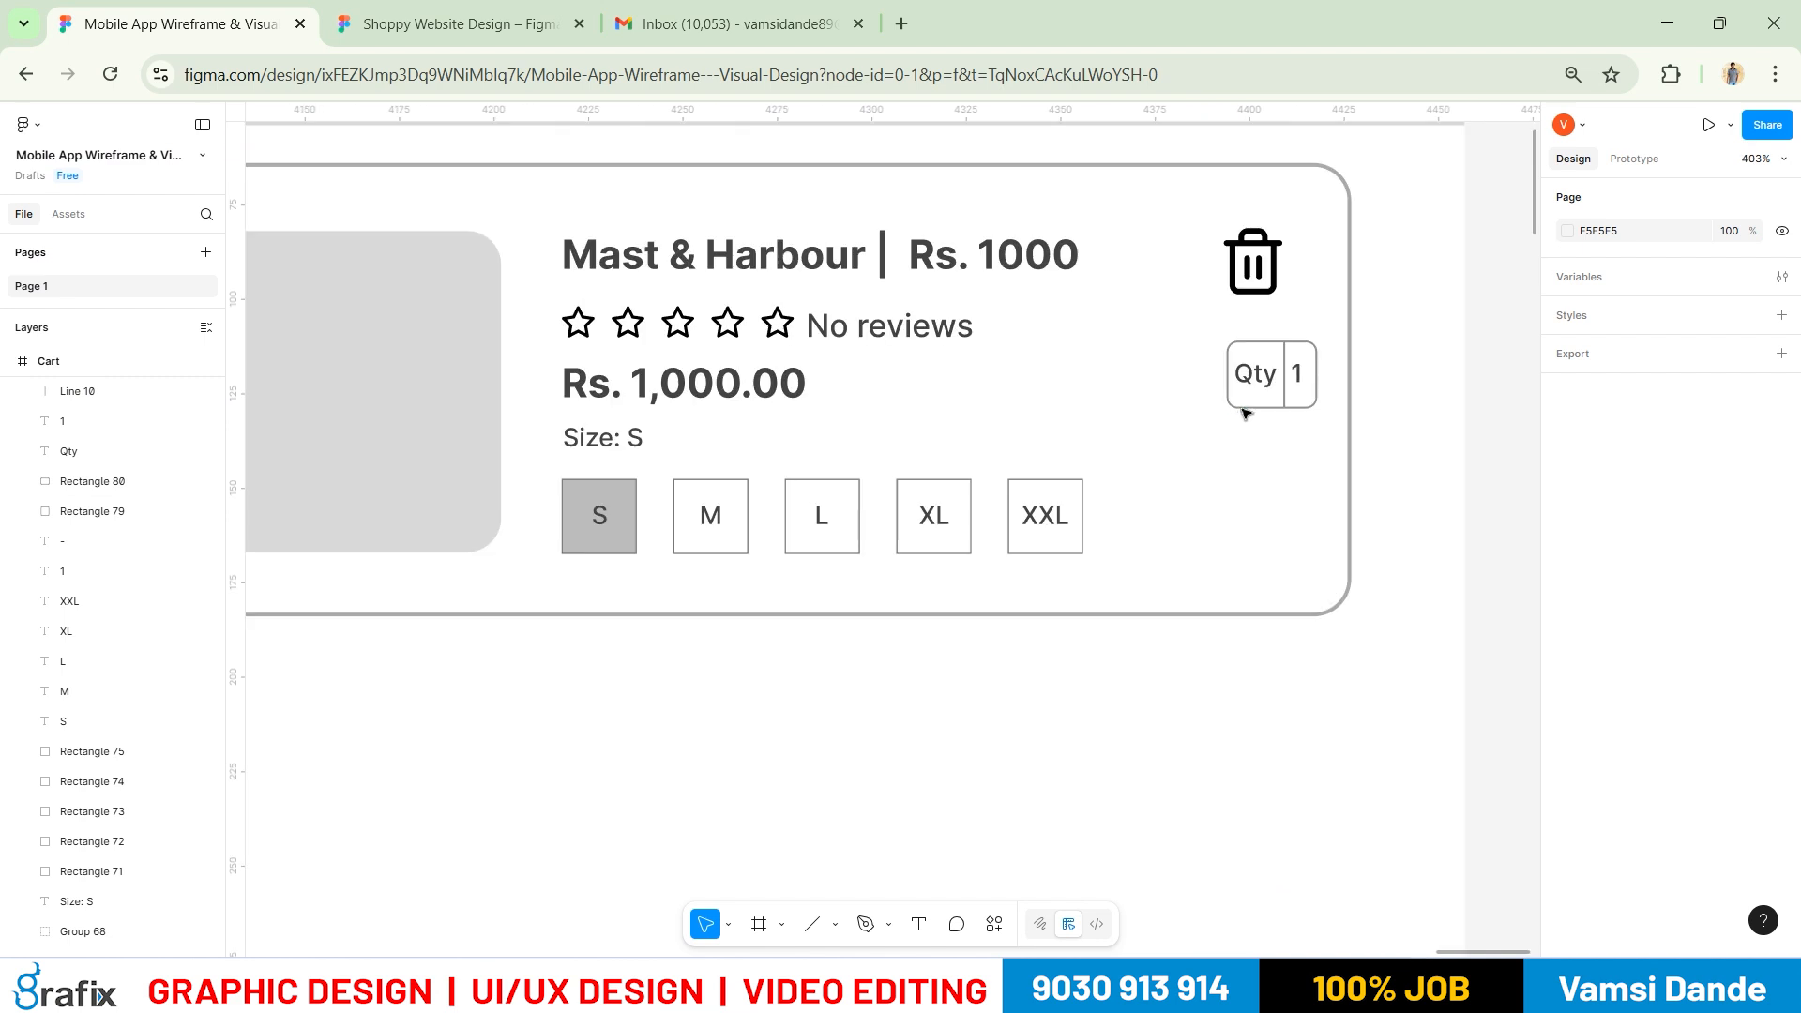
left_click_drag(1353, 437, 1212, 289)
left_click_drag(1255, 351, 1230, 352)
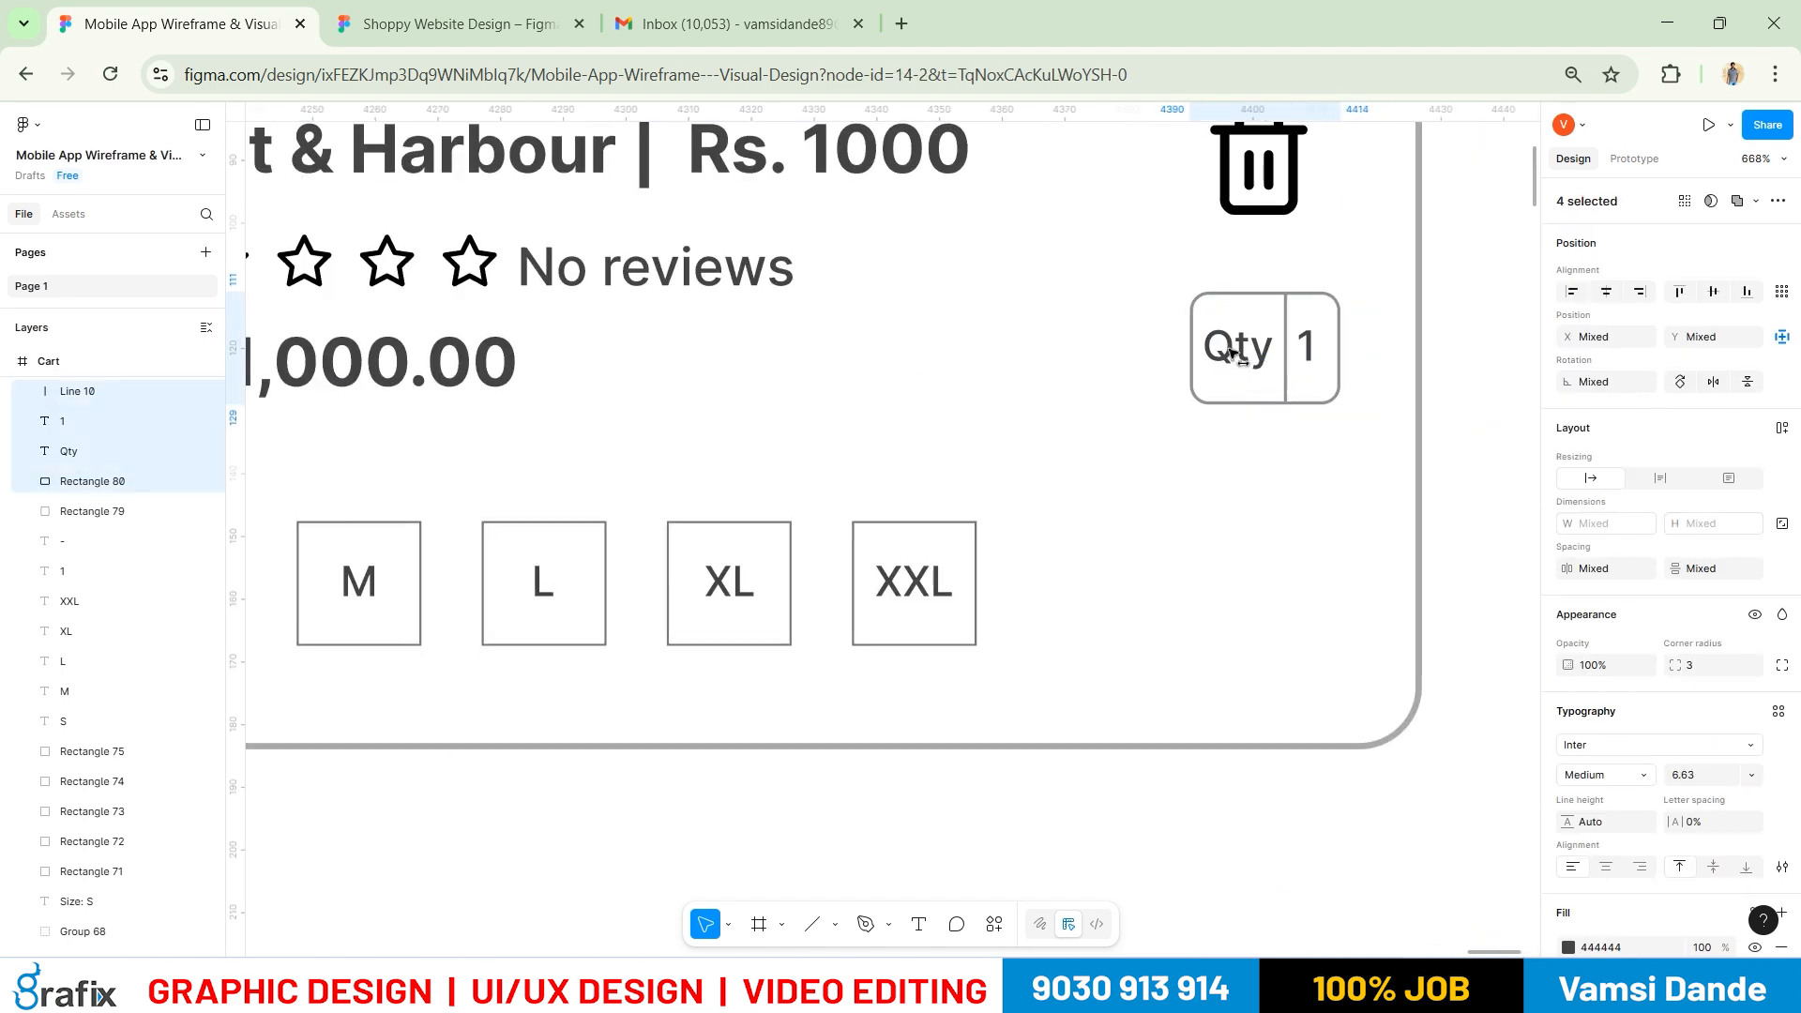
left_click(1313, 413)
Change the right-hand value text from 1 to +
left_click(1307, 351)
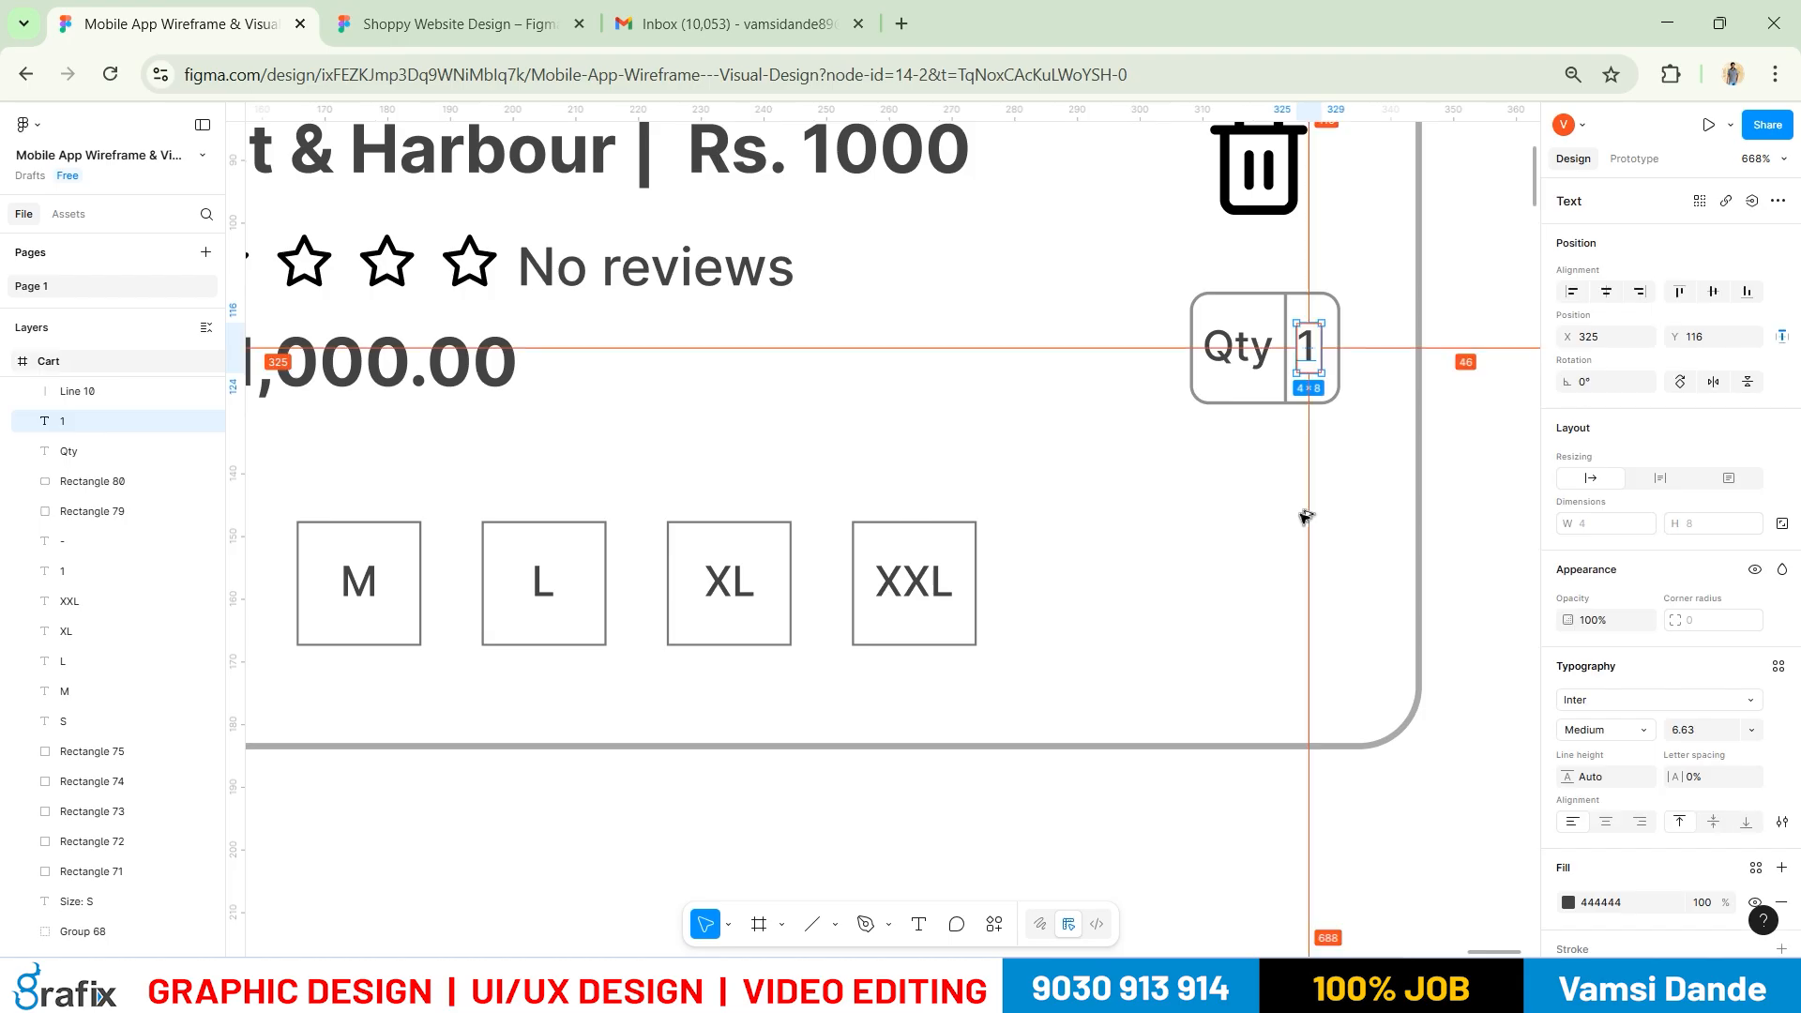
scroll(1300, 515, "up", 2)
double_click(1313, 281)
type("+")
left_click(1379, 537)
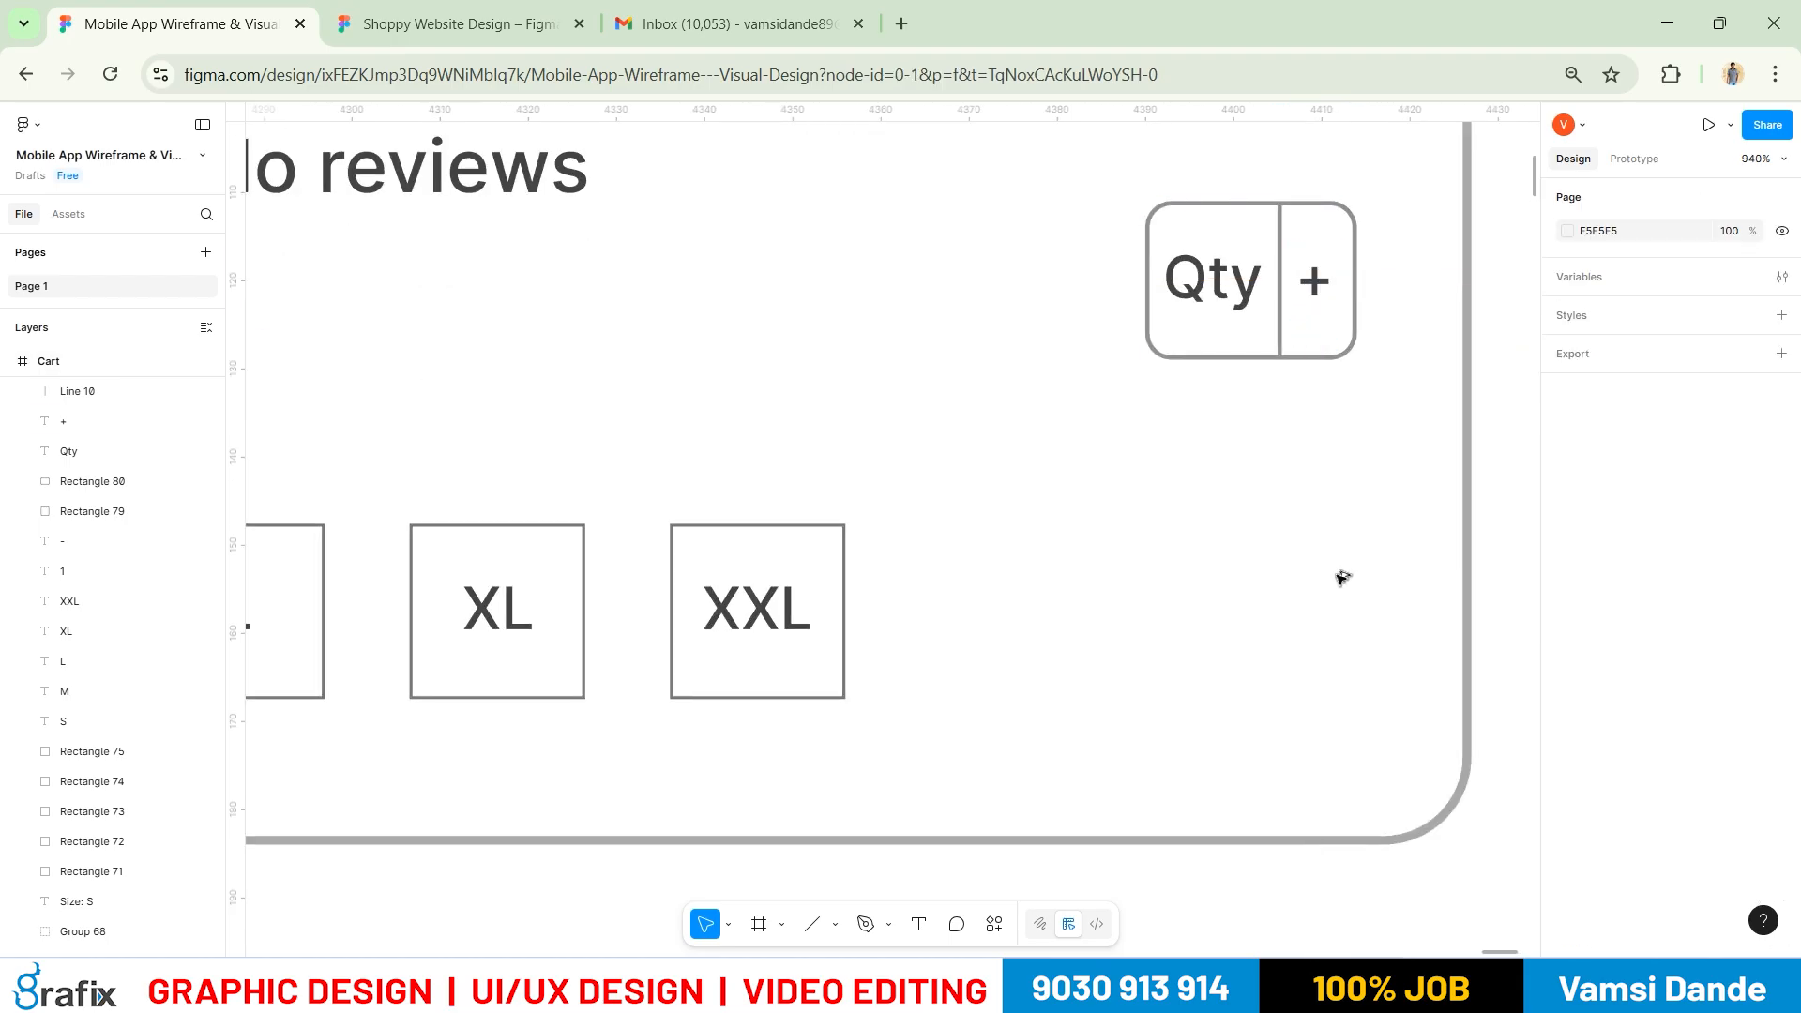
scroll(1332, 560, "down", 4)
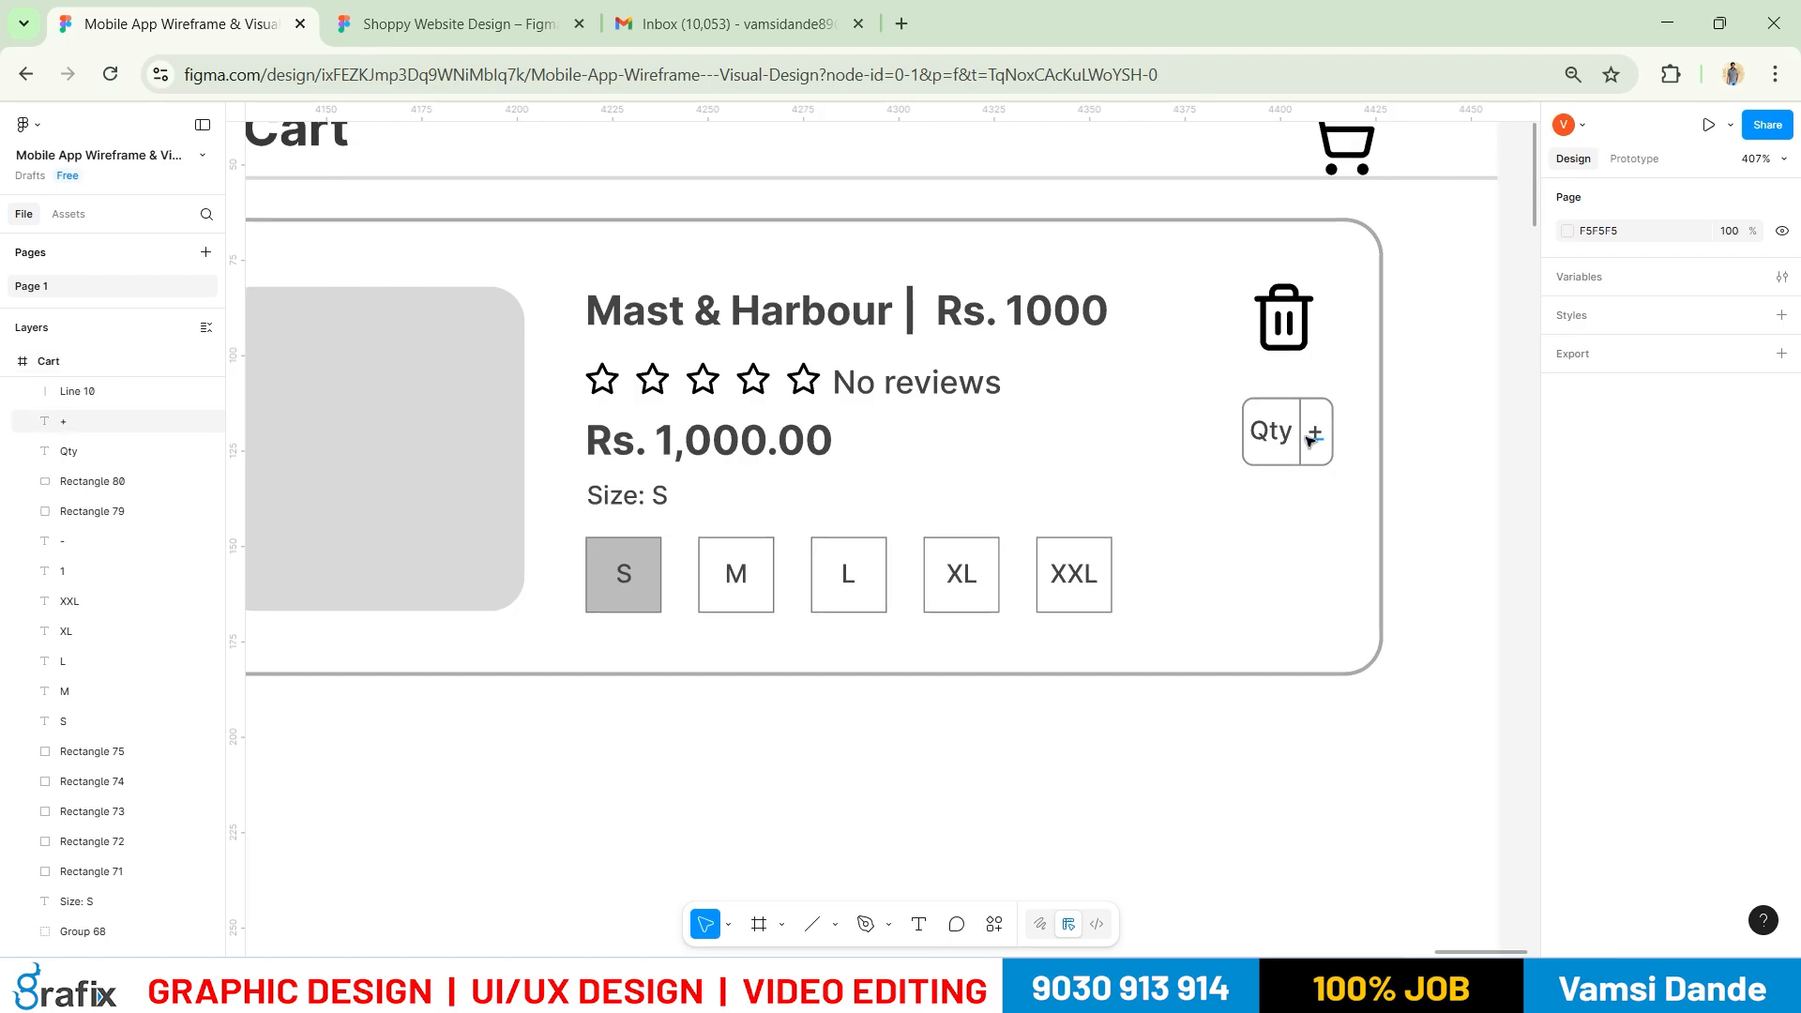
Replace the Qty label with 1 and nudge it right within its half
left_click(1266, 431)
key("Return")
type("1")
scroll(1284, 437, "up", 5)
left_click_drag(1202, 422, 1252, 424)
scroll(1258, 426, "down", 5)
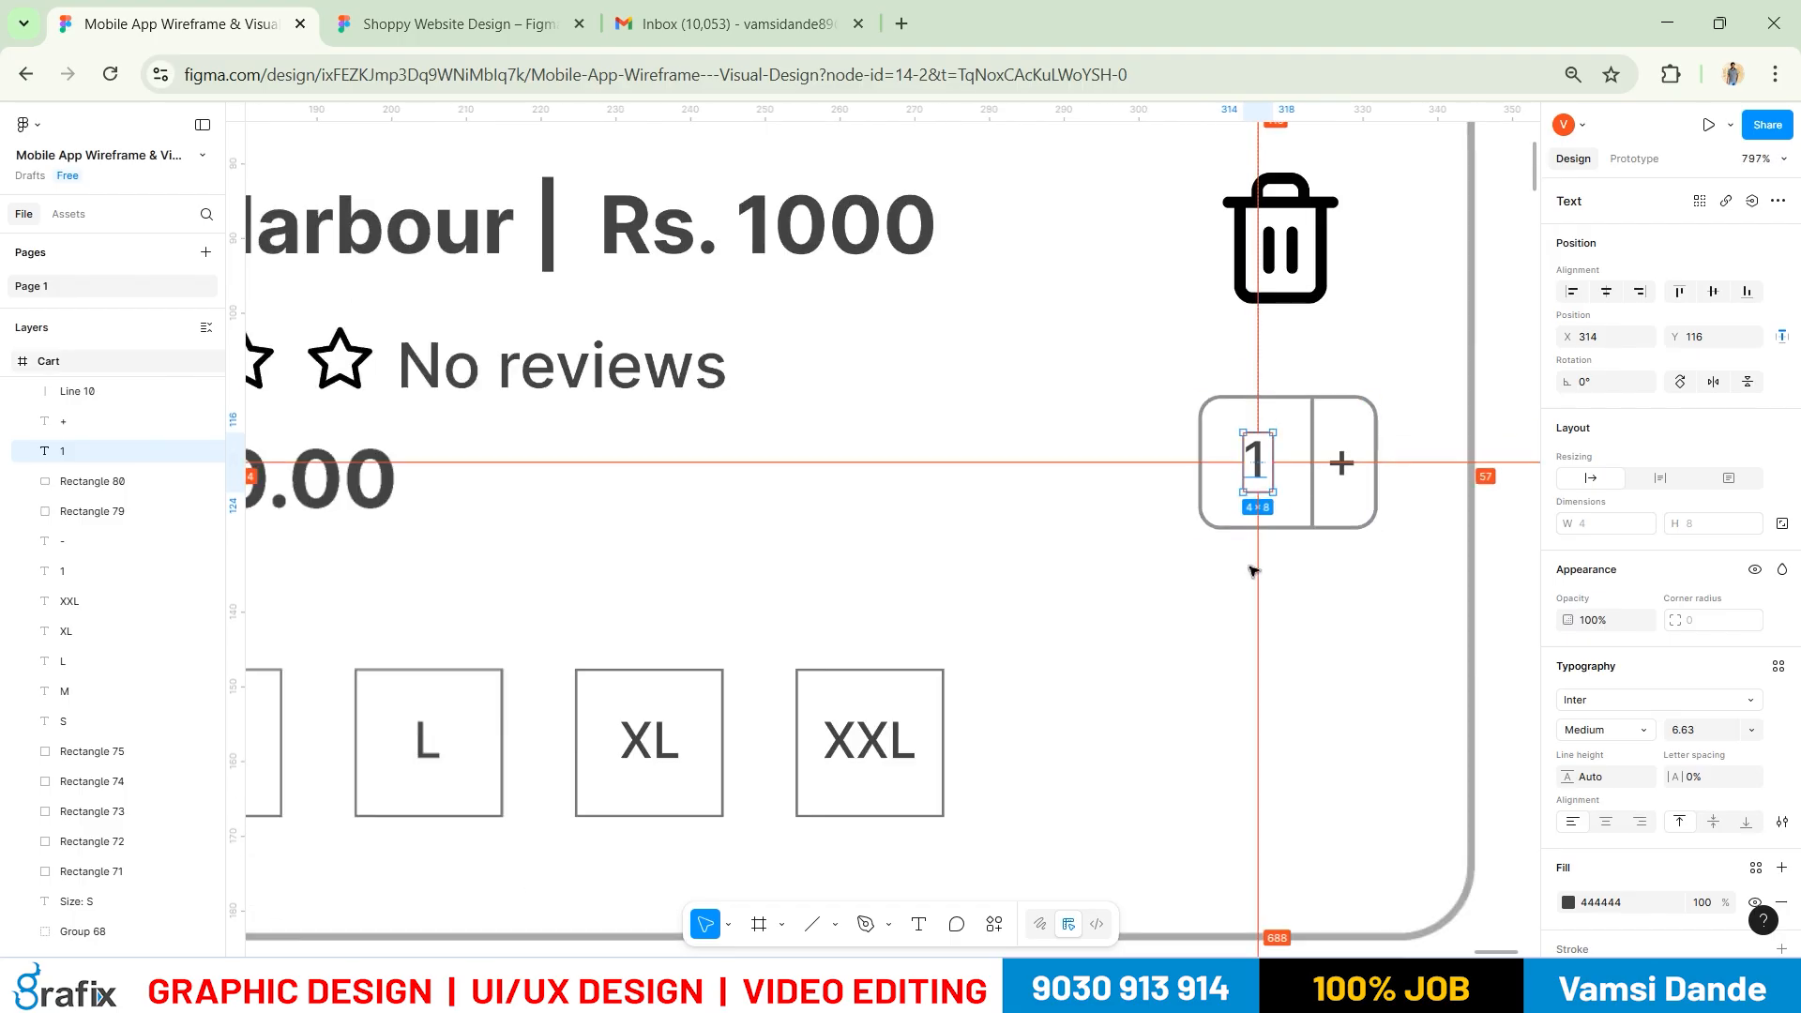
key("Escape")
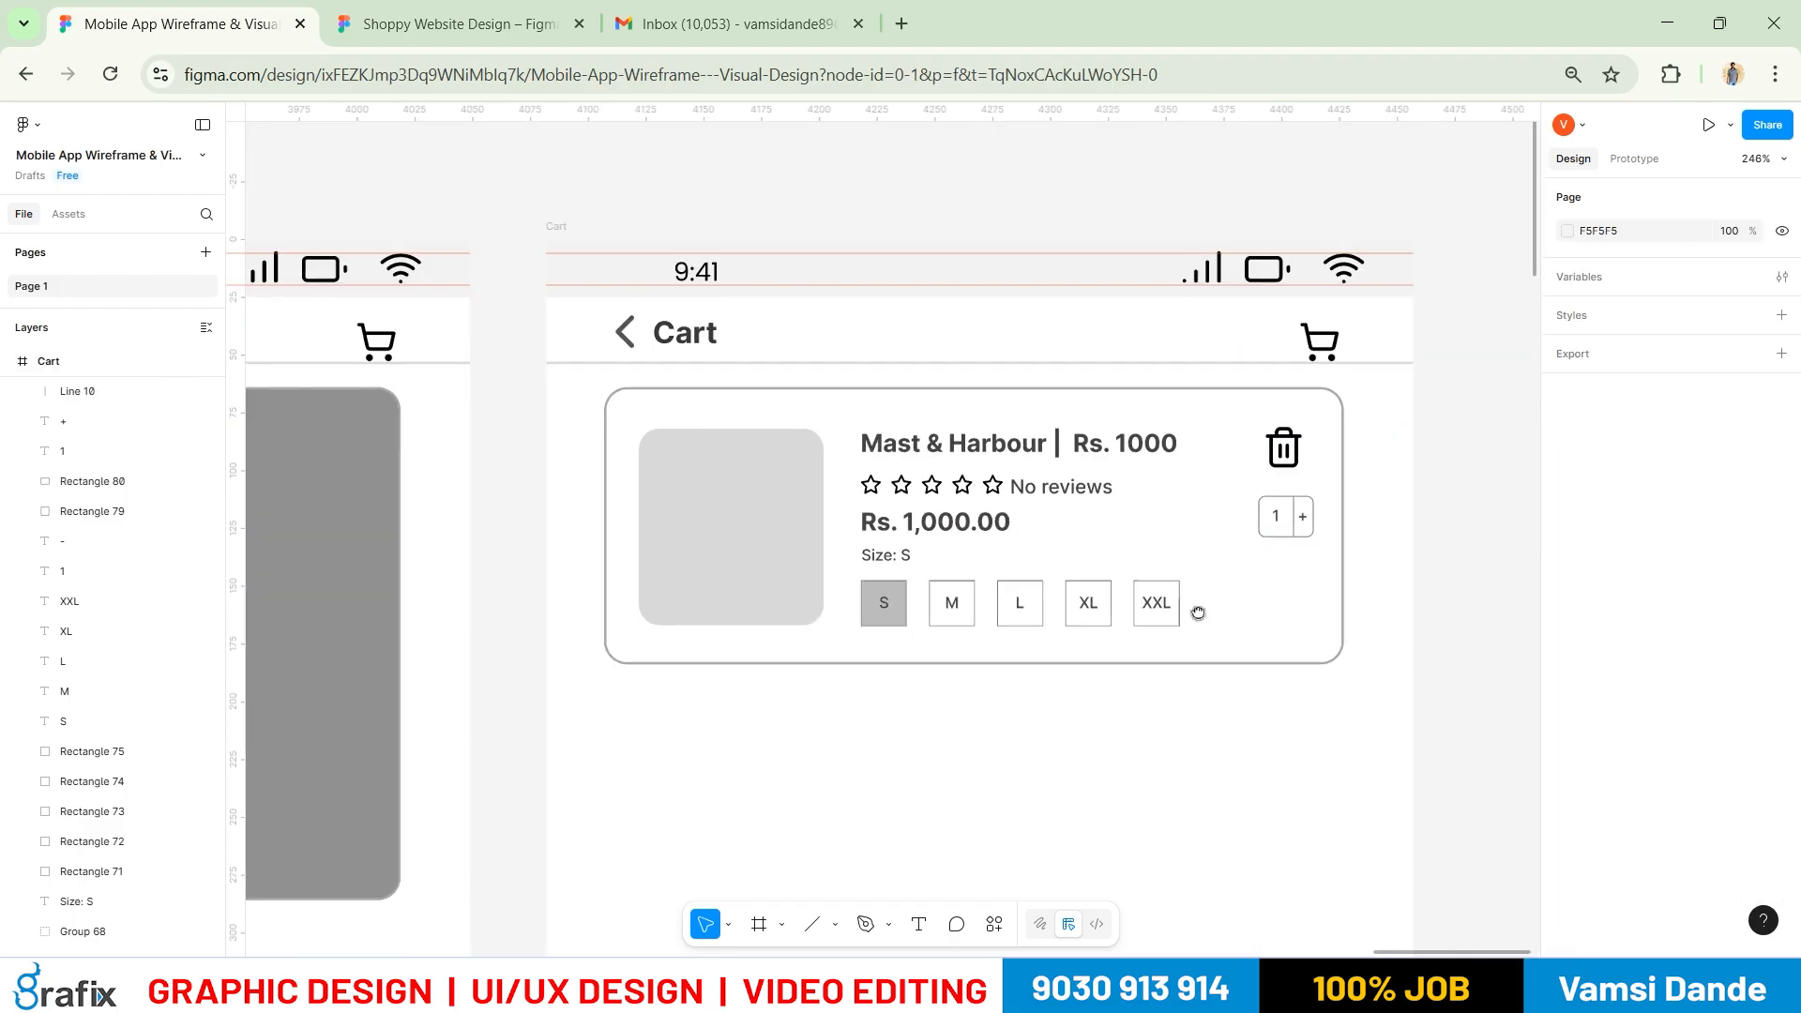
scroll(1238, 563, "down", 3)
Duplicate the cart product card downward, keeping three stacked copies and undoing the extras
scroll(1239, 525, "down", 3)
left_click_drag(1475, 519, 723, 227)
left_click_drag(1025, 294, 999, 559, "alt")
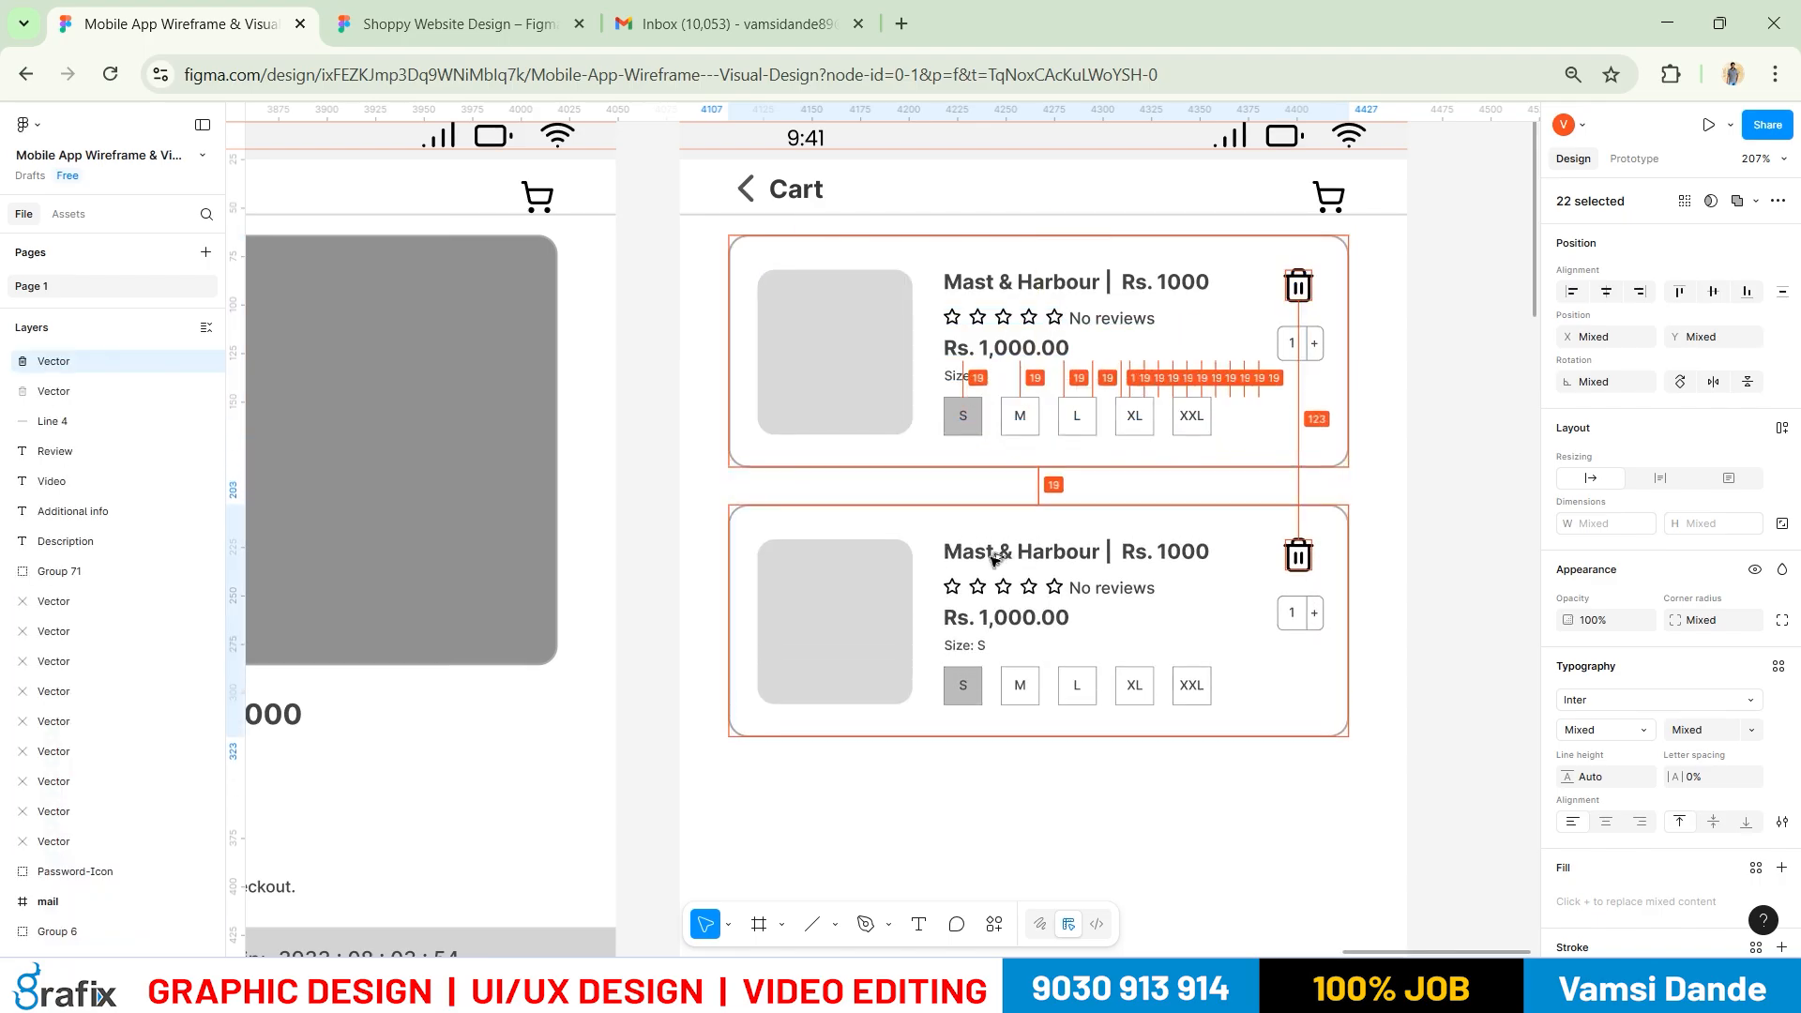
scroll(1023, 617, "down", 5)
scroll(1027, 469, "down", 4)
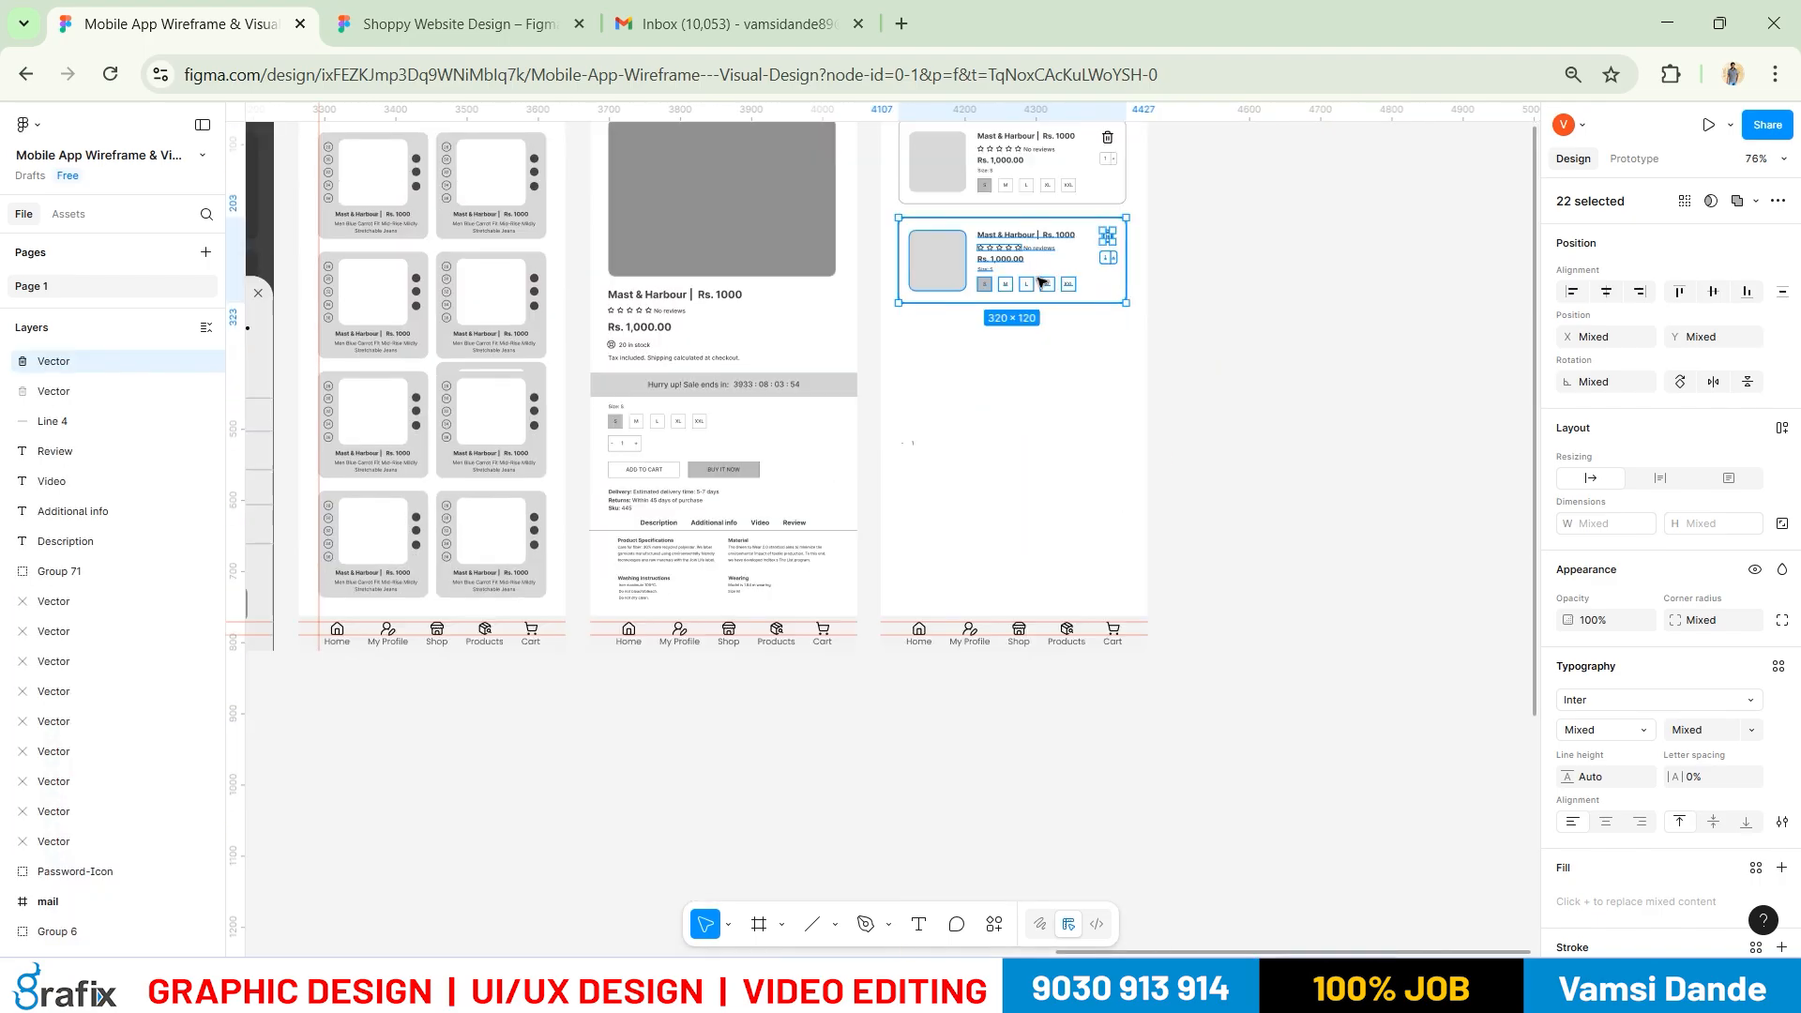
key("ctrl+d")
key("ctrl+d")
key("ctrl+d")
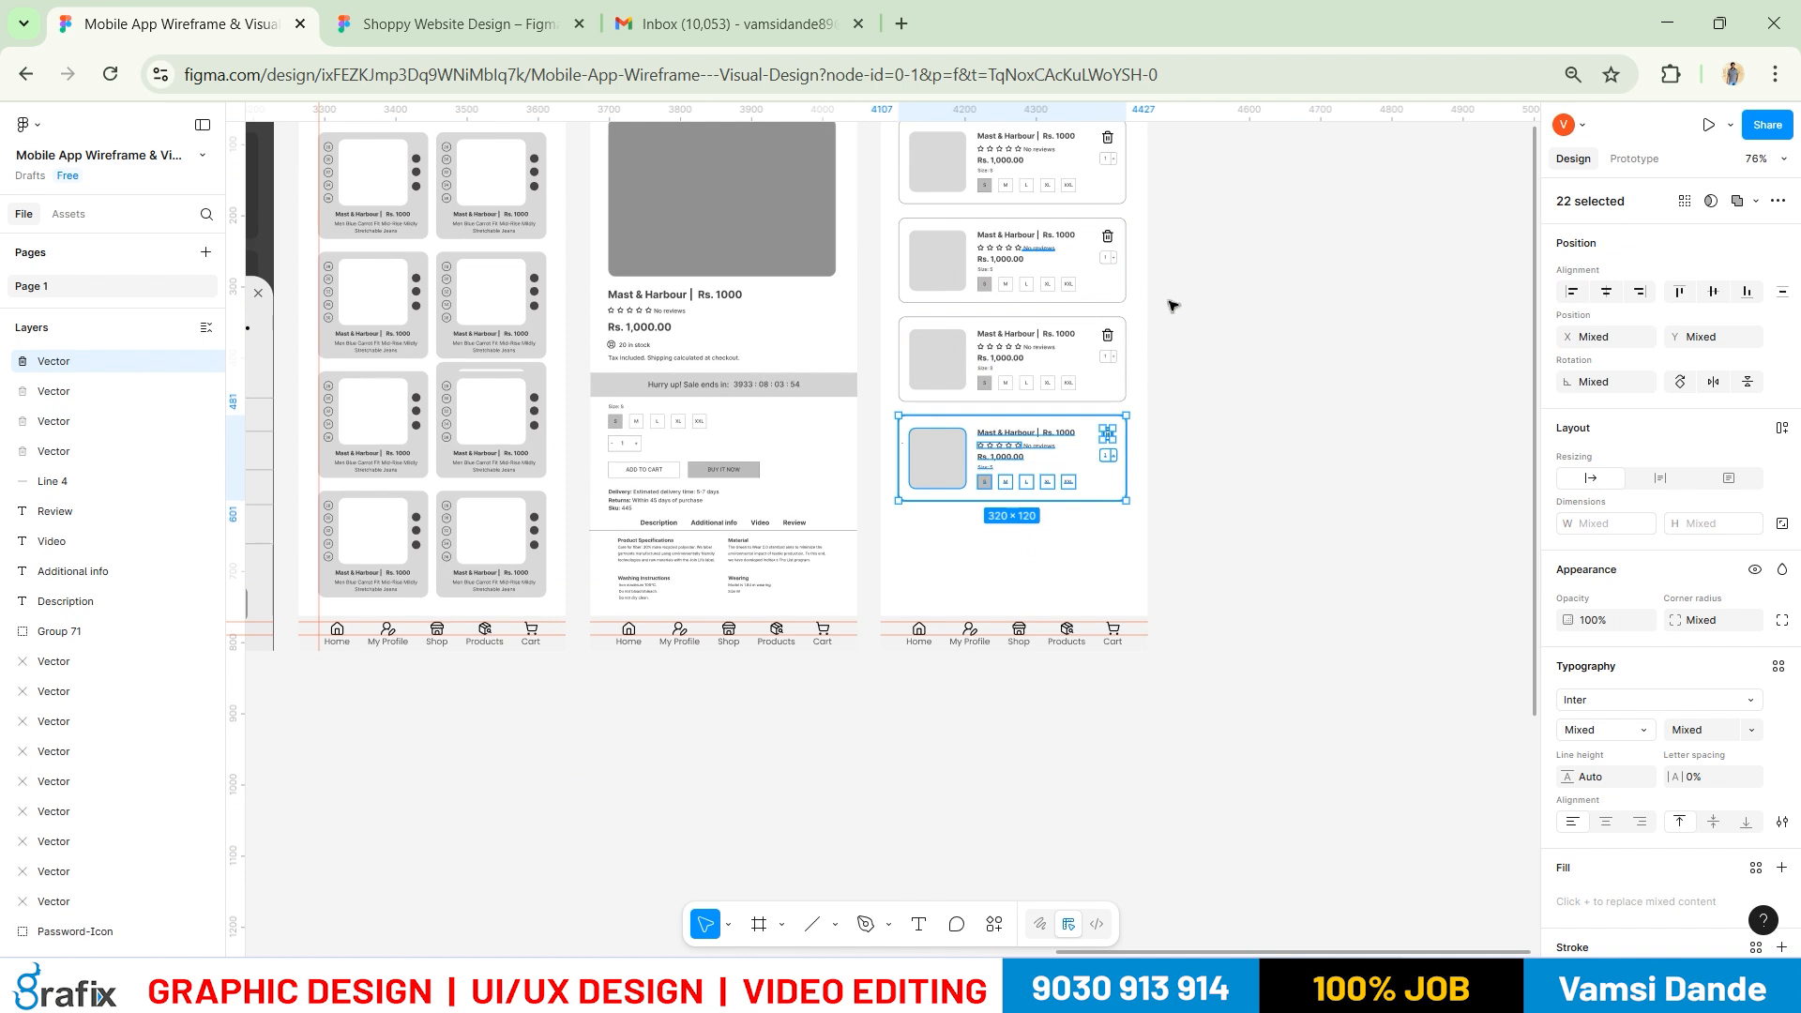
left_click(1278, 523)
left_click_drag(1279, 523, 1250, 691)
key("ctrl+z")
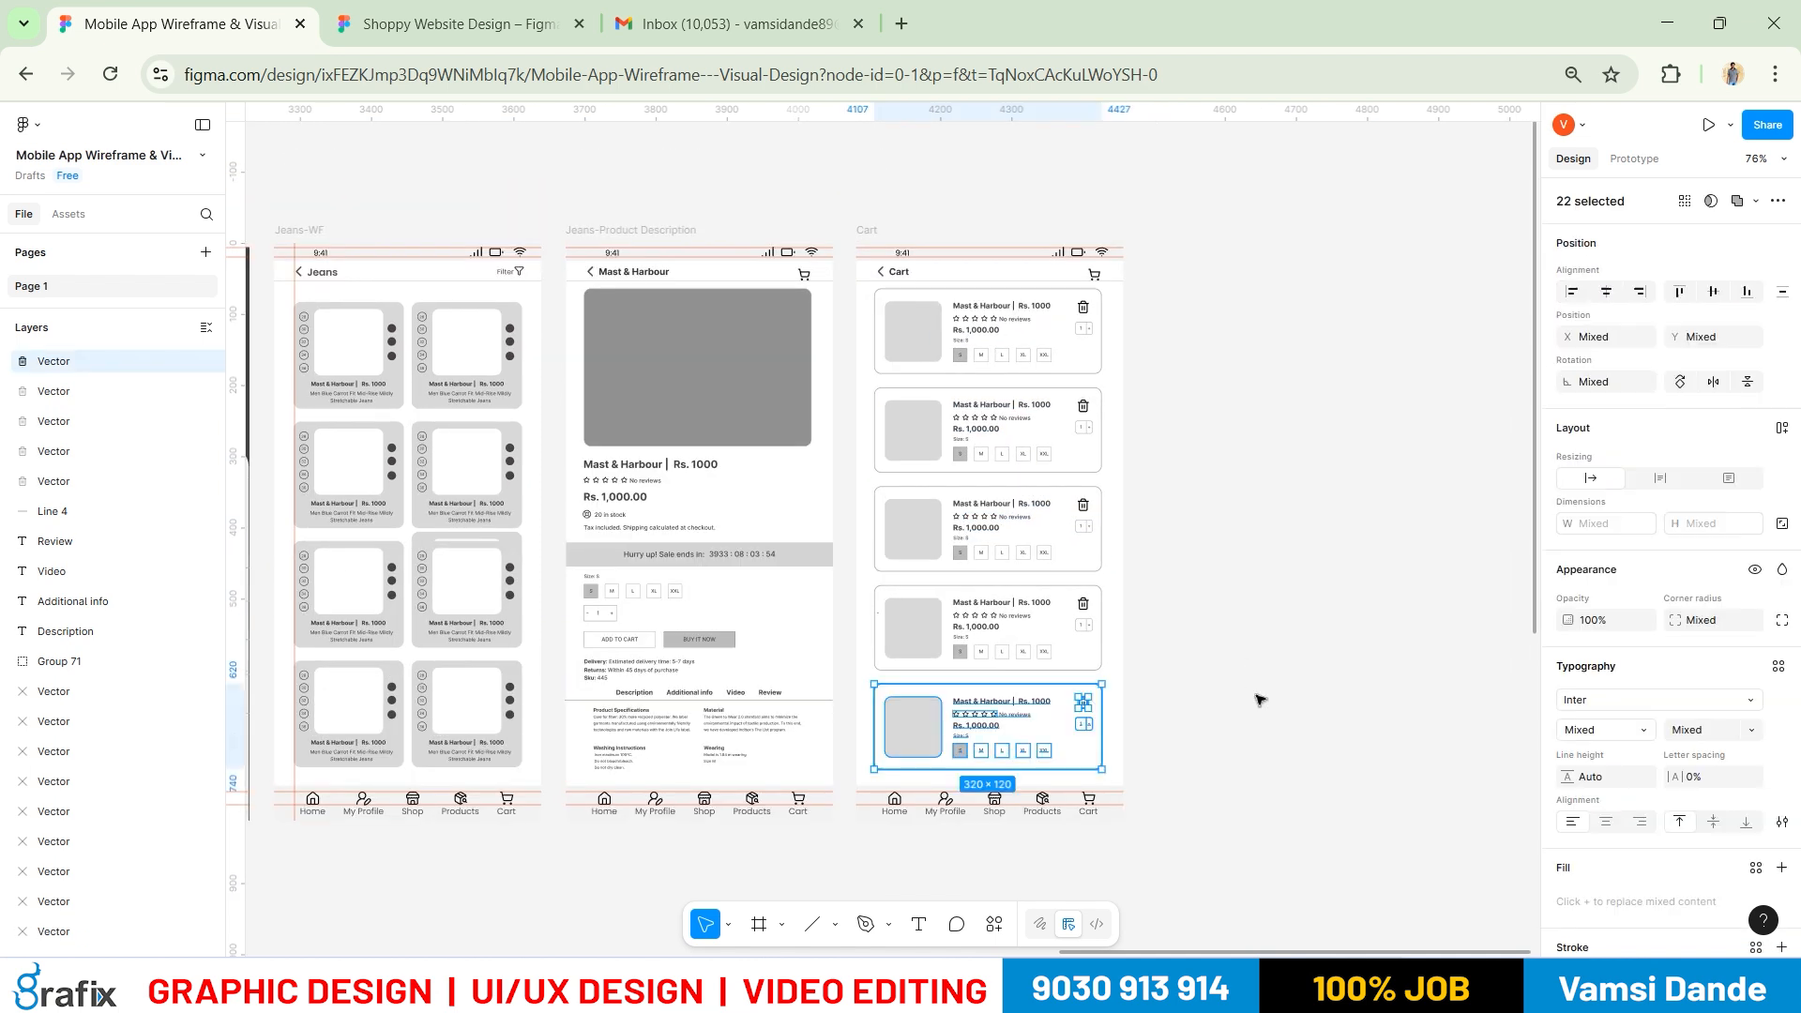
key("ctrl+z")
key("ctrl+z")
scroll(1106, 515, "up", 5)
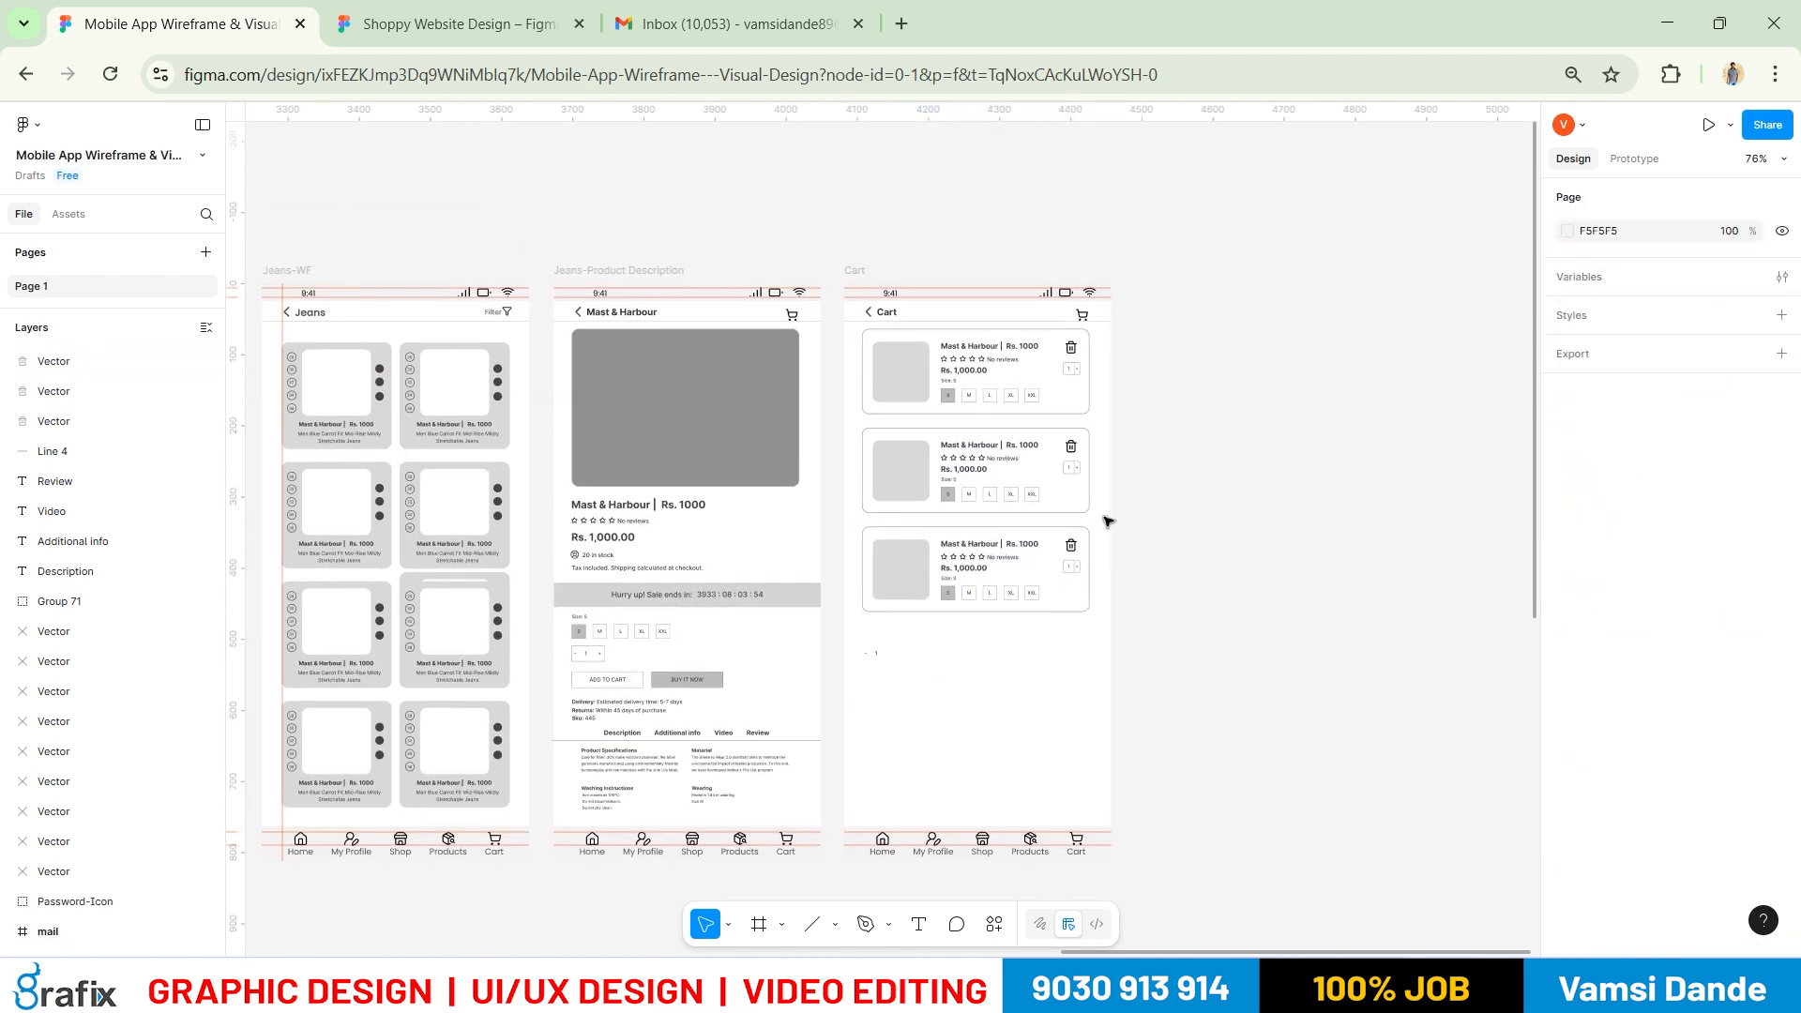
key("alt+Tab")
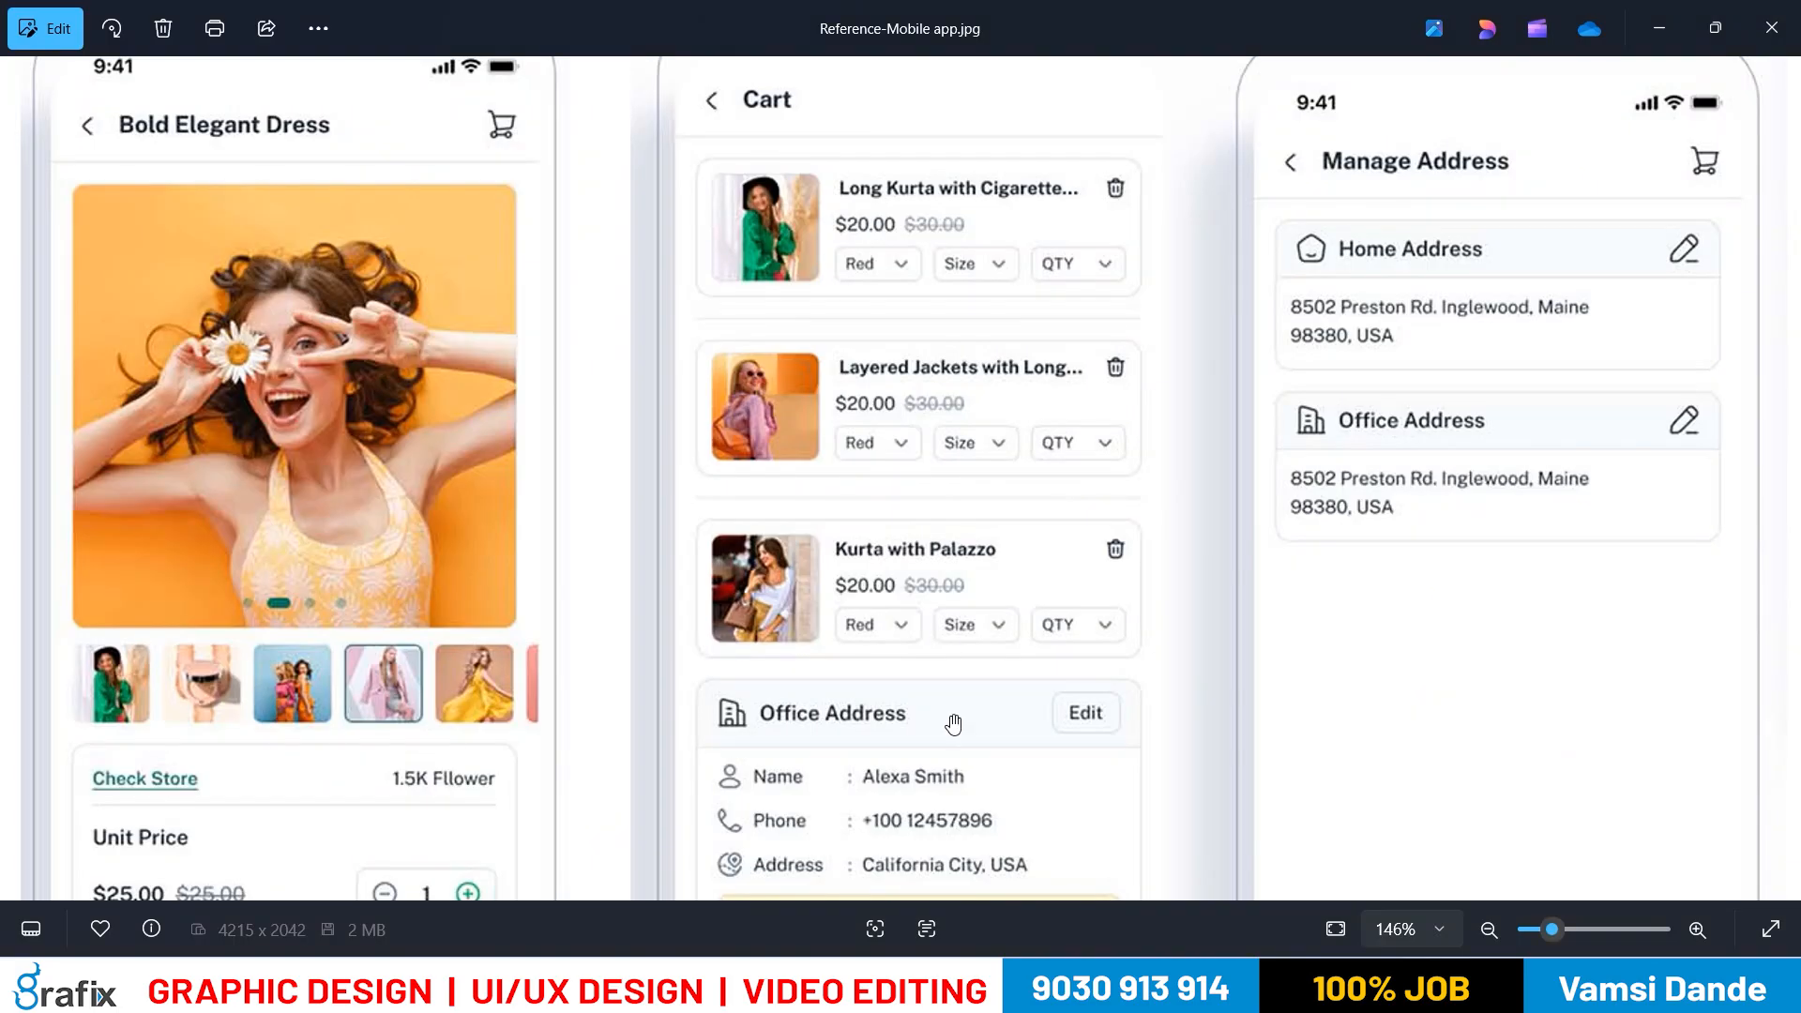
Compare against the reference address card and locate the empty lower card in the Cart frame
left_click_drag(953, 724, 1004, 492)
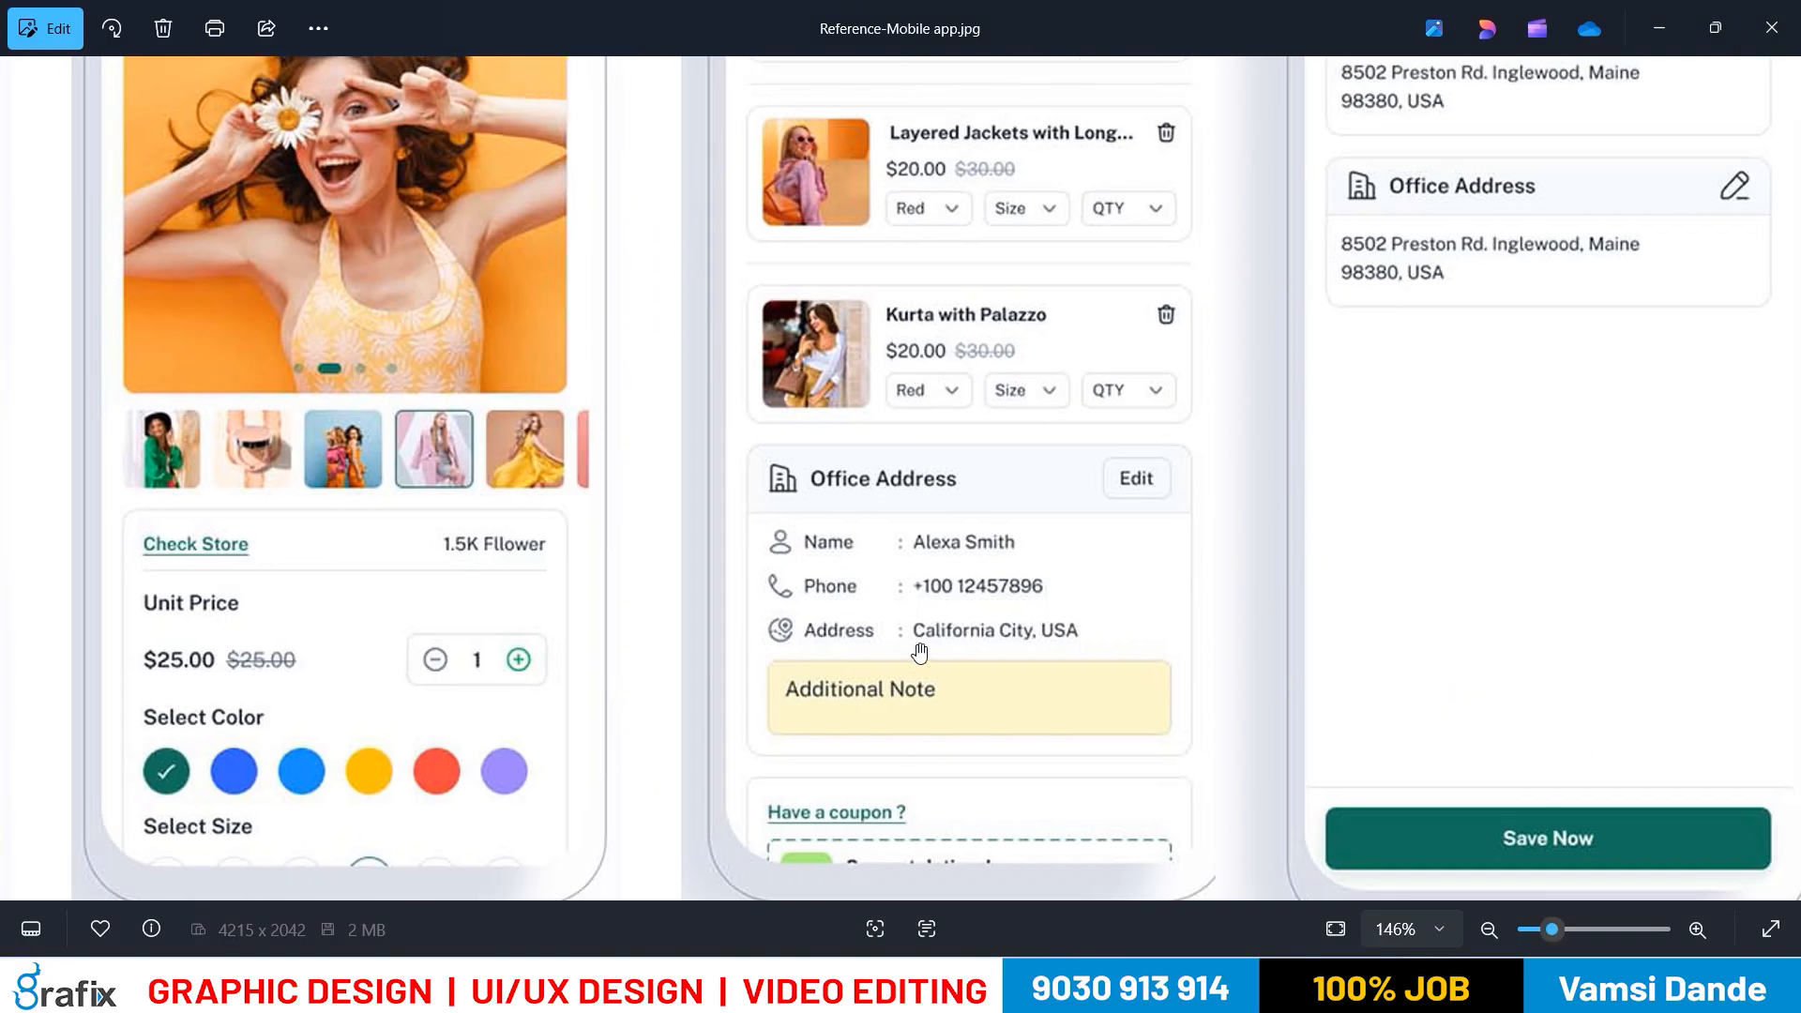
key("alt+Tab")
scroll(1191, 563, "left", 10)
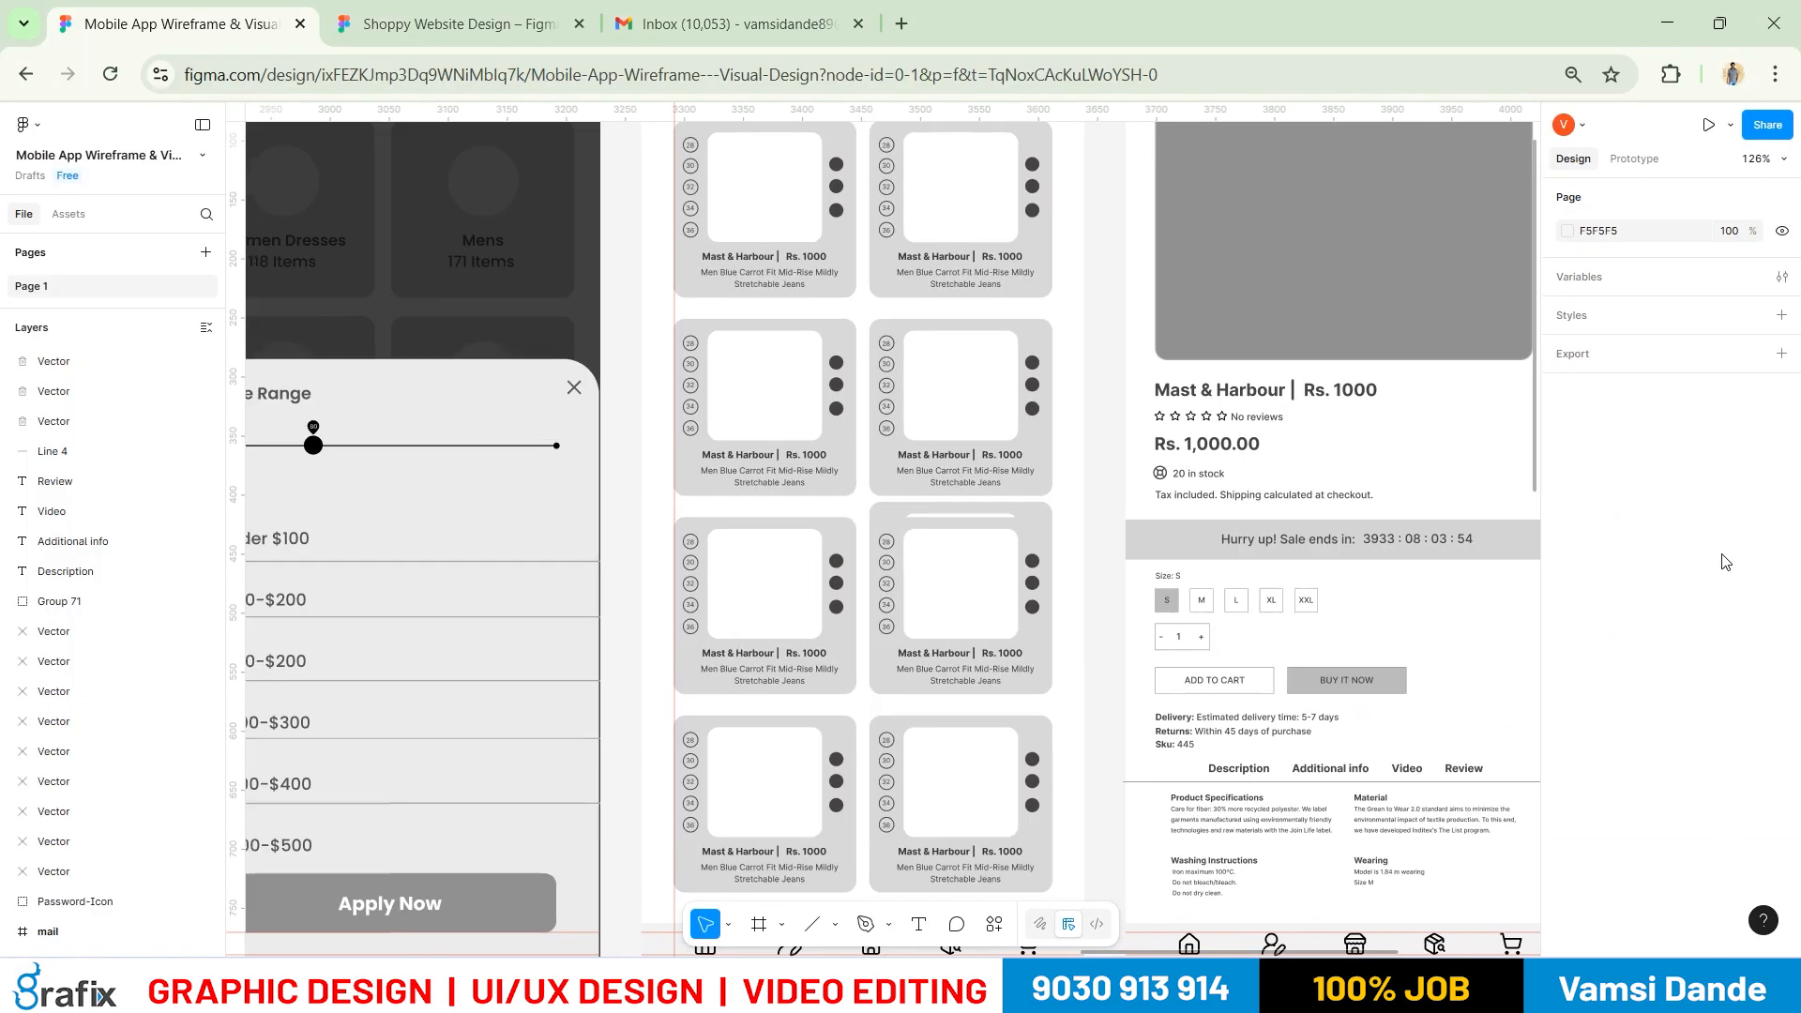
left_click_drag(1726, 562, 813, 513)
scroll(964, 691, "up", 2)
left_click_drag(964, 634, 974, 489)
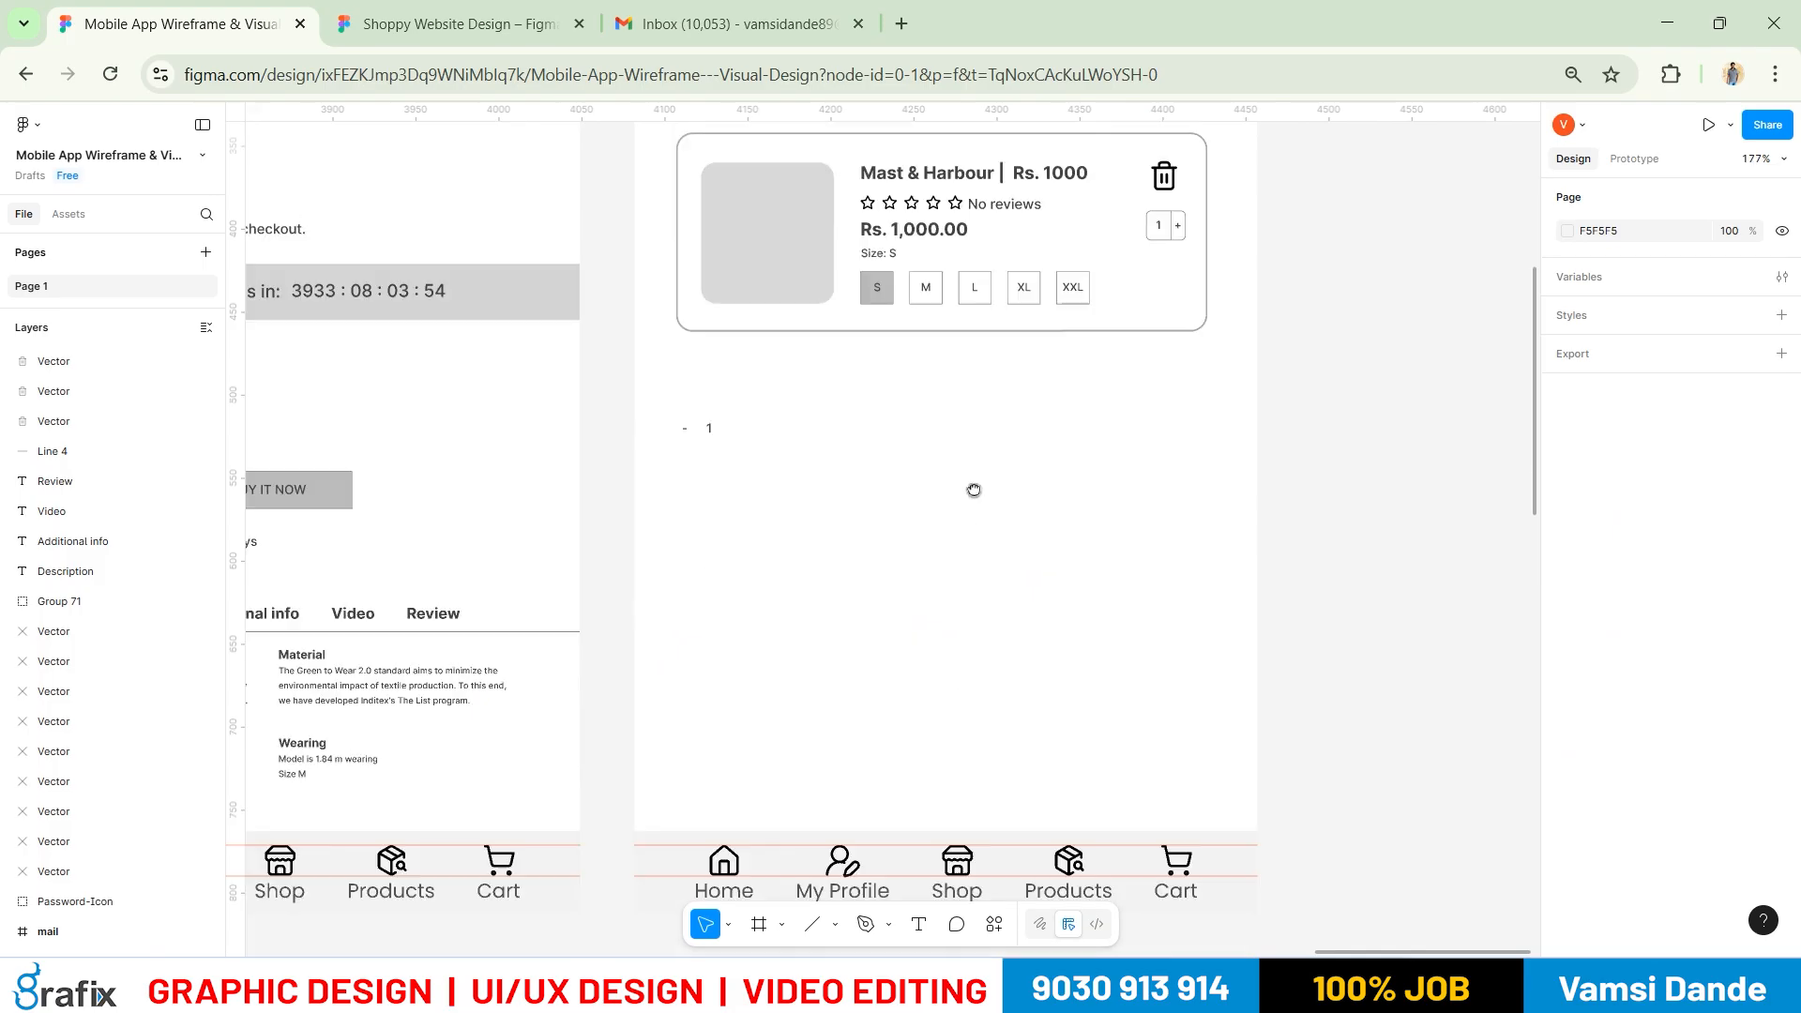
key("alt+Tab")
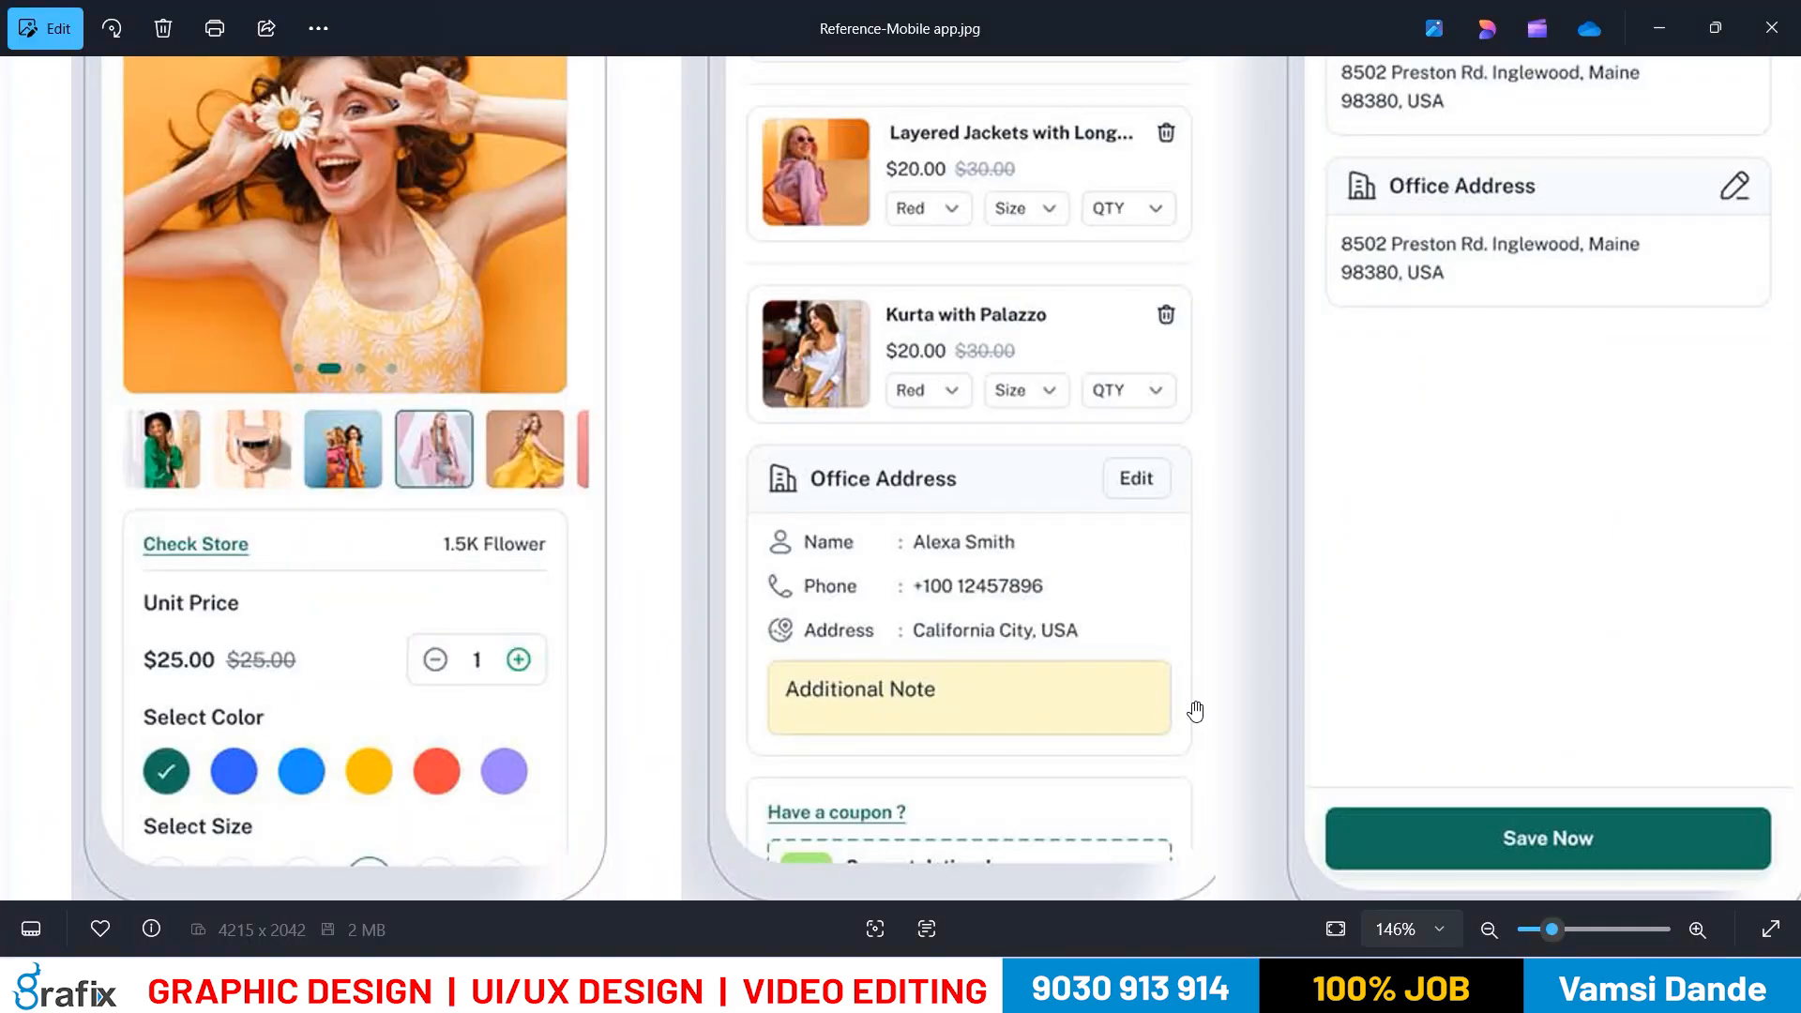
key("alt+Tab")
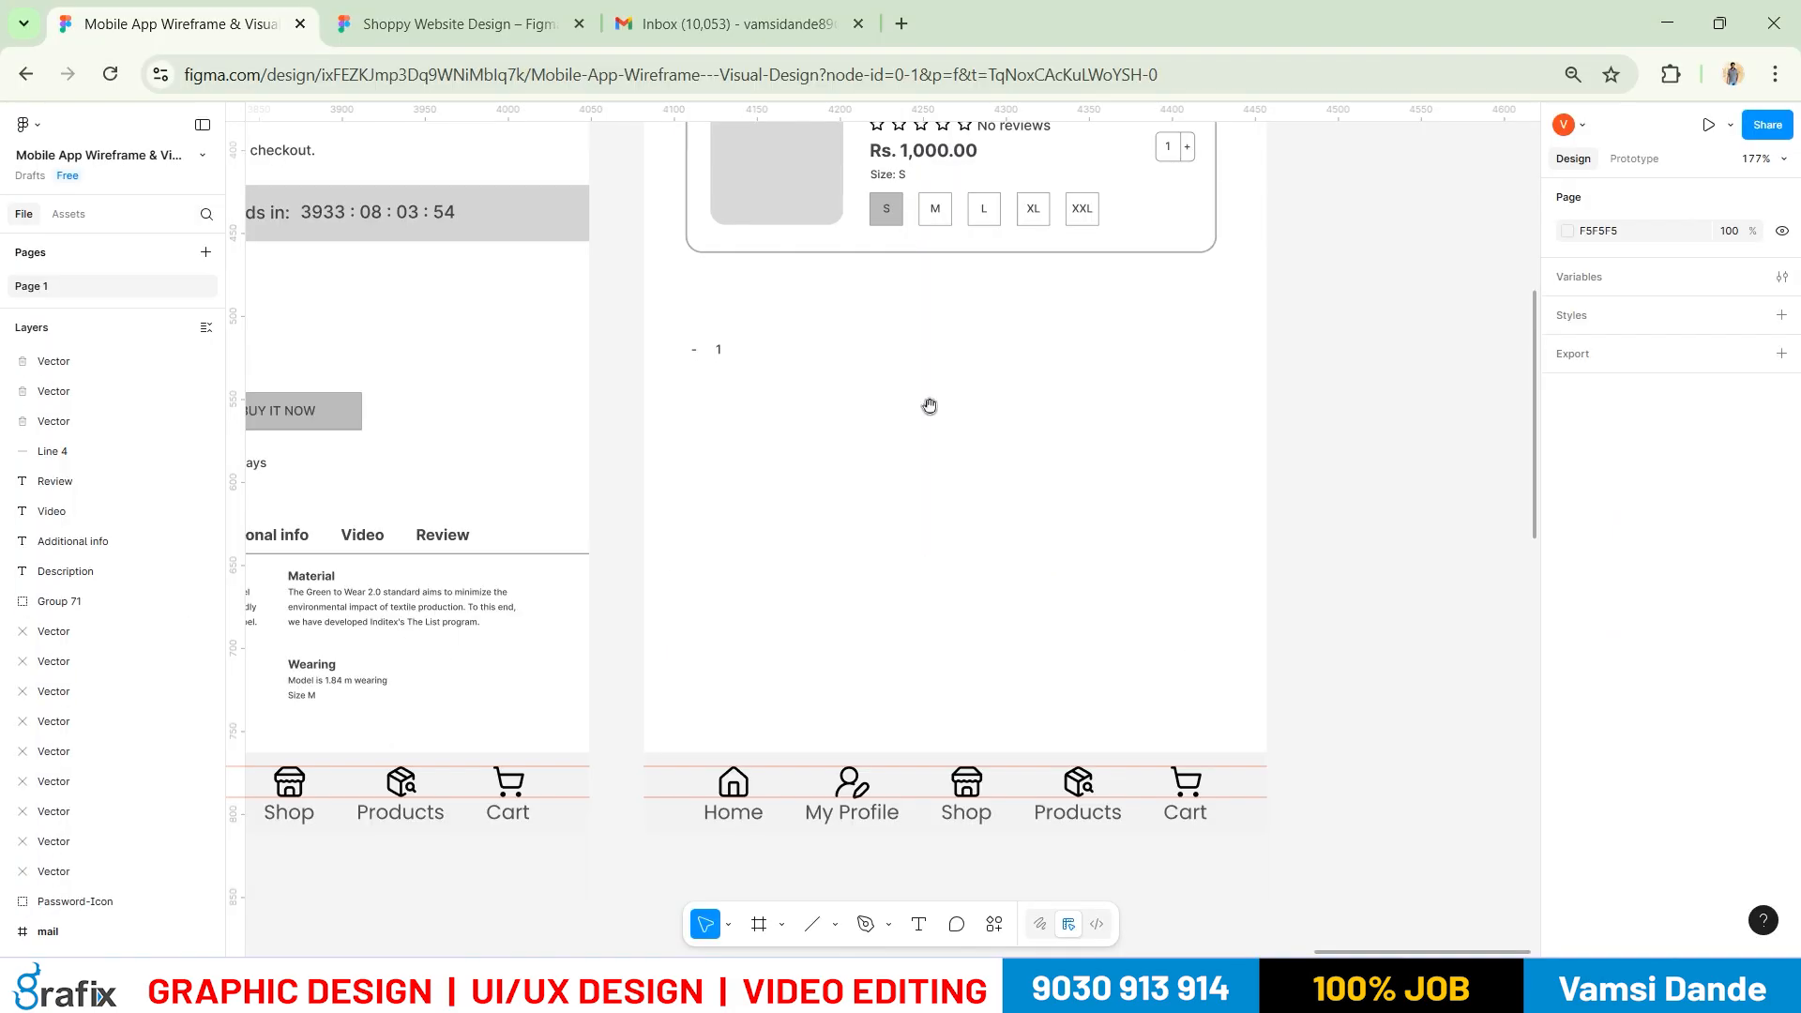
left_click_drag(930, 405, 914, 465)
left_click(924, 548)
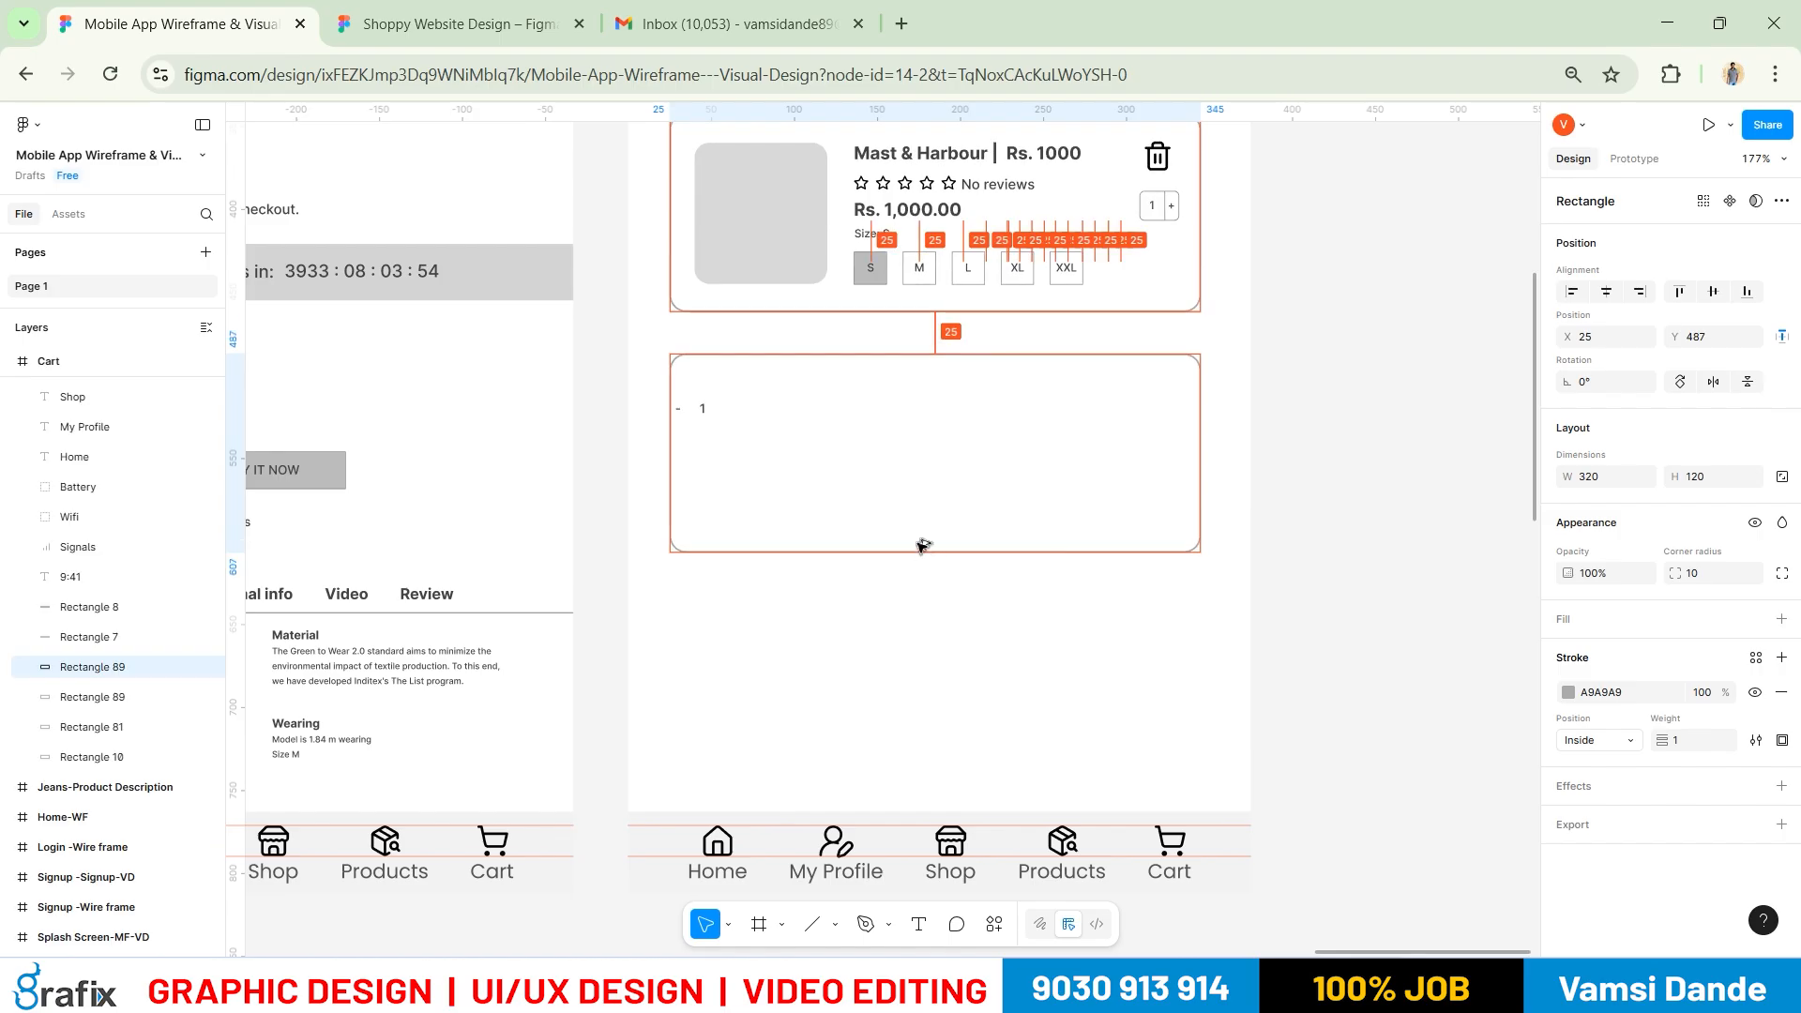
key("alt+Tab")
key("alt+Tab")
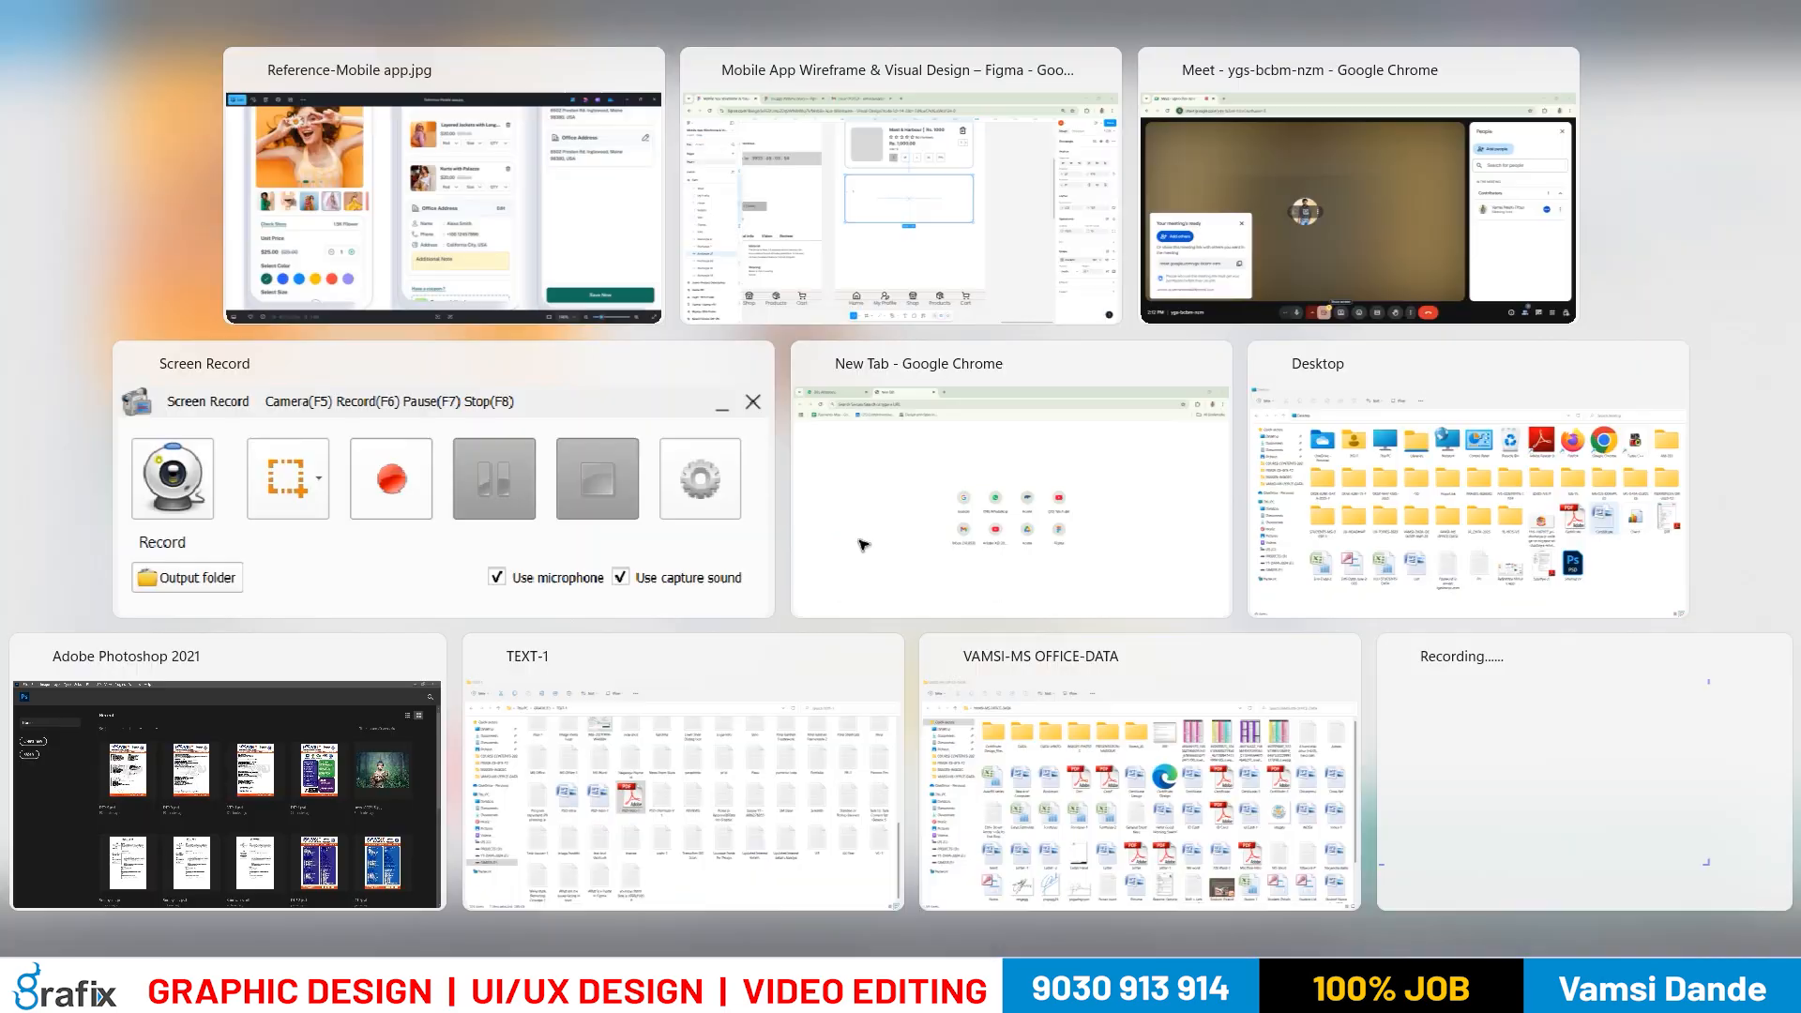
Delete the stray quantity text and move the My Profile icon into the card's top-left
left_click(704, 407)
key("Delete")
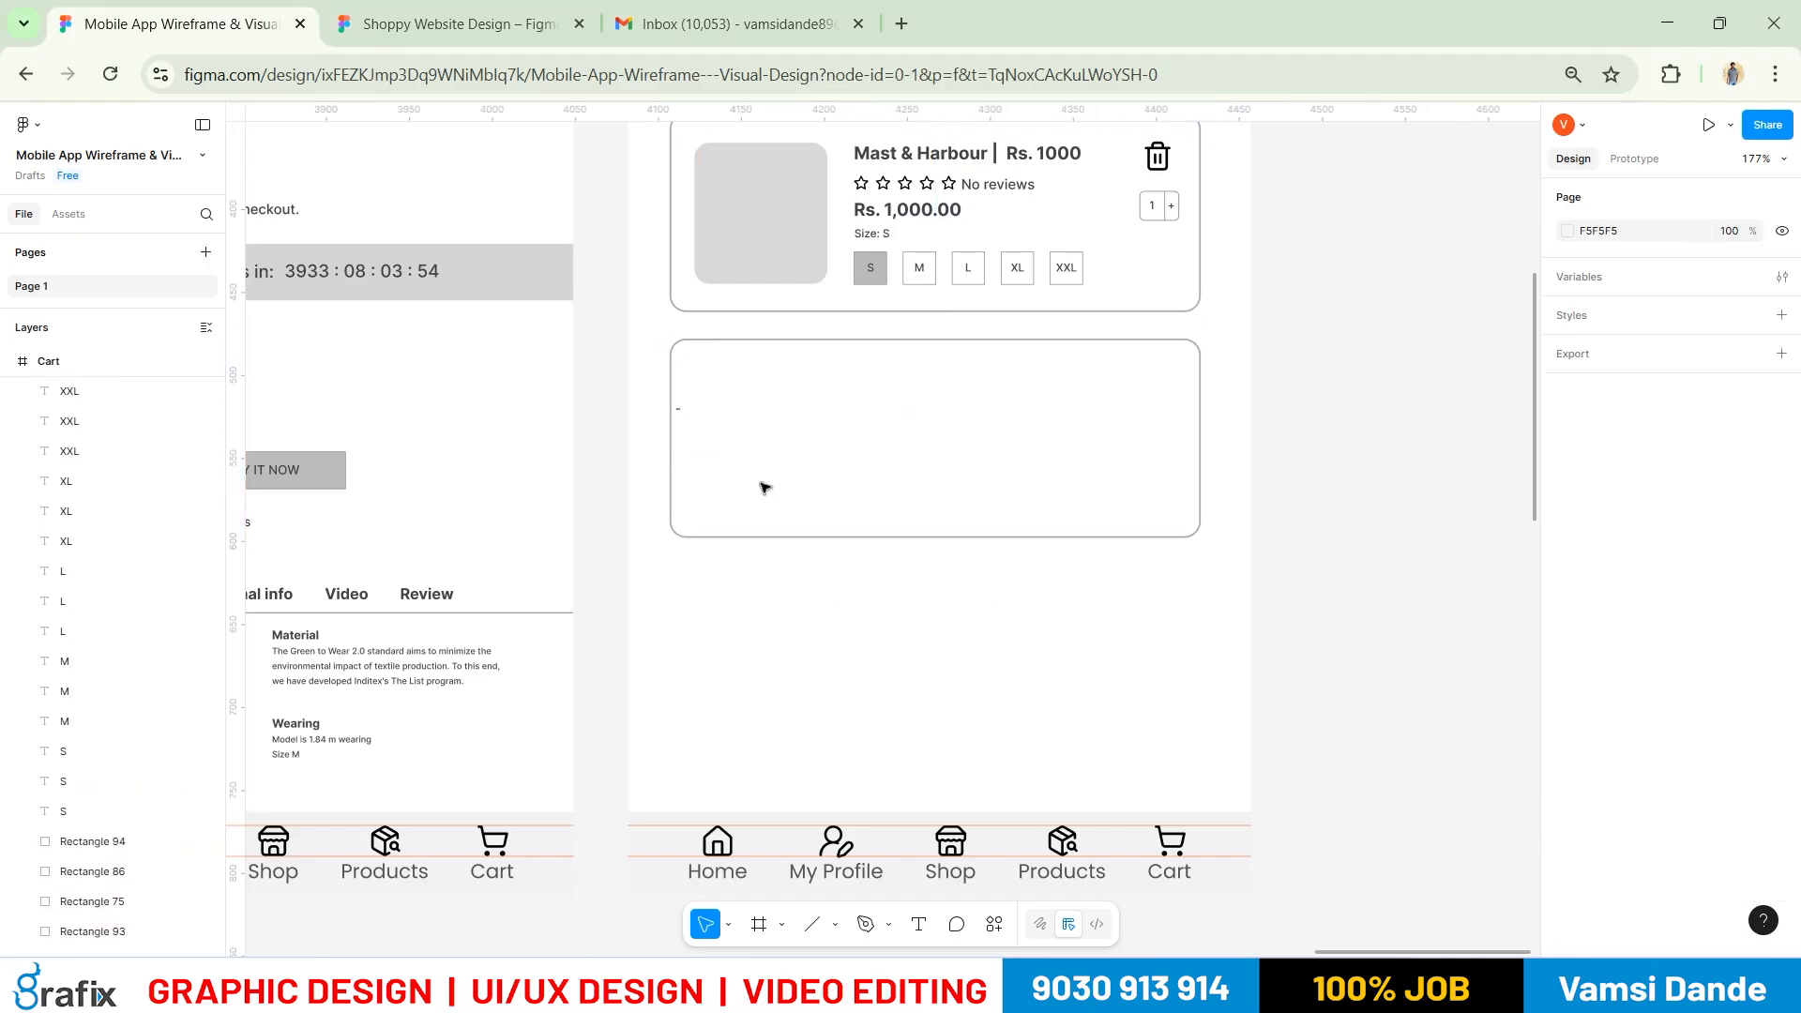
left_click(675, 413)
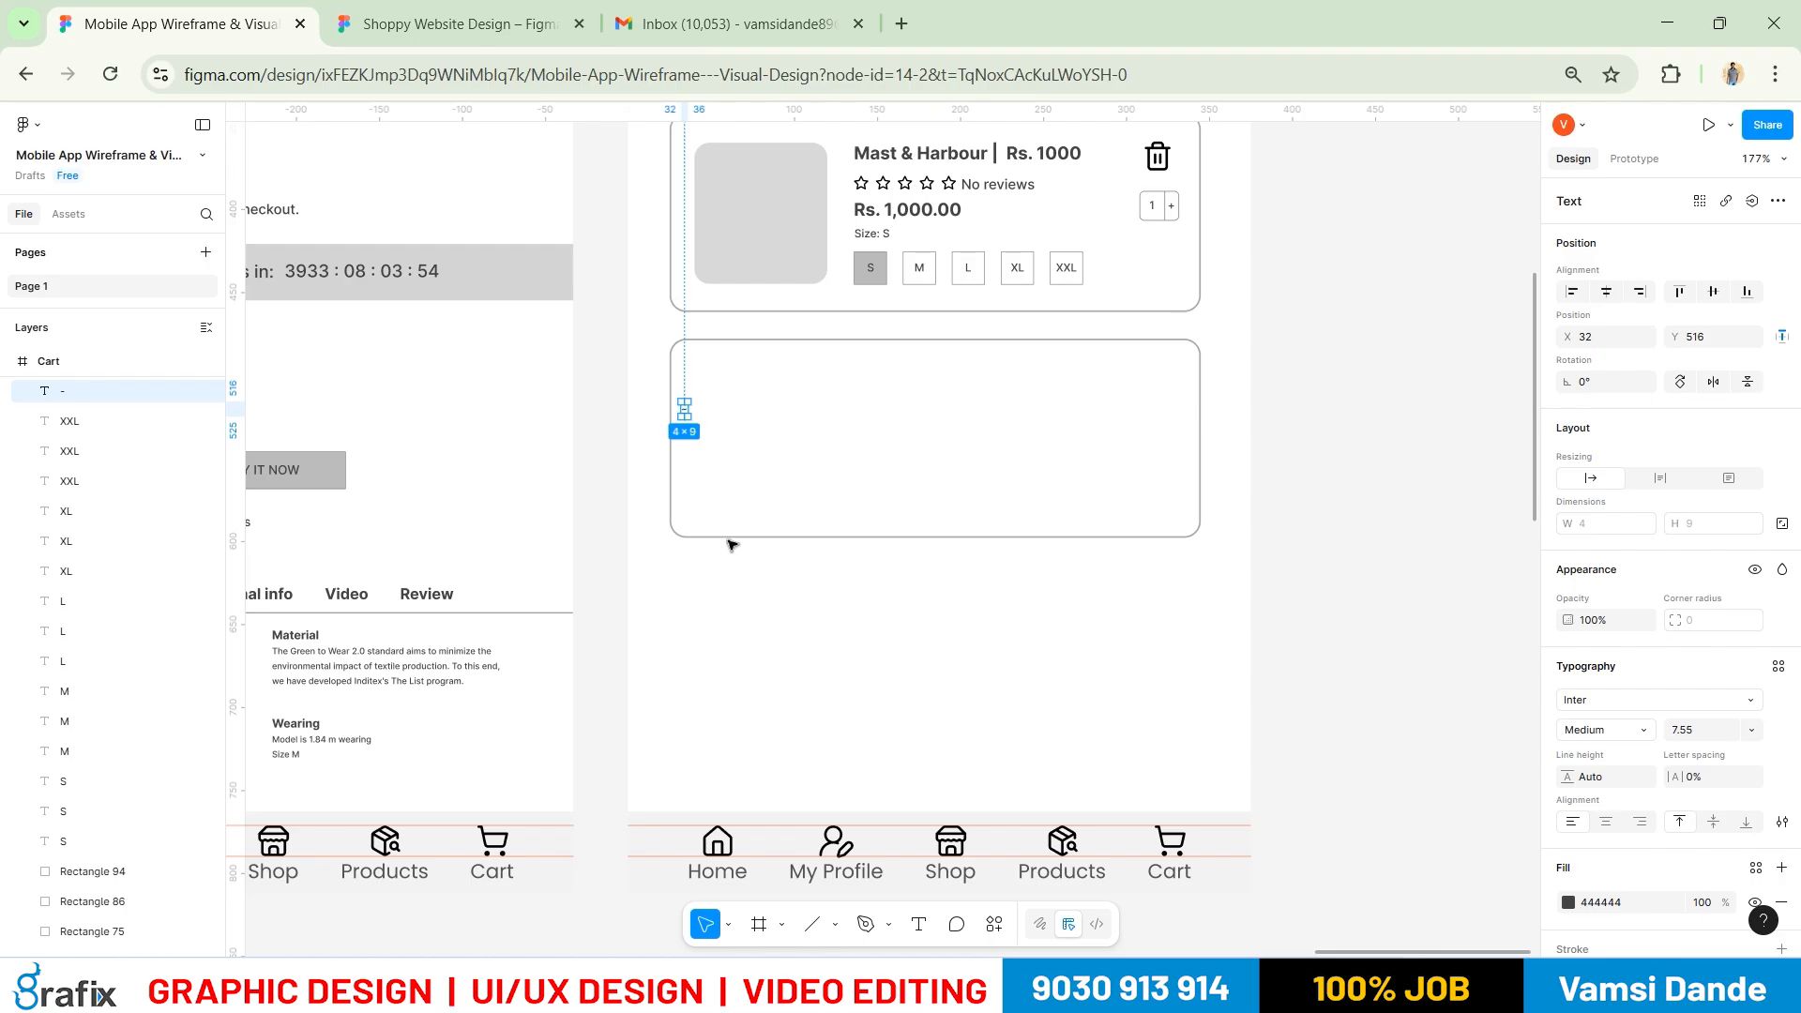
key("alt+Tab")
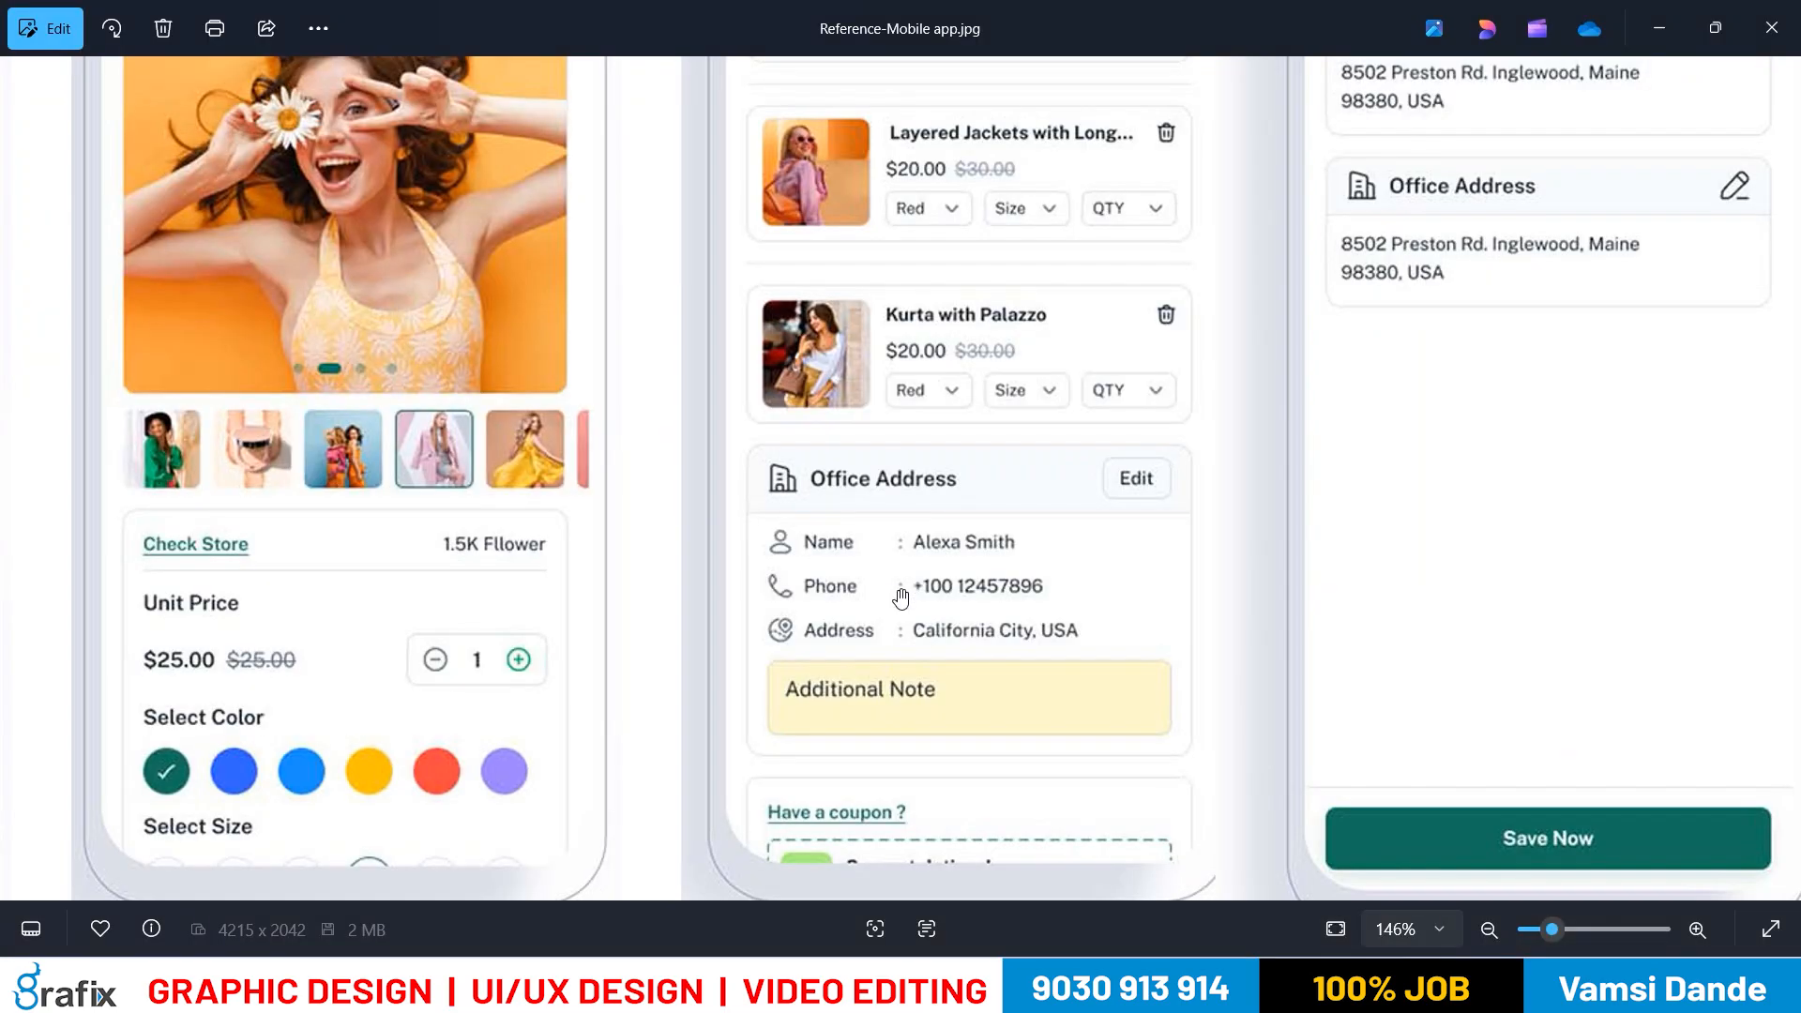
key("alt+Tab")
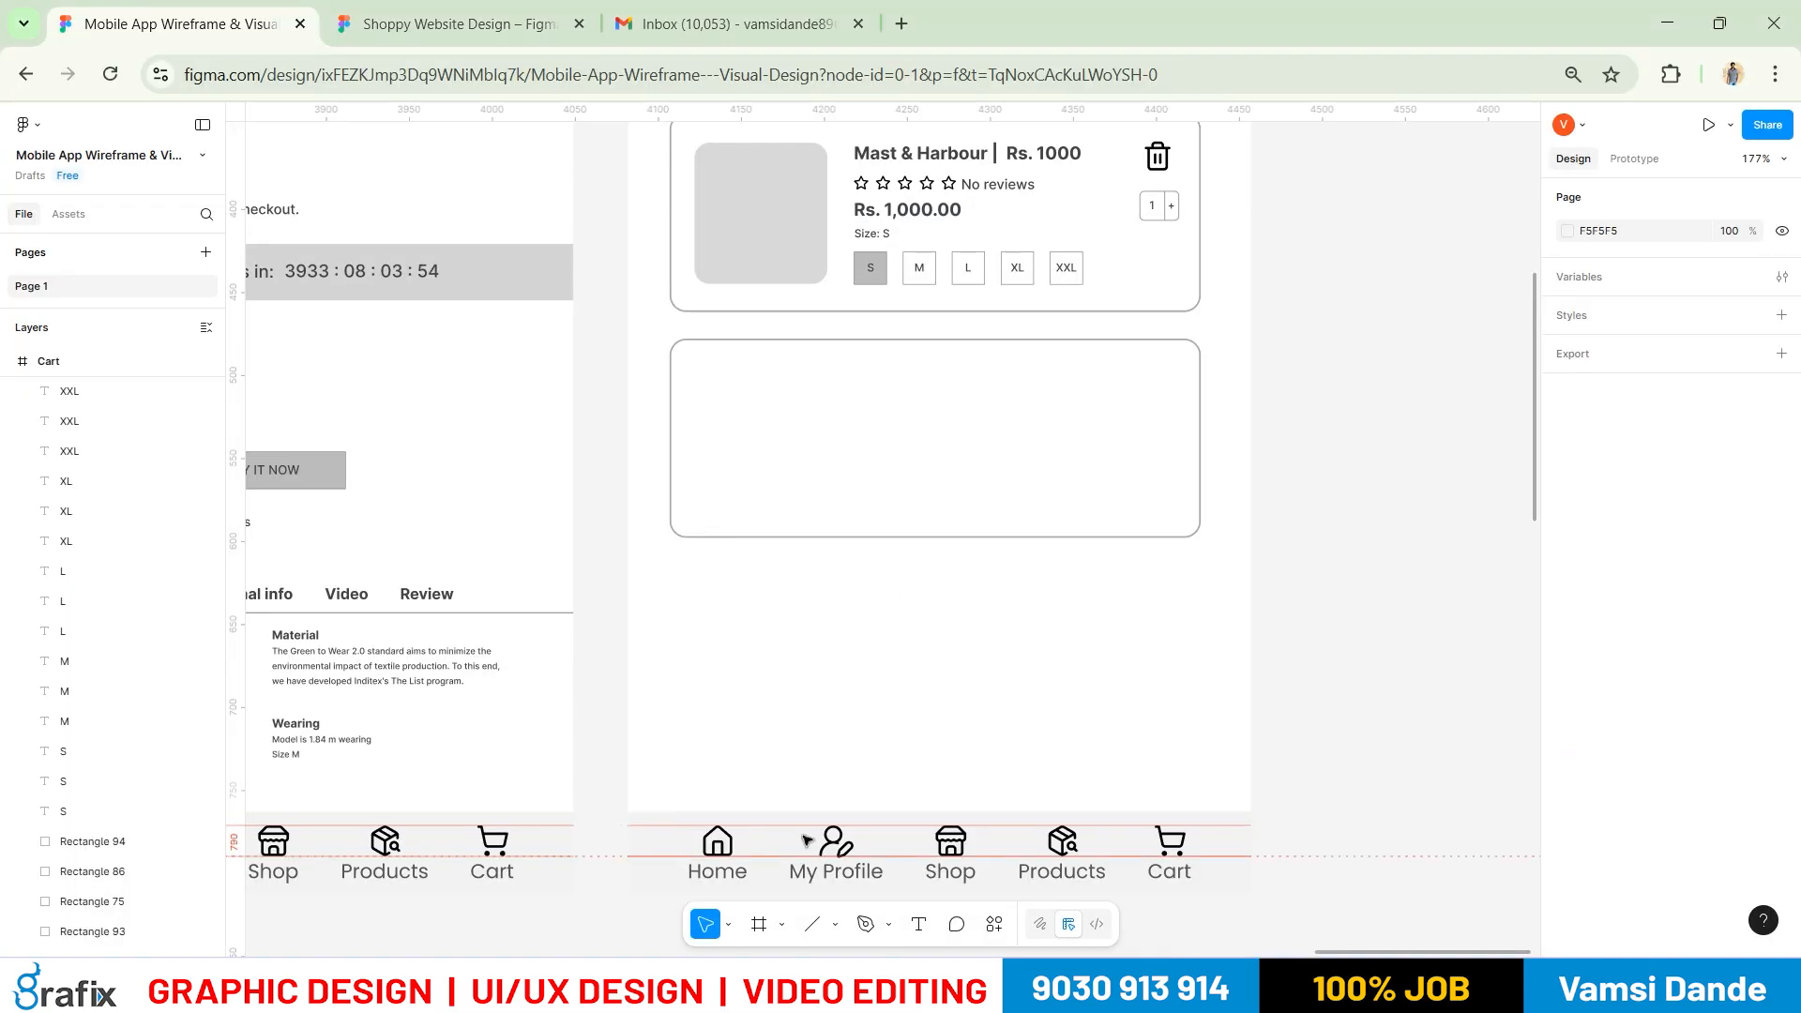
left_click_drag(834, 849, 705, 386)
left_click(1185, 729)
Copy the product title beside the profile icon and retype it as Name
left_click_drag(903, 161, 786, 392)
double_click(785, 392)
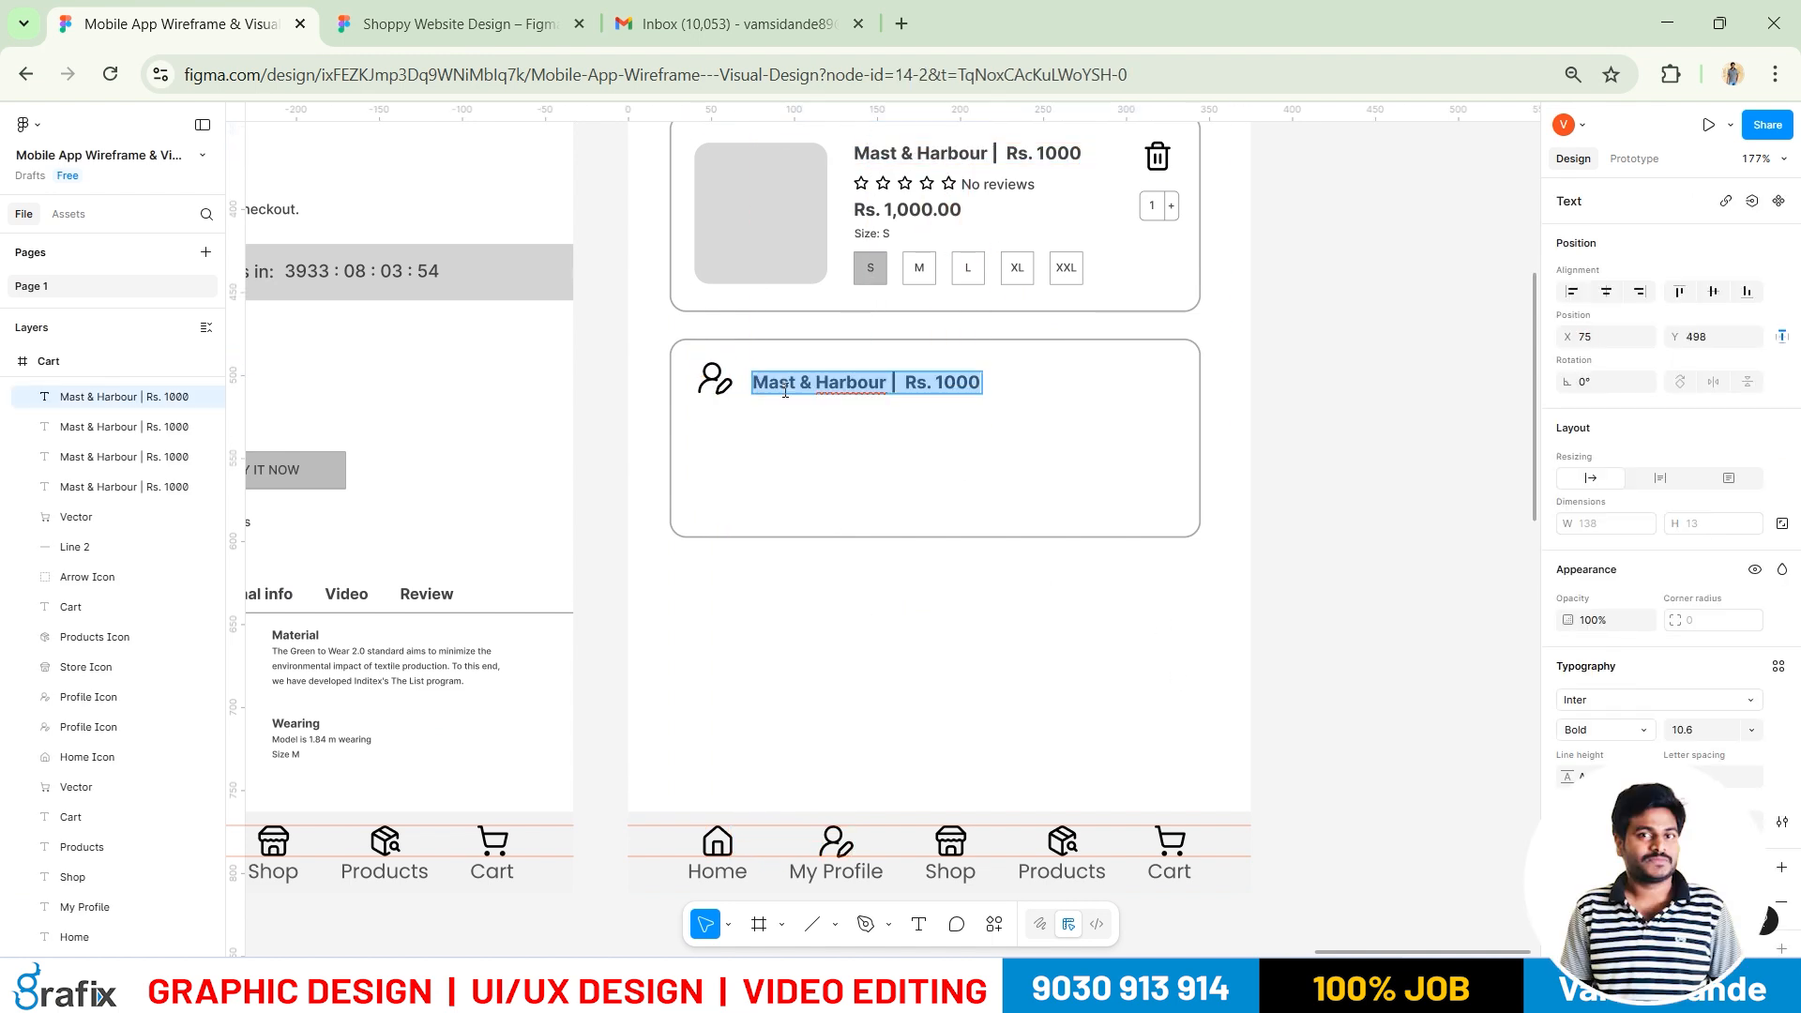
type("Name")
key("Escape")
key("alt+Tab")
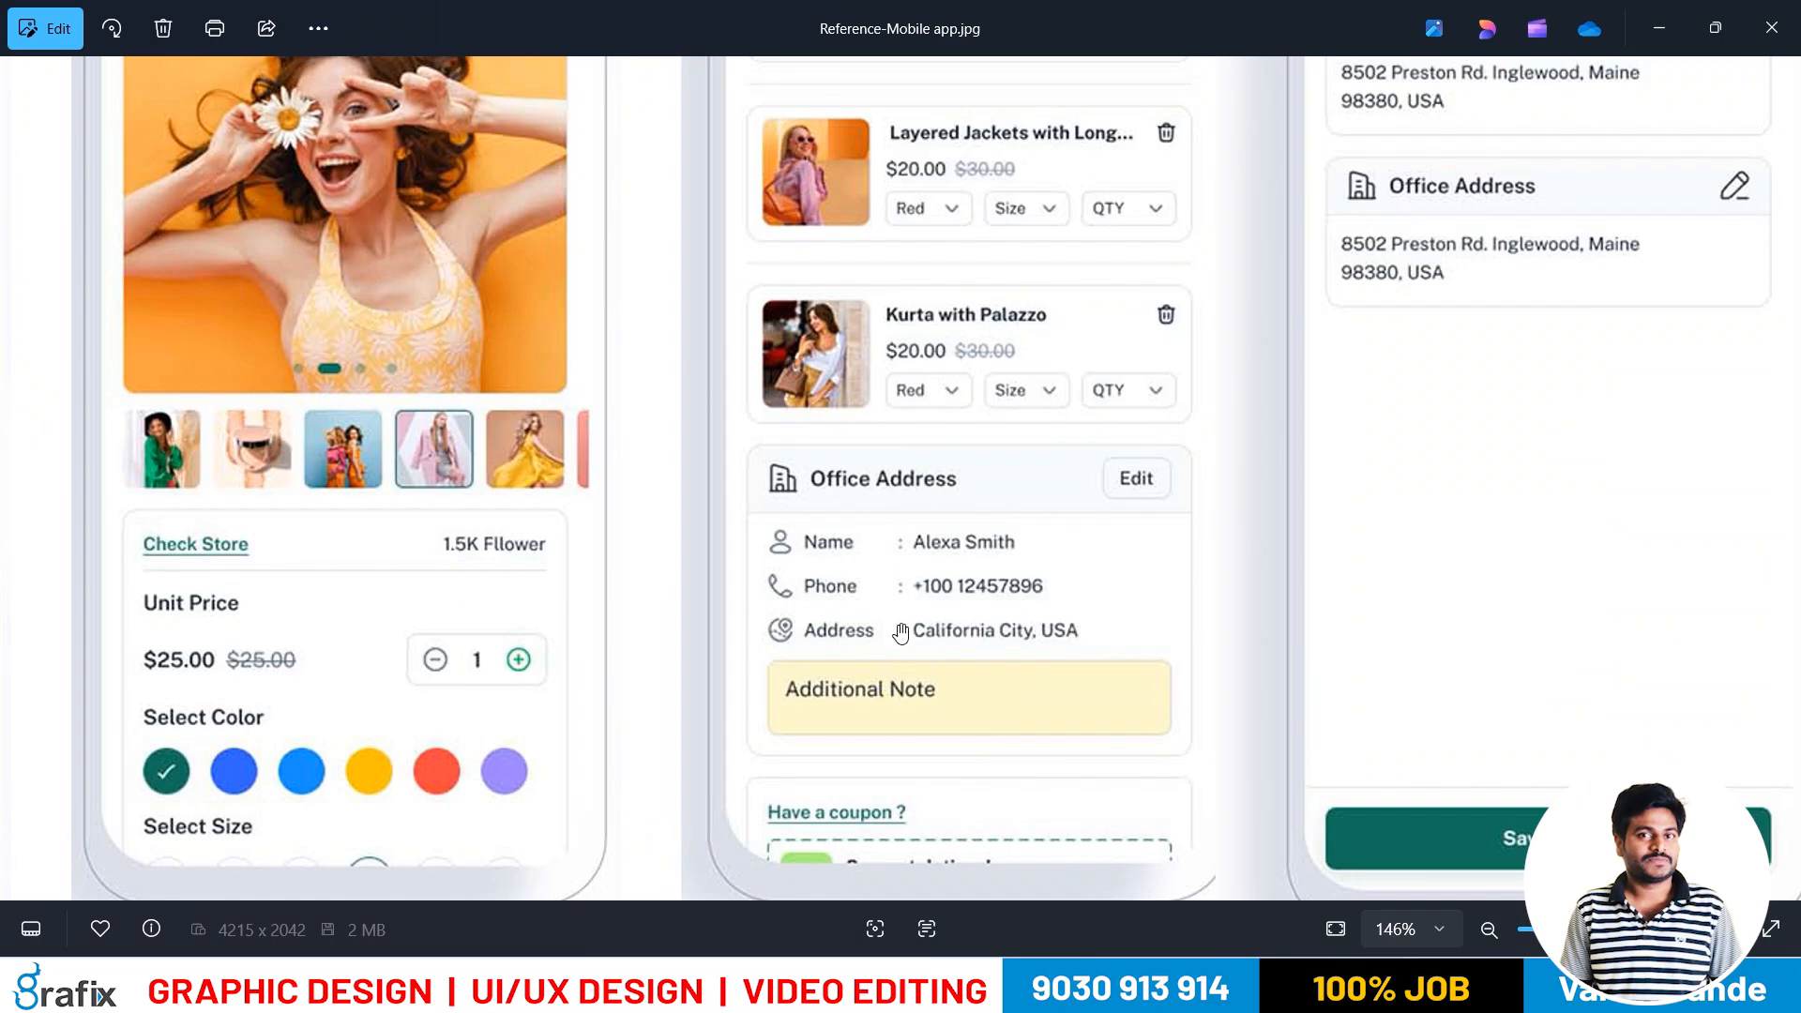
key("alt+Tab")
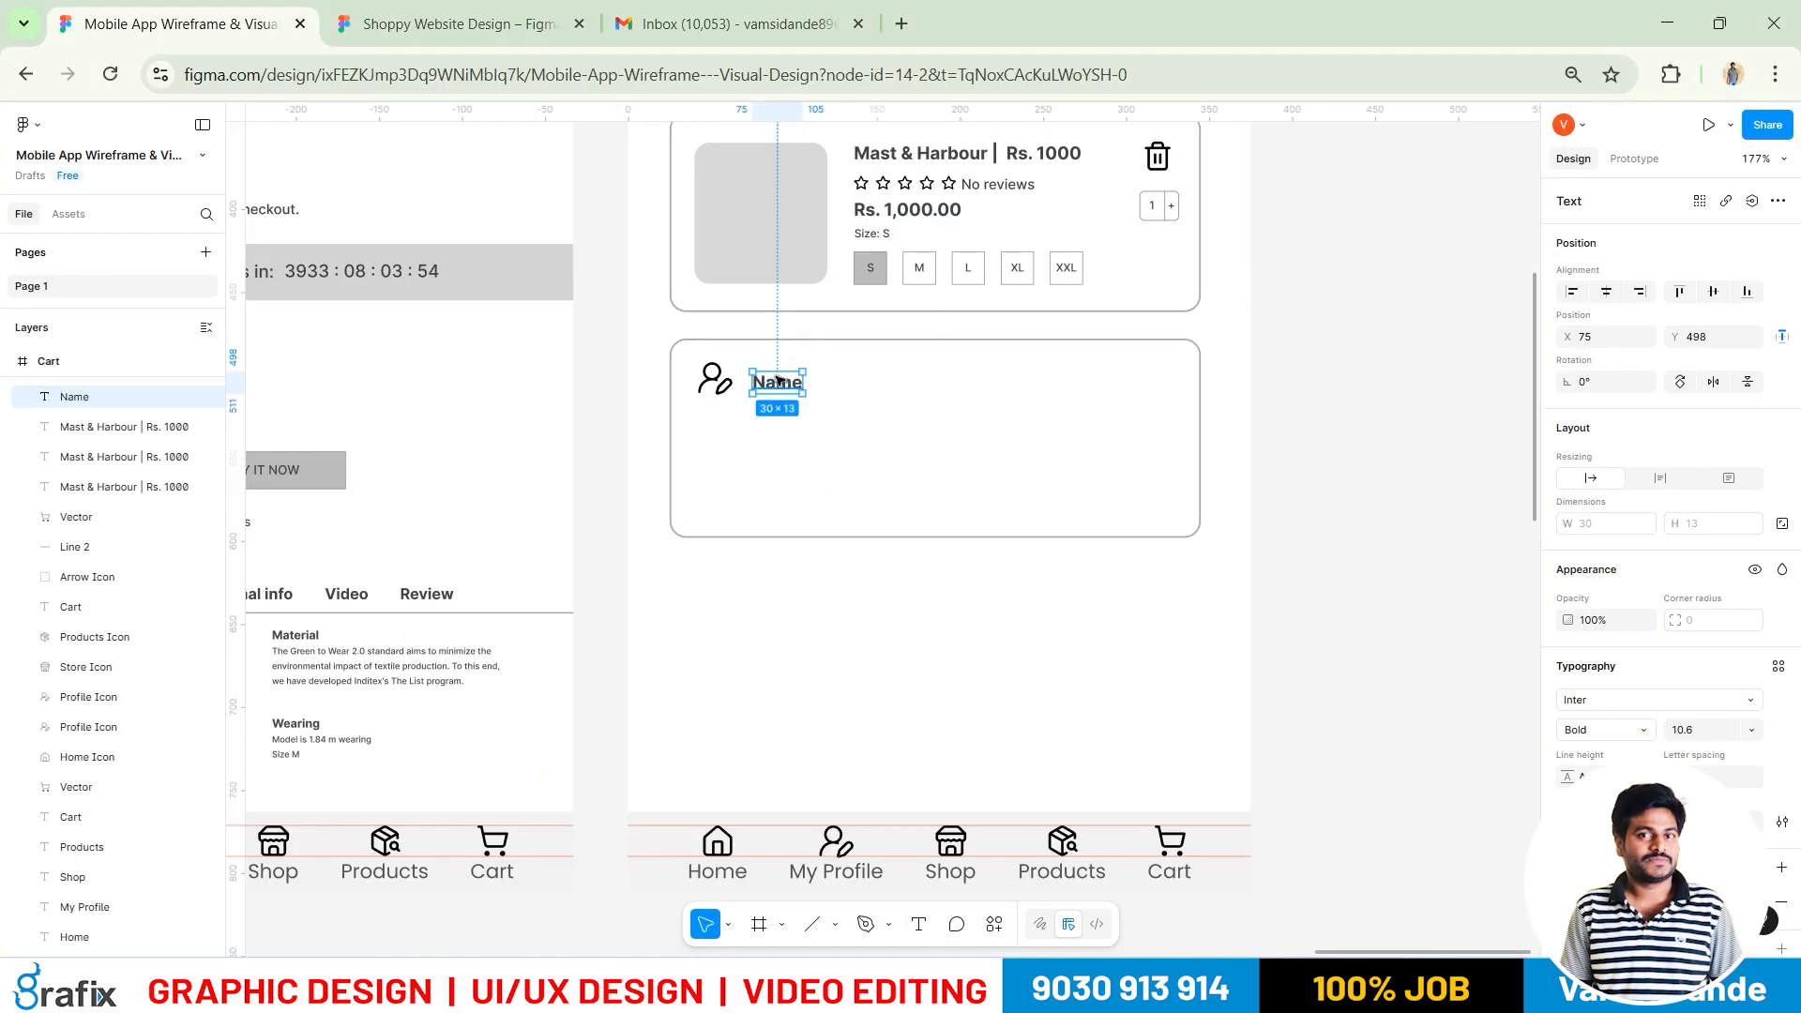
Try a separate Phone label copied below Name, then discard it
left_click_drag(776, 414, 776, 424)
type("Pho")
key("alt+Tab")
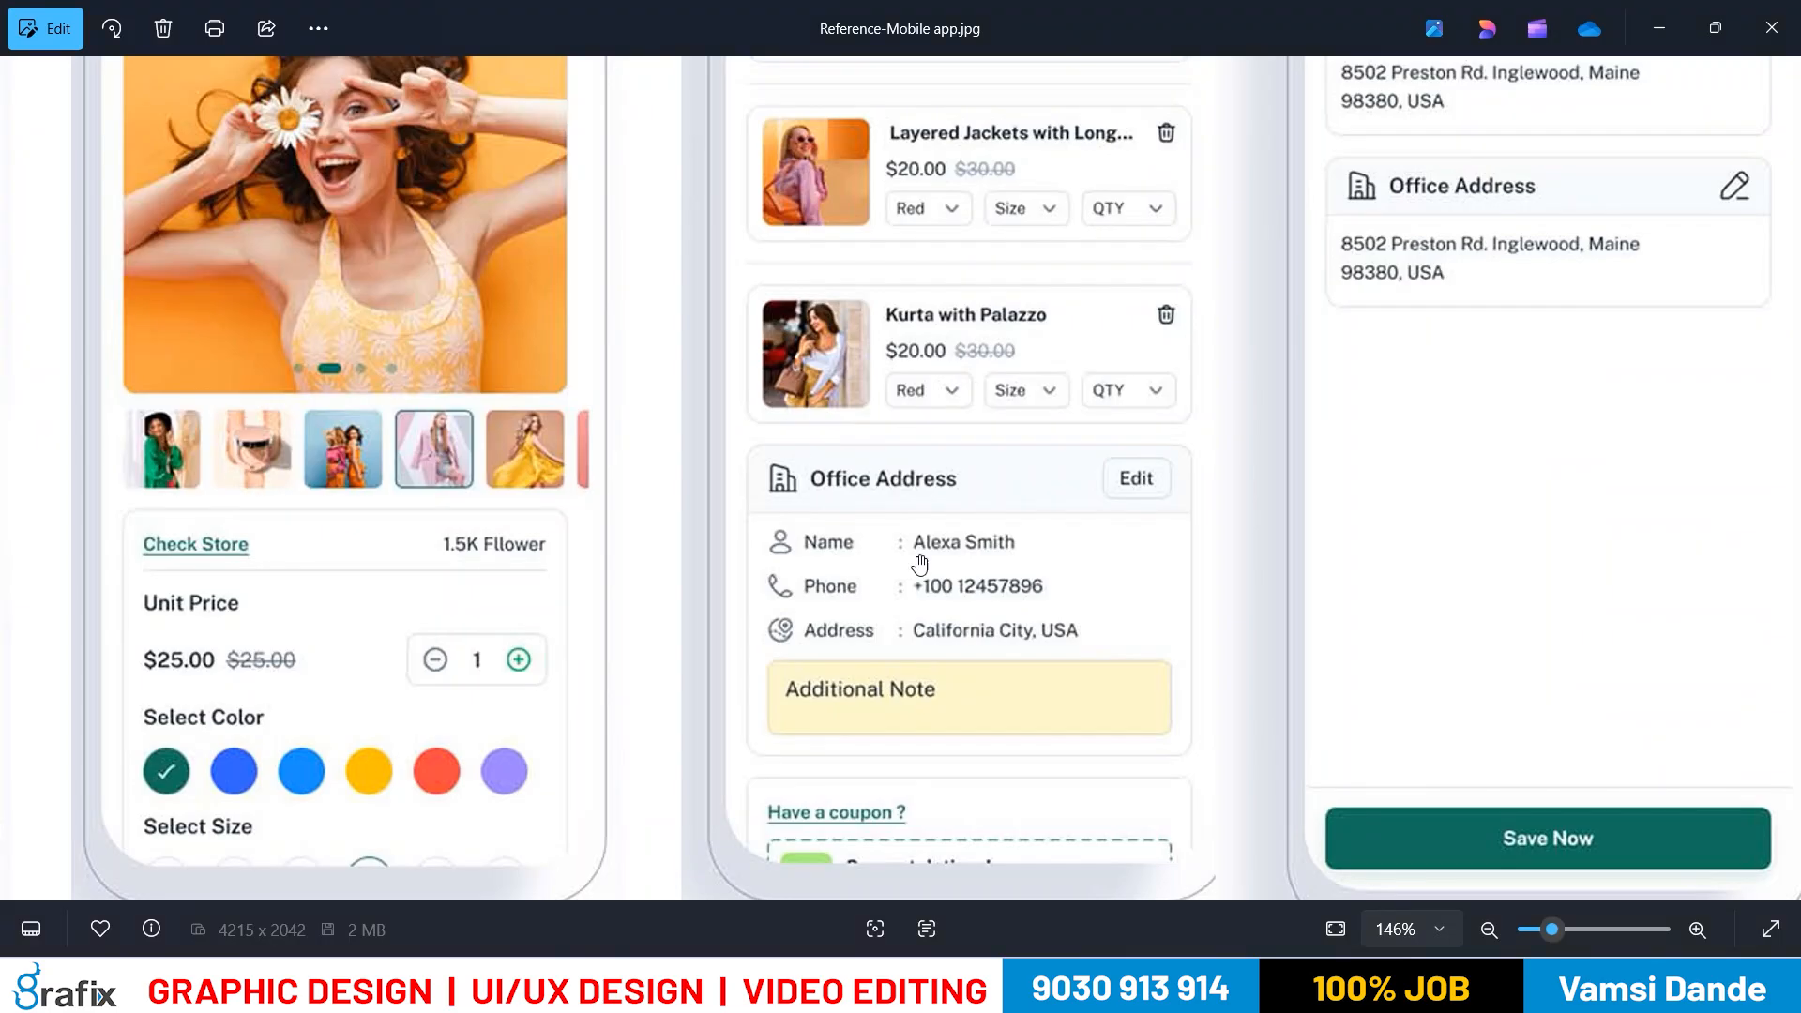
key("alt+Tab")
key("Escape")
double_click(780, 429)
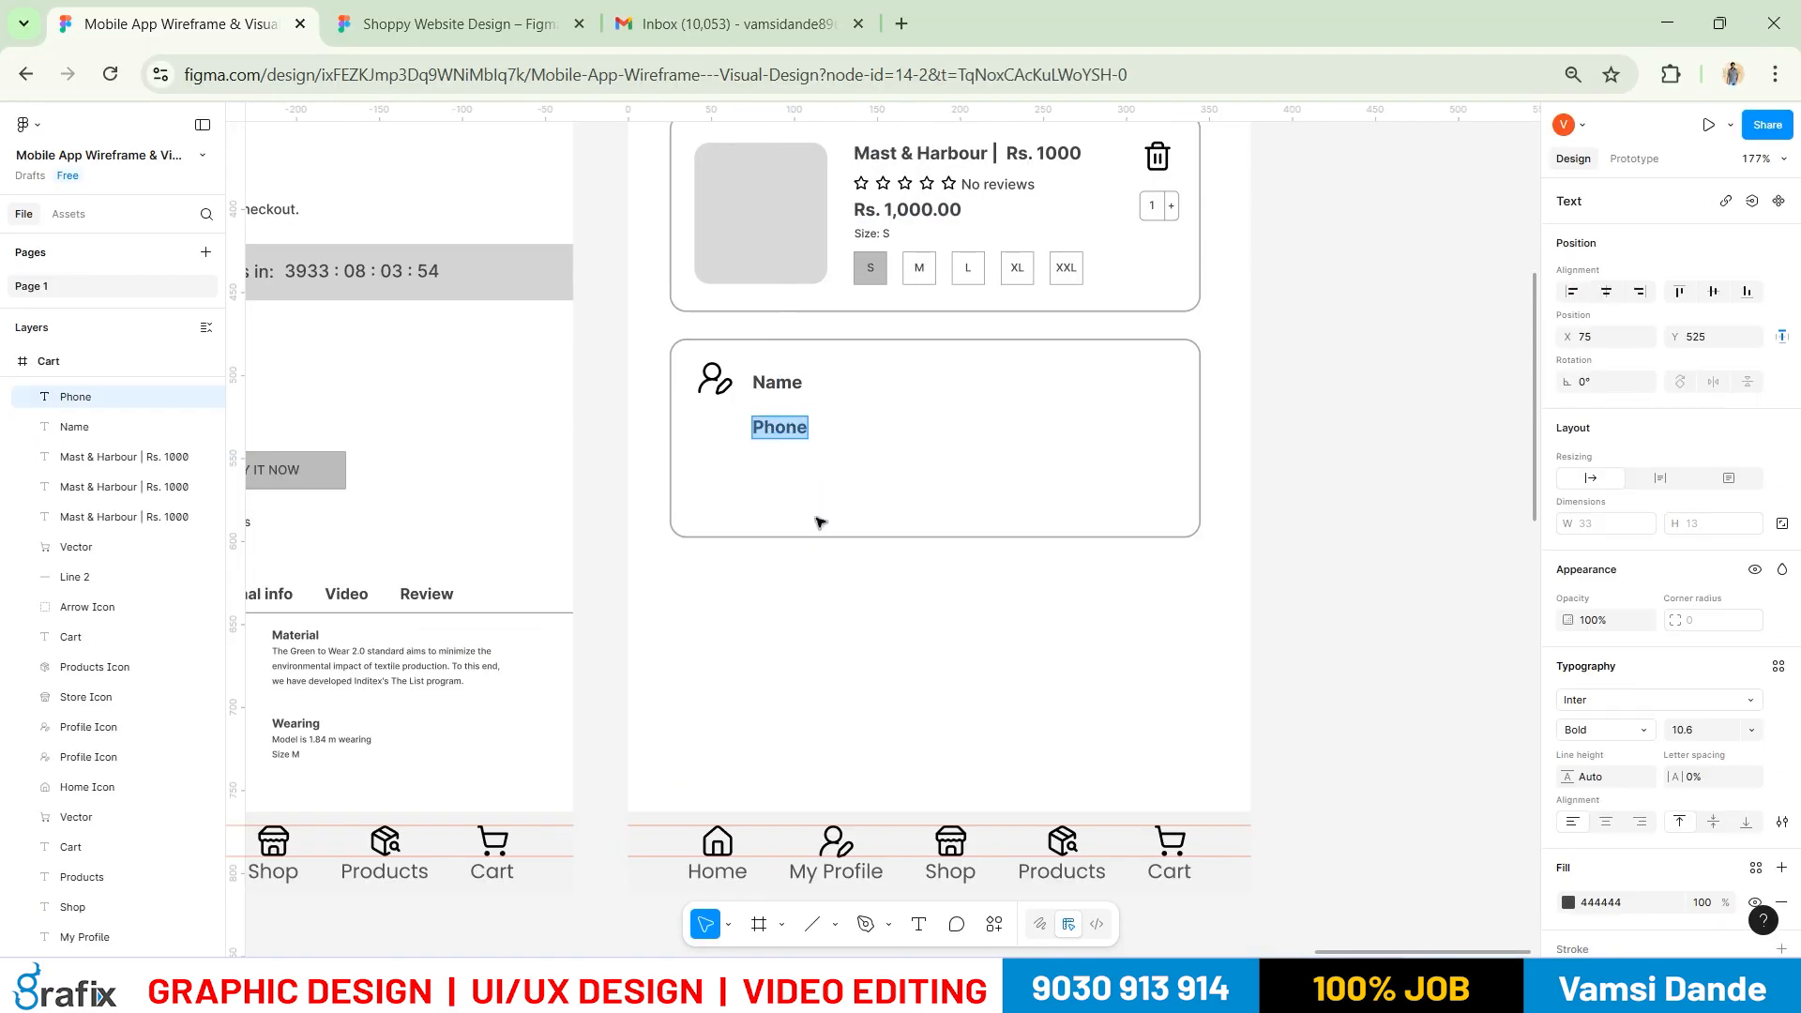
key("BackSpace")
key("Escape")
Add Phone and Address as extra lines under Name in one text block
key("t")
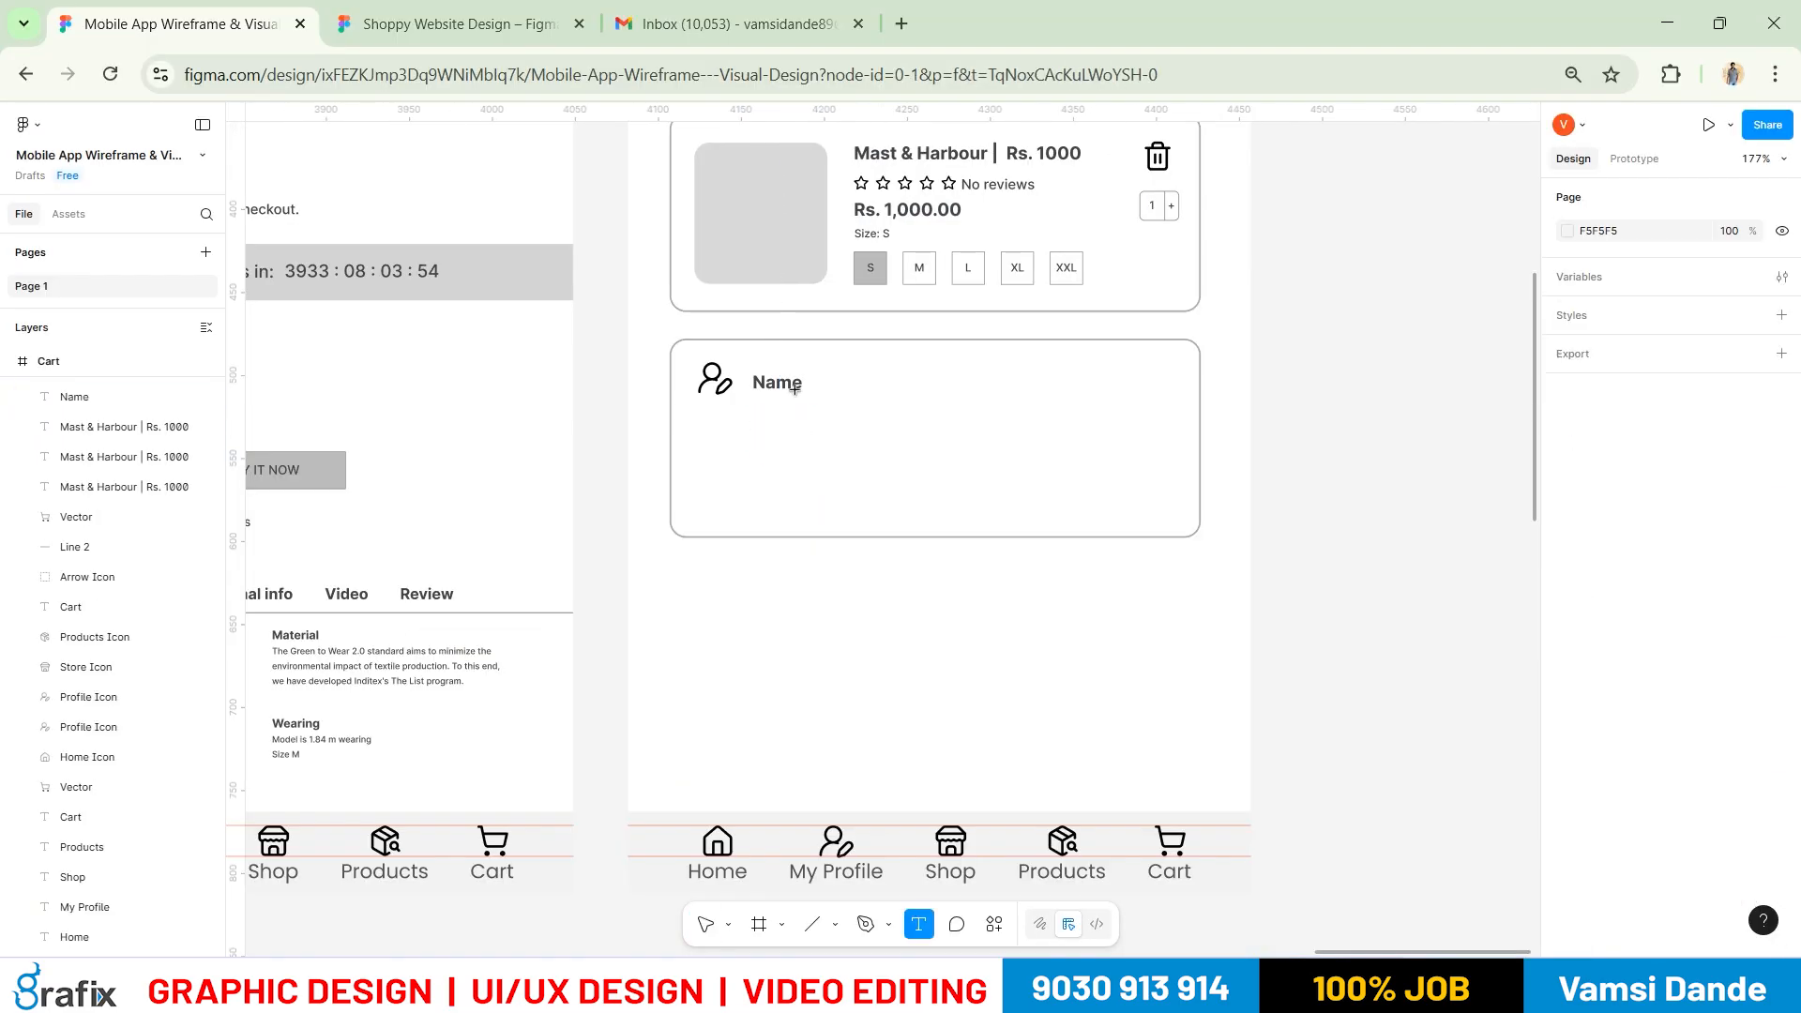
left_click(800, 383)
type("Phone")
key("Return")
type("Phone")
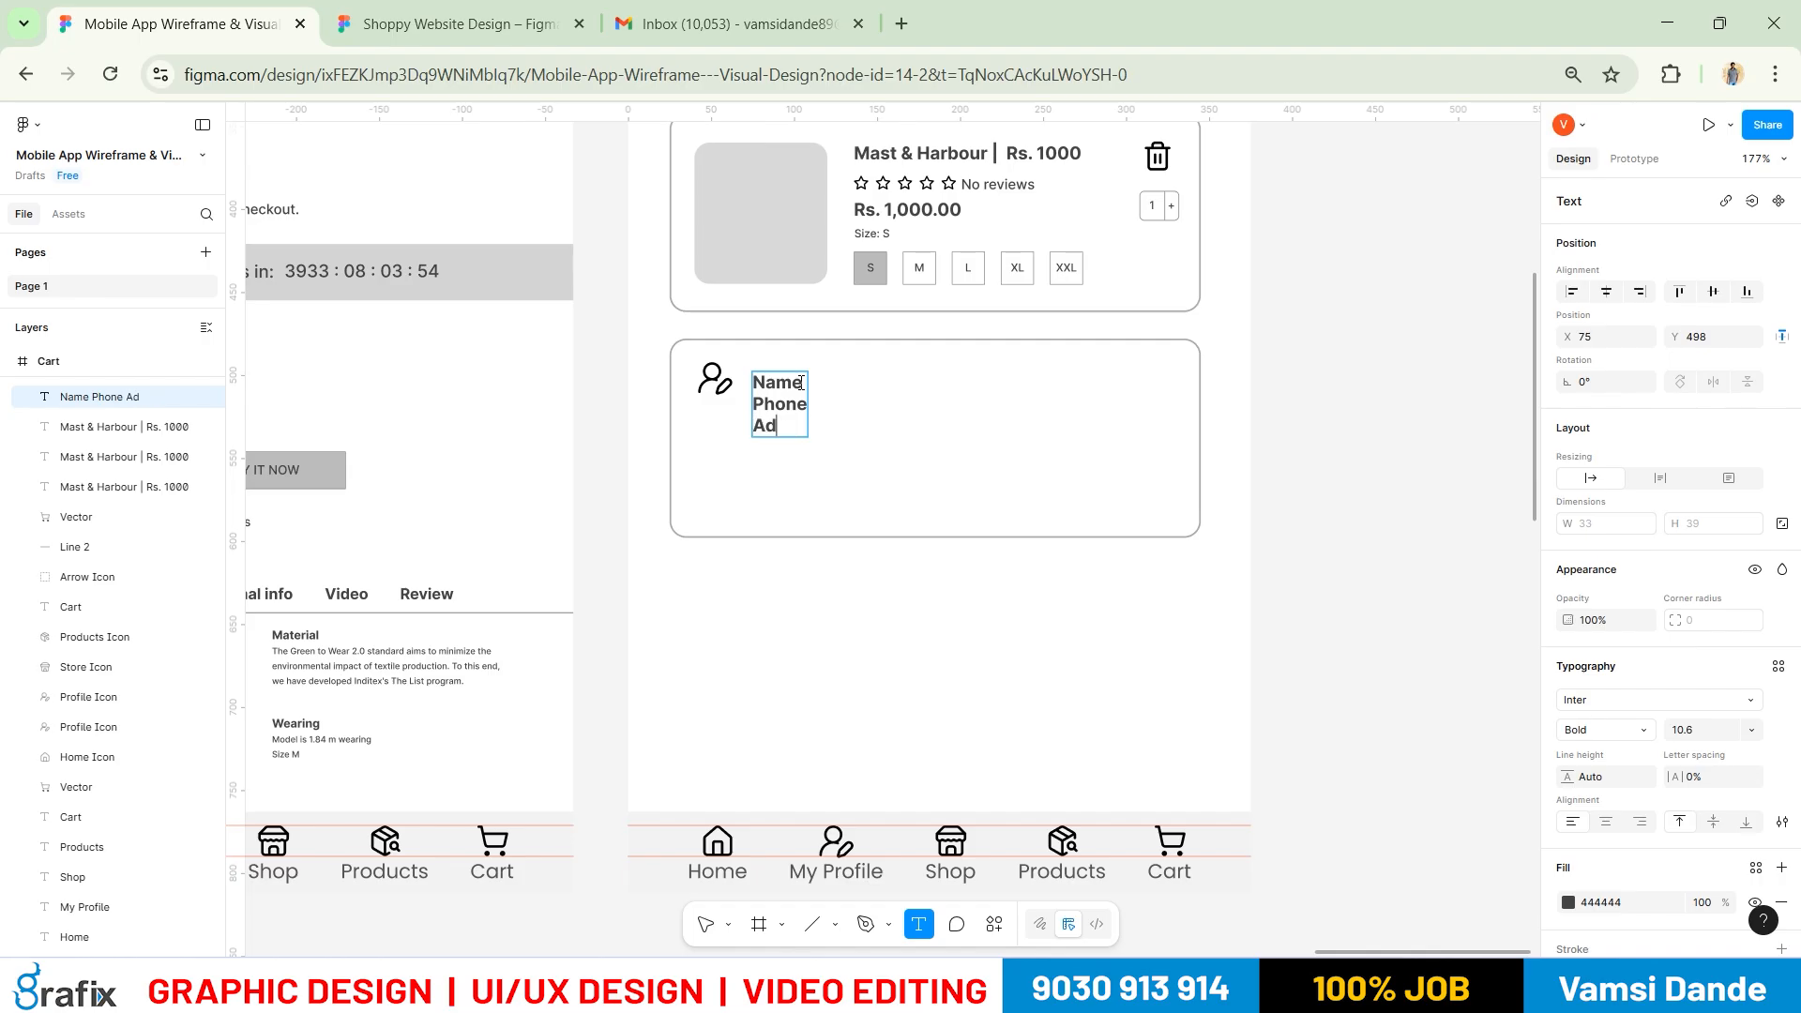
type("Address")
key("Escape")
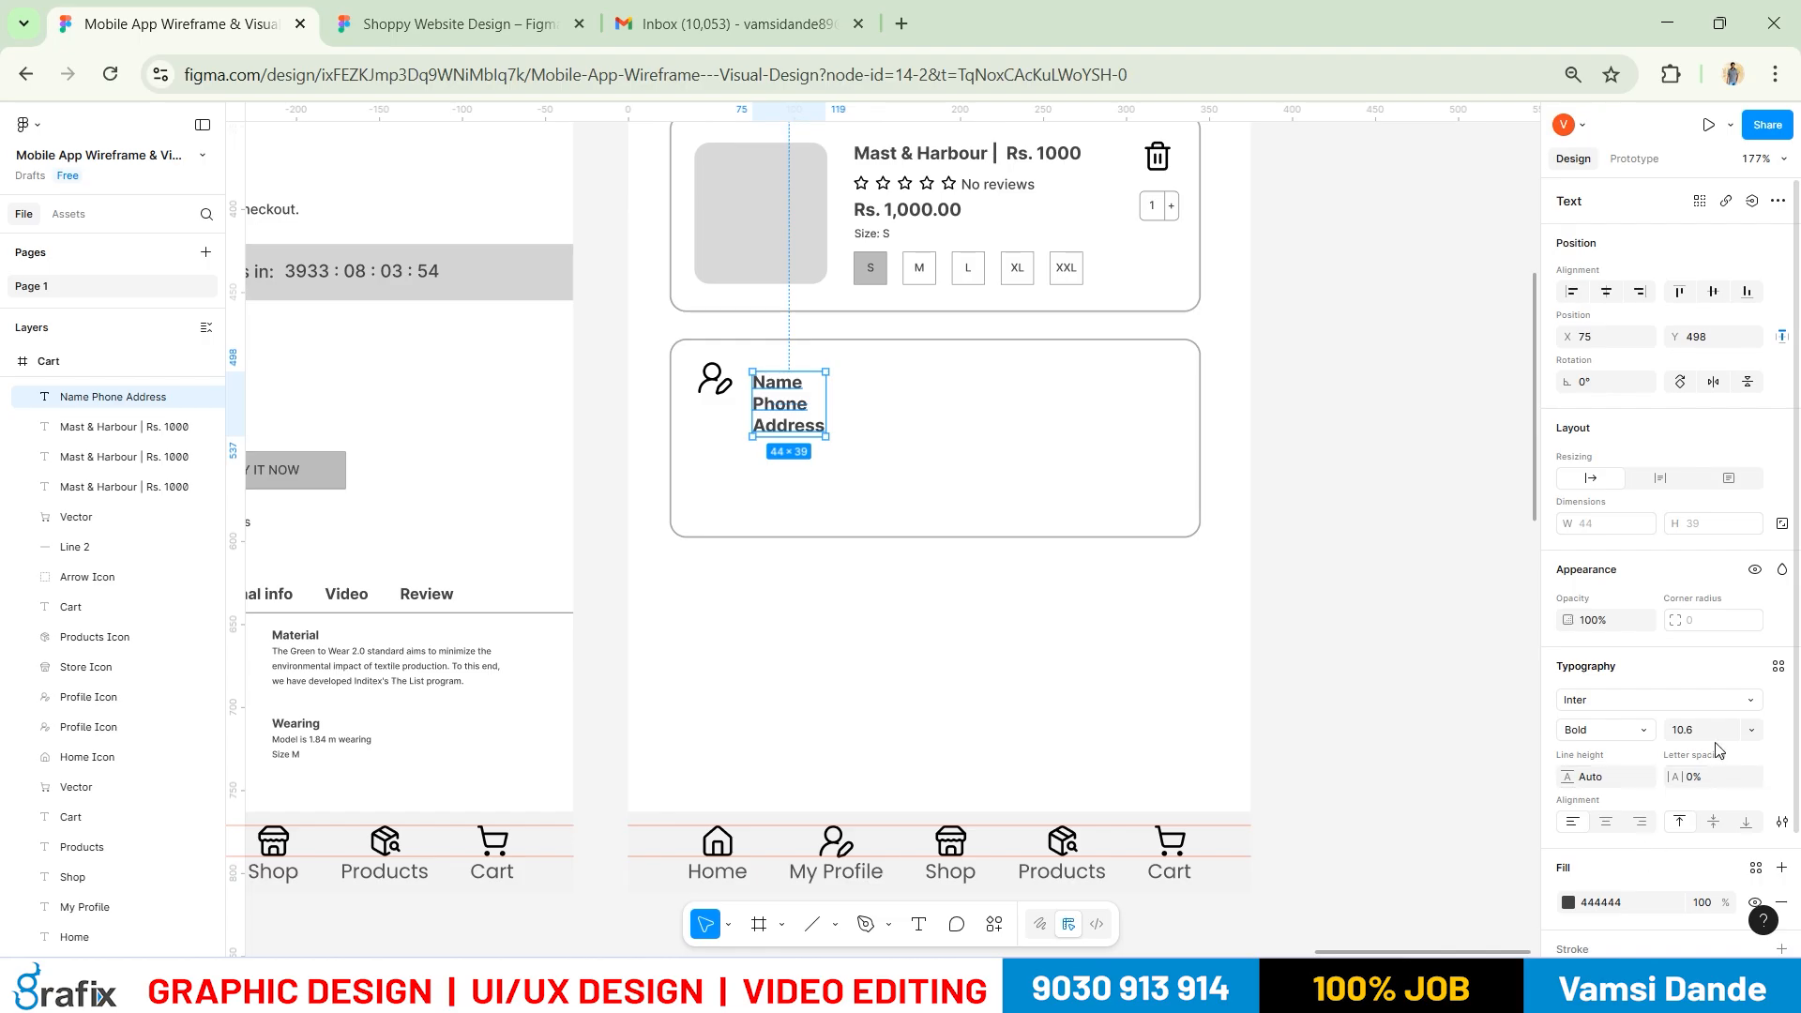
Set the Name/Phone/Address text block's line height to 25
left_click(1600, 778)
type("20")
key("Return")
left_click(1613, 778)
type("25")
key("Return")
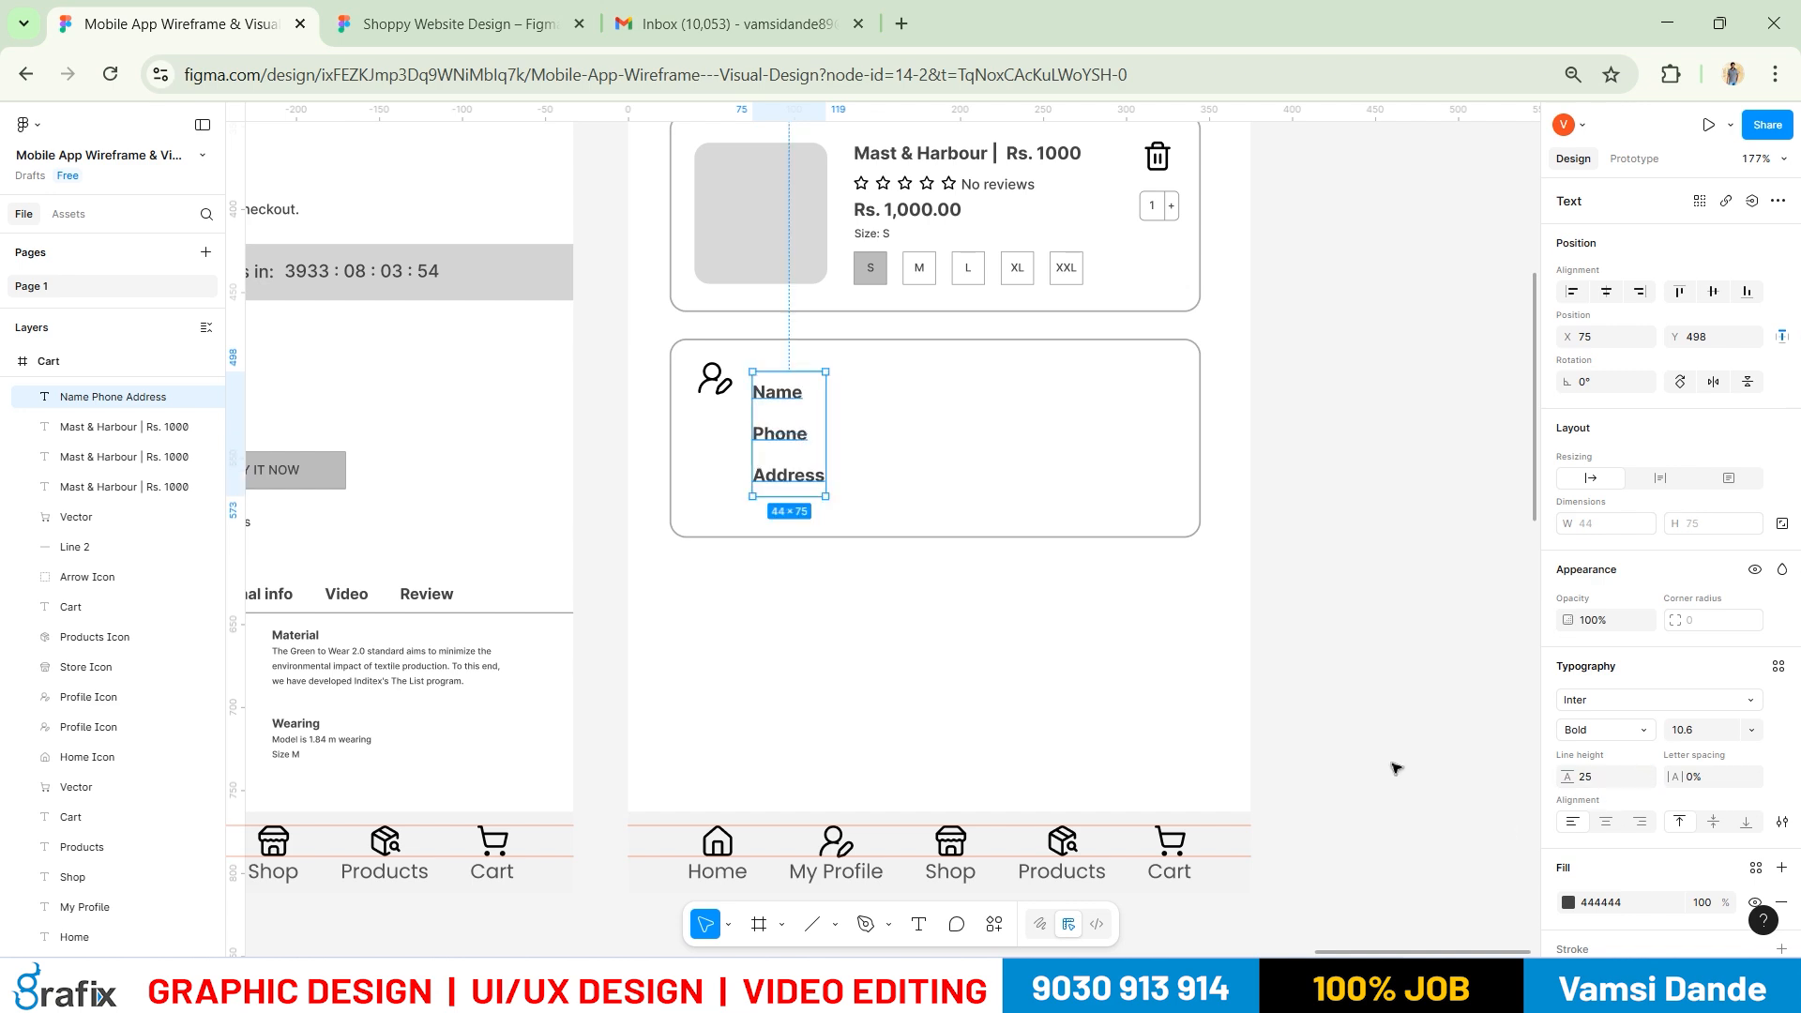
left_click(1300, 723)
Move the profile icon down level with the Name line
scroll(1089, 644, "right", 2)
left_click(717, 385)
left_click_drag(704, 421, 705, 419)
left_click(755, 443)
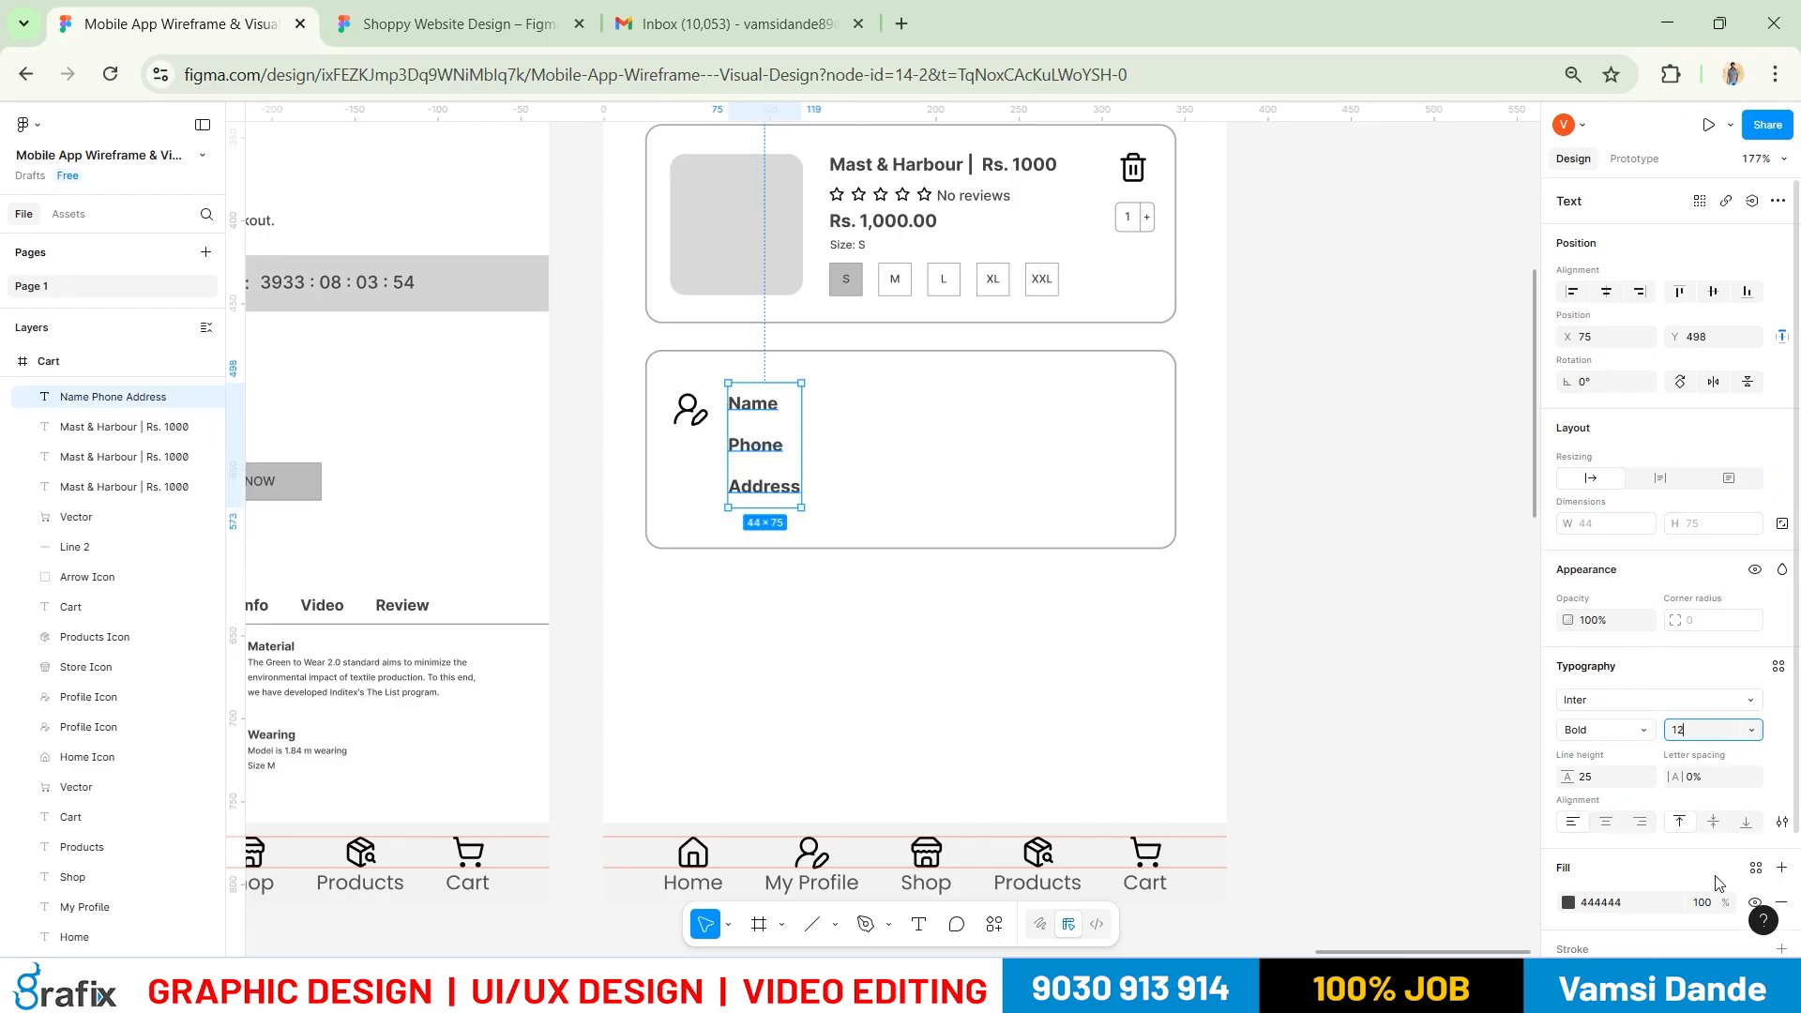
Give the Name/Phone/Address label stack line height 30 and font size 14
left_click(1085, 595)
scroll(665, 376, "up", 5)
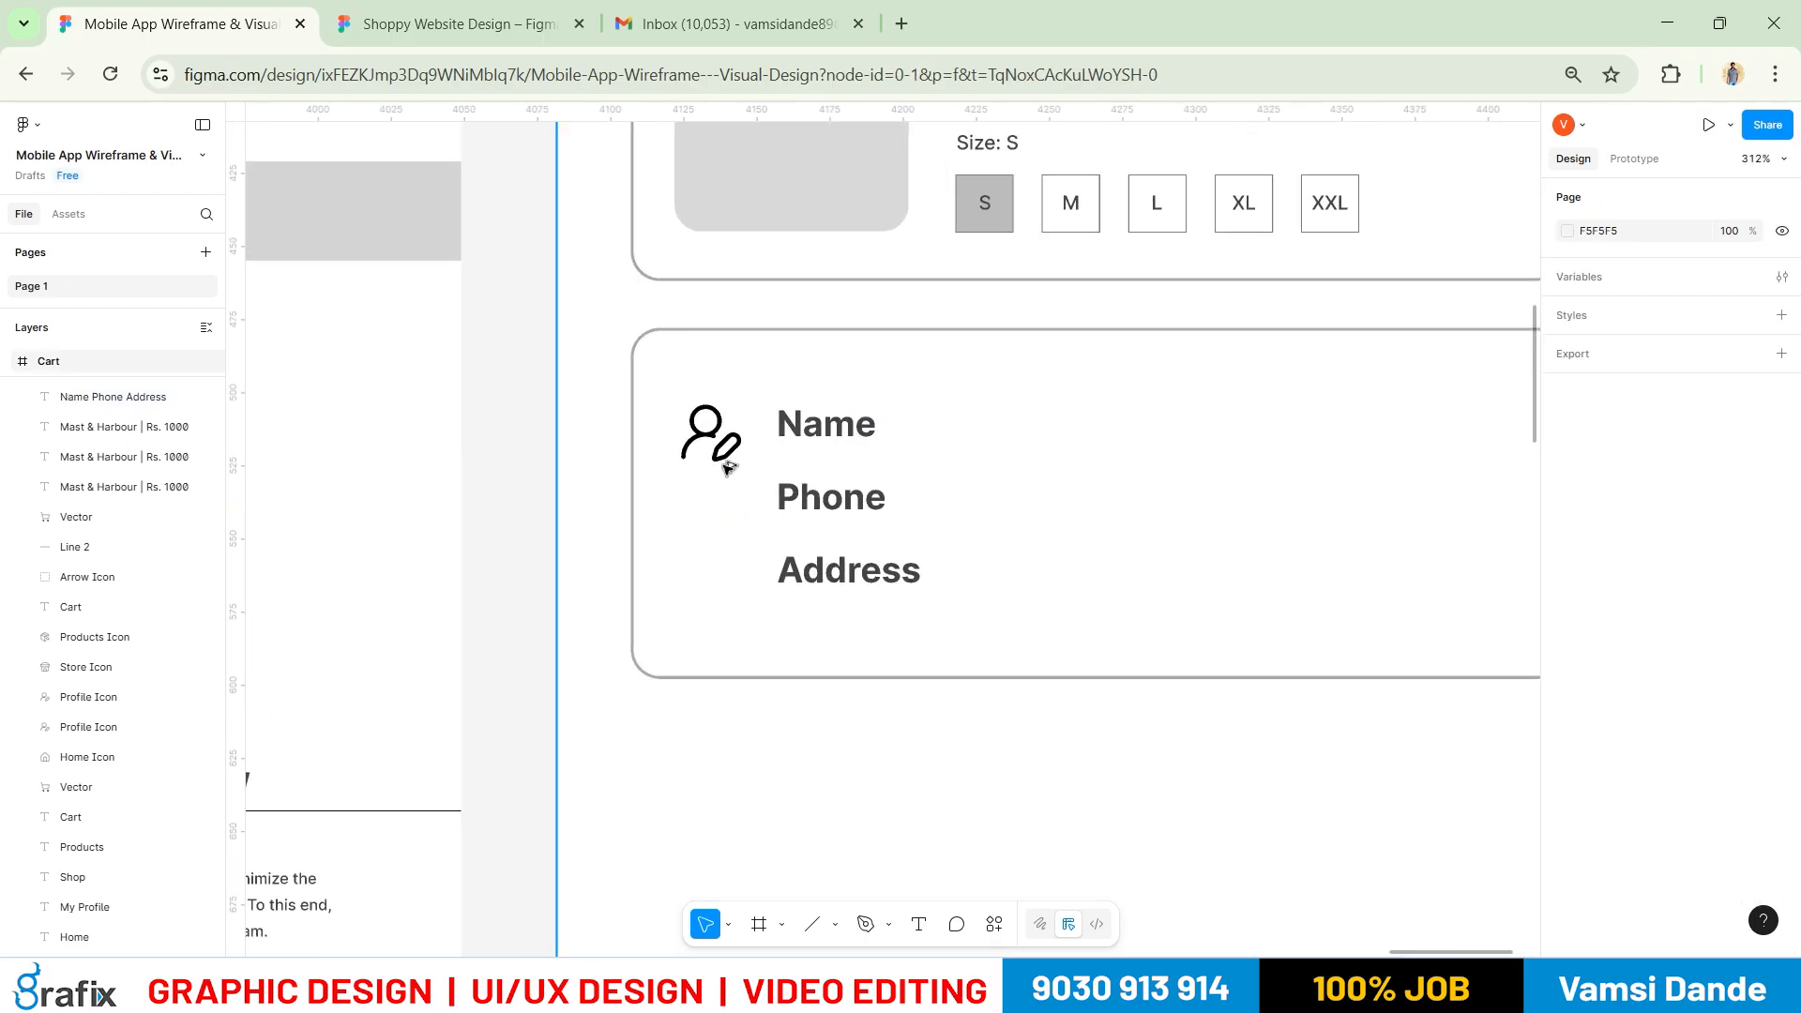
scroll(726, 466, "up", 5)
left_click(705, 412)
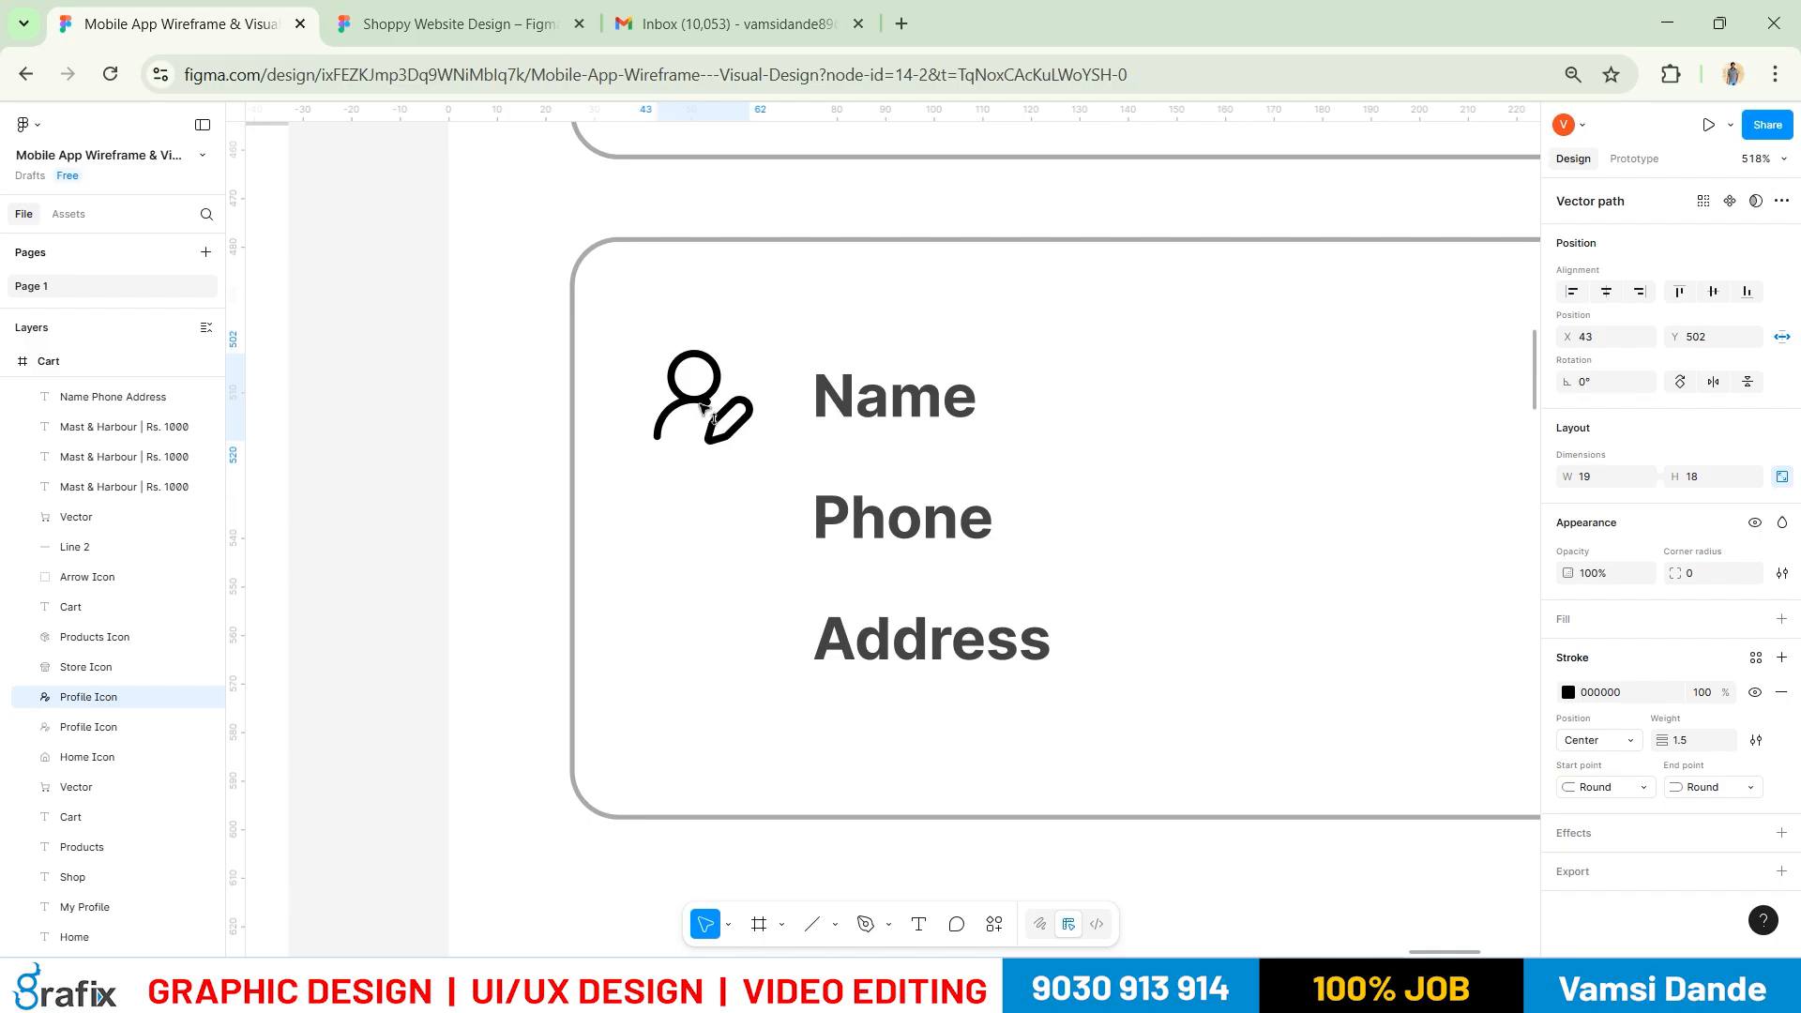
left_click(870, 418)
left_click(1707, 730)
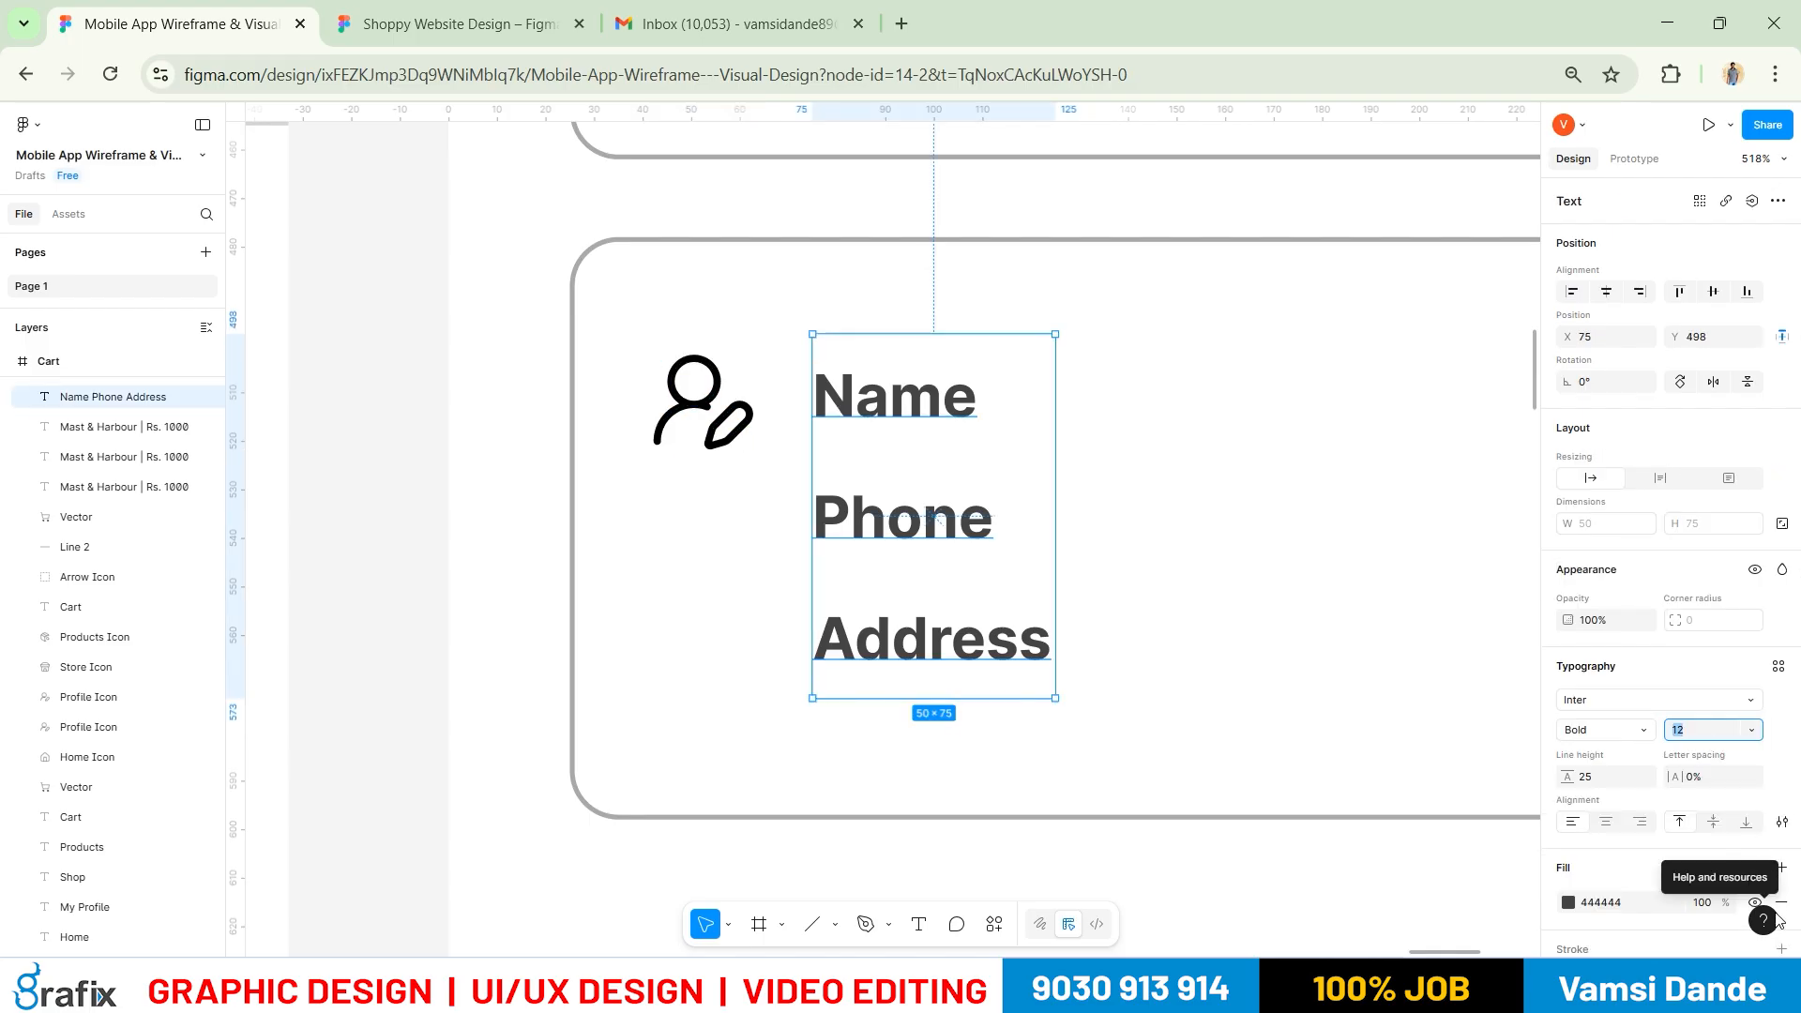
left_click(1603, 780)
type("30")
key("Return")
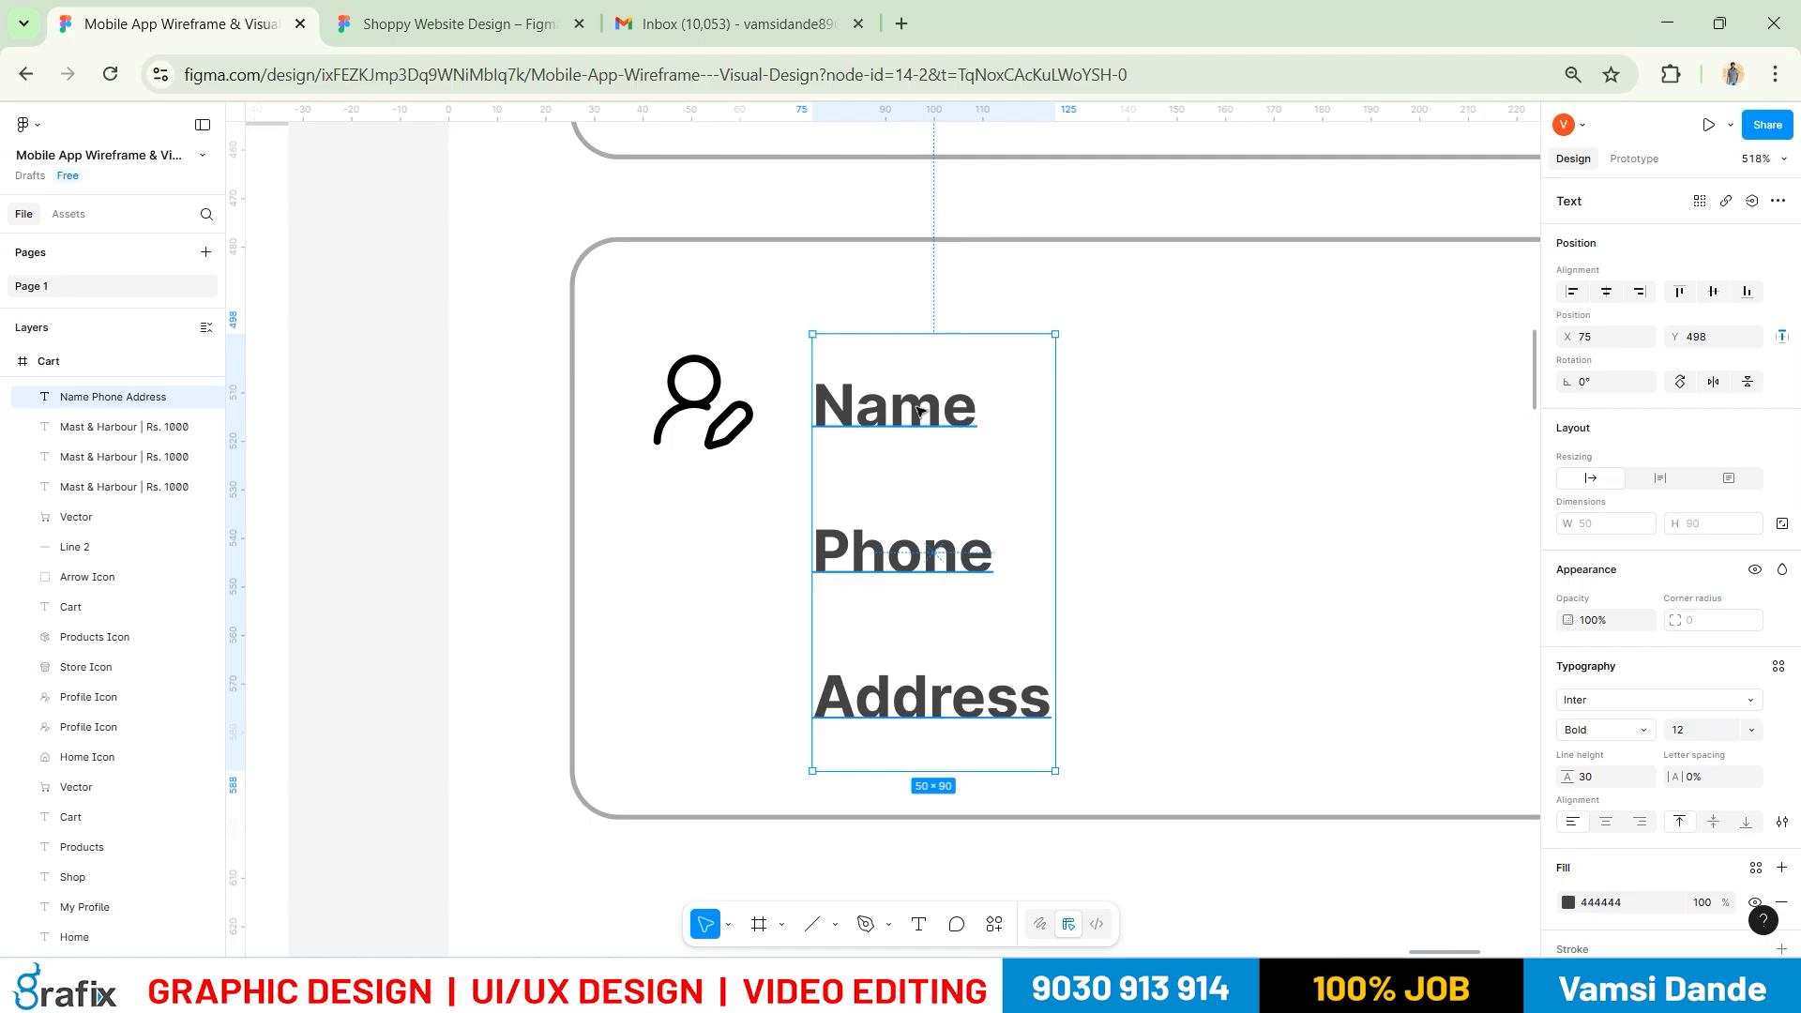
key("Left")
left_click(1692, 733)
type("14")
key("Return")
Compare with the reference design and set the labels to Regular weight
scroll(1307, 575, "down", 5)
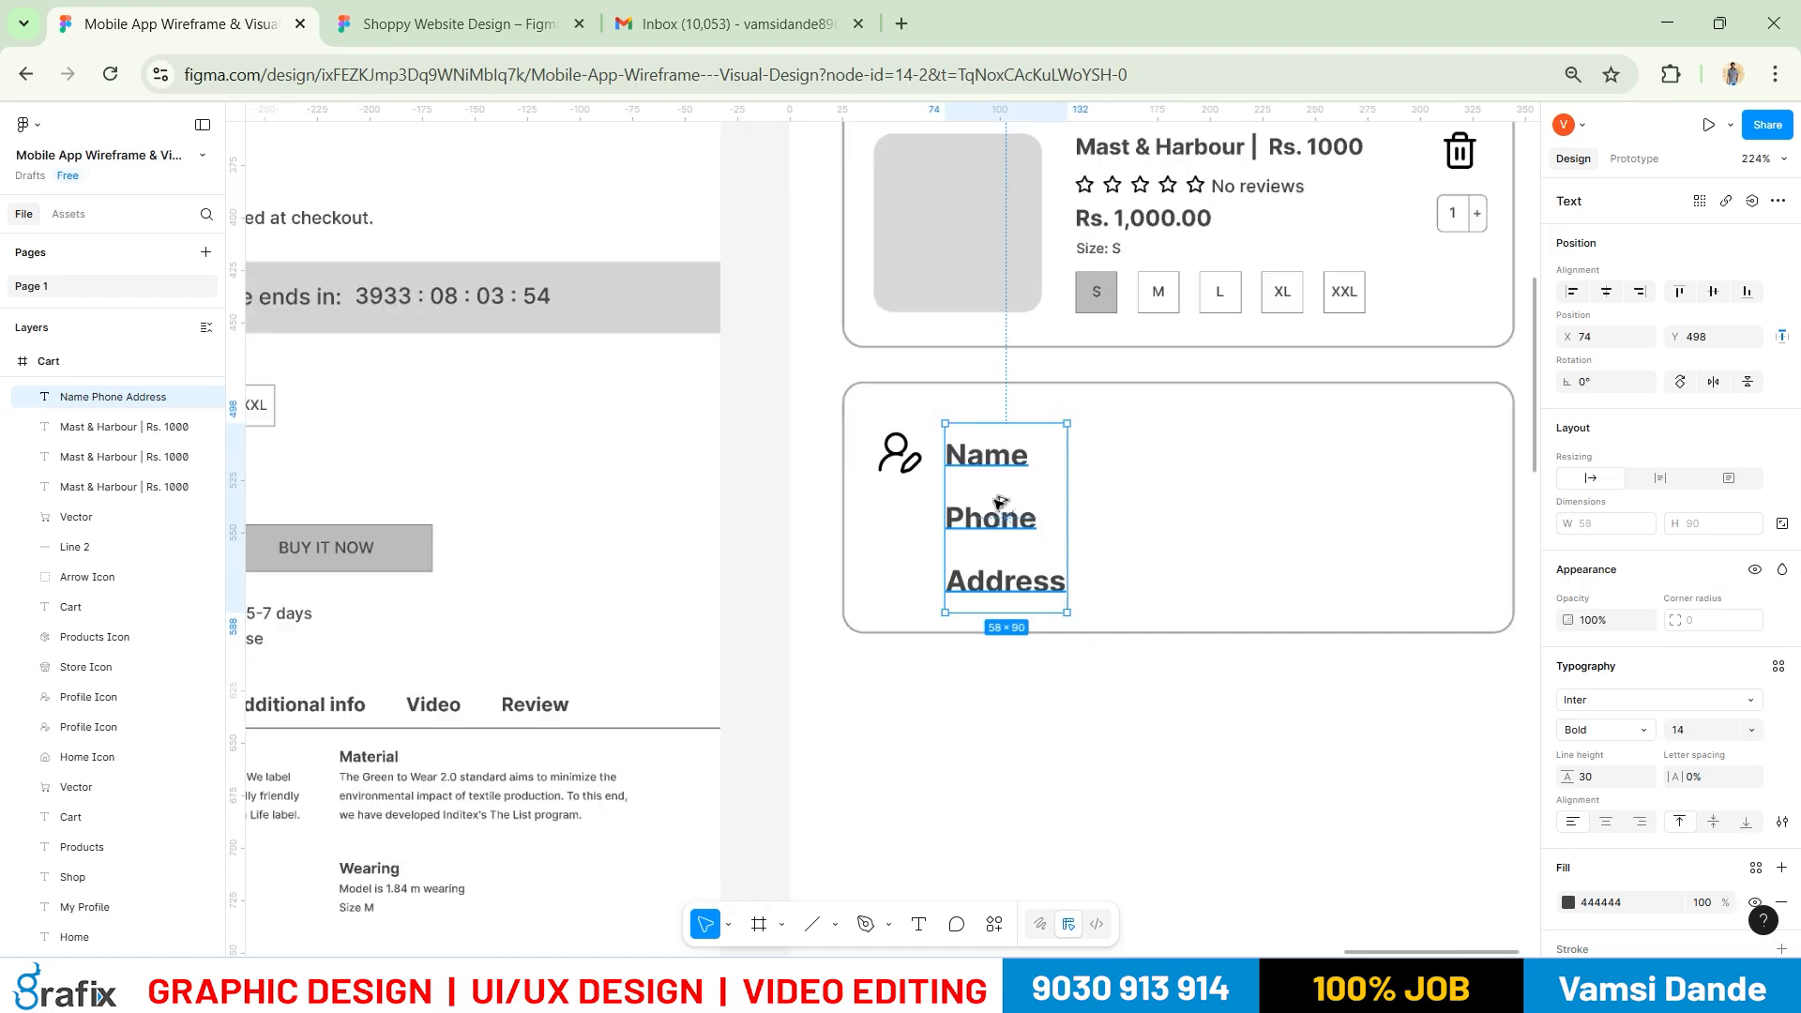
left_click(1138, 687)
left_click_drag(1139, 669, 1050, 641)
key("alt+Tab")
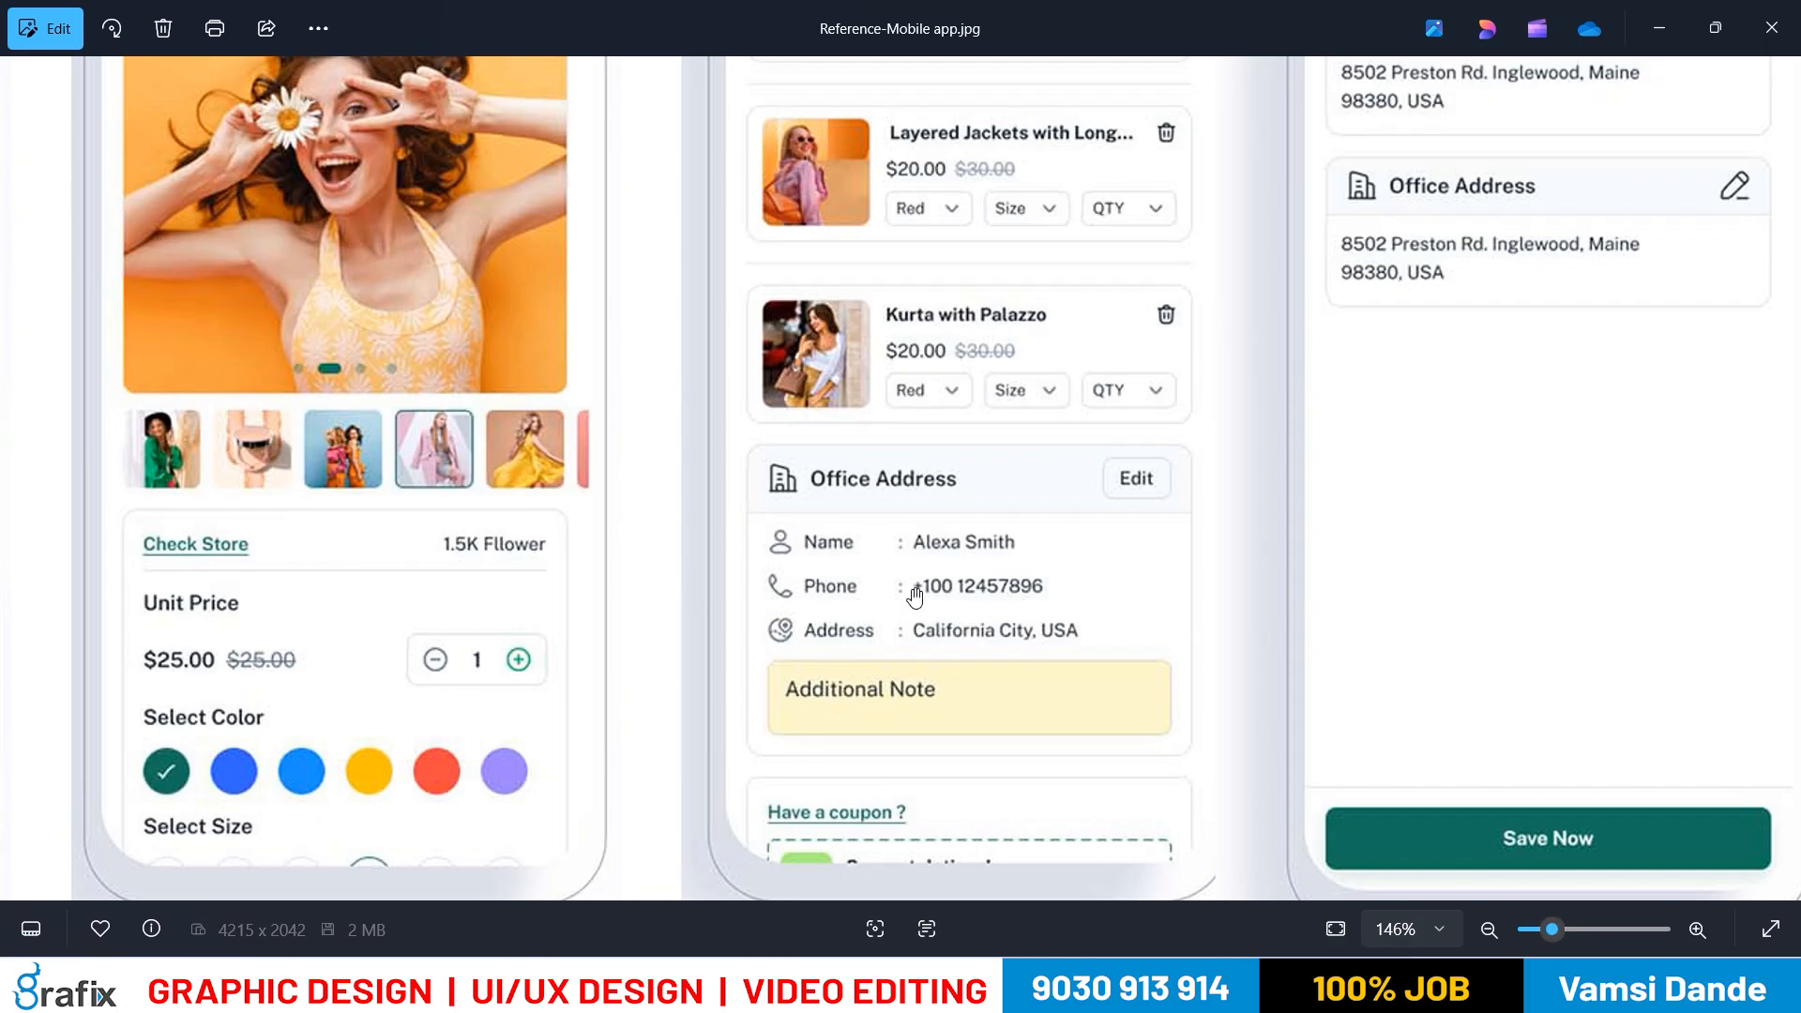
key("alt+Tab")
left_click(898, 510)
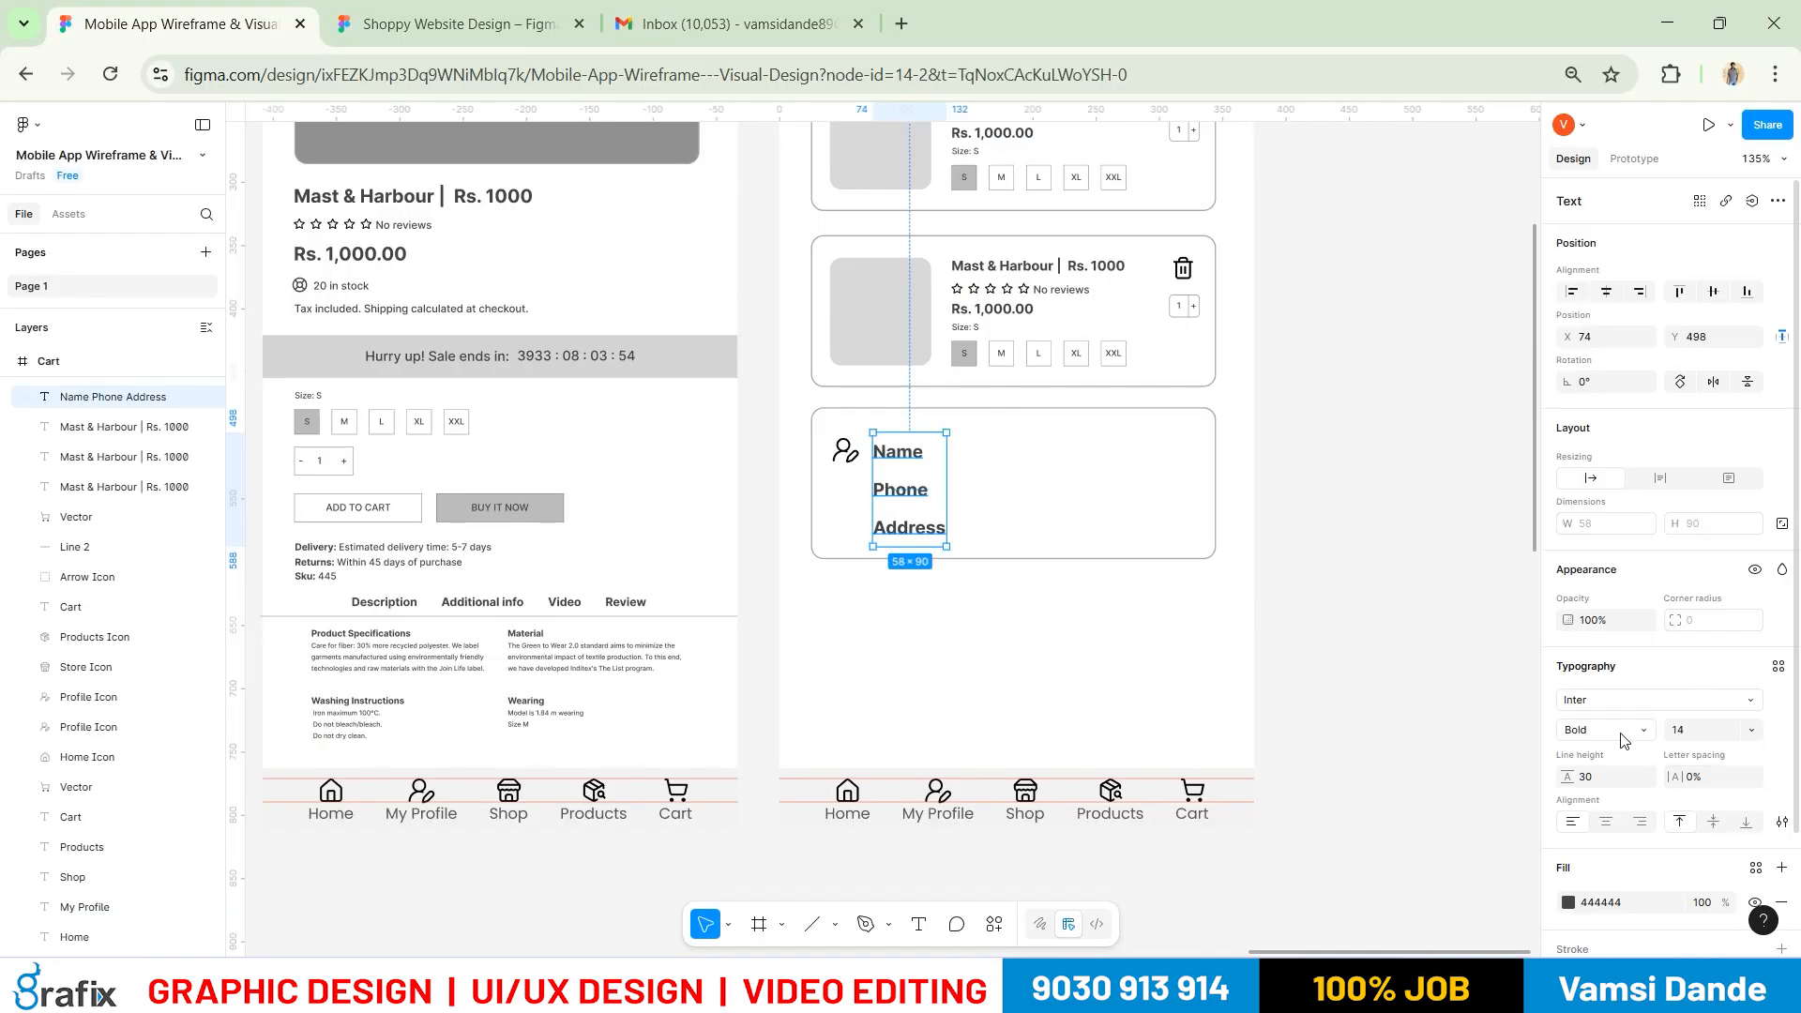
left_click(1625, 741)
left_click(1611, 543)
left_click(1065, 716)
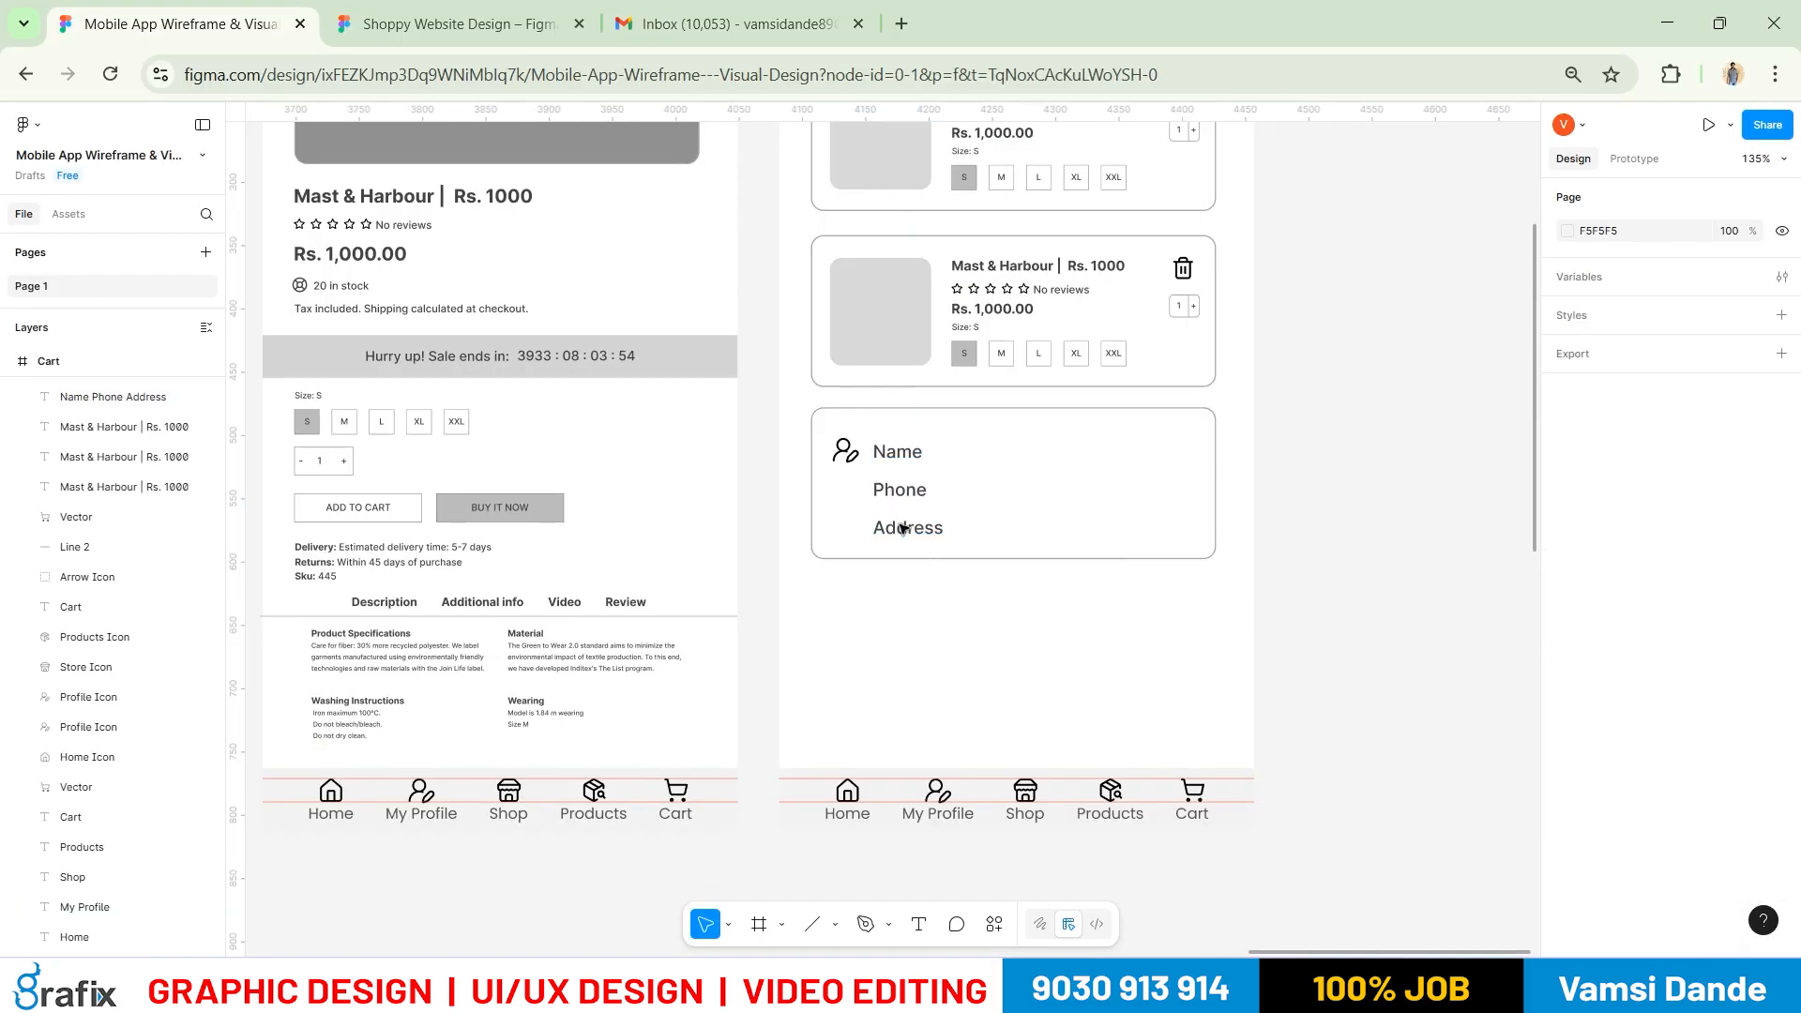
Copy the profile icon beside the Phone and Address rows
scroll(881, 476, "up", 5)
left_click(814, 433)
left_click_drag(810, 428, 805, 576, "alt")
left_click(1052, 742)
scroll(800, 603, "down", 2)
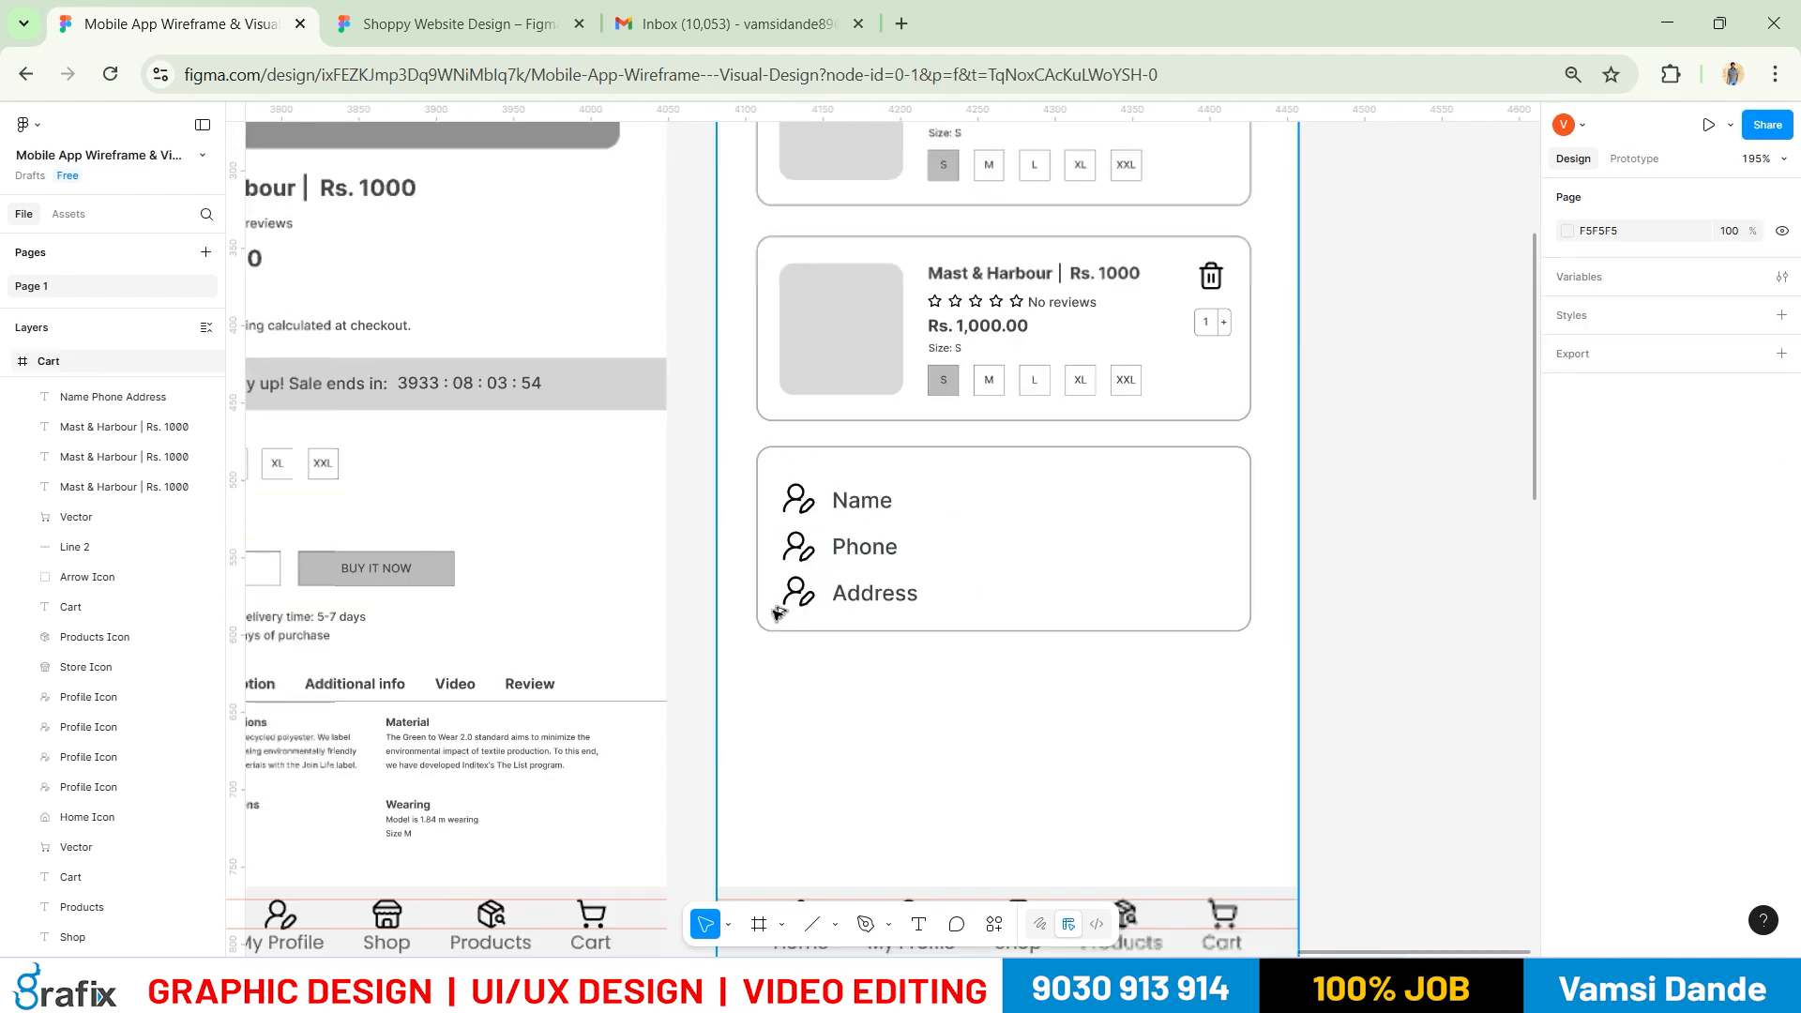
scroll(1020, 695, "down", 3)
Alt-drag a copy of the labels block to its right and view the reference image
key("t")
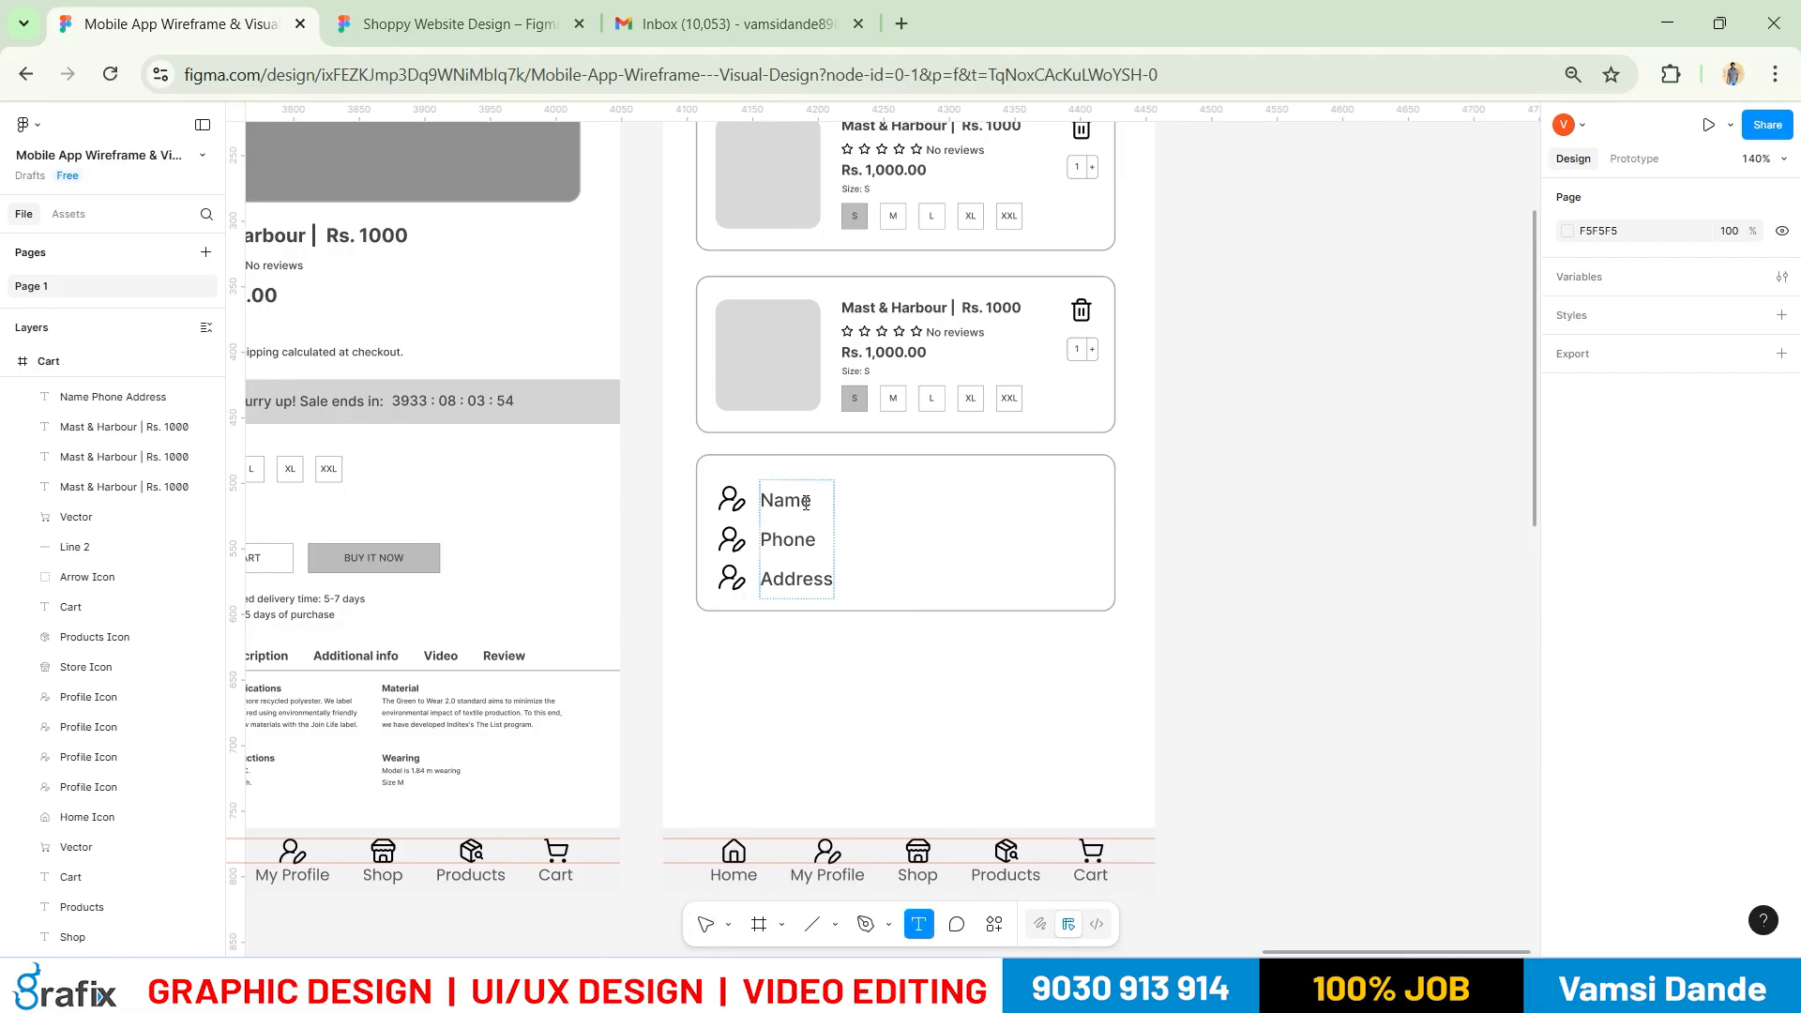
left_click(806, 504)
key("Tab")
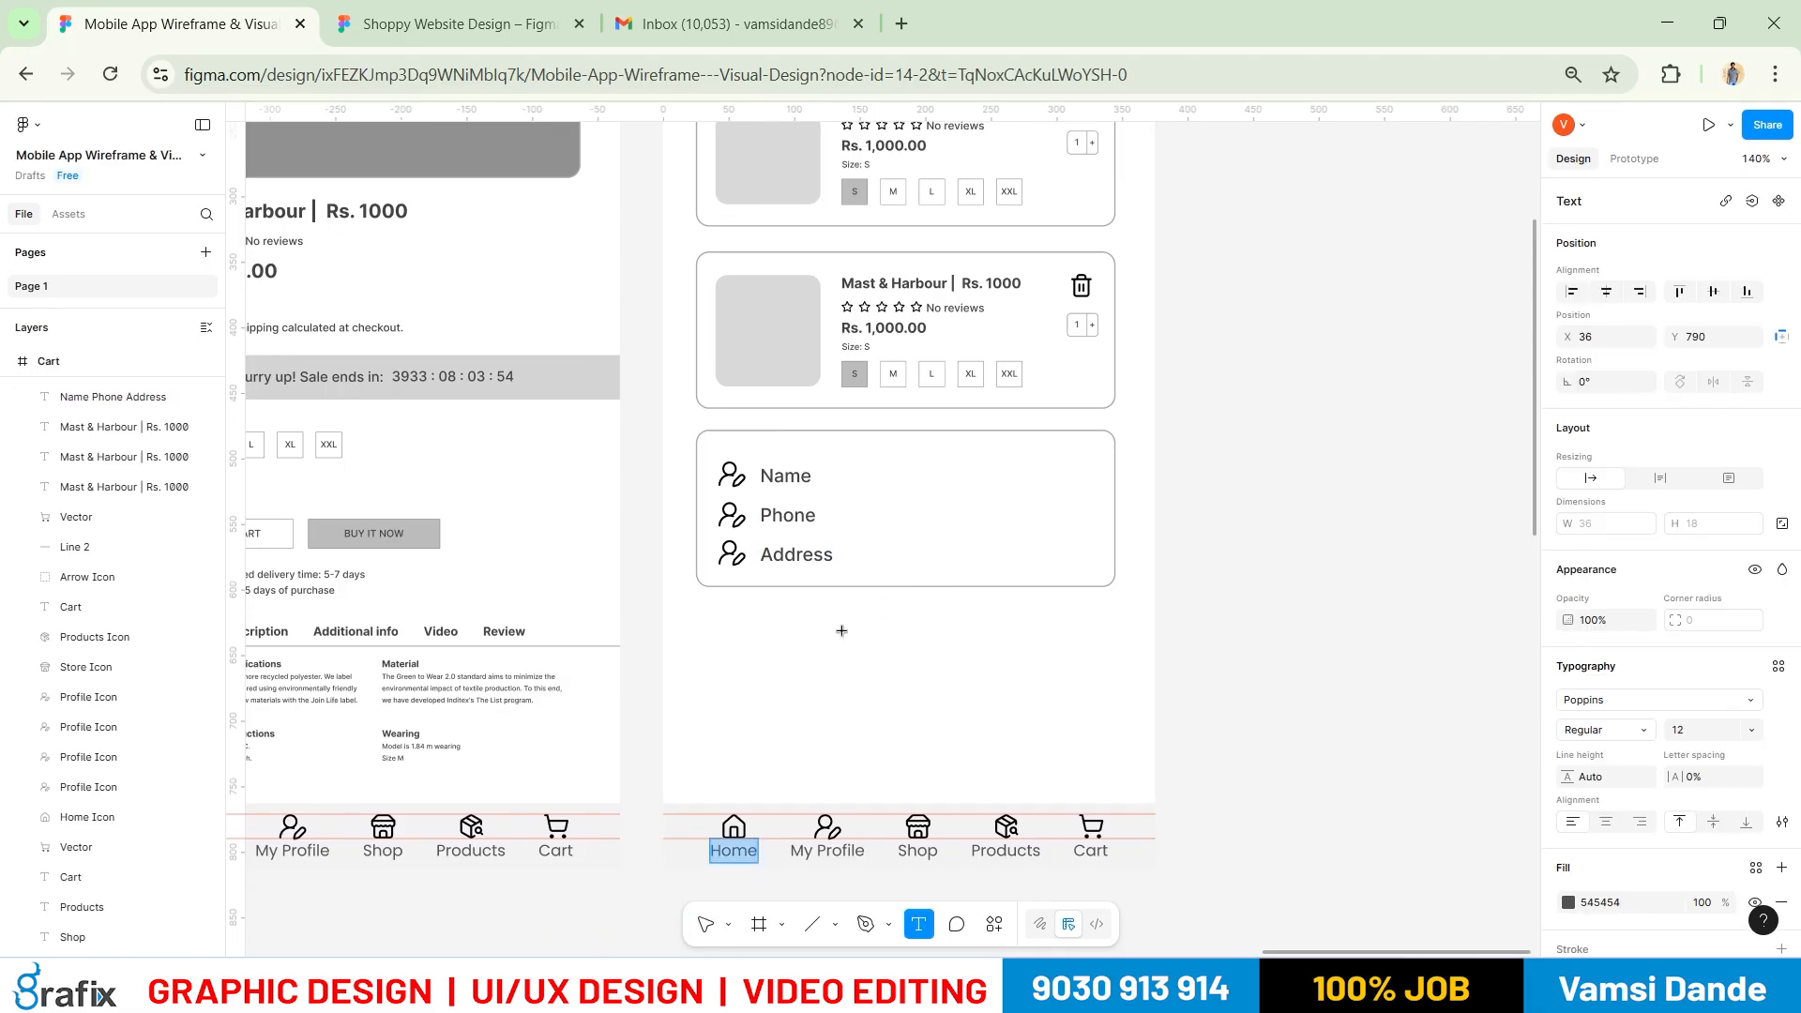
left_click(816, 477)
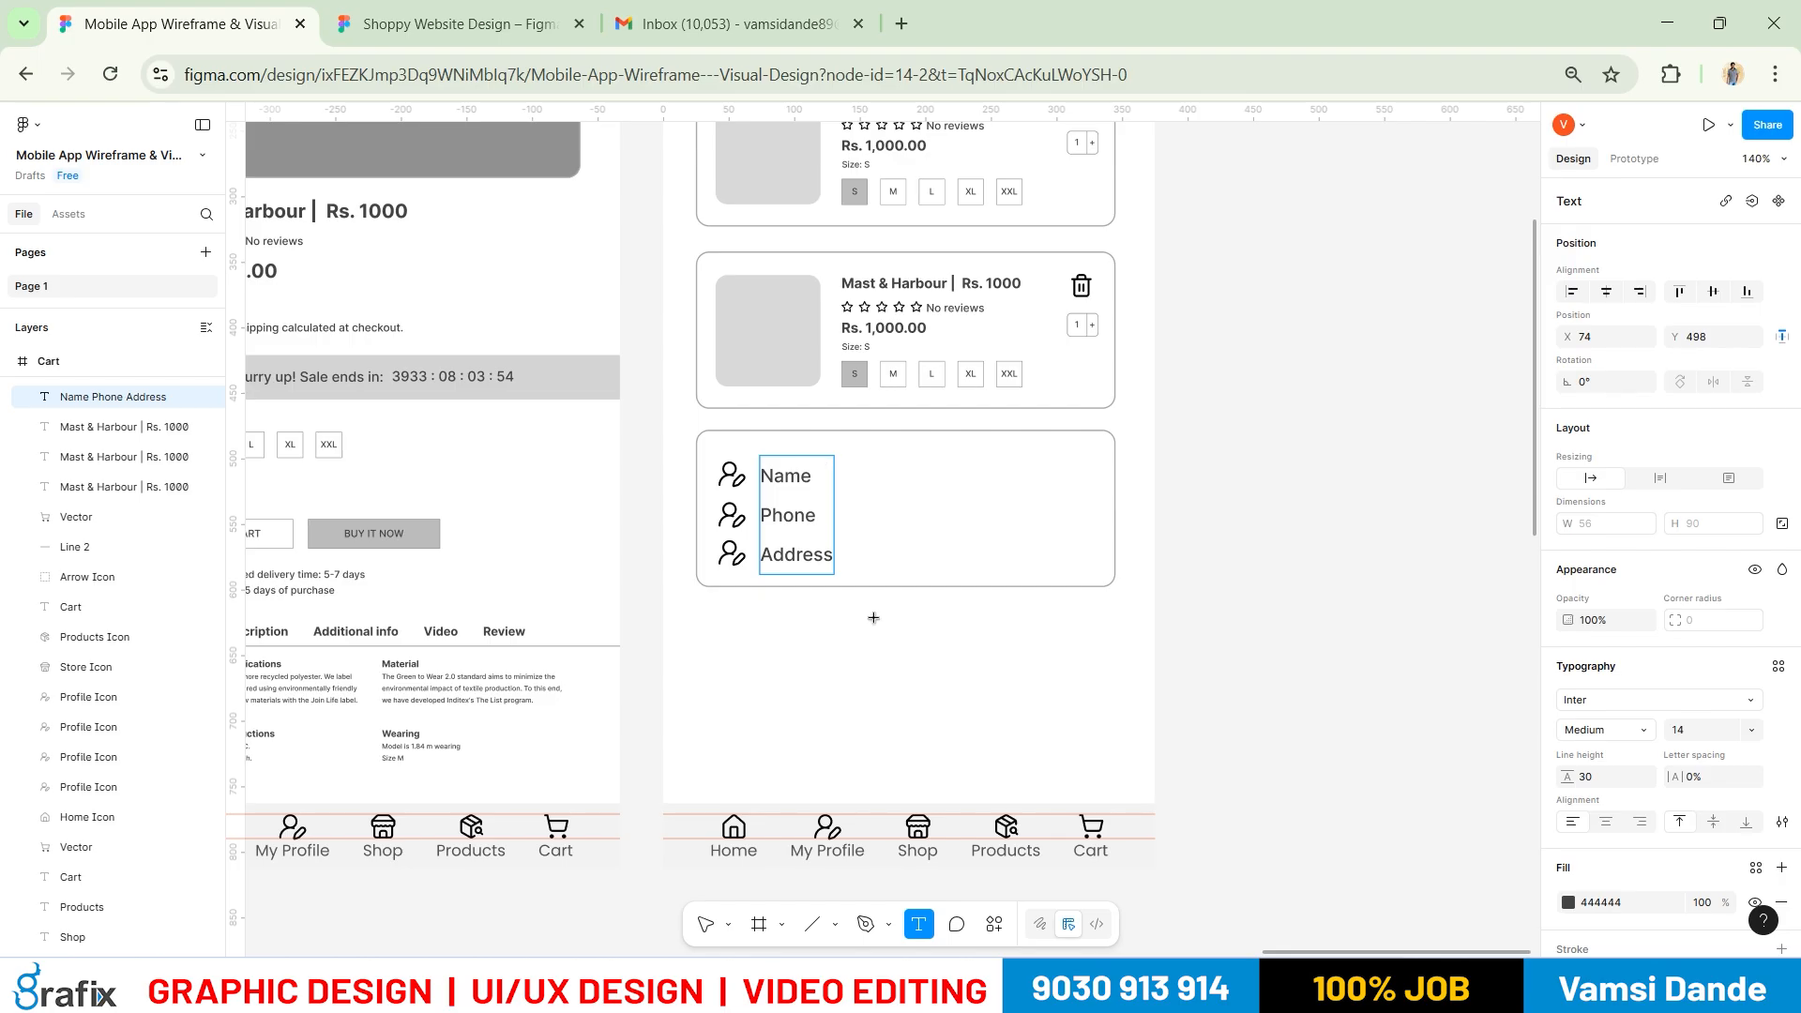
key("Escape")
left_click_drag(800, 511, 904, 509)
key("alt+Tab")
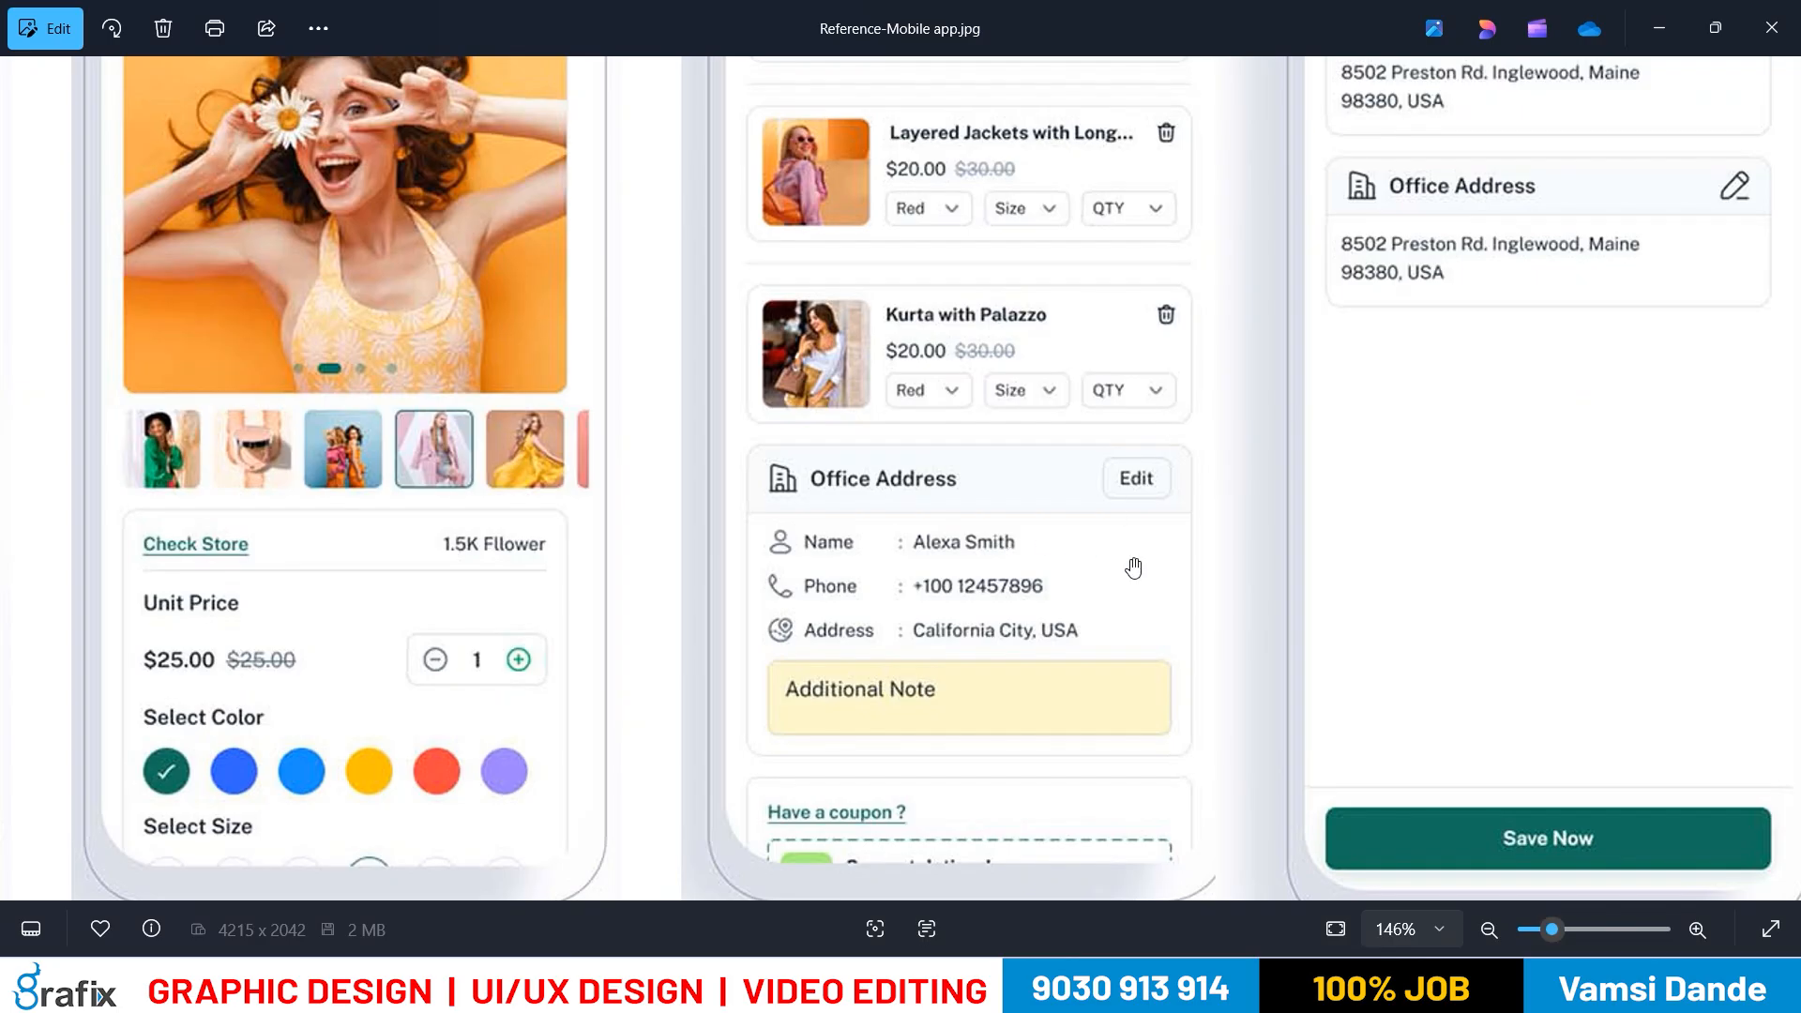
Replace the copied text with a sample name and phone number, each prefixed by ': '
key("alt+Tab")
key("Return")
key("BackSpace")
type(": Alex")
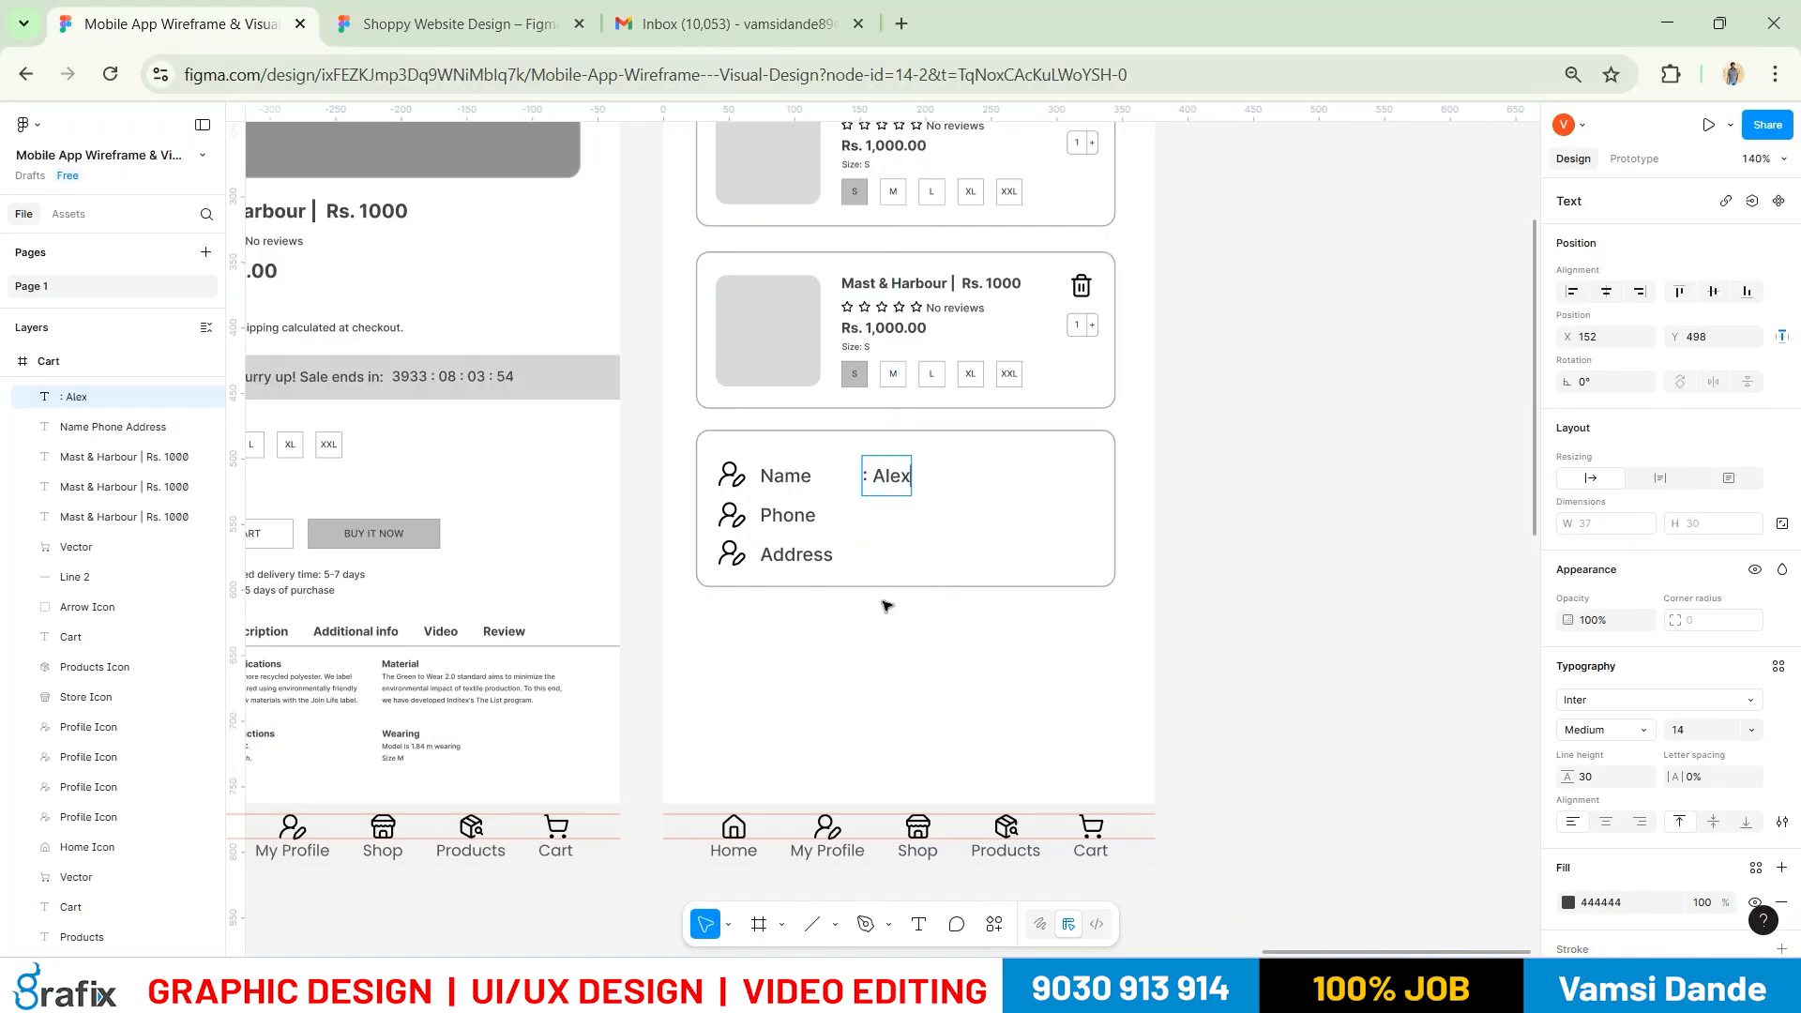
type("a")
key("Return")
key("Return")
Finish the third line with a sample city ending in 'USA', then check the reference's Additional Note area
key("alt+Tab")
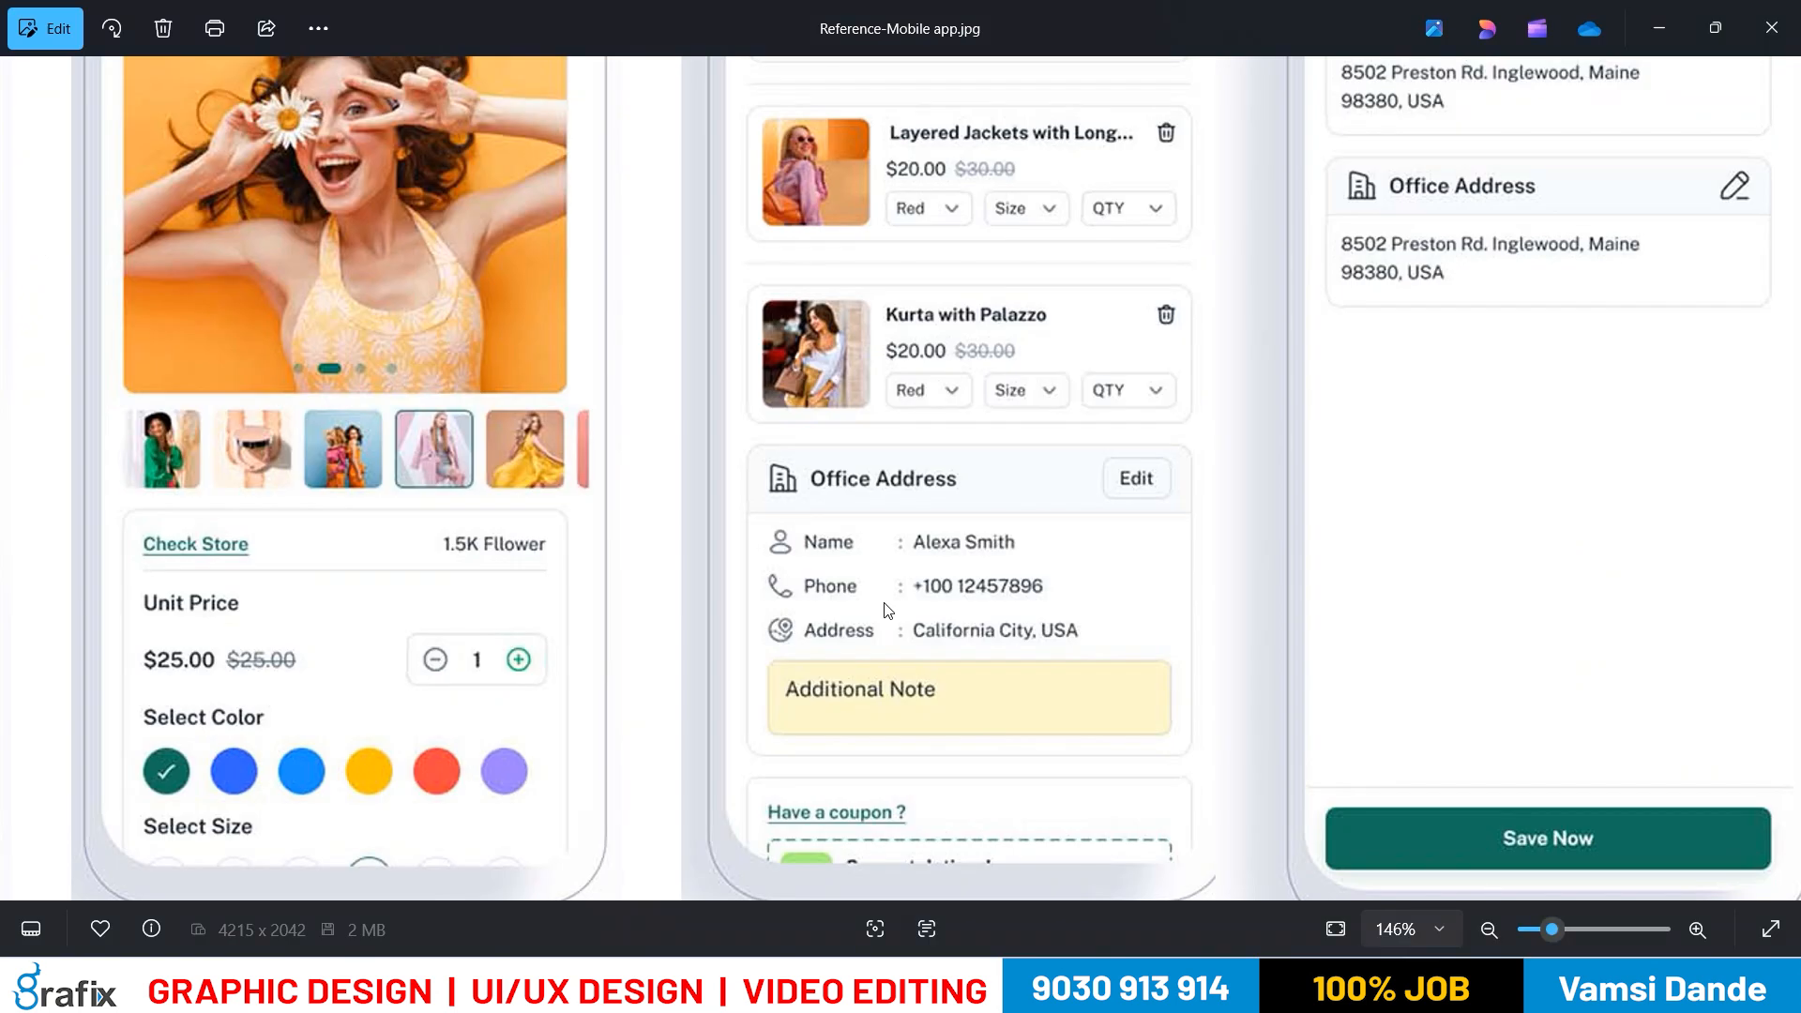
key("alt+Tab")
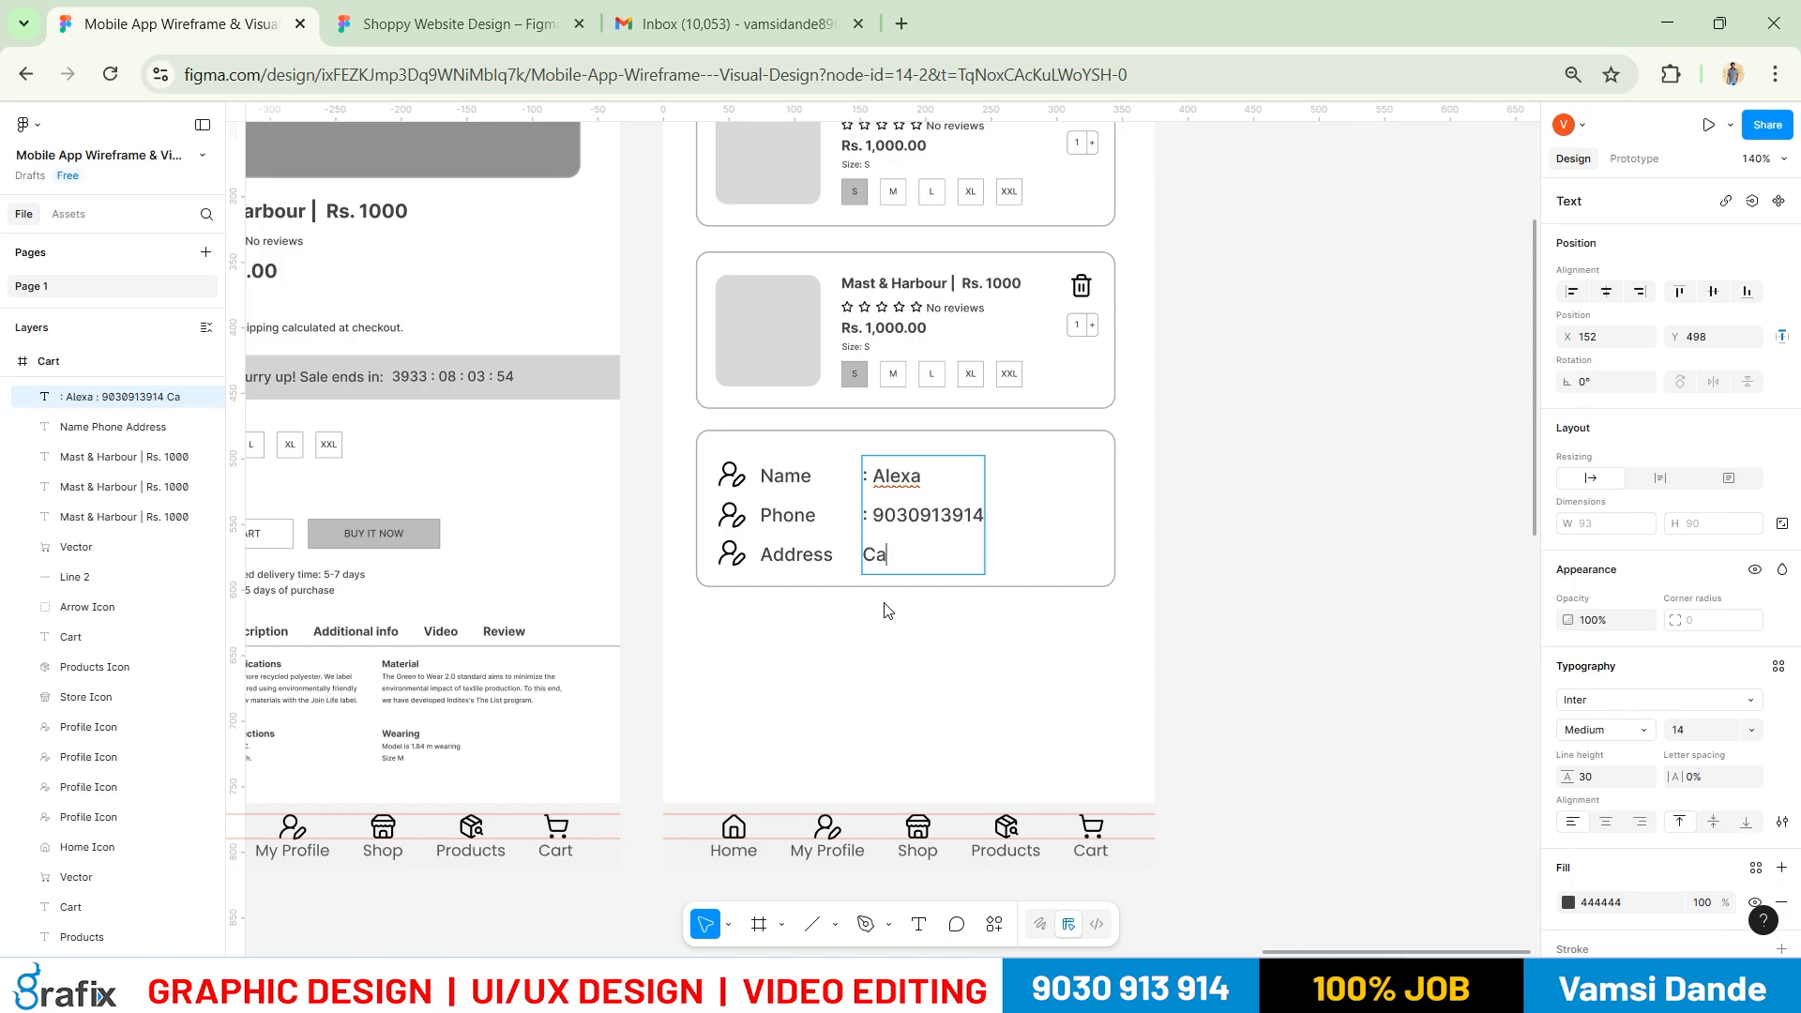
type("ty, USA")
key("Escape")
left_click(1382, 569)
key("alt+Tab")
left_click_drag(1121, 640, 1134, 464)
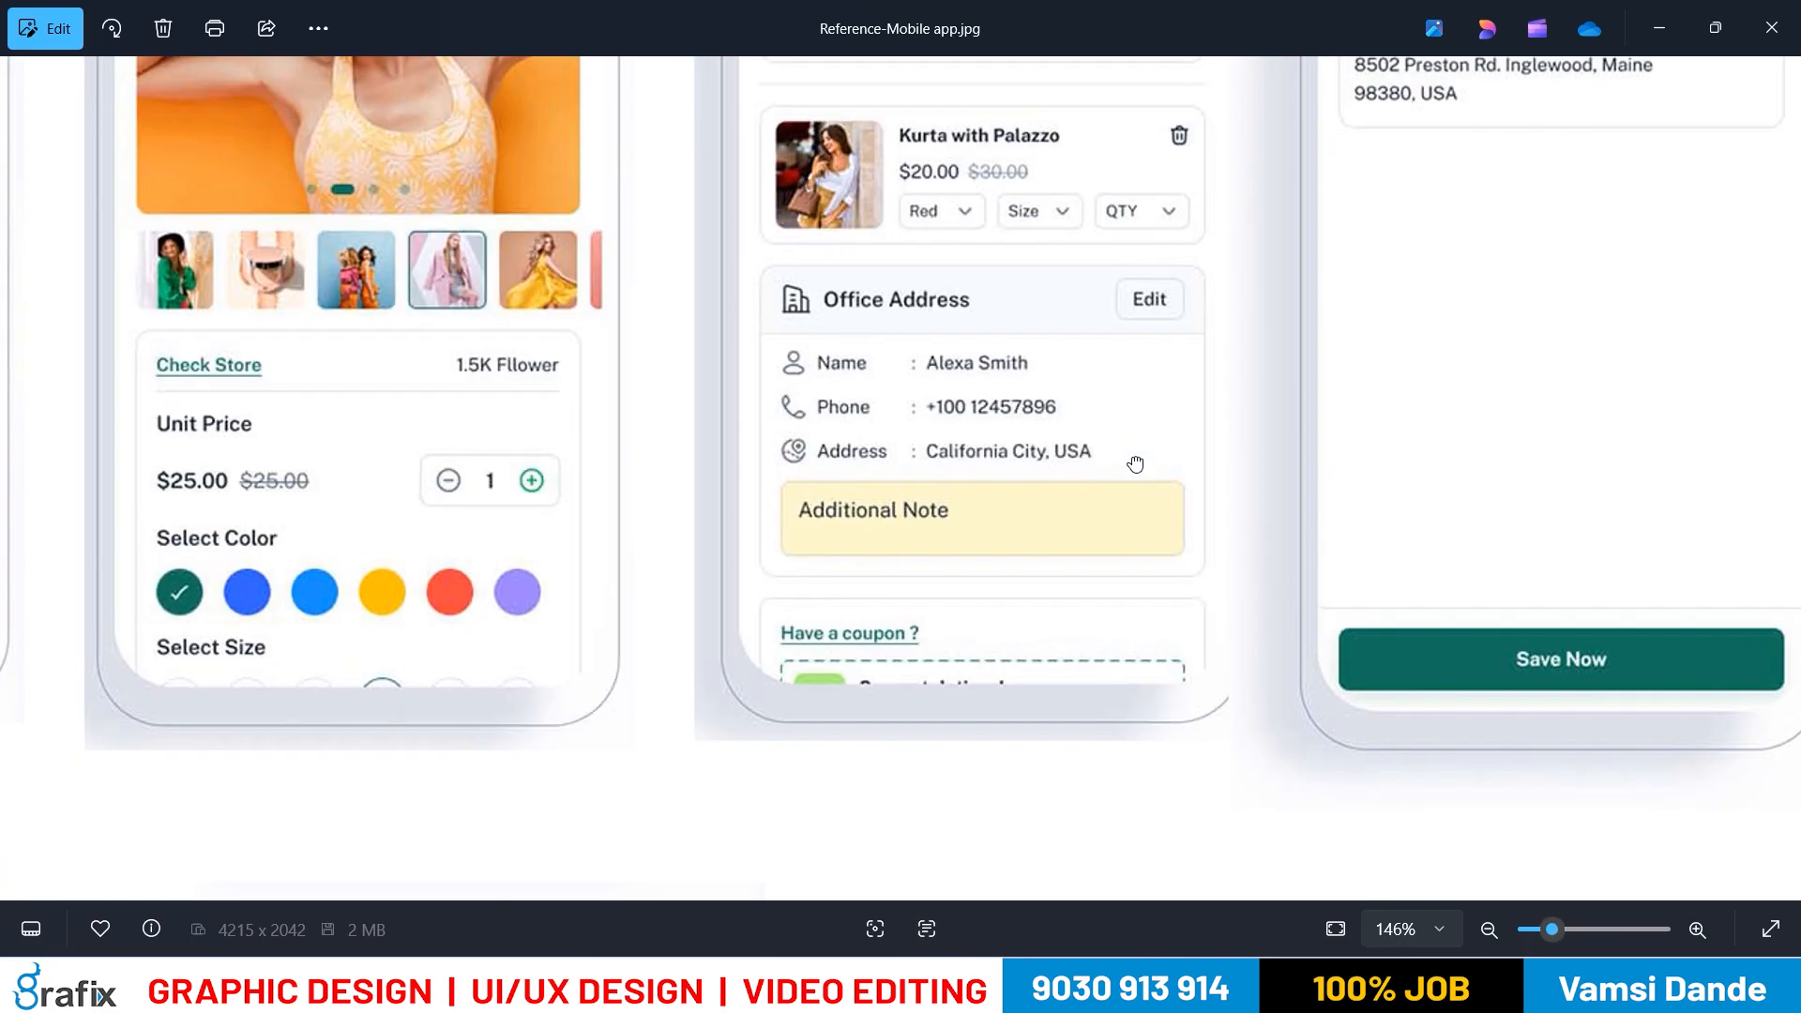
key("alt+Tab")
left_click(896, 587)
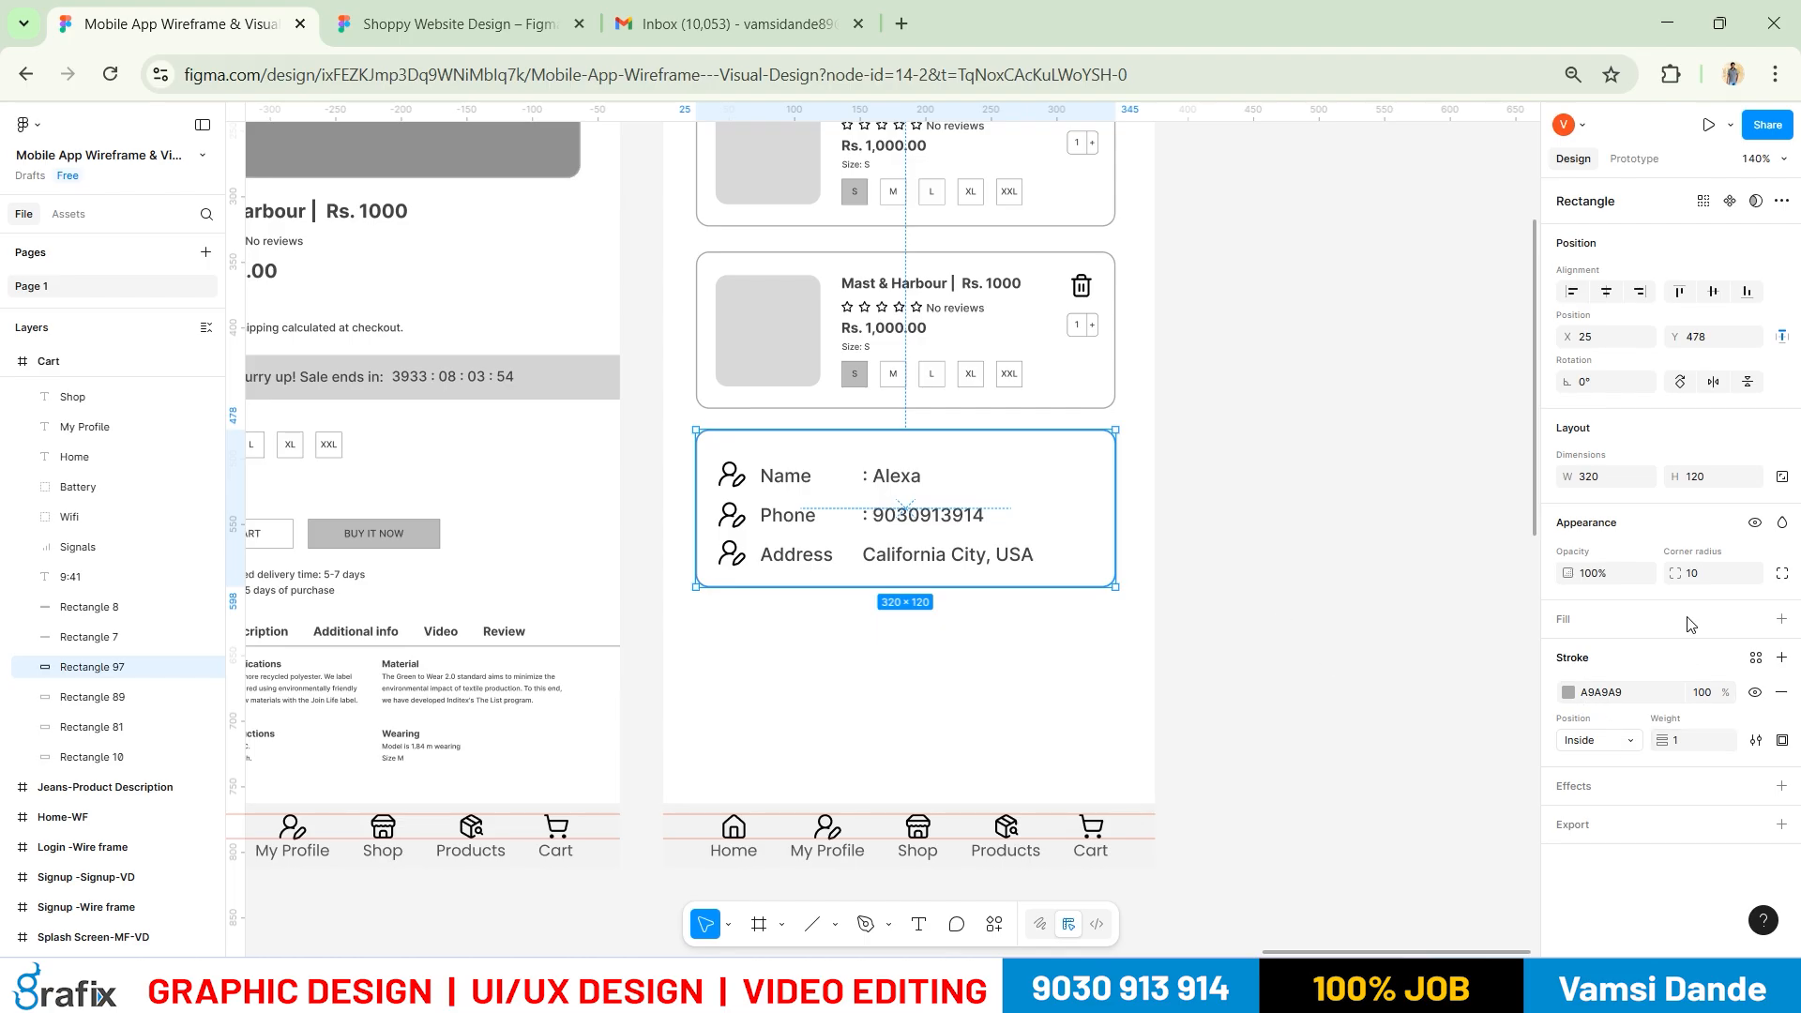
Increase the address card height to 140, then 160
left_click(1711, 480)
type("140")
key("Return")
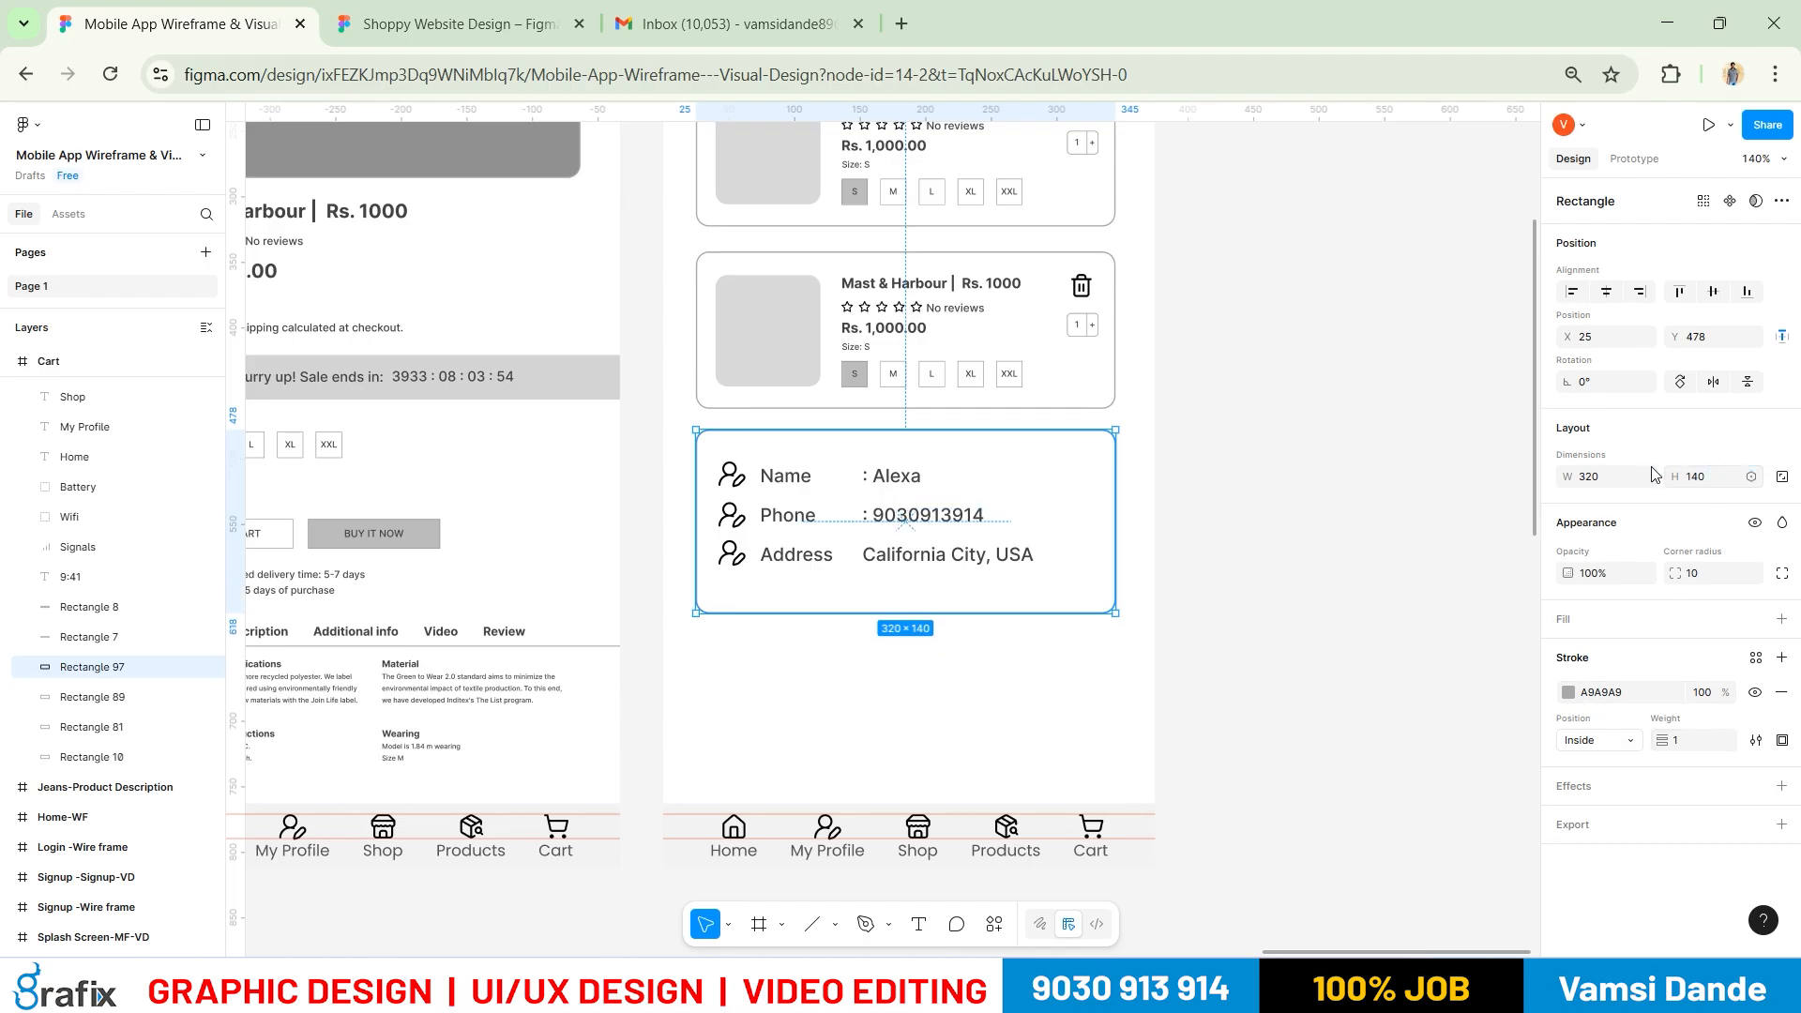
left_click(1711, 483)
type("160")
key("Return")
left_click(1358, 582)
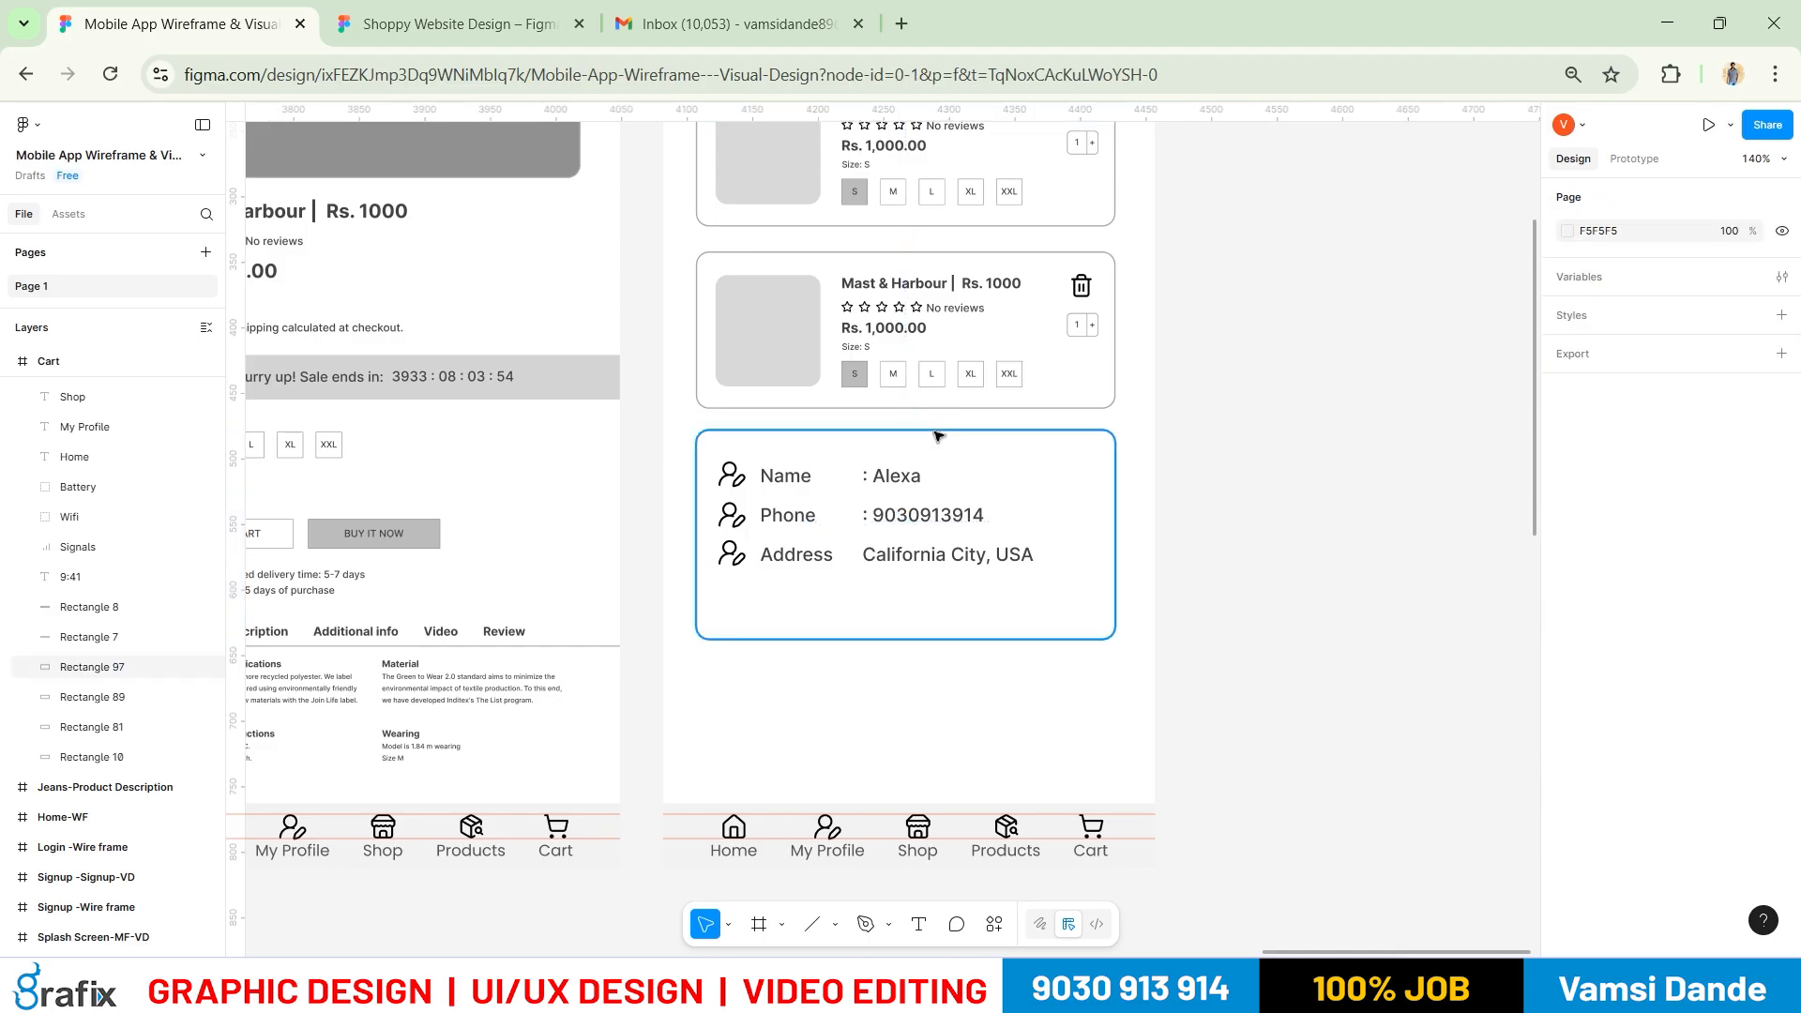
Place a copy of the card below it and make the copy 60 high
left_click_drag(933, 494, 925, 579, "alt")
left_click(1726, 481)
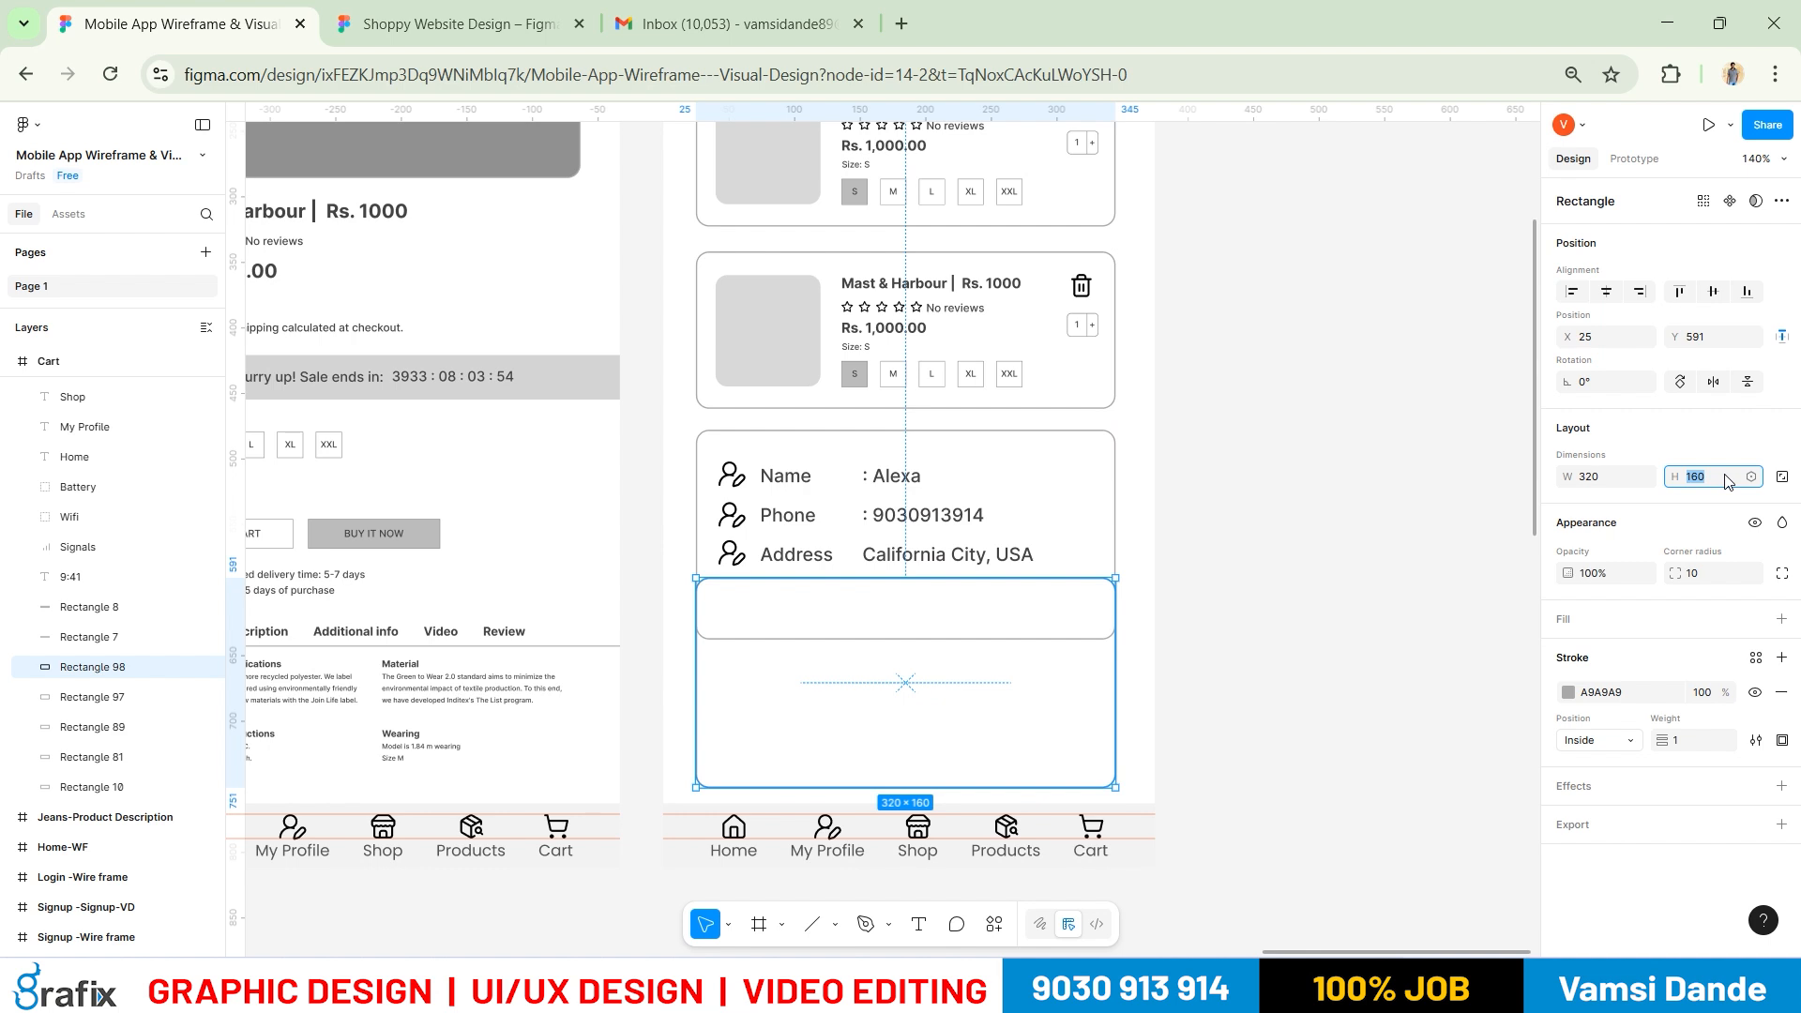
type("60")
key("Return")
scroll(1029, 546, "up", 2)
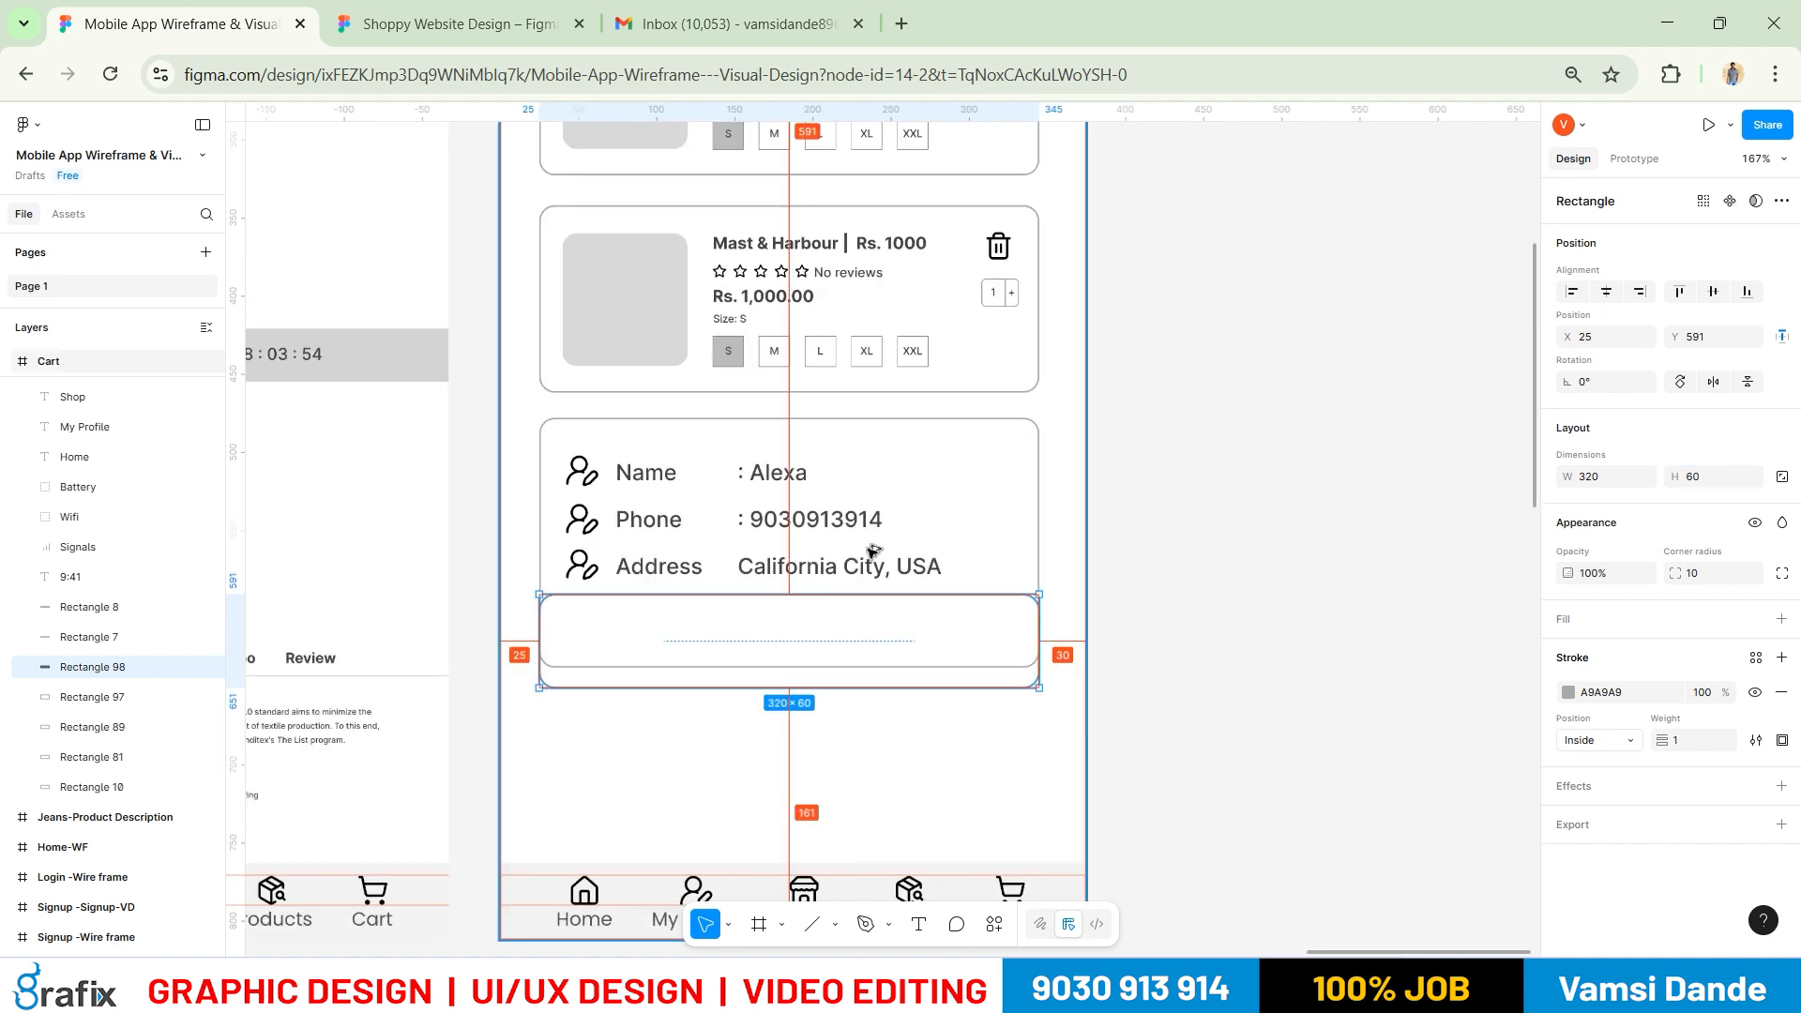
Raise the address card height to 180
left_click(1029, 546)
left_click(1713, 488)
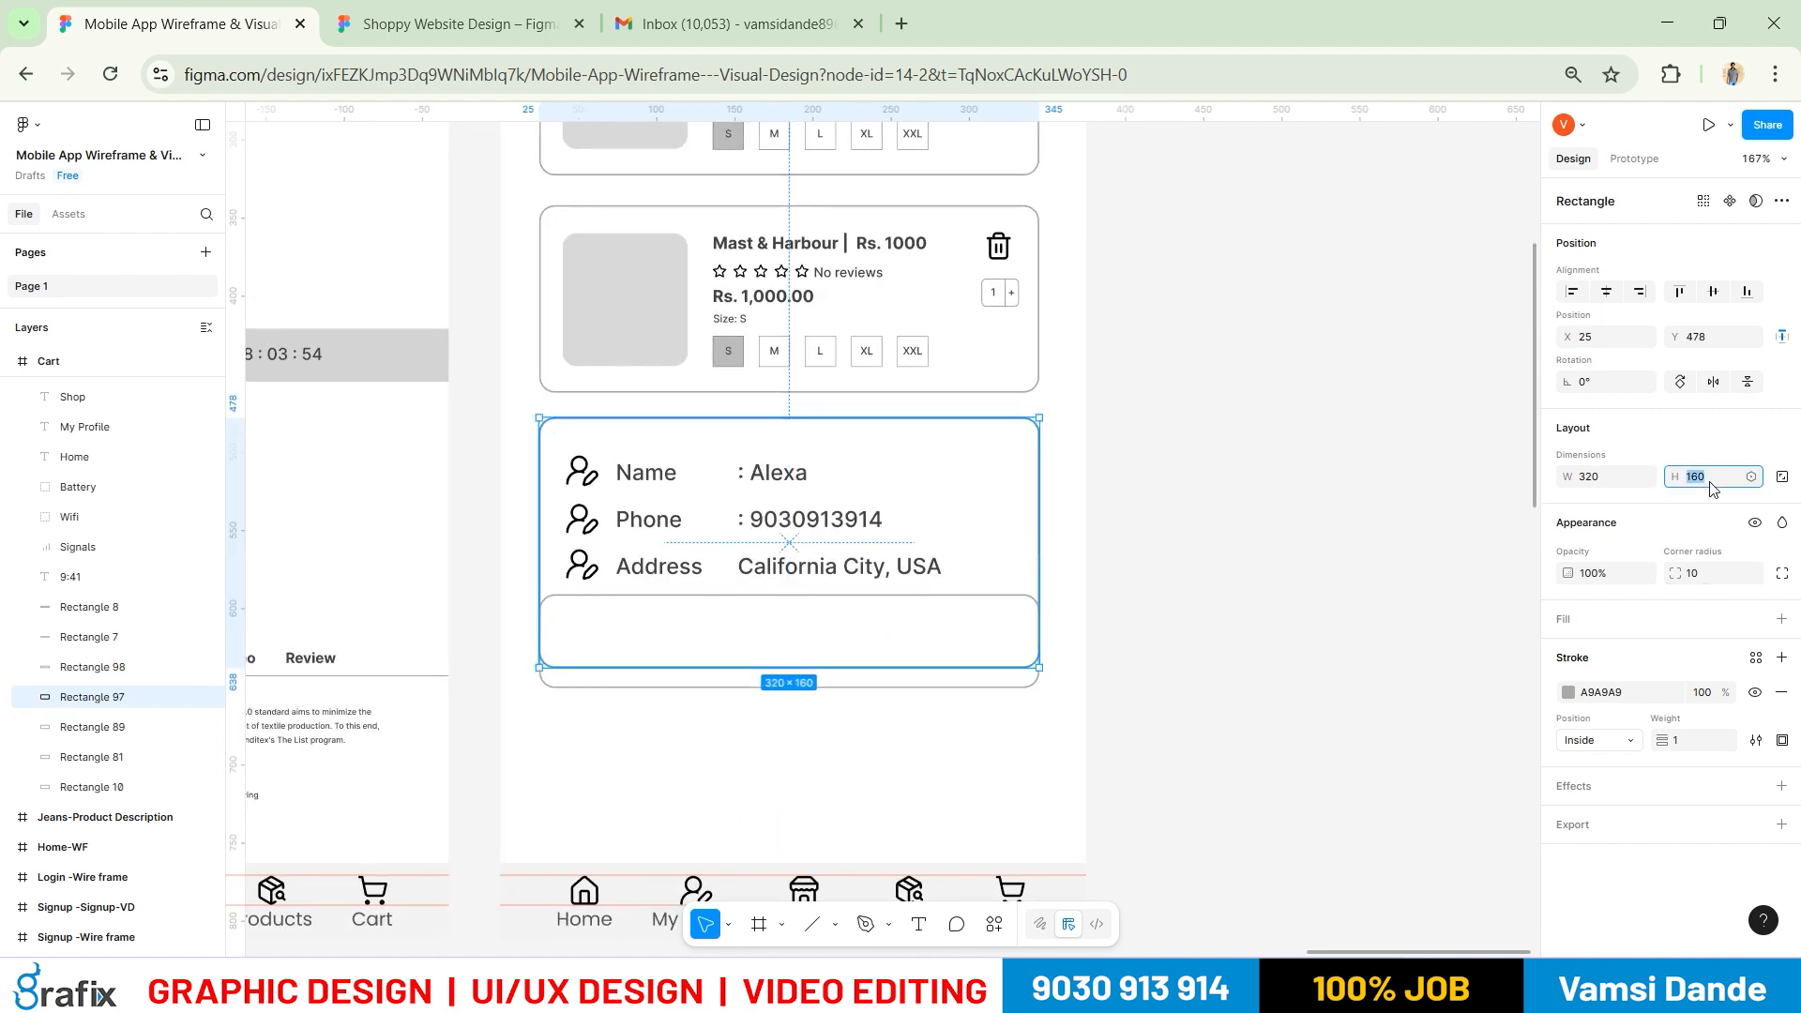
type("180")
key("Return")
left_click(1270, 671)
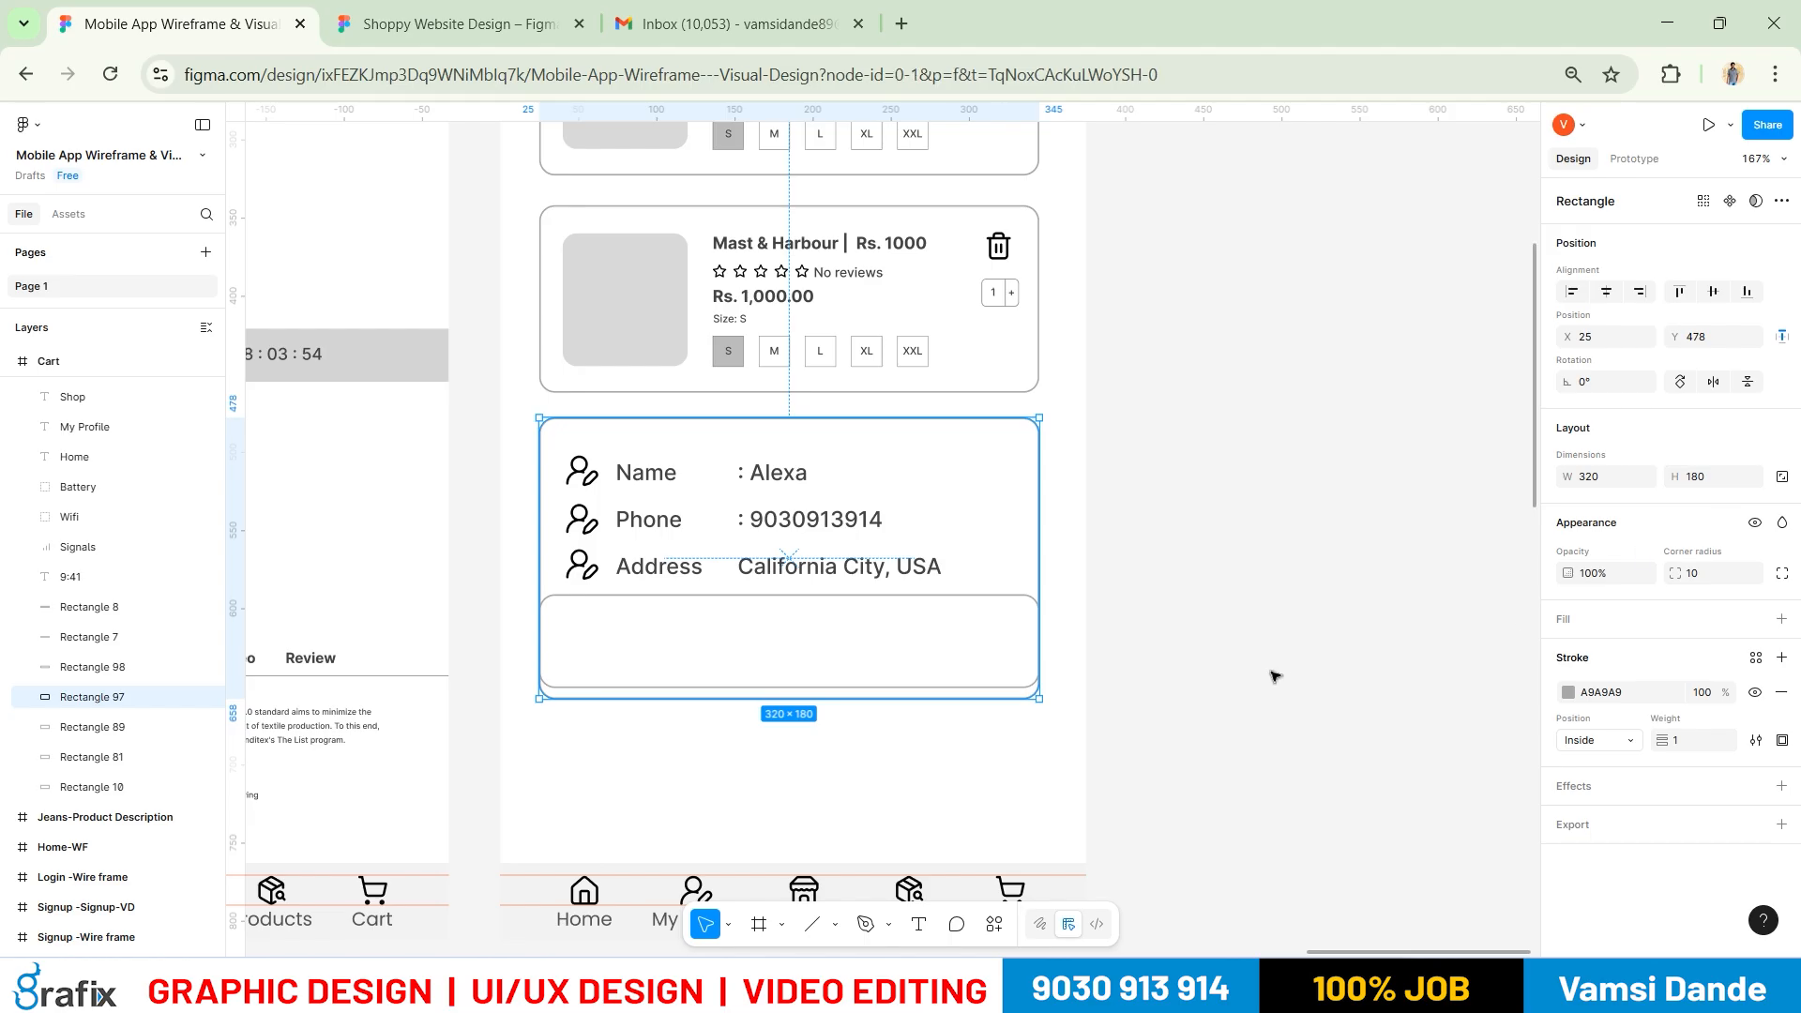
Narrow the lower box to 256 wide, centred inside the card, and compare with the reference
left_click(905, 601)
left_click_drag(1038, 643, 981, 645)
left_click(1253, 615)
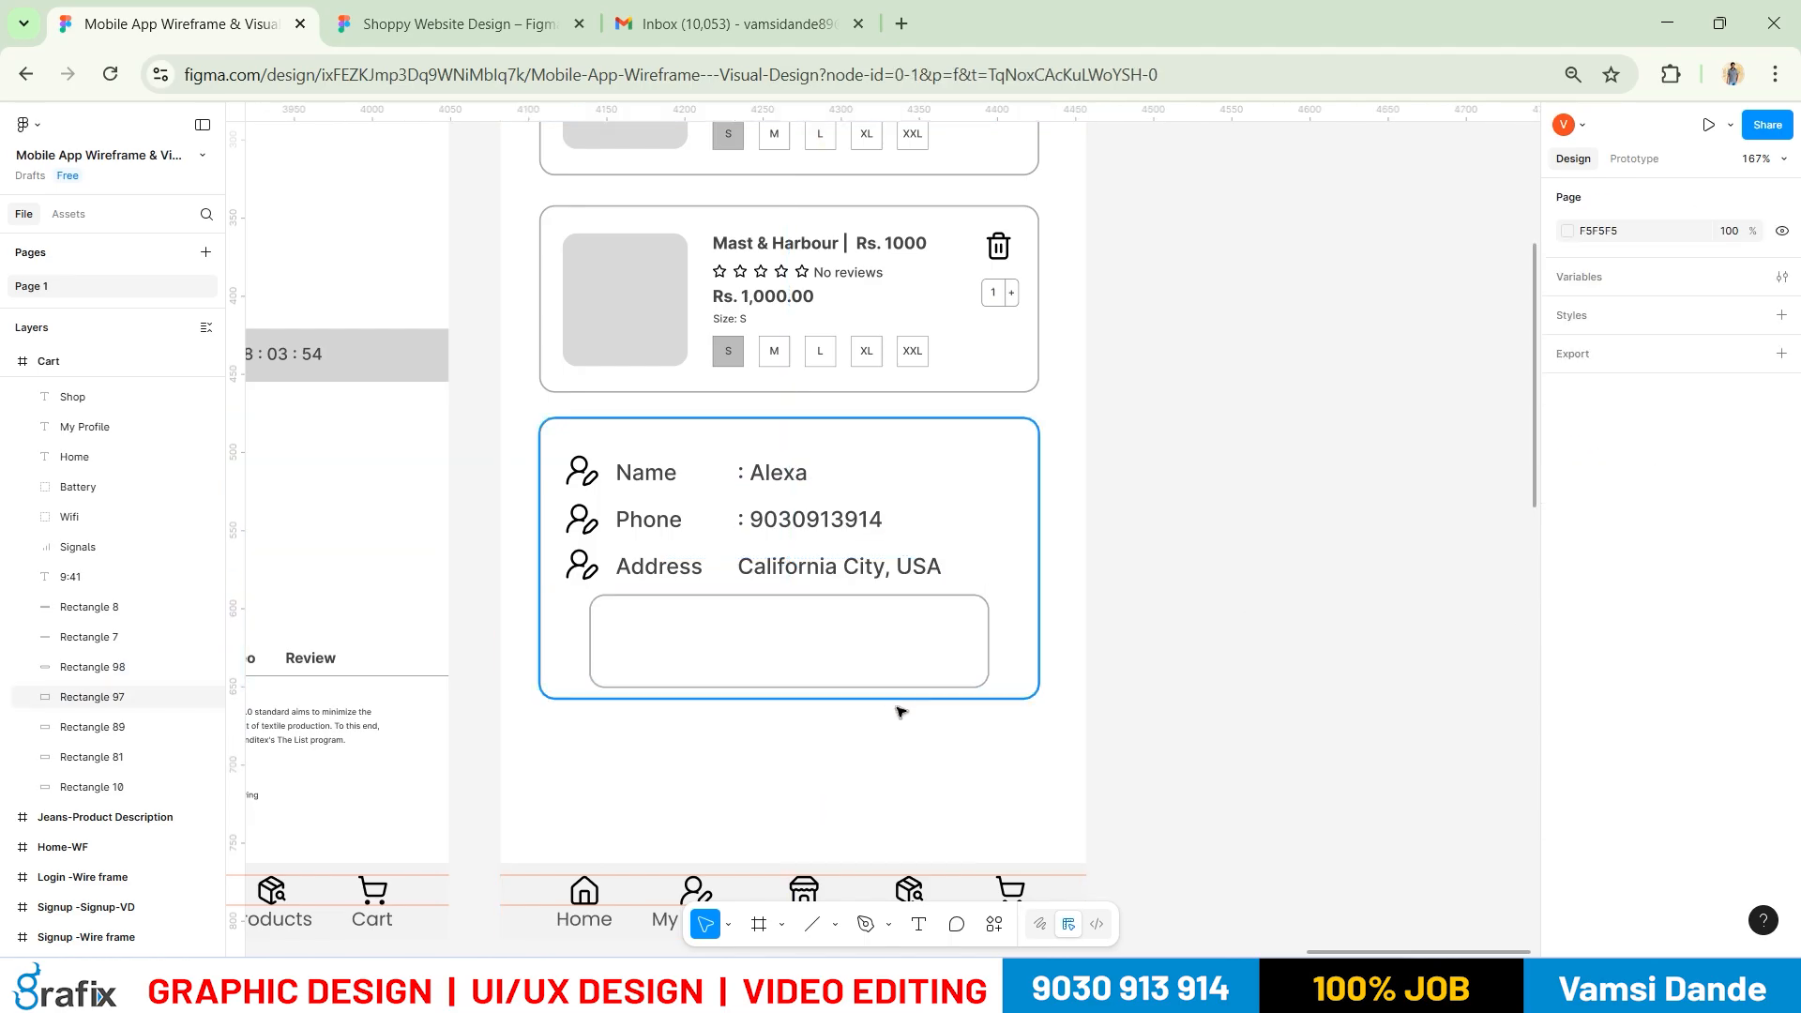
scroll(898, 710, "up", 2)
left_click_drag(1179, 457, 1425, 506)
key("alt+Tab")
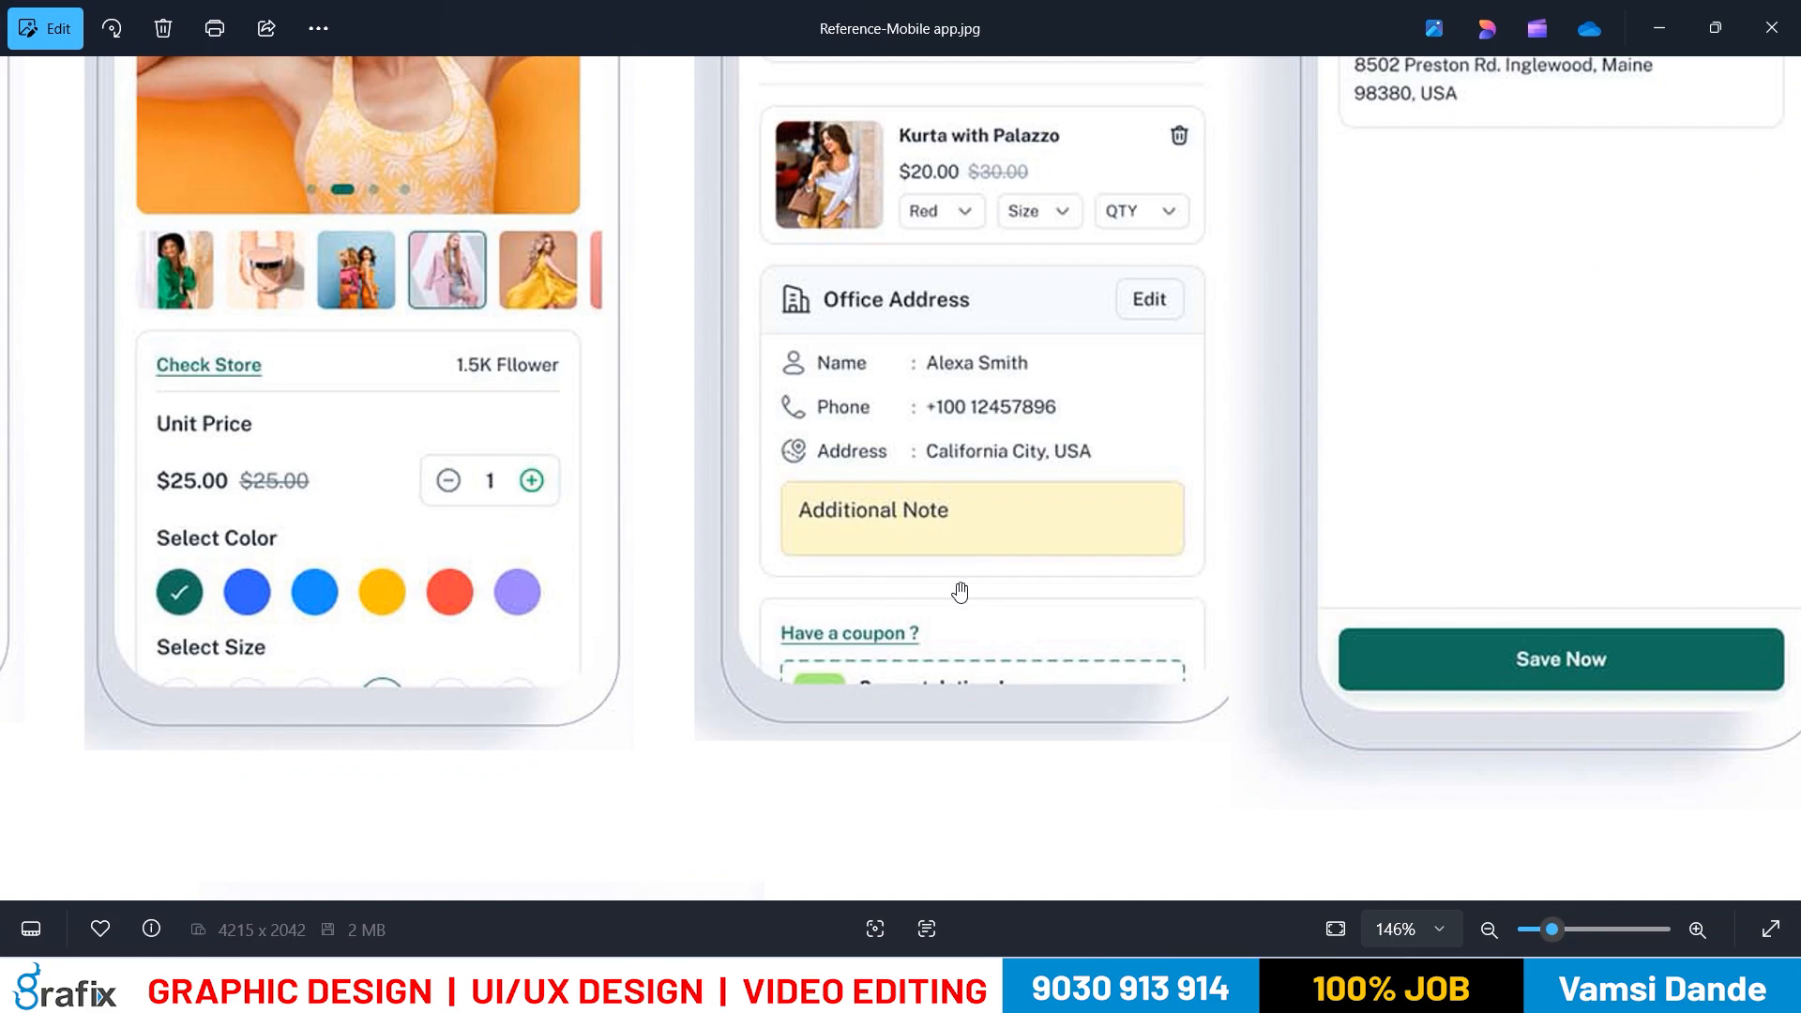
key("alt+Tab")
Set the note box height to 40 and nudge it slightly lower in the card
left_click(1133, 488)
left_click(1724, 489)
type("40")
key("Return")
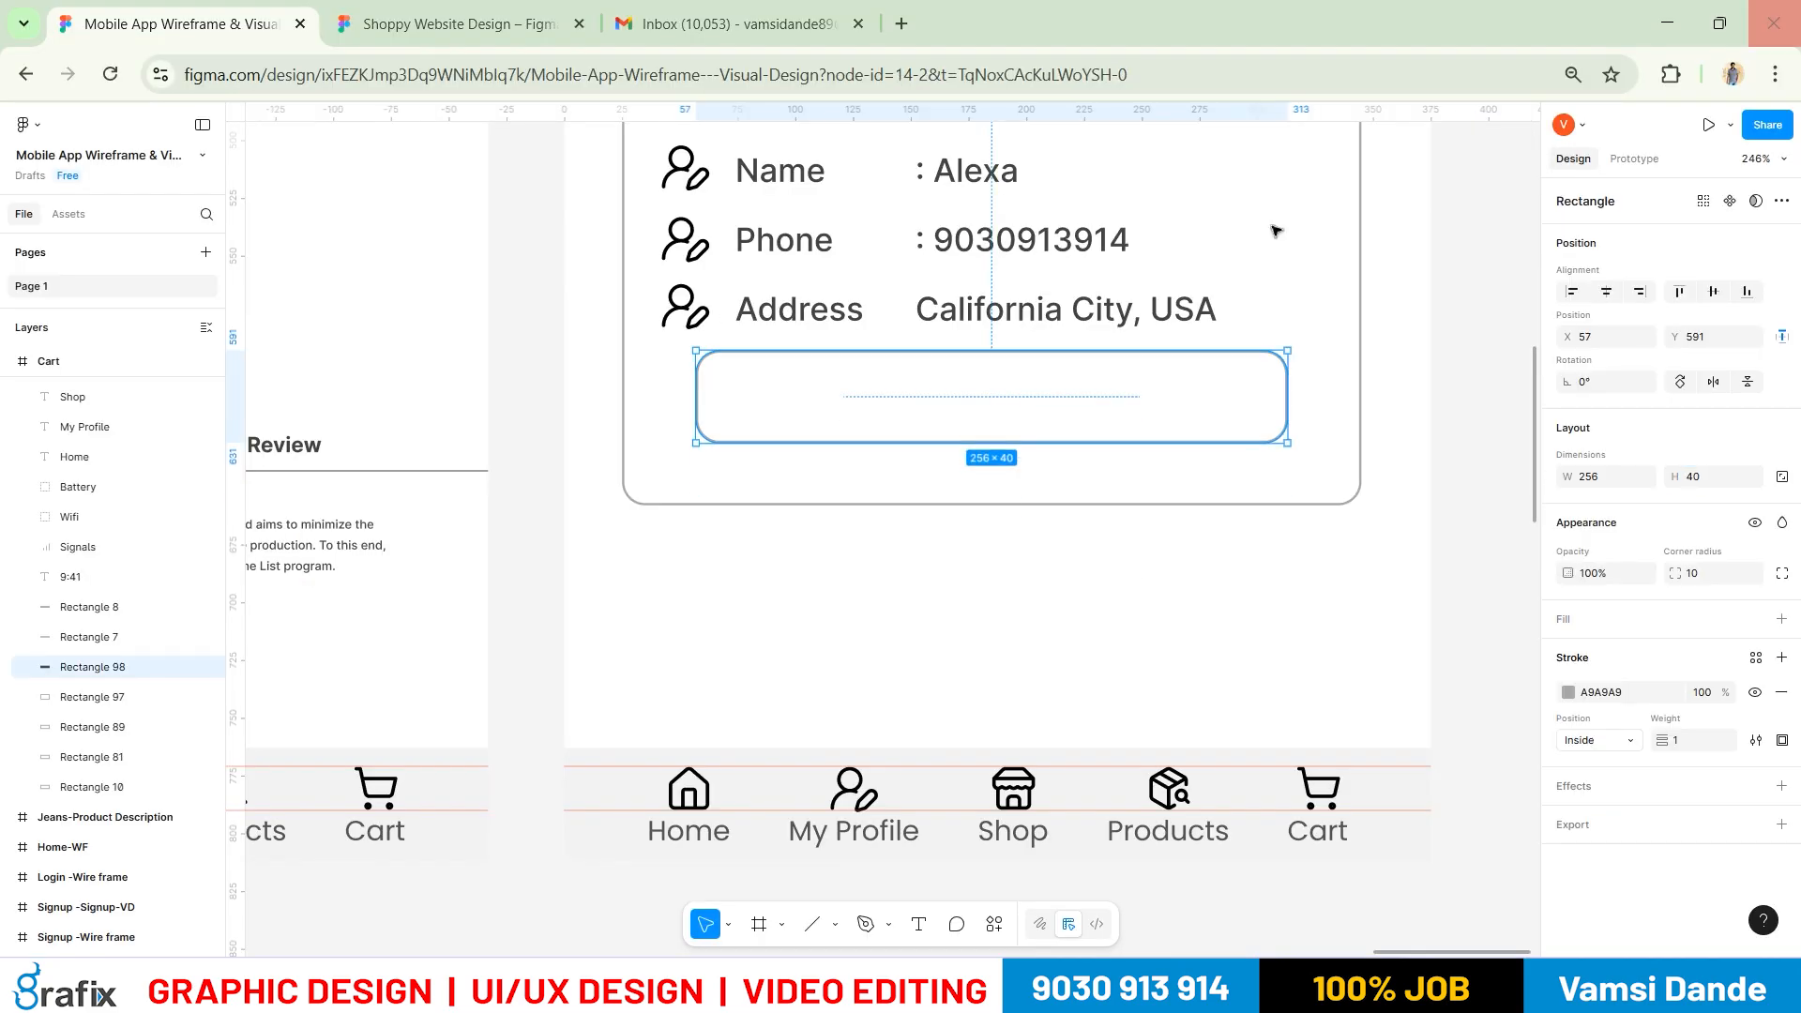
left_click_drag(1090, 377, 1094, 405)
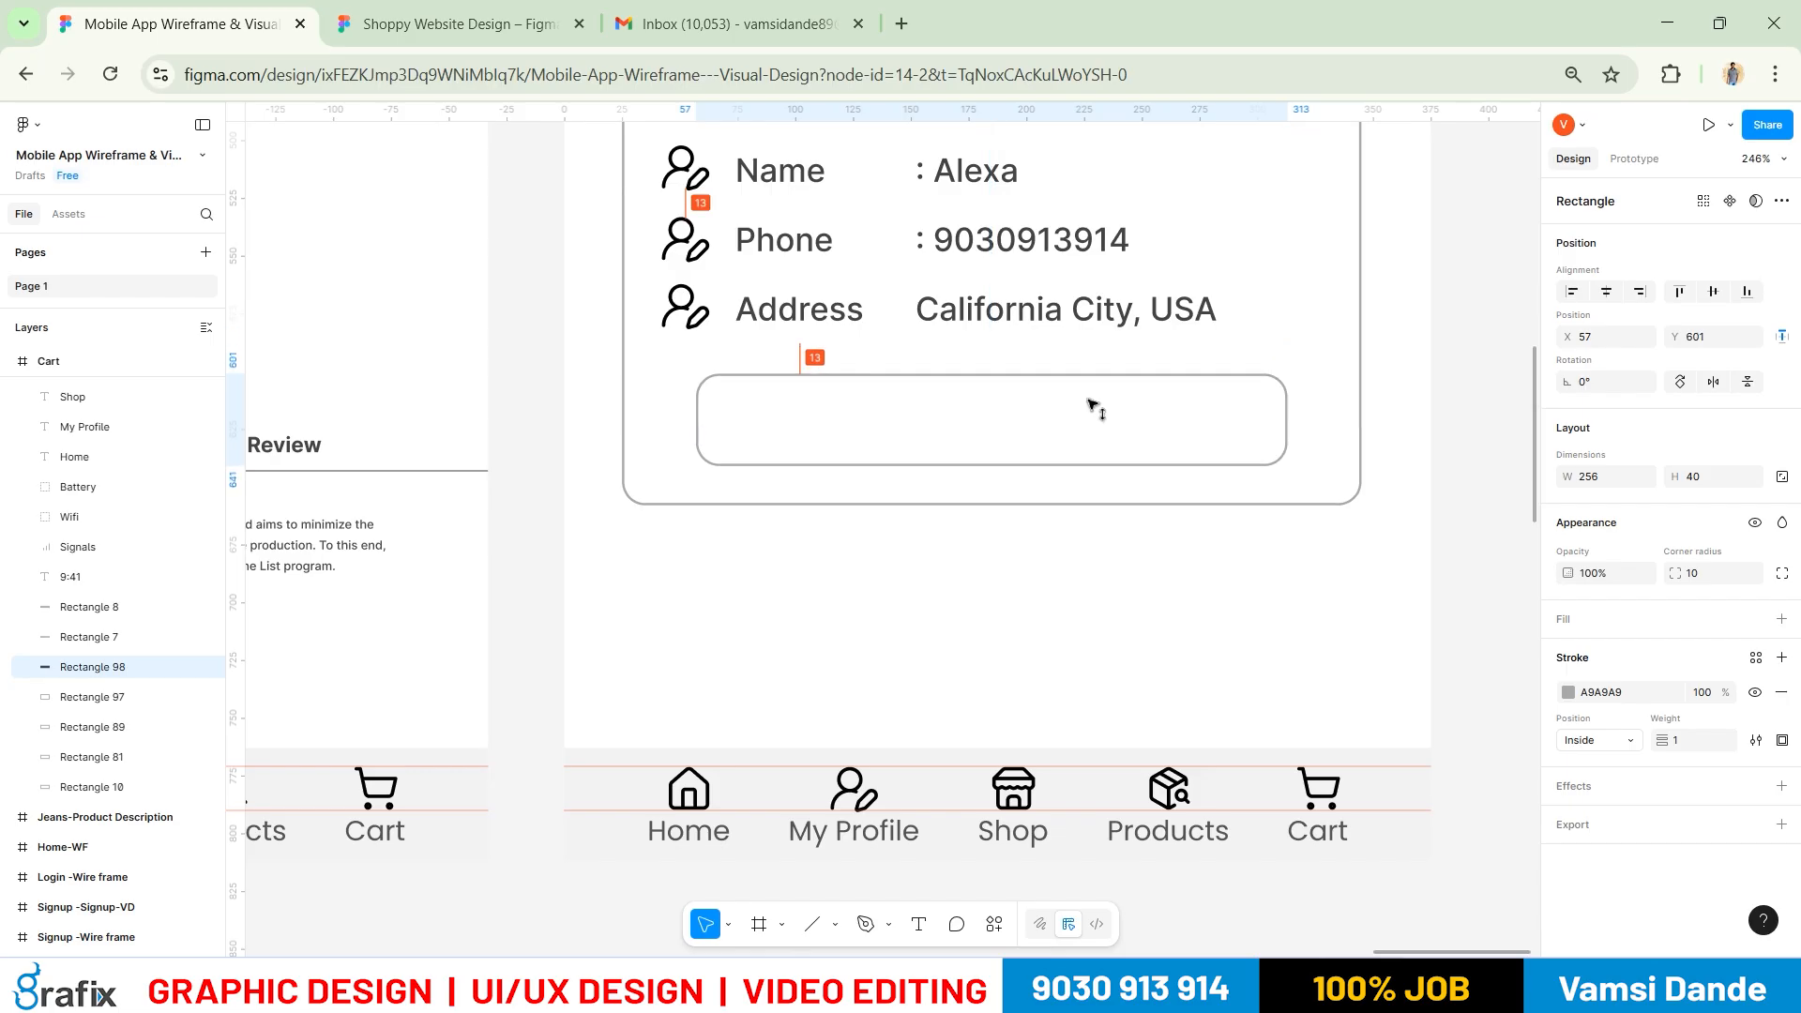
left_click(1133, 685)
Copy the values text into the note box, retype it as 'Additional Note' and shrink it to 9-point
left_click_drag(1133, 688, 1276, 830)
left_click_drag(1247, 401, 892, 553)
double_click(923, 558)
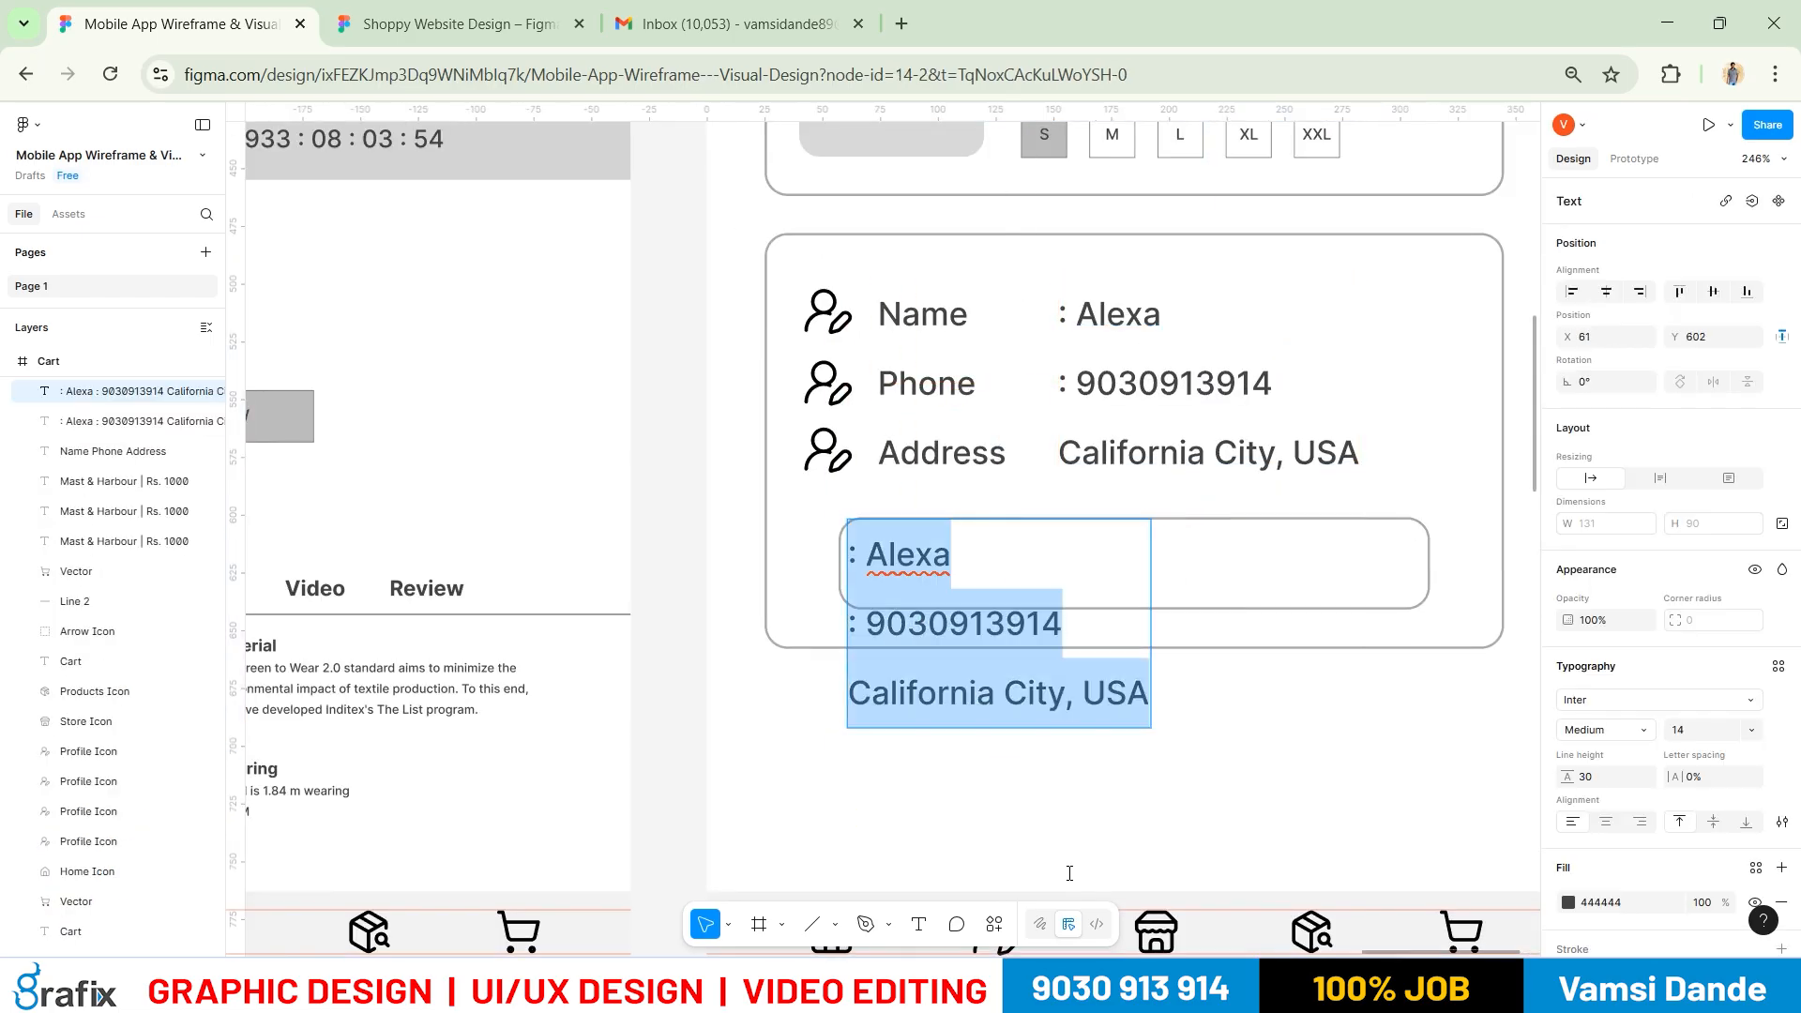
type("Additional")
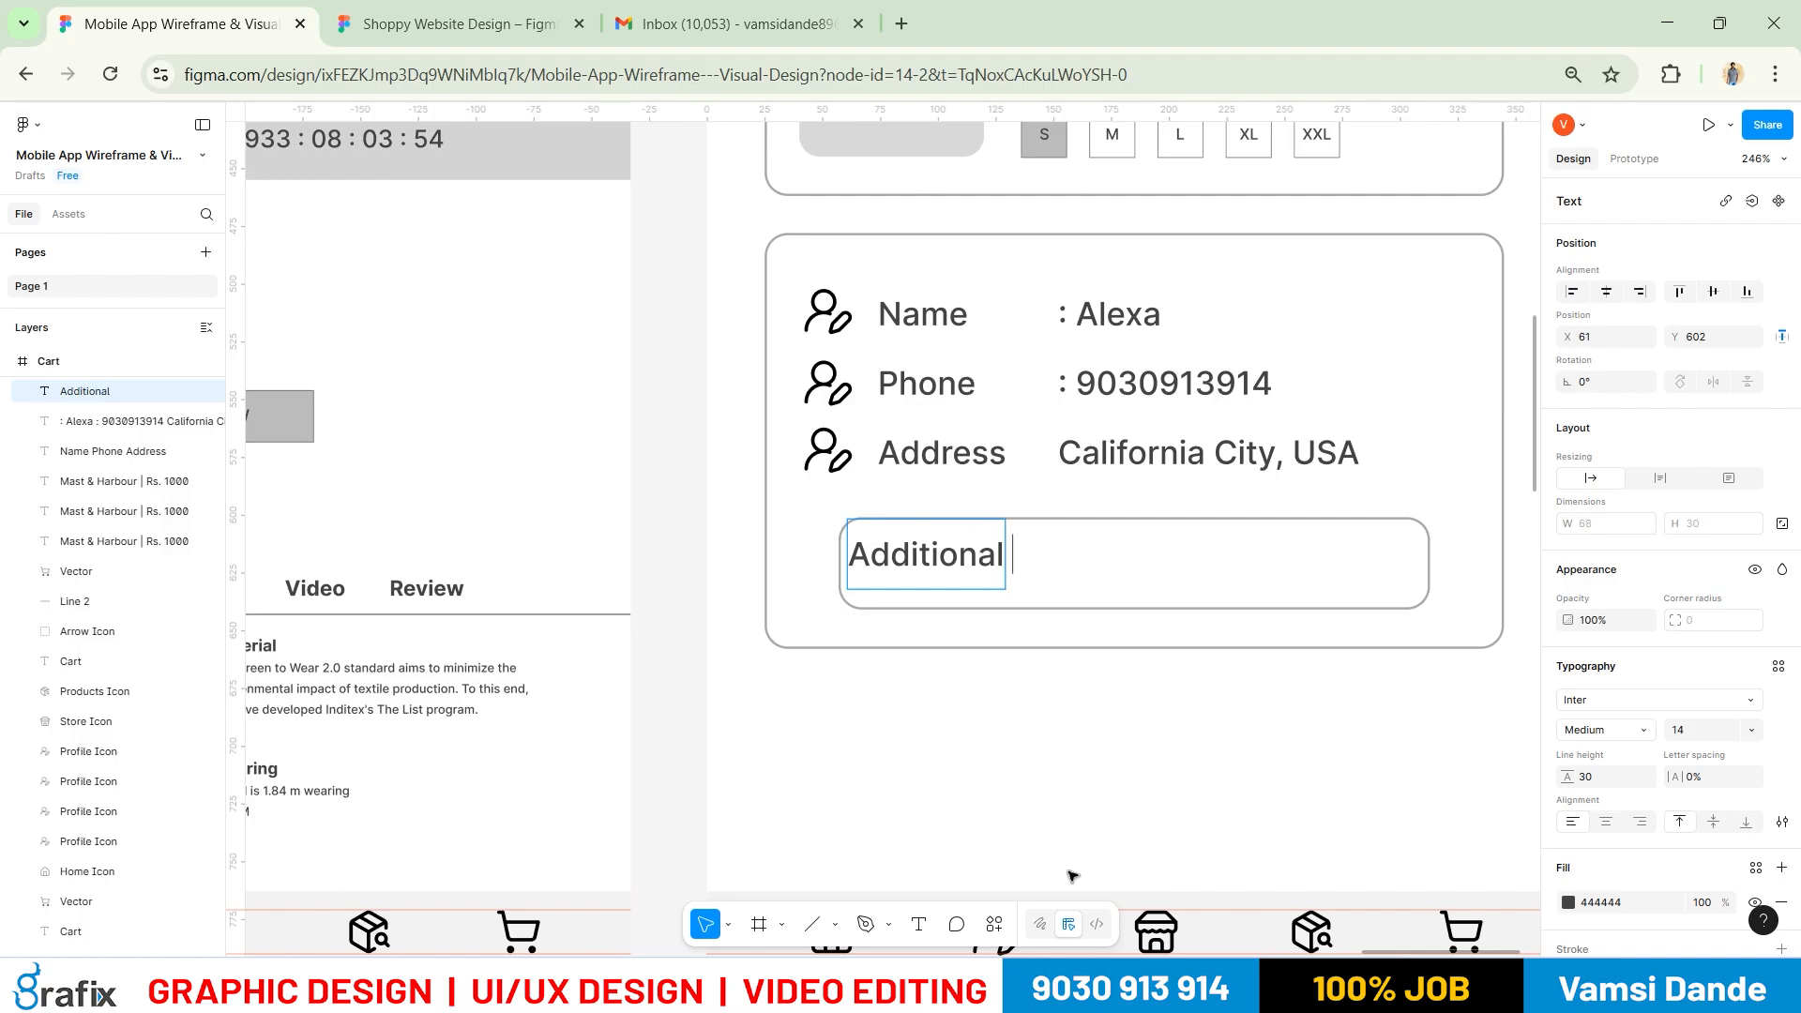
type(" Note")
key("ctrl+a")
key("ctrl+shift+comma")
key("ctrl+shift+comma")
key("ctrl+shift+comma")
key("ctrl+shift+comma")
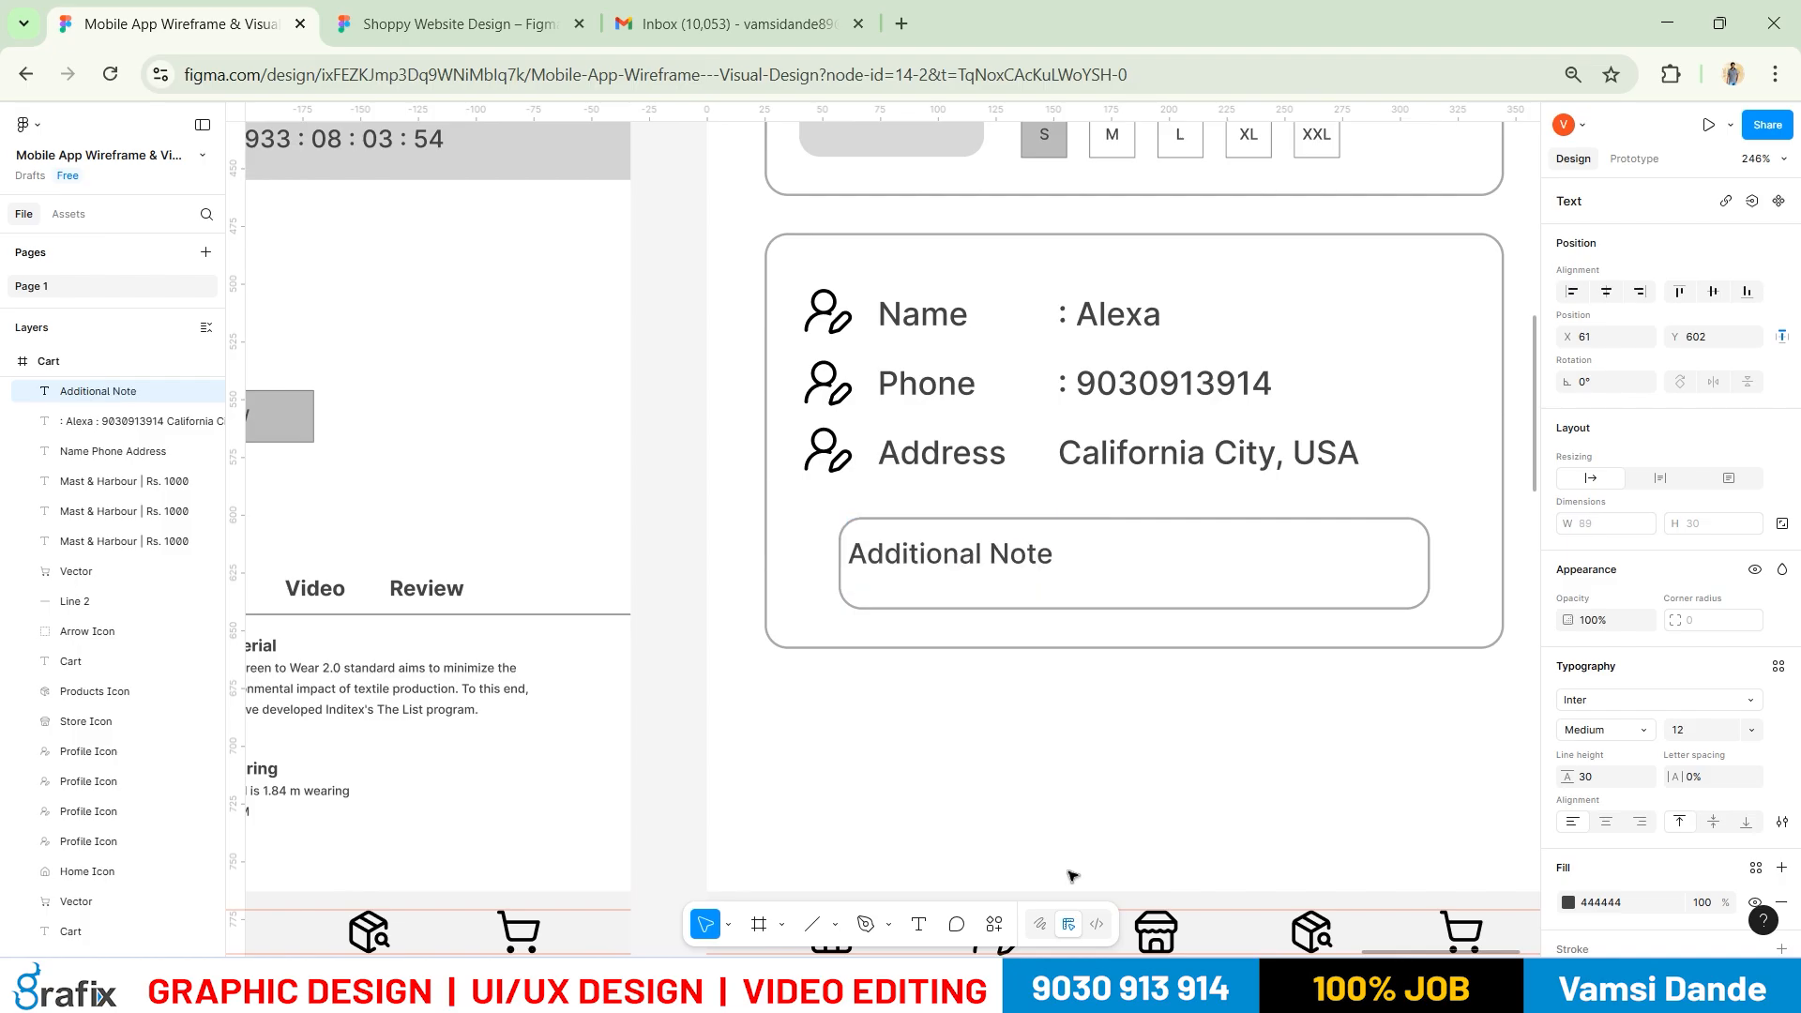
key("ctrl+shift+comma")
key("Escape")
Colour the Additional Note placeholder light grey A9A9A9
scroll(1007, 711, "down", 2)
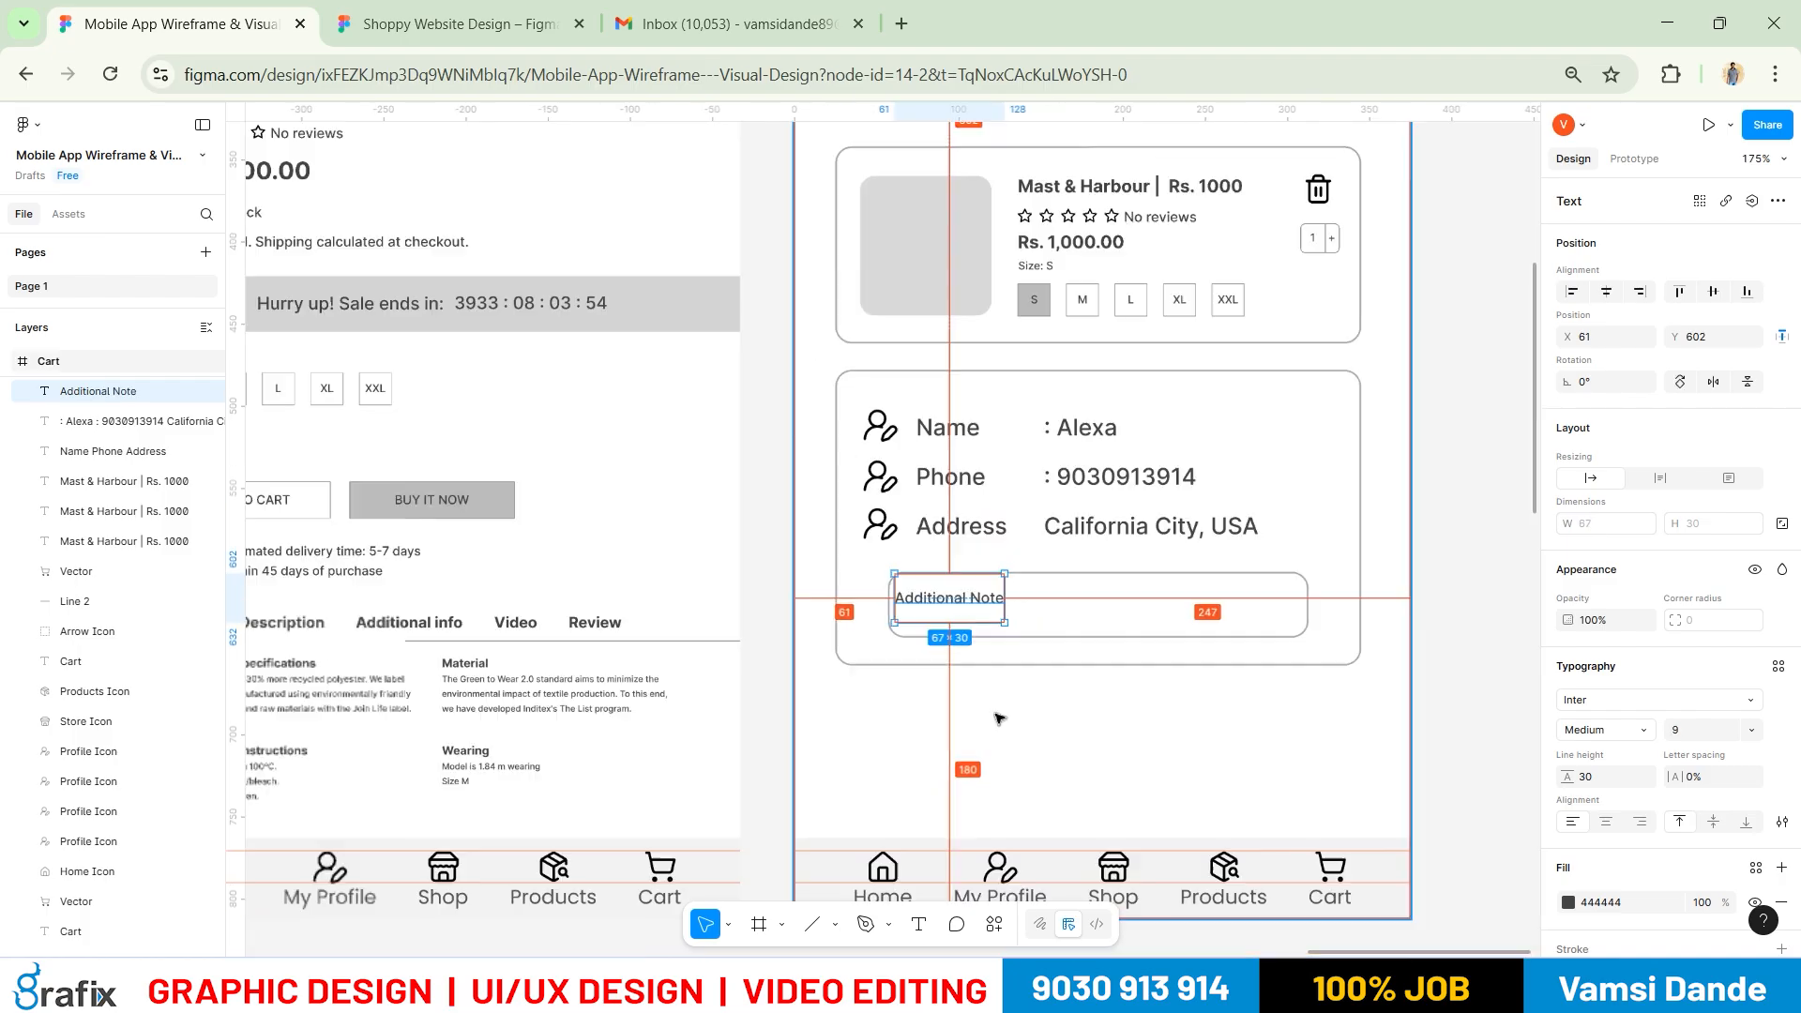
left_click(1567, 902)
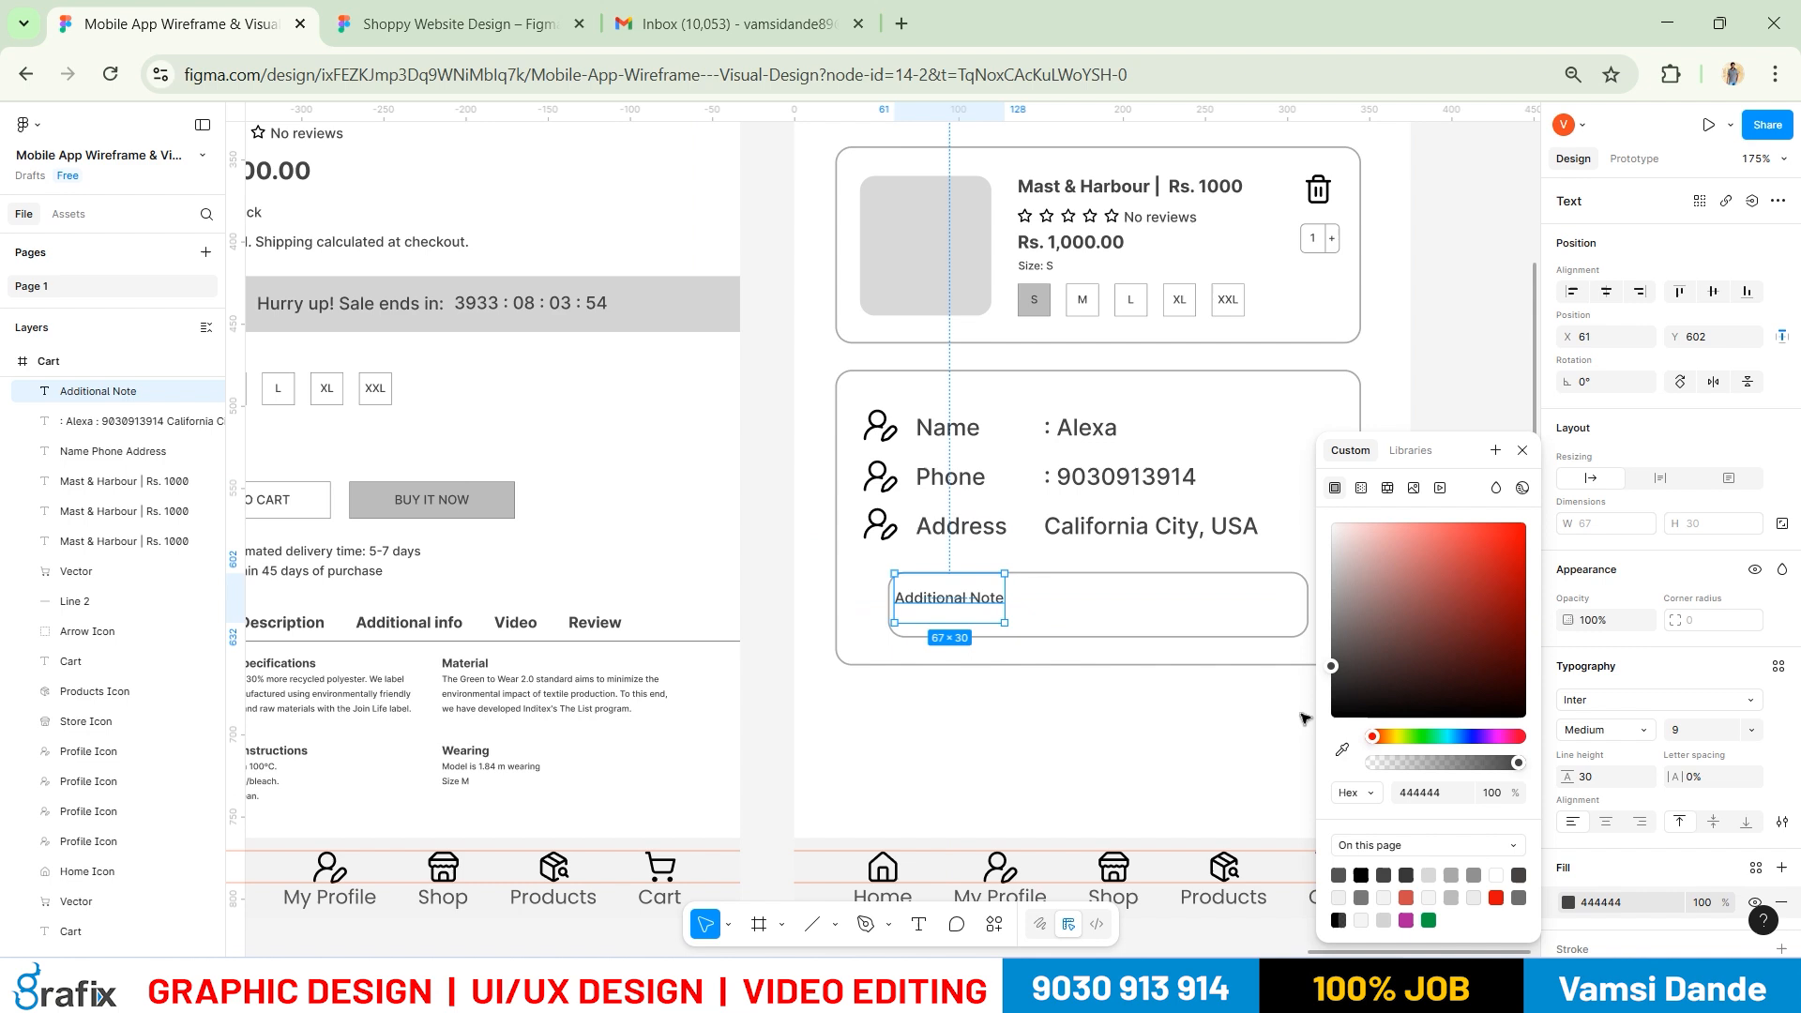
left_click(1453, 873)
left_click(916, 715)
scroll(862, 666, "down", 2)
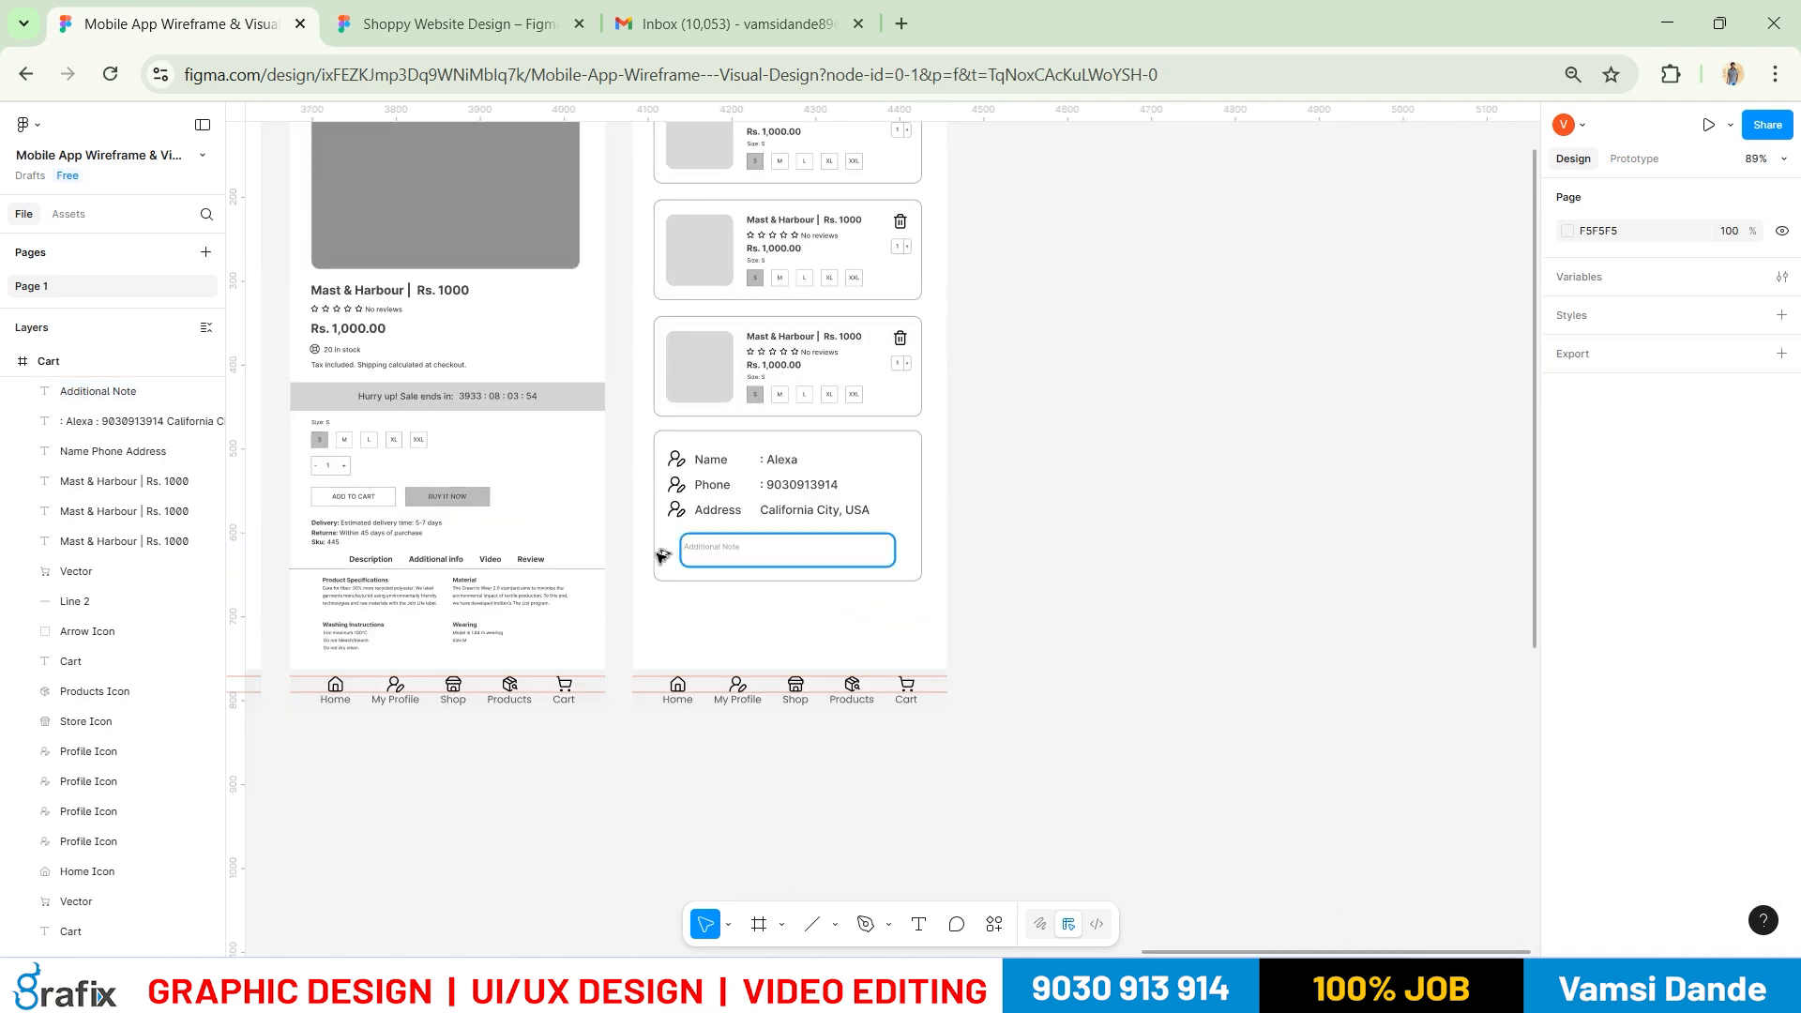
scroll(667, 561, "up", 3)
scroll(681, 574, "up", 3)
Shorten the Additional Note text box to 26 high
left_click(856, 474)
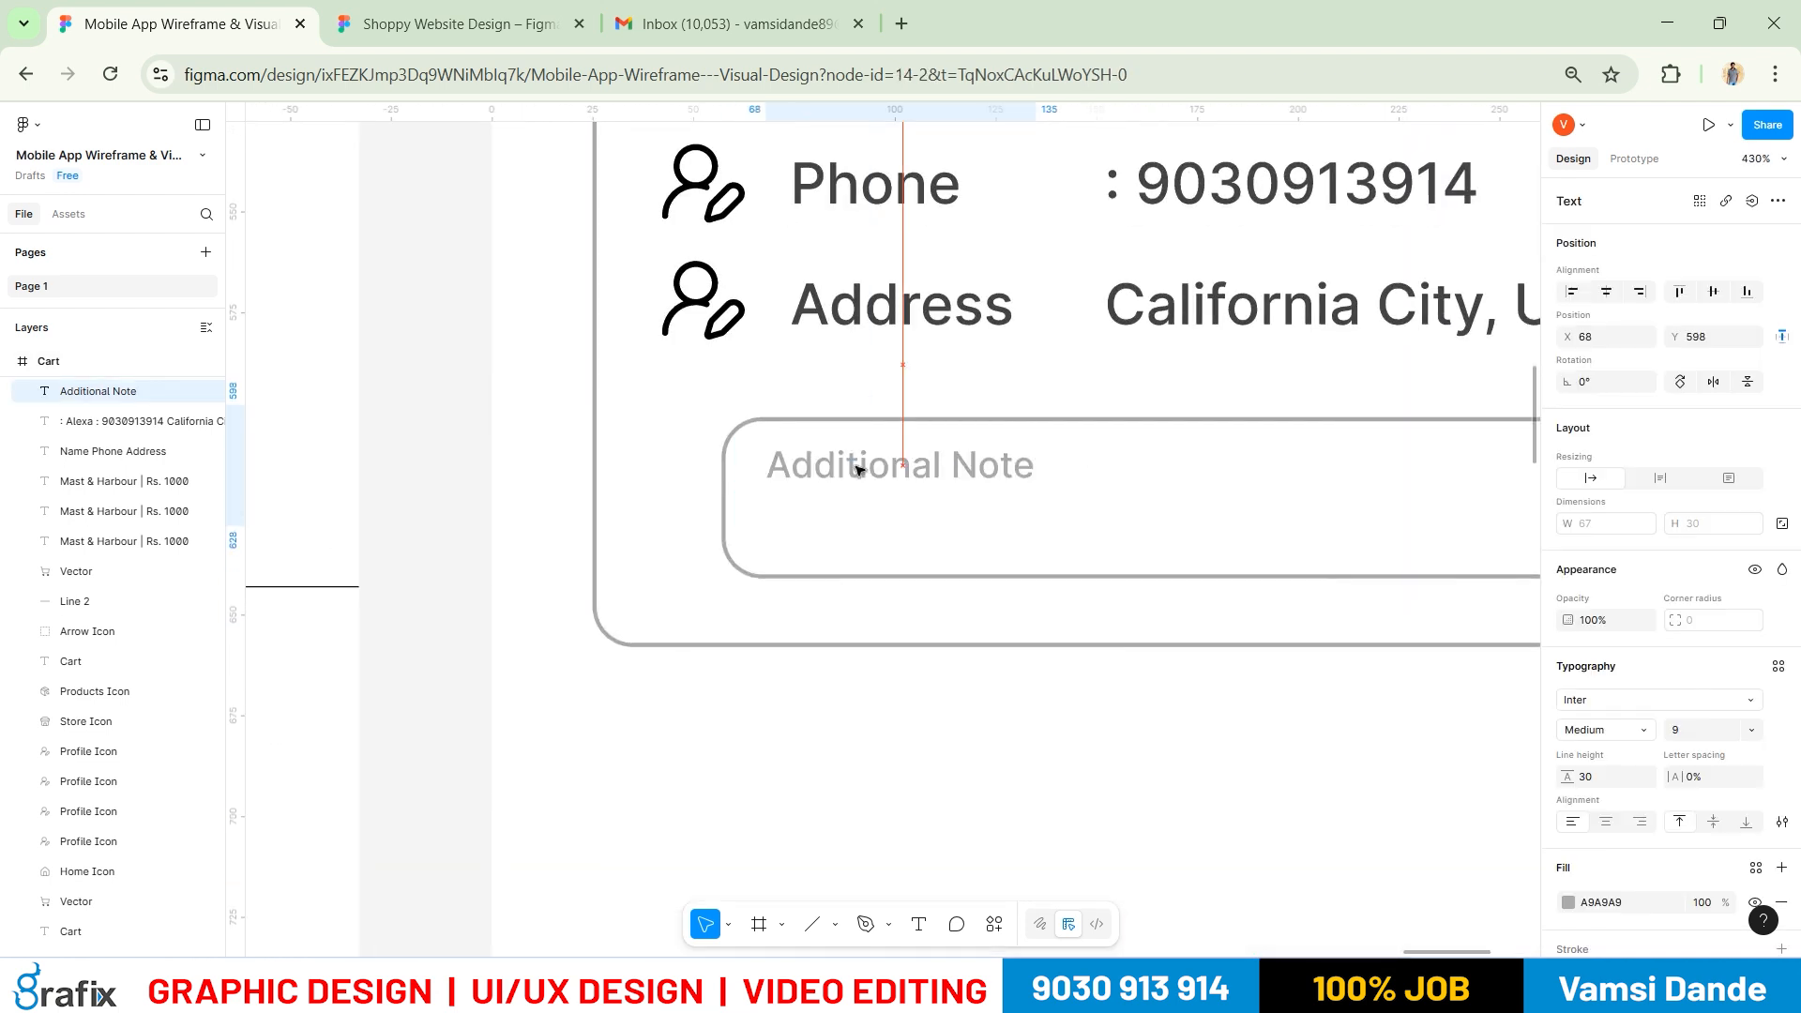
mouse_move(889, 524)
left_mouse_down()
mouse_move(891, 477)
mouse_move(893, 509)
left_mouse_up()
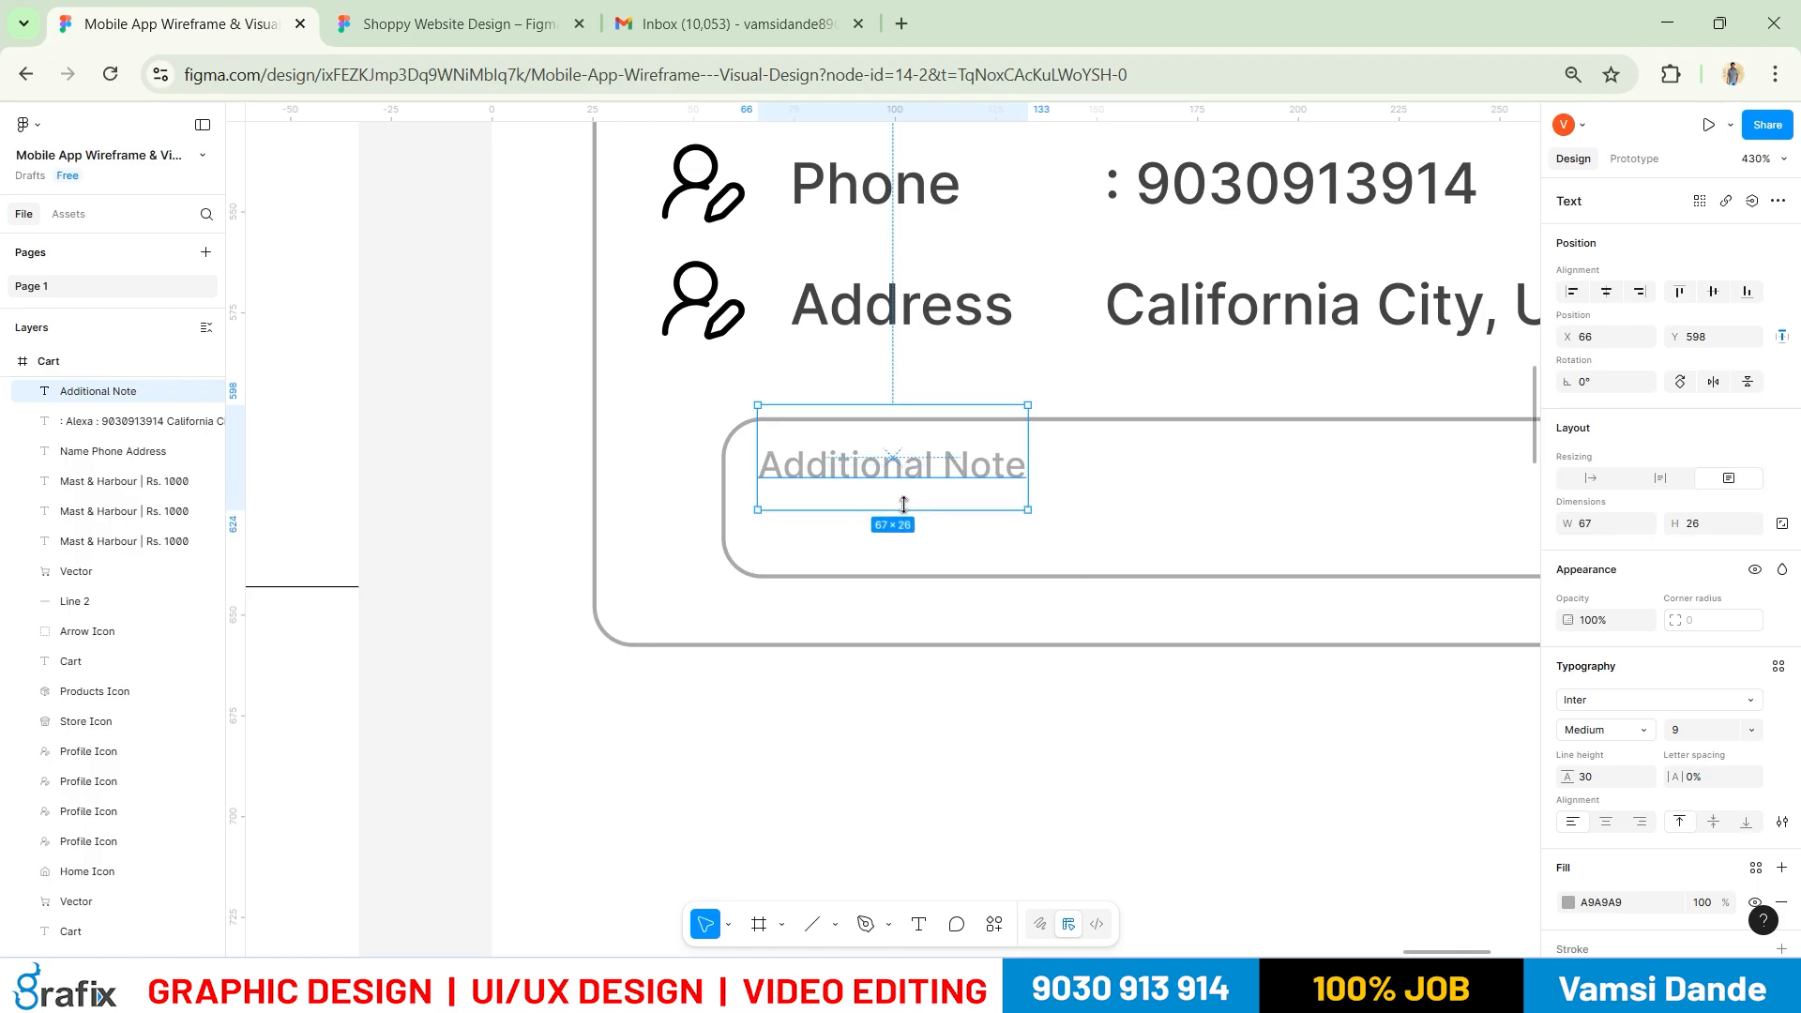
double_click(764, 478)
key("Escape")
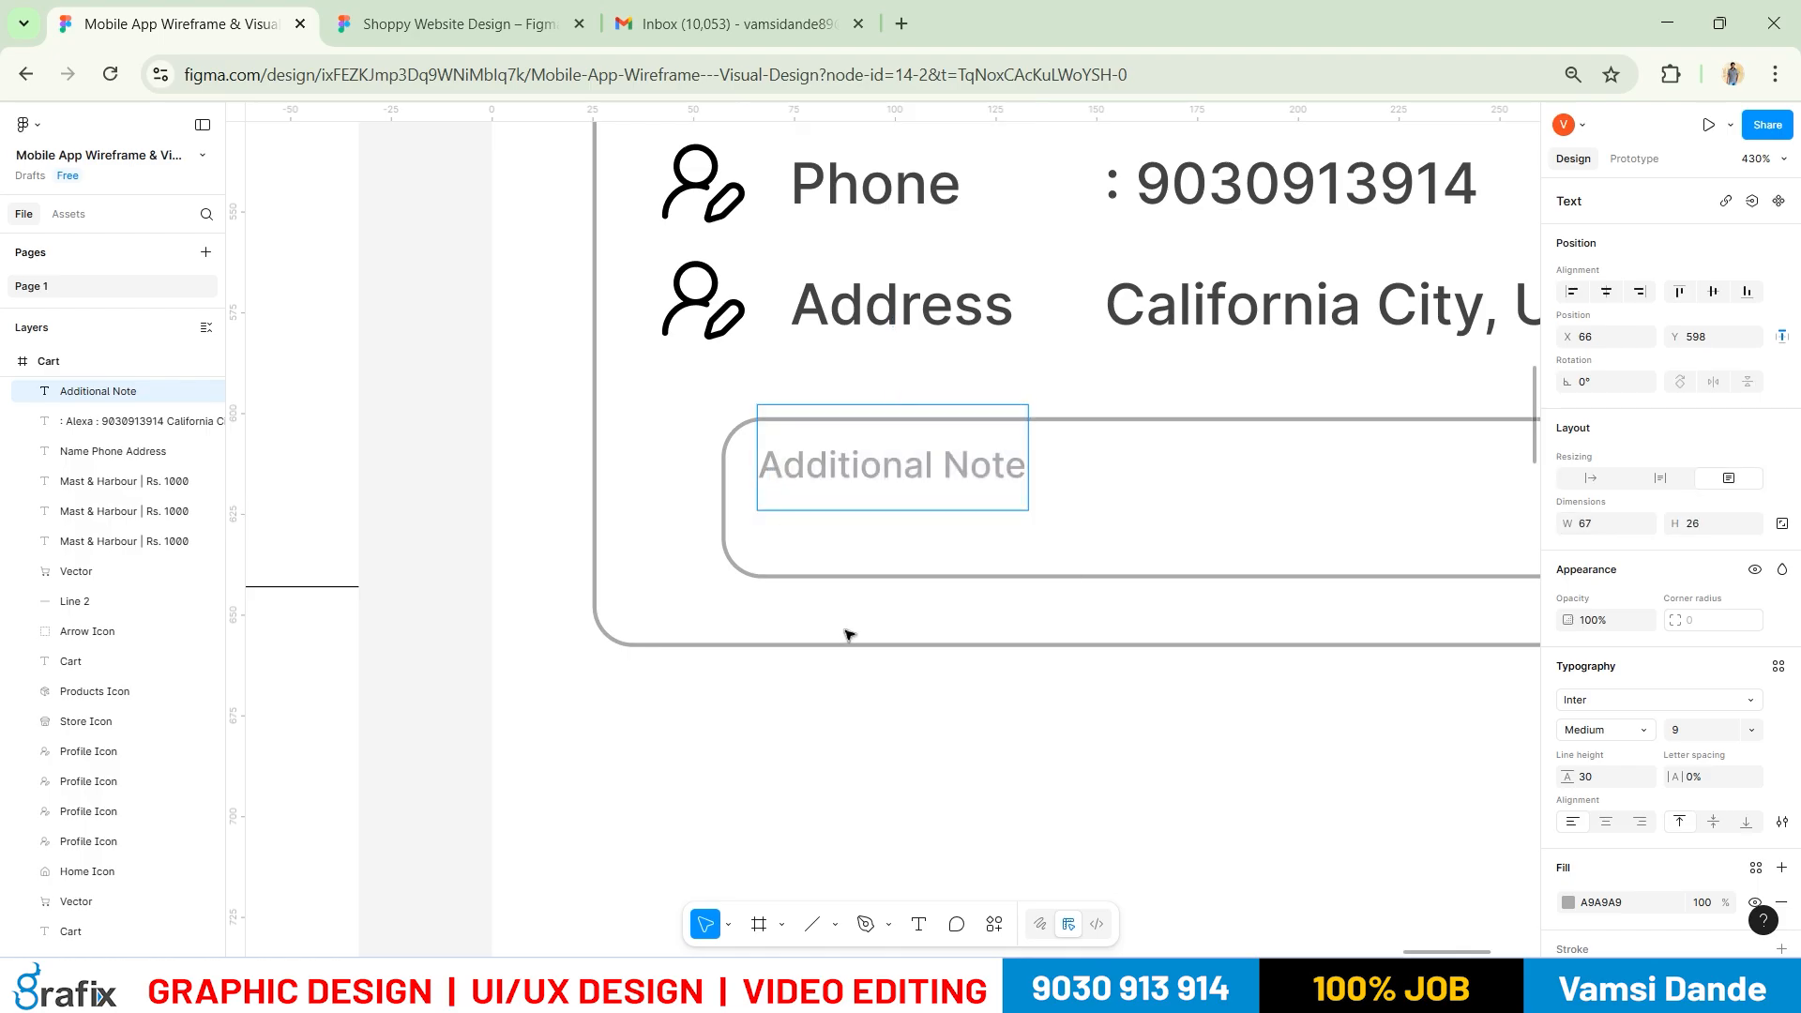
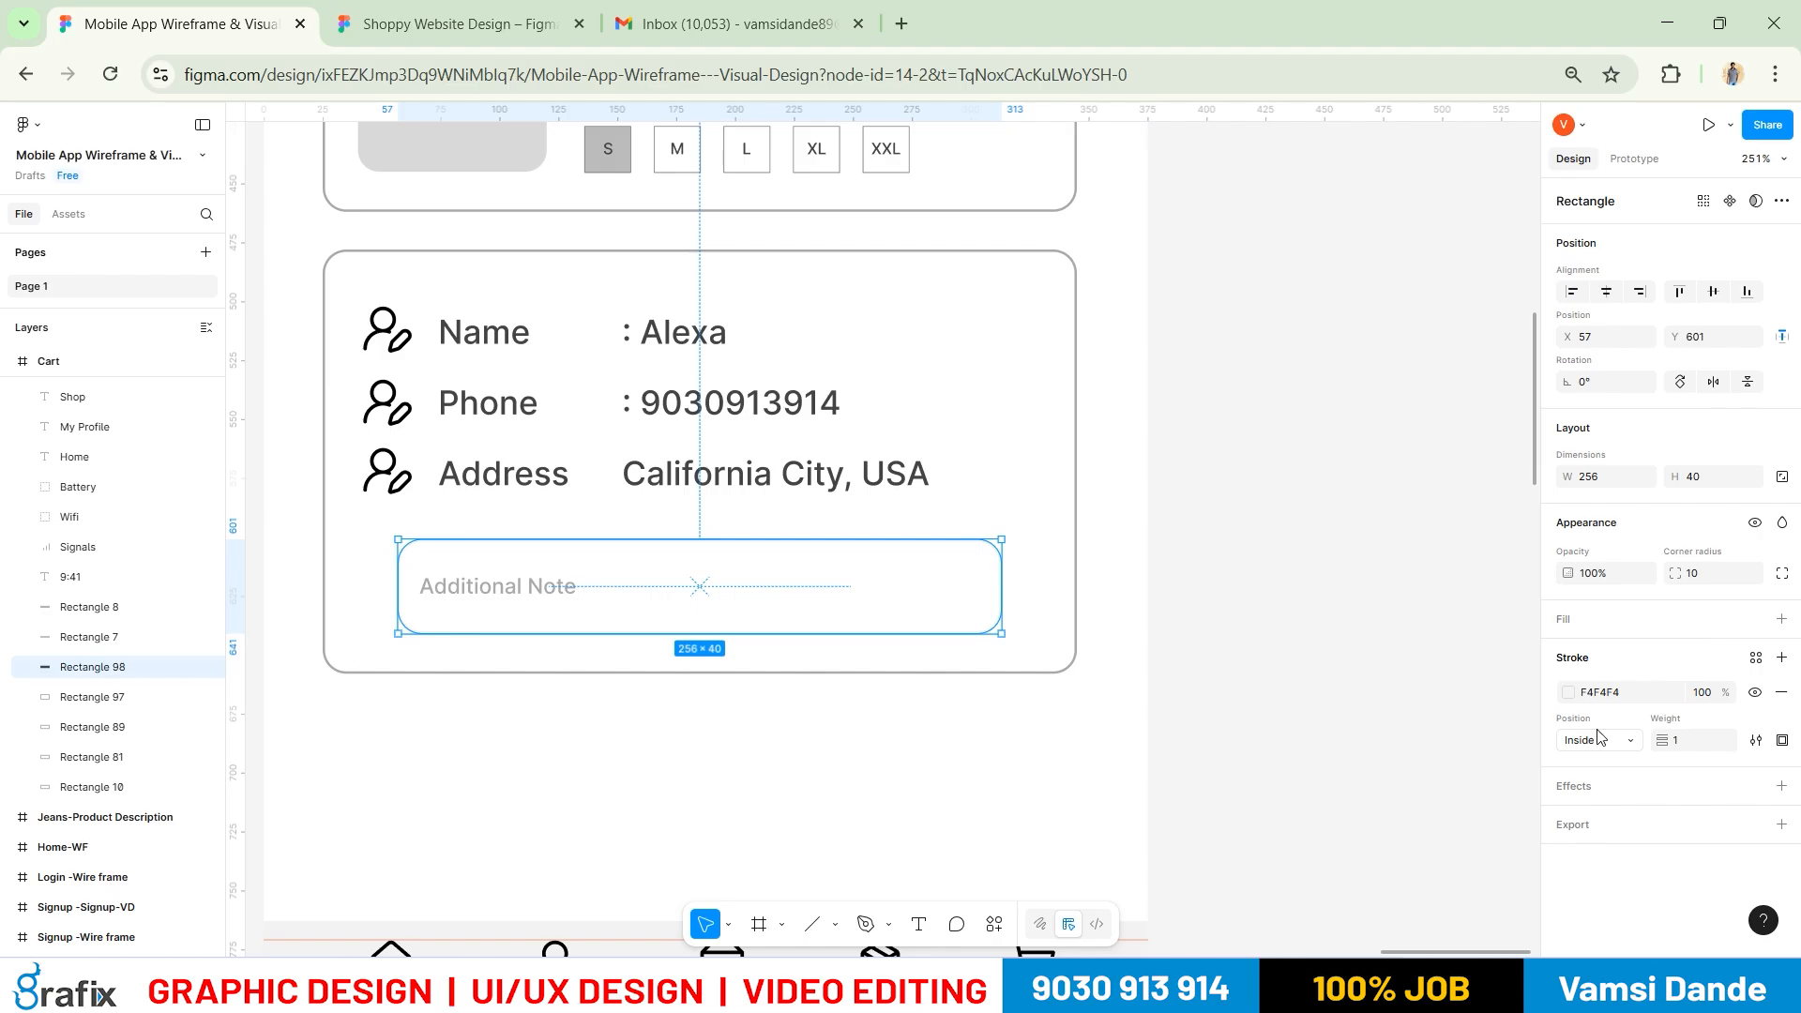
Fill the Additional Note box with light grey F2F2F2 and give it an F4F4F4 outline
left_click(1780, 619)
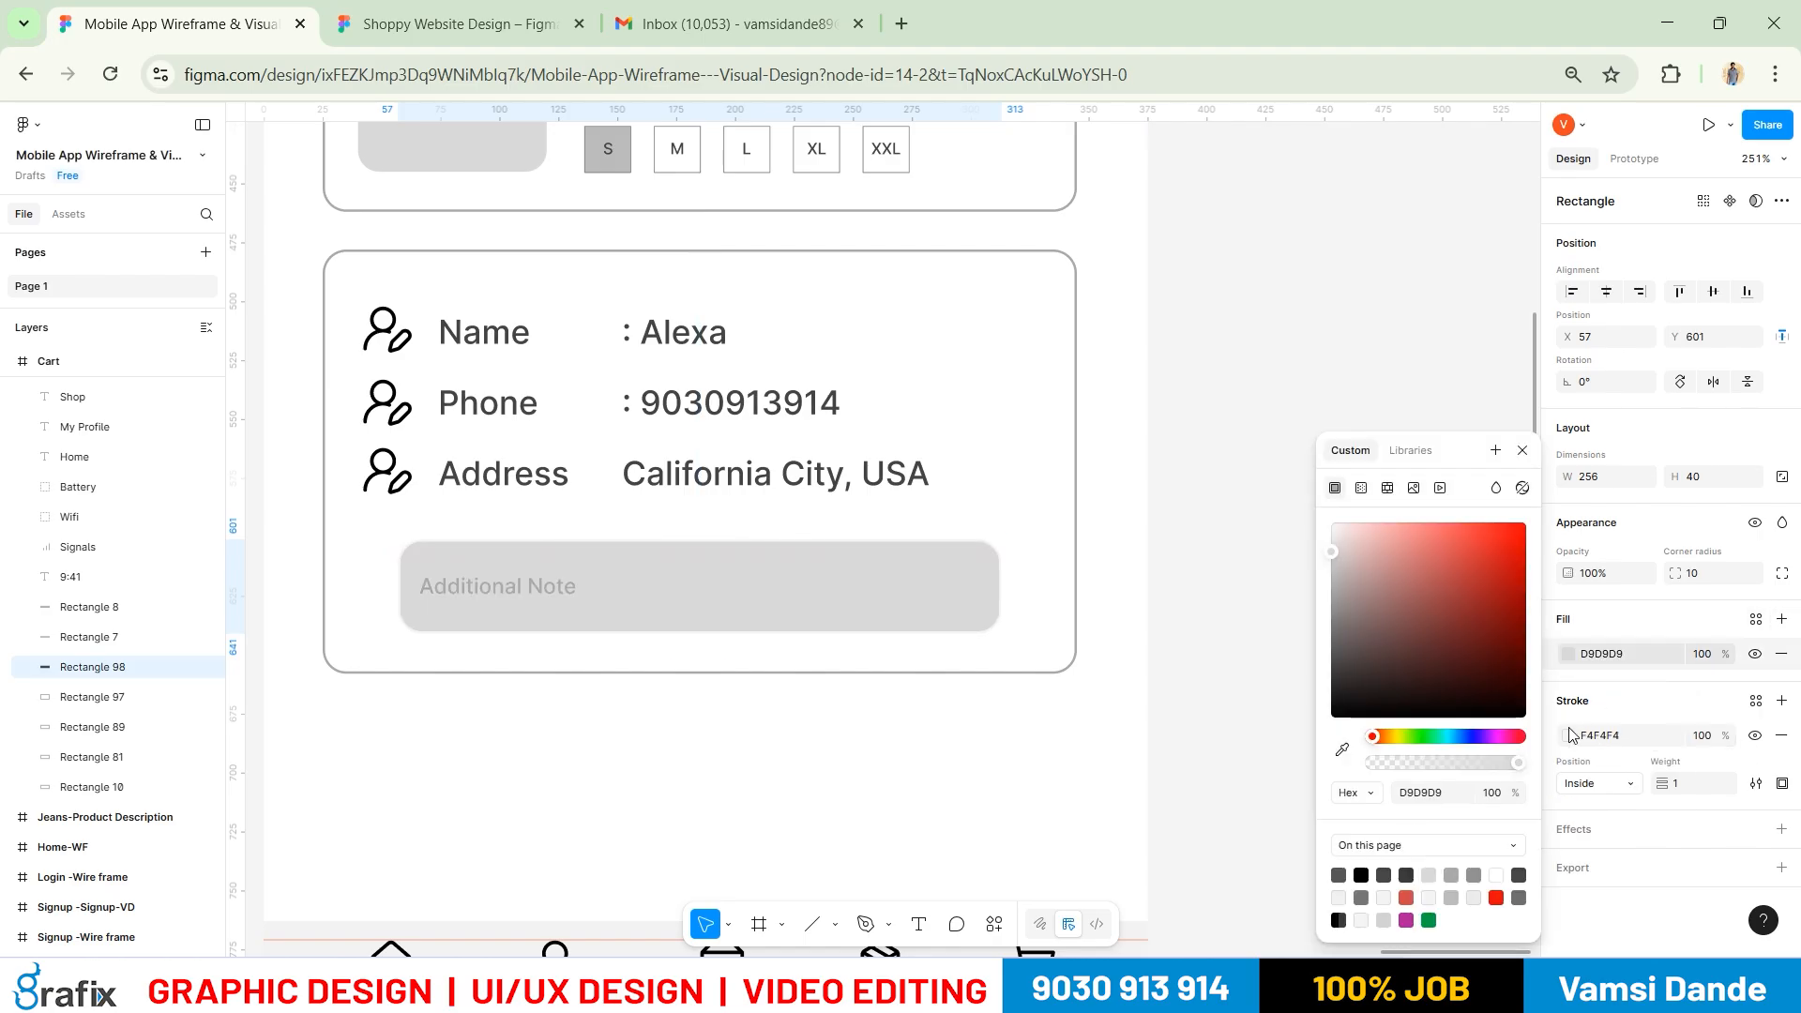
left_click(1386, 893)
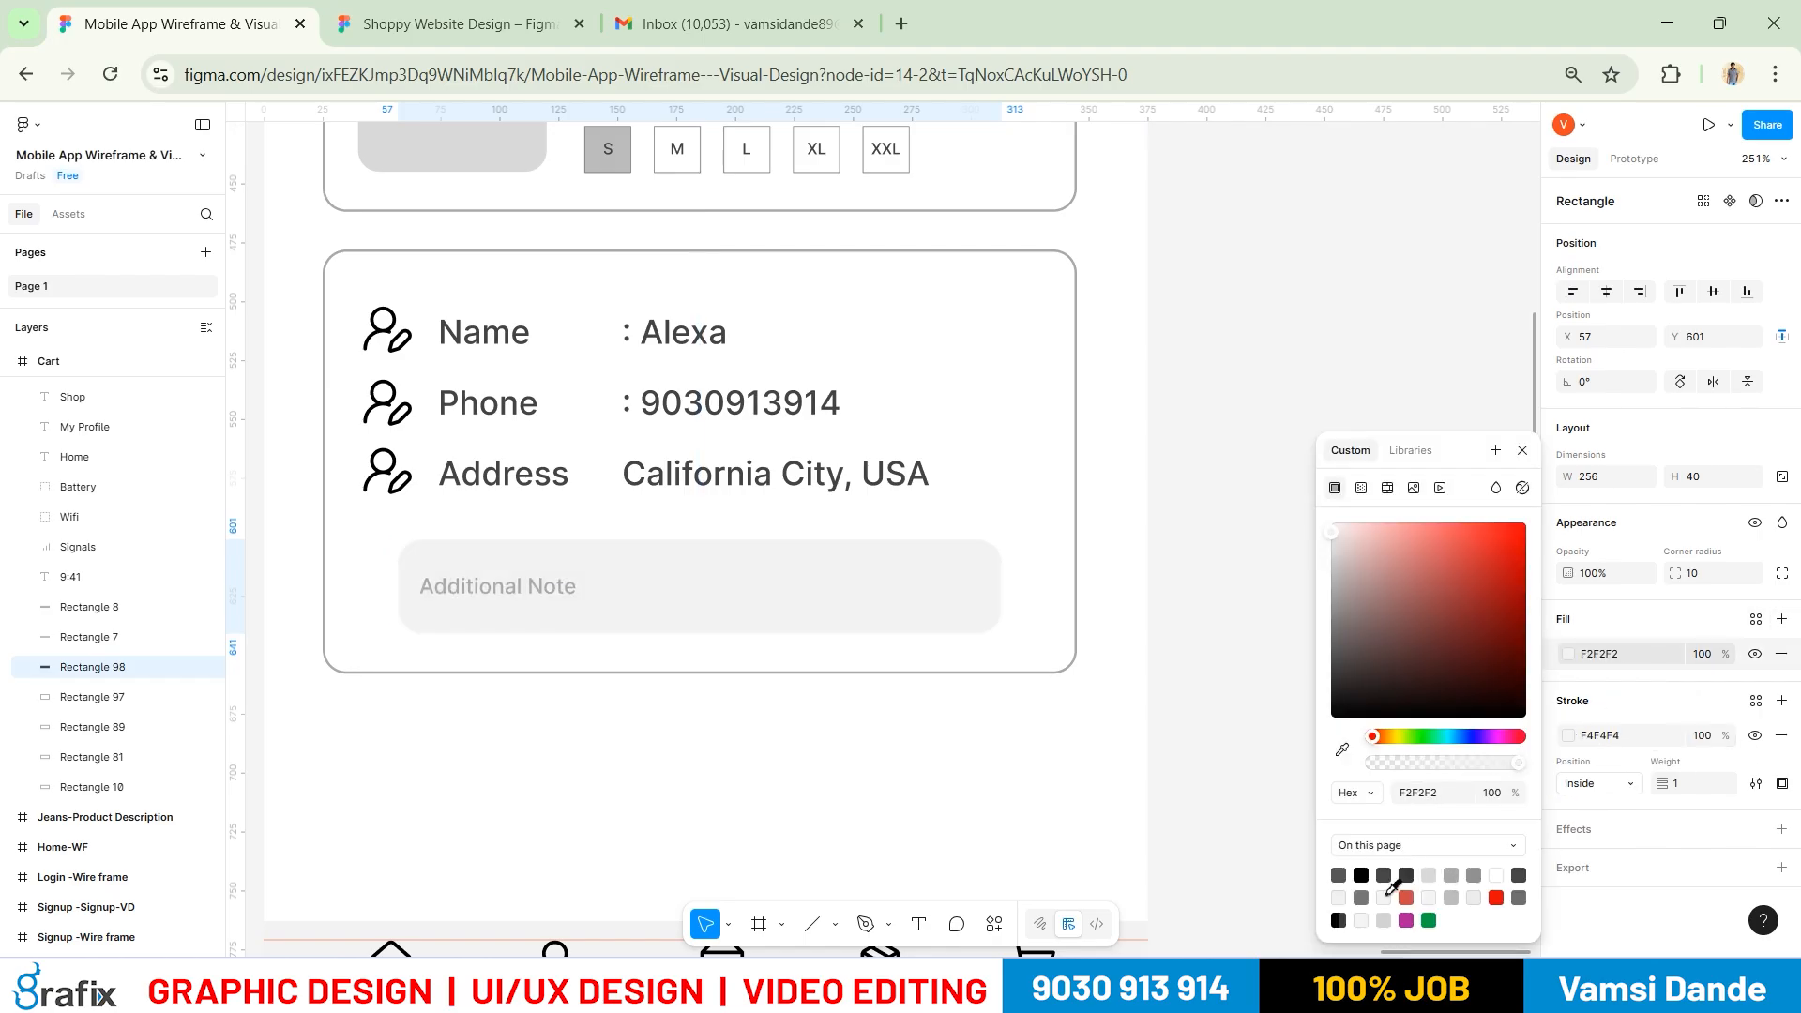
left_click(1566, 736)
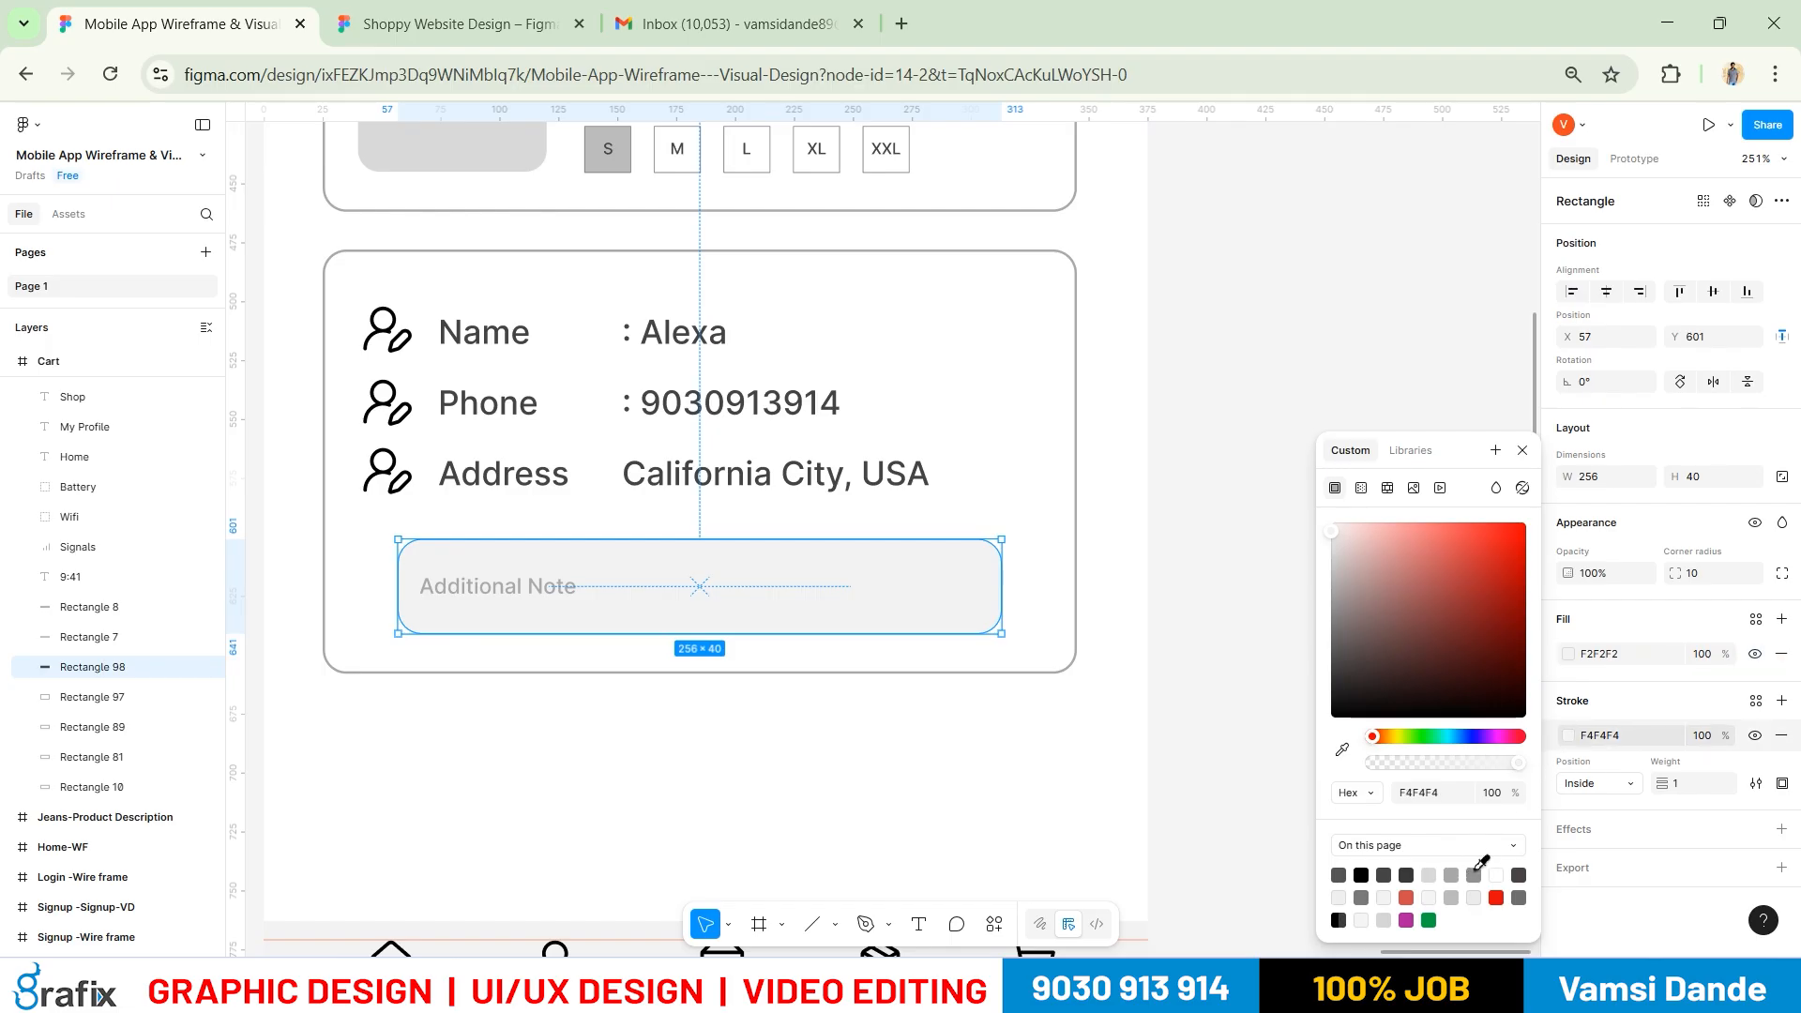
left_click(1198, 442)
scroll(1241, 594, "down", 10)
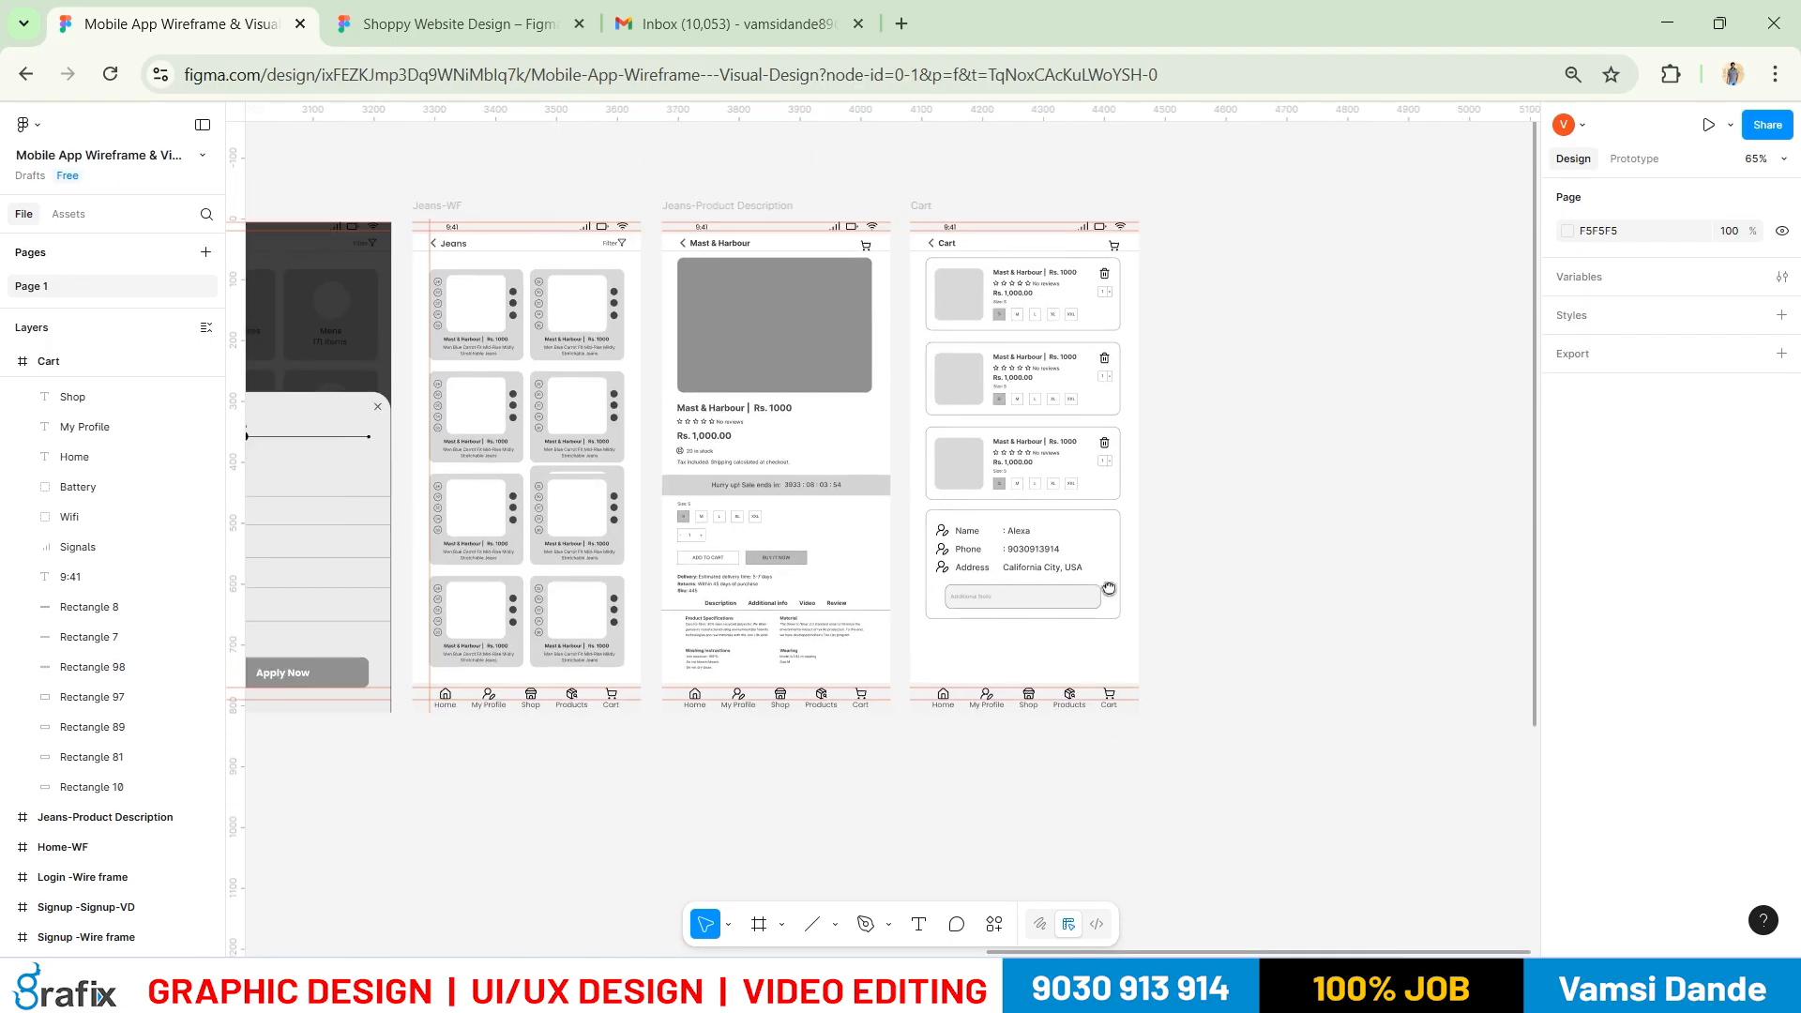
left_click_drag(1109, 589, 929, 568)
scroll(981, 422, "up", 5)
key("alt+Tab")
left_click_drag(1343, 205, 1098, 653)
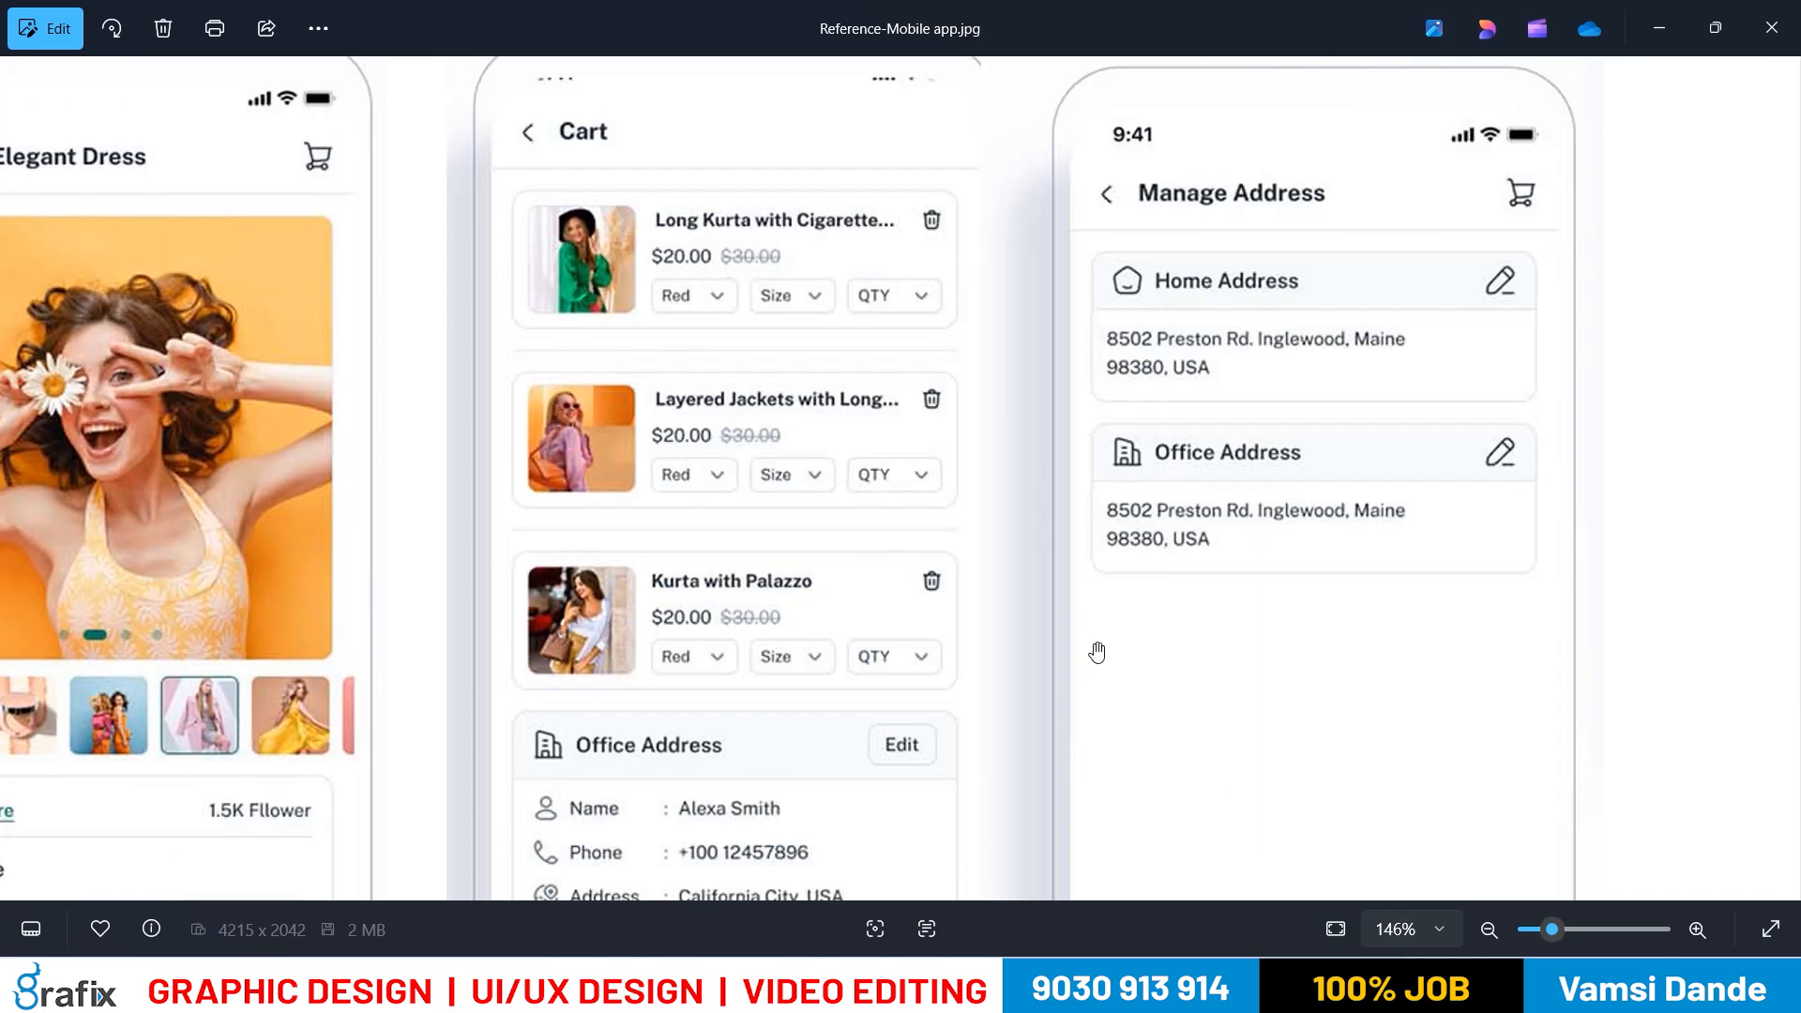
left_click_drag(866, 603, 889, 516)
scroll(955, 392, "down", 4)
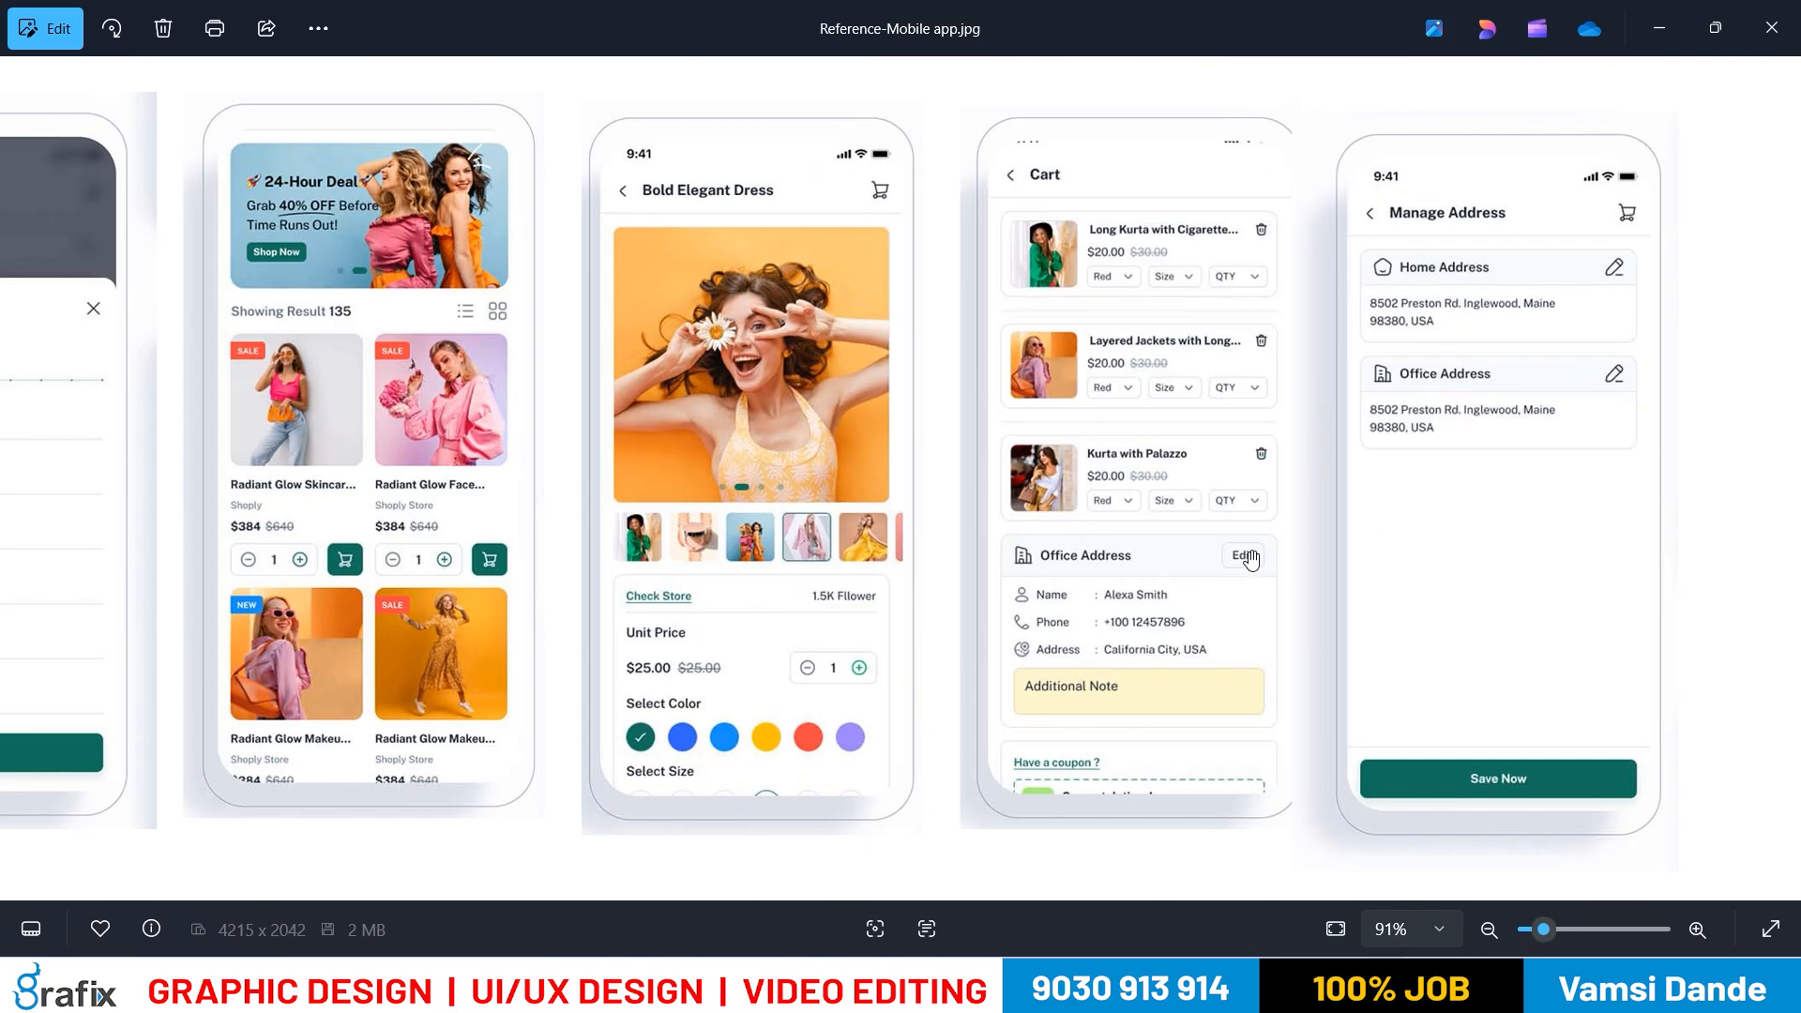
key("alt+Tab")
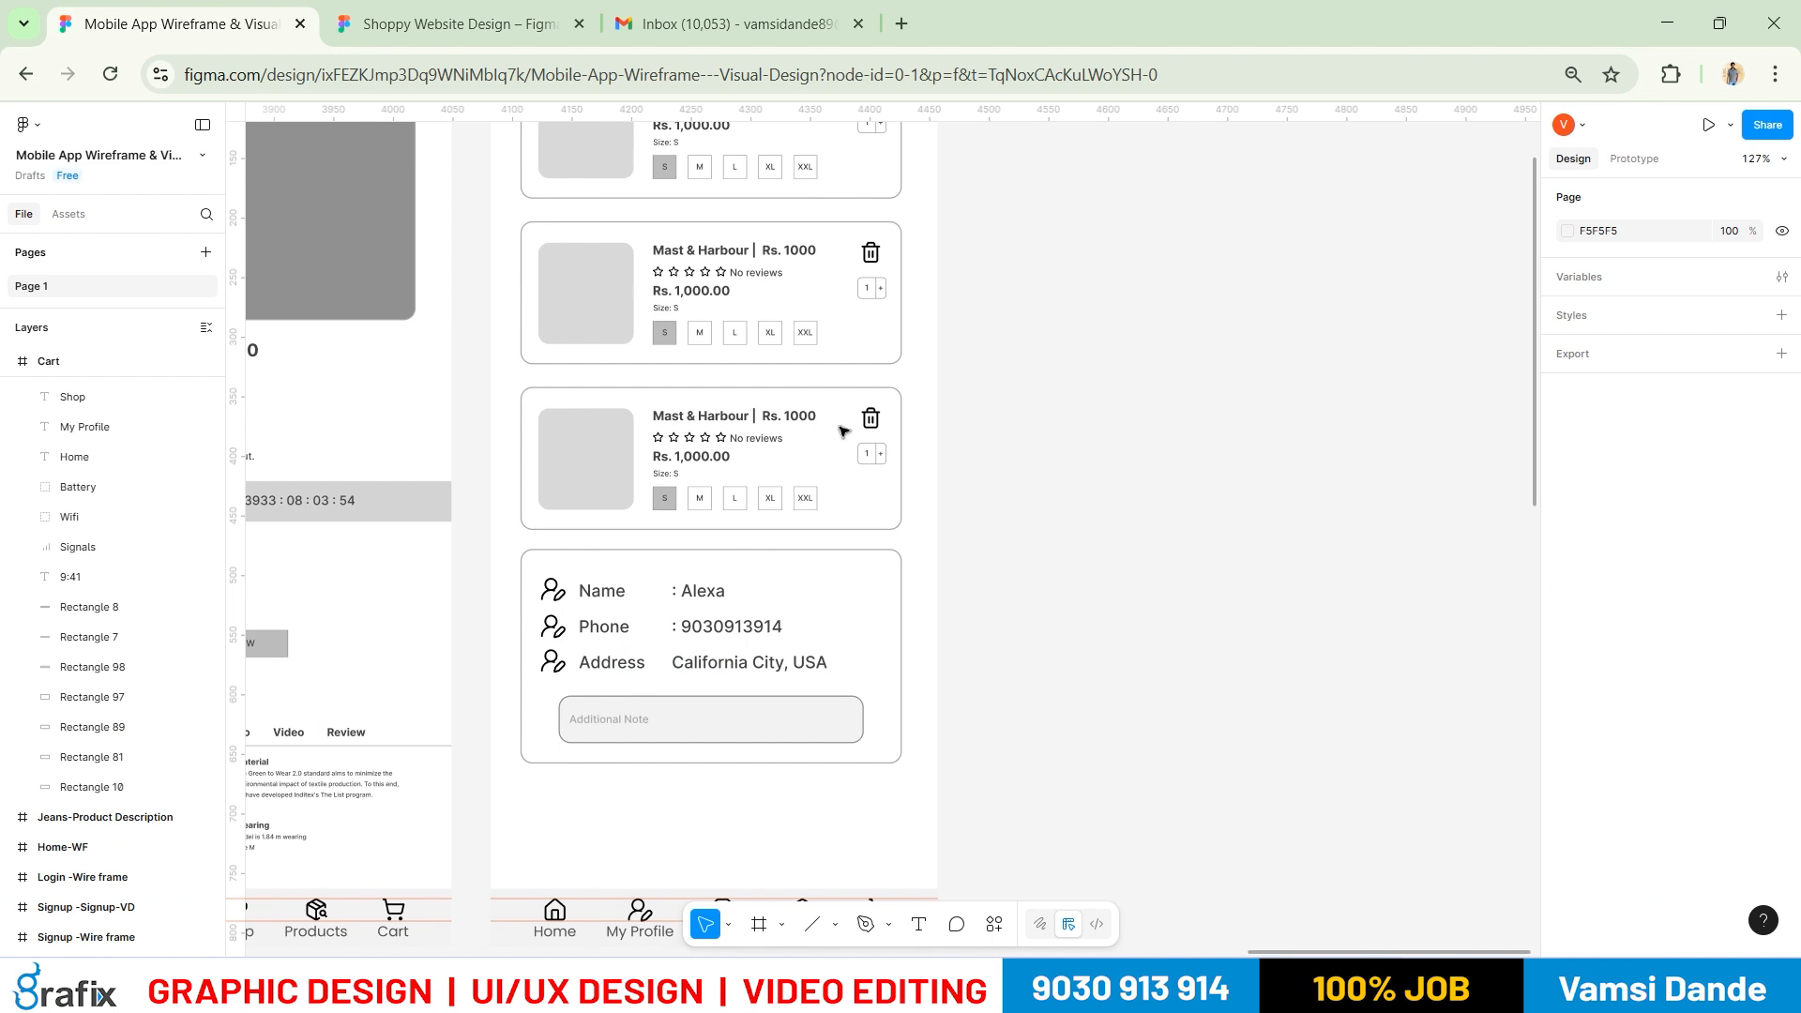
scroll(600, 594, "down", 3)
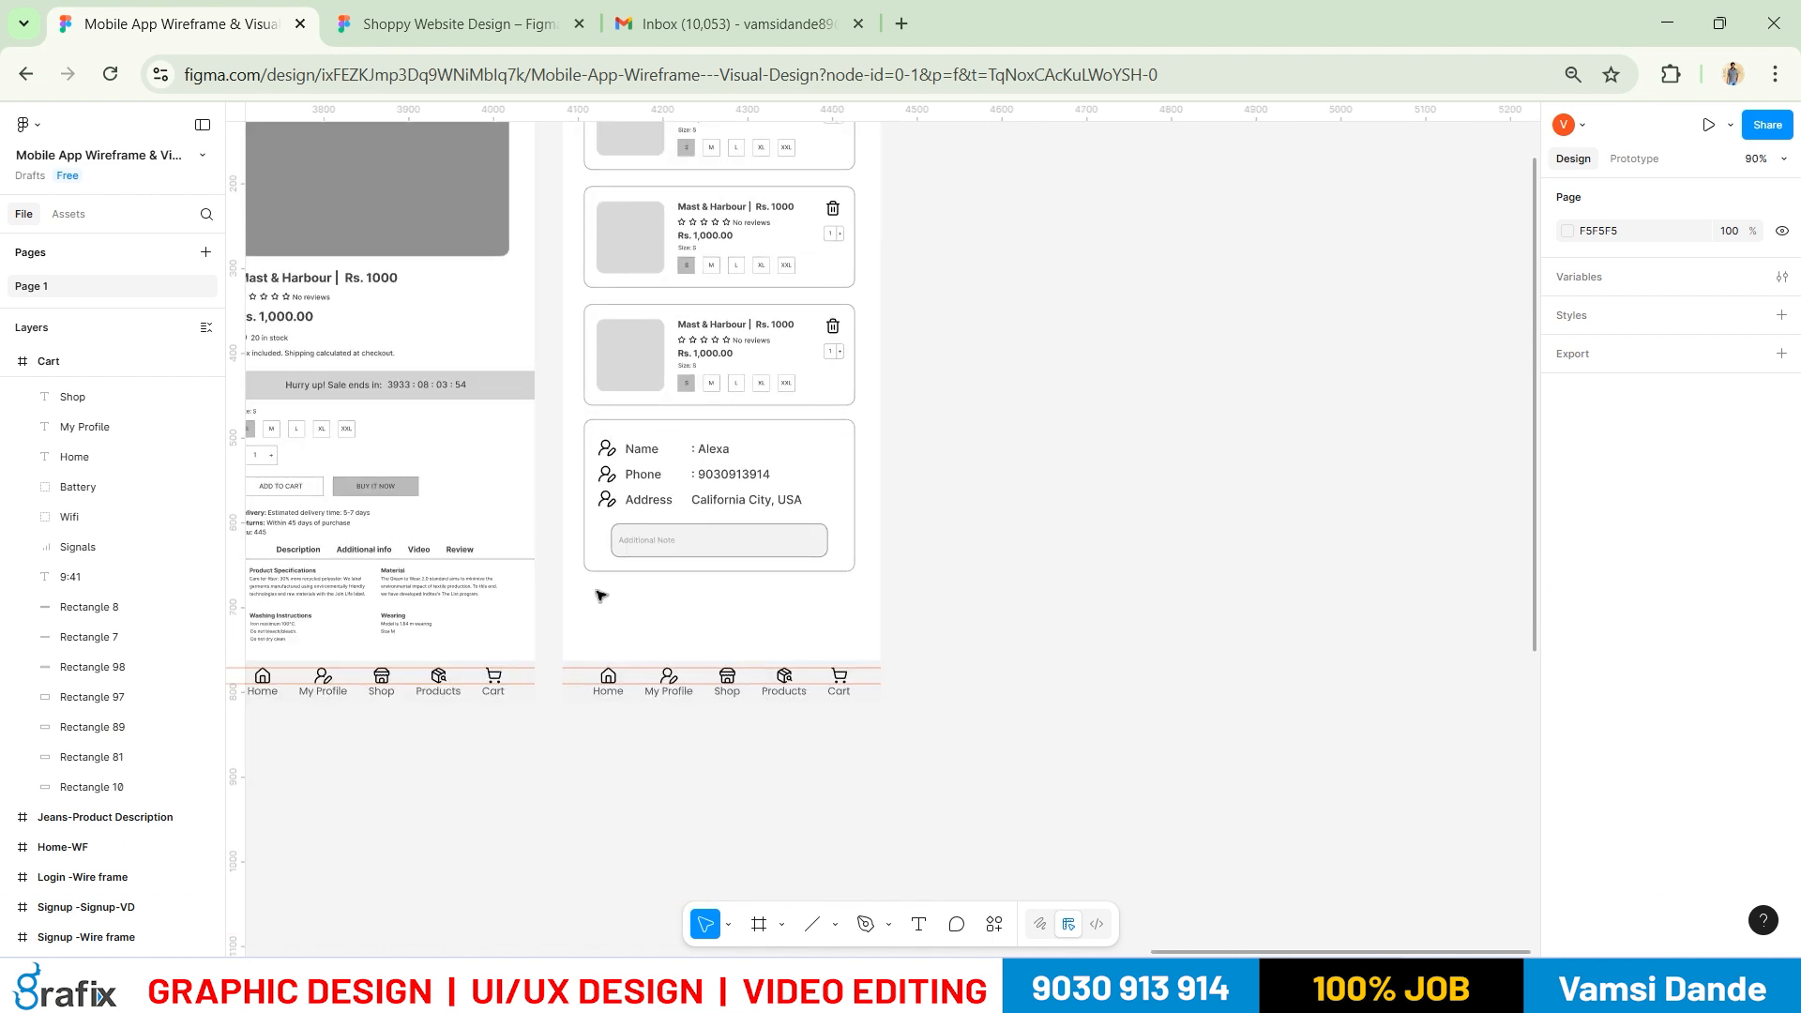
scroll(457, 503, "left", 6)
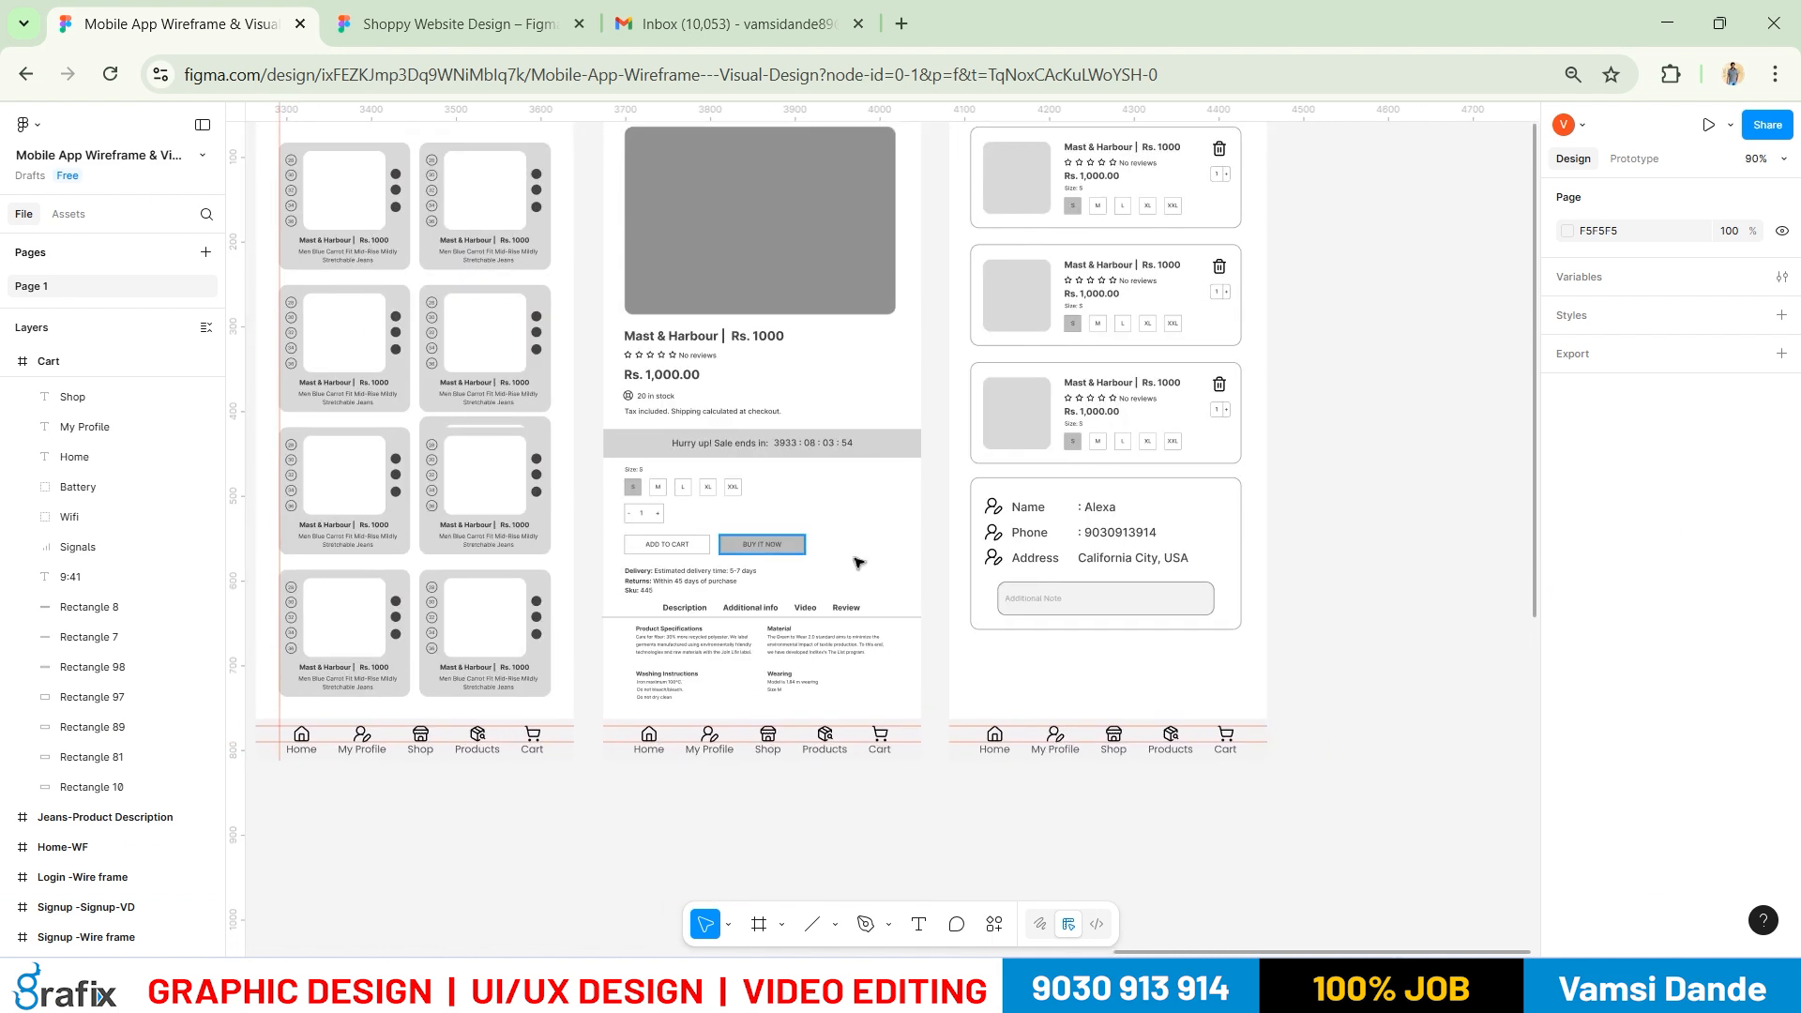
key("alt+Tab")
left_click_drag(657, 667, 1107, 462)
left_click_drag(831, 546, 1162, 423)
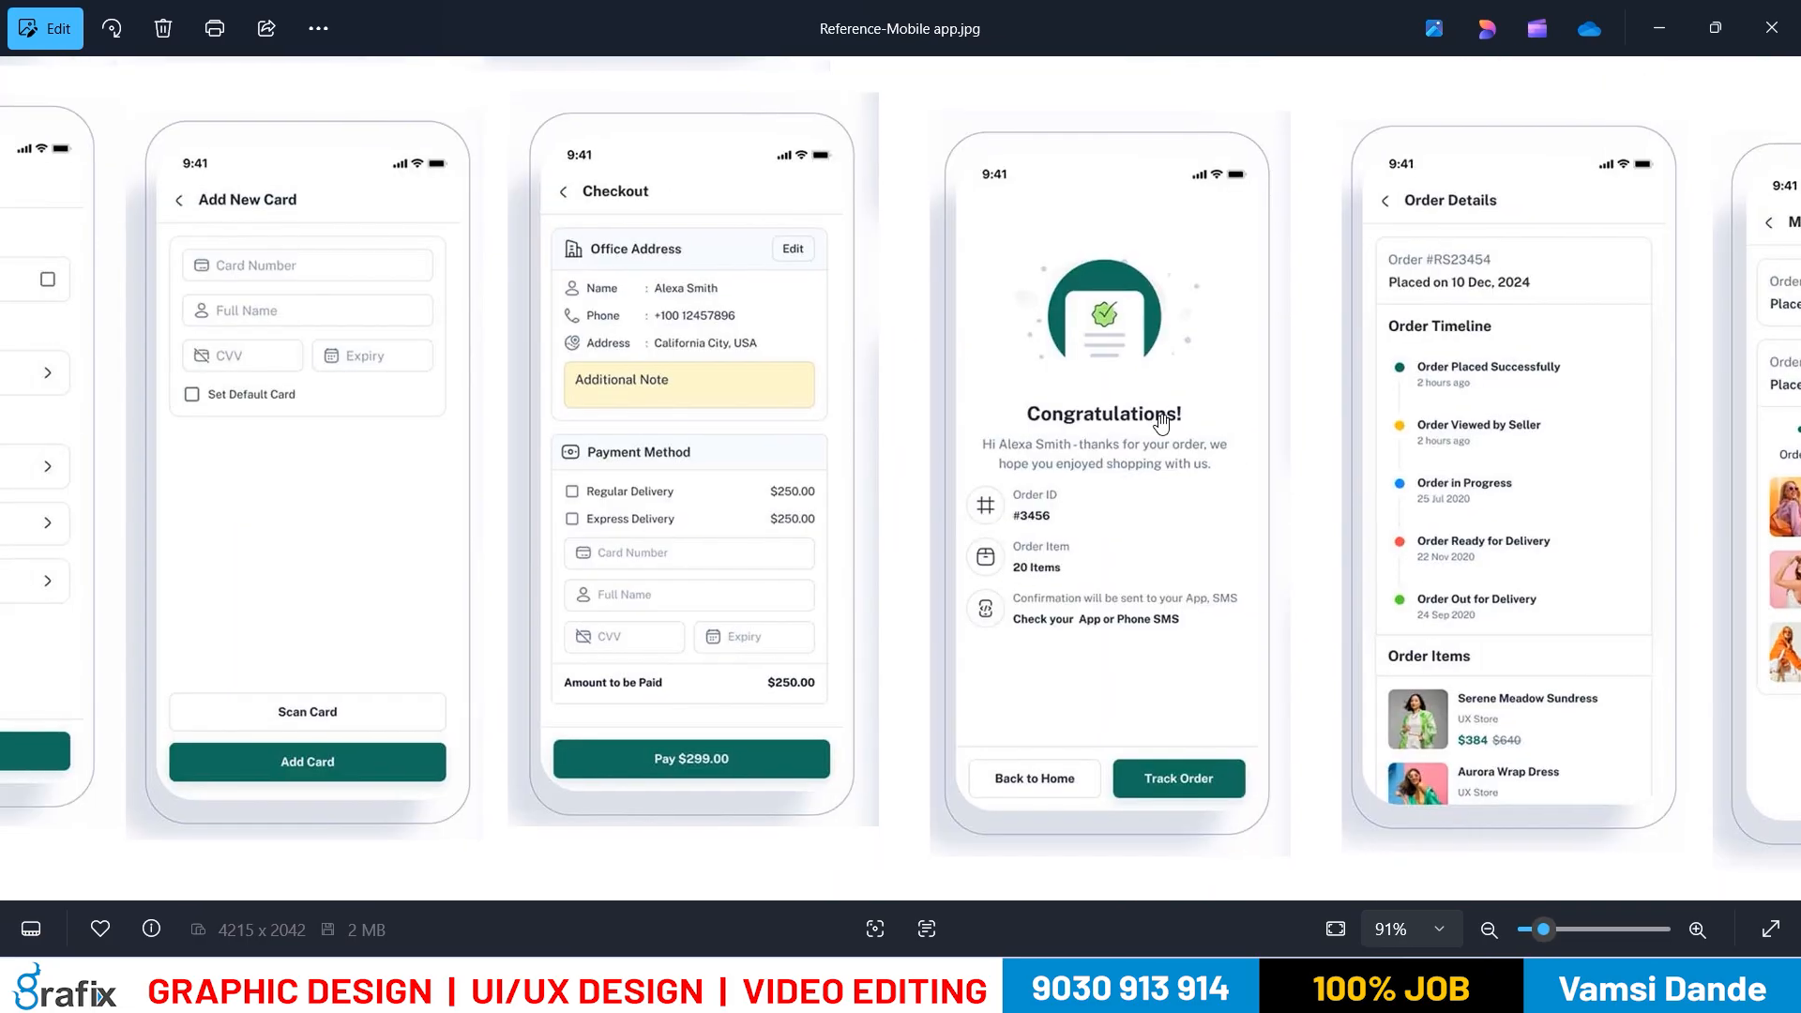
left_click_drag(445, 431, 1027, 441)
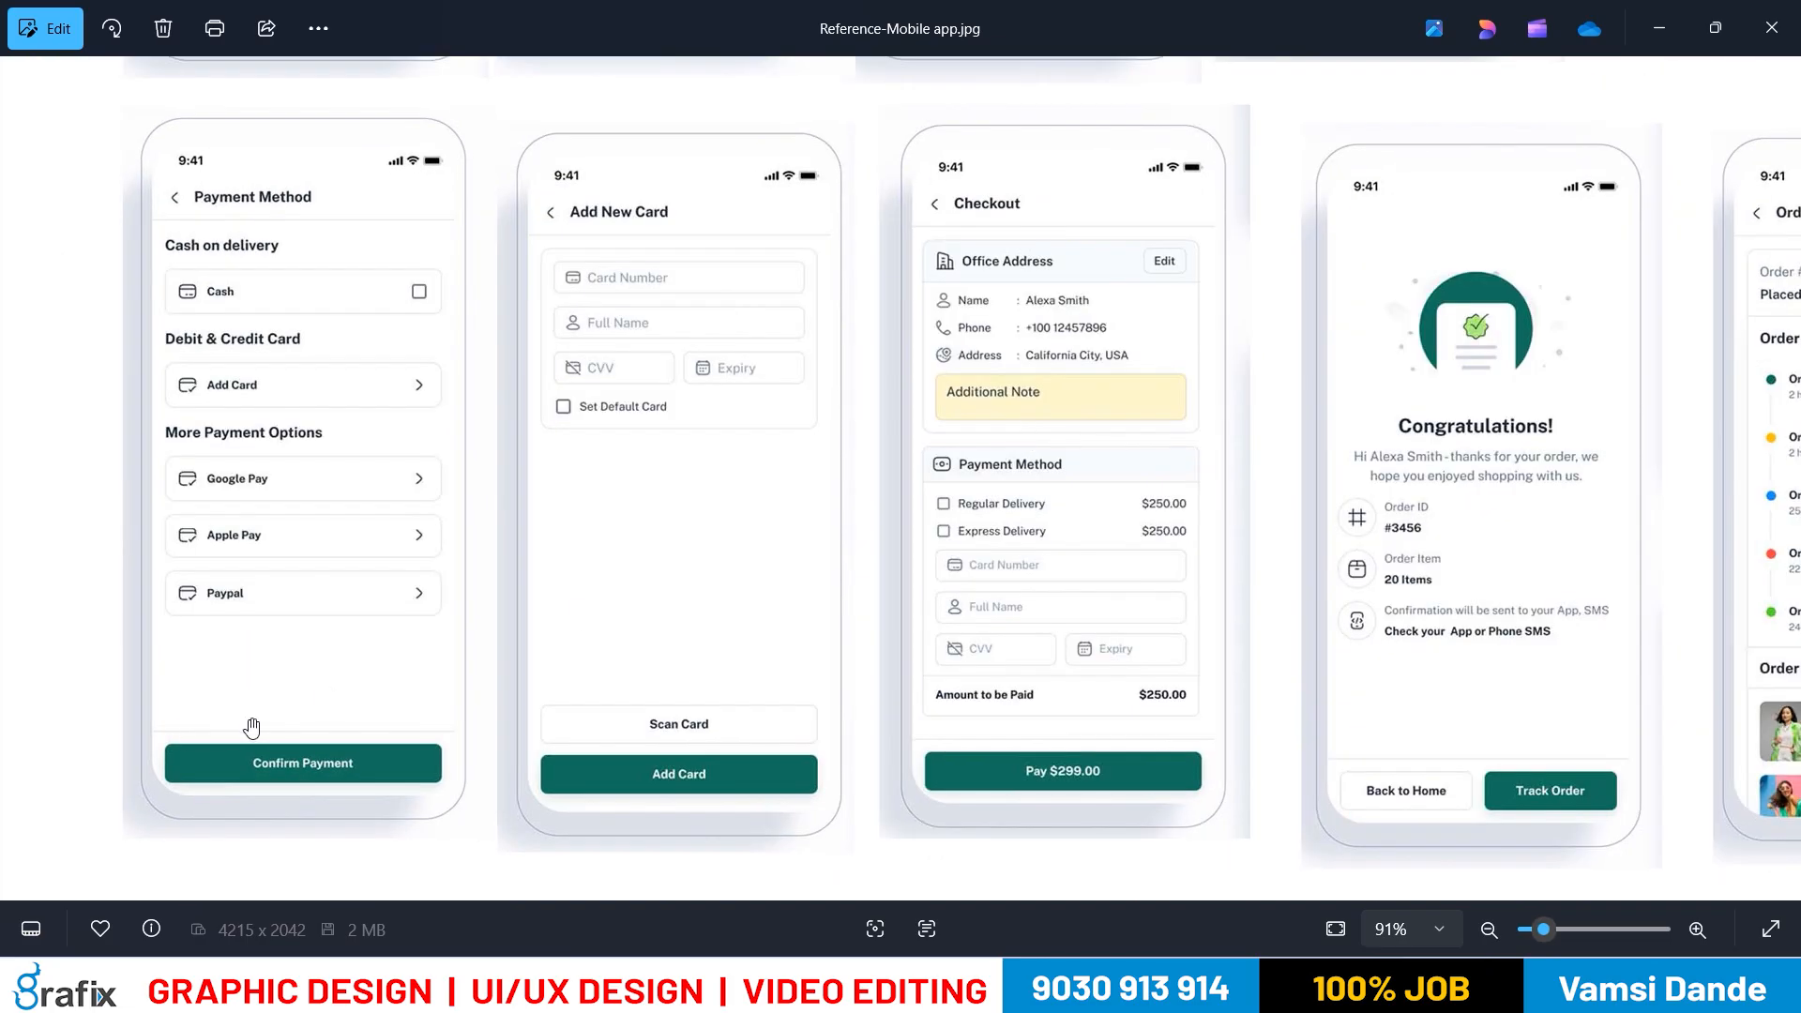
key("alt+Tab")
key("alt+Tab")
left_click_drag(1735, 474, 990, 851)
left_click_drag(1552, 626, 741, 953)
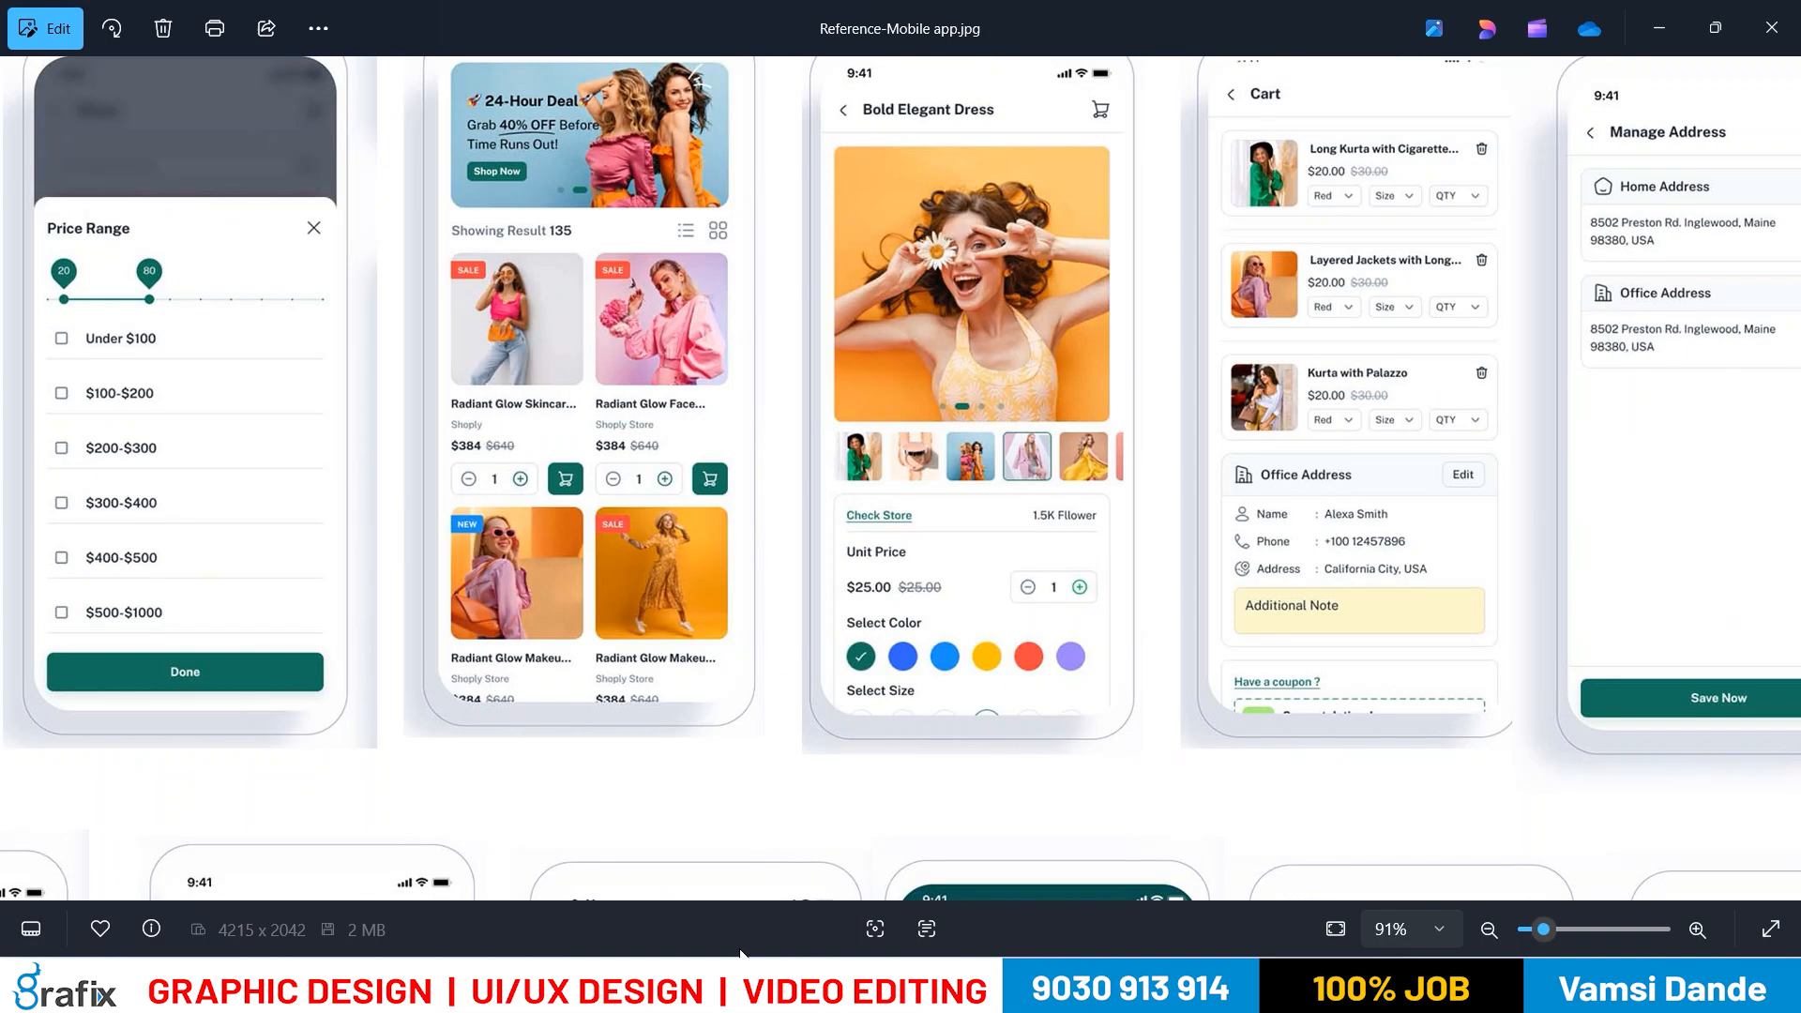
left_click_drag(841, 626, 612, 645)
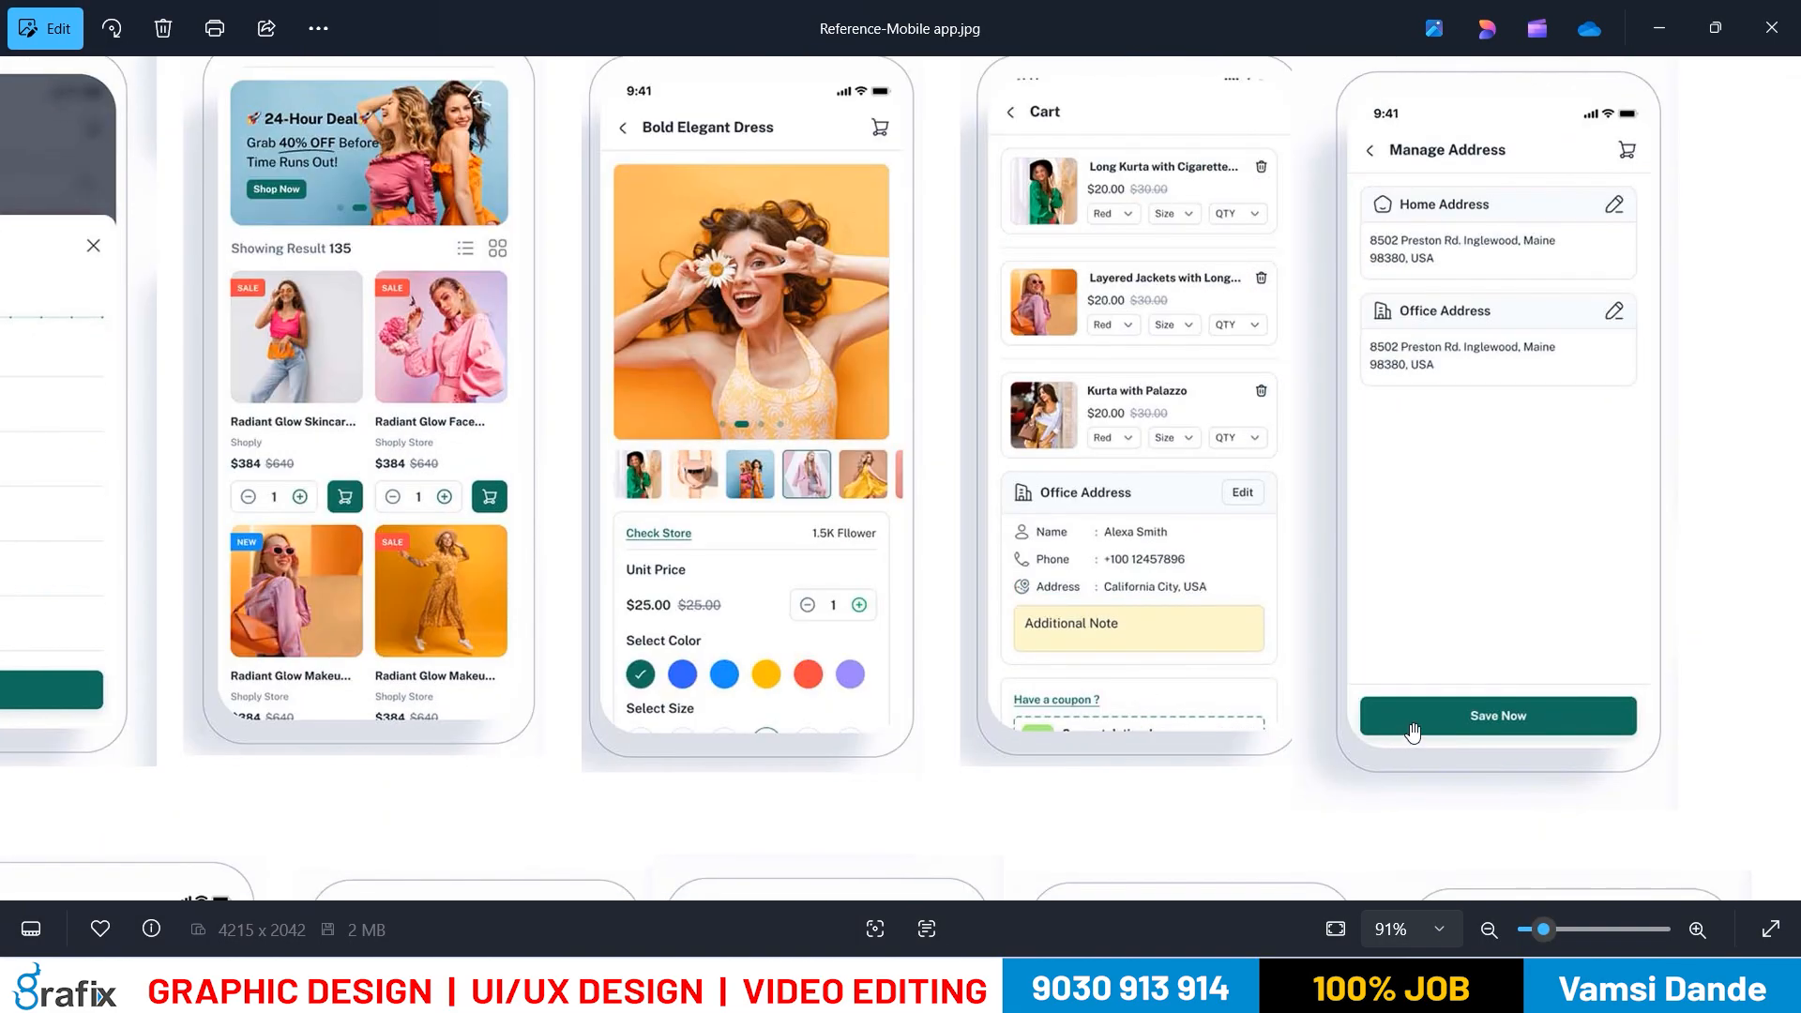
left_click_drag(431, 696, 1496, 398)
left_click_drag(746, 671, 1475, 485)
left_click_drag(875, 493, 1110, 409)
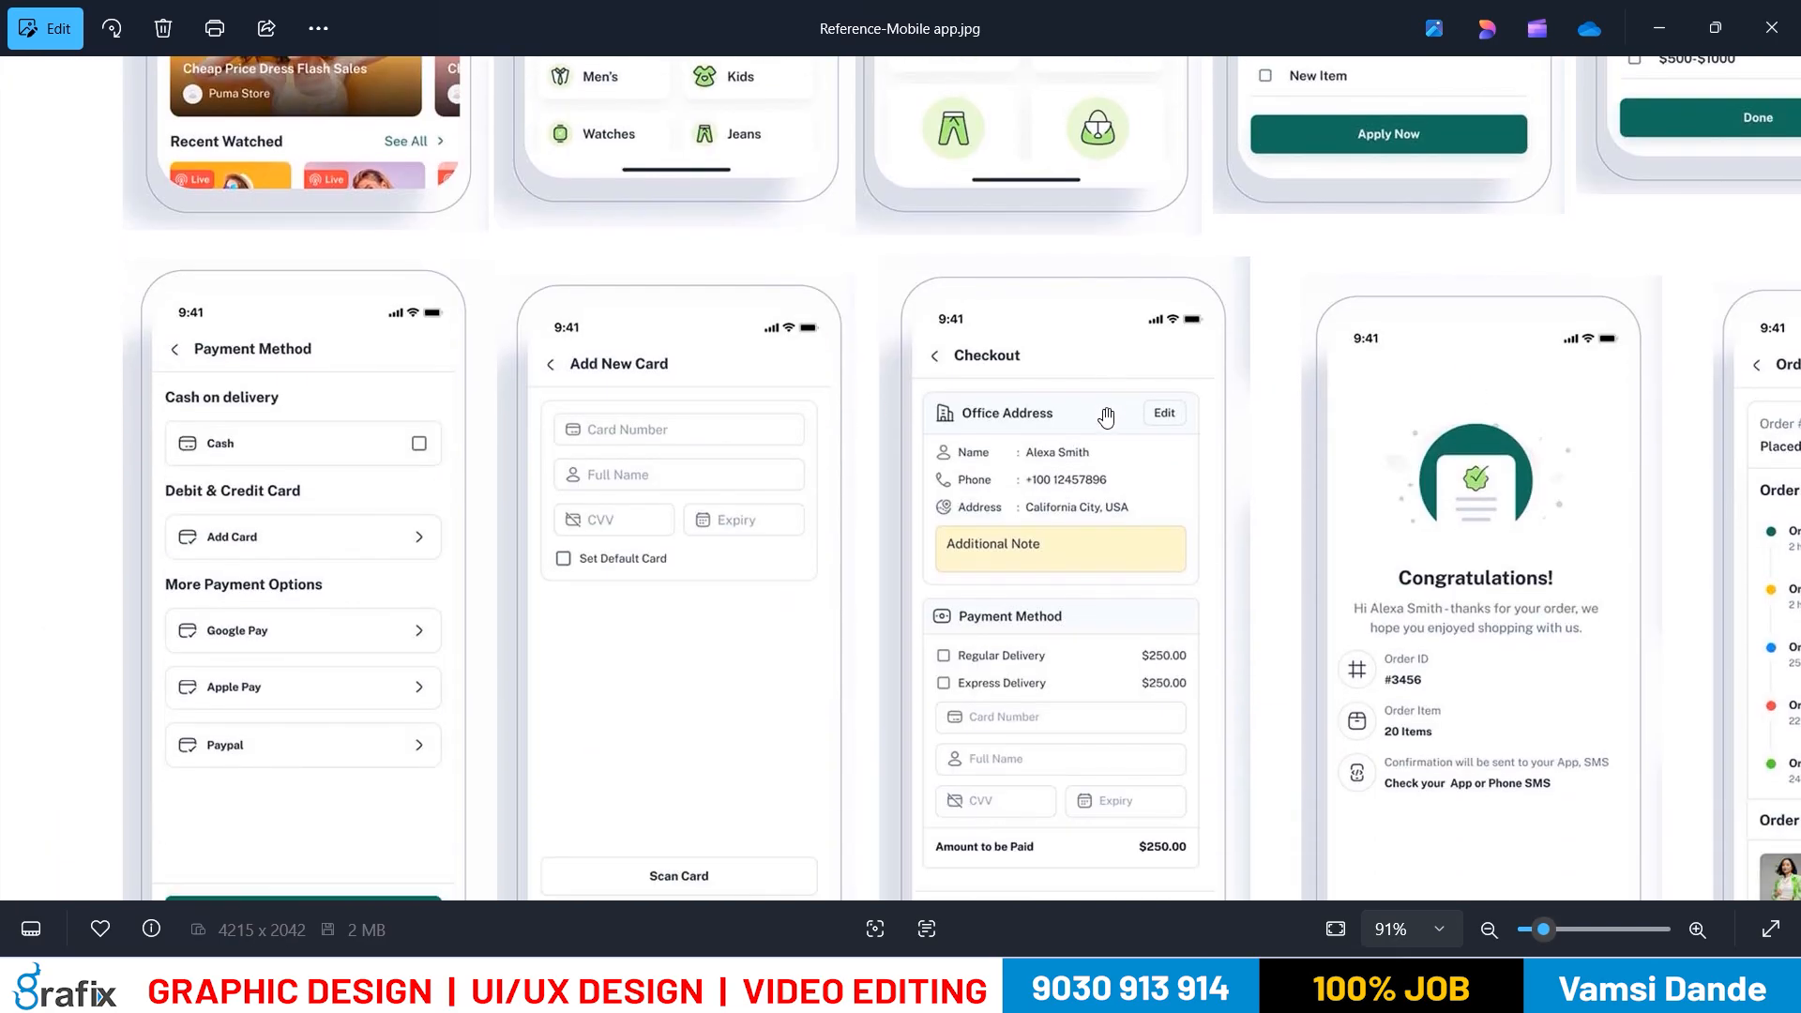
scroll(793, 663, "down", 1)
left_click_drag(793, 663, 851, 409)
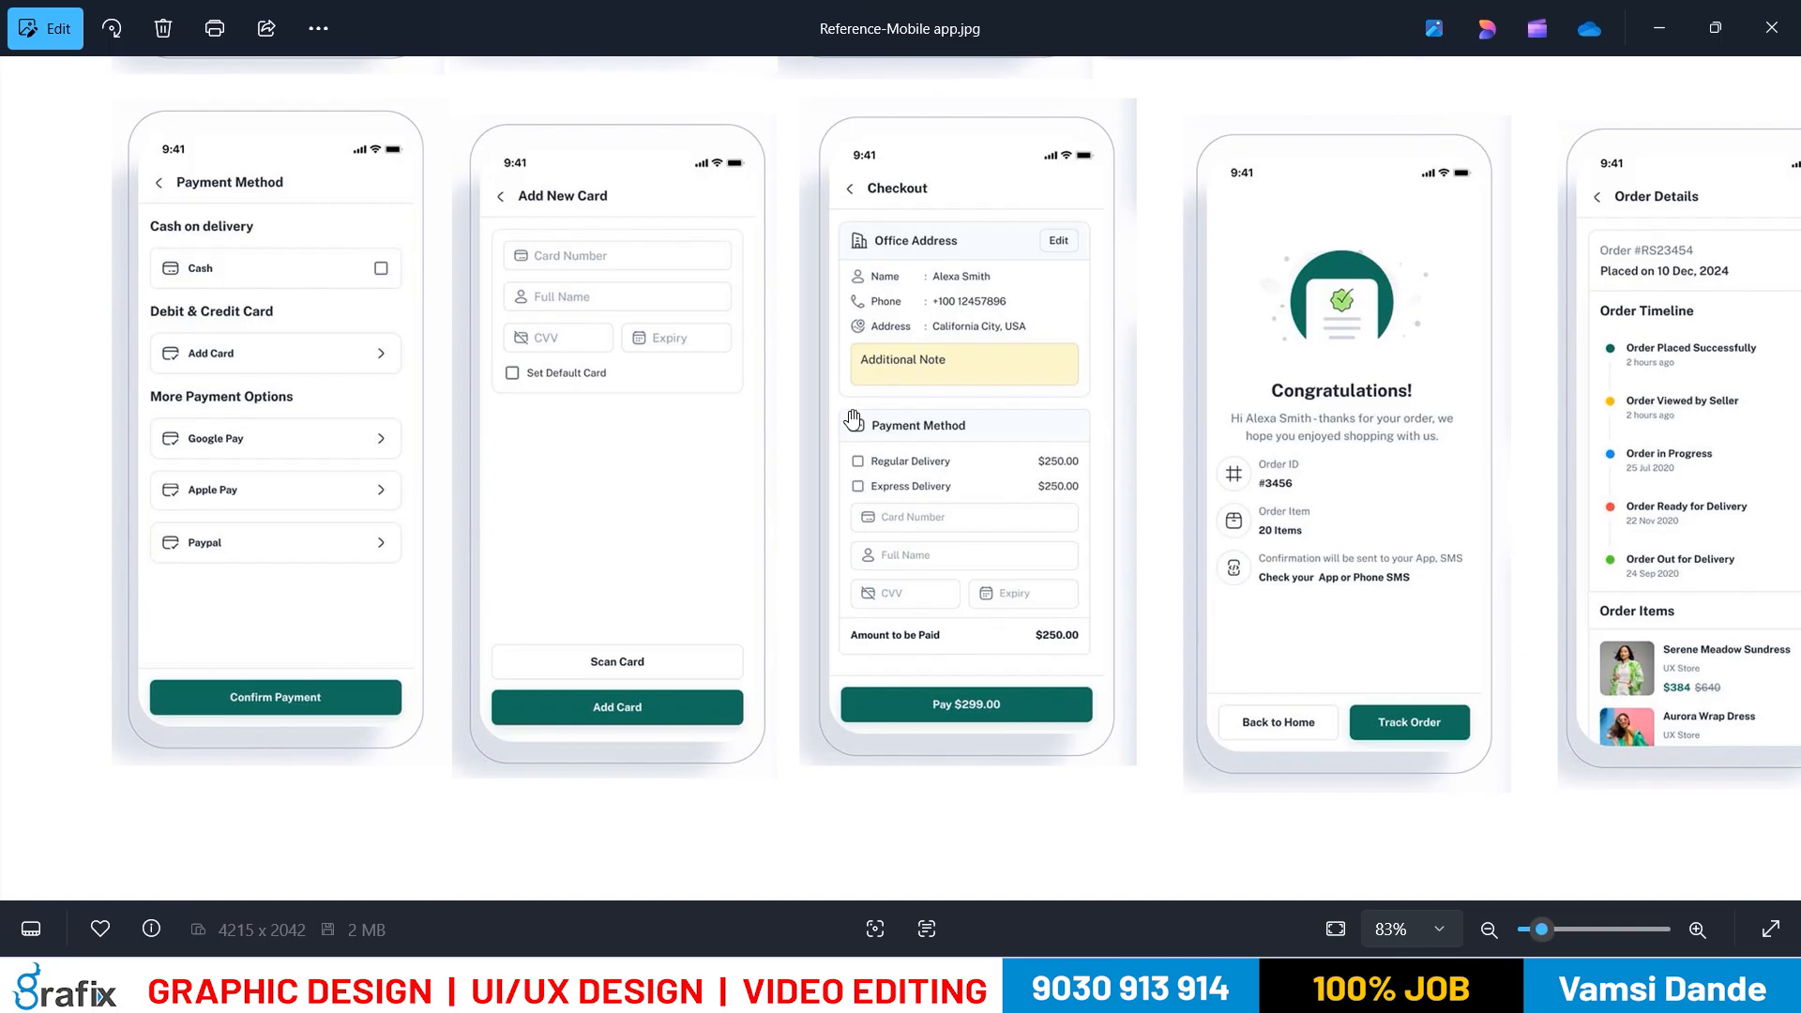
key("alt+Tab")
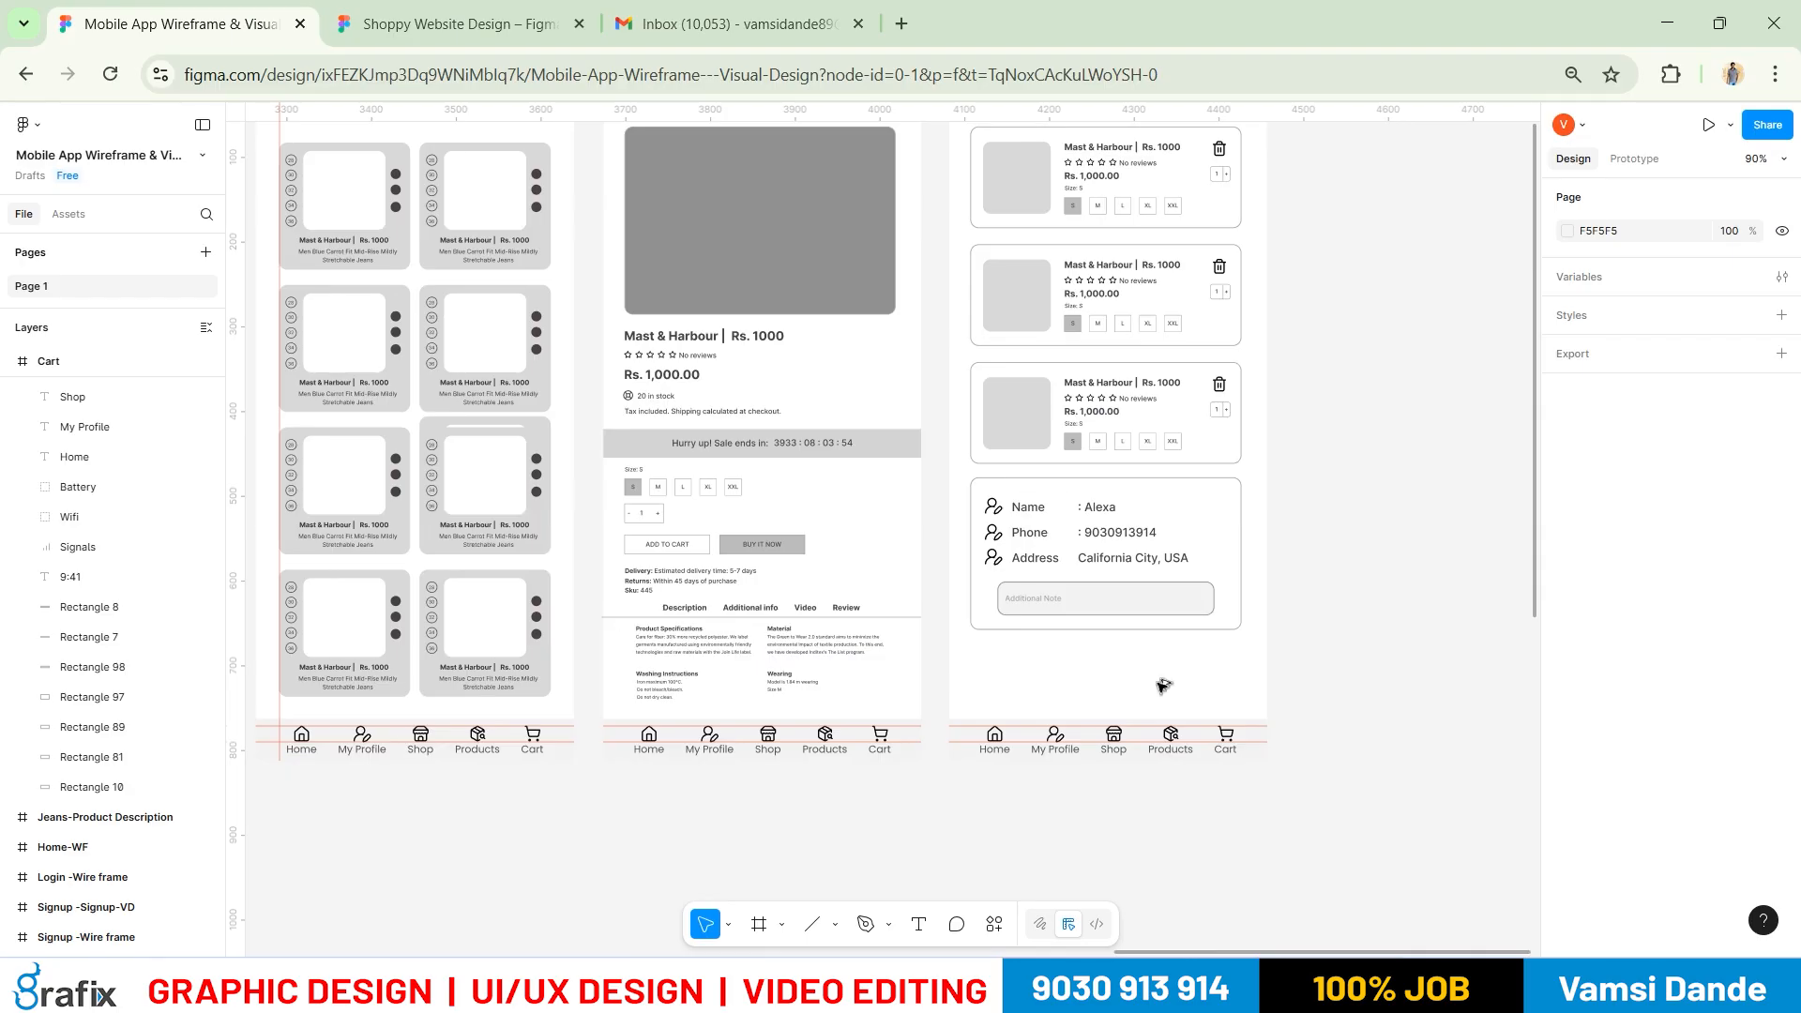
scroll(1163, 685, "up", 3)
Duplicate the Additional Note box just below the original
left_click(1116, 541)
left_click_drag(1137, 565, 1126, 658)
scroll(1074, 736, "down", 4)
left_click_drag(560, 671, 1154, 552)
Copy the Apply Now button from the price Filters screen into the Cart frame
key("Escape")
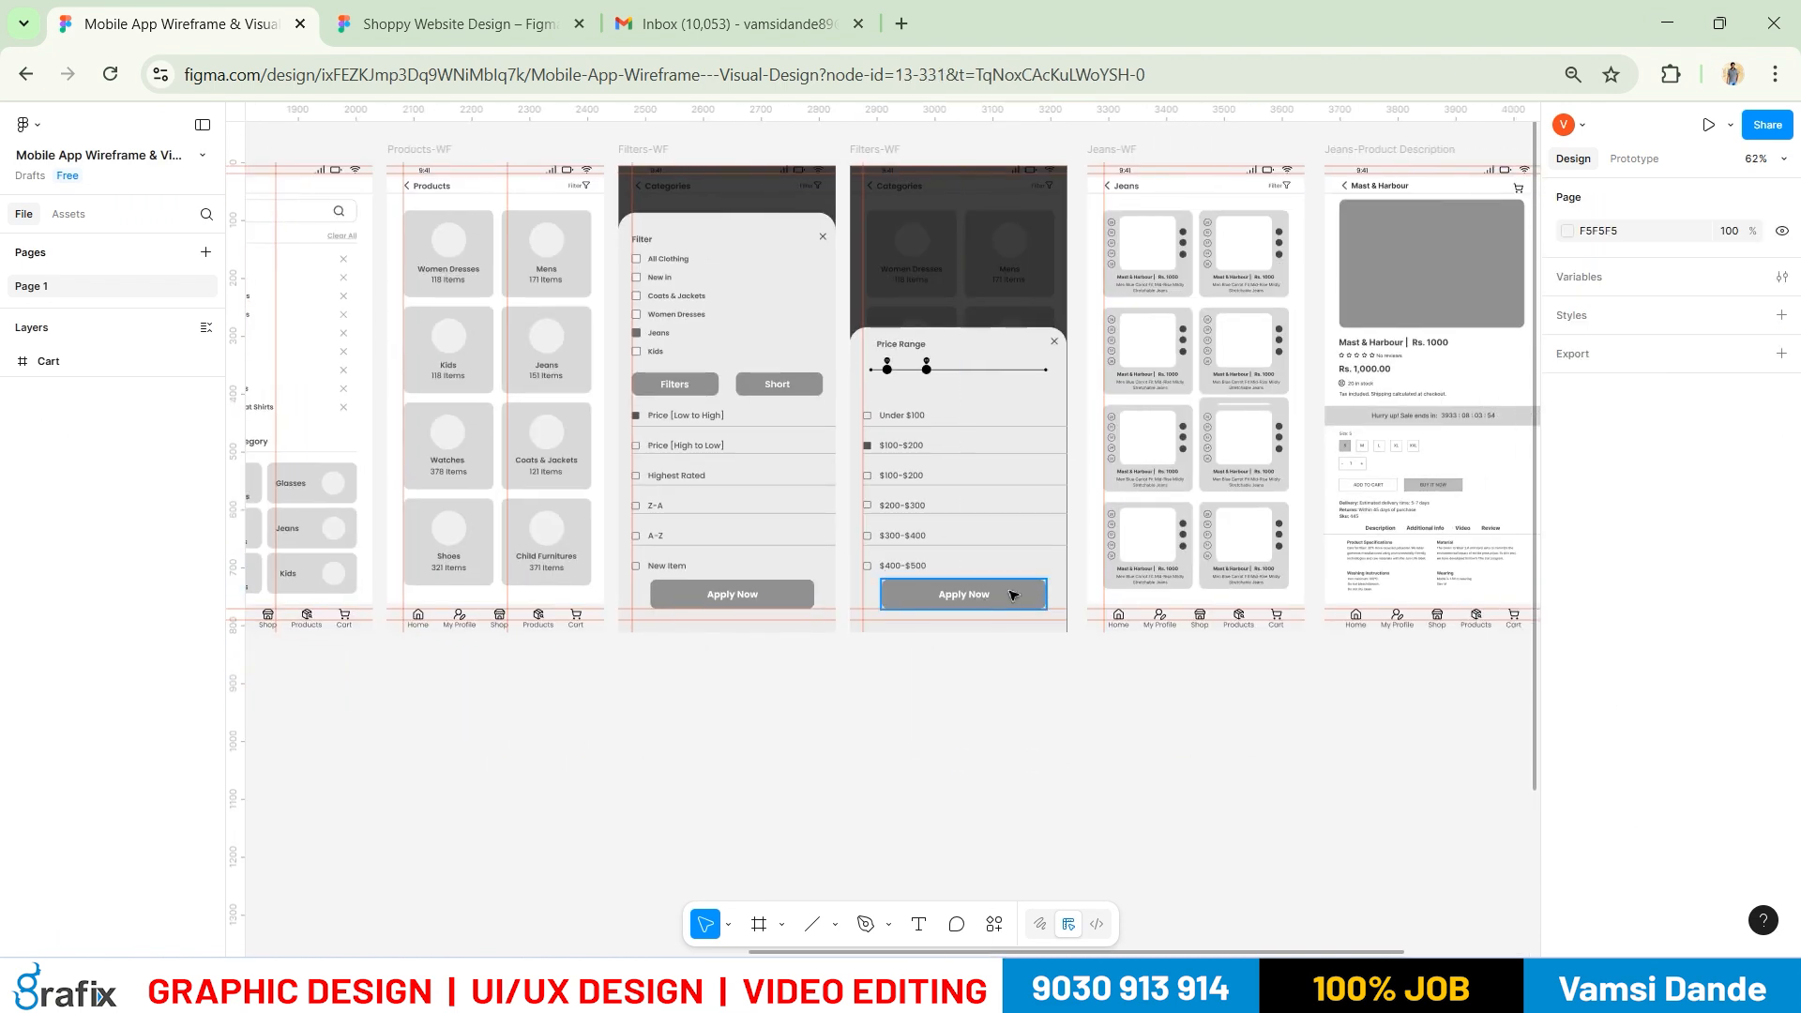
left_click(1013, 577)
left_click(1013, 675)
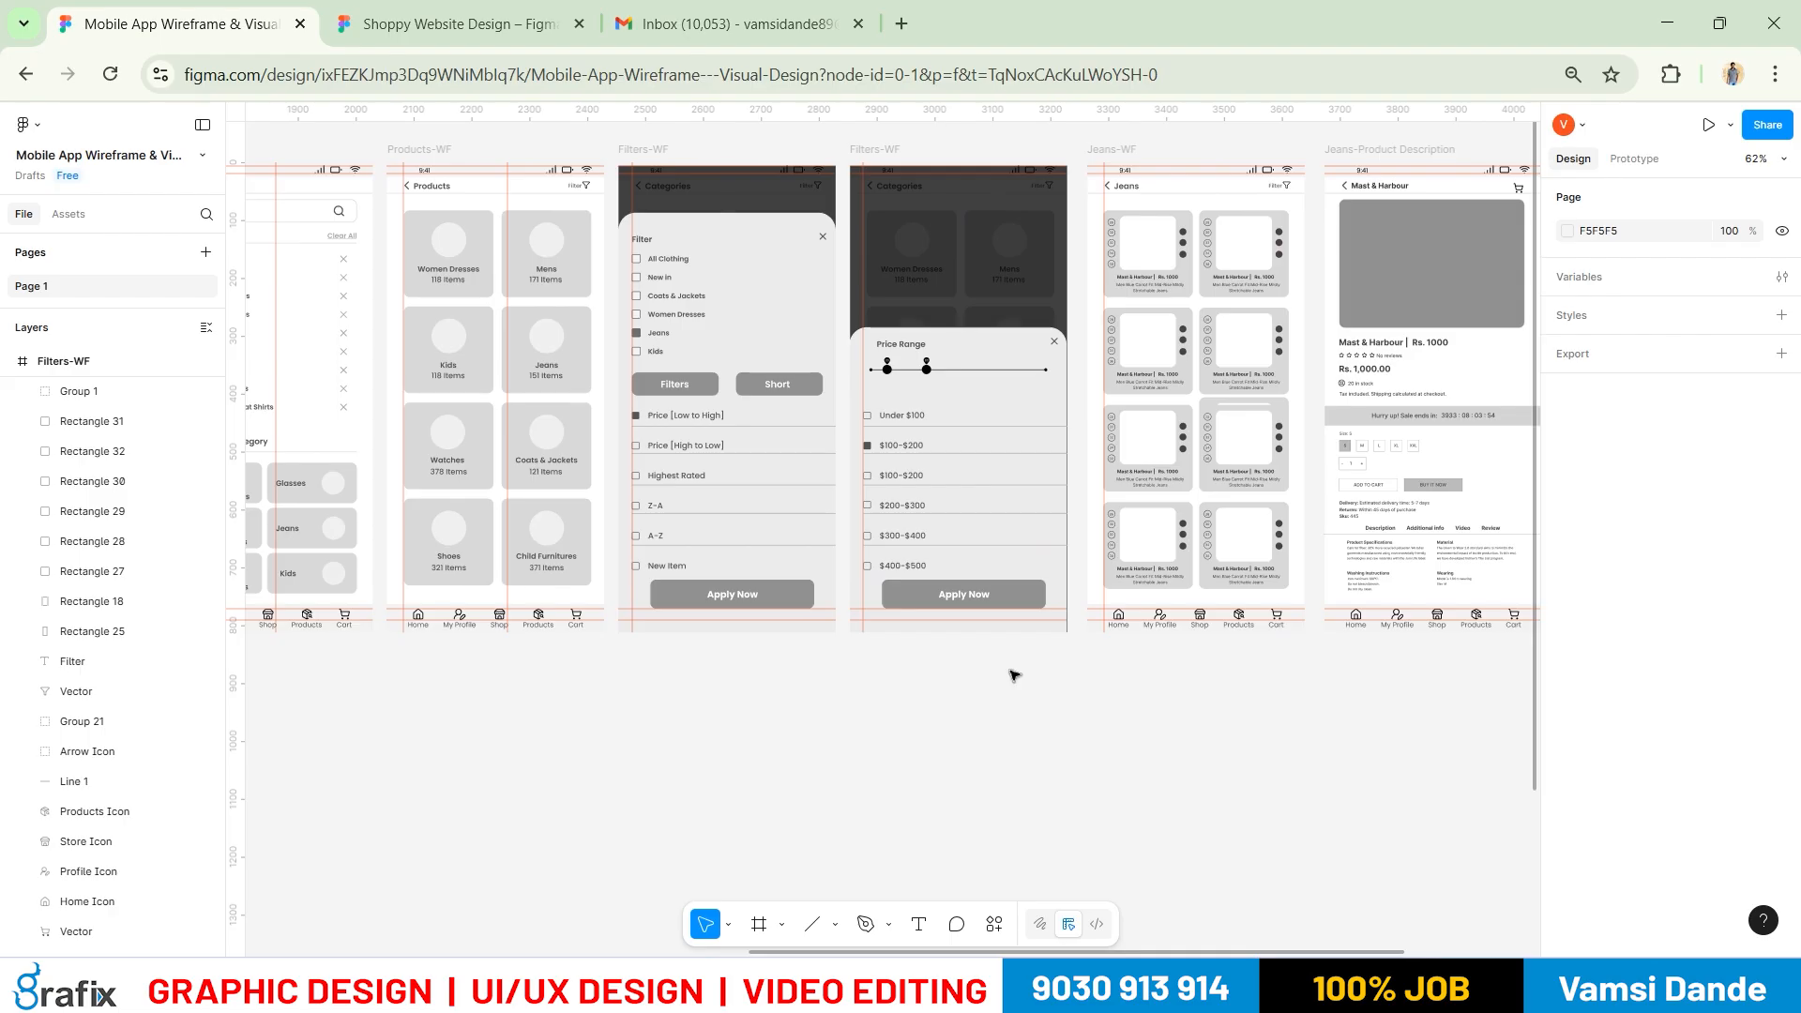
left_click(1023, 591)
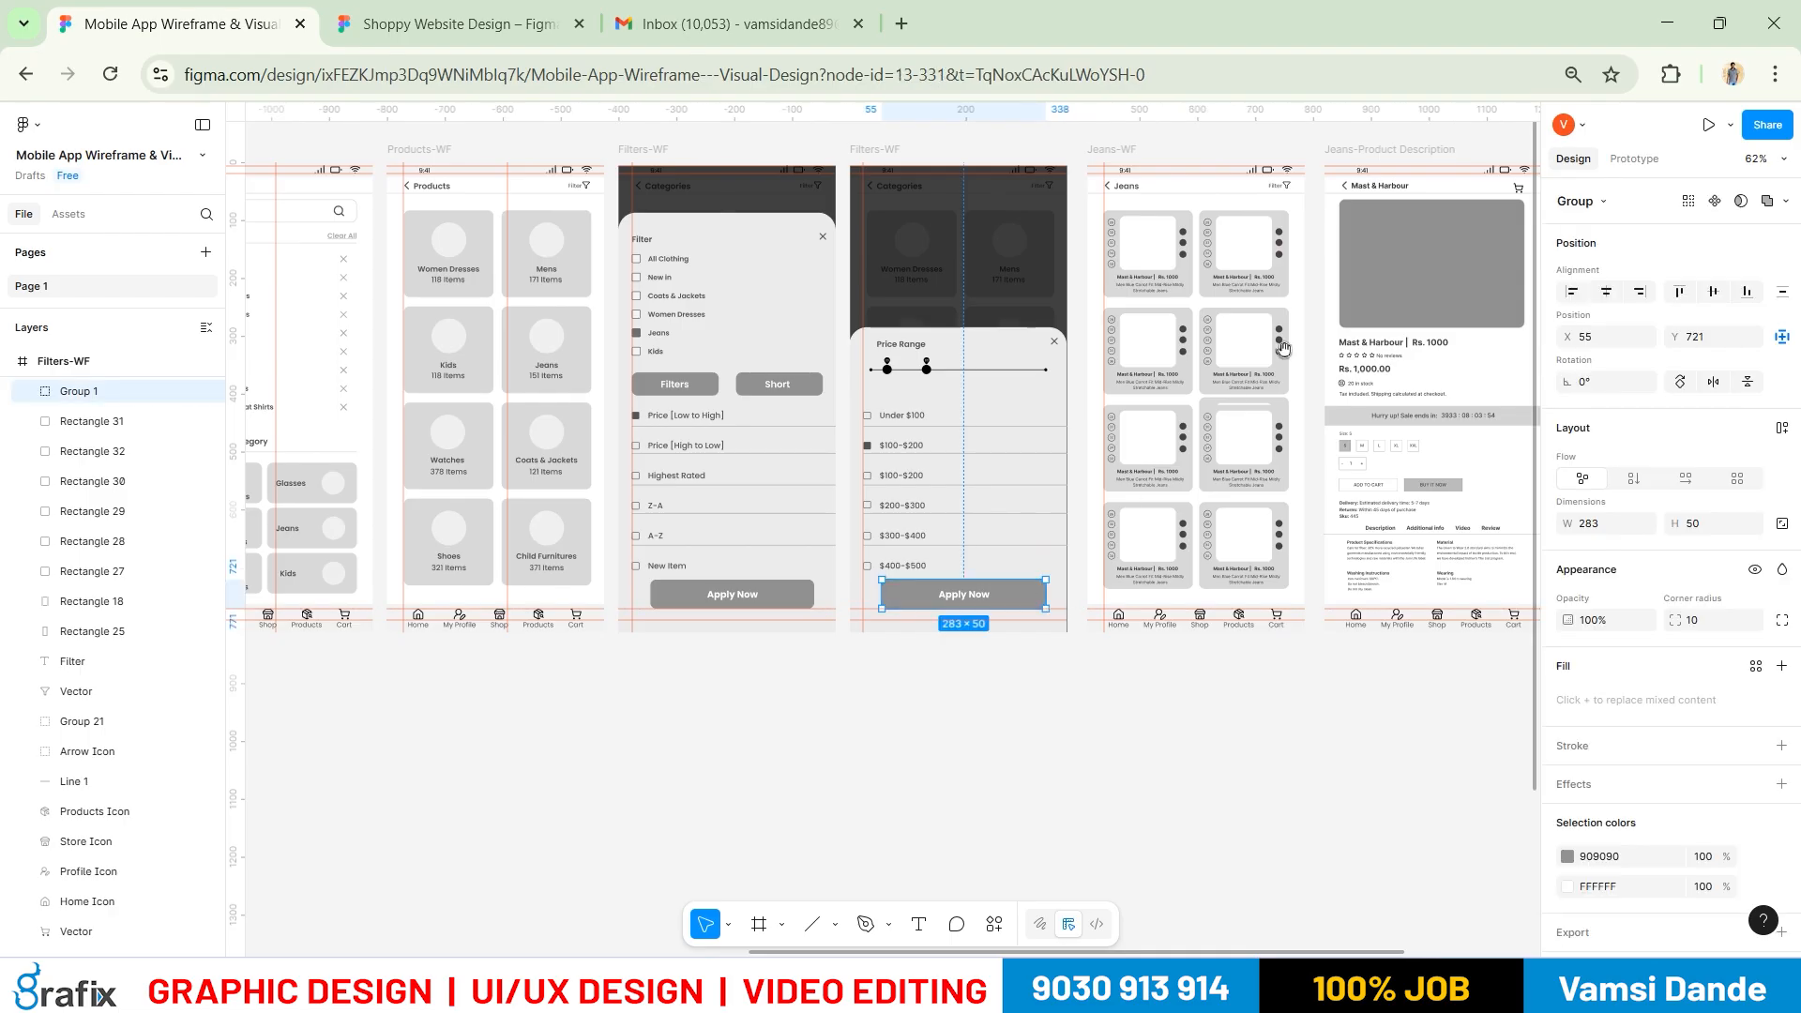
scroll(1282, 349, "right", 5)
scroll(1282, 348, "up", 3)
left_click(1163, 375)
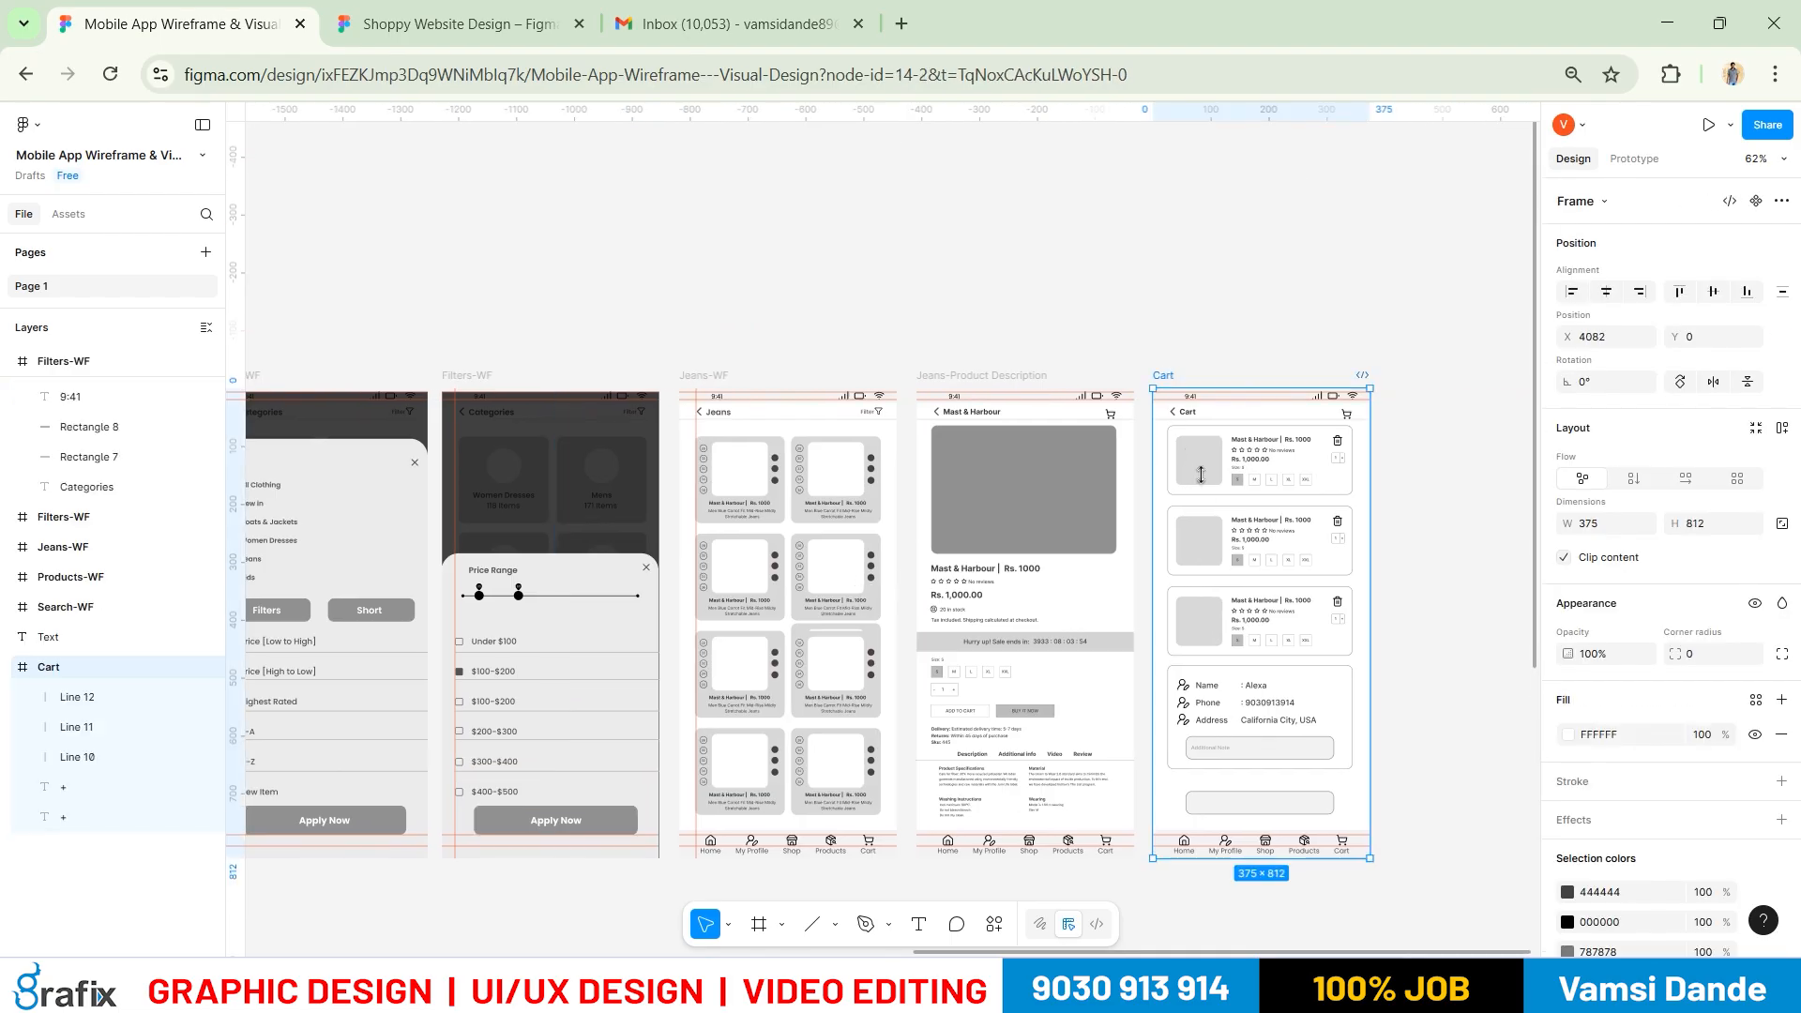
key("ctrl+v")
left_click(1407, 784)
Delete the leftover rectangle behind the pasted Apply Now button
scroll(1345, 835, "up", 5, "ctrl")
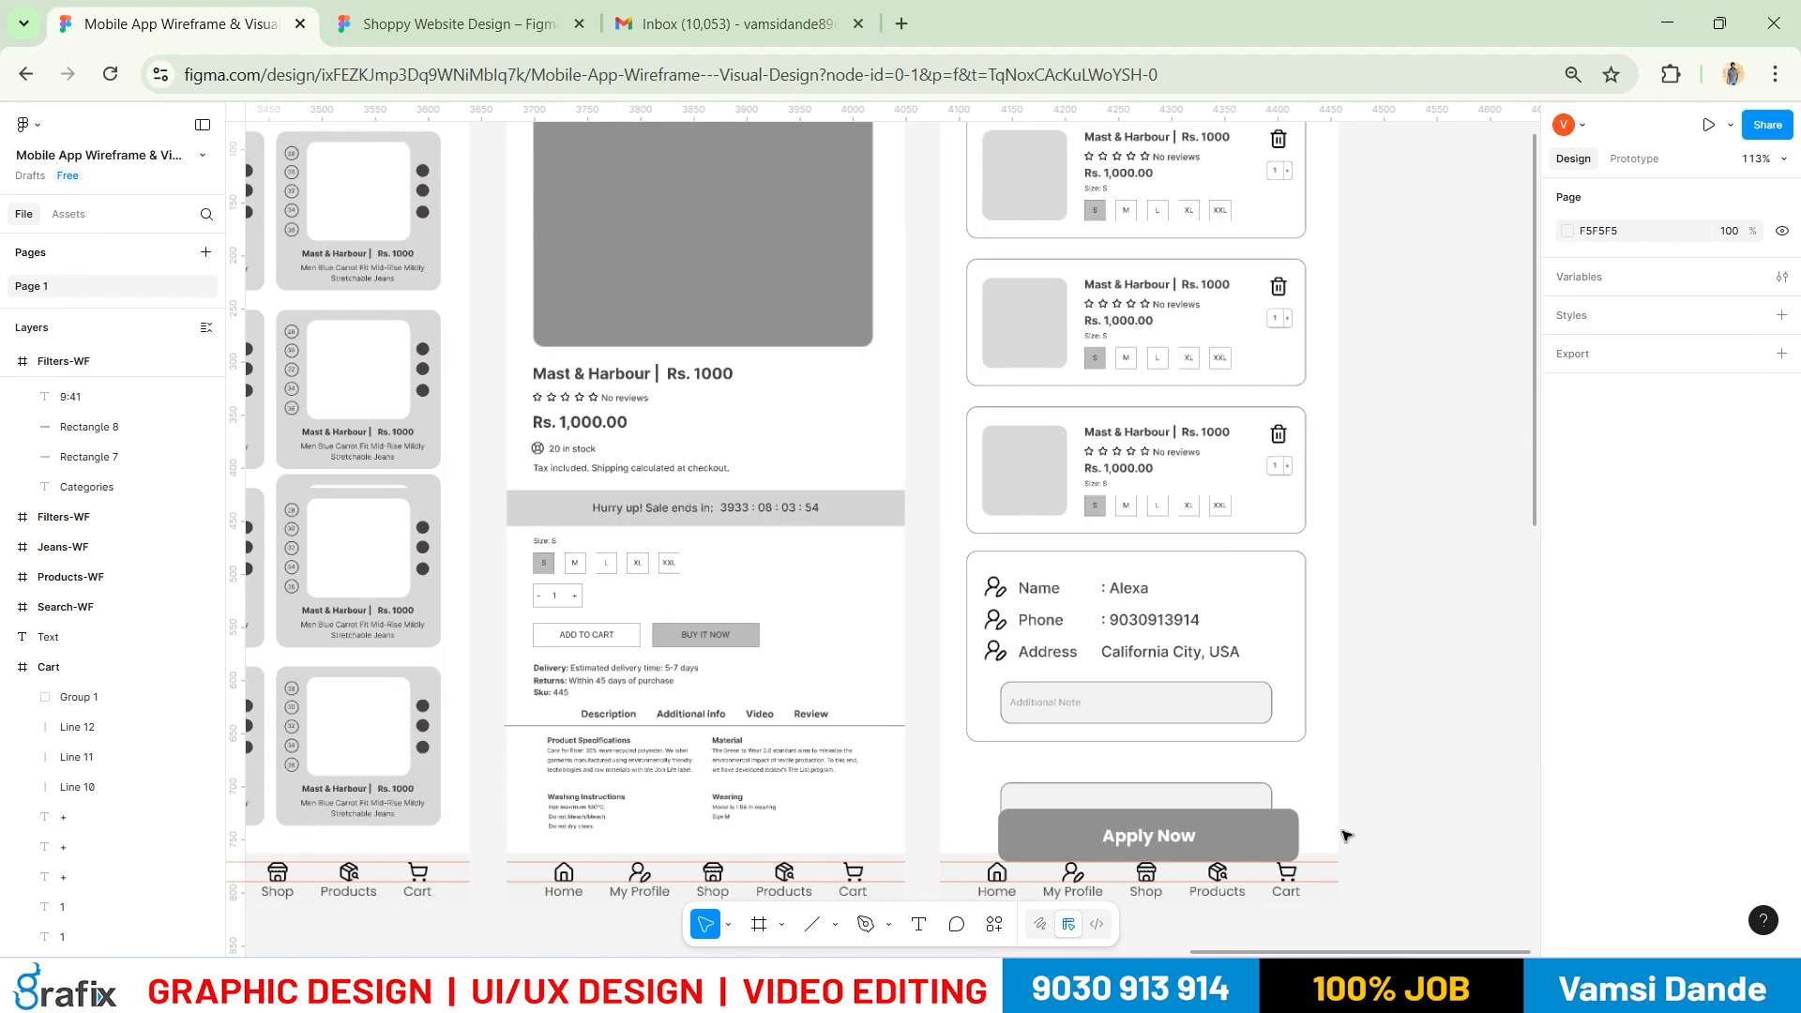
scroll(1346, 835, "up", 3, "ctrl")
left_click(1224, 793)
key("Delete")
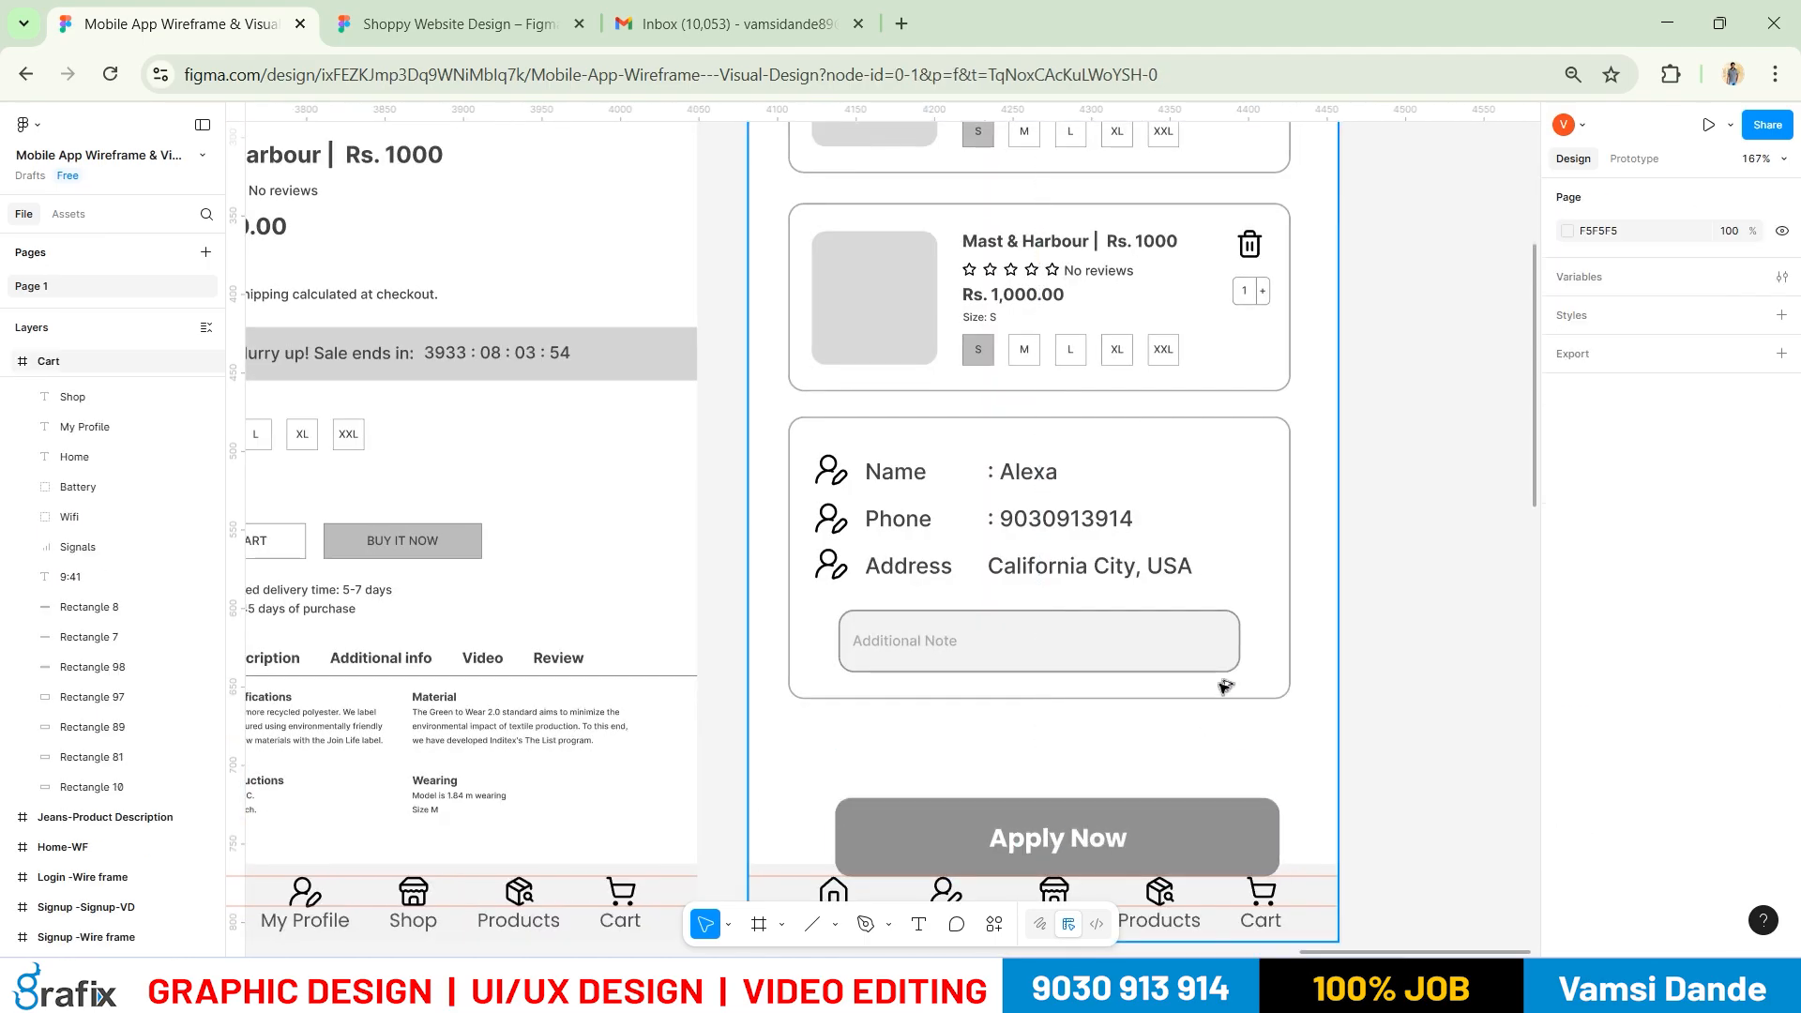
Move the Cart's Apply Now button up to sit 50 px above the nav bar
scroll(1224, 686, "down", 8, "ctrl")
left_click_drag(551, 757, 706, 719)
scroll(1343, 715, "up", 3, "ctrl")
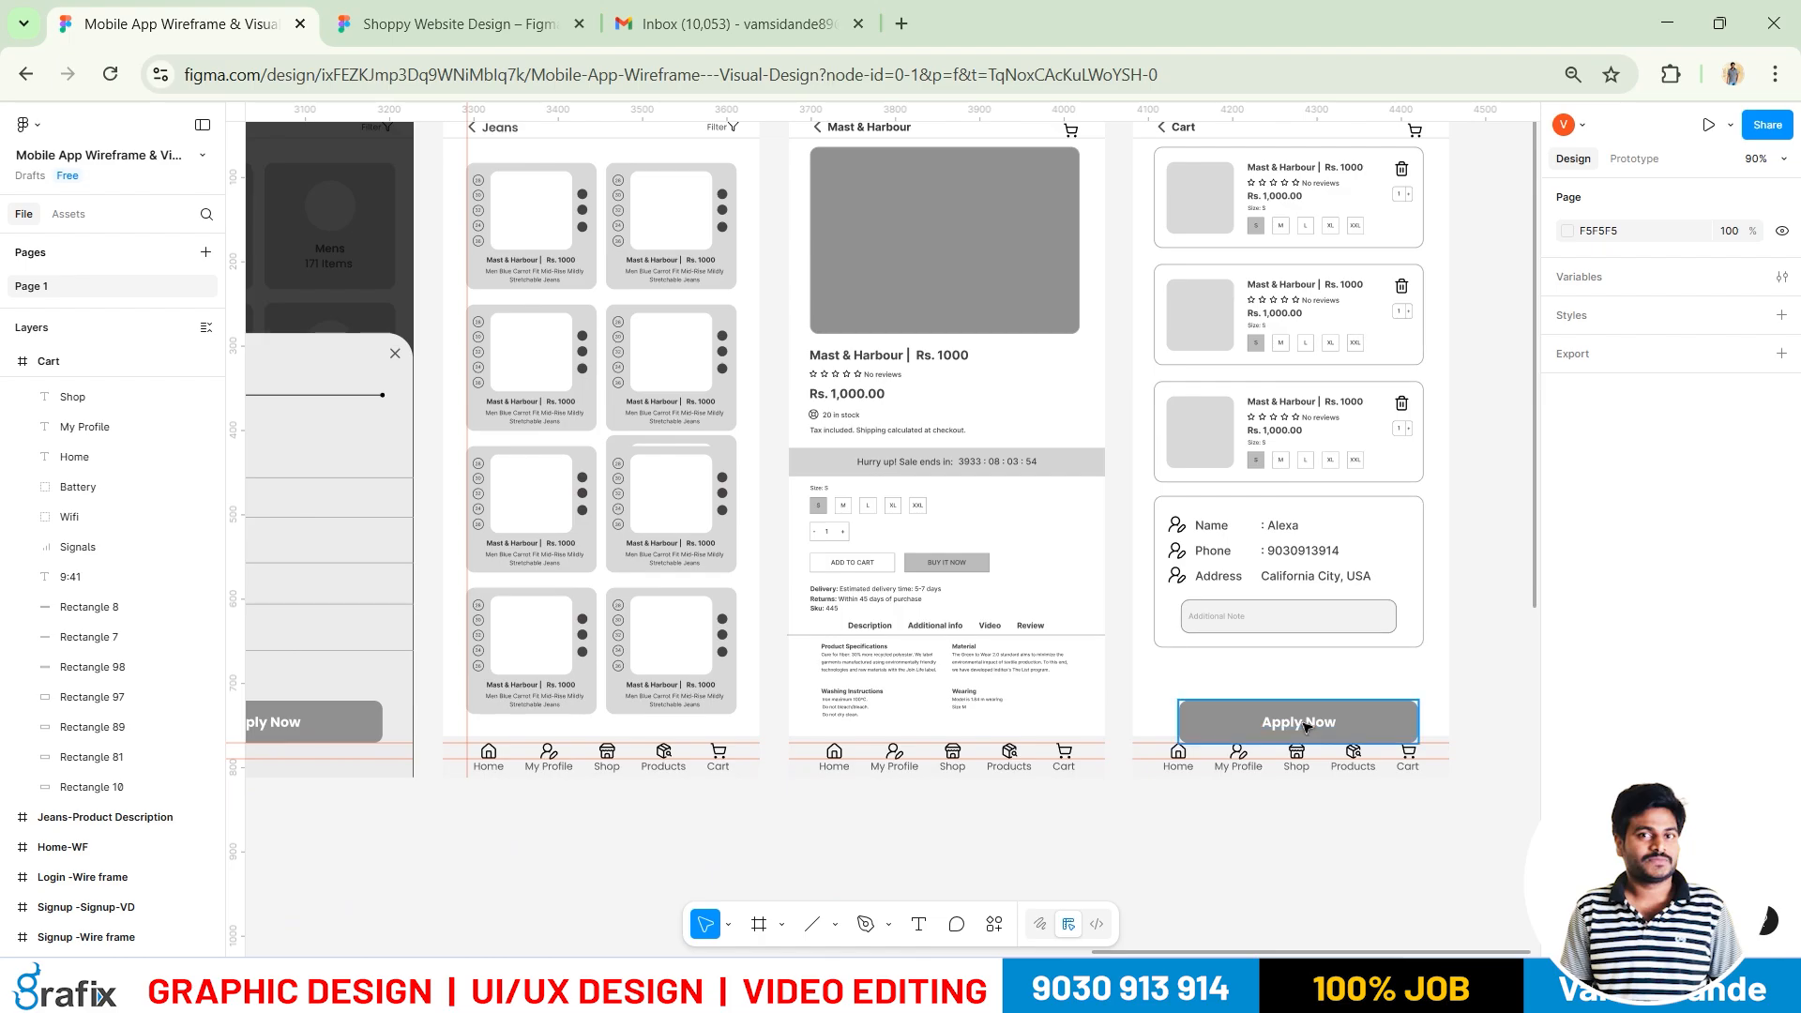
left_click(1315, 722)
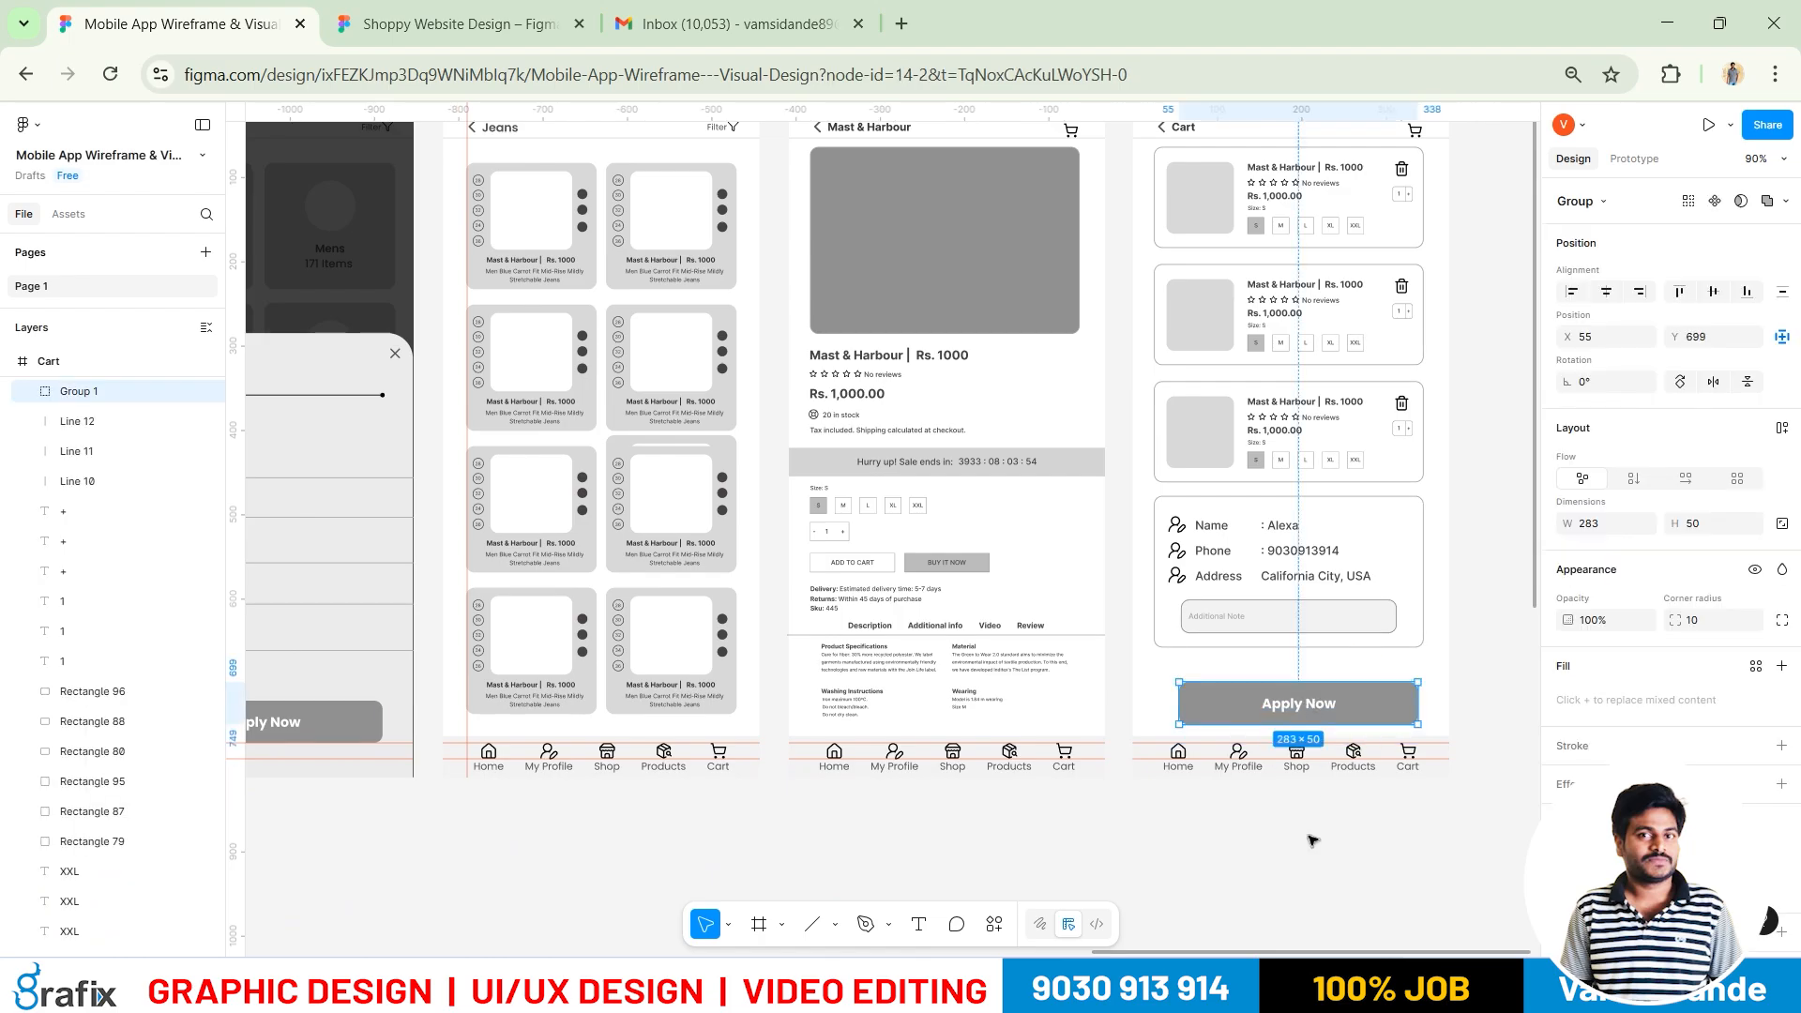
left_click(1310, 836)
scroll(1310, 713, "up", 5, "ctrl")
left_click_drag(1310, 683, 1307, 664)
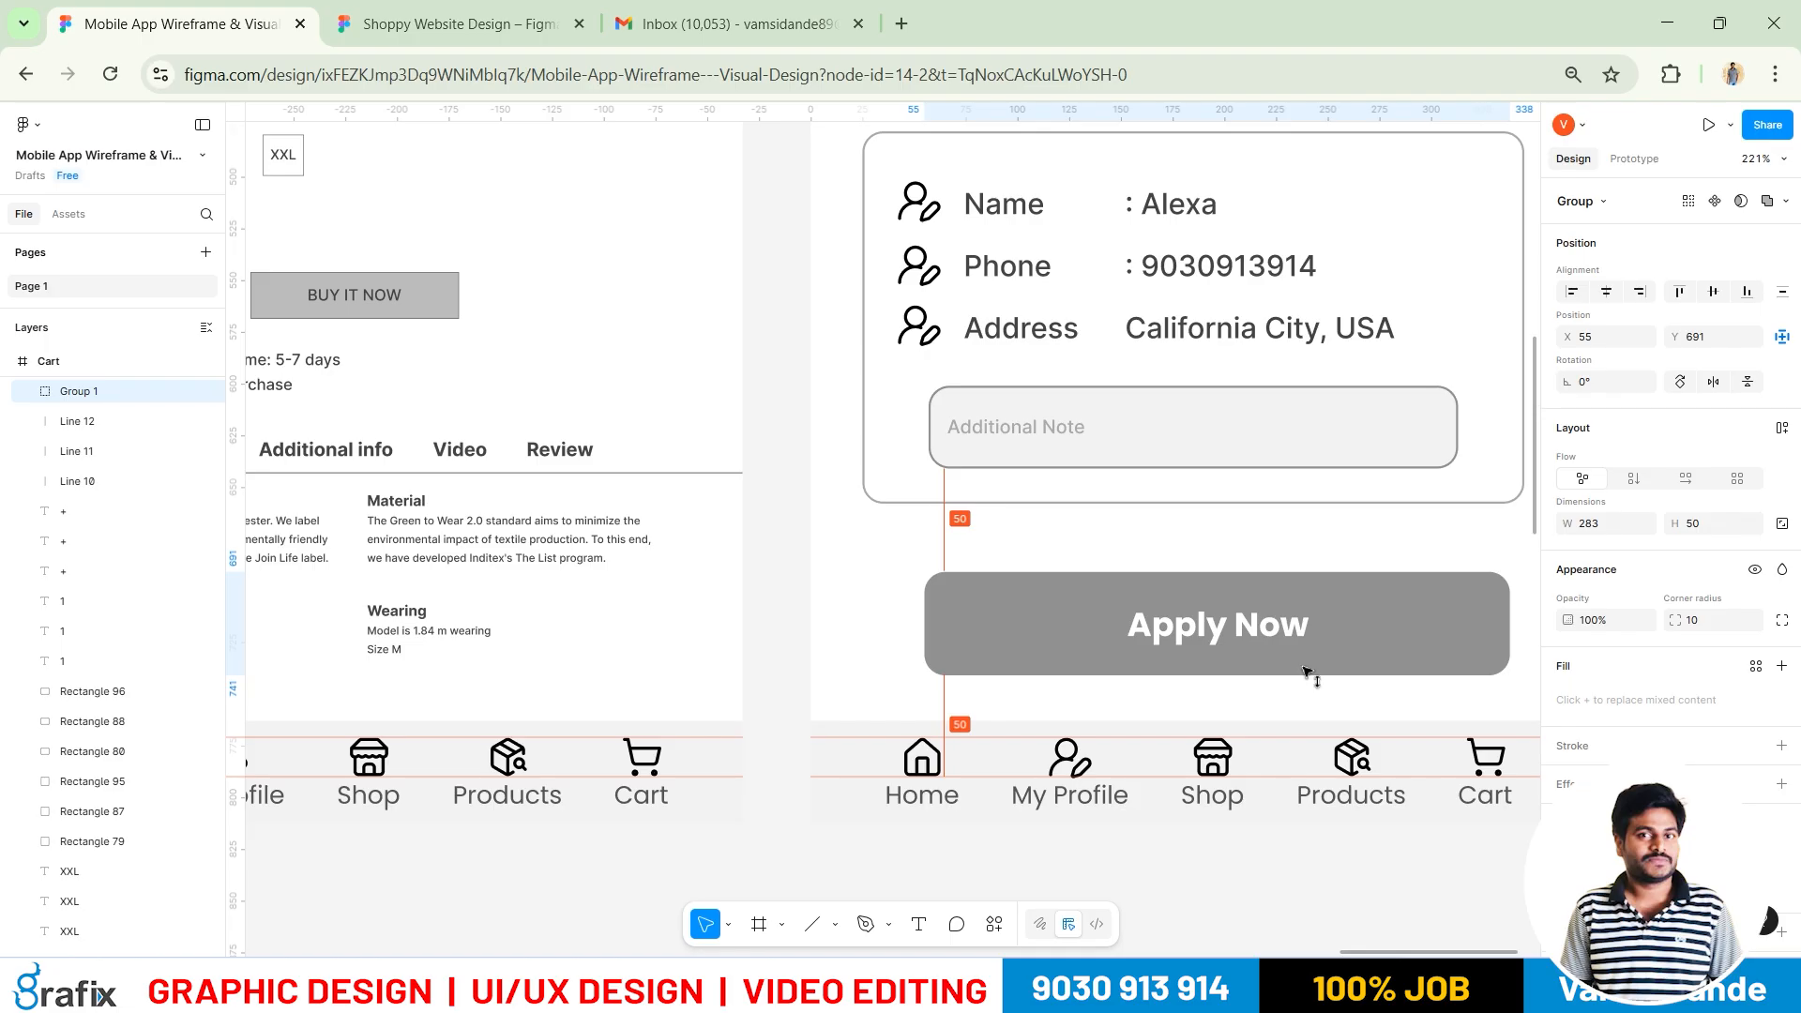
scroll(1309, 671, "down", 3, "ctrl")
Change the button label from Apply Now to 'Continue to Proceed'
key("t")
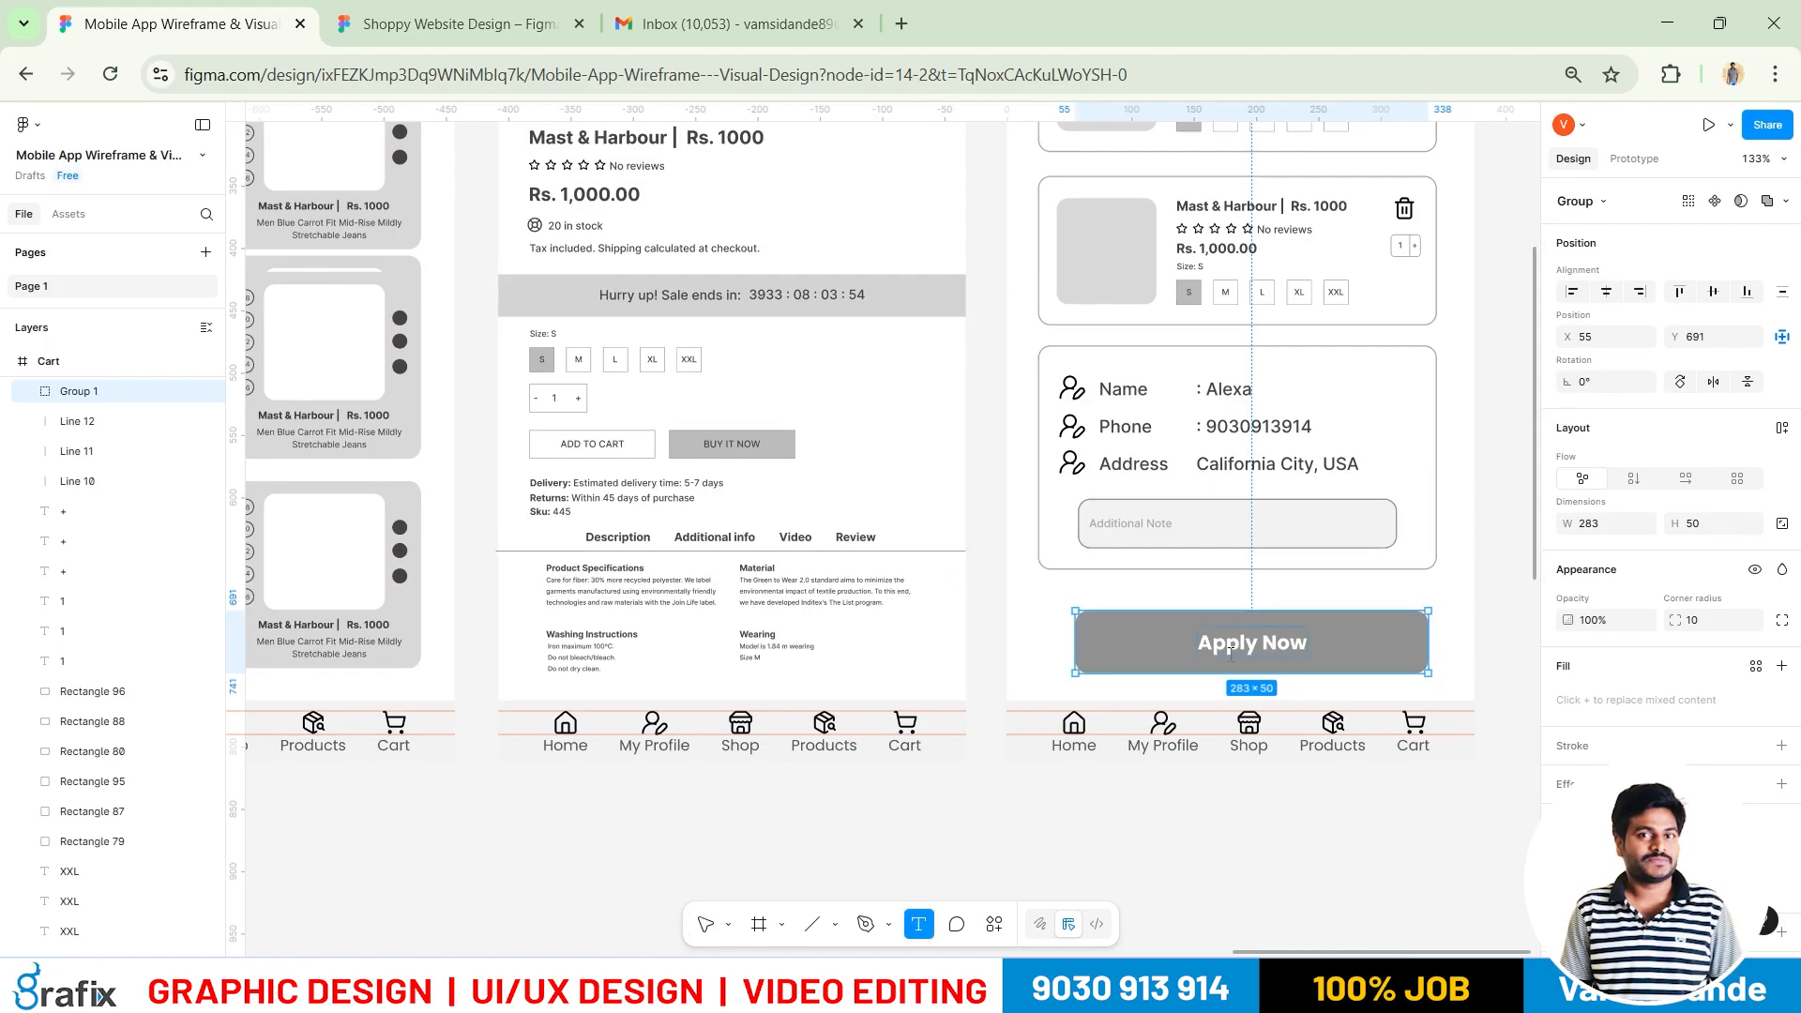
left_click(1229, 654)
key("ctrl+a")
type("Continue")
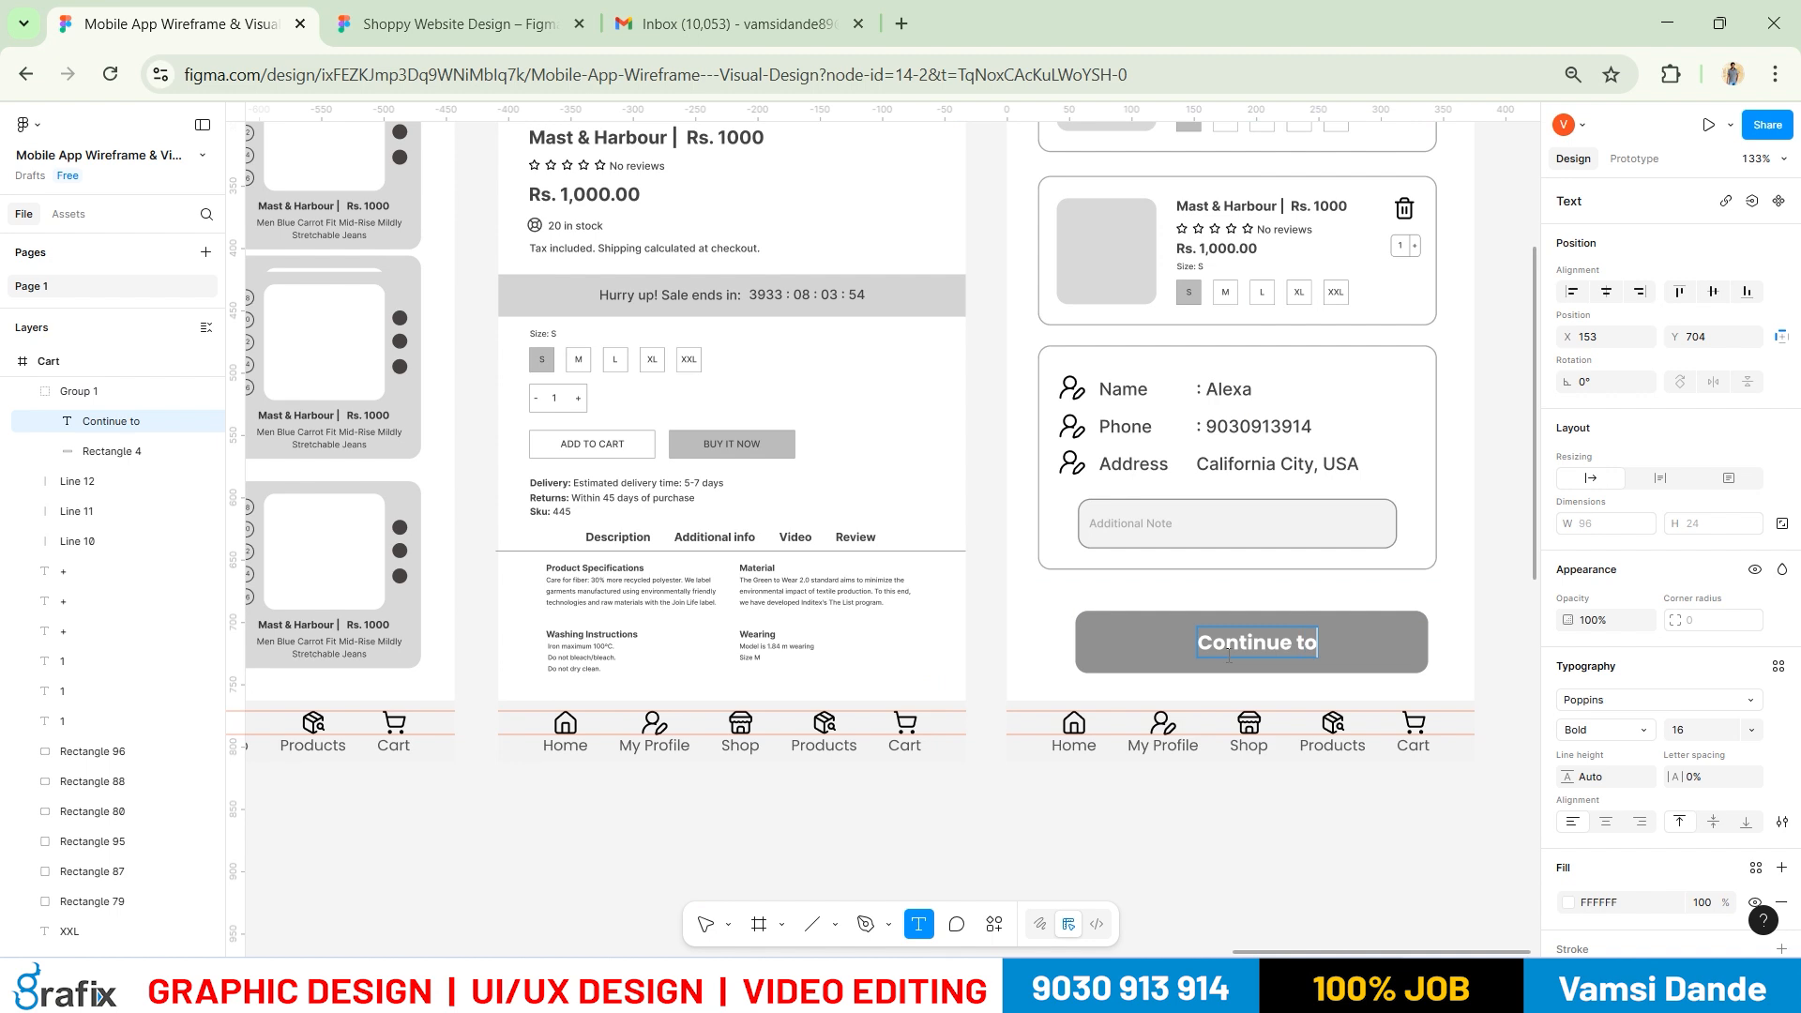
type(" to Proceed")
key("Escape")
Centre the Continue to Proceed label horizontally on its button
left_click_drag(1308, 644, 1269, 644)
left_click(1392, 652, "shift")
left_click(1603, 293)
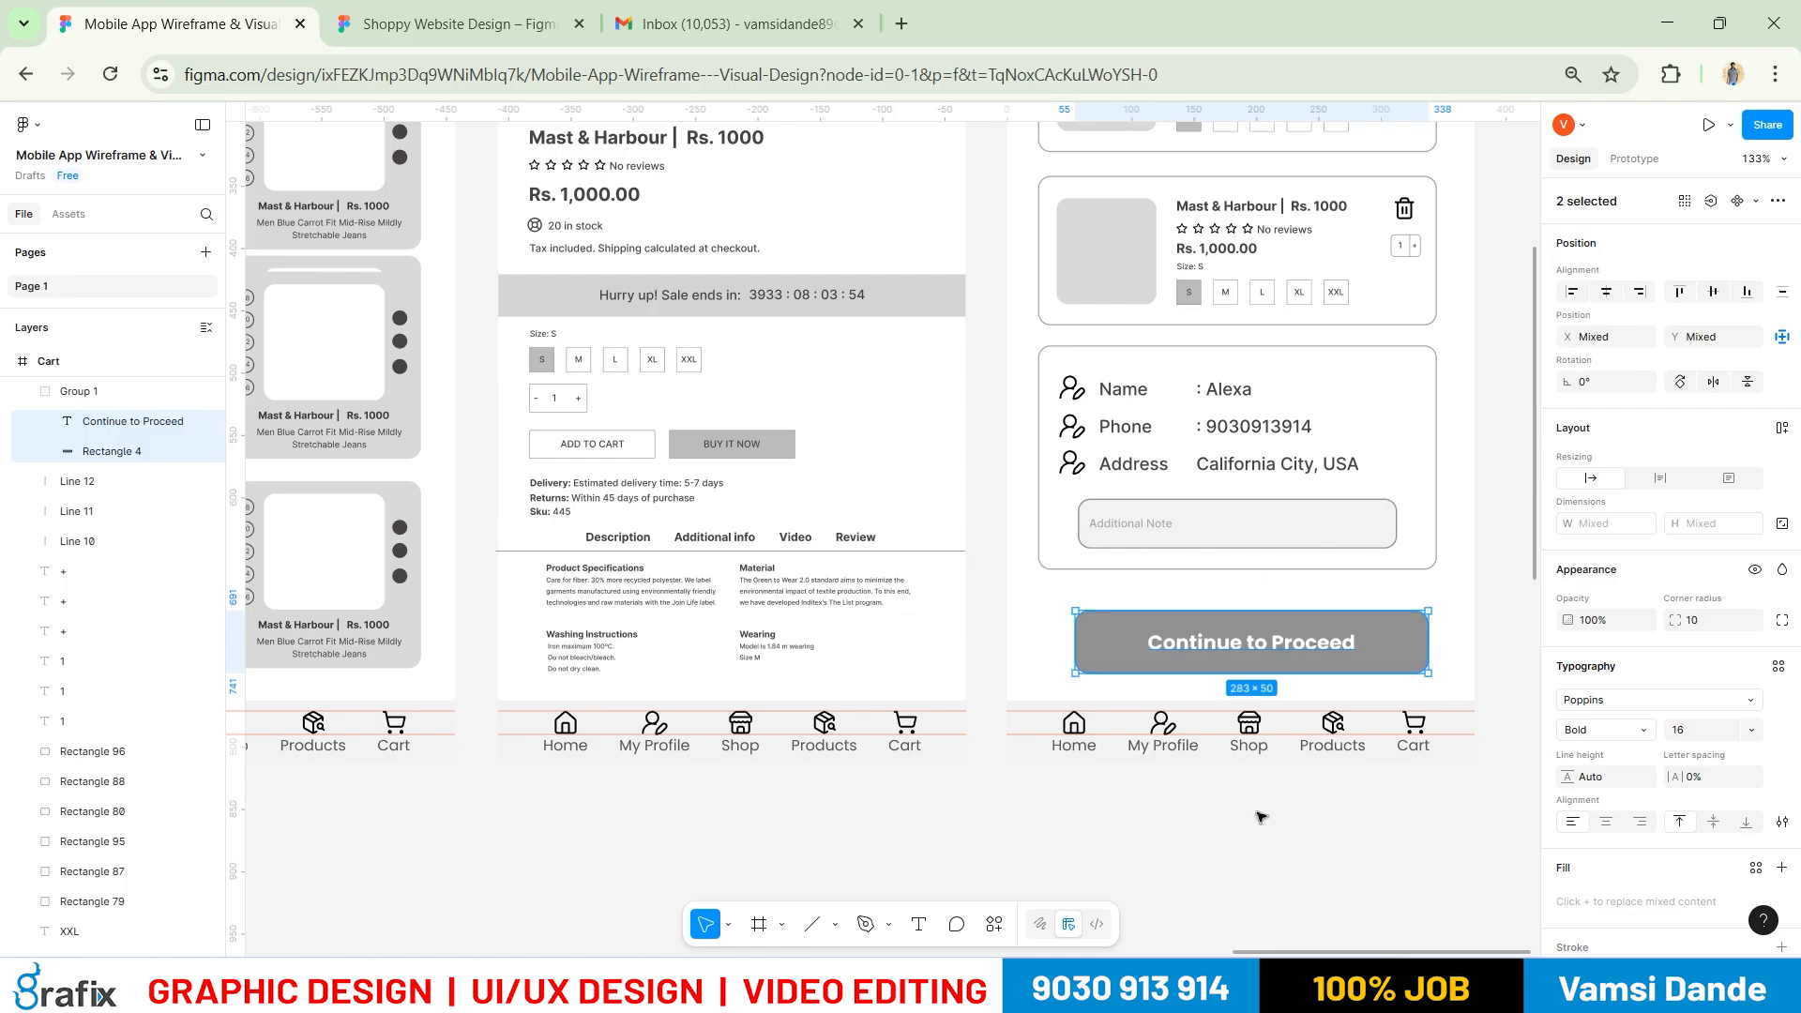
left_click(1260, 815)
scroll(1218, 789, "down", 5)
Duplicate the whole Cart screen to its right
left_click_drag(1435, 422, 1213, 382)
left_click(918, 259)
left_click_drag(1144, 255, 1159, 255)
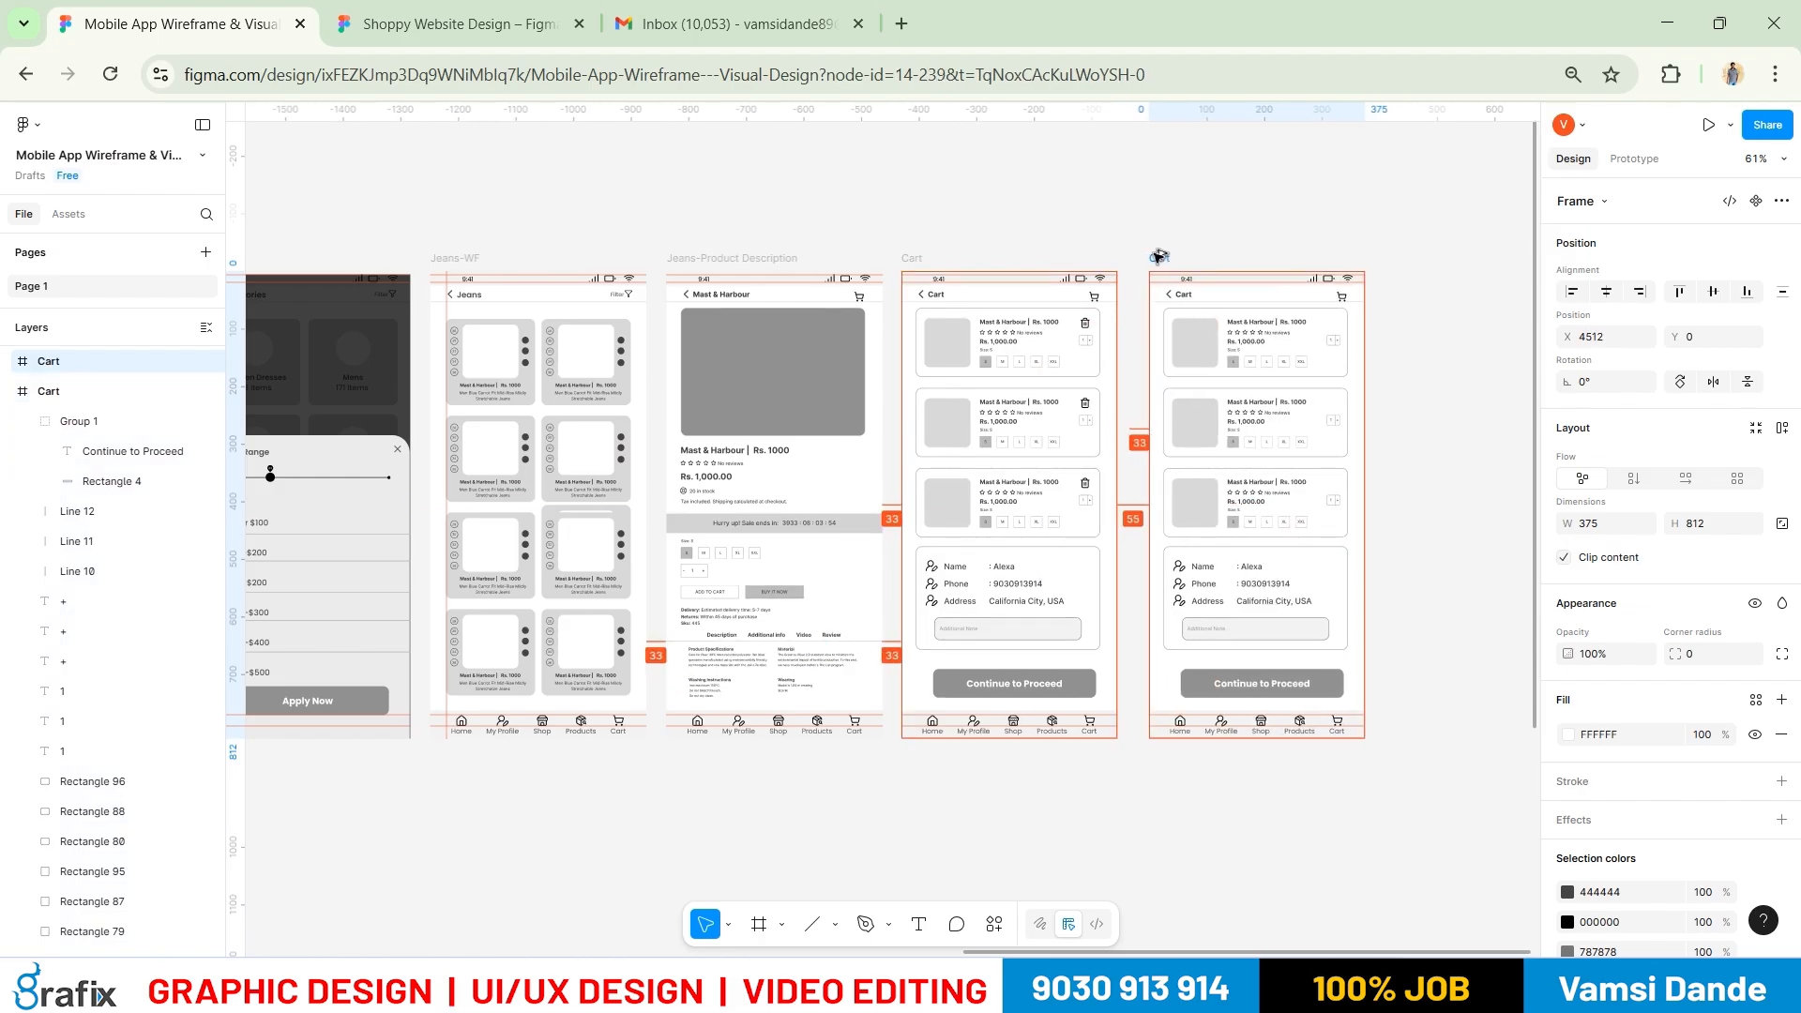
Check the reference mockups in Photos, shifting the image to view them
left_click(1240, 794)
left_click_drag(1309, 690, 1161, 727)
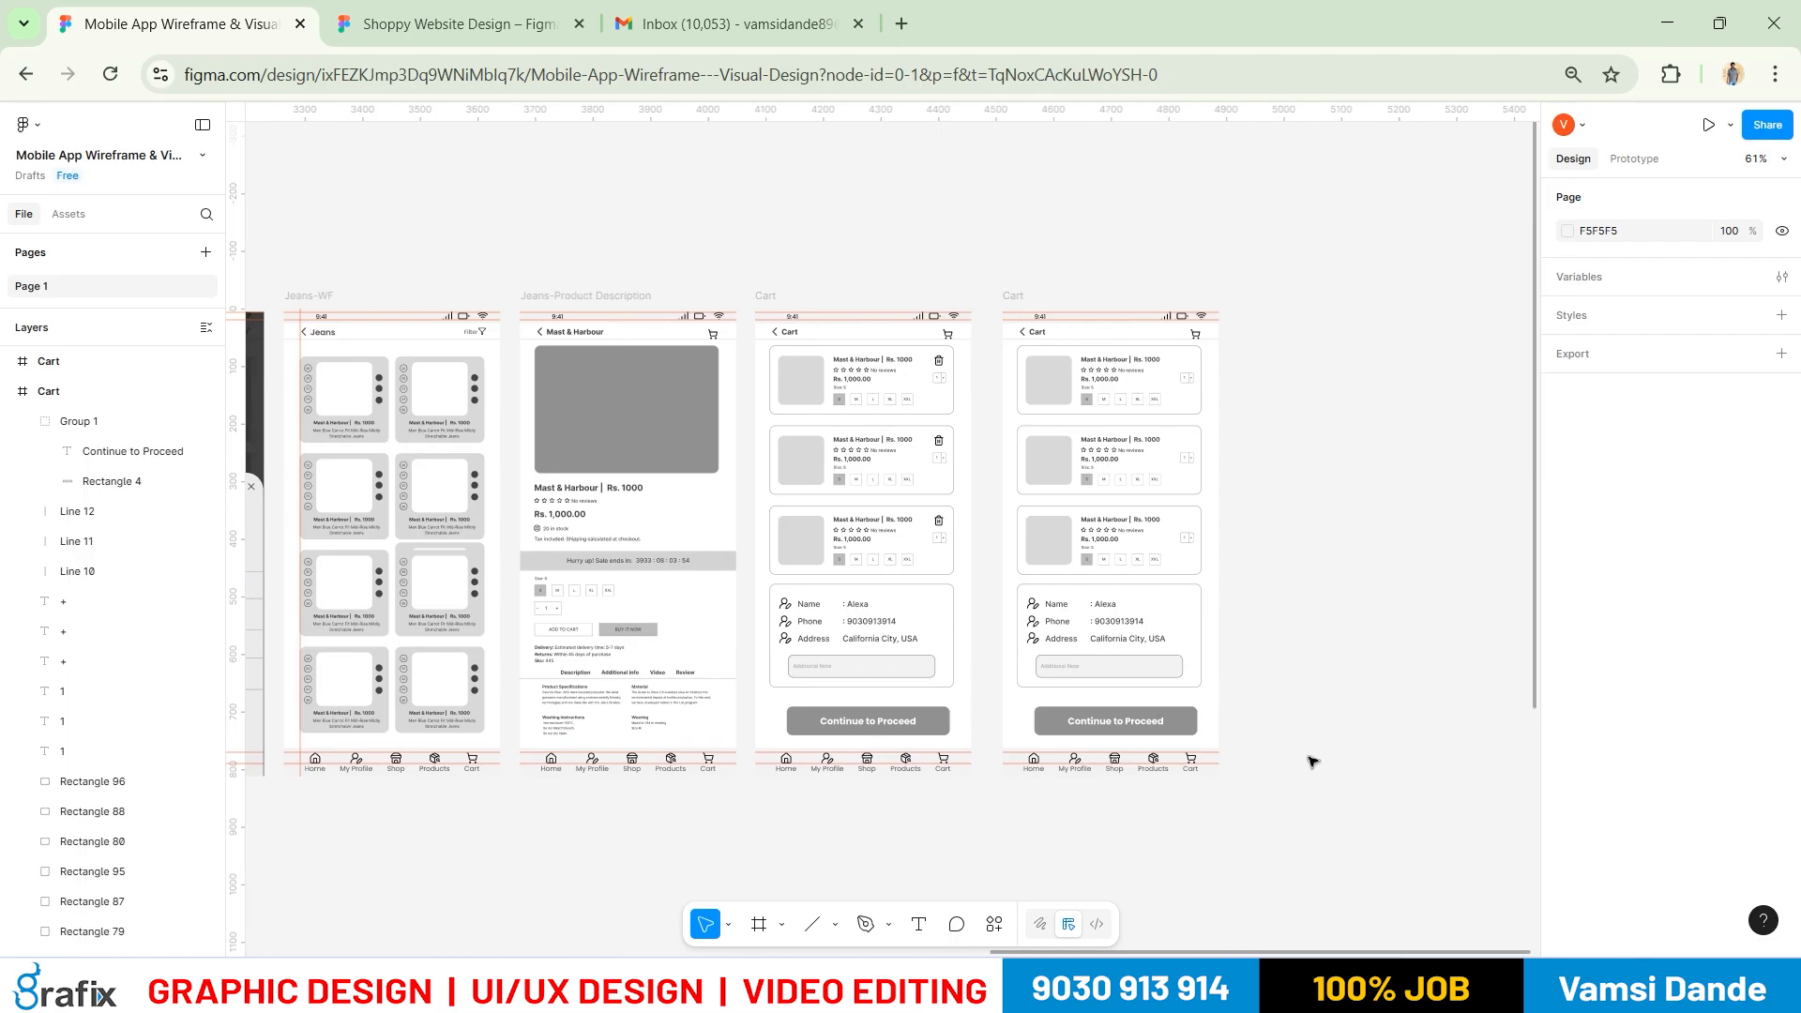
key("alt+Tab")
left_click_drag(1238, 779, 1341, 808)
left_click_drag(1035, 778, 1021, 719)
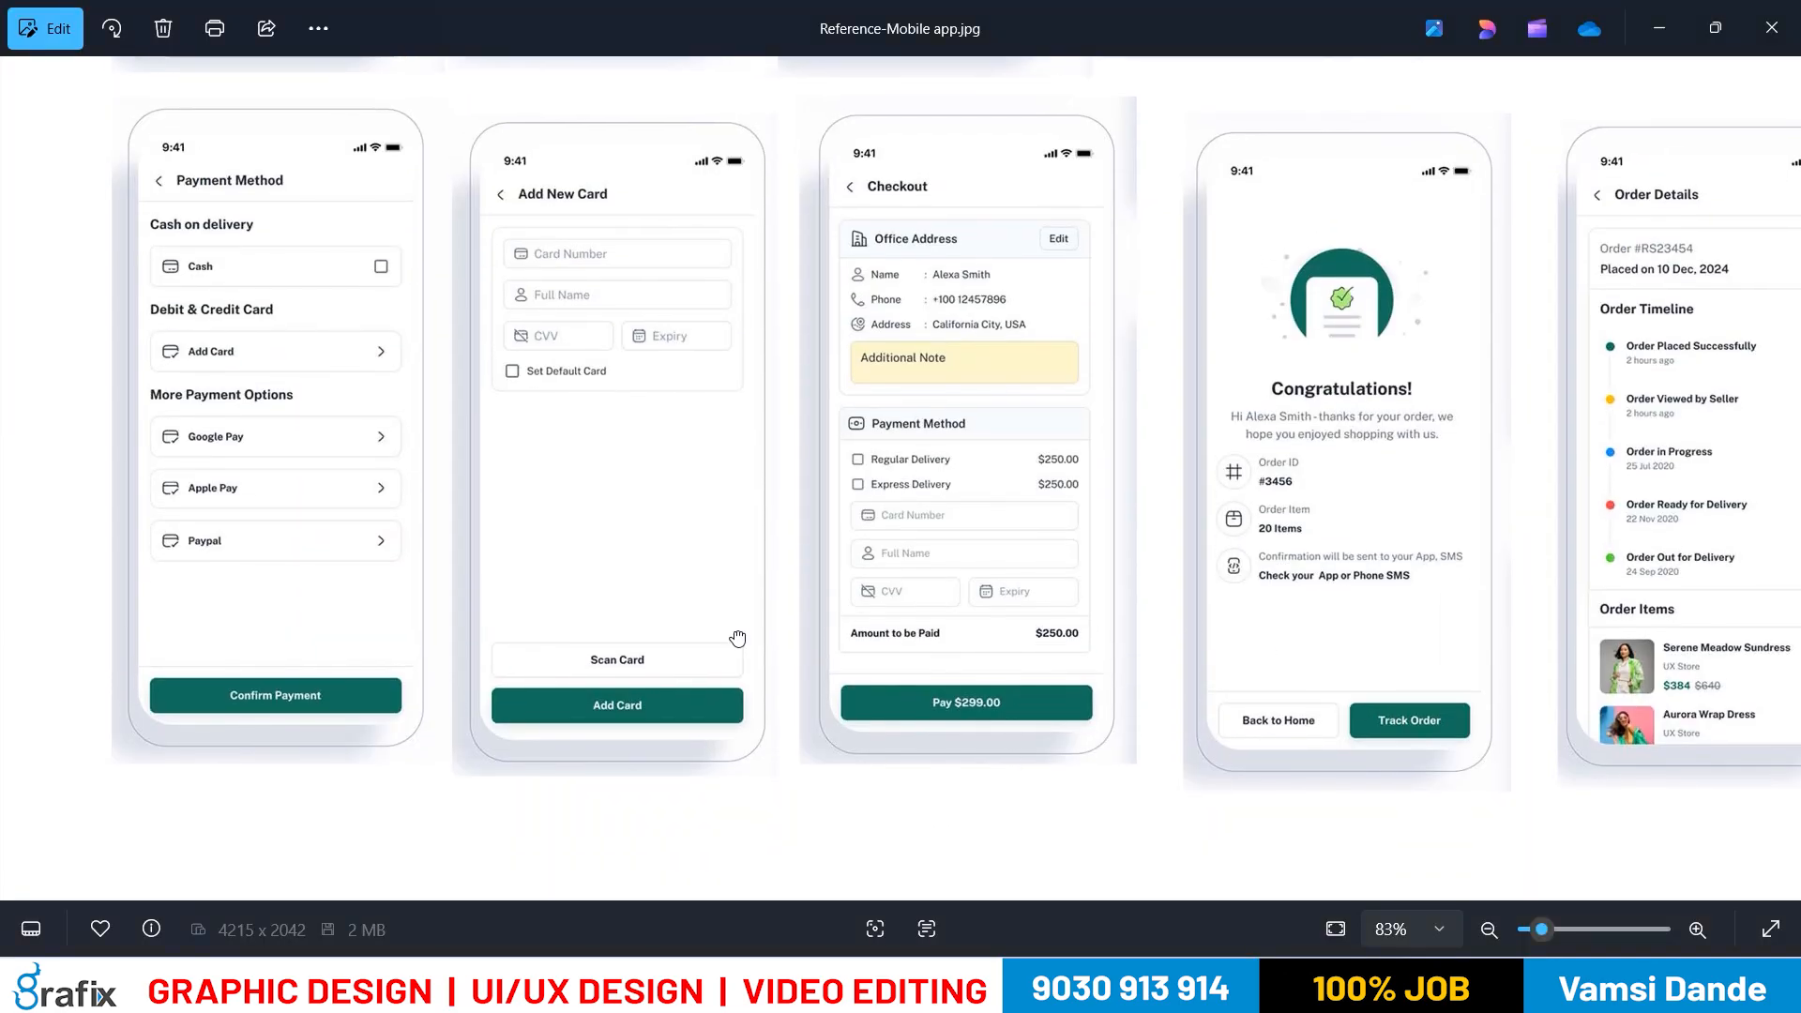
left_click_drag(961, 481, 898, 491)
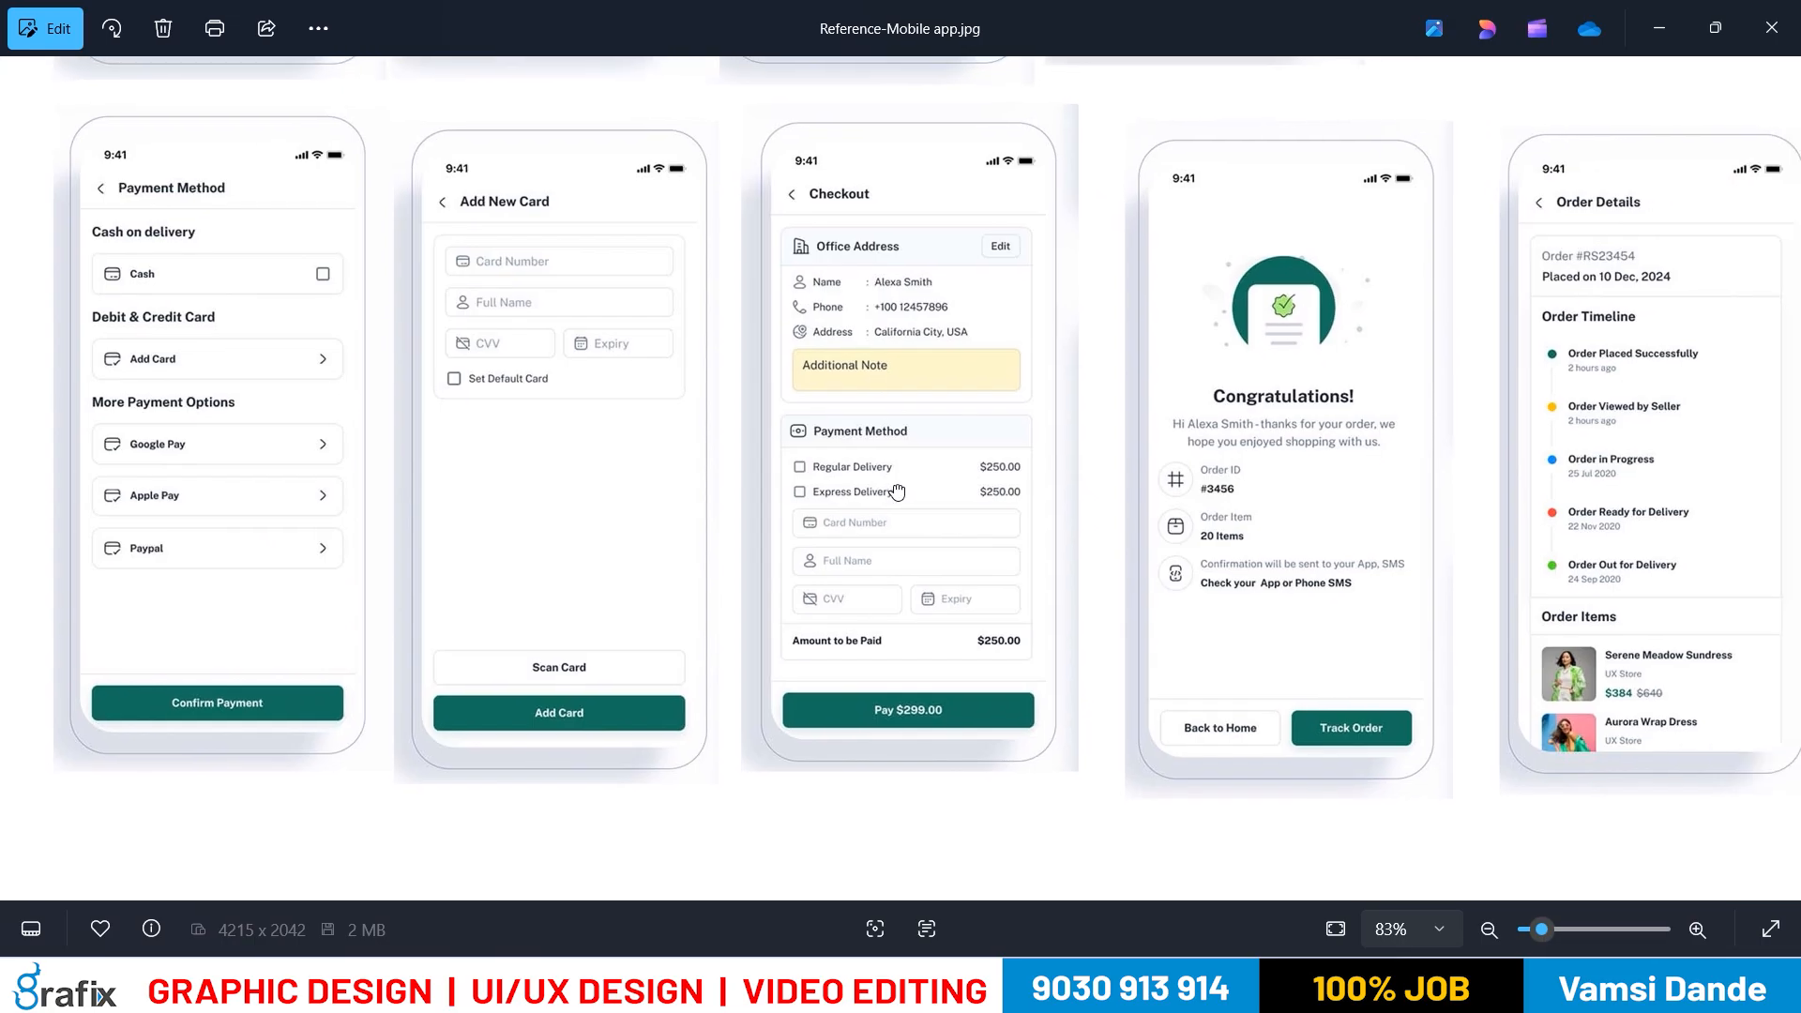
key("alt+Tab")
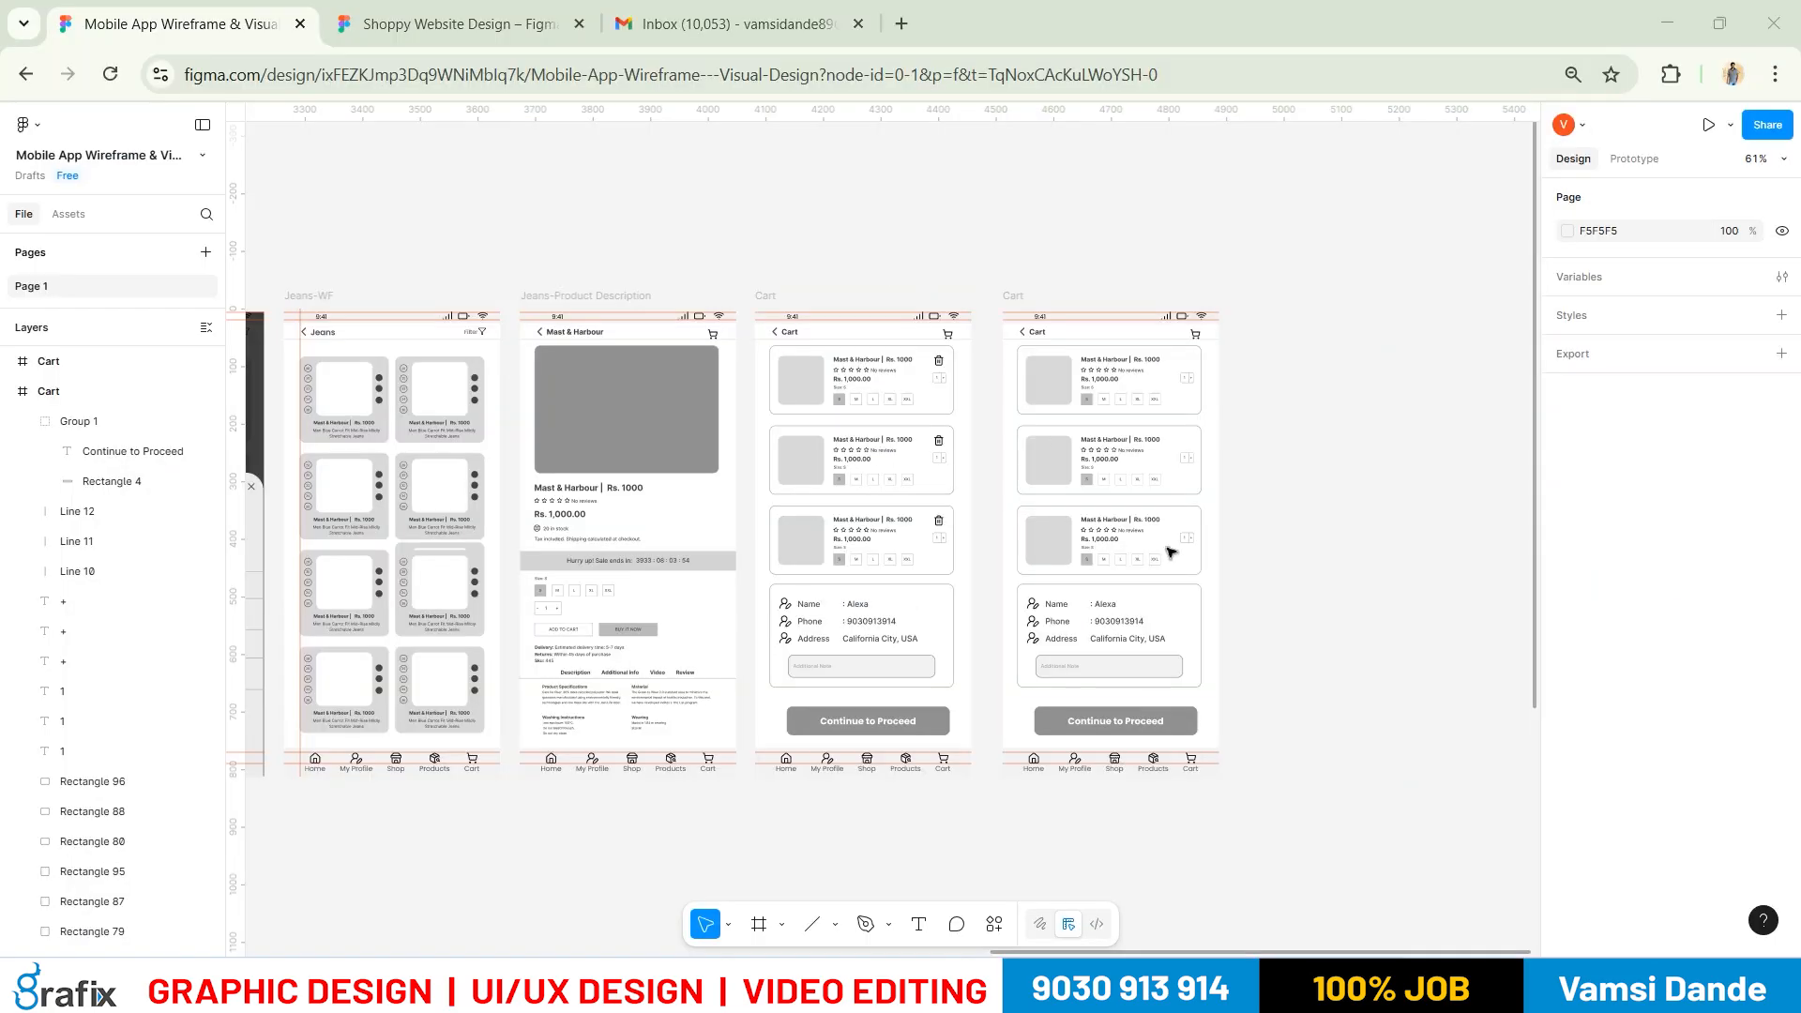
Change the duplicated screen's Cart title to 'Payment Method'
scroll(994, 188, "up", 5)
left_click(991, 187)
double_click(991, 188)
type("Payment Method")
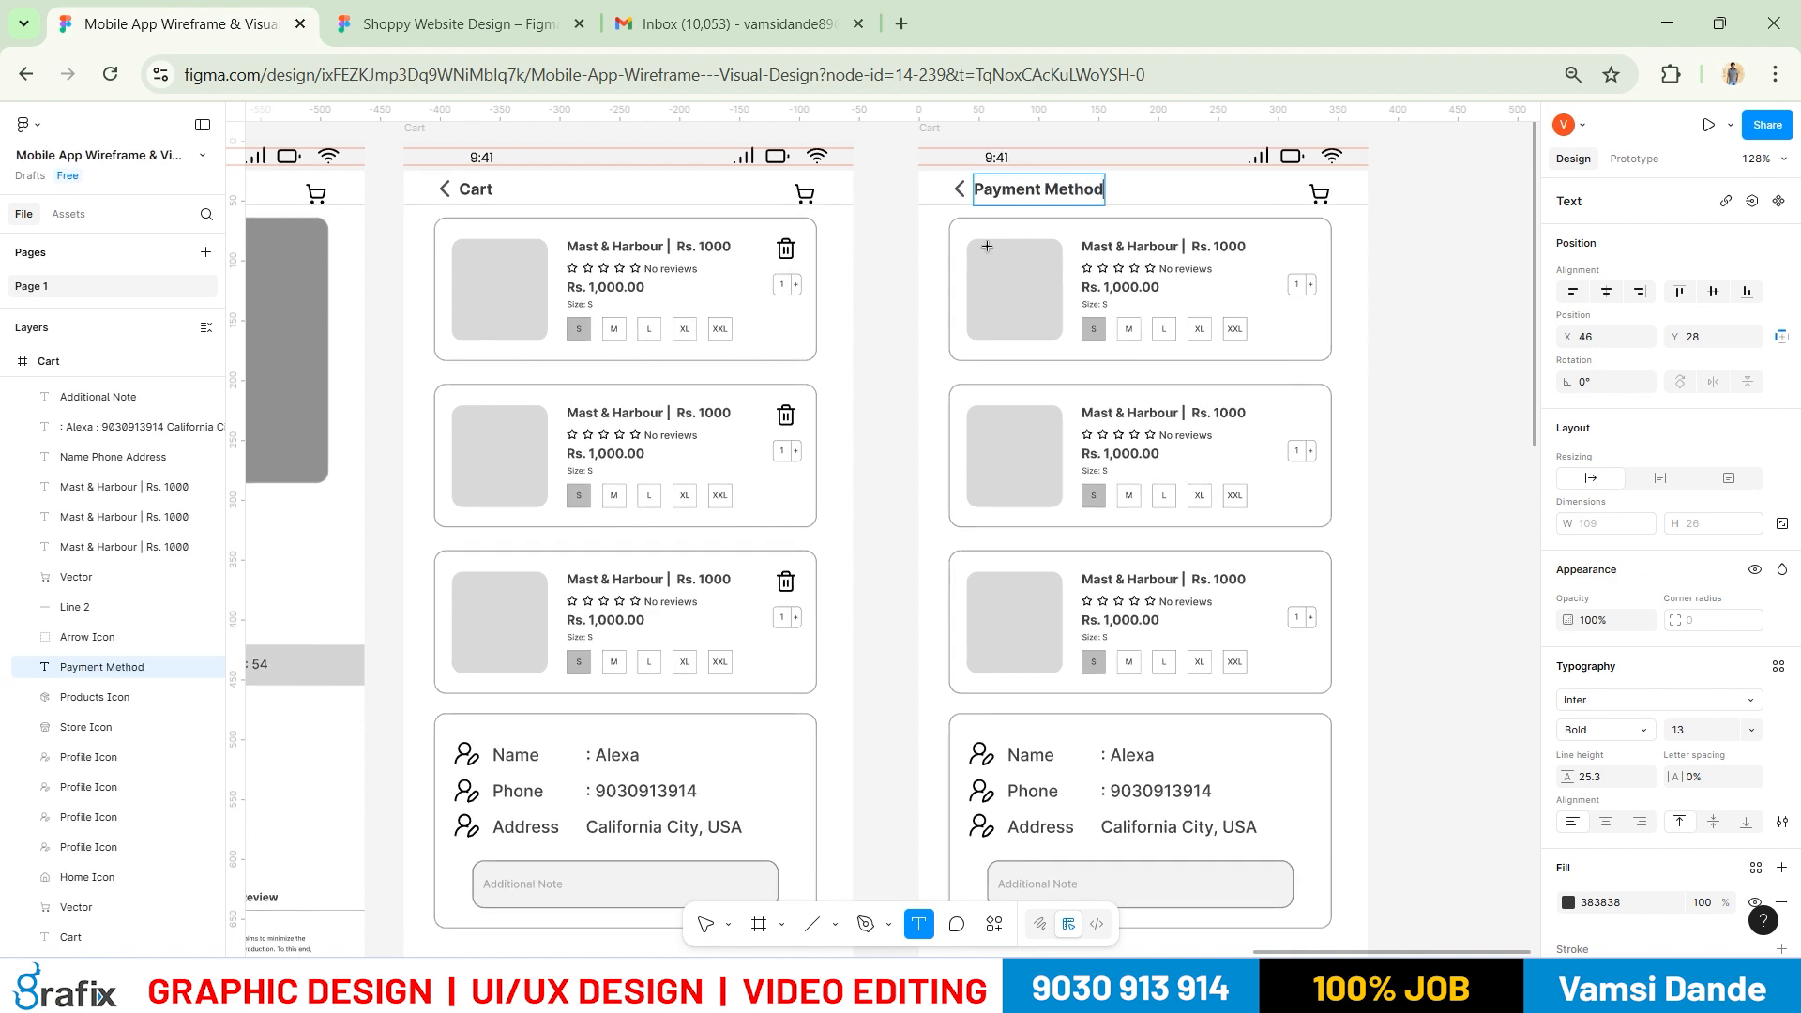
key("Escape")
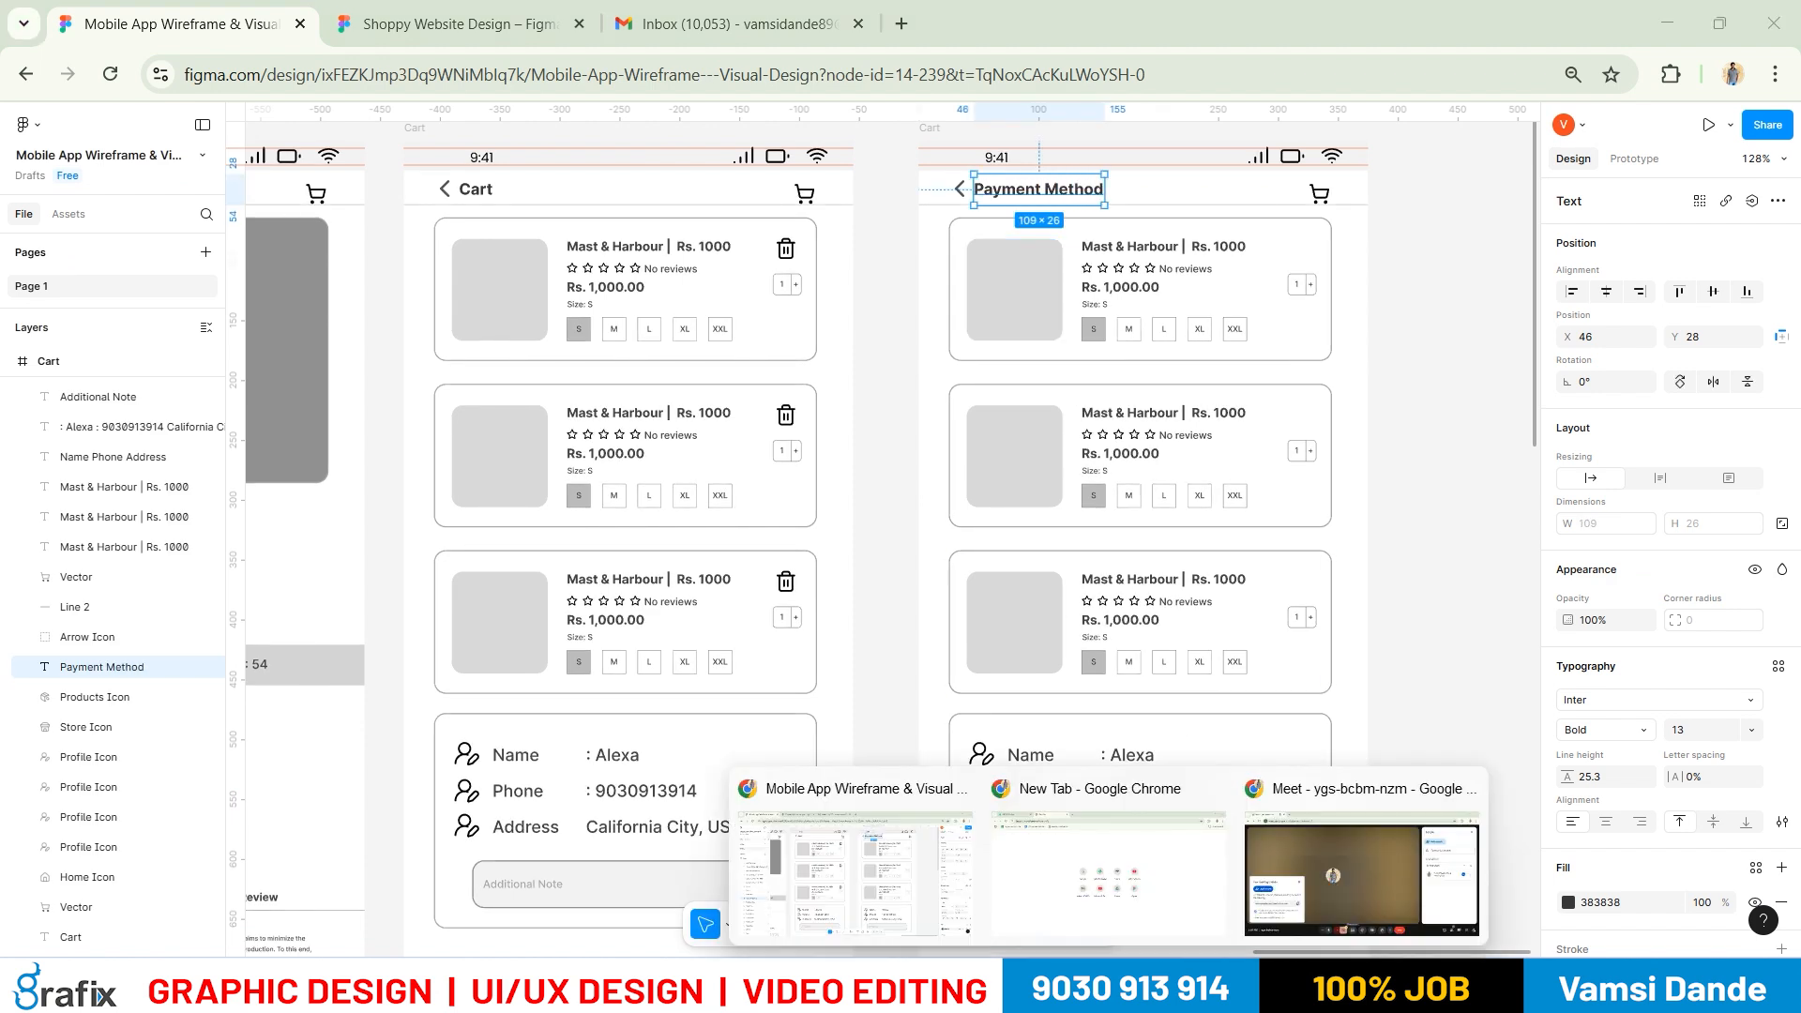
Admit the waiting participant in Google Meet, share the entire screen, then minimize Meet
left_click(1315, 869)
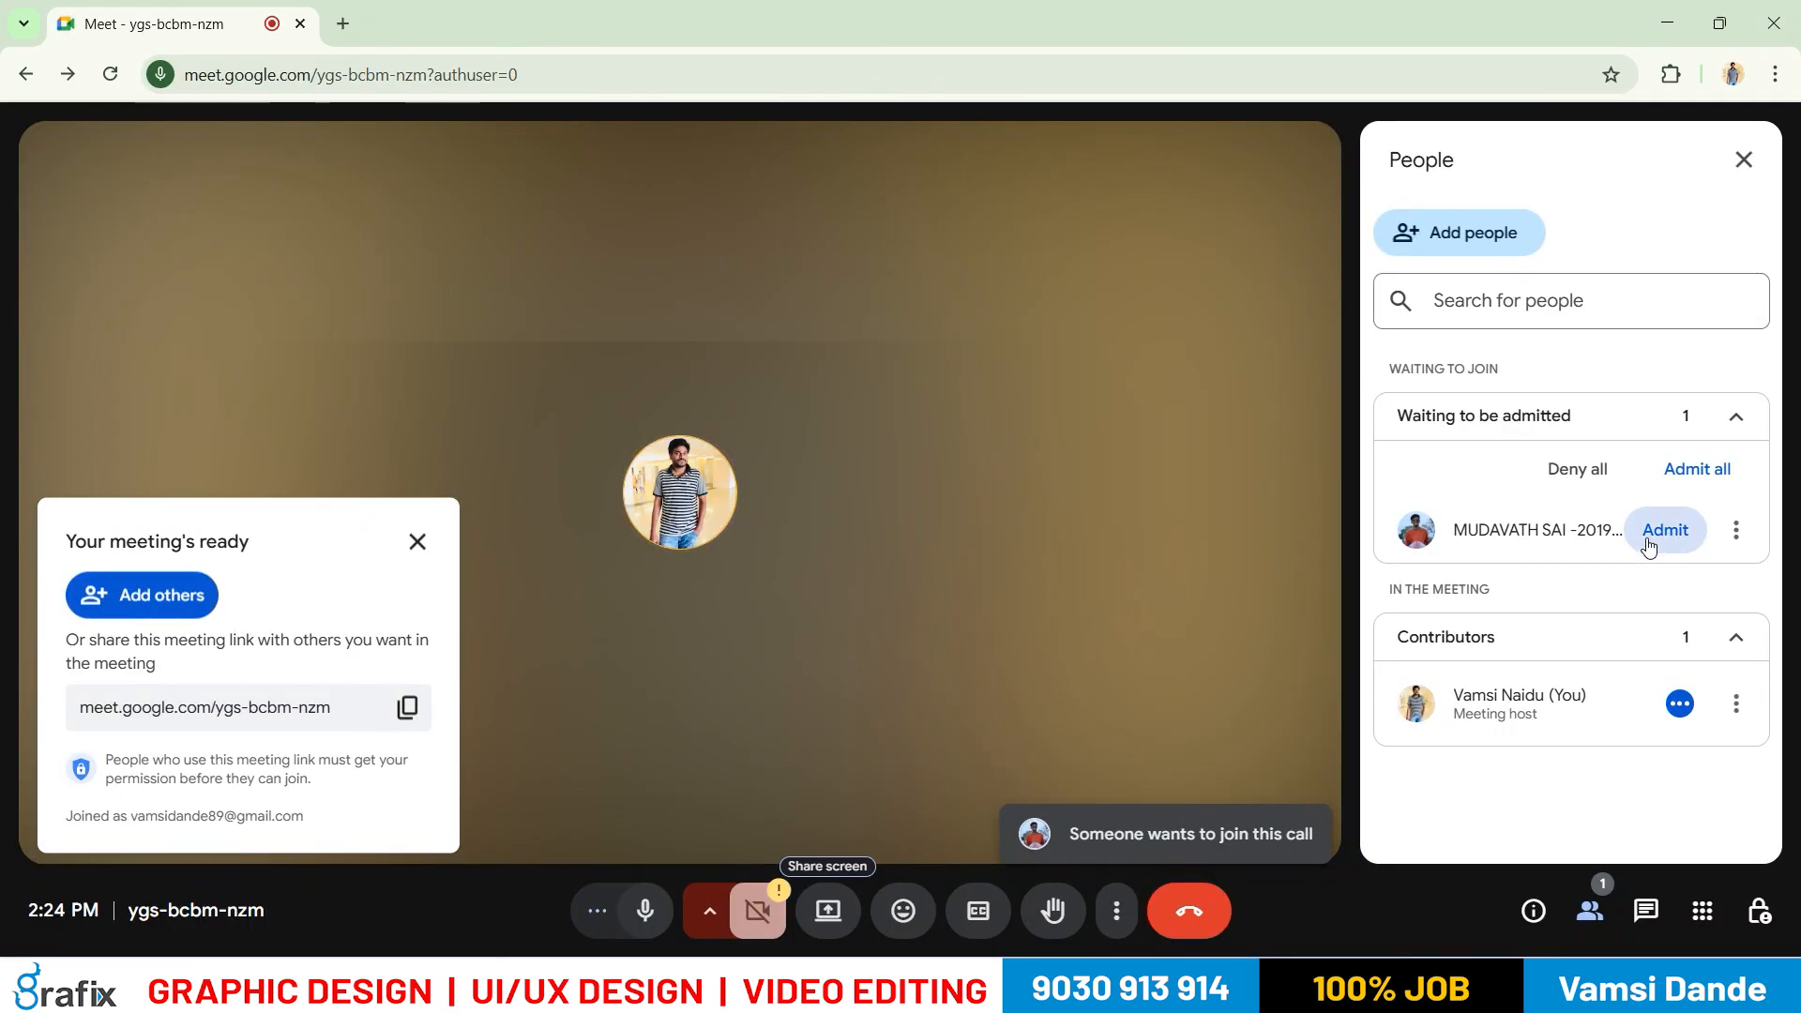
left_click(1662, 535)
left_click(858, 919)
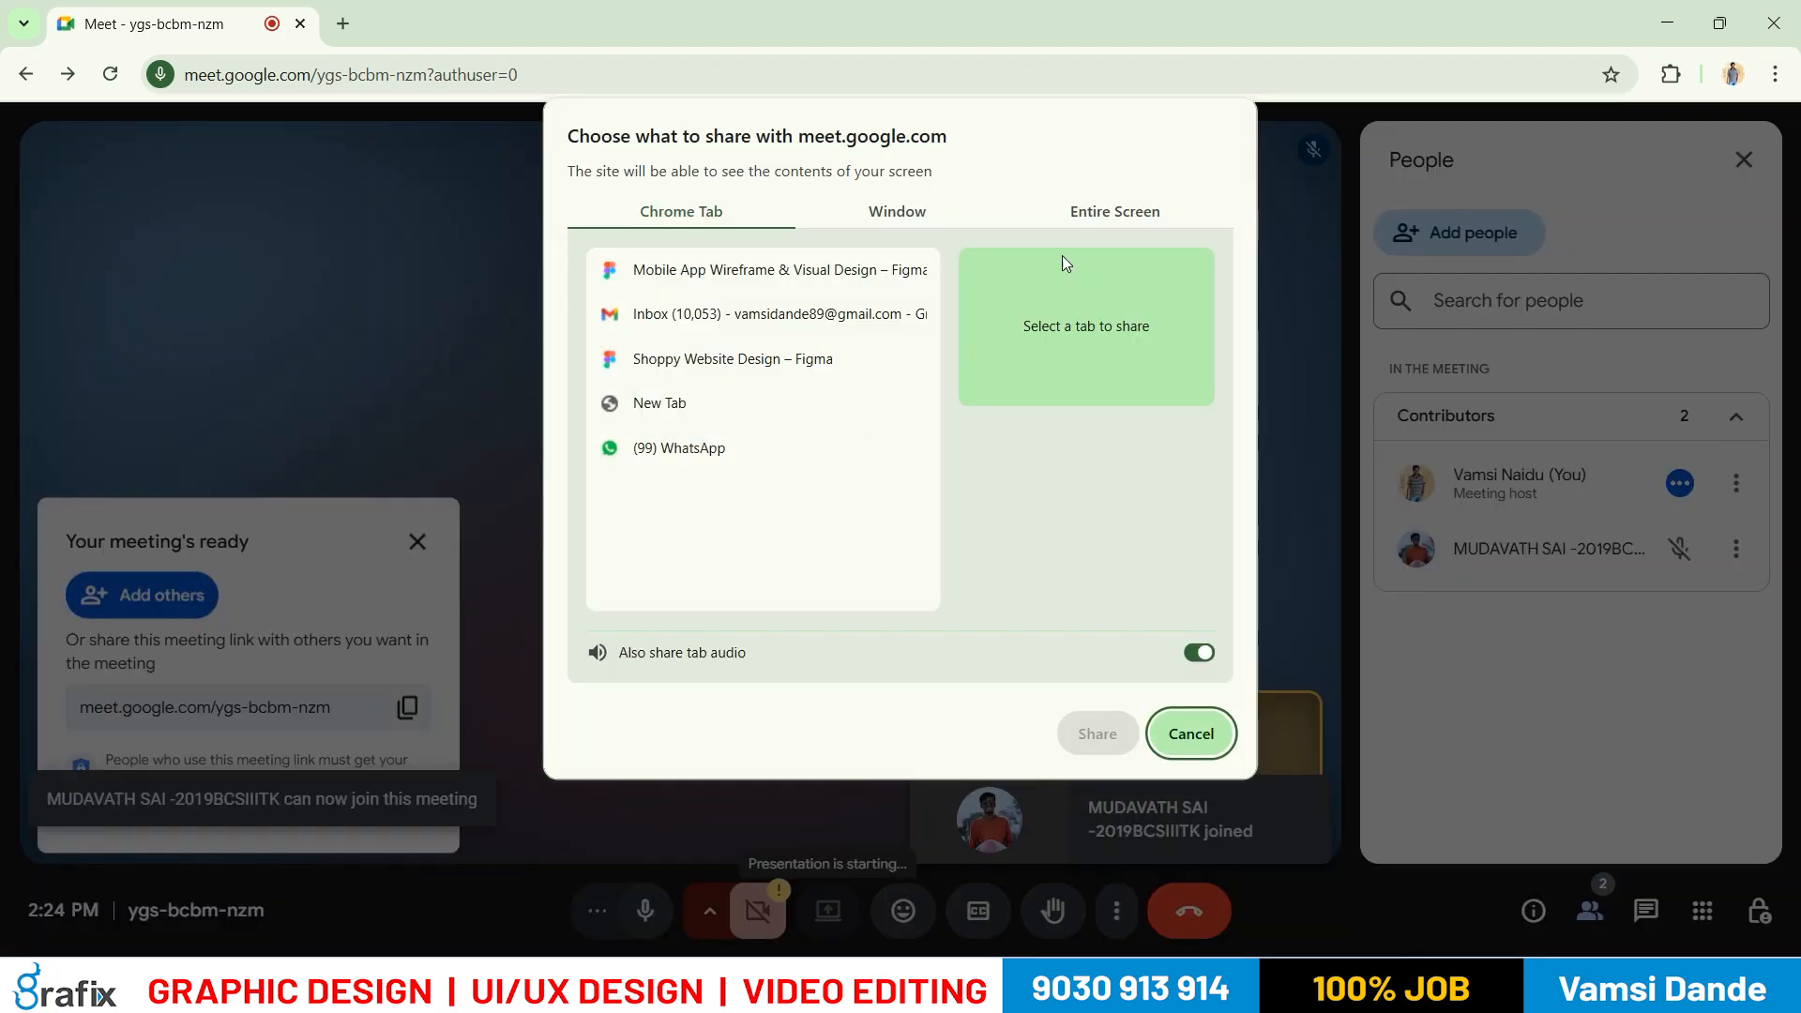
left_click(1080, 214)
left_click(1095, 733)
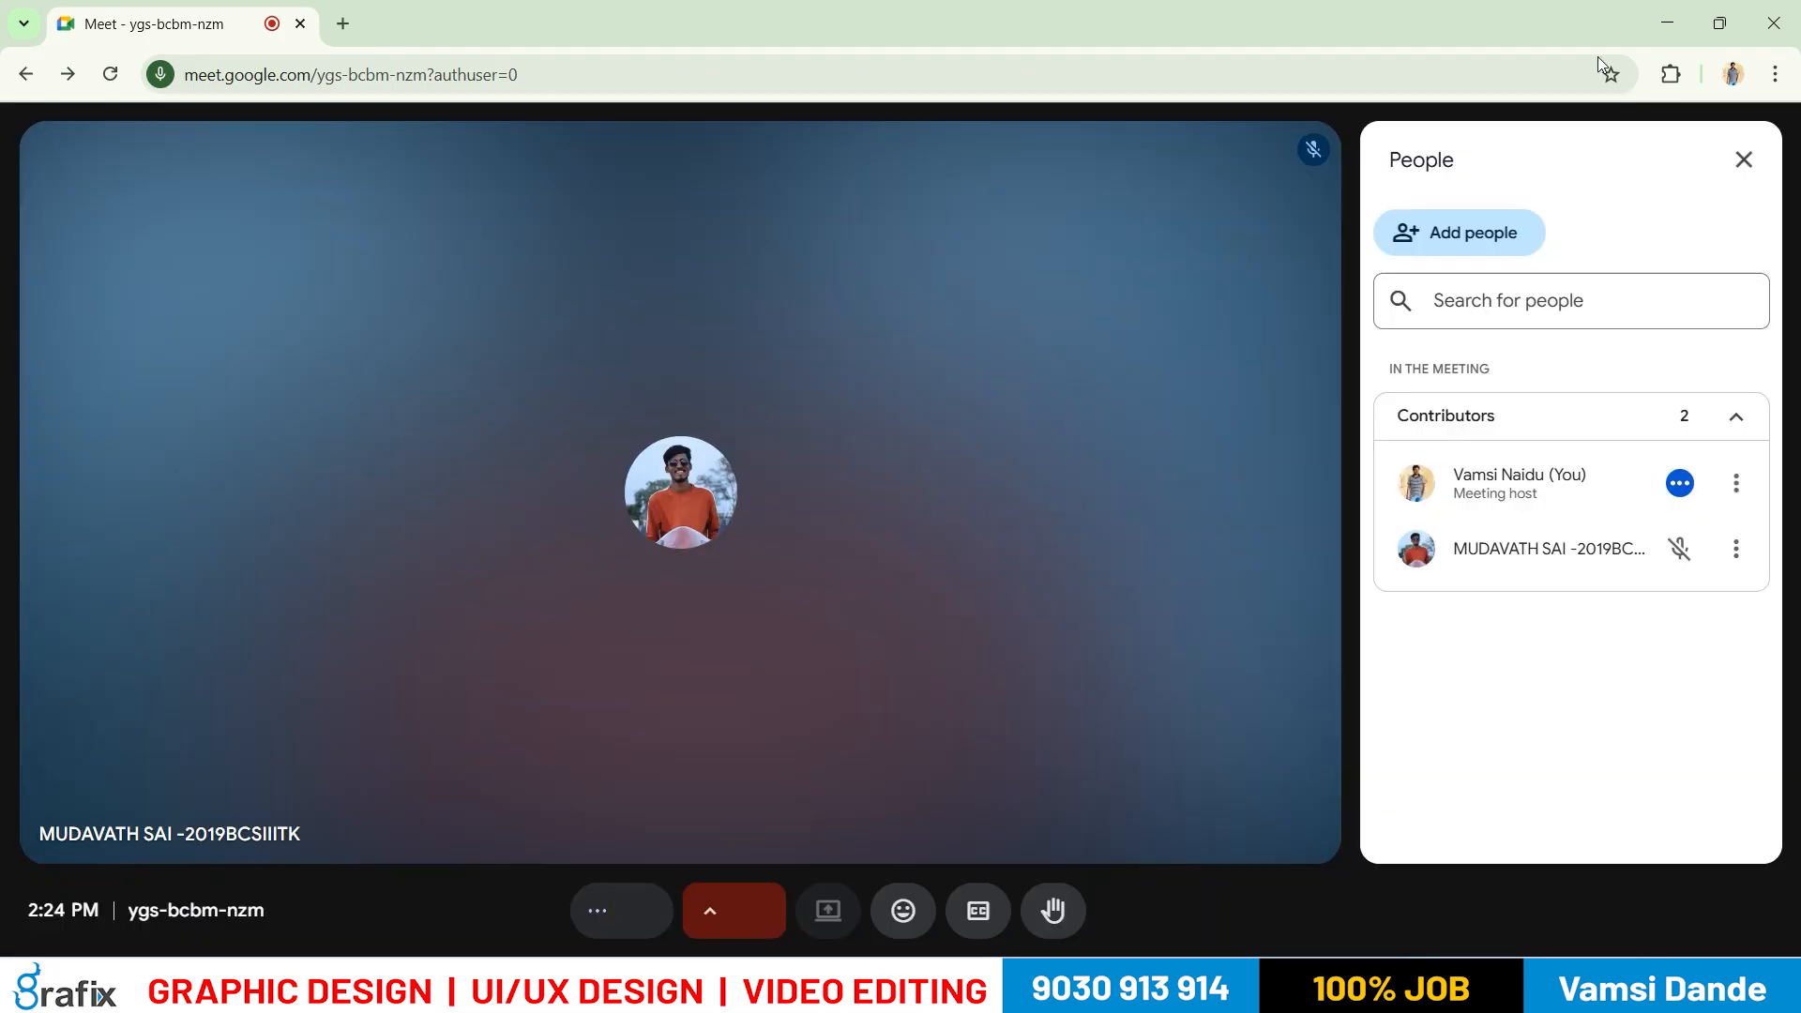
left_click(1669, 17)
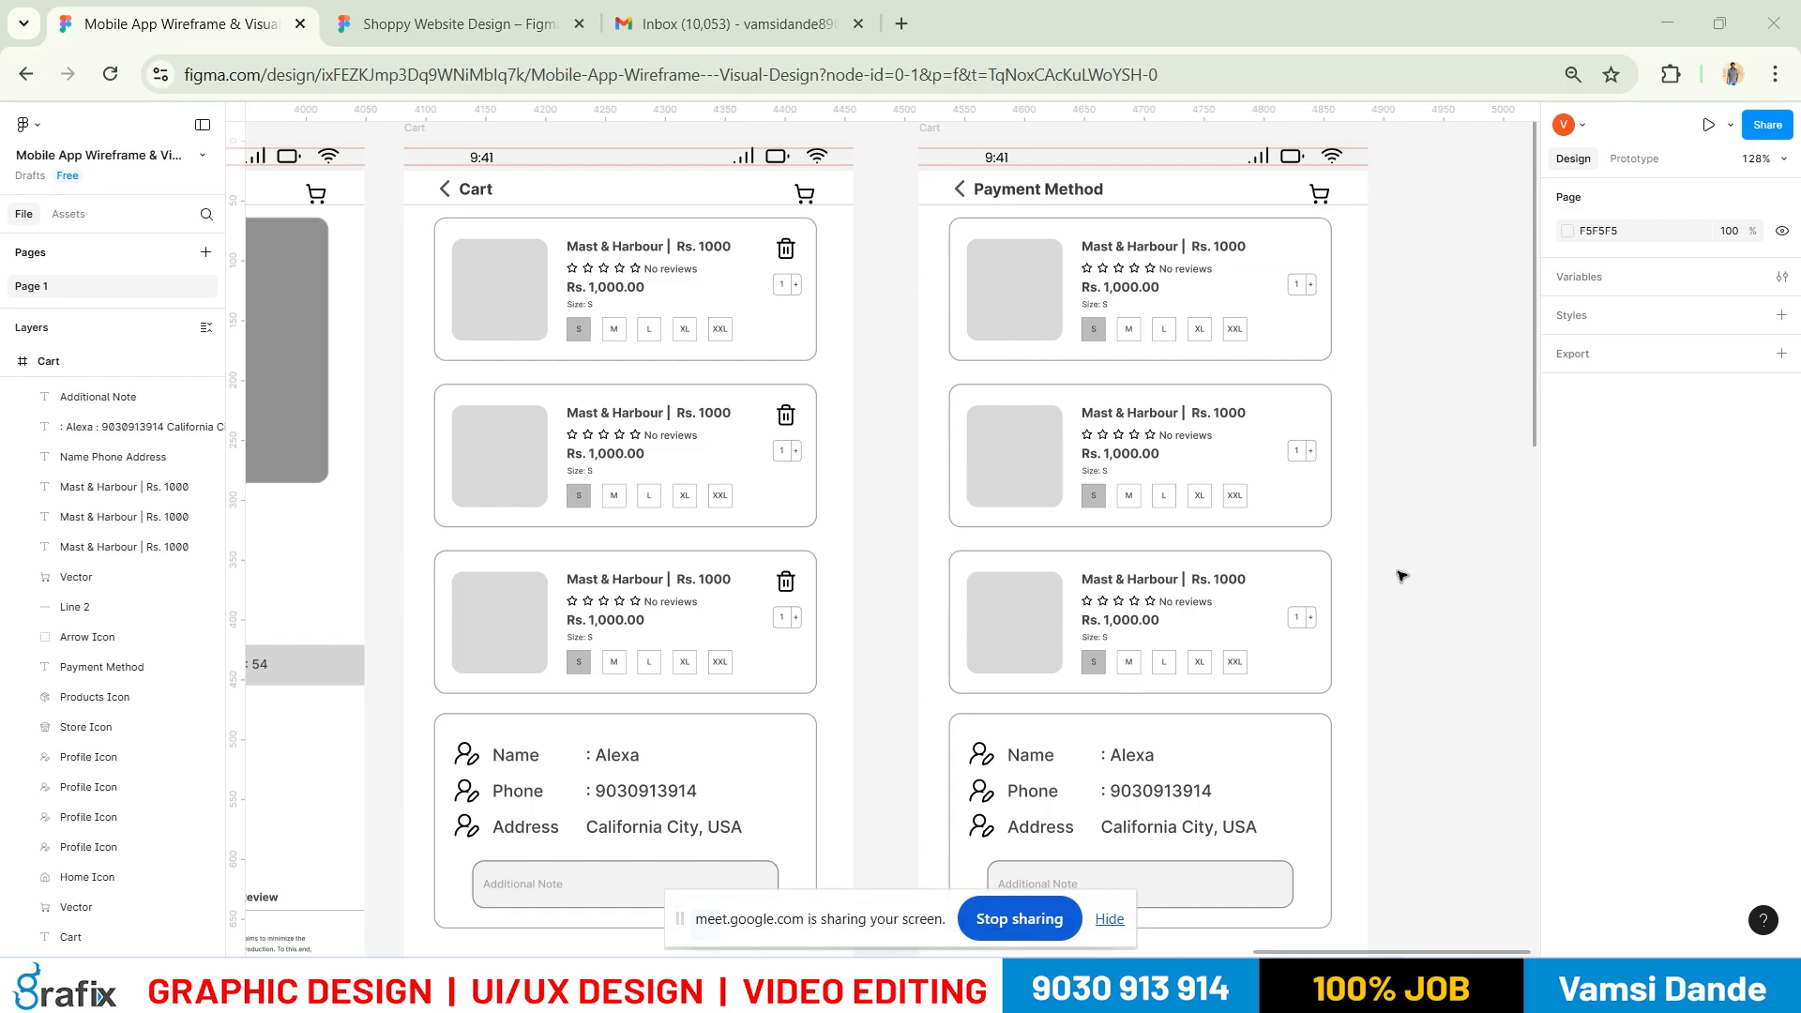
scroll(841, 938, "down", 1)
left_click(1109, 918)
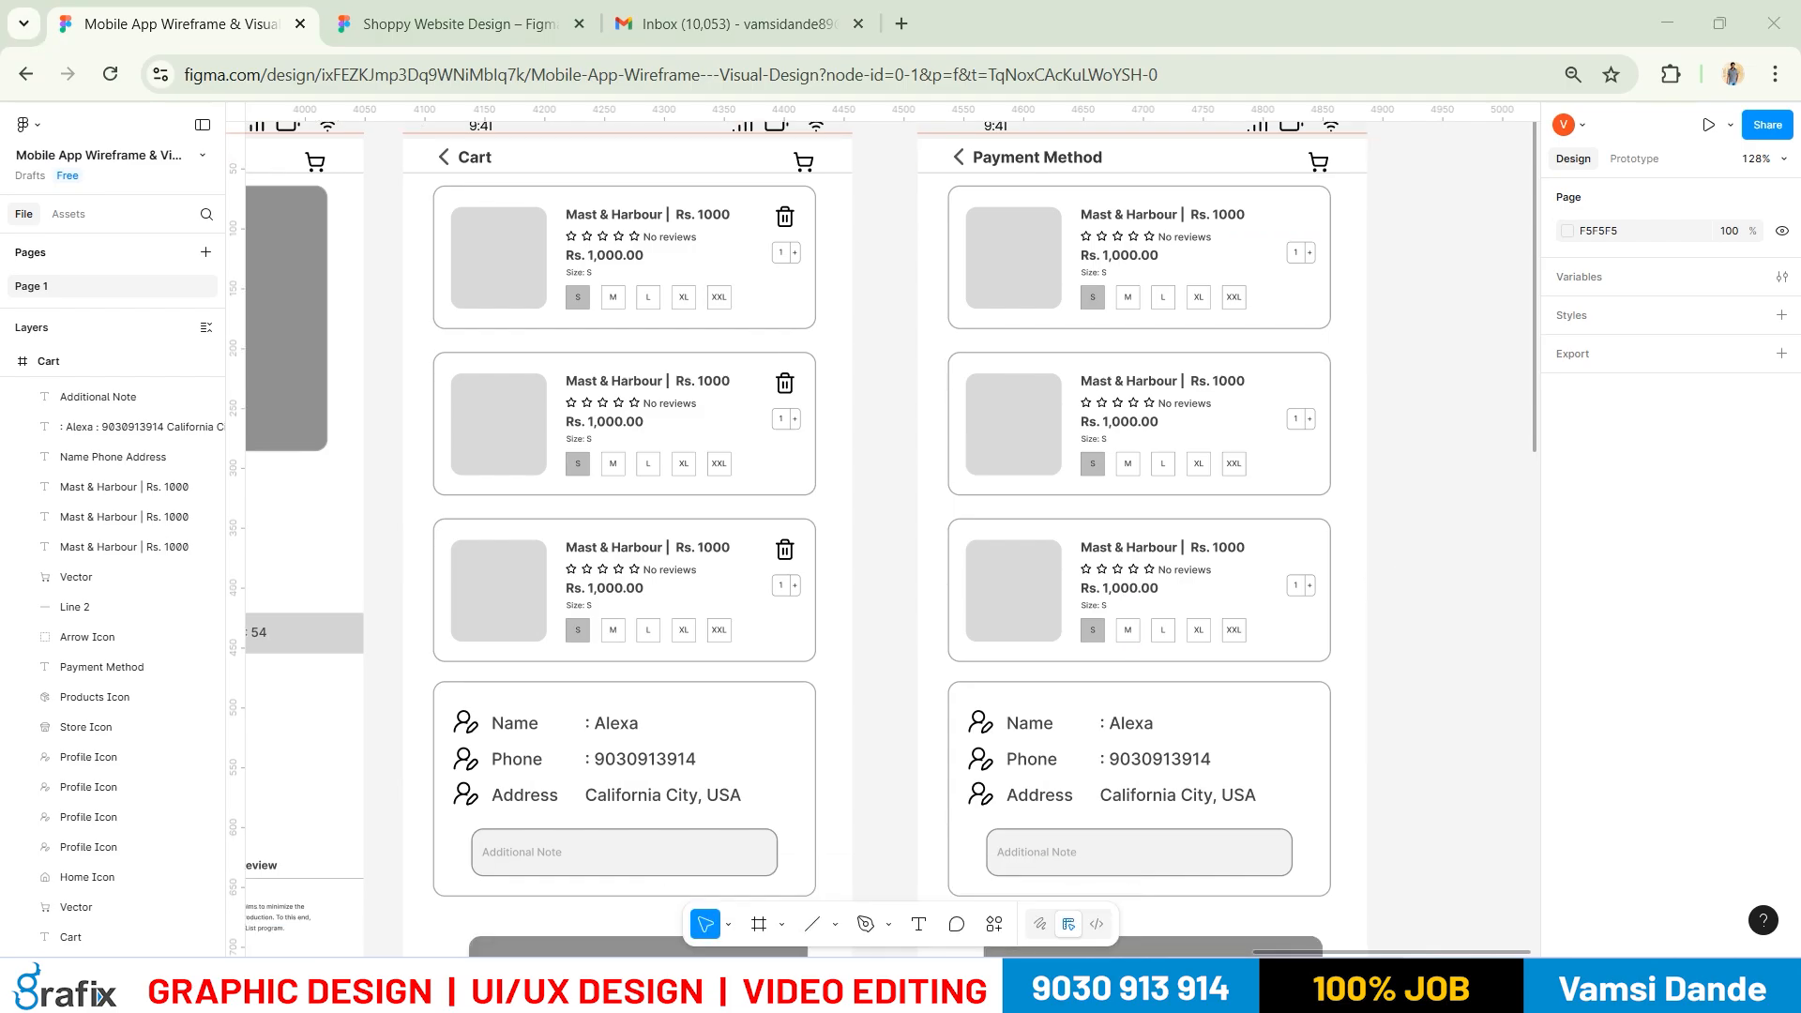
left_click_drag(1342, 348, 1339, 432)
left_click_drag(1386, 333, 1342, 350)
left_click(1177, 985)
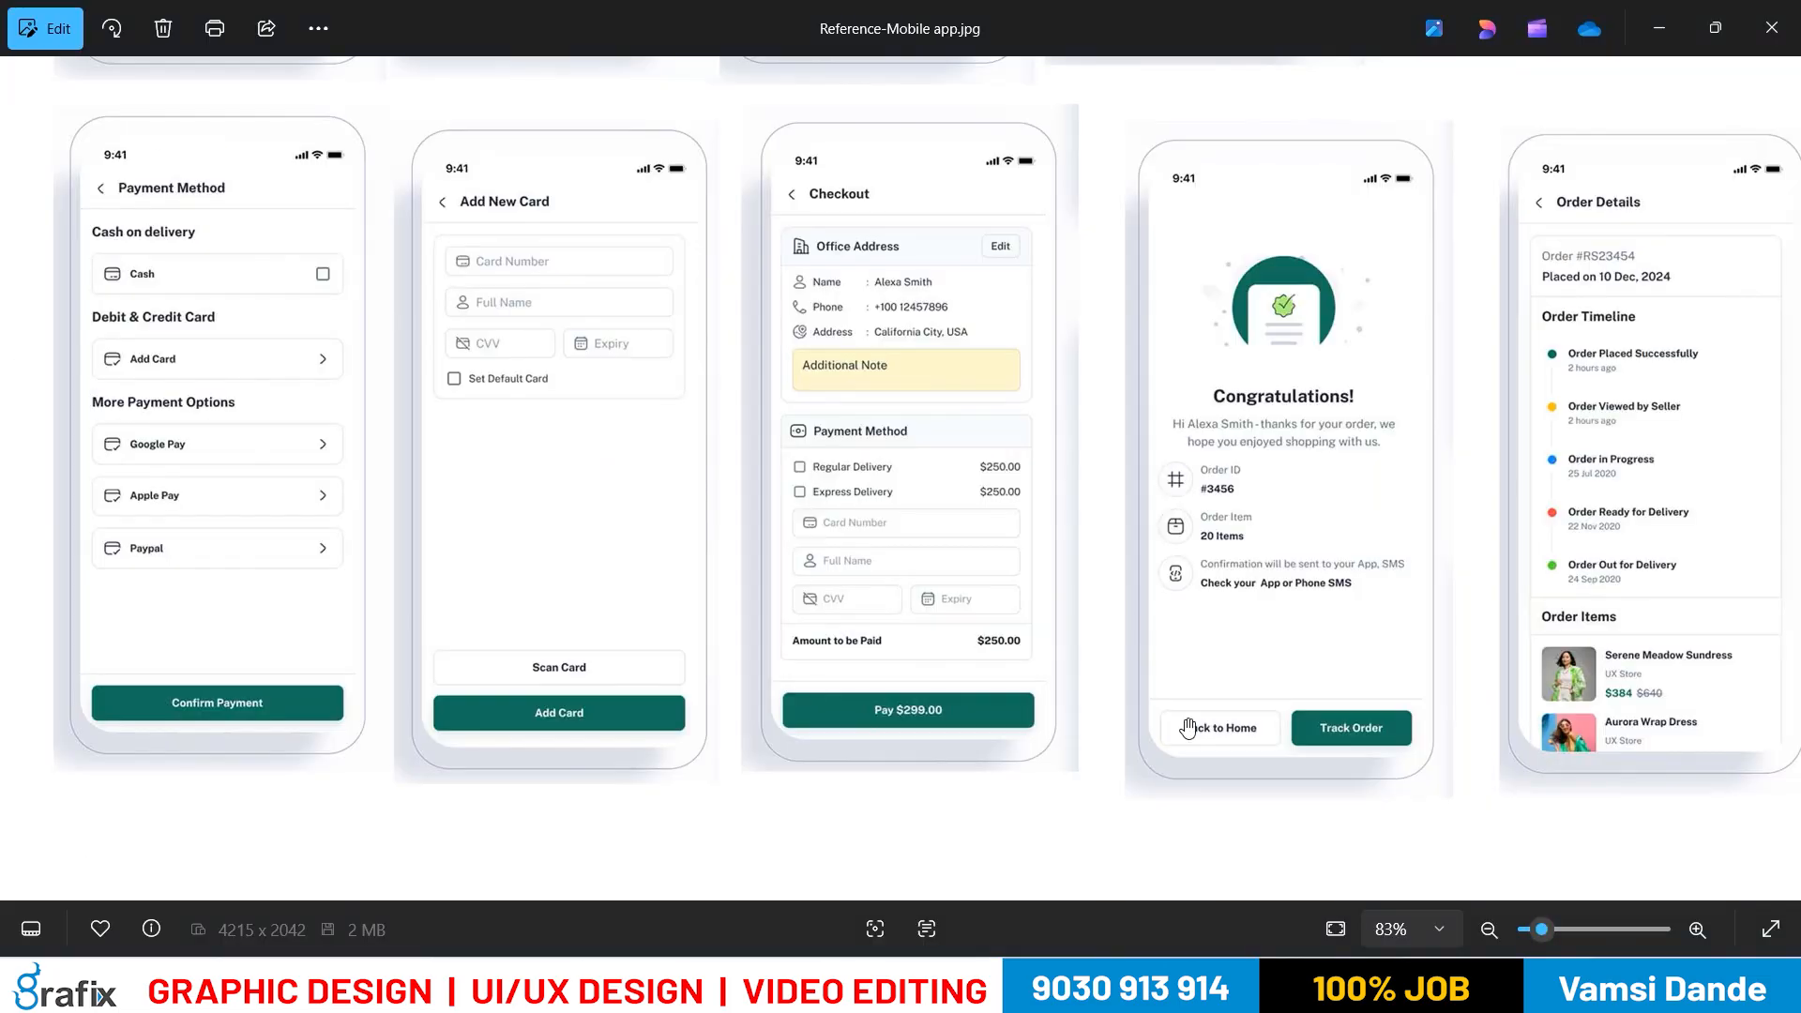
scroll(202, 258, "up", 2)
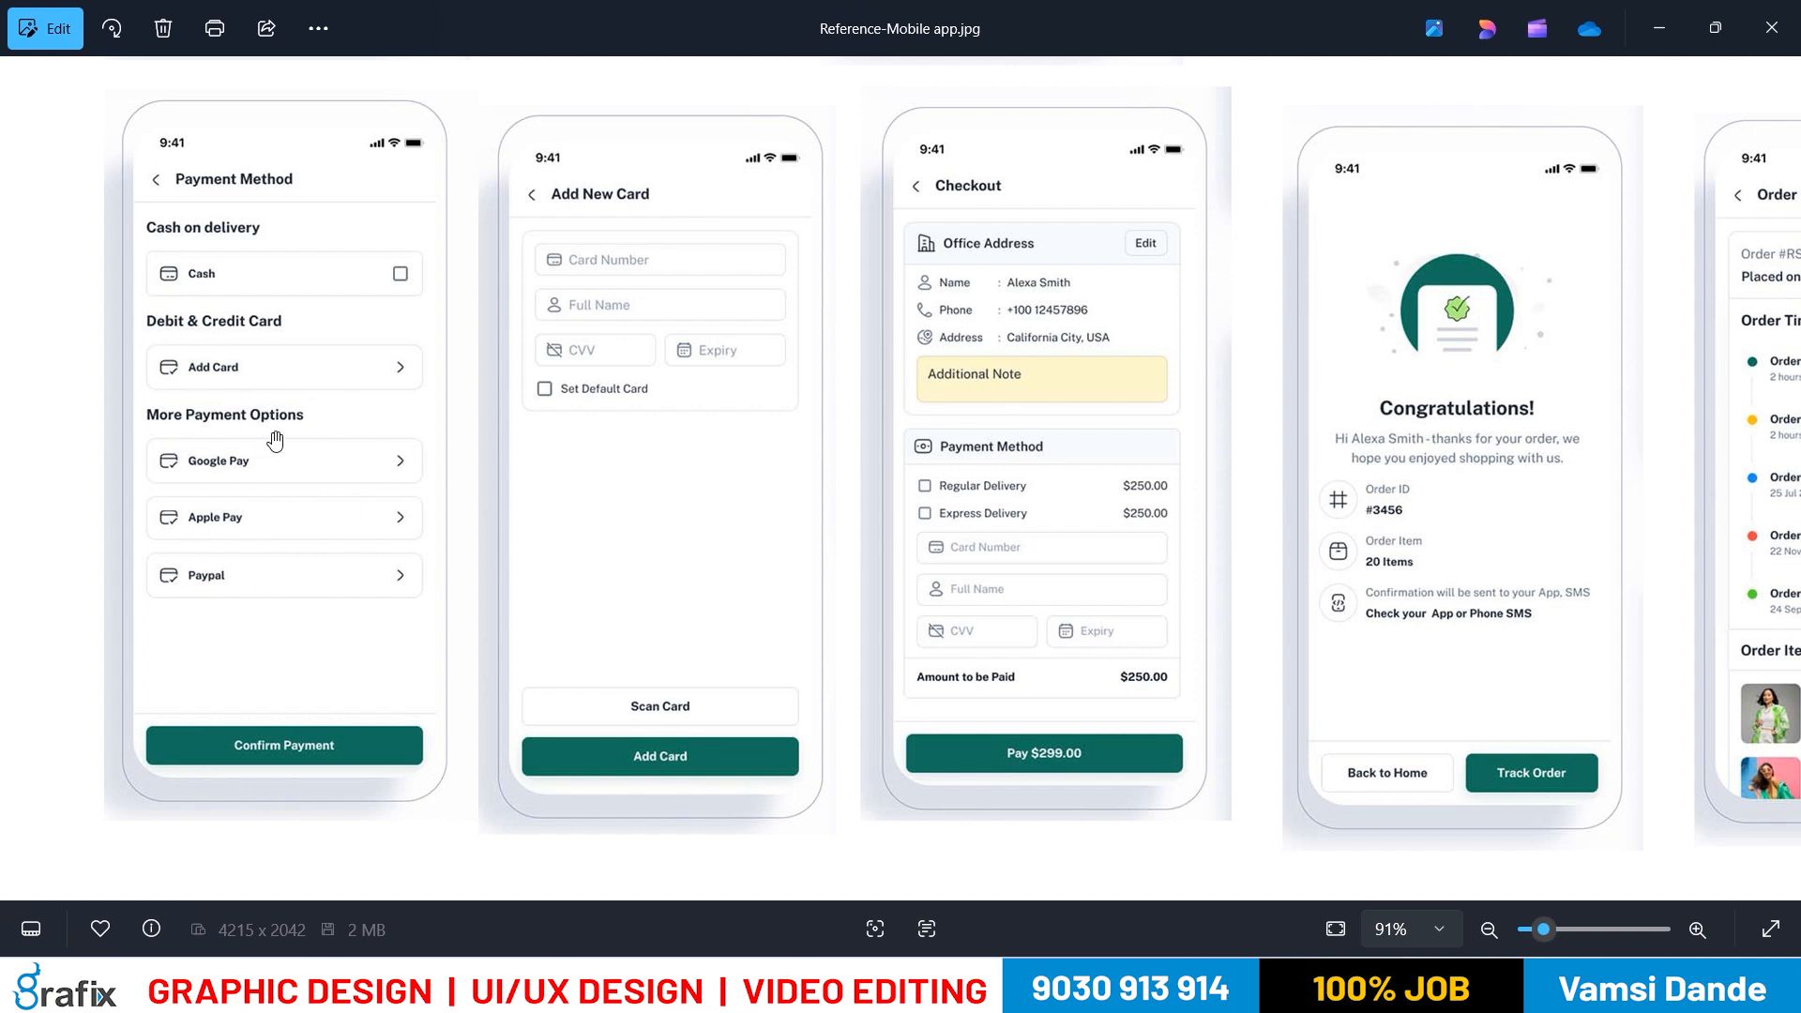
key("alt+Tab")
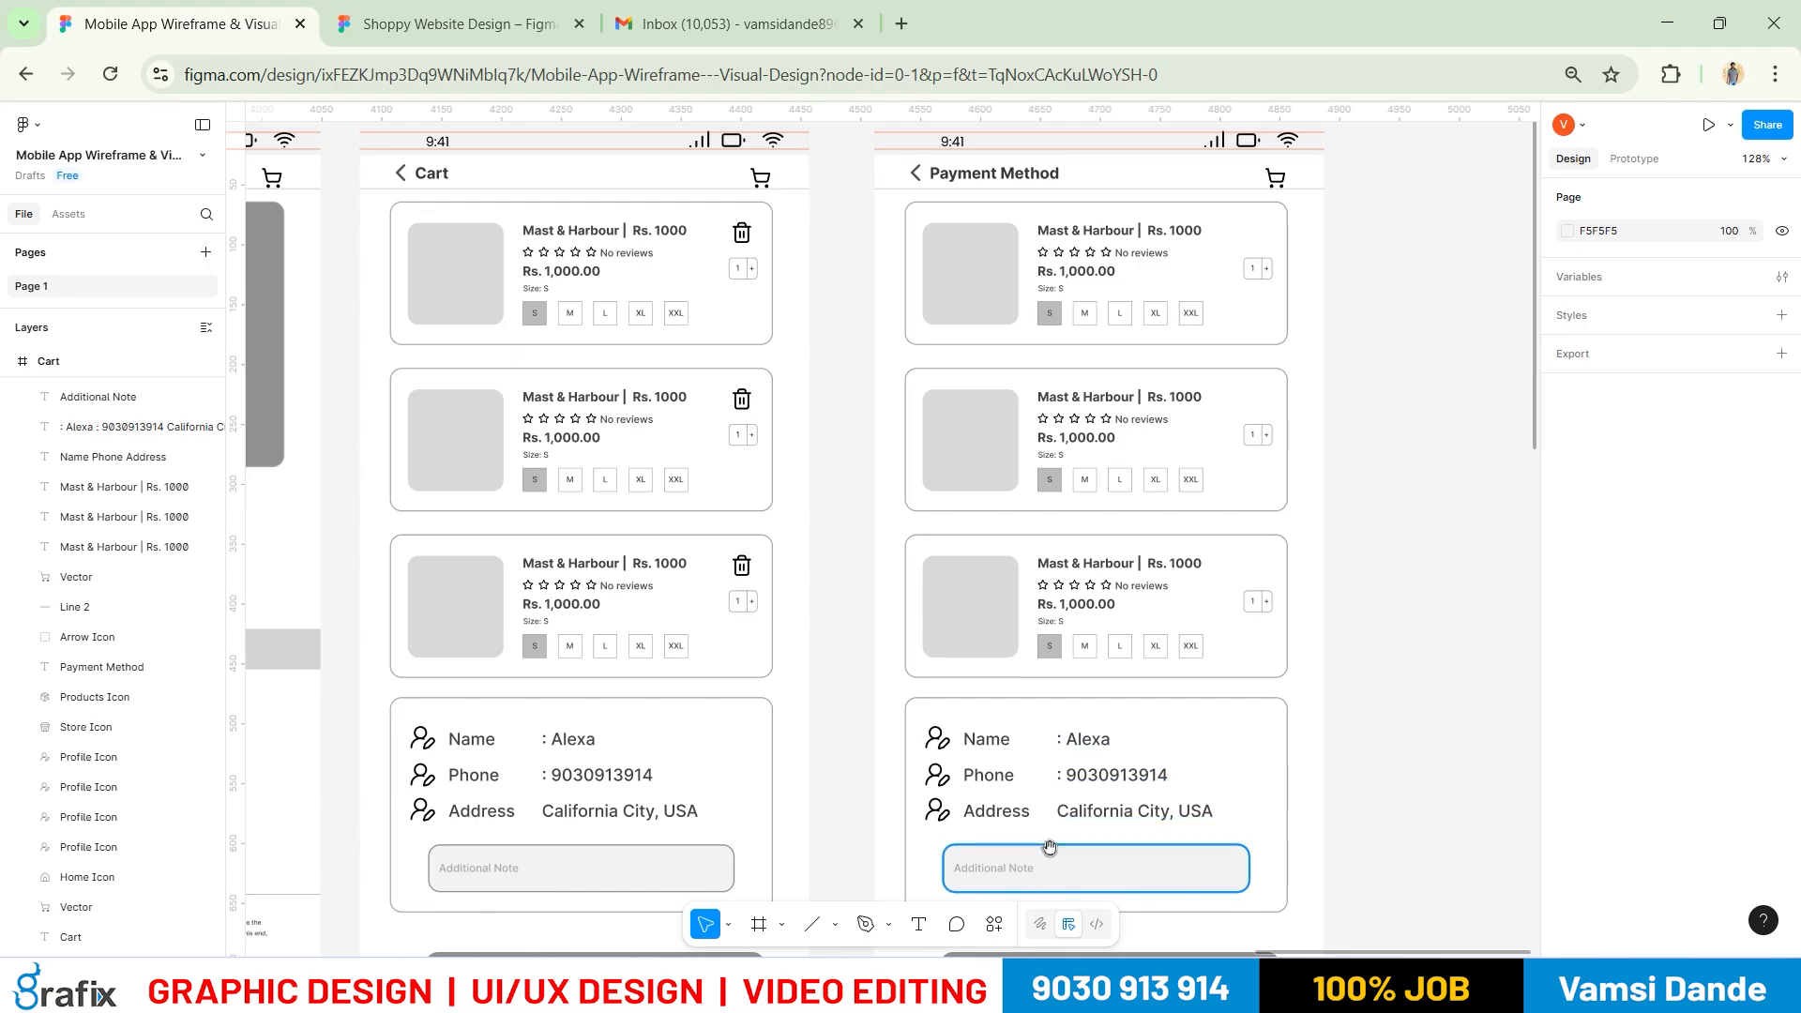
Relabel the Payment Method screen's button to 'Confirm Payment'
left_click_drag(1048, 846, 1024, 612)
left_click(1058, 781)
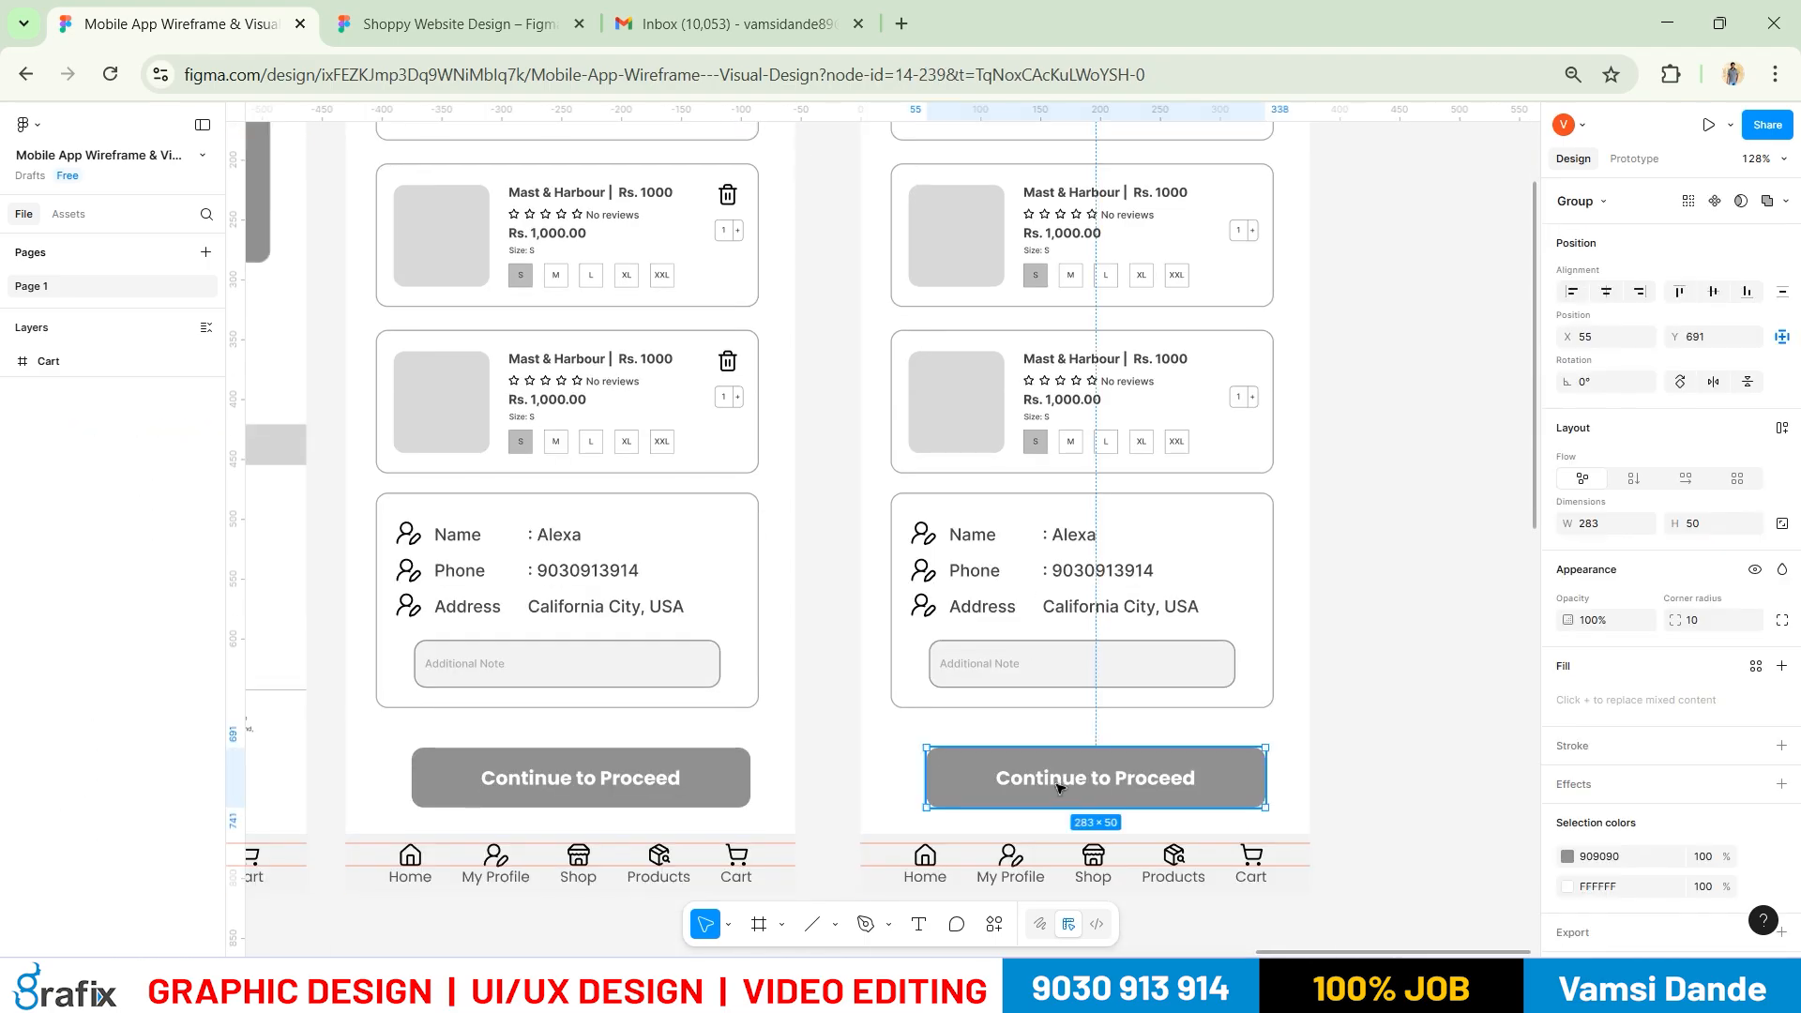
double_click(1058, 781)
key("ctrl+a")
key("alt+Tab")
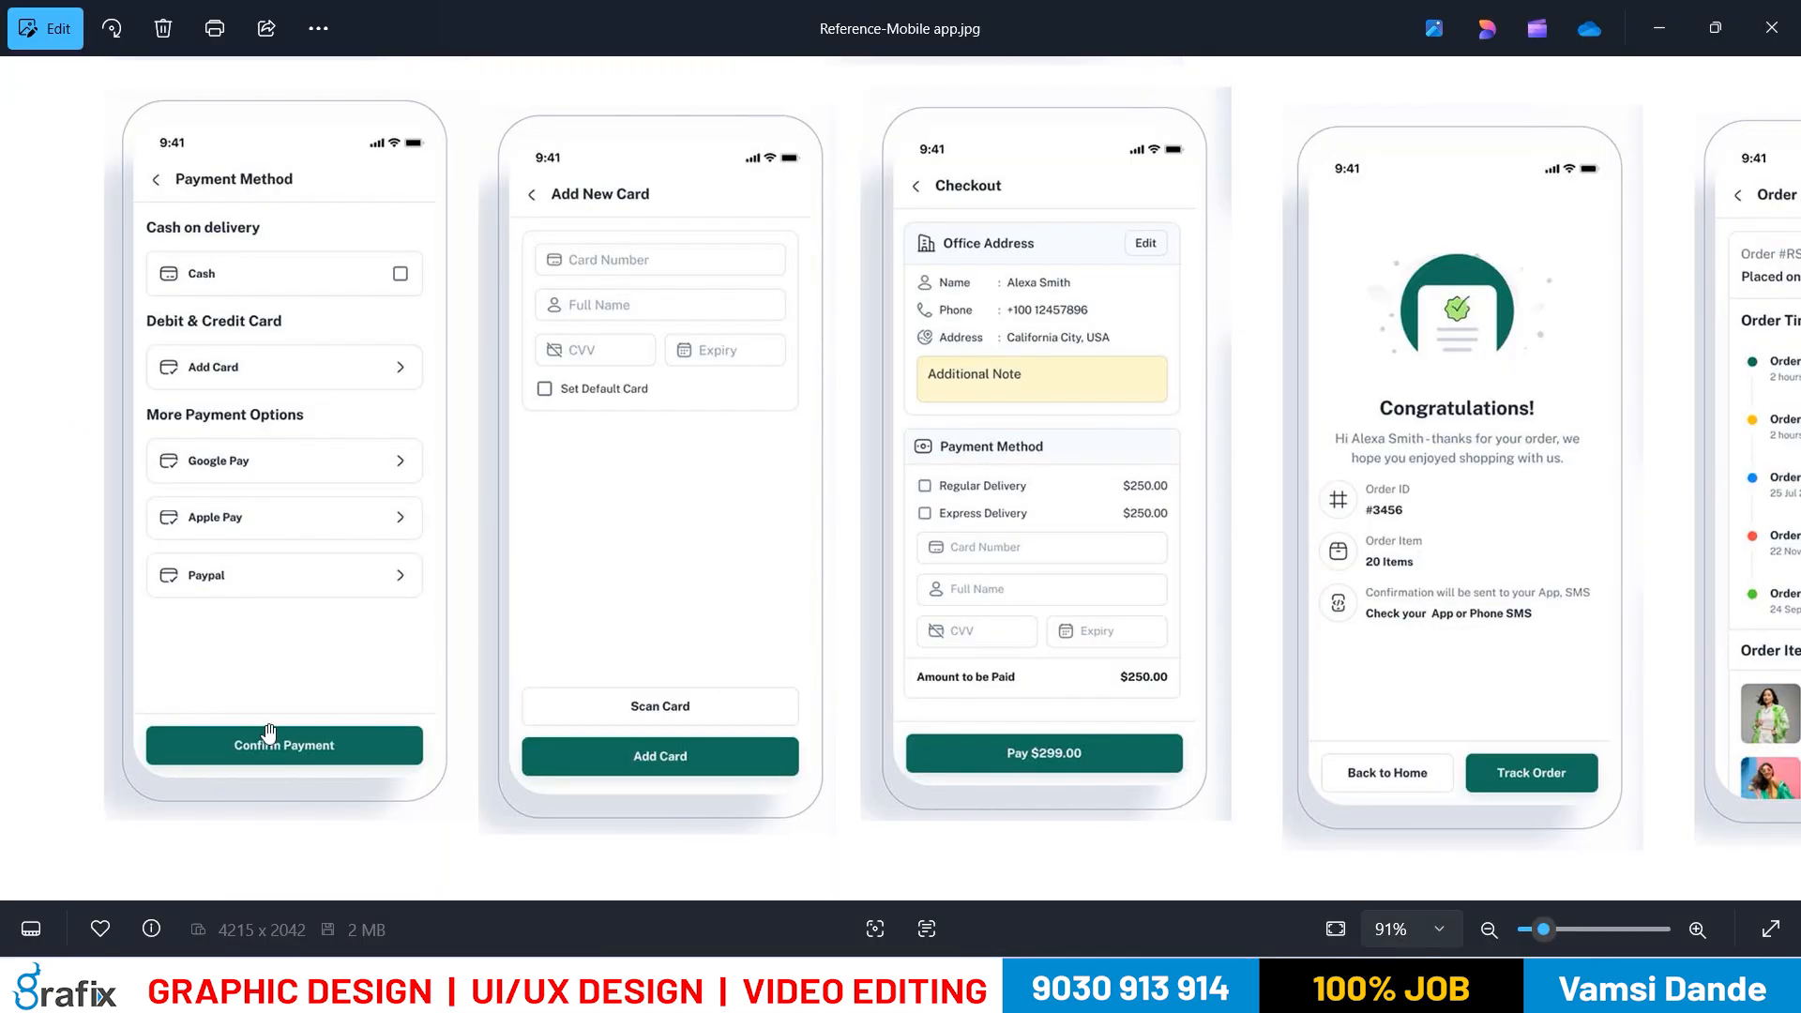
key("alt+Tab")
type("Cong")
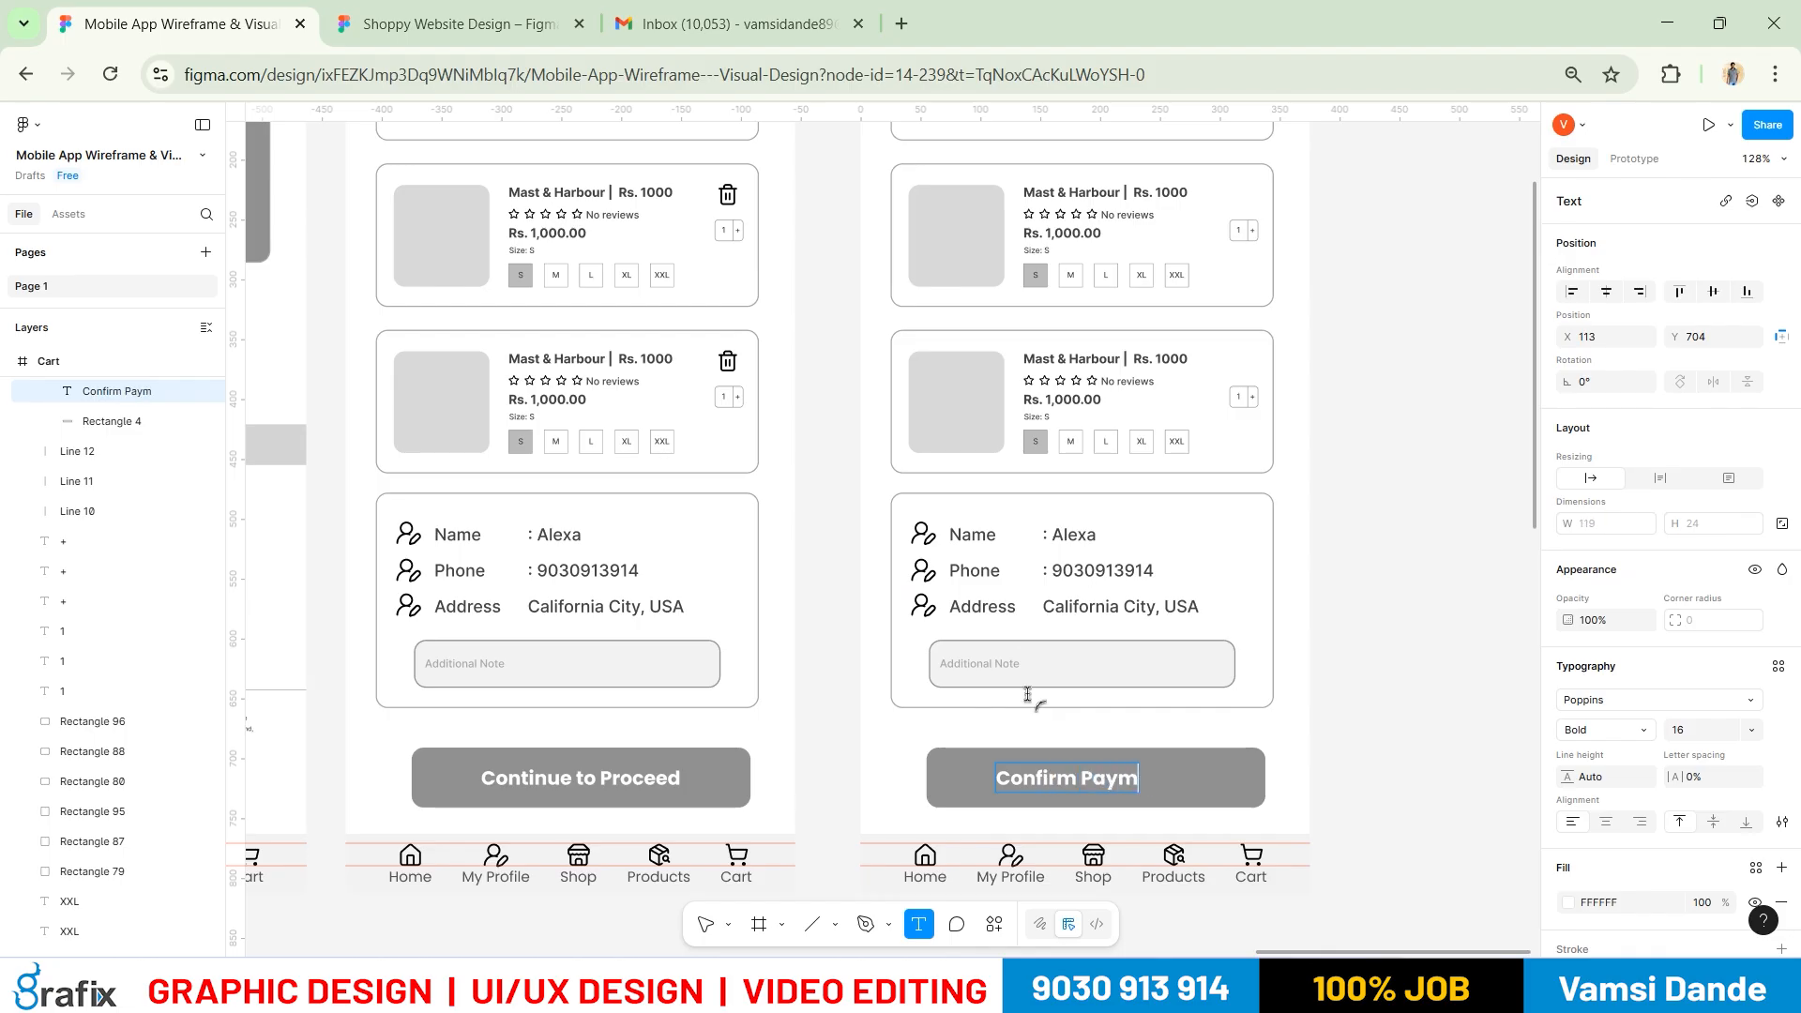
Centre the Confirm Payment label horizontally on its button
left_click(1062, 679)
left_click(1258, 796, "shift")
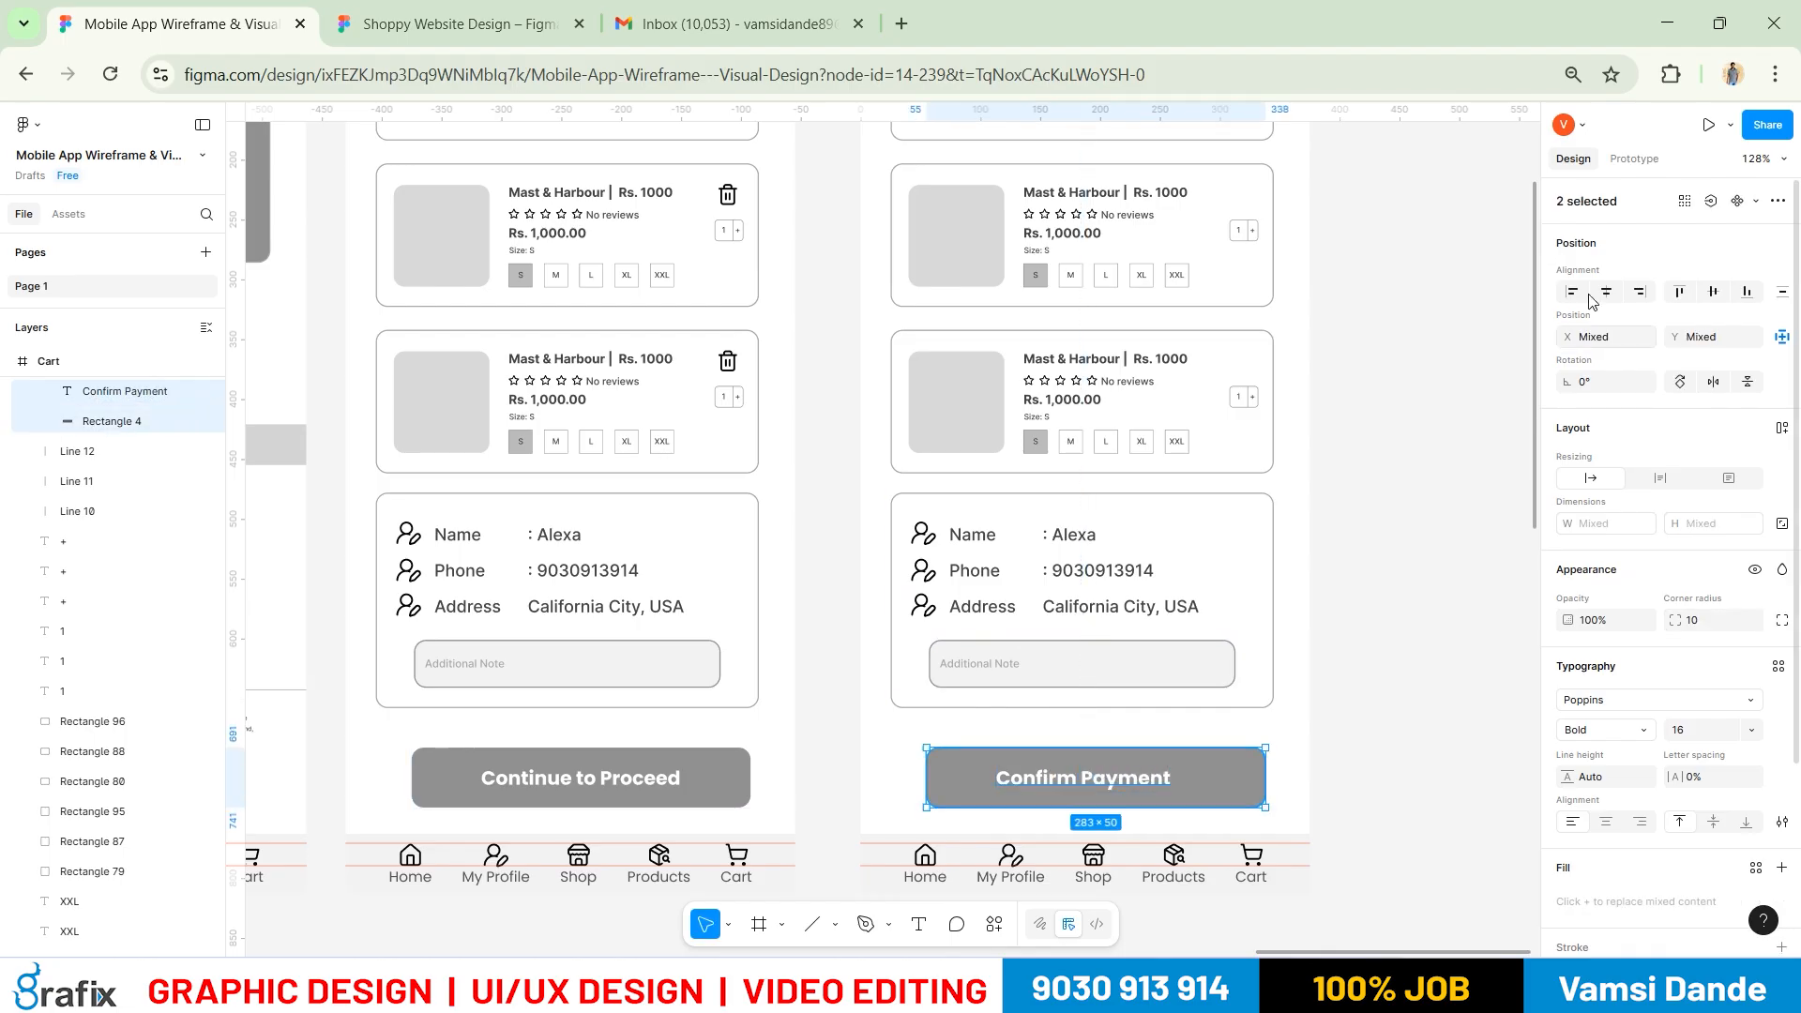
left_click(1606, 295)
Delete the extra product cards and details card from the Payment Method screen
left_click(1406, 565)
scroll(1131, 562, "down", 2)
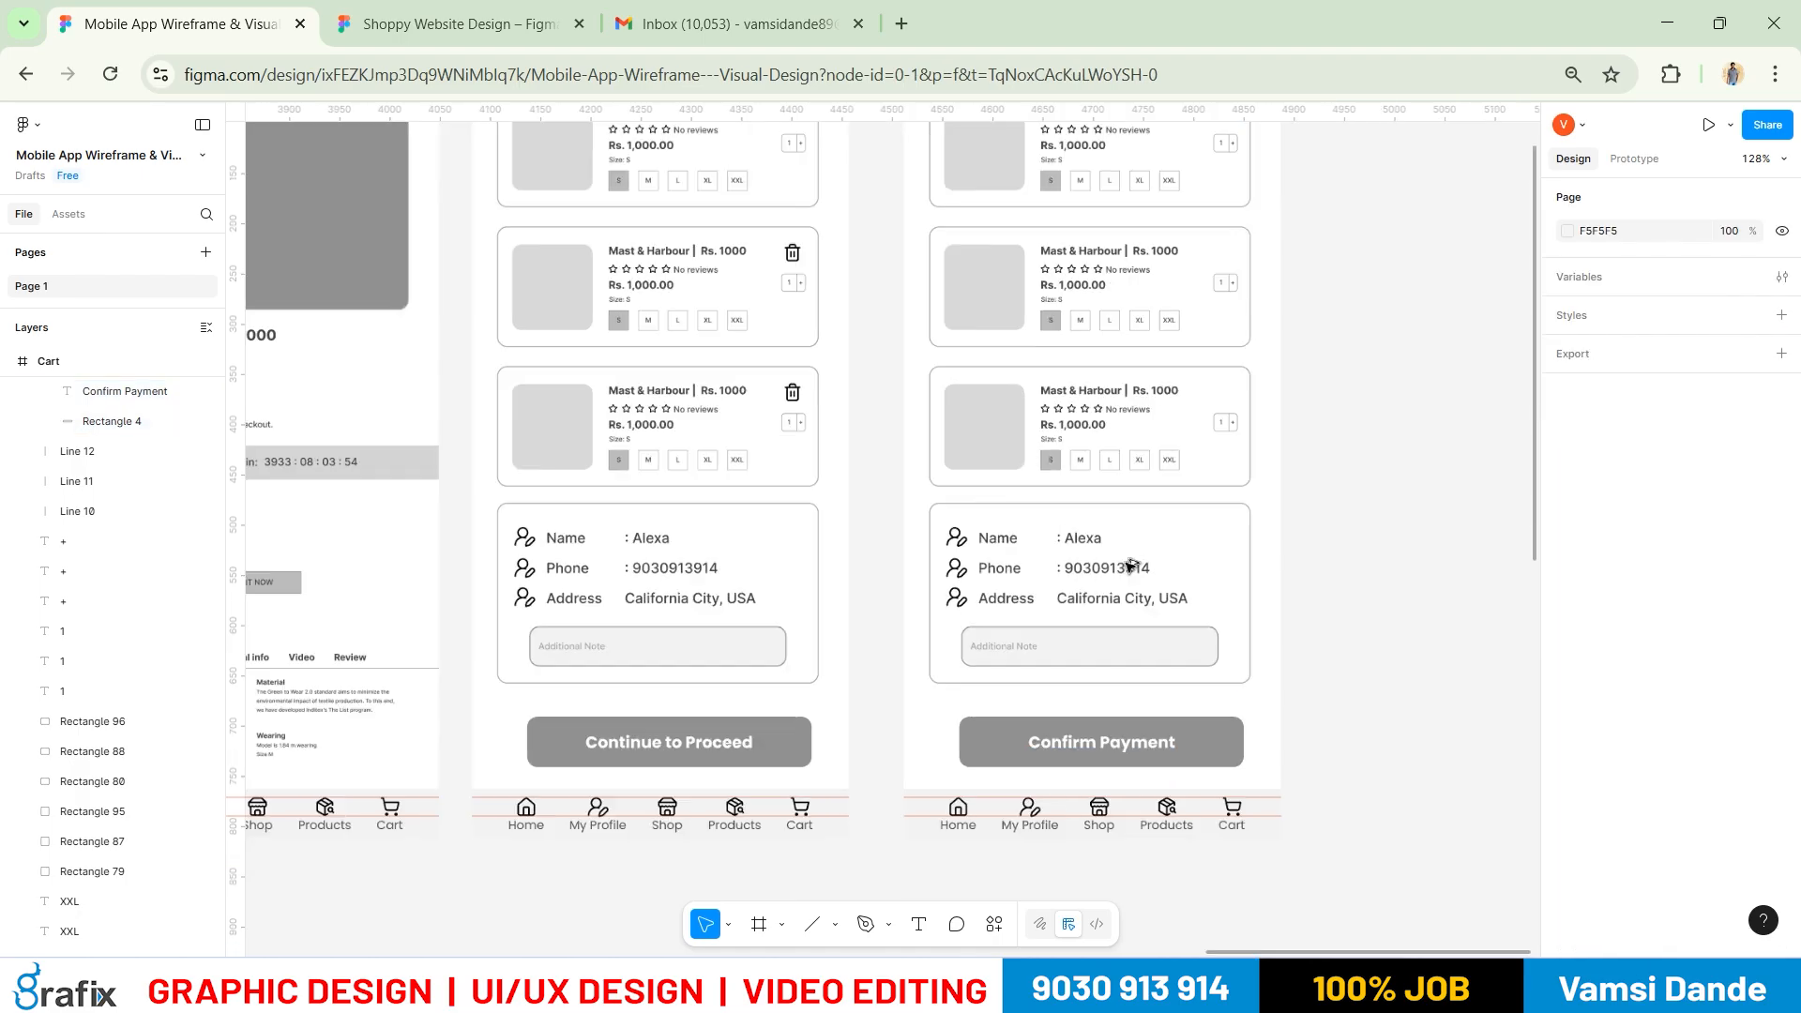
left_click_drag(1229, 372, 1224, 440)
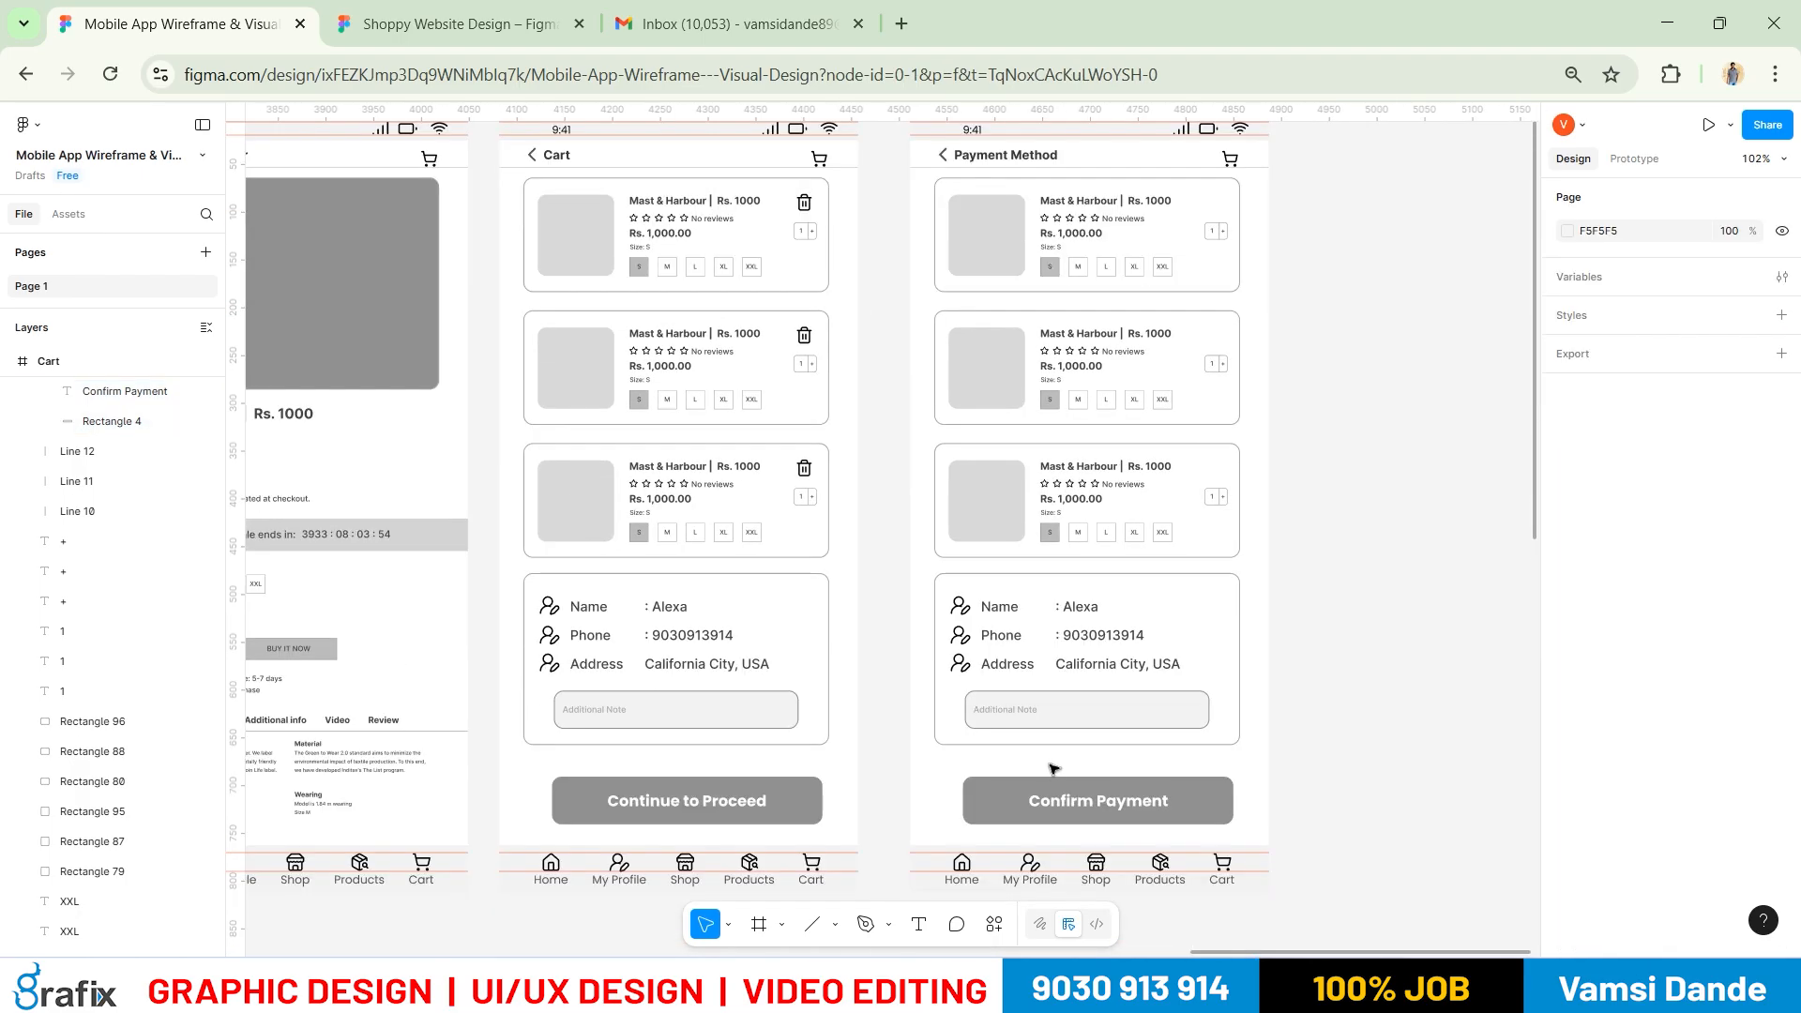
left_click_drag(1051, 758, 1129, 305)
key("Delete")
left_click_drag(946, 312, 1247, 750)
key("Delete")
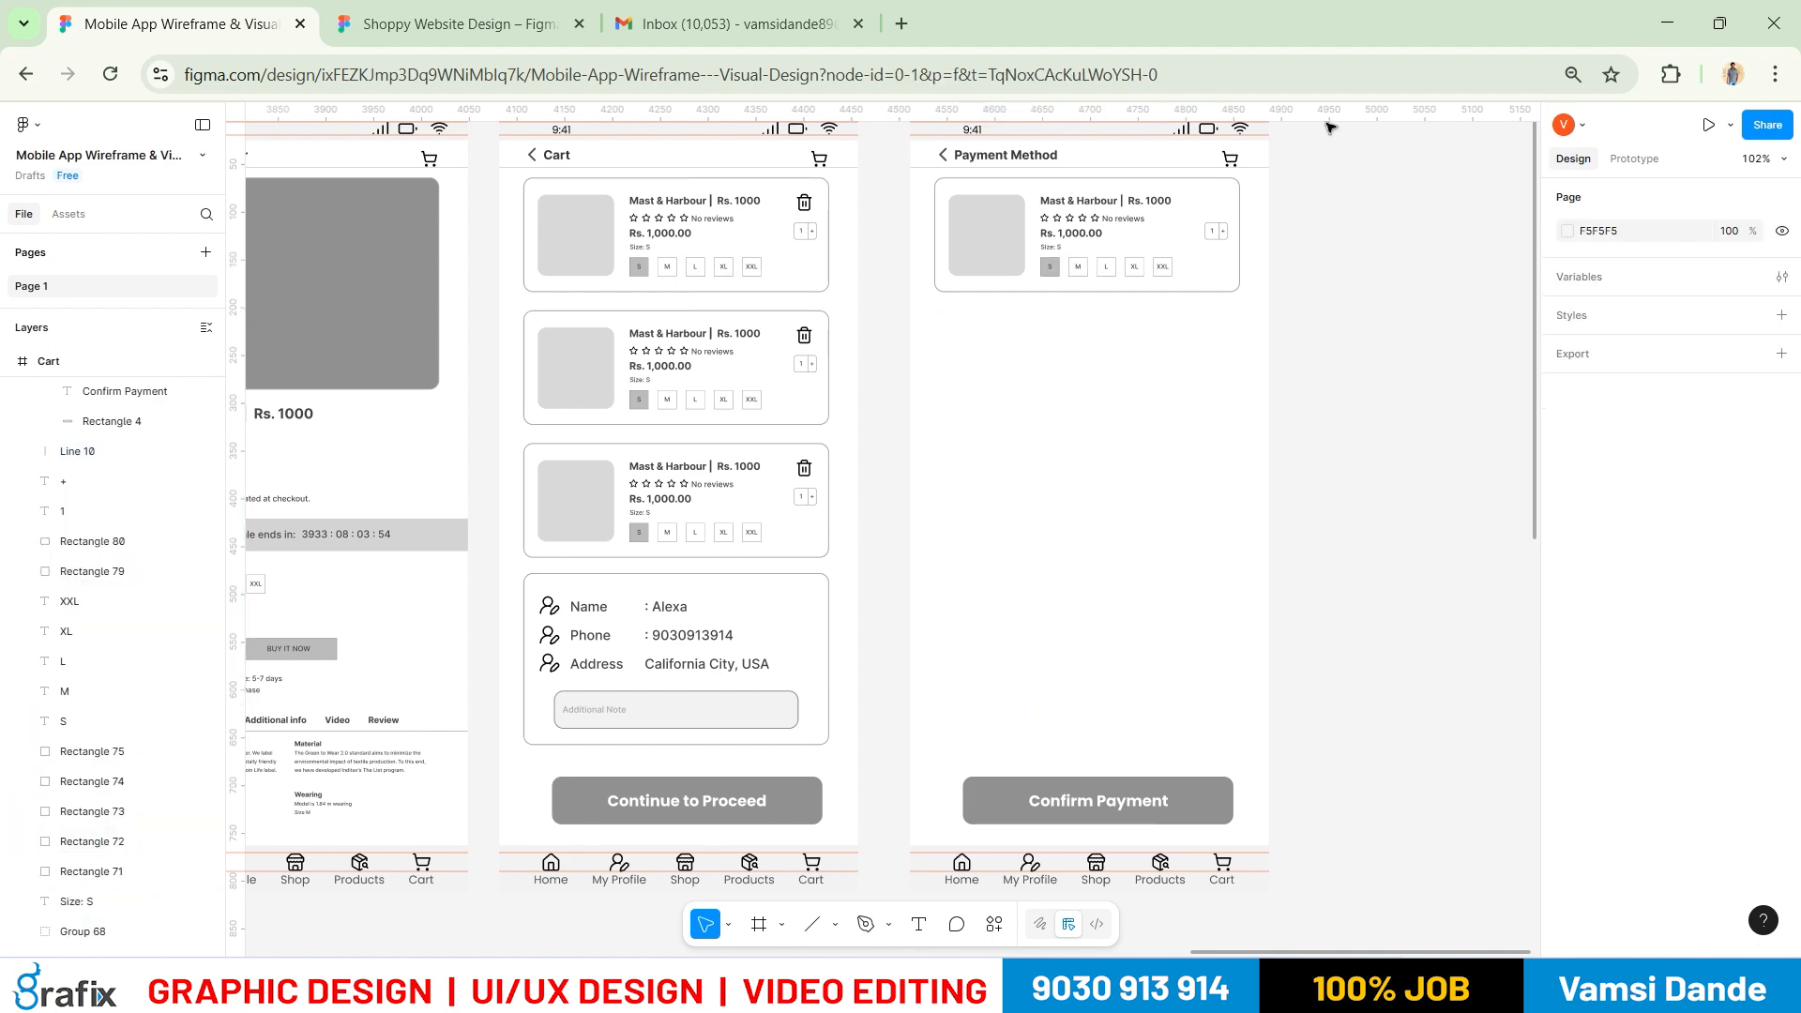
scroll(1311, 211, "up", 5, "ctrl")
left_click_drag(1104, 257, 1071, 292)
Compare with the reference image and start editing the product card's title text
key("alt+Tab")
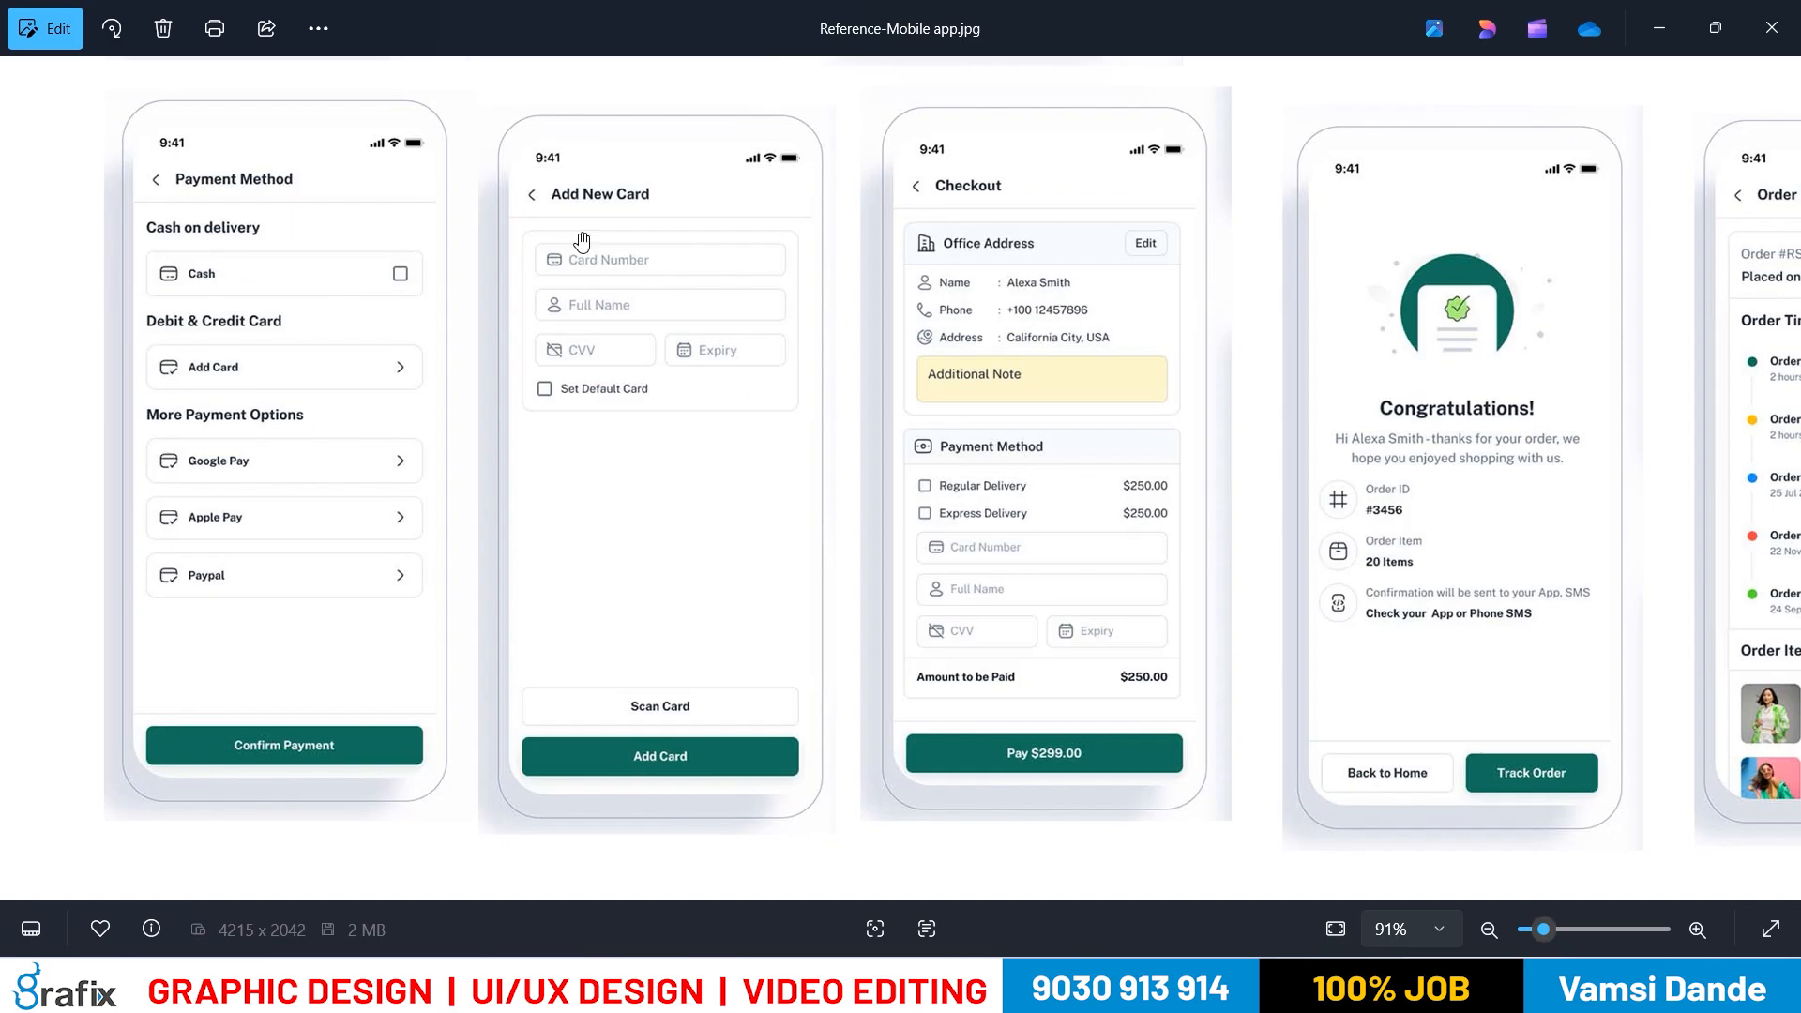
key("alt+Tab")
key("t")
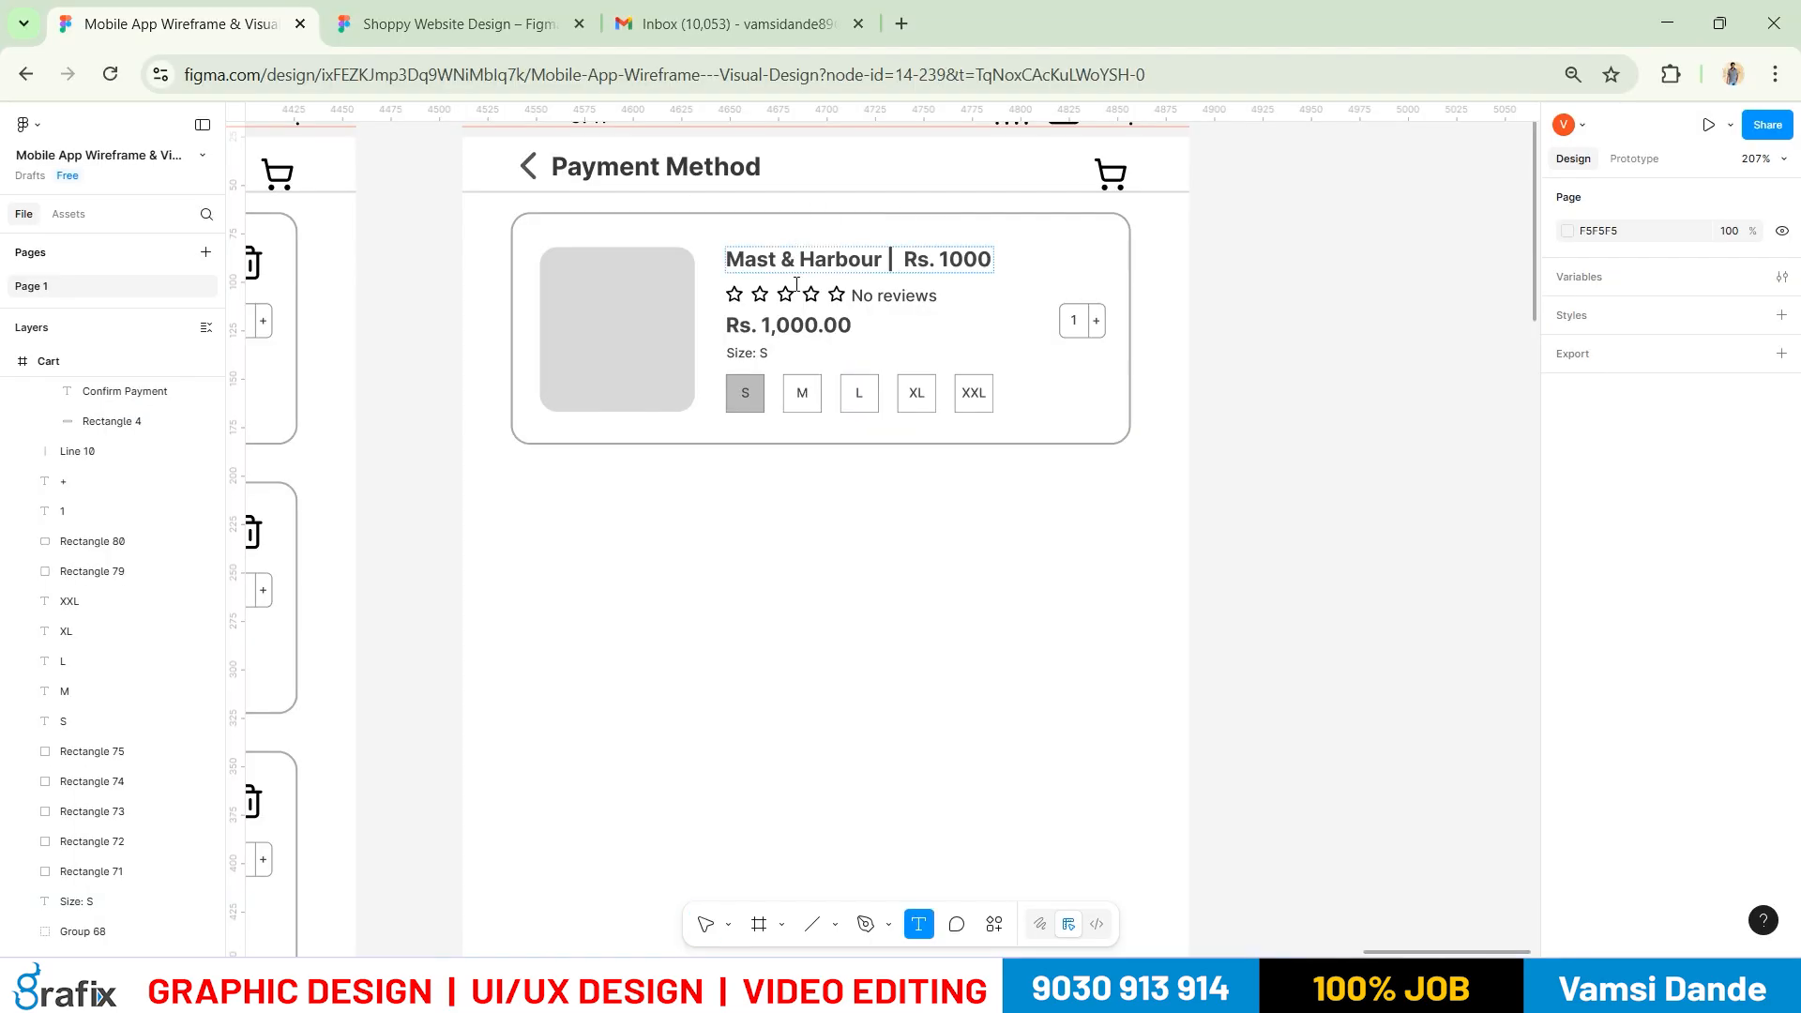
double_click(795, 272)
key("alt+Tab")
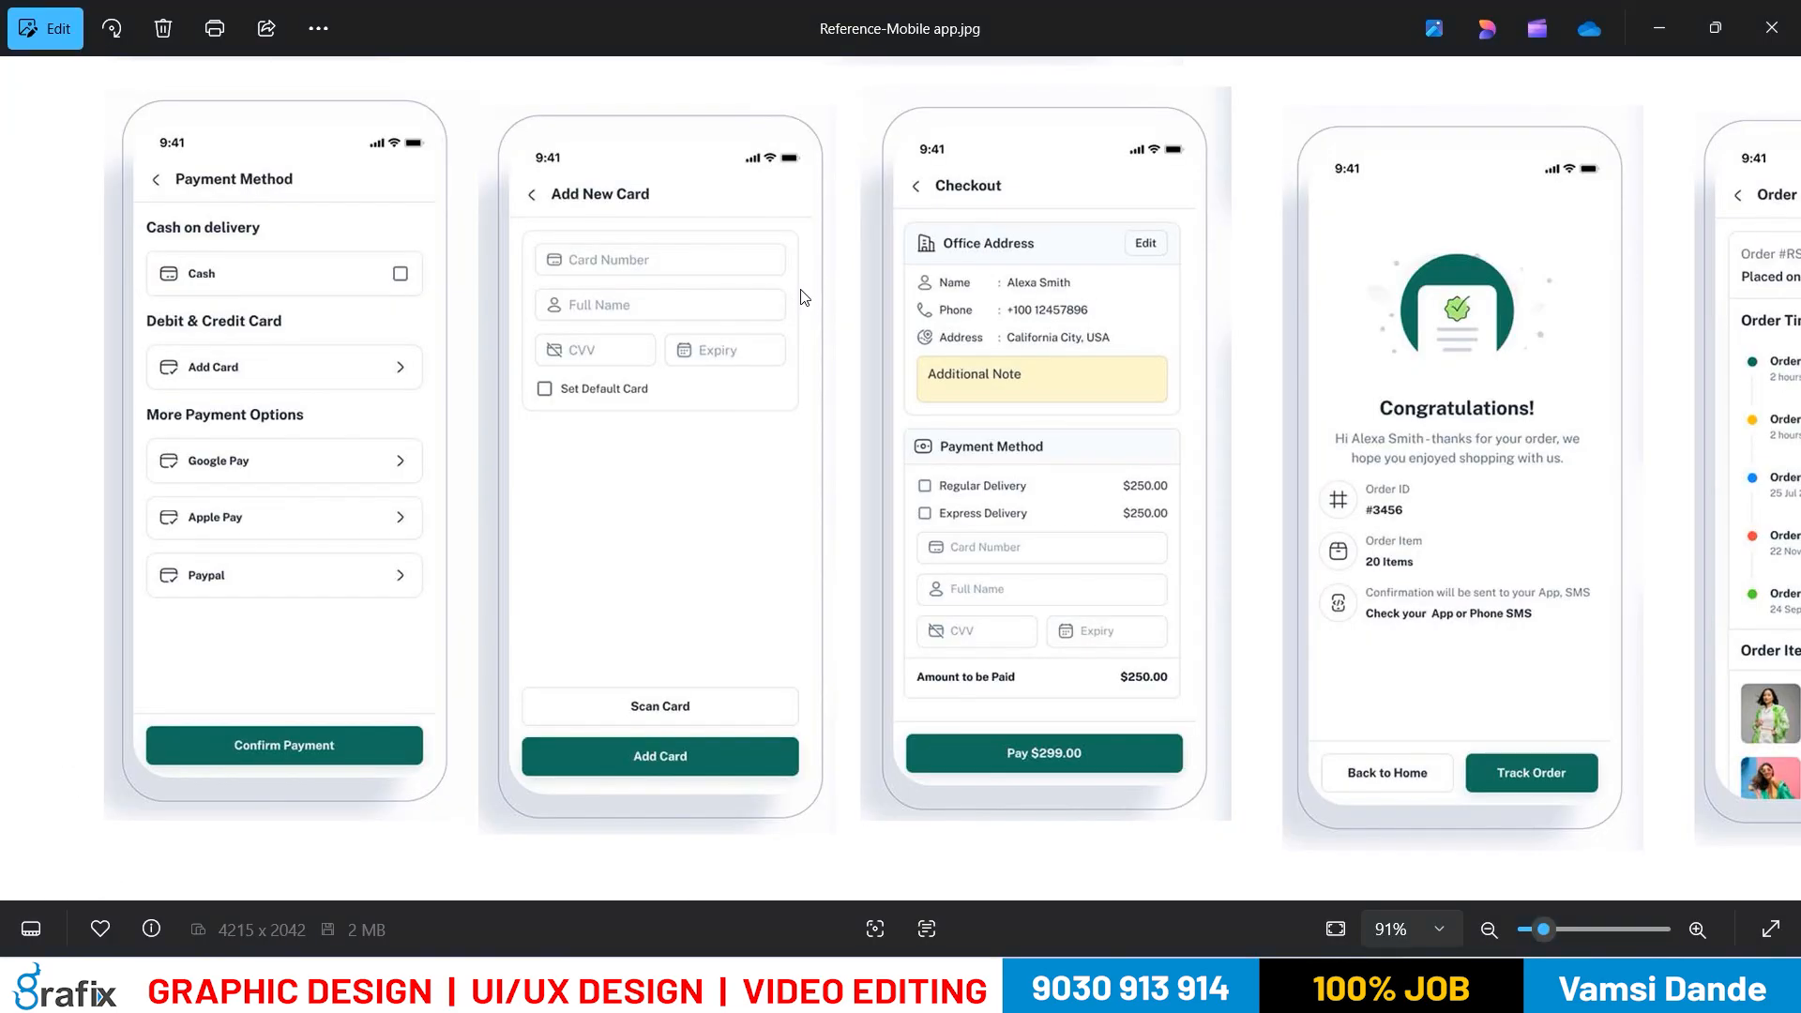
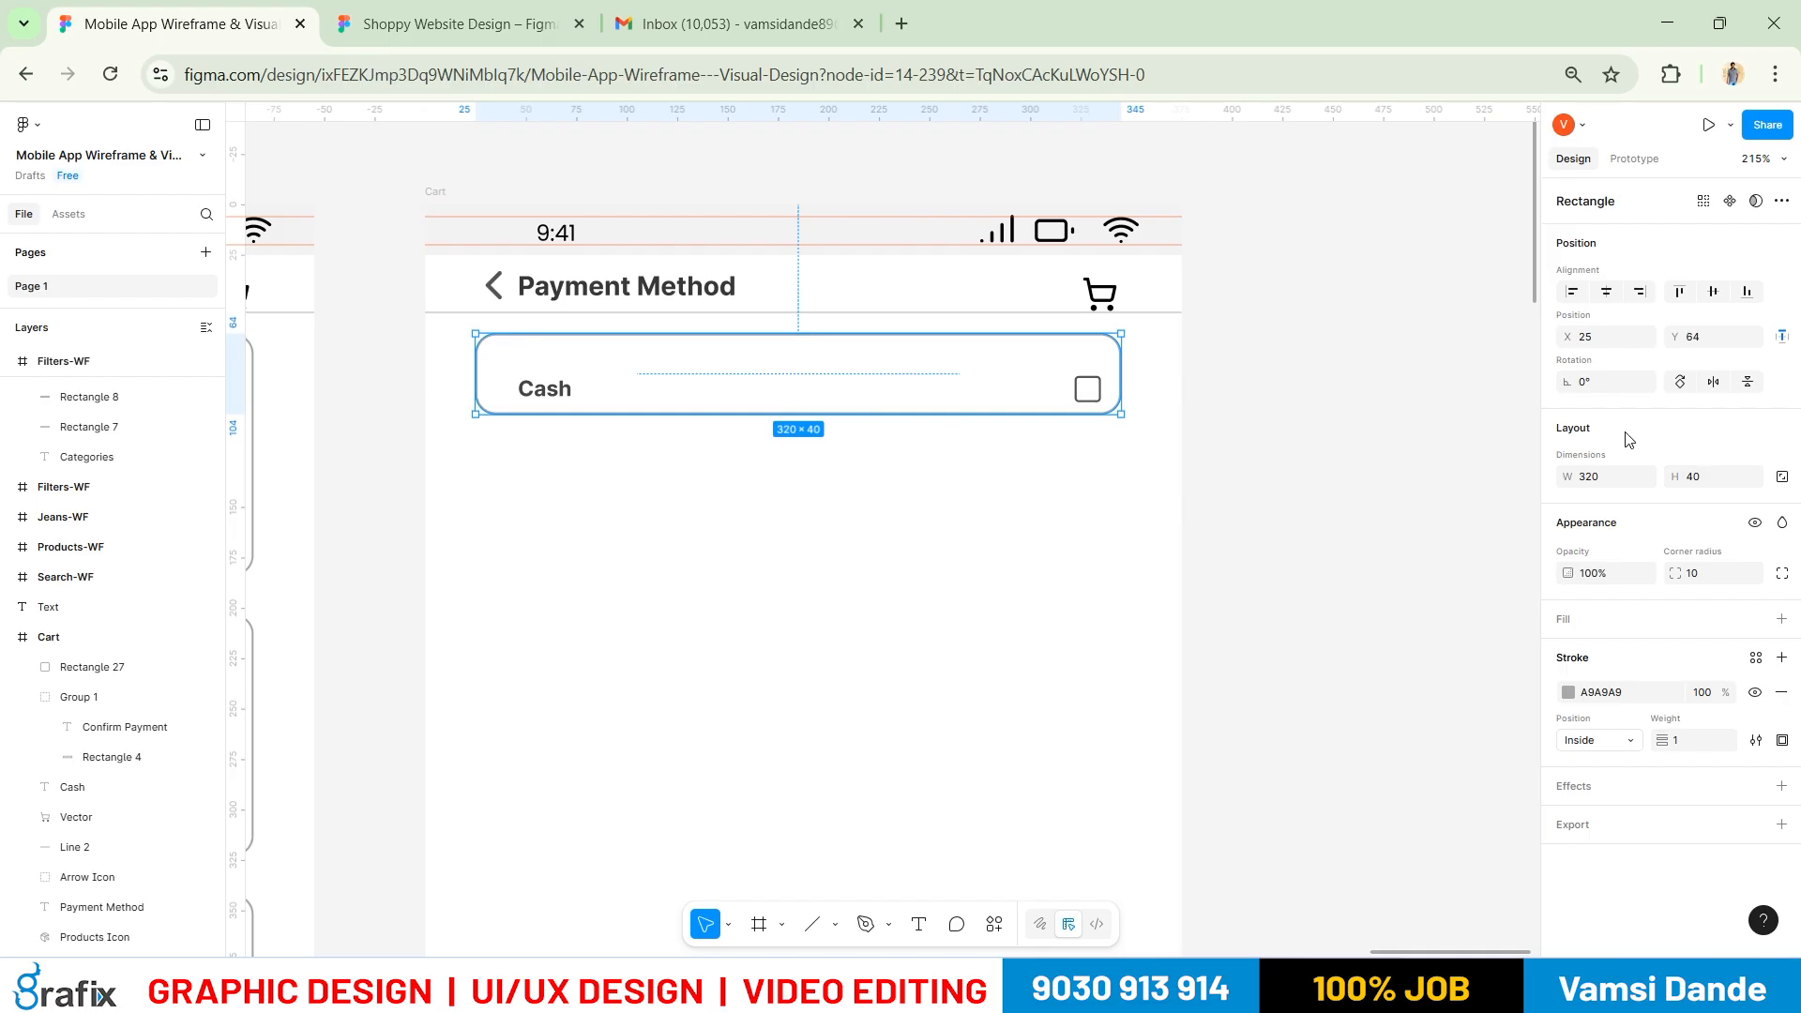
Set the Cash card height to 50 and centre the Cash row vertically in it
left_click(1723, 490)
type("50")
key("Return")
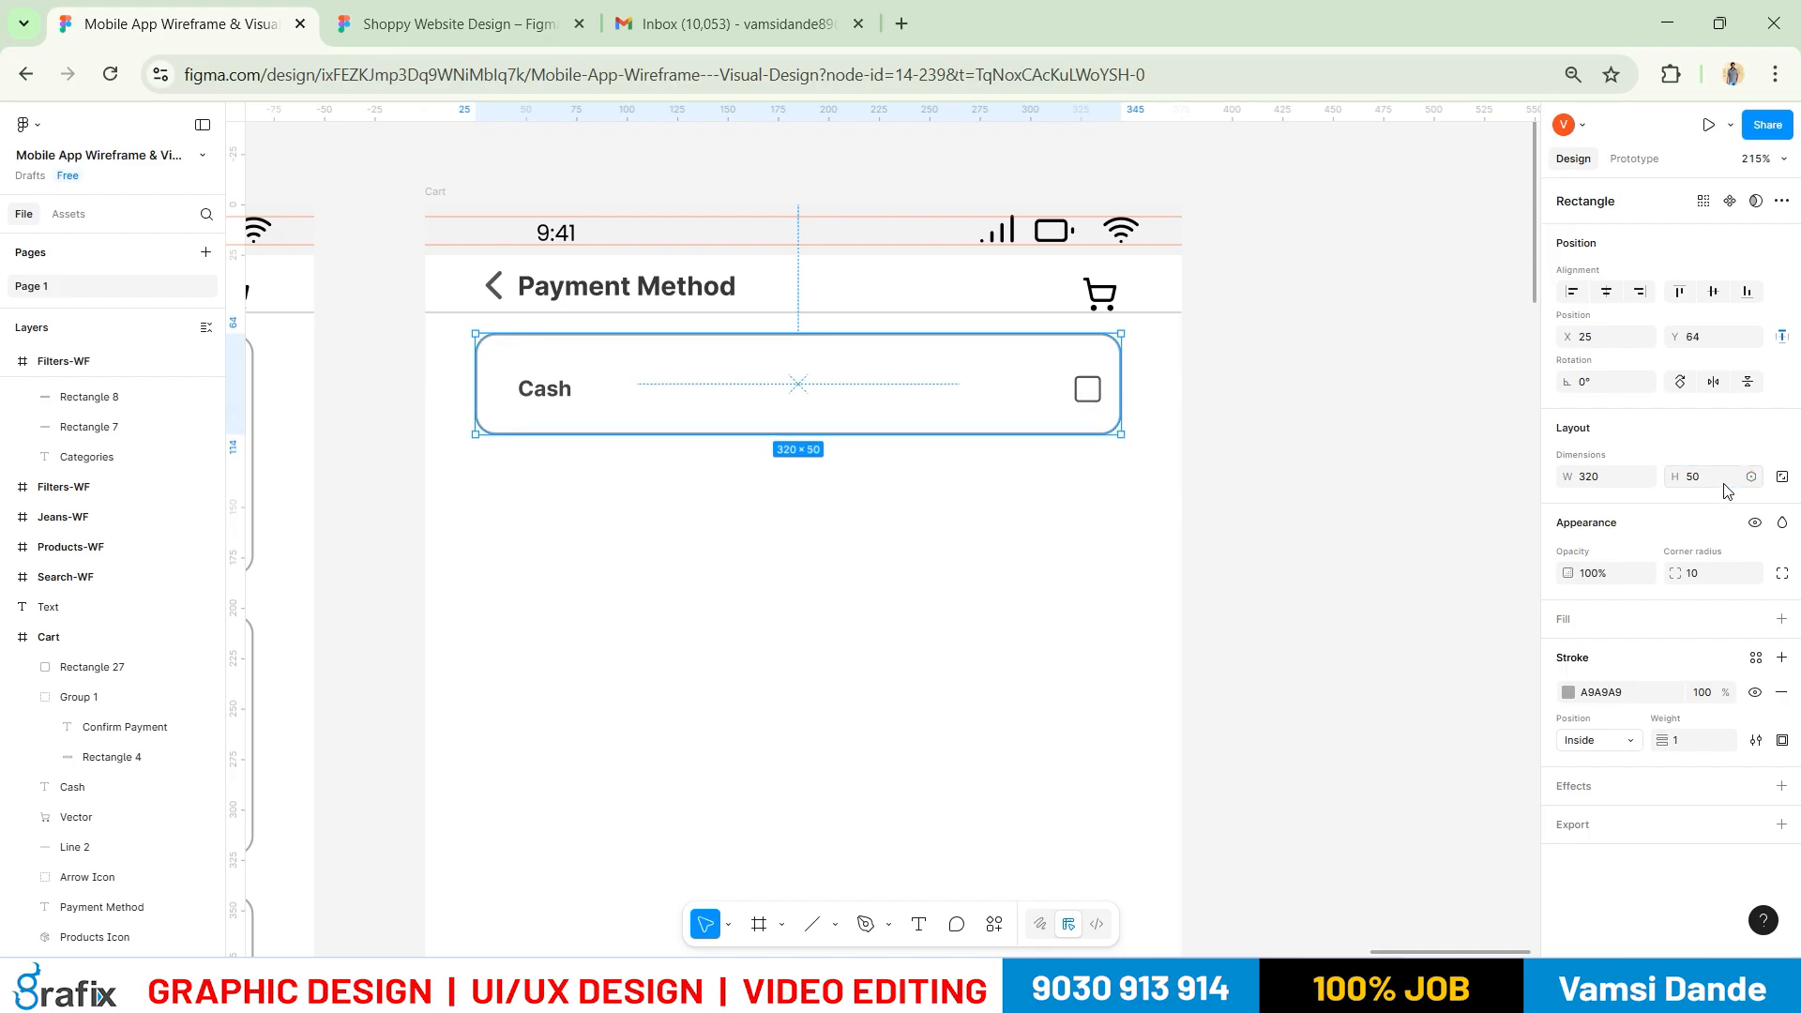
scroll(1137, 335, "up", 2)
left_click(1094, 404)
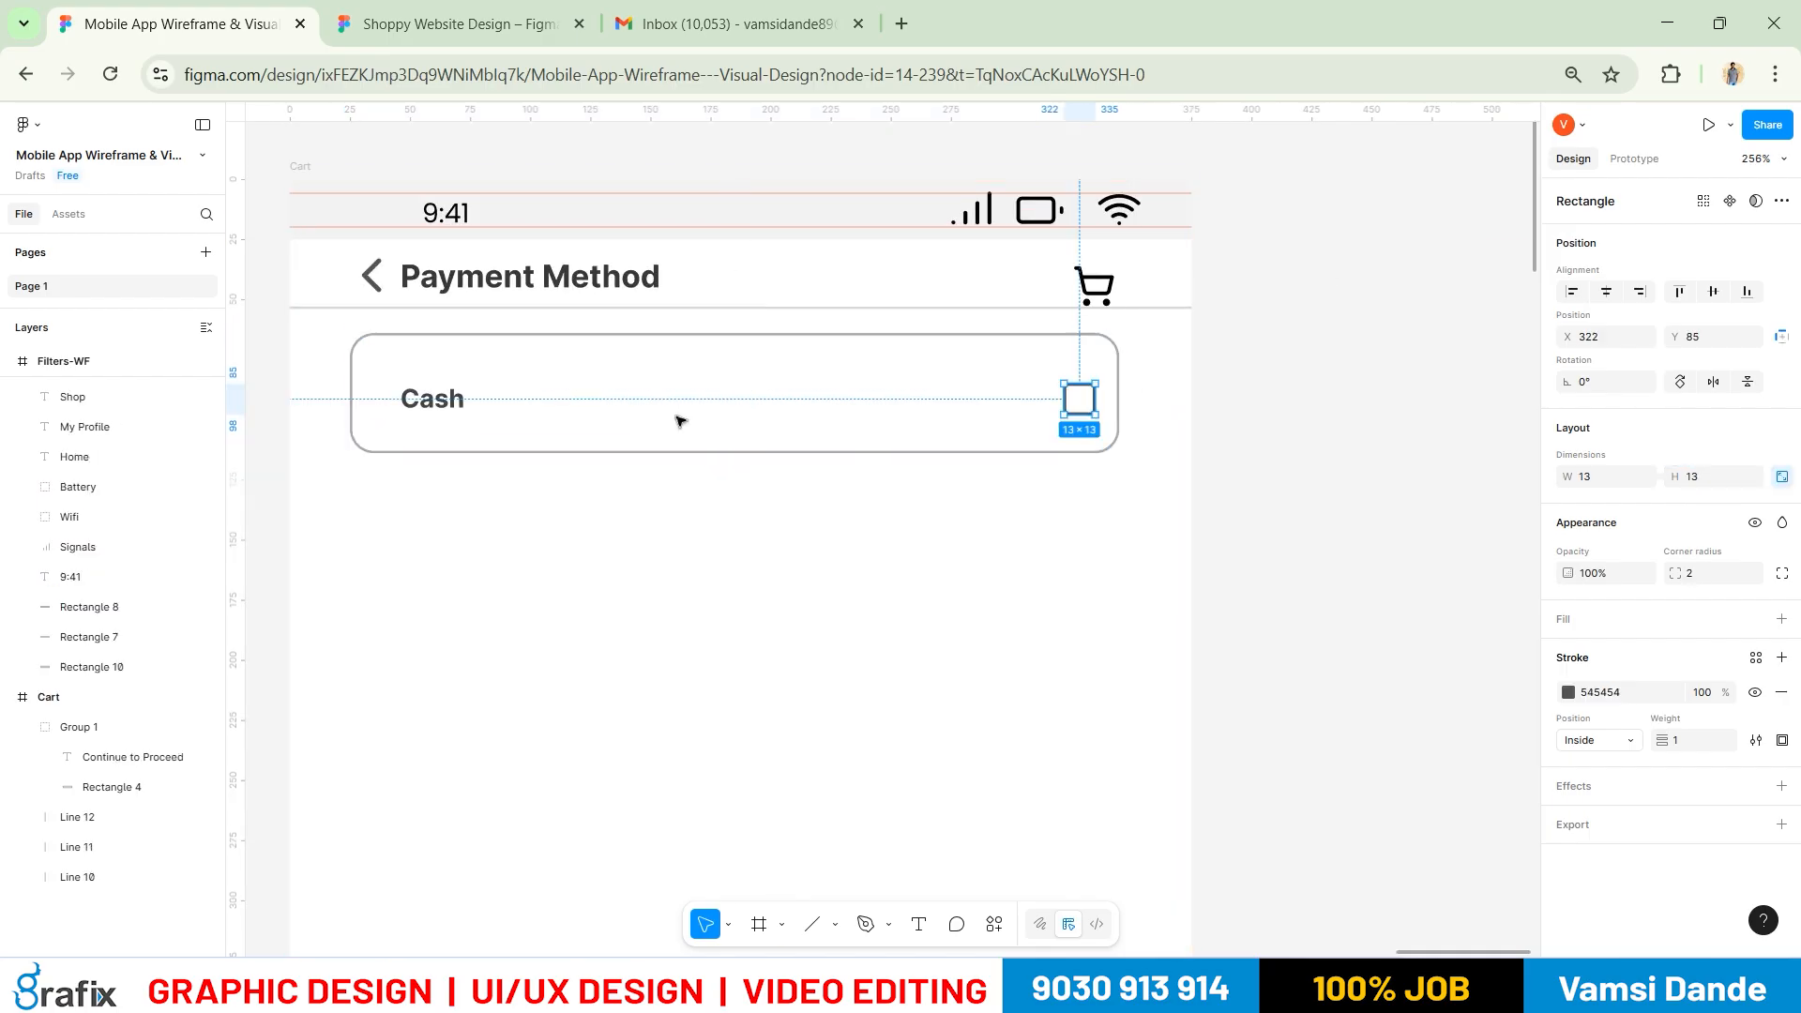
left_click(433, 399, "shift")
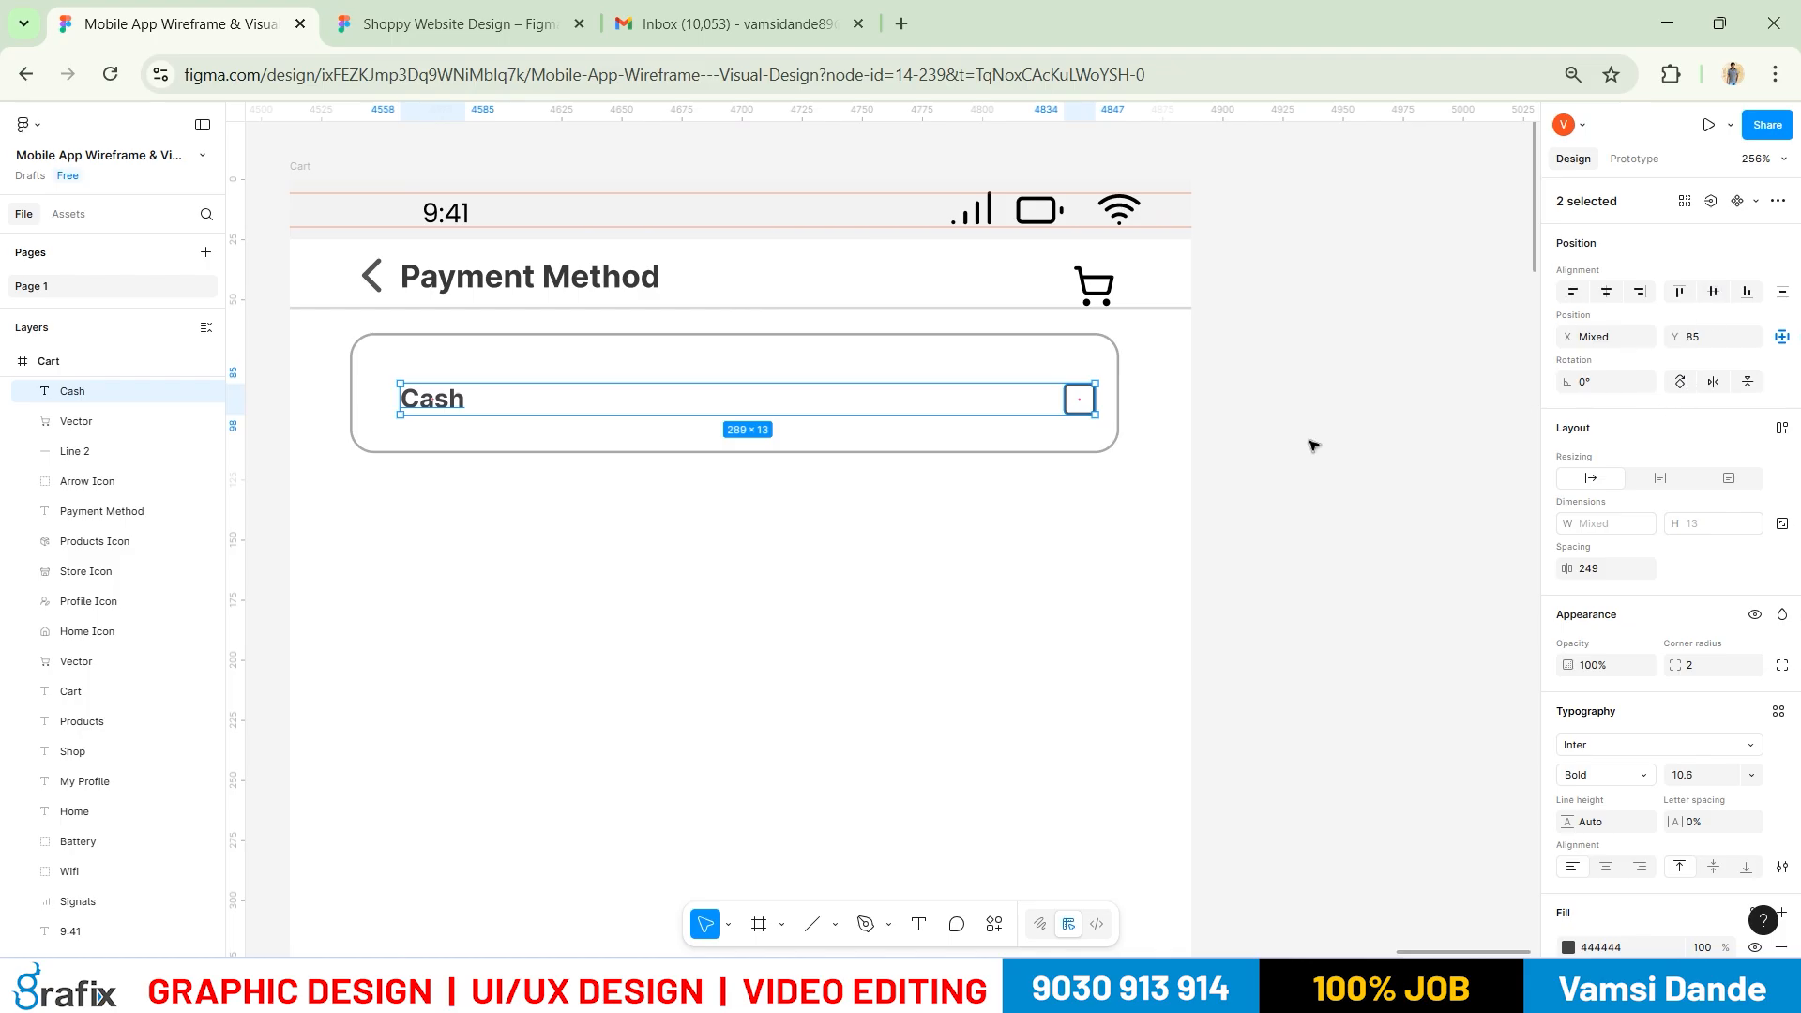
left_click(1074, 453, "shift")
left_click(1716, 298)
left_click(1419, 454)
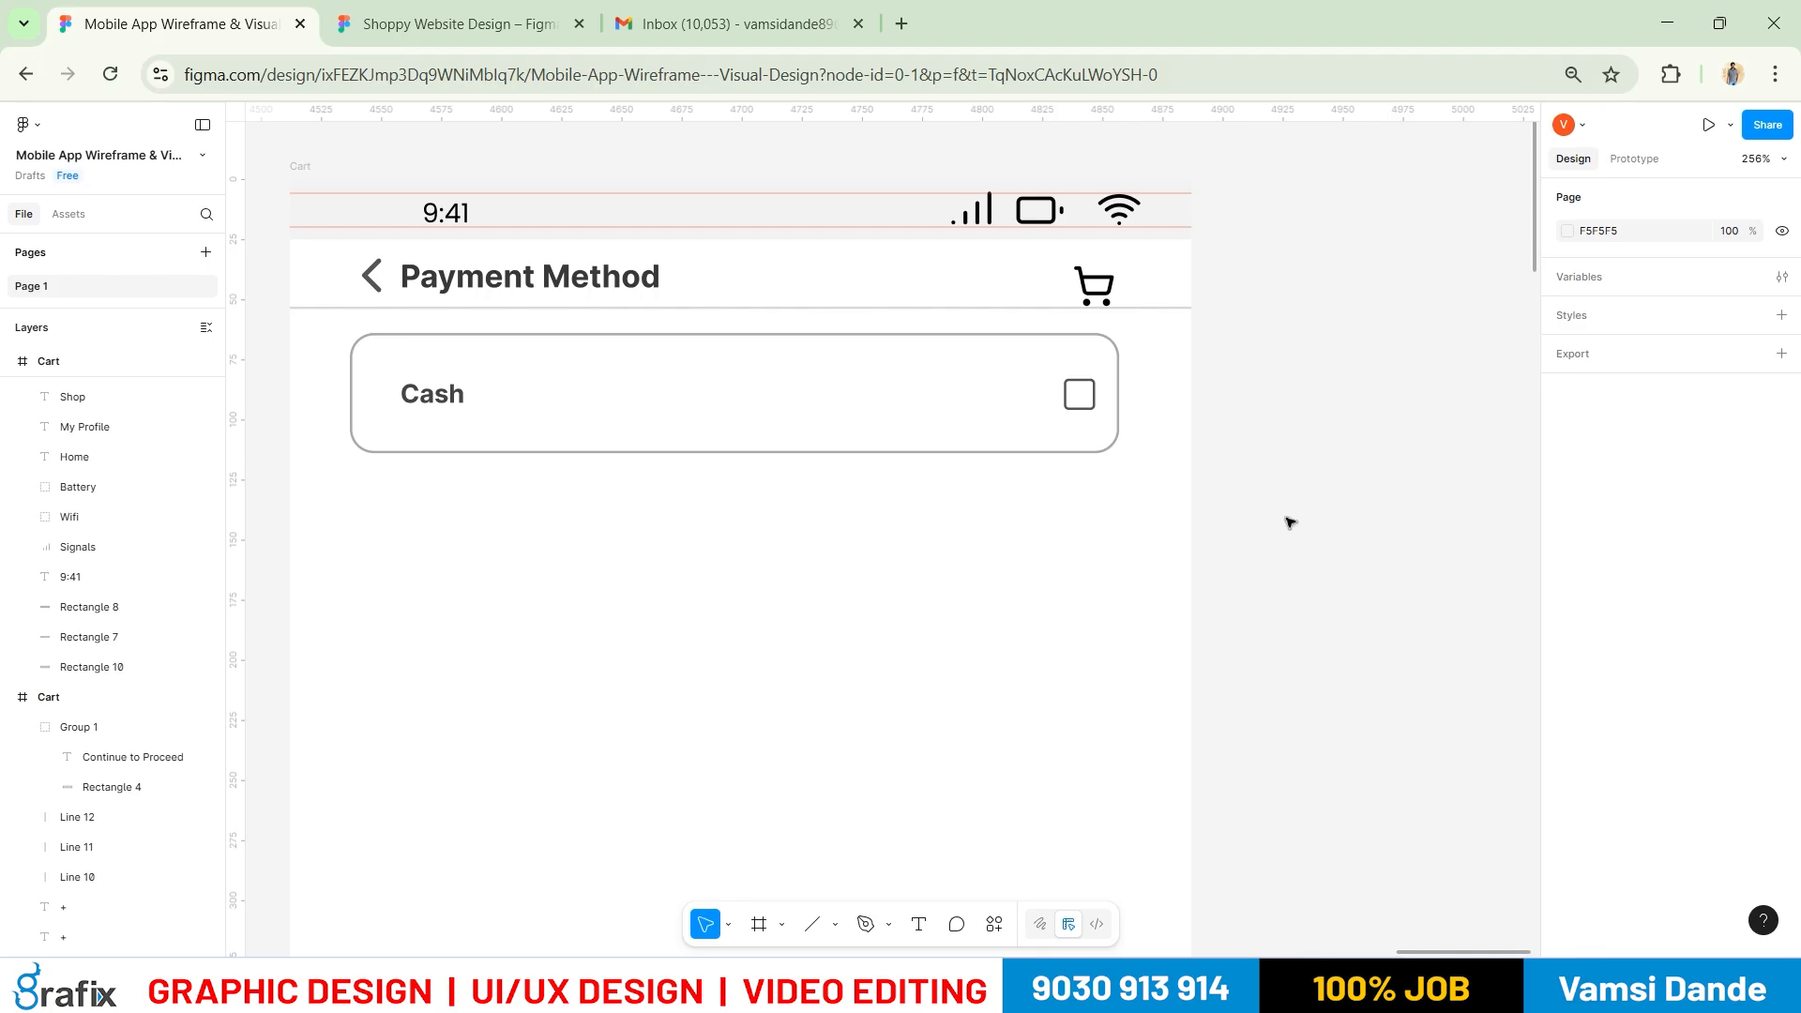
Centre the Cash label and checkbox group horizontally within the card
left_click(1086, 398)
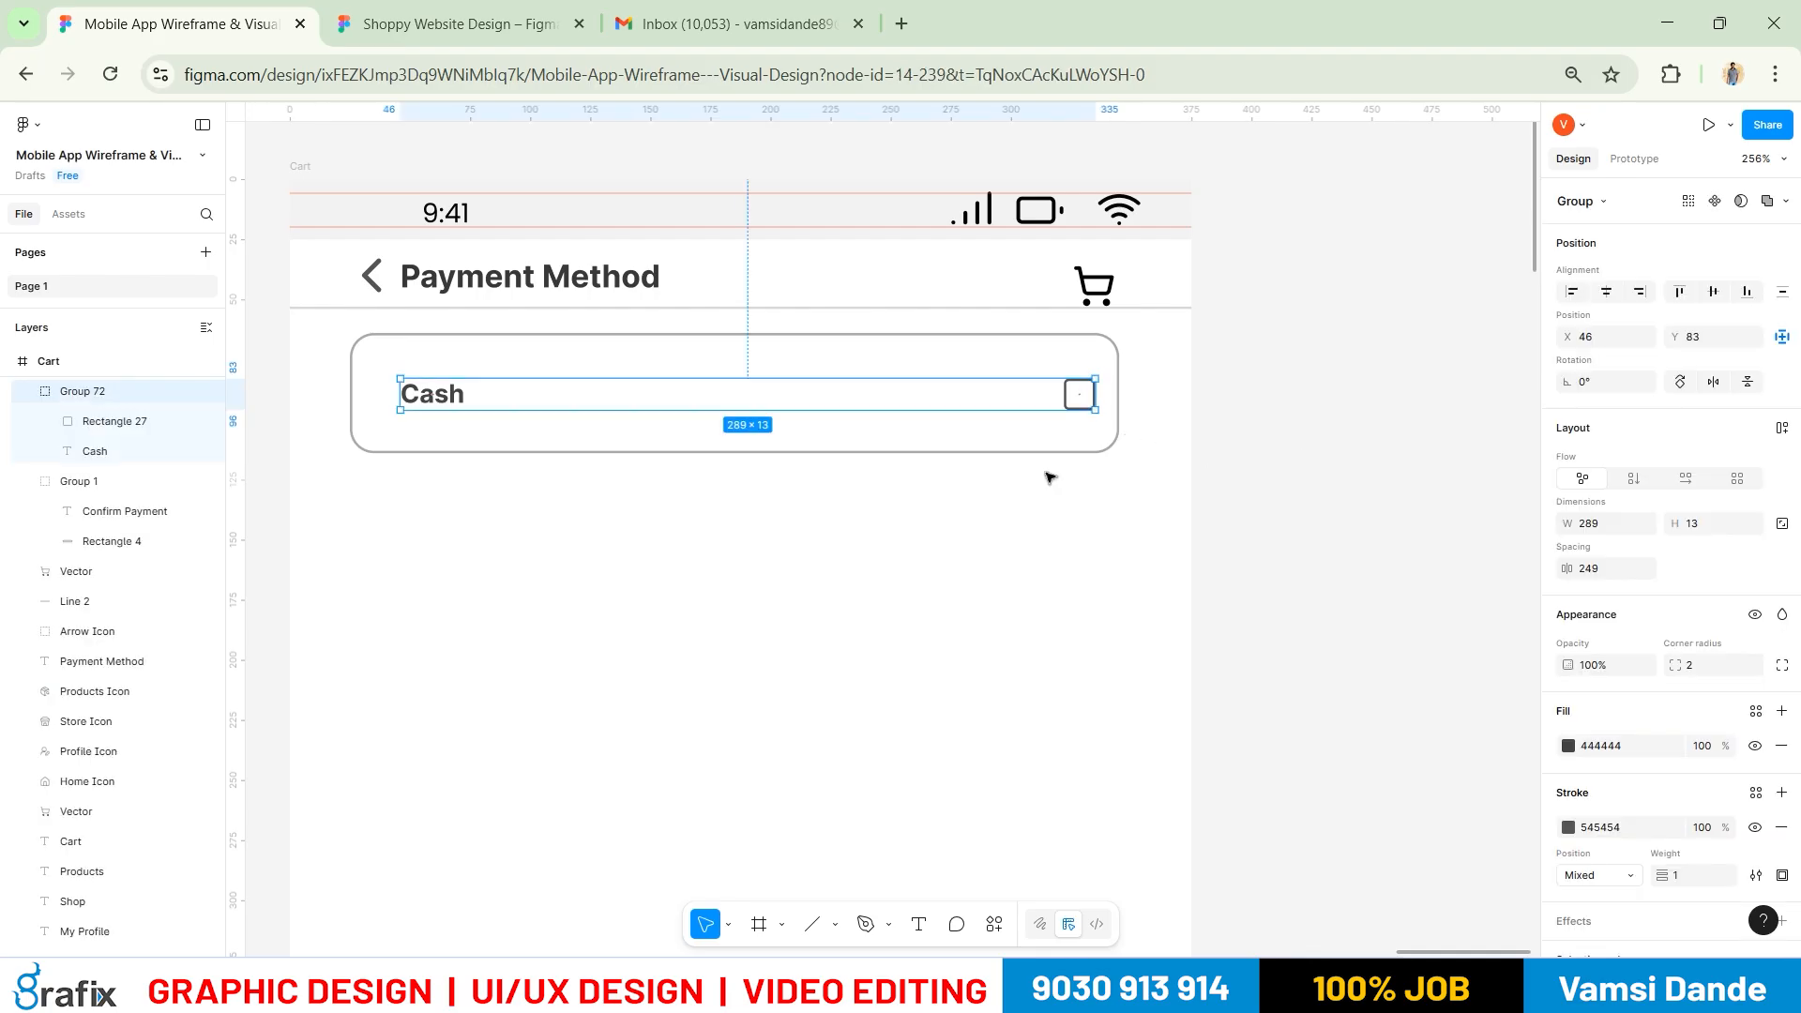
left_click(1046, 453, "shift")
left_click(1606, 292)
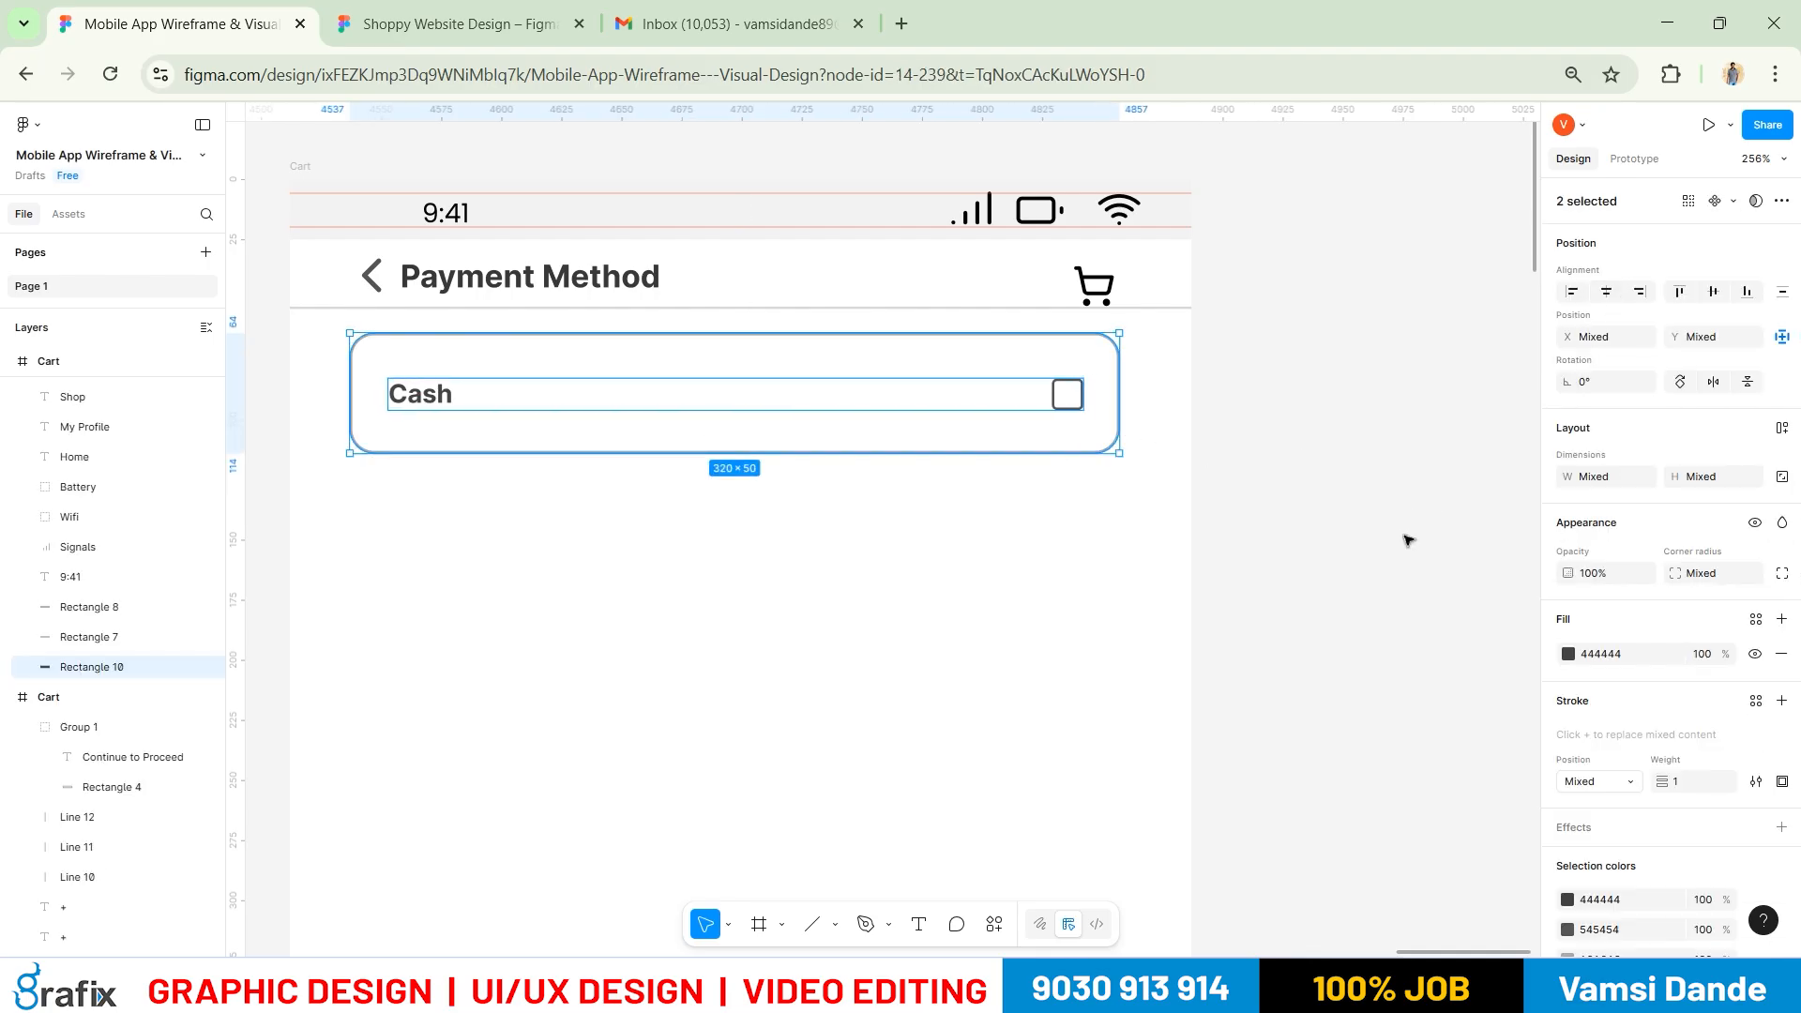
left_click(1407, 540)
Reduce the Cash card height to 45
scroll(1172, 591, "down", 1)
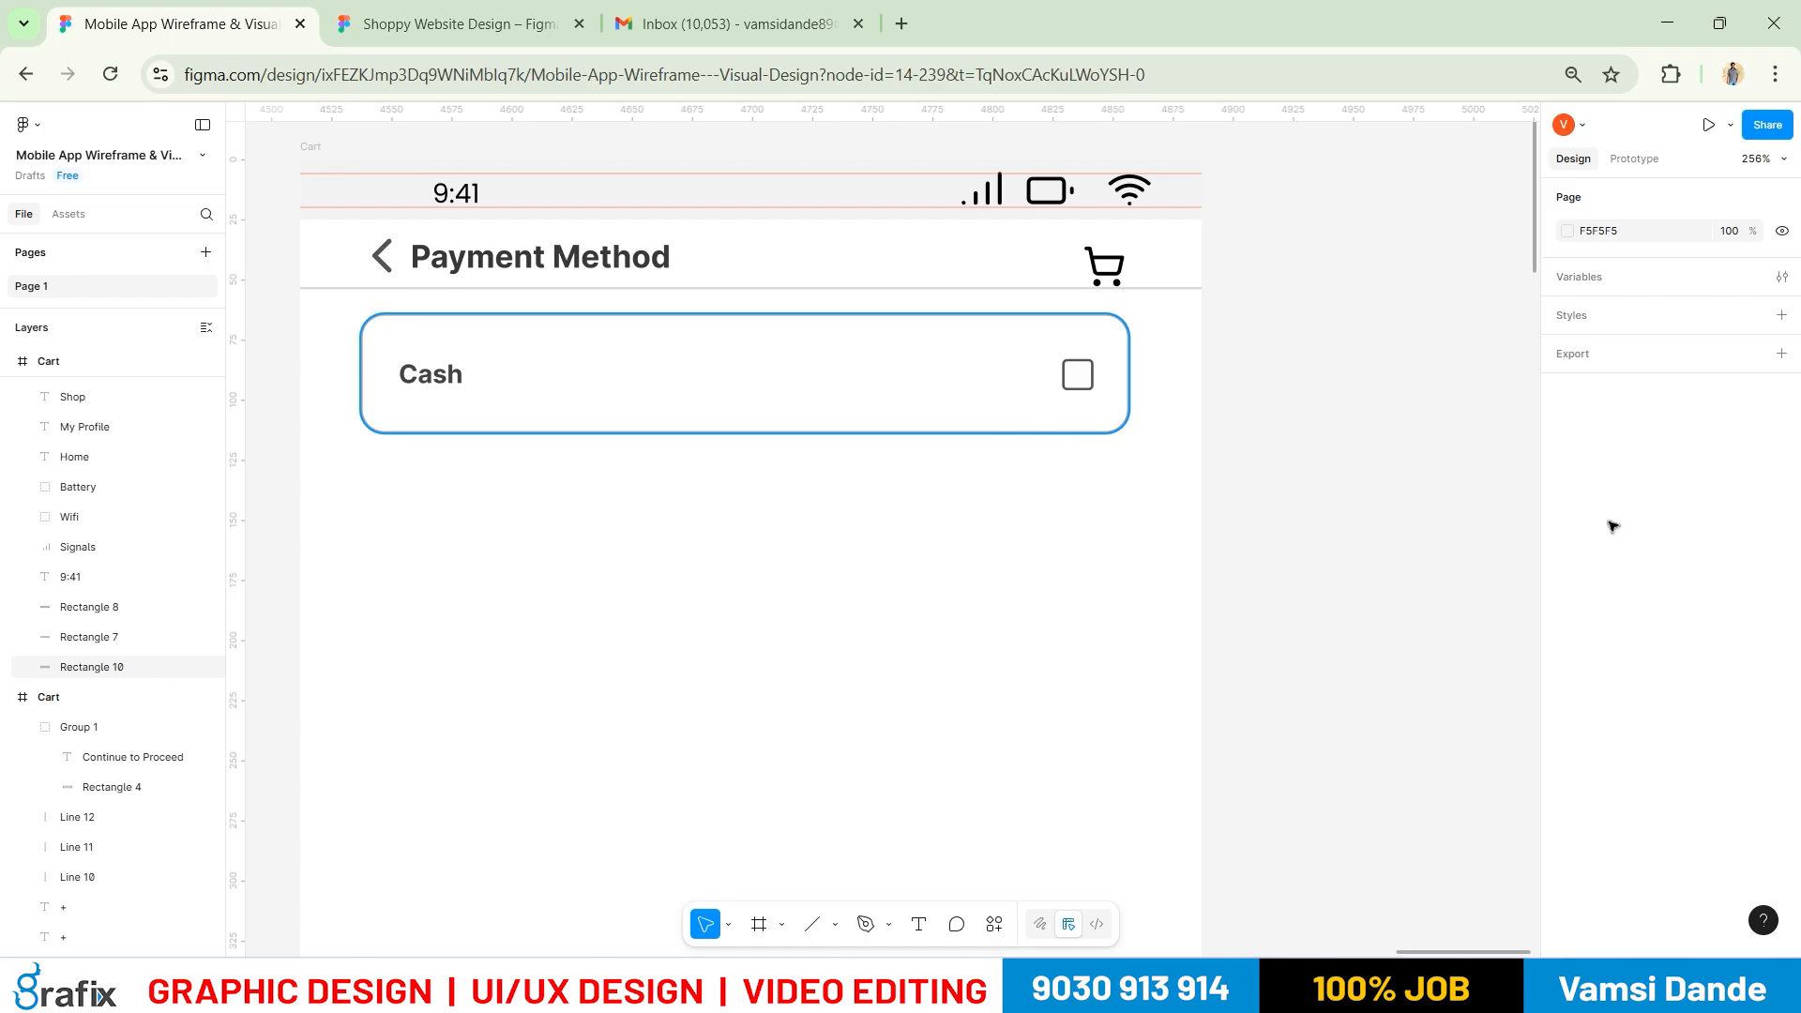
left_click(1060, 434)
left_click(1716, 479)
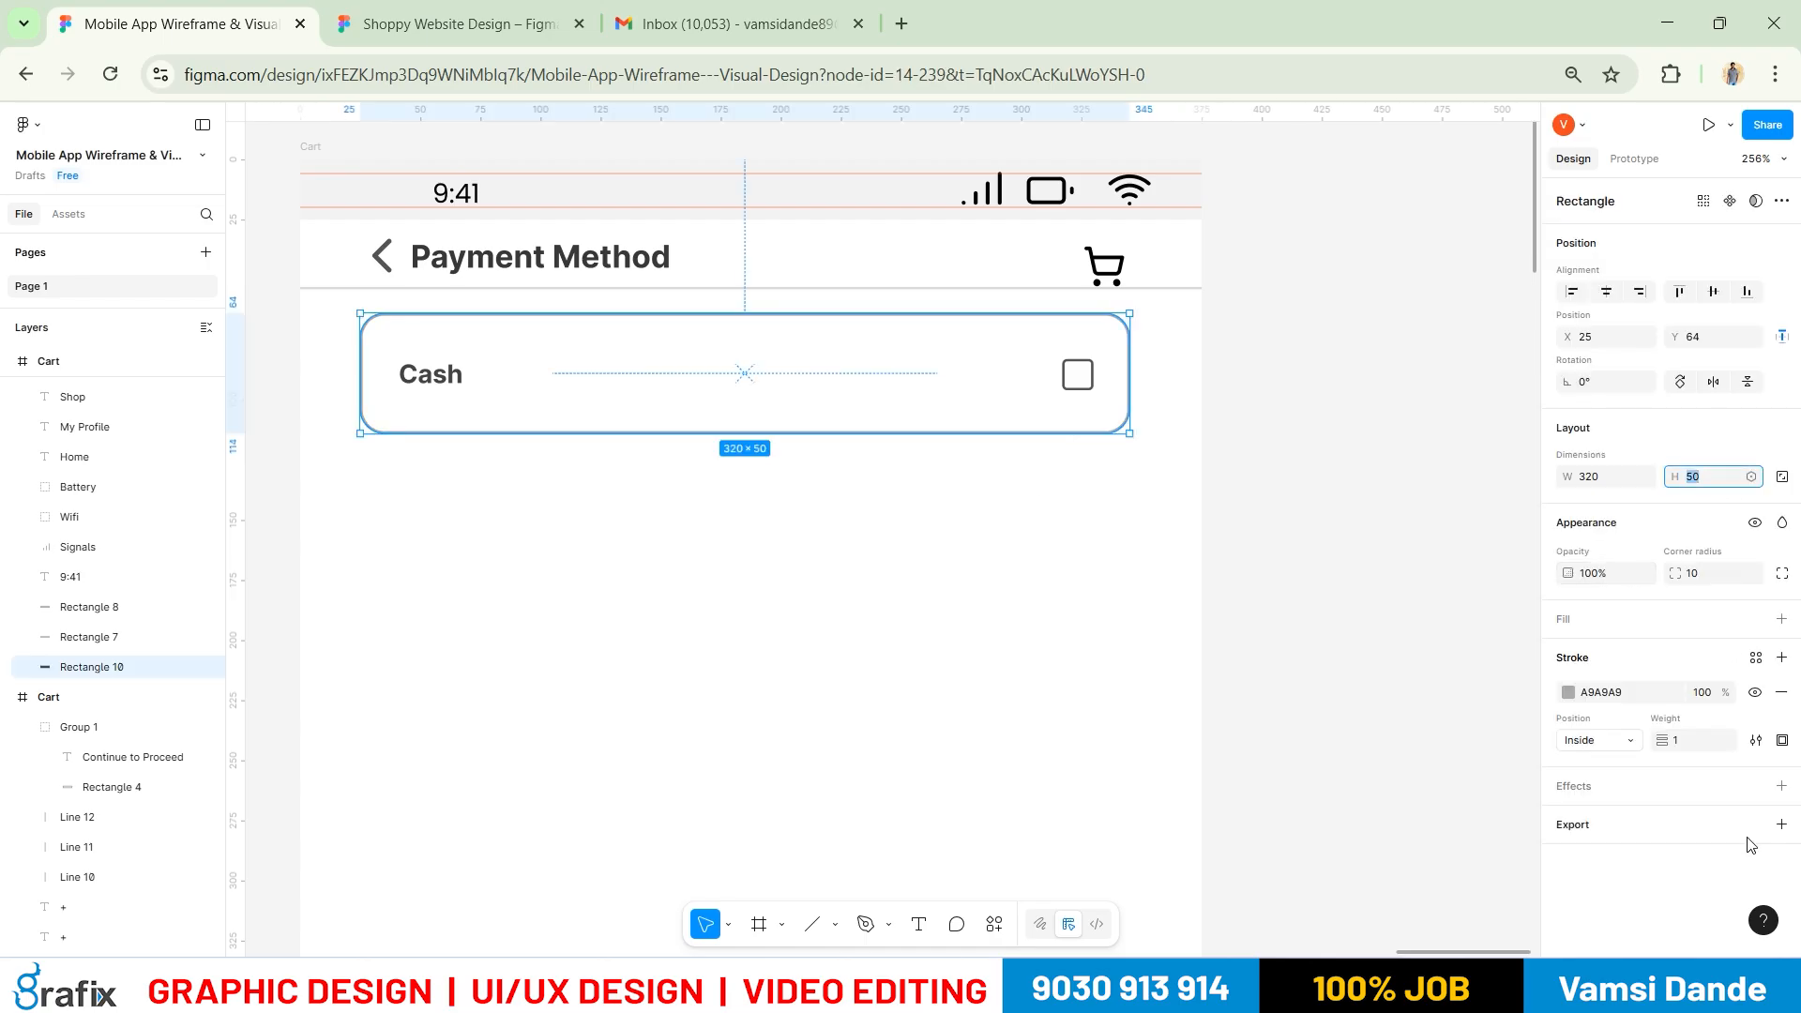
type("45")
key("Return")
left_click_drag(1202, 500, 365, 343)
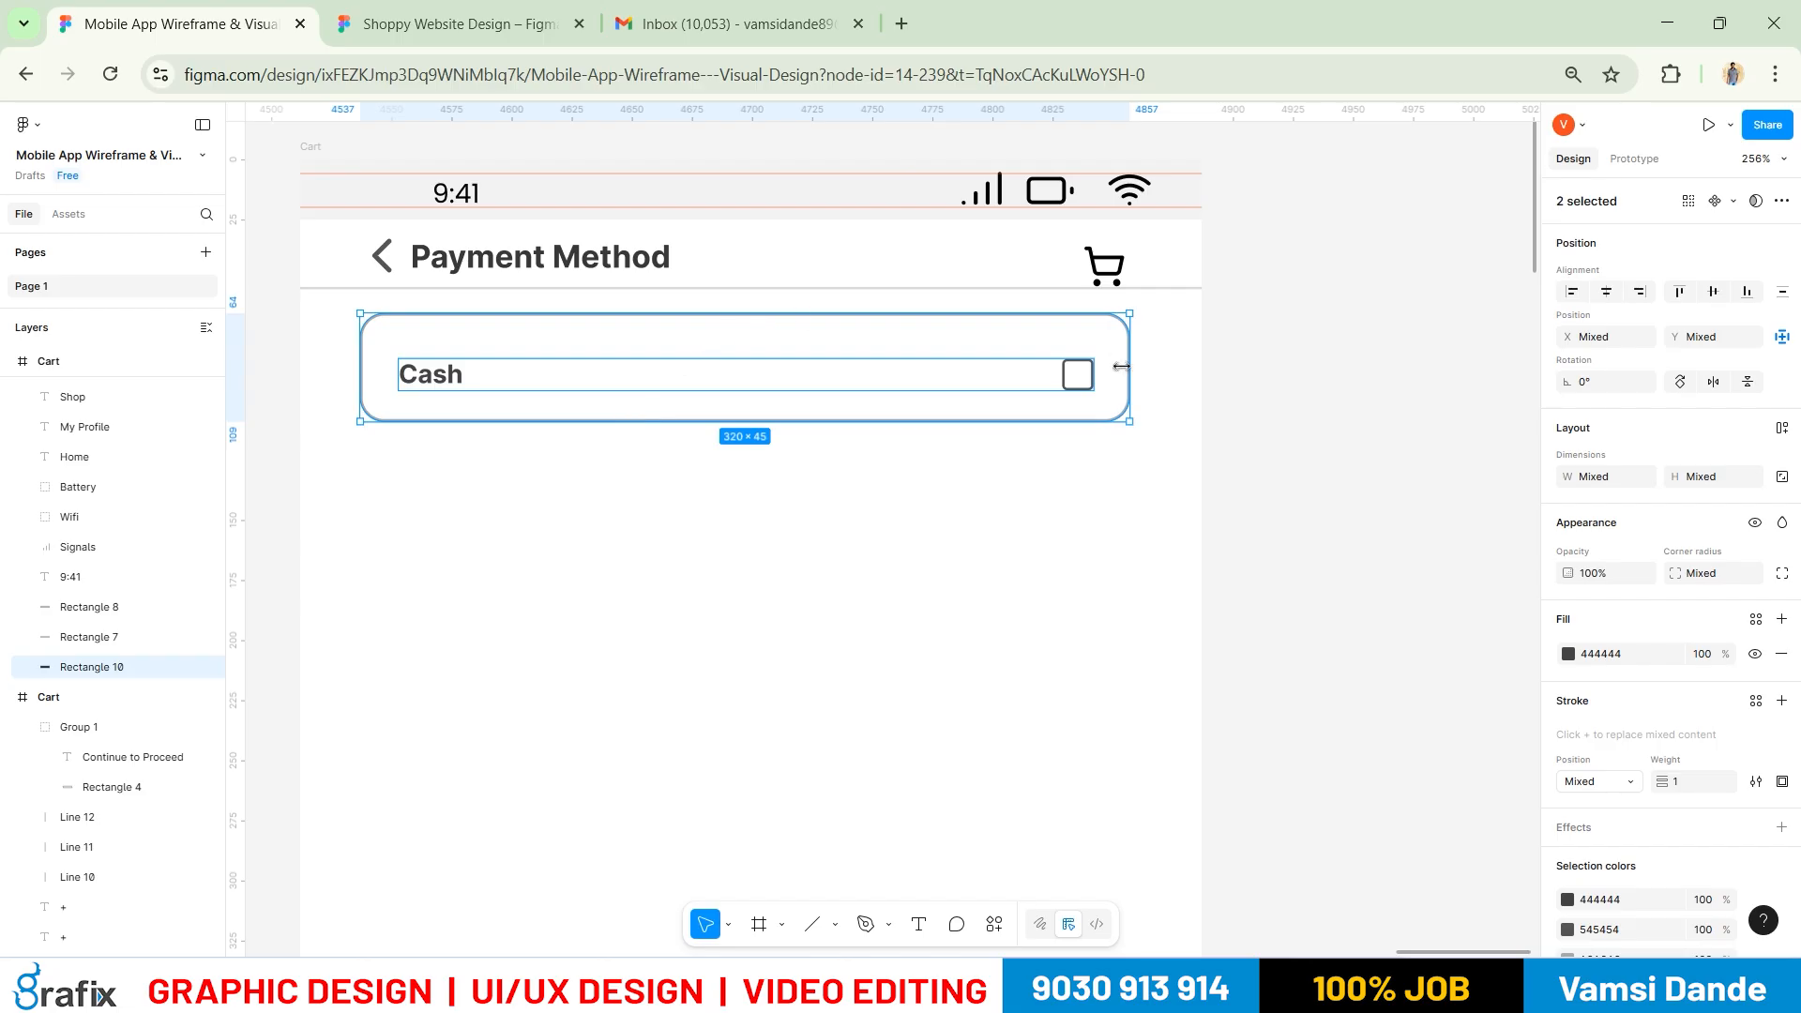
Re-centre the Cash row vertically in the 45-high card
left_click(1086, 437)
left_click(906, 414)
left_click(563, 385)
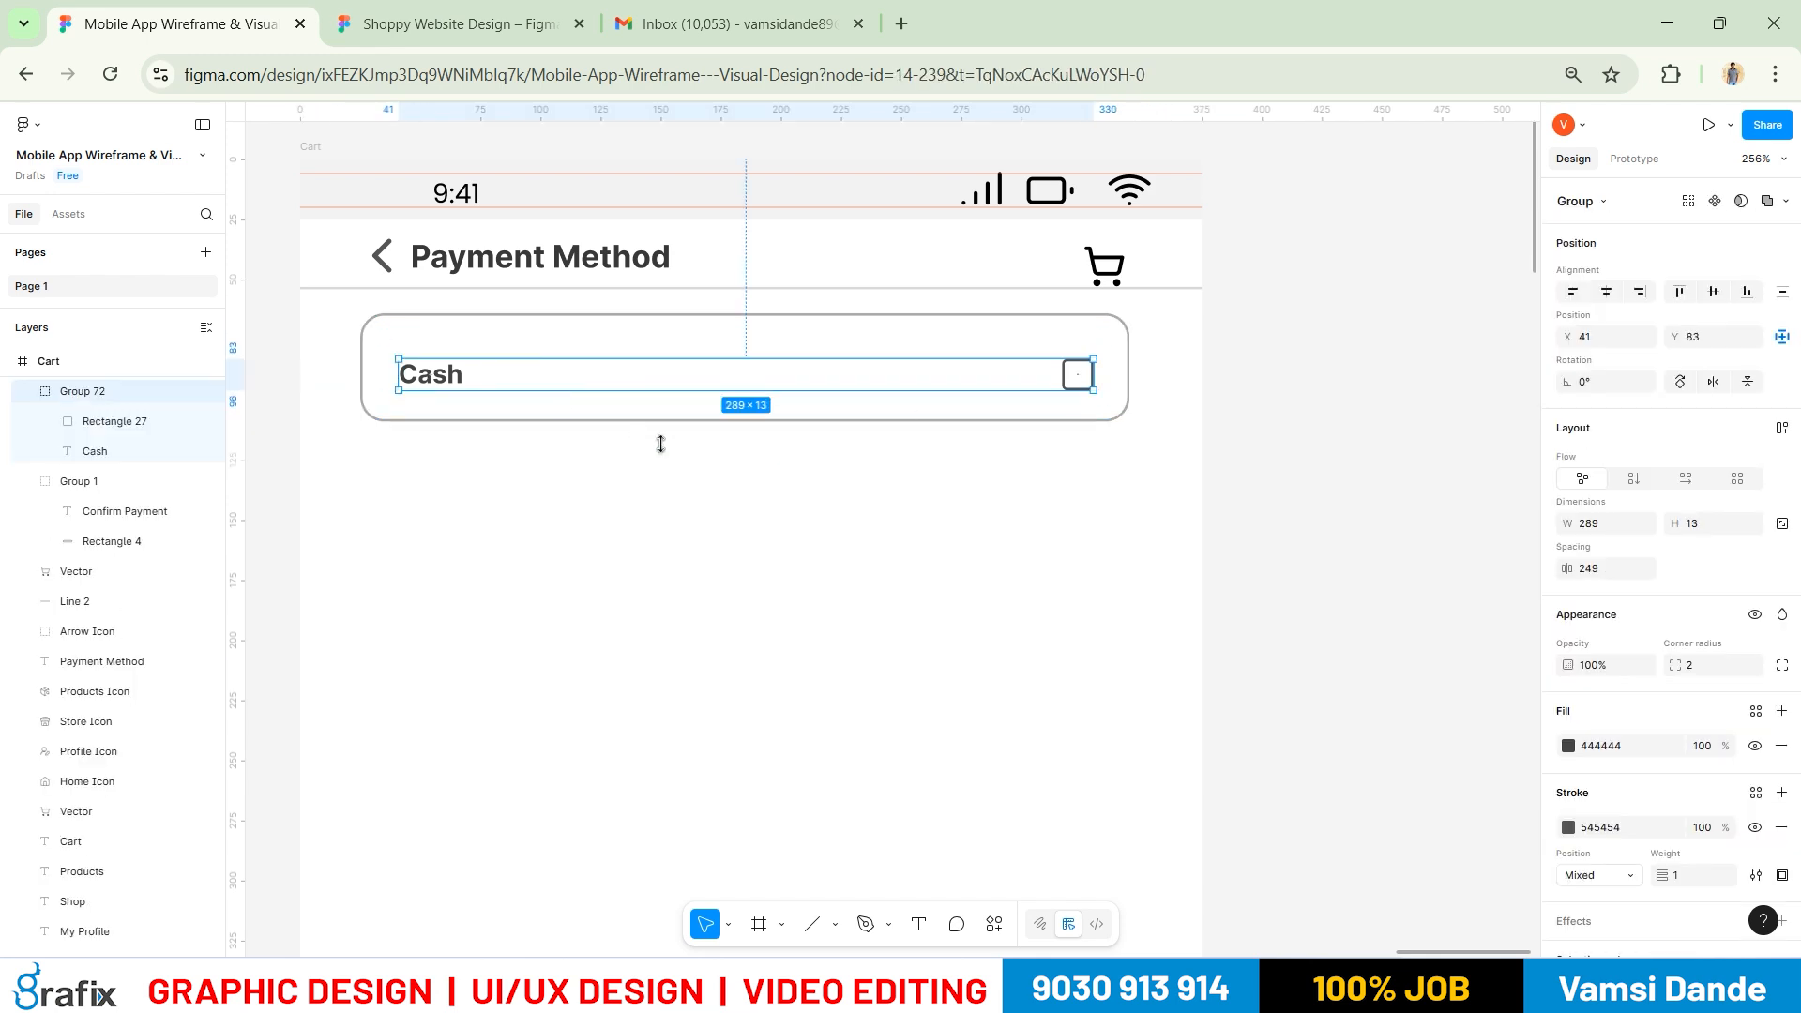
left_click(711, 422, "shift")
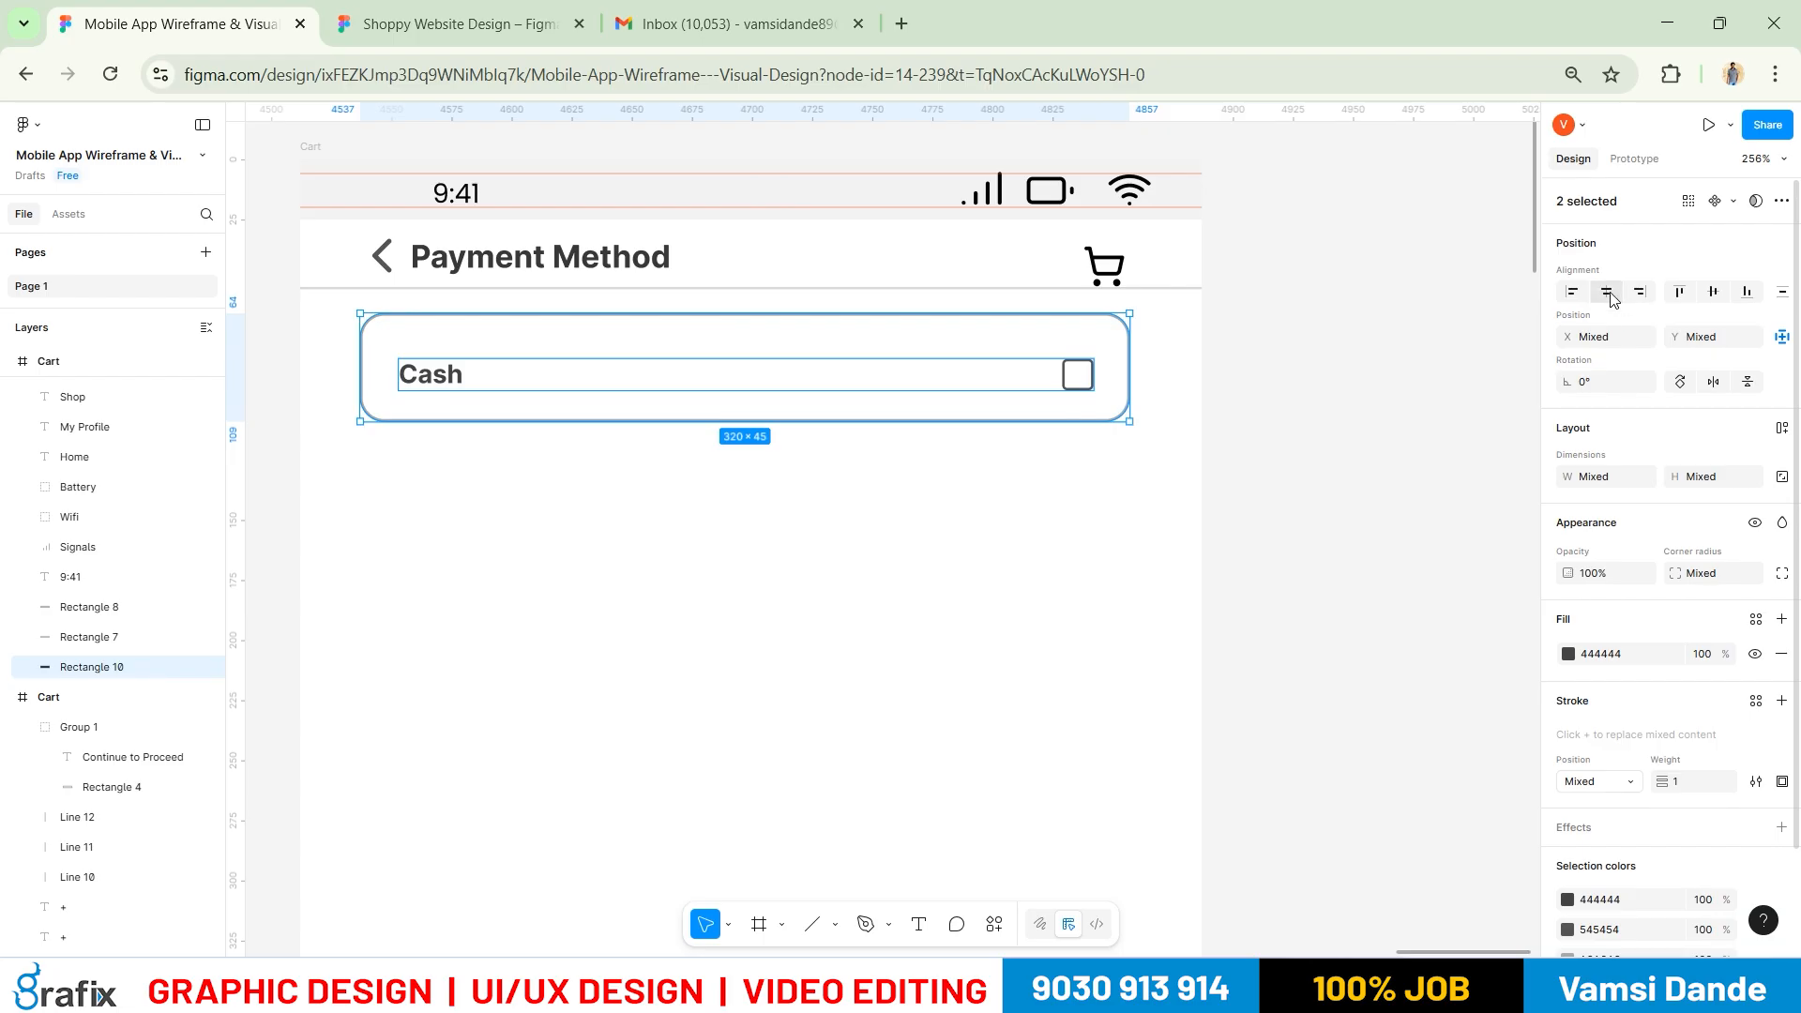
left_click(1712, 291)
left_click(1304, 469)
Move the Cash card down to make room for a heading above it
scroll(1072, 485, "down", 3)
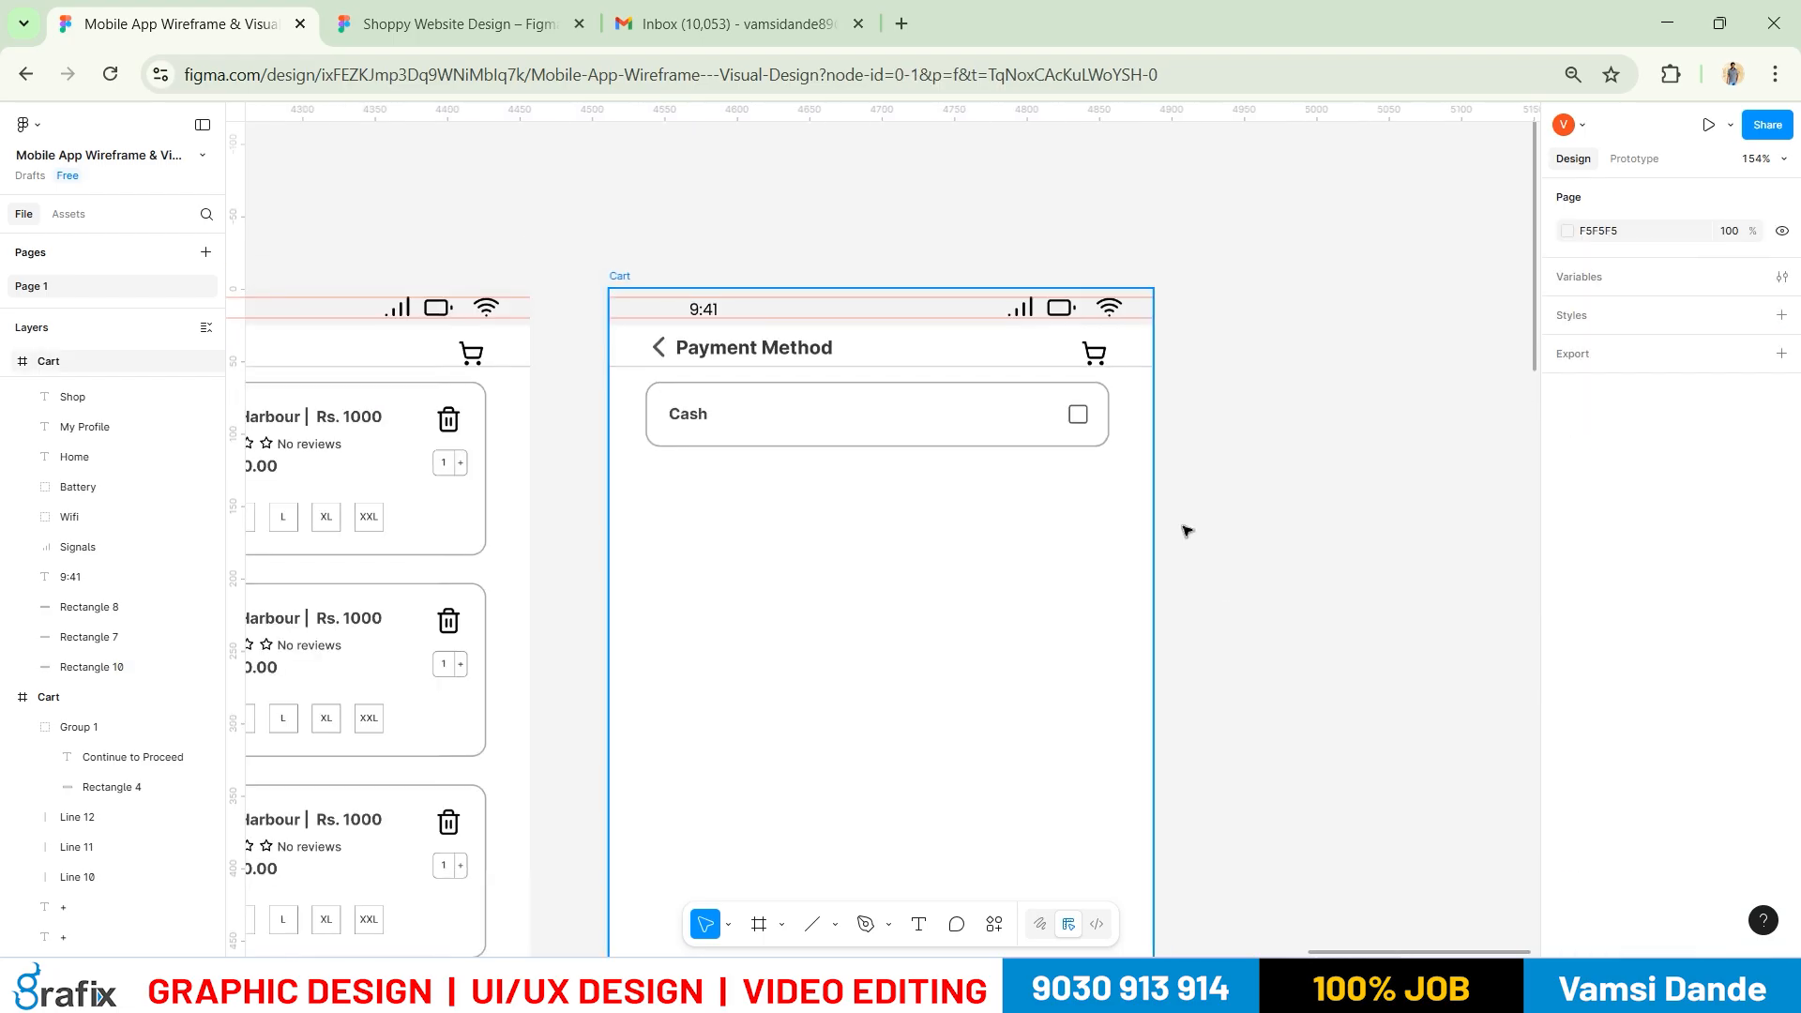
key("alt+Tab")
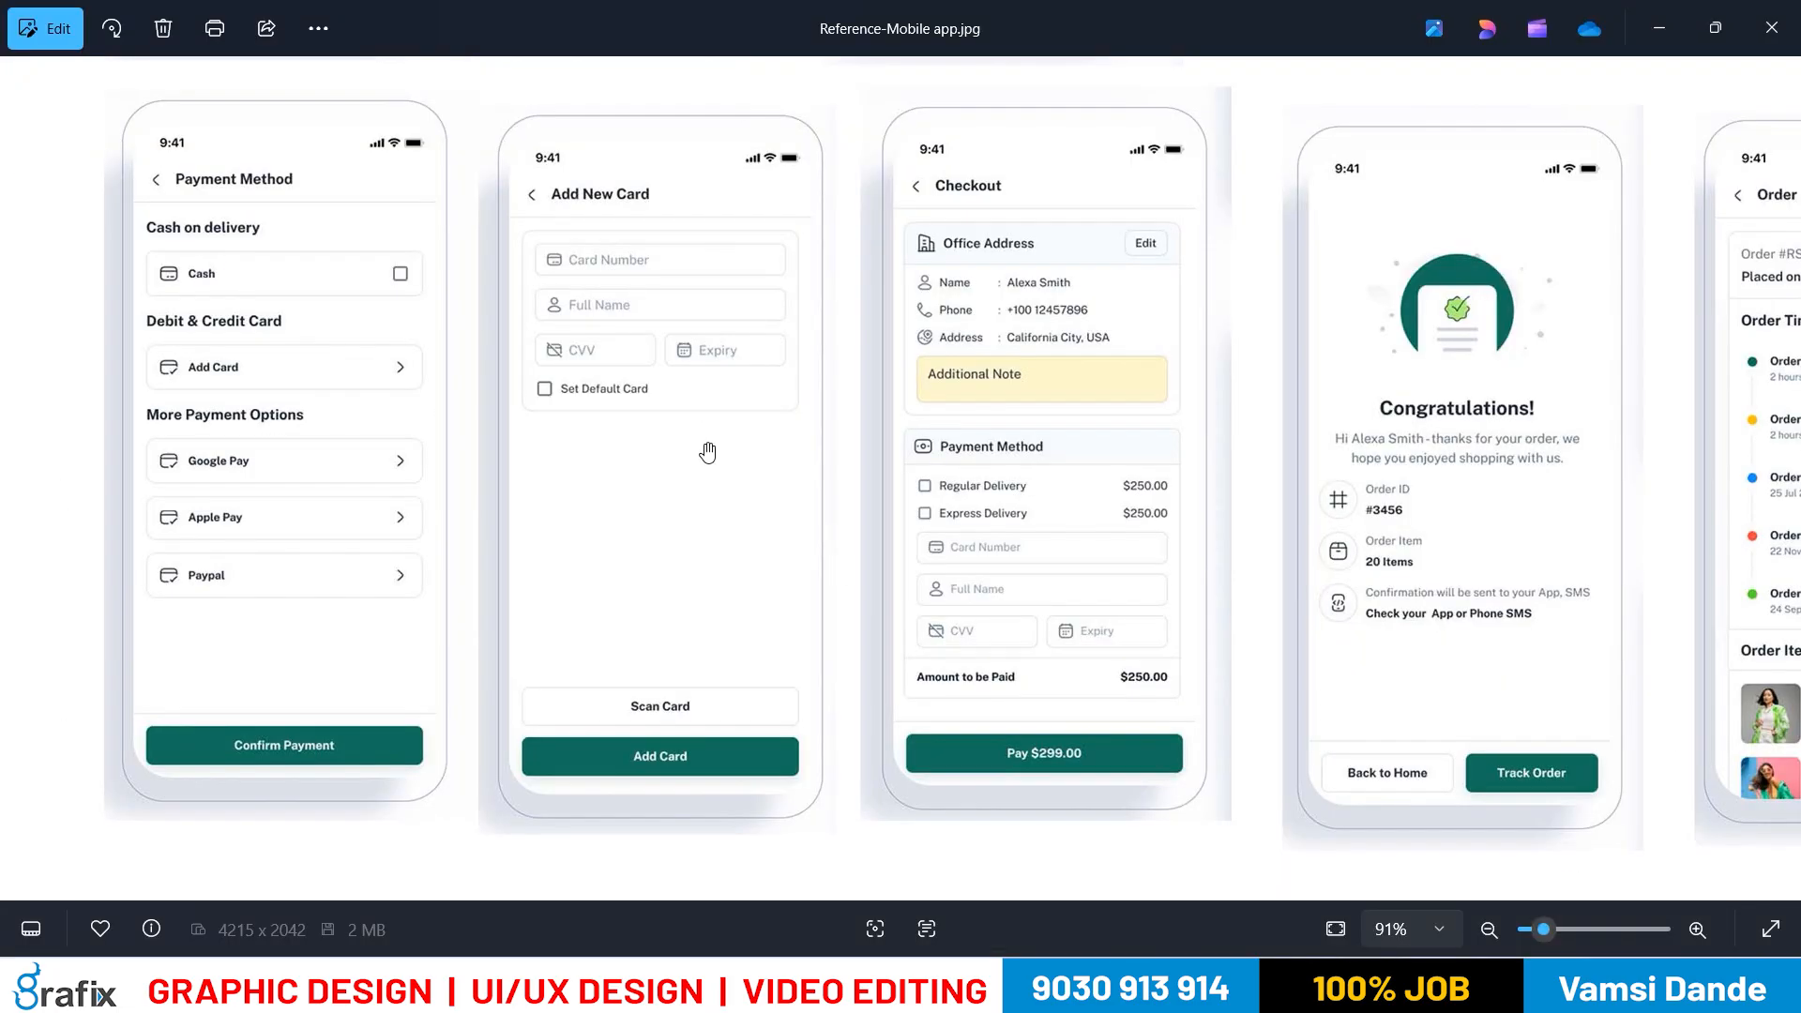
key("alt+Tab")
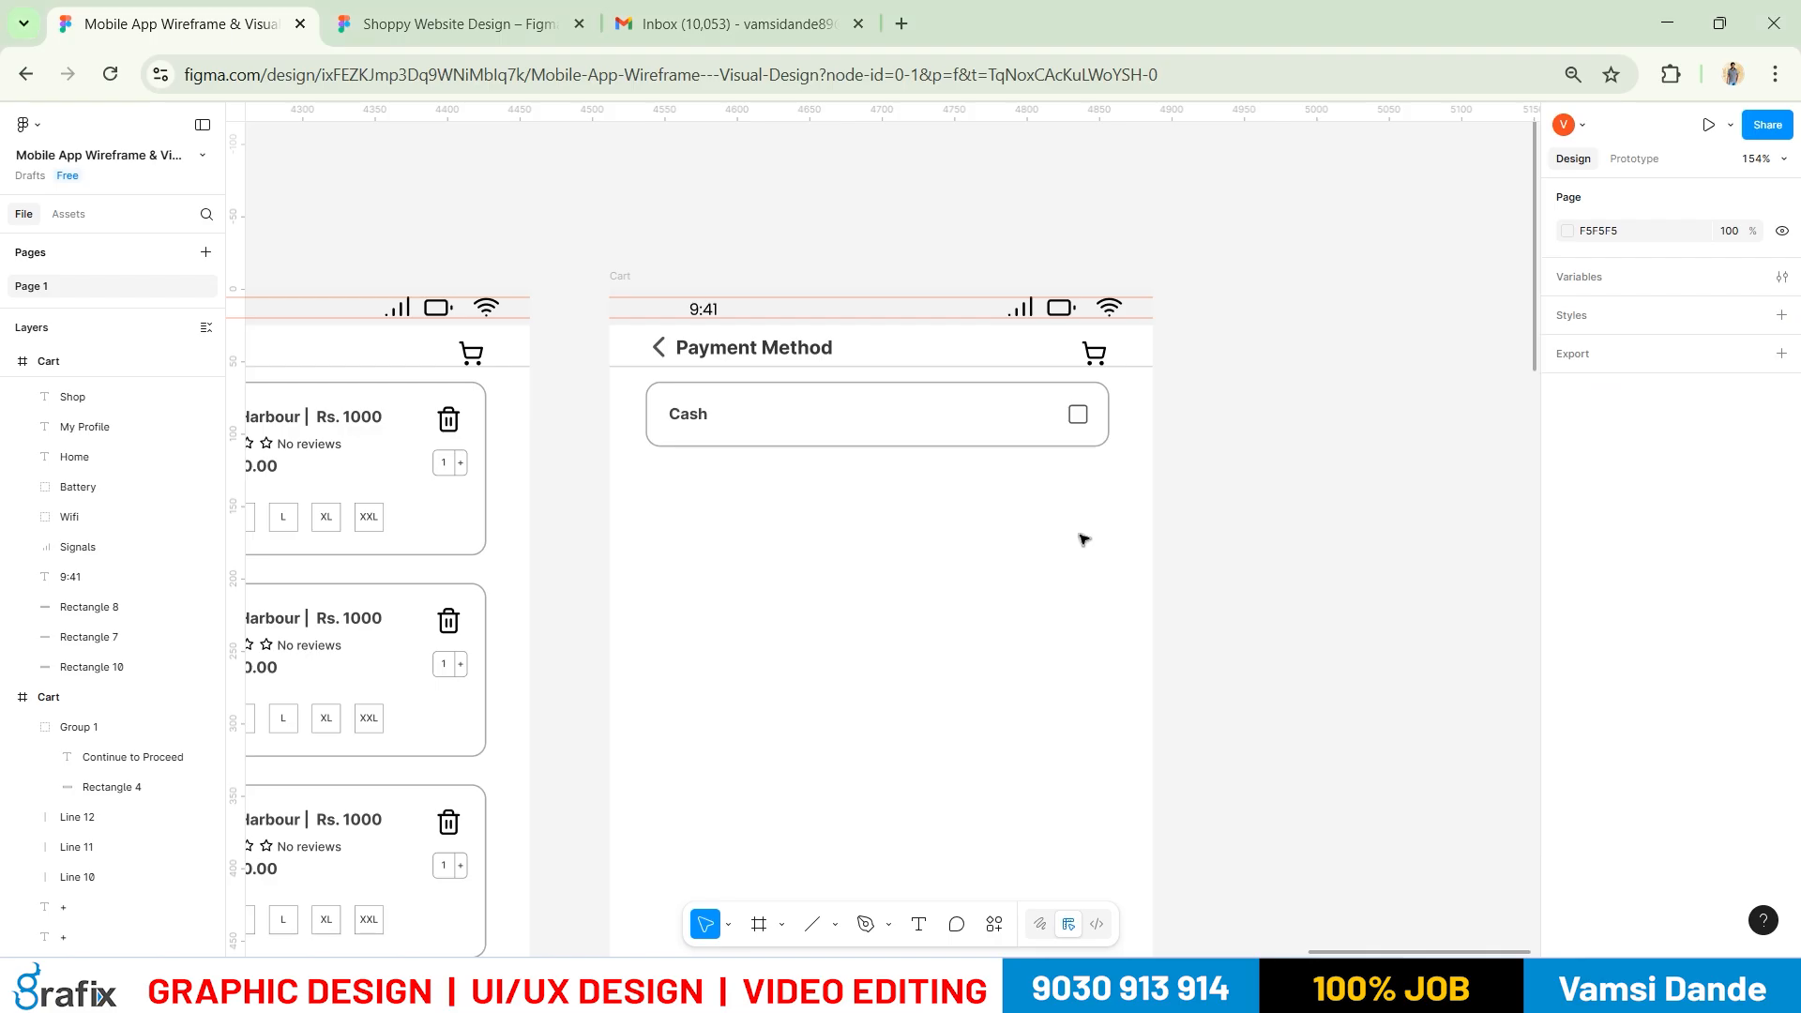
left_click_drag(676, 406, 700, 475)
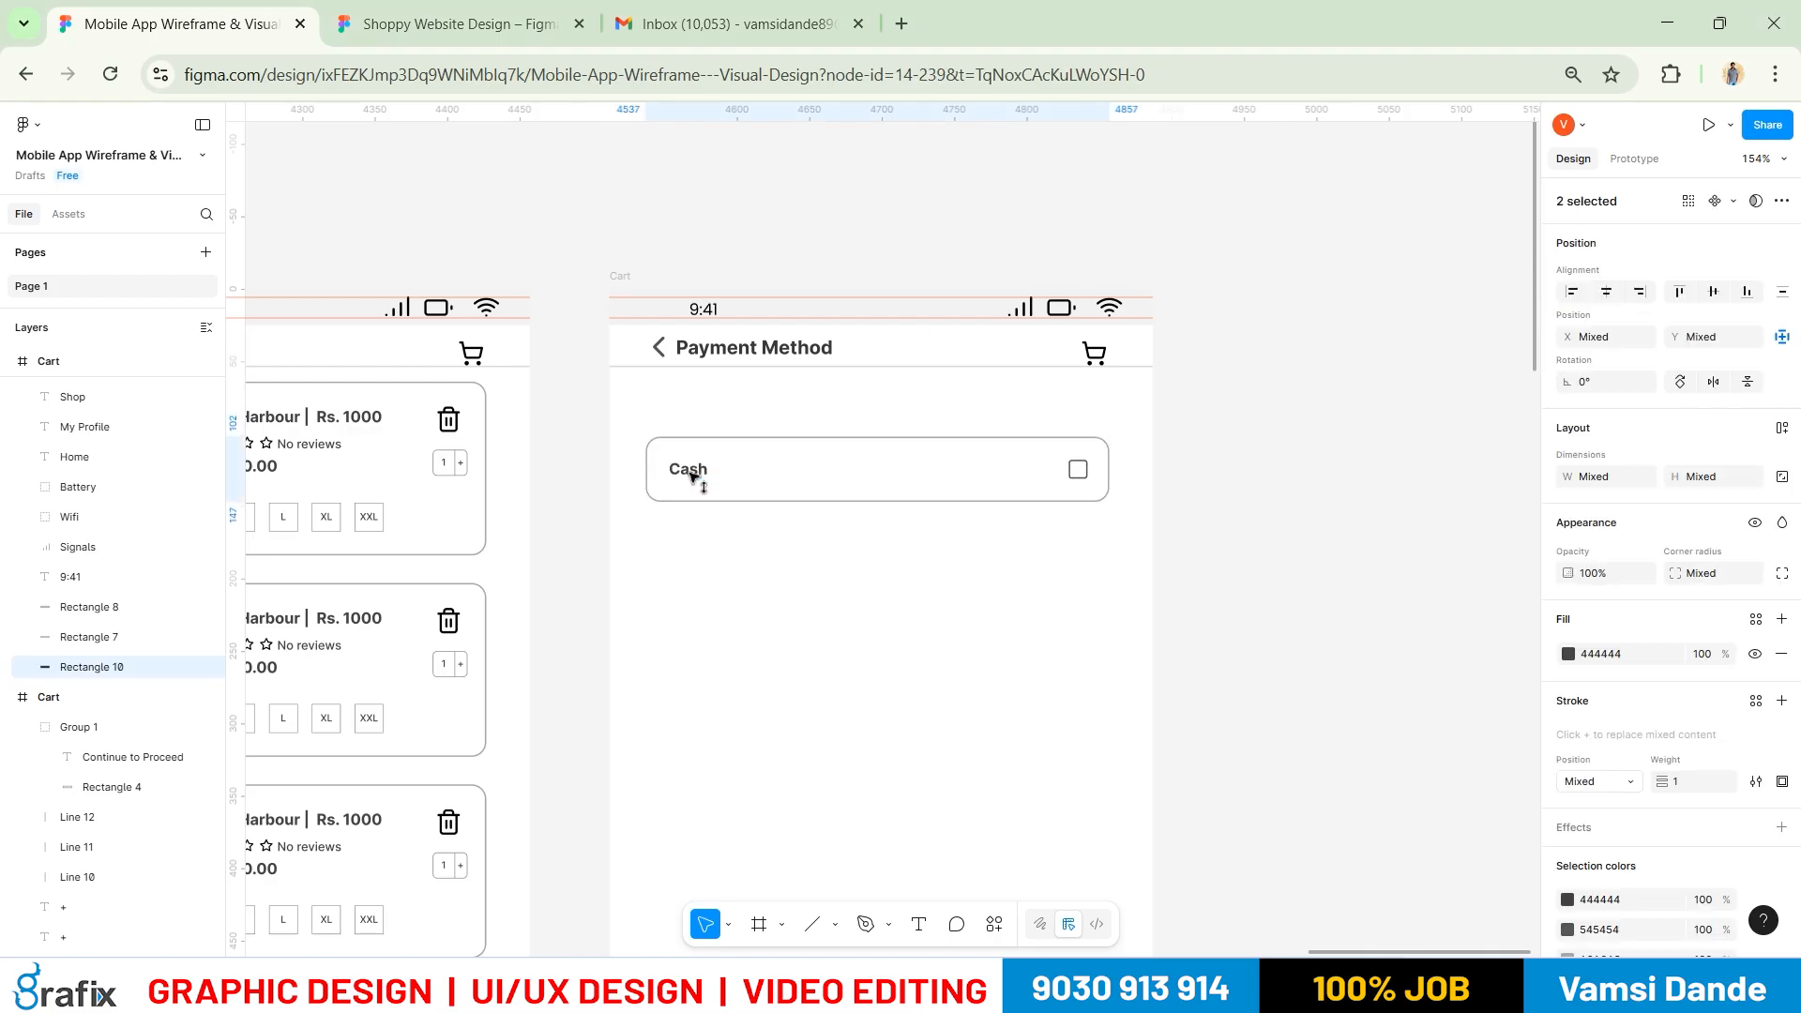
left_click(793, 664)
Duplicate the Payment Method heading above the card and retitle it 'Cash on Delivery'
left_click_drag(789, 350, 762, 412)
key("Return")
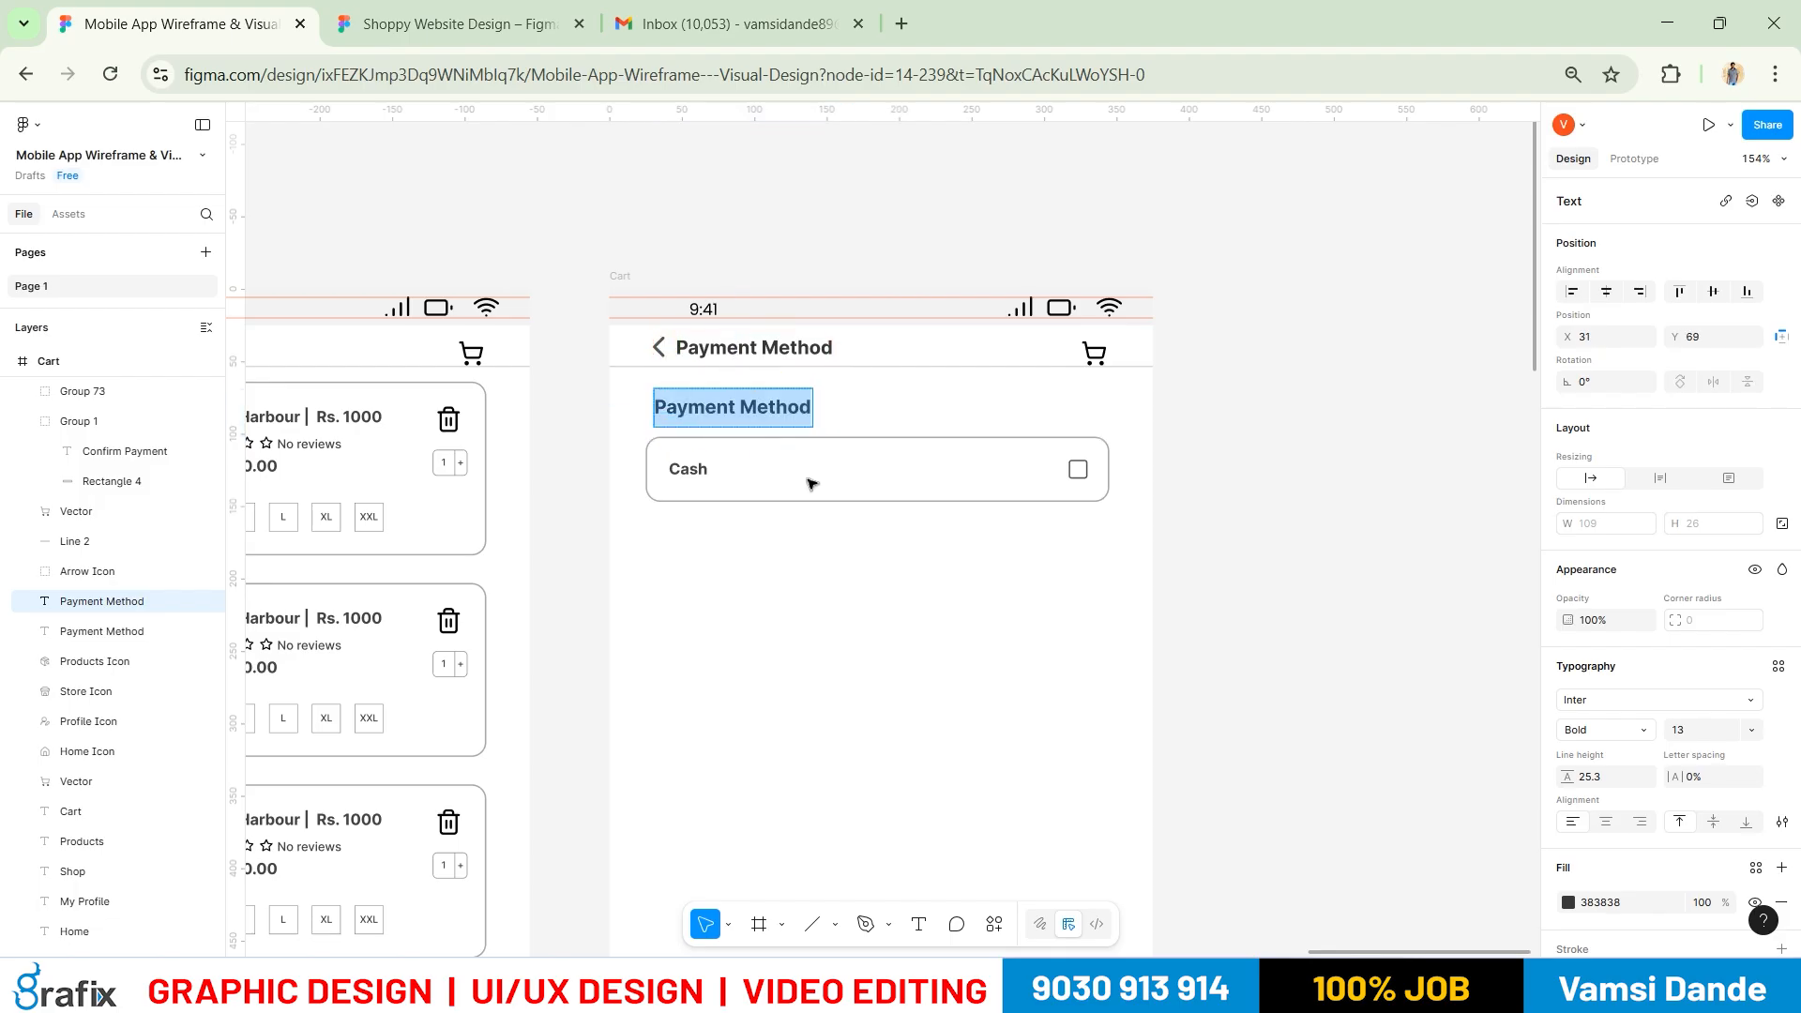
type("Cash on")
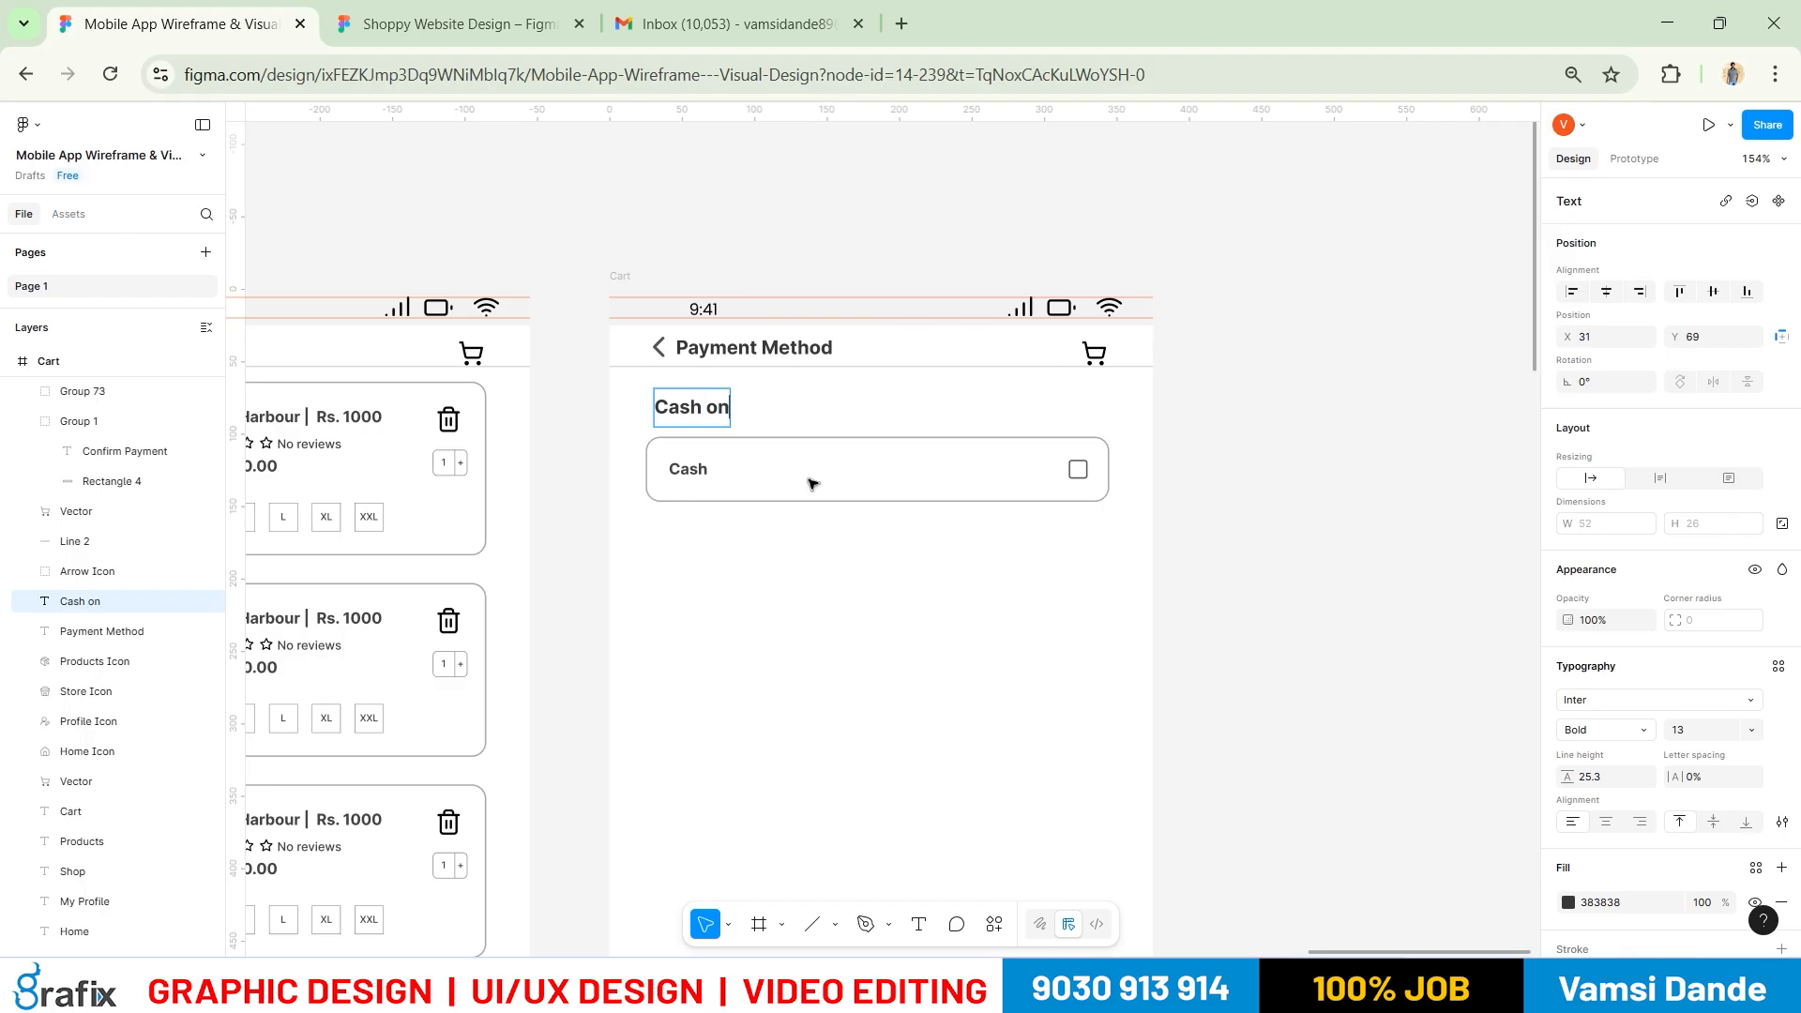
type(" Delivery")
key("Escape")
left_click(1205, 568)
Select the Cash on Delivery heading and Cash card together as a block
left_click_drag(1205, 564, 743, 551)
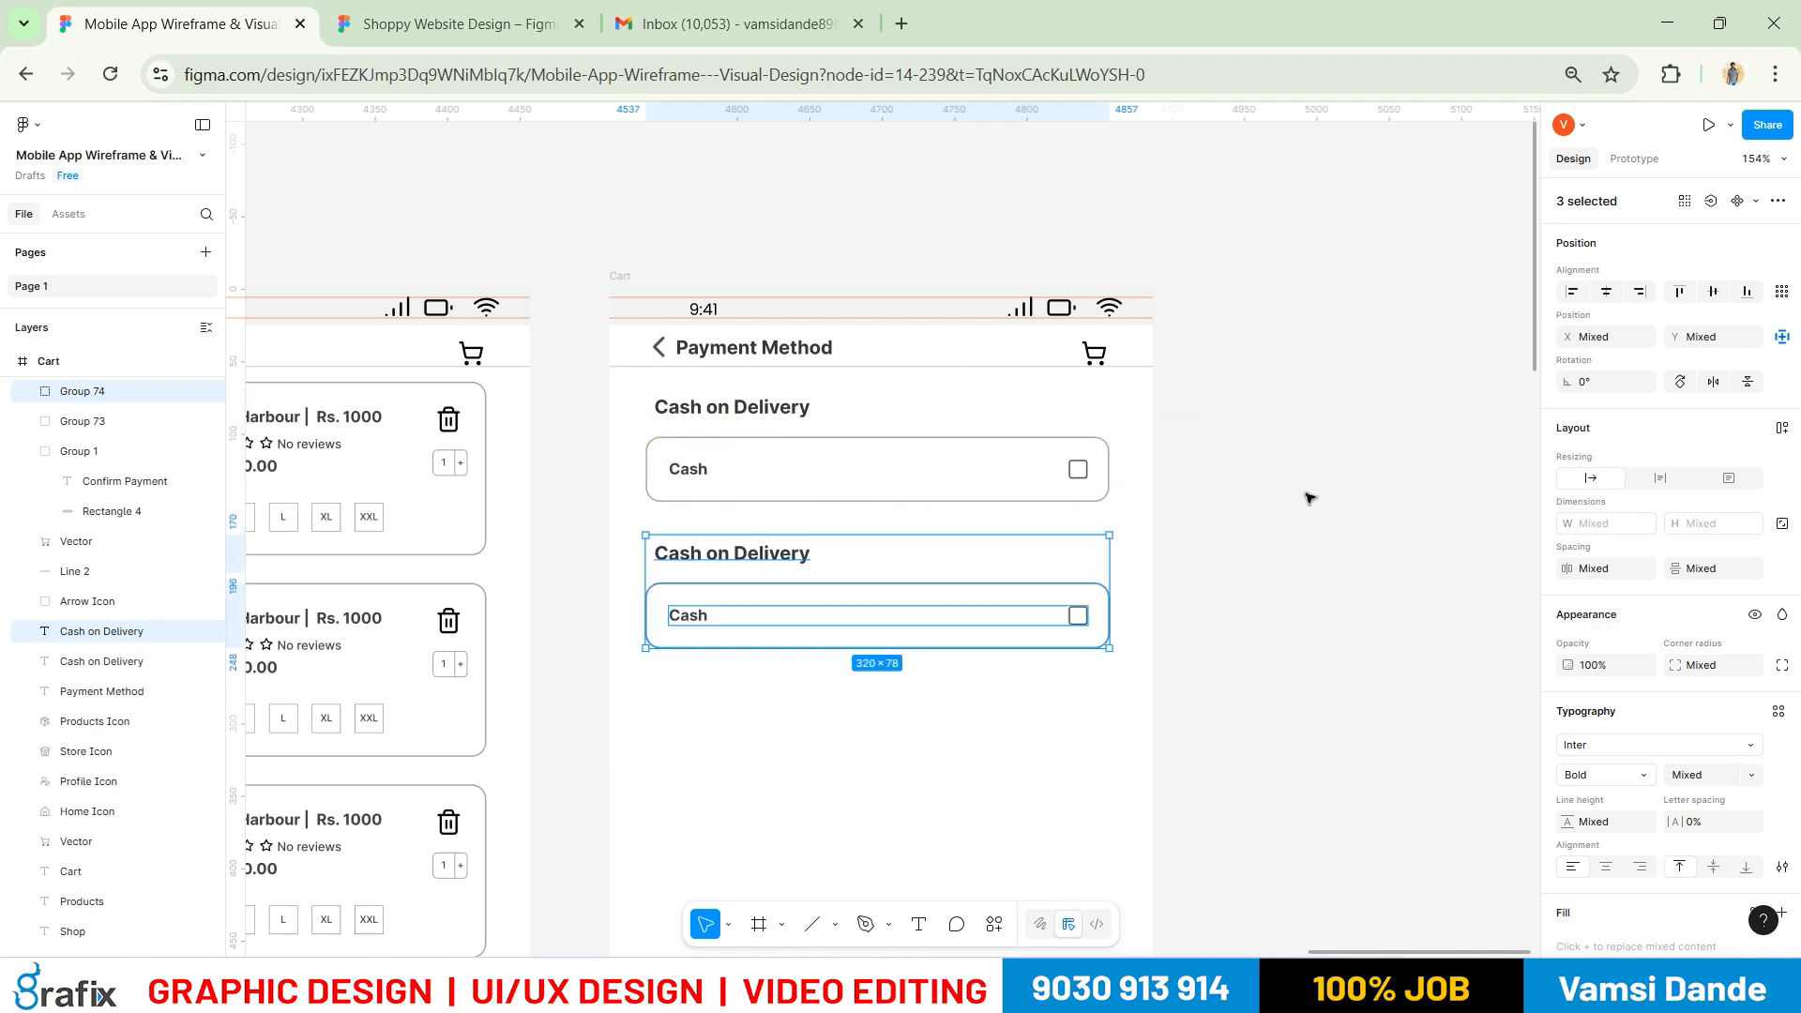
key("alt+Tab")
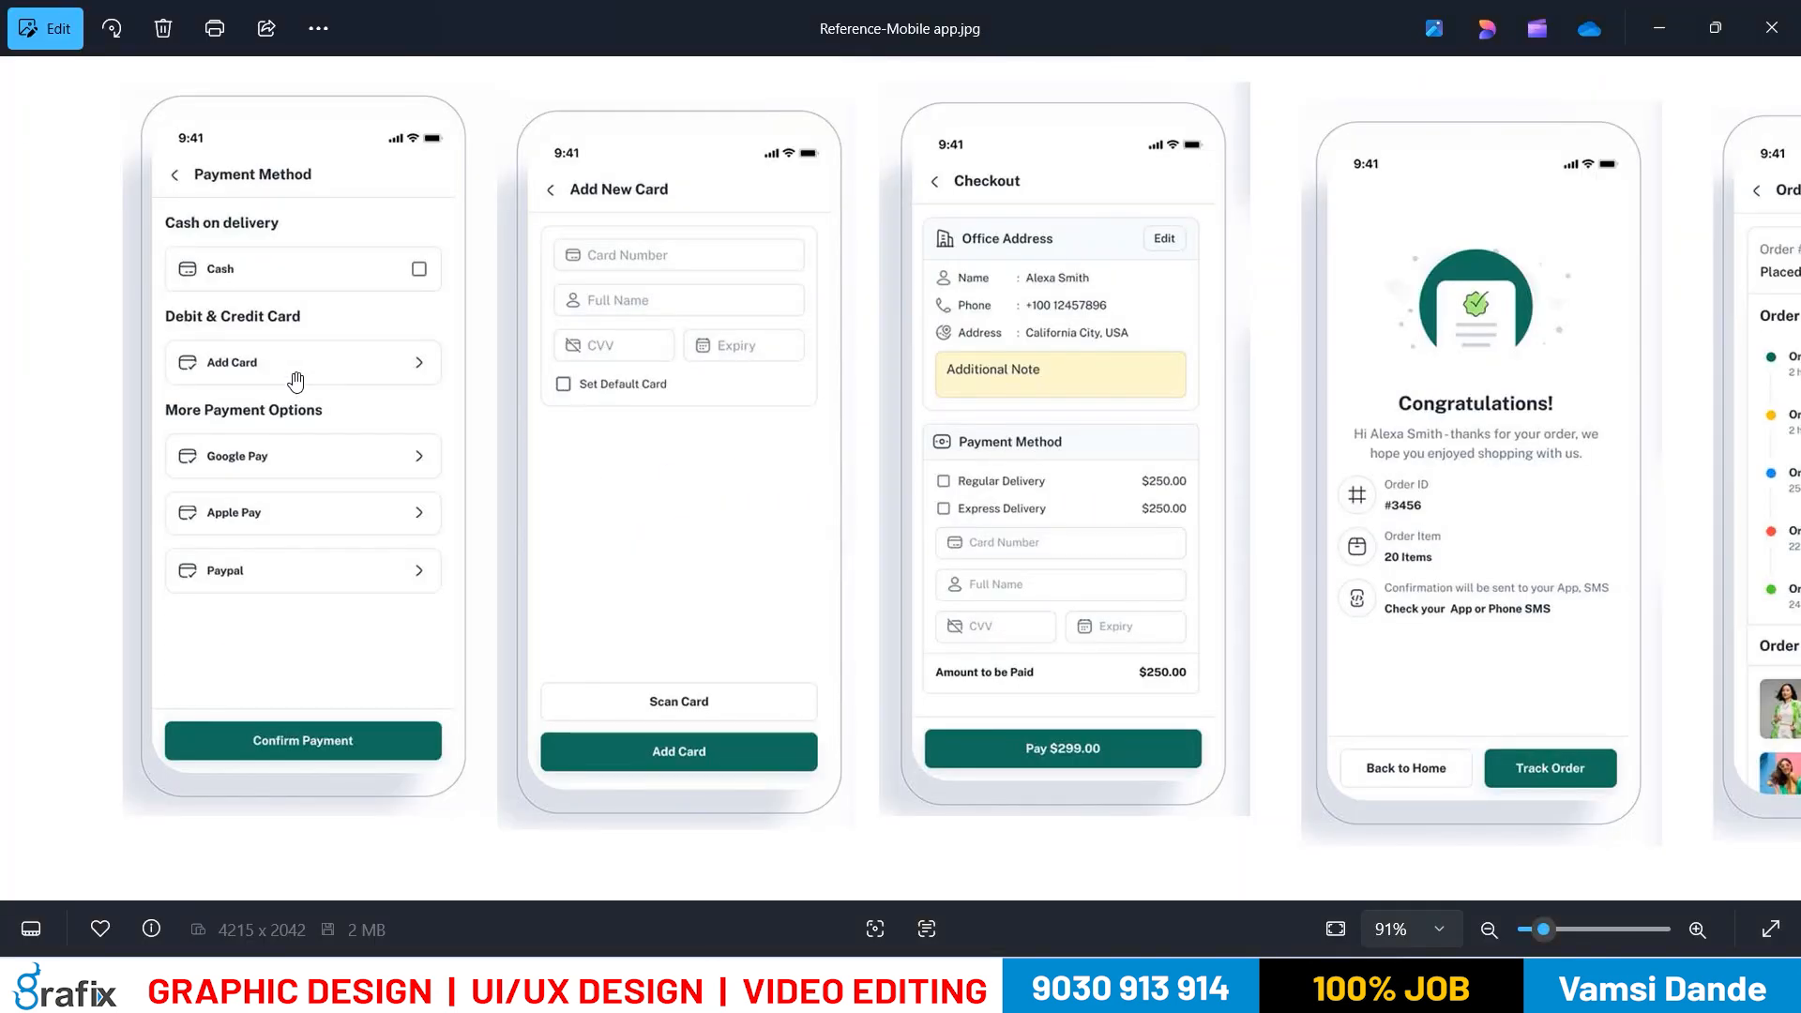
key("alt+Tab")
Retitle the duplicated heading 'Debit & Credit Card'
double_click(791, 550)
type("Debit &")
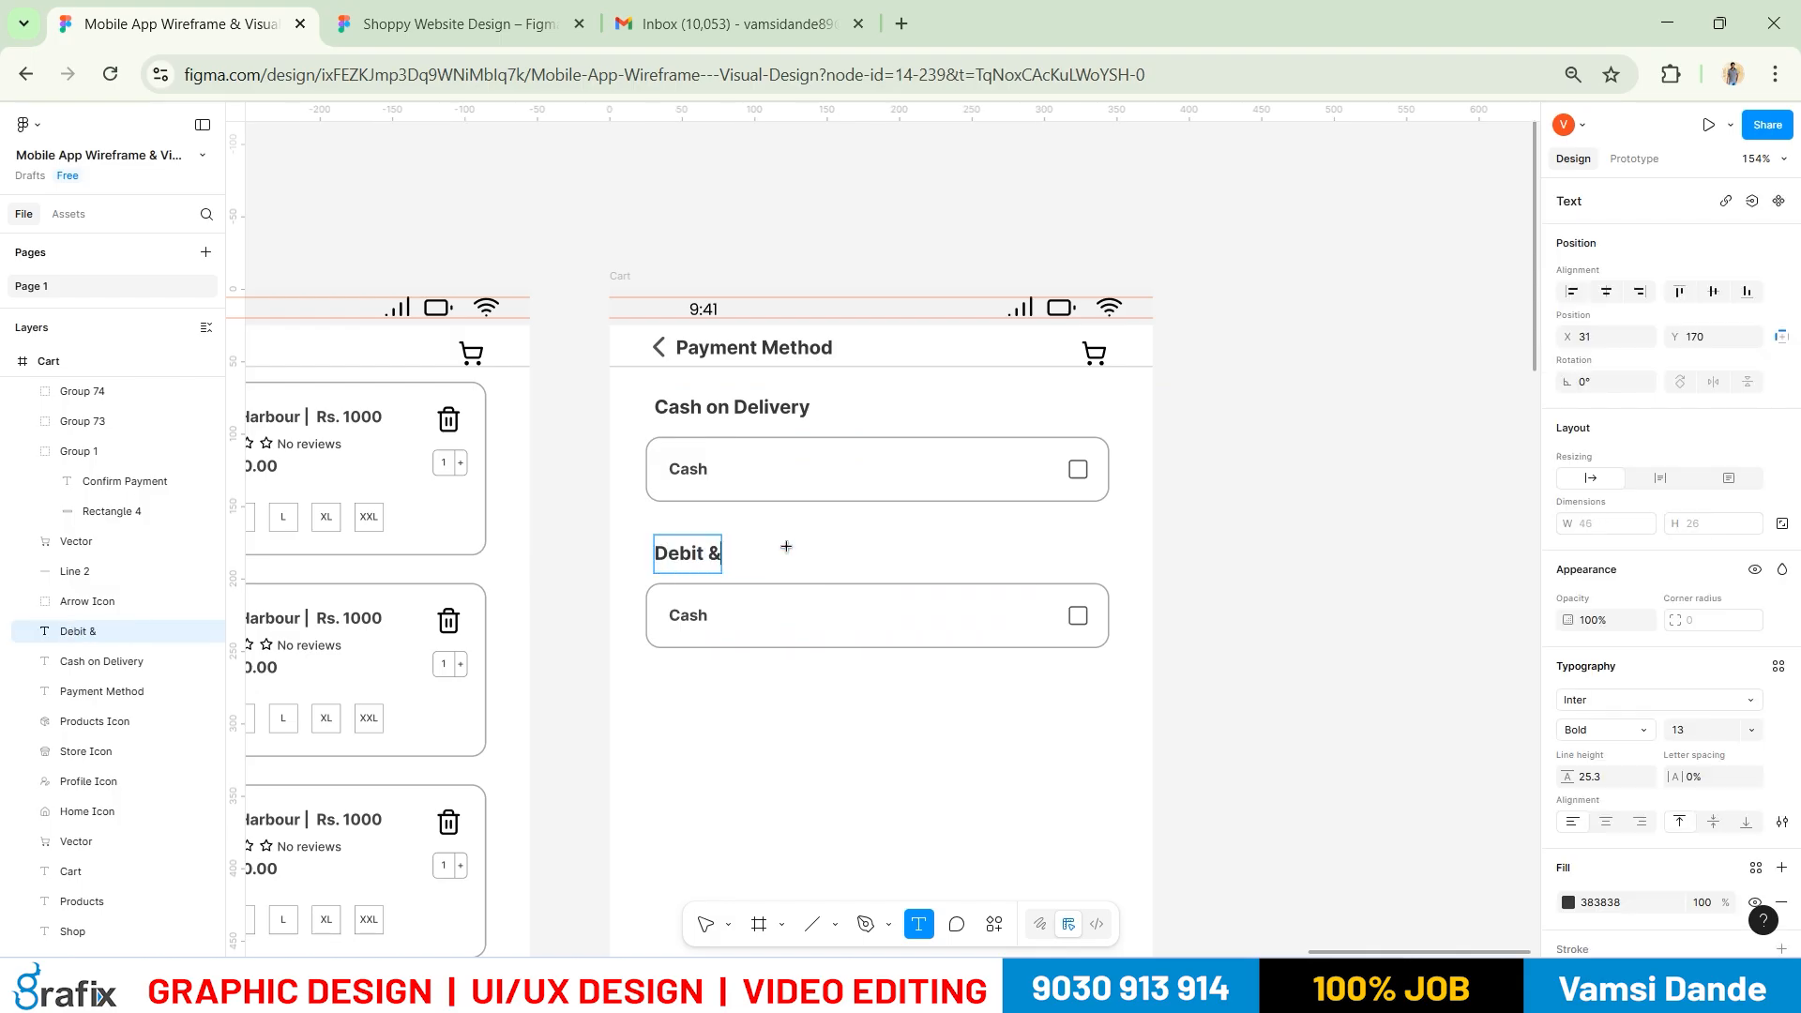
type(" Credit Card")
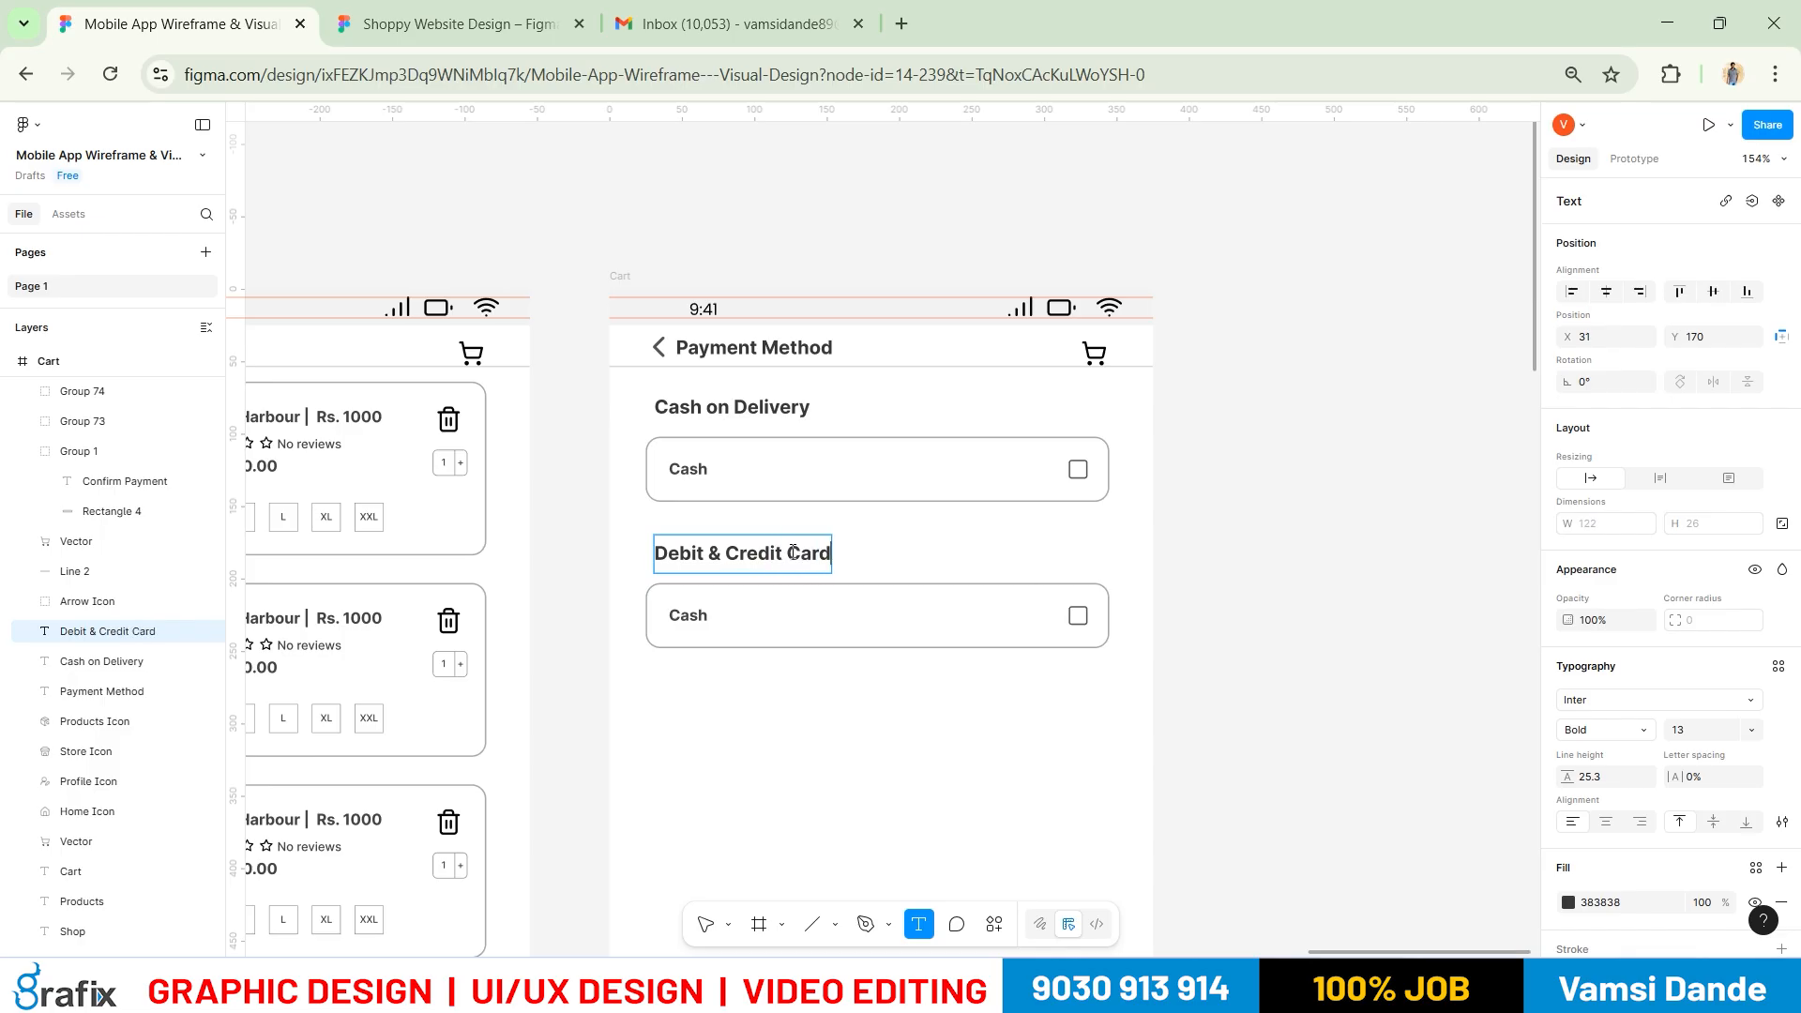
key("alt+Tab")
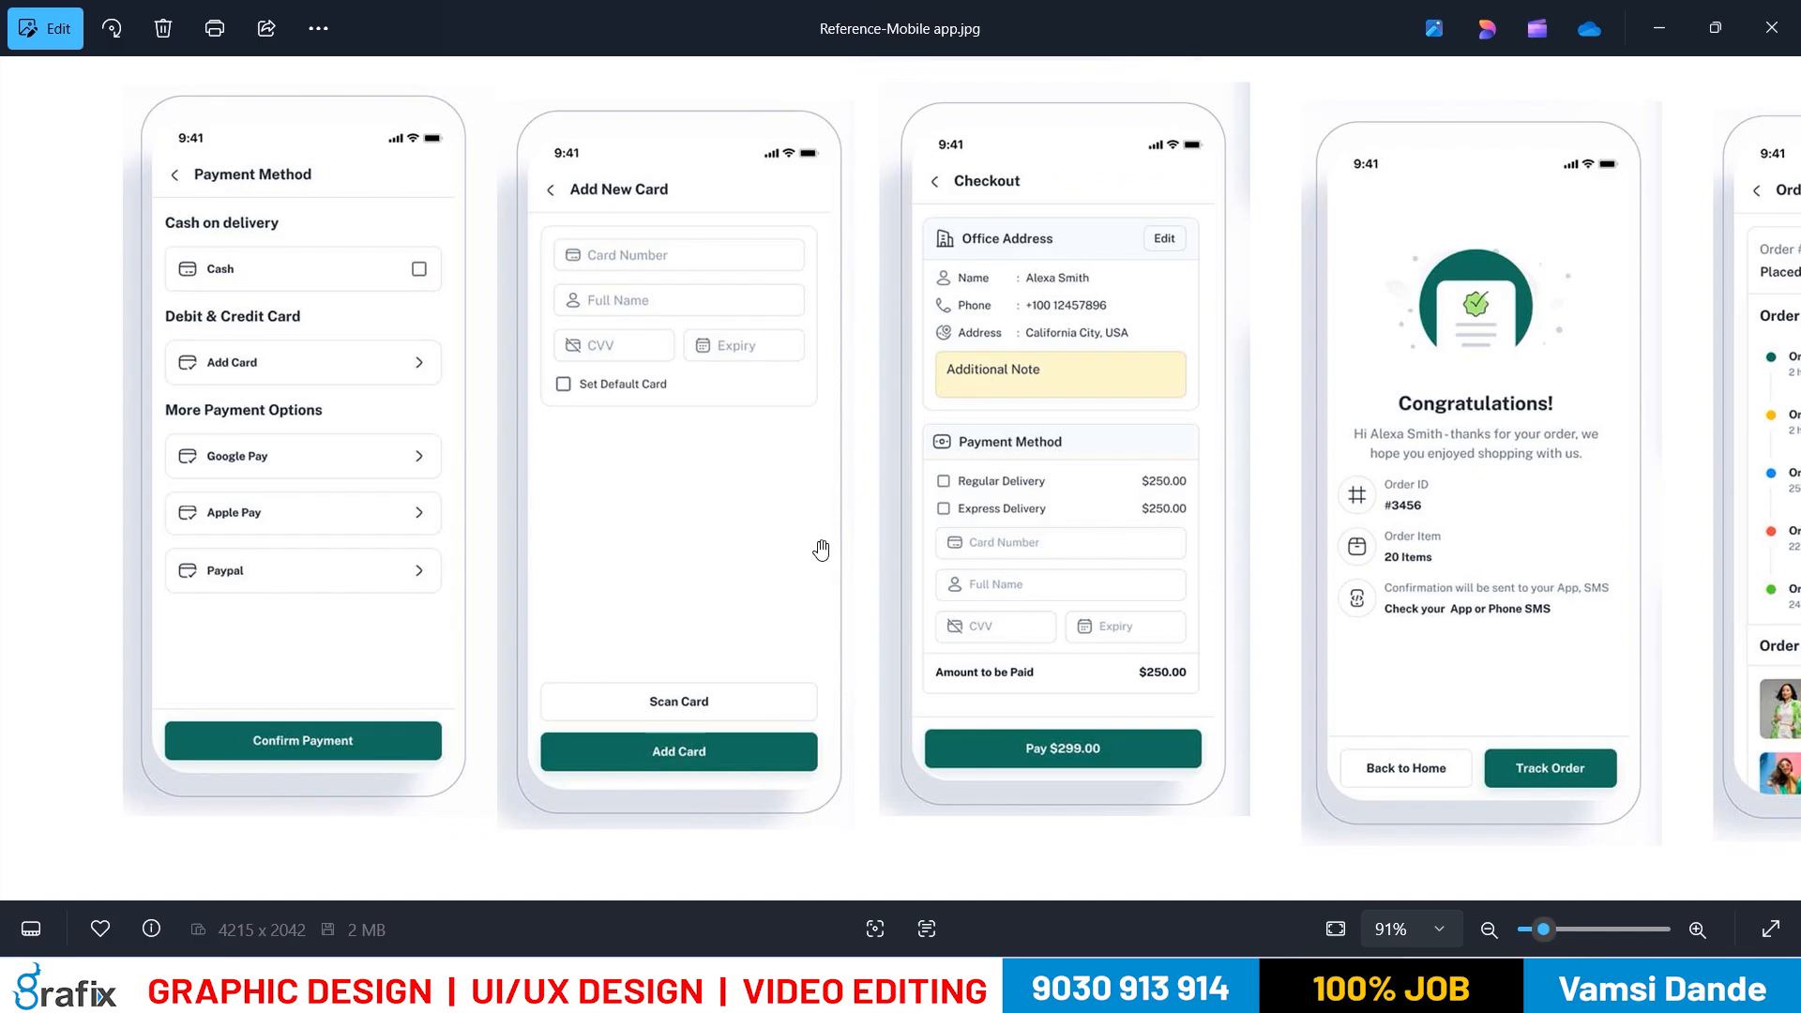
left_click_drag(312, 427, 338, 419)
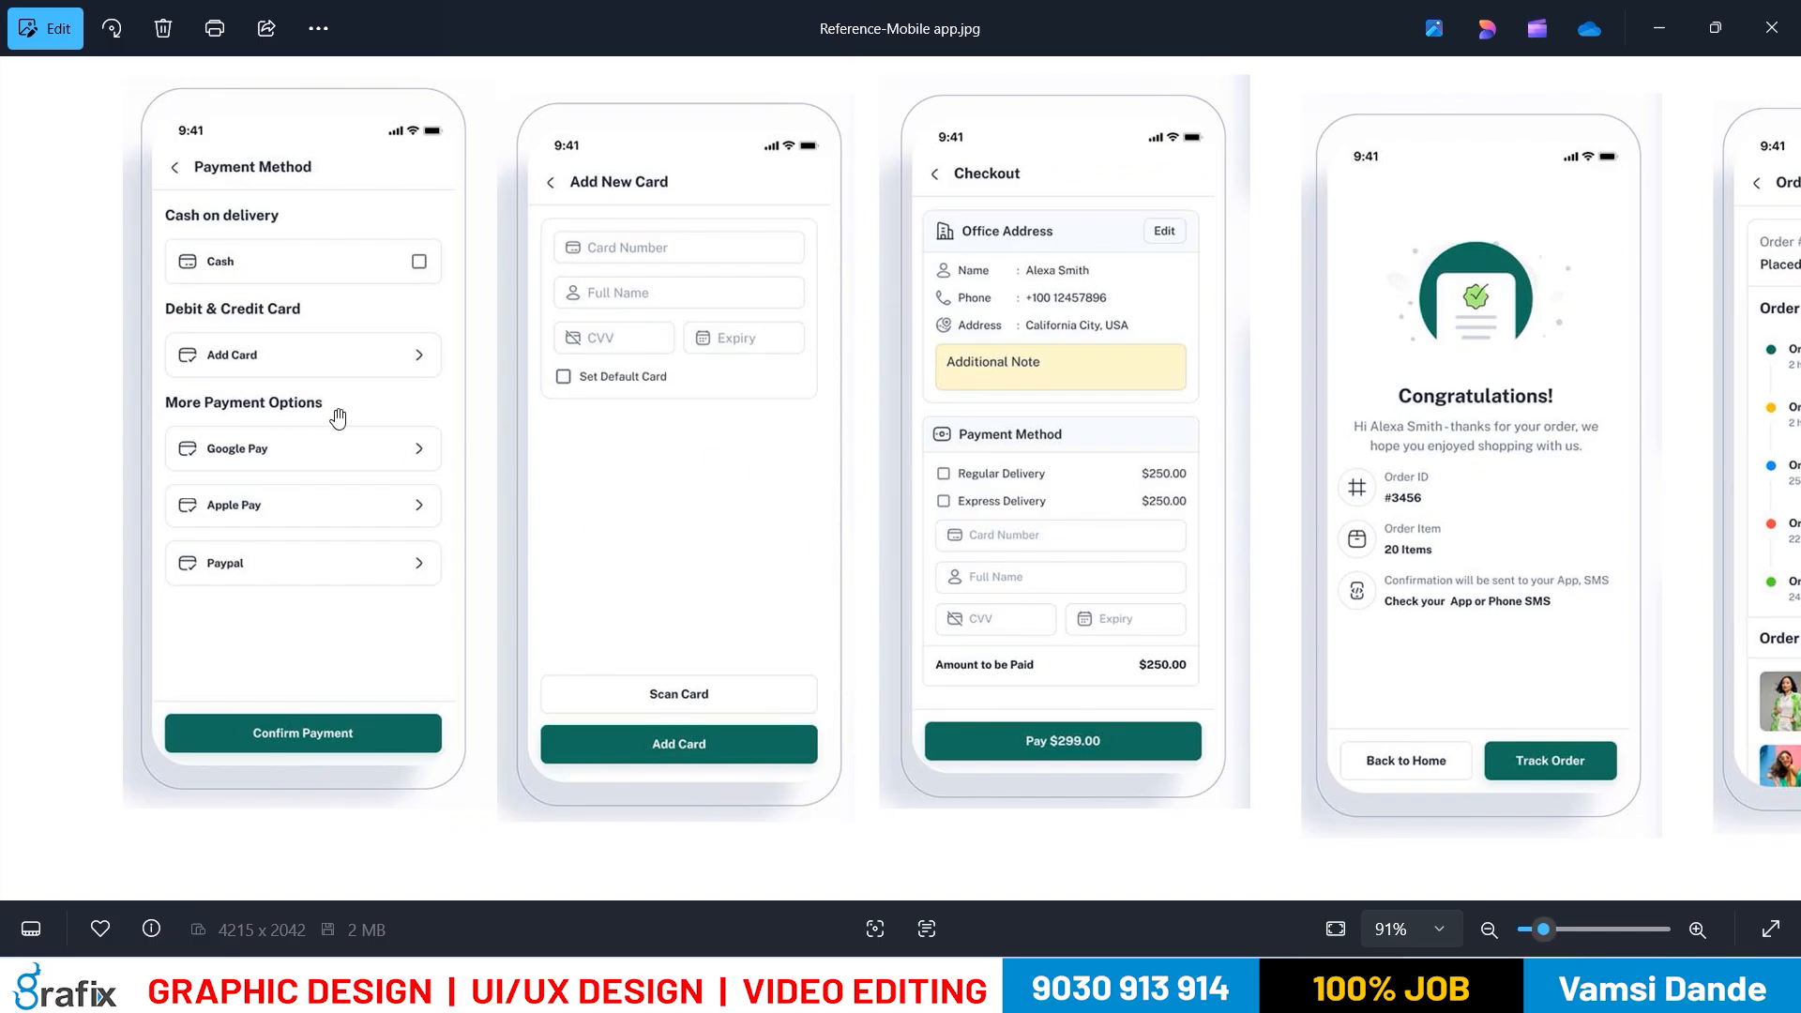
key("alt+Tab")
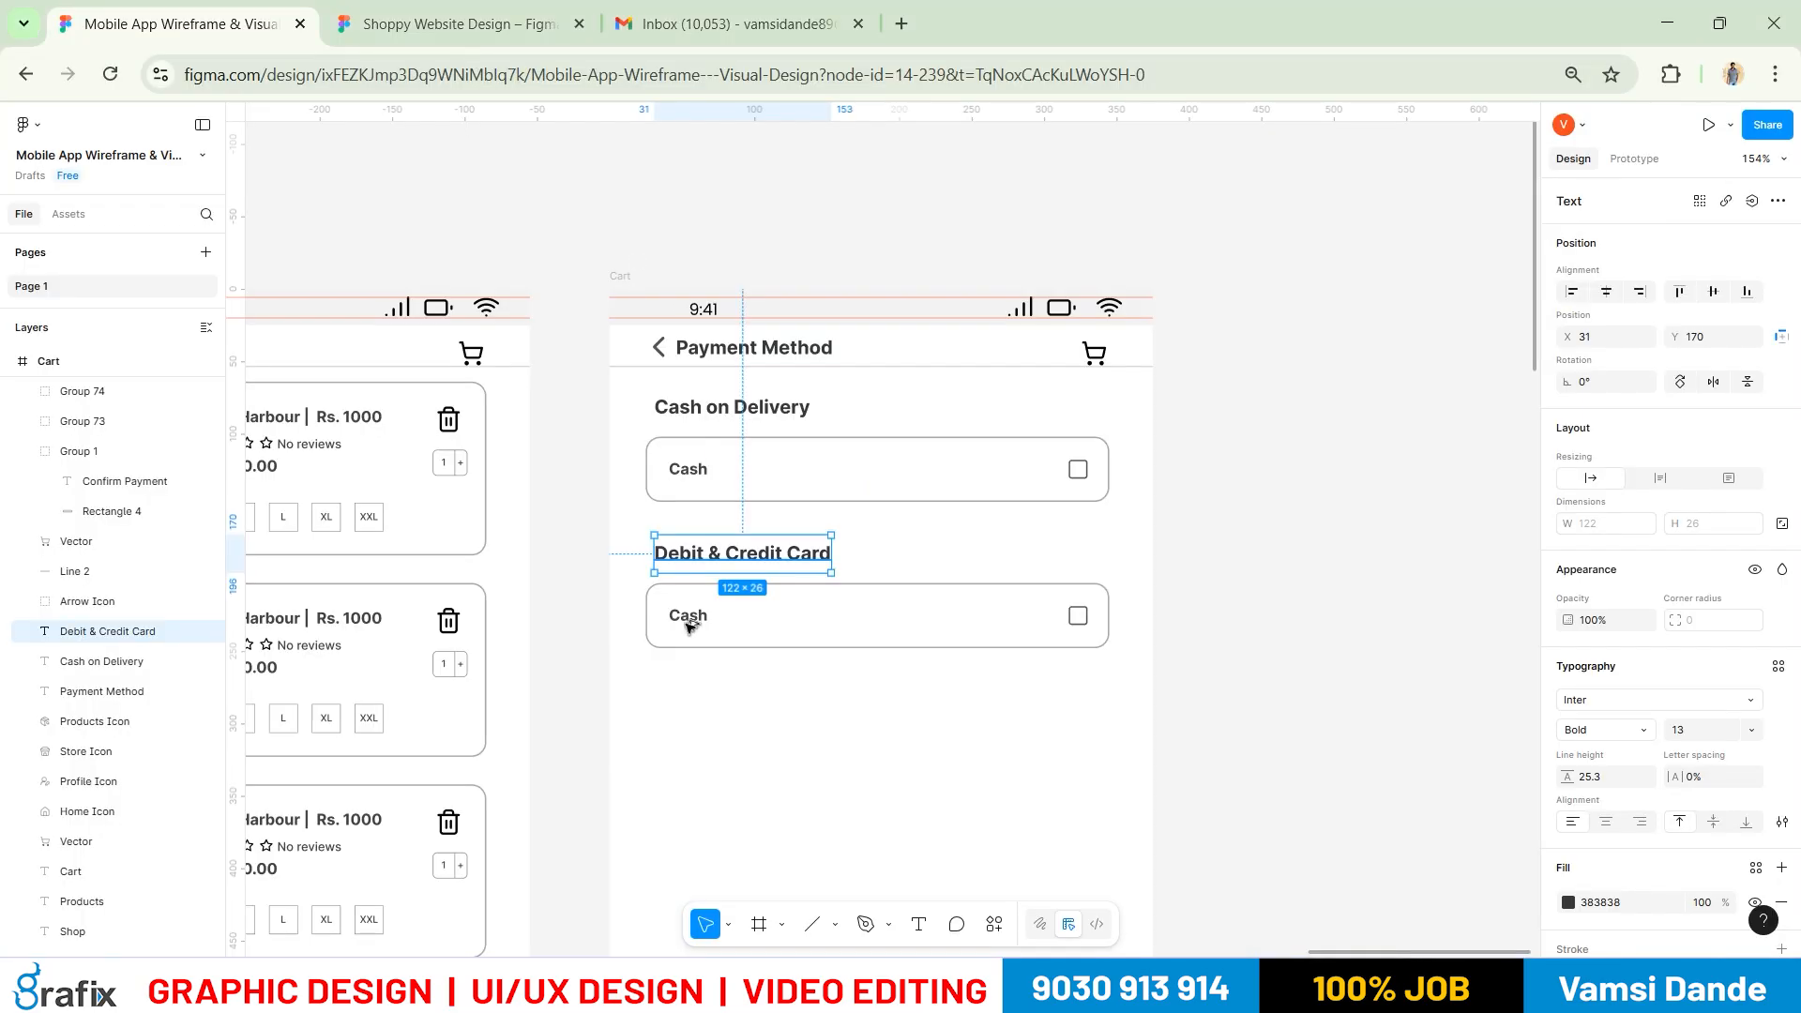
Ungroup the lower Cash label and checkbox, undoing an accidental shift first
scroll(688, 623, "up", 4)
scroll(688, 637, "up", 3)
left_click(788, 597)
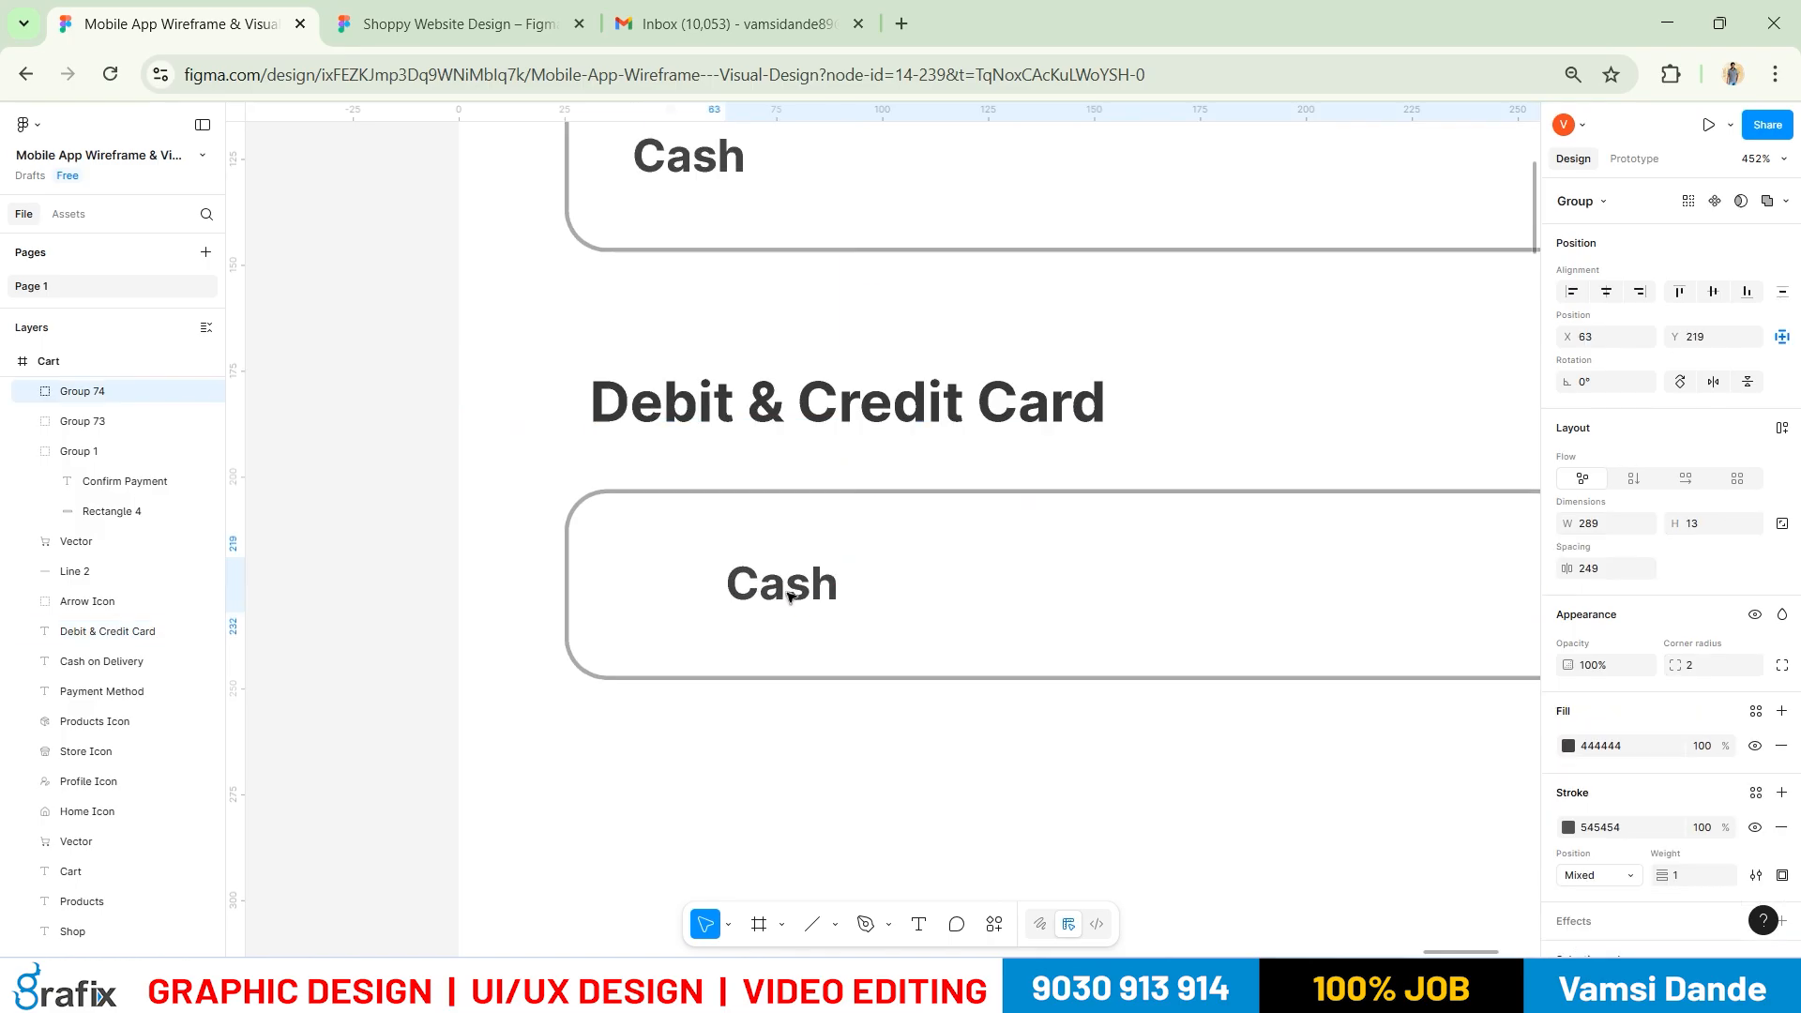
key("ctrl+z")
left_click(734, 632)
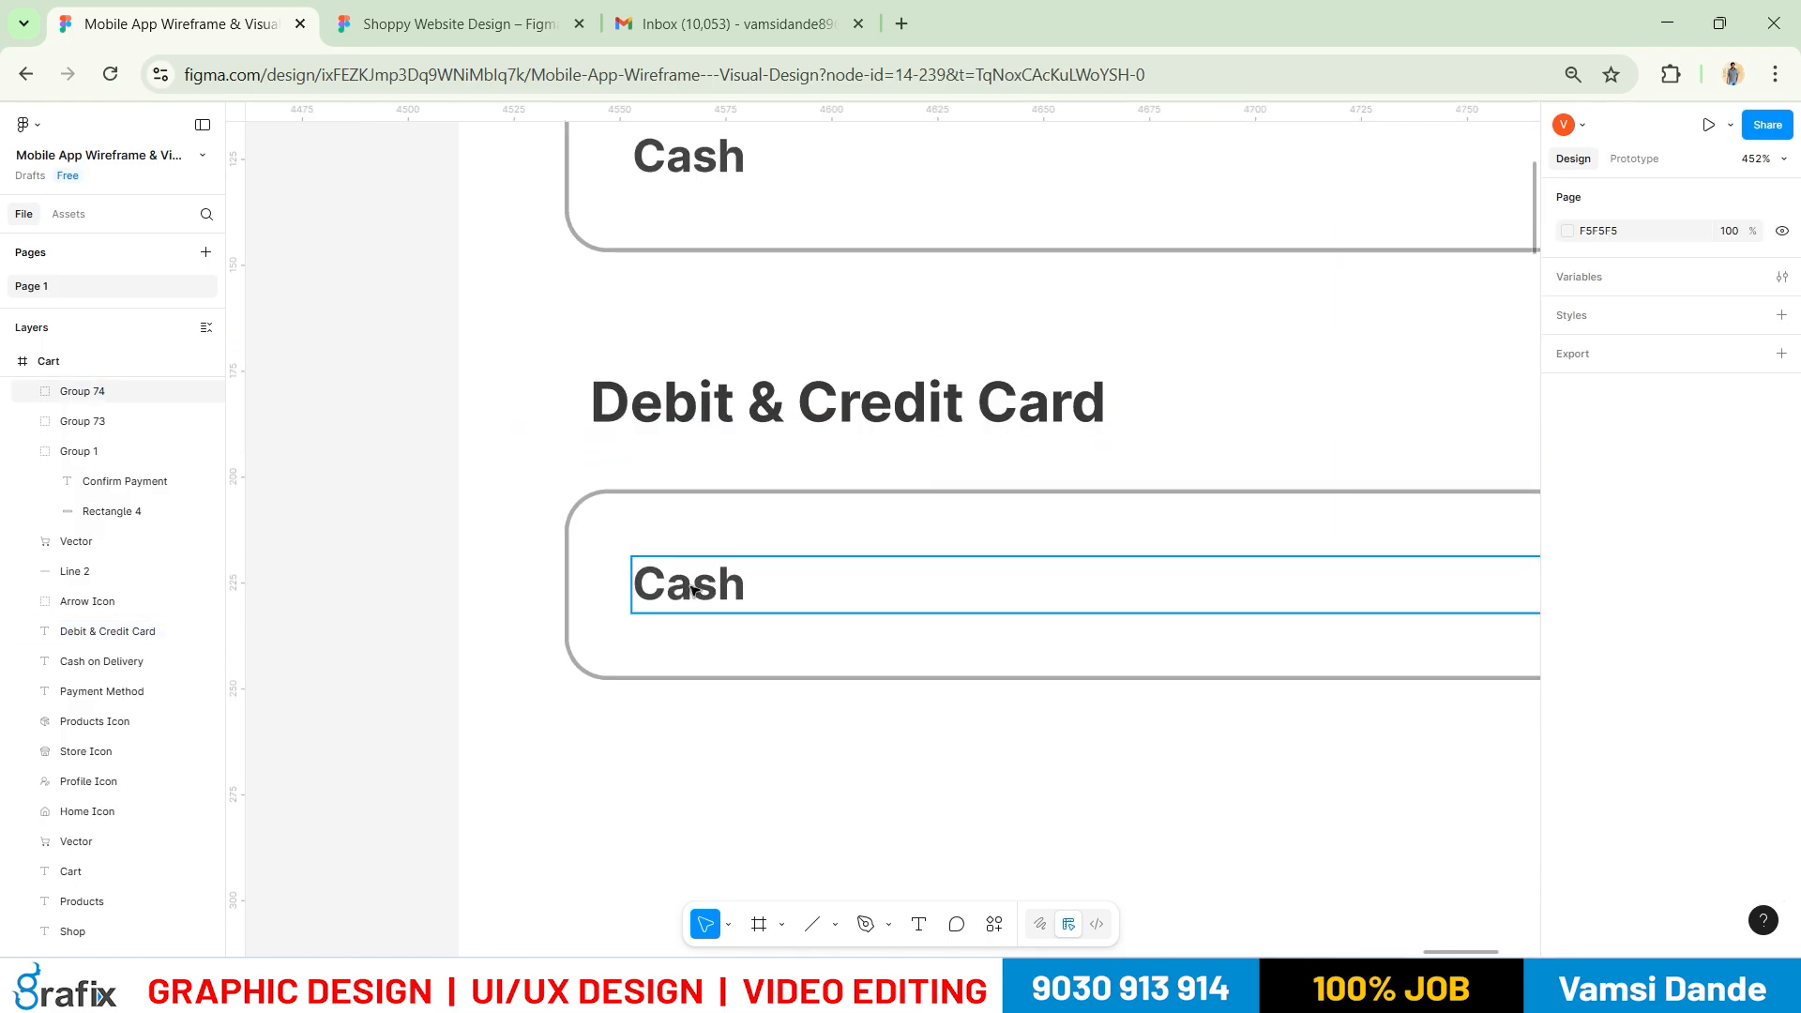
left_click(703, 589)
left_click(717, 741)
scroll(644, 587, "down", 5)
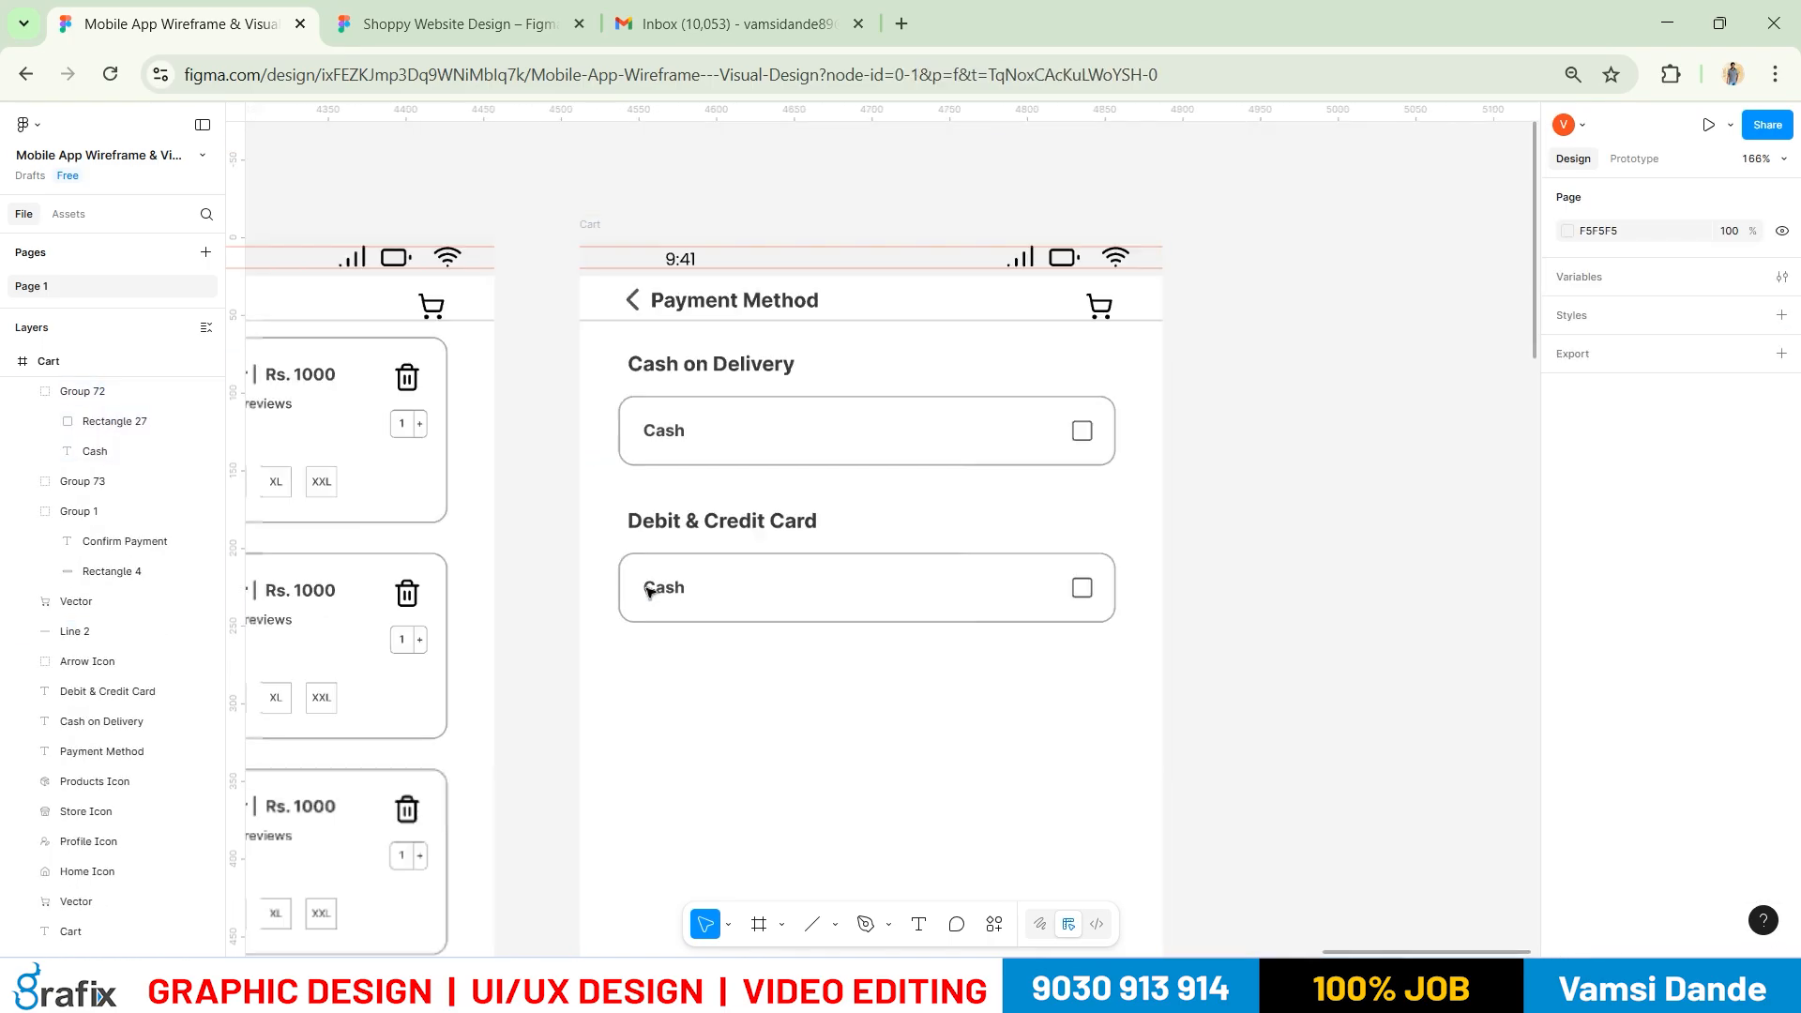
left_click(1077, 591)
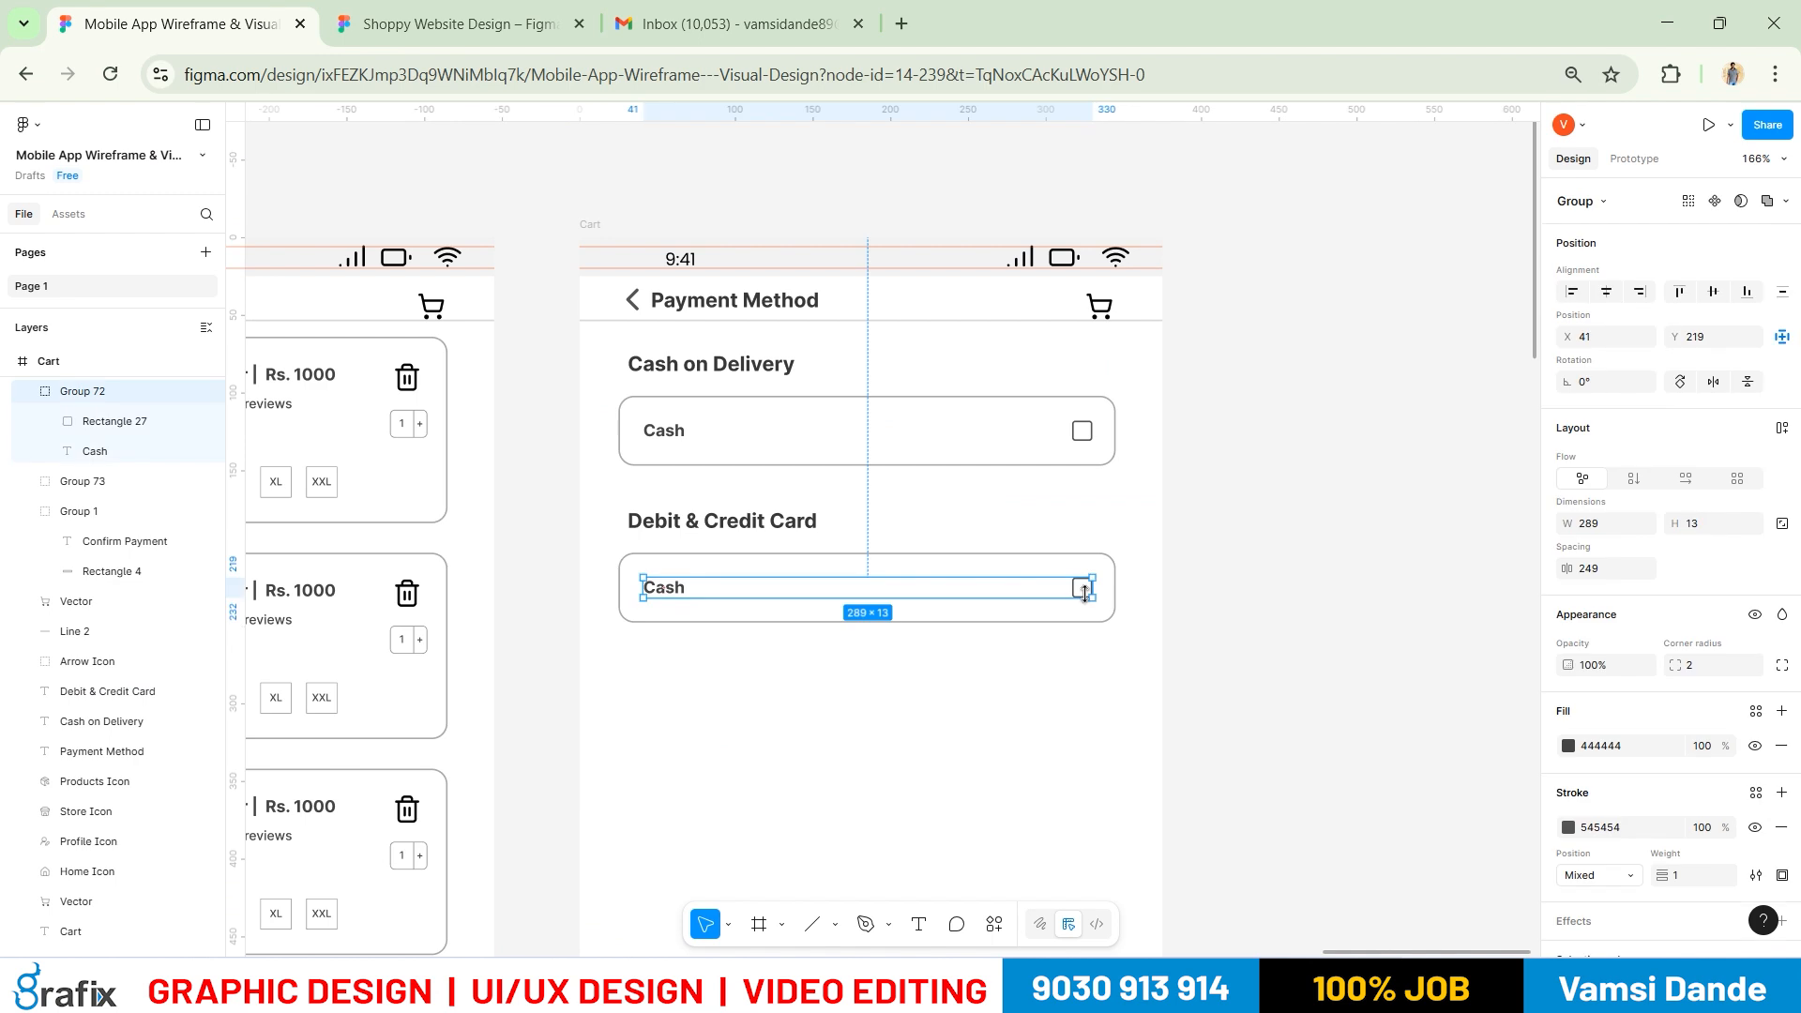
key("ctrl+shift+g")
left_click(1125, 610)
left_click(1081, 587)
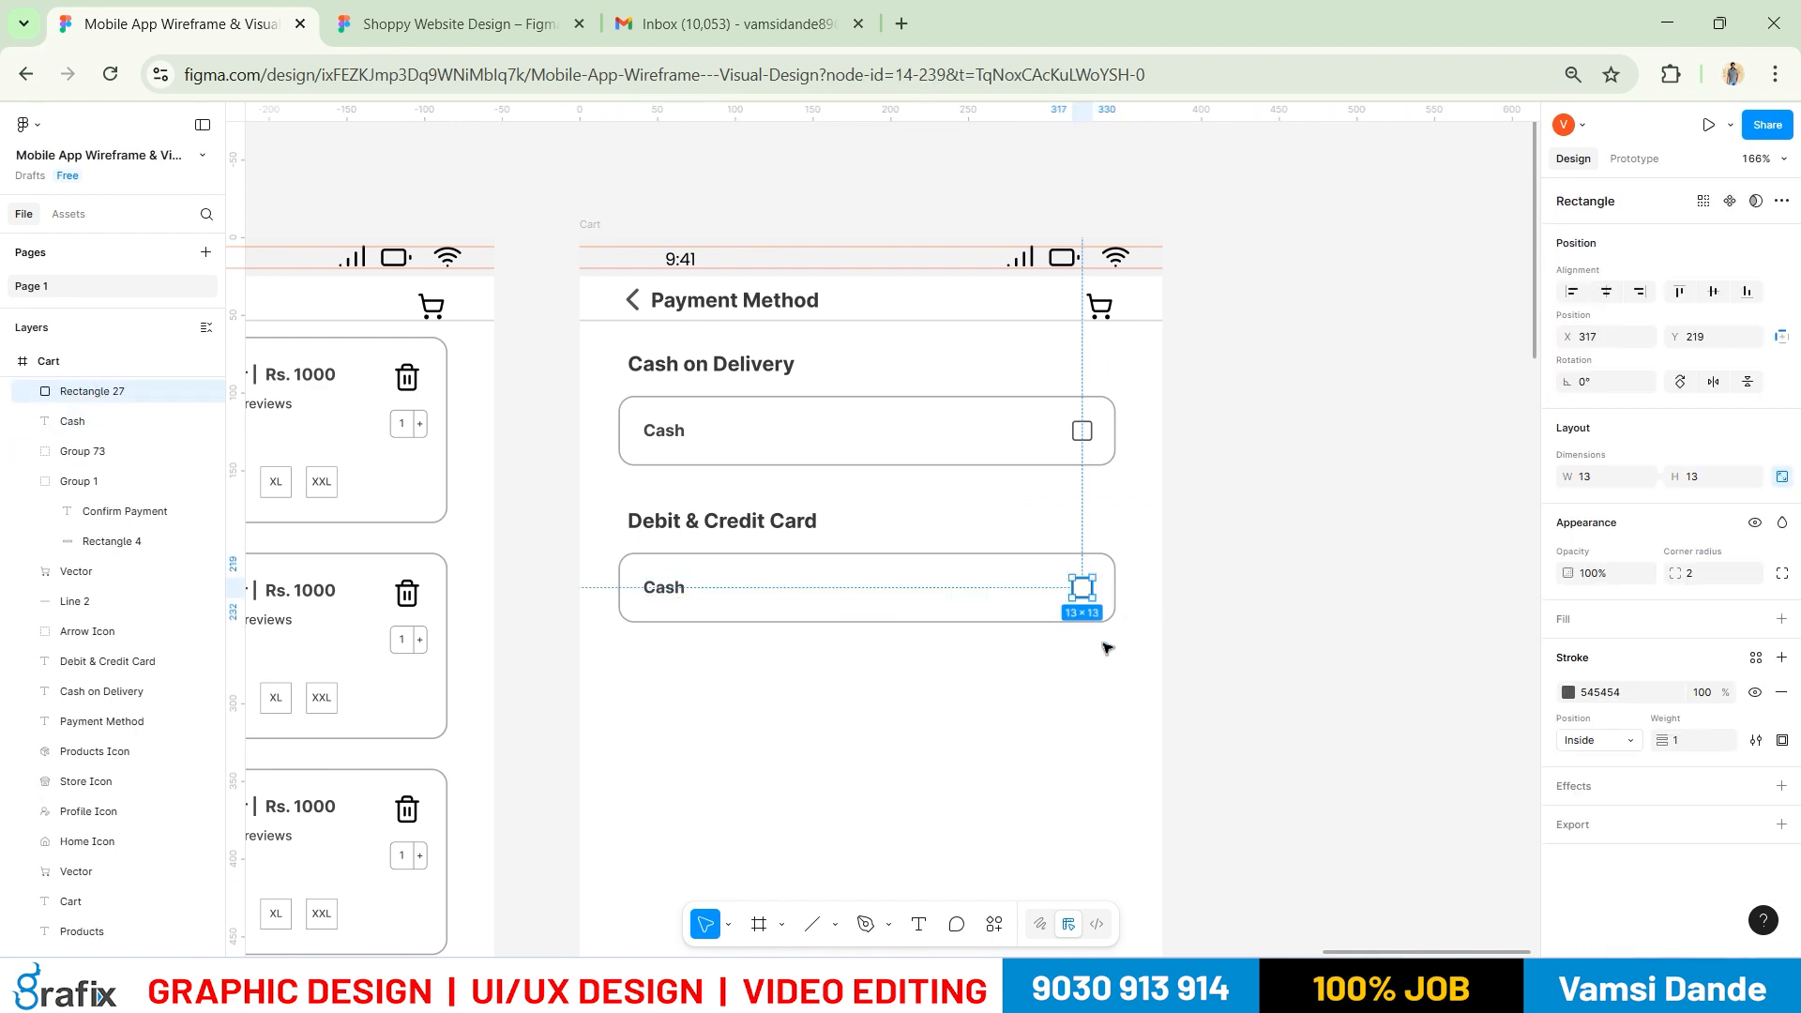
Shift the lower Cash label to the right inside its box
key("alt+Tab")
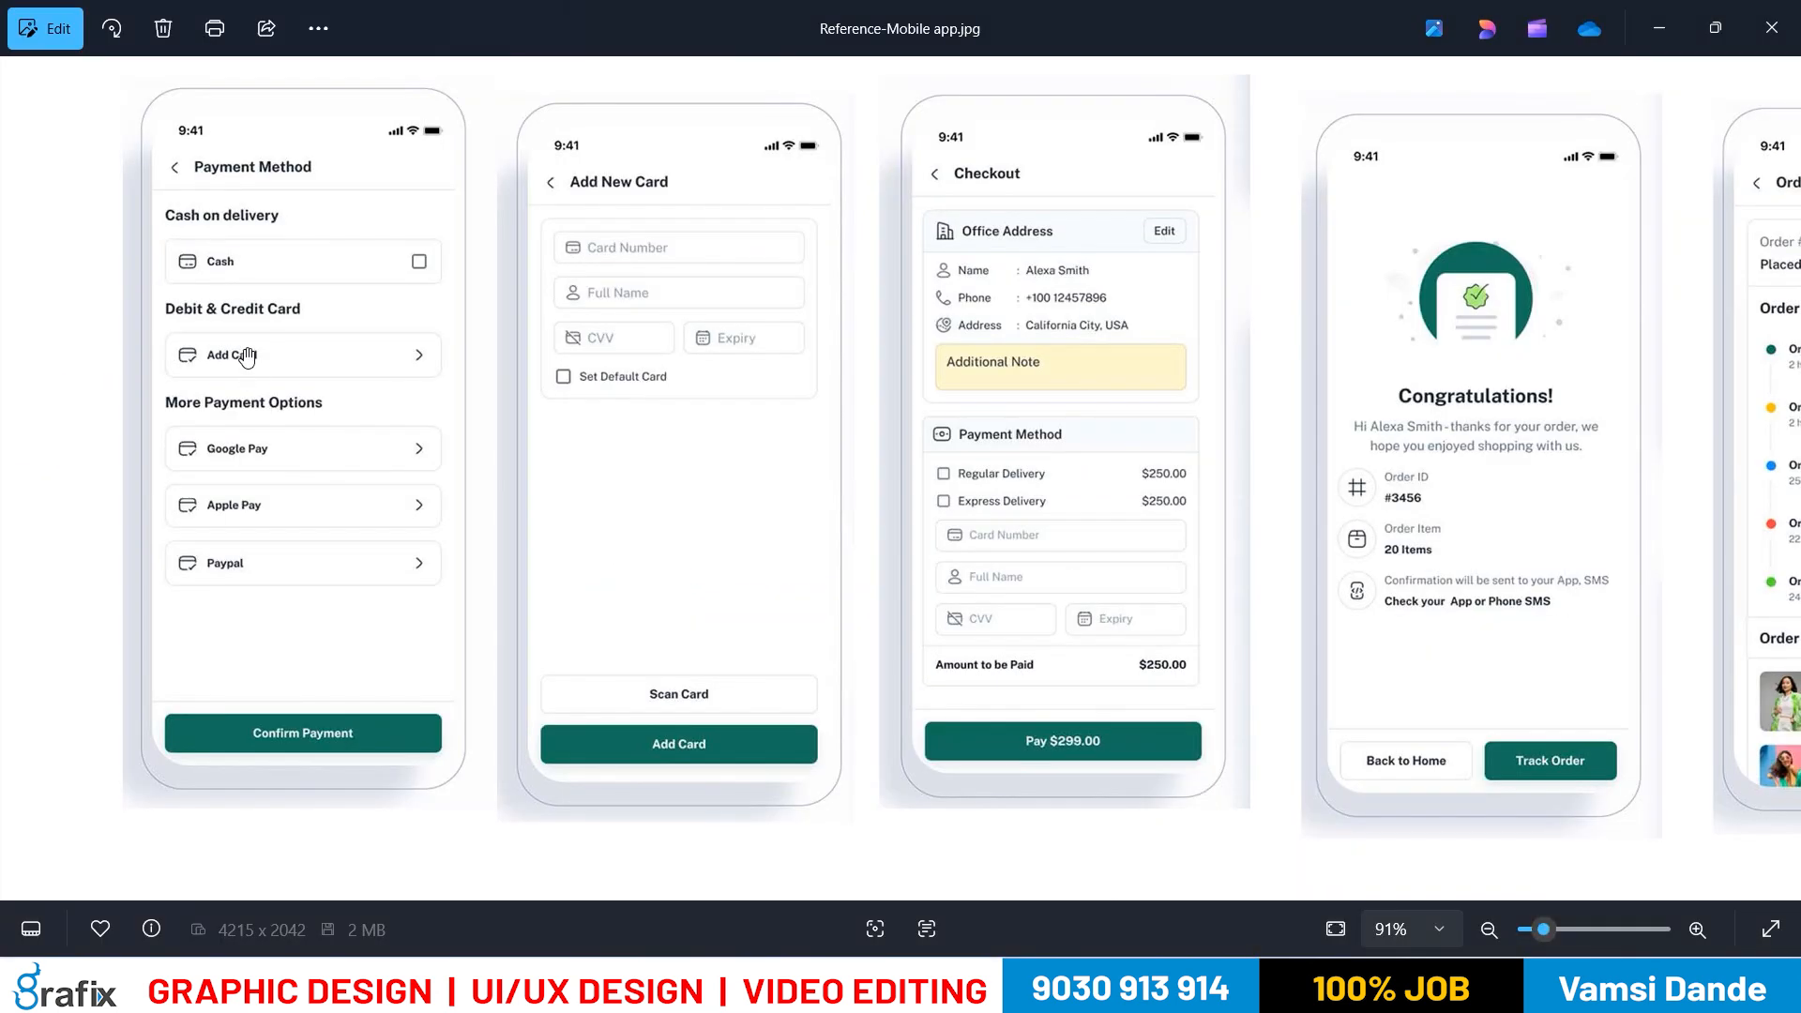
key("alt+Tab")
scroll(675, 631, "up", 5)
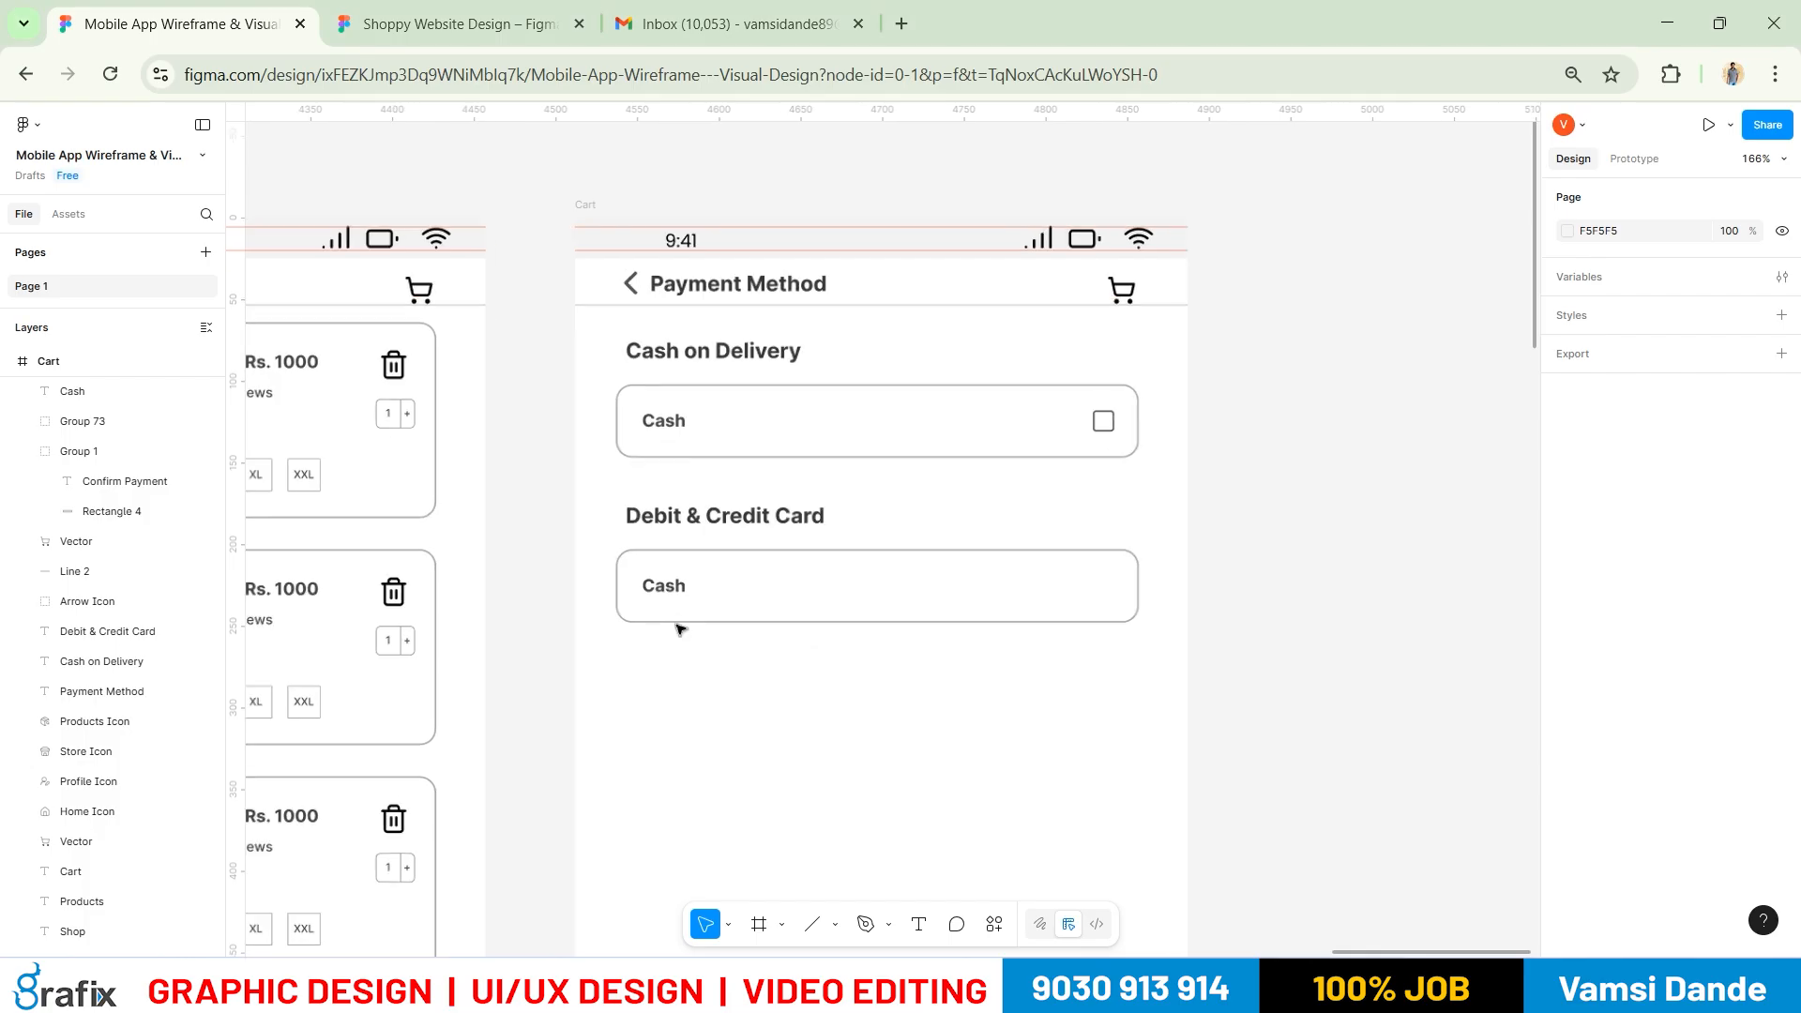
left_click_drag(662, 572, 712, 574)
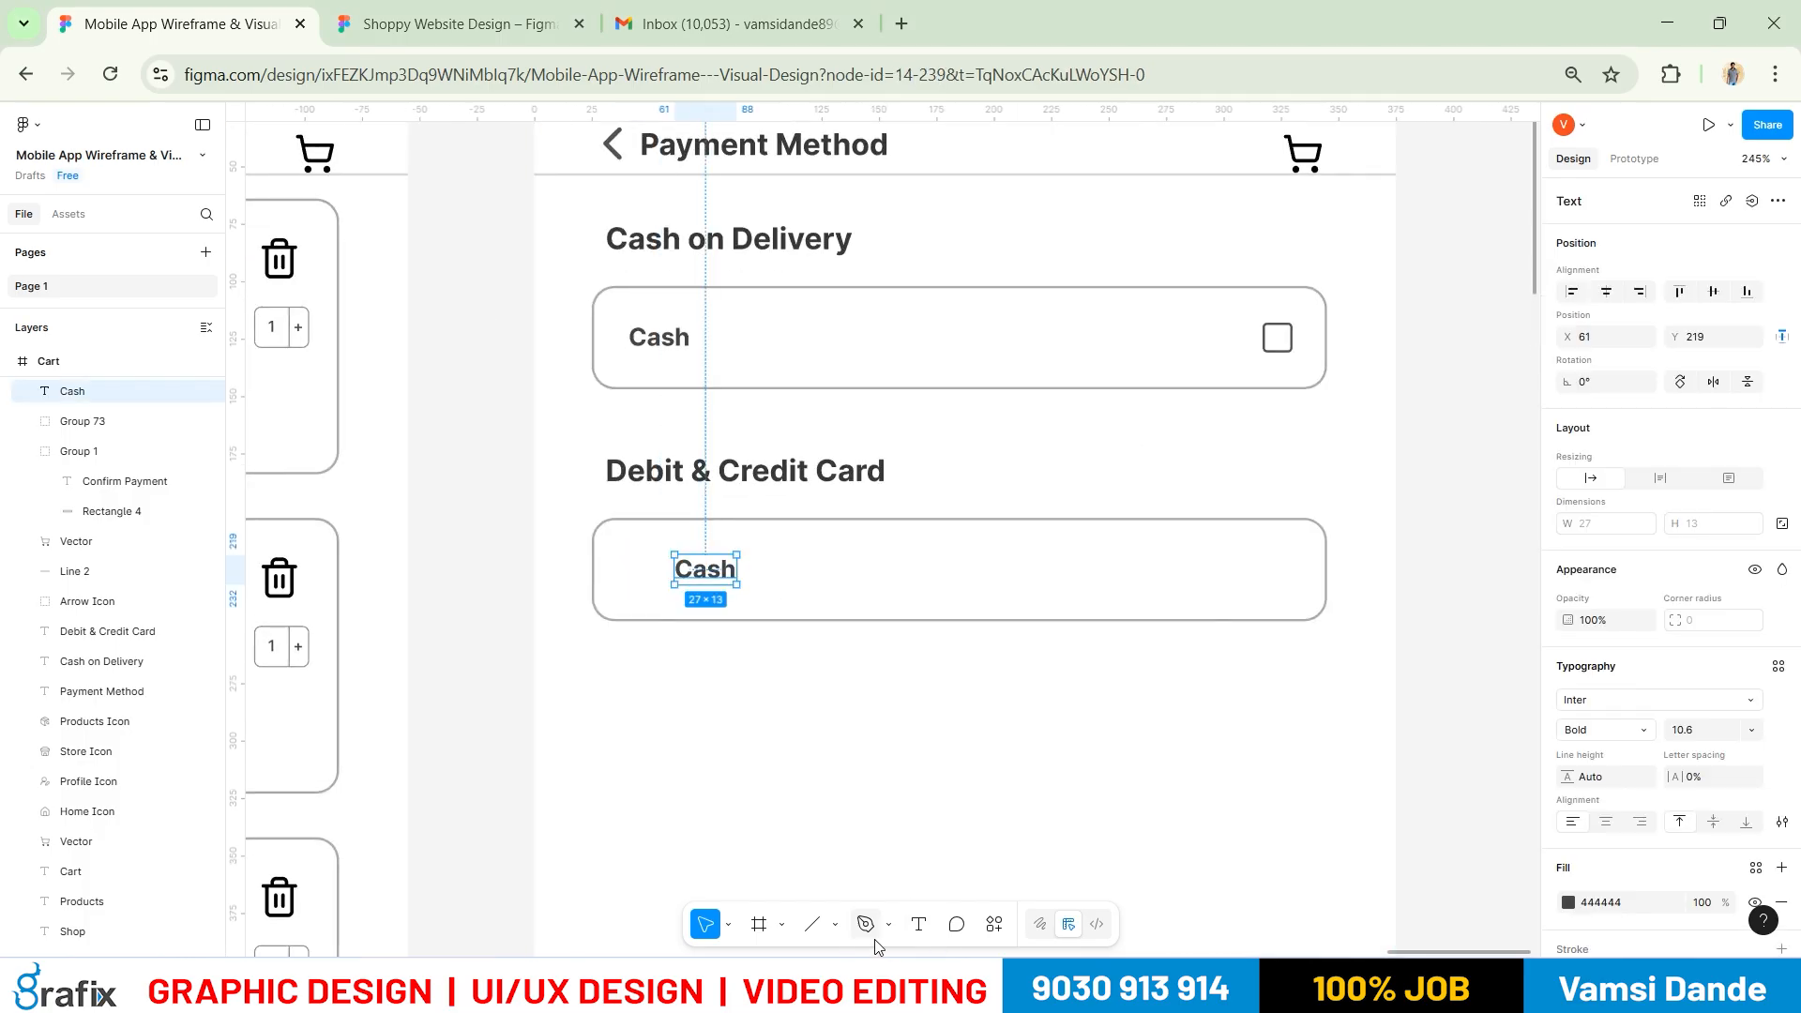
left_click(891, 925)
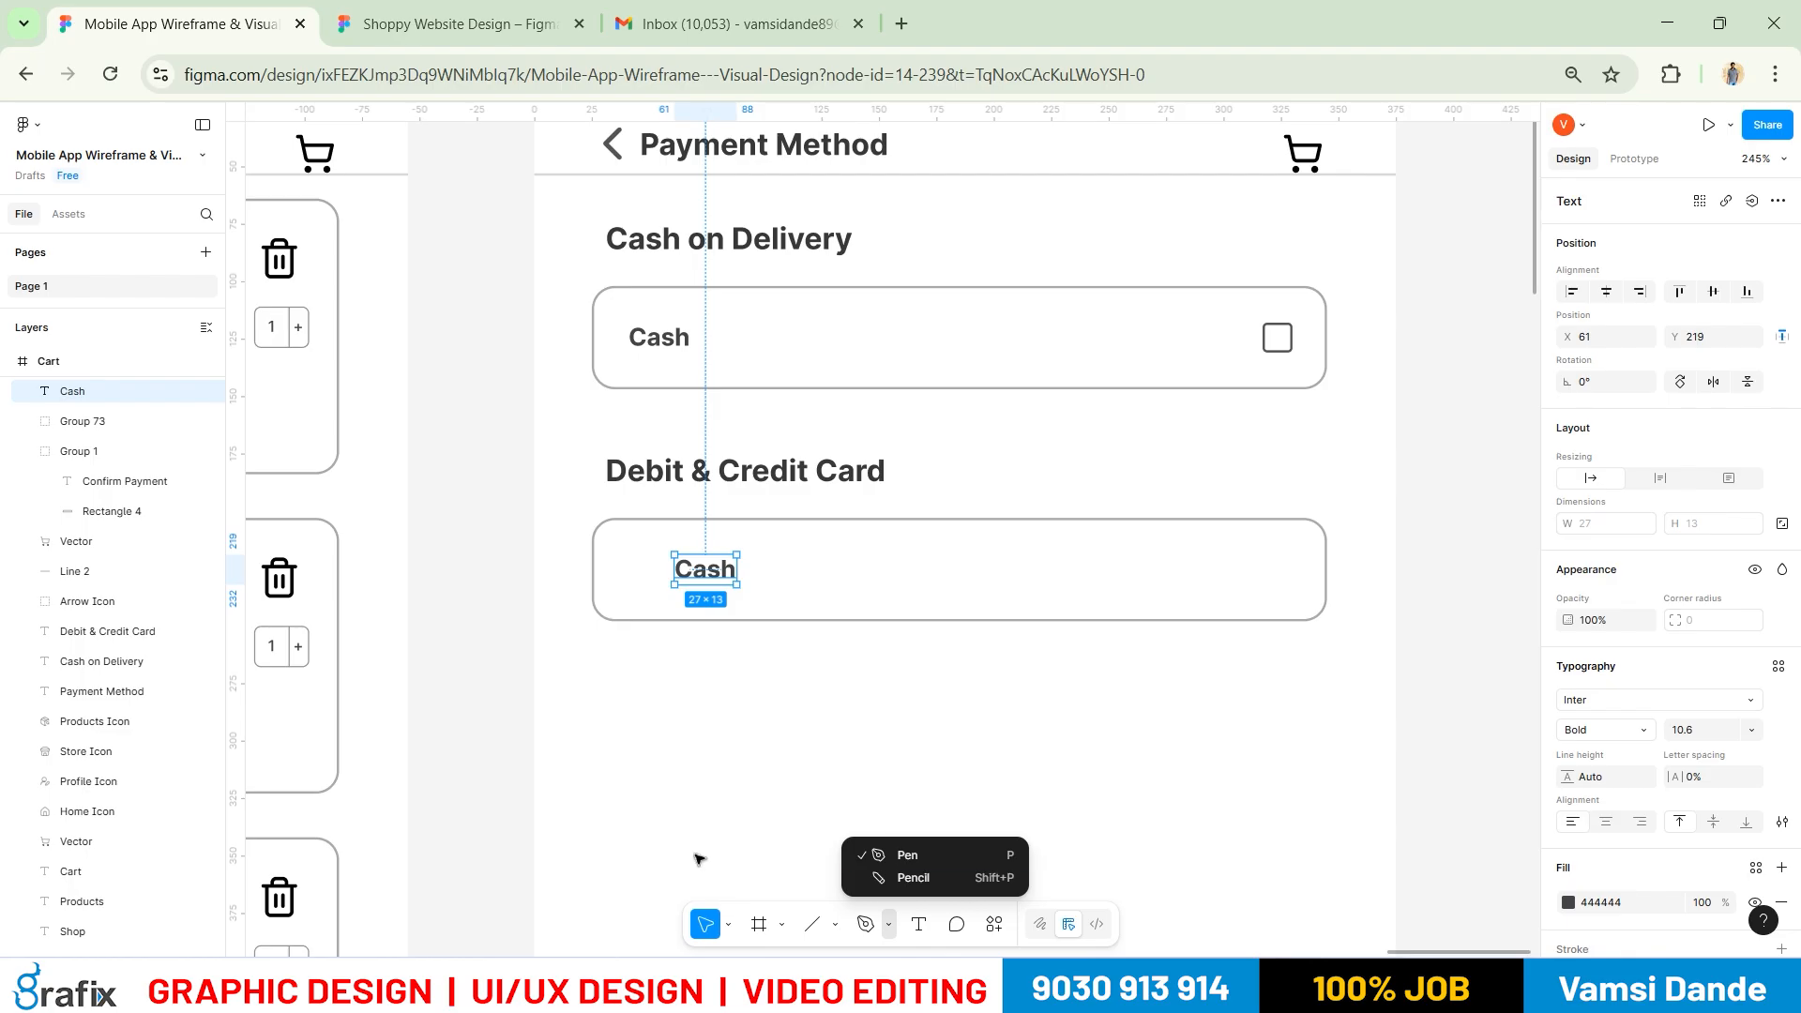
left_click(755, 644)
key("alt+Tab")
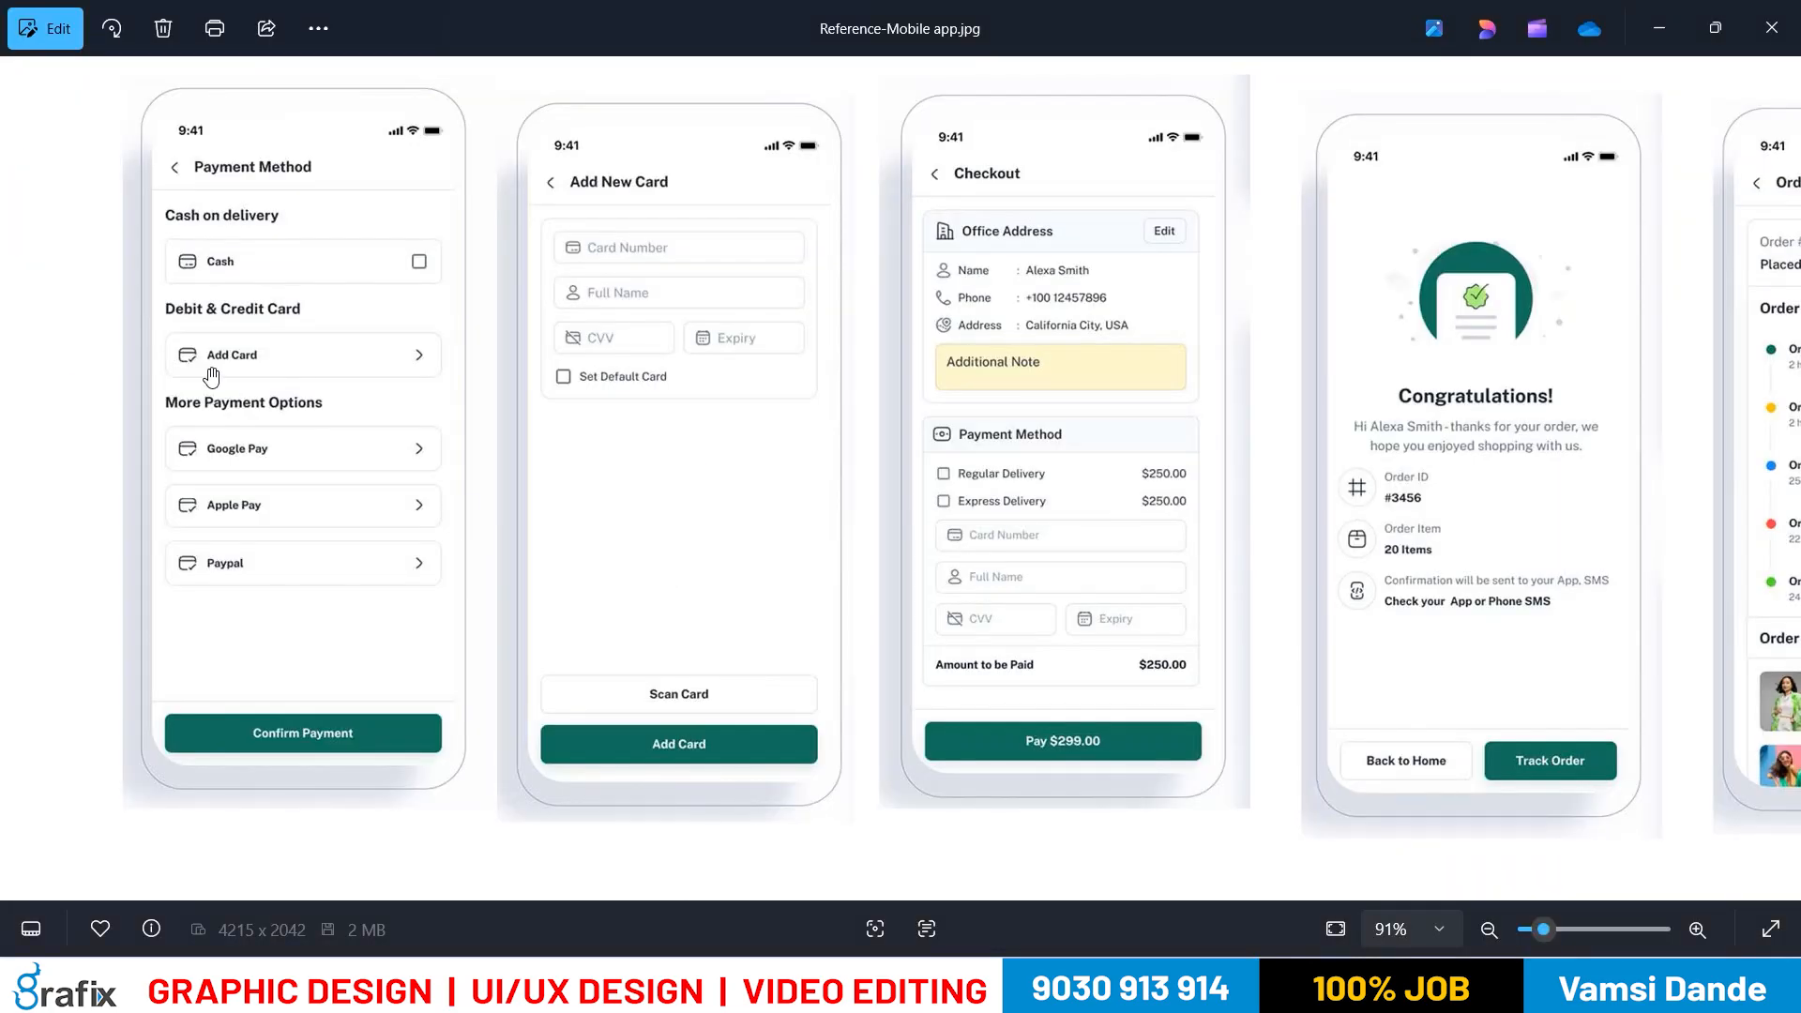
key("alt+Tab")
Insert a Lucide id-card icon and place it beside the lower Cash label
right_click(1427, 509)
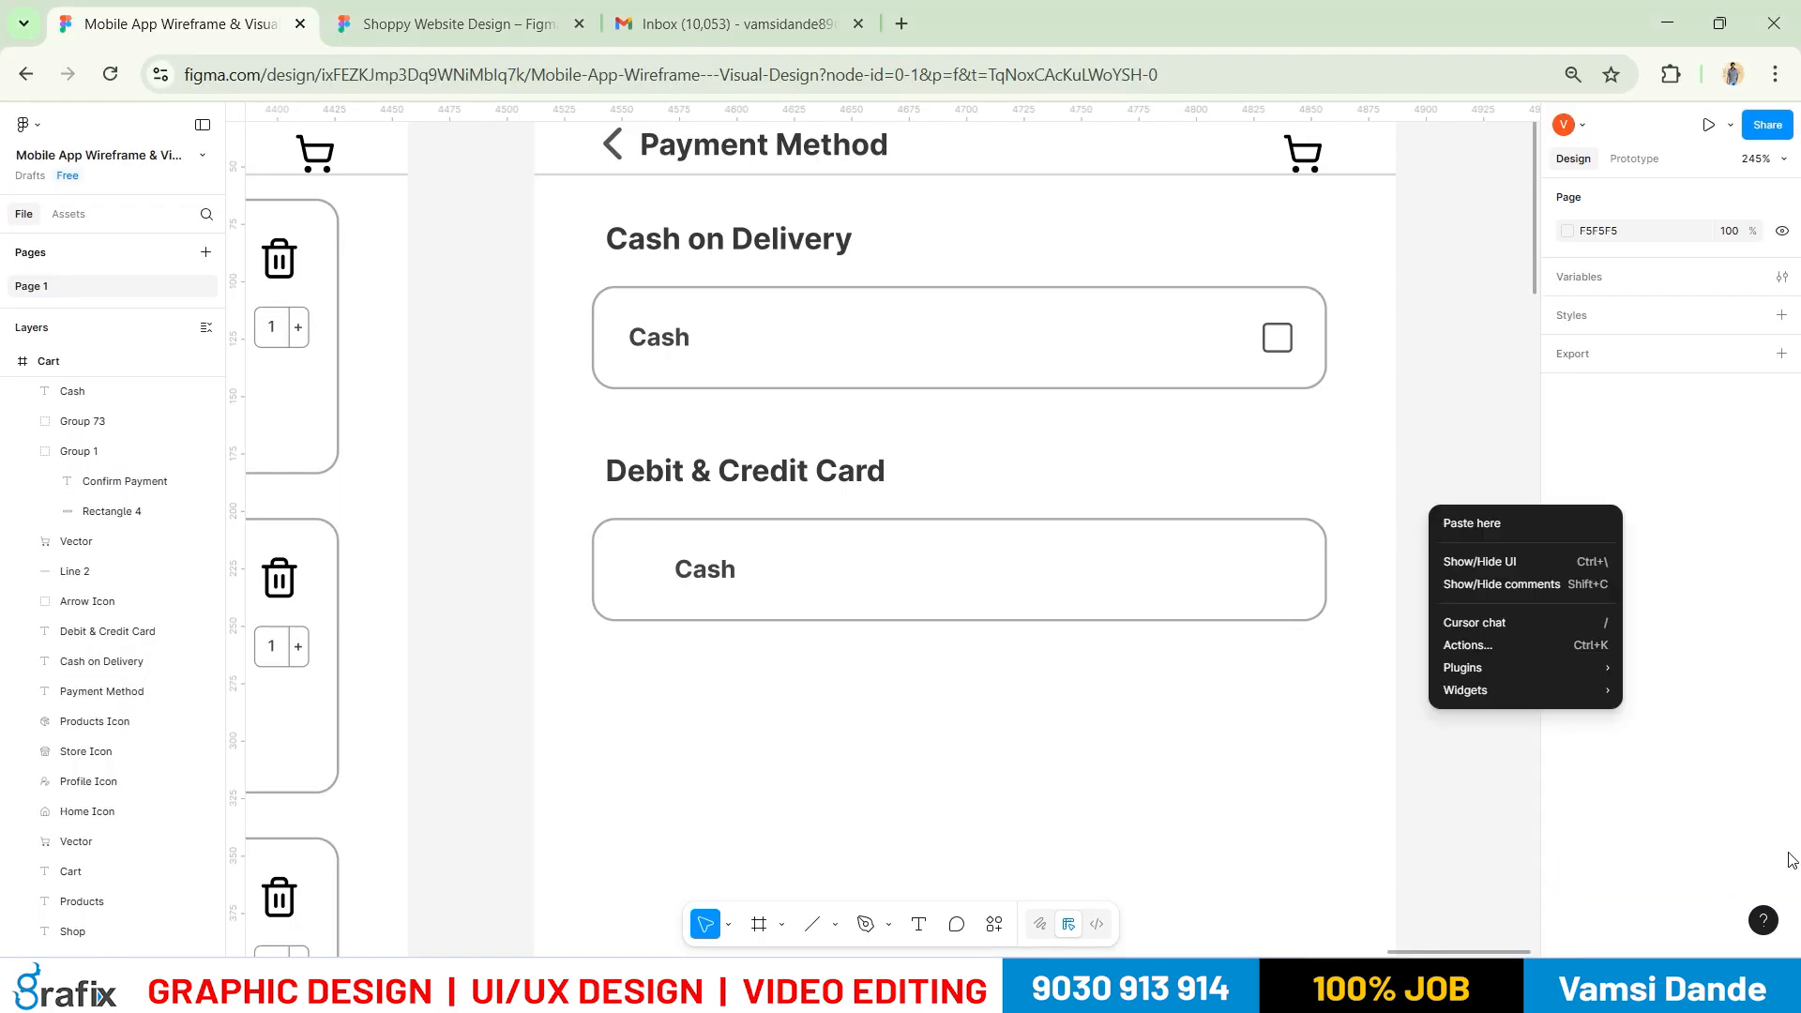
mouse_move(1538, 667)
left_click(1246, 698)
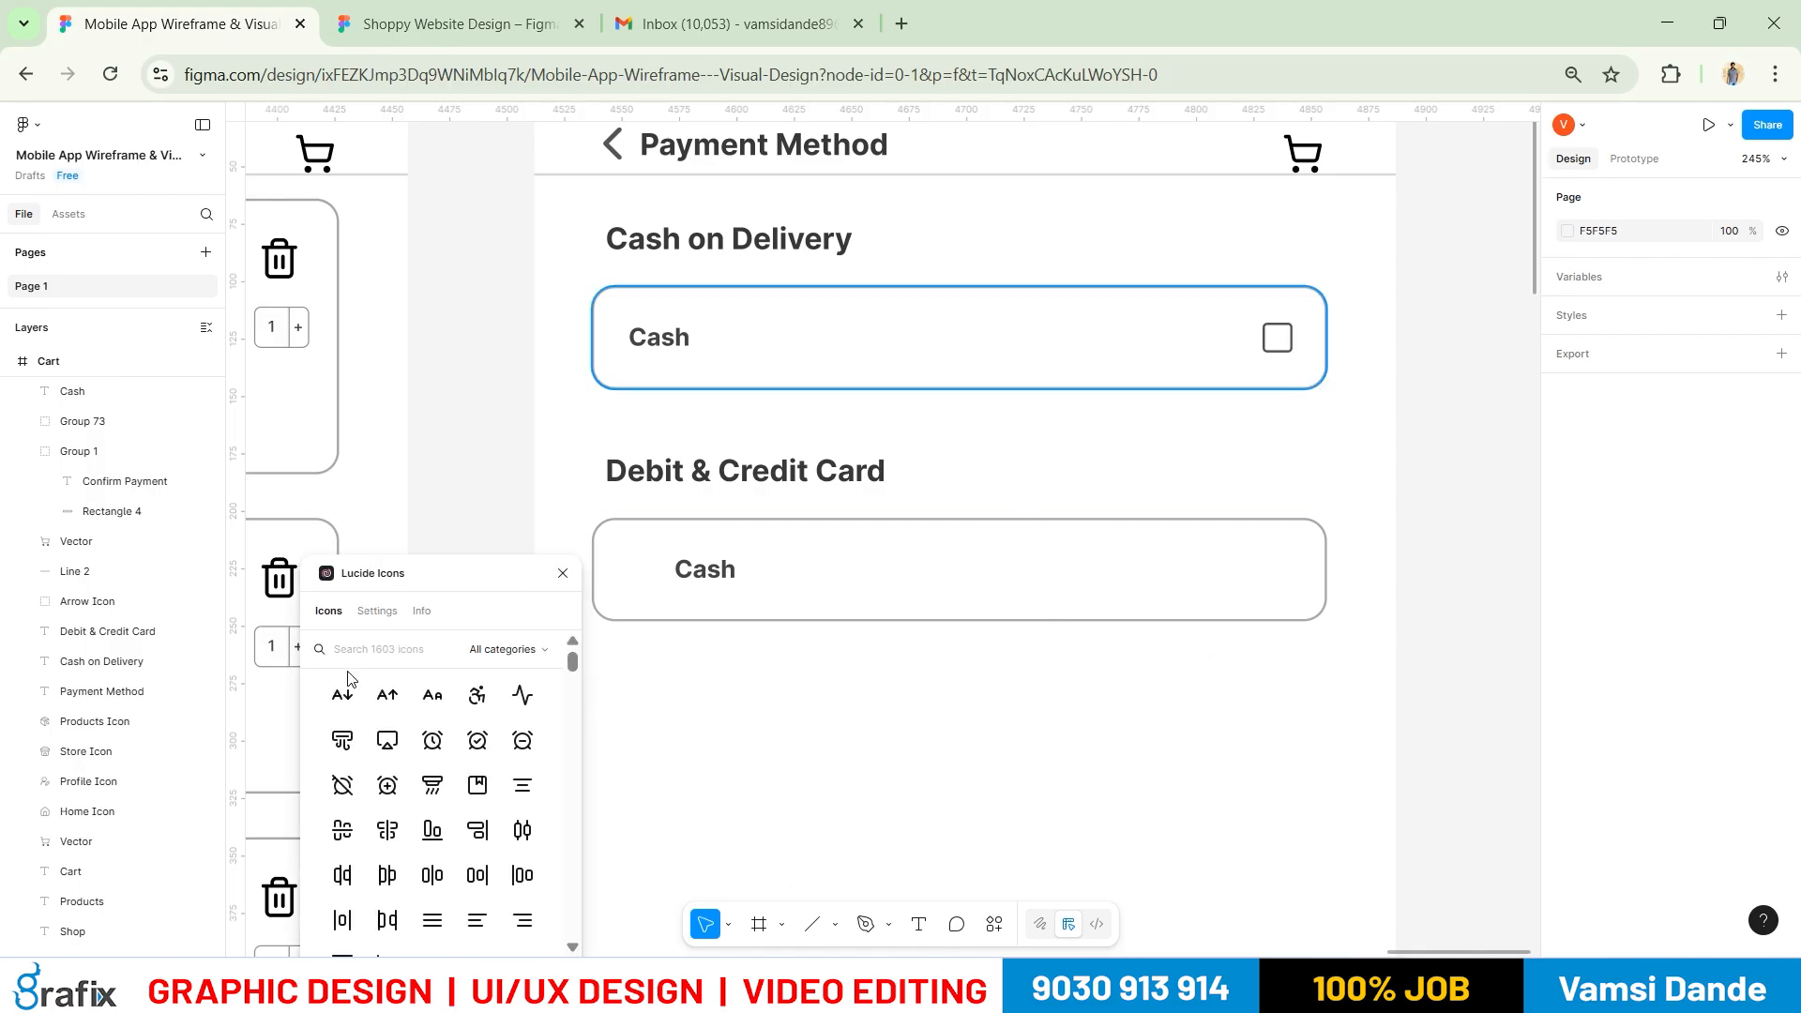
type("card")
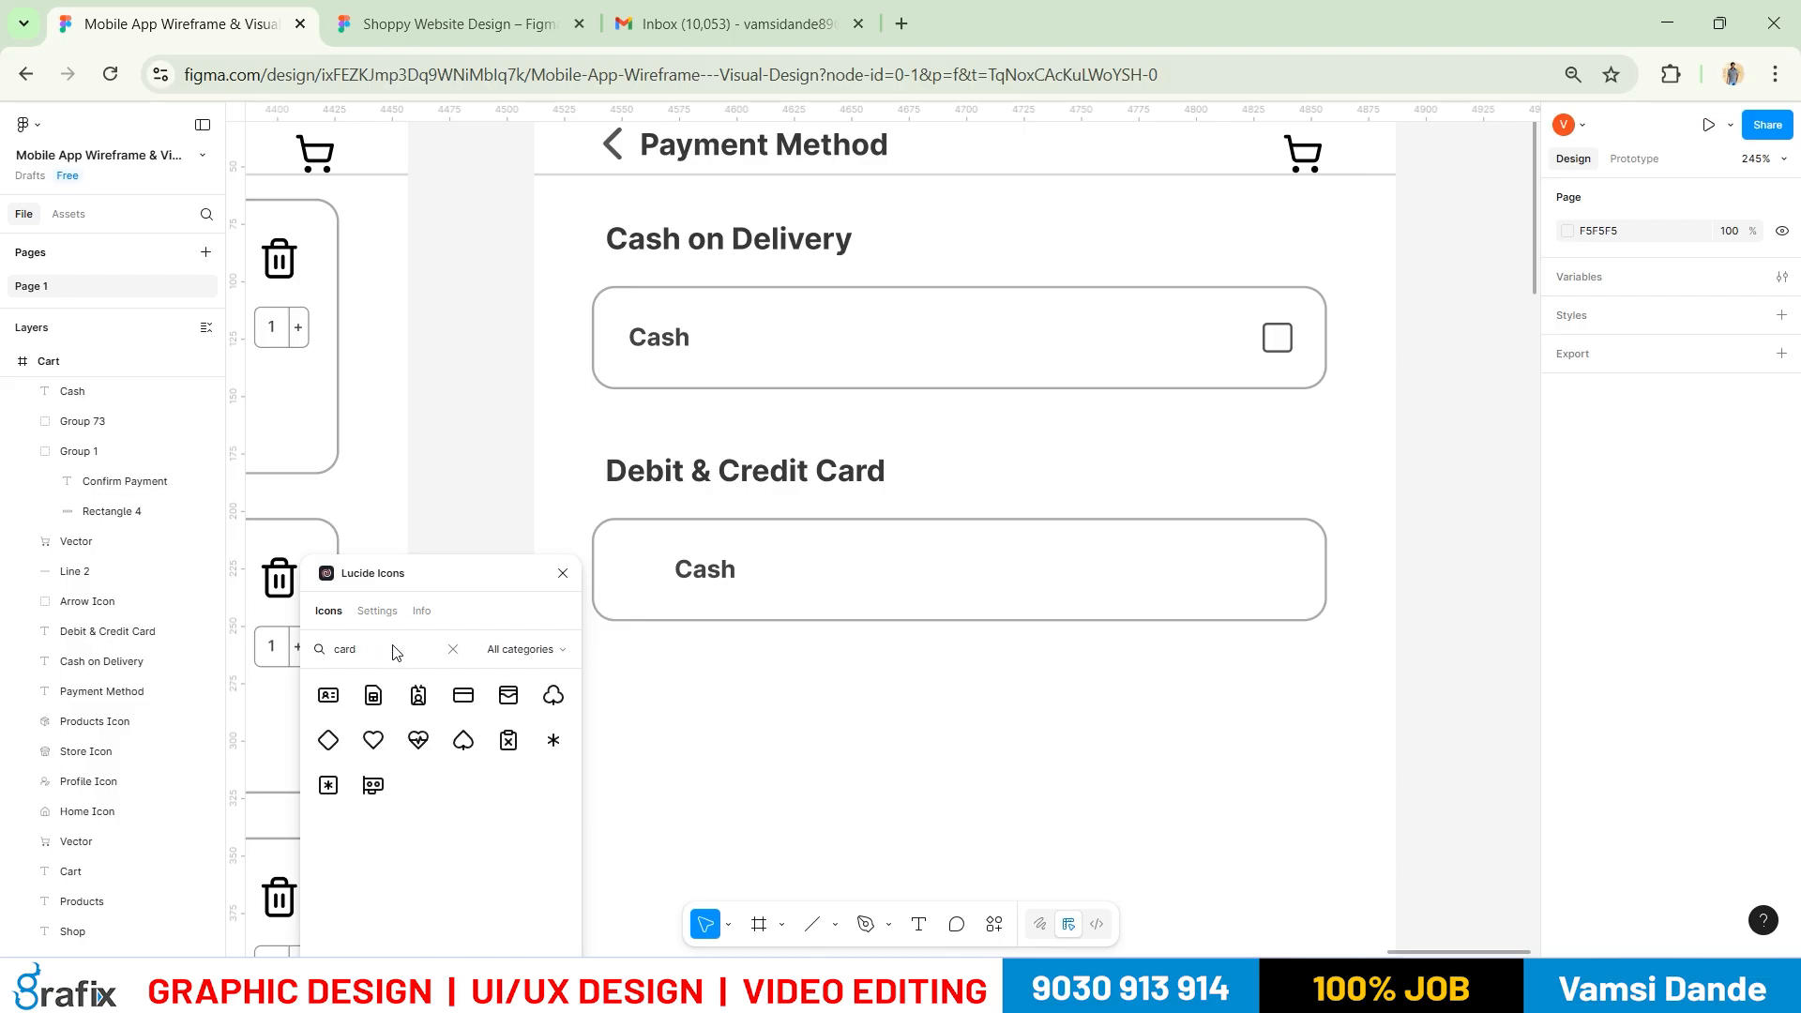
left_click(328, 695)
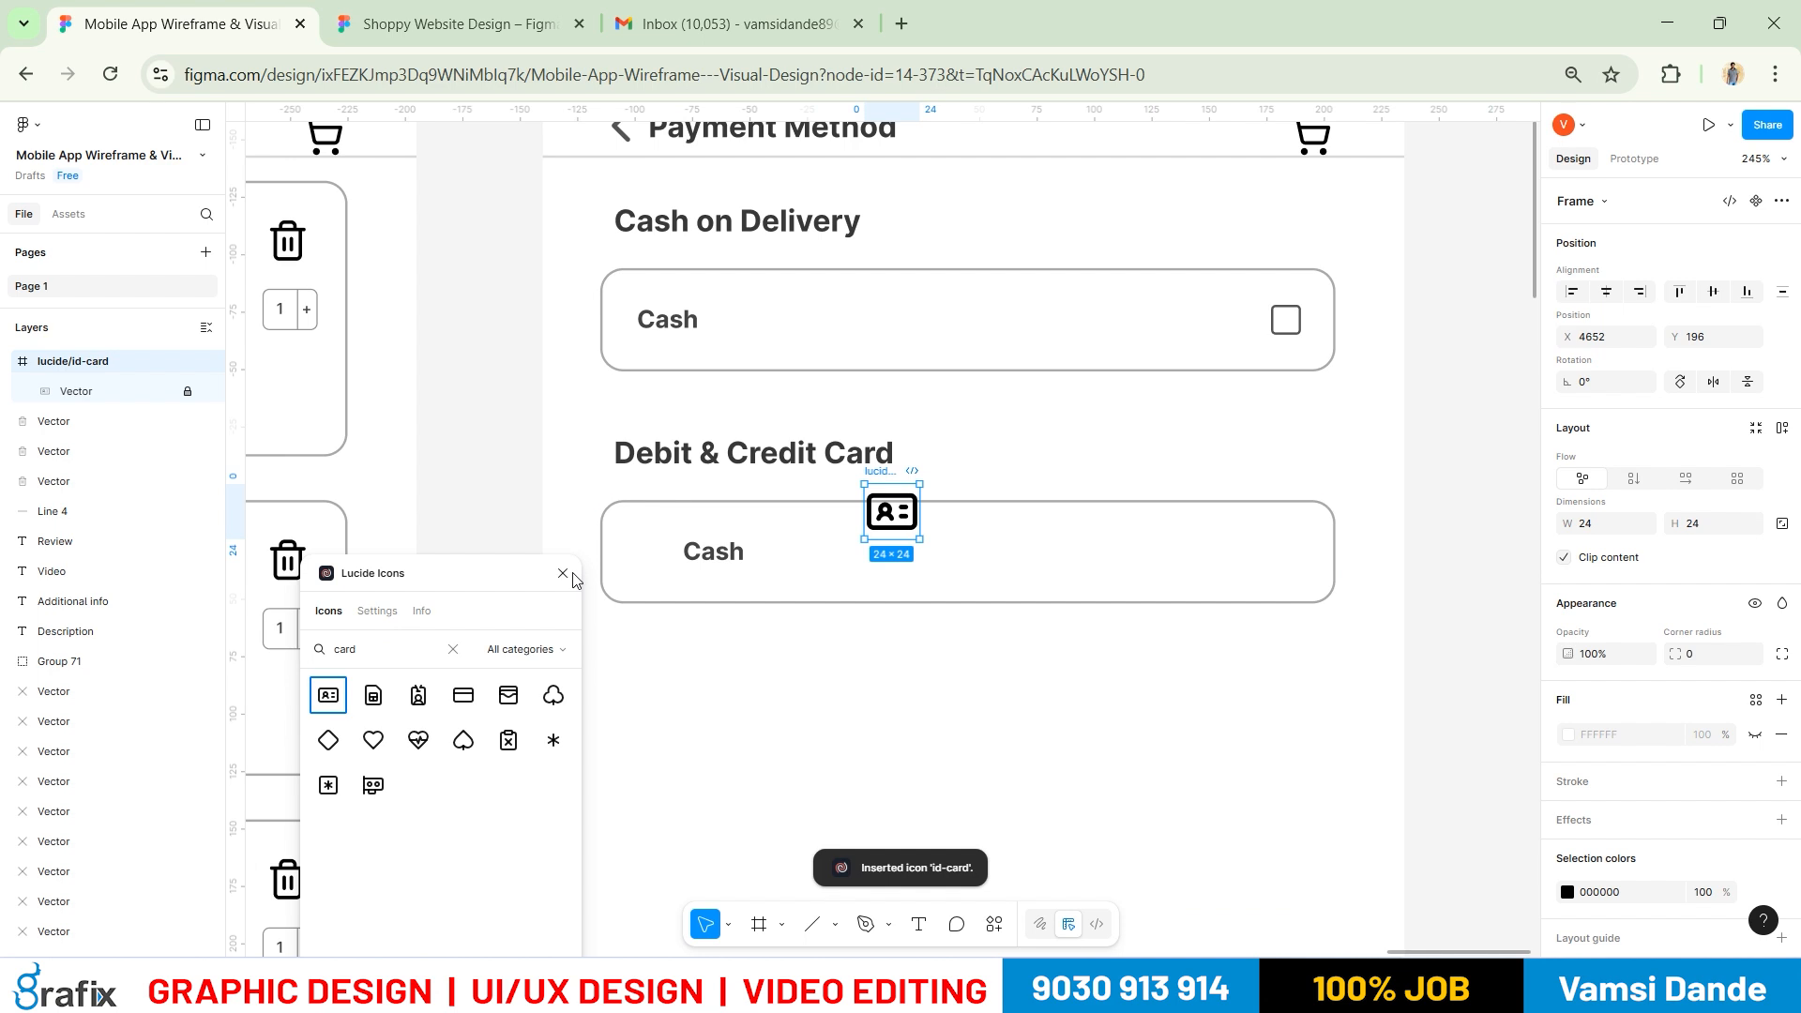
left_click(562, 573)
left_click_drag(889, 514, 646, 551)
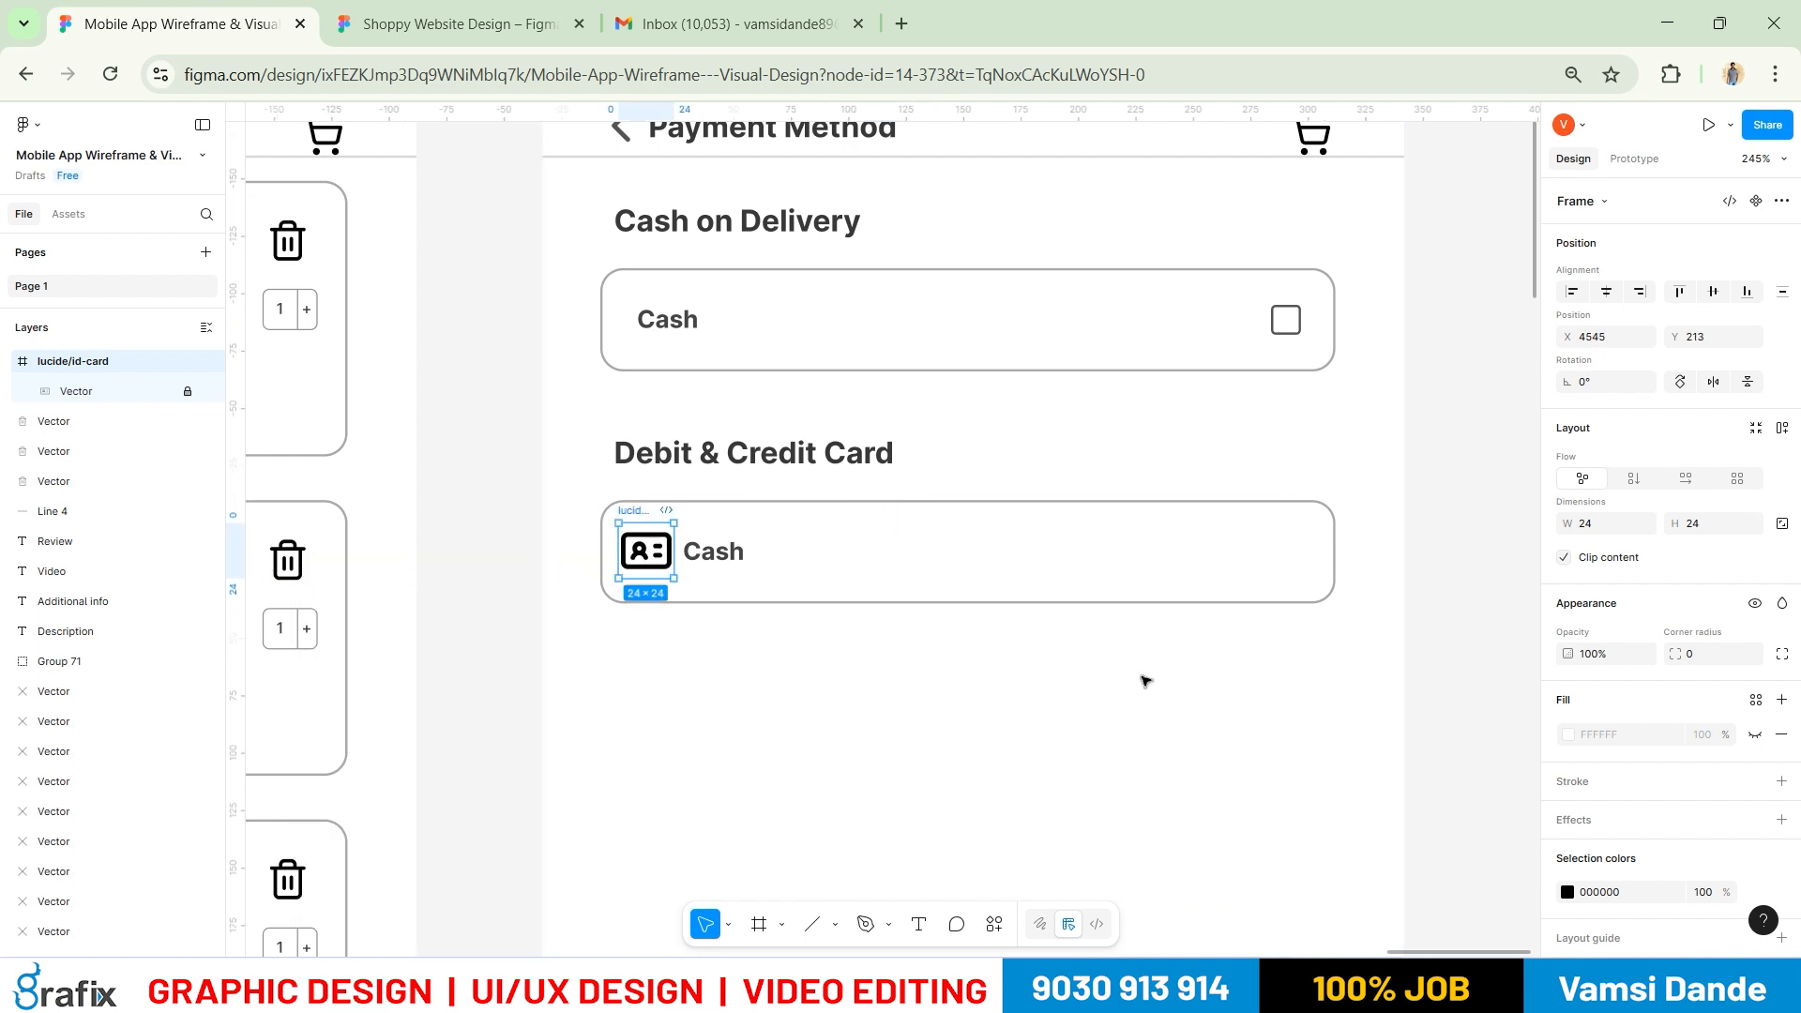
Insert a Lucide credit-card icon into the Payment Method frame
right_click(1397, 720)
left_click(1332, 732)
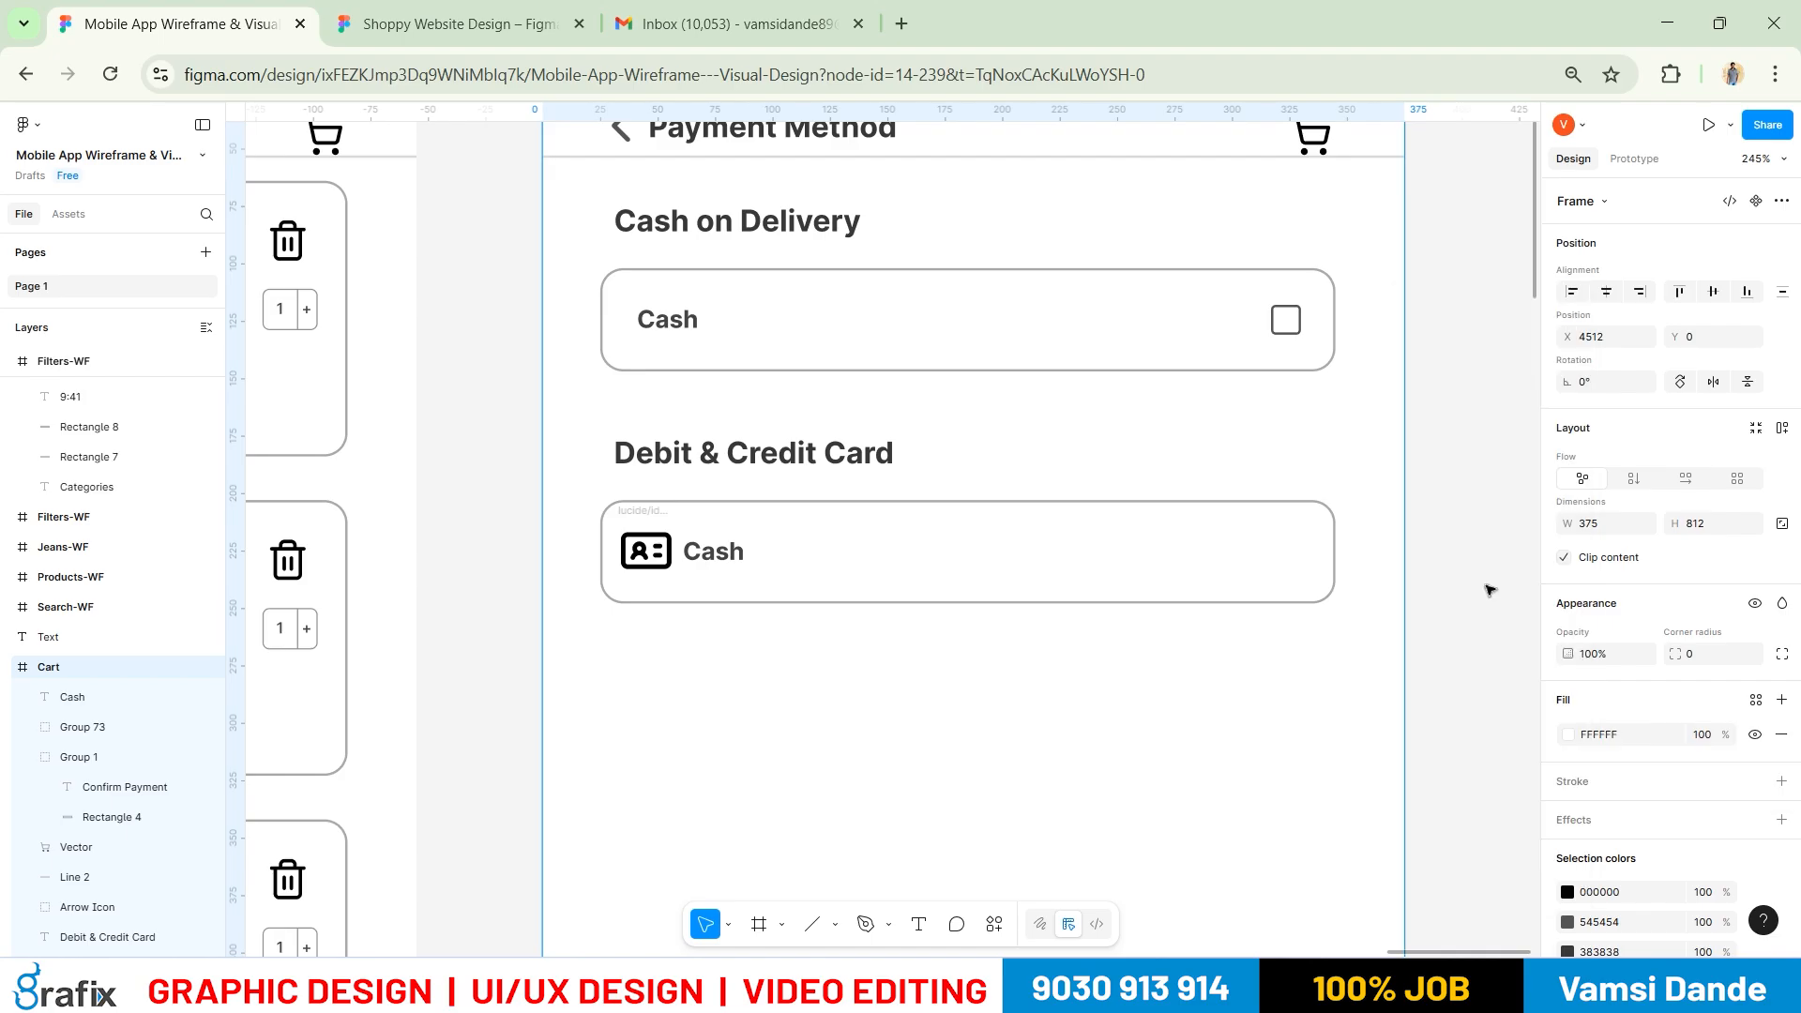
right_click(1471, 502)
mouse_move(1489, 668)
left_click(1385, 684)
left_click(381, 656)
type("add")
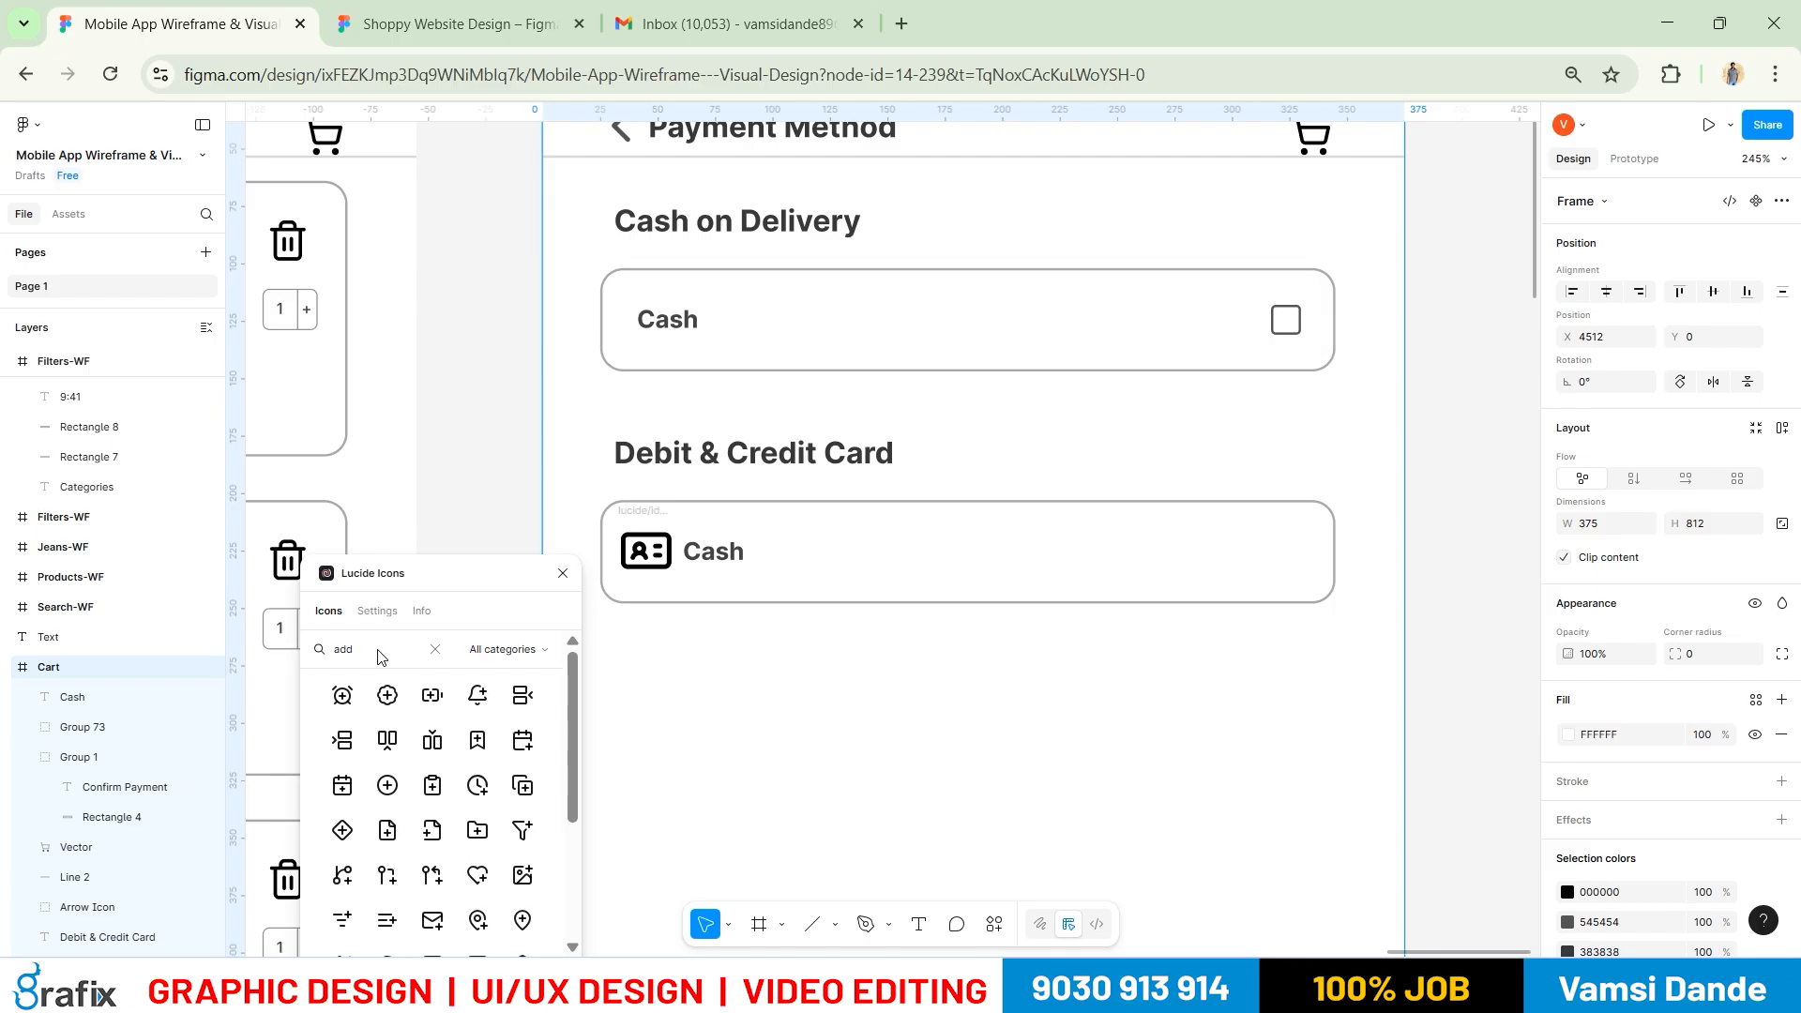
type(" on")
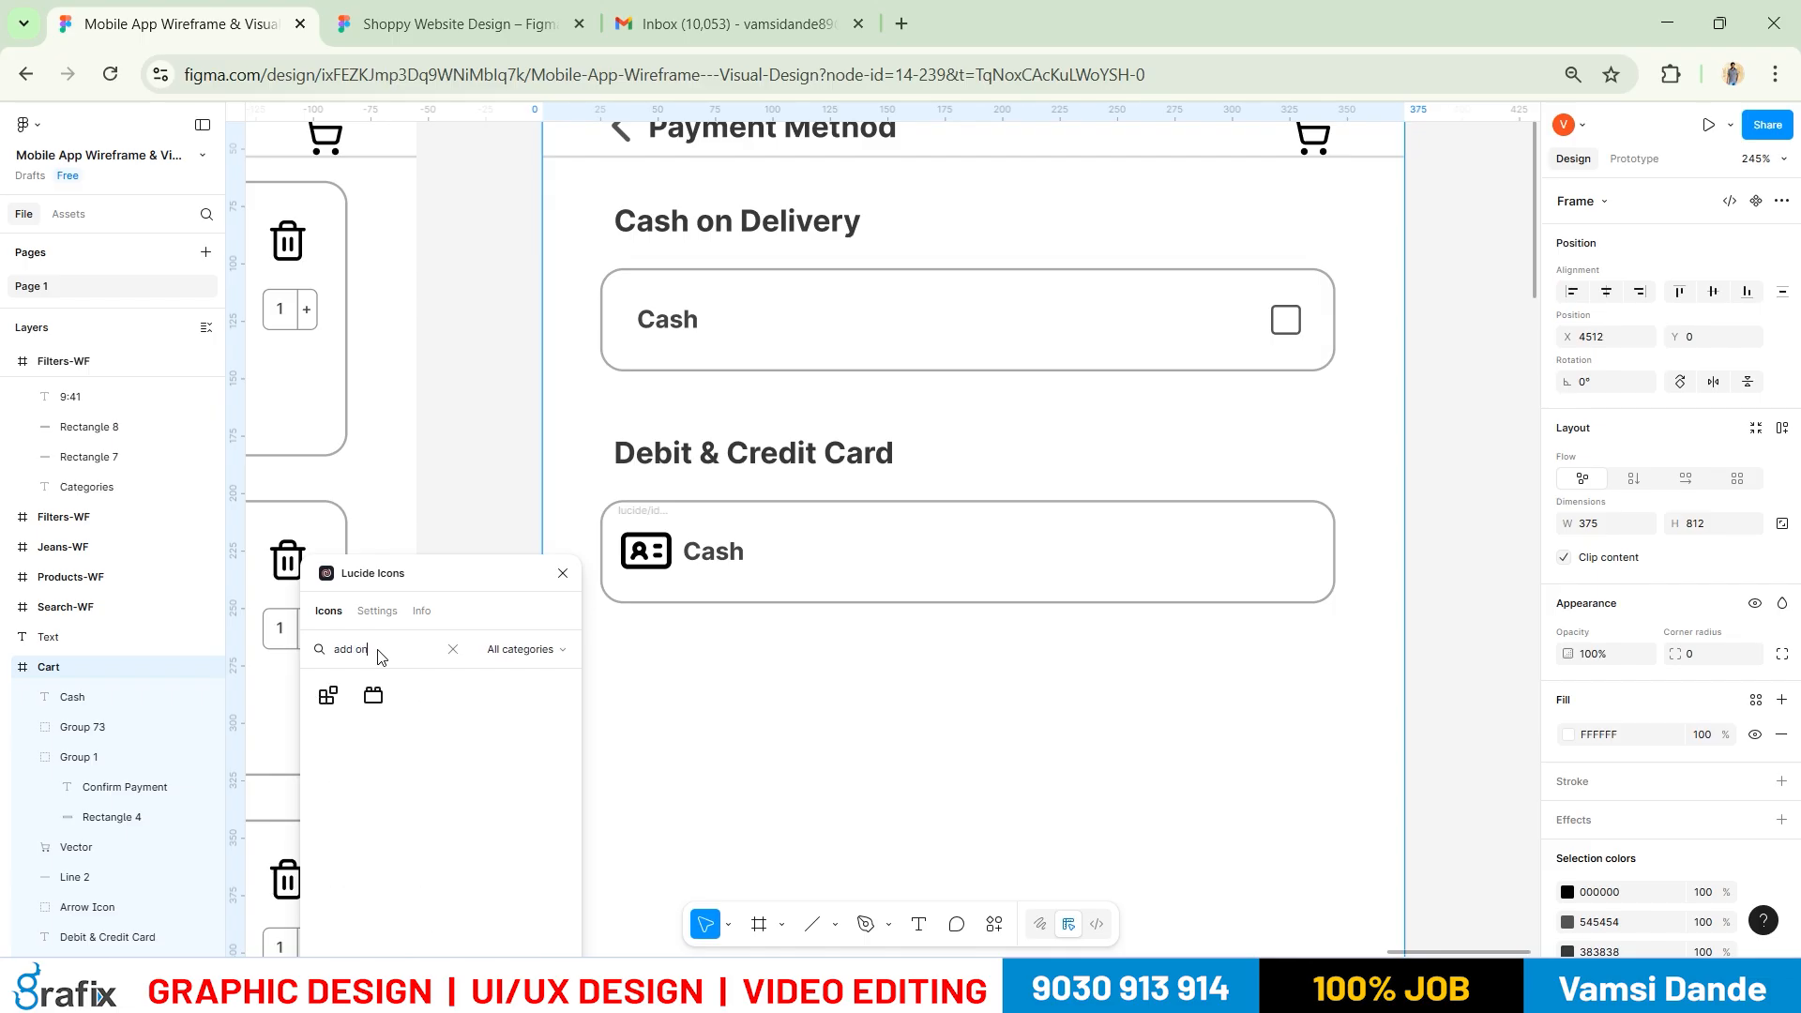
key("BackSpace")
key("BackSpace")
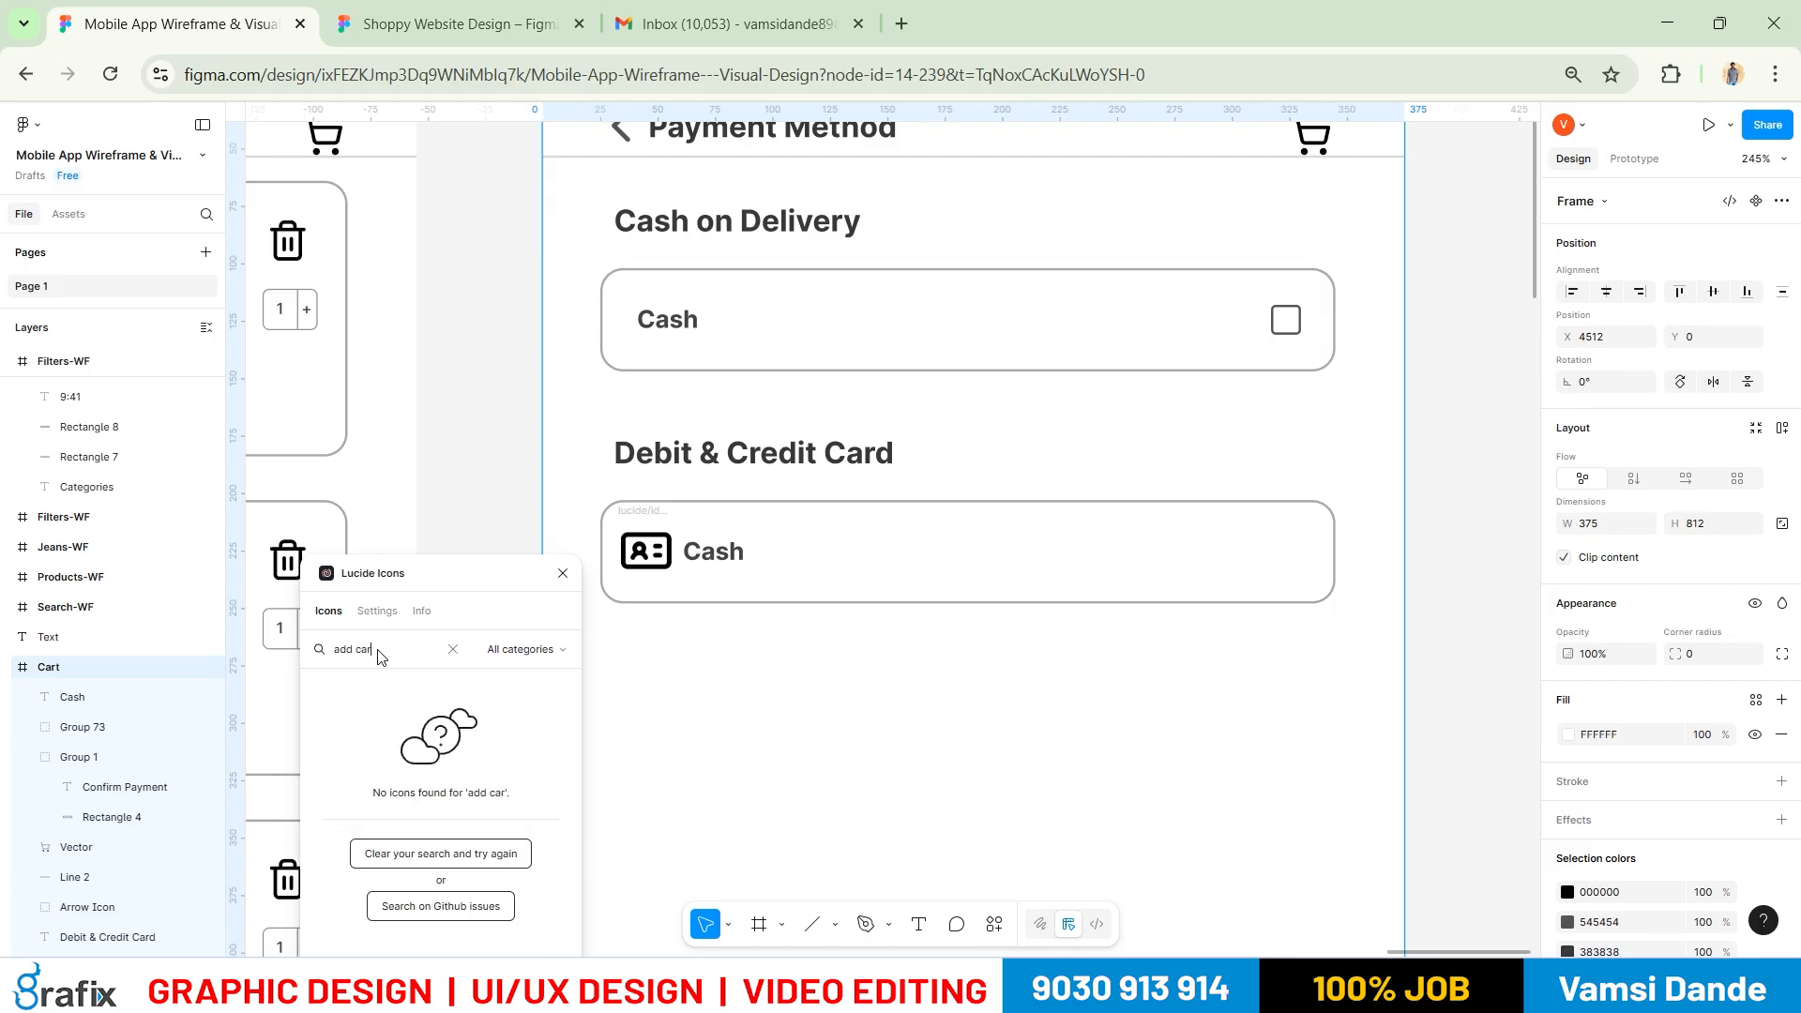
key("BackSpace")
key("BackSpace")
key("BackSpace")
key("BackSpace")
key("BackSpace")
type("car")
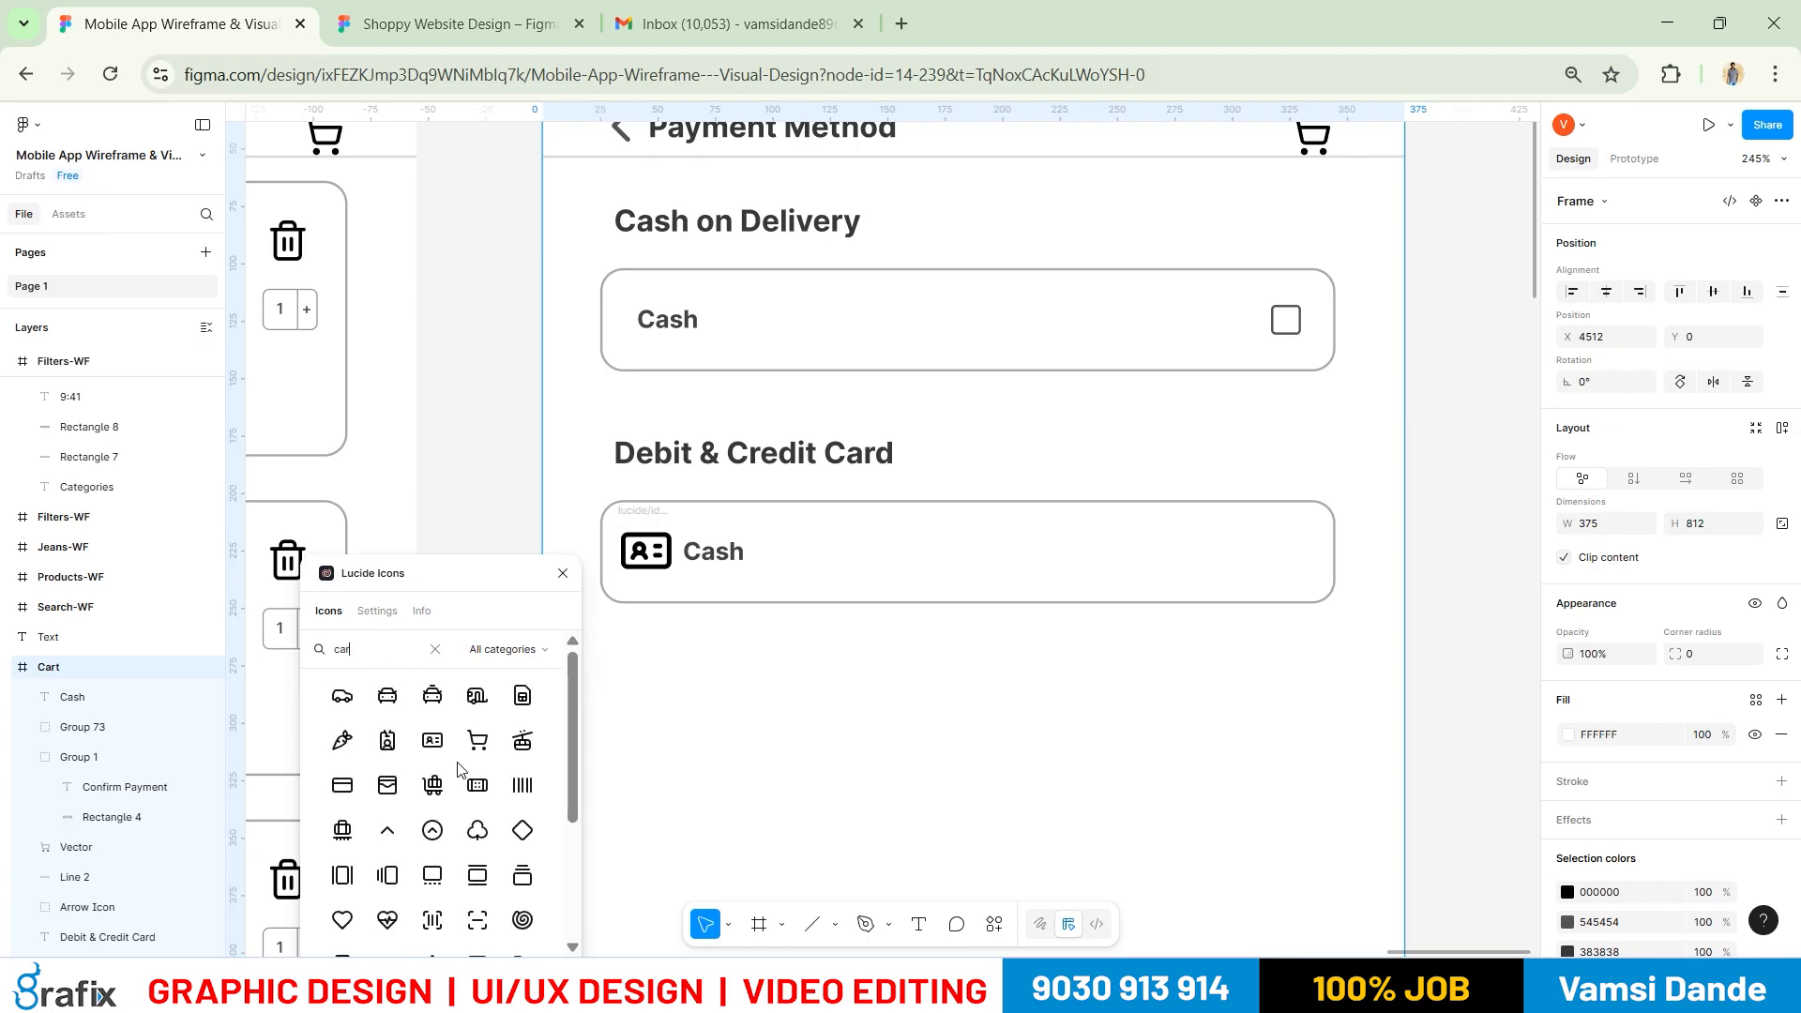
type("d")
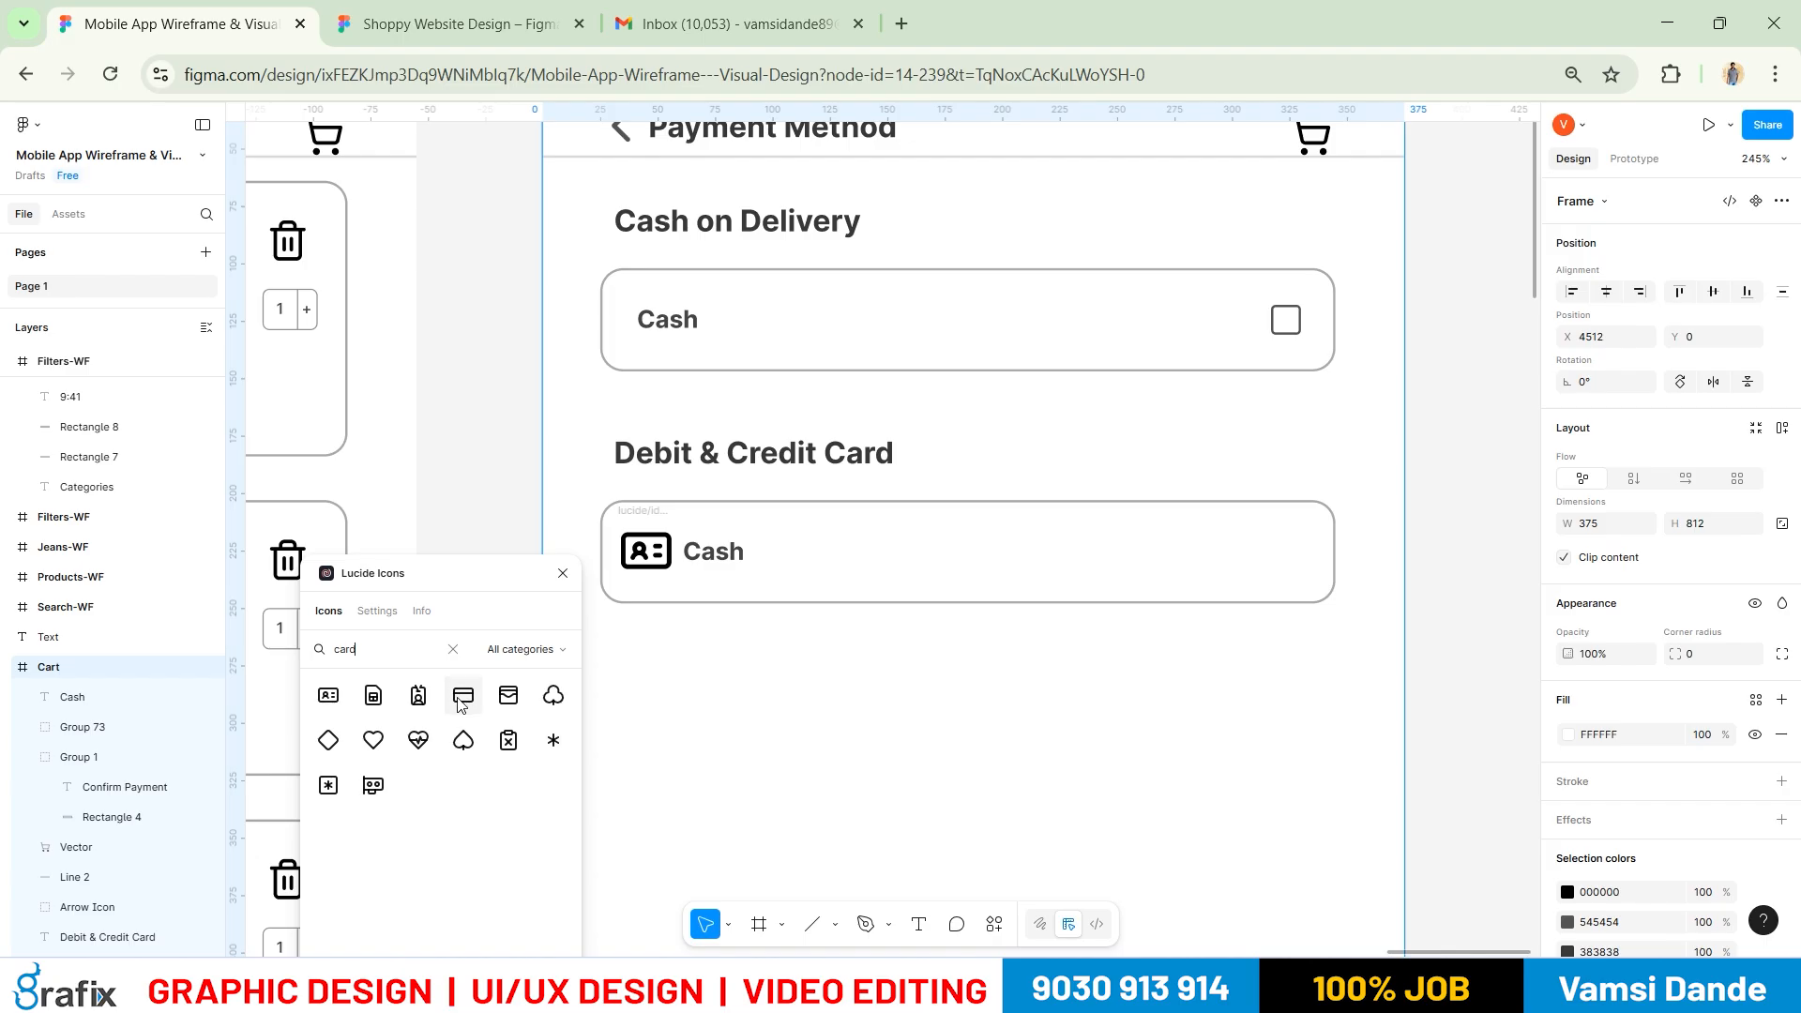
left_click(461, 702)
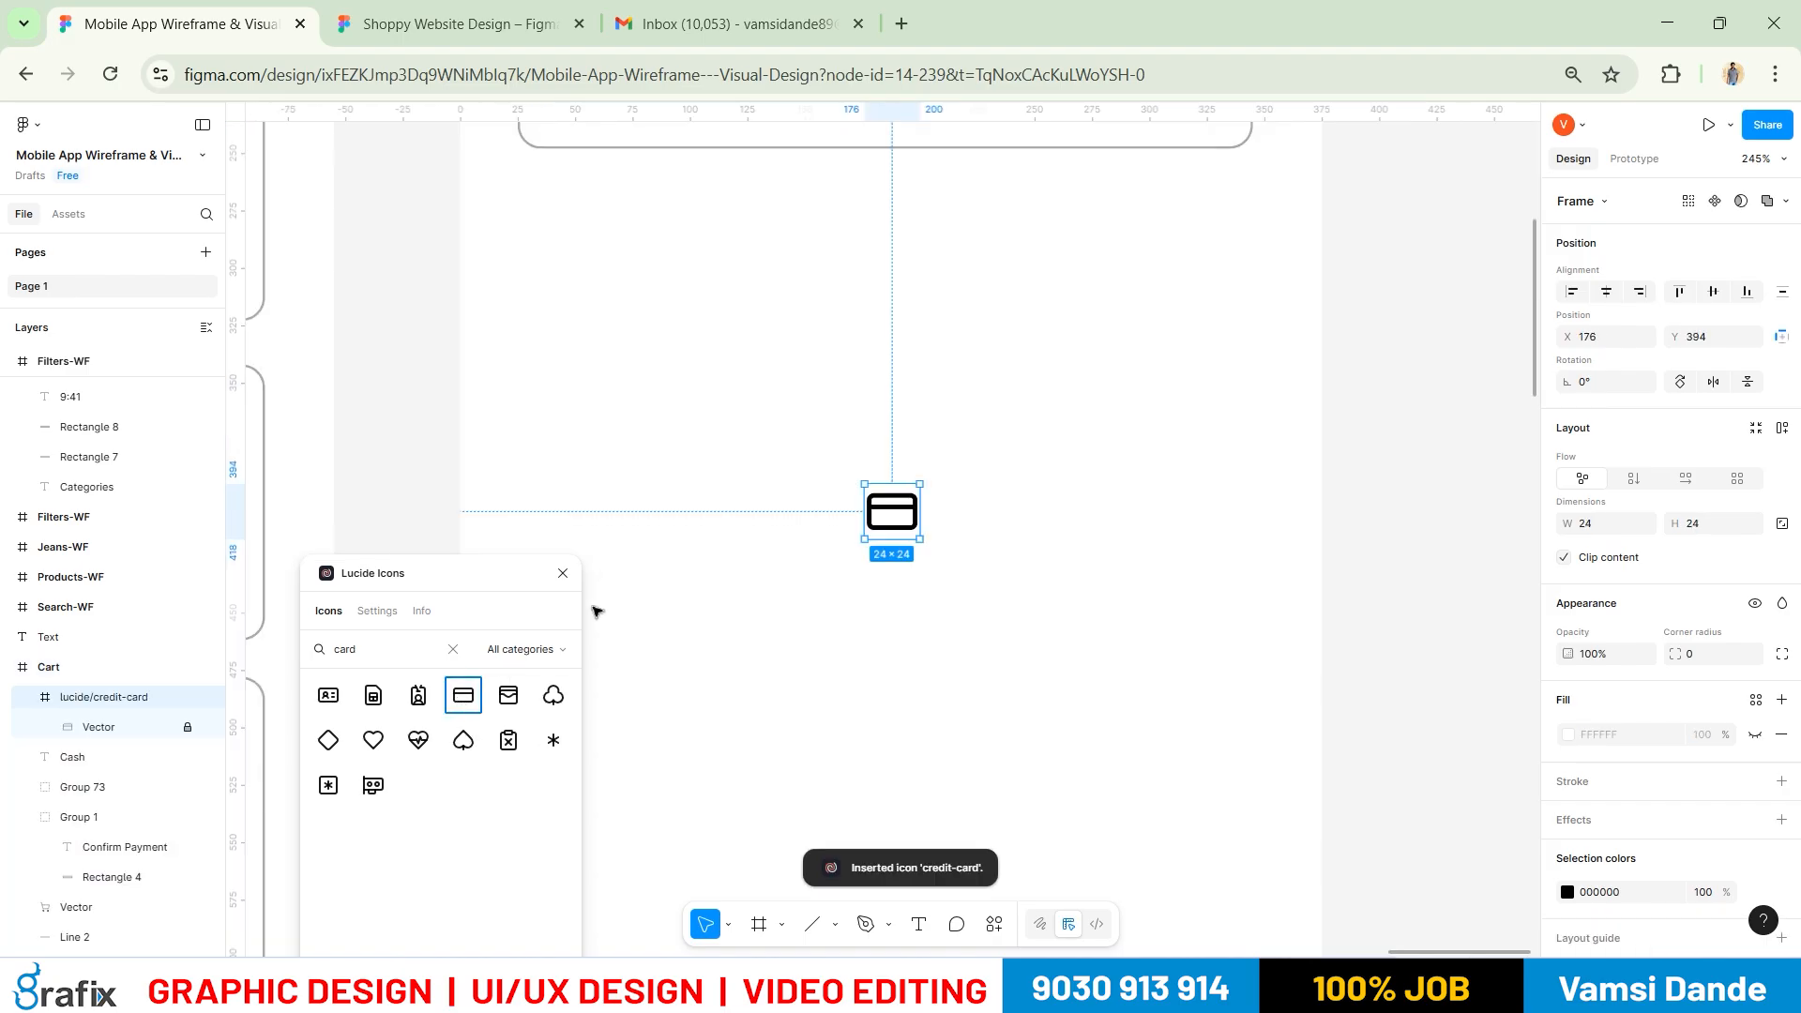
scroll(631, 611, "up", 5)
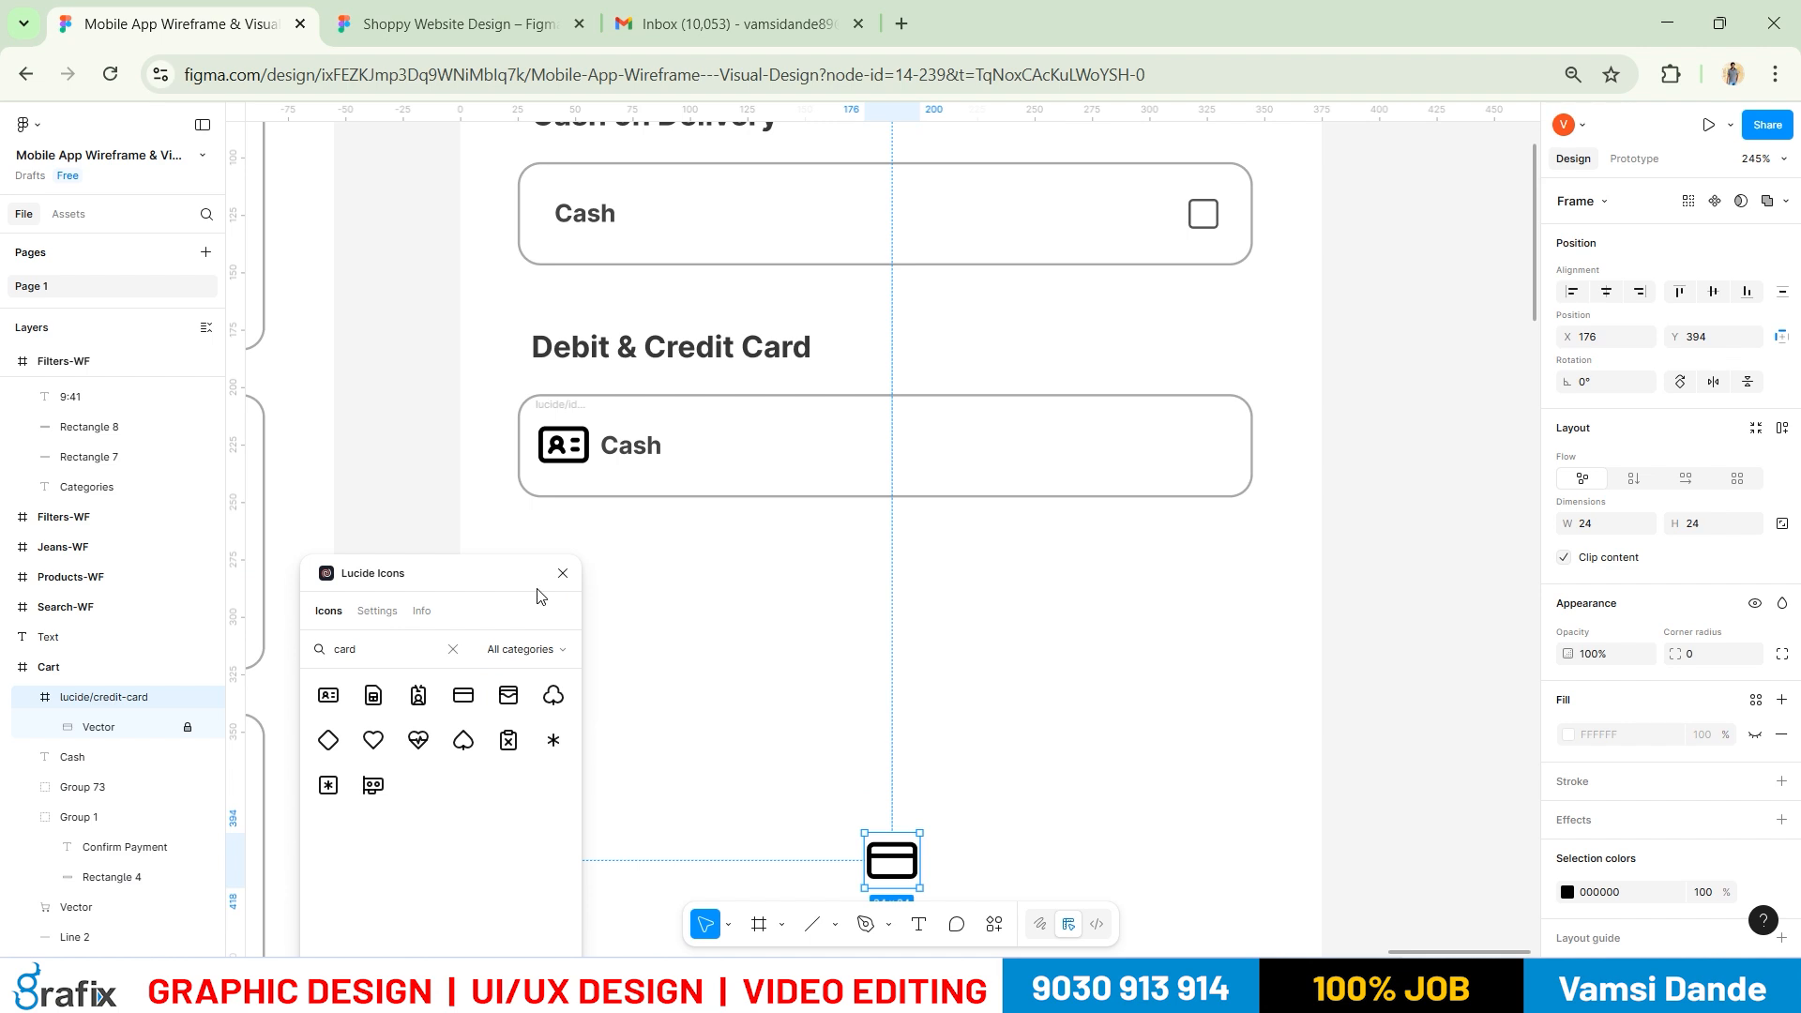
left_click(563, 573)
key("Escape")
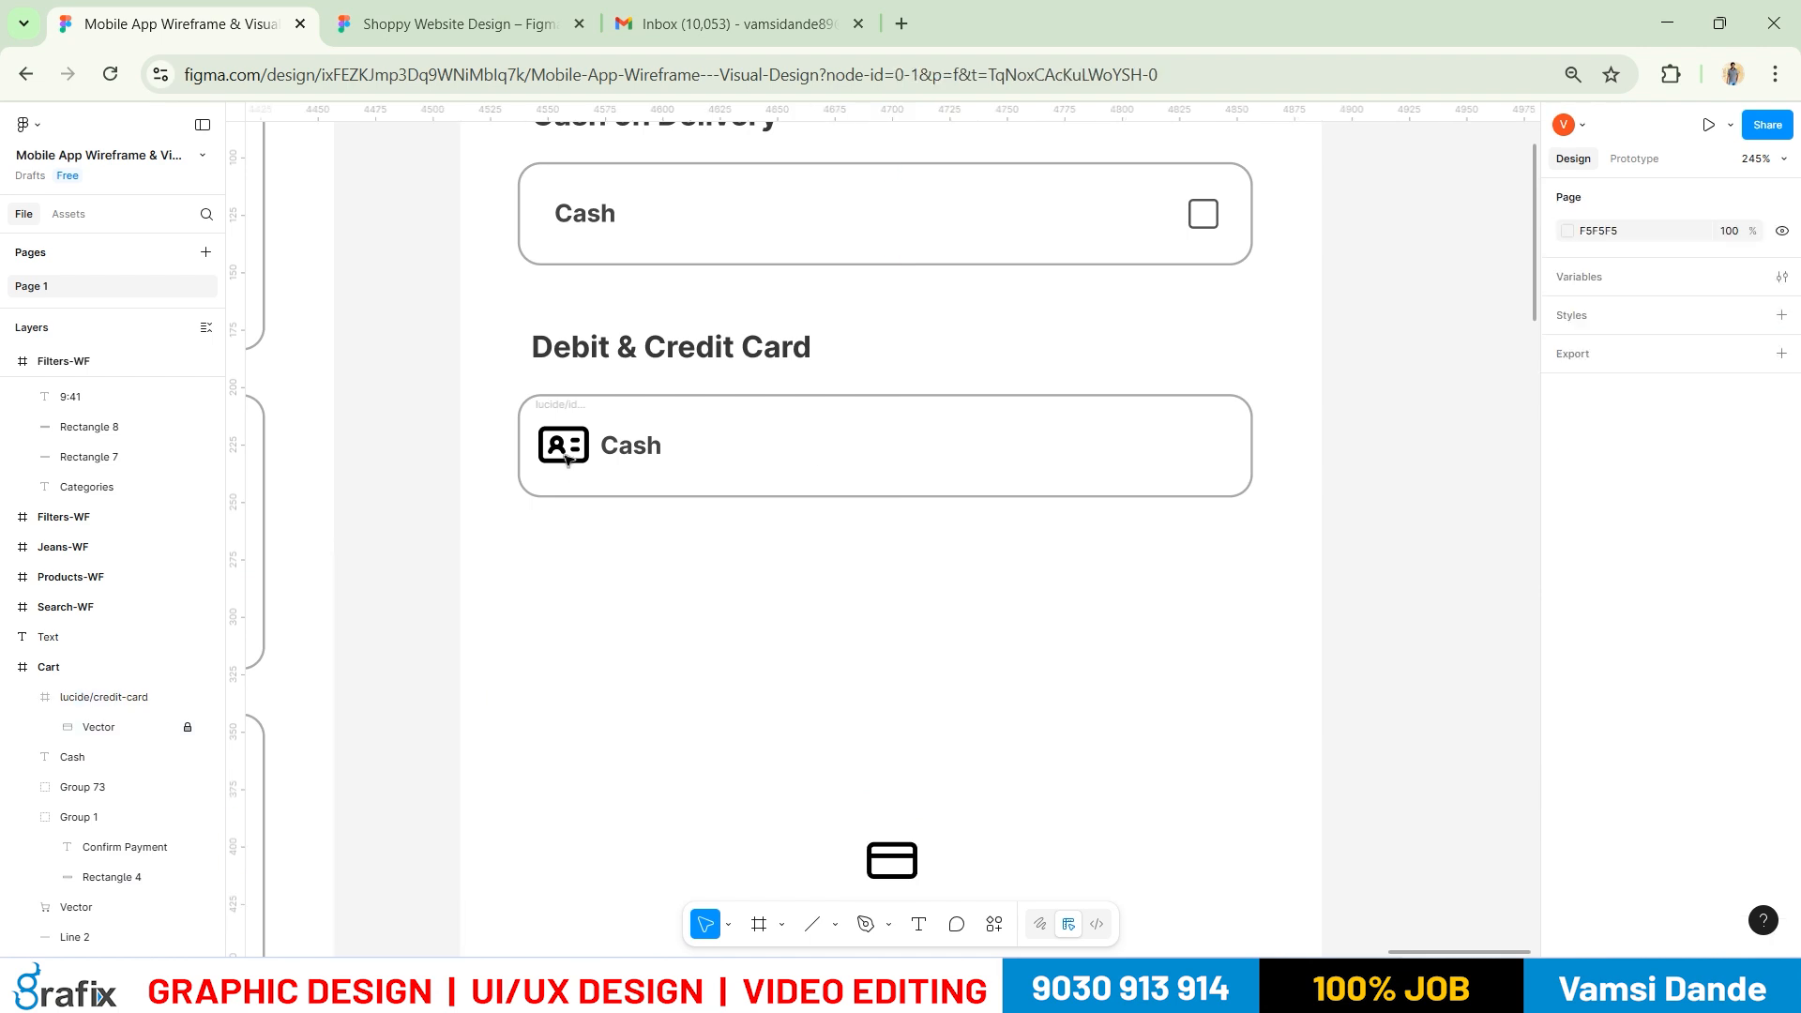
Undo back to remove the id-card icon, keeping the credit-card icon
scroll(120, 459, "up", 5)
left_click(907, 856)
left_click(910, 857)
scroll(104, 506, "up", 2)
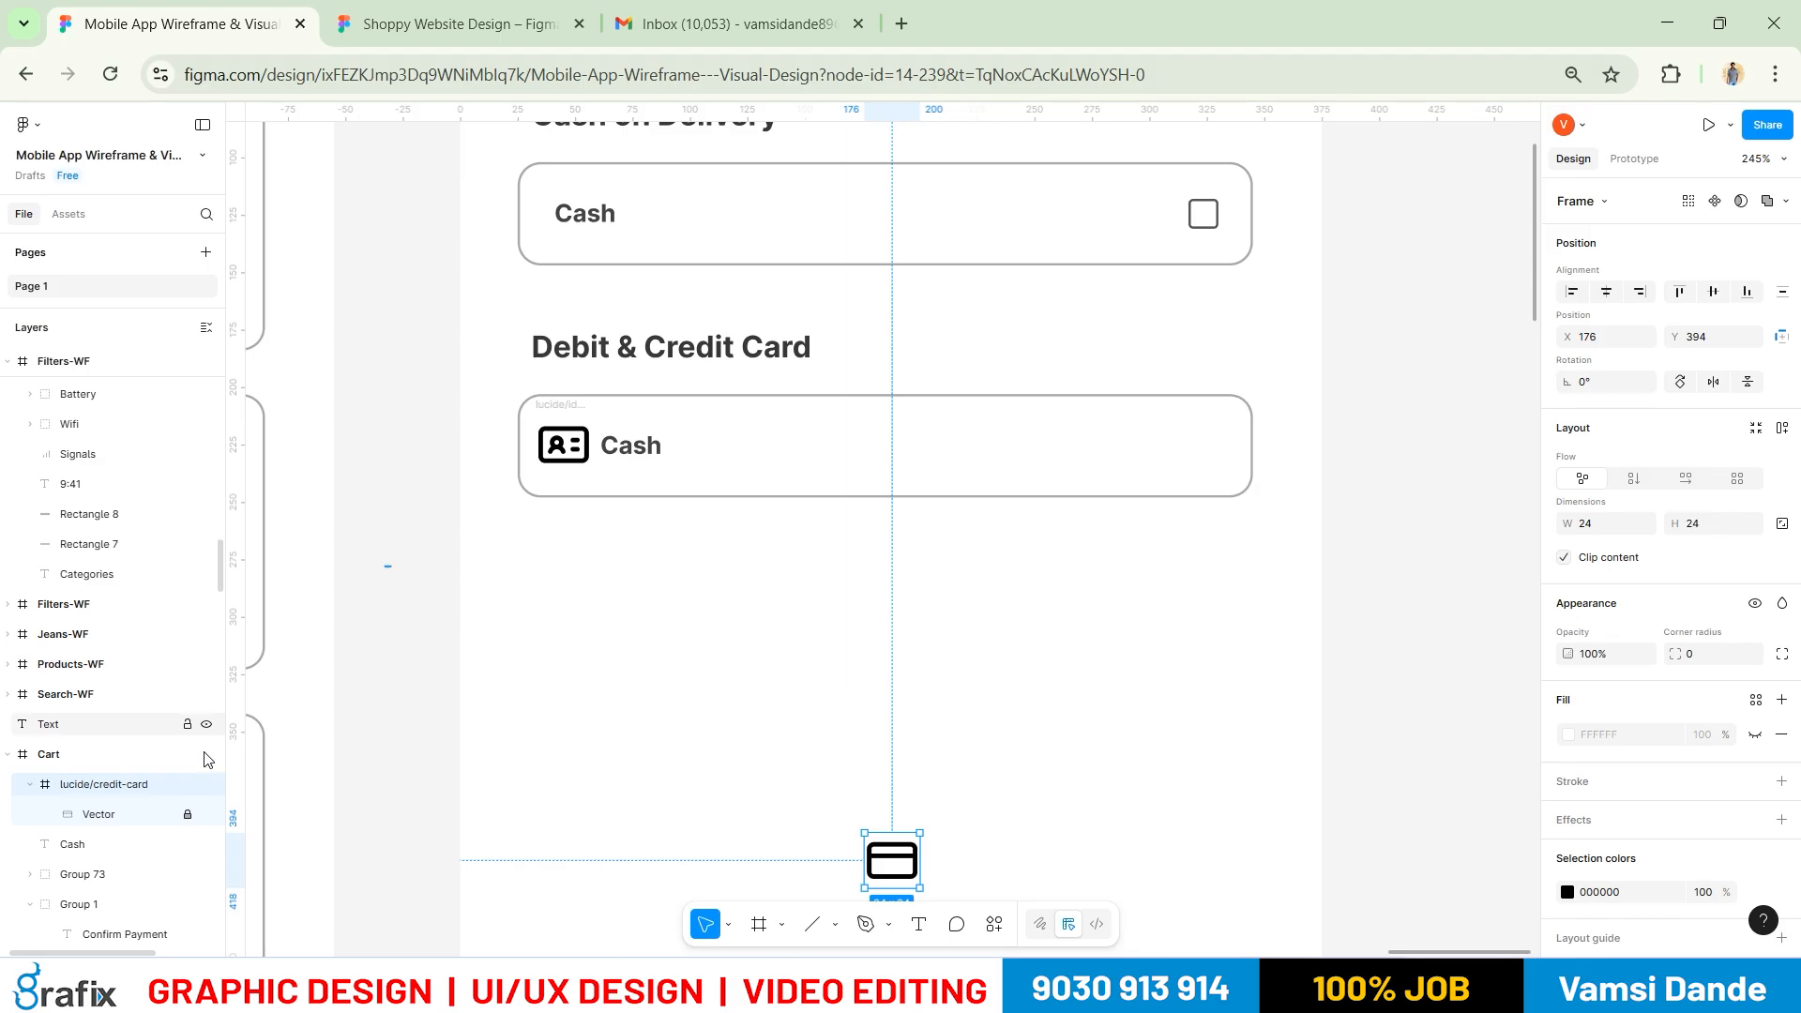
scroll(136, 805, "down", 5)
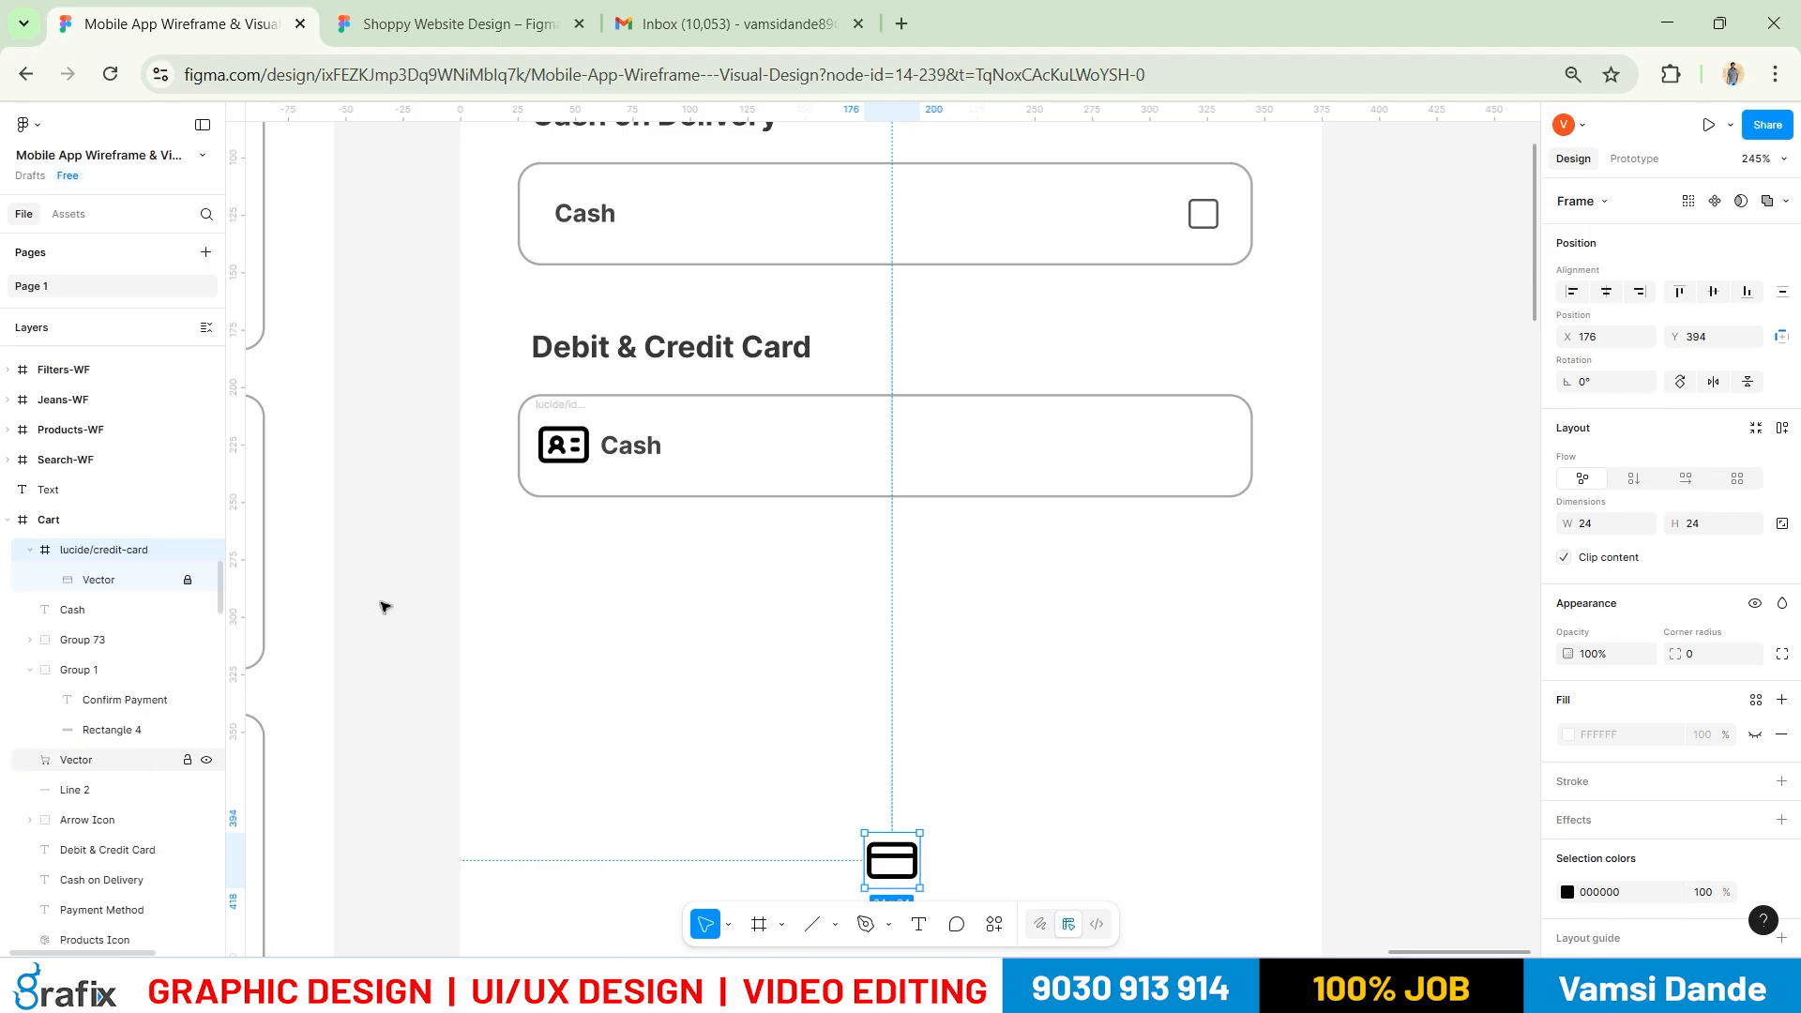
left_click(635, 535)
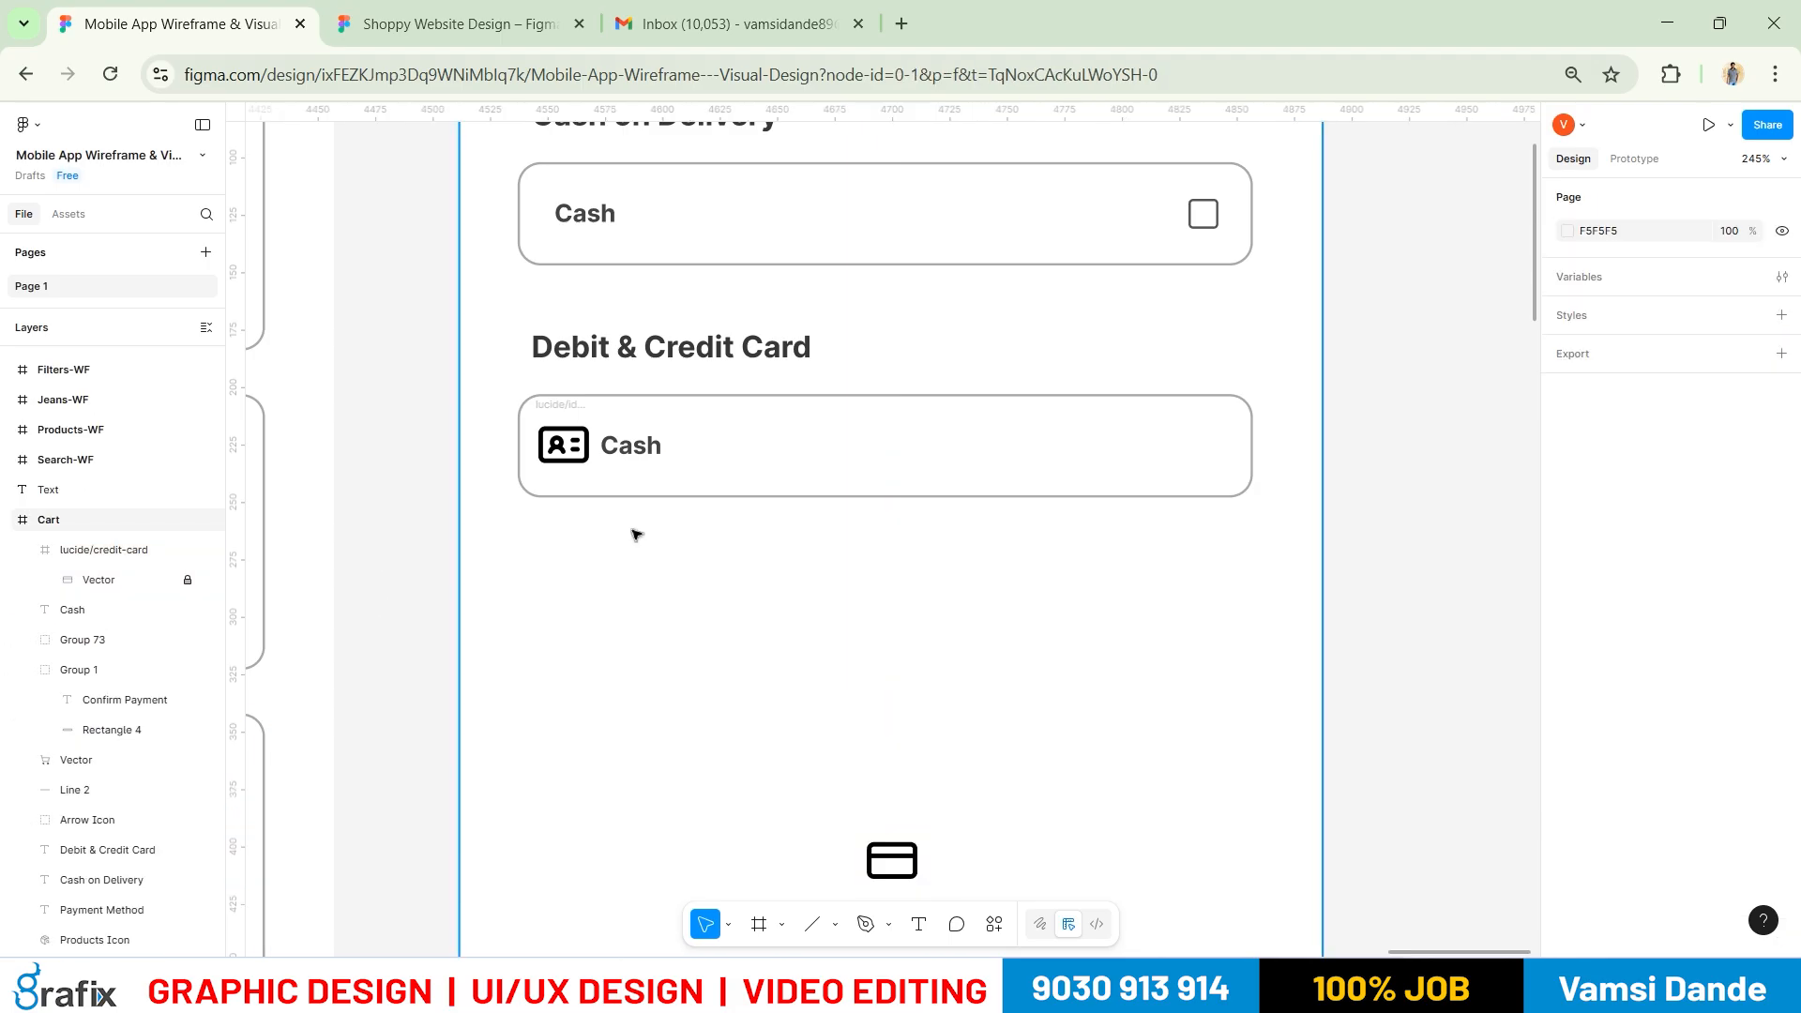
left_click(894, 858)
key("Delete")
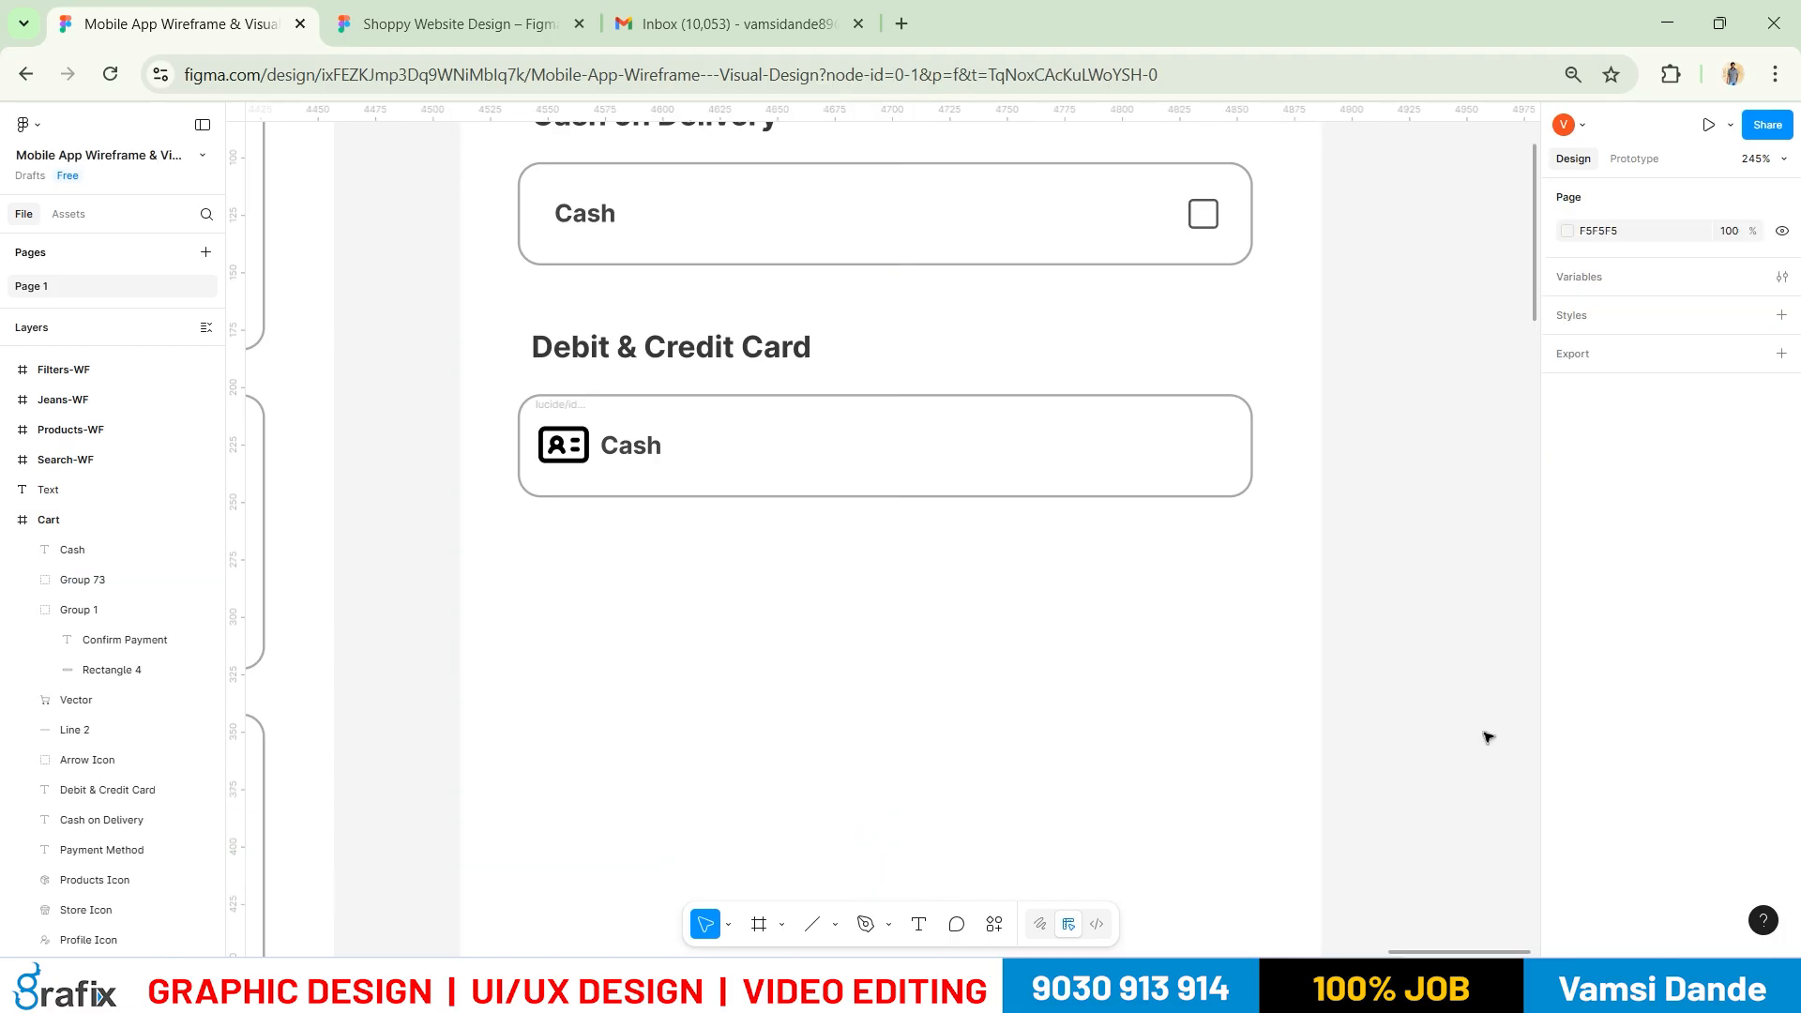
key("ctrl+z")
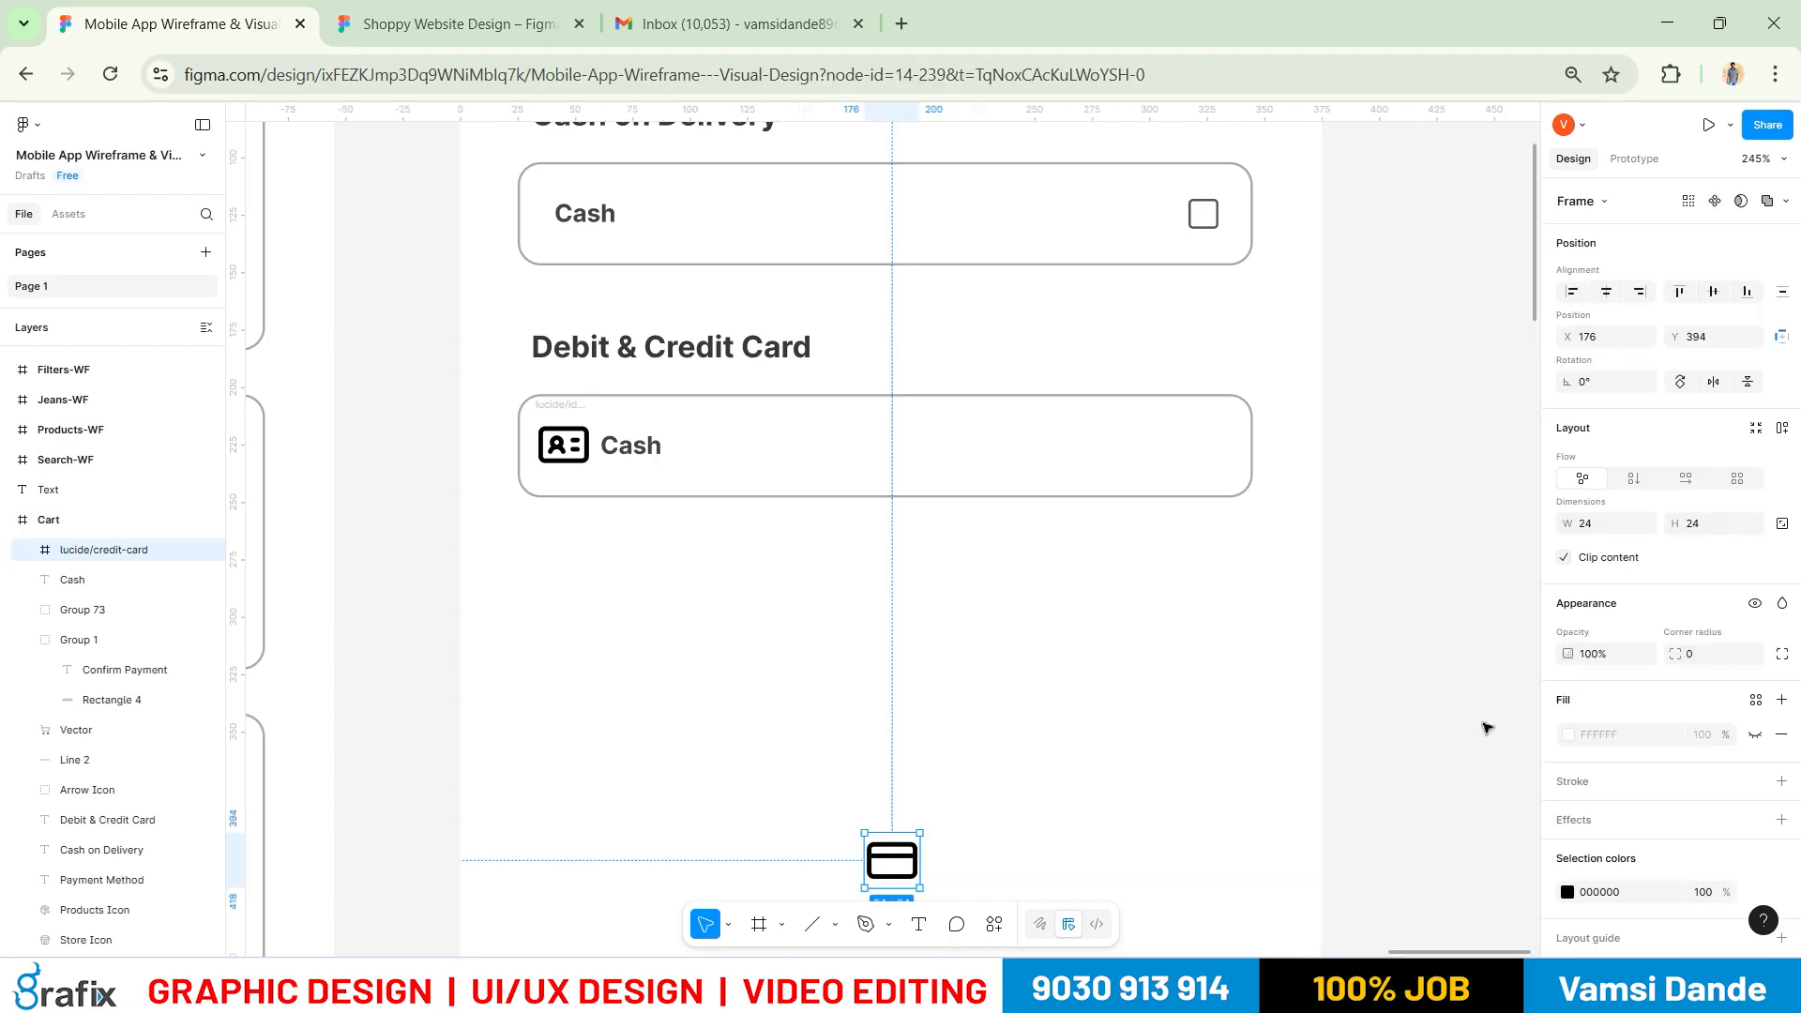
key("ctrl+z")
key("ctrl+z")
key("ctrl+z")
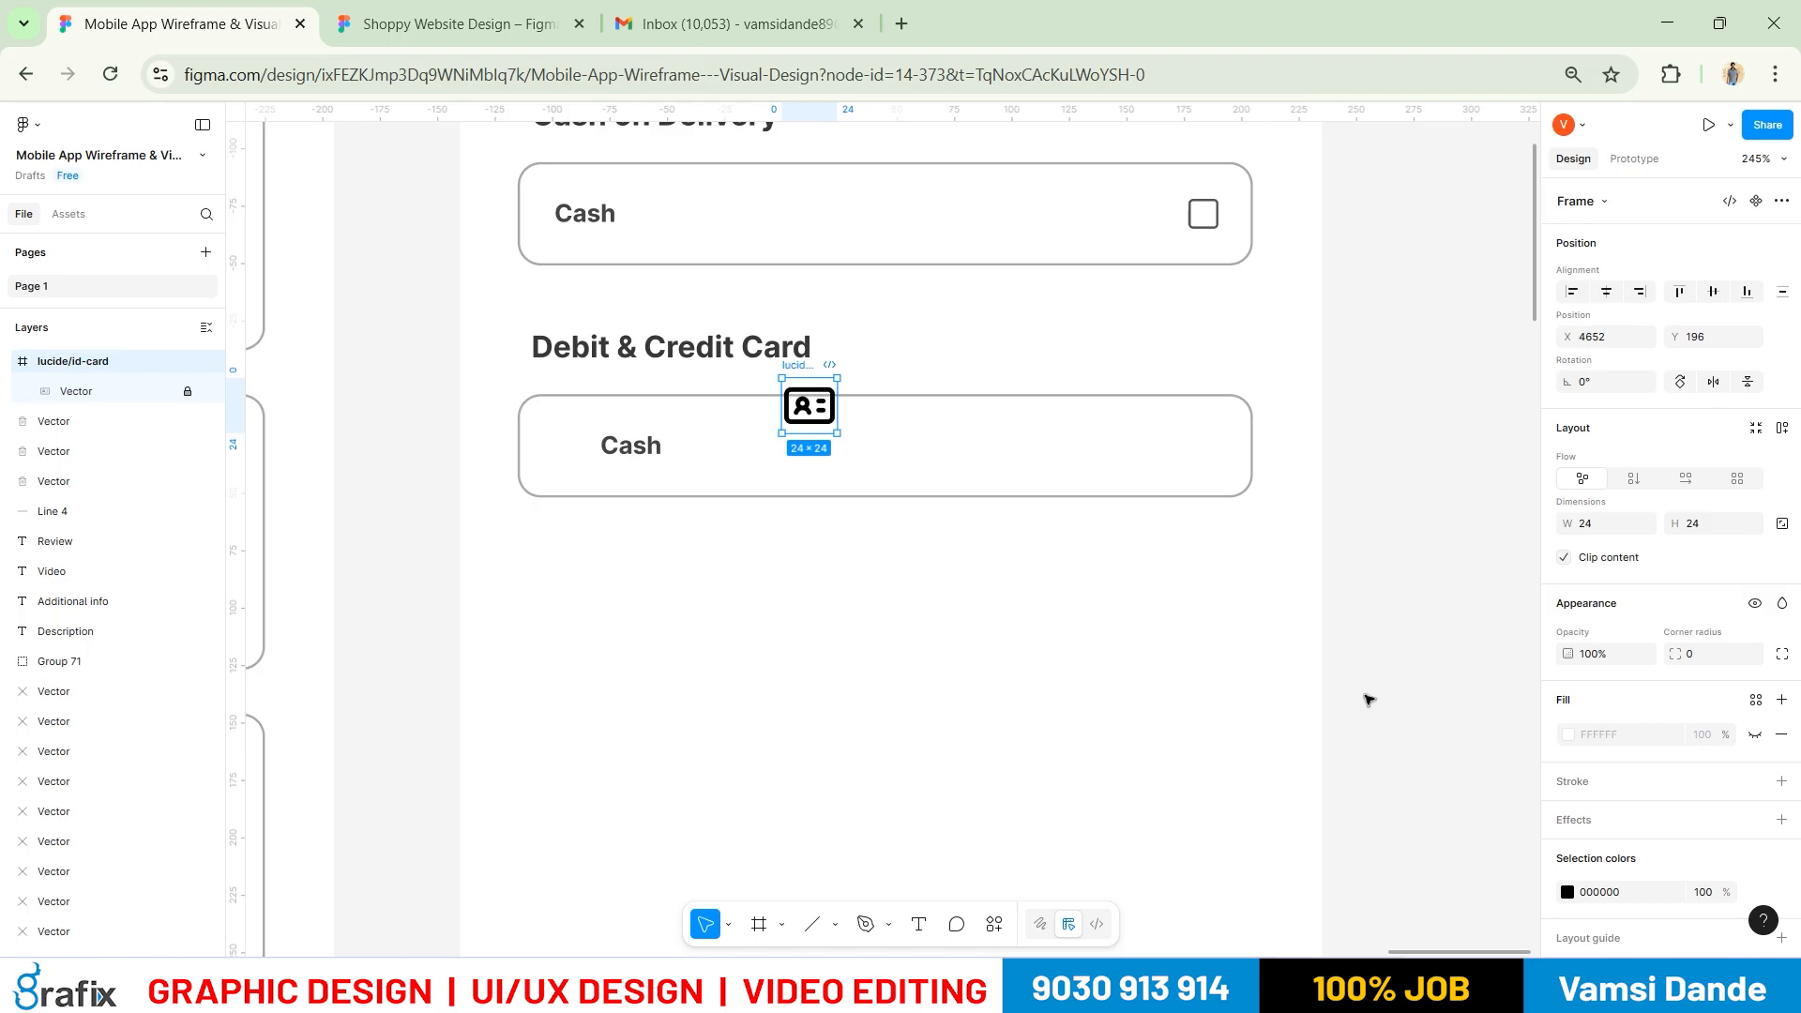
key("ctrl+z")
key("ctrl+z")
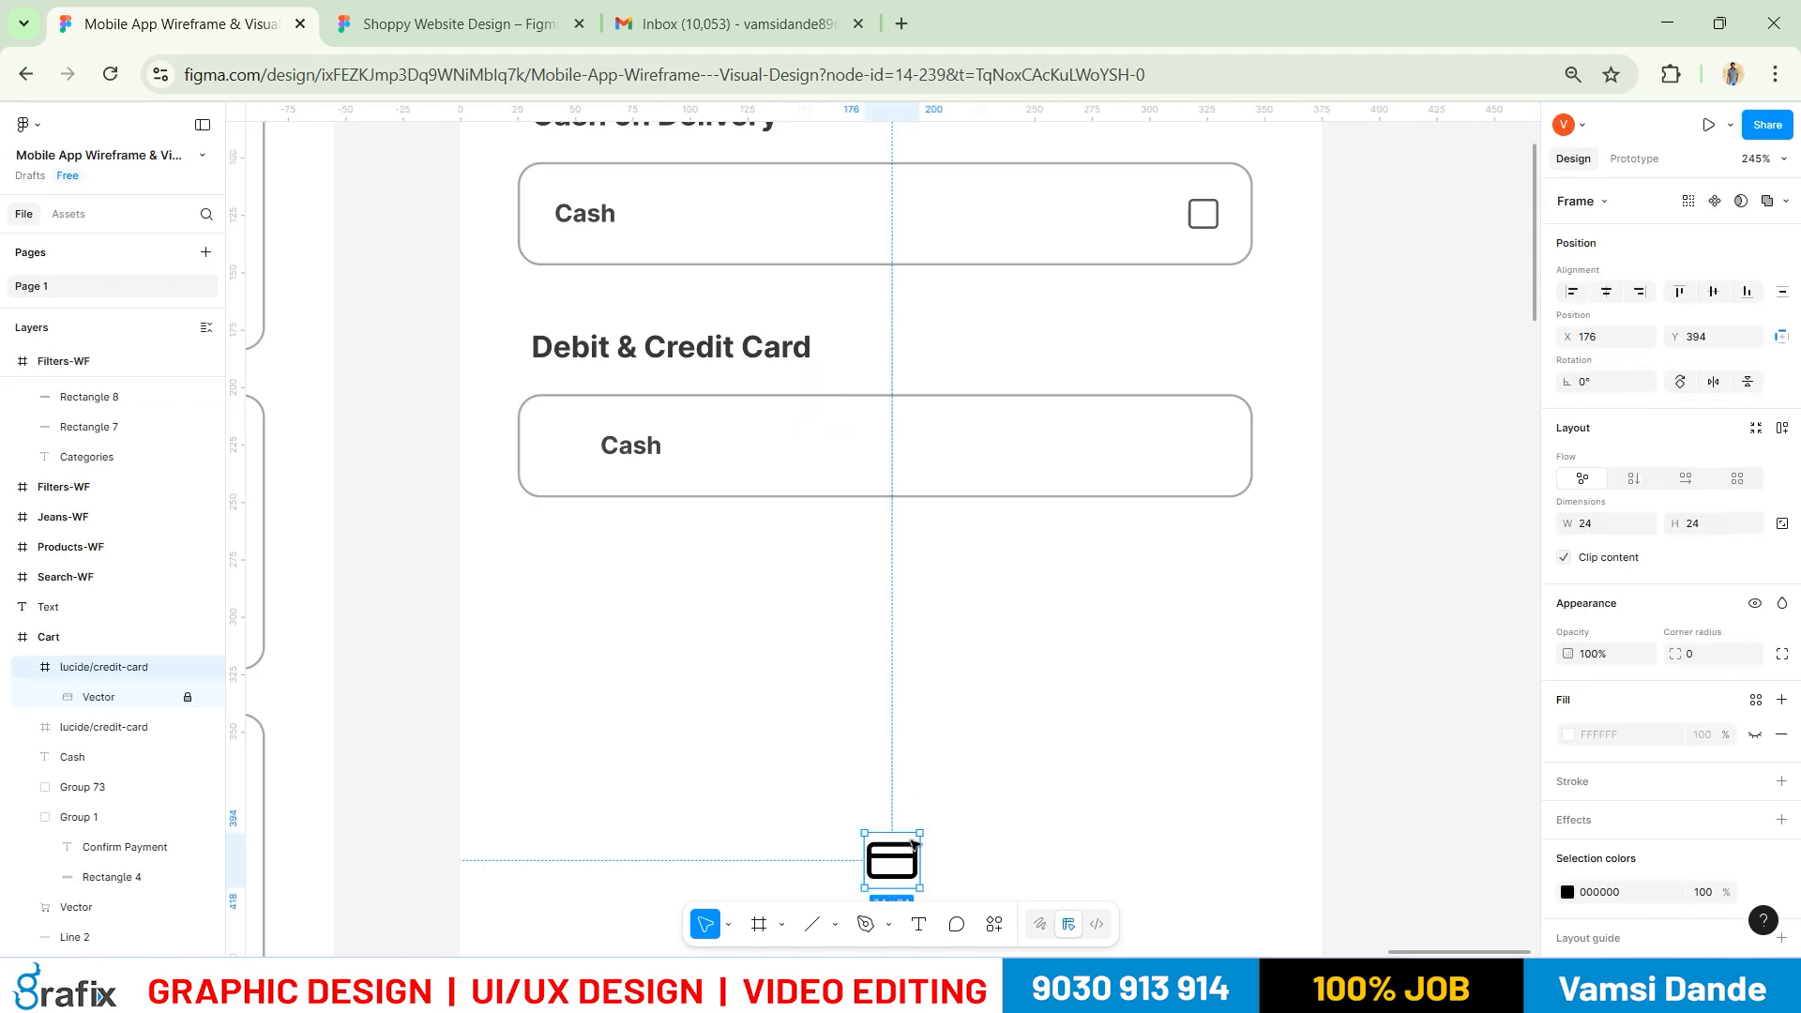
Move the credit-card icon into the lower Cash box, with the label right of it
left_click_drag(905, 865, 822, 708)
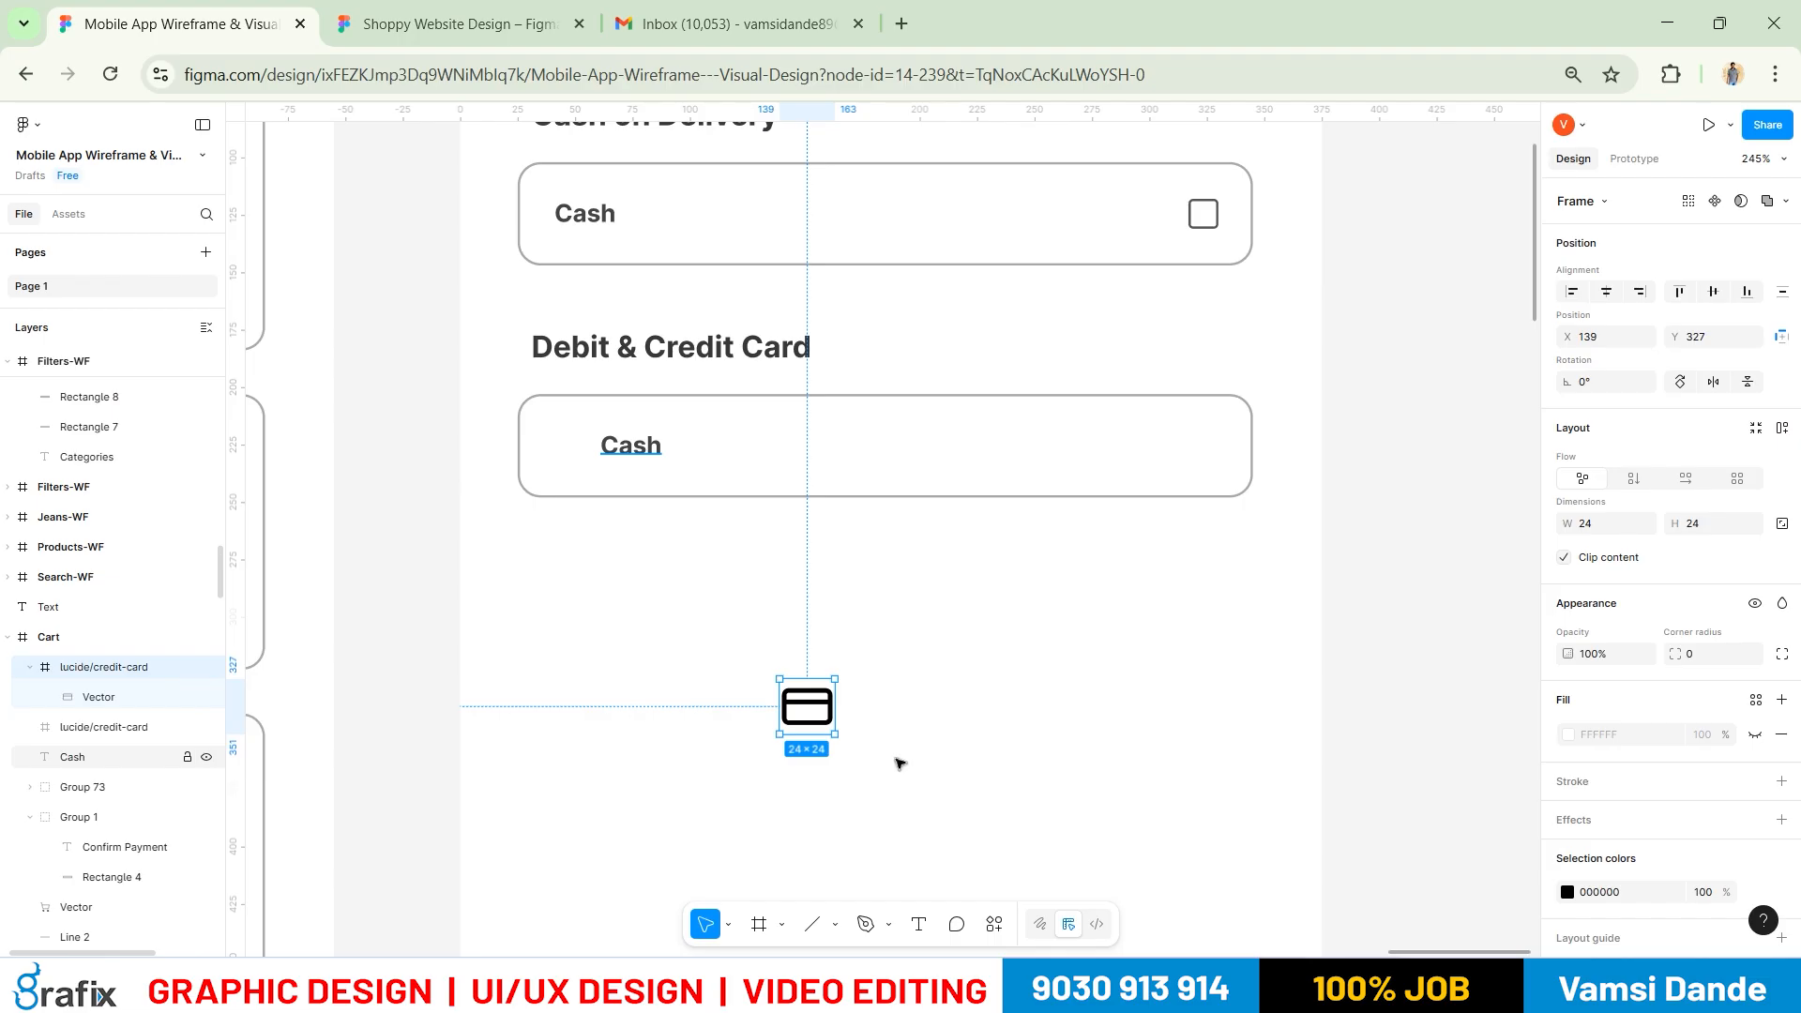
key("ctrl+shift+g")
left_click_drag(806, 708, 576, 447)
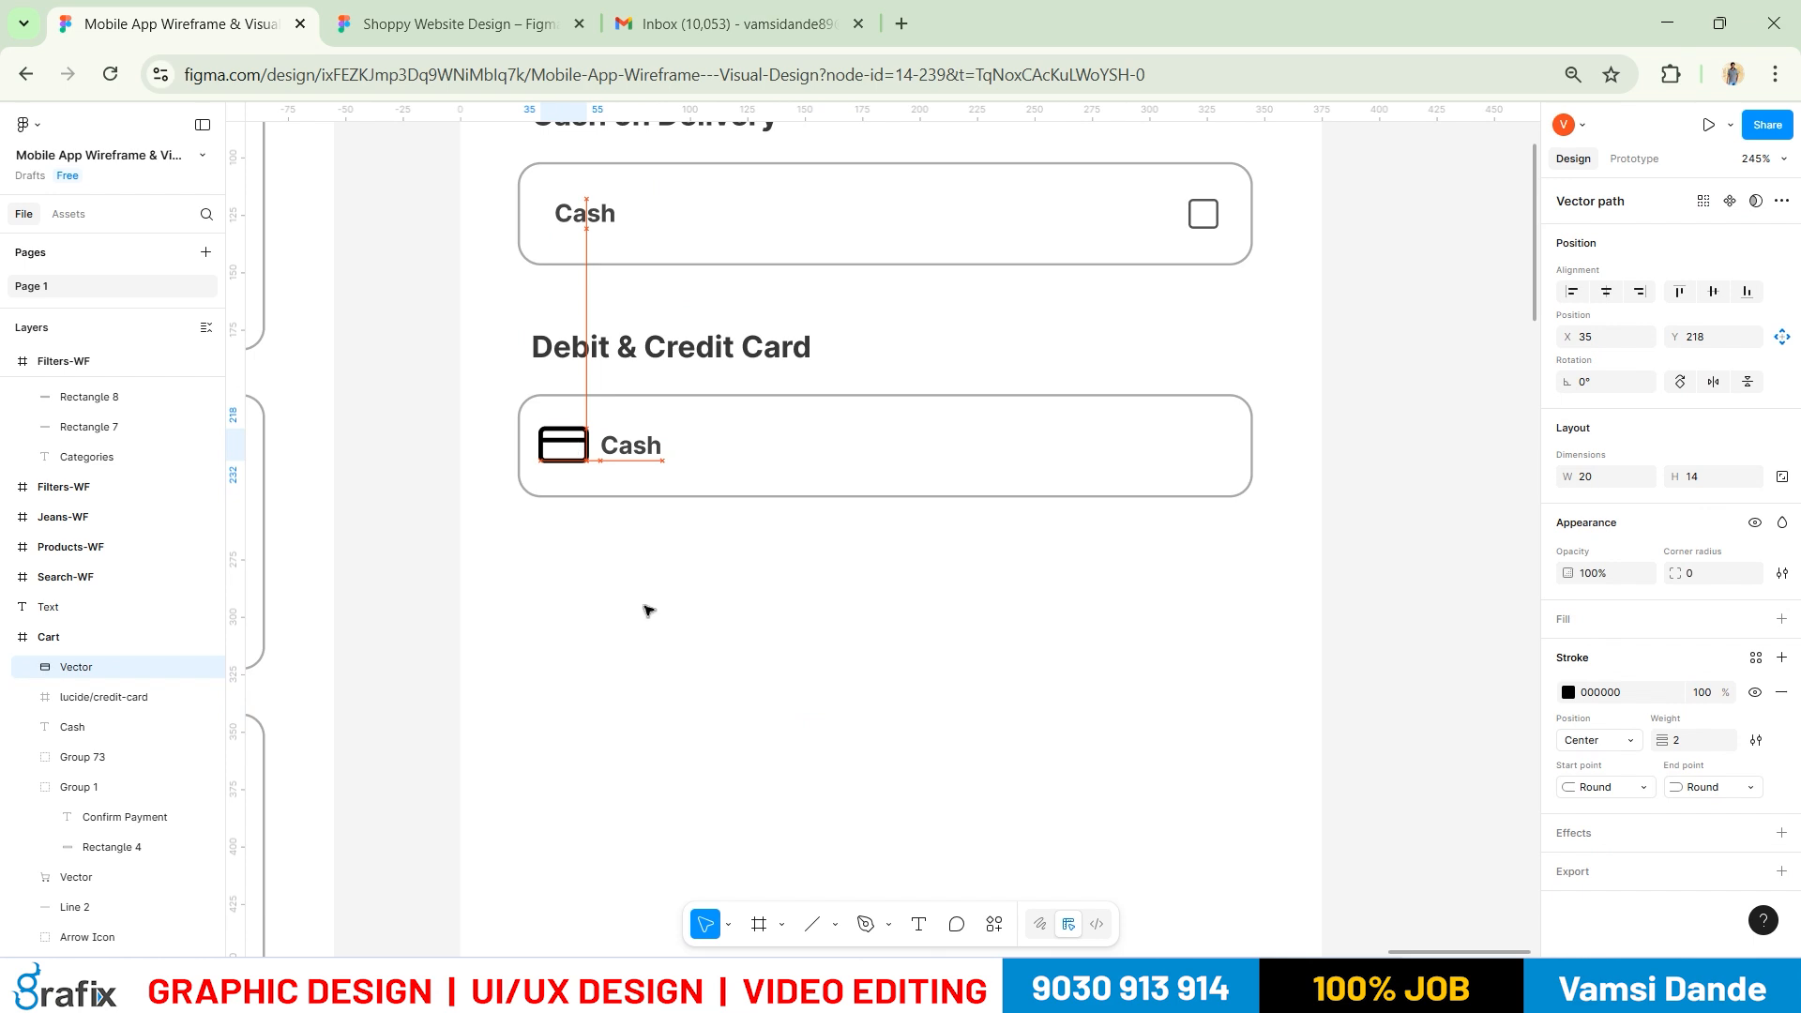
left_click(647, 610)
left_click(631, 448)
left_click_drag(624, 450, 627, 458)
Give the credit-card icon a 1.5 stroke weight and edit its stroke colour
left_click(585, 457)
left_click(1695, 747)
type("1.5")
key("Return")
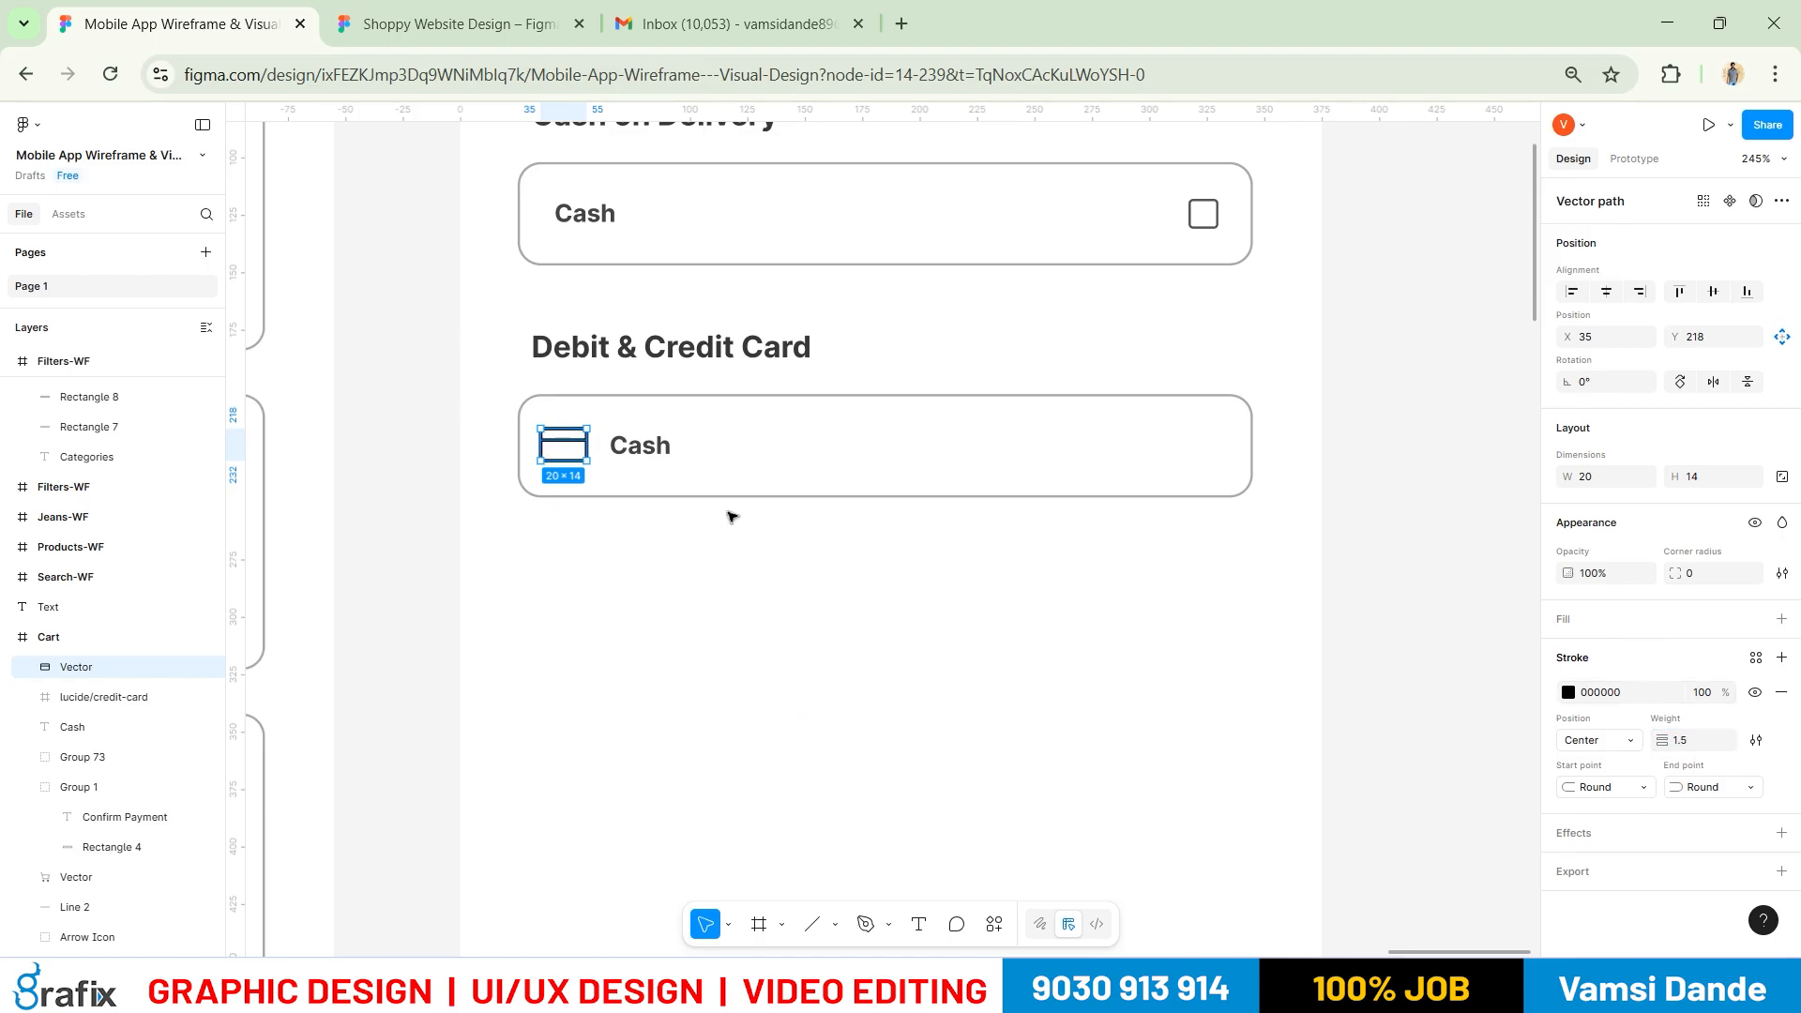
scroll(619, 473, "up", 5)
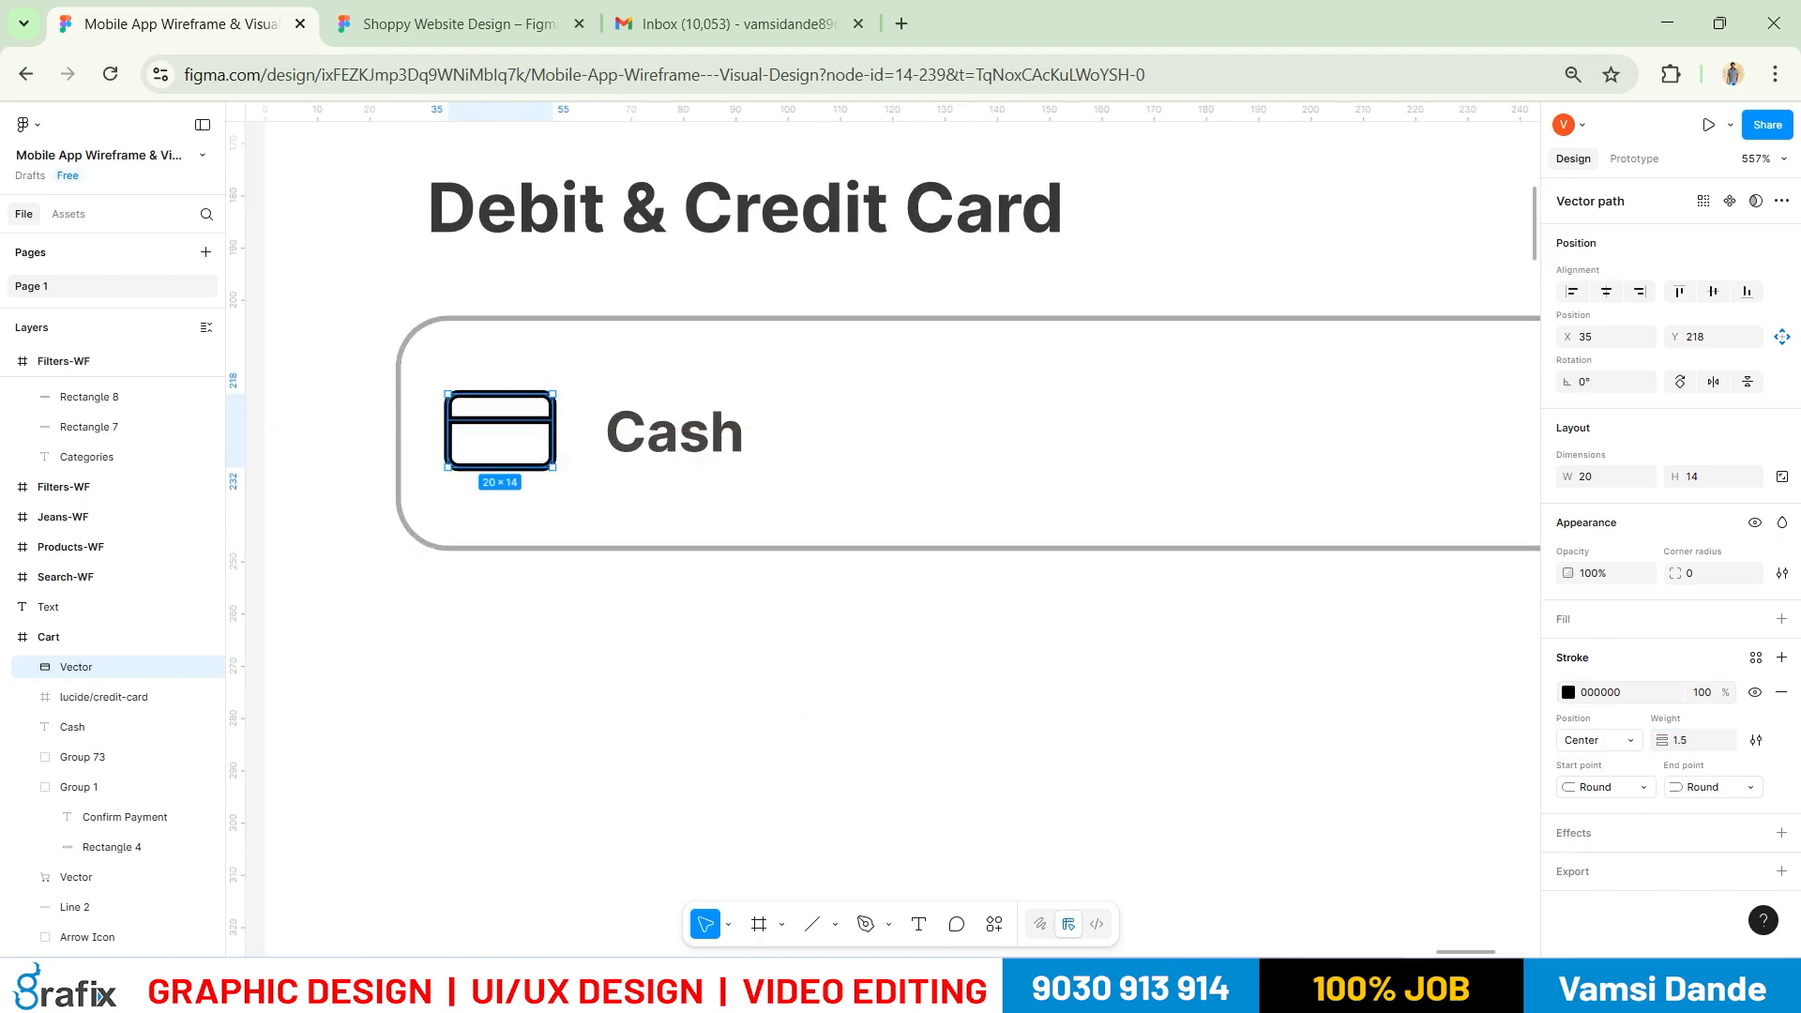
left_click(1568, 692)
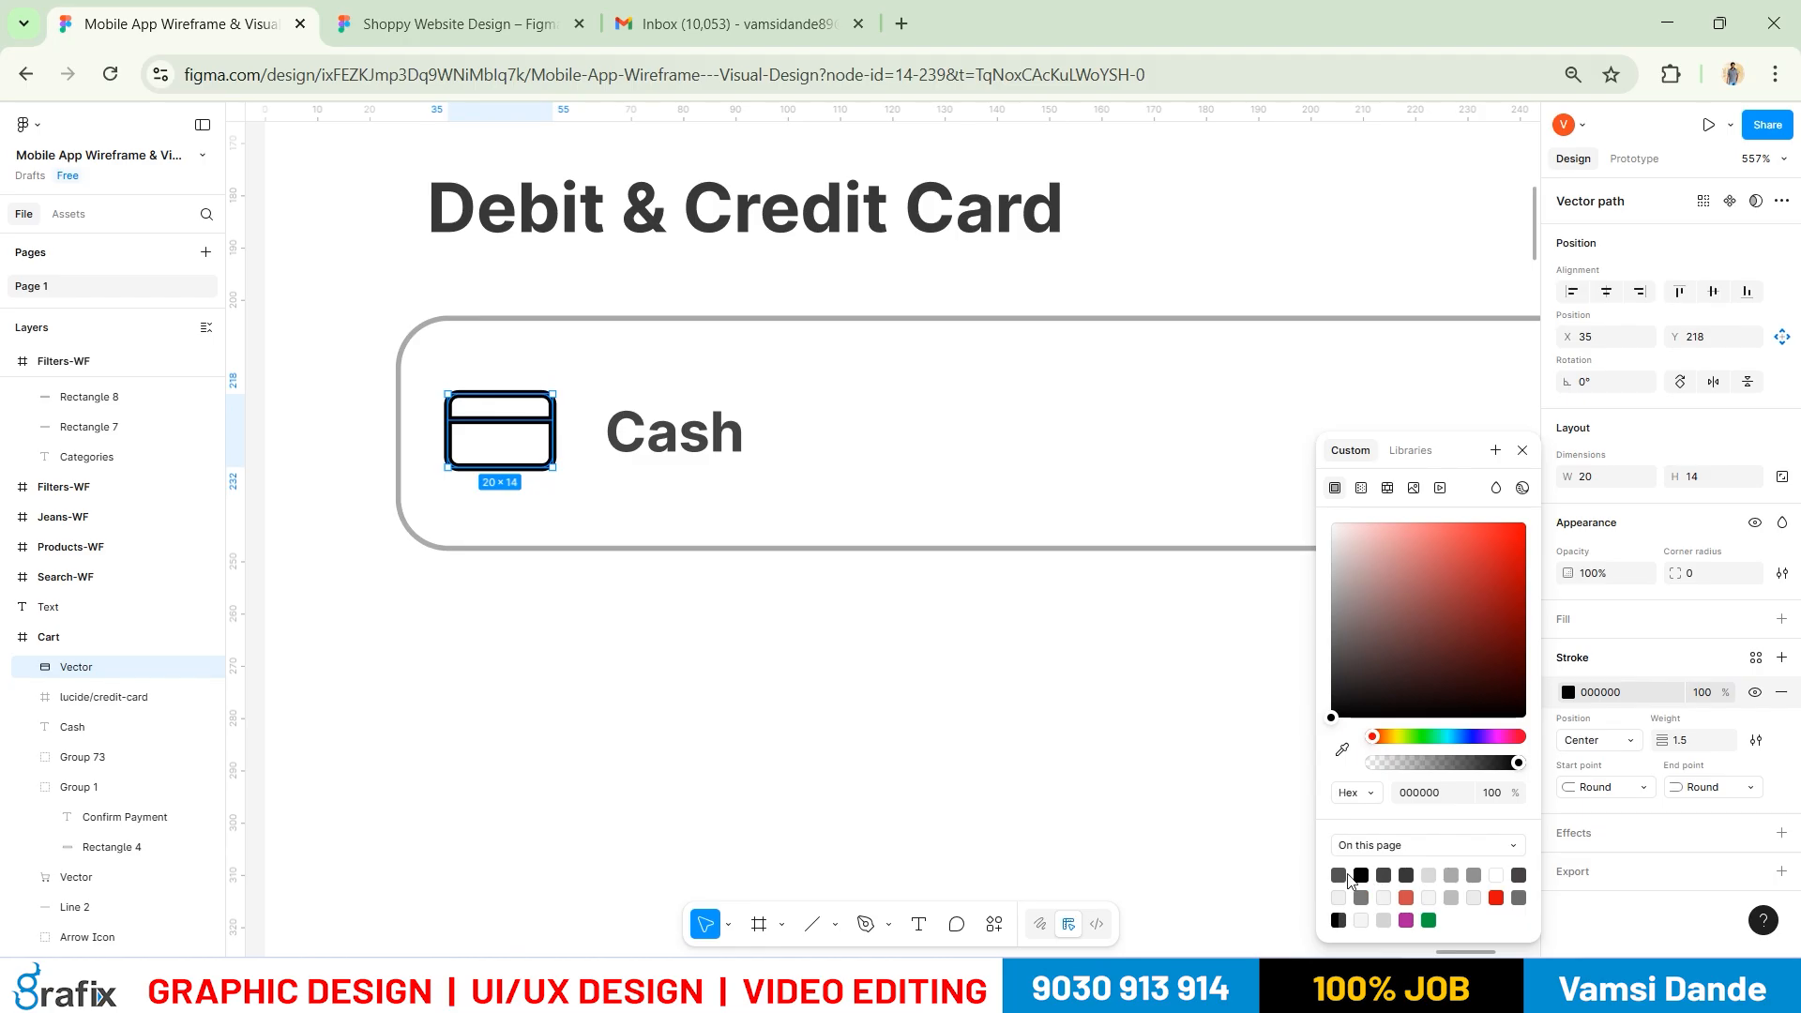
Centre the card icon vertically within its rounded box
left_click(723, 731)
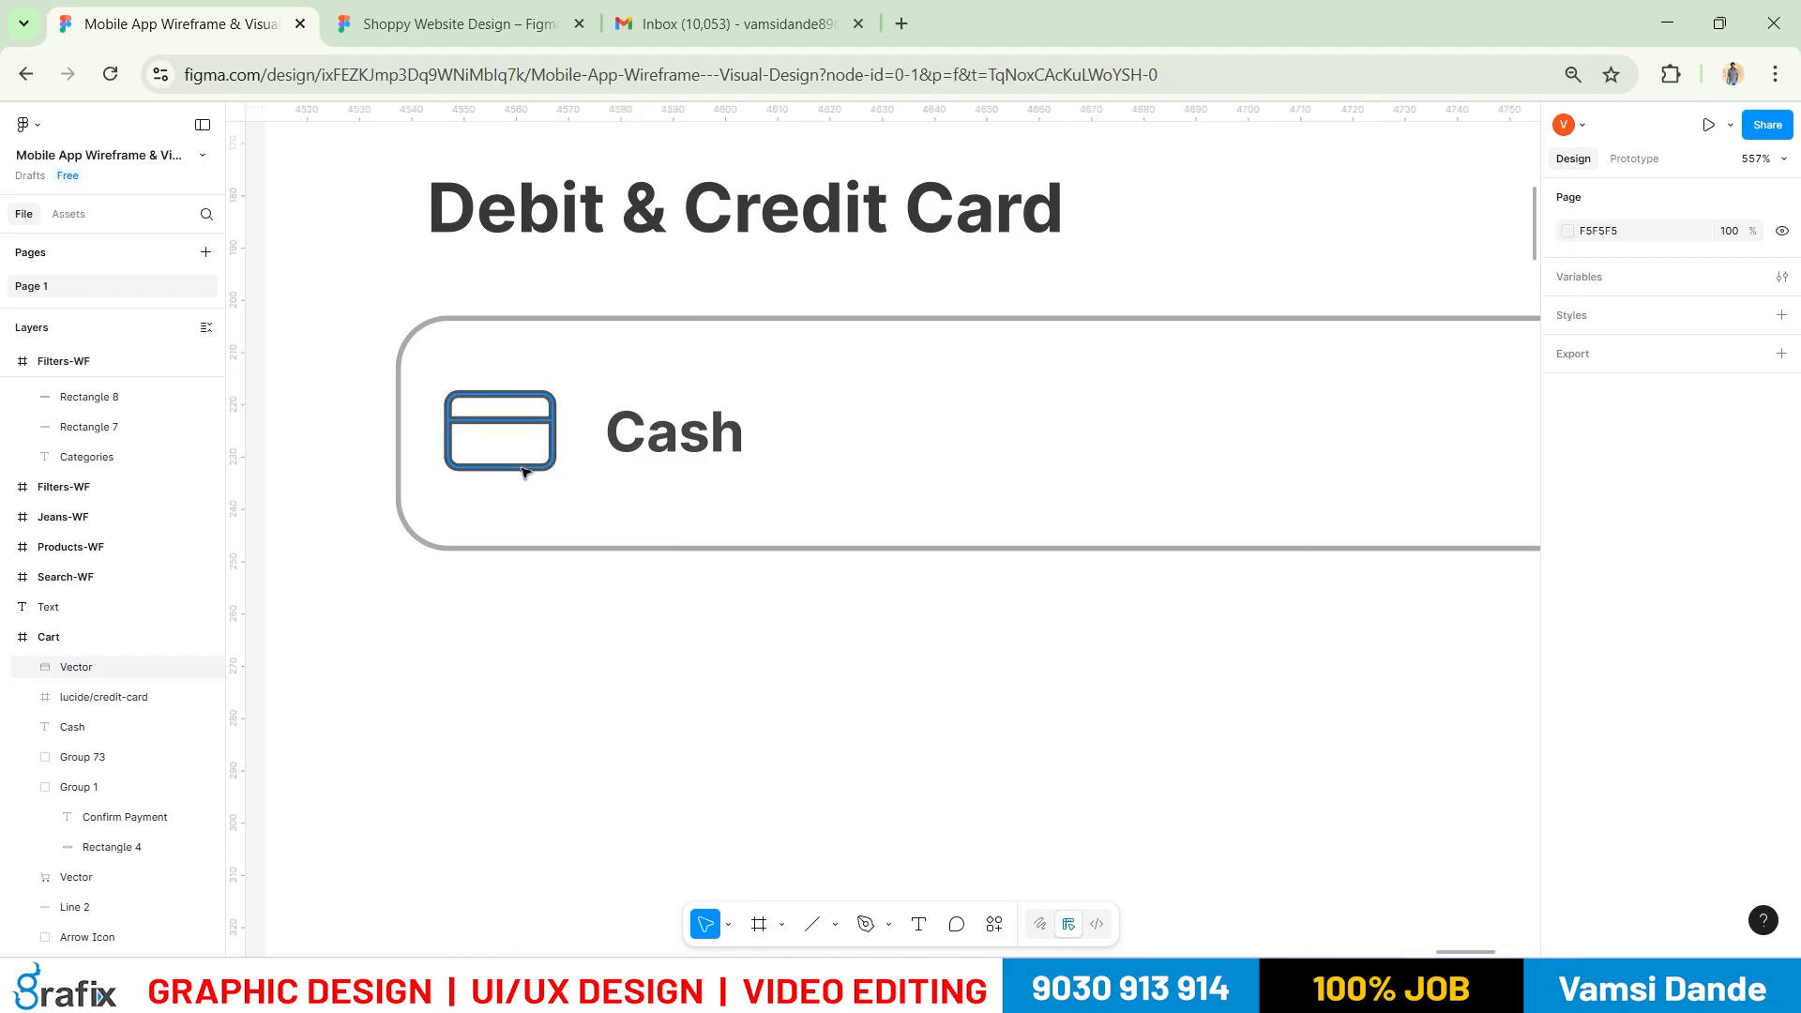
scroll(525, 465, "up", 4)
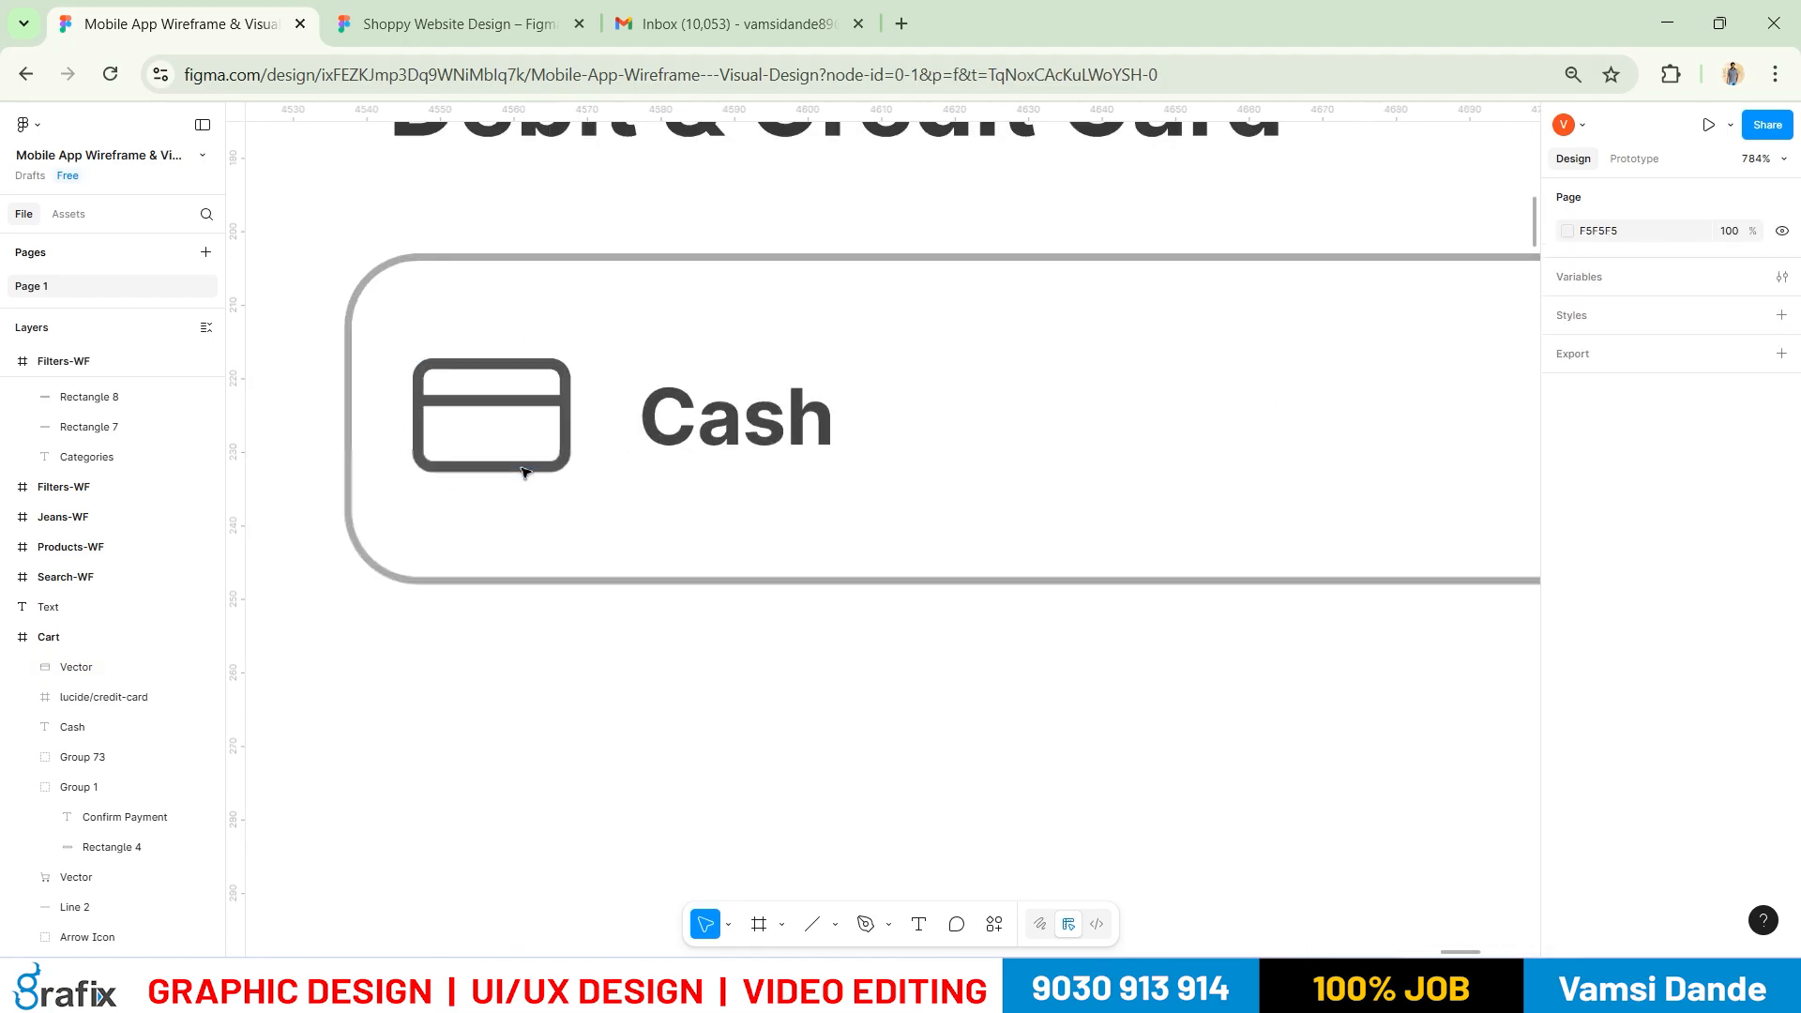
left_click(581, 421)
left_click(644, 611, "shift")
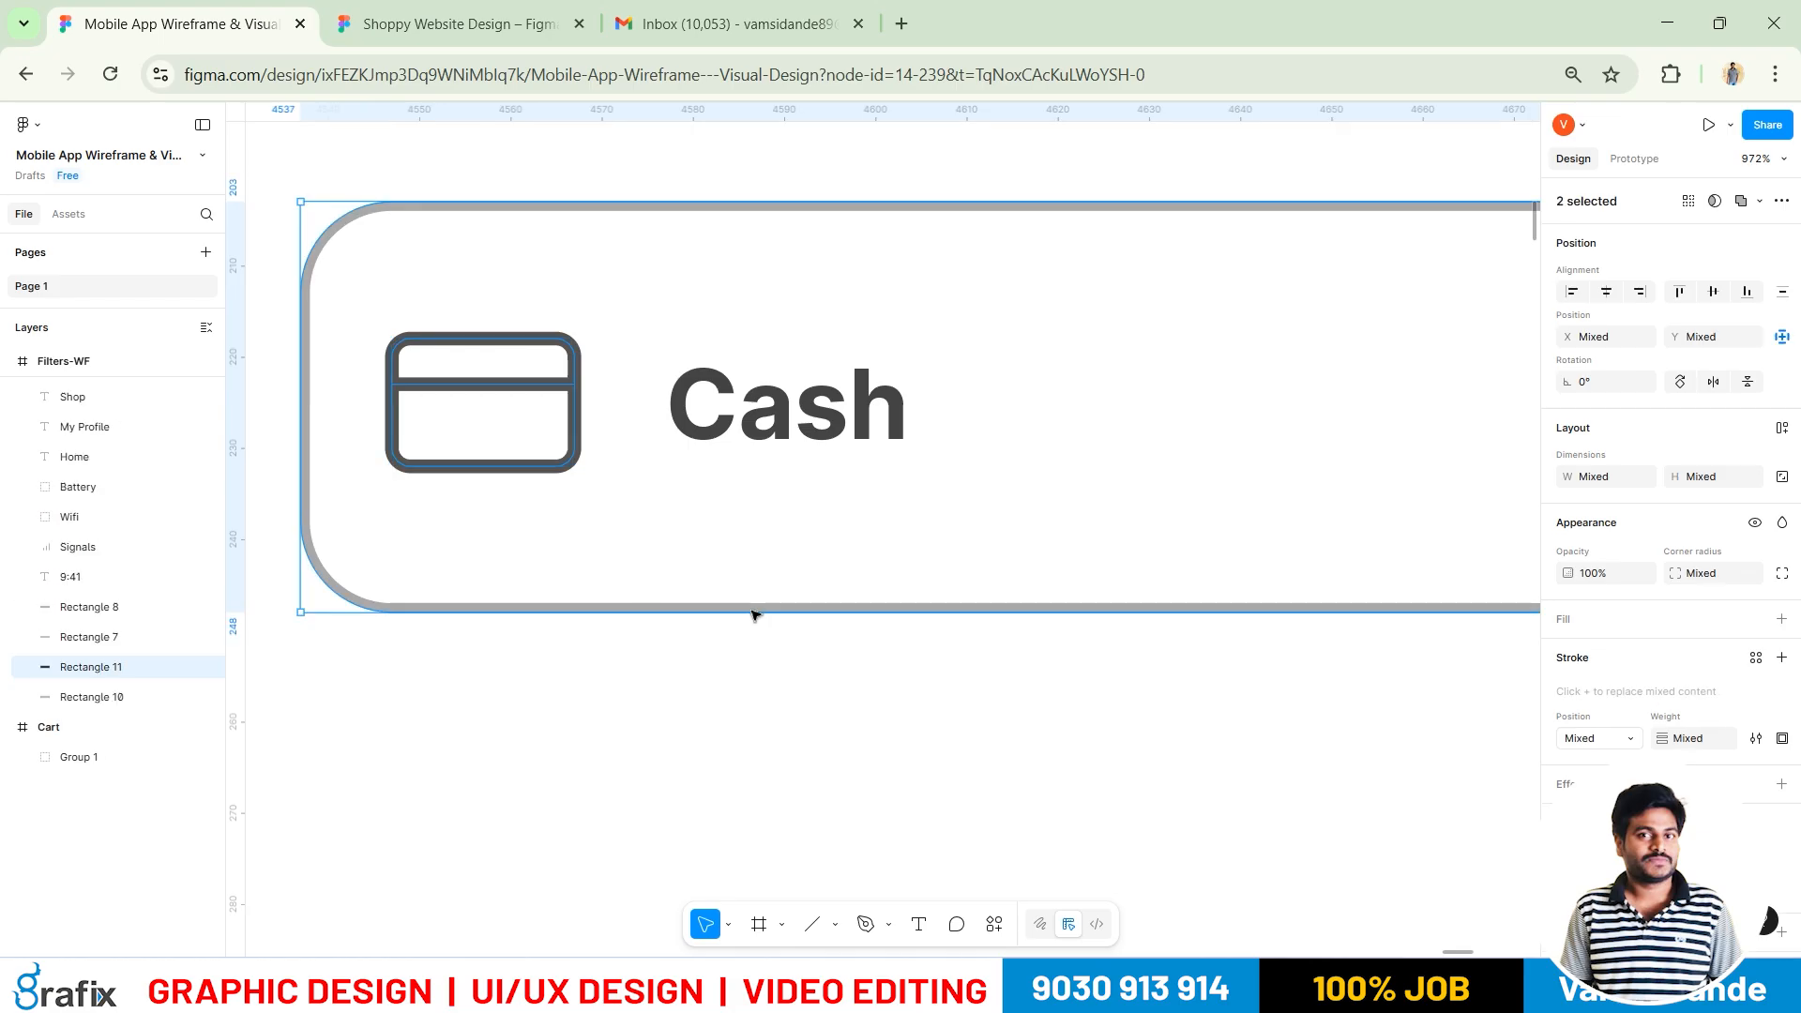
left_click(1712, 291)
Change the lower Cash label text to 'Debit & Credit Card'
scroll(765, 459, "down", 3)
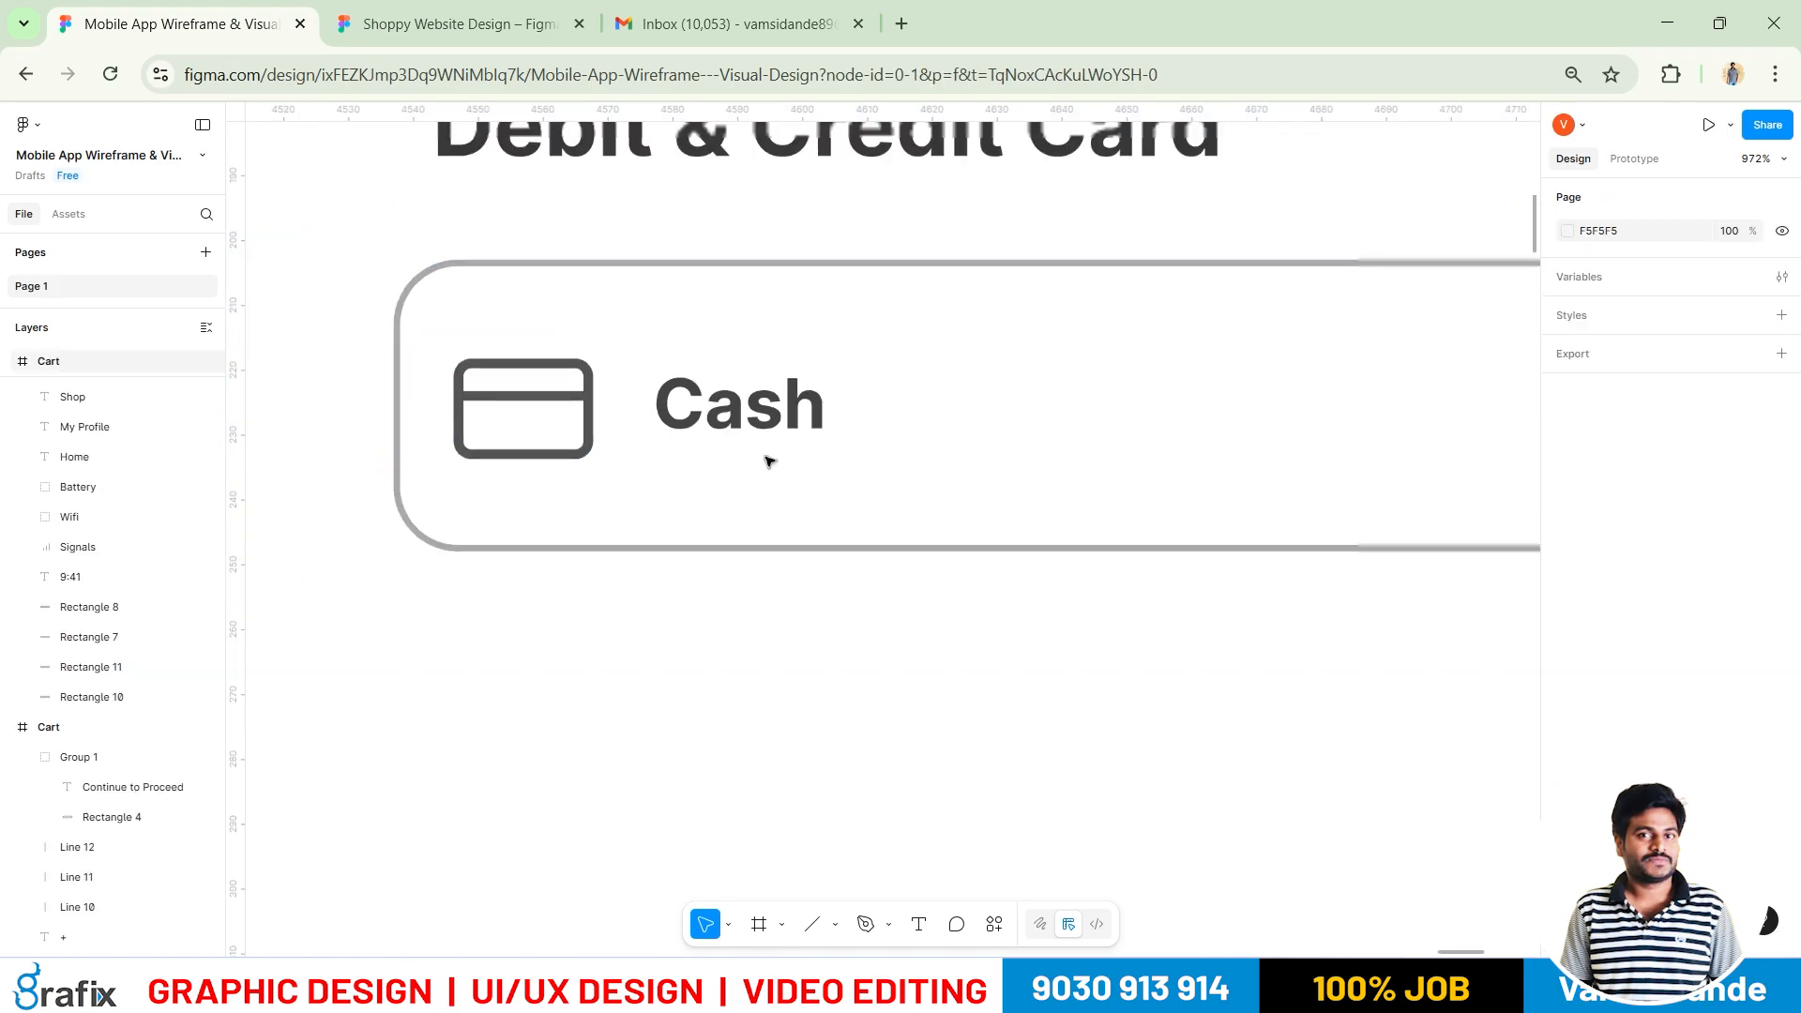
left_click(741, 422)
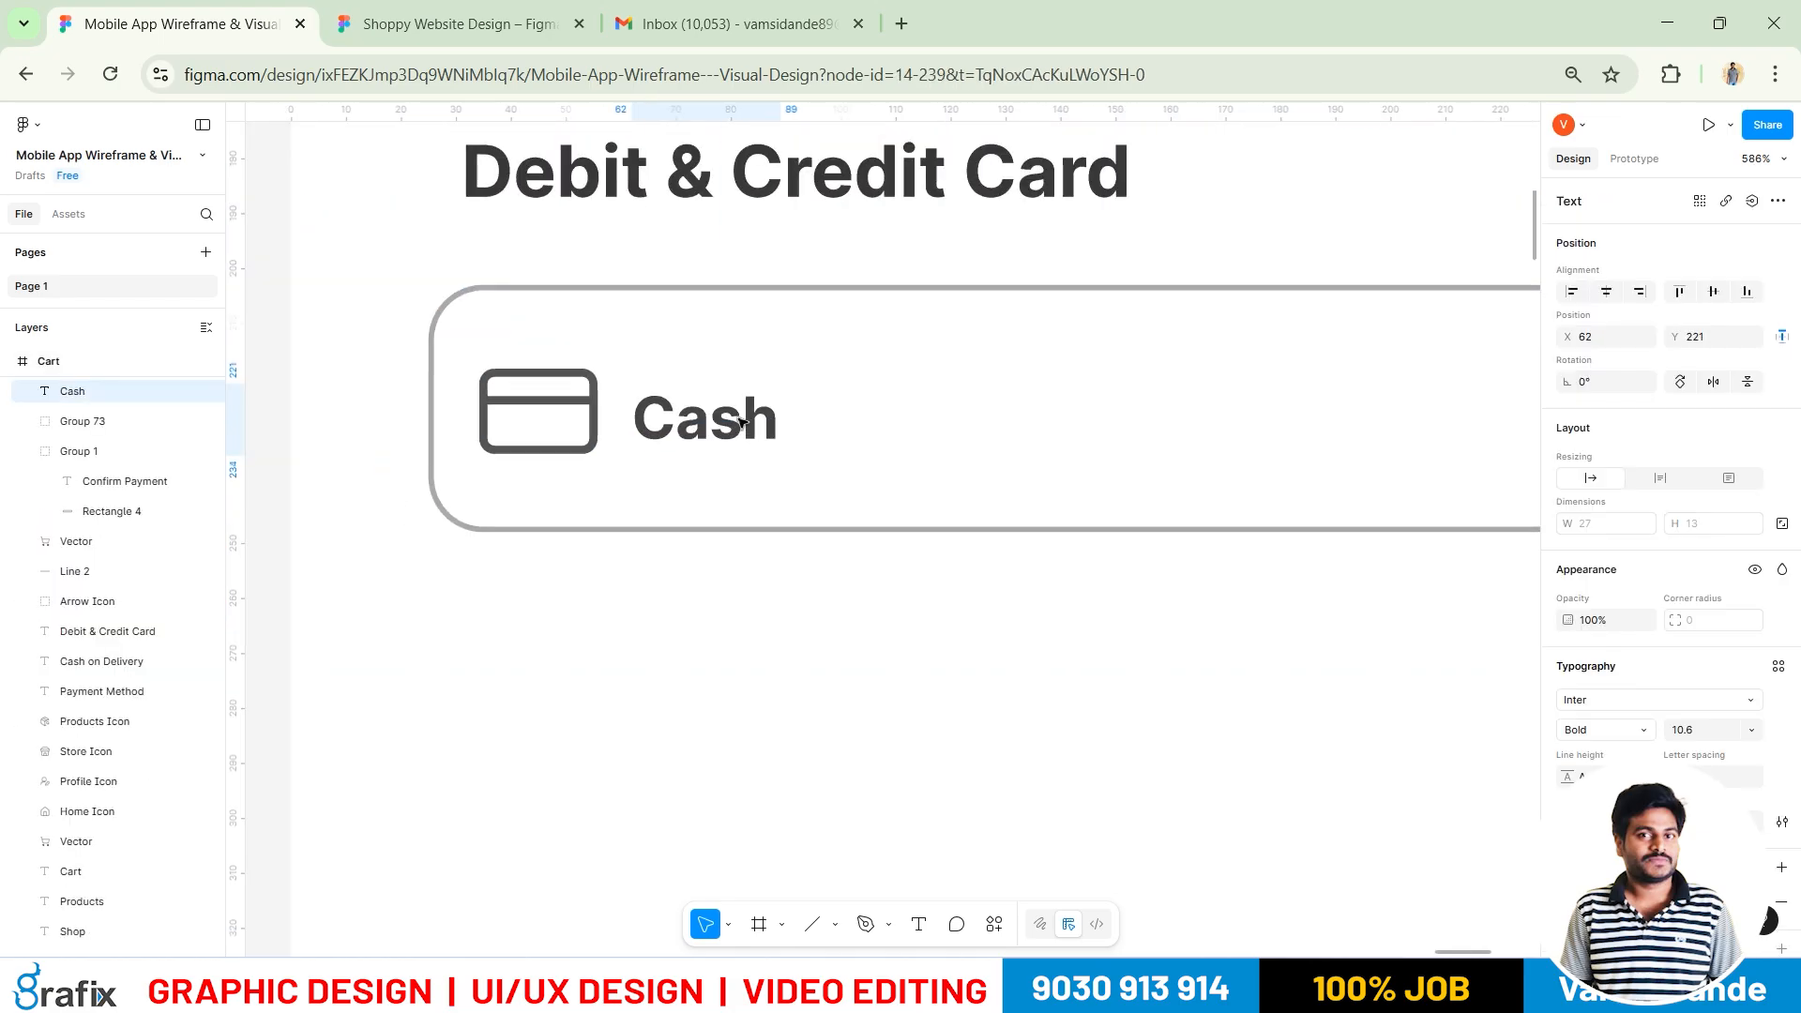
key("alt+Tab")
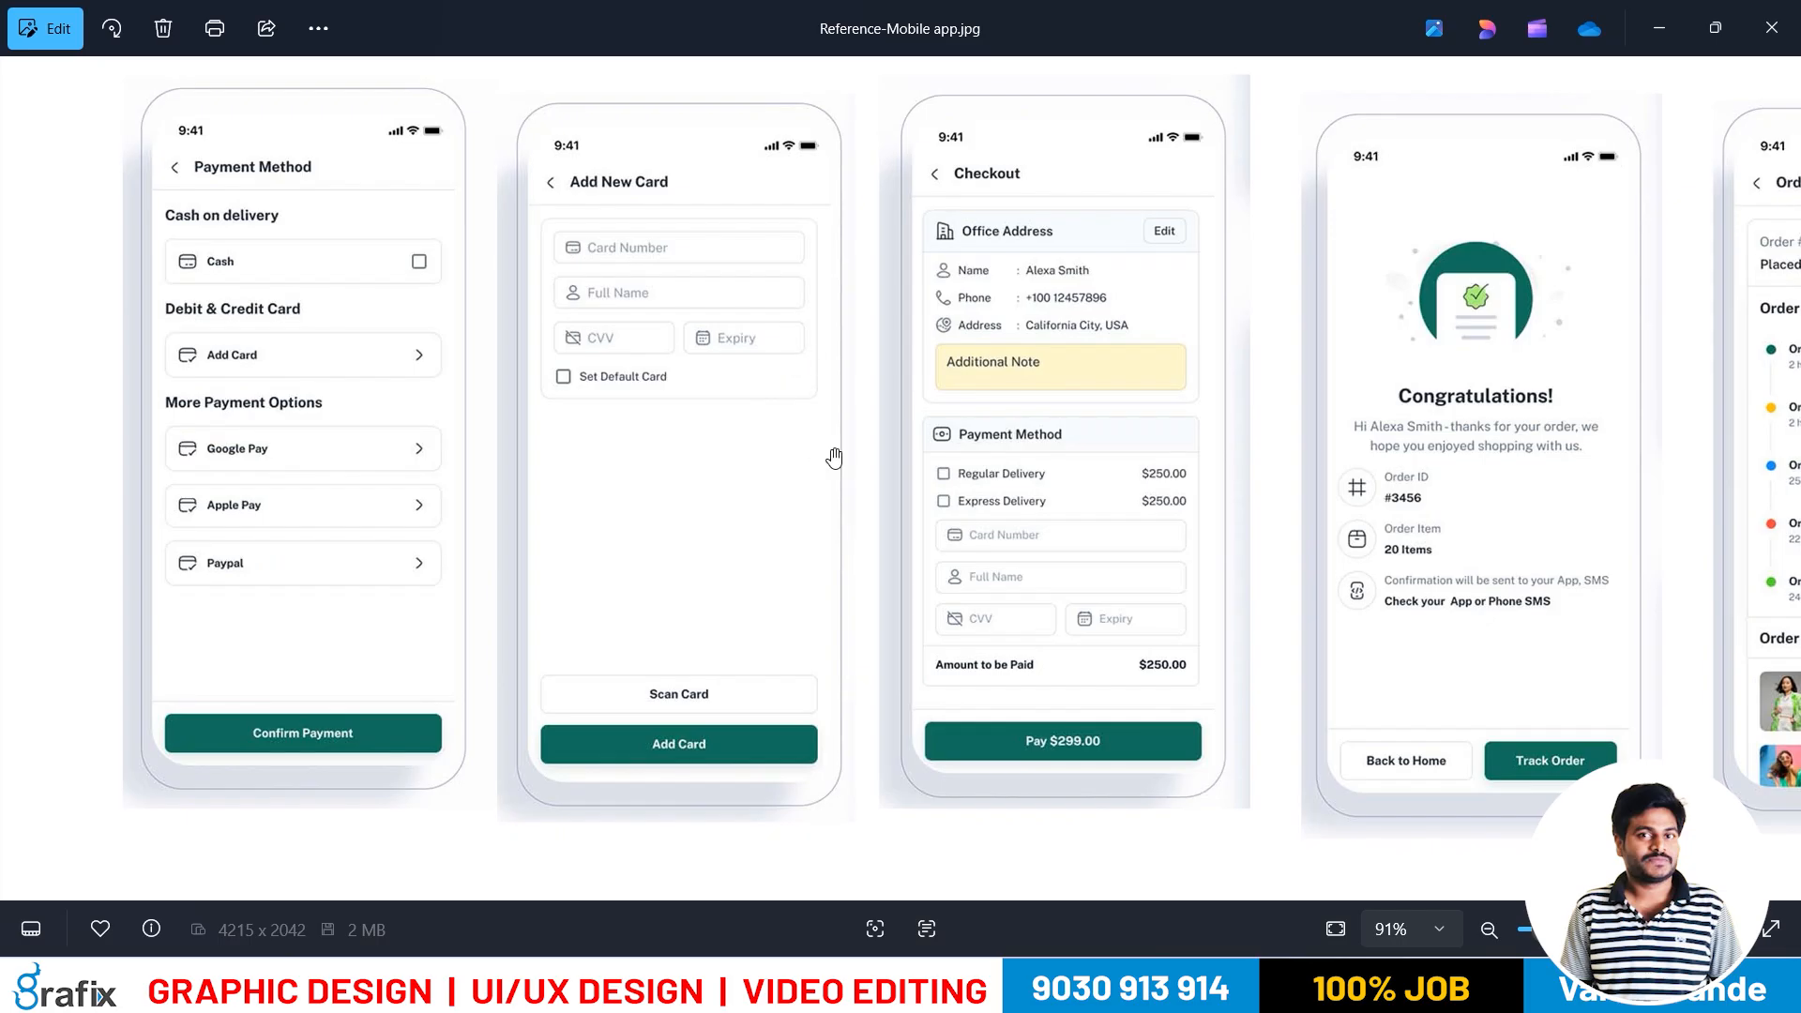
key("alt+Tab")
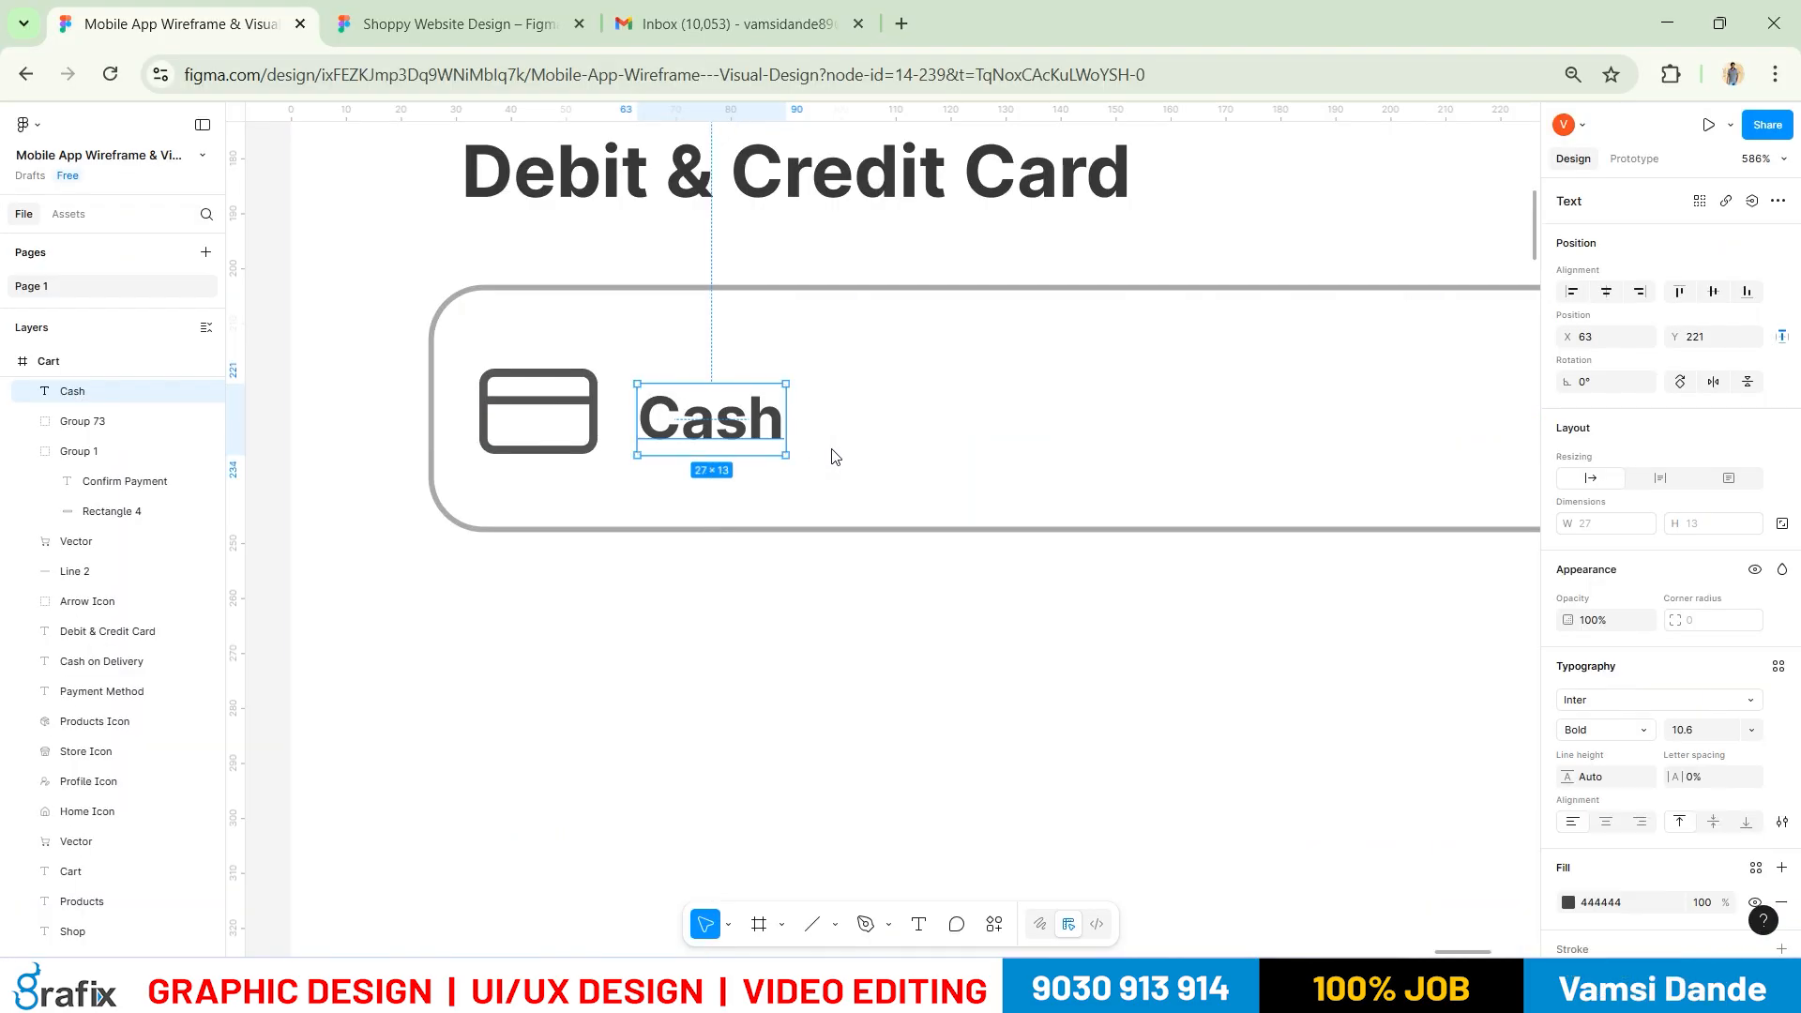
key("alt+Tab")
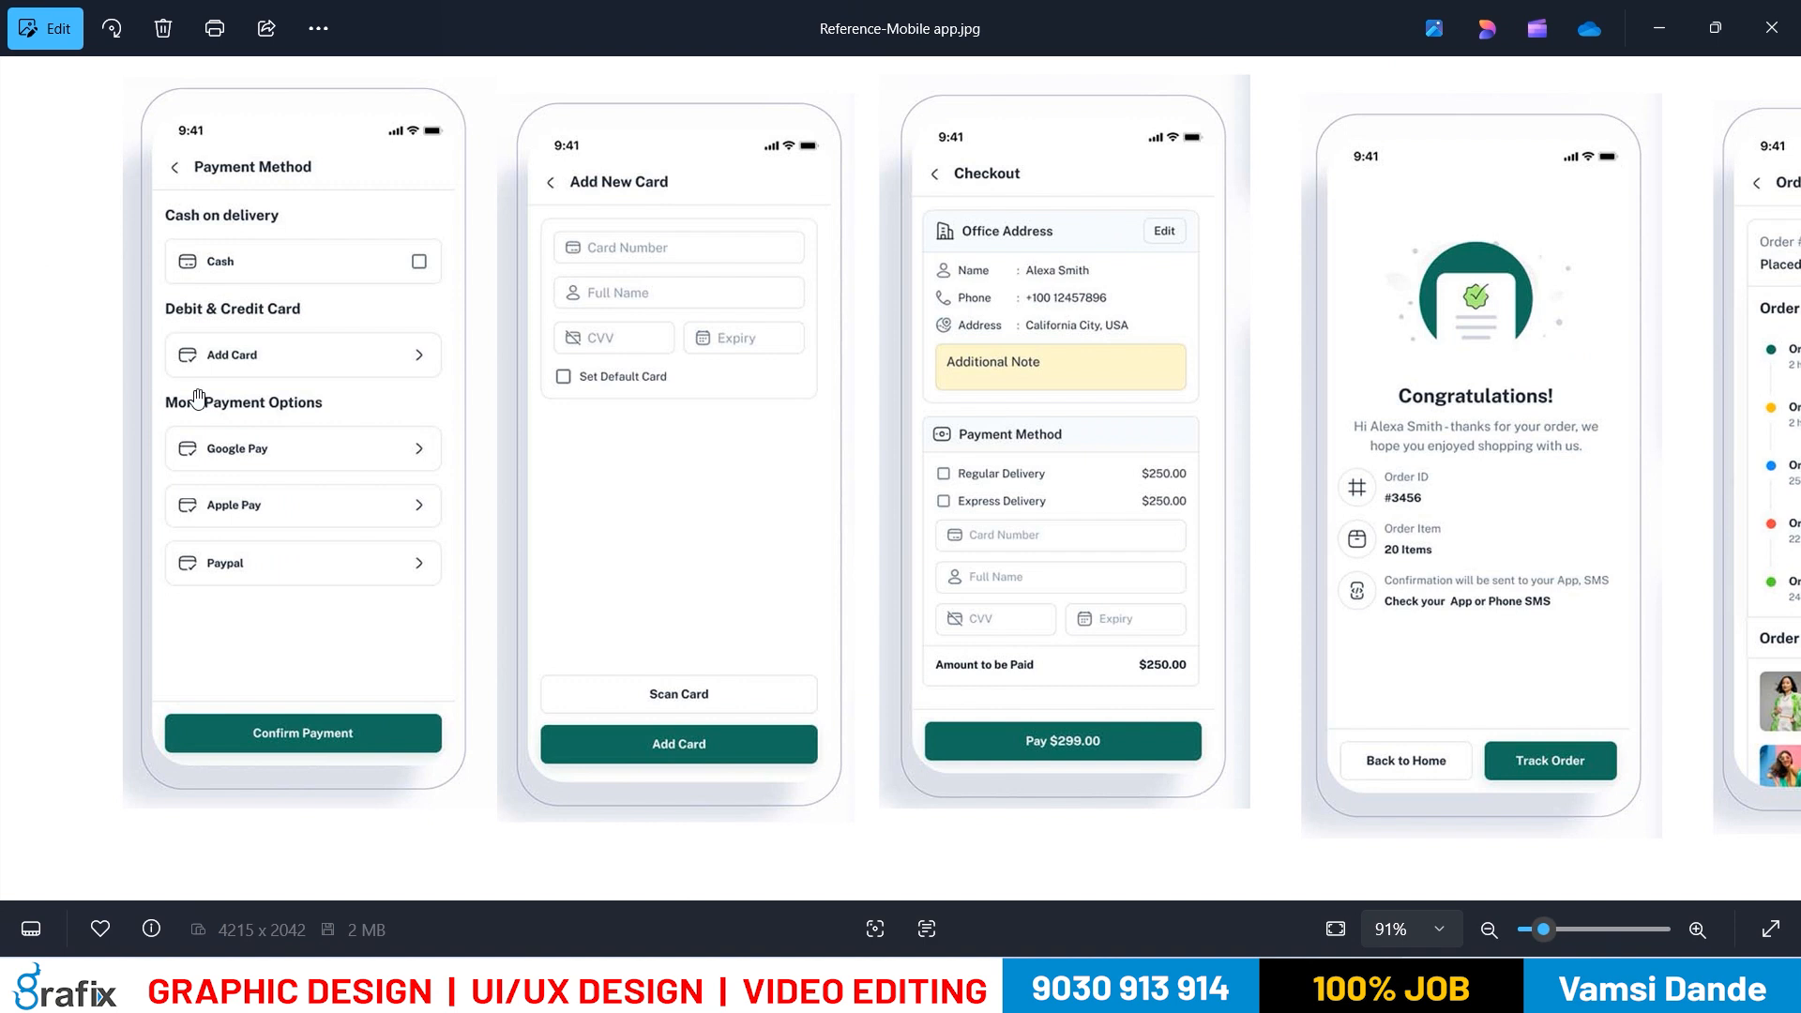
key("alt+Tab")
key("Return")
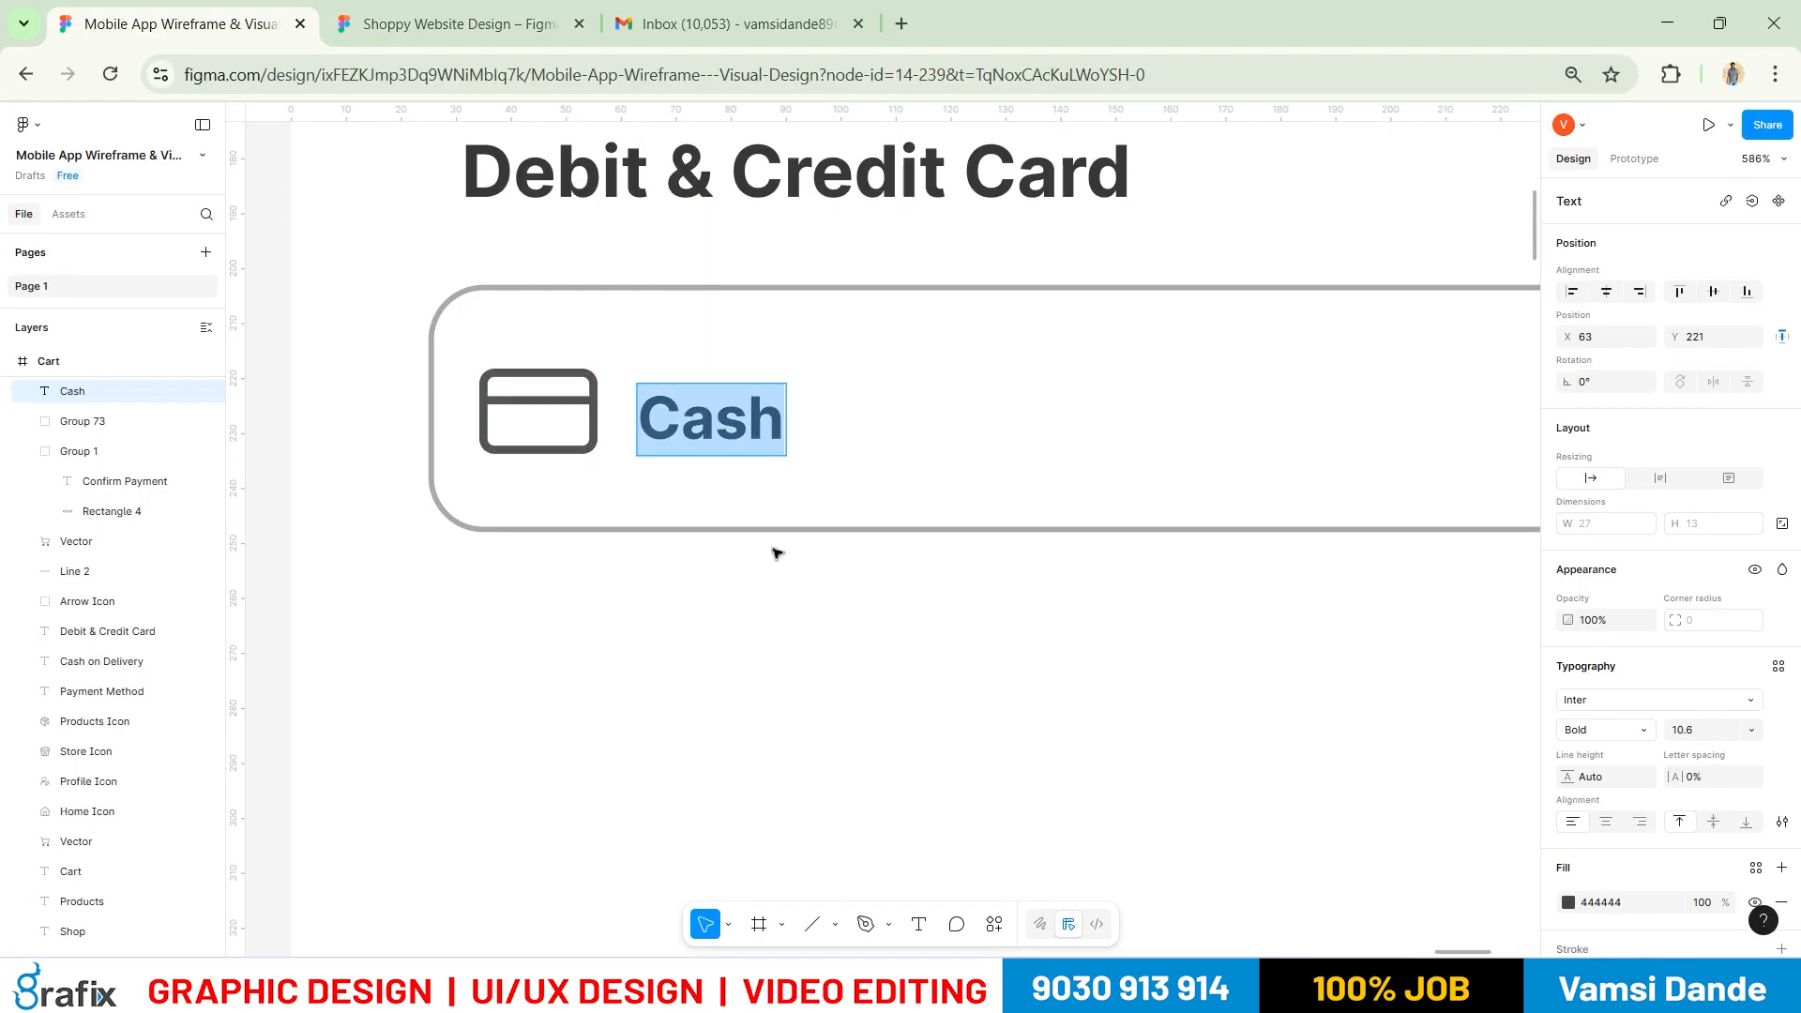
type("Debit")
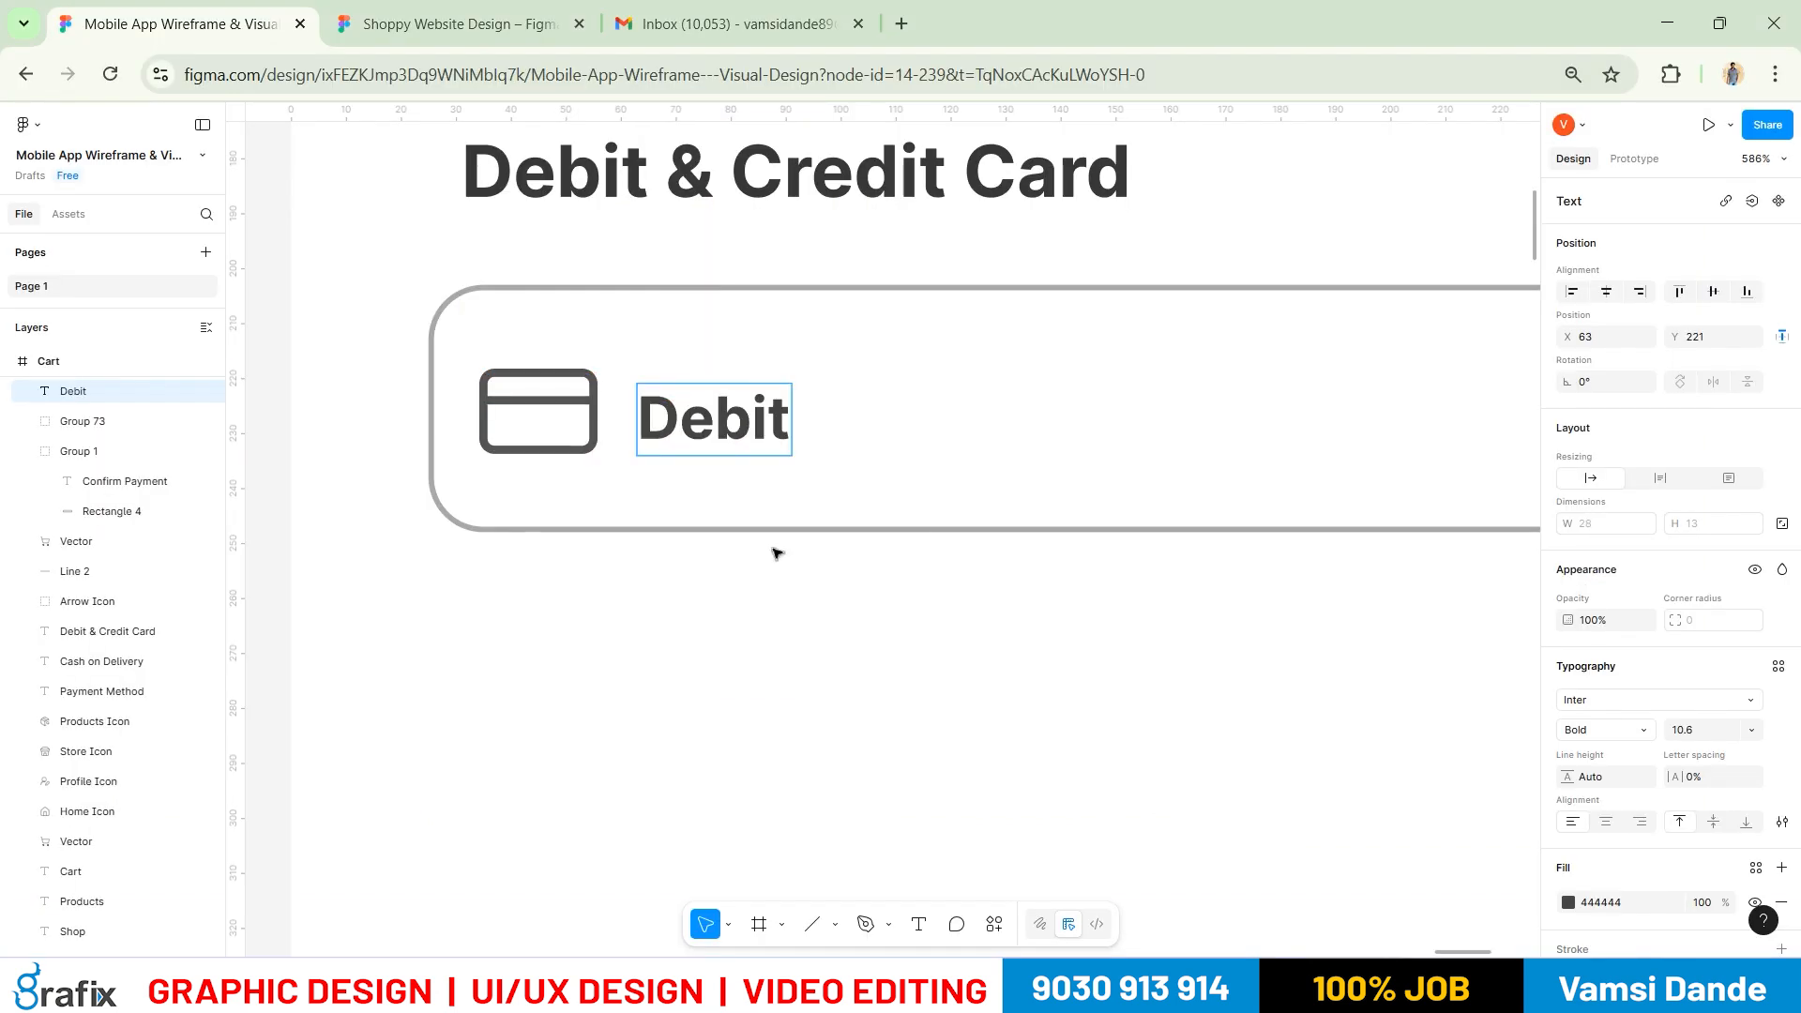
type(" & Credit Card")
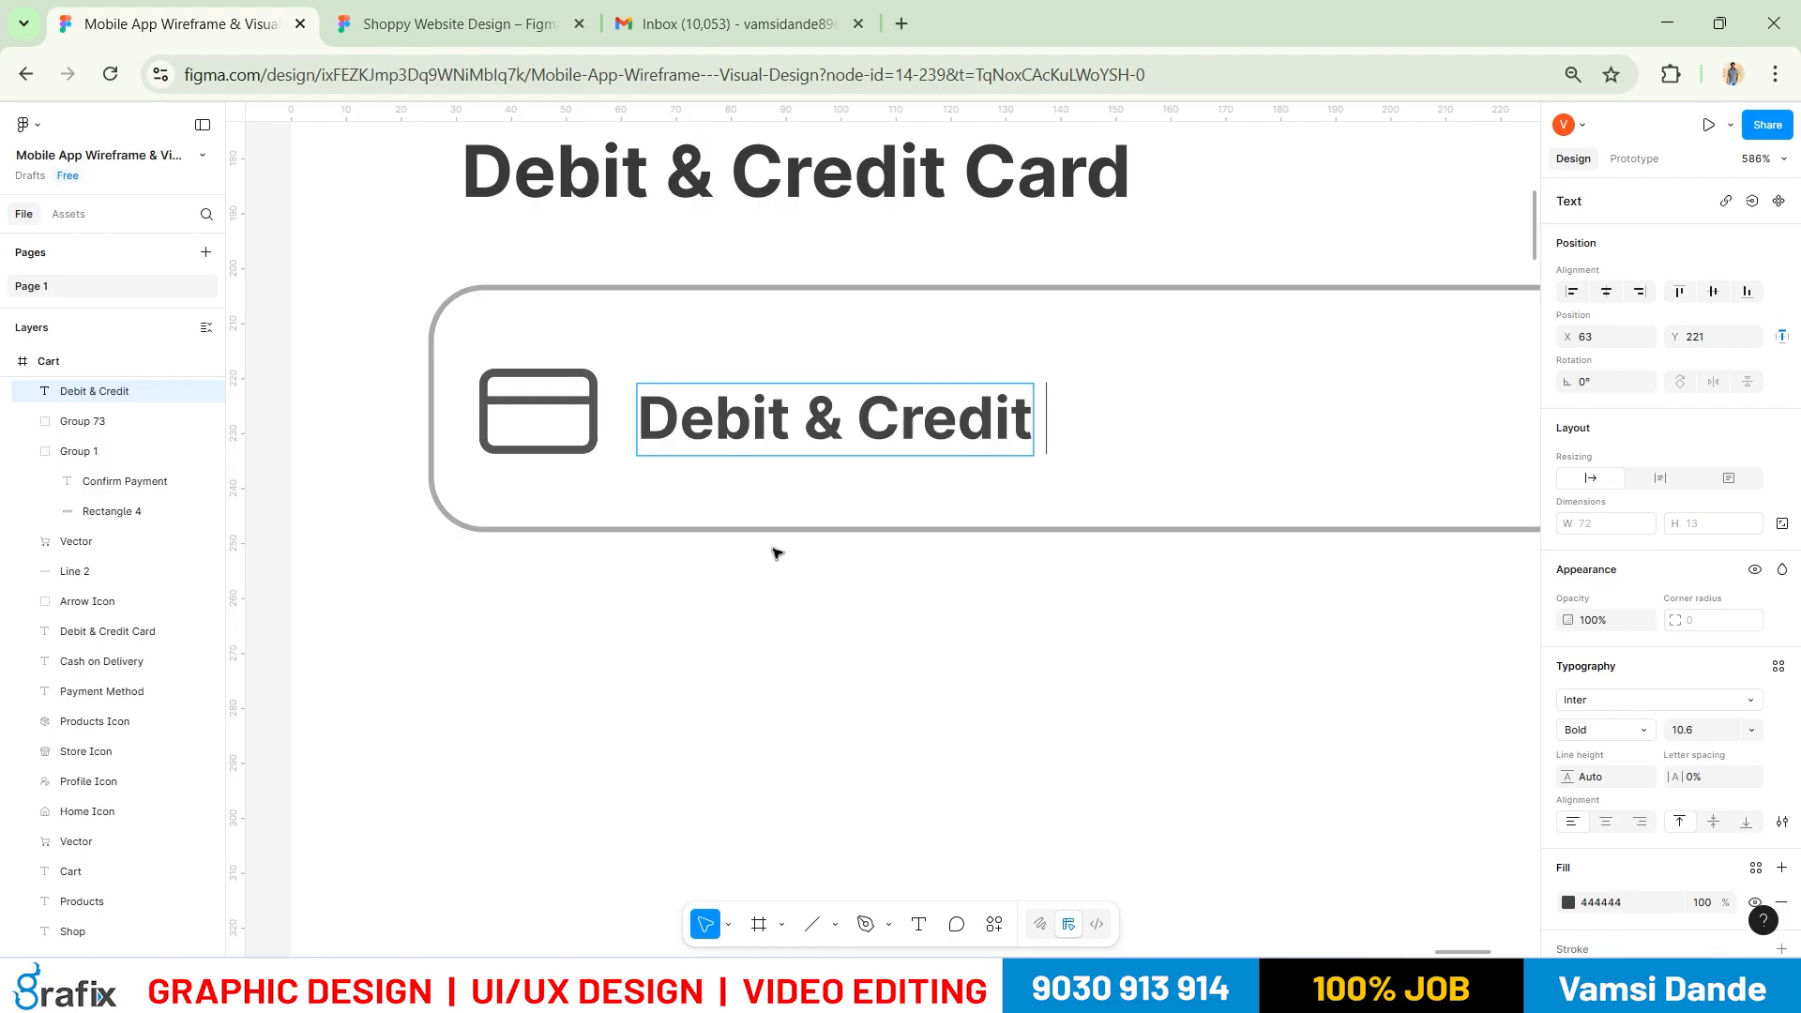
left_click(777, 554)
Nudge the Debit & Credit Card heading slightly down toward the box
scroll(776, 554, "down", 5)
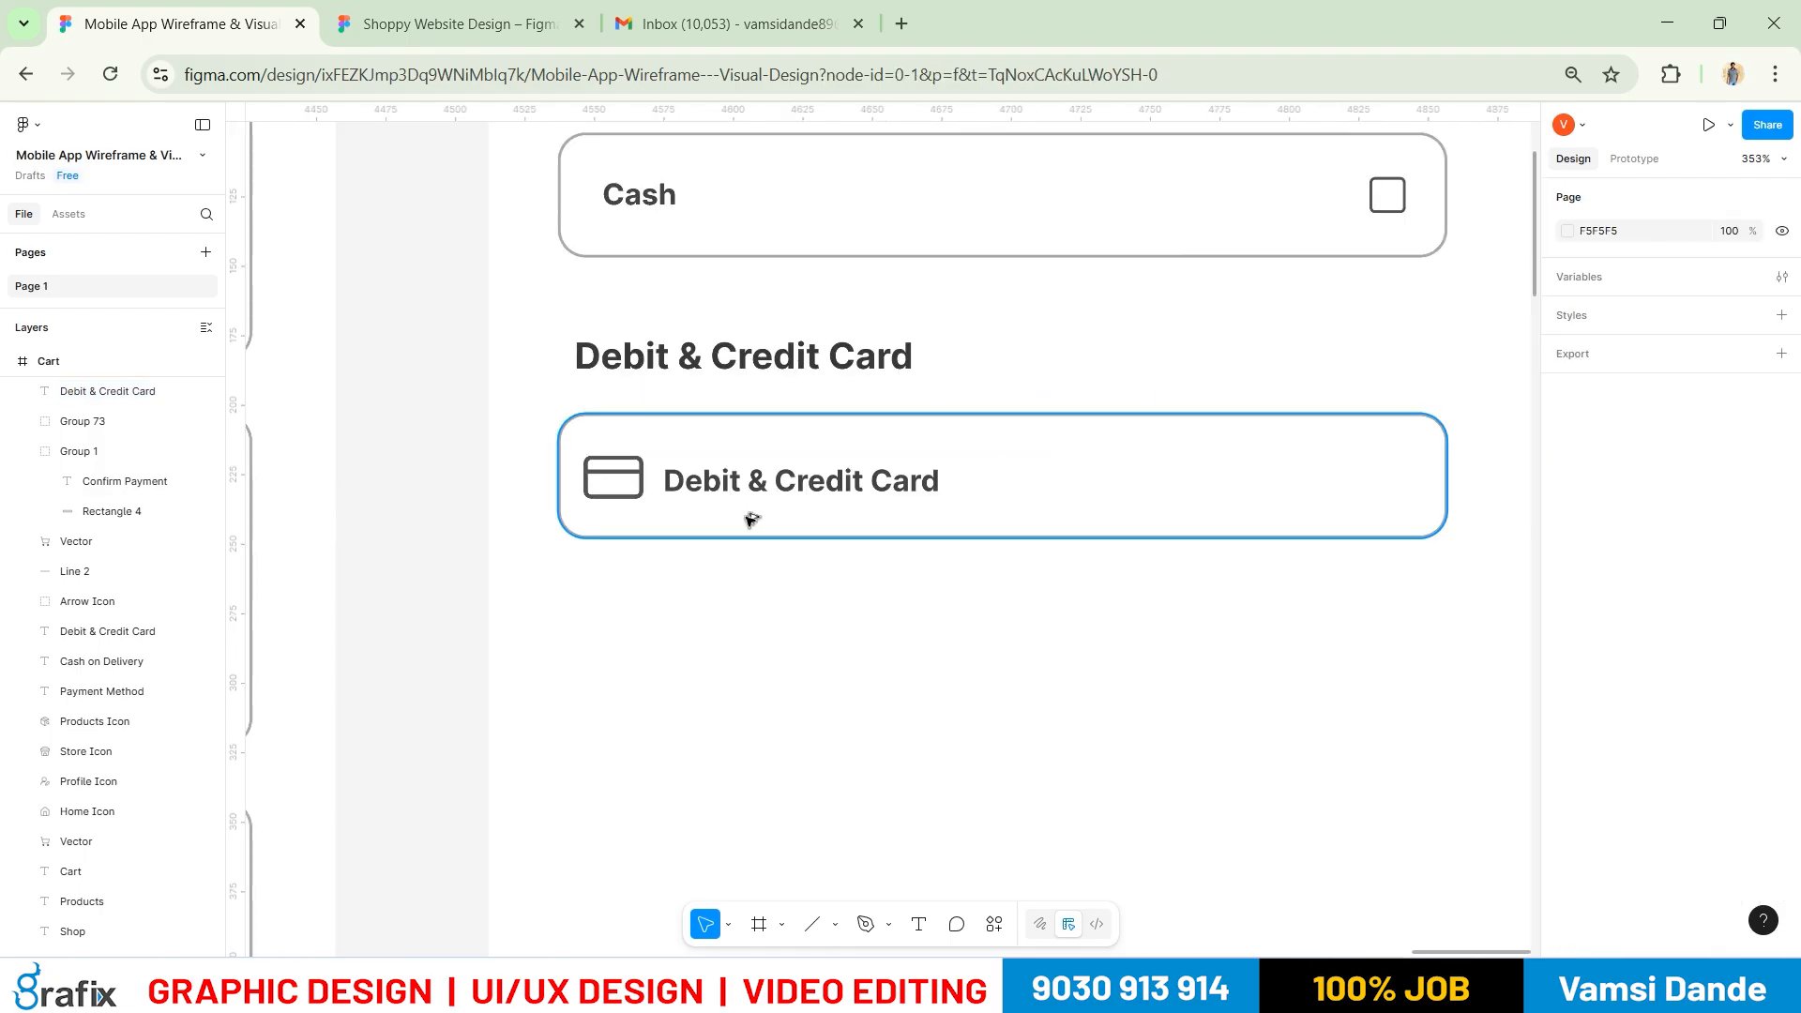
left_click(751, 336)
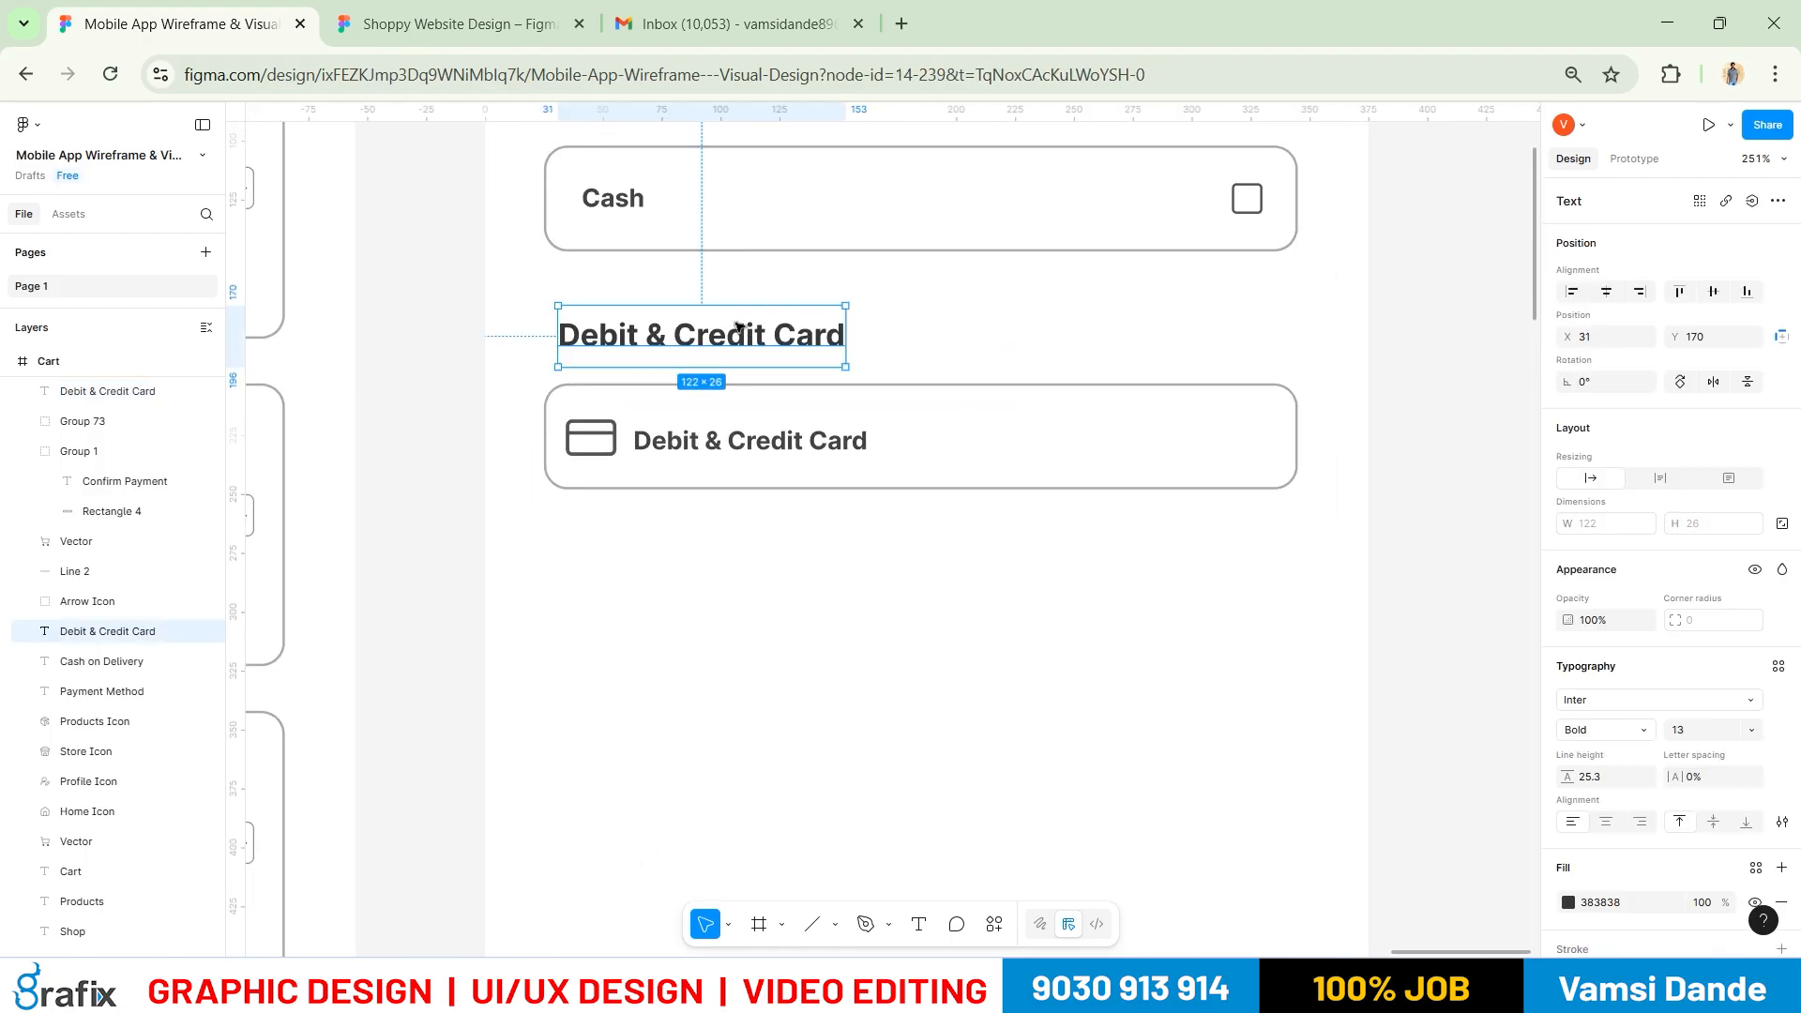
left_click_drag(745, 336, 741, 347)
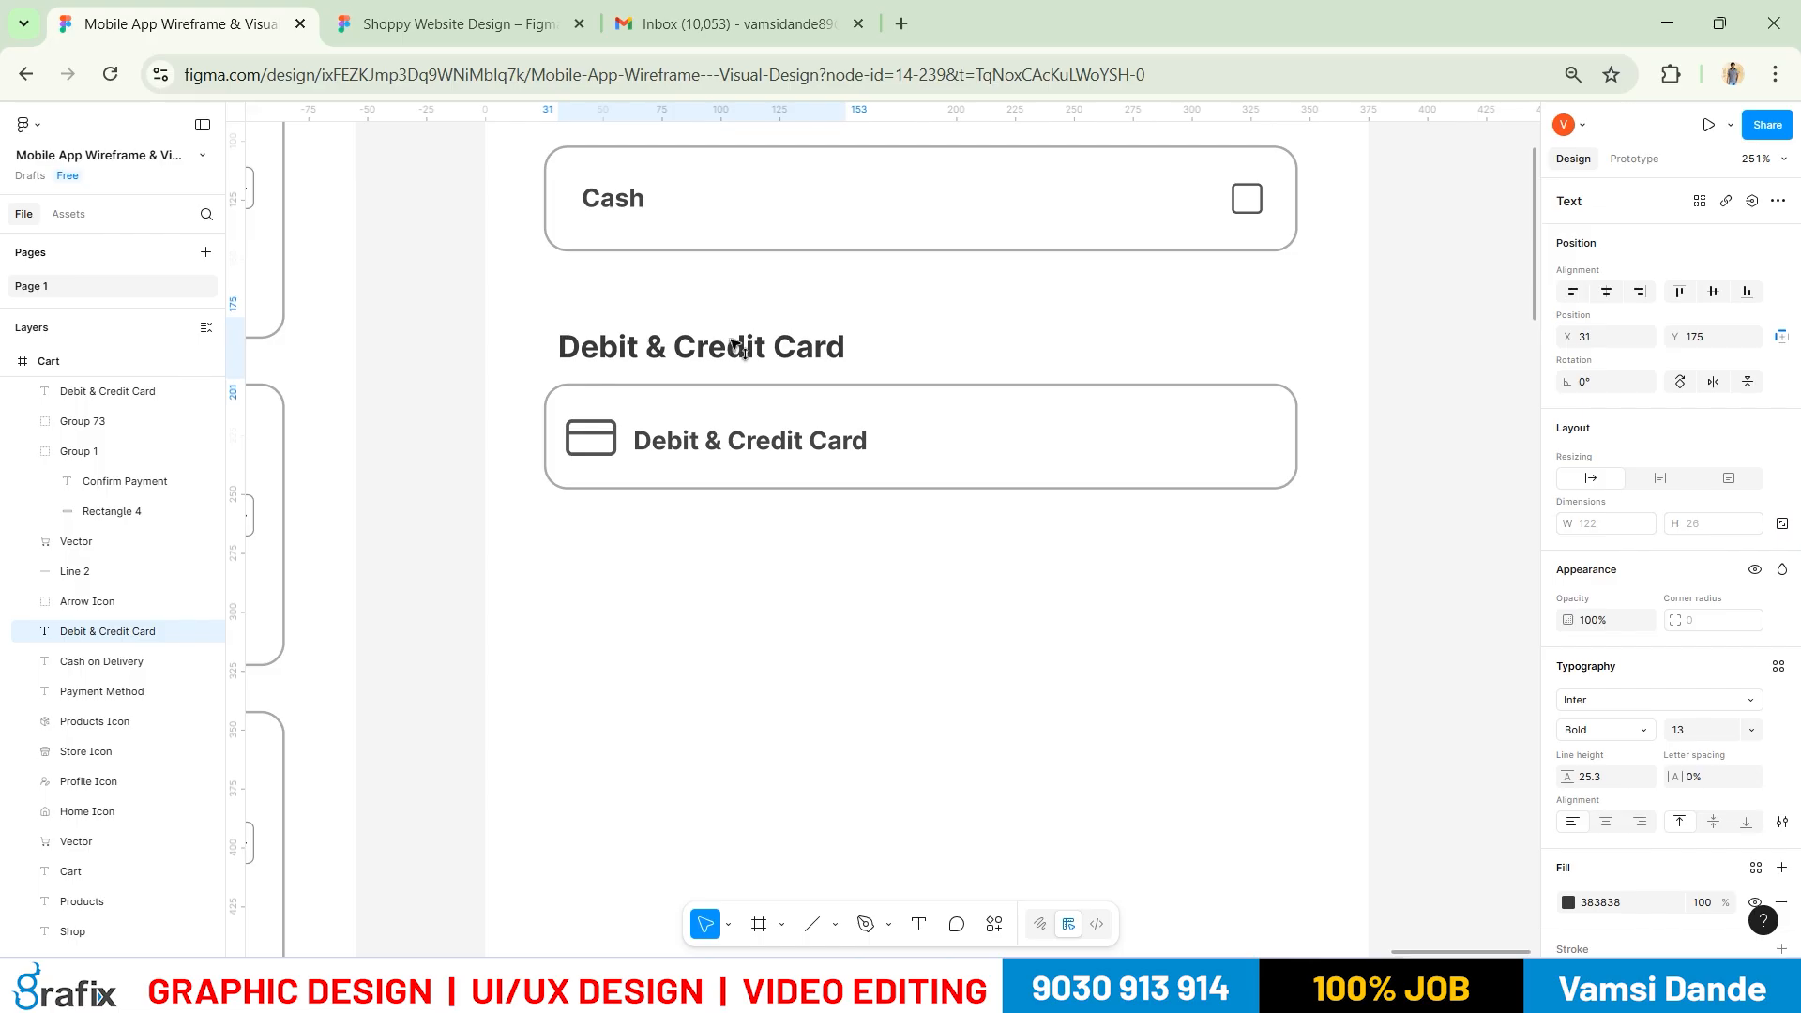
key("alt+Tab")
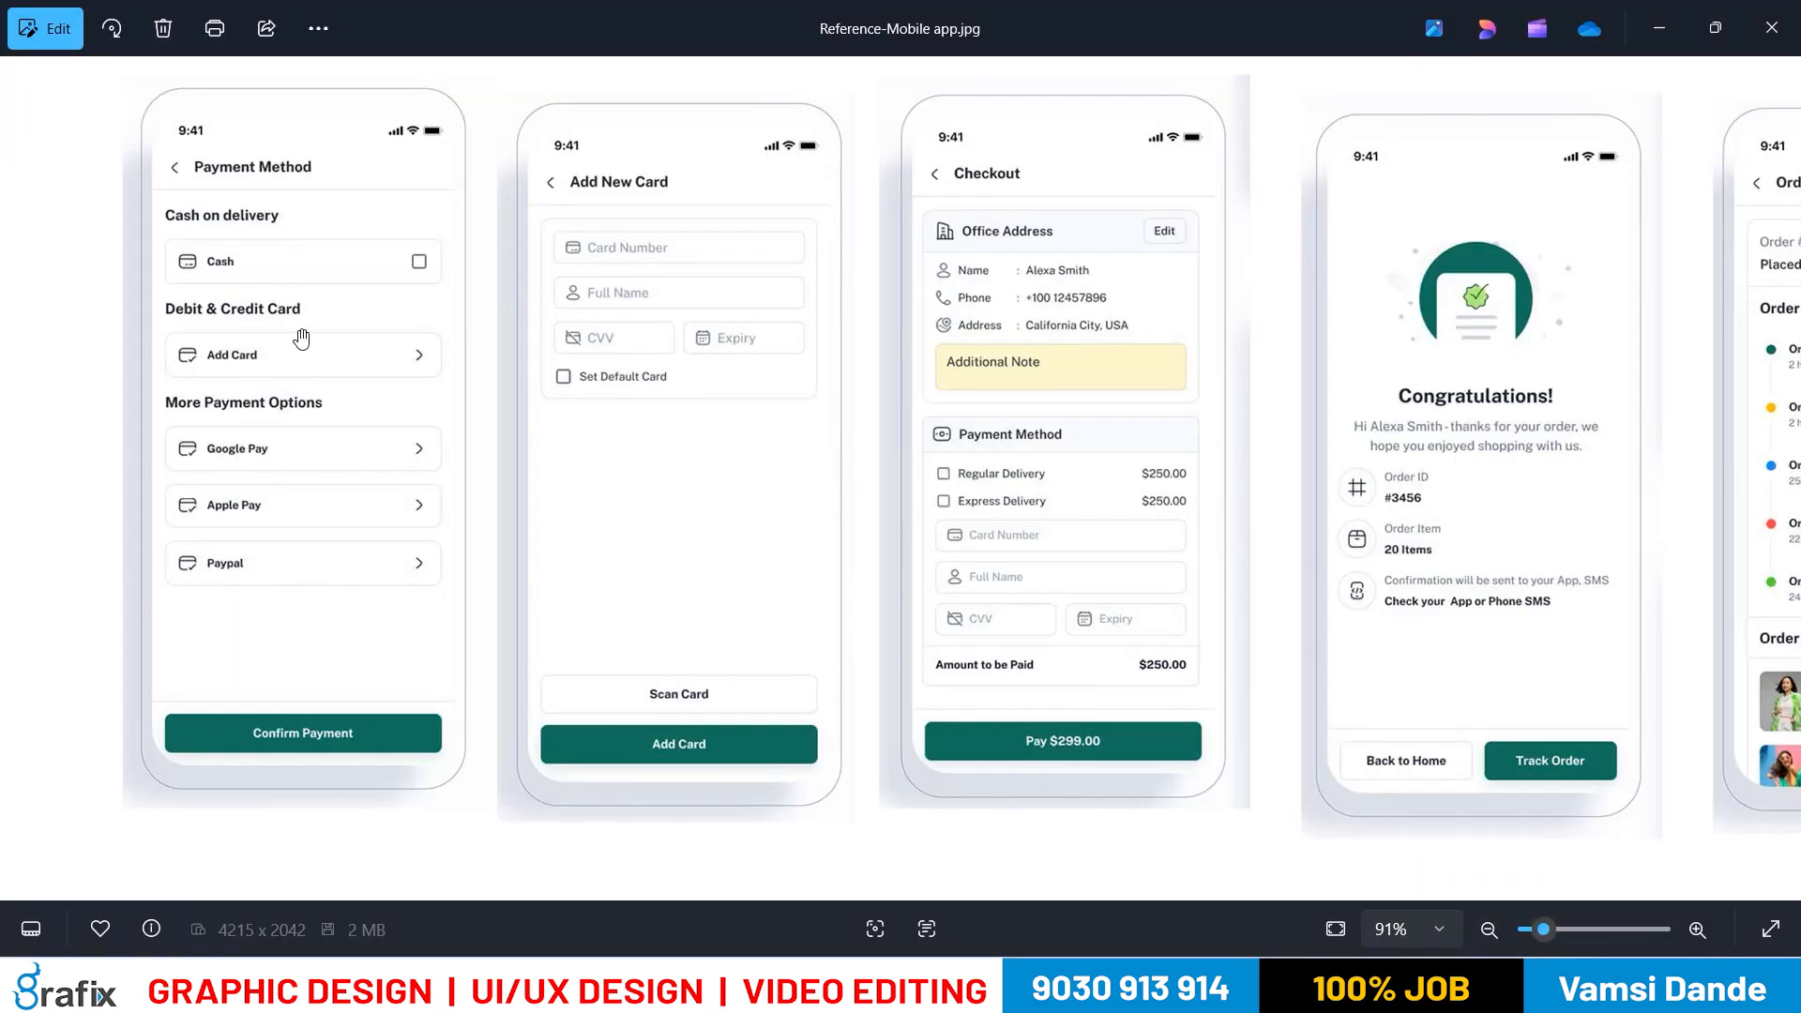
key("alt+Tab")
Relabel the box 'Add Card' and bring the whole Payment Method screen into view
double_click(815, 452)
type("Add Car")
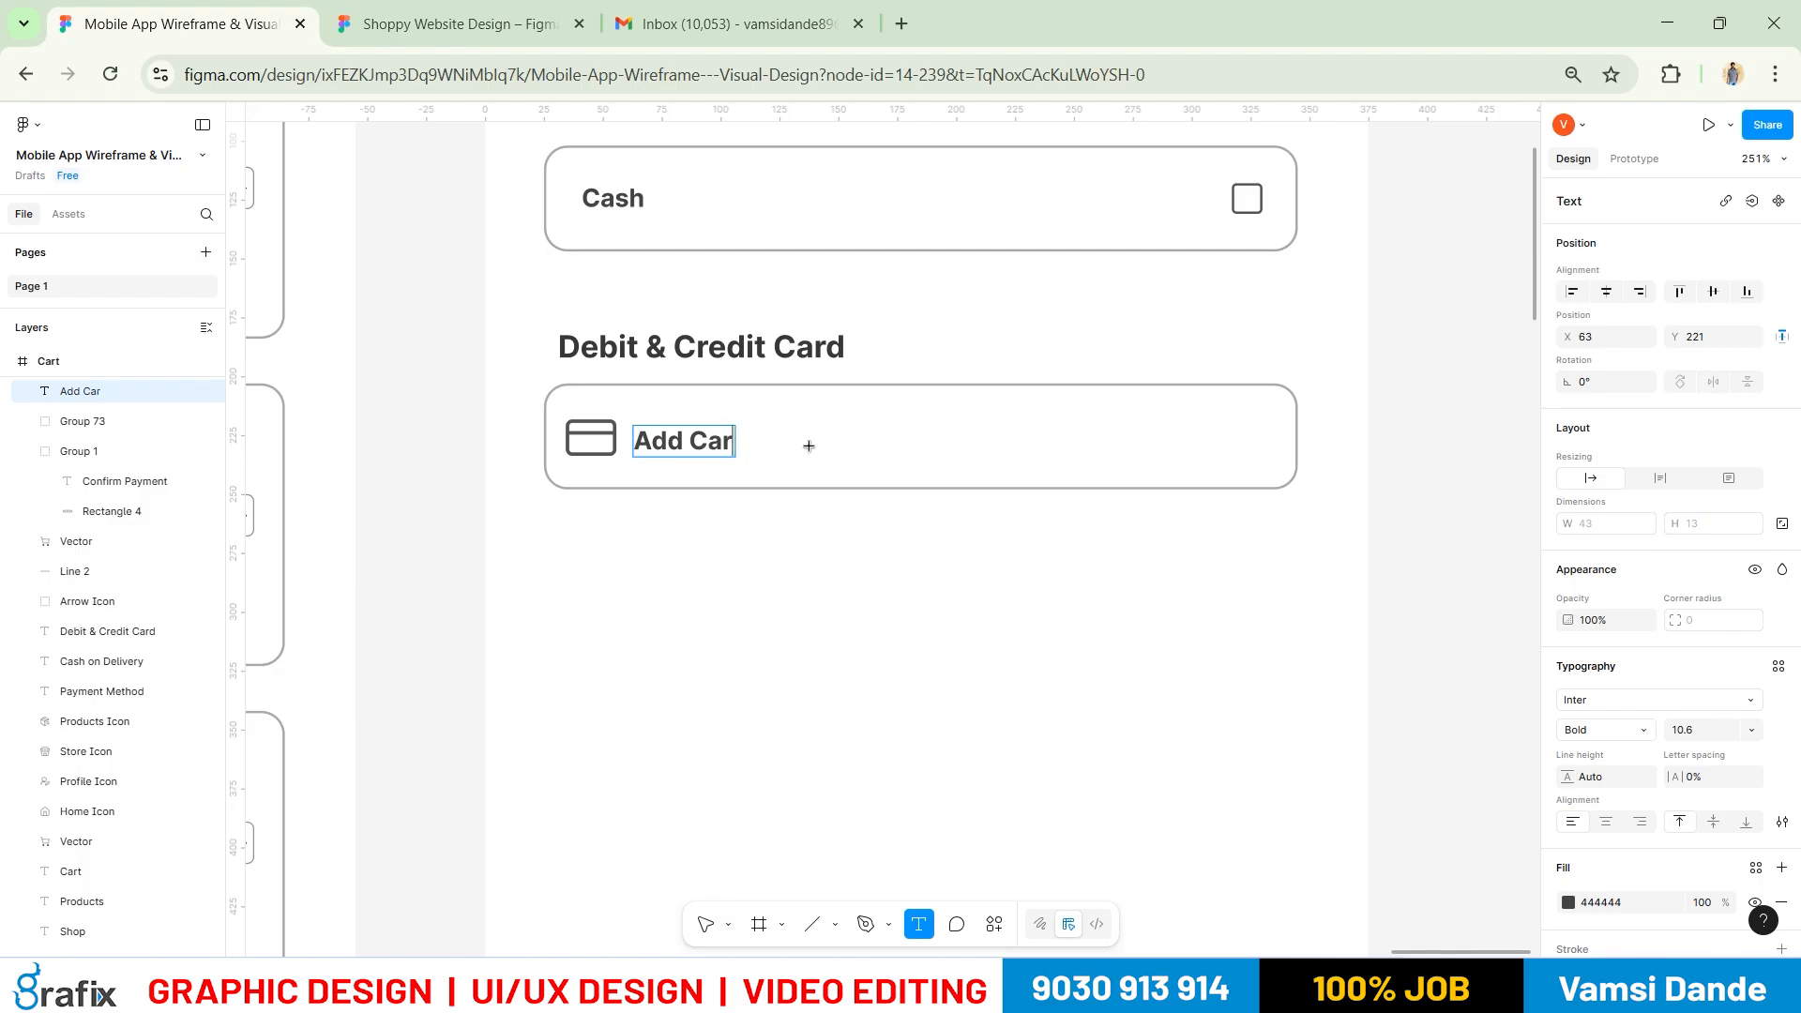
type("d")
key("Escape")
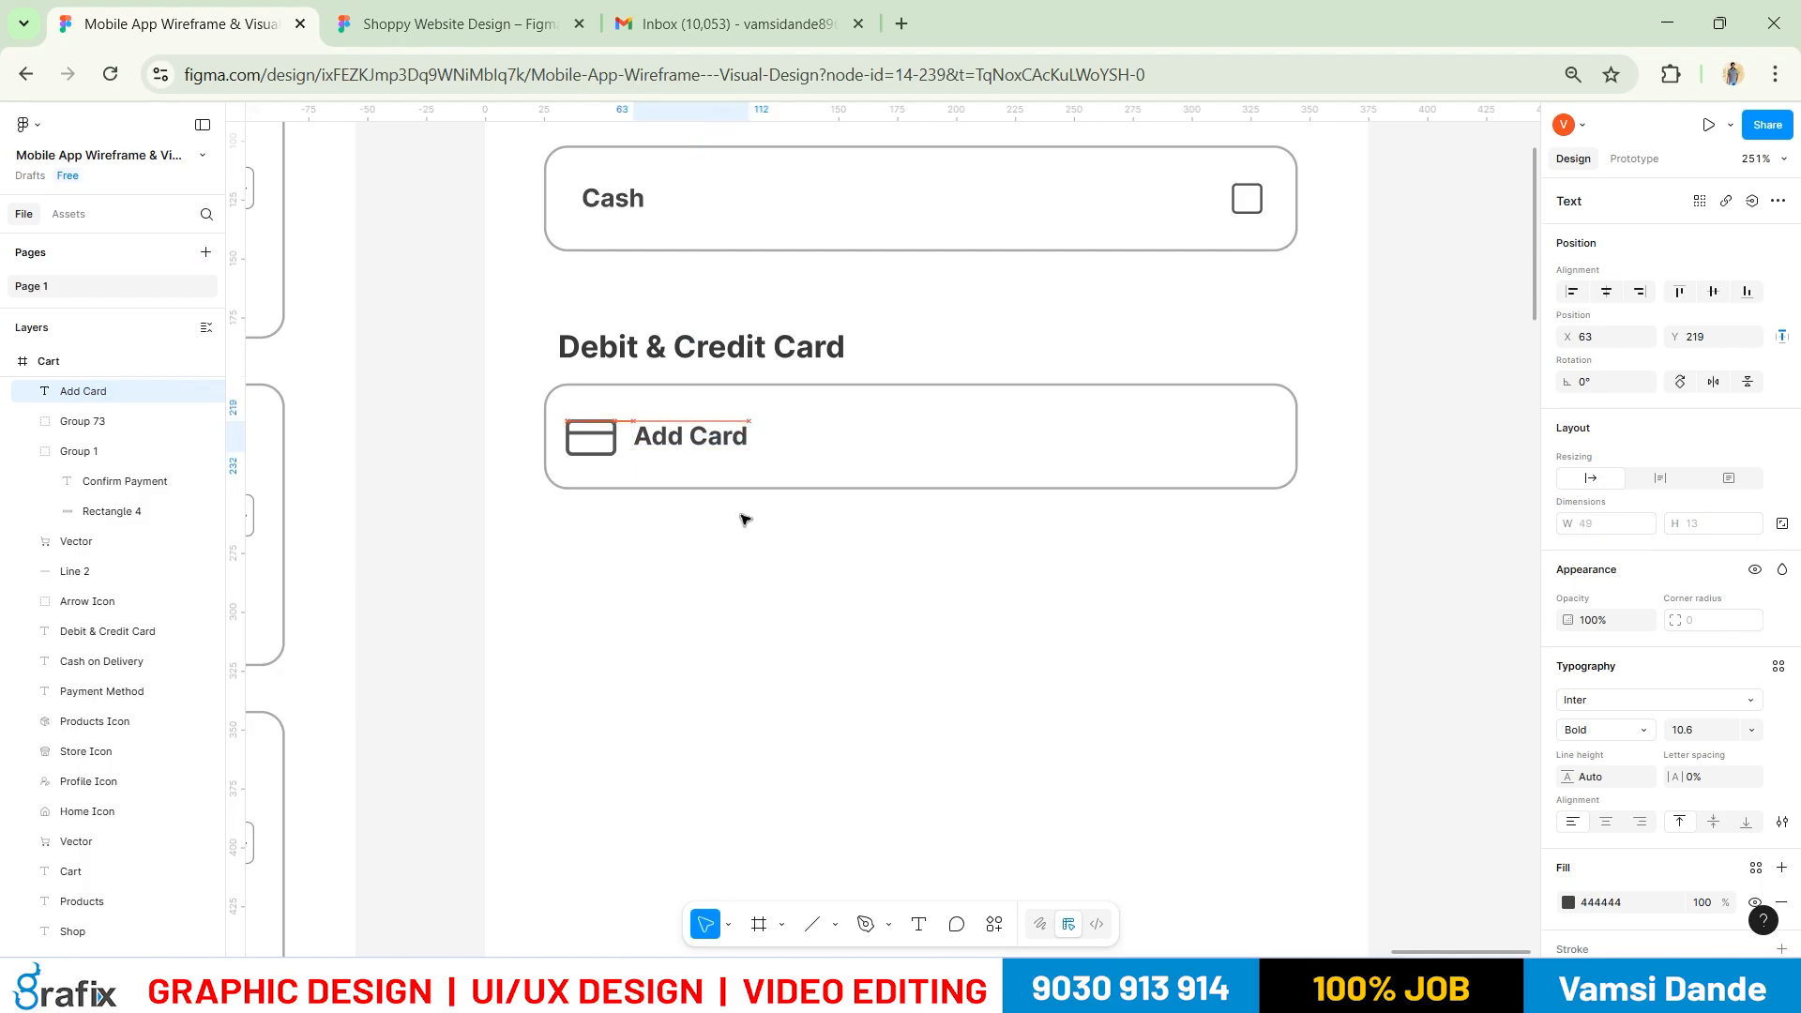
scroll(716, 497, "down", 5)
left_click(774, 602)
left_click_drag(719, 597, 864, 515)
key("alt+Tab")
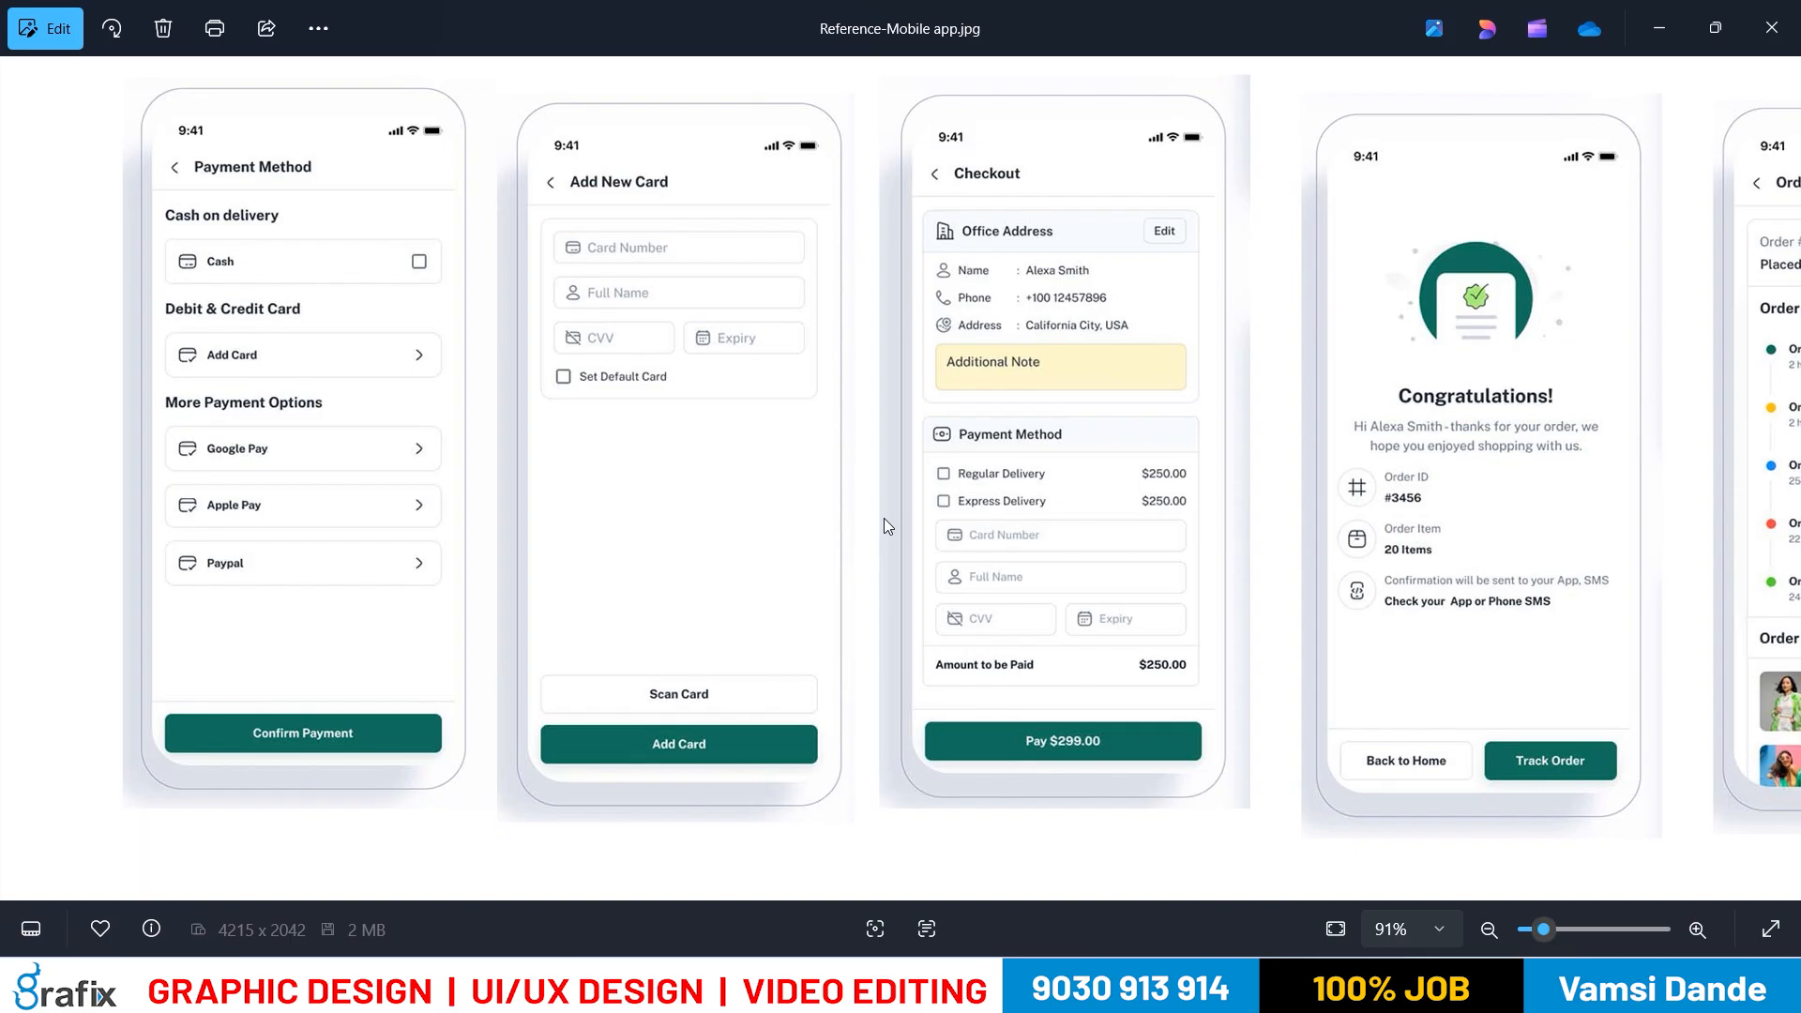
key("alt+Tab")
Duplicate the Debit & Credit Card heading and box below, retitling the copy 'More Payment Options'
left_click_drag(1002, 510, 777, 335)
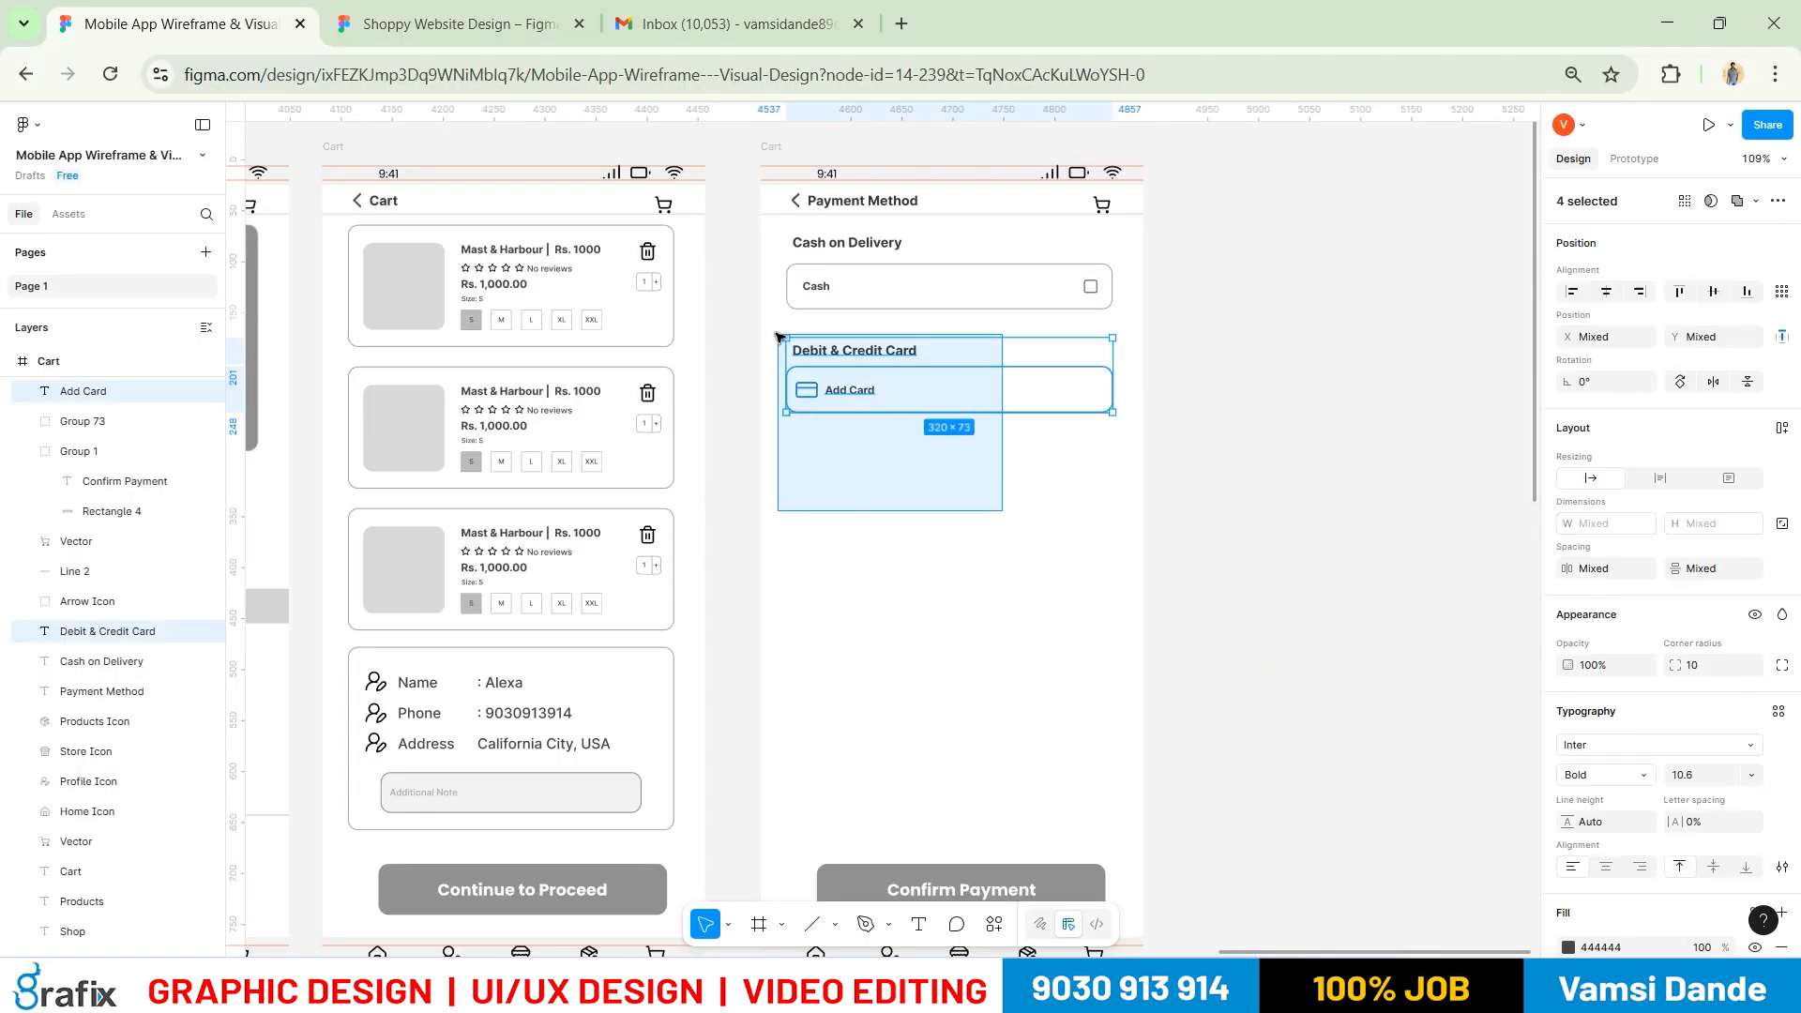
key("shift+Up")
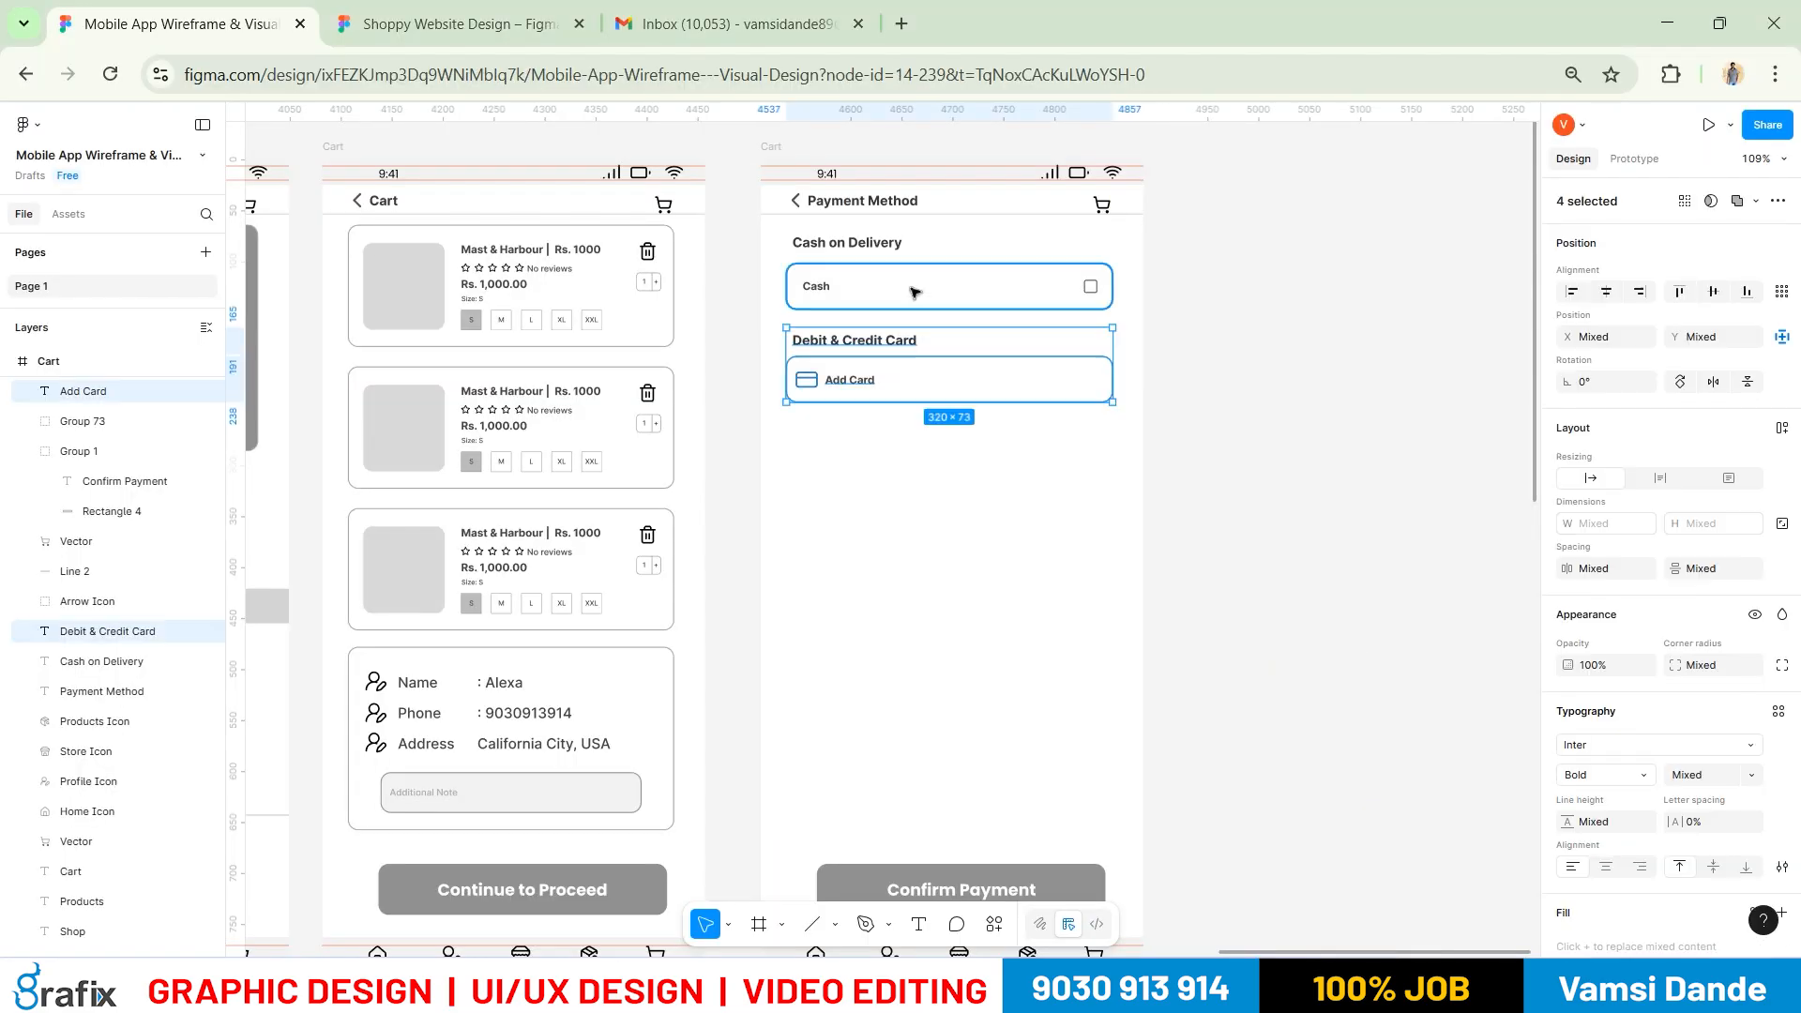
left_click_drag(892, 362, 887, 434, "alt")
left_click(966, 533)
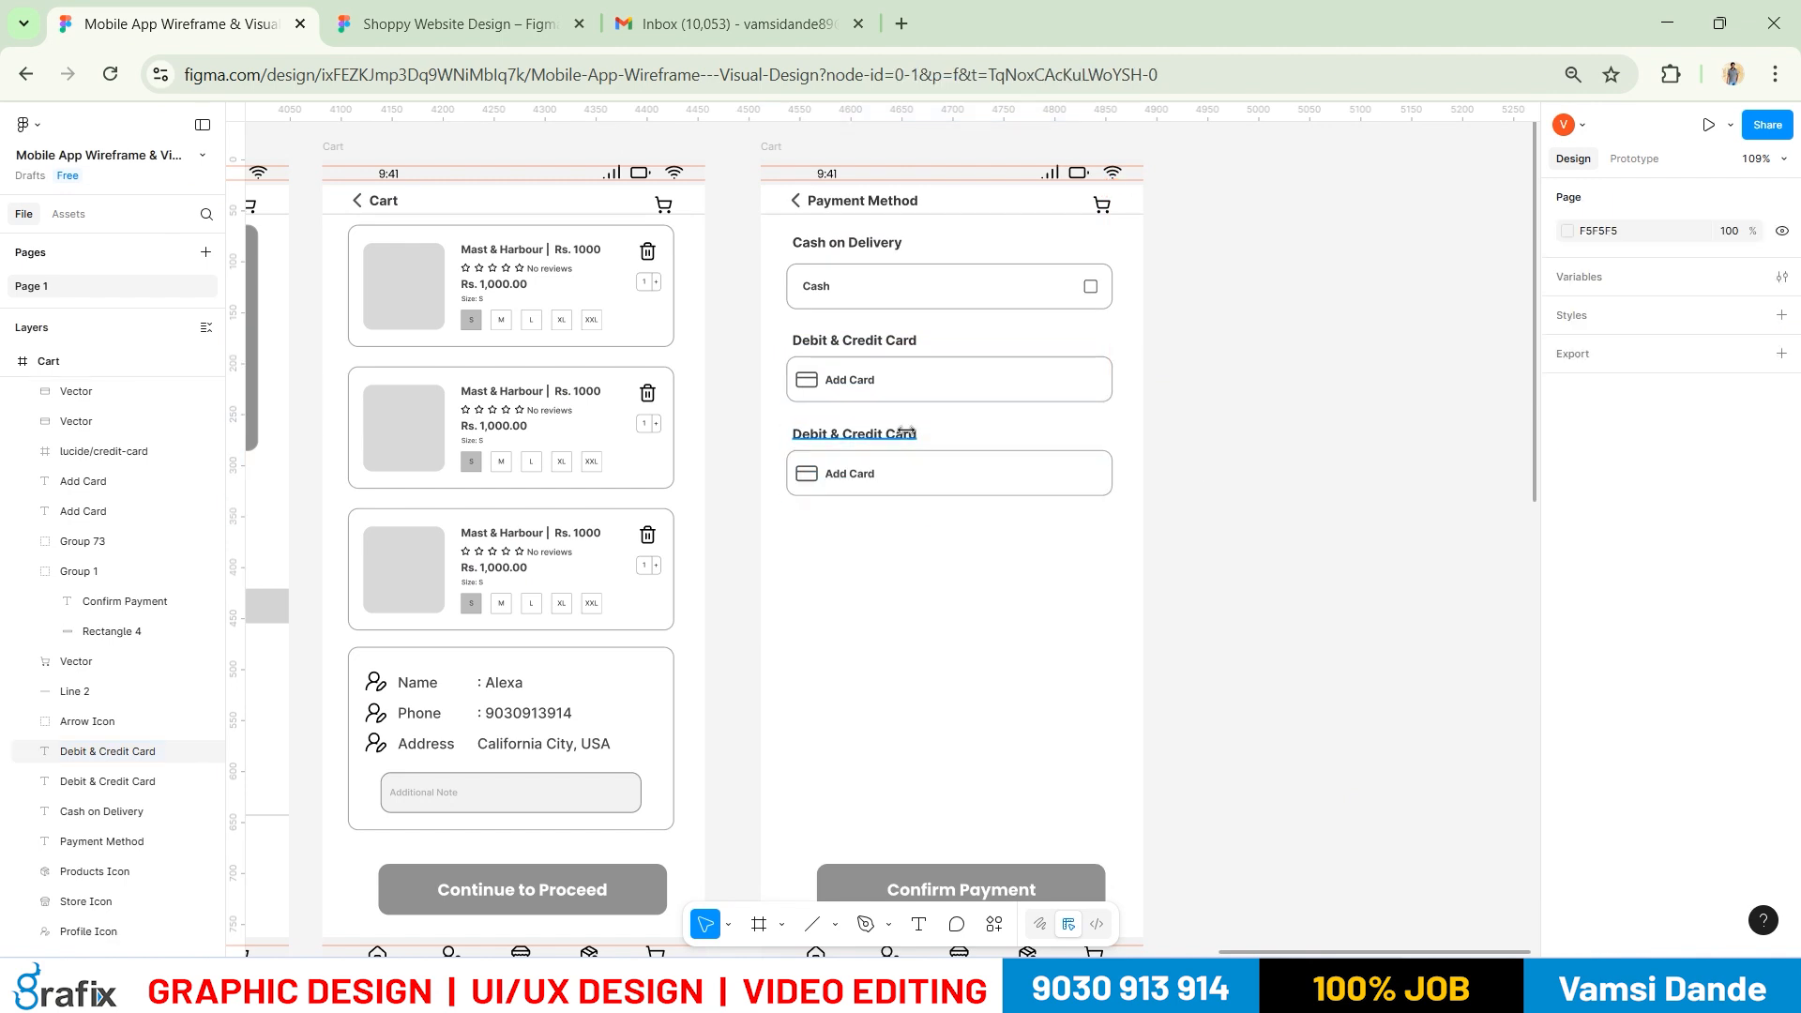
double_click(906, 435)
type("More Payment Optio")
key("alt+Tab")
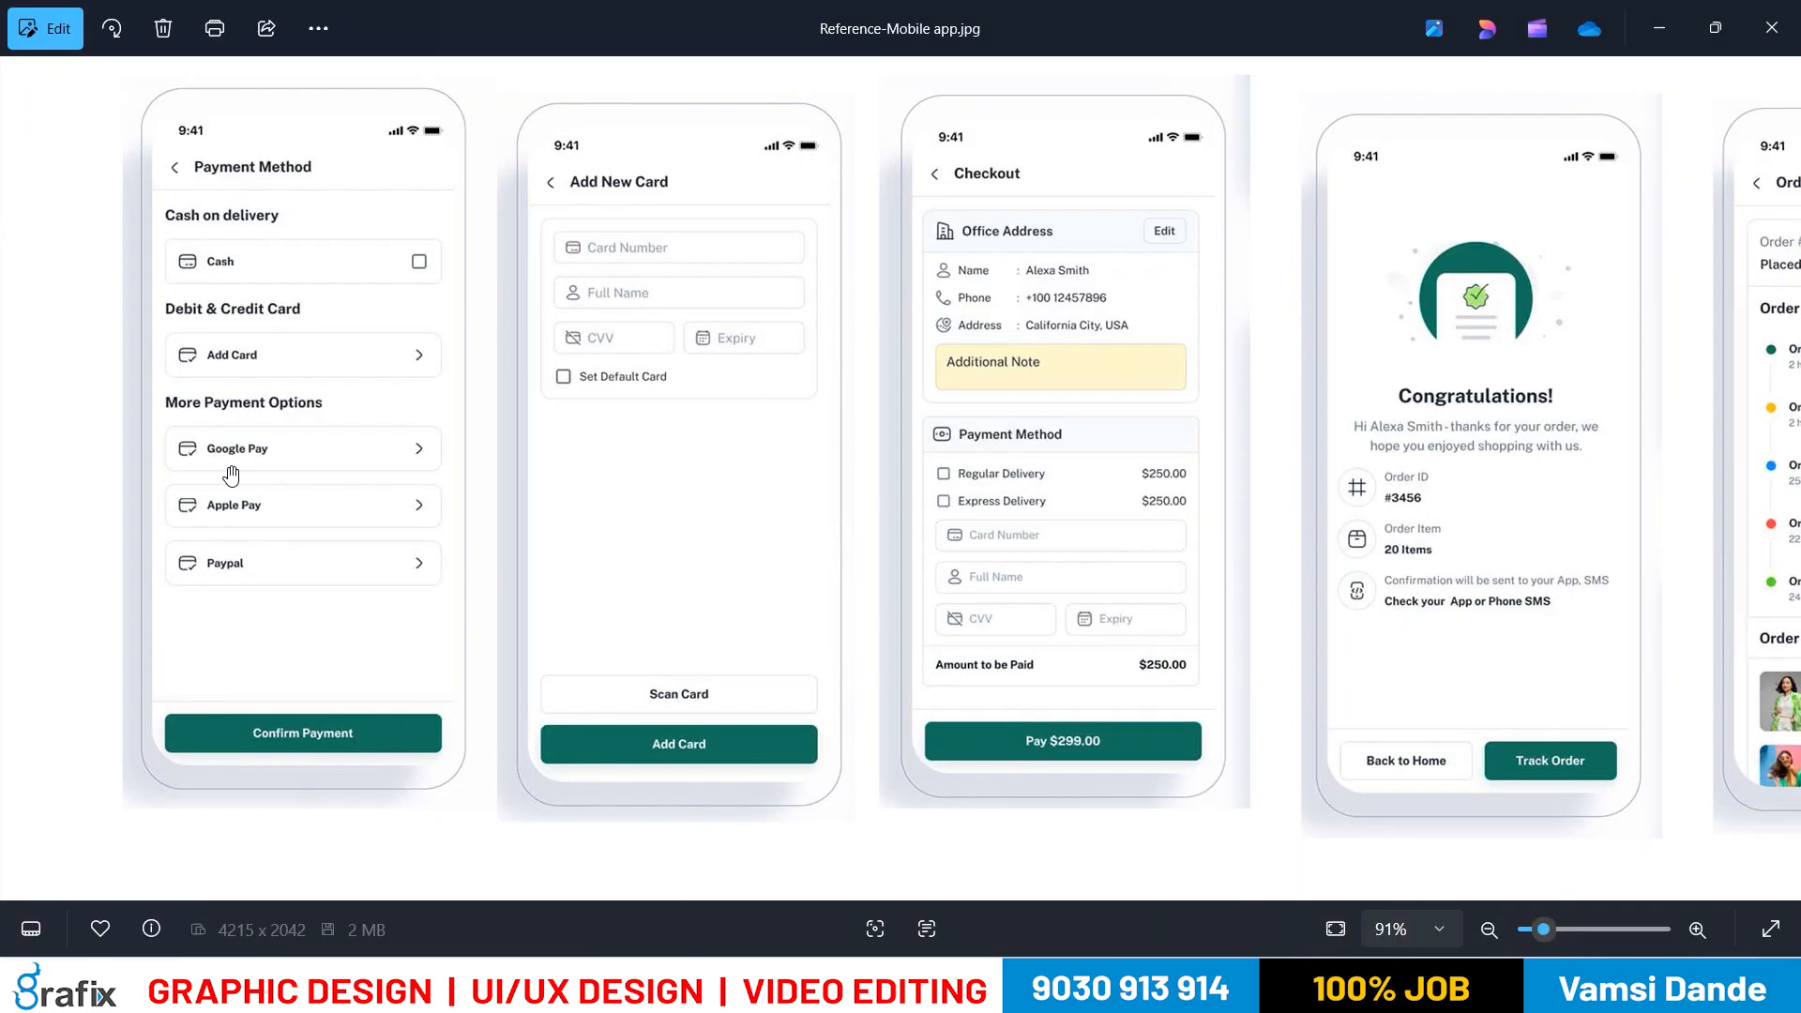
key("alt+Tab")
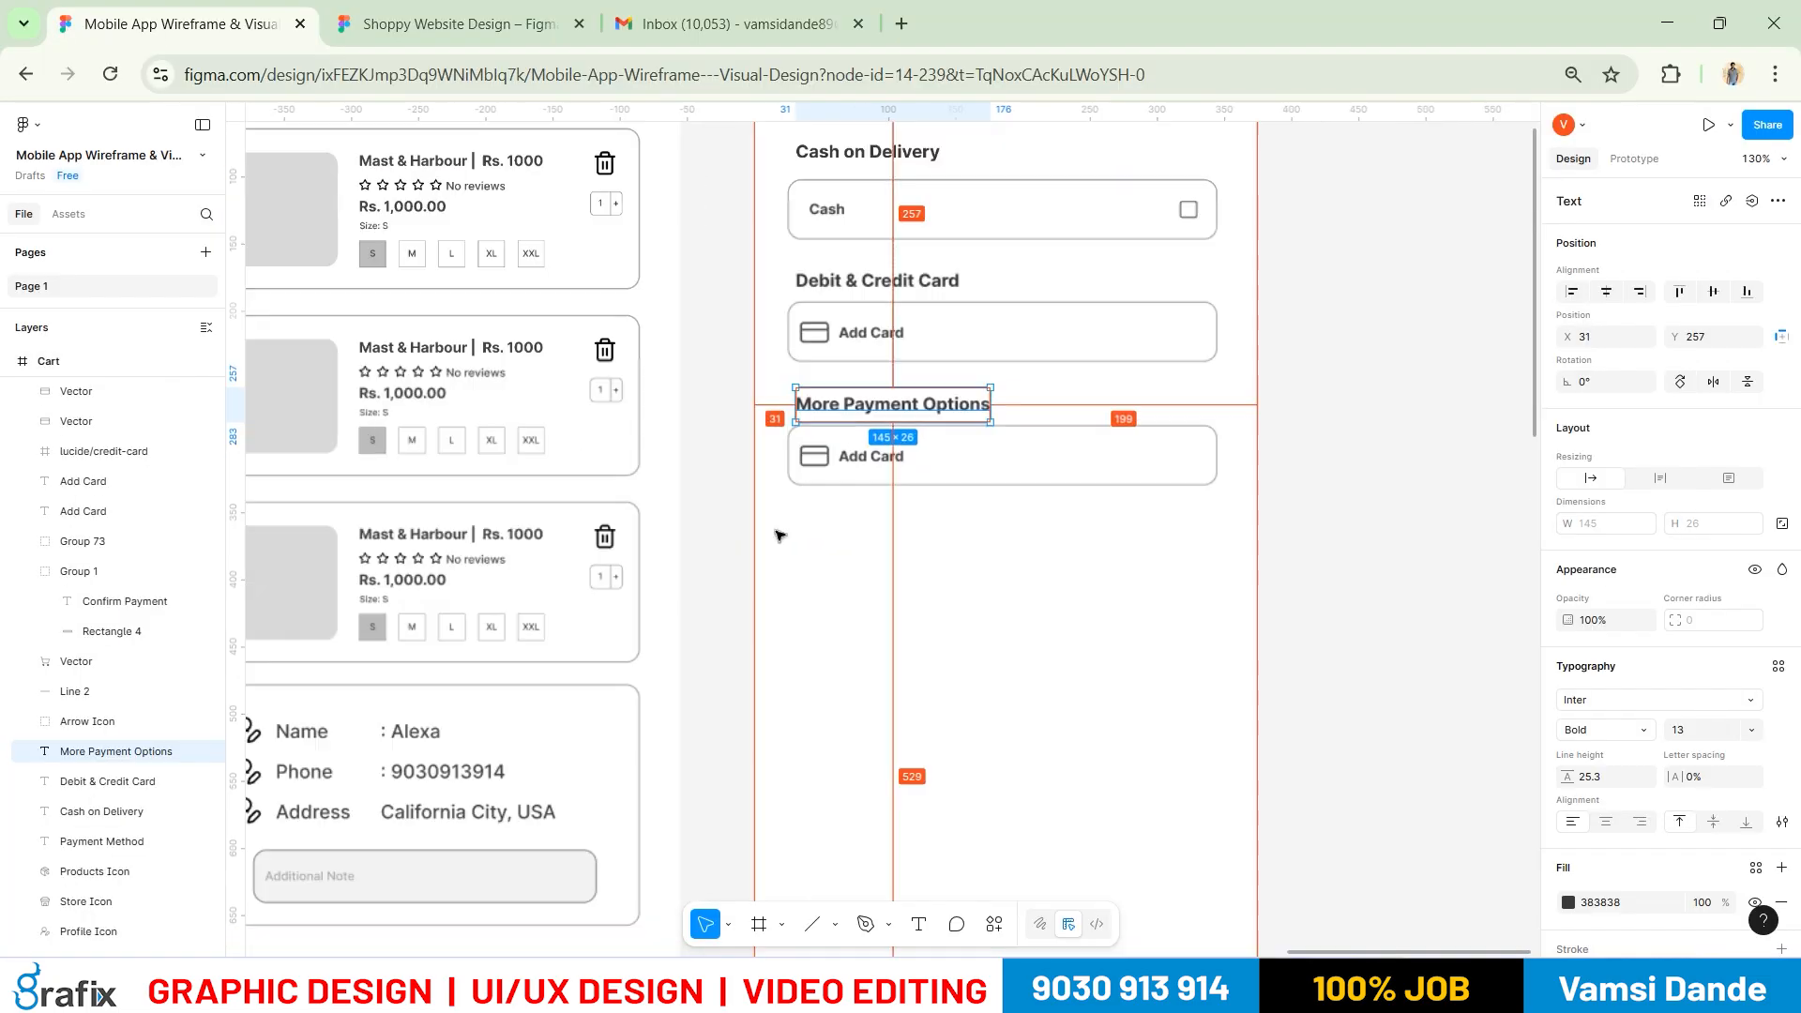
Relabel the lower copy's Add Card label to 'Google Pay'
scroll(844, 469, "up", 3)
left_click(876, 448)
double_click(879, 448)
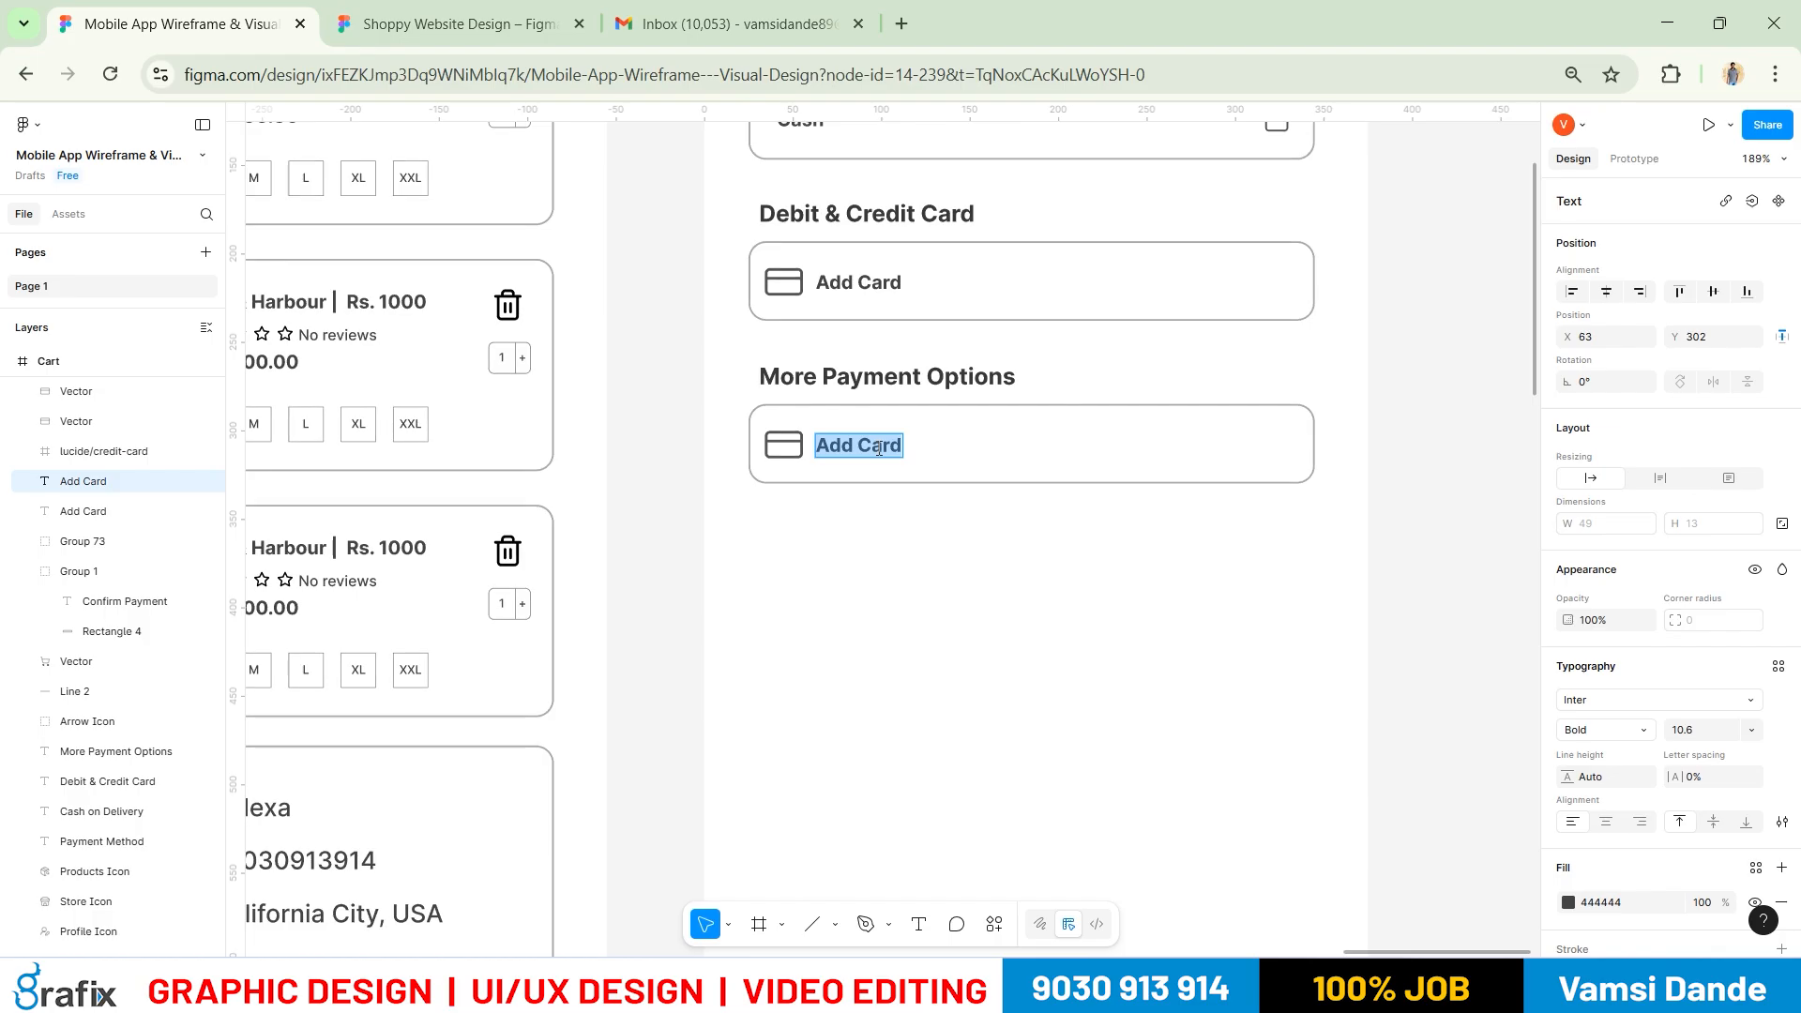
type("Google Pay")
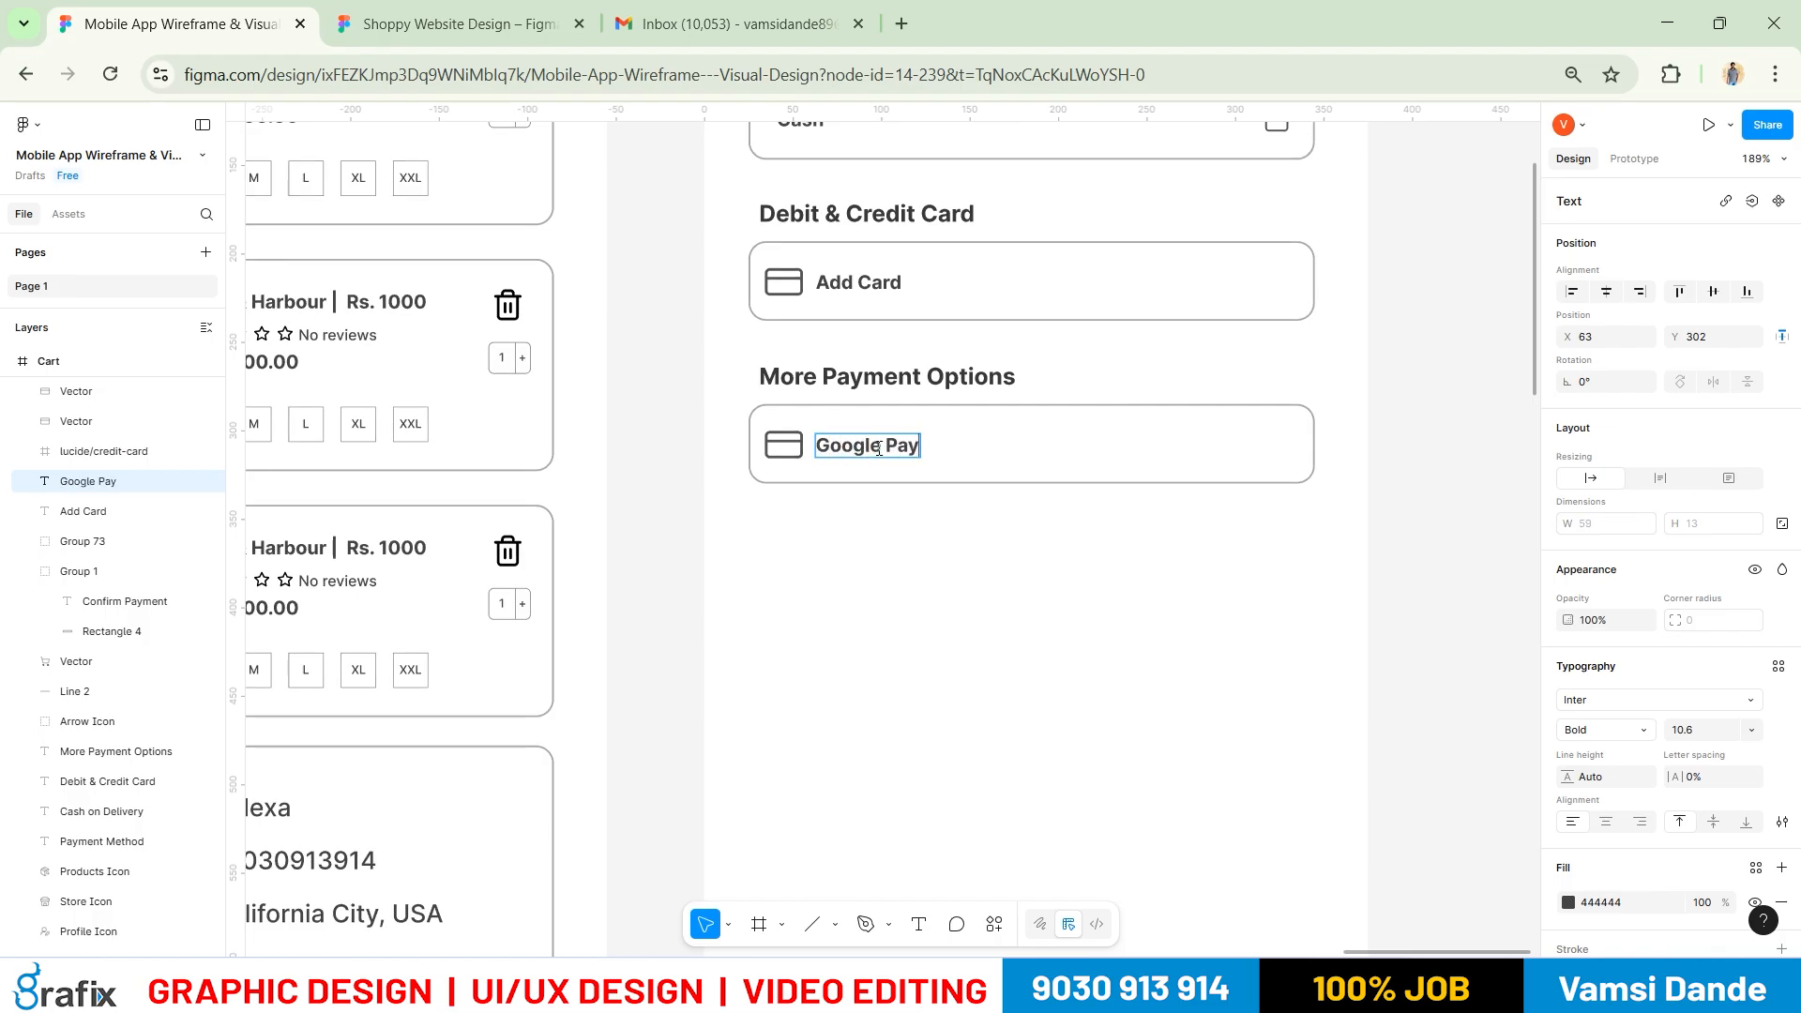
key("Escape")
Duplicate the Google Pay box twice below it with even spacing
left_click_drag(752, 410, 997, 567)
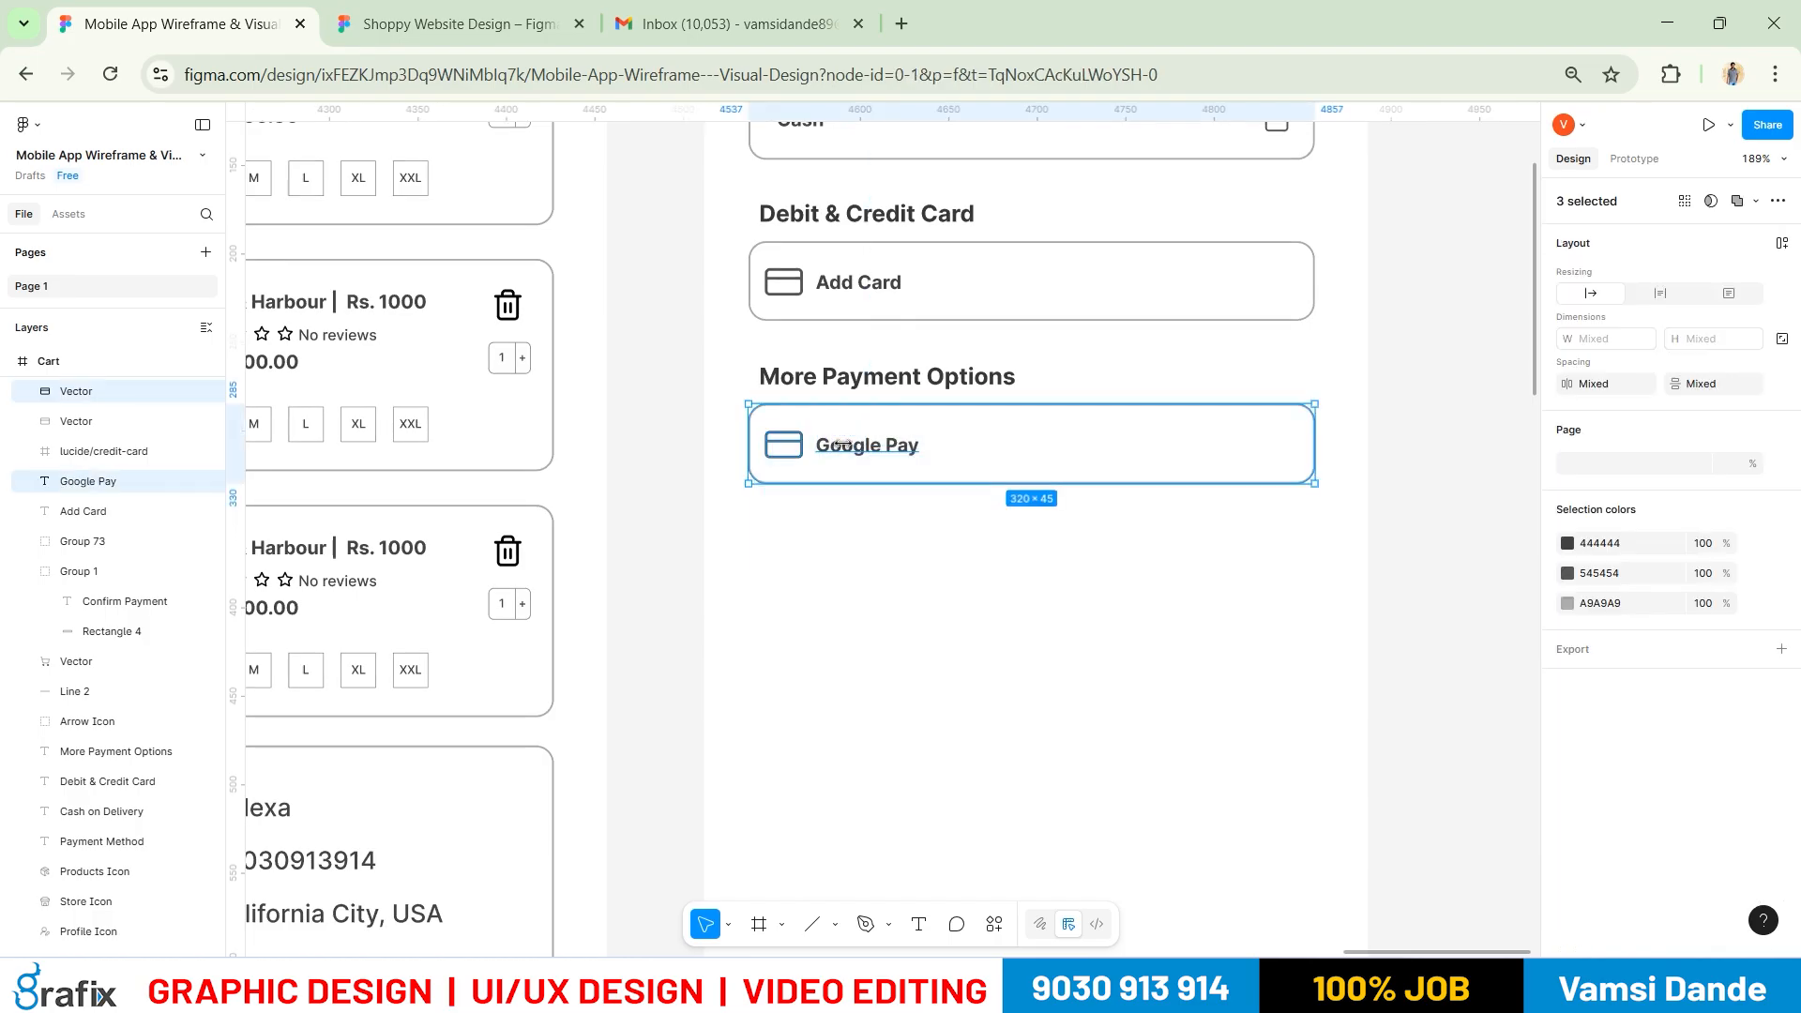
left_click_drag(864, 583, 860, 546)
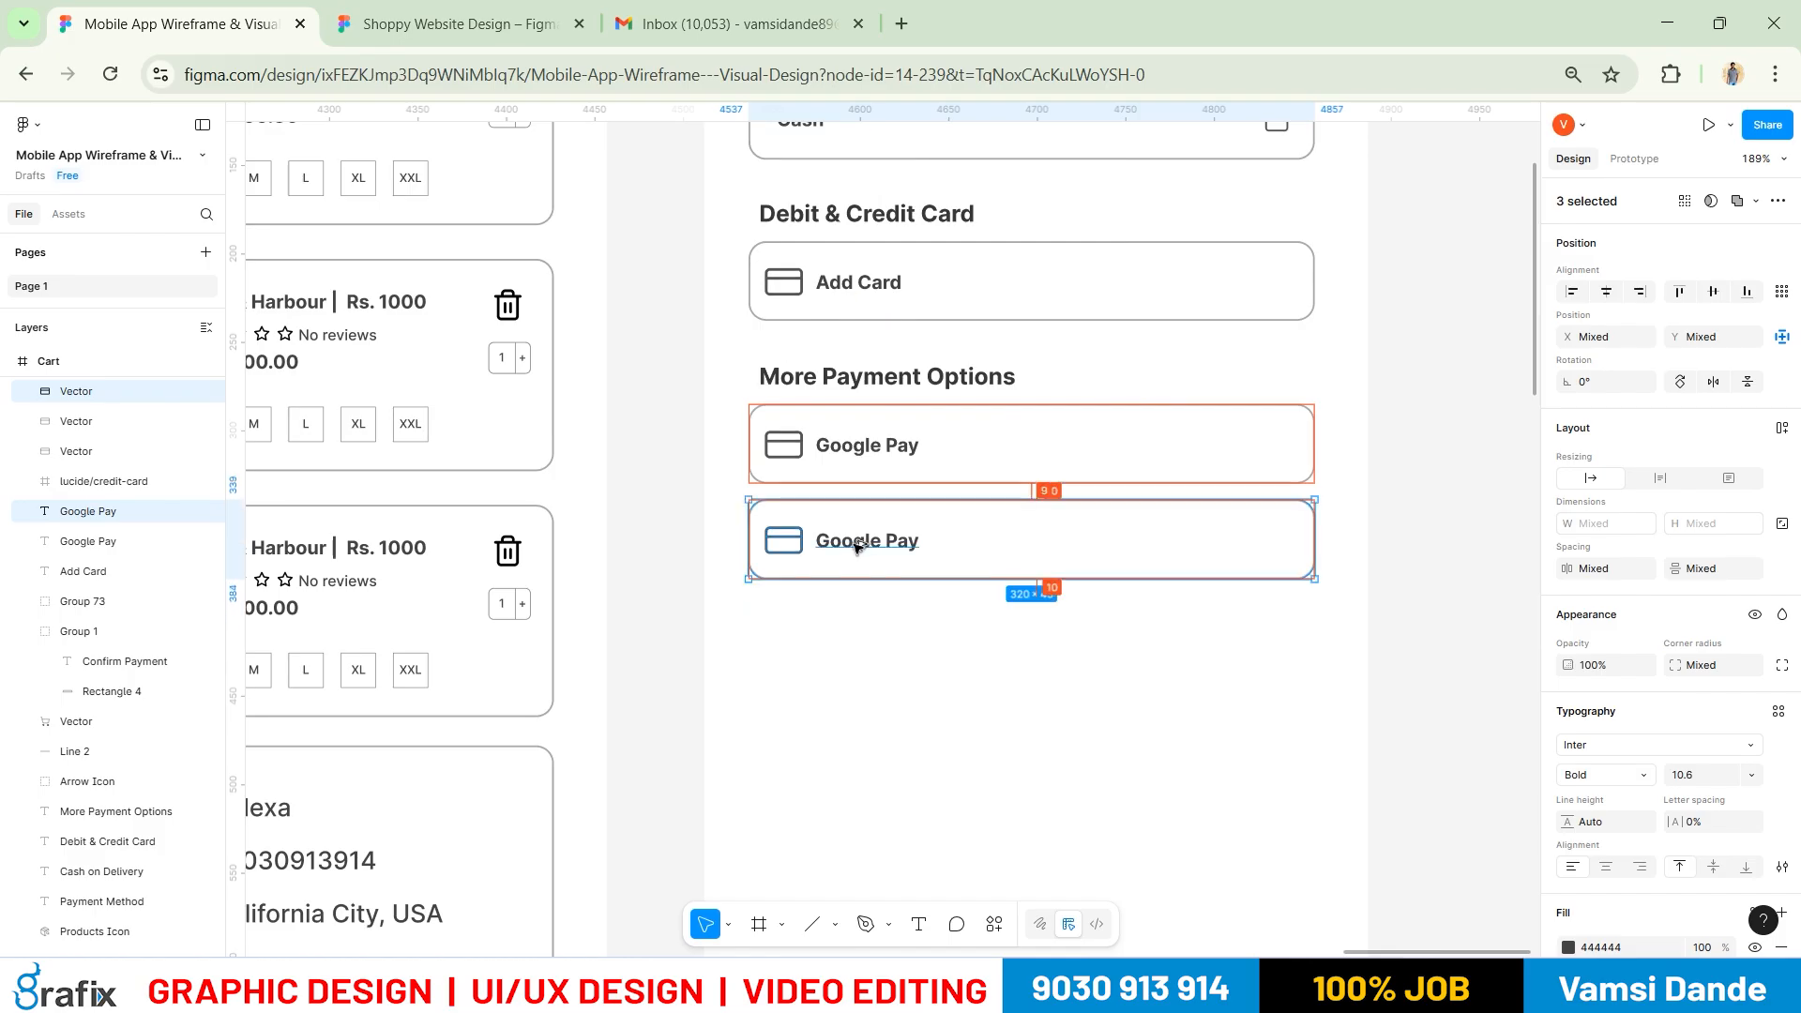
key("Down")
key("Down")
key("Down")
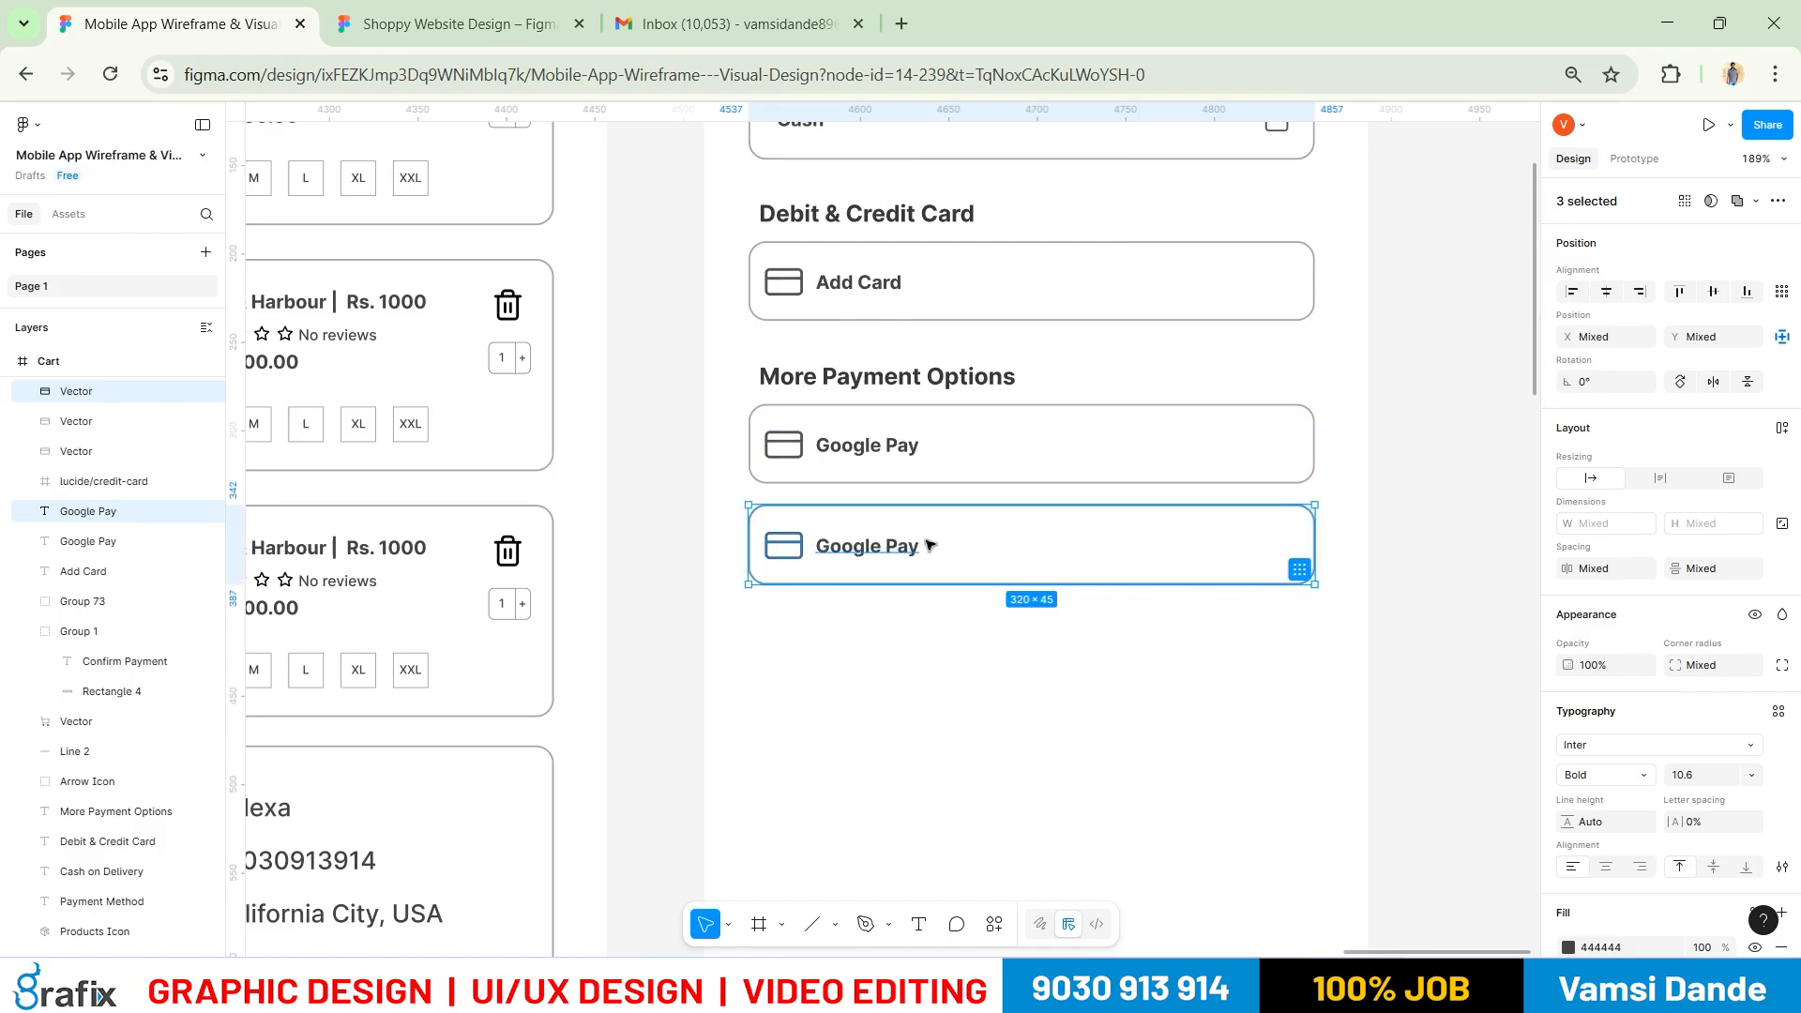
key("ctrl+d")
key("alt+Tab")
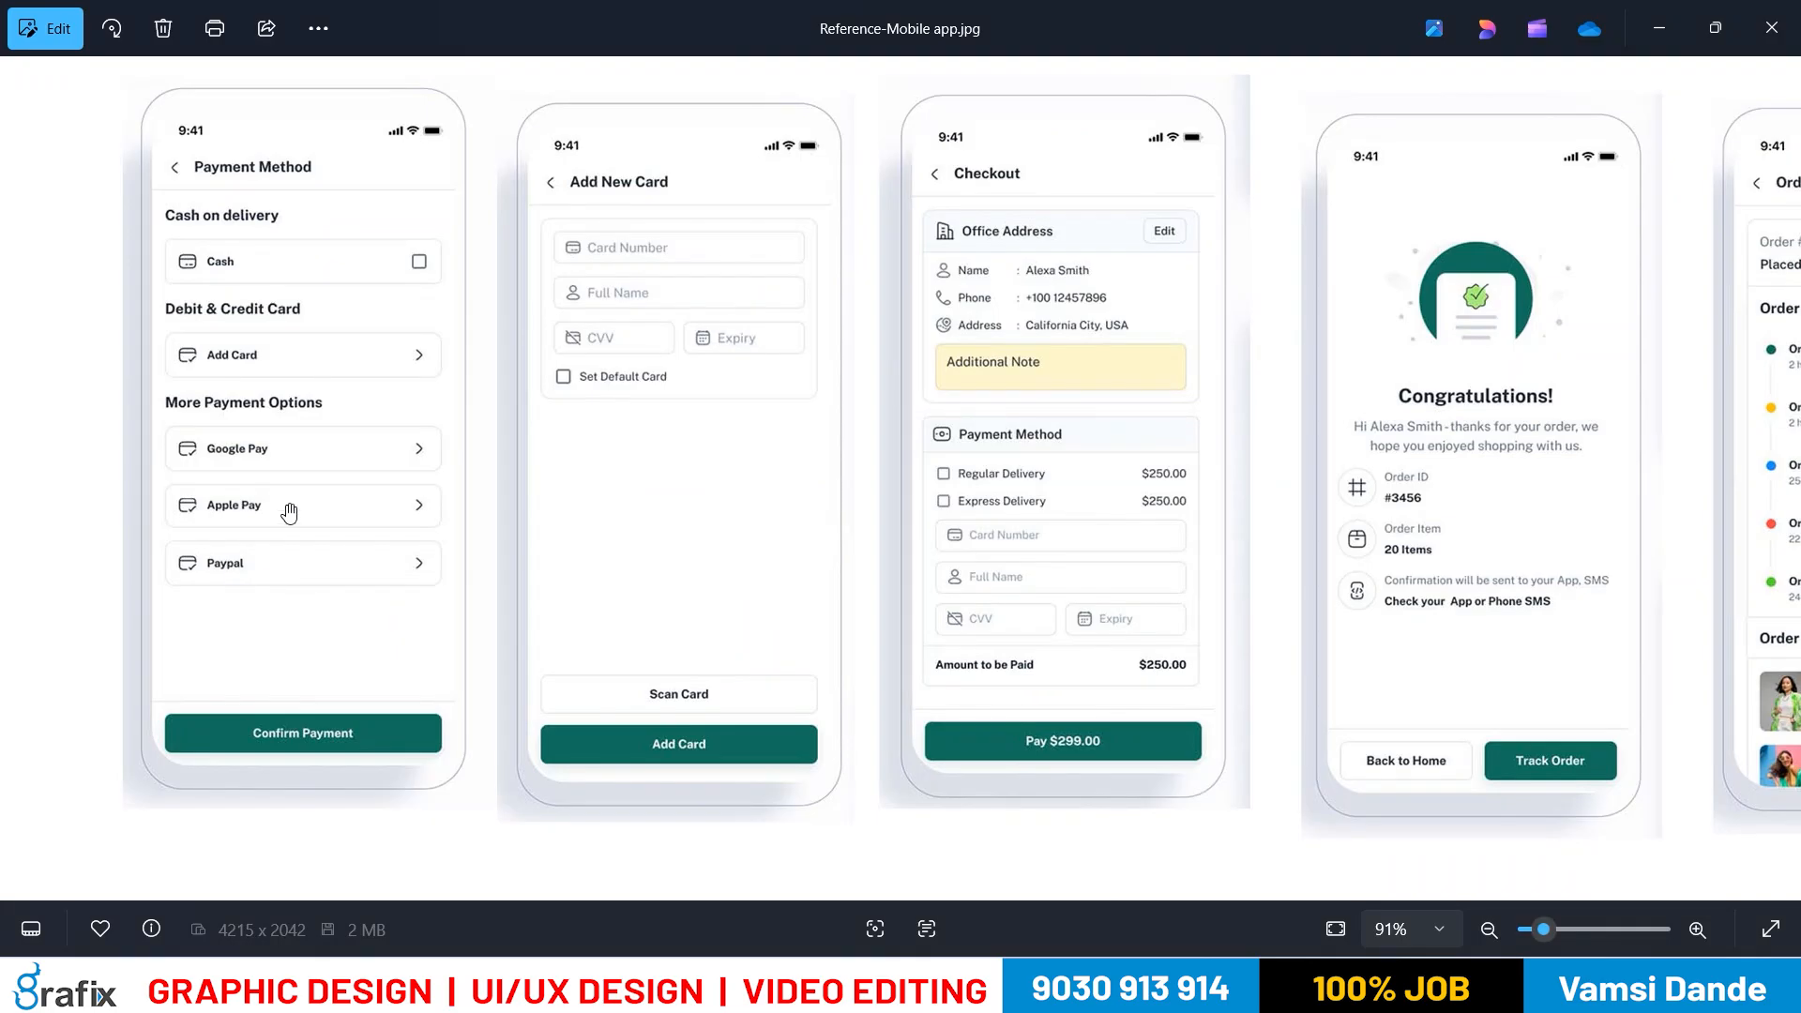
key("alt+Tab")
Change the second card's label to 'Apple Pay'
key("t")
left_click(828, 547)
key("ctrl+a")
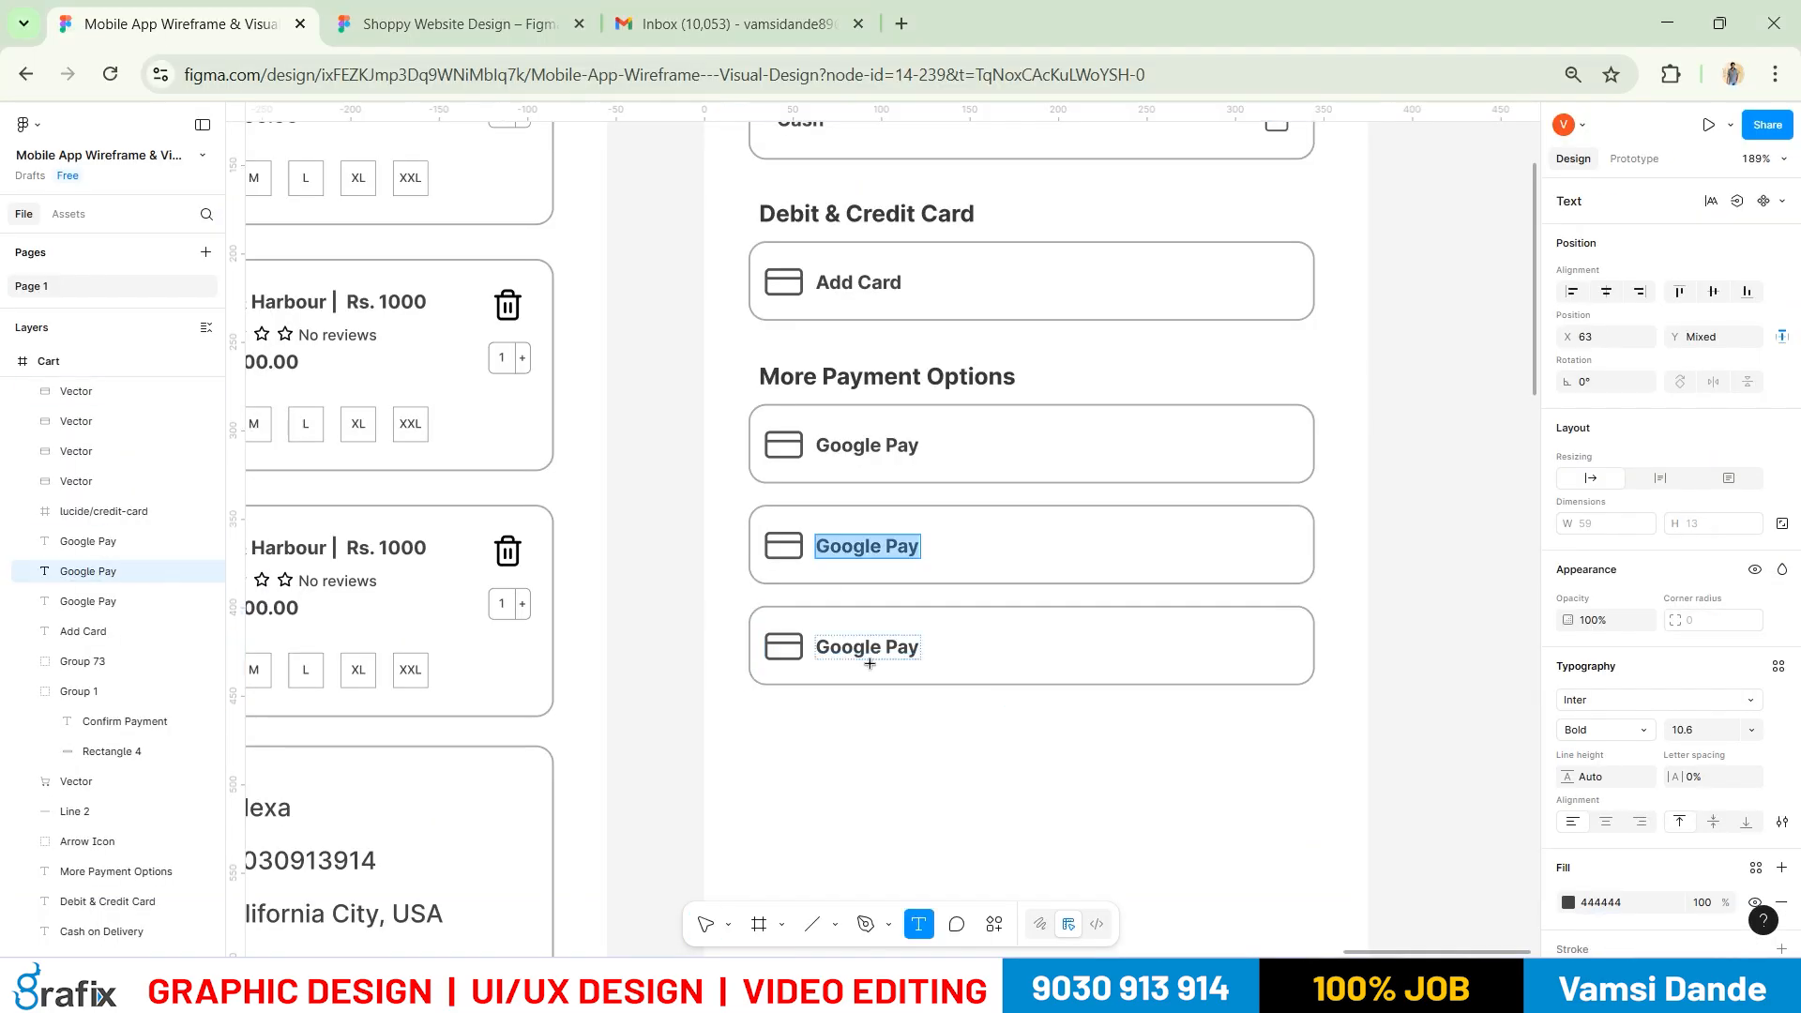
type("Apple Pay")
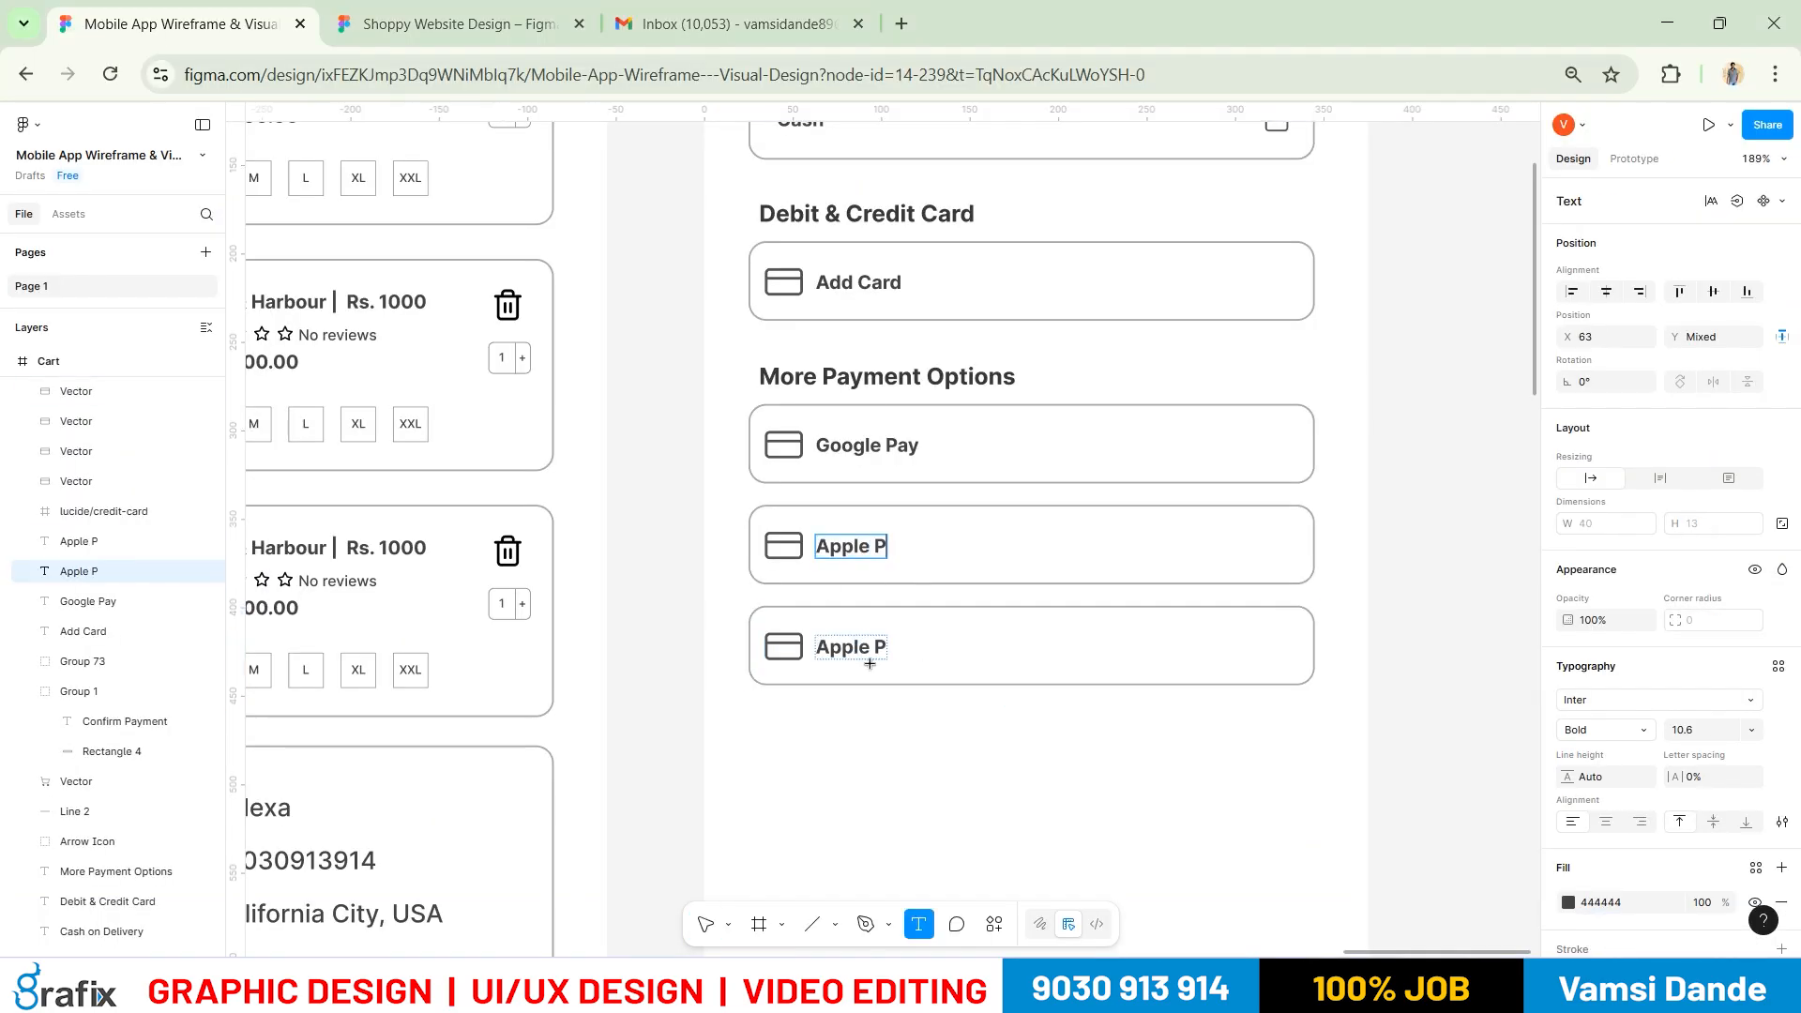
left_click(890, 710)
left_click(891, 712)
Change the third card's label to 'Paypal' and compare with the reference mockup
key("t")
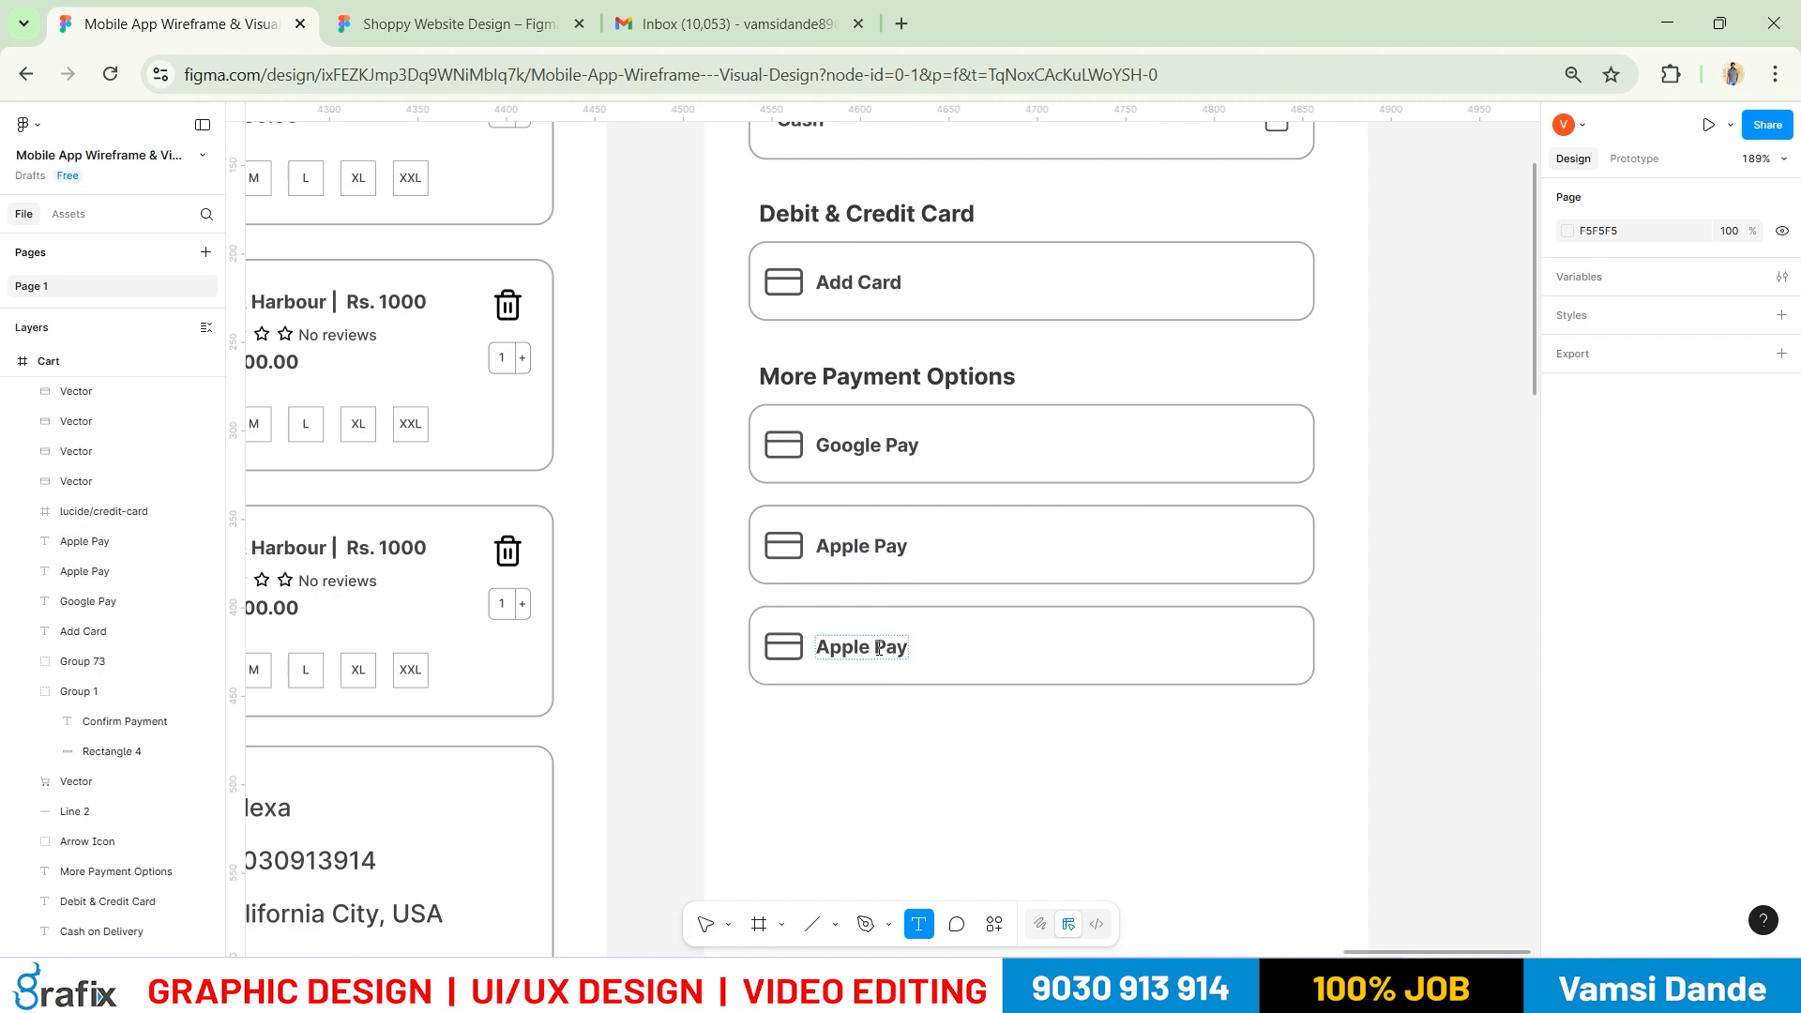
left_click(879, 648)
key("ctrl+a")
type("Pa")
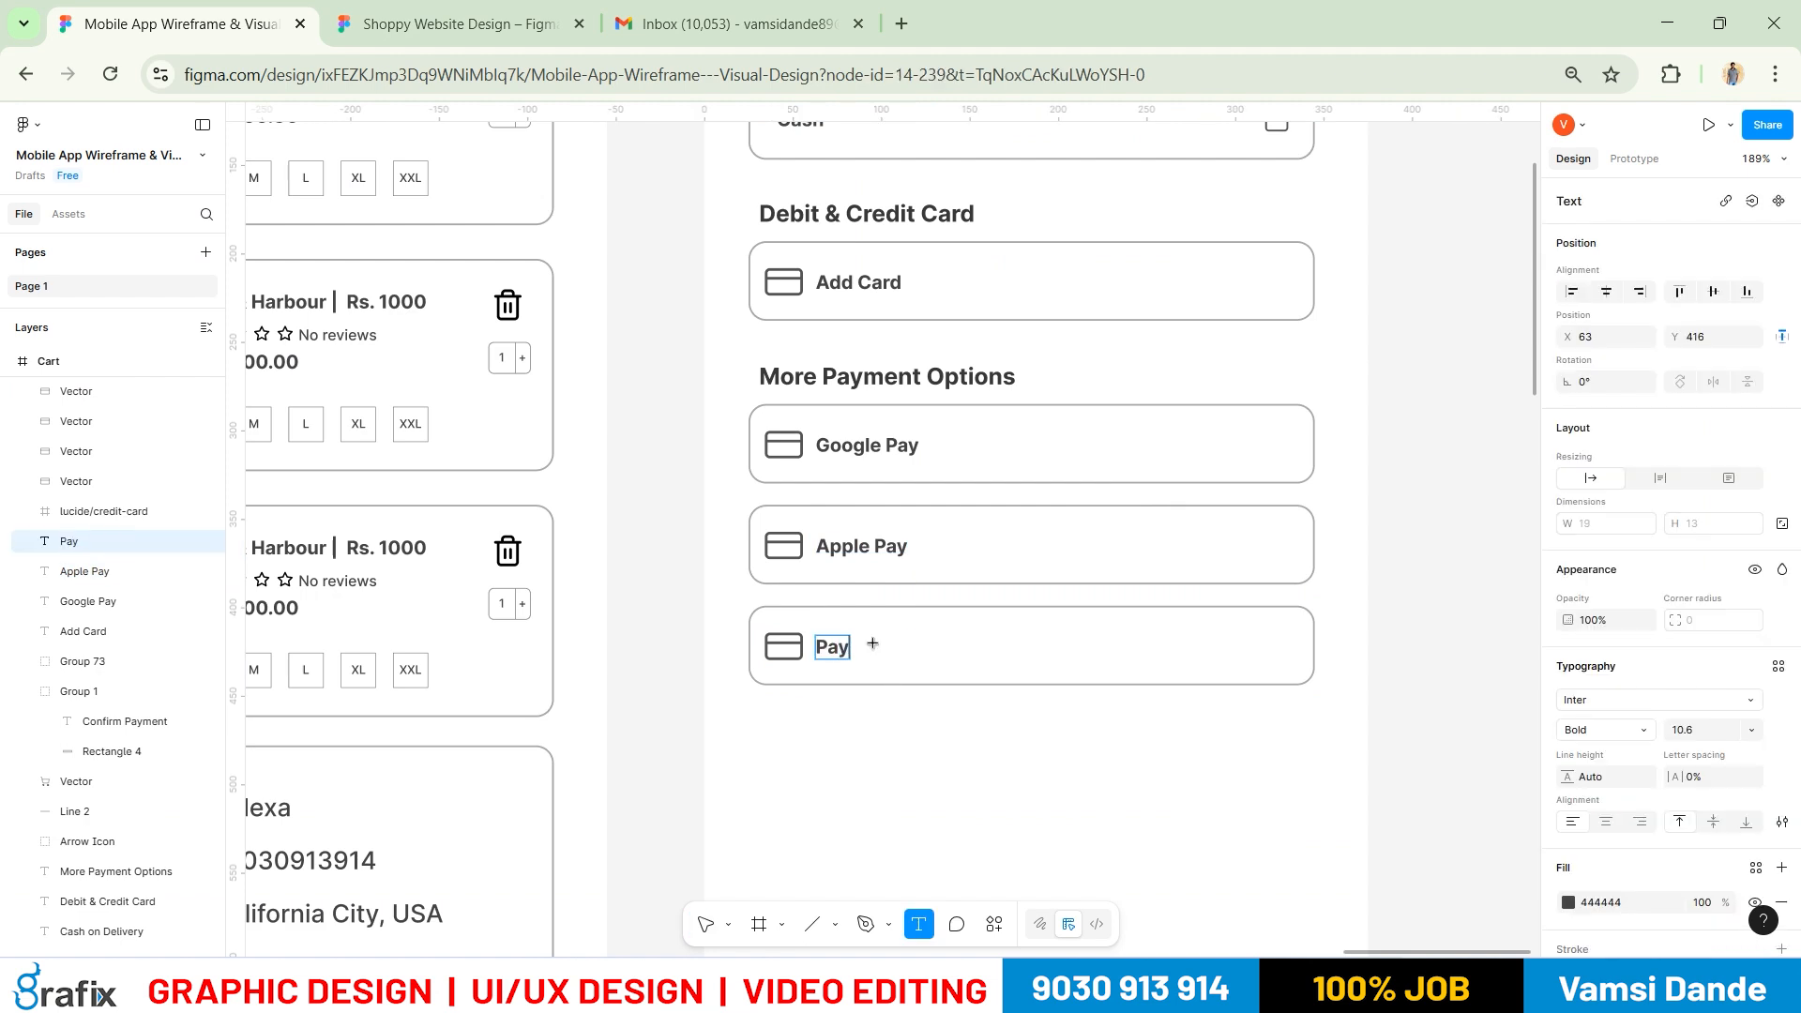
type("ypal")
key("Escape")
left_click(971, 786)
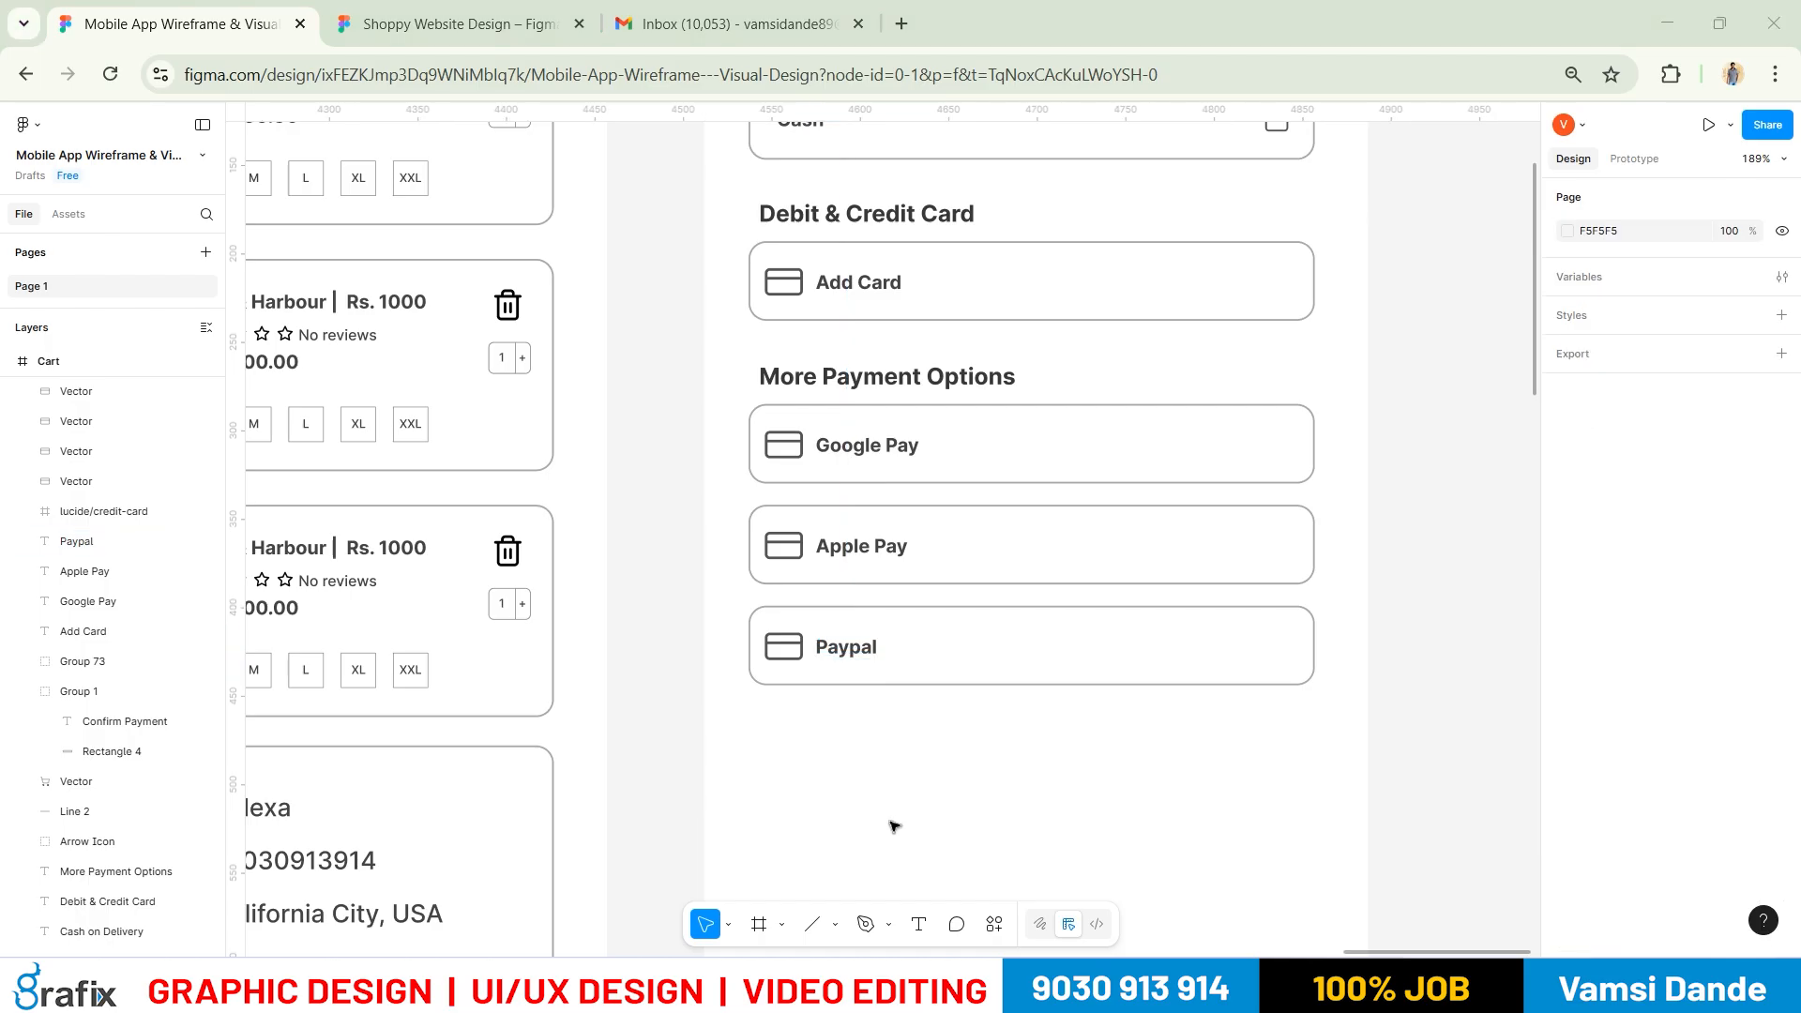
key("alt+Tab")
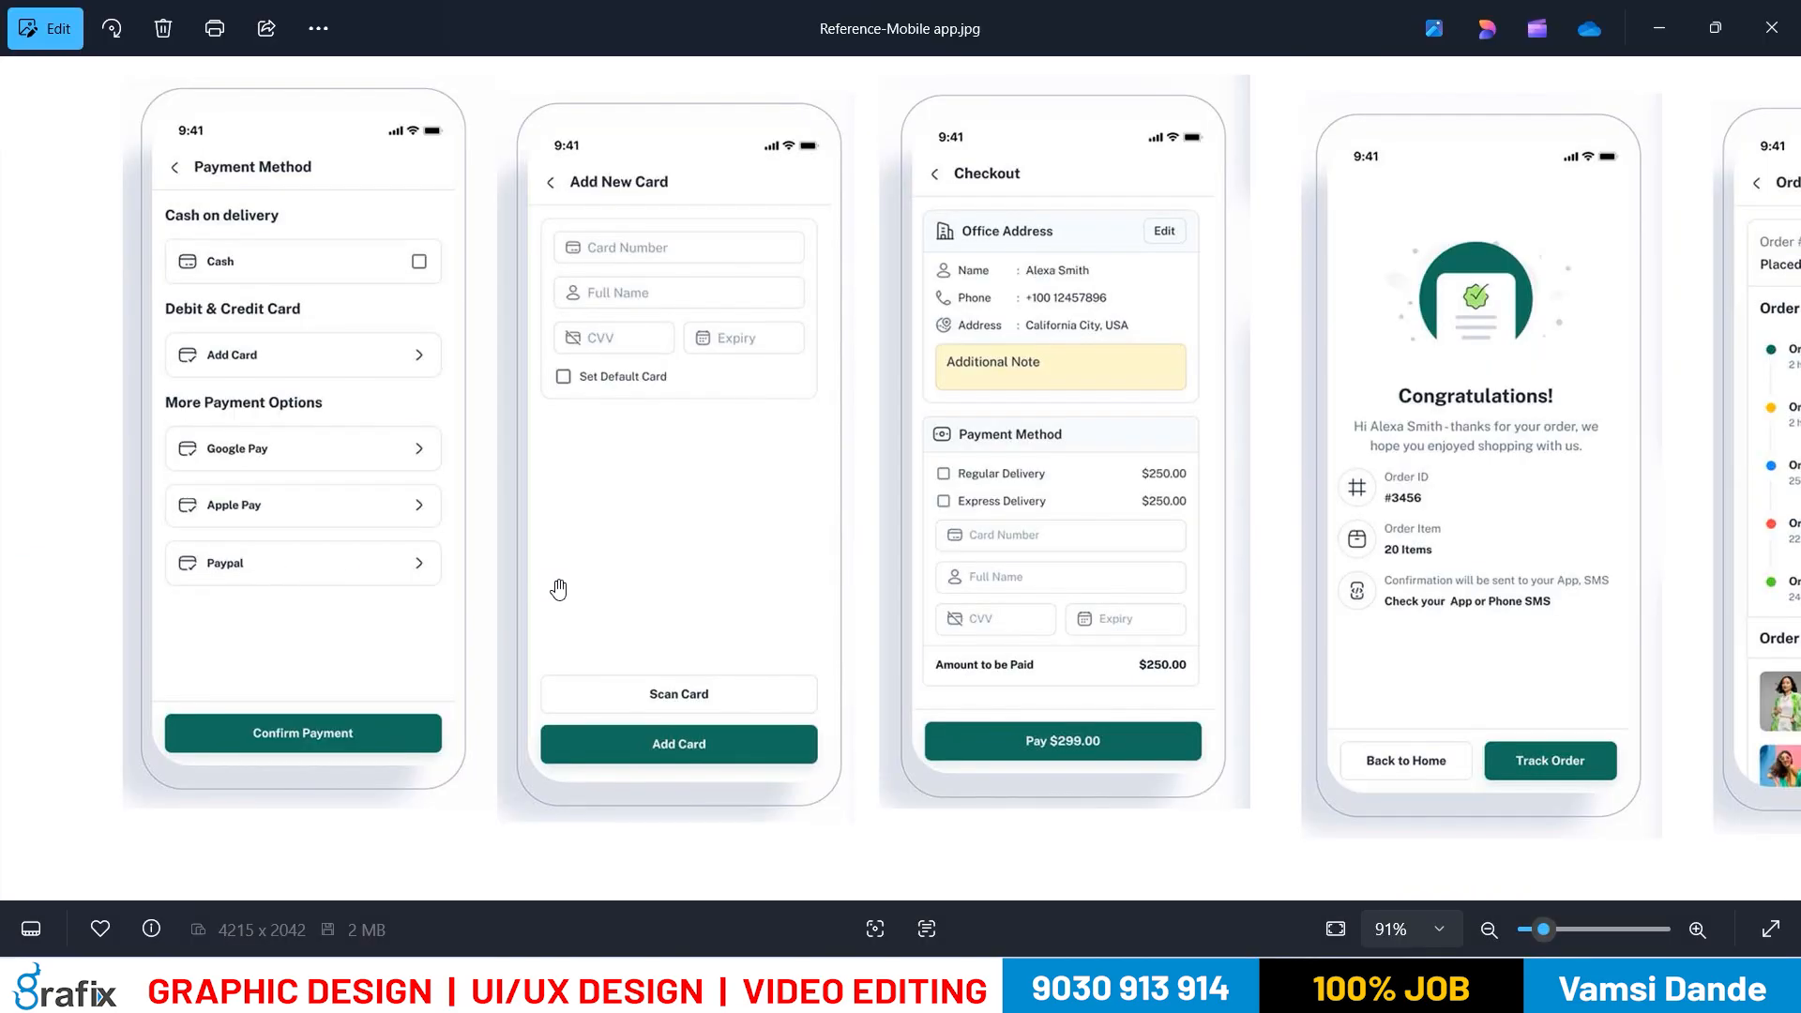
key("alt+Tab")
Copy the header's back arrow and paste a duplicate
left_click_drag(1230, 525, 1042, 510)
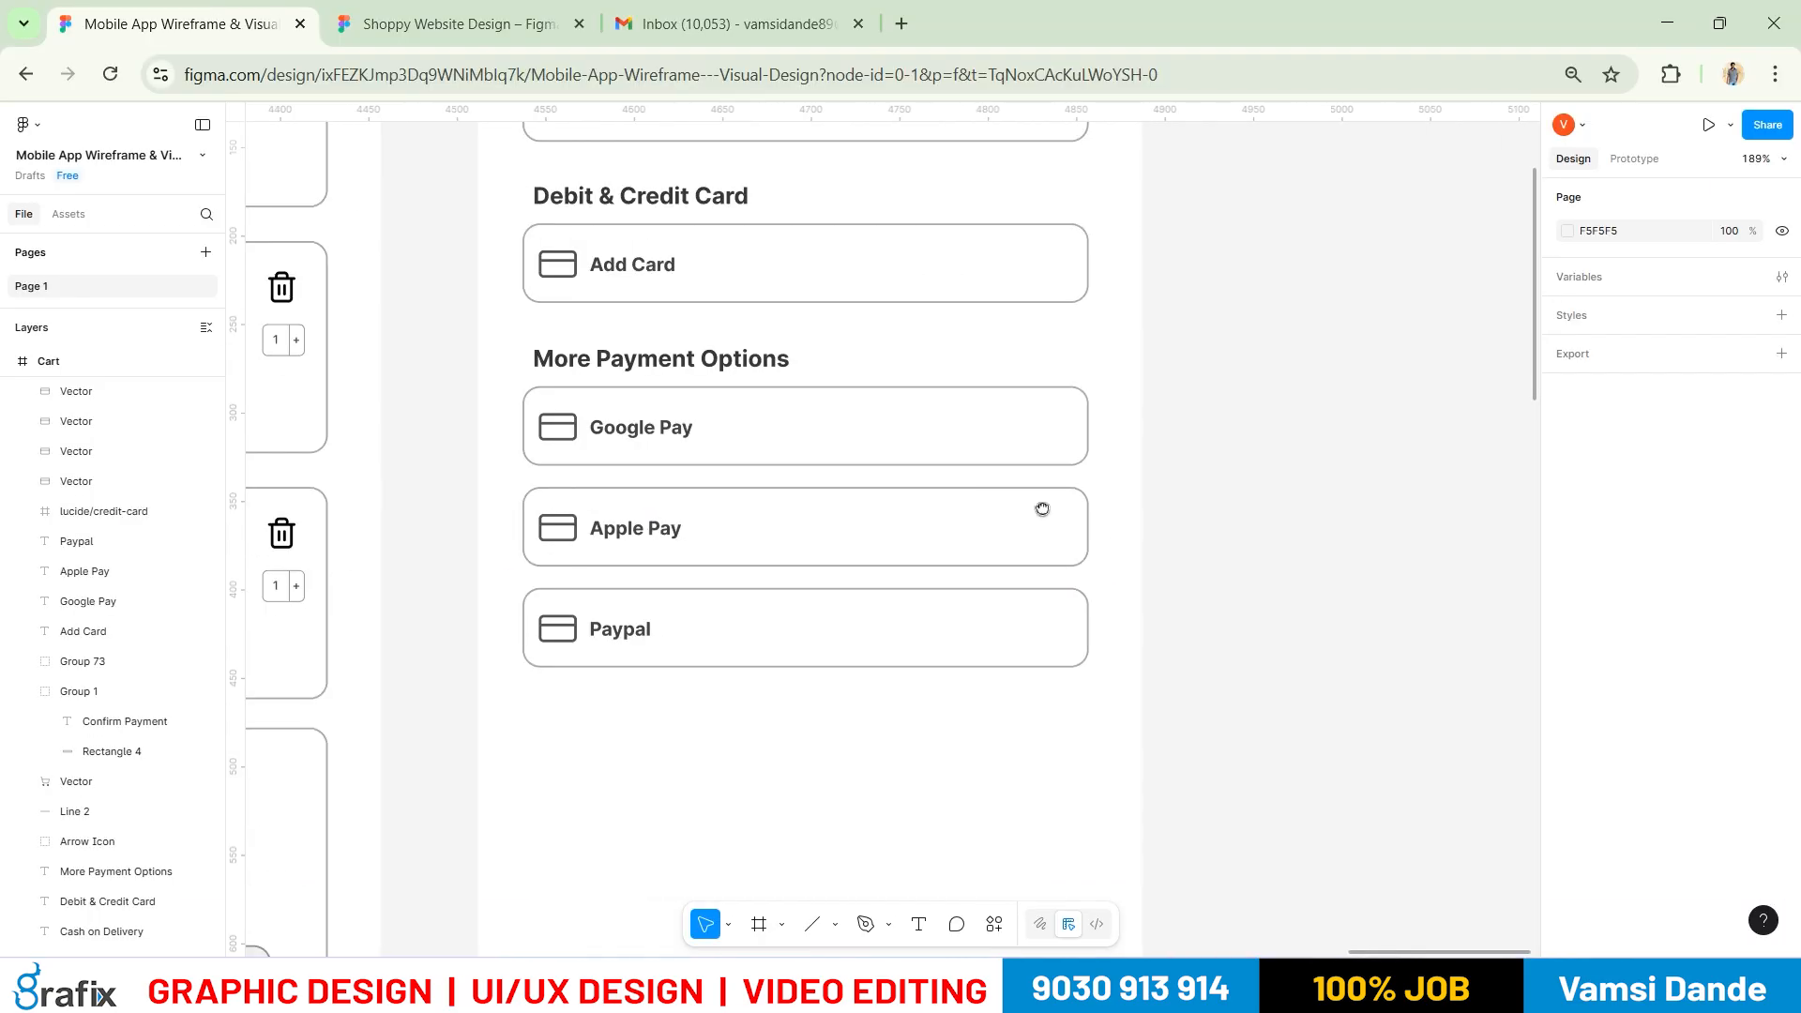
left_click(782, 928)
left_click(634, 850)
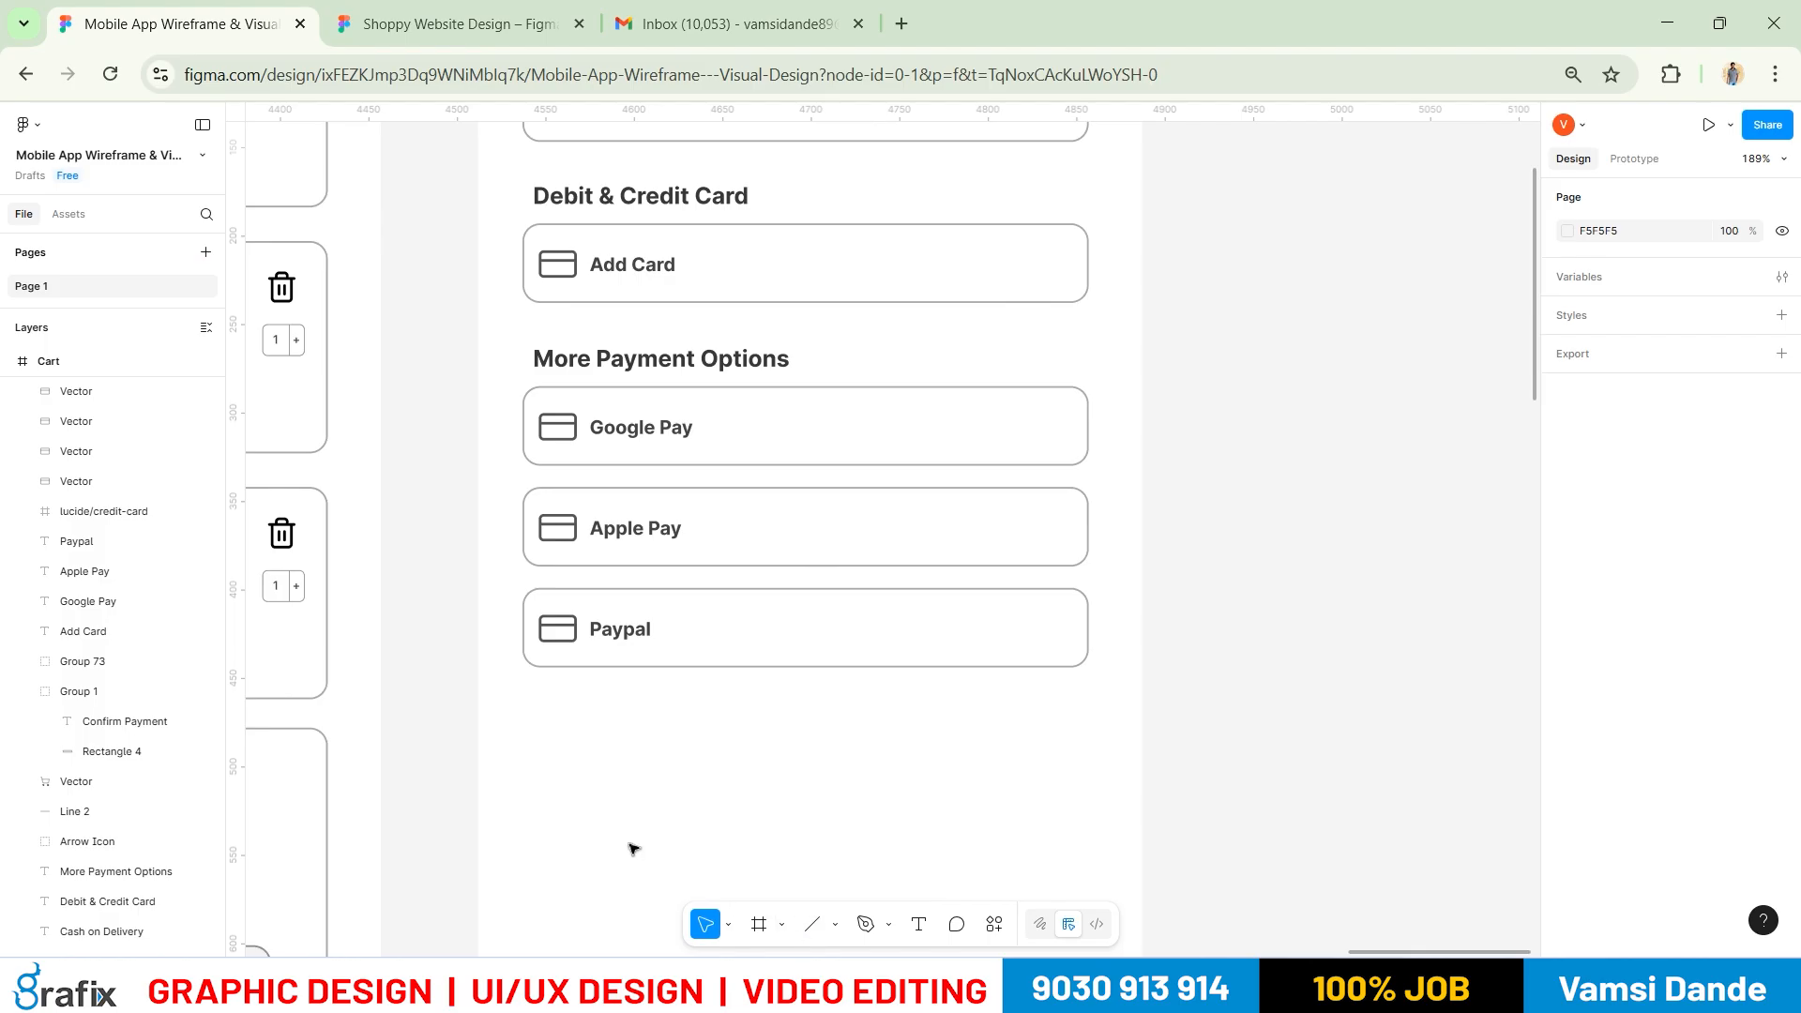
right_click(1384, 527)
mouse_move(1421, 690)
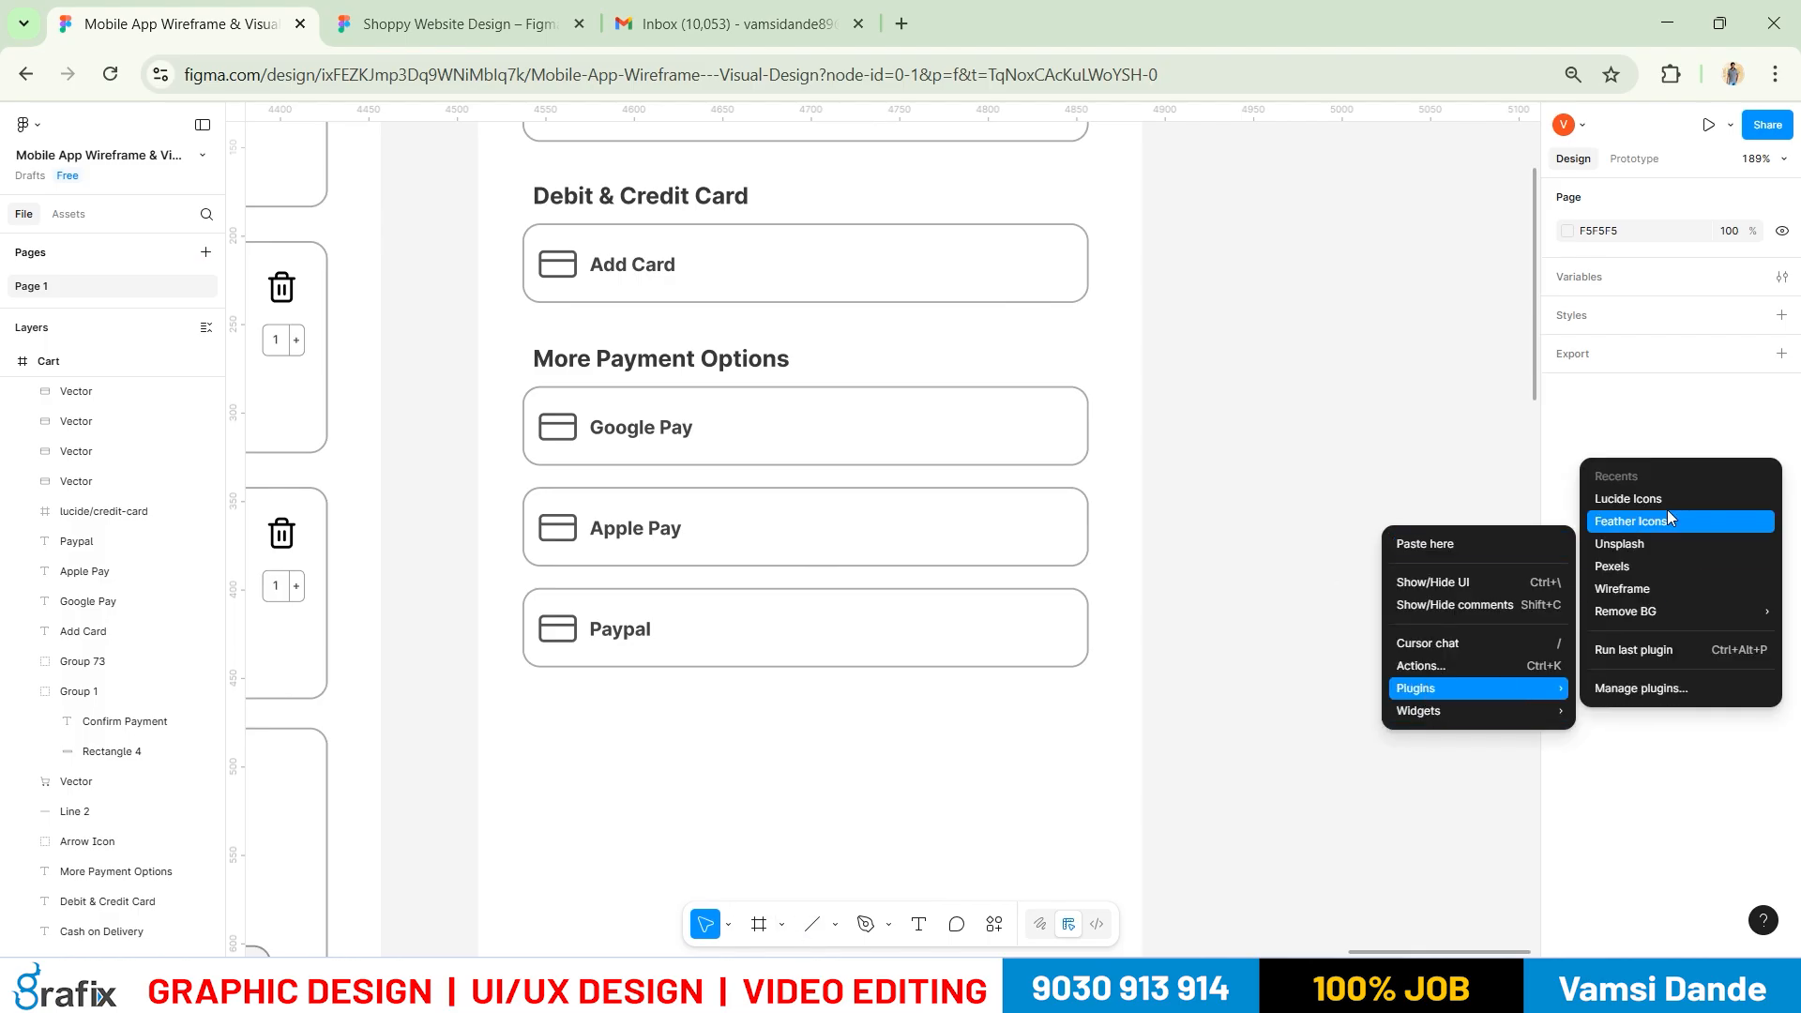
left_click(1049, 390)
scroll(1049, 390, "up", 5)
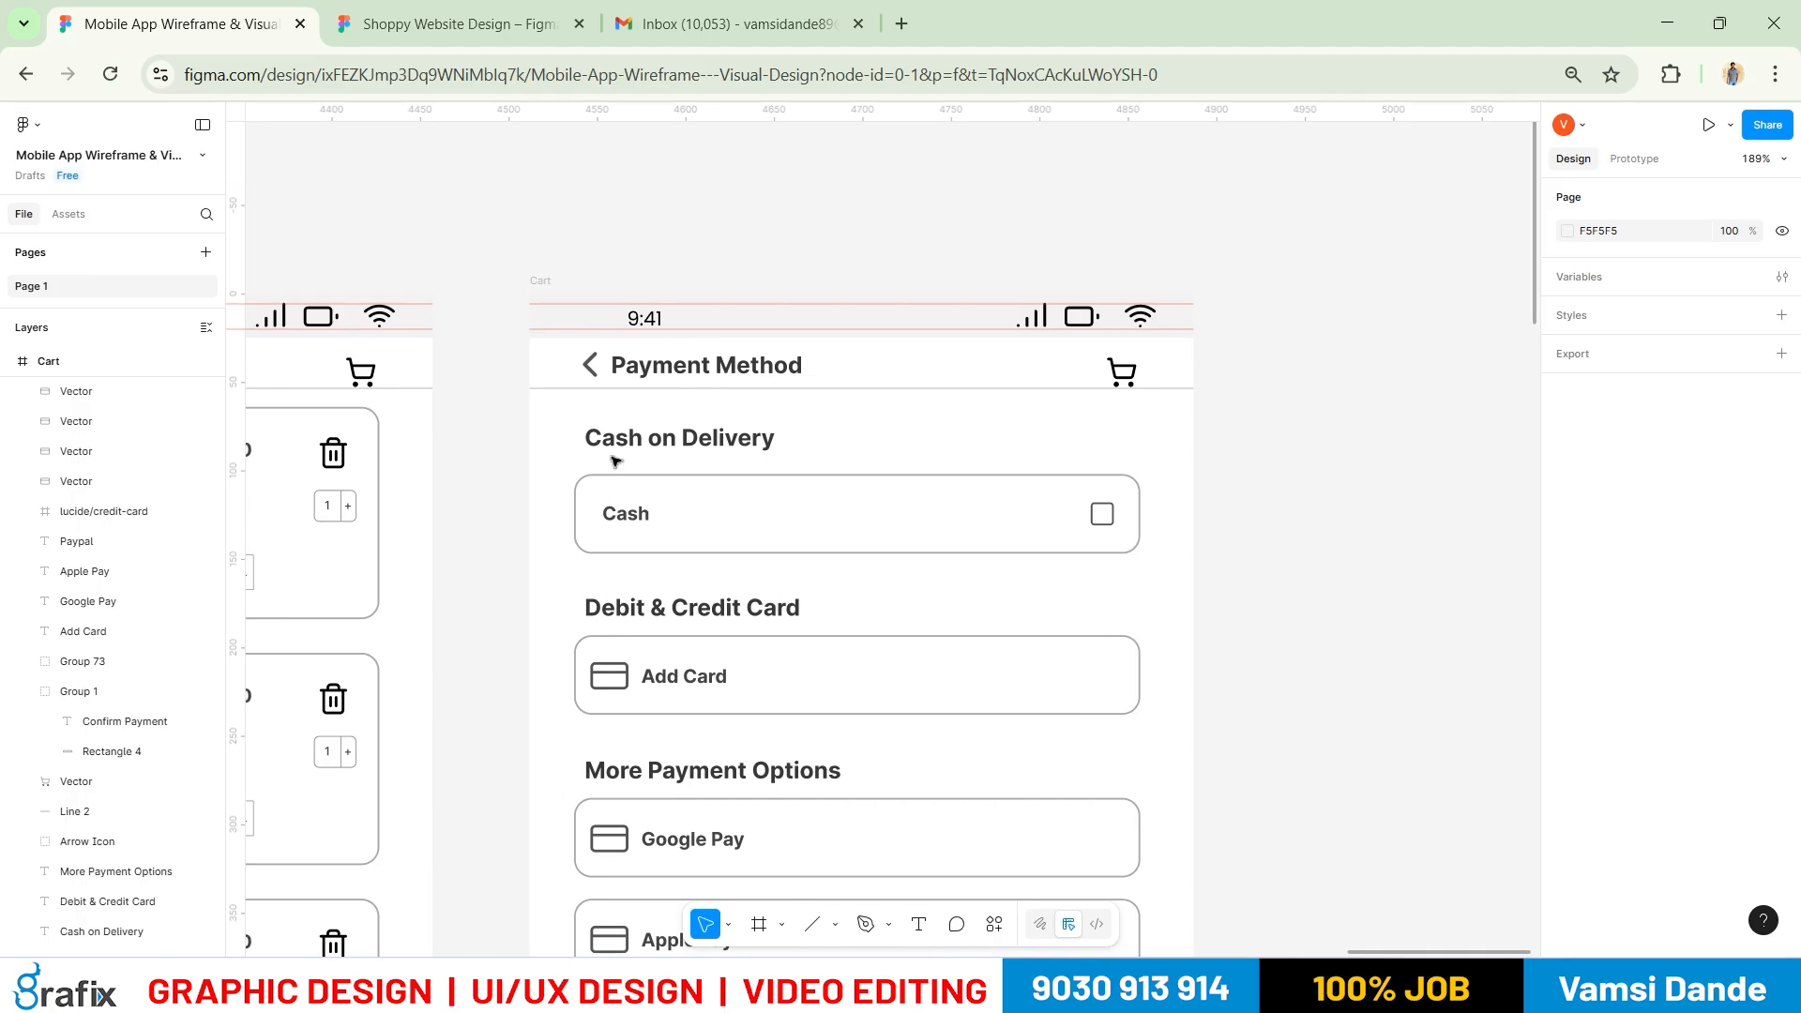
left_click(593, 365)
left_click_drag(791, 756, 744, 311)
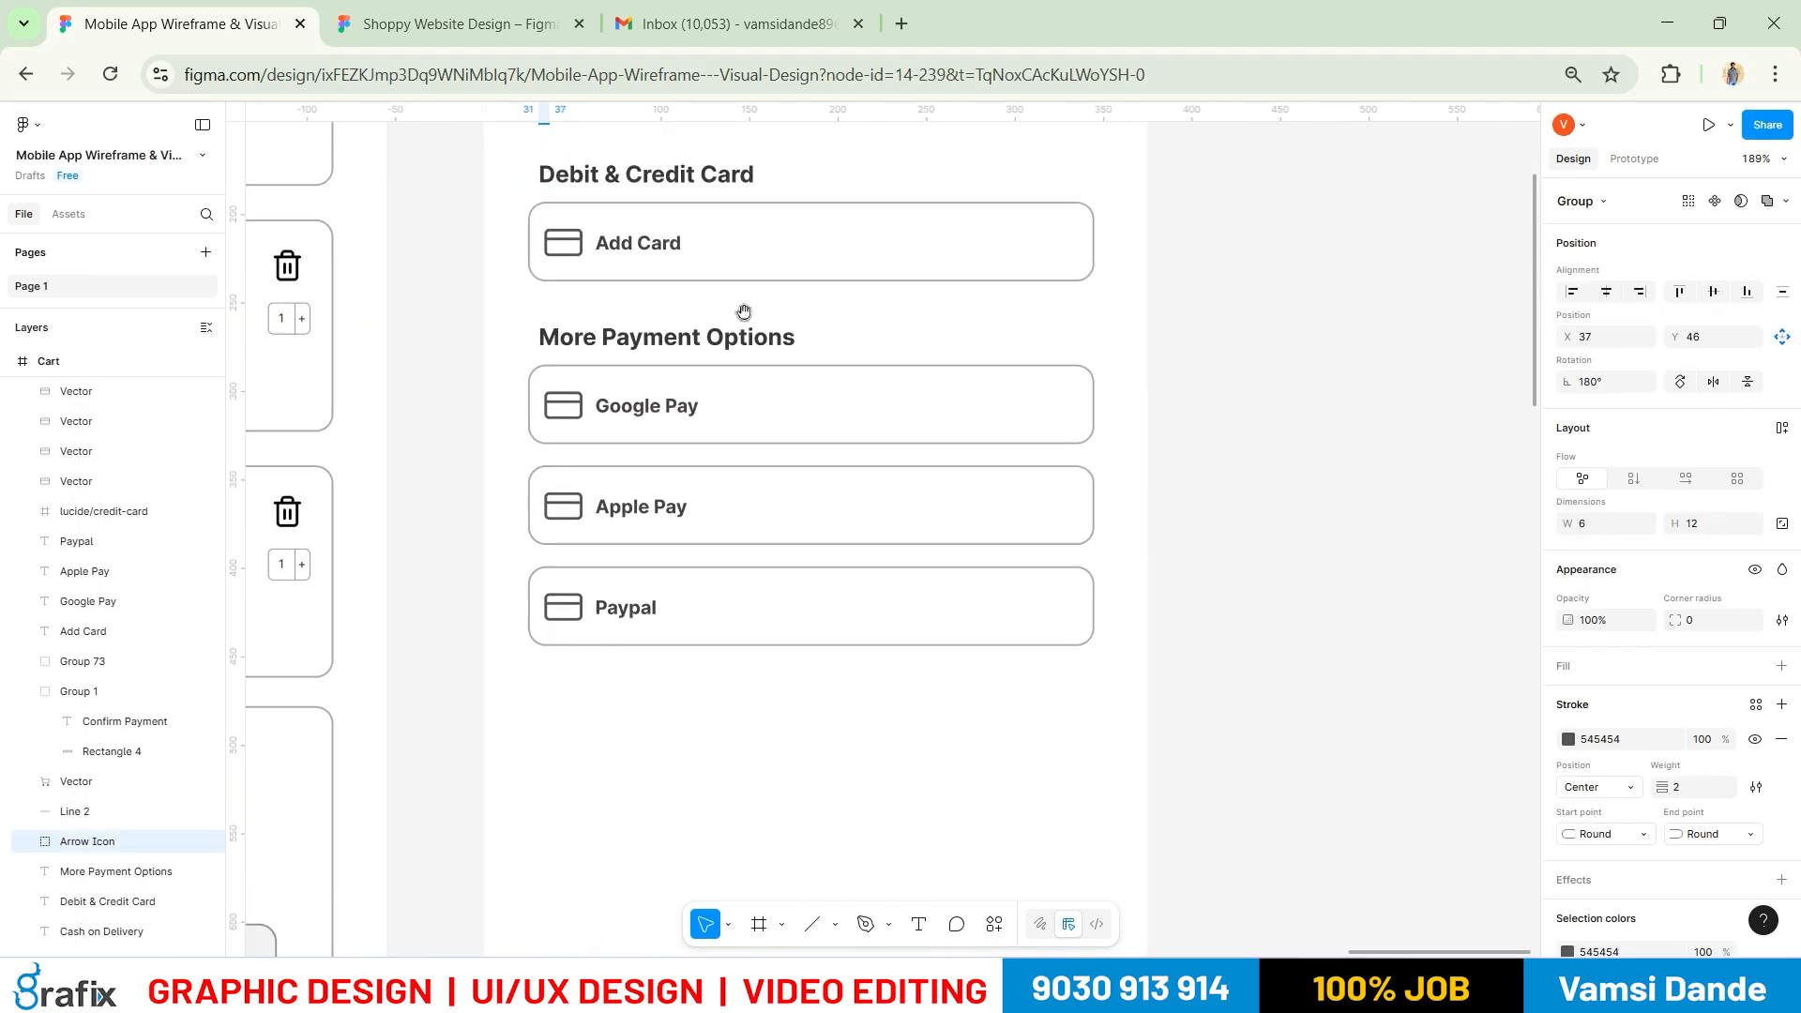
key("Escape")
key("ctrl+v")
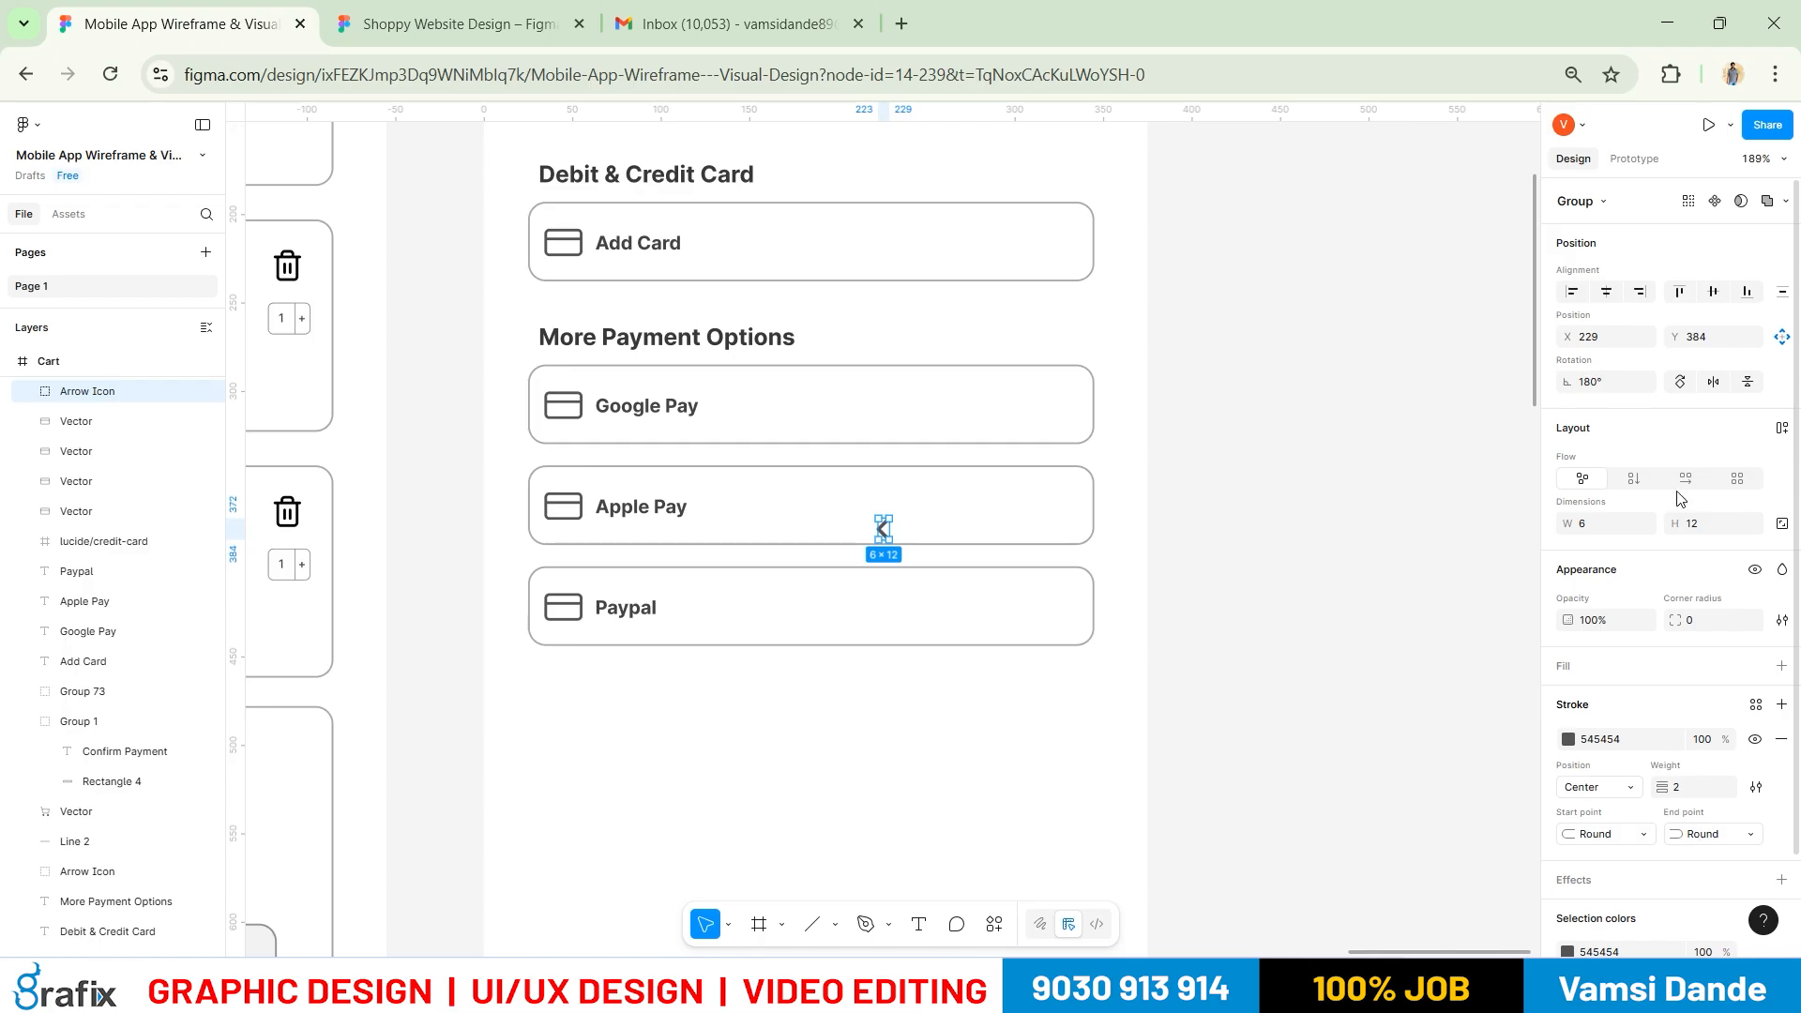
Rotate the pasted arrow, trying 90°, -90° and -180°, until it points right
left_click(1615, 383)
type("90")
key("Return")
left_click(1602, 384)
key("Return")
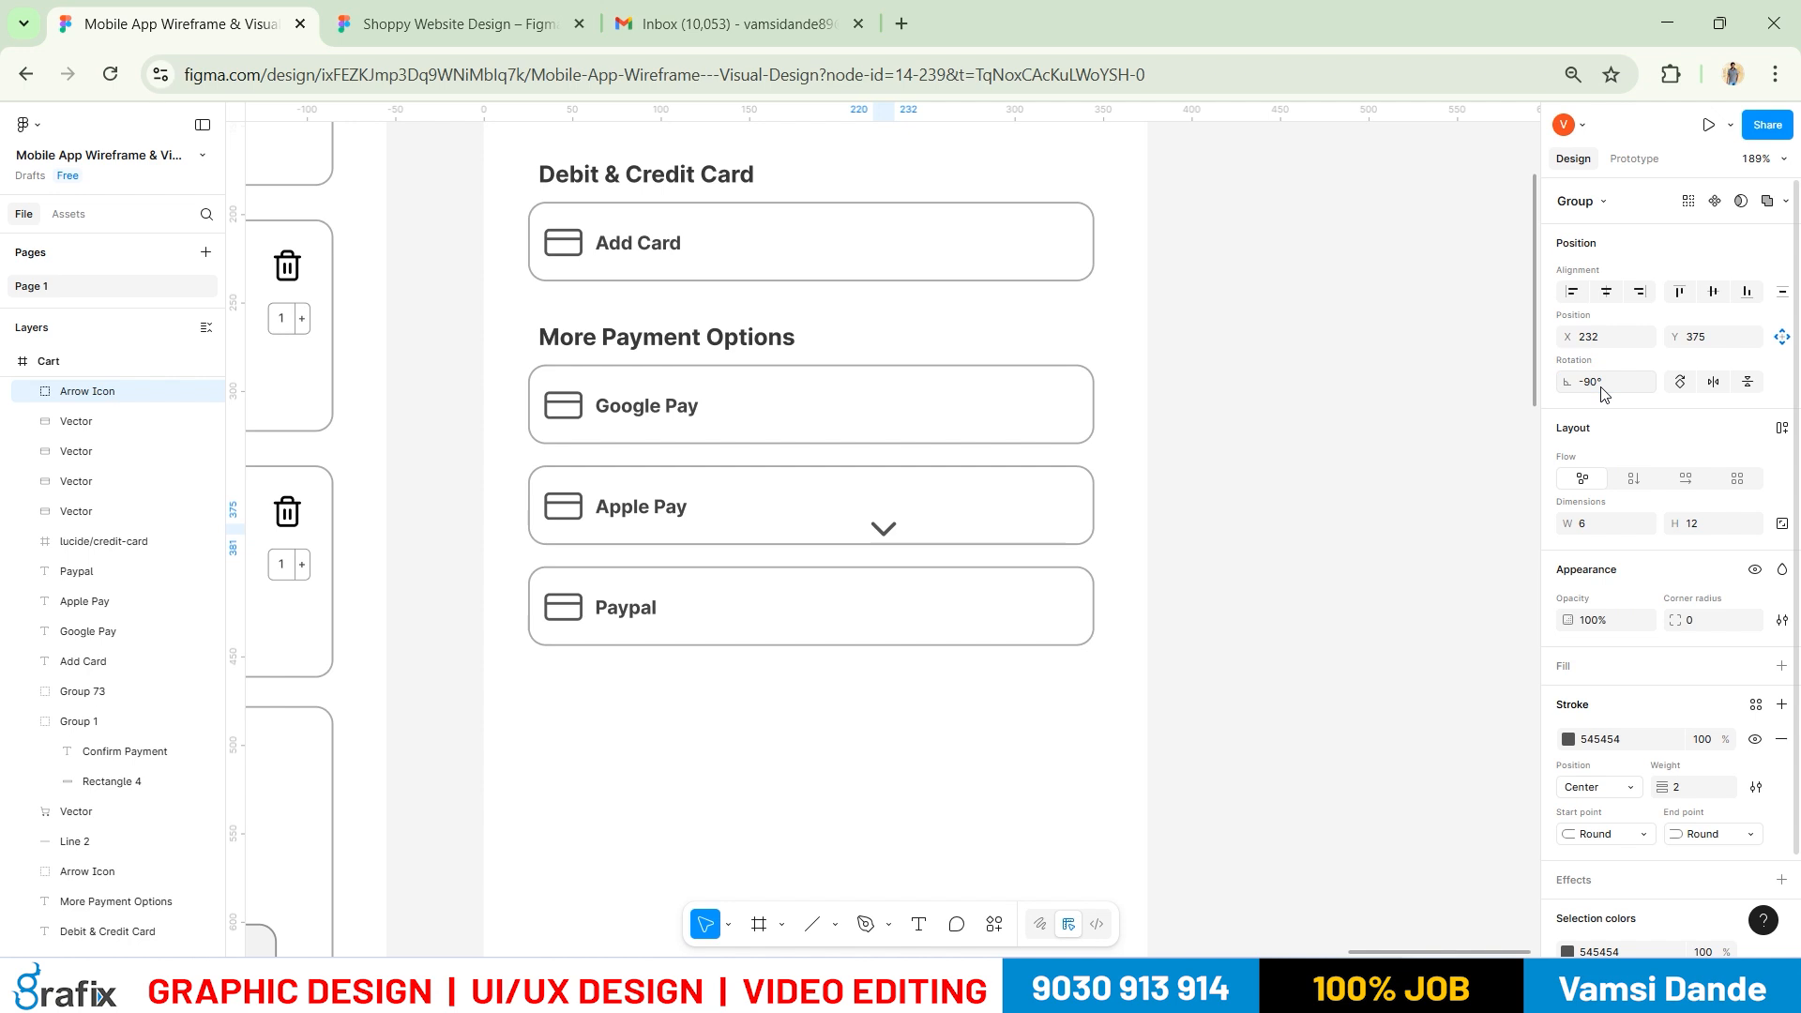
left_click(1605, 386)
type("-180")
key("Return")
scroll(886, 526, "up", 6)
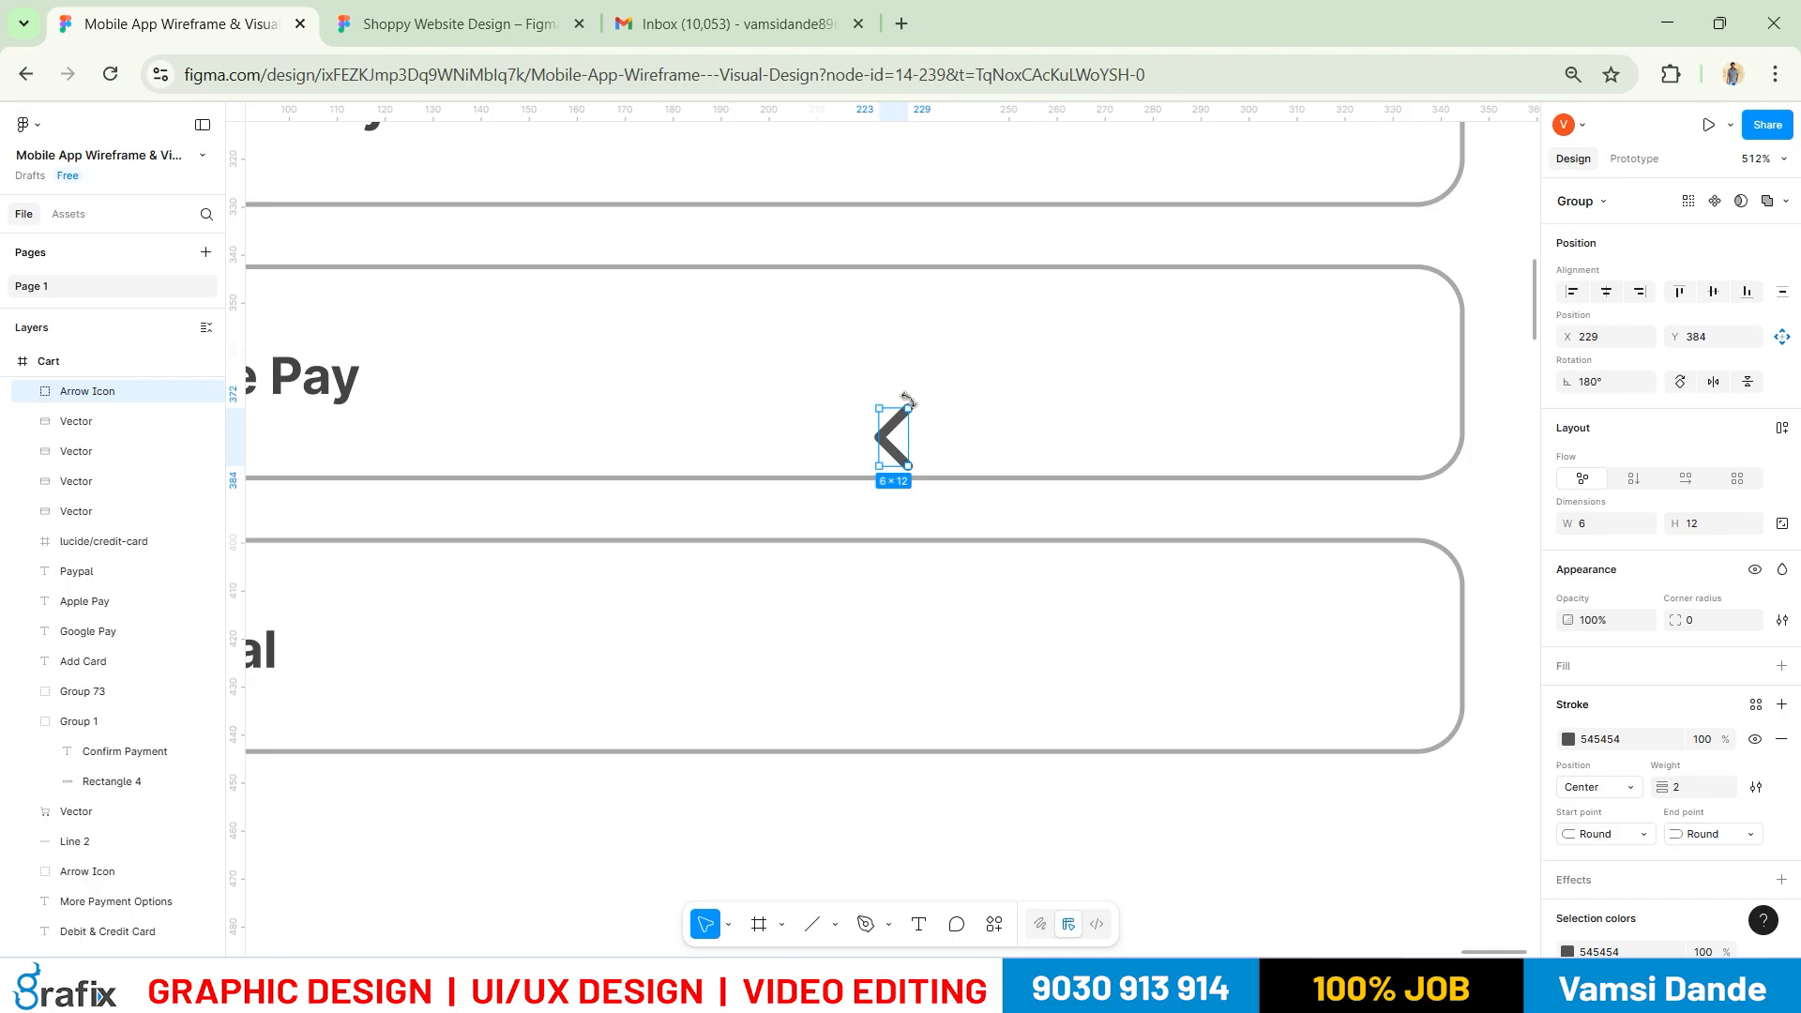
left_click_drag(957, 587, 827, 519)
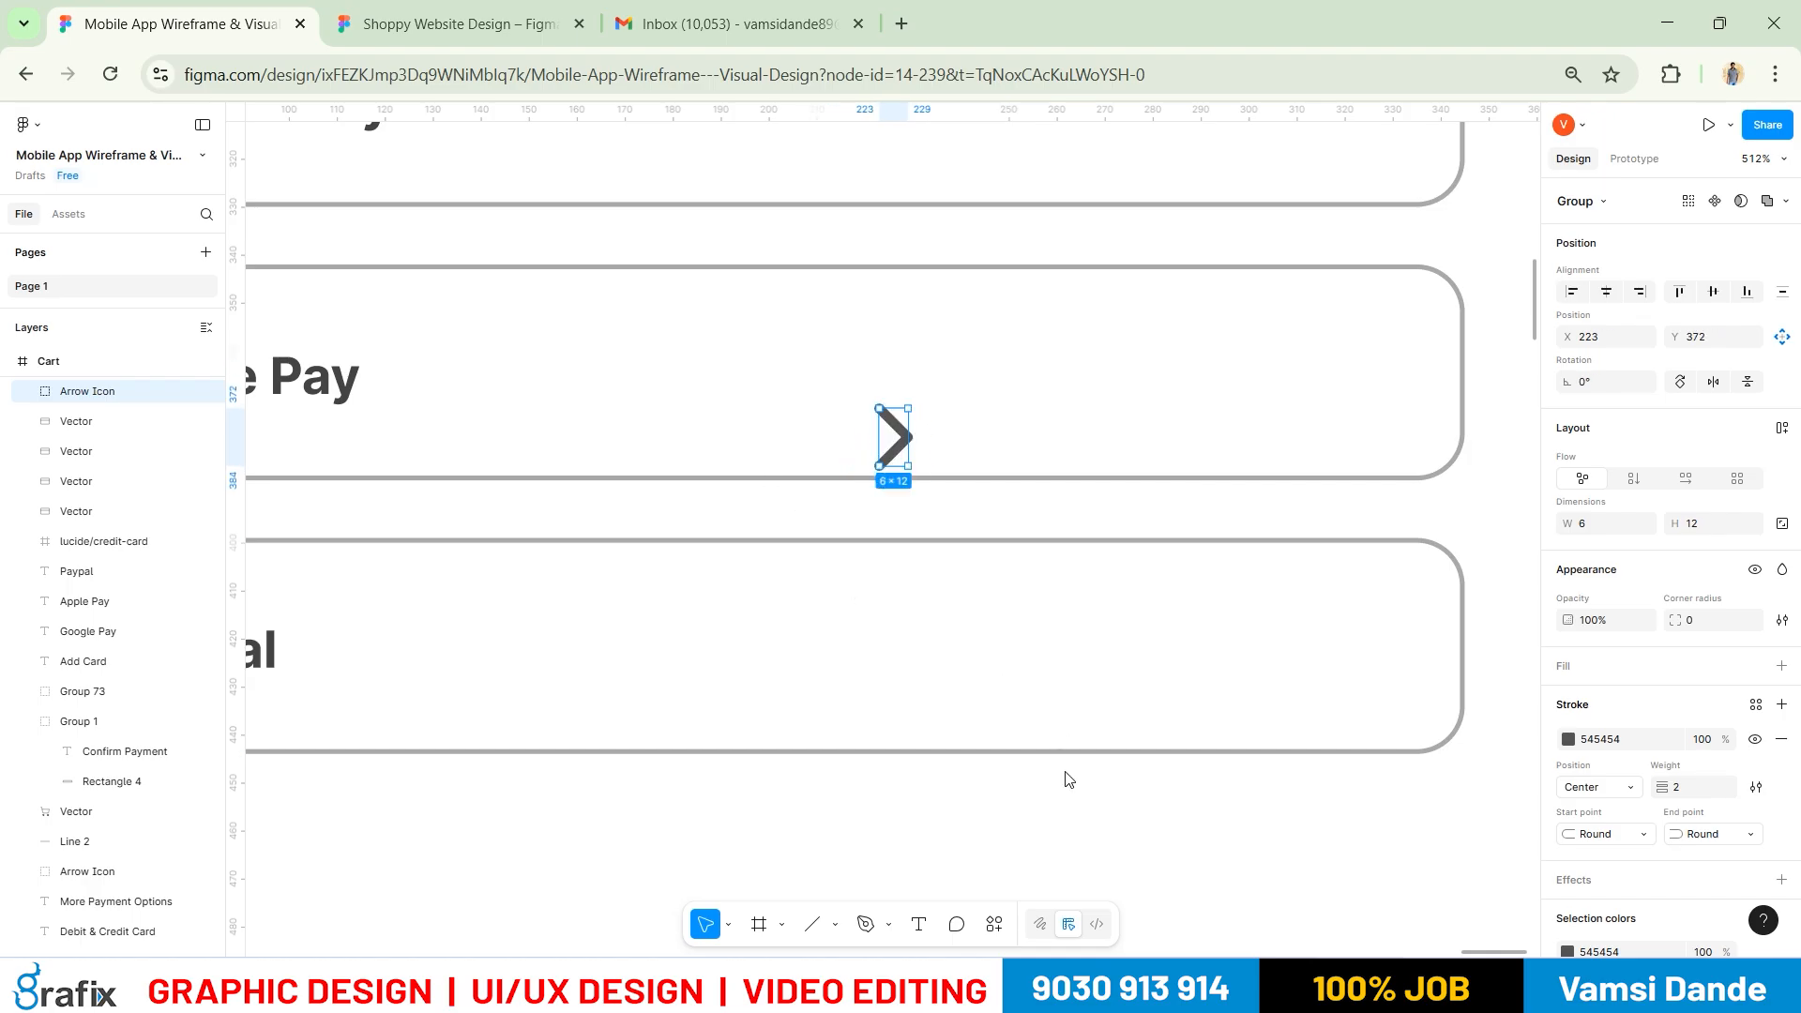
left_click(1067, 779)
scroll(936, 611, "down", 5)
Place the arrow at the right end of the Apple Pay, Google Pay and Paypal cards, vertically centred
left_click_drag(917, 532, 1147, 507)
left_click(1728, 296)
left_click(1275, 516)
left_click(1142, 497)
left_click_drag(1142, 497, 1137, 358, "alt")
left_click(1234, 402)
left_click(1707, 294)
left_click(1241, 433)
left_click(1142, 372)
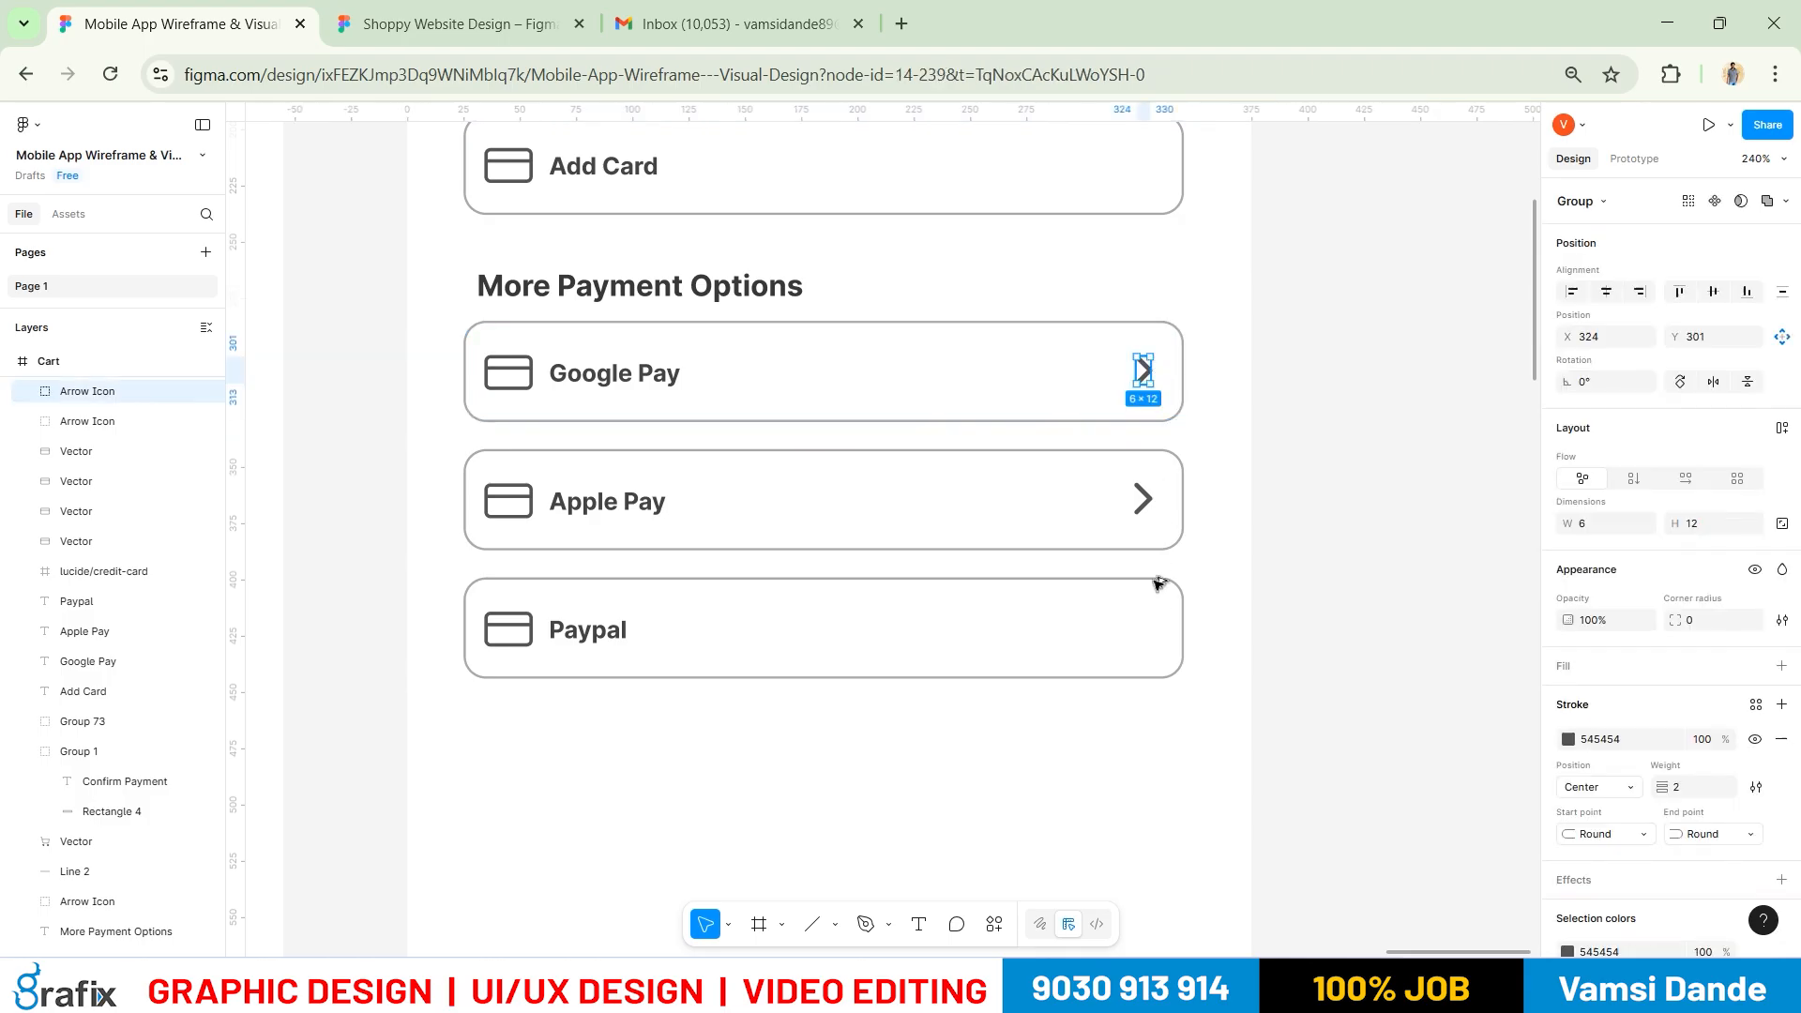
left_click_drag(1159, 619, 1137, 626, "alt")
left_click(1712, 296)
left_click(1300, 574)
scroll(1145, 519, "down", 5, "ctrl")
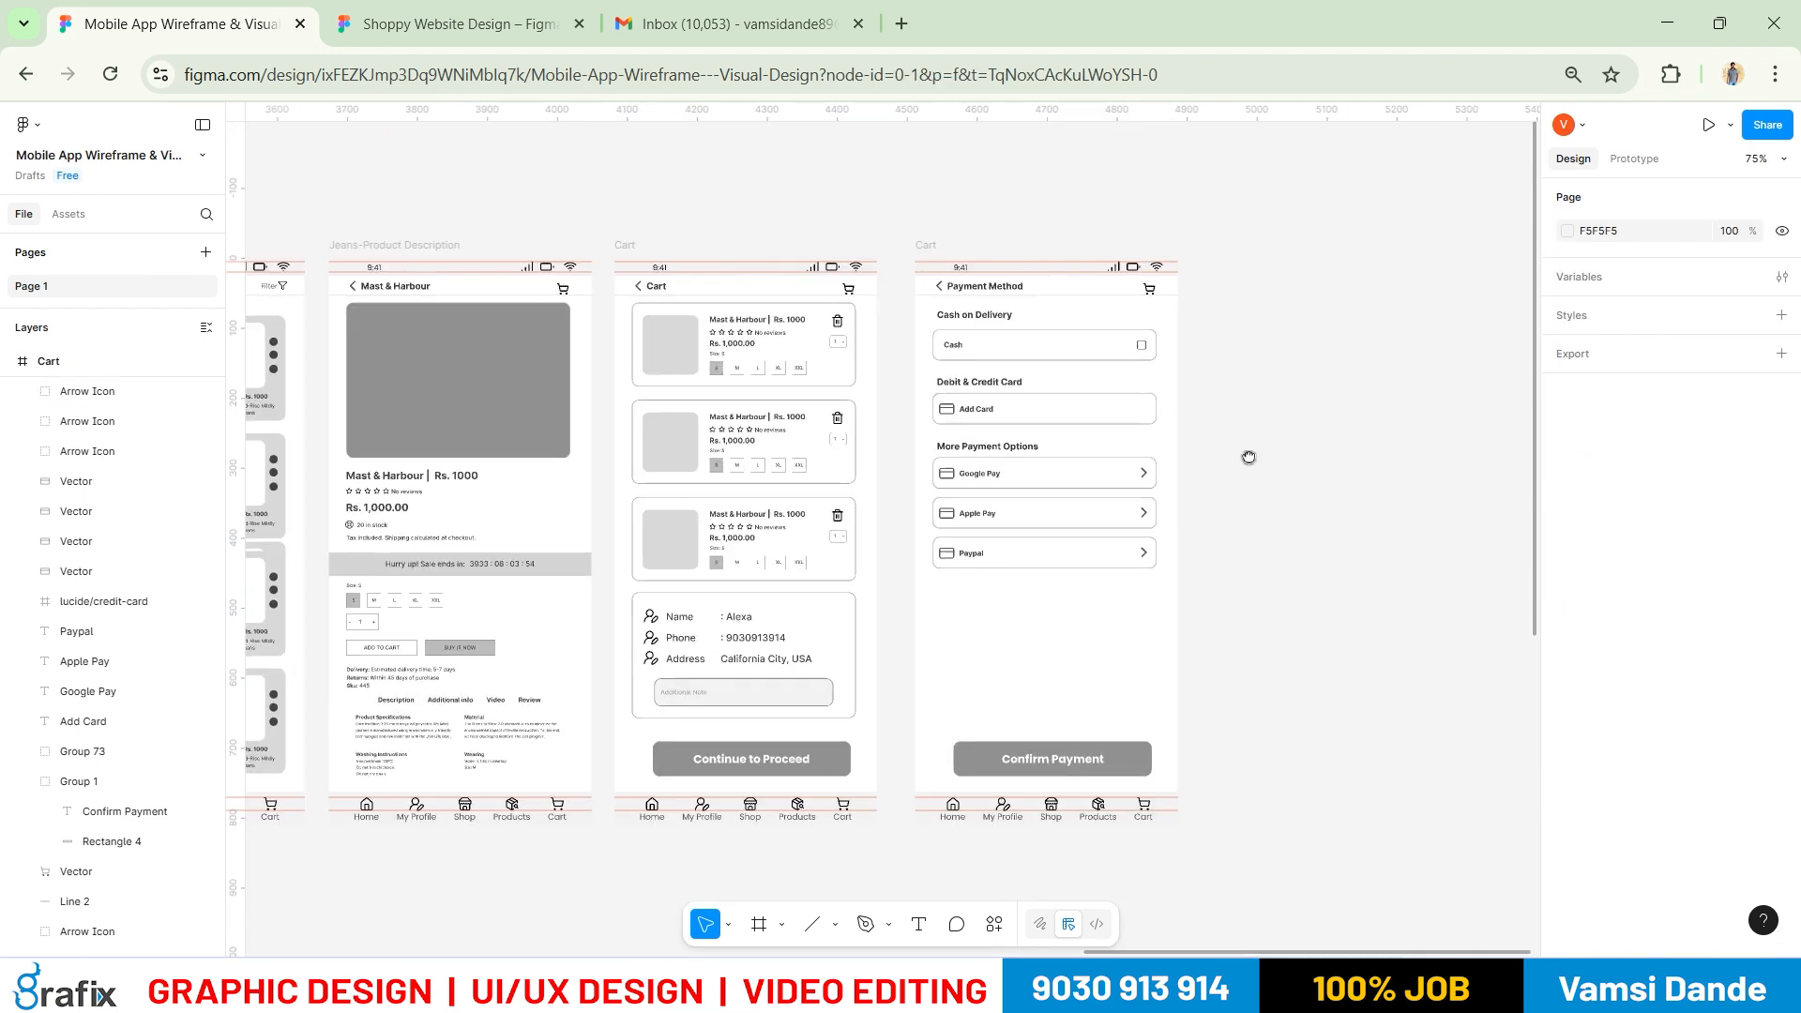
Delete the Confirm Payment button from the Payment Method screen
left_click_drag(1248, 456, 1241, 216)
scroll(975, 364, "up", 2, "ctrl")
key("alt+Tab")
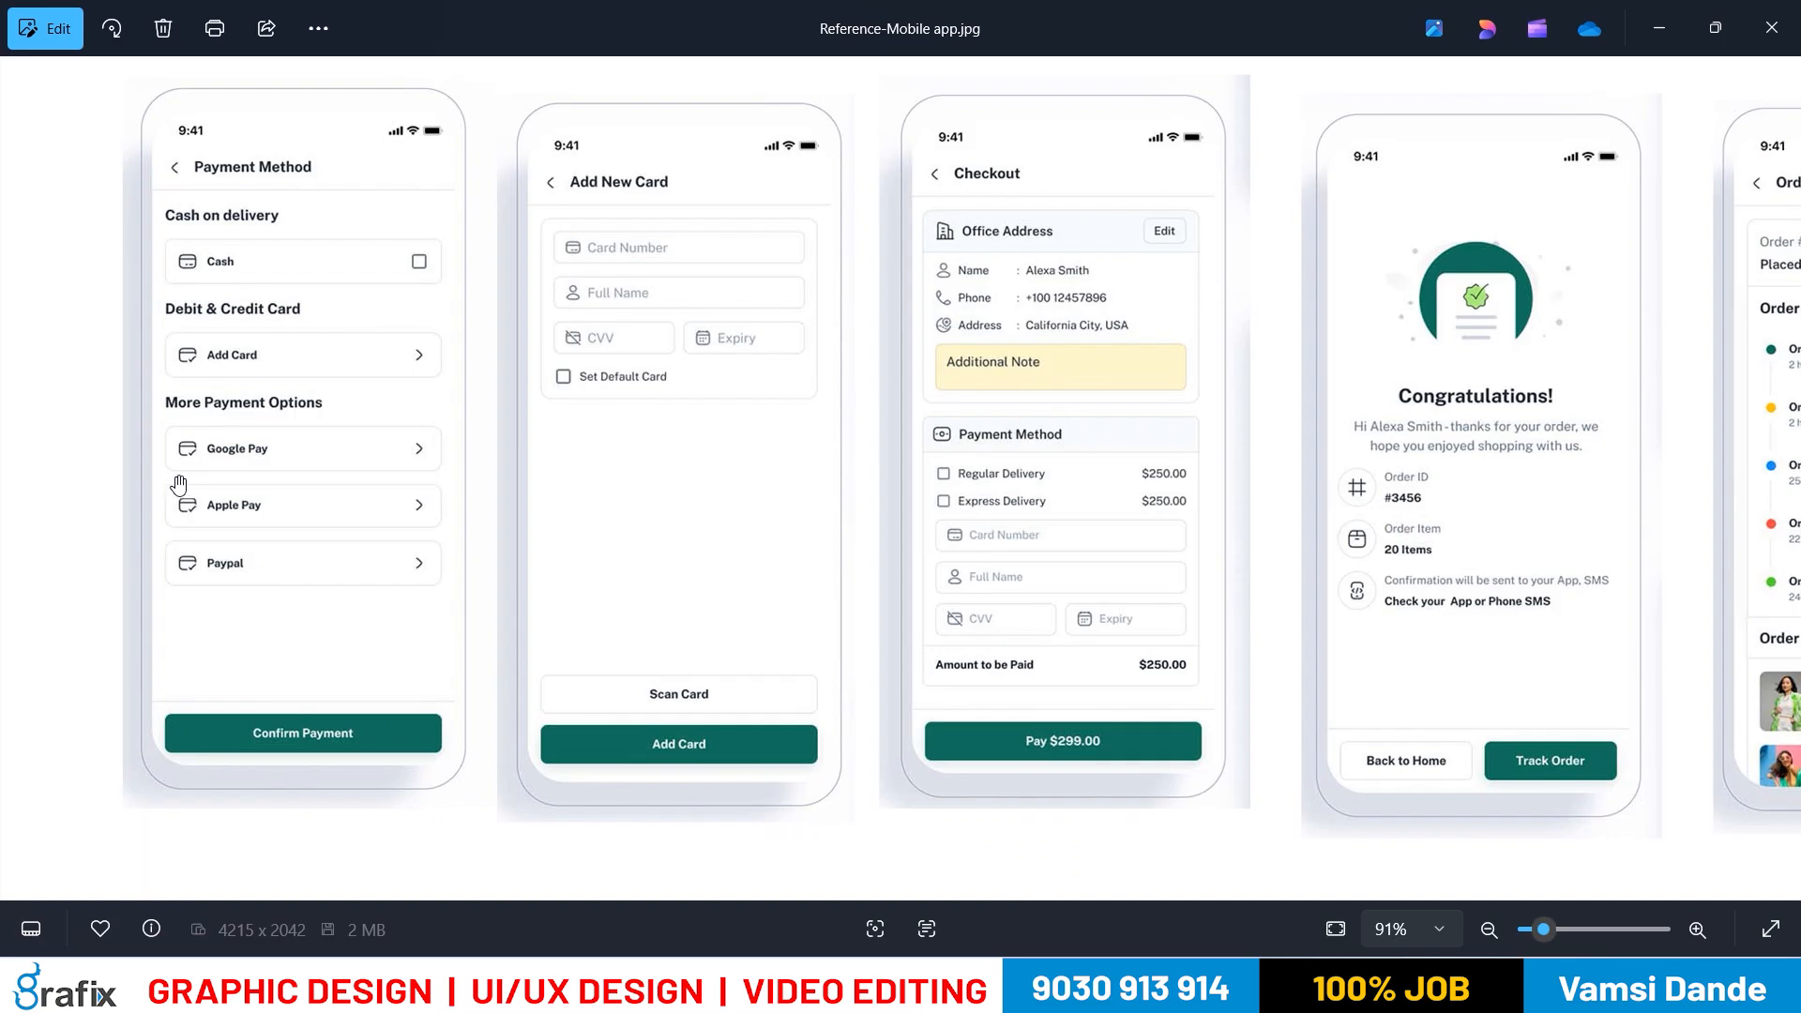
left_click_drag(1074, 553, 831, 558)
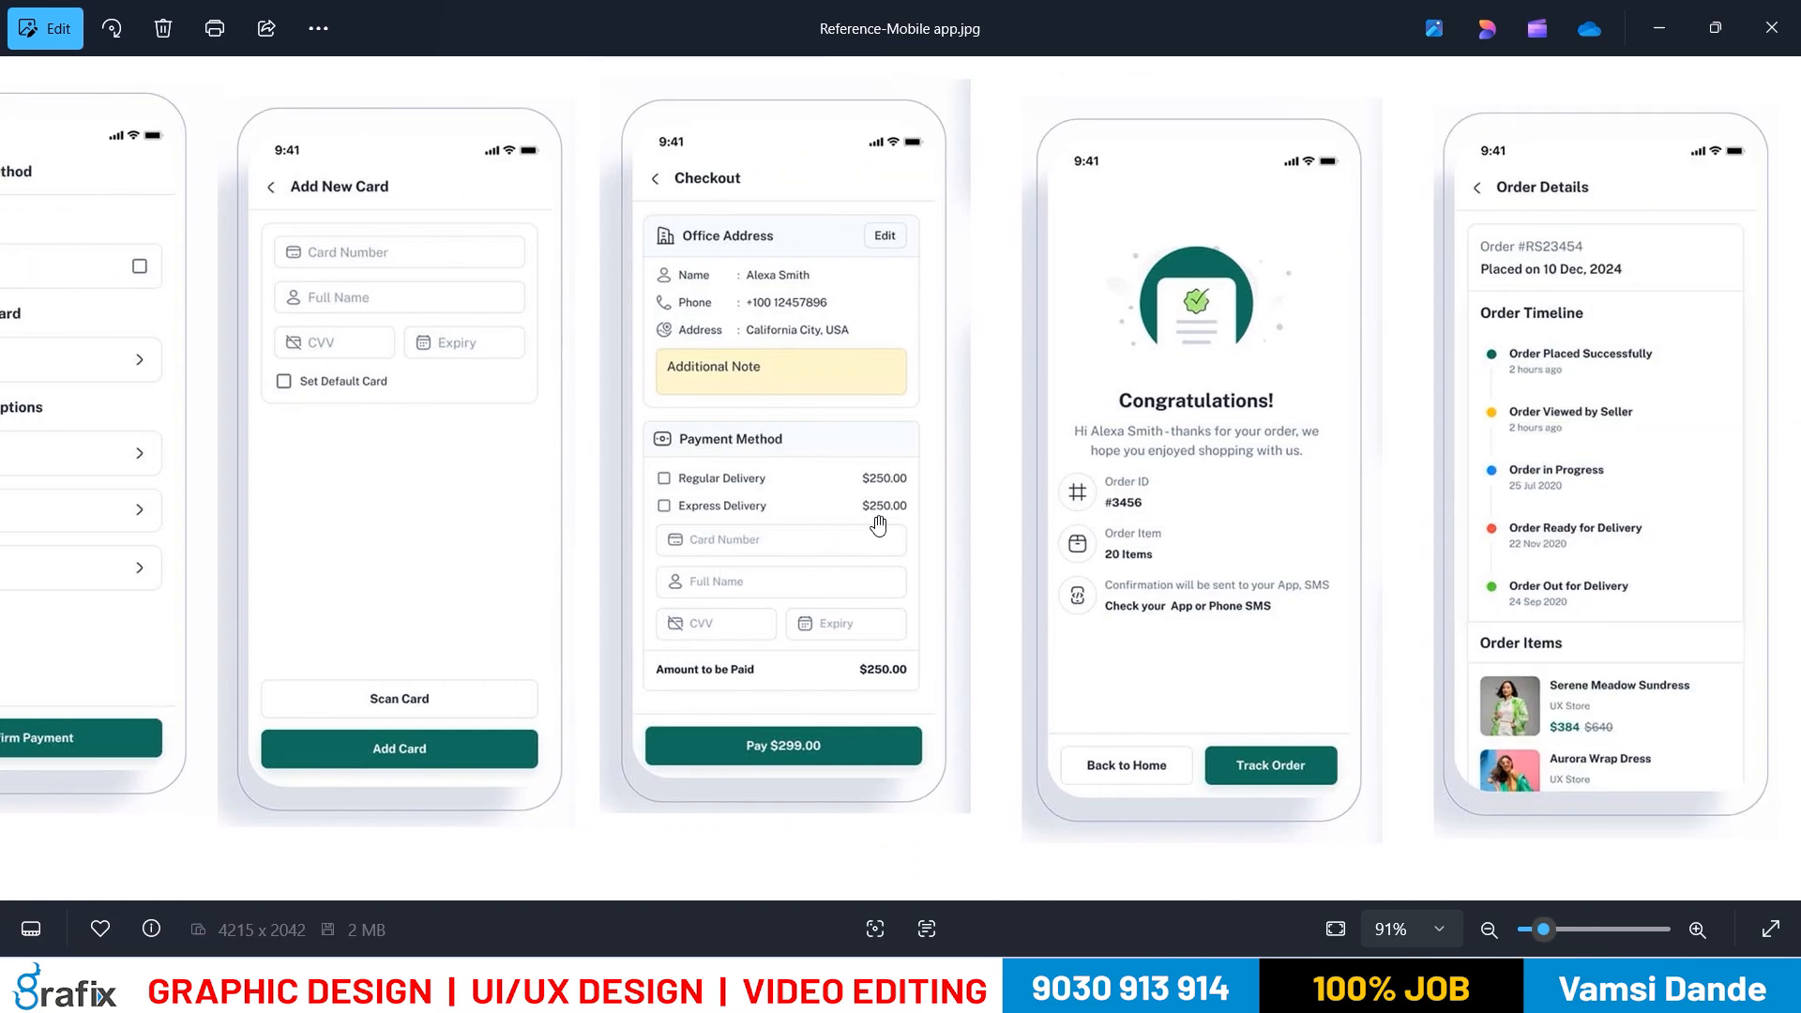
key("alt+Tab")
scroll(897, 531, "down", 1, "ctrl")
left_click_drag(1323, 382, 1253, 543)
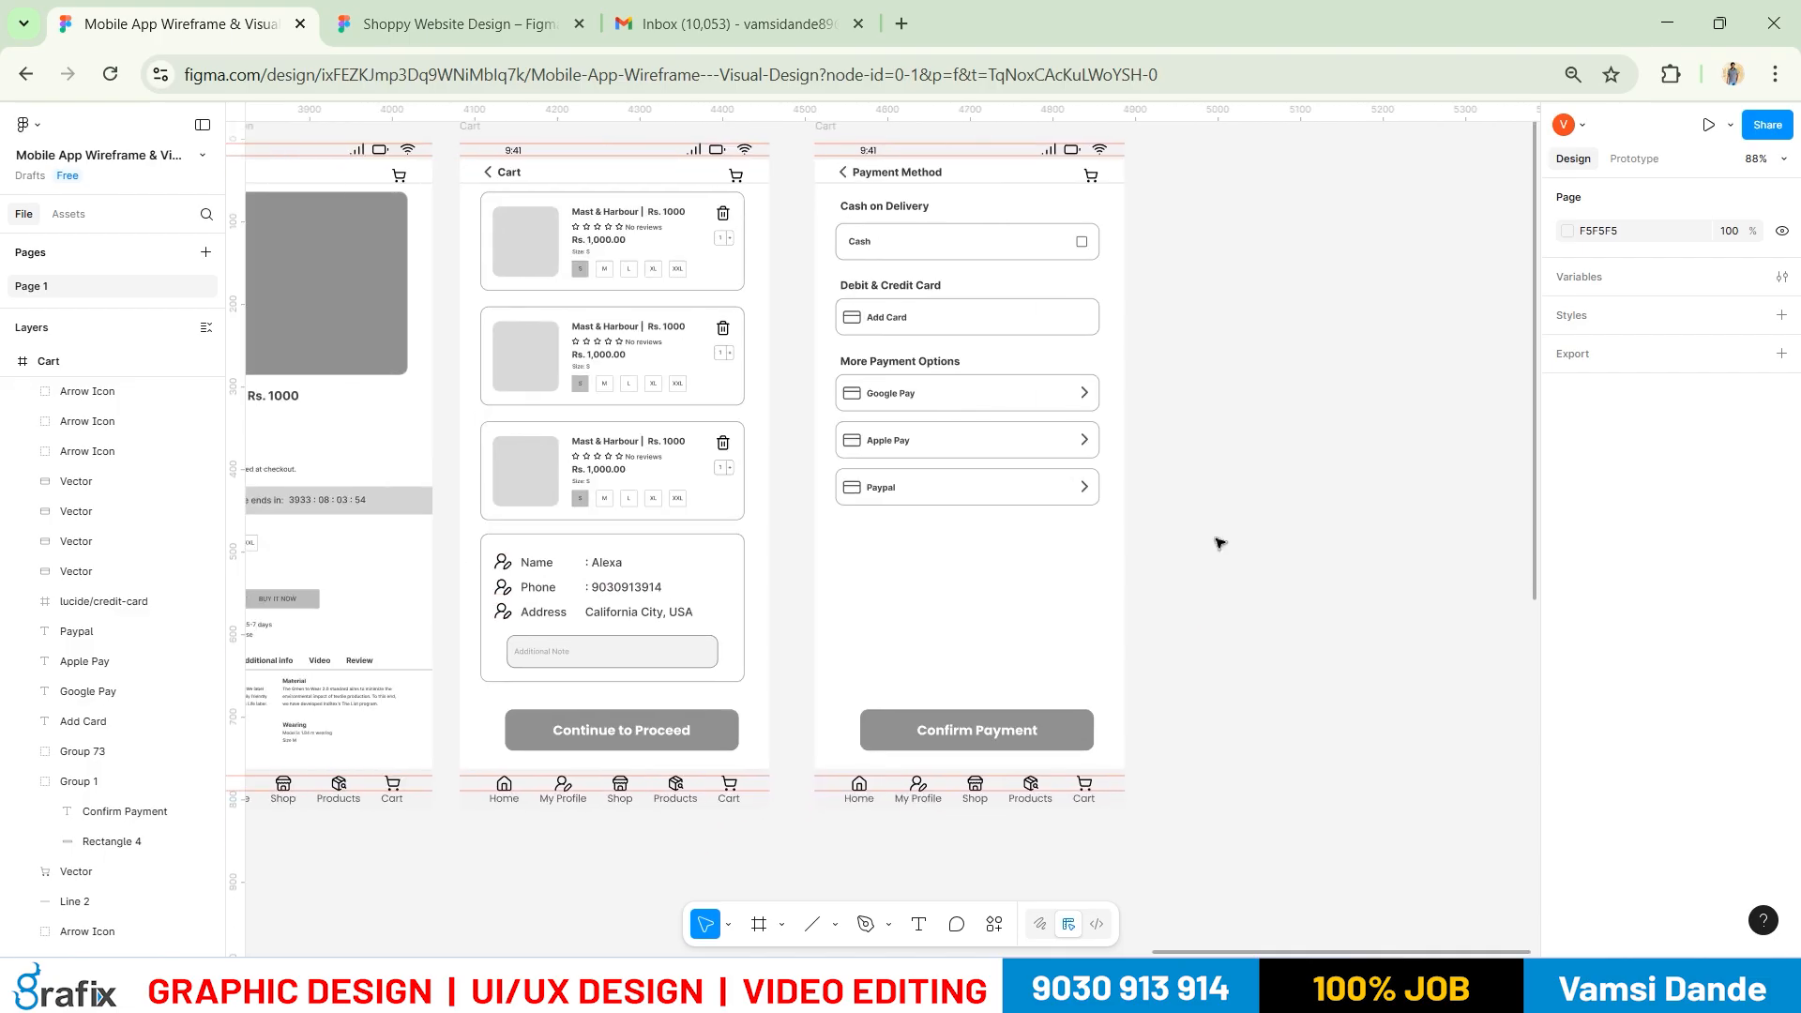
key("t")
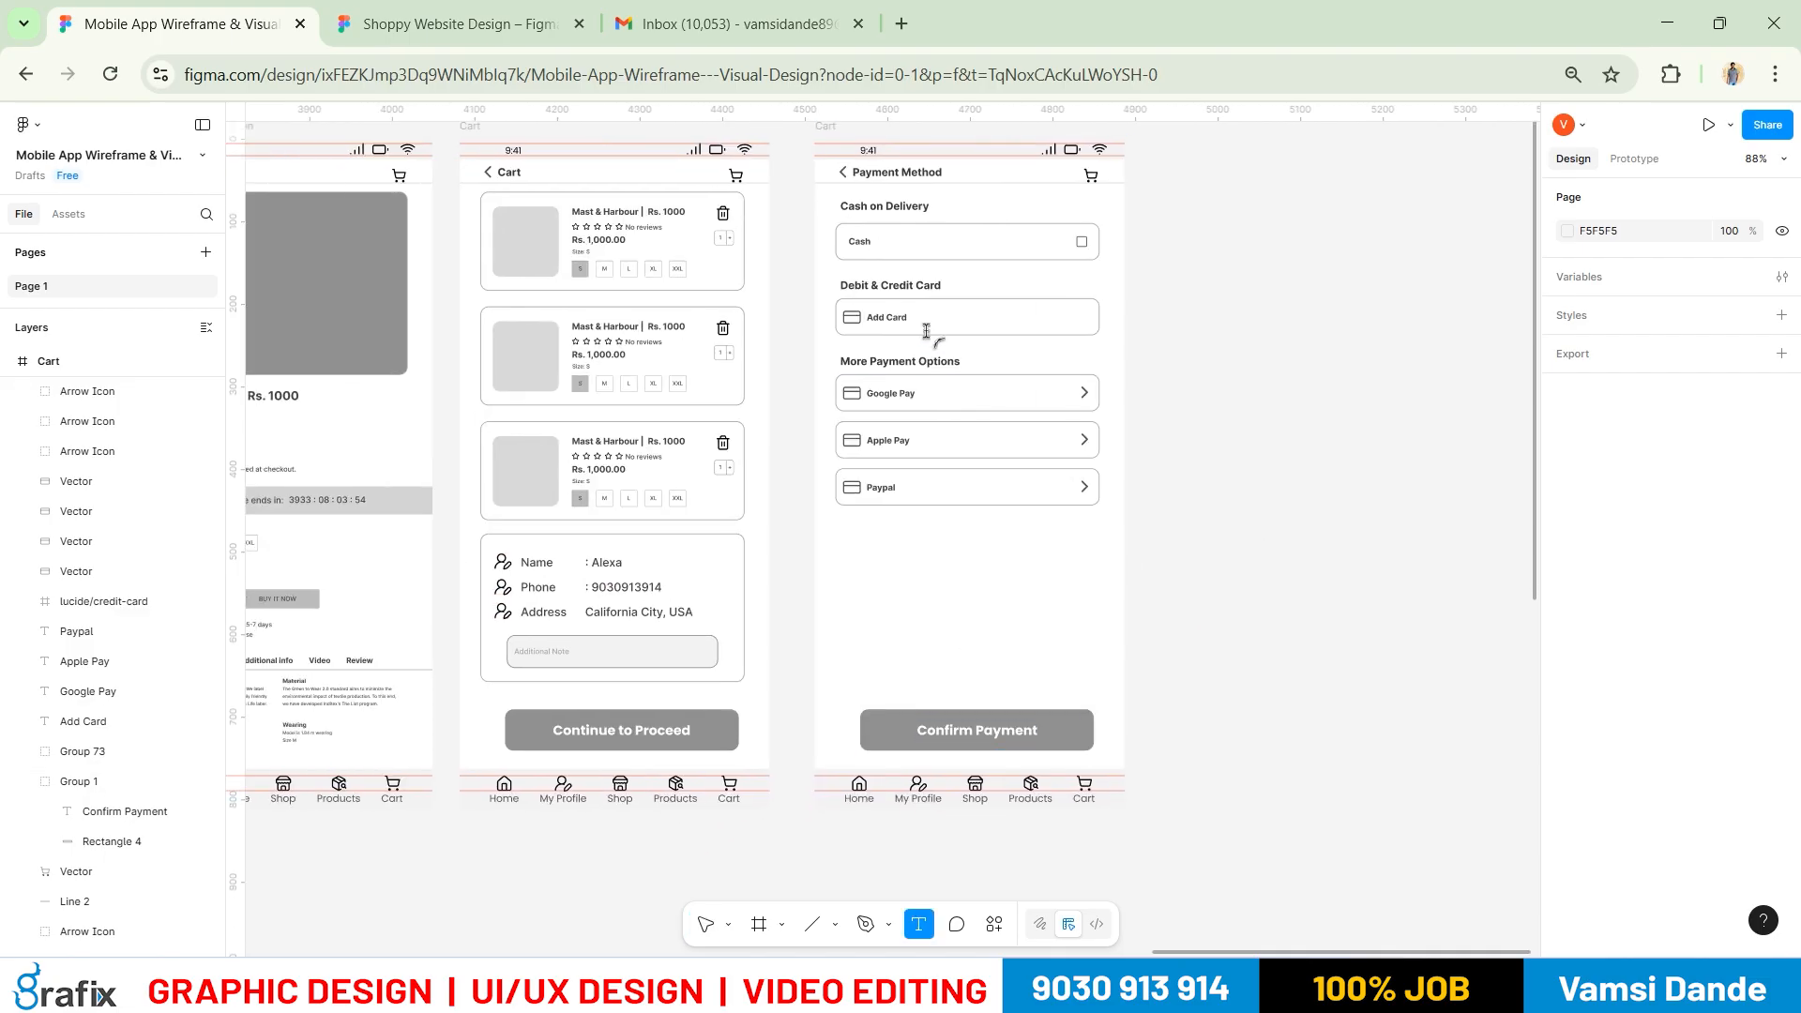
key("v")
left_click(1001, 728)
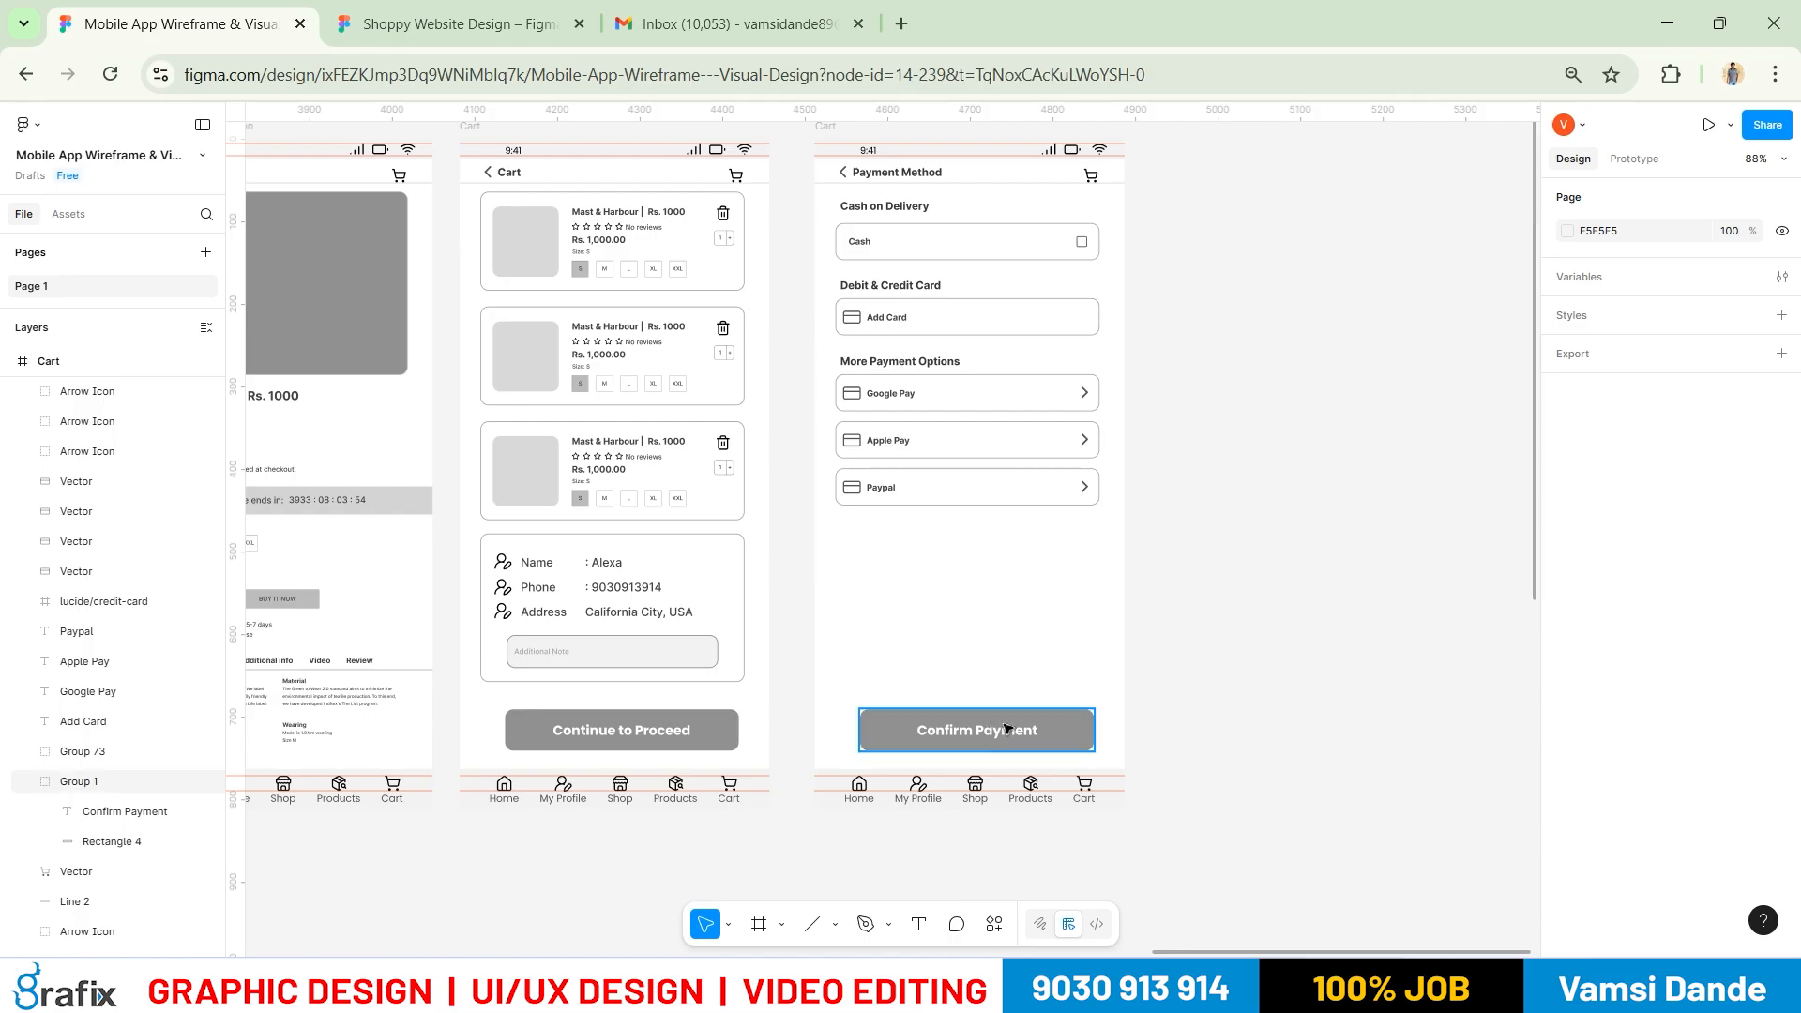
left_click(1005, 728)
key("Delete")
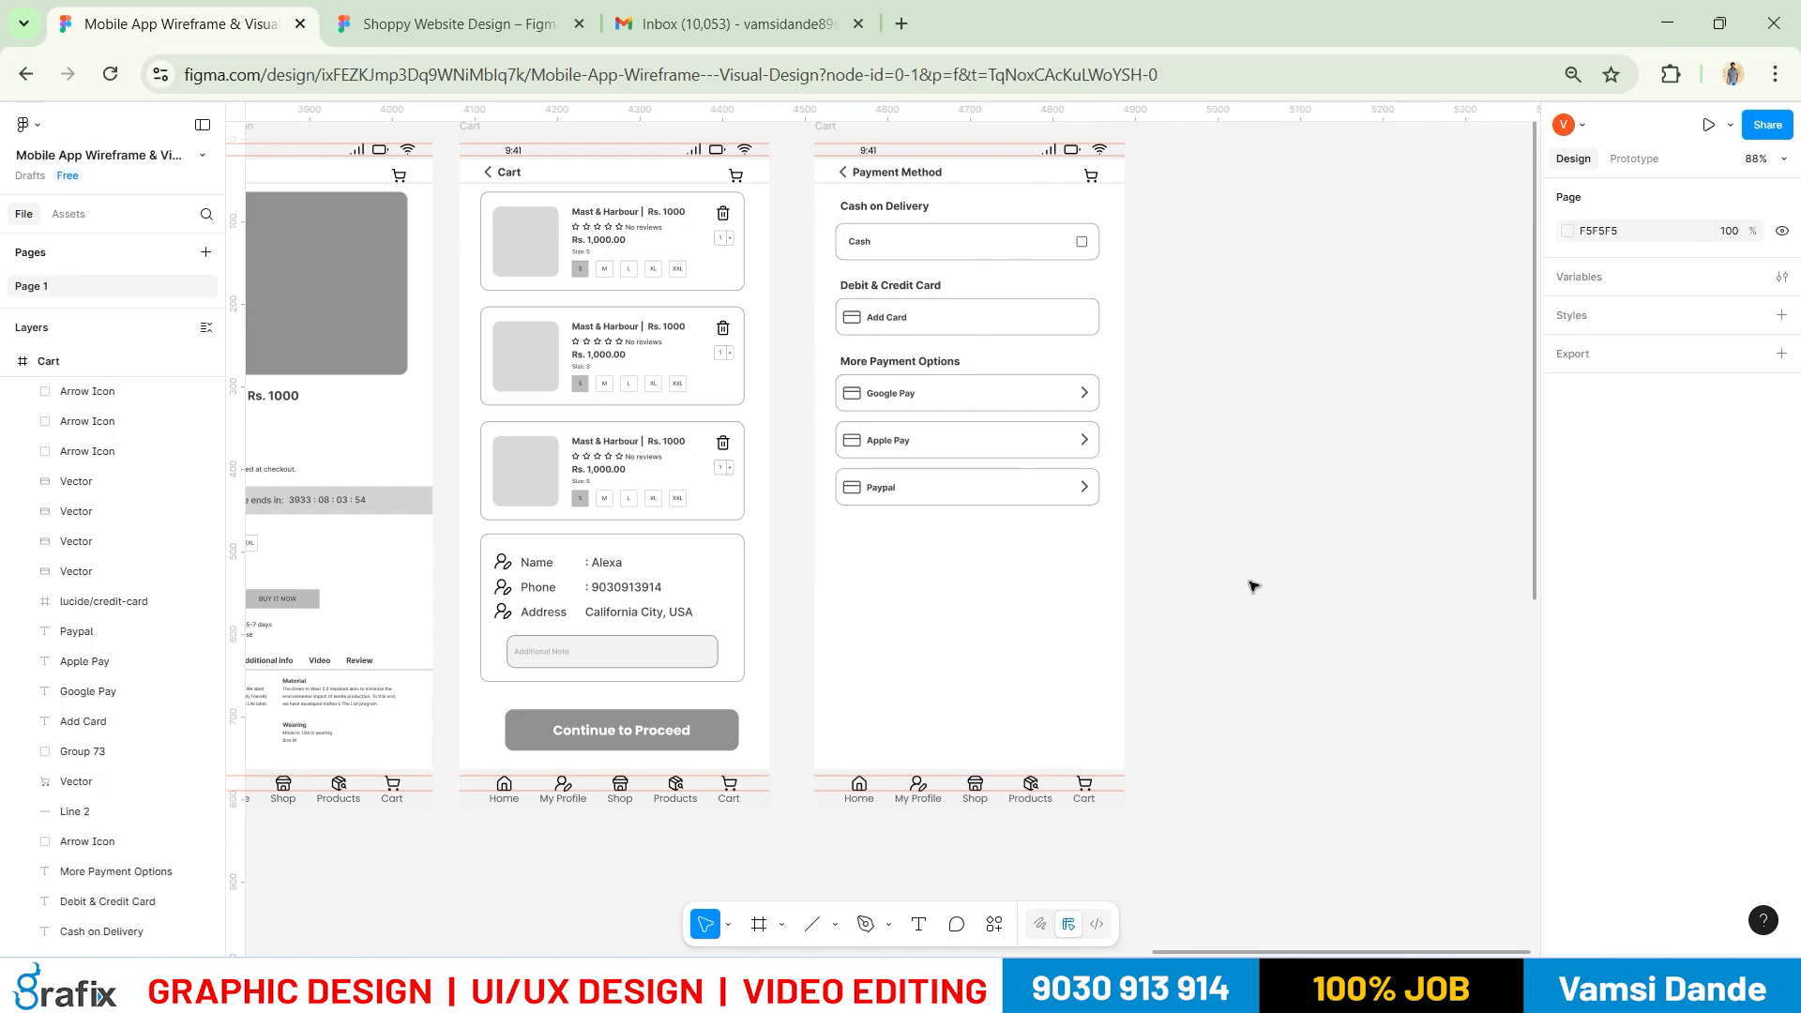
Alt-drag the Payment Method frame to place a copy to its right
scroll(1250, 585, "right", 3)
scroll(1250, 585, "up", 1)
left_click_drag(1194, 493, 1172, 546)
left_click(677, 218)
left_click_drag(1052, 234, 1017, 241)
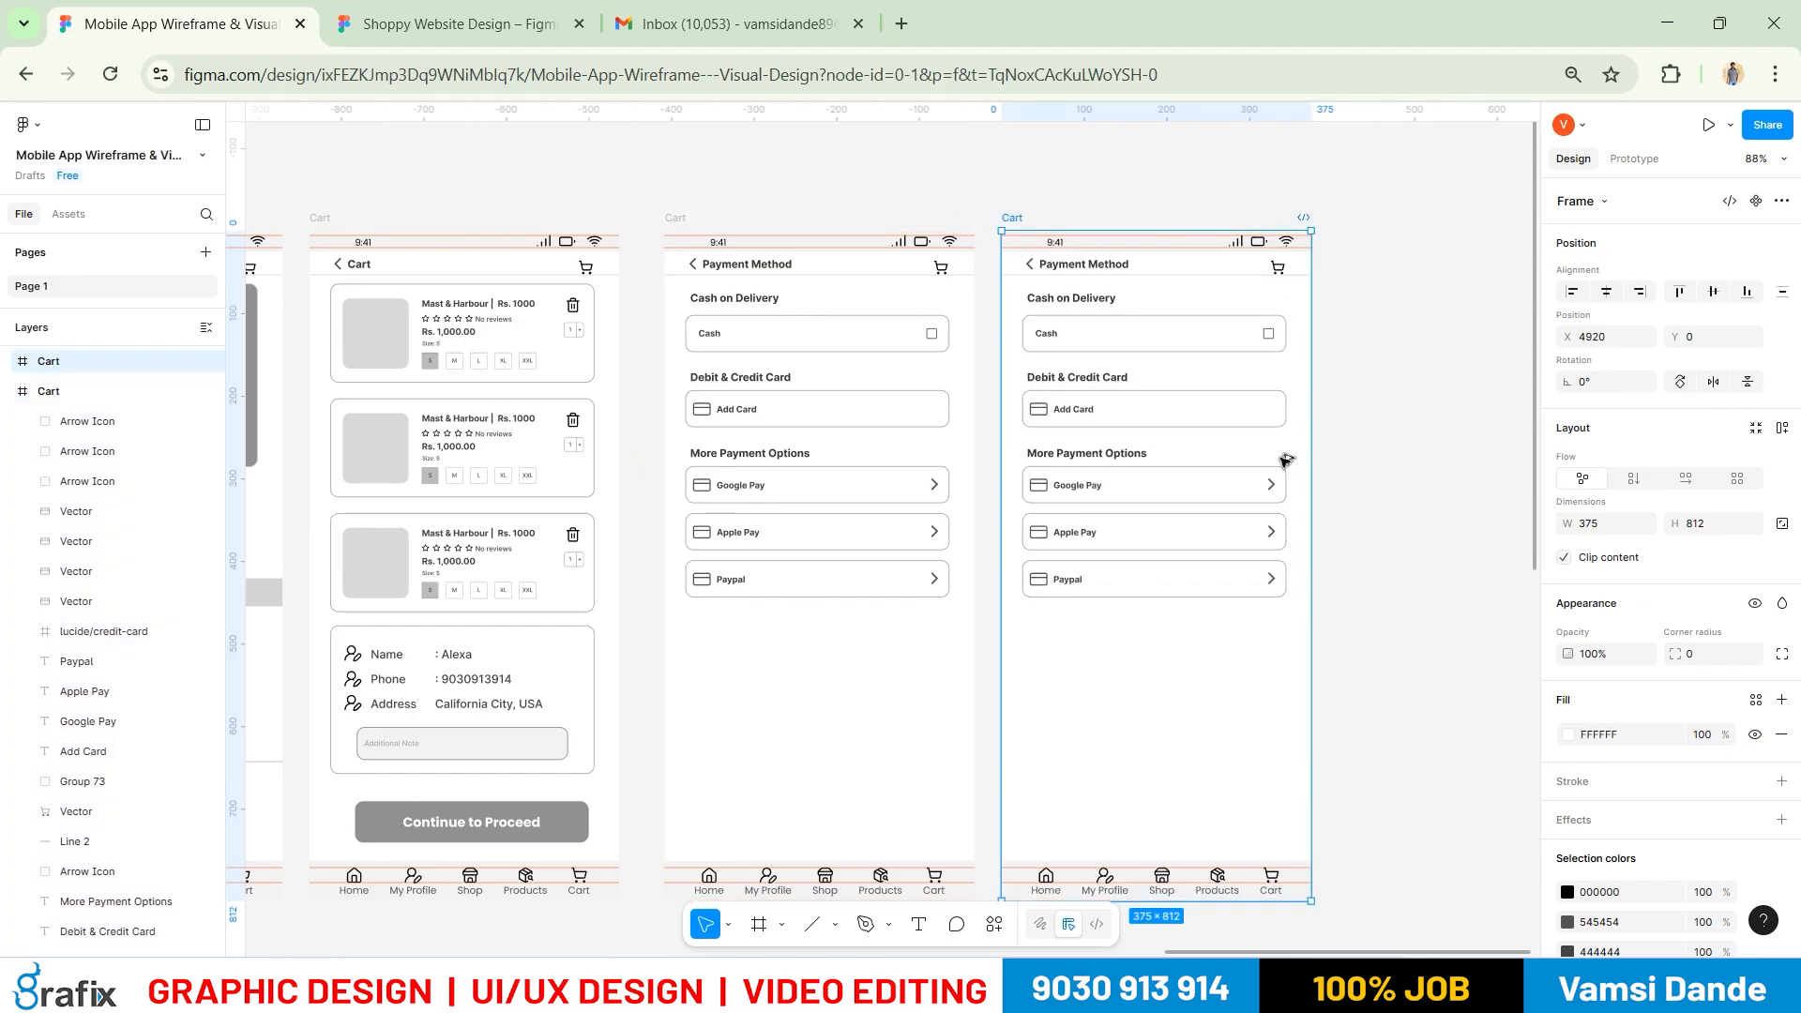
Retitle the copied screen 'Add New Card'
left_click(1286, 461)
scroll(1286, 462, "up", 3)
key("alt+Tab")
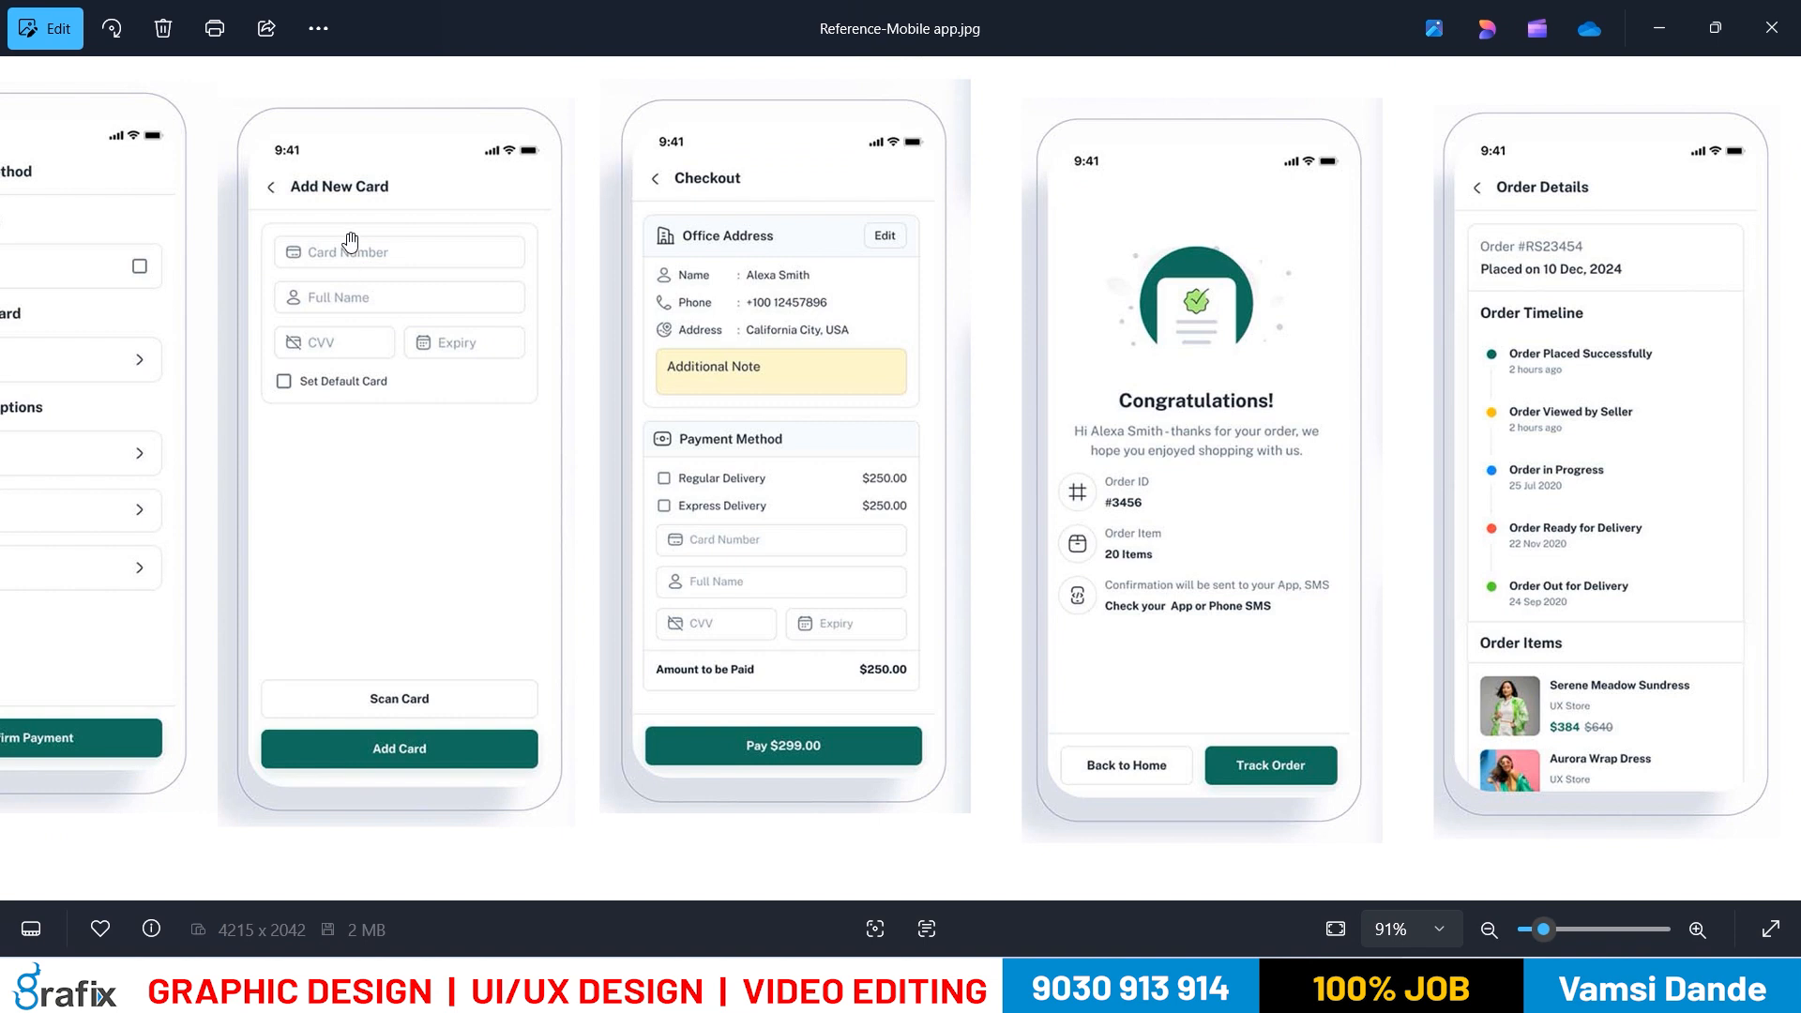
key("alt+Tab")
key("t")
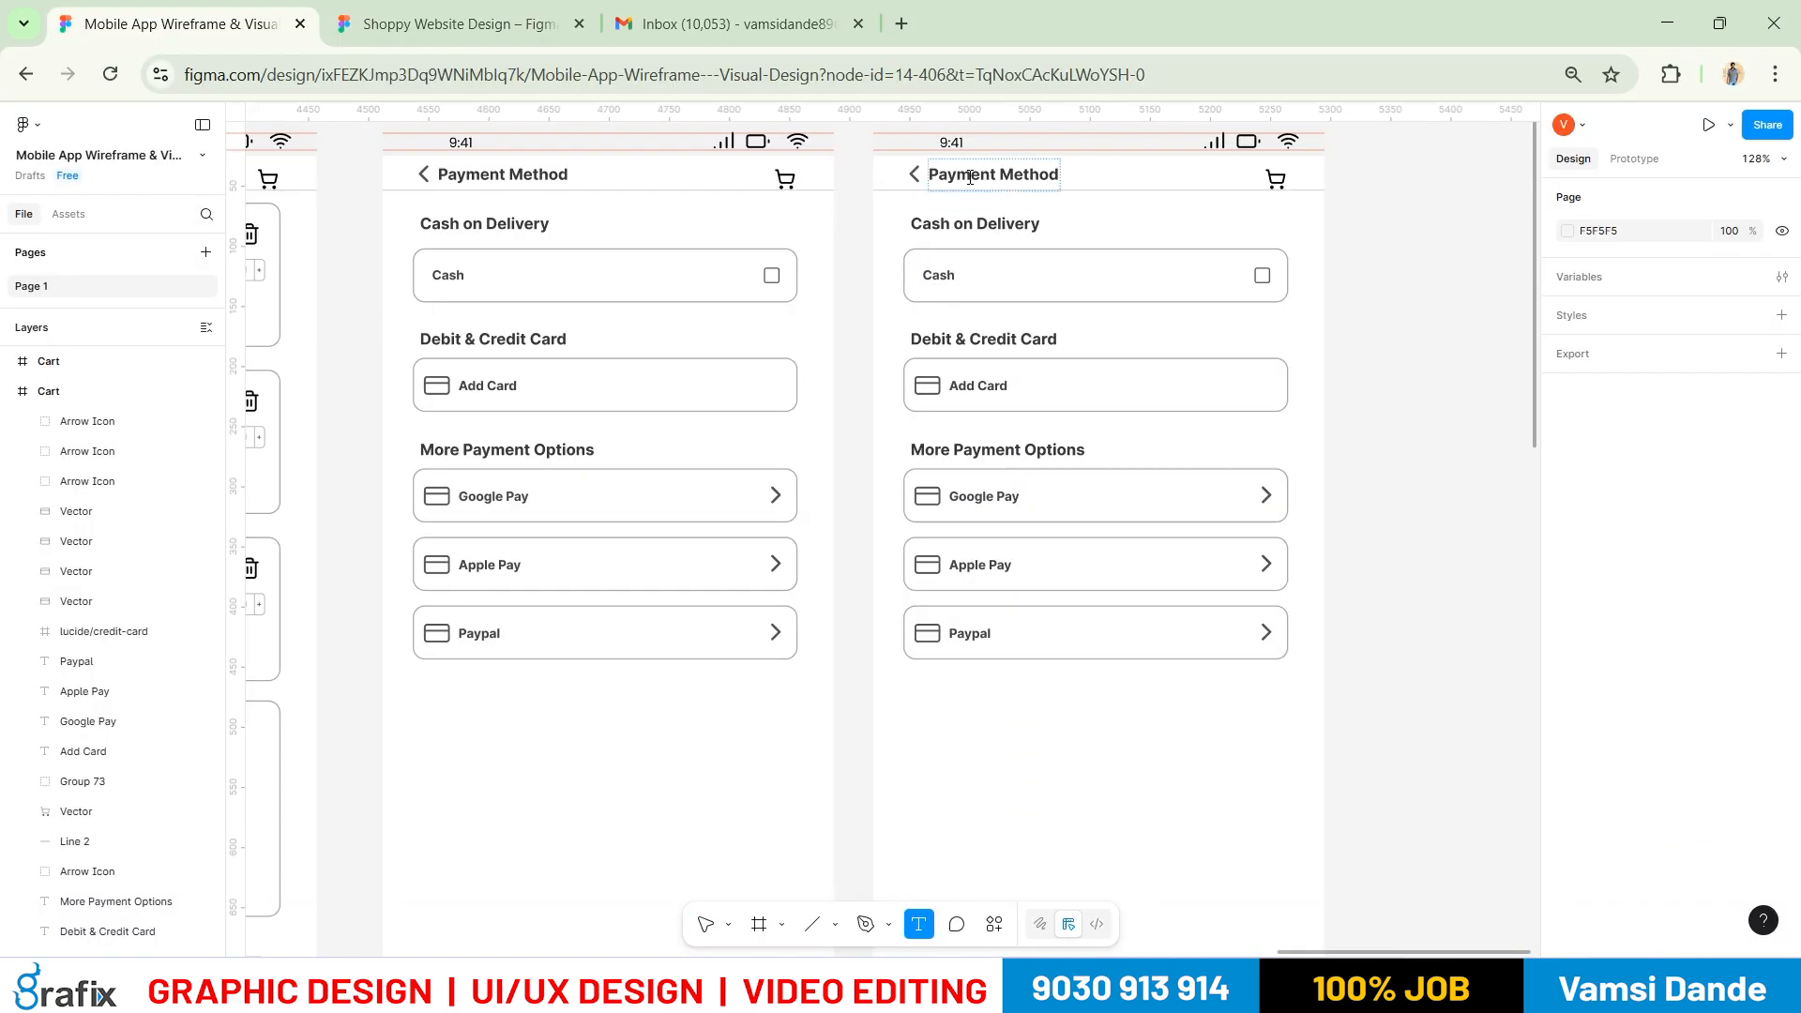
double_click(970, 176)
type("Add New Card")
key("Escape")
Delete the Cash row, Cash on Delivery and Debit & Credit Card titles, then move Add Card up
key("alt+Tab")
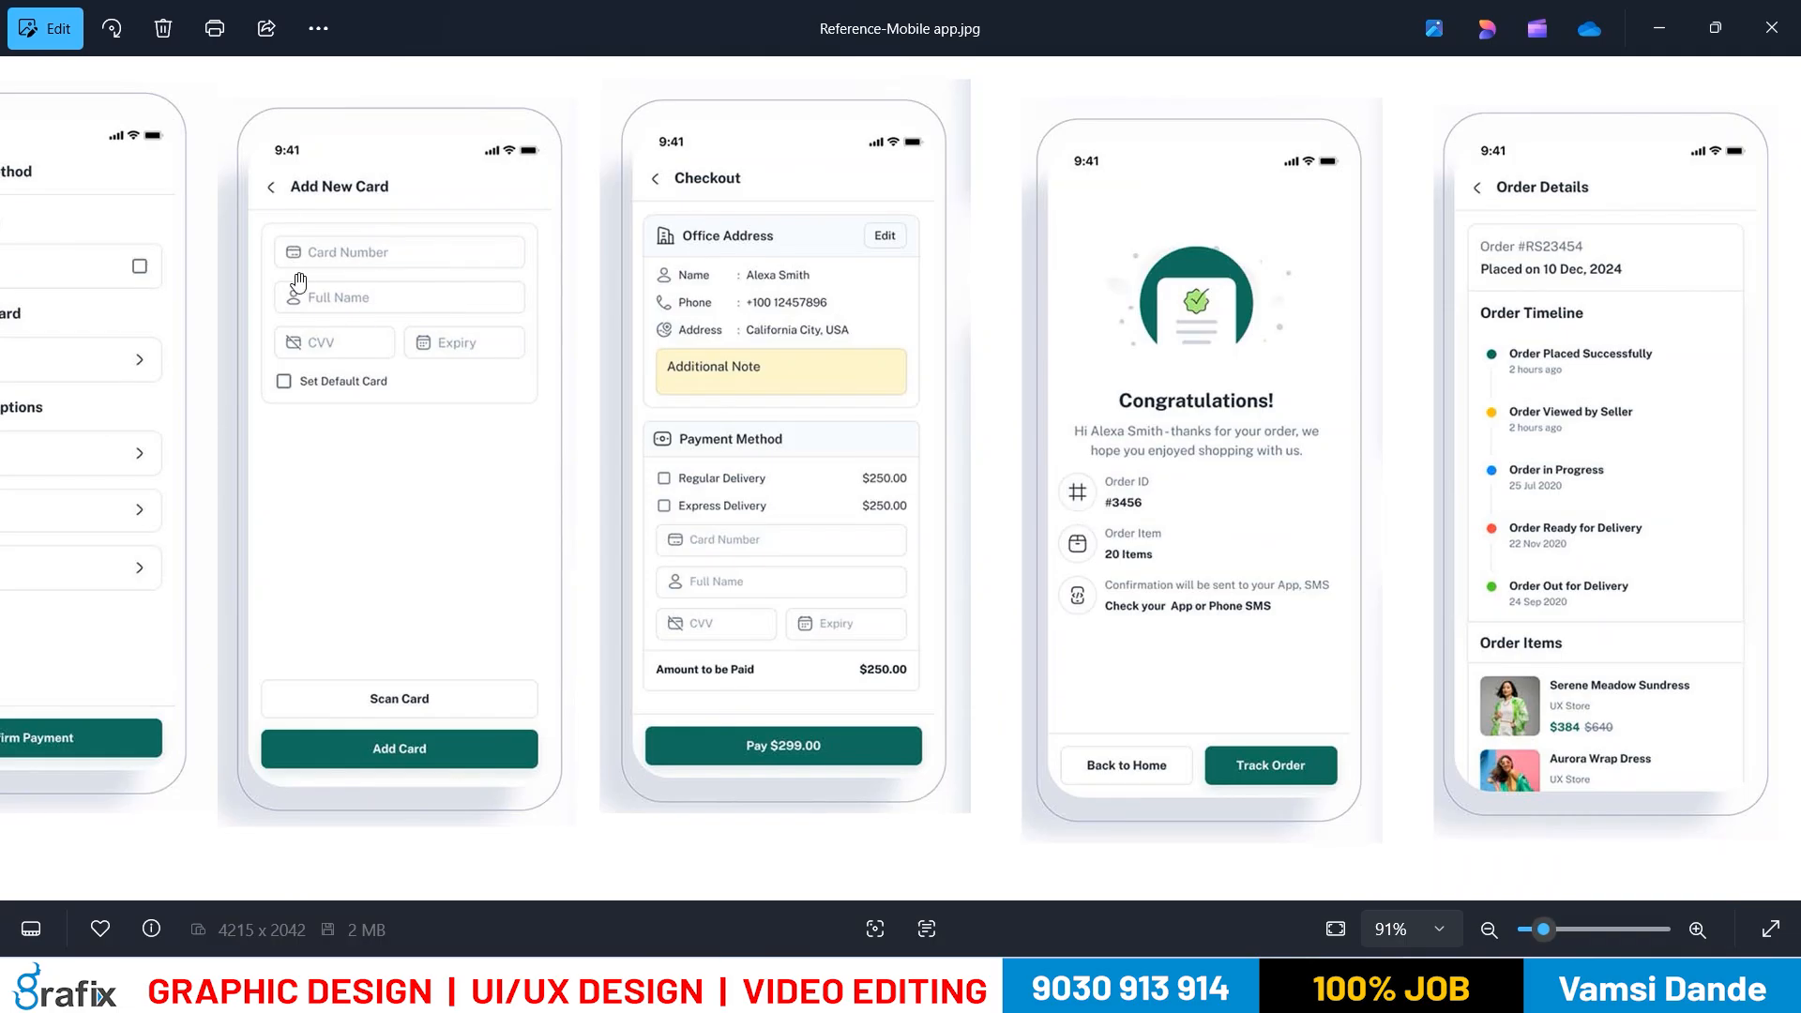
key("alt+Tab")
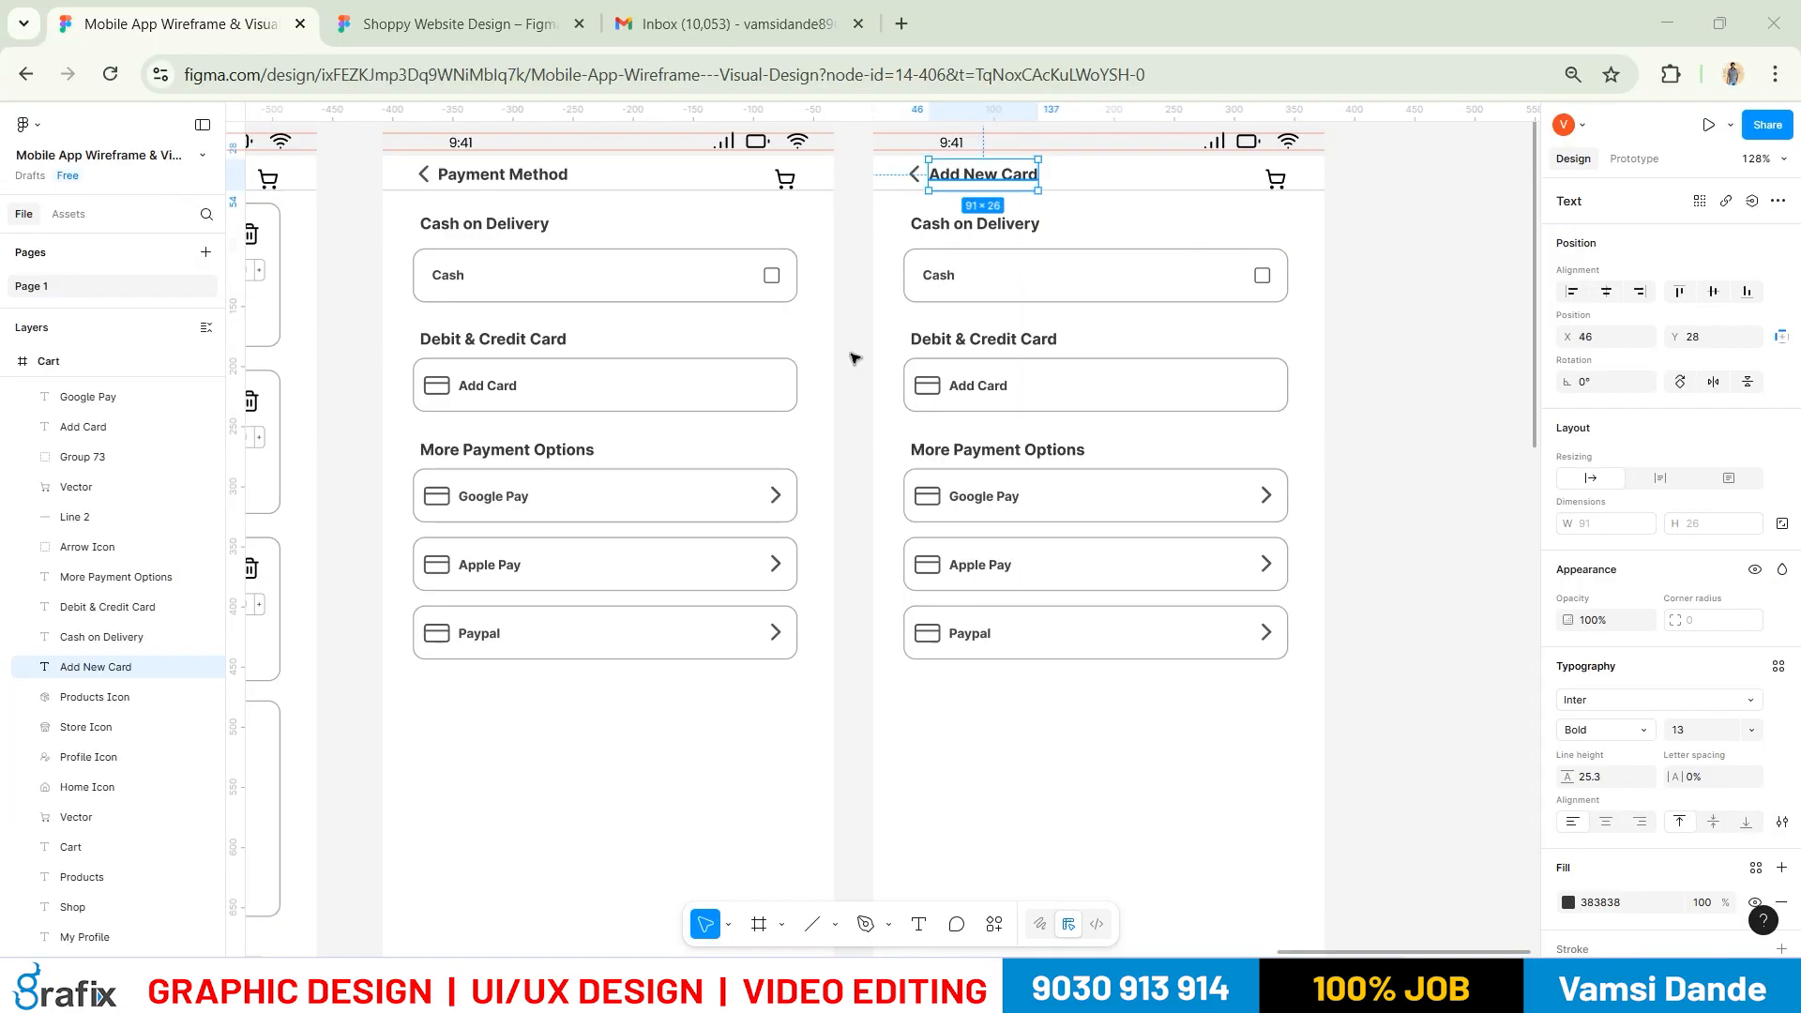
left_click(1078, 362)
left_click_drag(881, 244, 1341, 338)
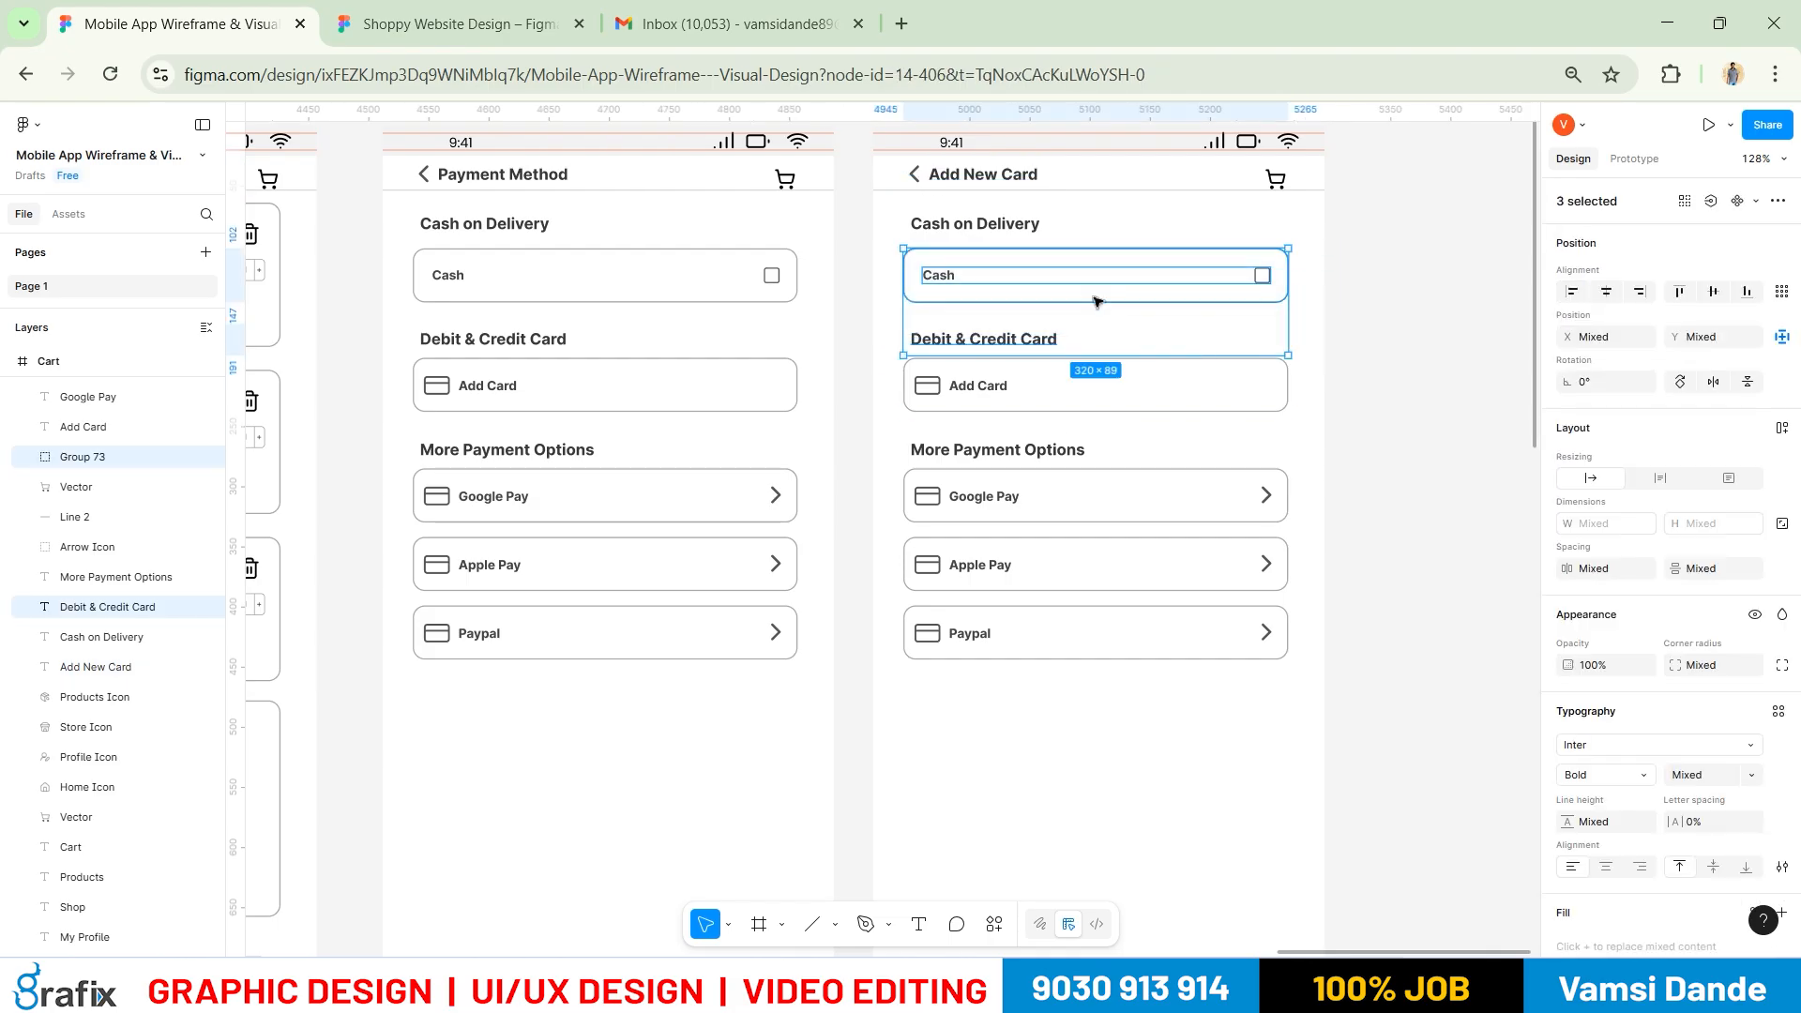
key("Delete")
left_click_drag(1035, 263, 877, 182)
key("Delete")
left_click(992, 392)
left_click_drag(990, 392, 985, 252)
Rename the Add Card field label to 'Card Number'
left_click(978, 349)
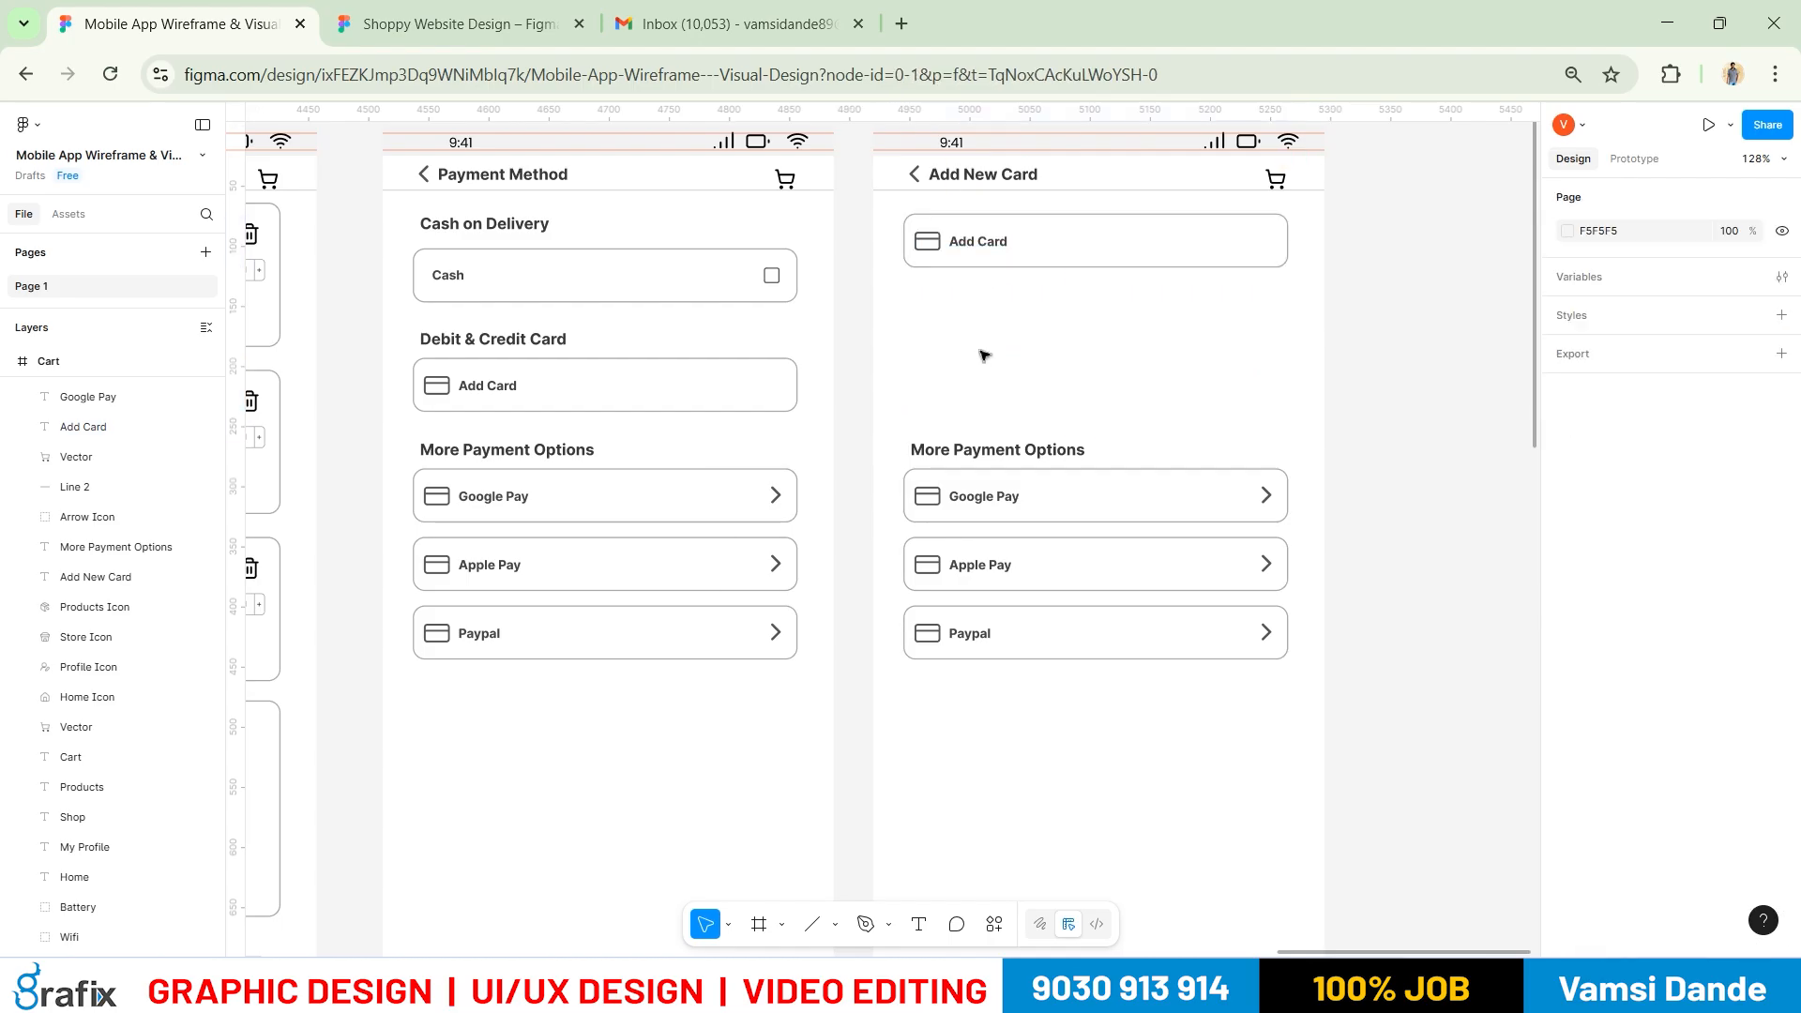
key("alt+Tab")
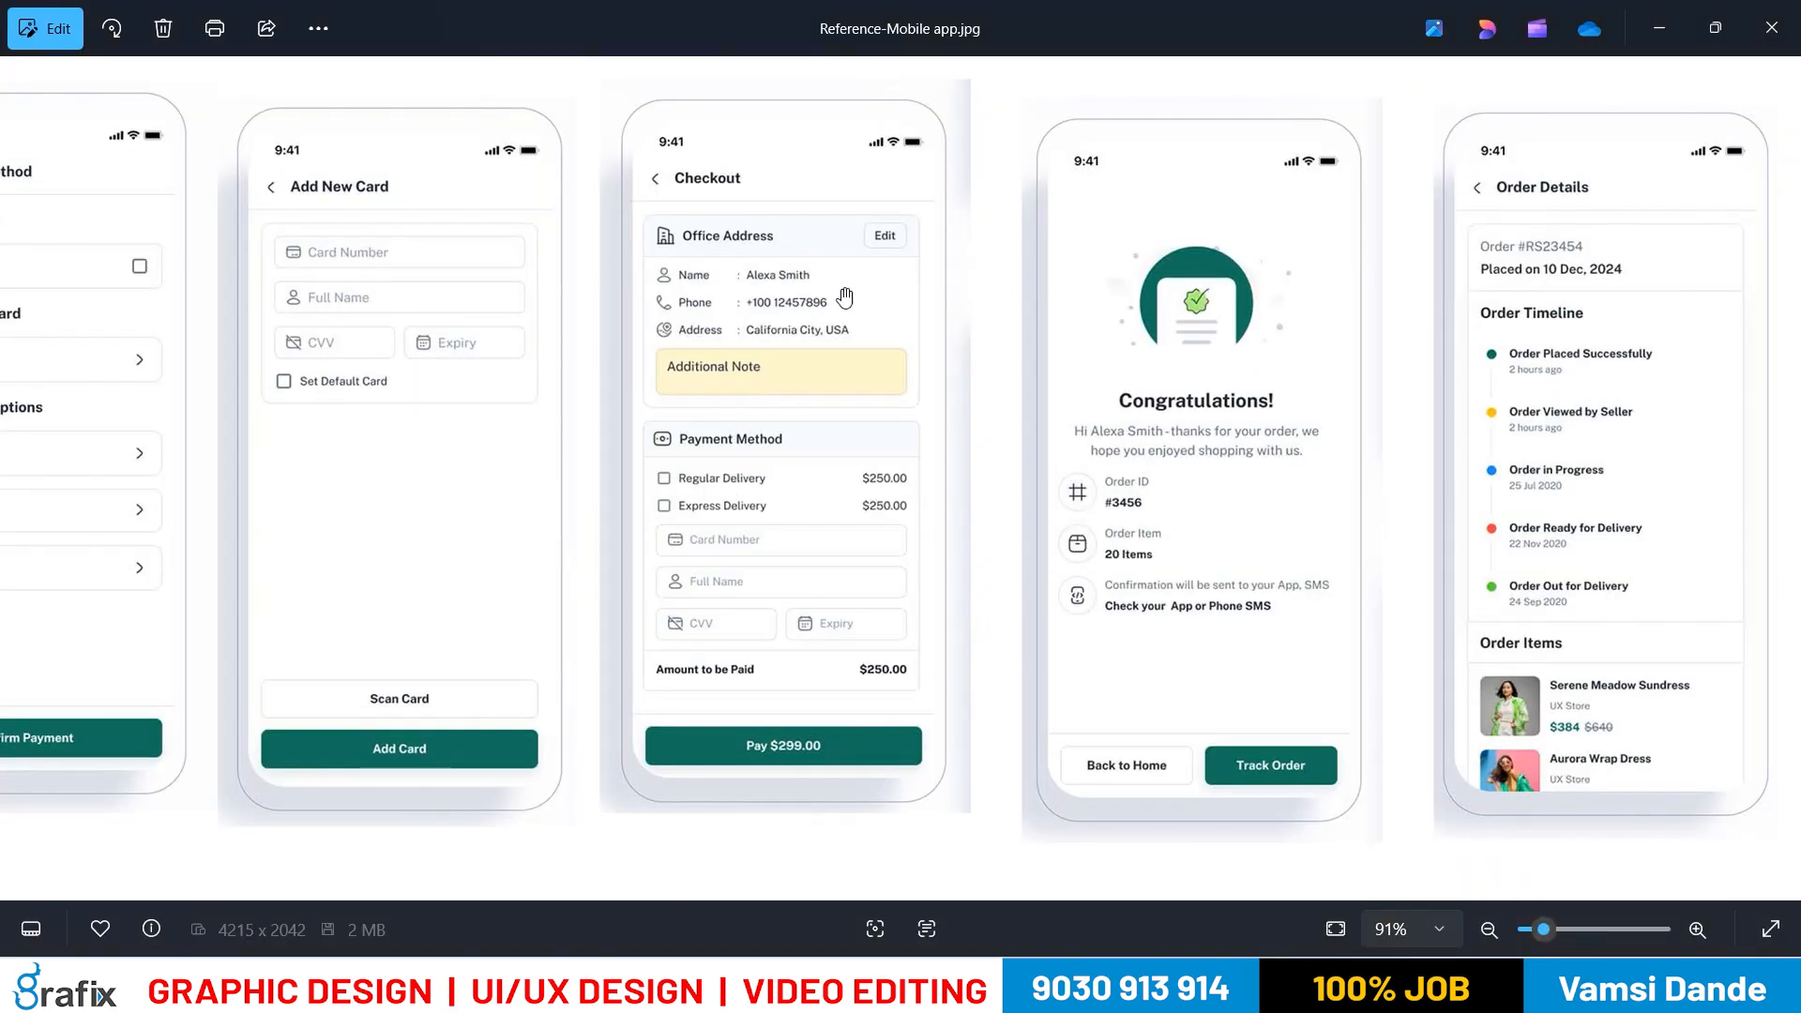
key("alt+Tab")
left_click(975, 246)
key("ctrl+a")
key("Left")
type("card")
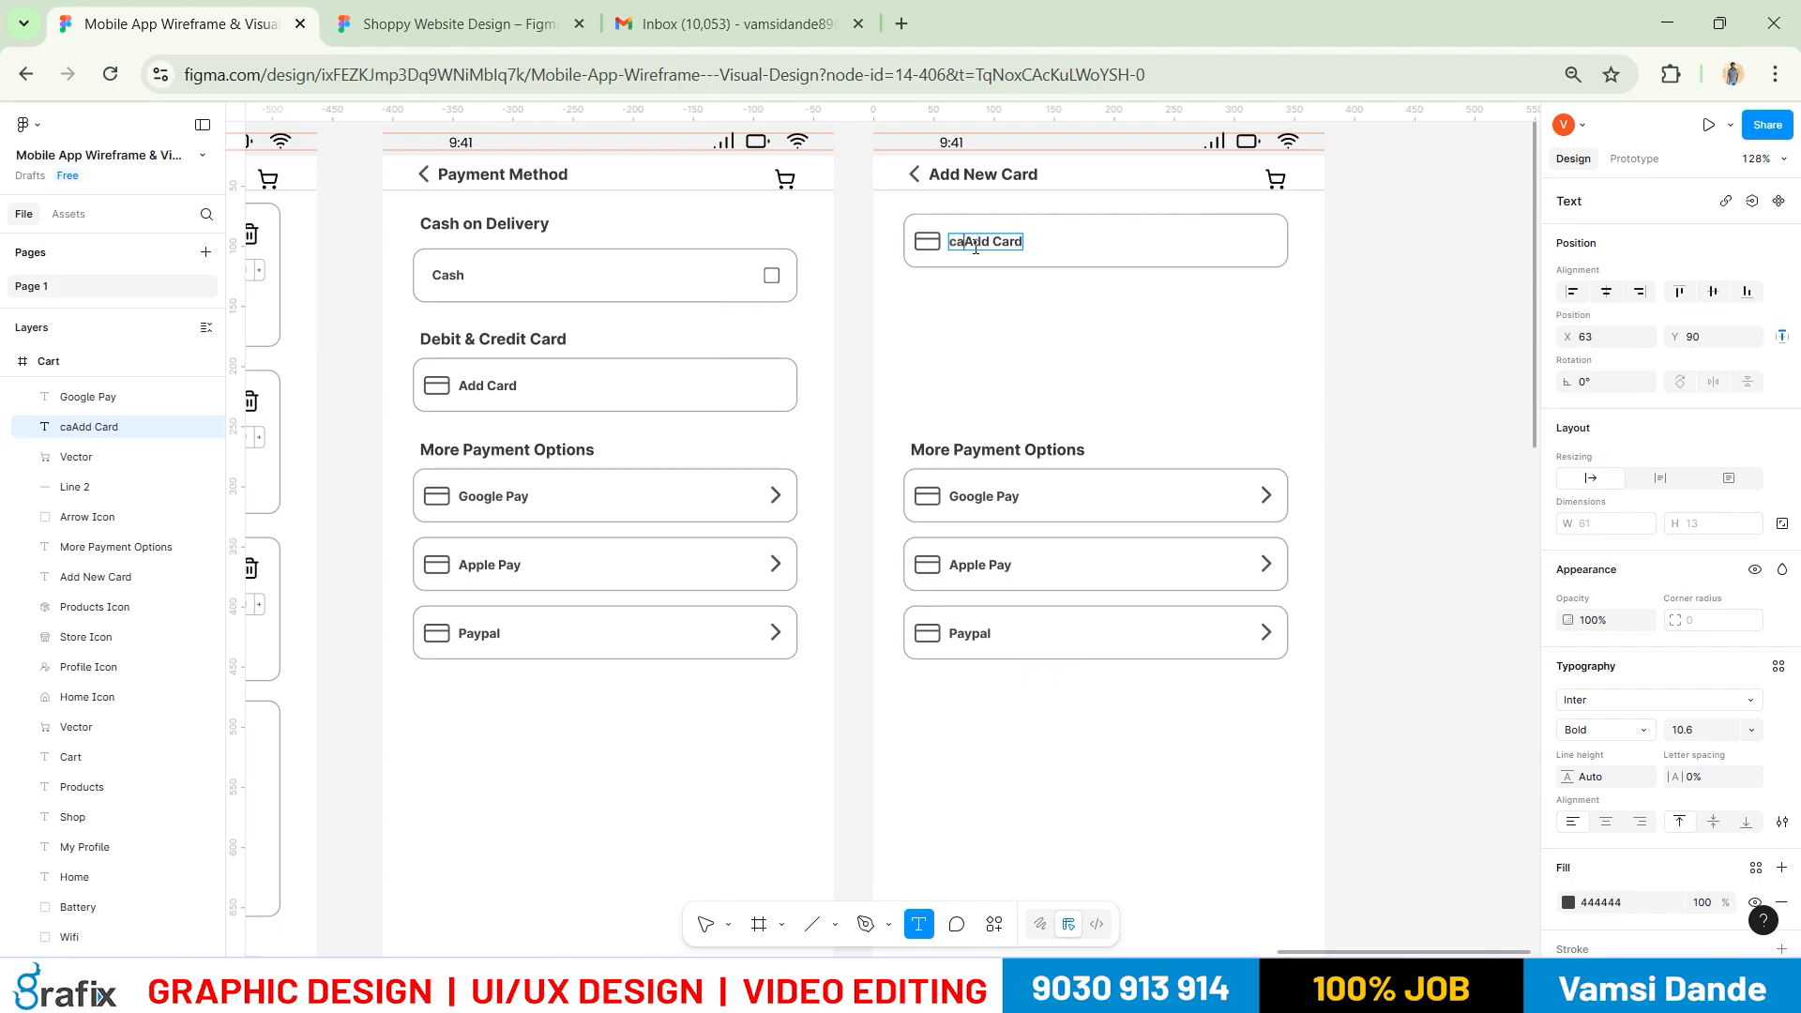
key("ctrl+a")
type("Card Number")
key("Escape")
Delete the More Payment Options group
key("alt+Tab")
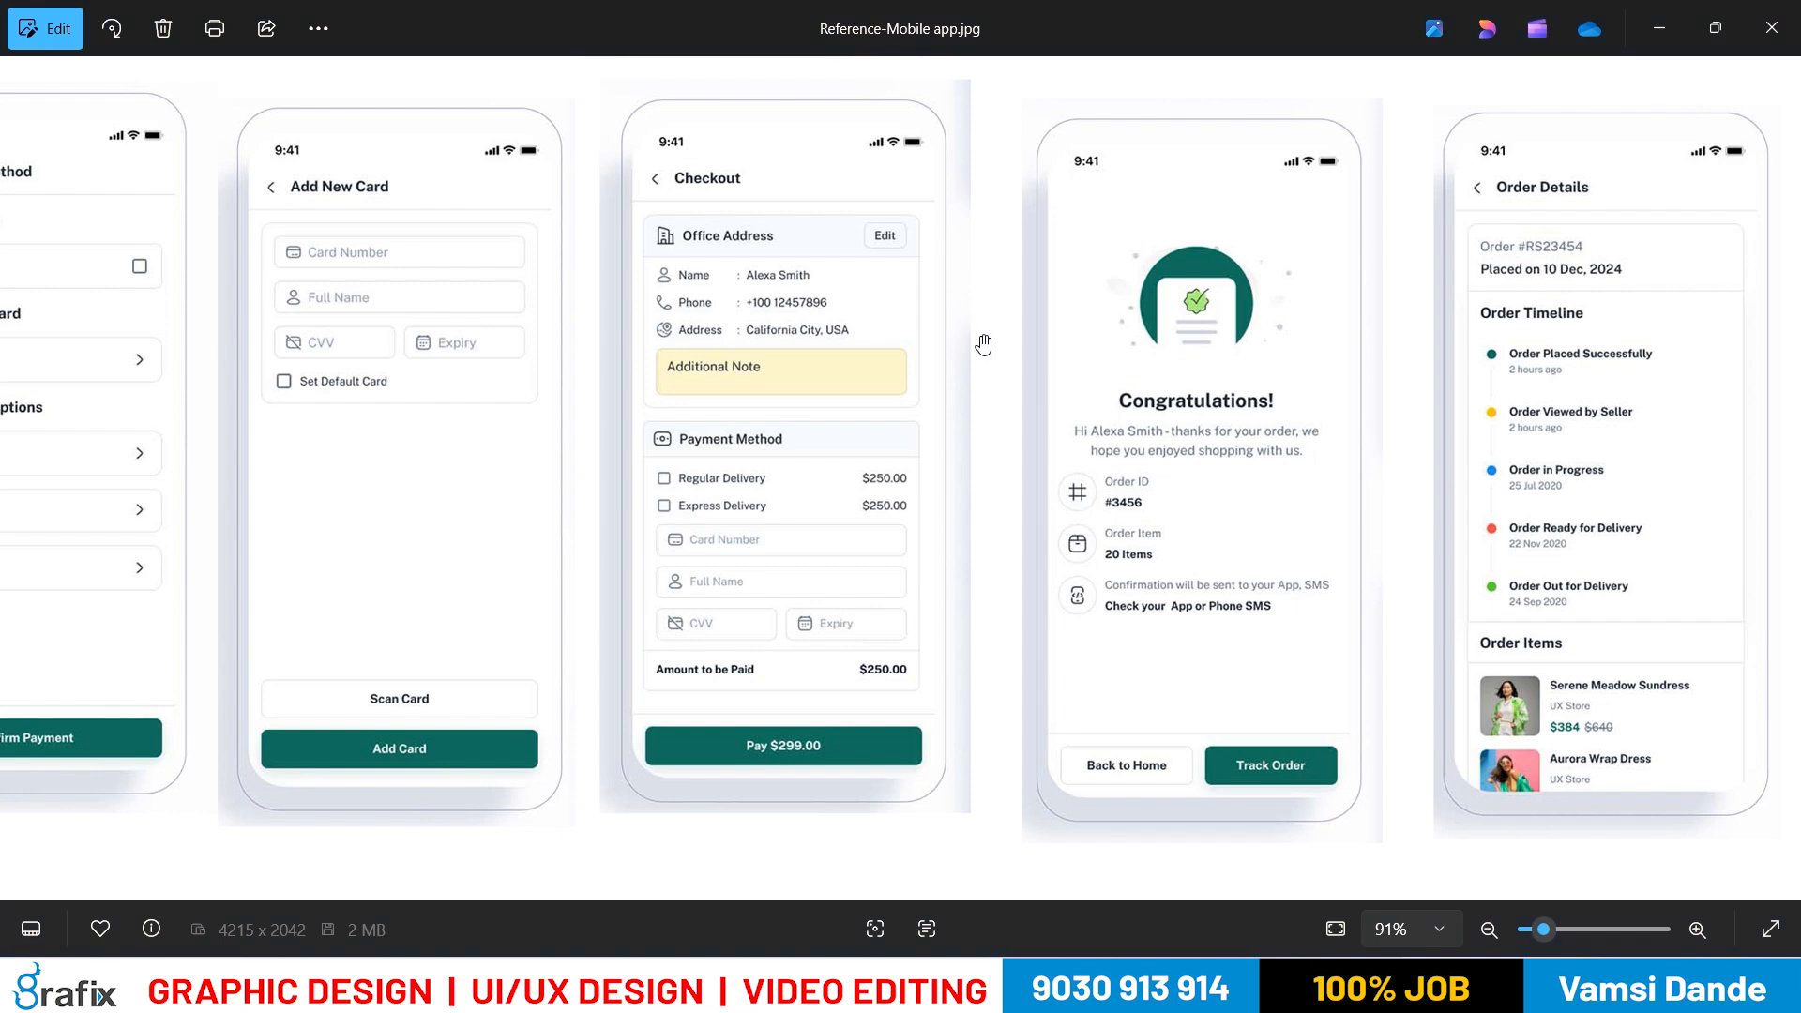
key("alt+Tab")
left_click_drag(909, 369, 1076, 618)
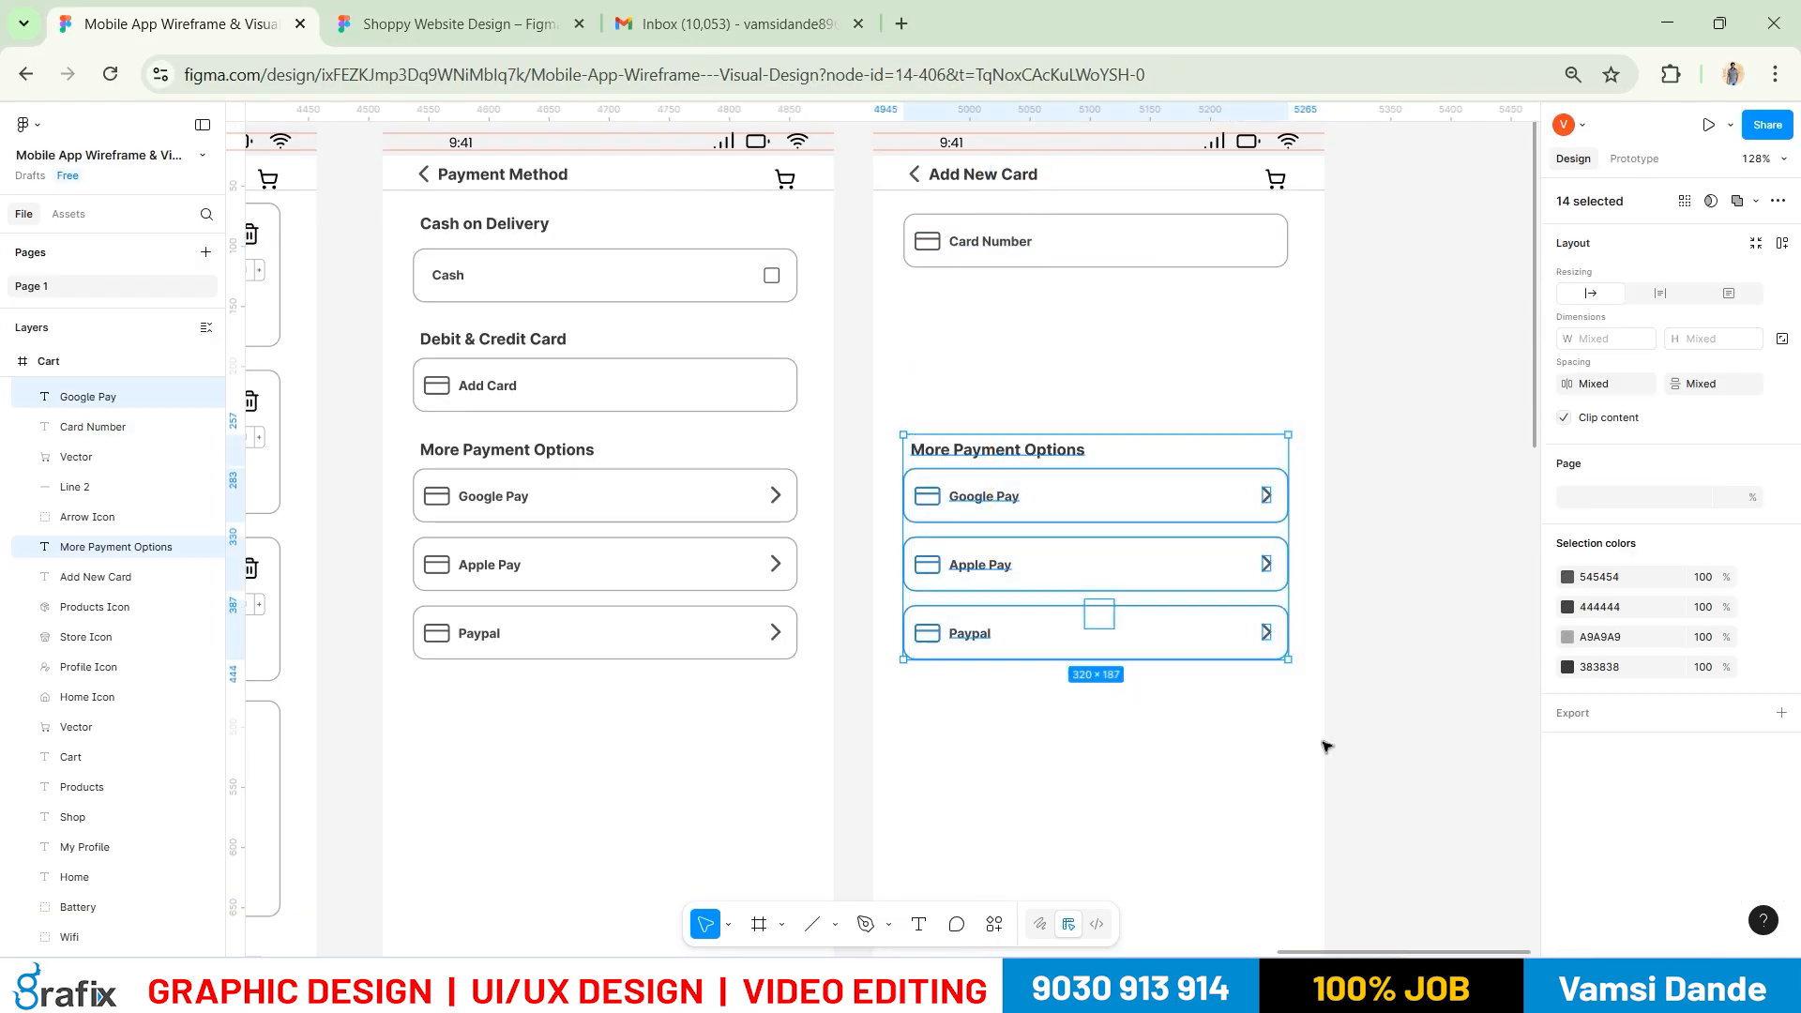
key("Delete")
Duplicate the Card Number field downward with Ctrl+D until five fields are stacked
left_click_drag(1234, 412, 986, 329)
key("alt+Tab")
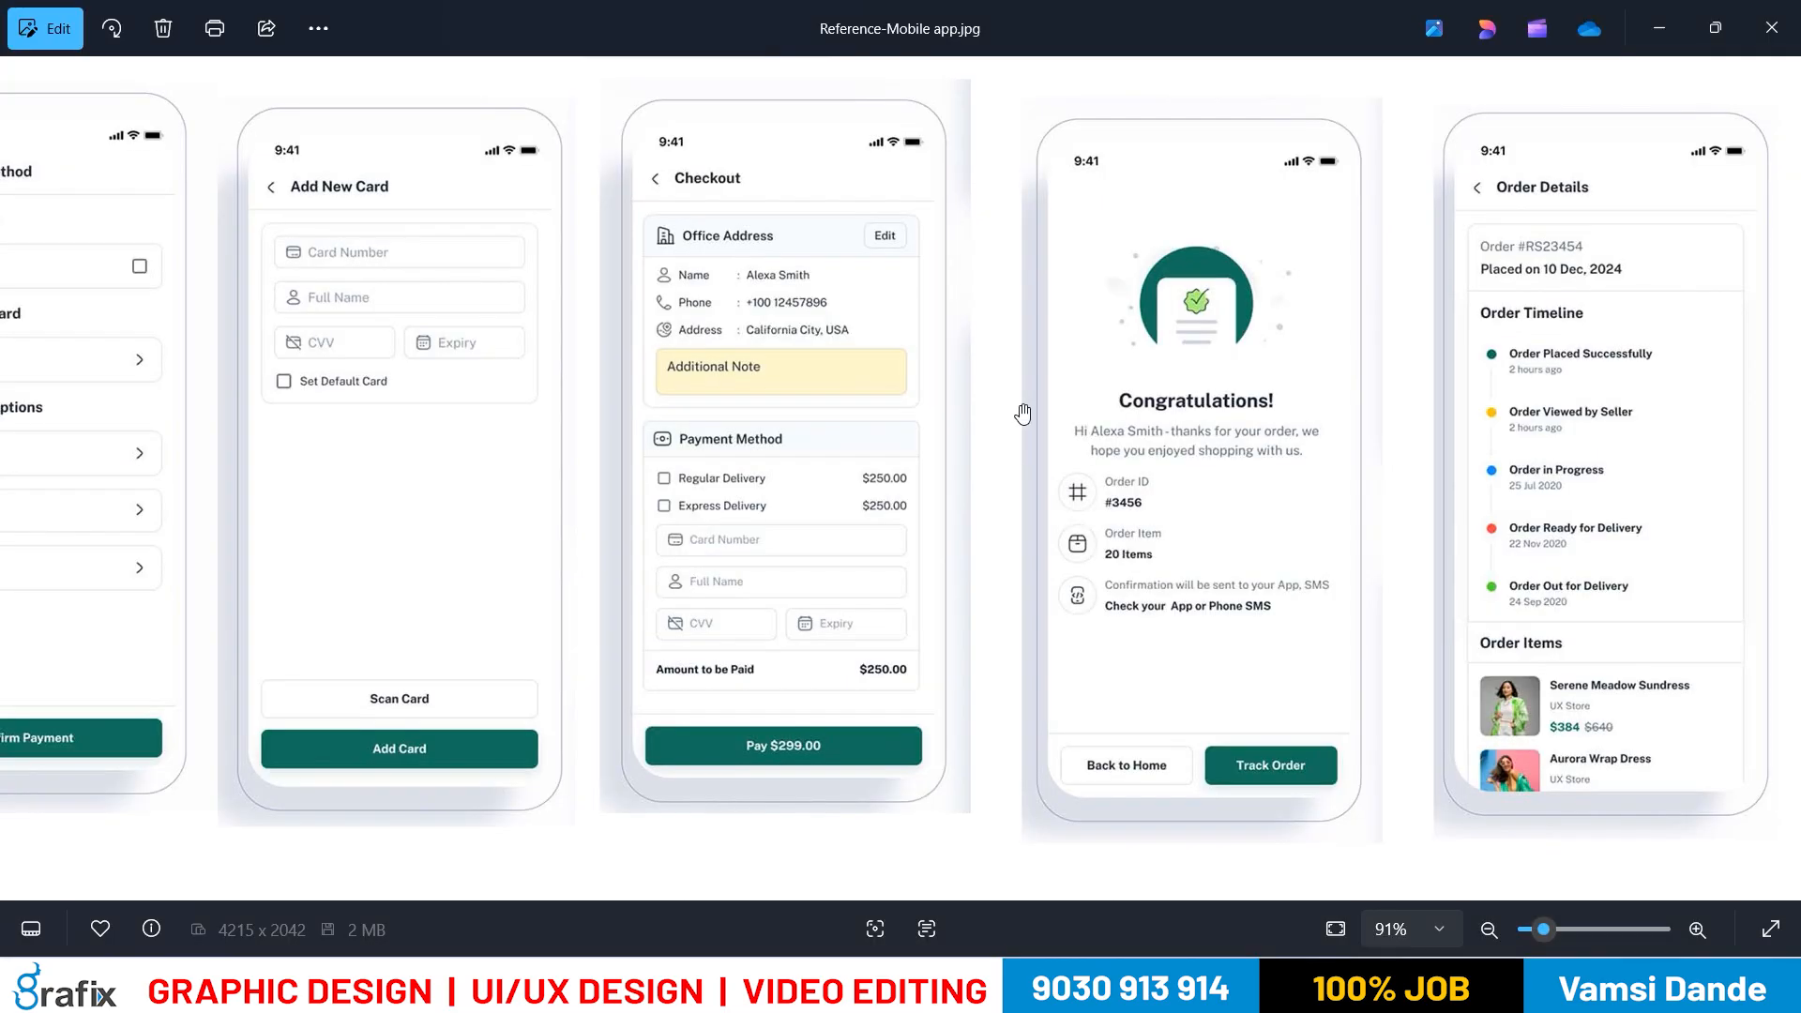
key("alt+Tab")
left_click_drag(1013, 247, 1008, 312, "alt")
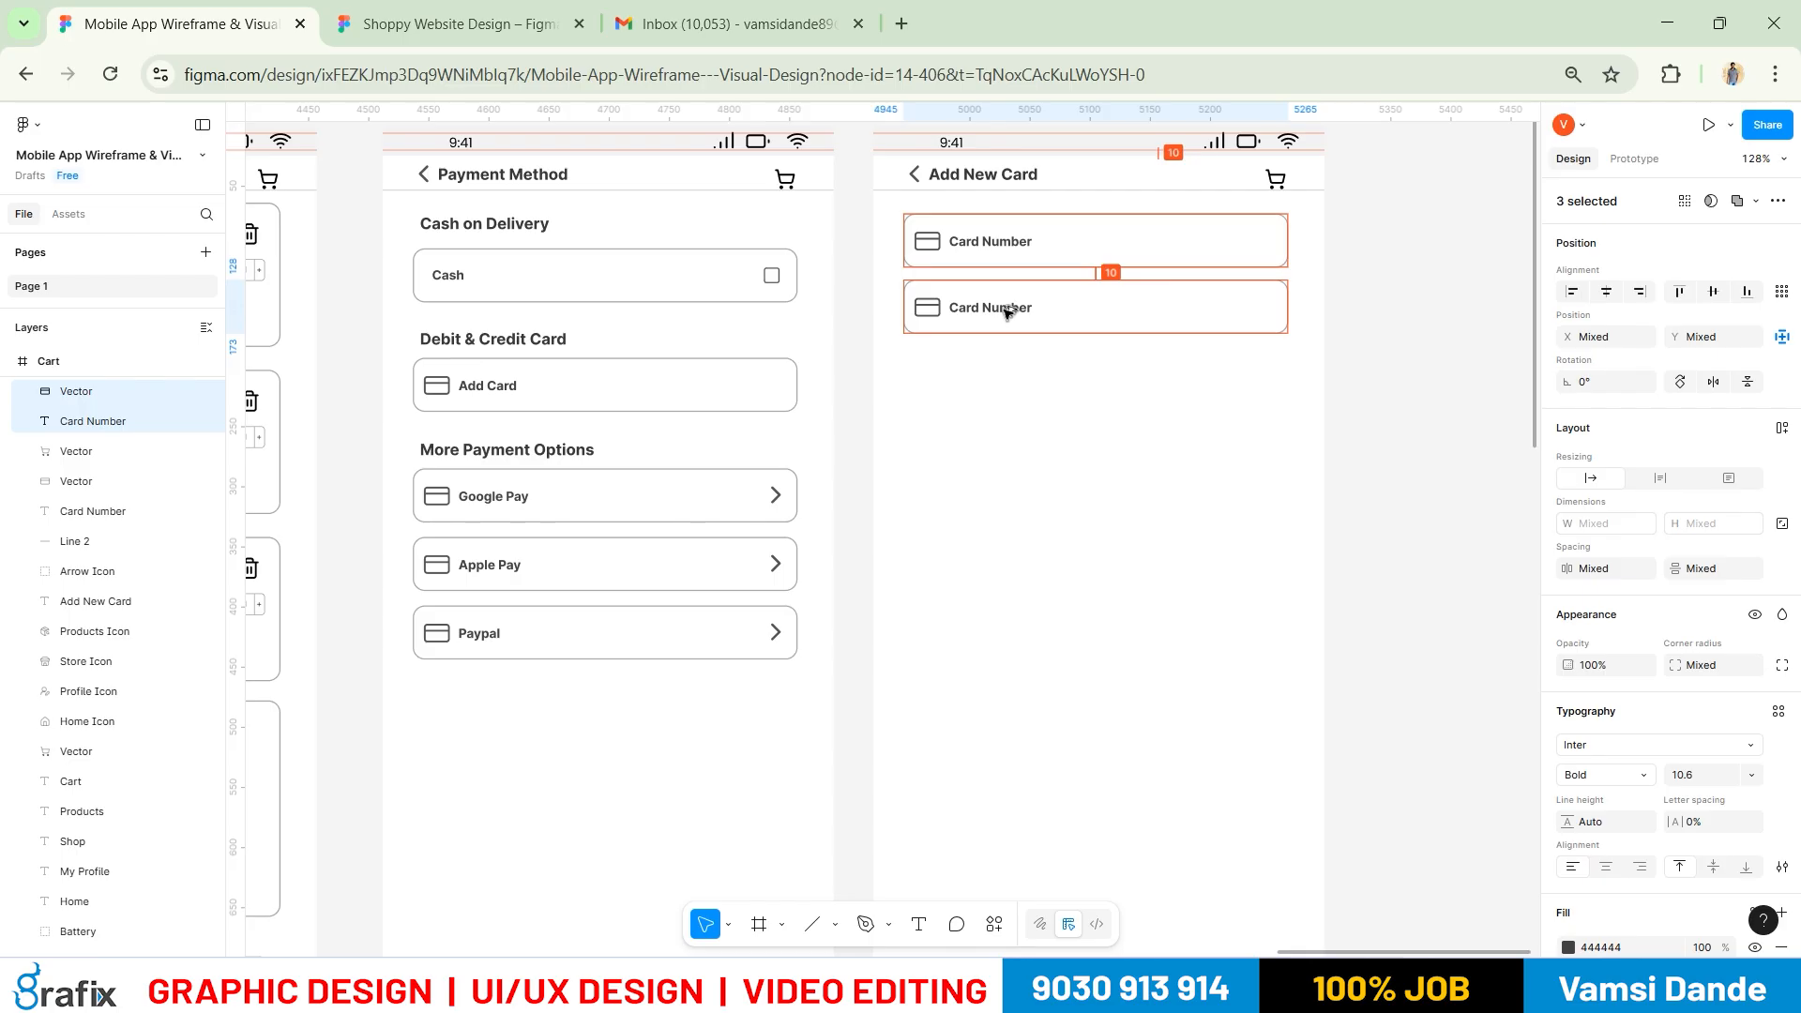
key("ctrl+d")
key("ctrl+d")
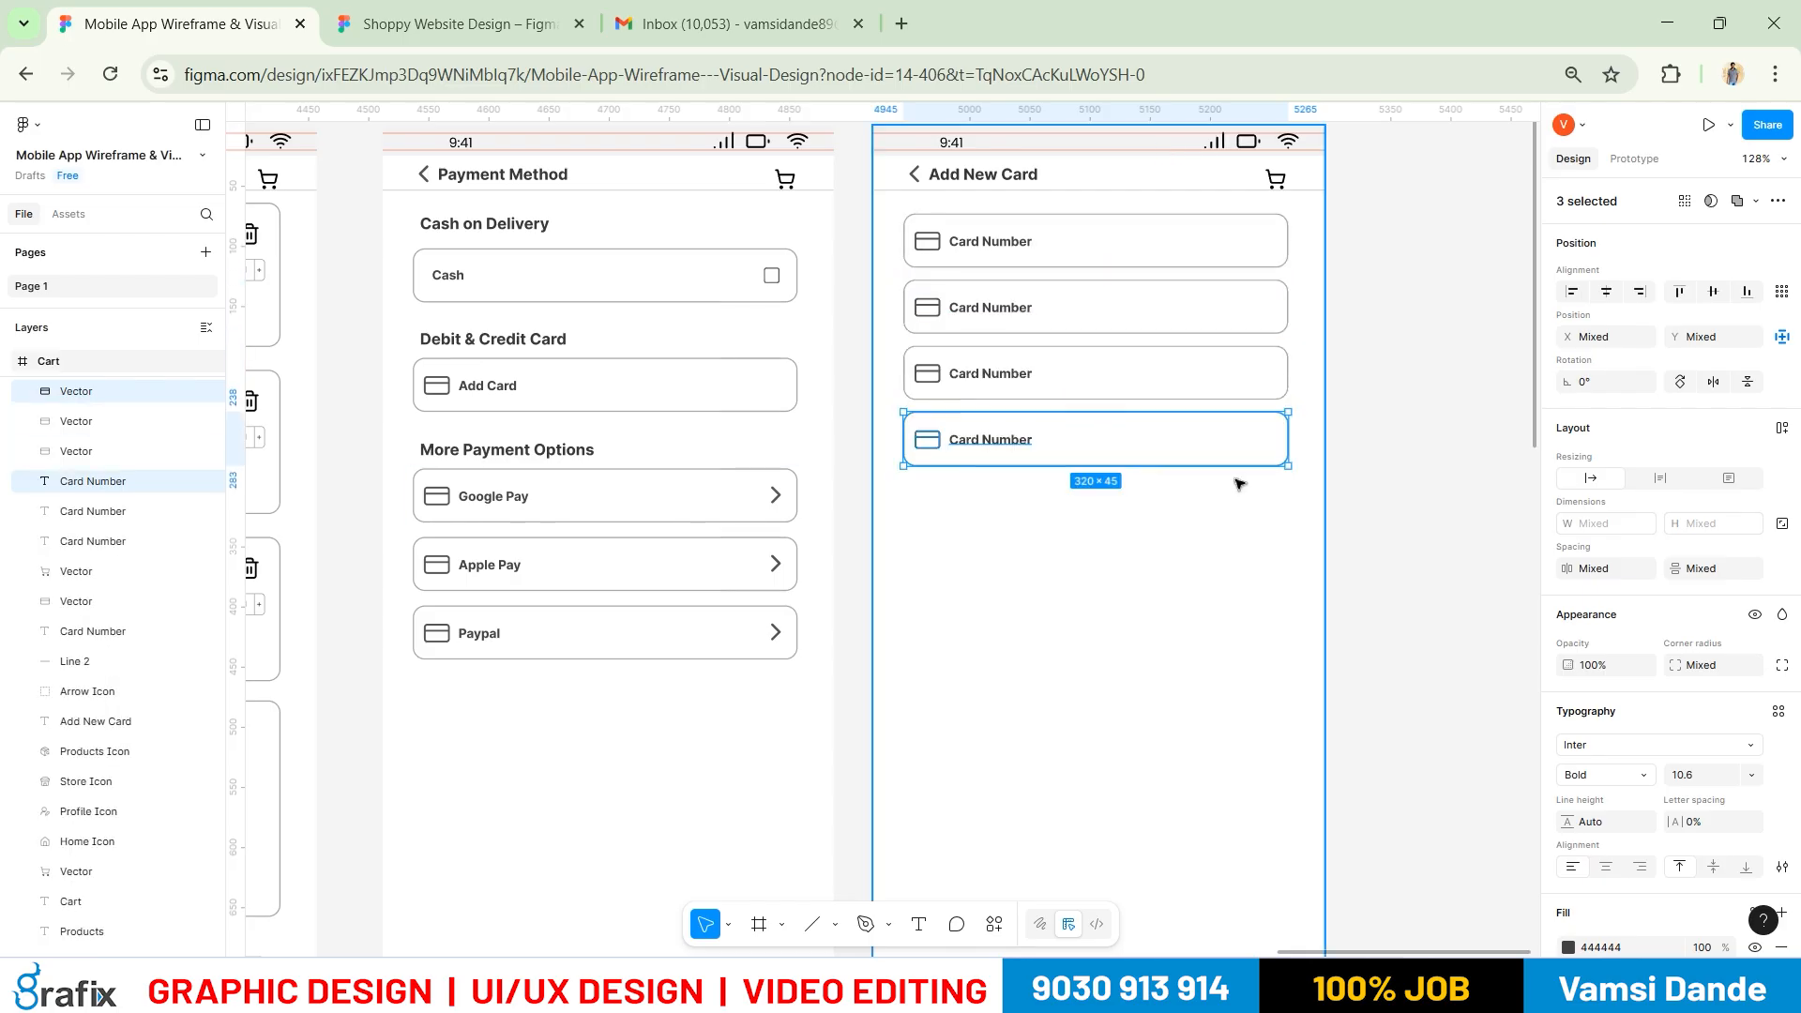
key("alt+Tab")
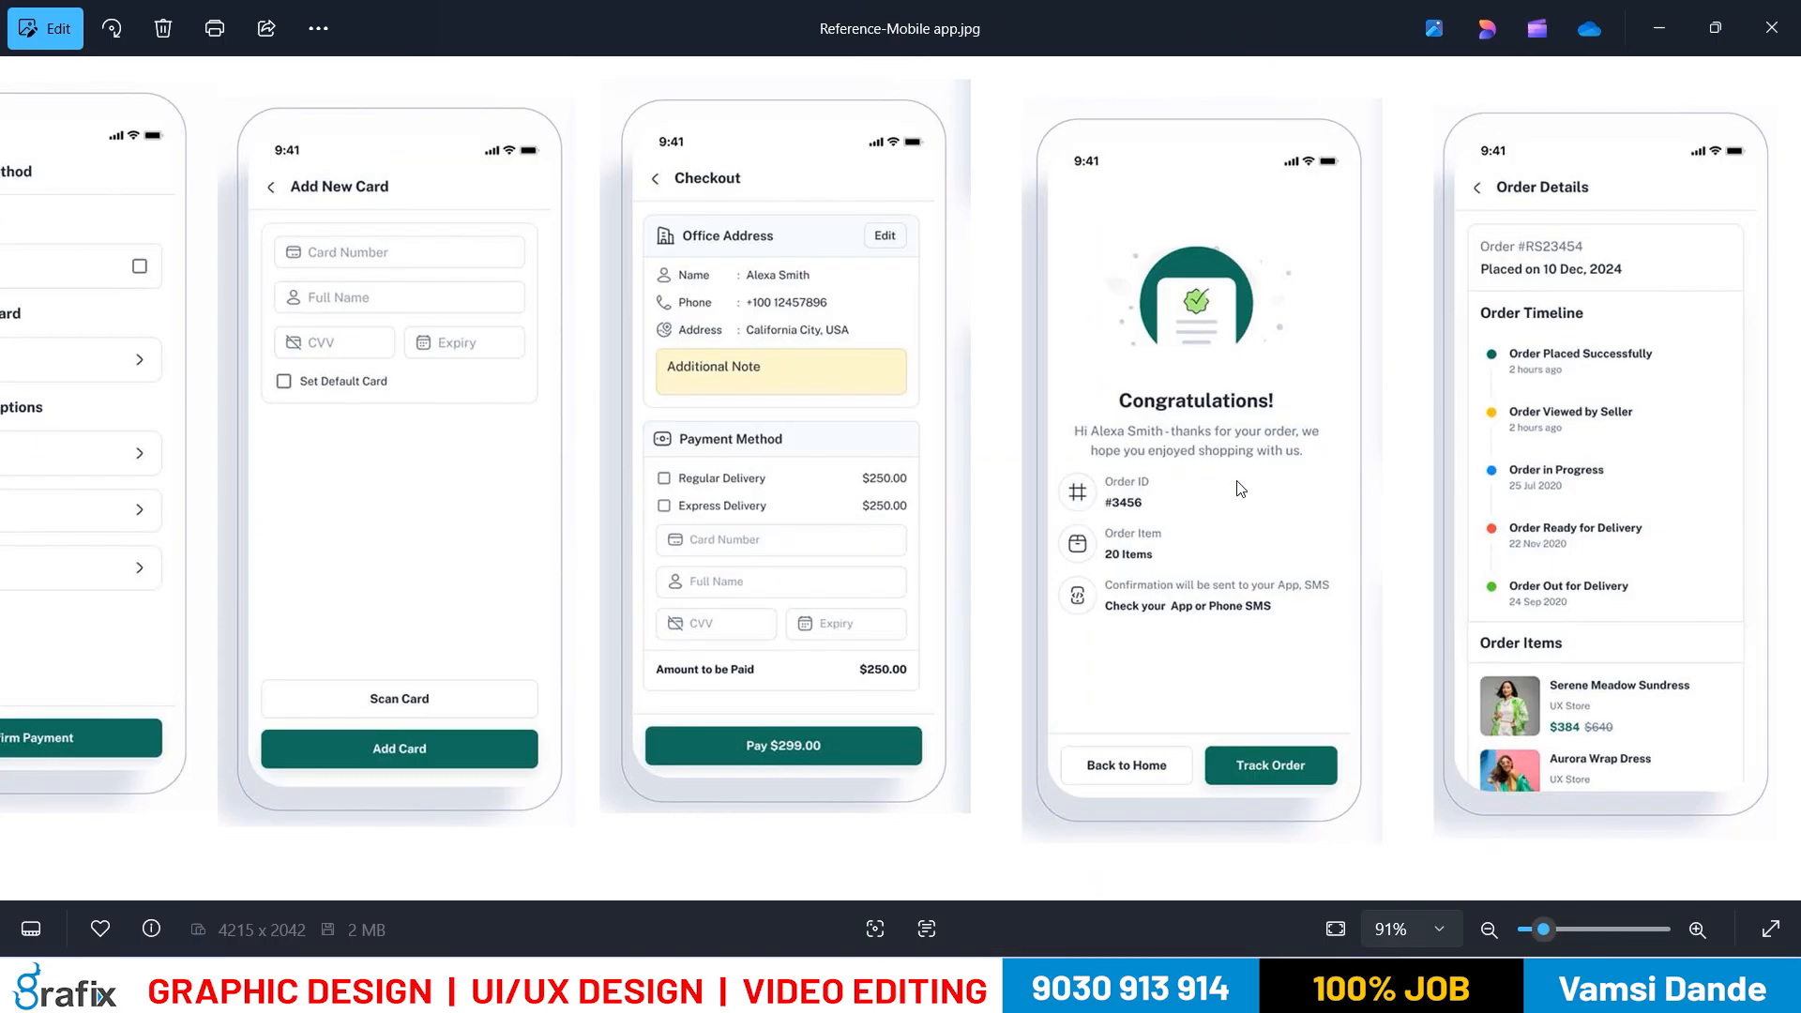
key("alt+Tab")
key("ctrl+d")
Select the first Card Number label's text, then switch to the reference image
key("alt+Tab")
key("alt+Tab")
key("t")
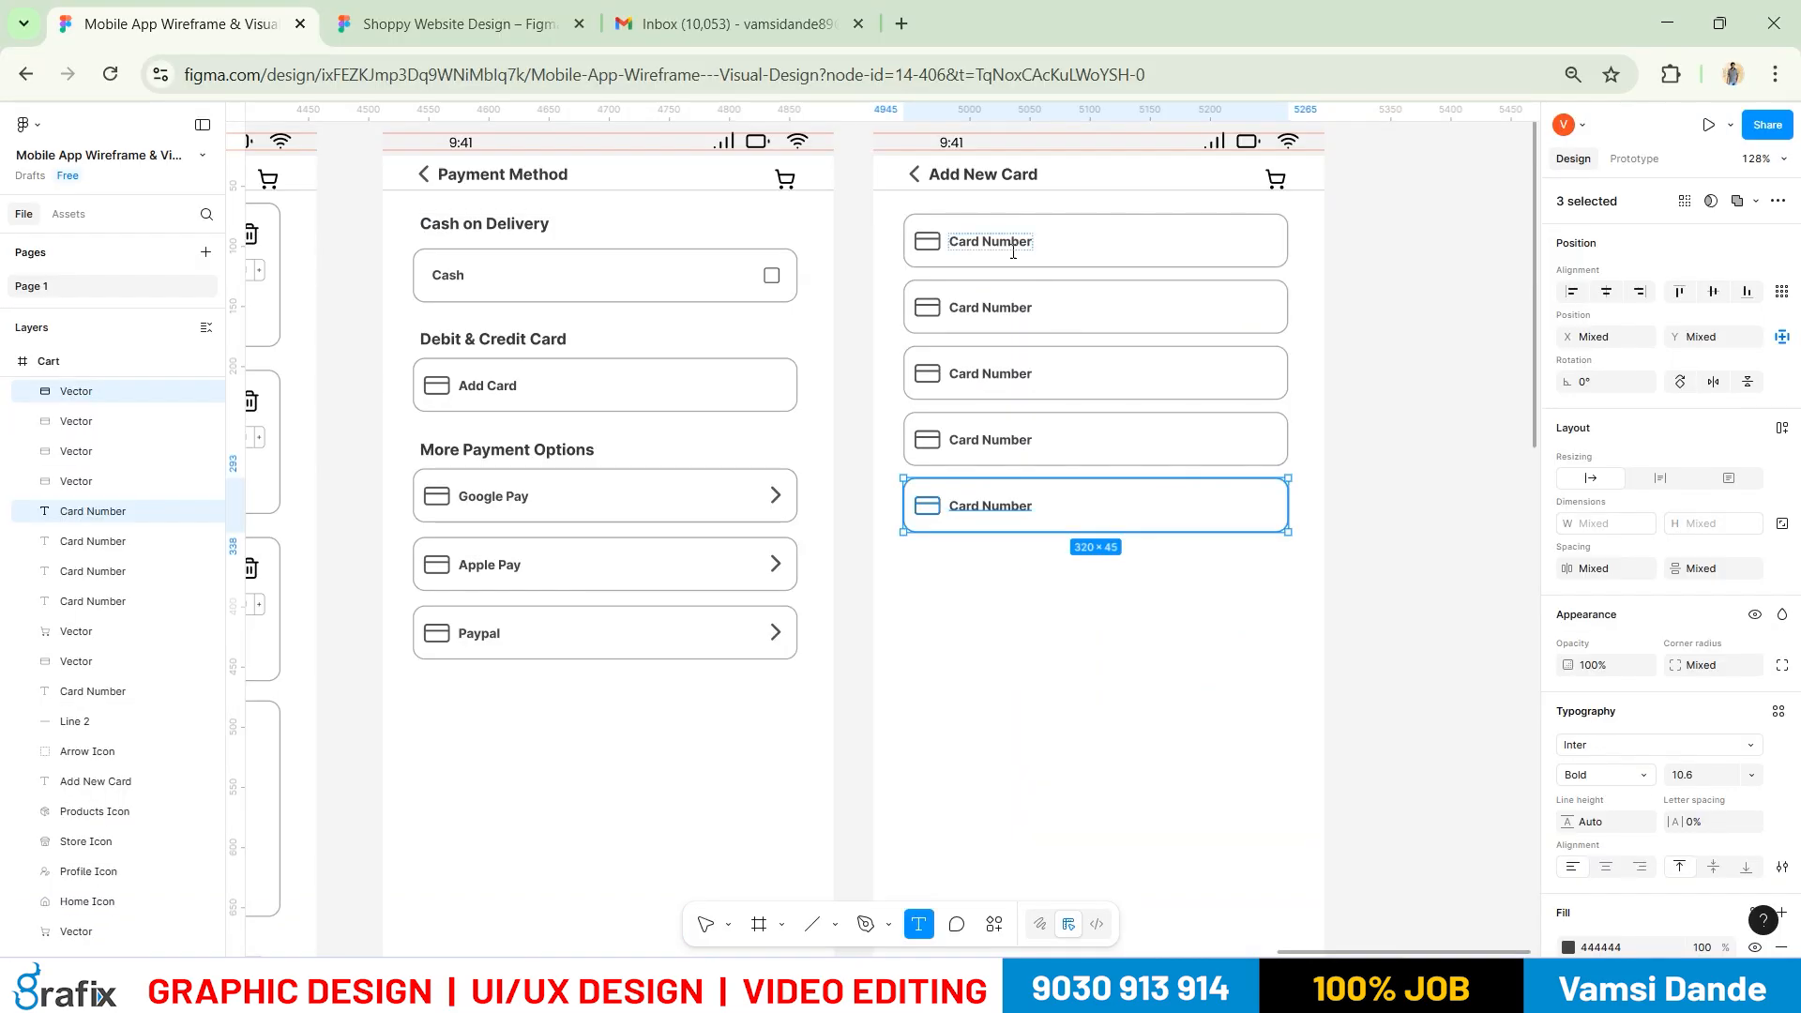
left_click(1013, 250)
key("ctrl+a")
key("ctrl+alt+a")
key("alt+Tab")
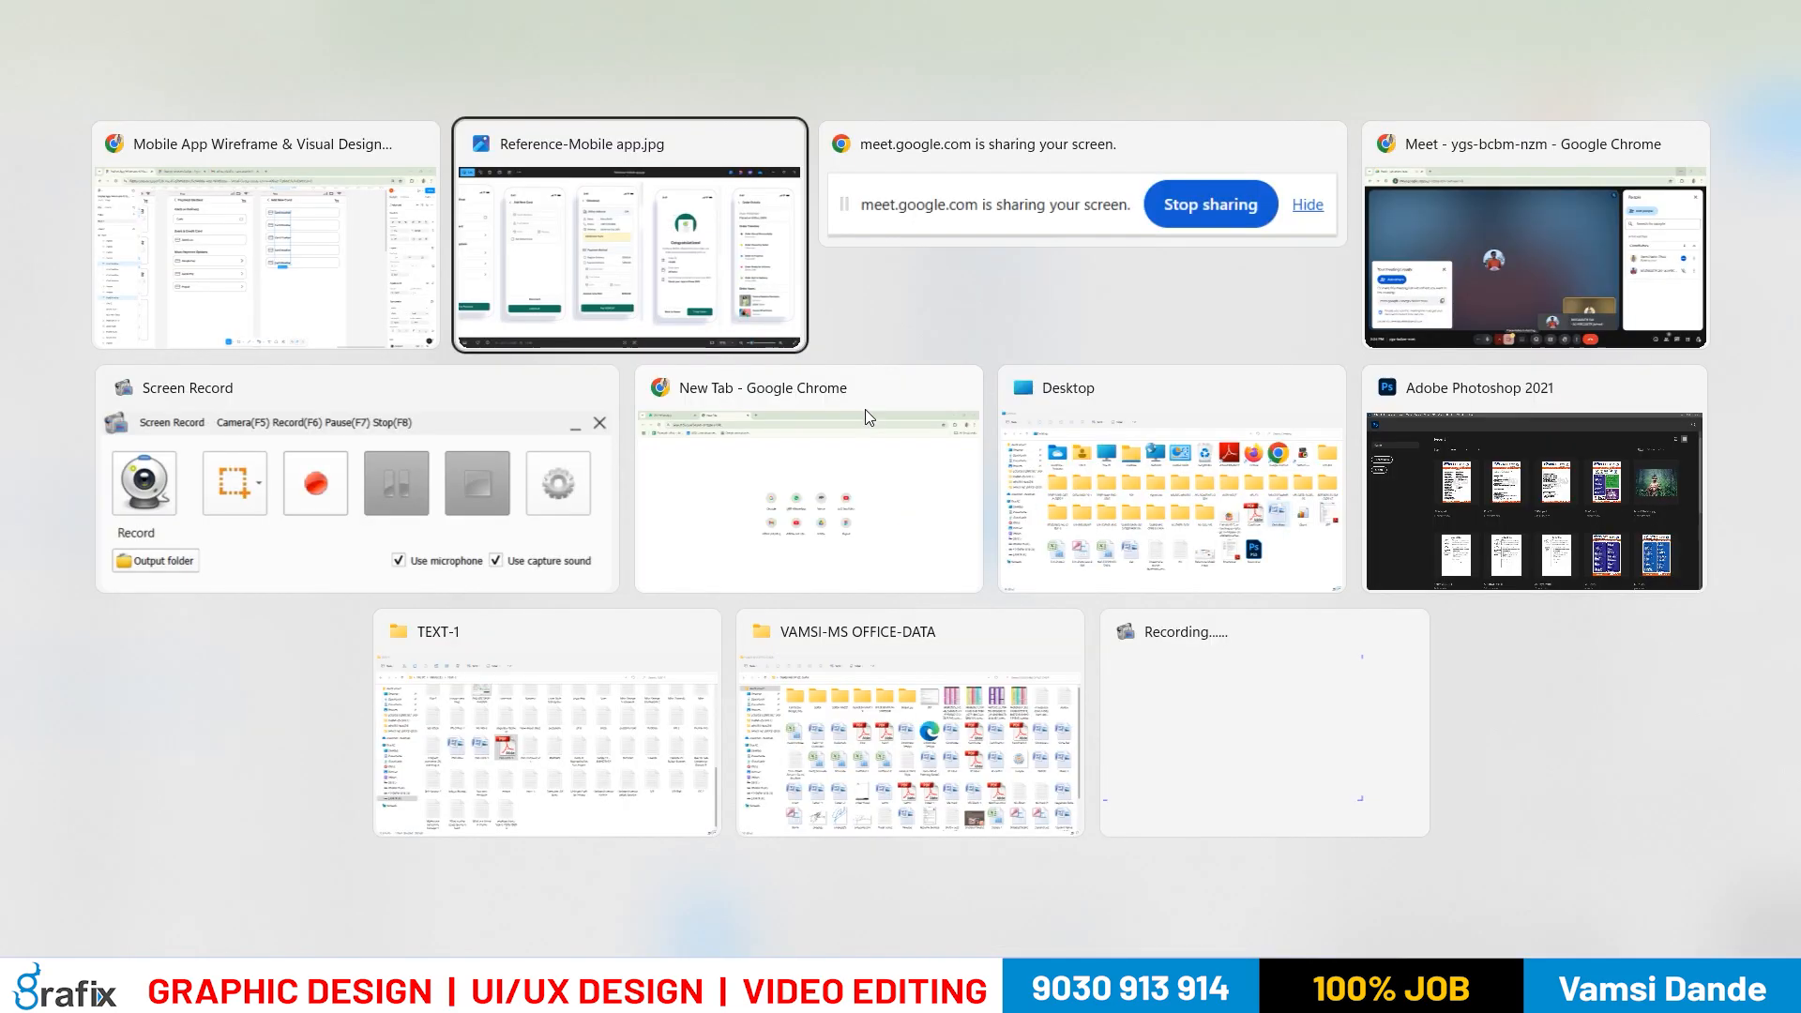
key("alt+shift+Tab")
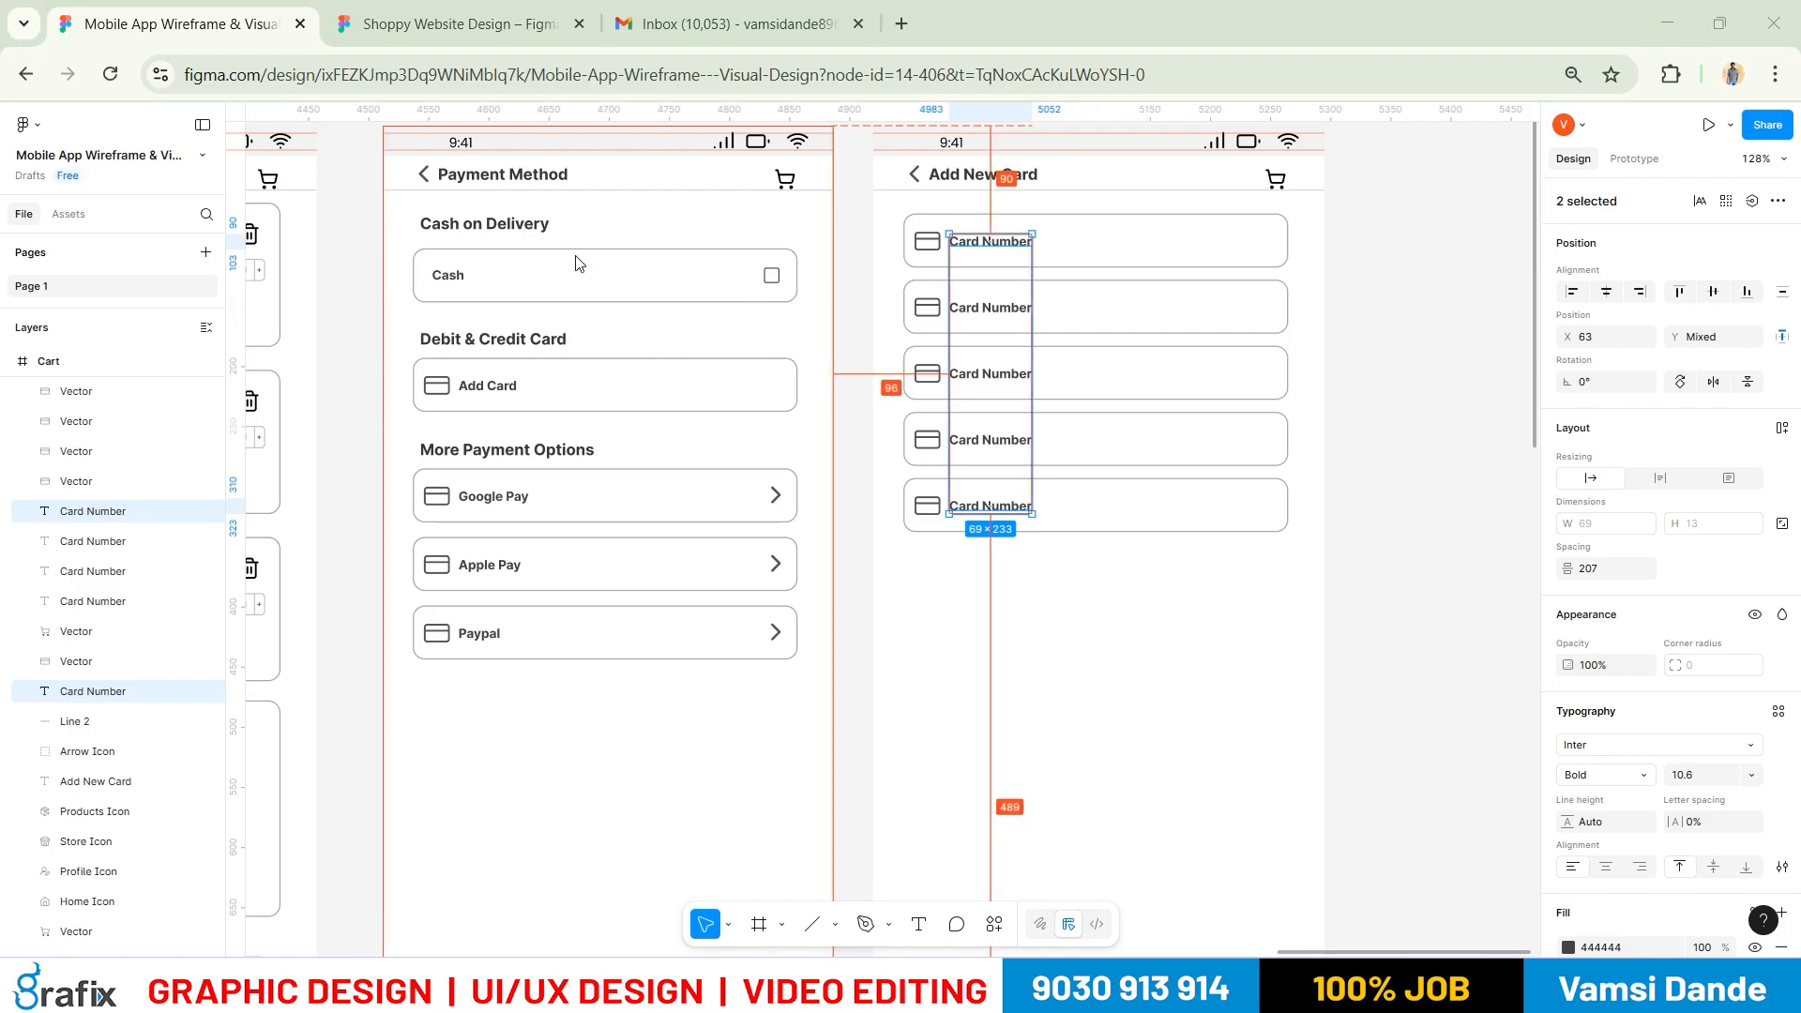
key("alt+Tab")
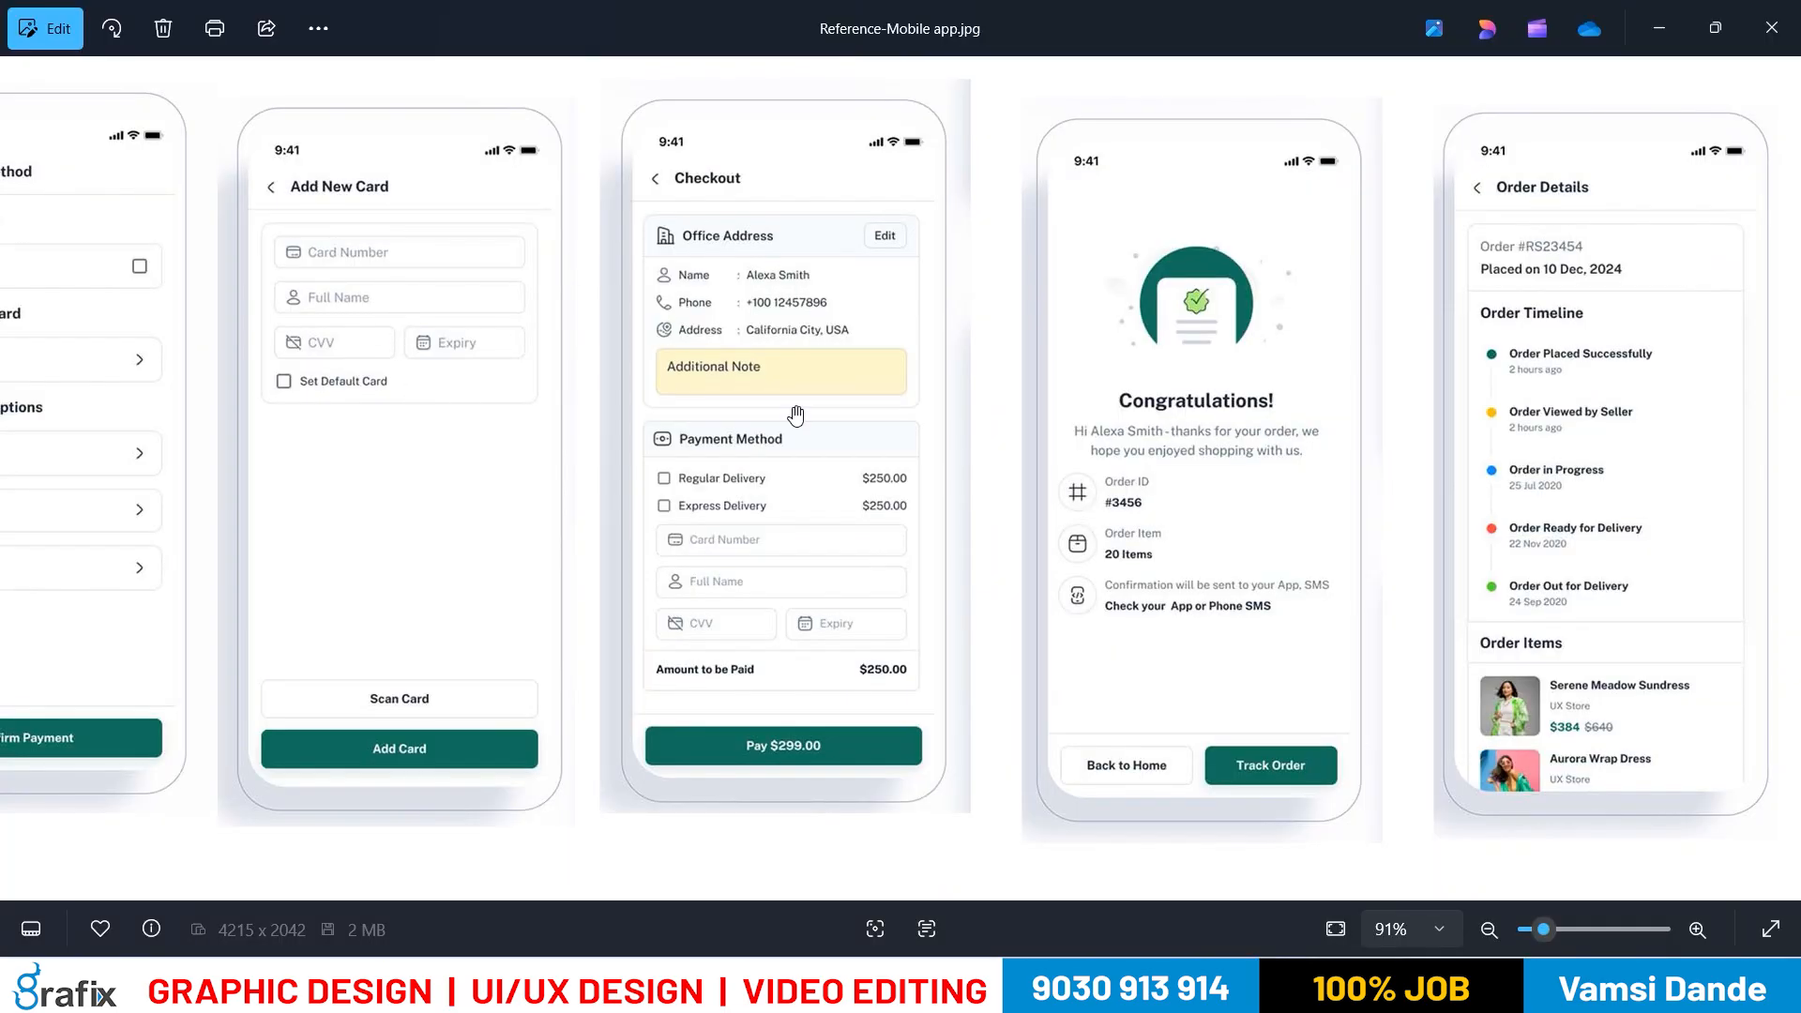
Leave the reference Add New Card image in Photos and return to the Figma wireframe in Chrome
key("alt+Tab")
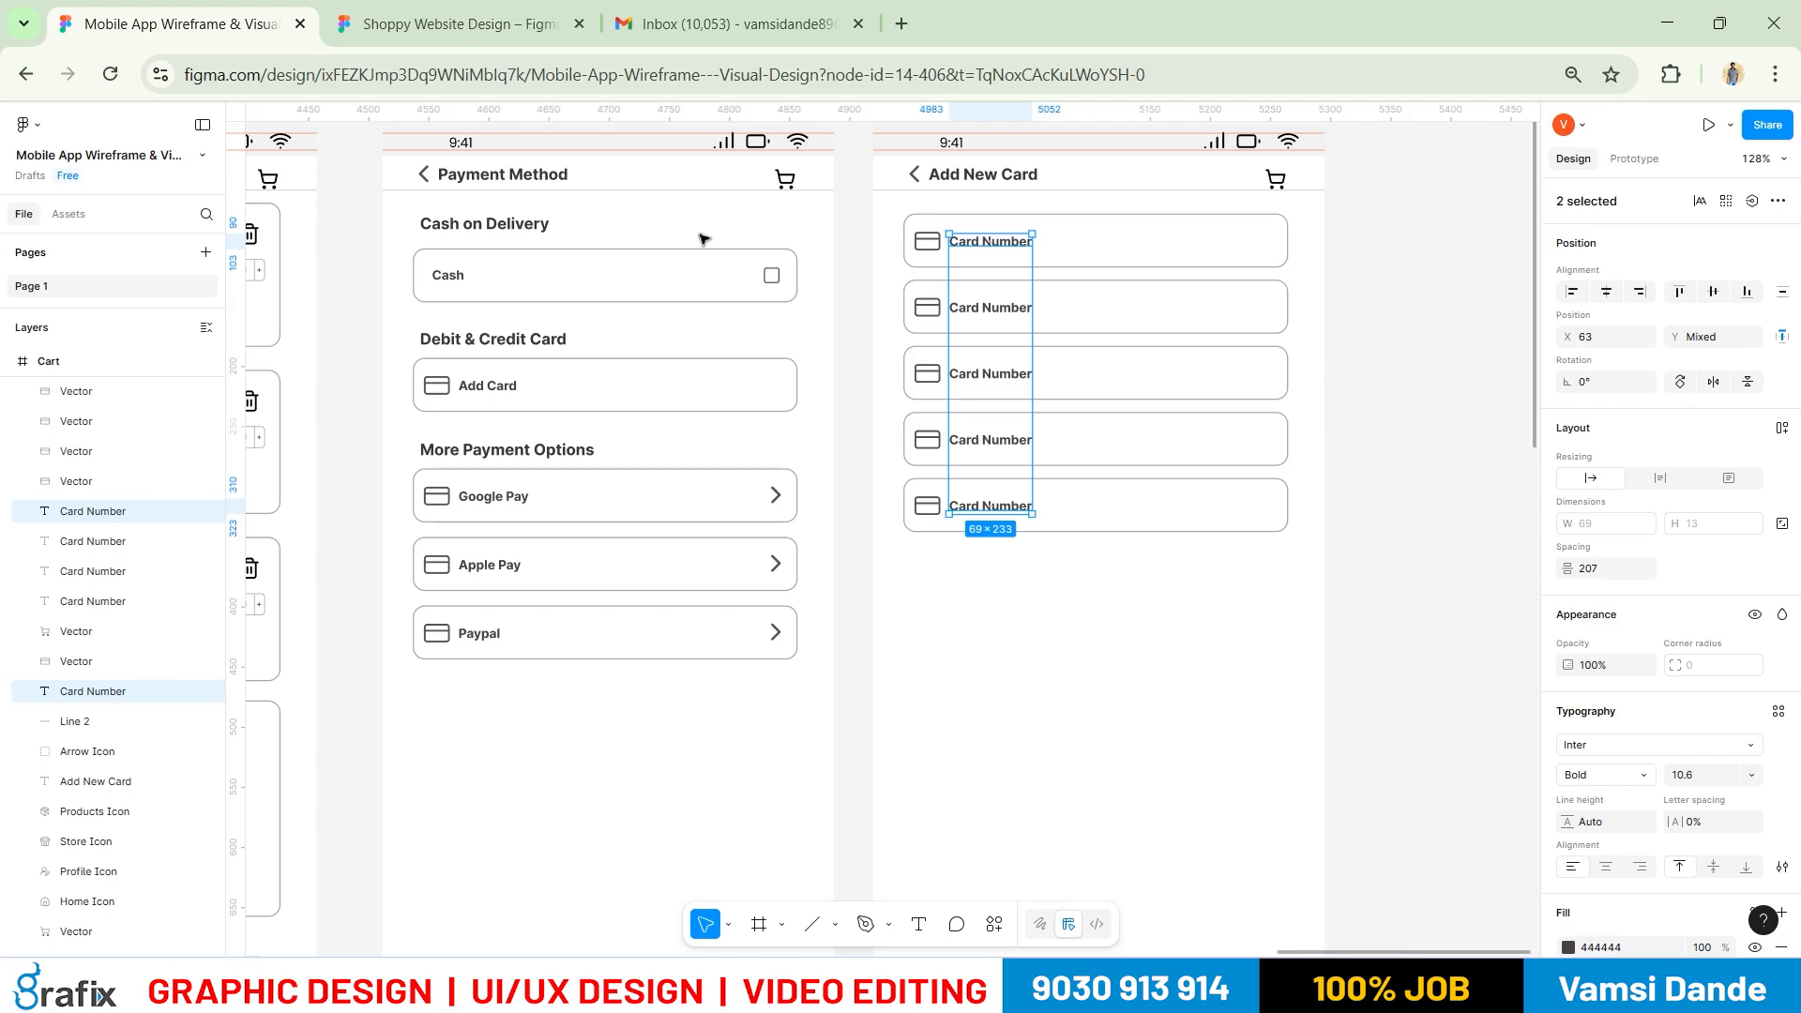
Relabel the second field 'Full Name'
left_click(1486, 534)
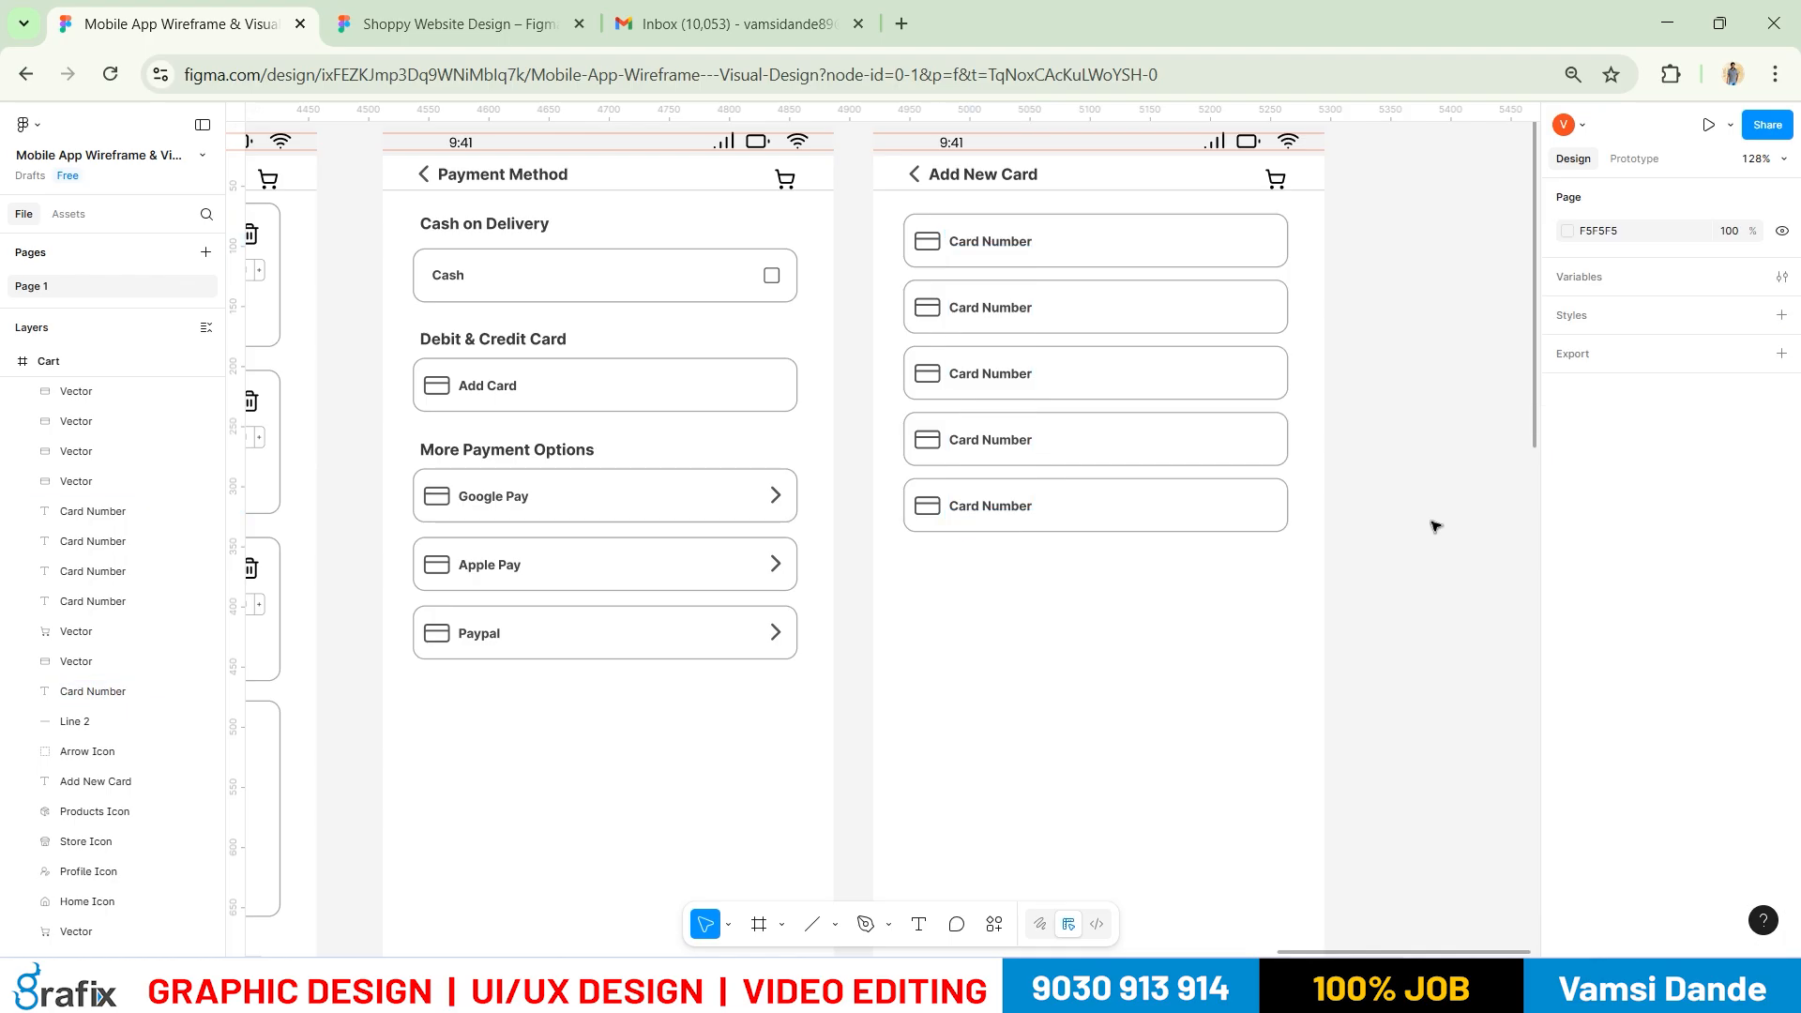
key("alt+Tab")
key("alt+Tab")
key("t")
left_click(993, 307)
type("Fu")
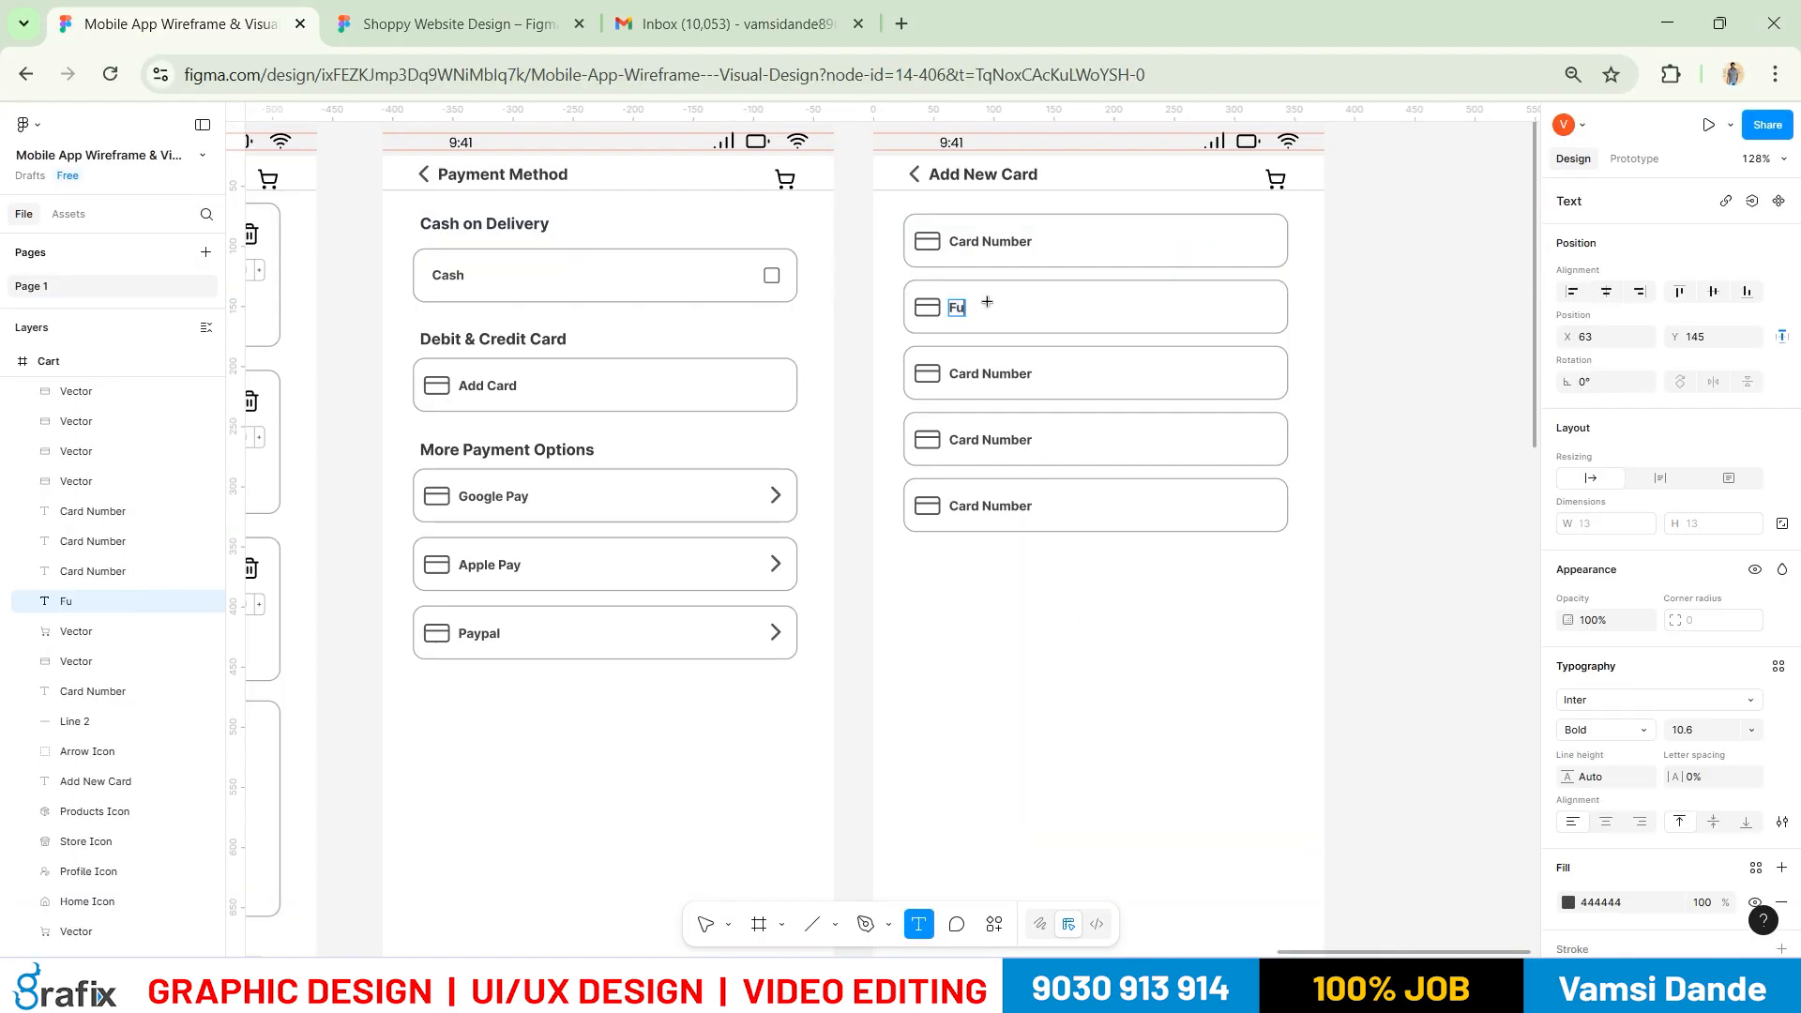
type("ll Name")
key("Escape")
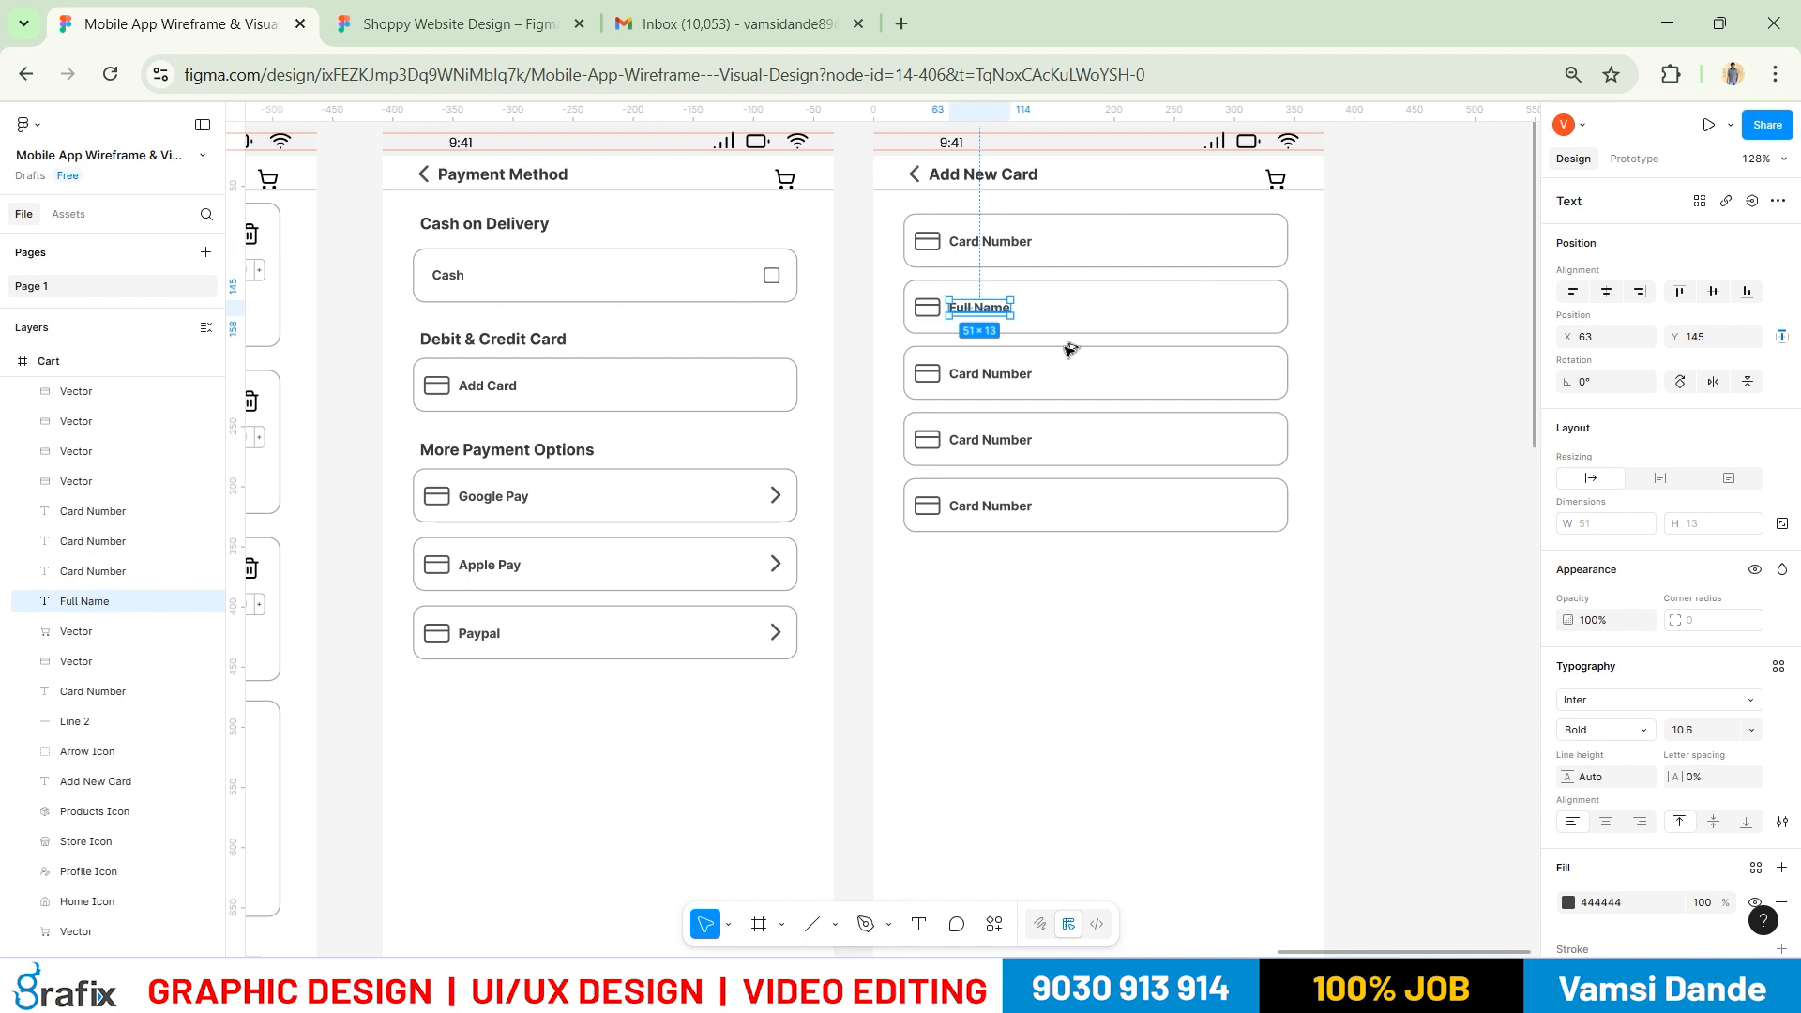
Relabel the third field 'CVV', removing a misplaced extra CVV text
key("alt+Tab")
key("alt+Tab")
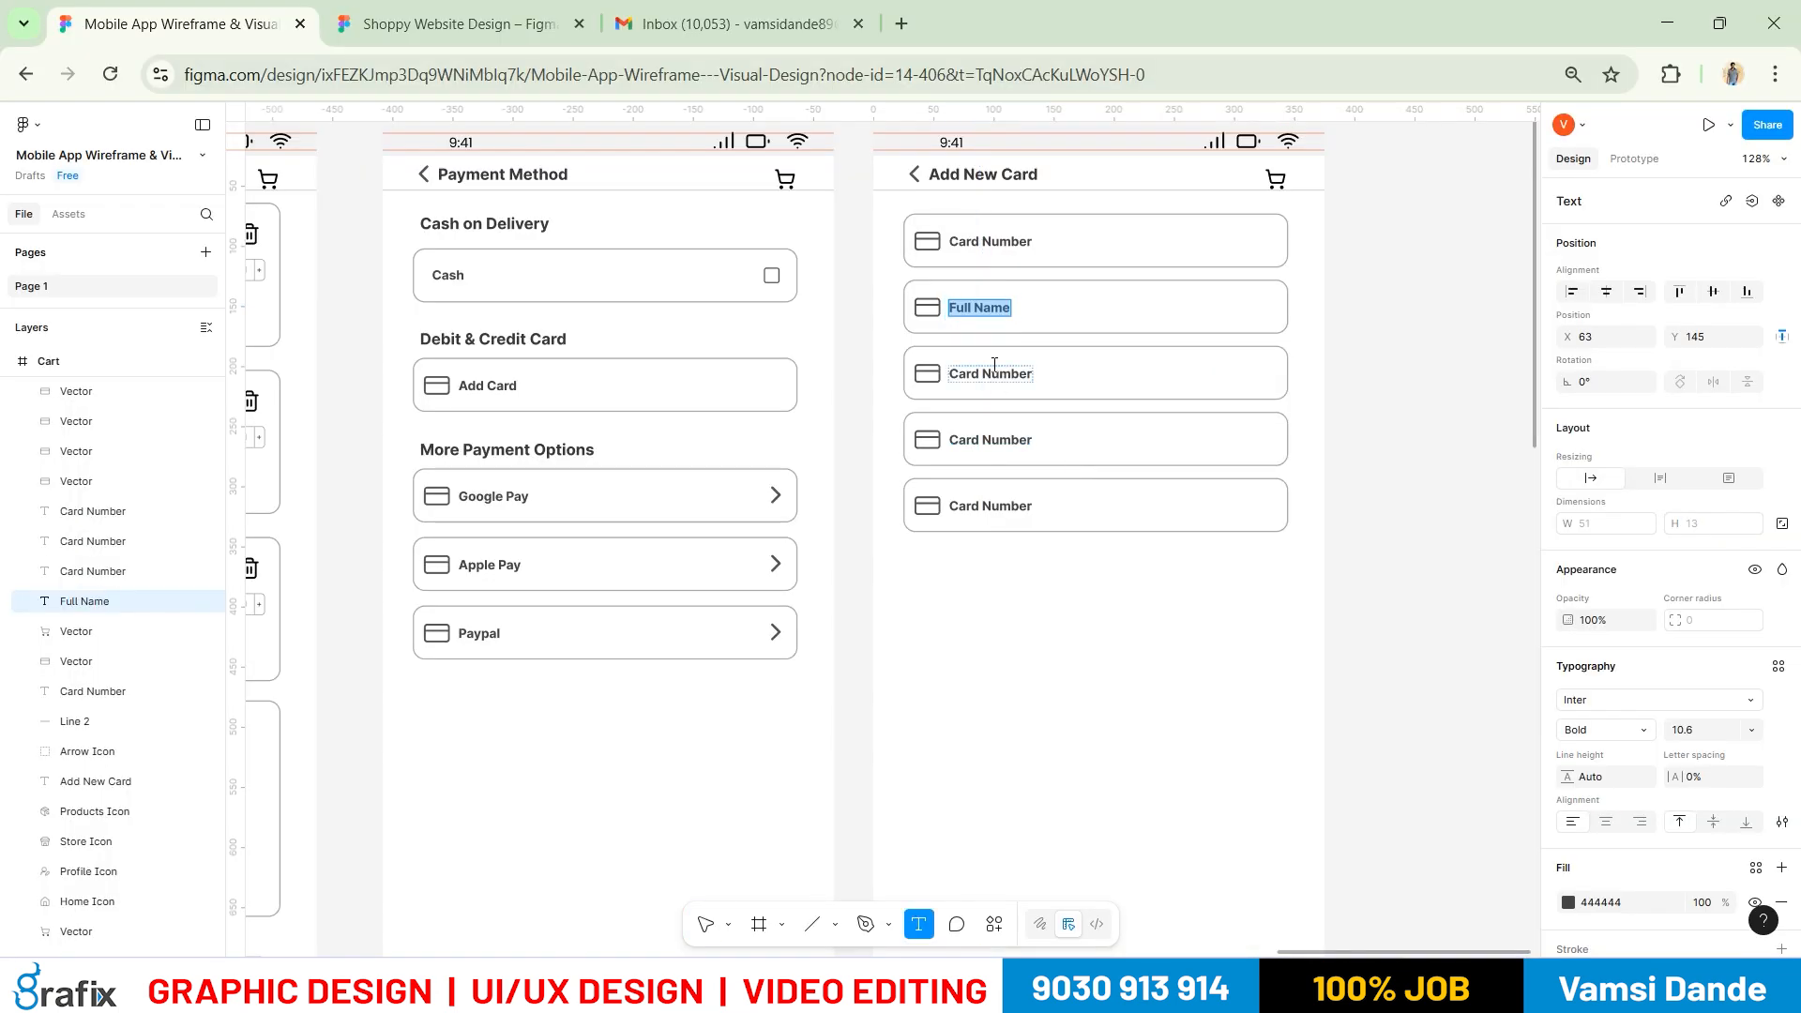
left_click(991, 373)
double_click(984, 373)
type("CVV")
key("Escape")
key("Delete")
left_click(993, 372)
double_click(1008, 376)
type("CVV")
key("Escape")
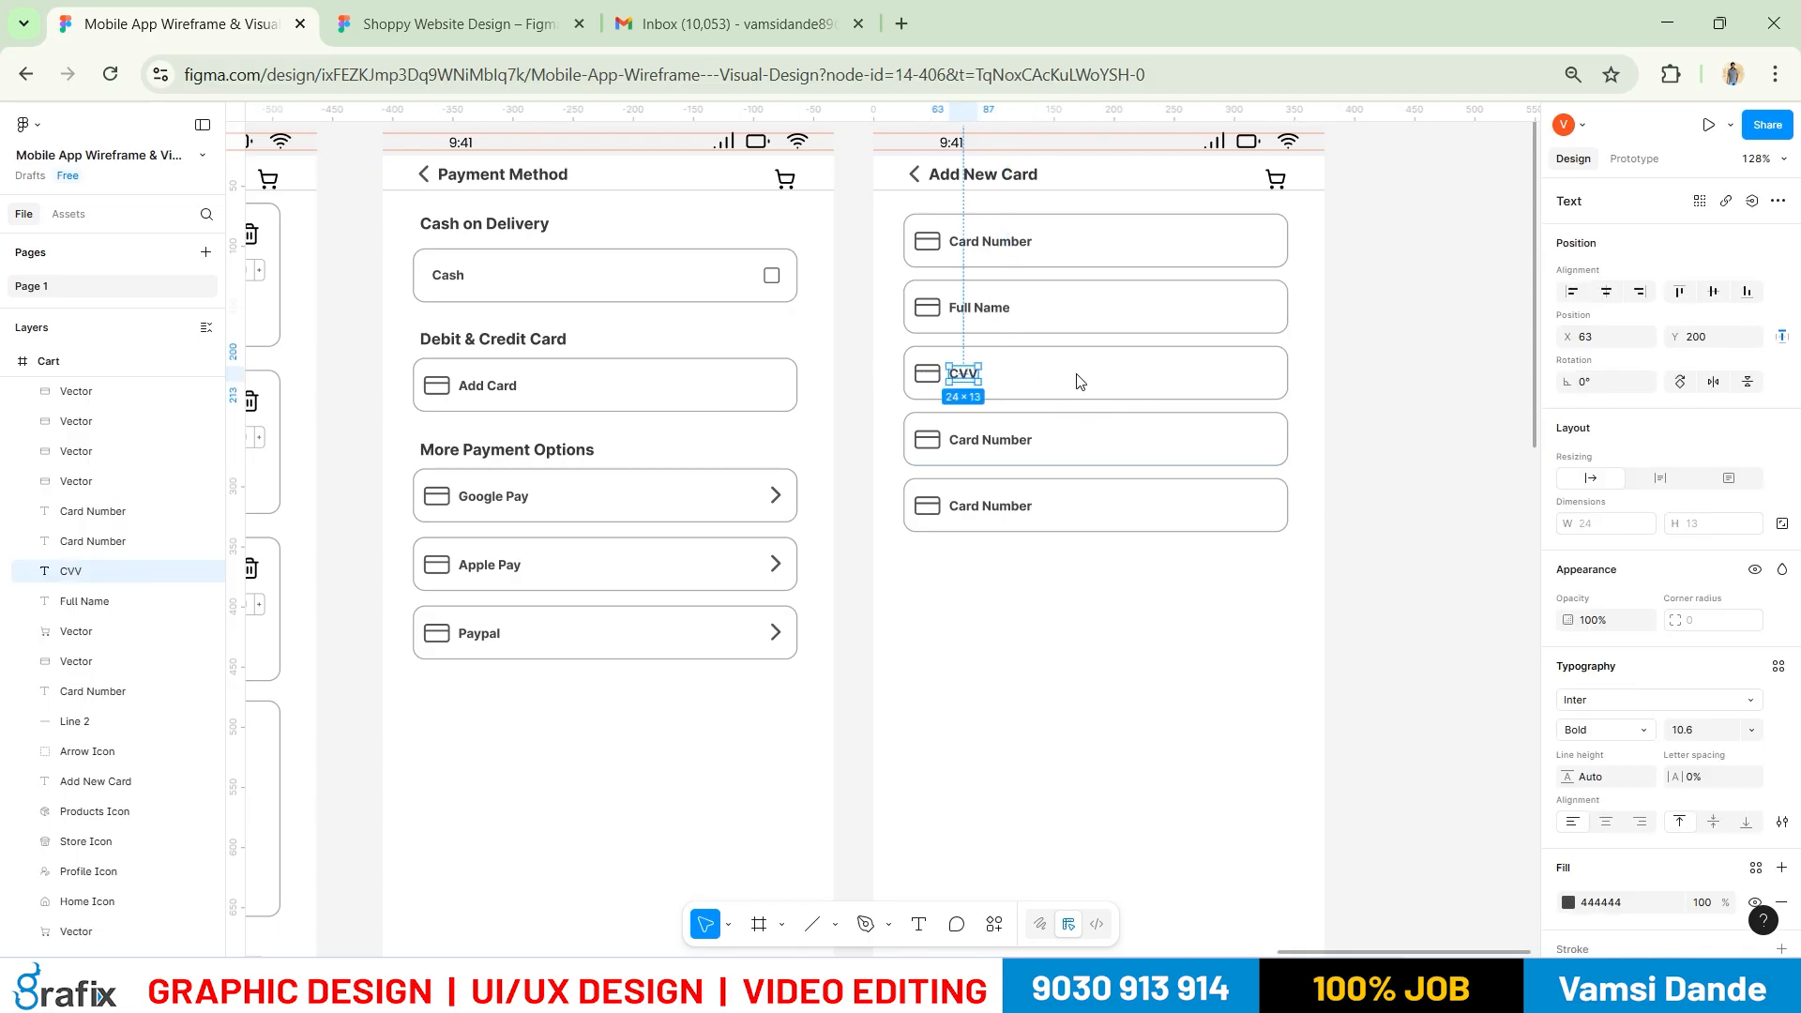
Shrink the CVV field's card icon to width 18 with proportions locked
key("alt+Tab")
key("alt+Tab")
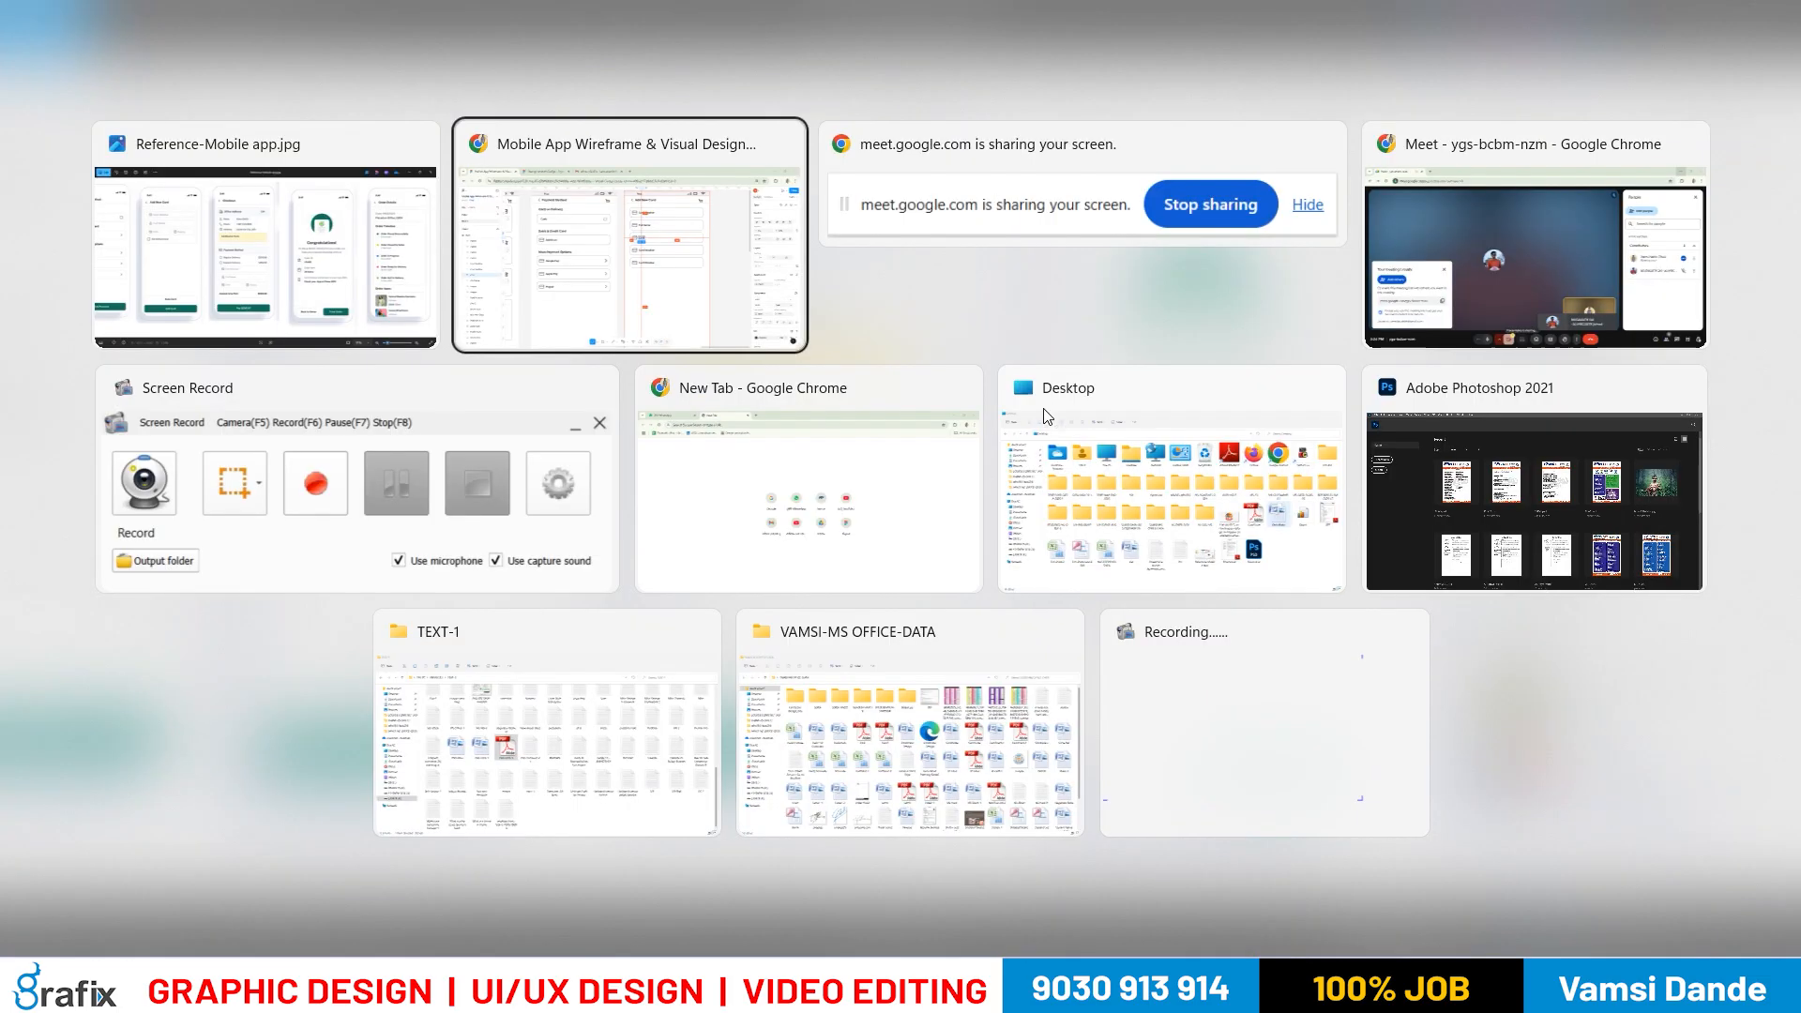
key("Escape")
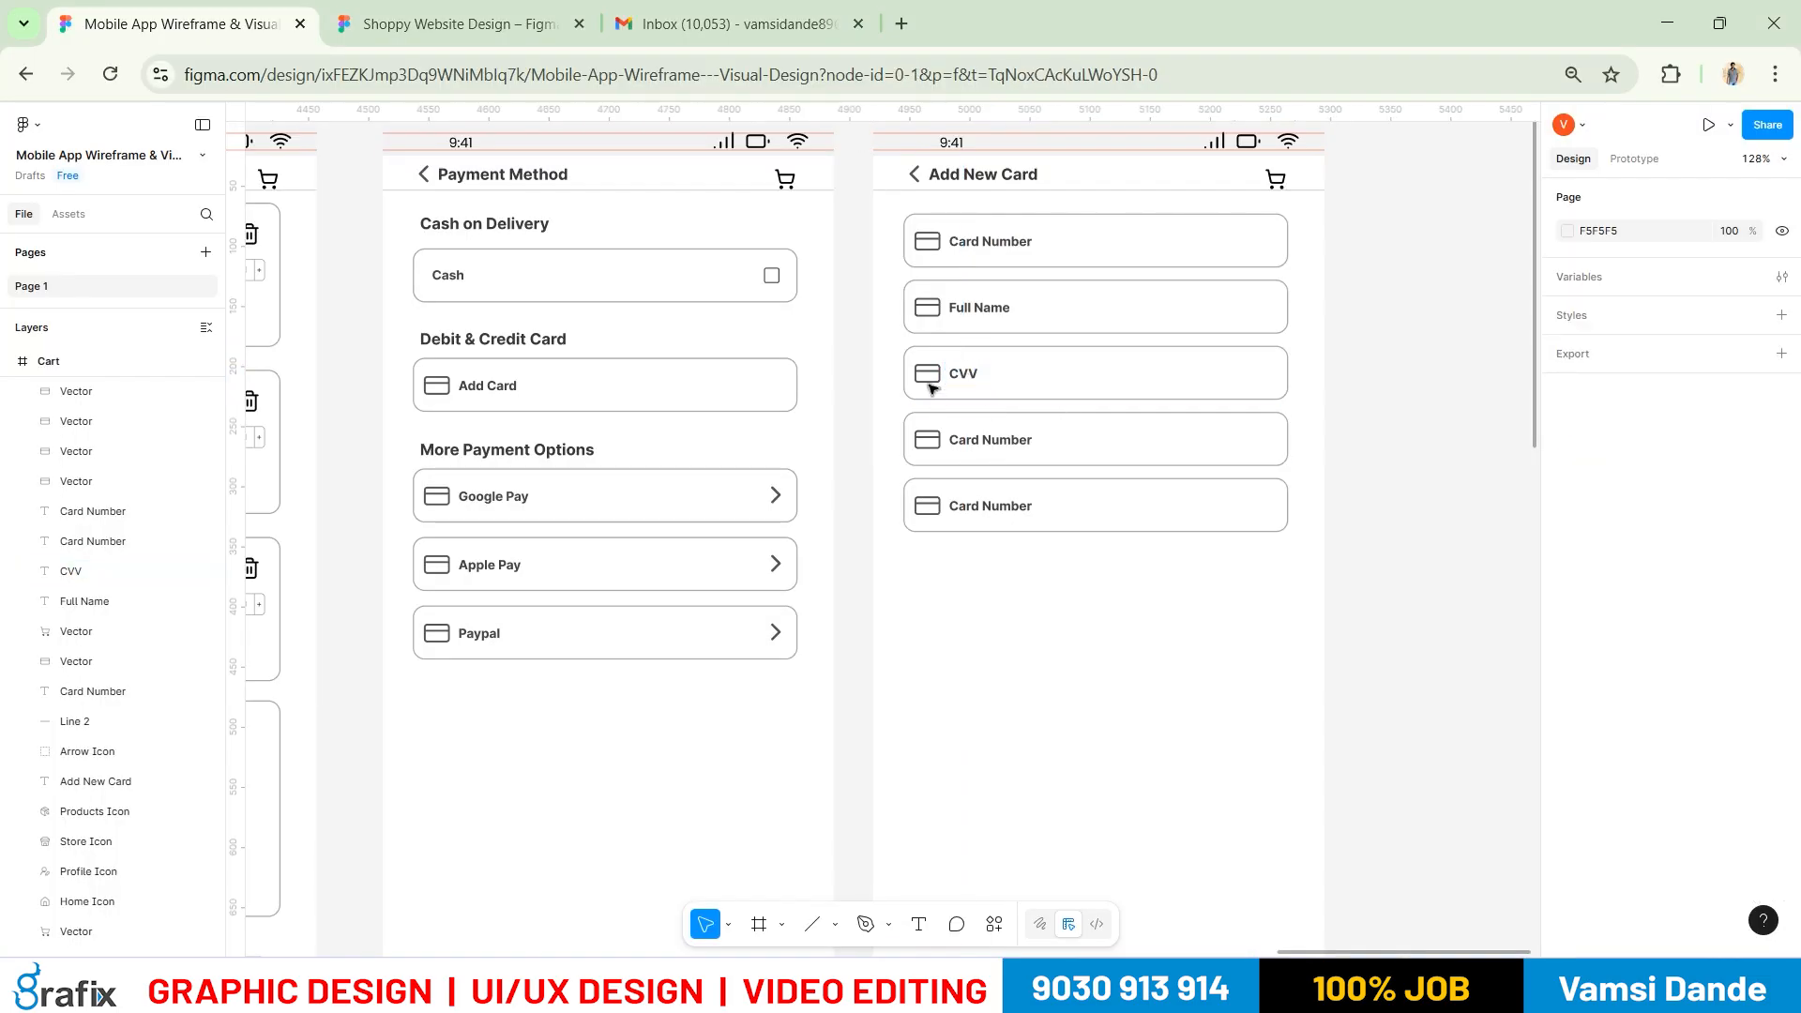
left_click(927, 374)
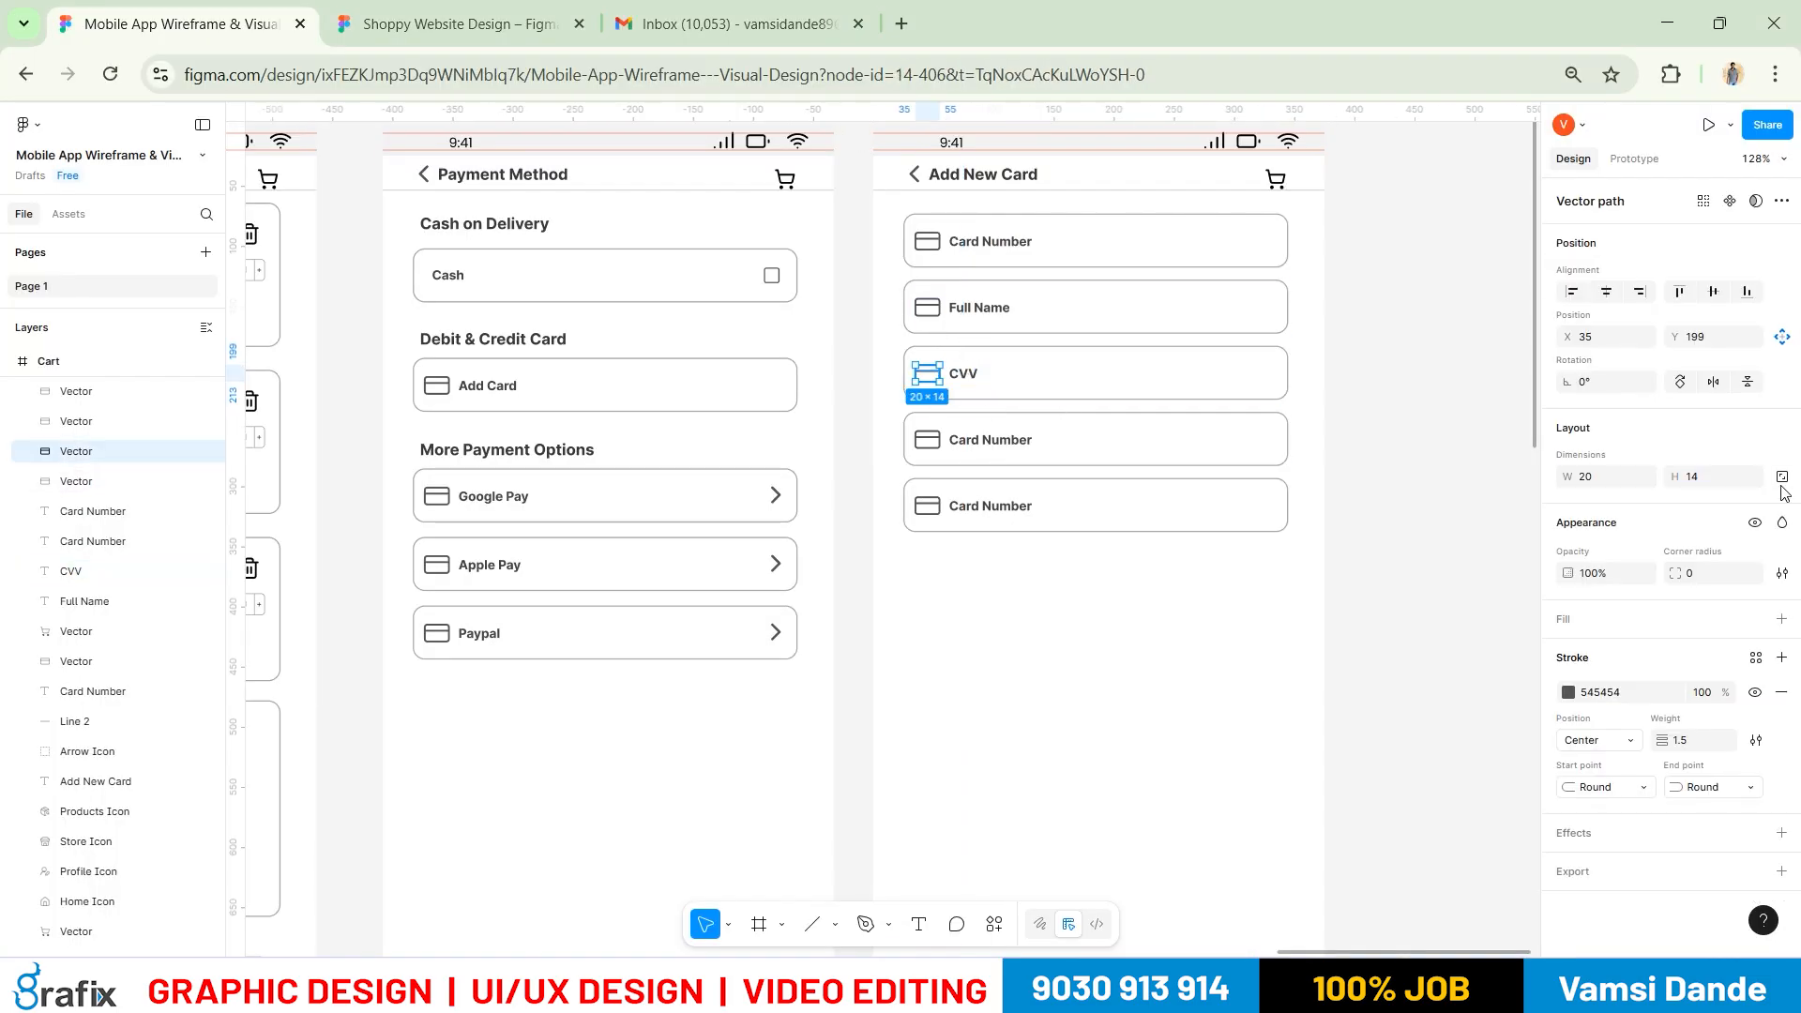
left_click(1782, 478)
left_click(1603, 476)
type("18")
key("Return")
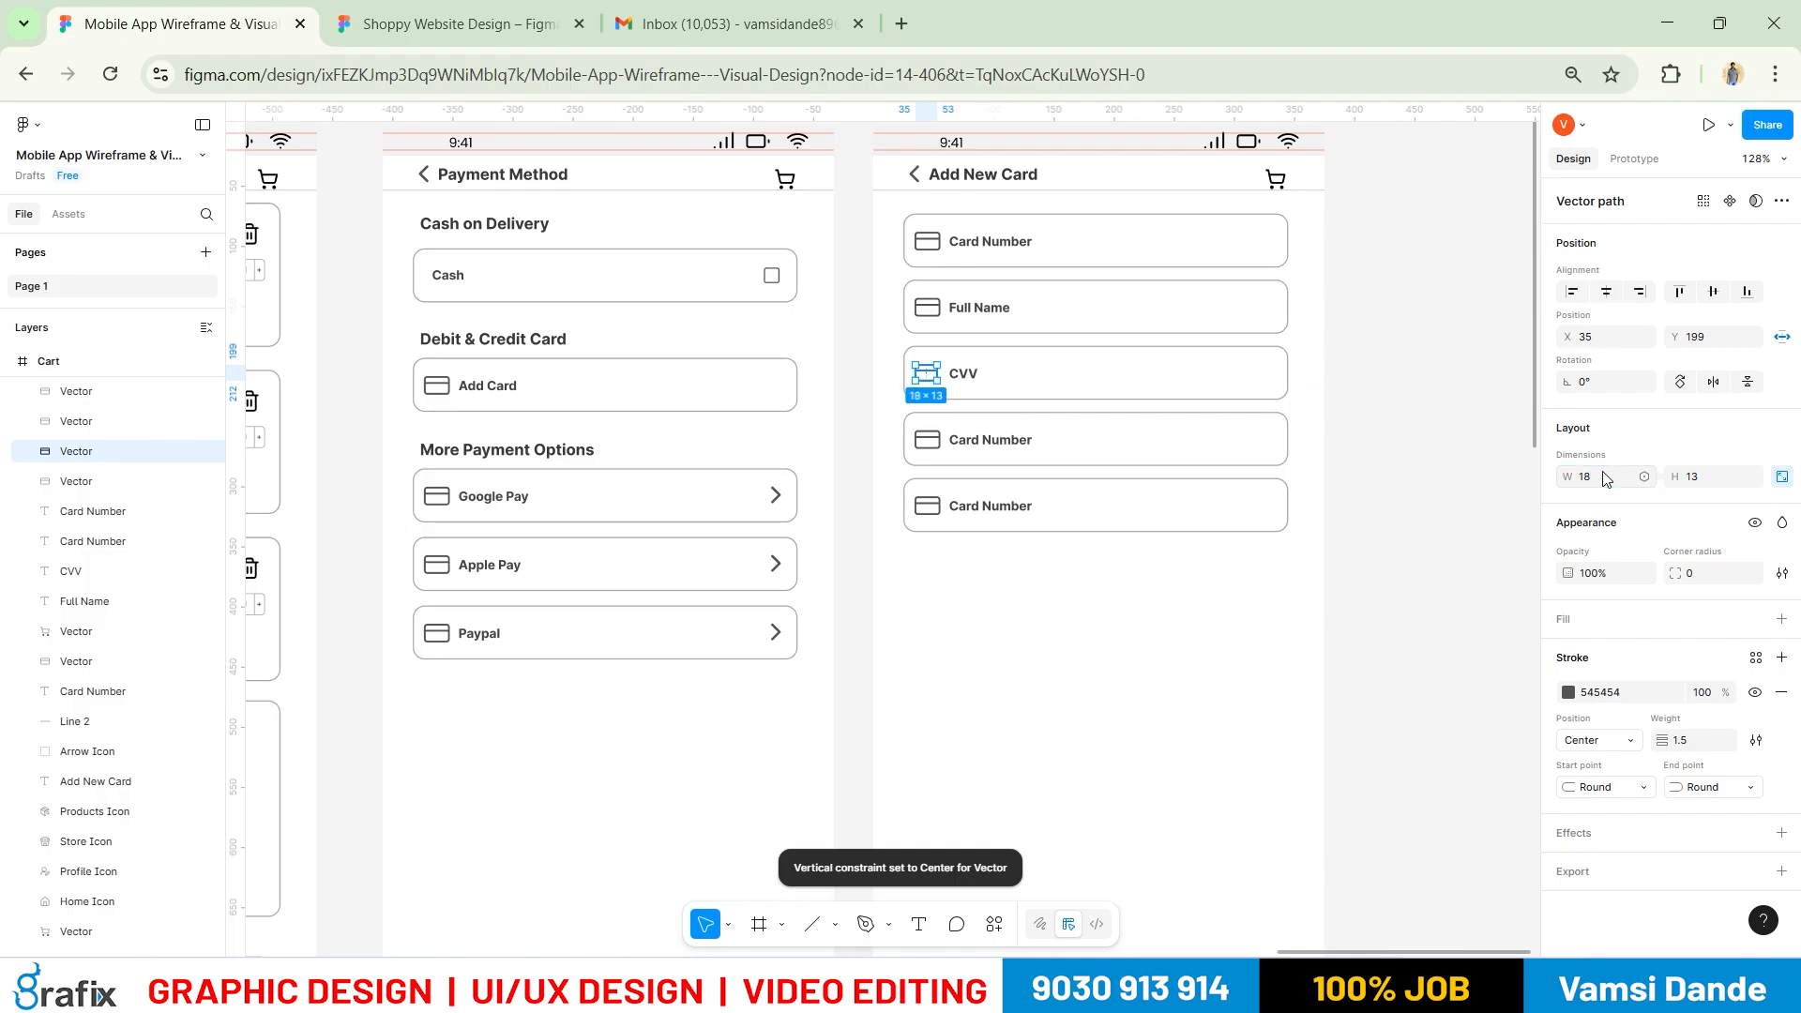
Delete the fifth Card Number field at the bottom of the form
scroll(1226, 366, "up", 5)
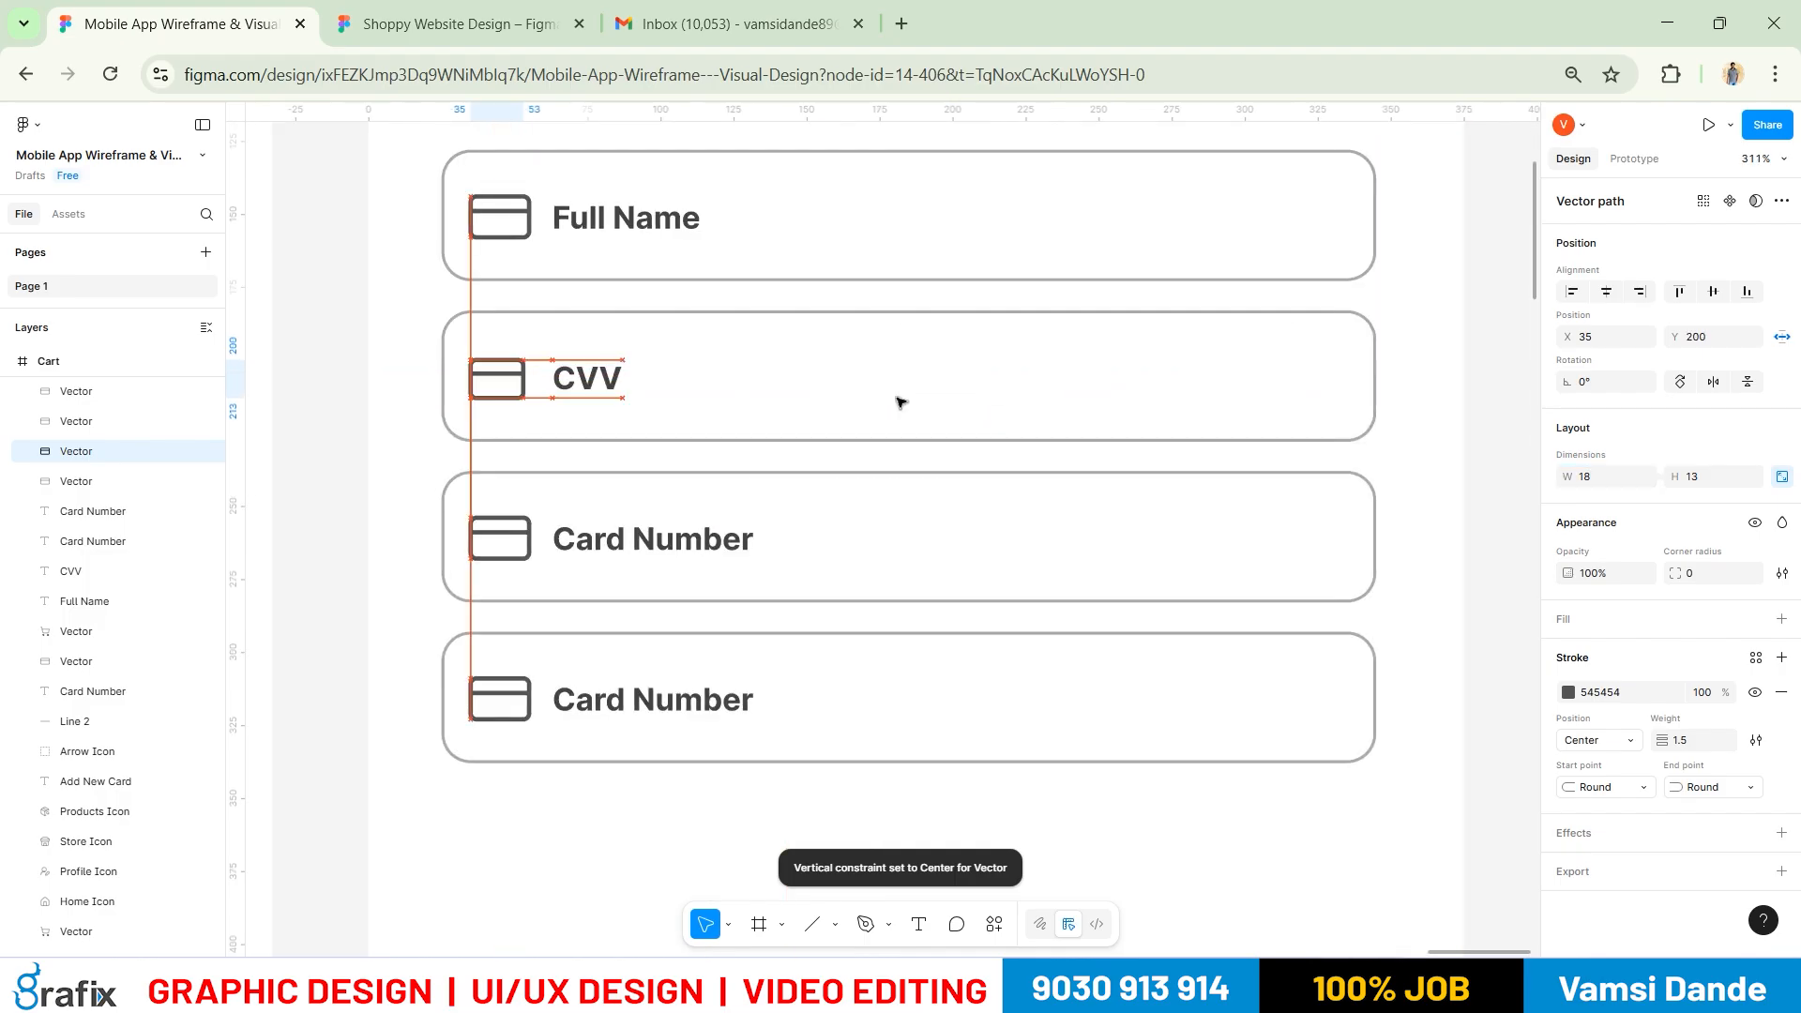
scroll(864, 486, "down", 2)
left_click_drag(528, 556, 1294, 675)
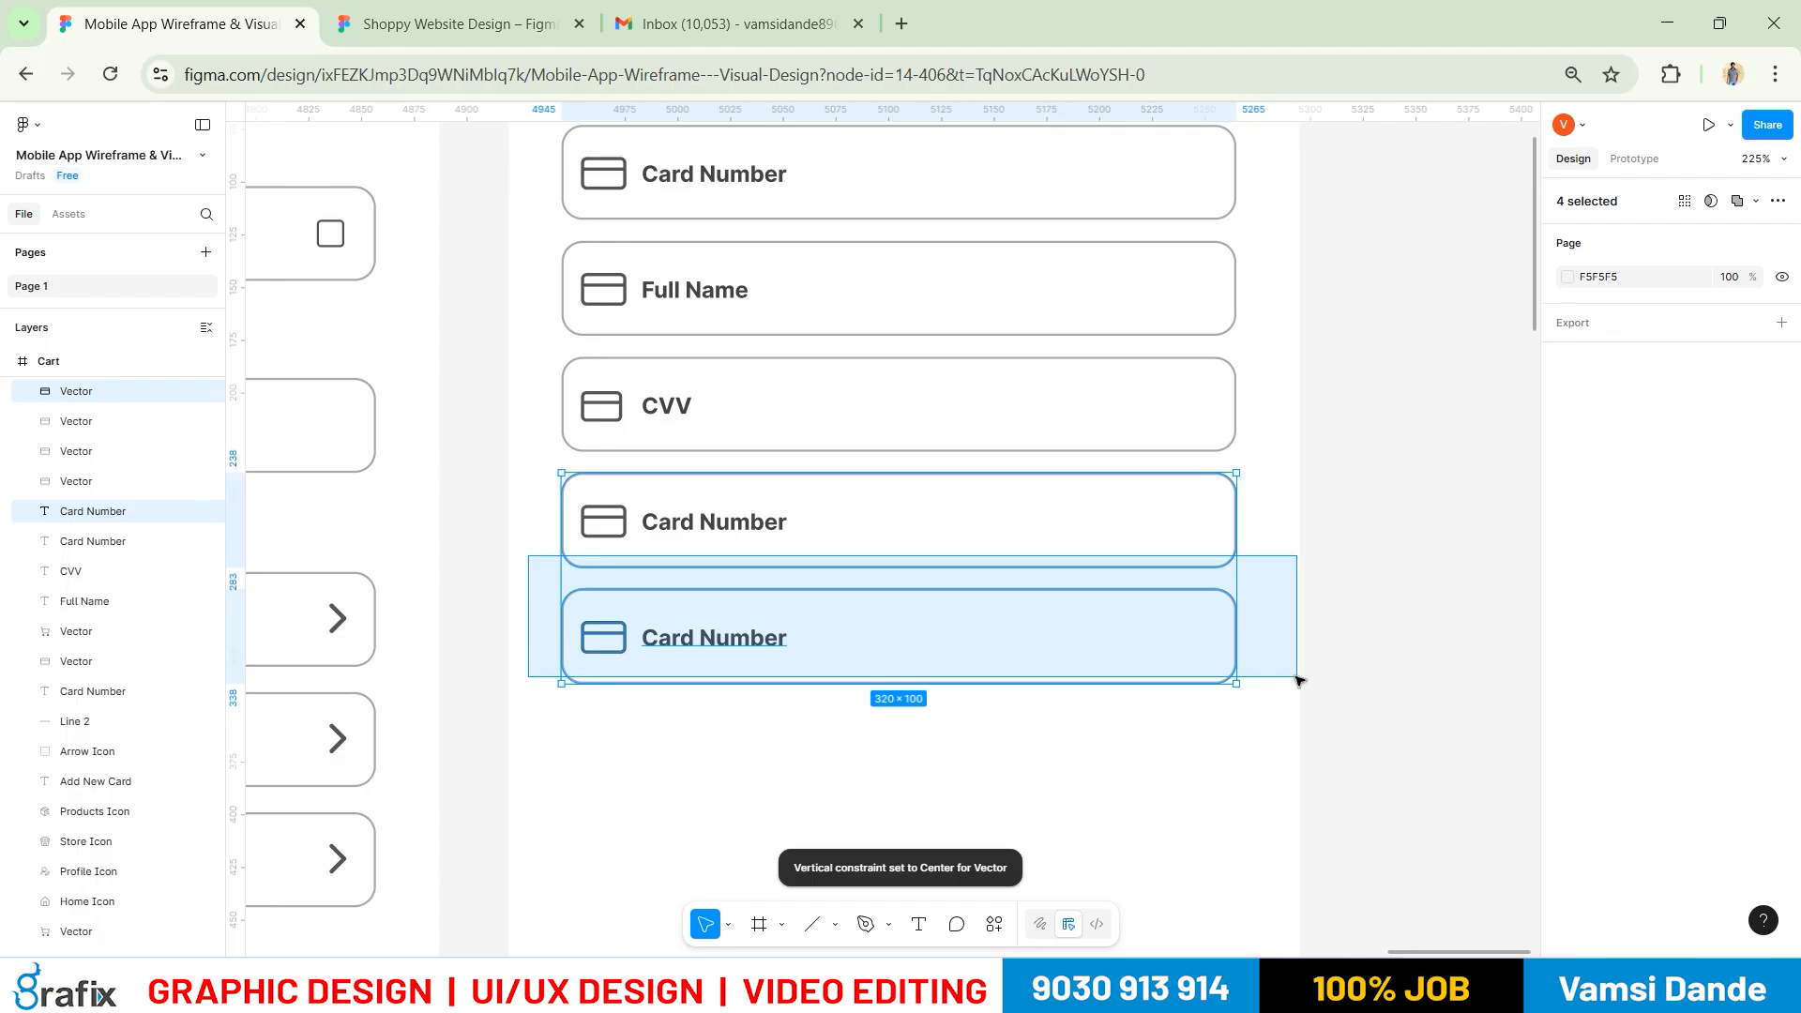
left_click(531, 597)
left_click_drag(1378, 758, 532, 596)
key("Delete")
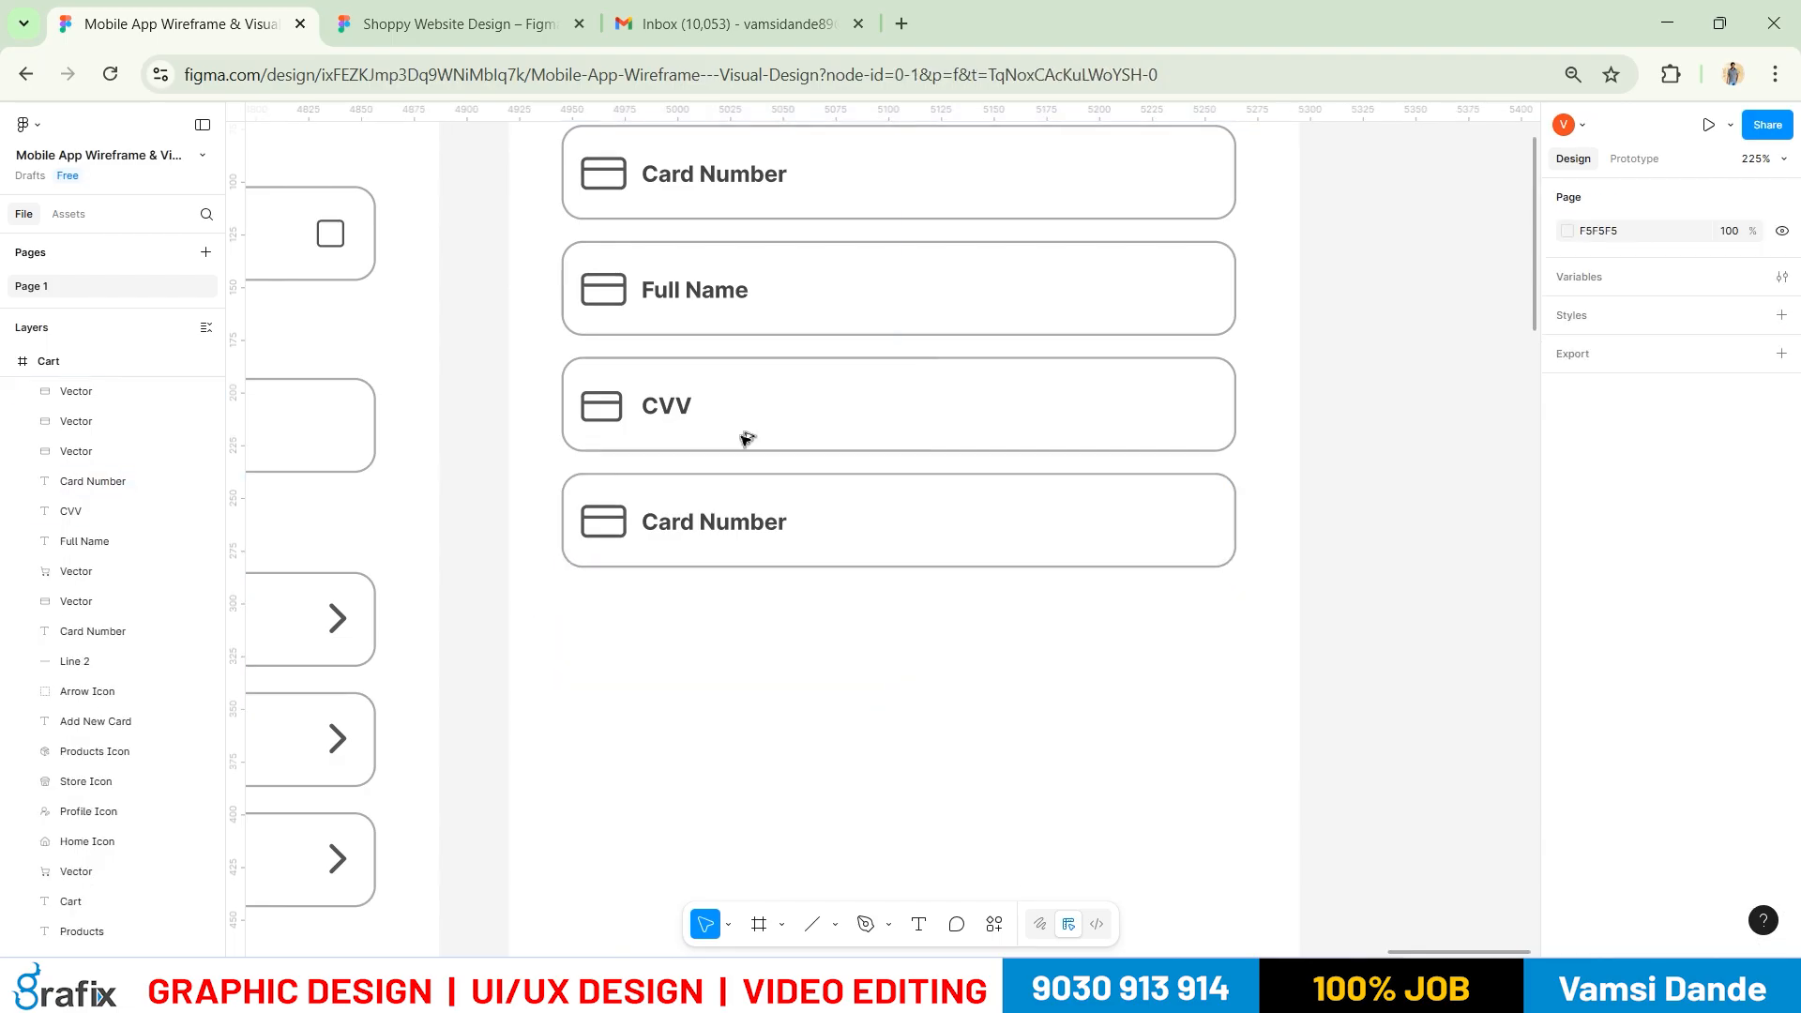
key("alt+Tab")
key("alt+Tab")
Duplicate the CVV field outline and shrink the copy from its left side into a second box
left_click(671, 403)
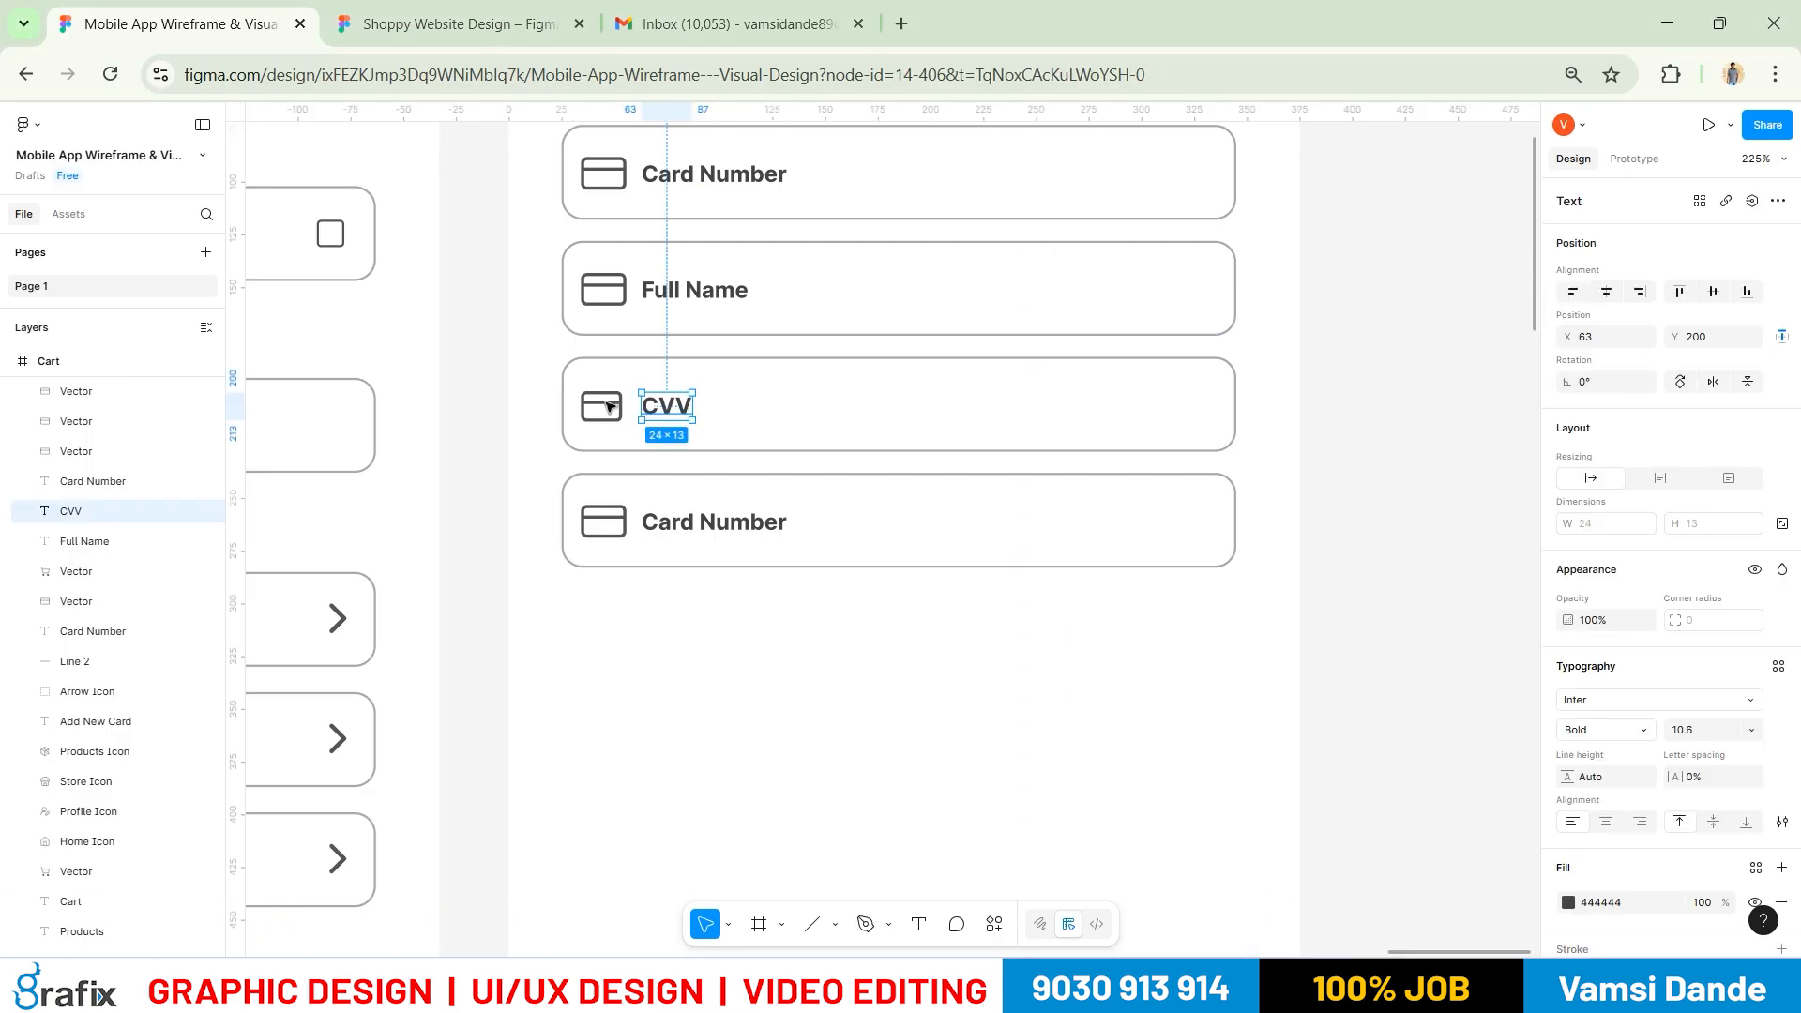
left_click(1228, 411)
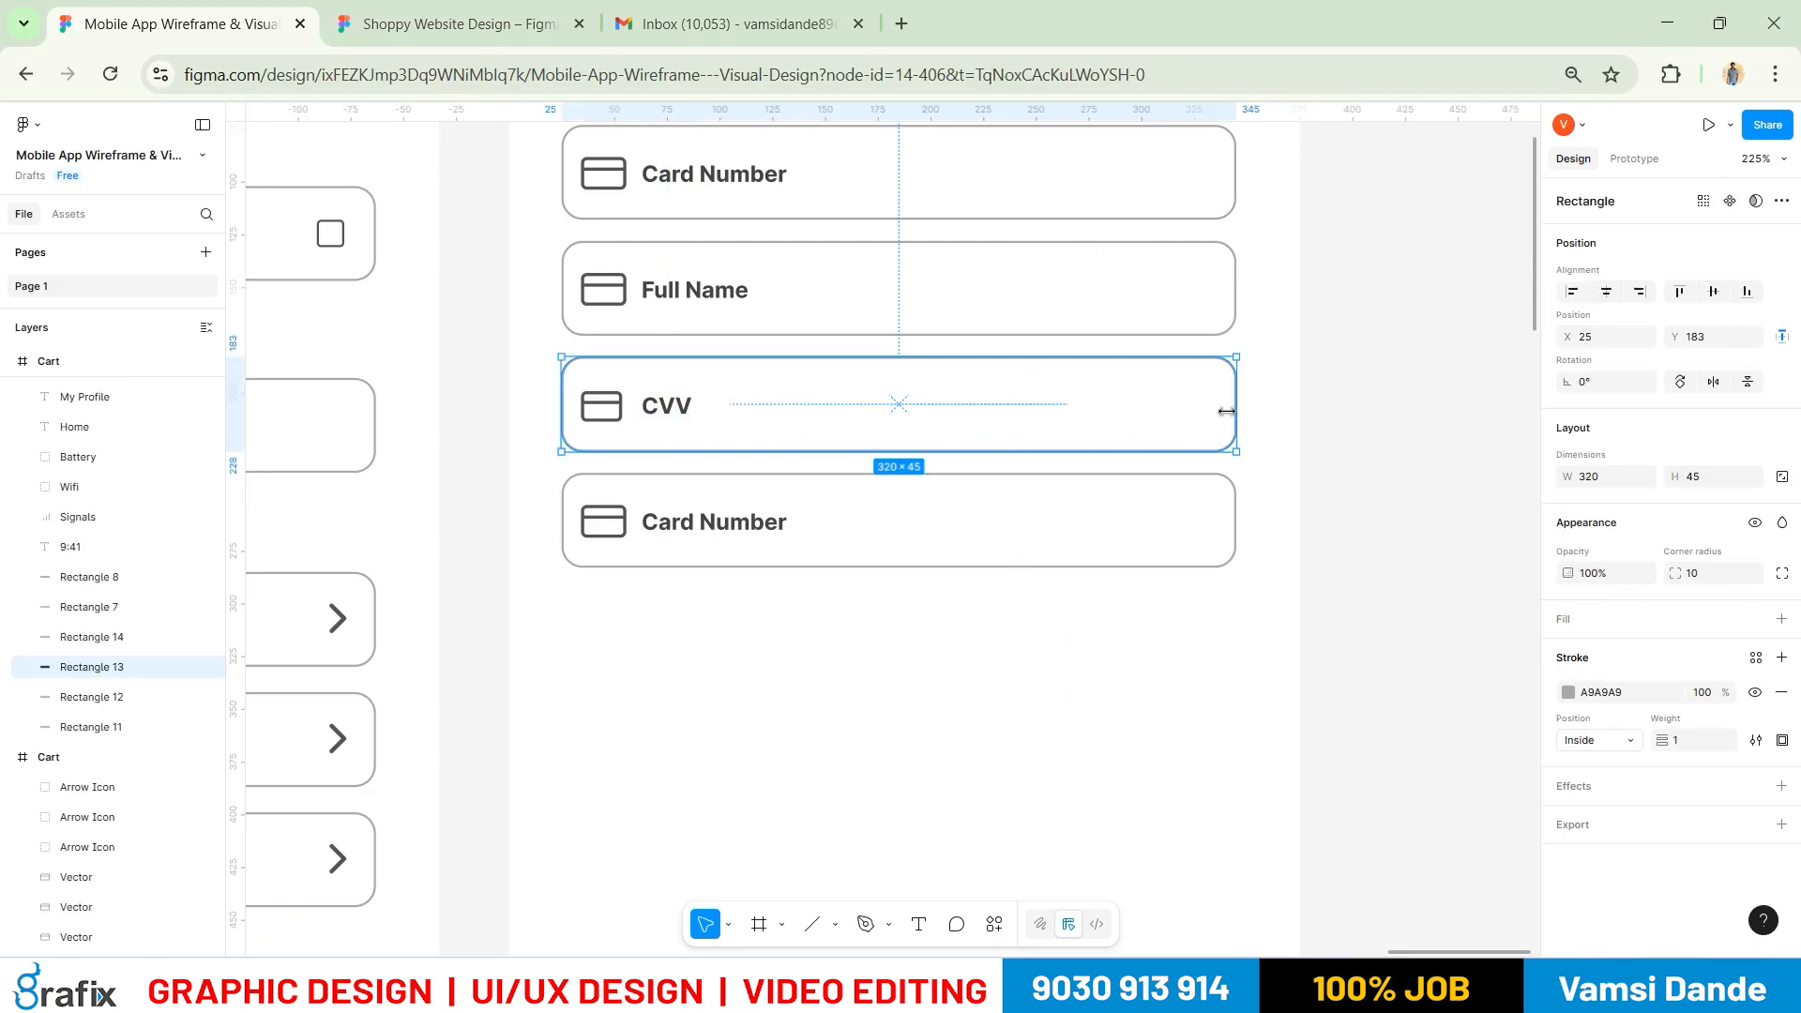
key("ctrl+d")
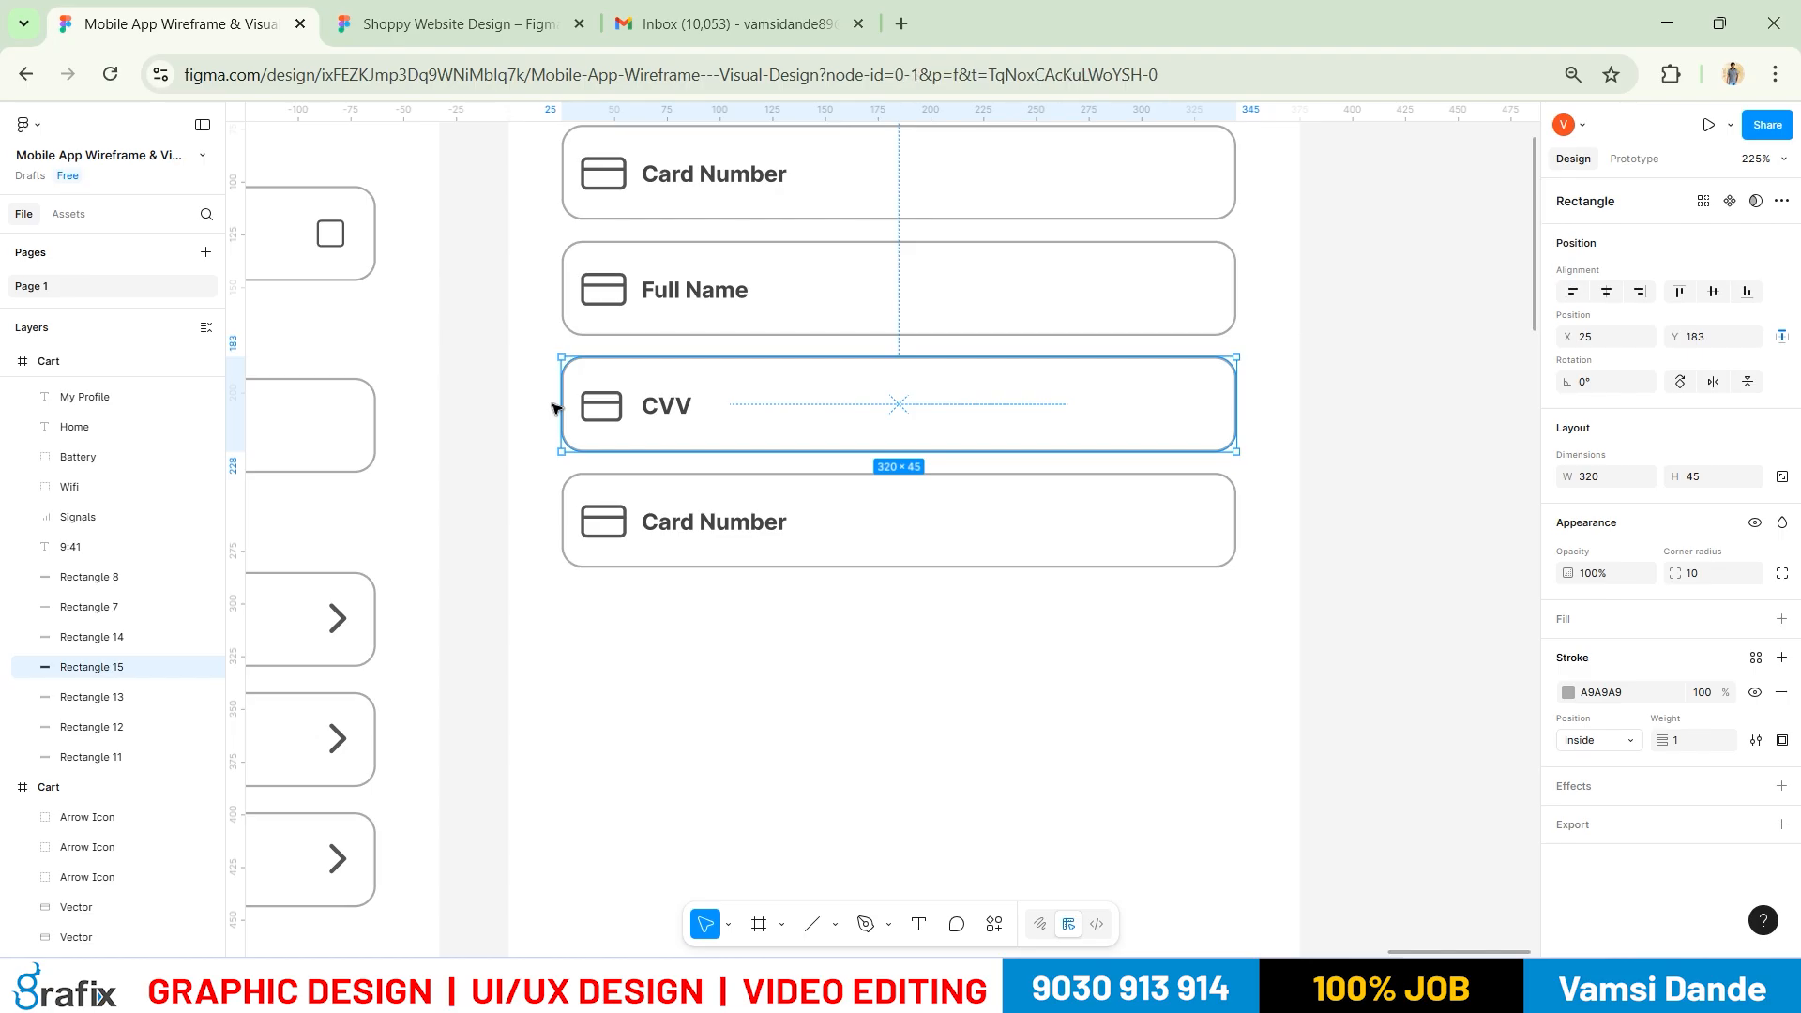
left_click(553, 405)
left_click(562, 404)
left_click_drag(559, 402, 875, 399)
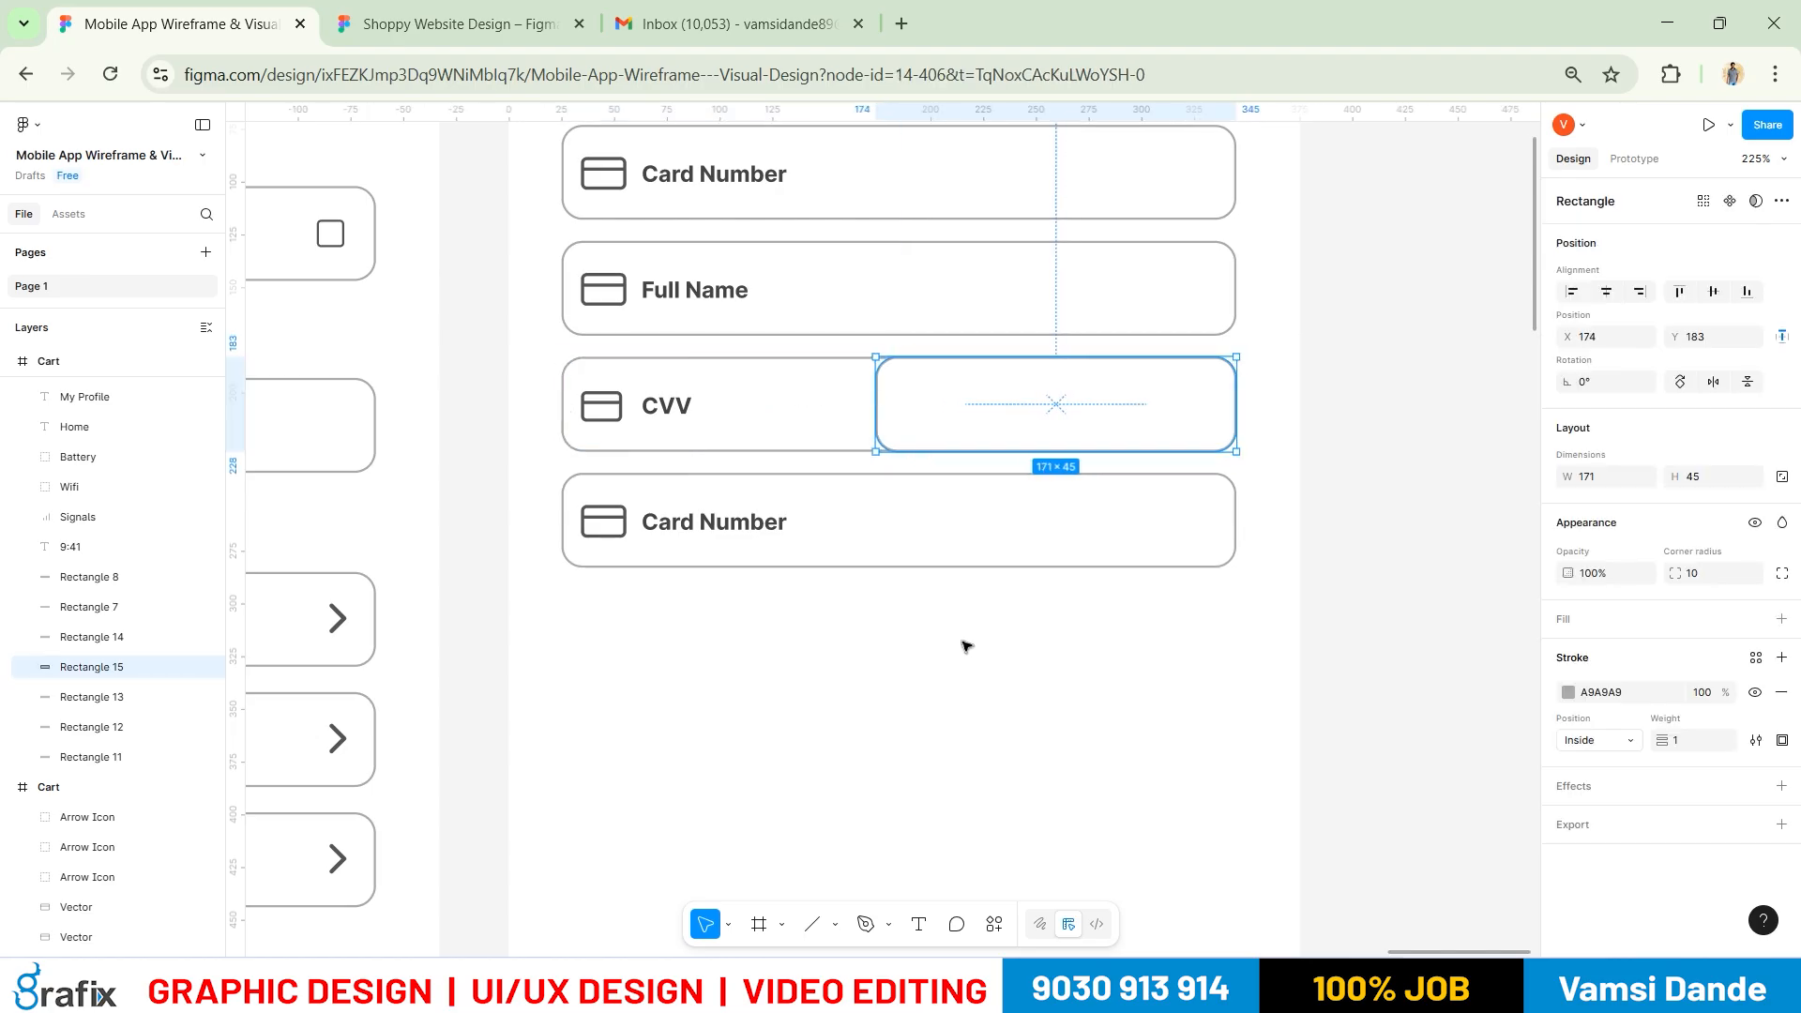
left_click(966, 647)
Narrow the CVV field rectangle to 130 wide
key("alt+Tab")
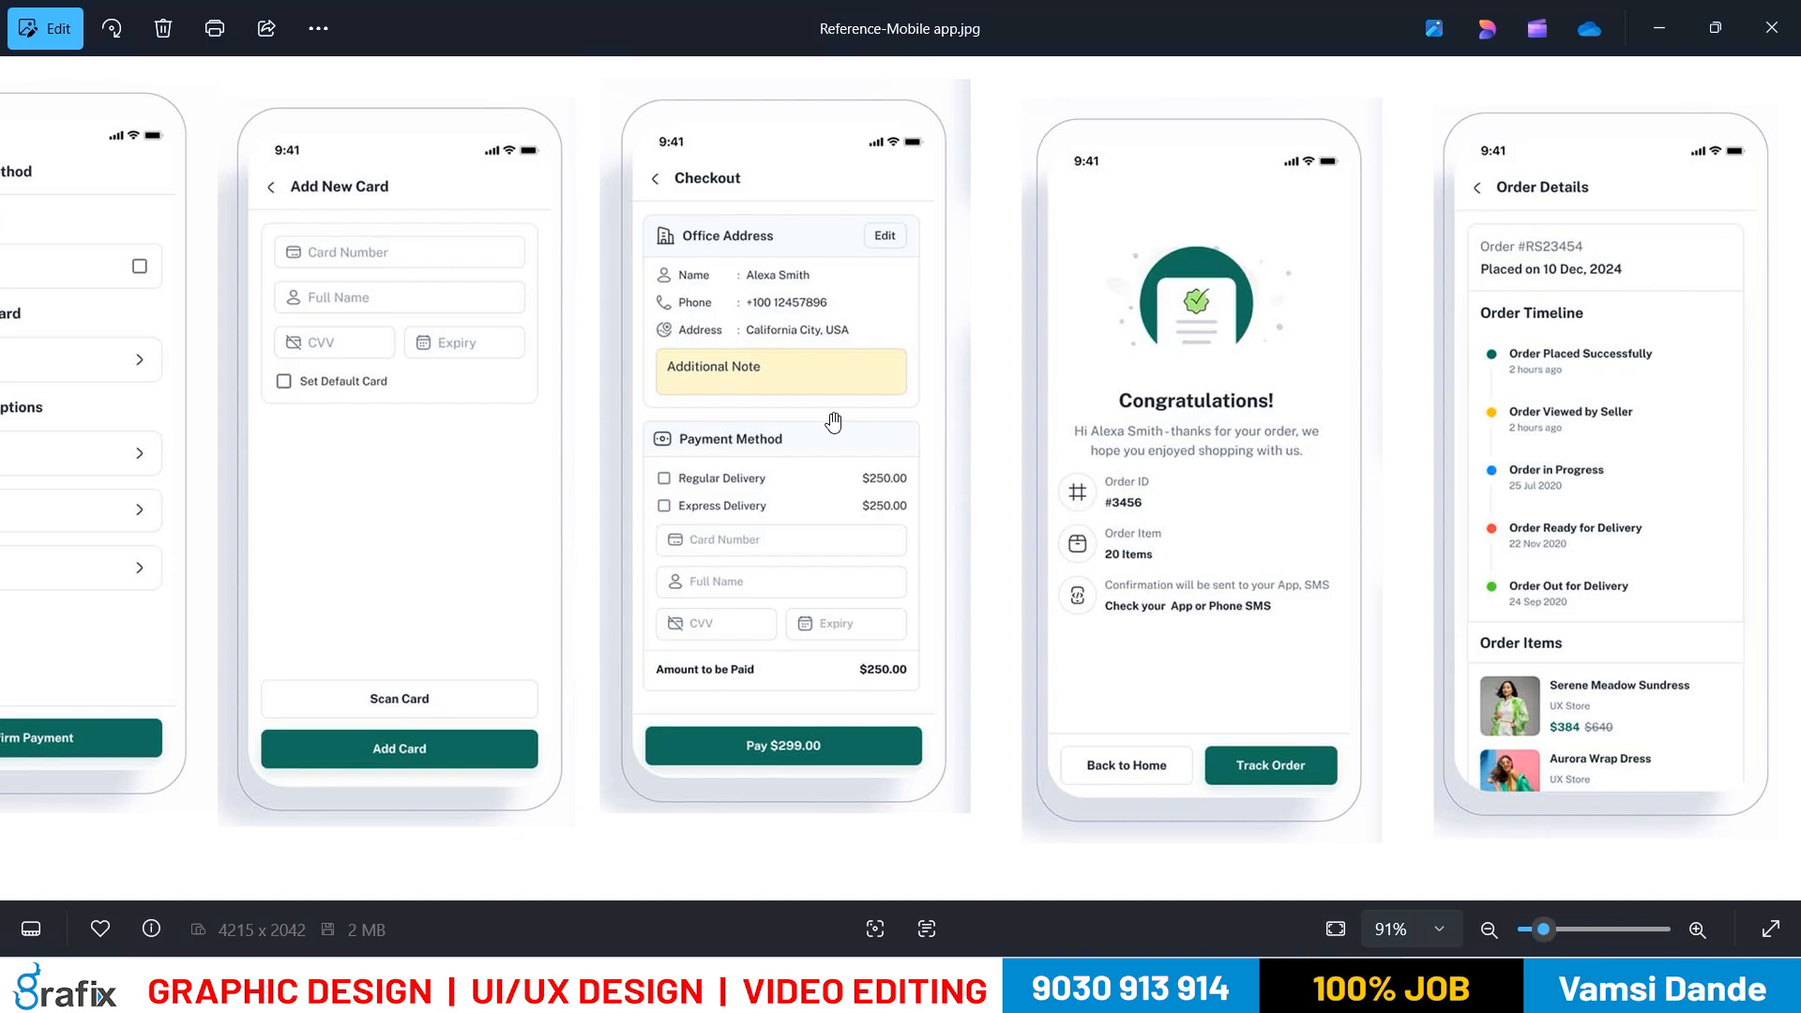
key("alt+Tab")
left_click(783, 451)
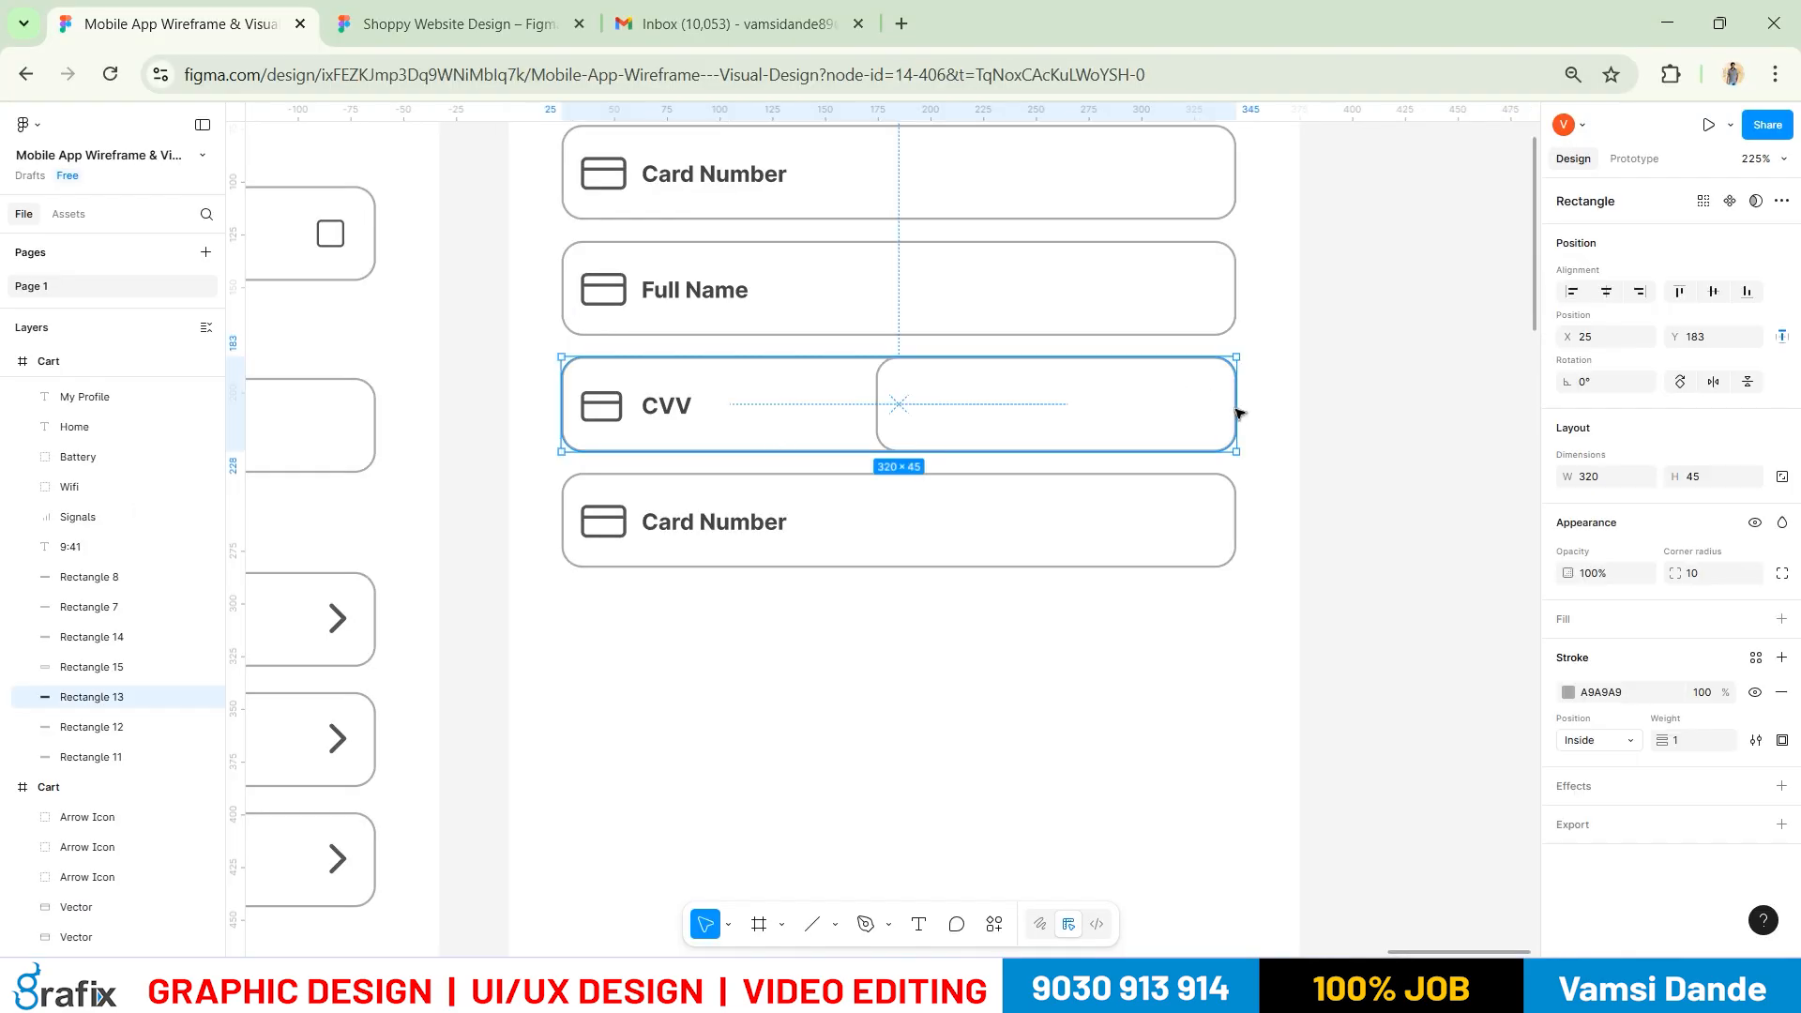
left_click_drag(1232, 405, 842, 427)
left_click(879, 635)
key("alt+Tab")
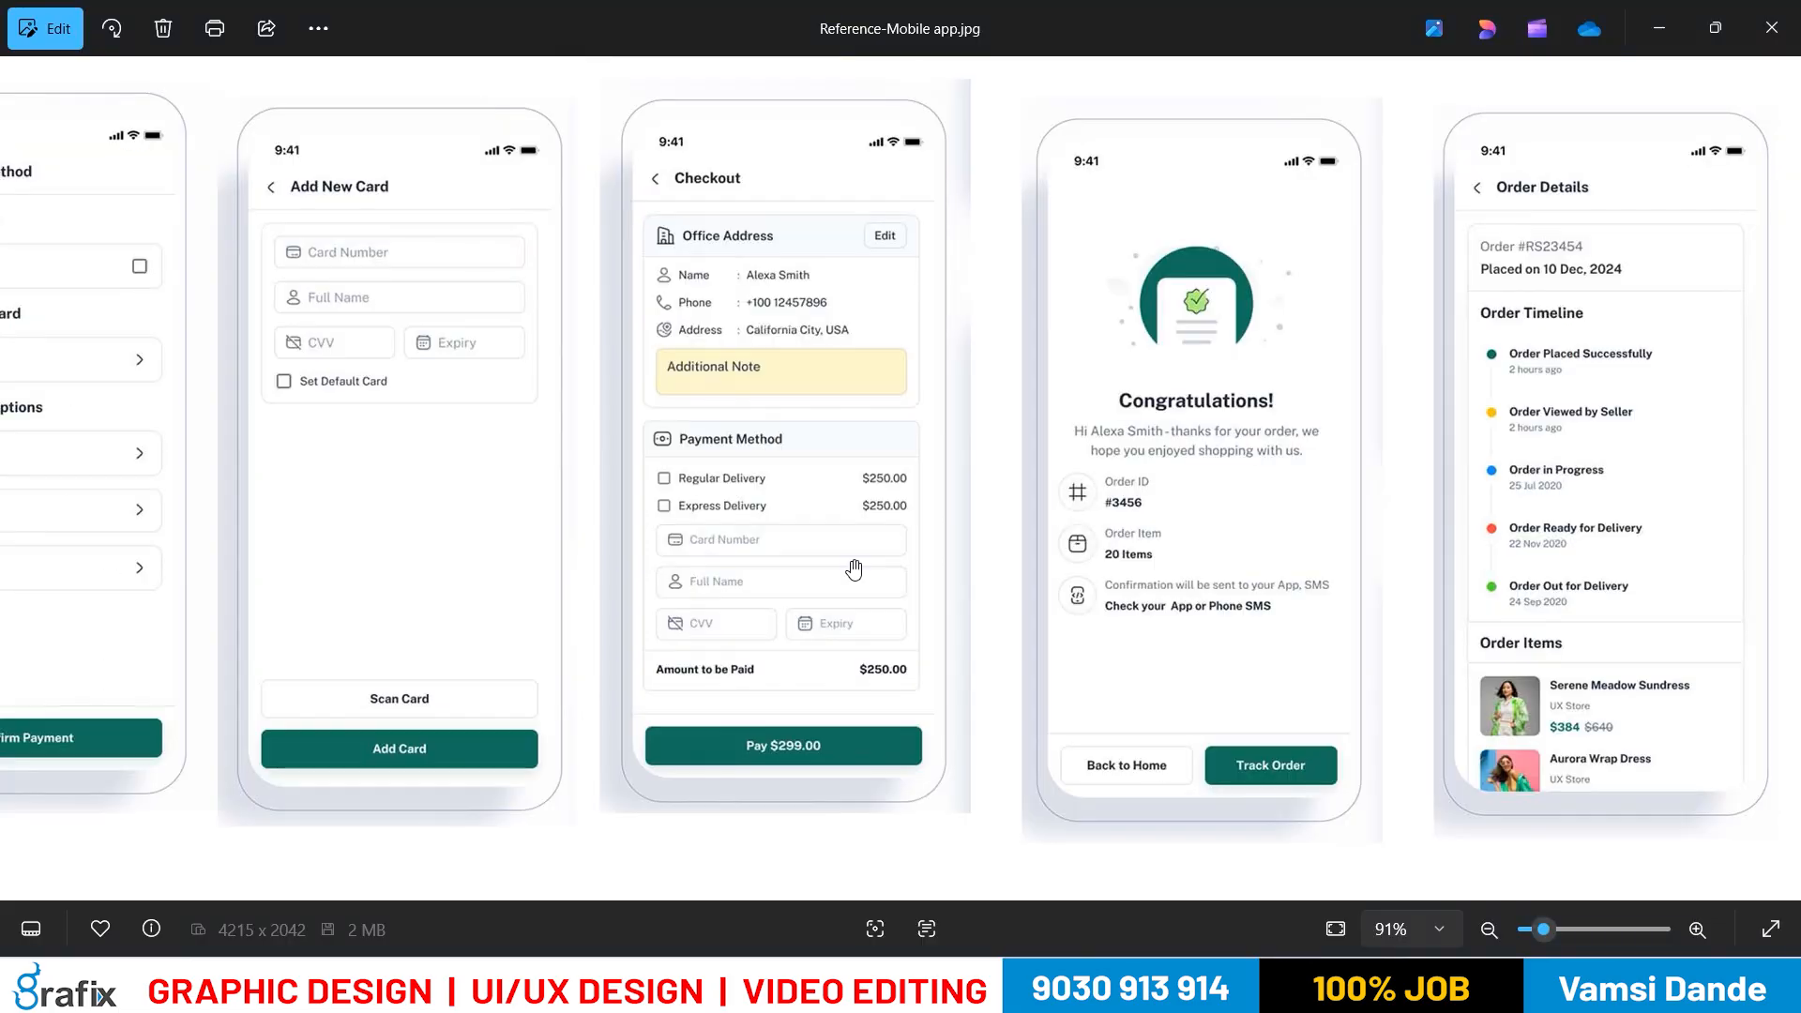
key("alt+Tab")
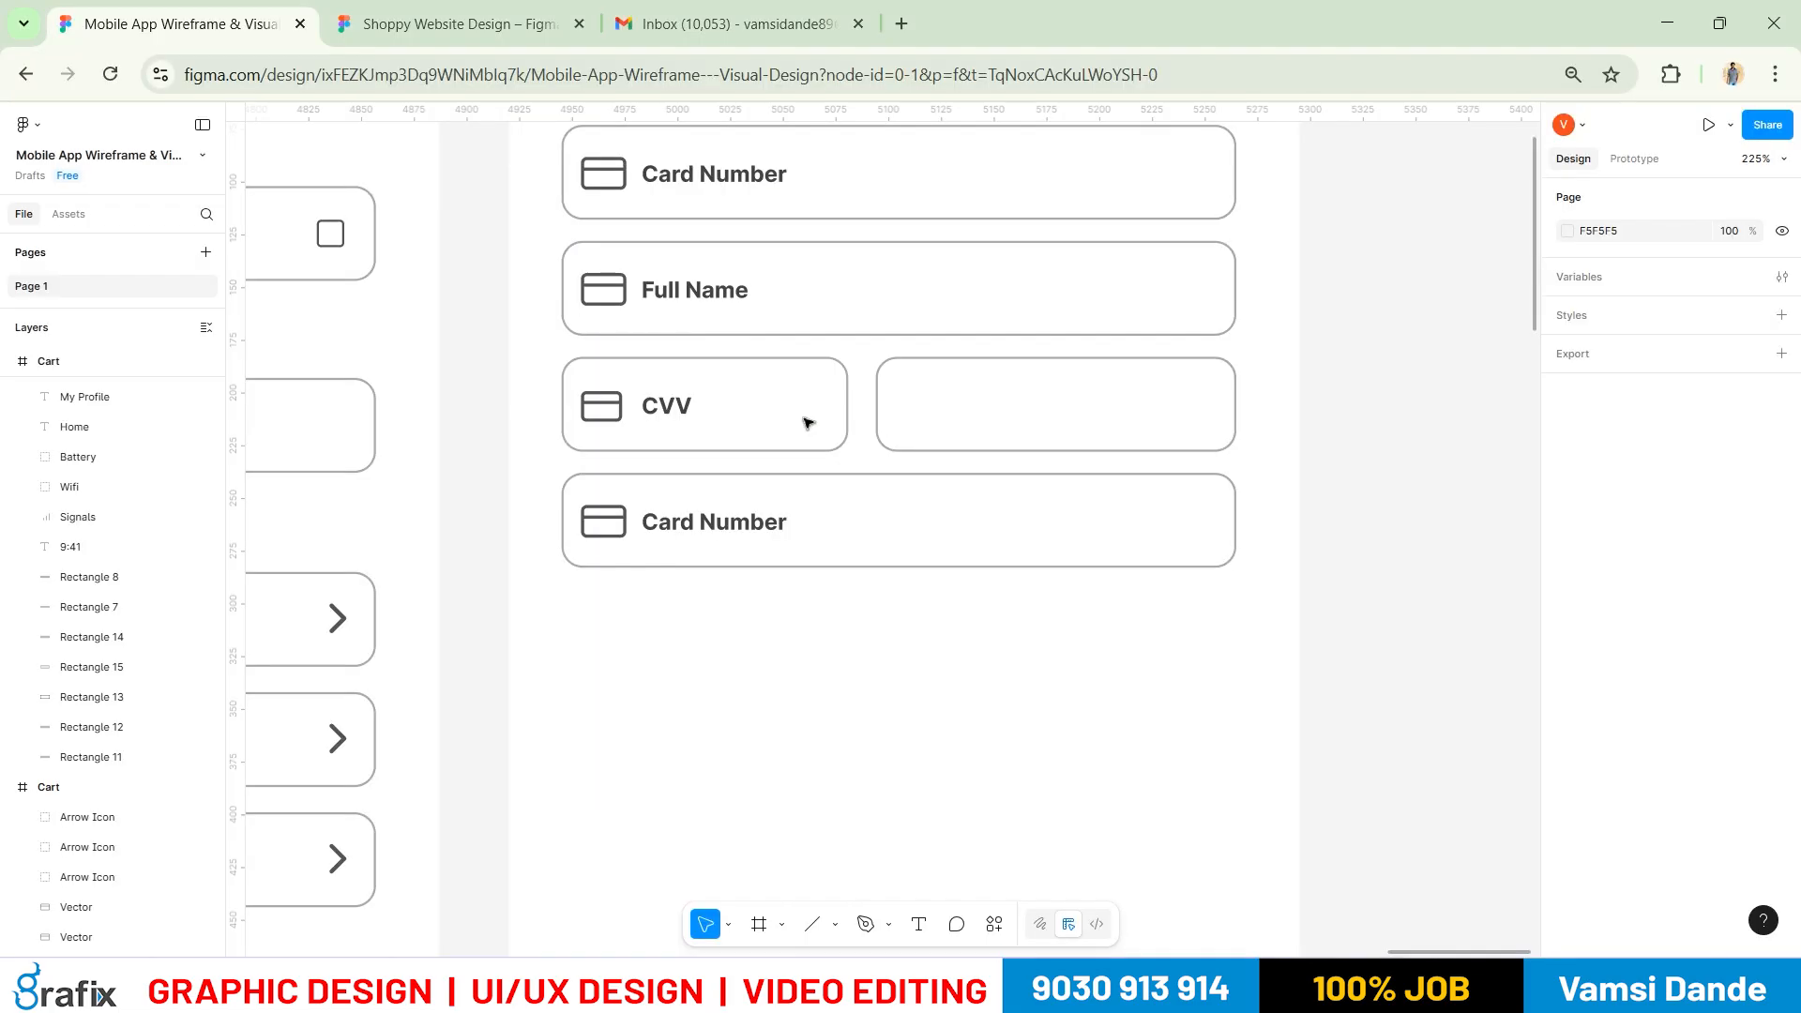
left_click(846, 422)
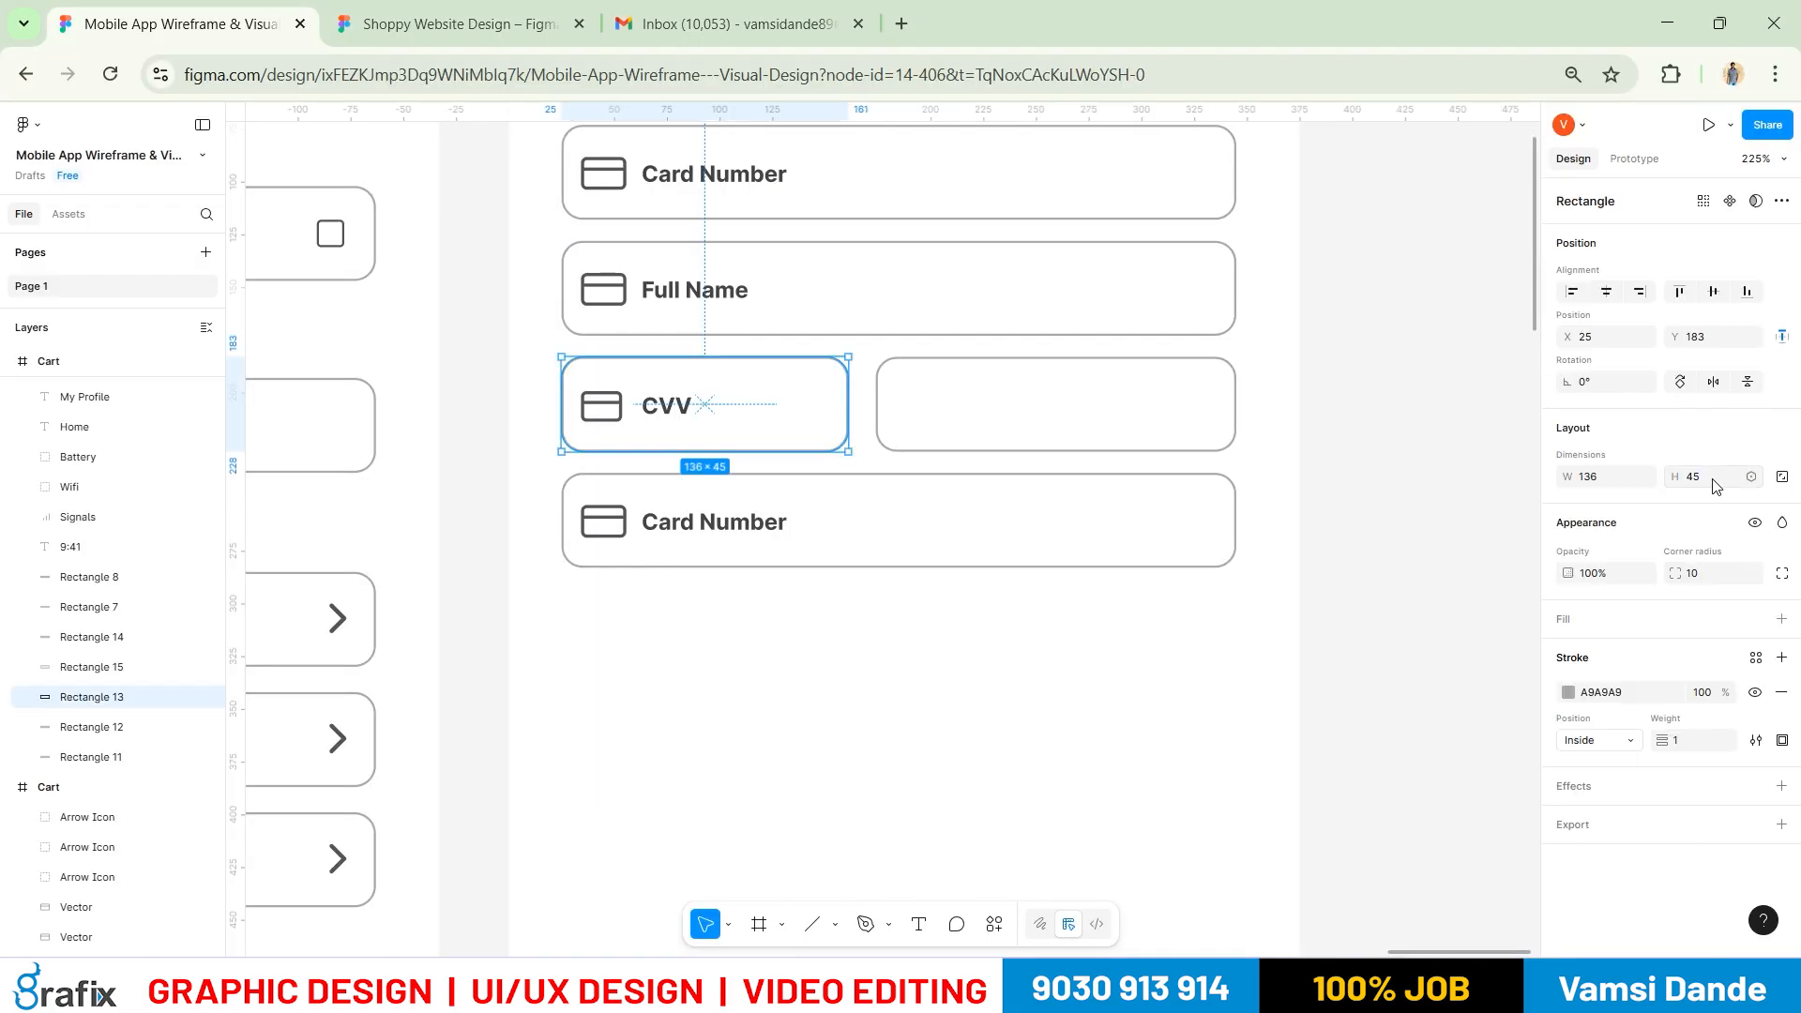
left_click(1606, 476)
type("130")
key("Return")
left_click(1105, 465)
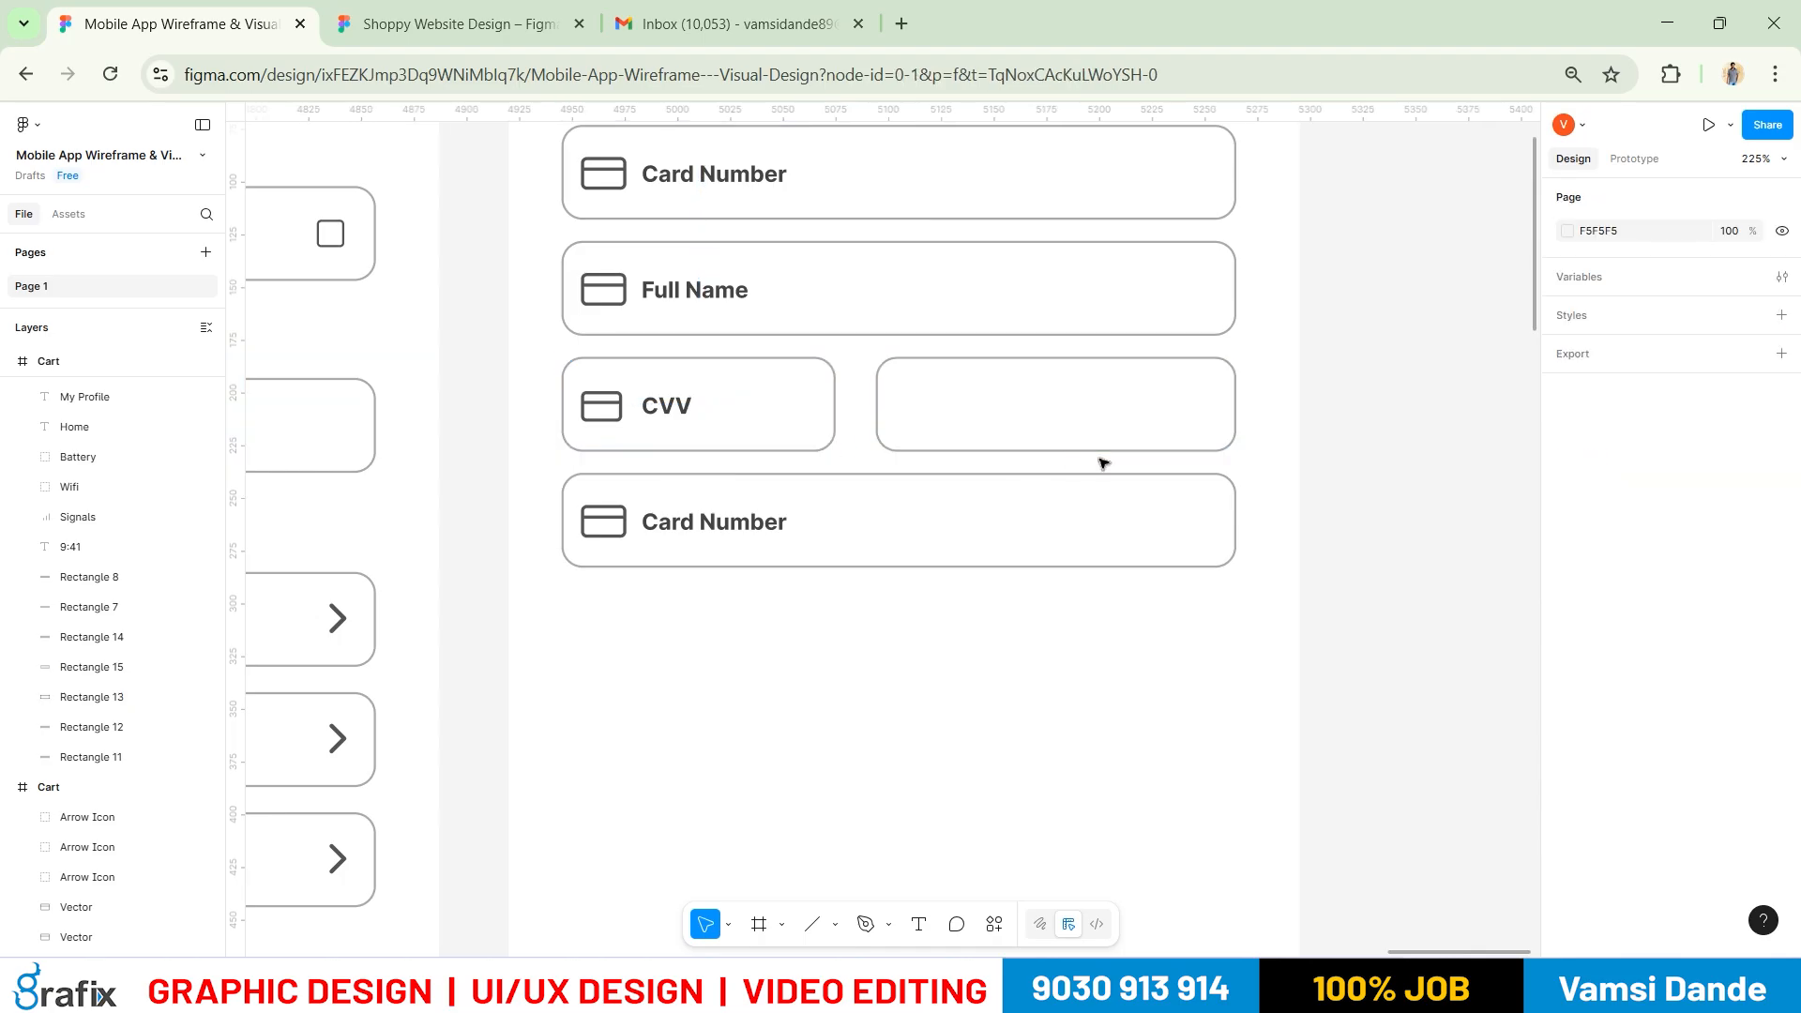
Widen the empty box beside CVV leftward to 181 wide
left_click(872, 430)
left_click_drag(851, 413, 851, 413)
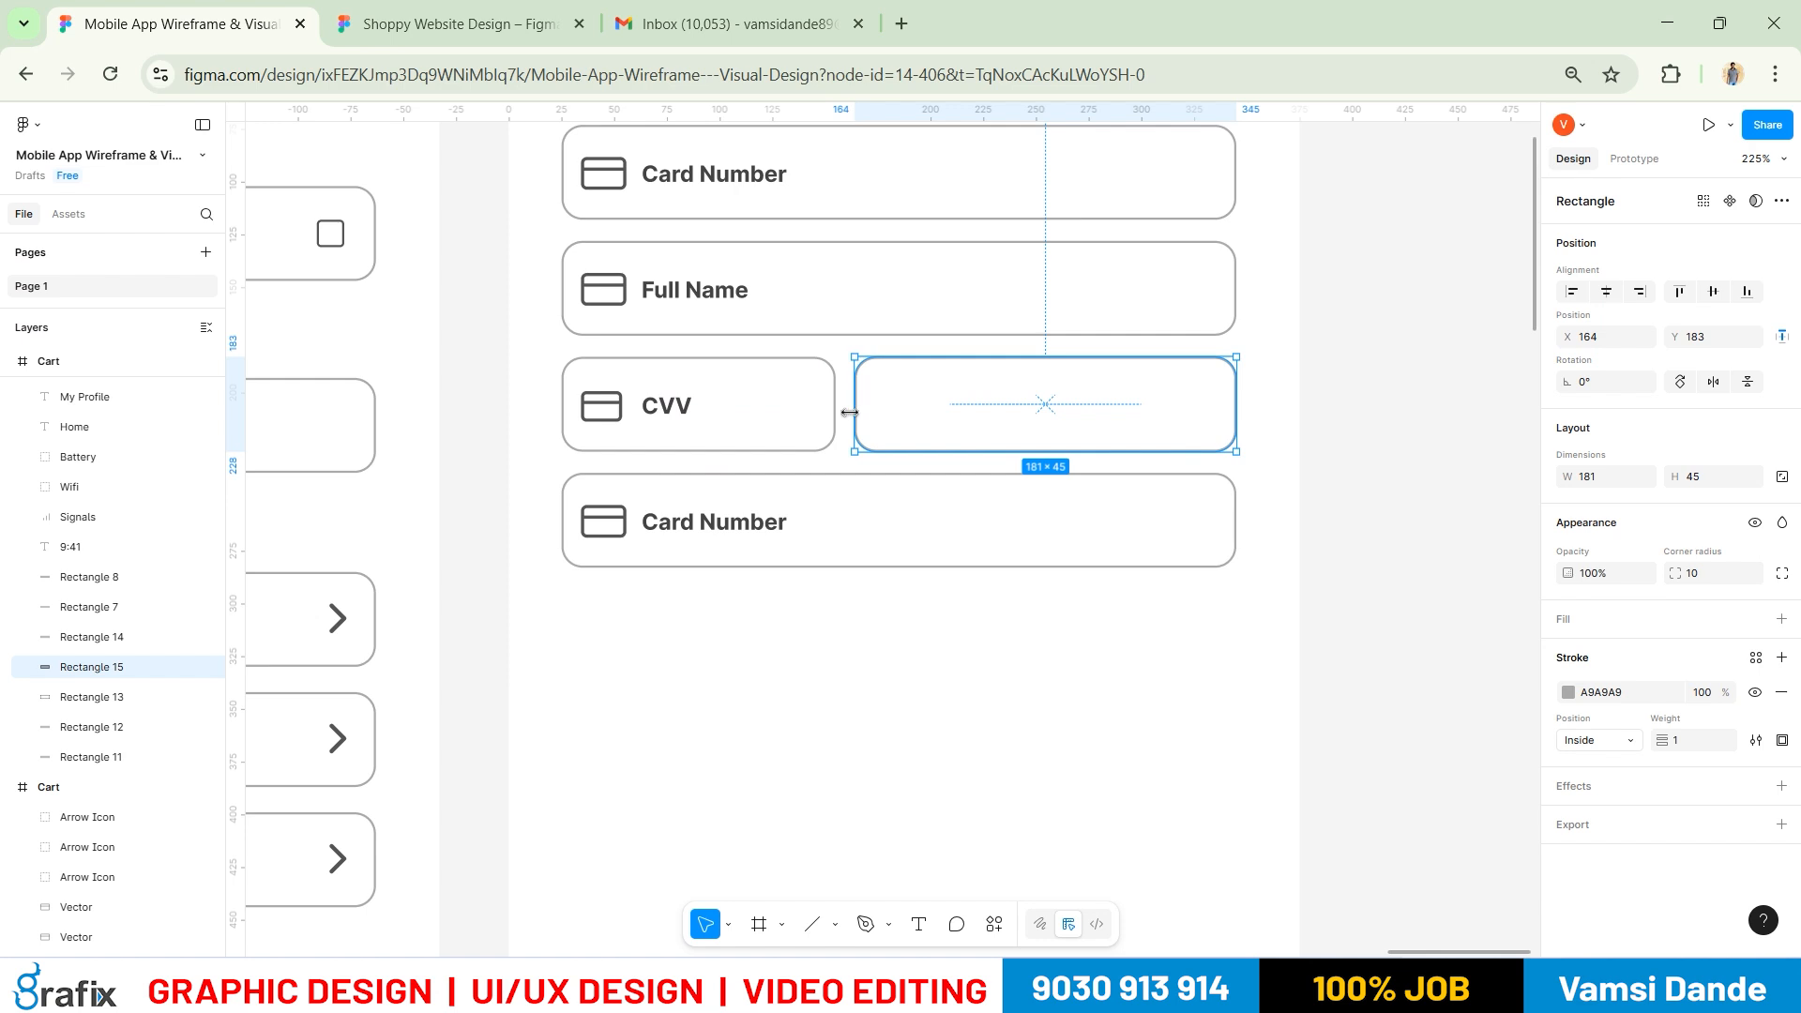
left_click(1002, 601)
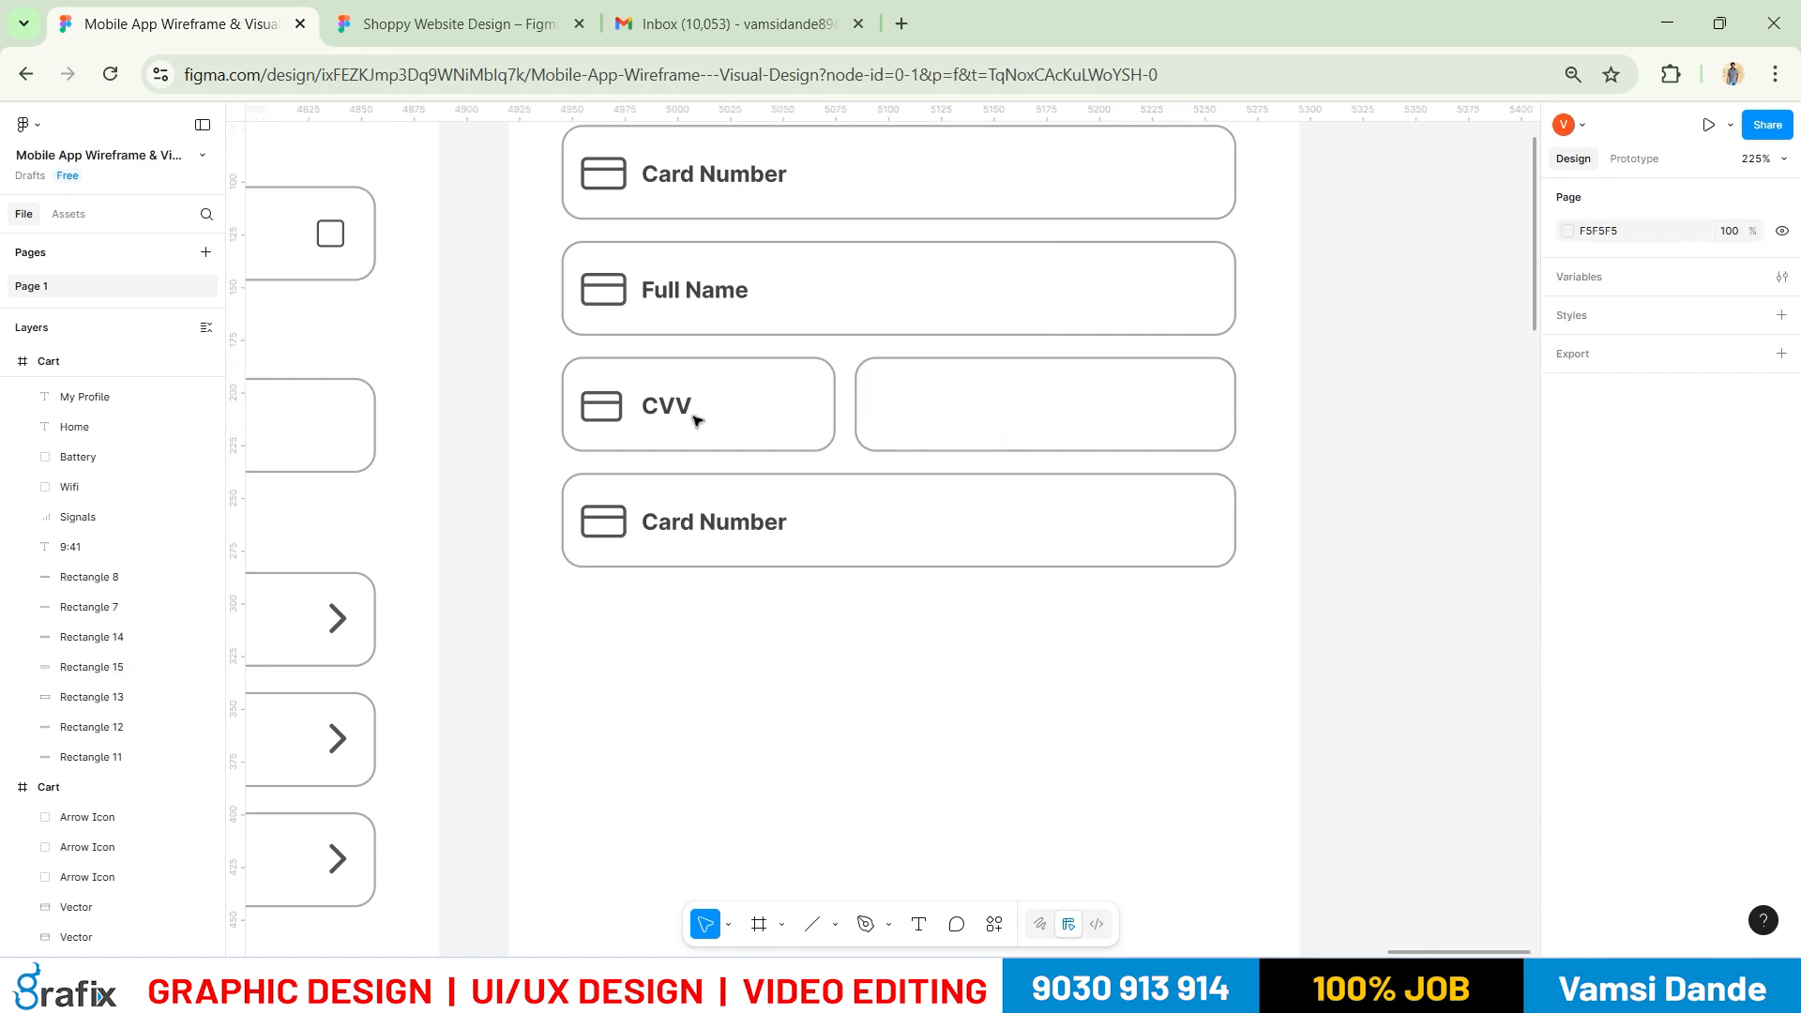
left_click(643, 414)
Copy the CVV label and card icon into the right box and rename it 'Expiry'
left_click(598, 414, "shift")
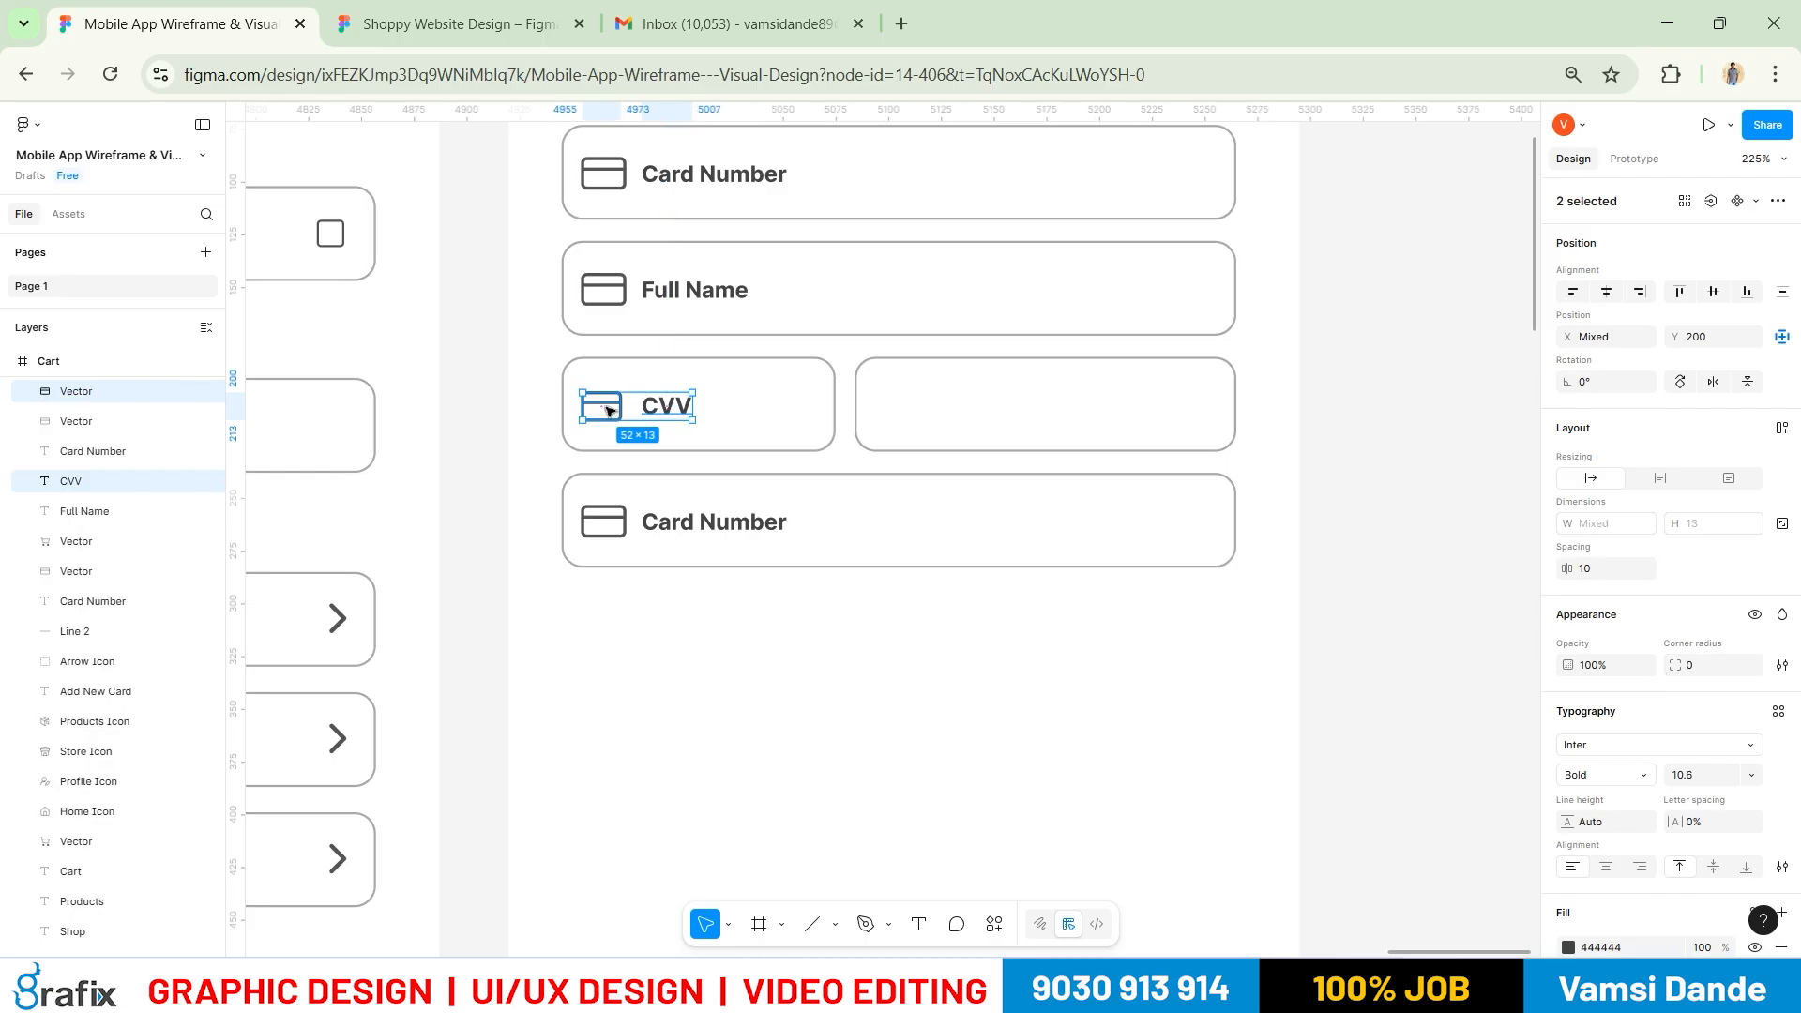
mouse_move(938, 387)
left_mouse_down()
mouse_move(905, 381)
mouse_move(919, 409)
left_mouse_up()
left_click(978, 460)
double_click(965, 406)
type("Expiry")
key("Escape")
Change all field labels from Bold to the lighter Regular weight
left_click(744, 525, "shift")
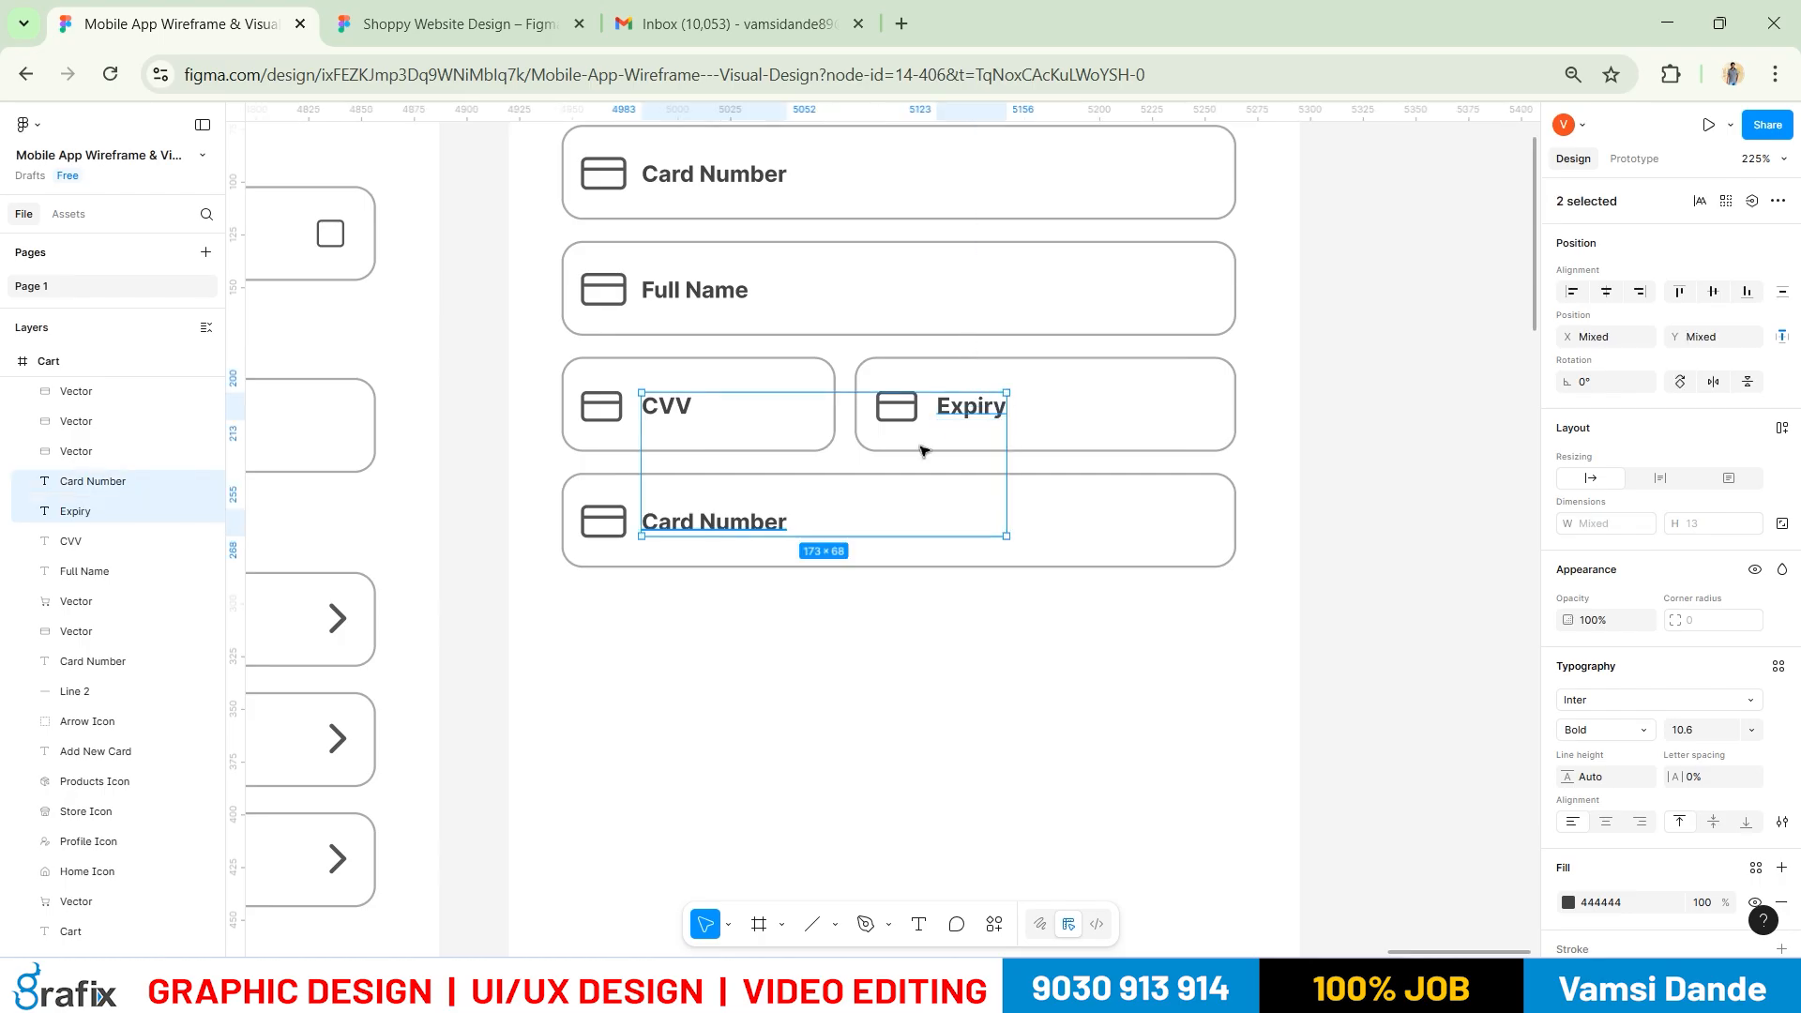
left_click(668, 405, "shift")
left_click(696, 290, "shift")
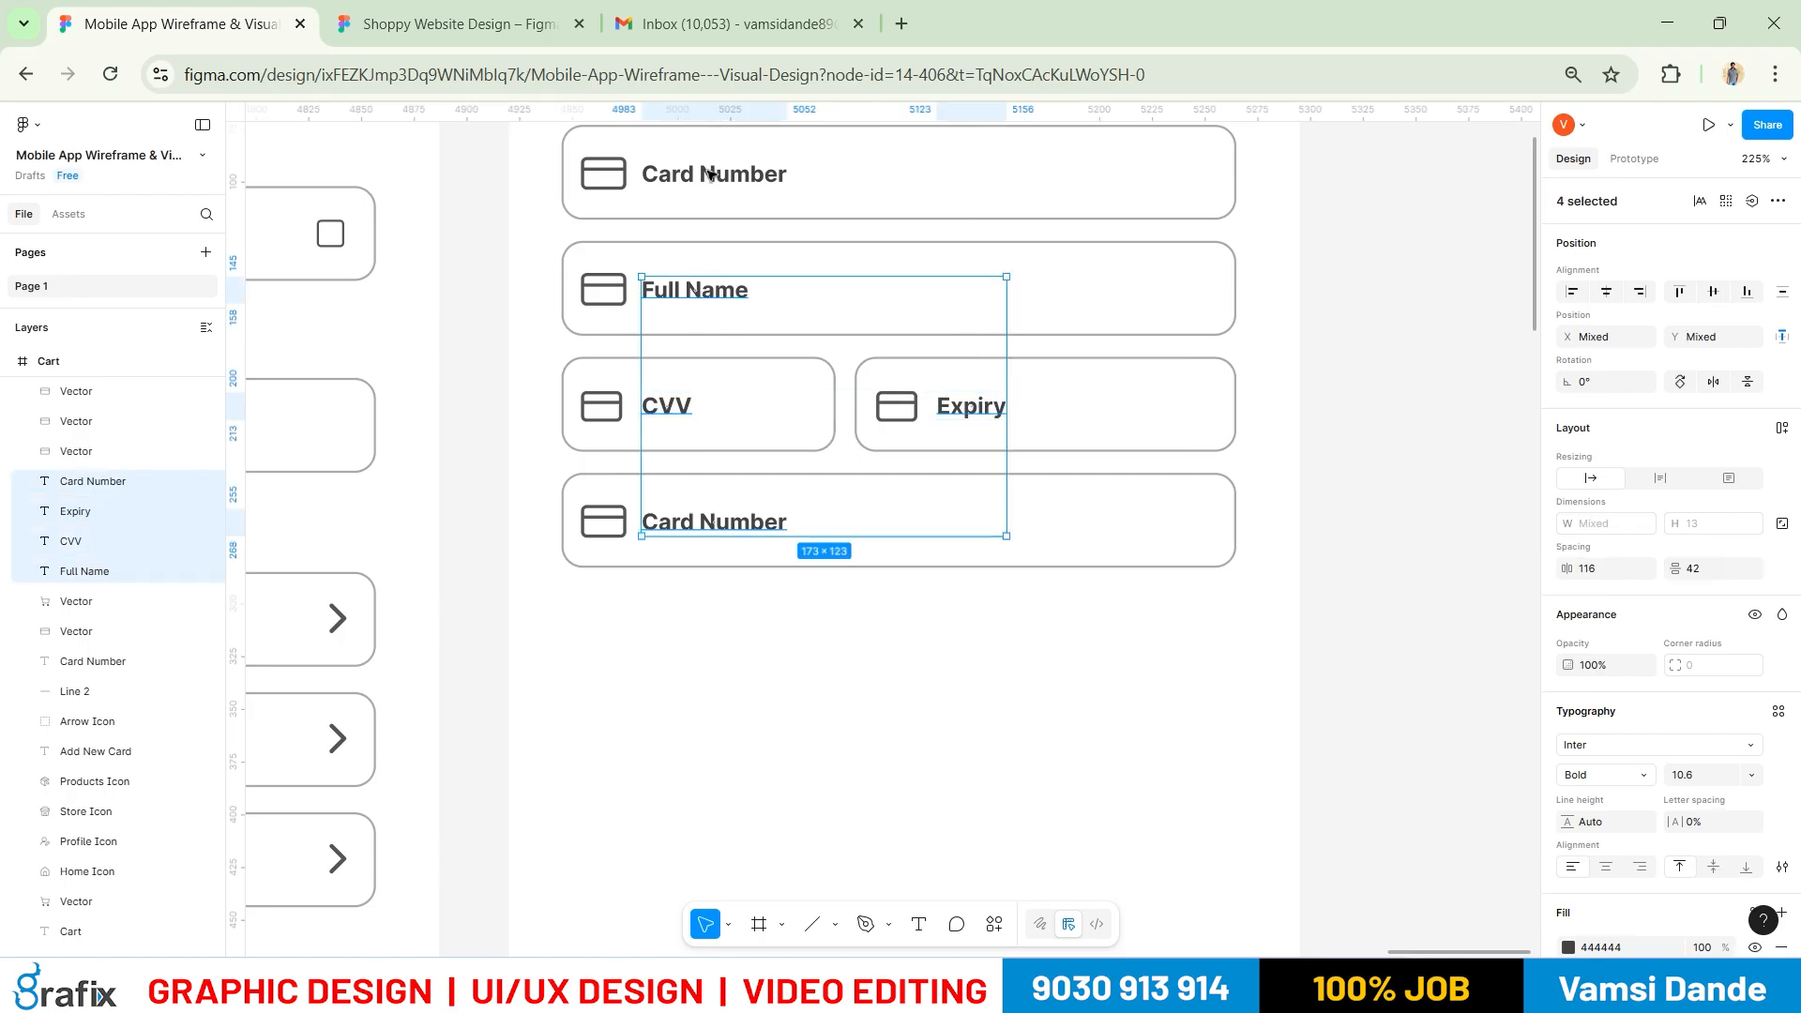
left_click(712, 174, "shift")
left_click(1606, 774)
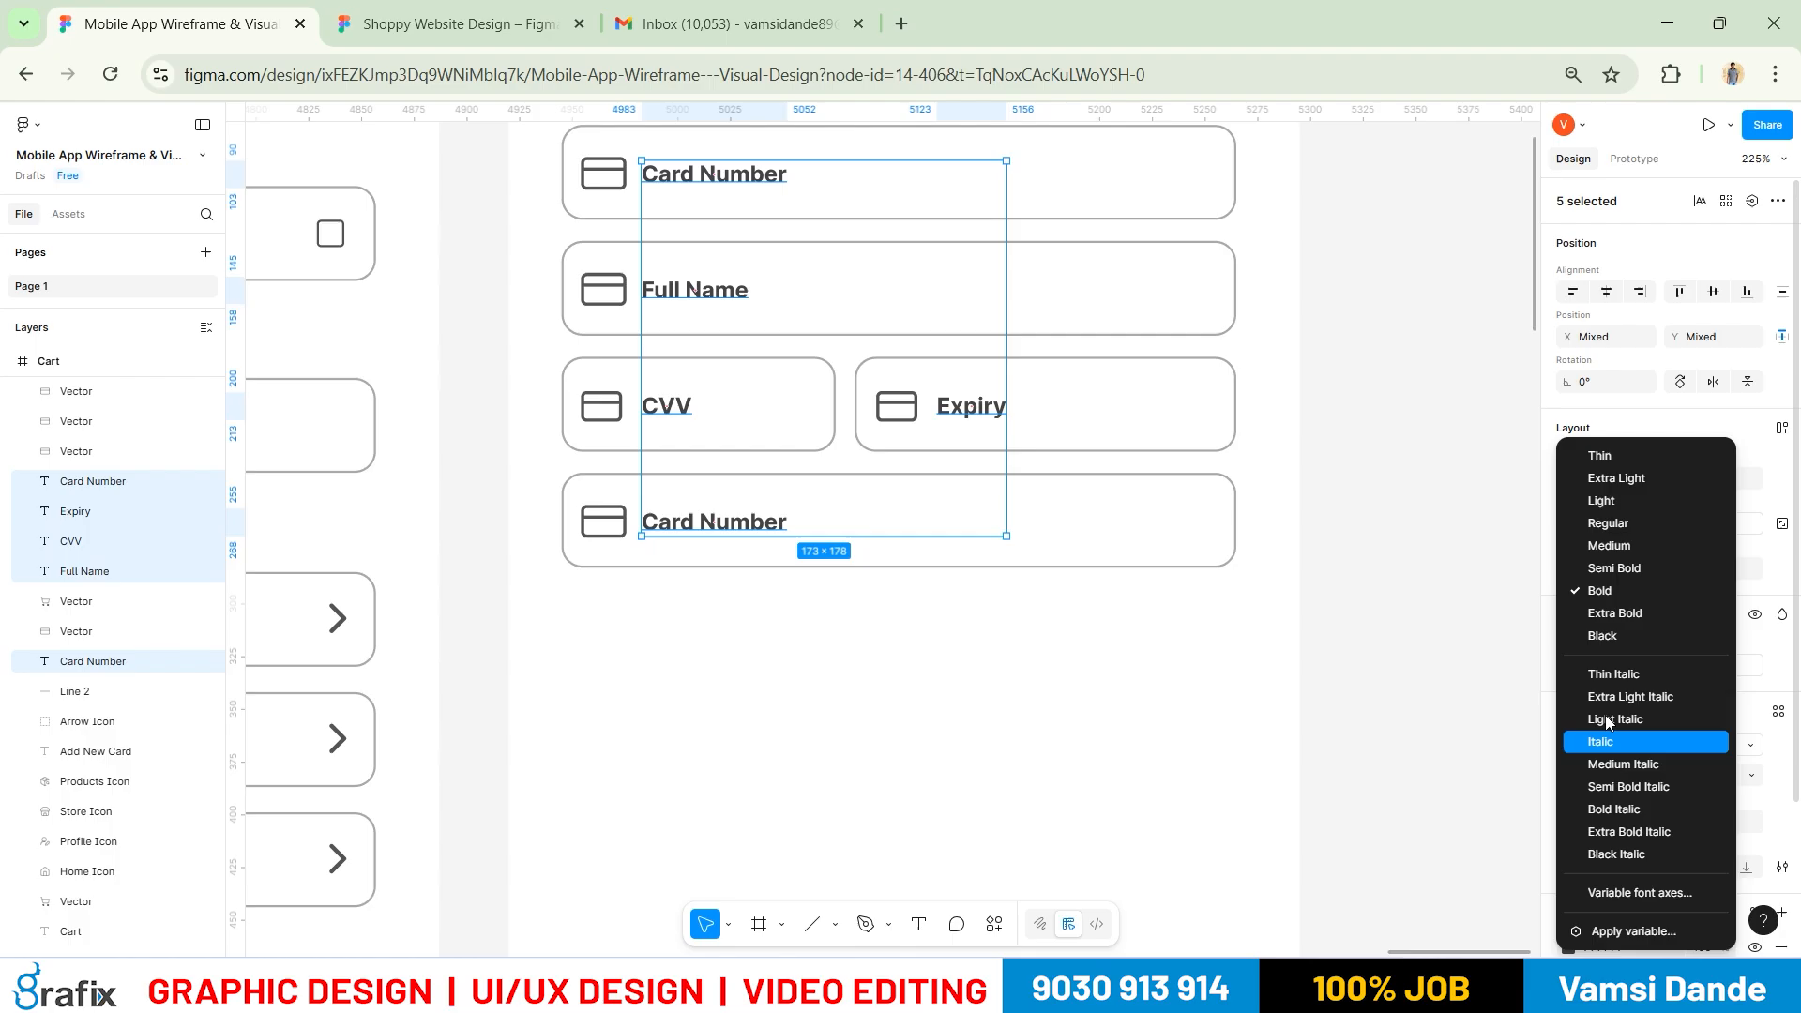
left_click(1617, 546)
left_click(1426, 634)
key("alt+Tab")
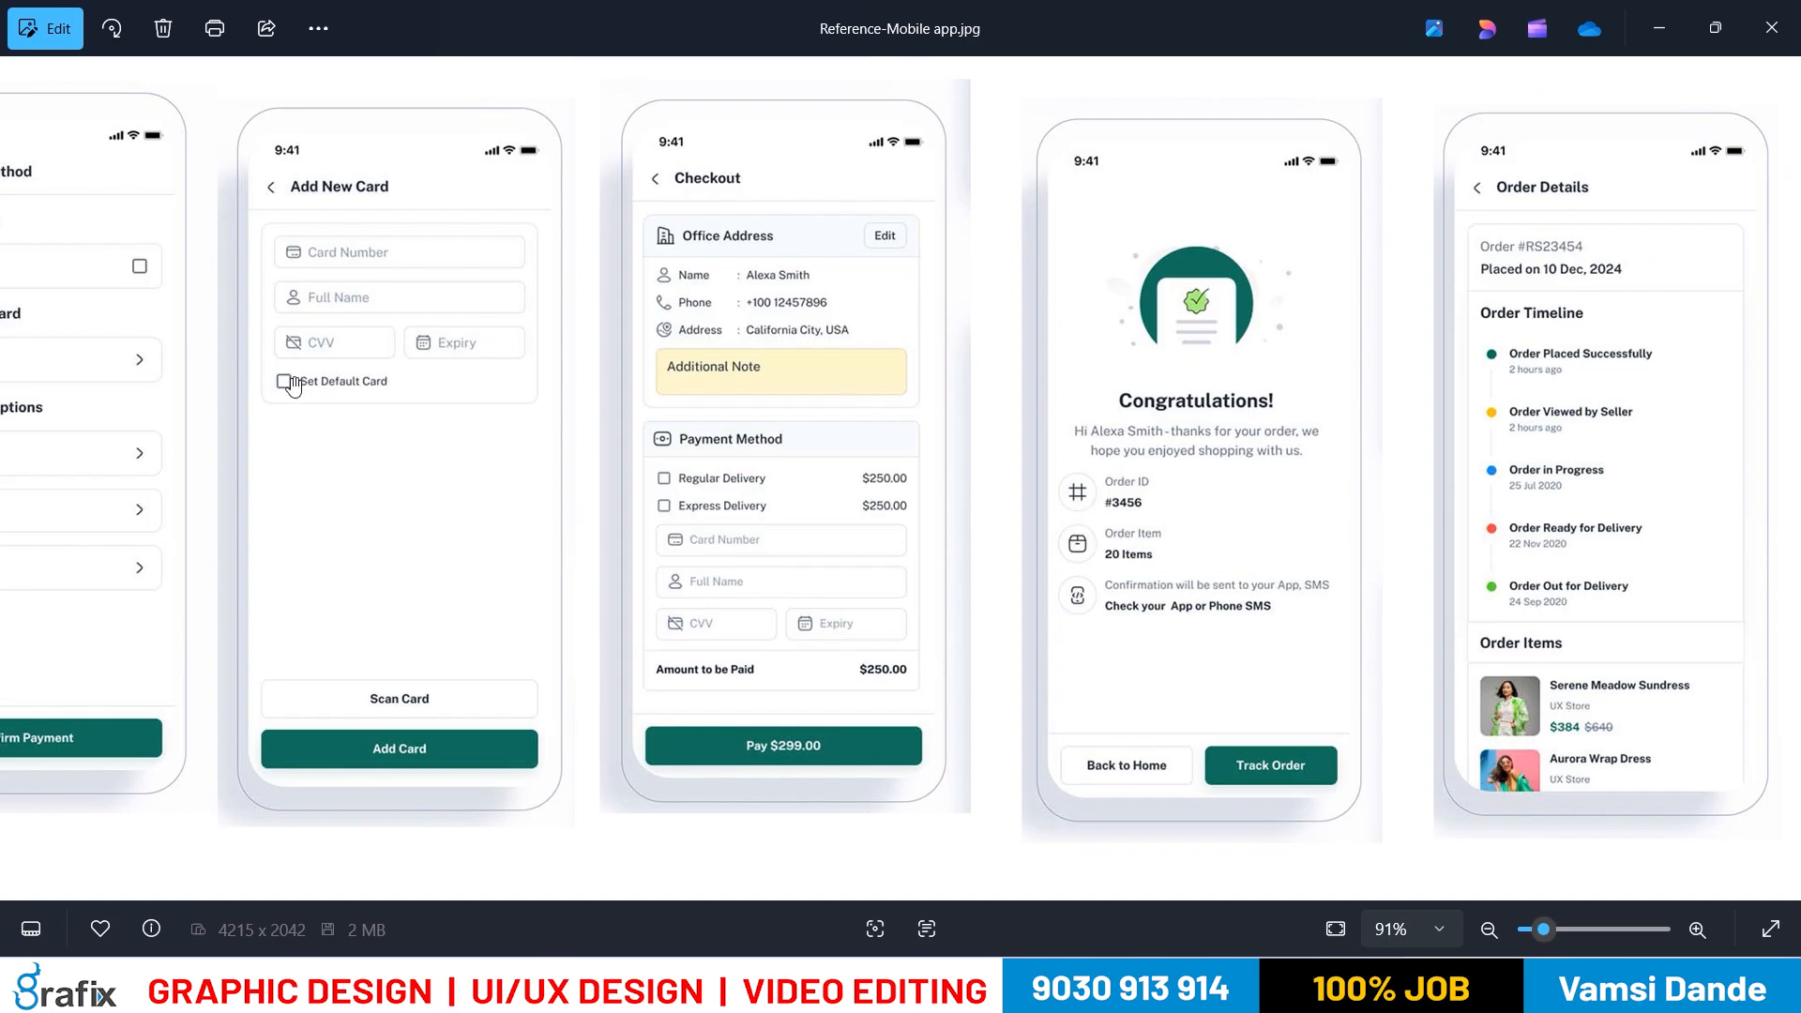
key("alt+Tab")
left_click(703, 526)
Delete the bottom field's card icon and make its rectangle 200 tall behind the fields
left_click(608, 523)
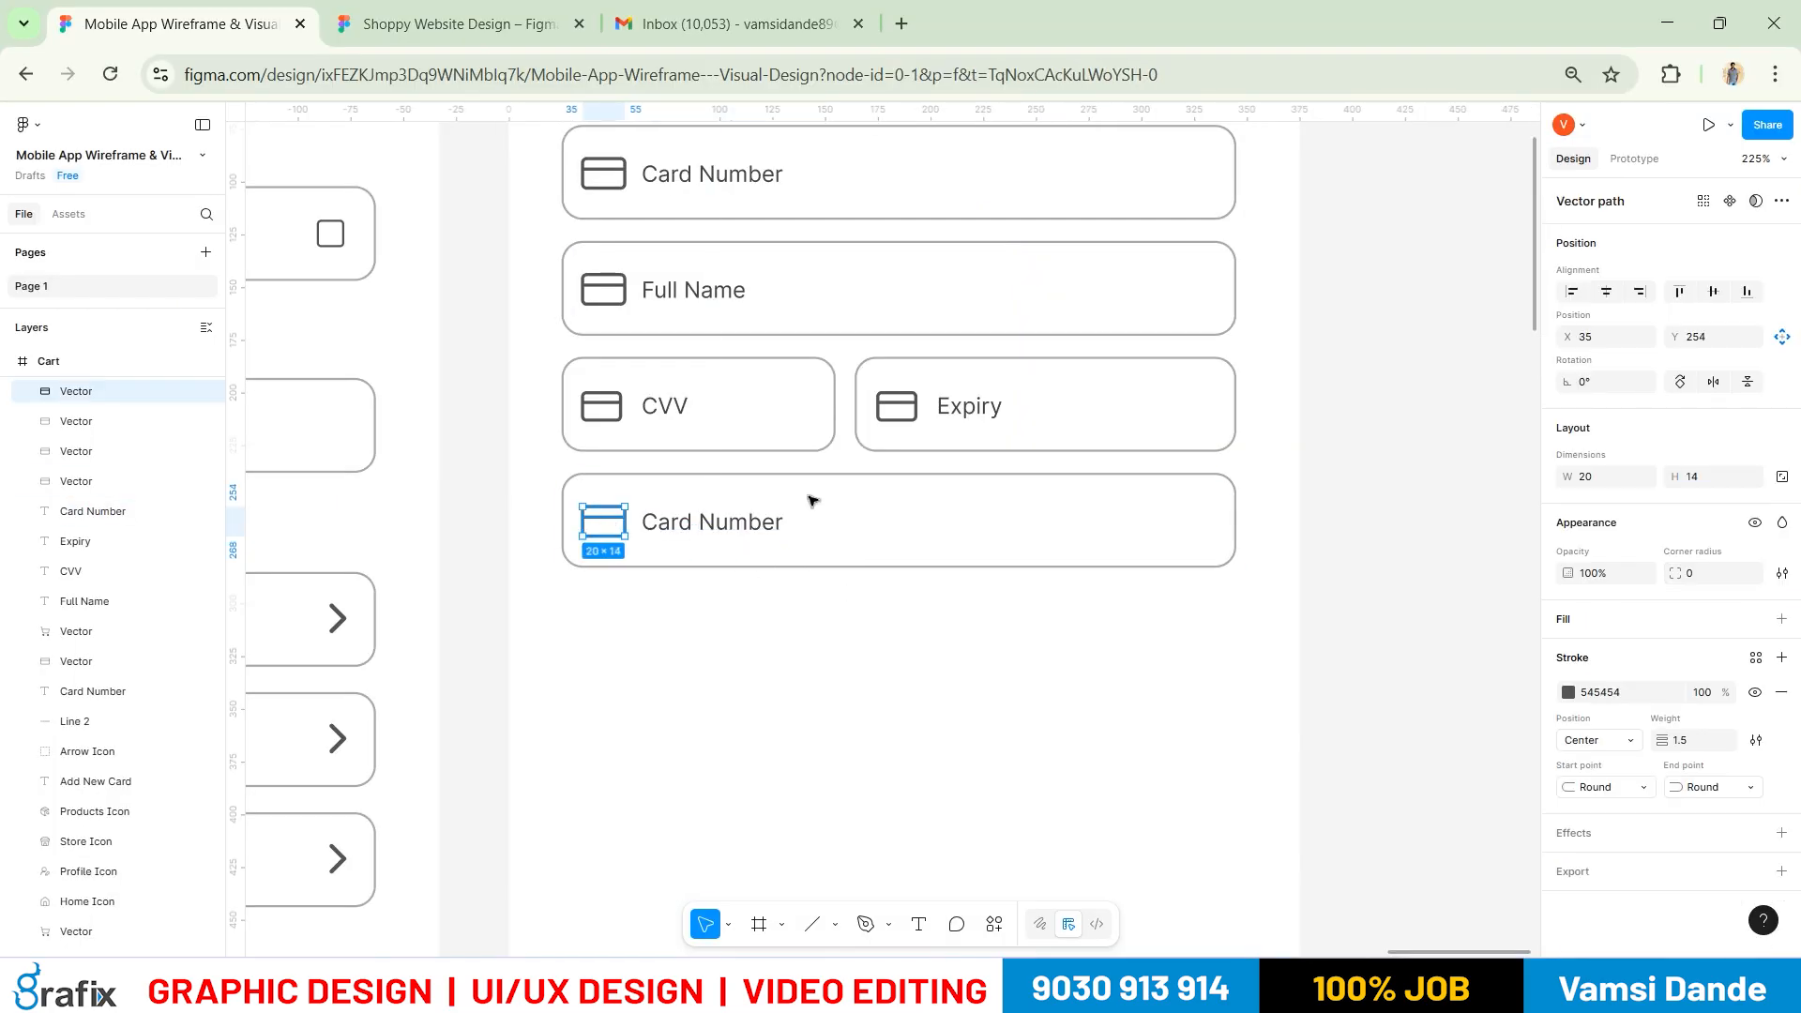
key("Delete")
left_click(863, 566)
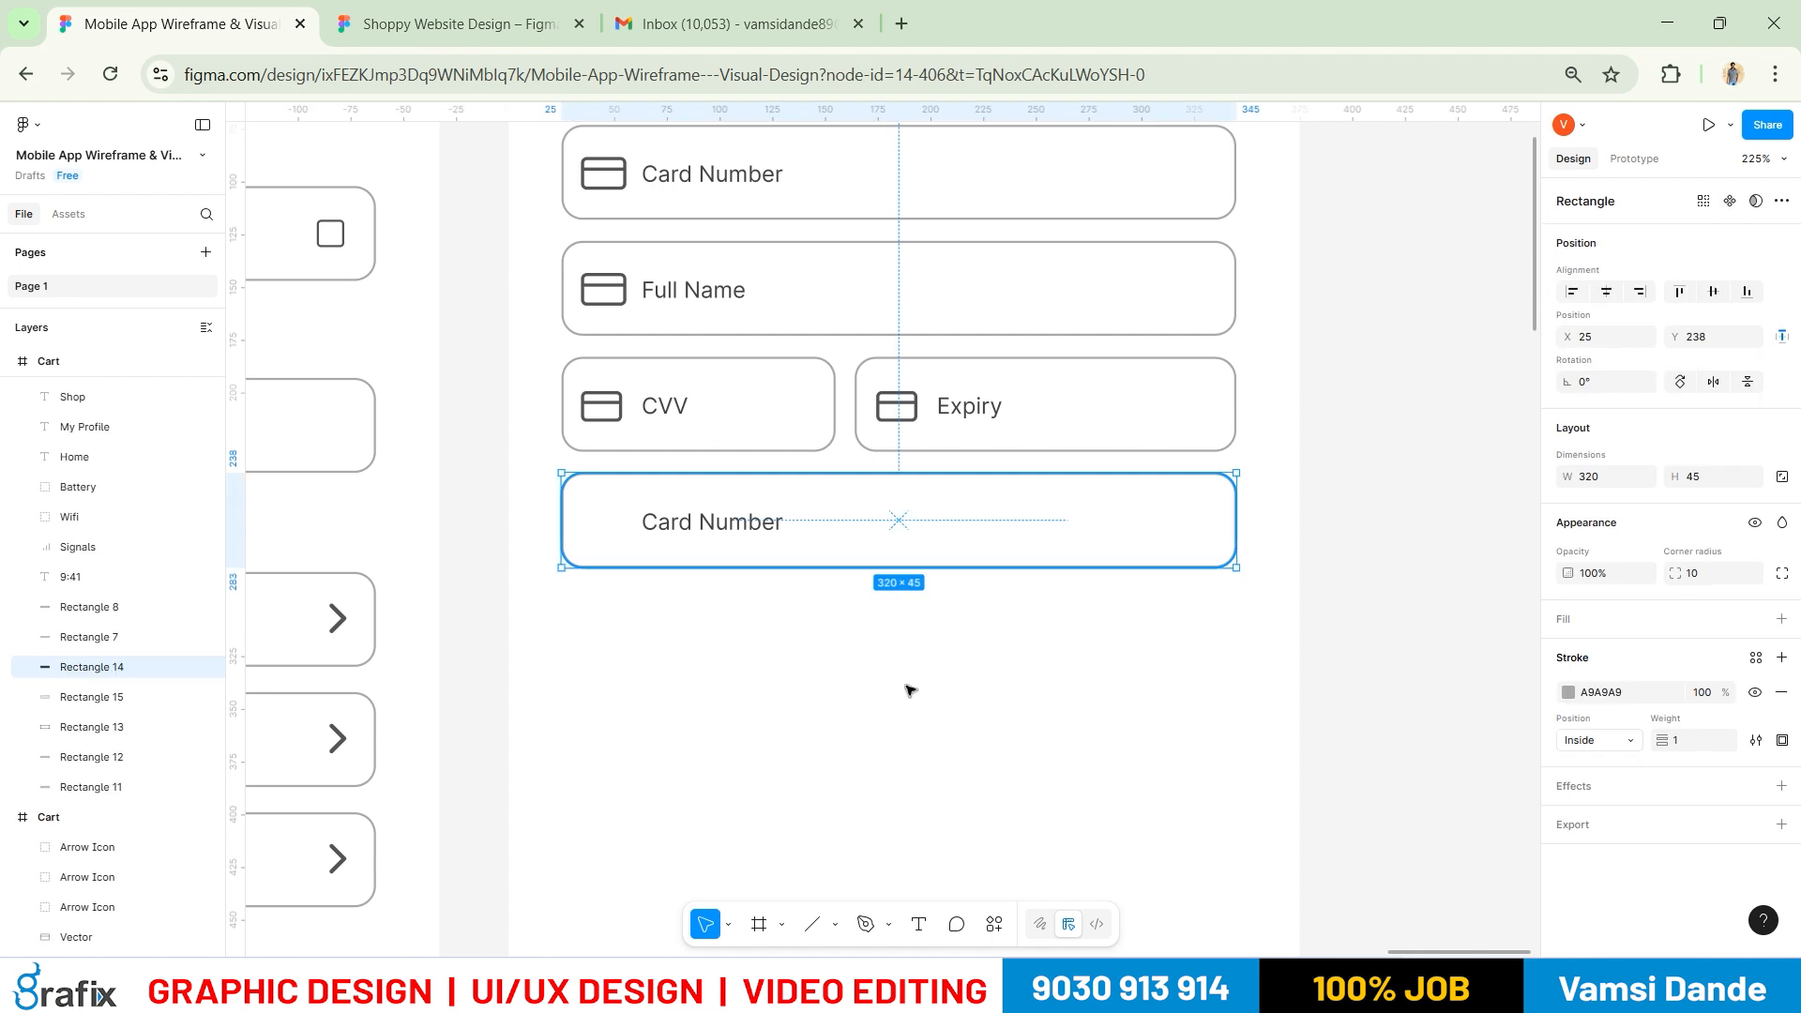
scroll(907, 689, "down", 2)
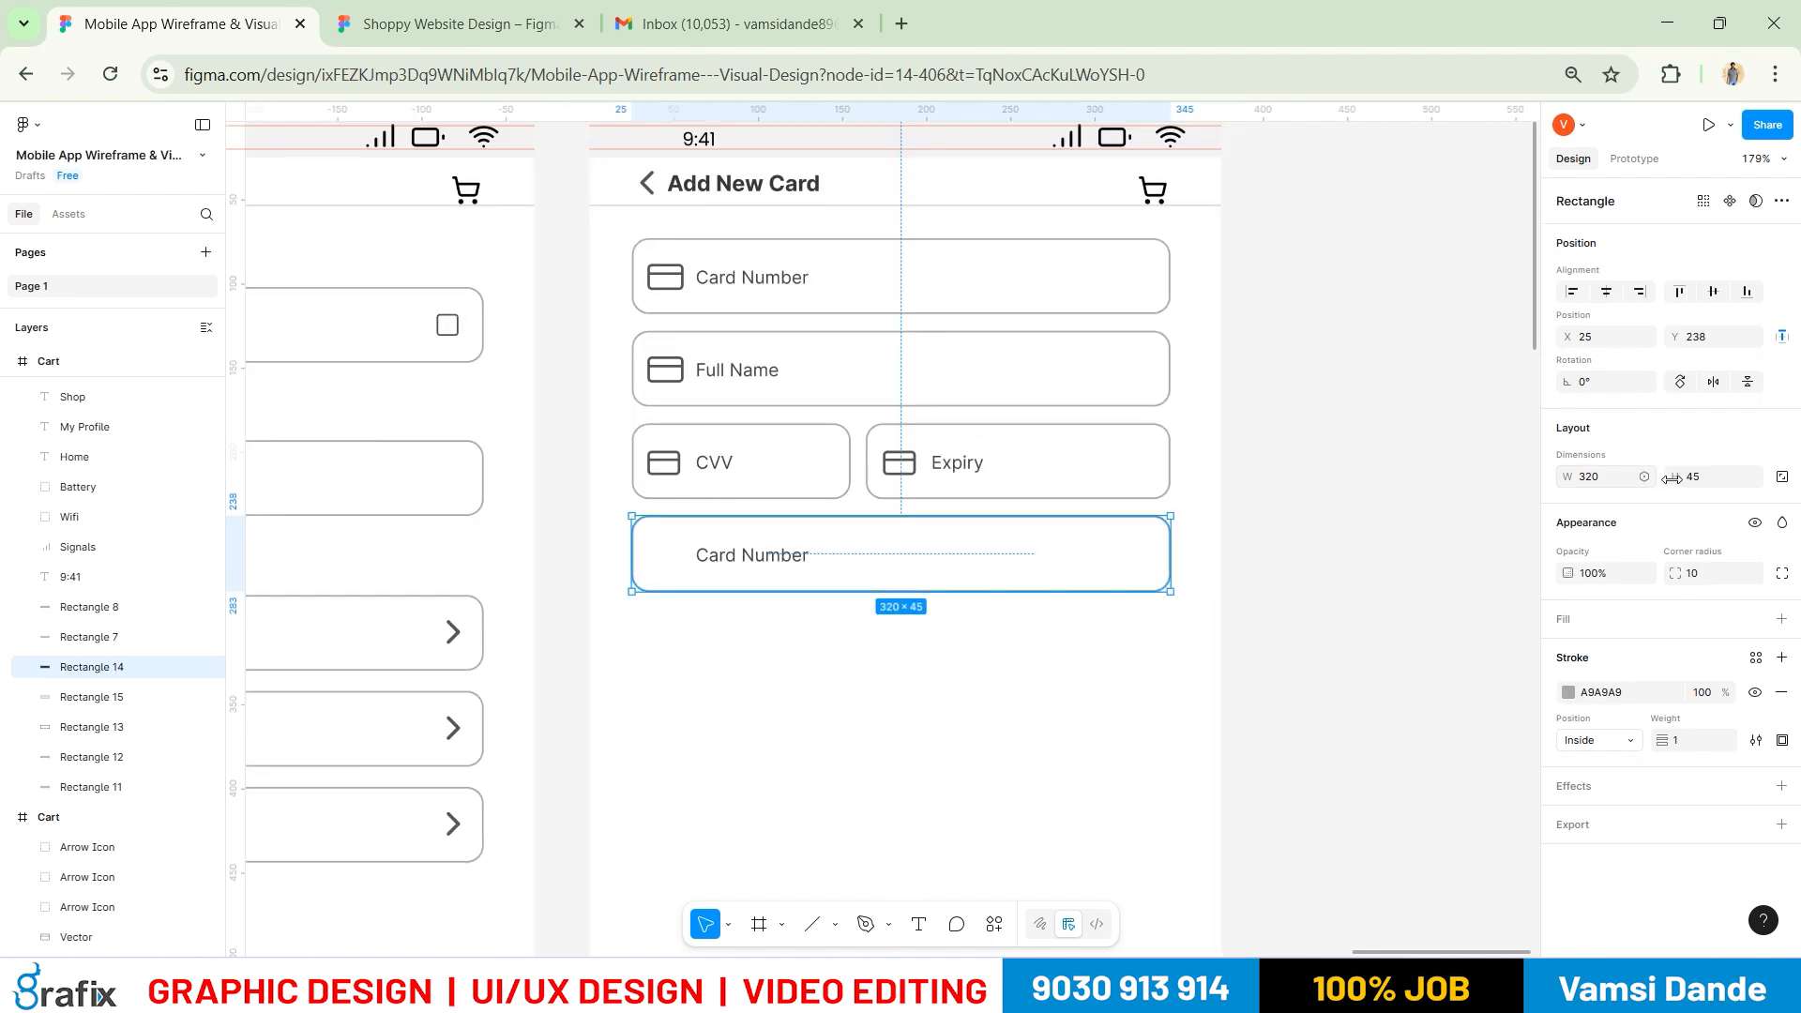
left_click(1748, 477)
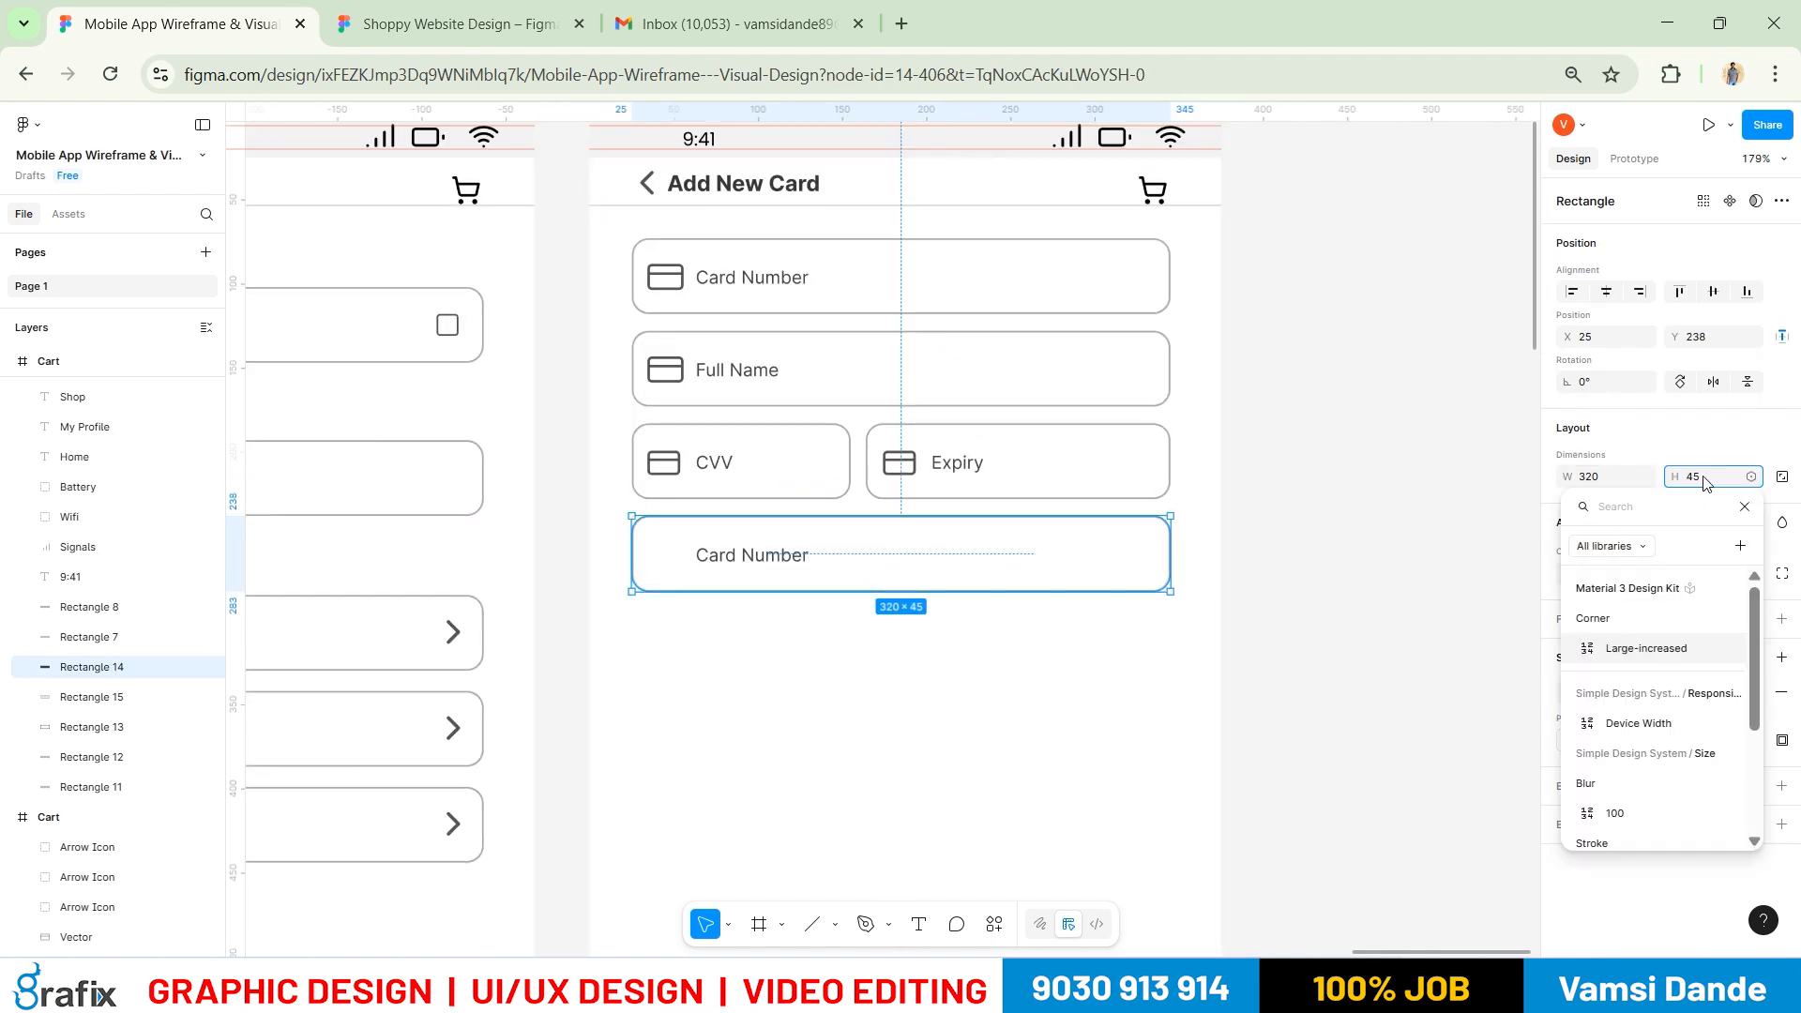
left_click(1707, 481)
left_click(1716, 482)
type("200")
key("Return")
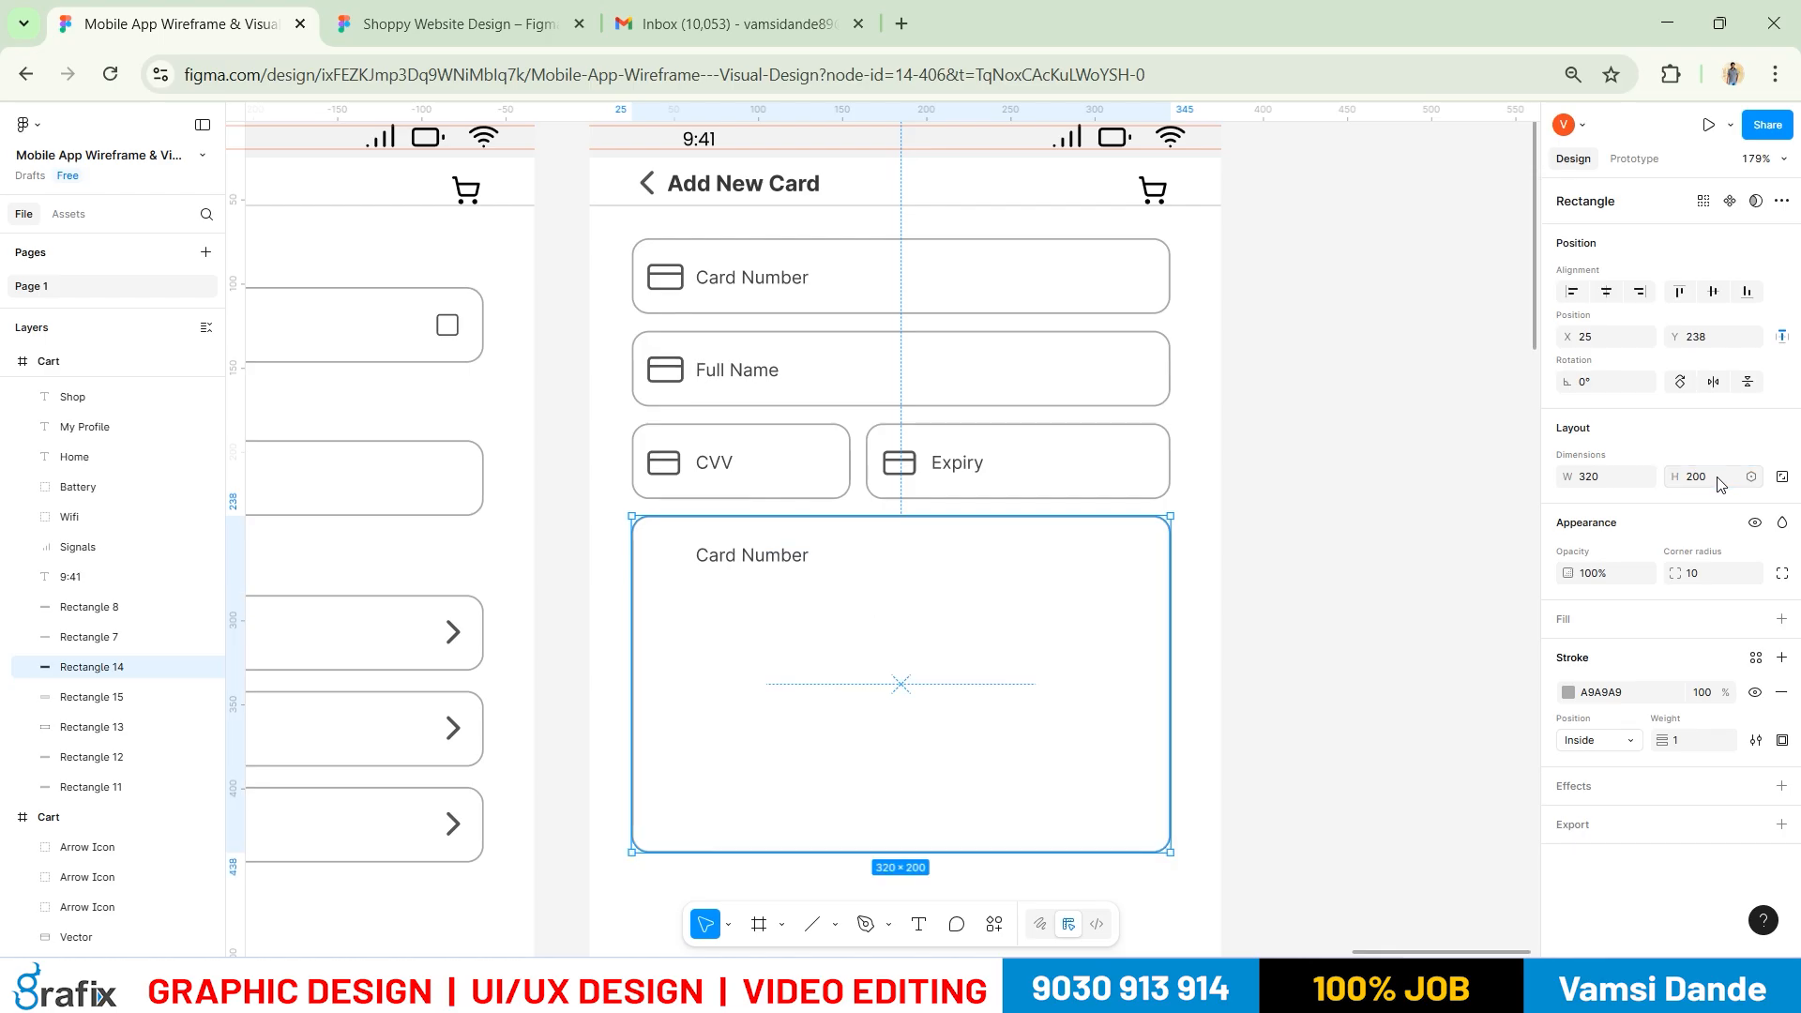
left_click_drag(1099, 551, 1083, 392)
key("alt+Tab")
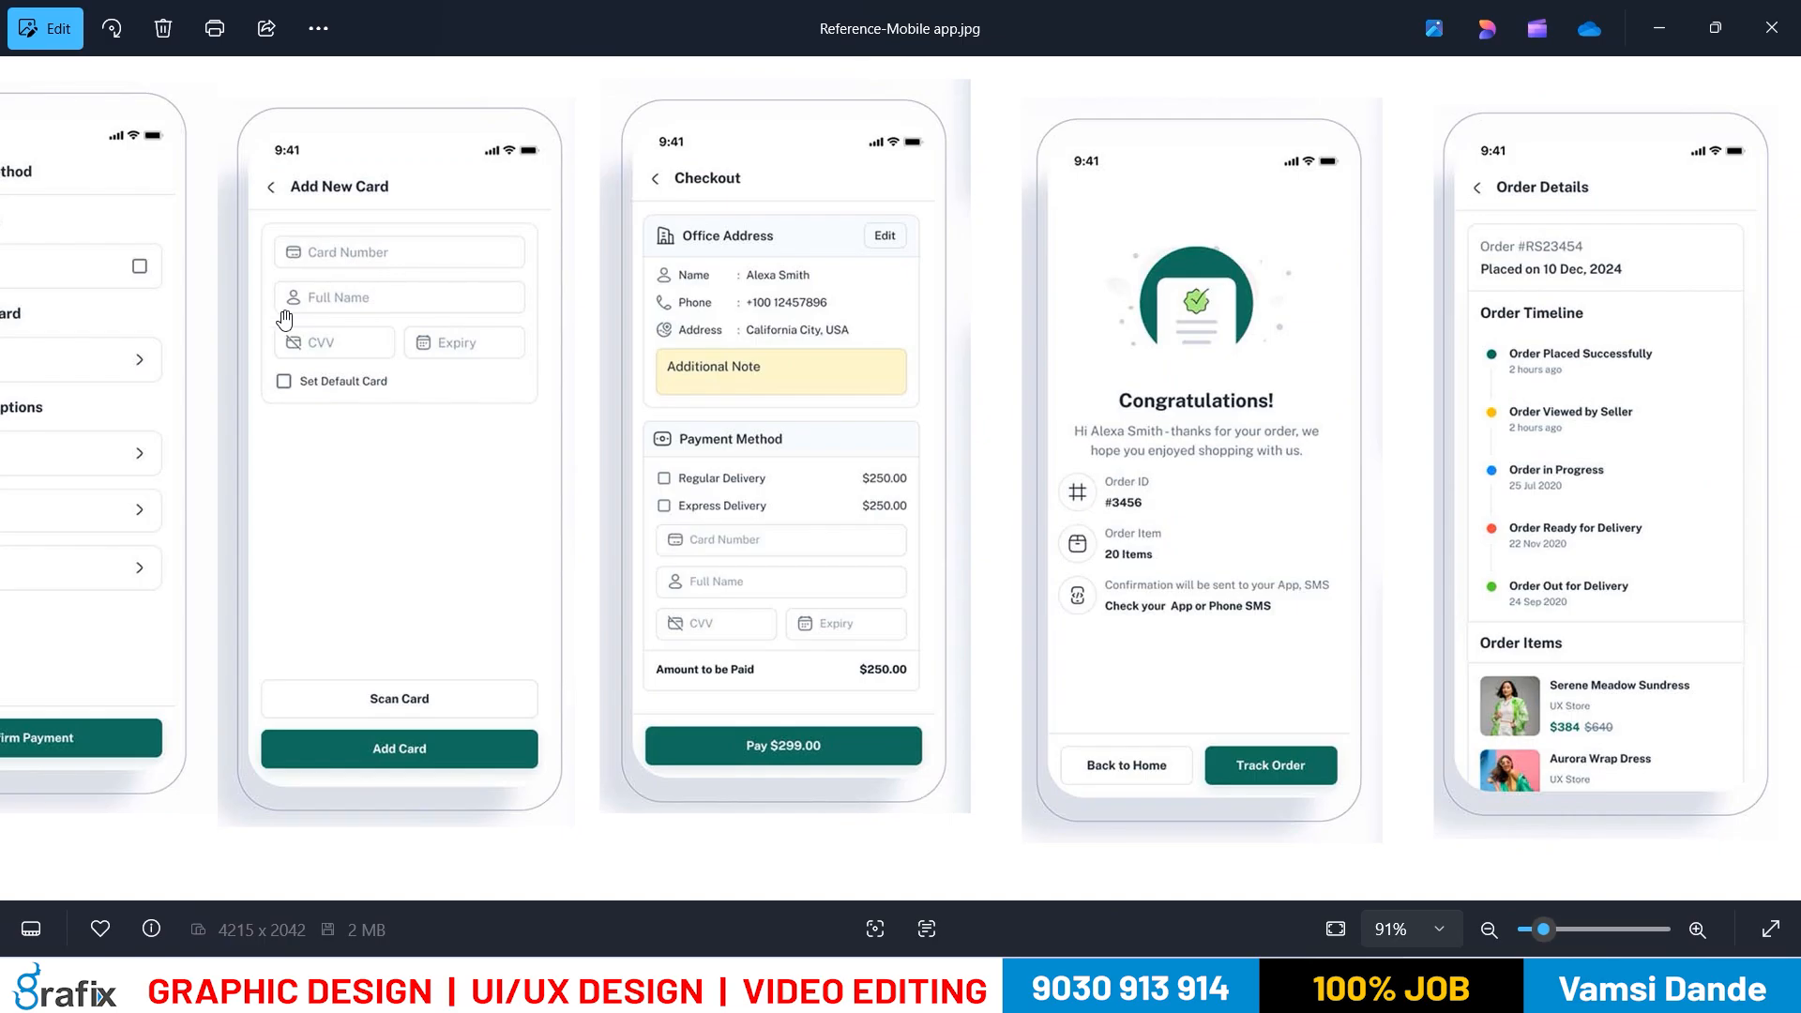
key("alt+Tab")
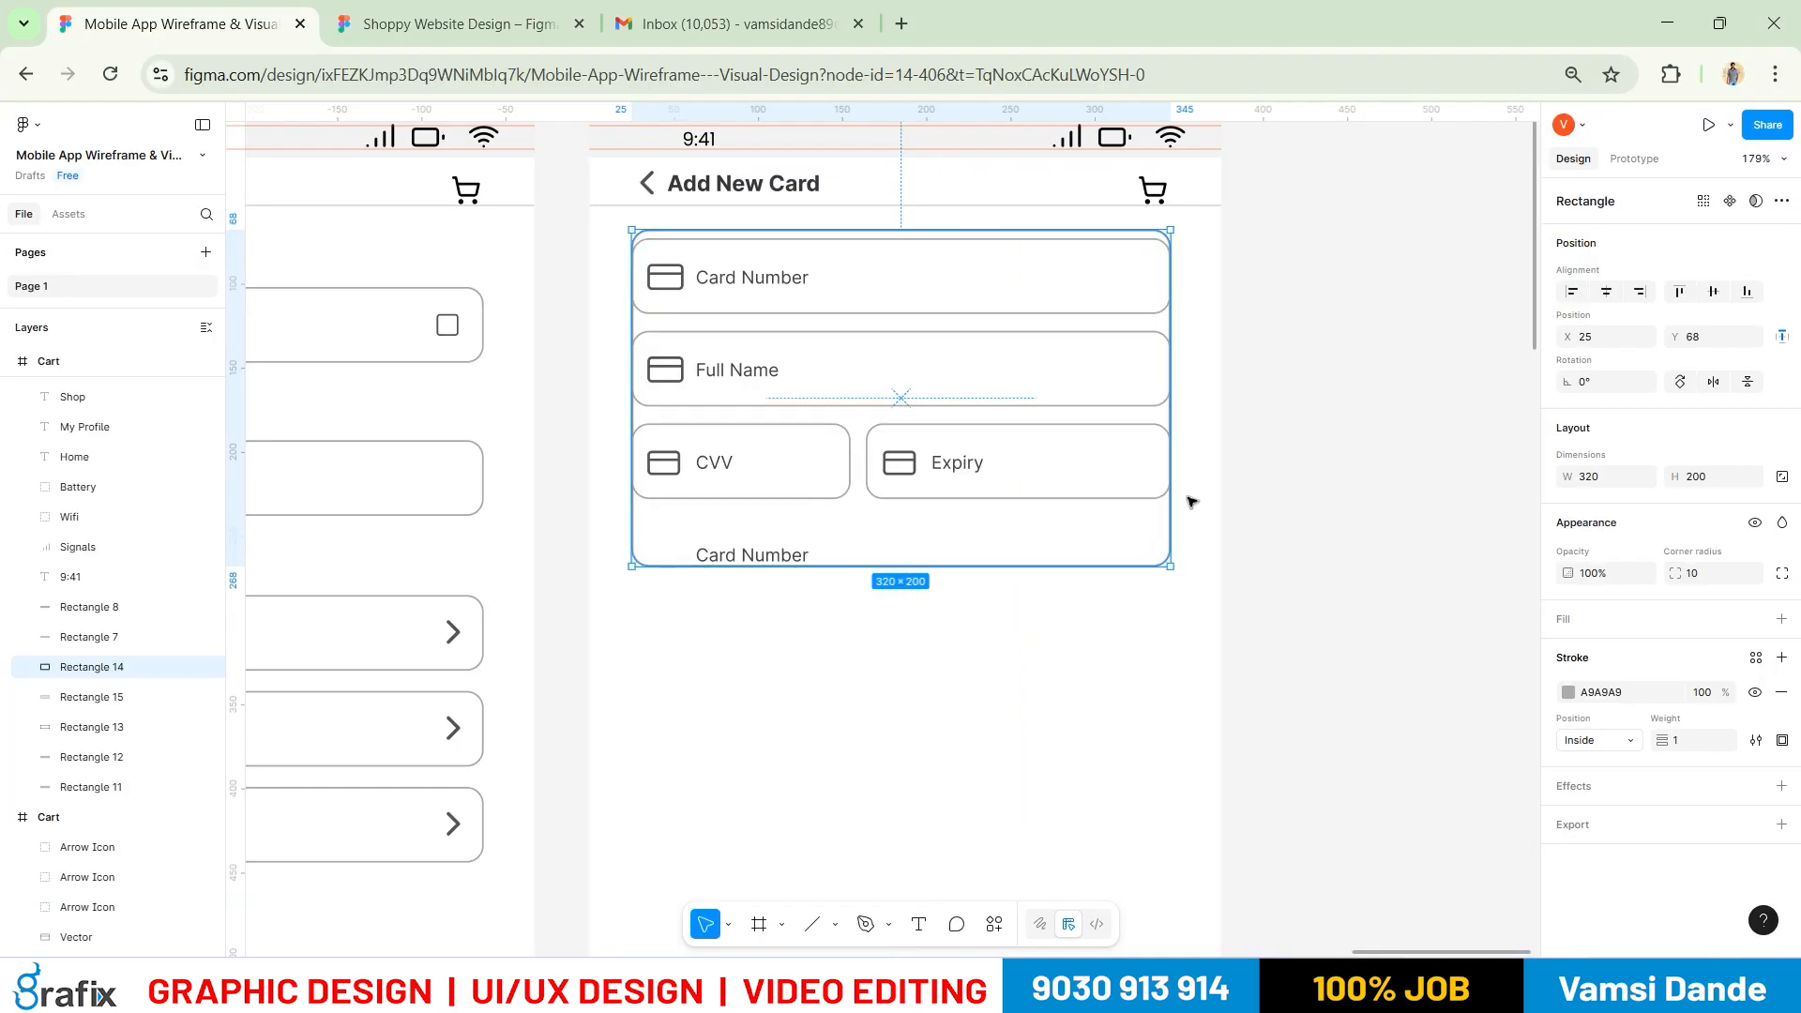
Set the card outline to 340 wide, centre it horizontally, and shift the form down
left_click(1619, 479)
type("340")
key("Return")
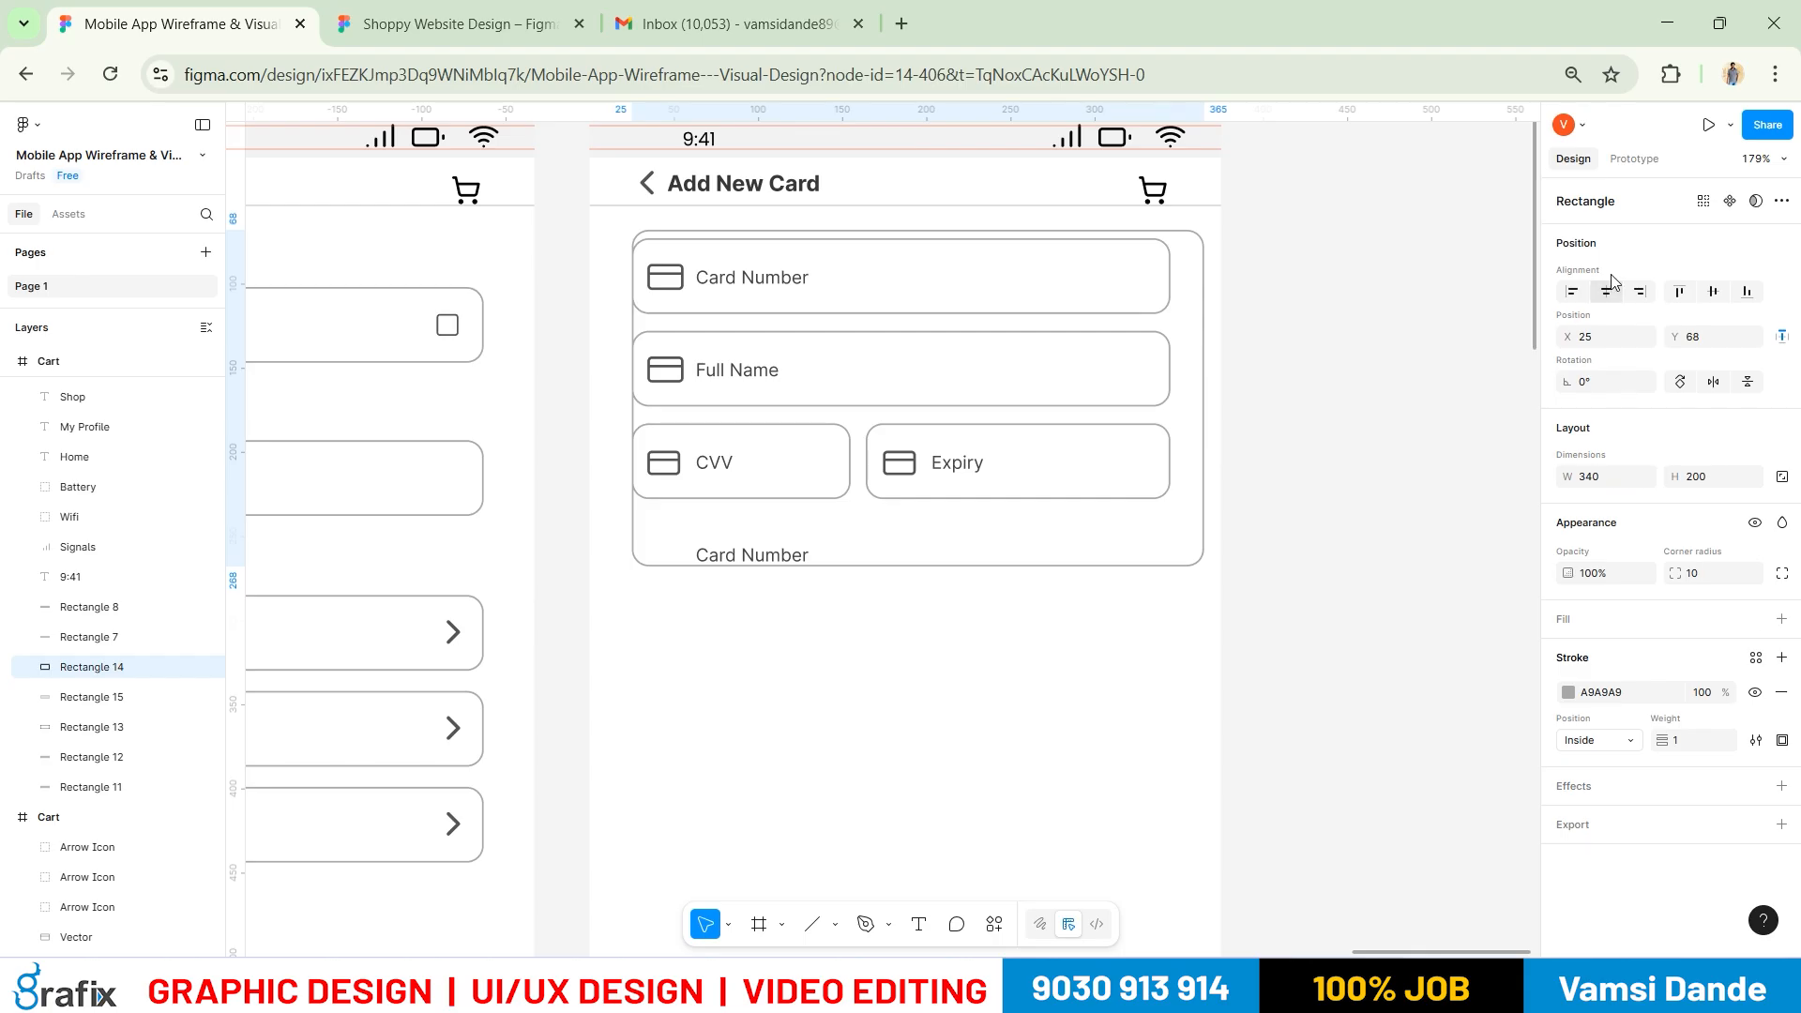
left_click(1605, 291)
left_click(1313, 511)
left_click(1194, 403)
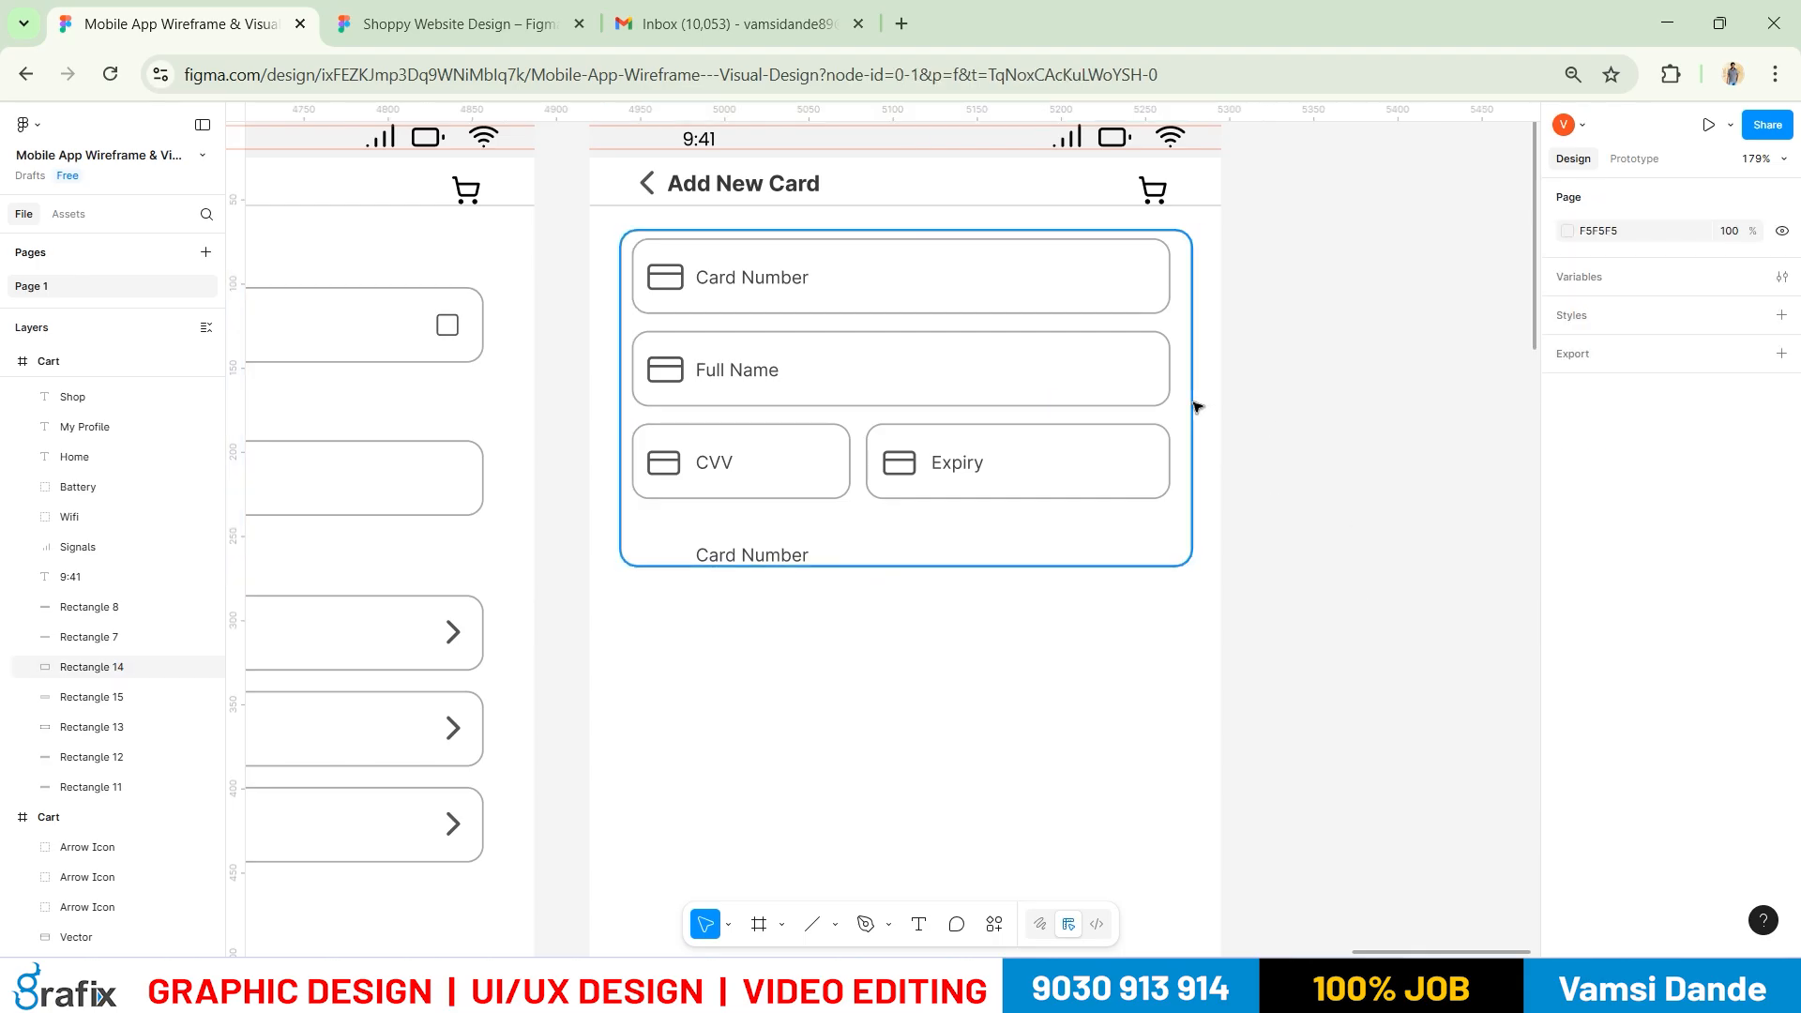
left_click_drag(1323, 718, 613, 247)
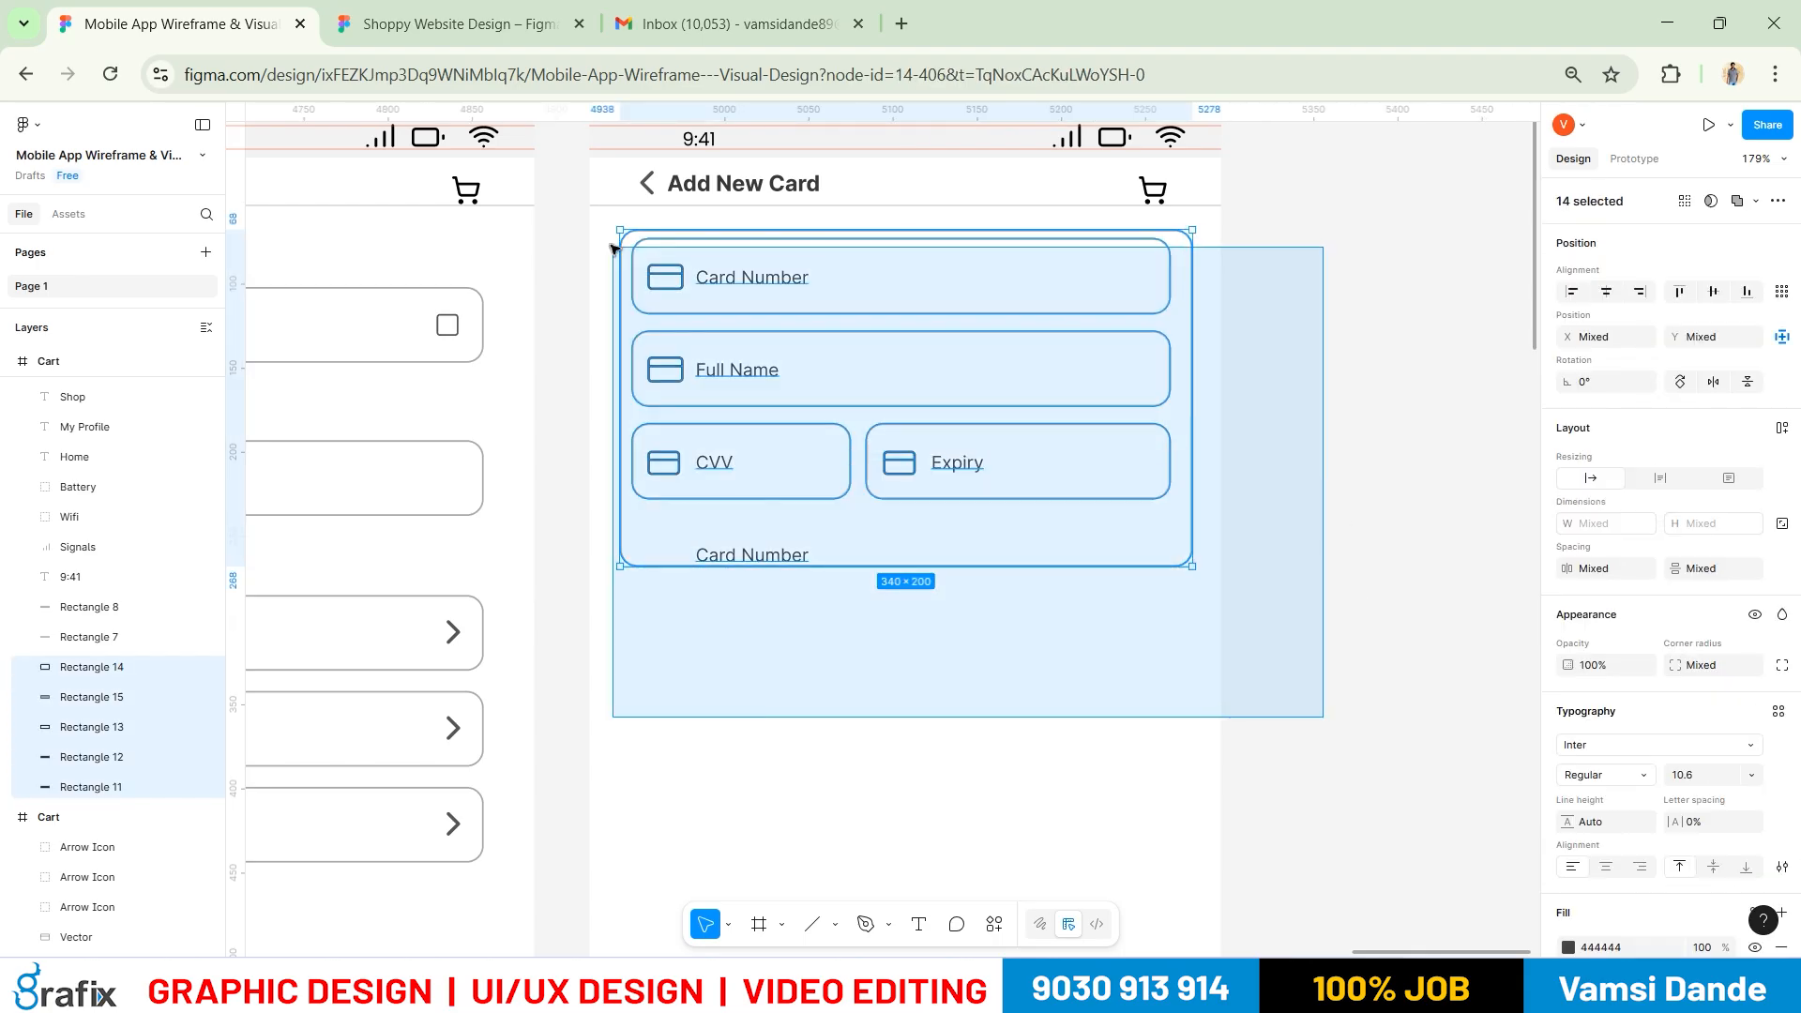
key("shift+Down")
key("shift+Down")
key("shift+Down")
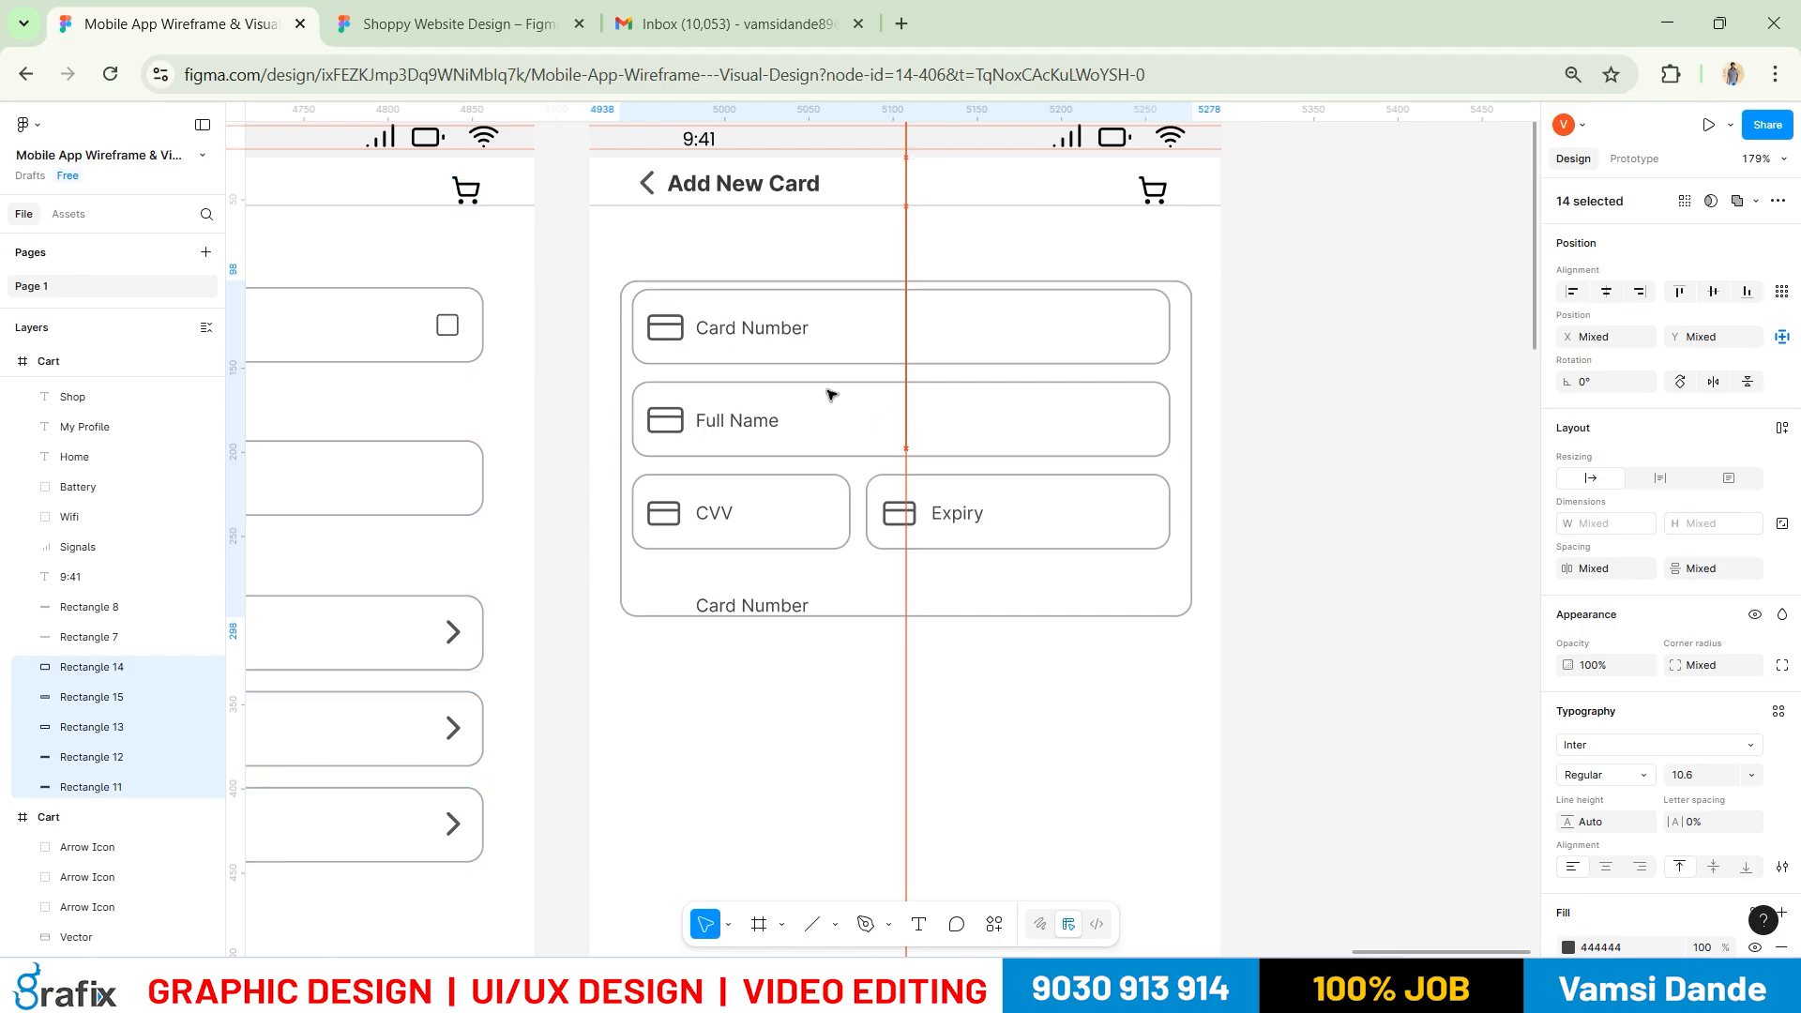
left_click(1205, 492)
Resize the card outline to 350 wide and re-centre it horizontally
left_click(1192, 493)
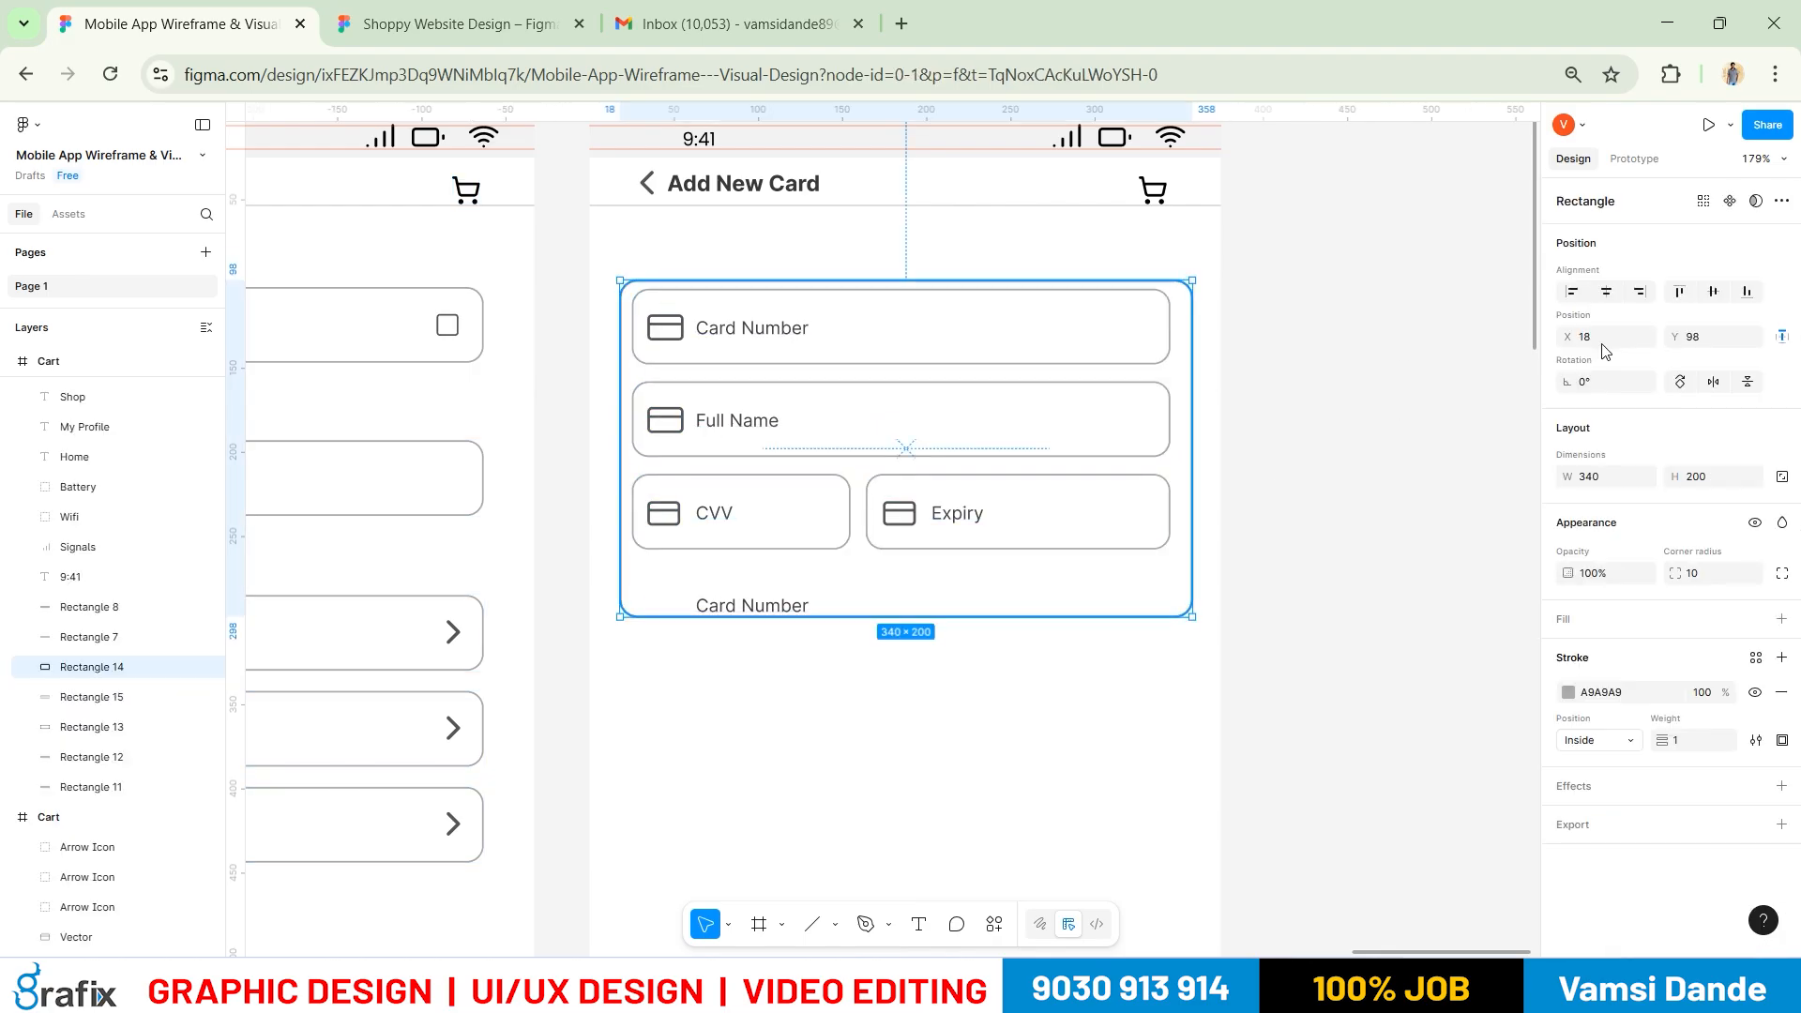
left_click(1625, 475)
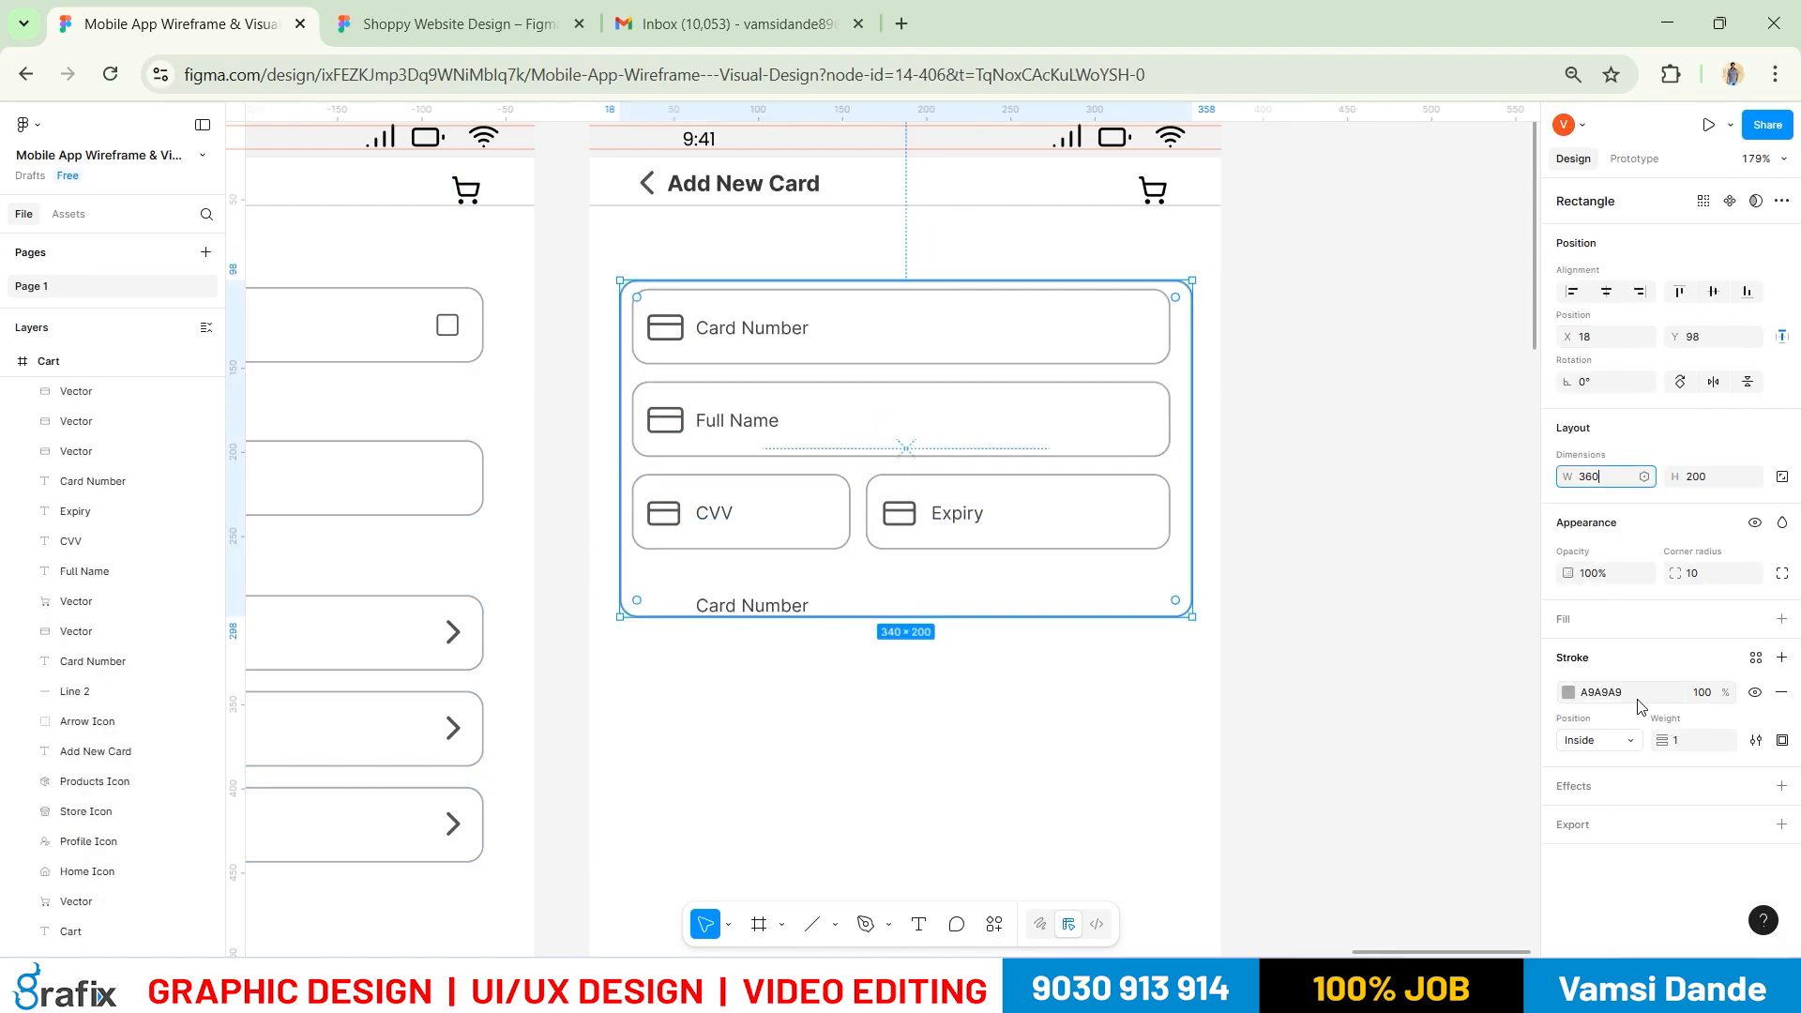
key("Return")
left_click(1606, 291)
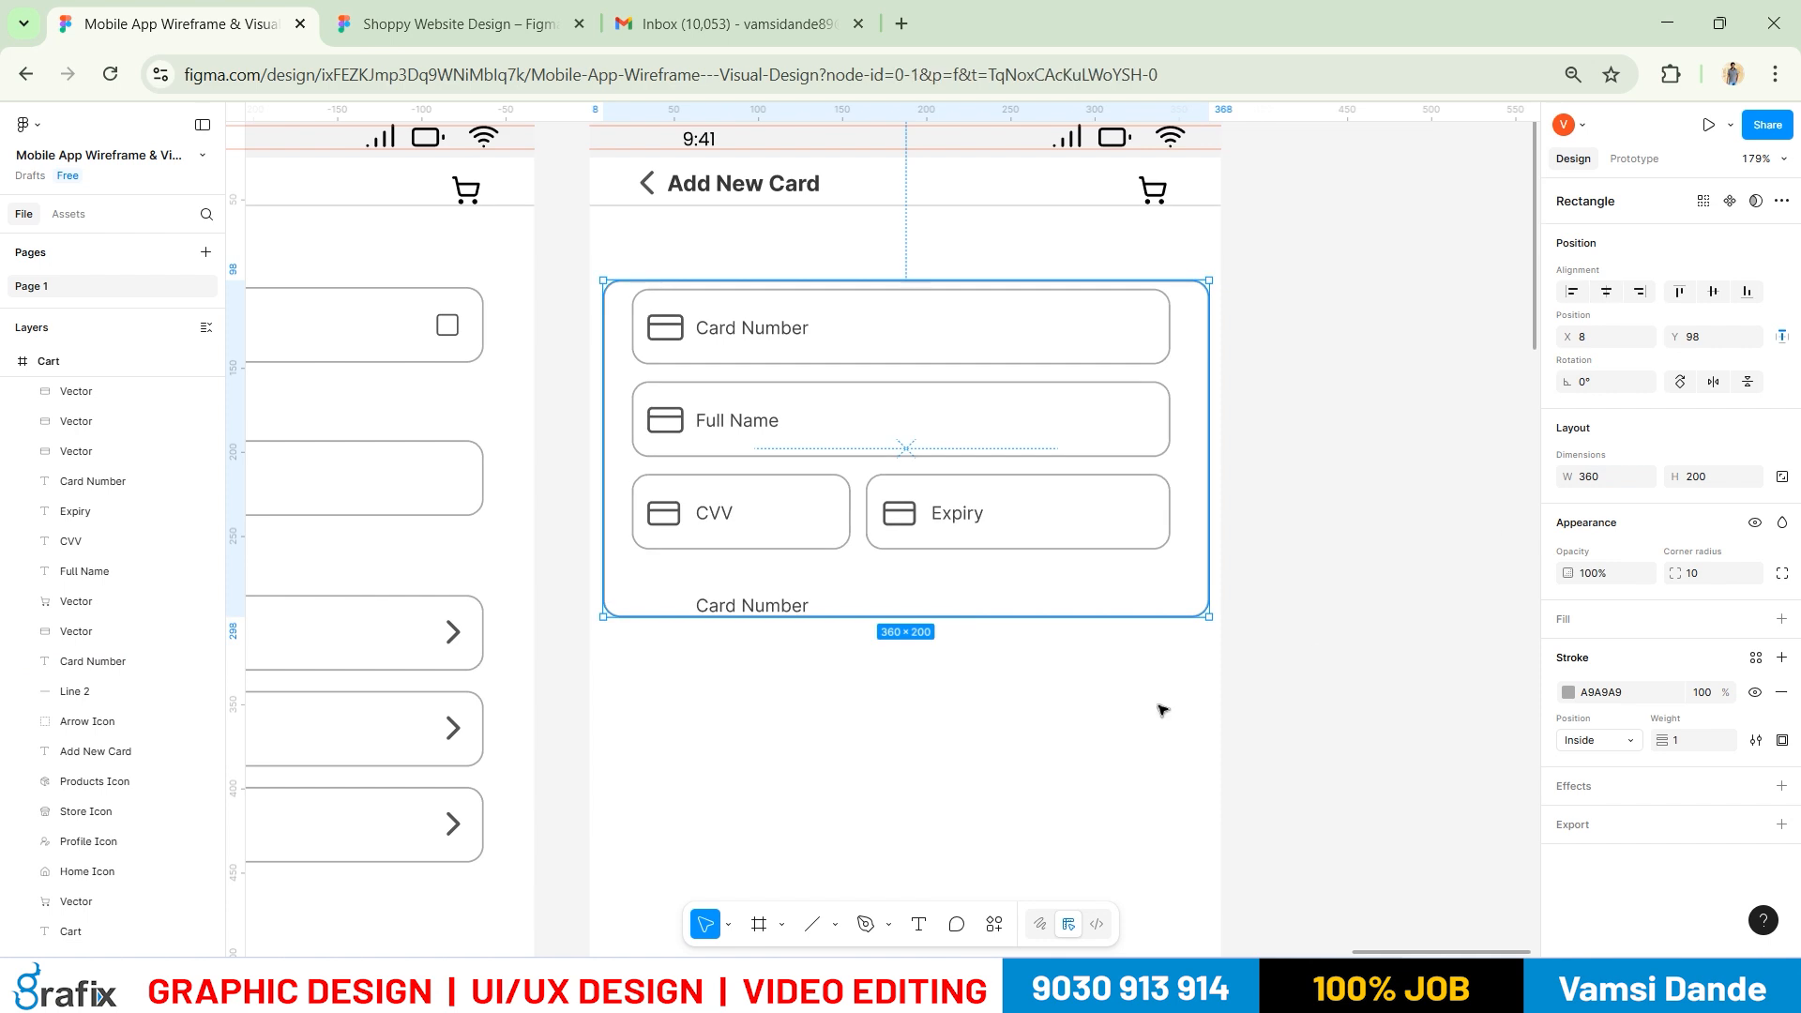
left_click(1158, 707)
left_click(1207, 497)
left_click(1605, 479)
type("350")
key("Return")
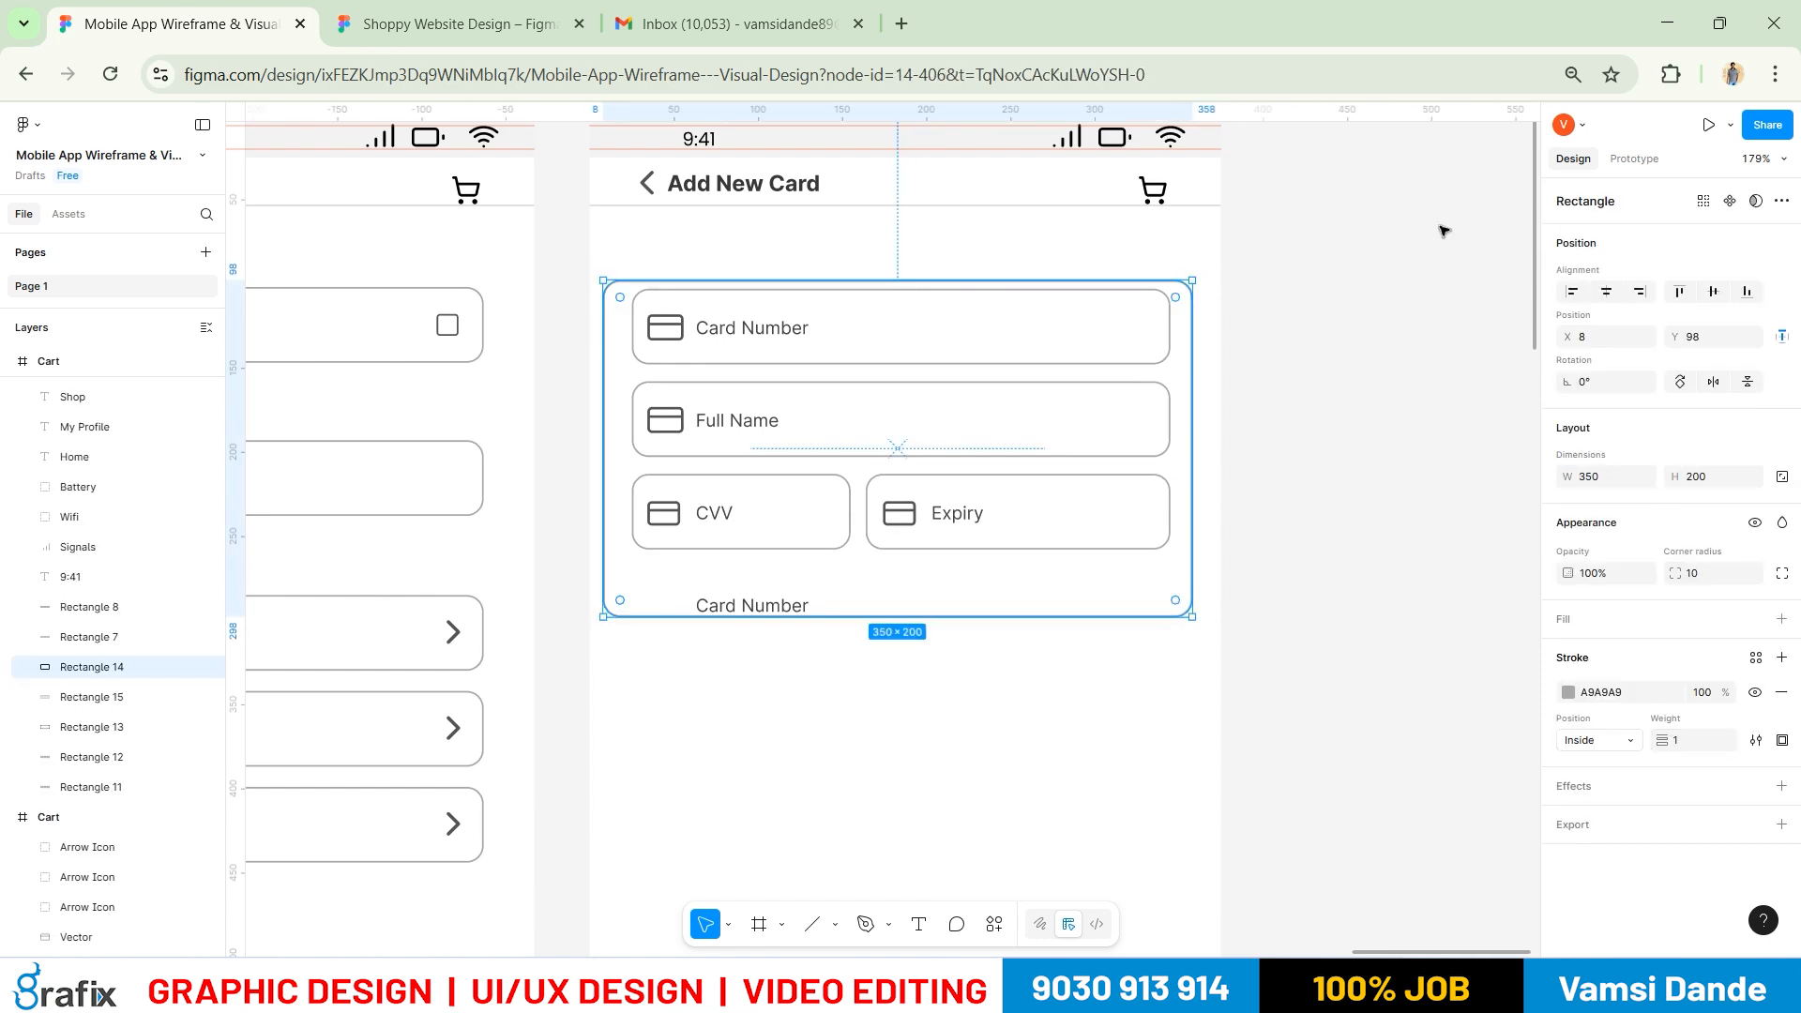
left_click(1606, 291)
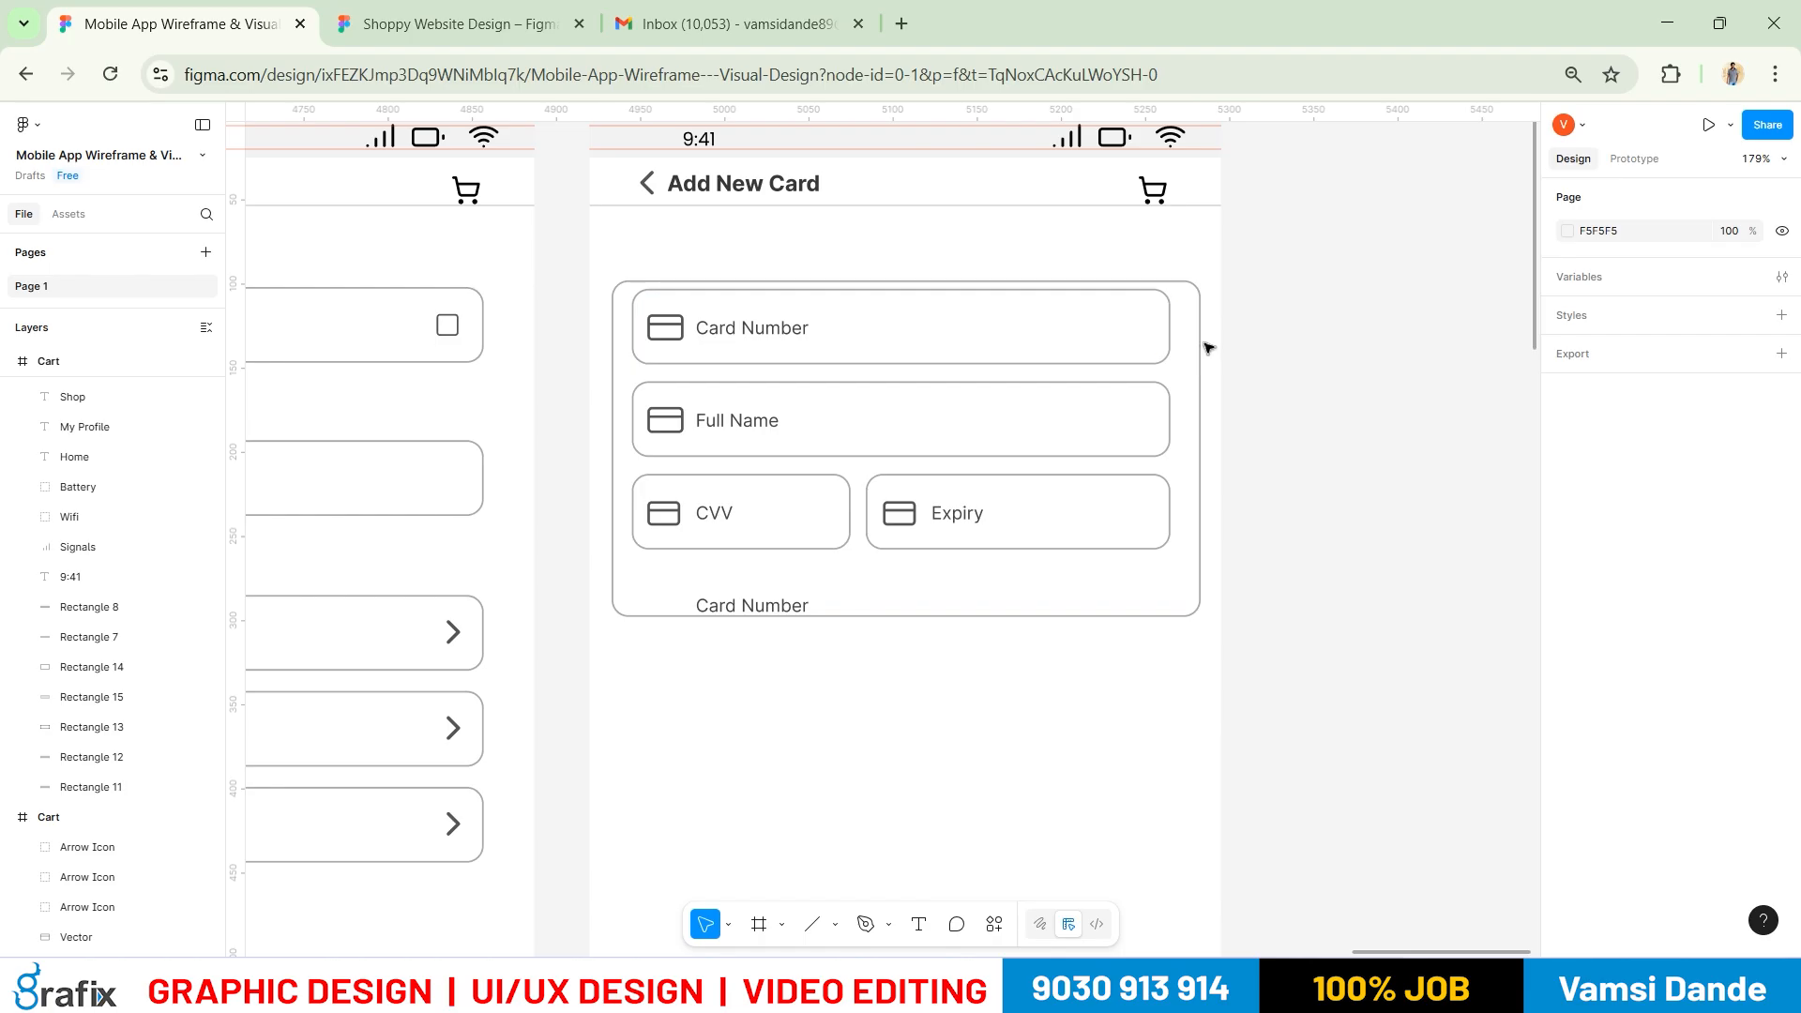
Set the card outline height to 250, nudge it up, and compare with the reference
left_click(1722, 480)
type("250")
key("Return")
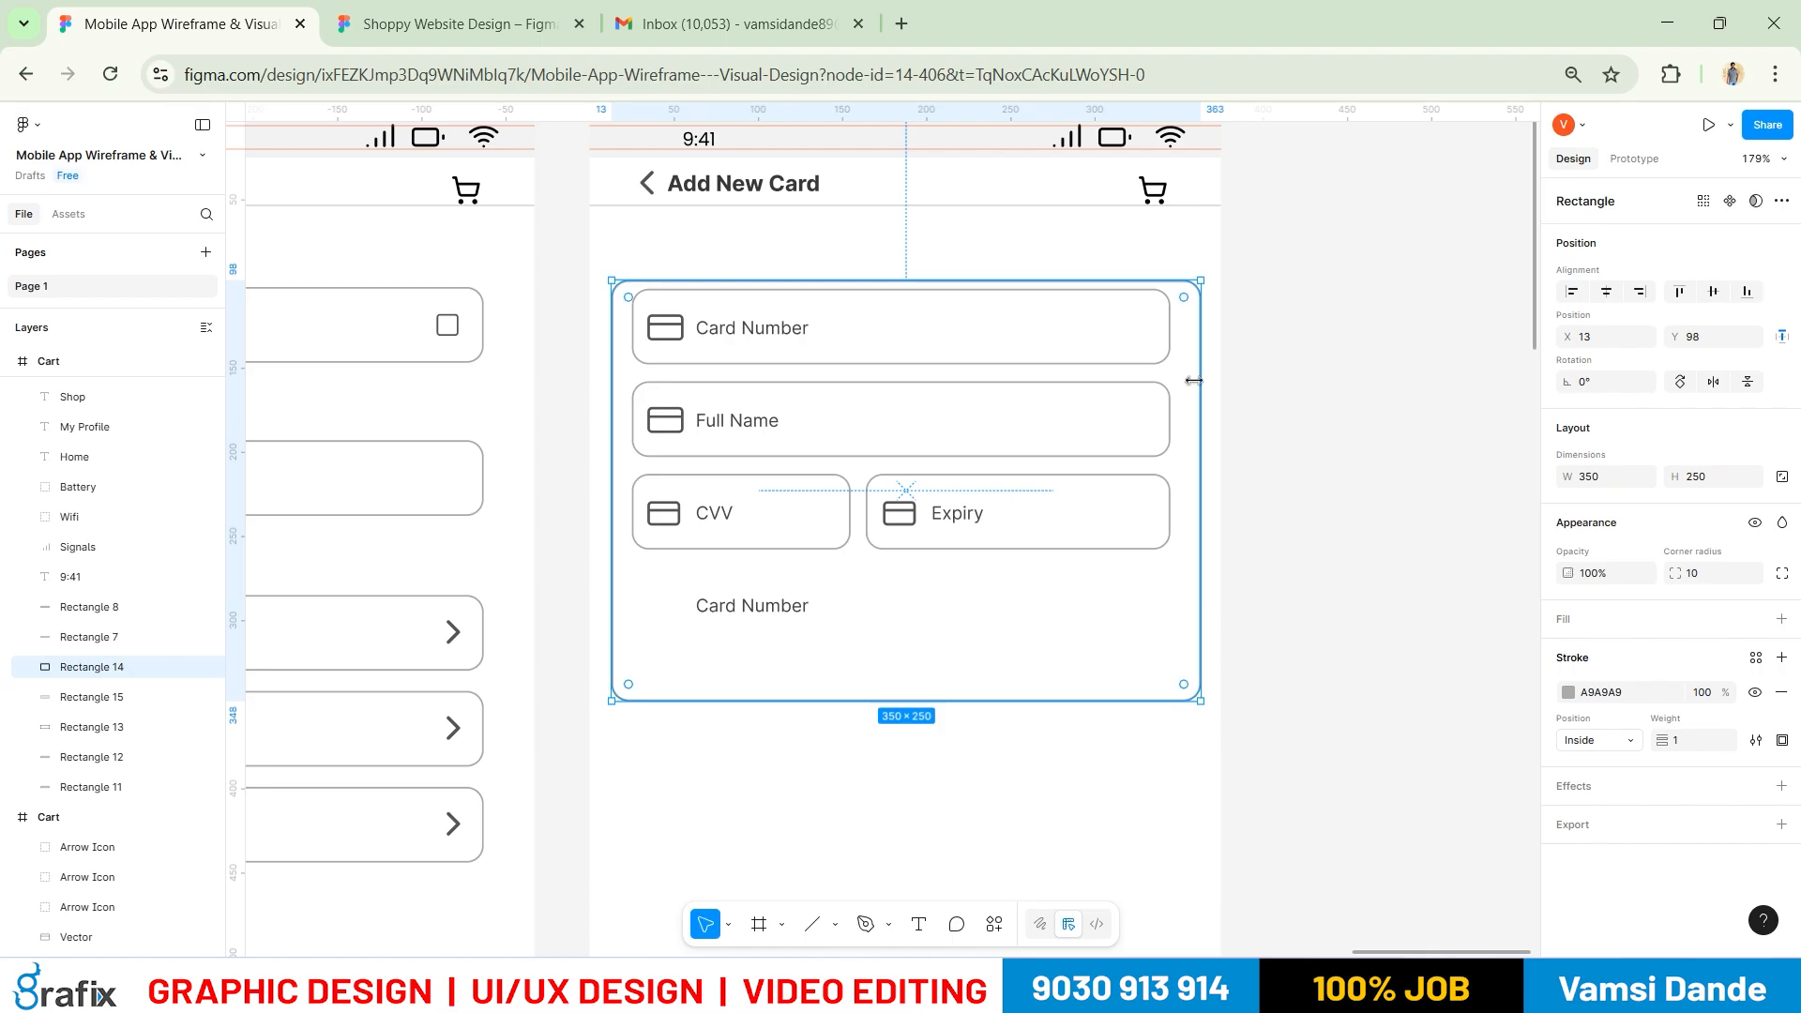
key("Up")
key("Up")
key("Up")
key("Up")
key("Up")
key("Up")
key("Up")
key("Up")
key("Up")
key("Up")
key("Up")
key("Up")
key("Up")
key("Up")
key("Up")
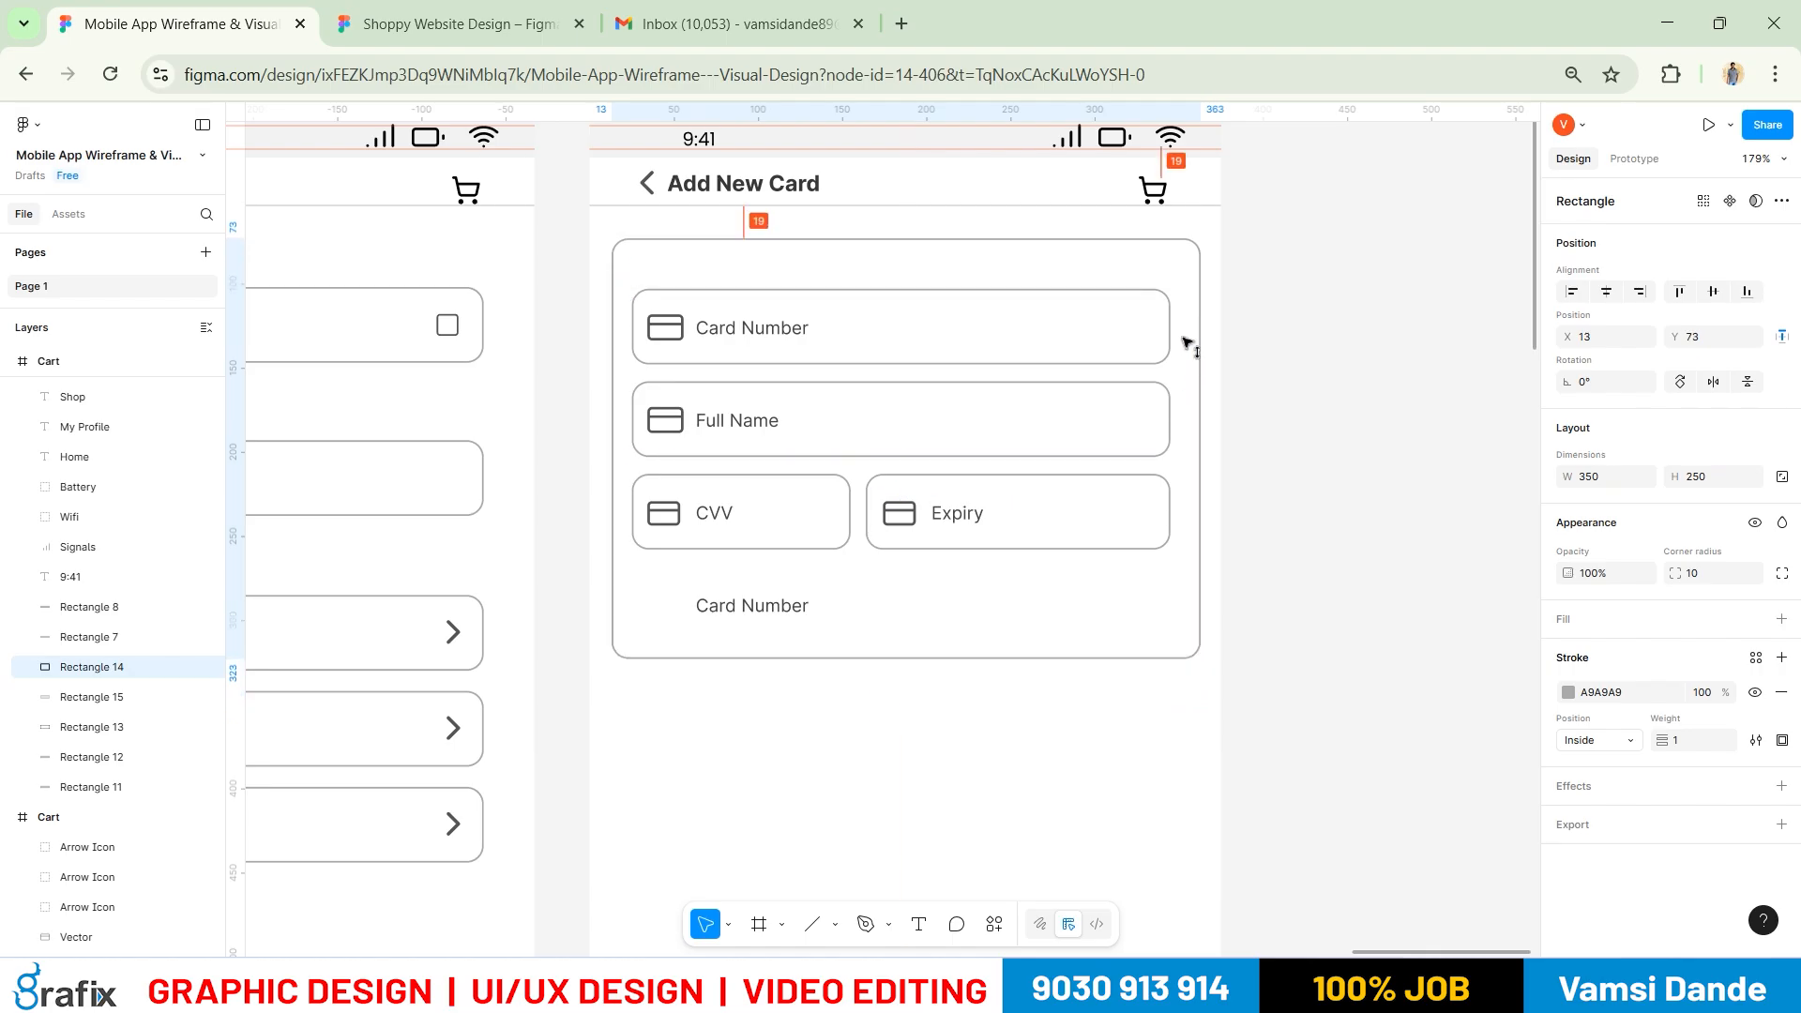
left_click(1391, 462)
key("alt+Tab")
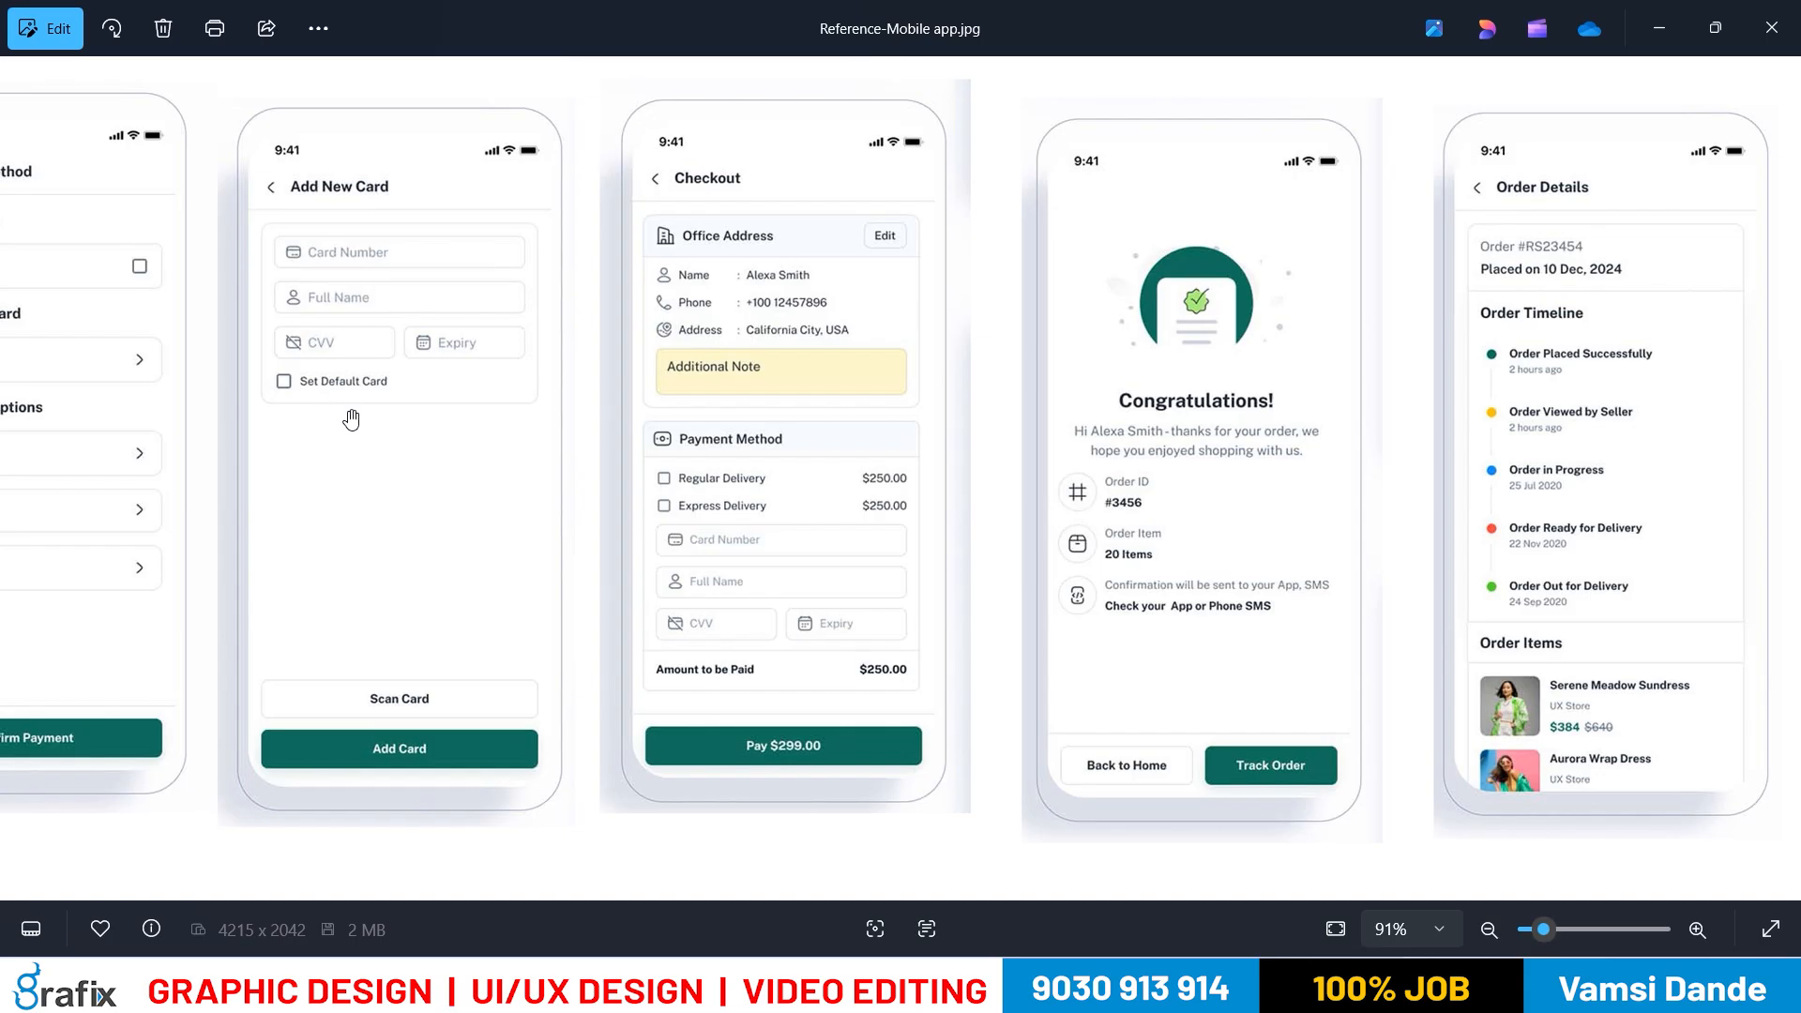
key("alt+Tab")
left_click(760, 596)
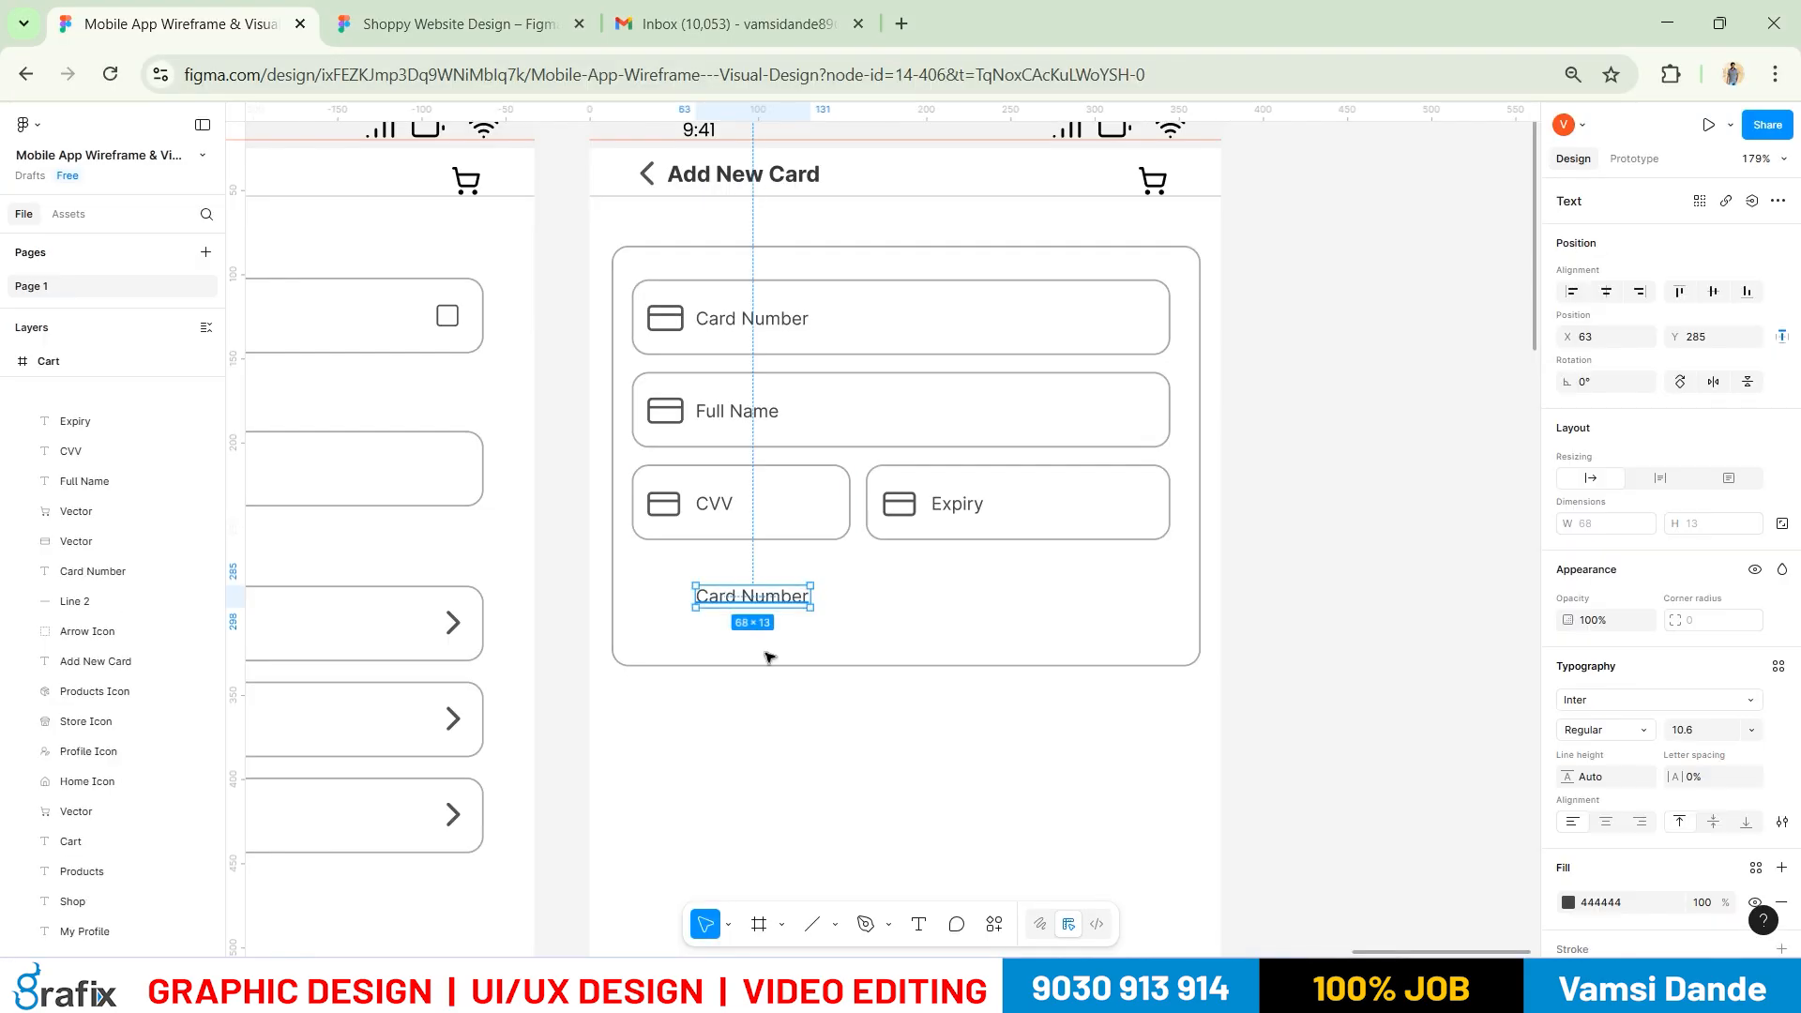
Retype the spare text label as 'Set Default Card'
key("alt+Tab")
key("alt+Tab")
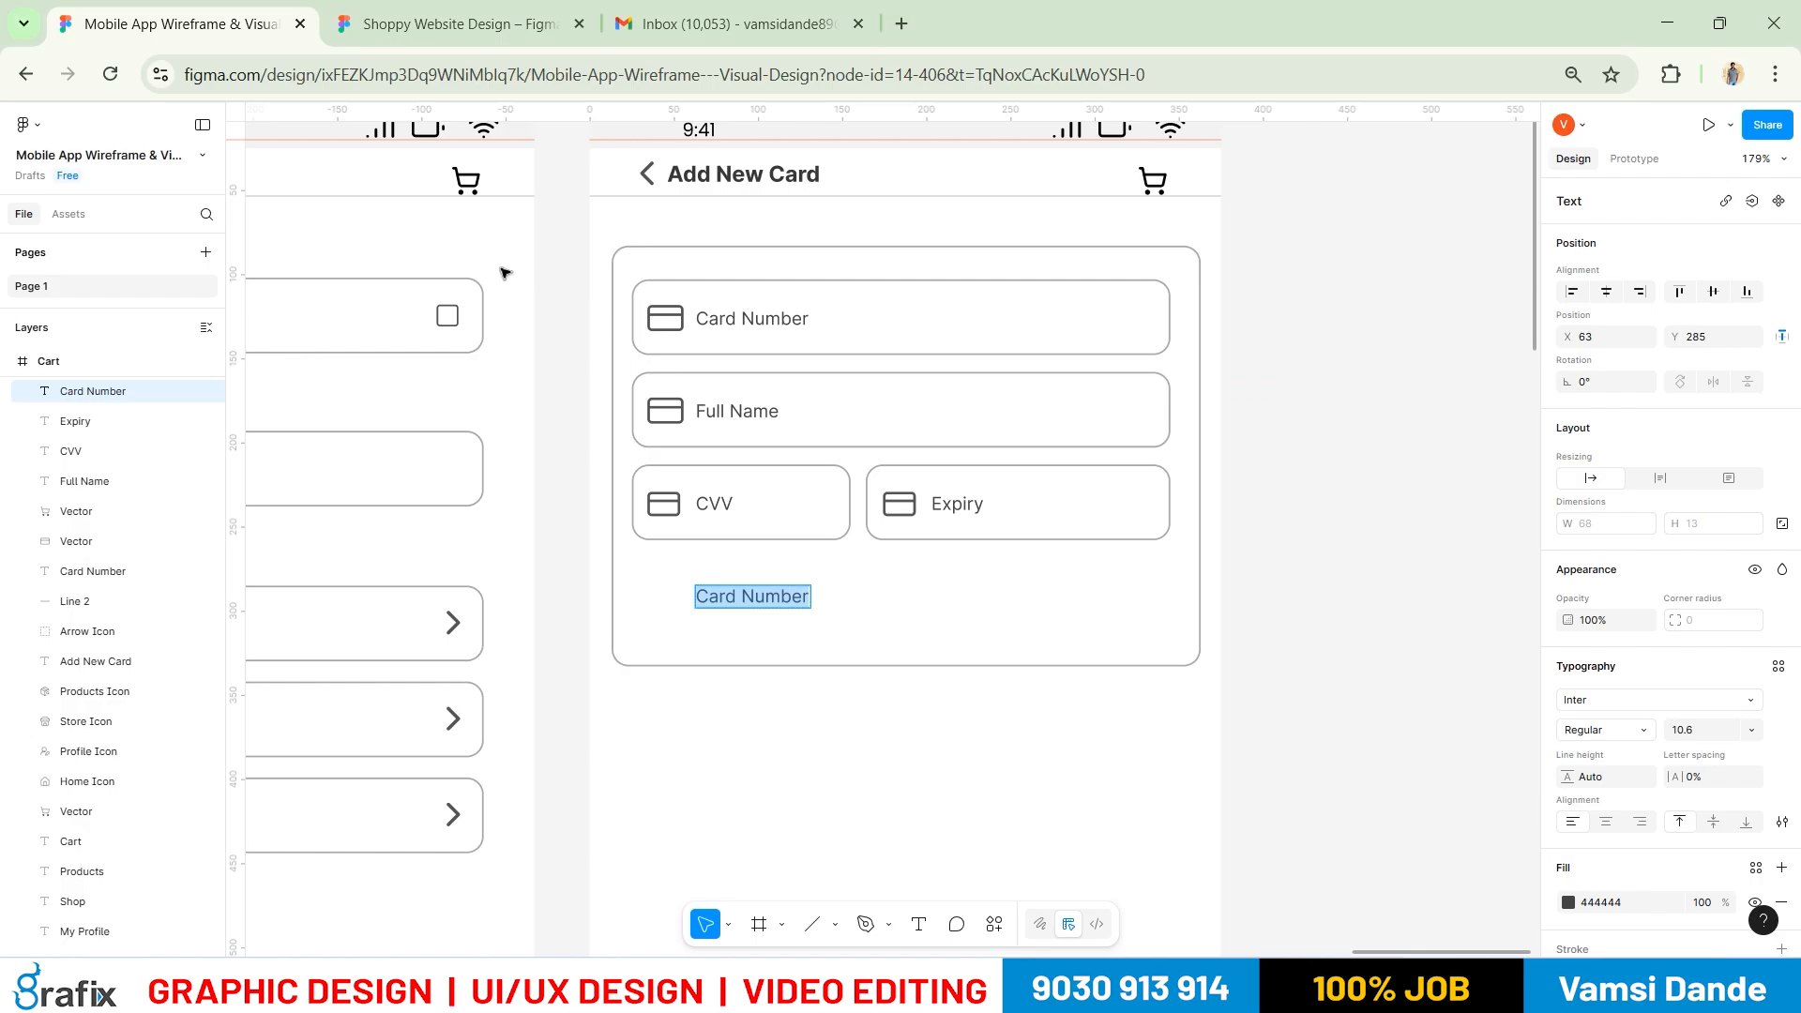
type("Se")
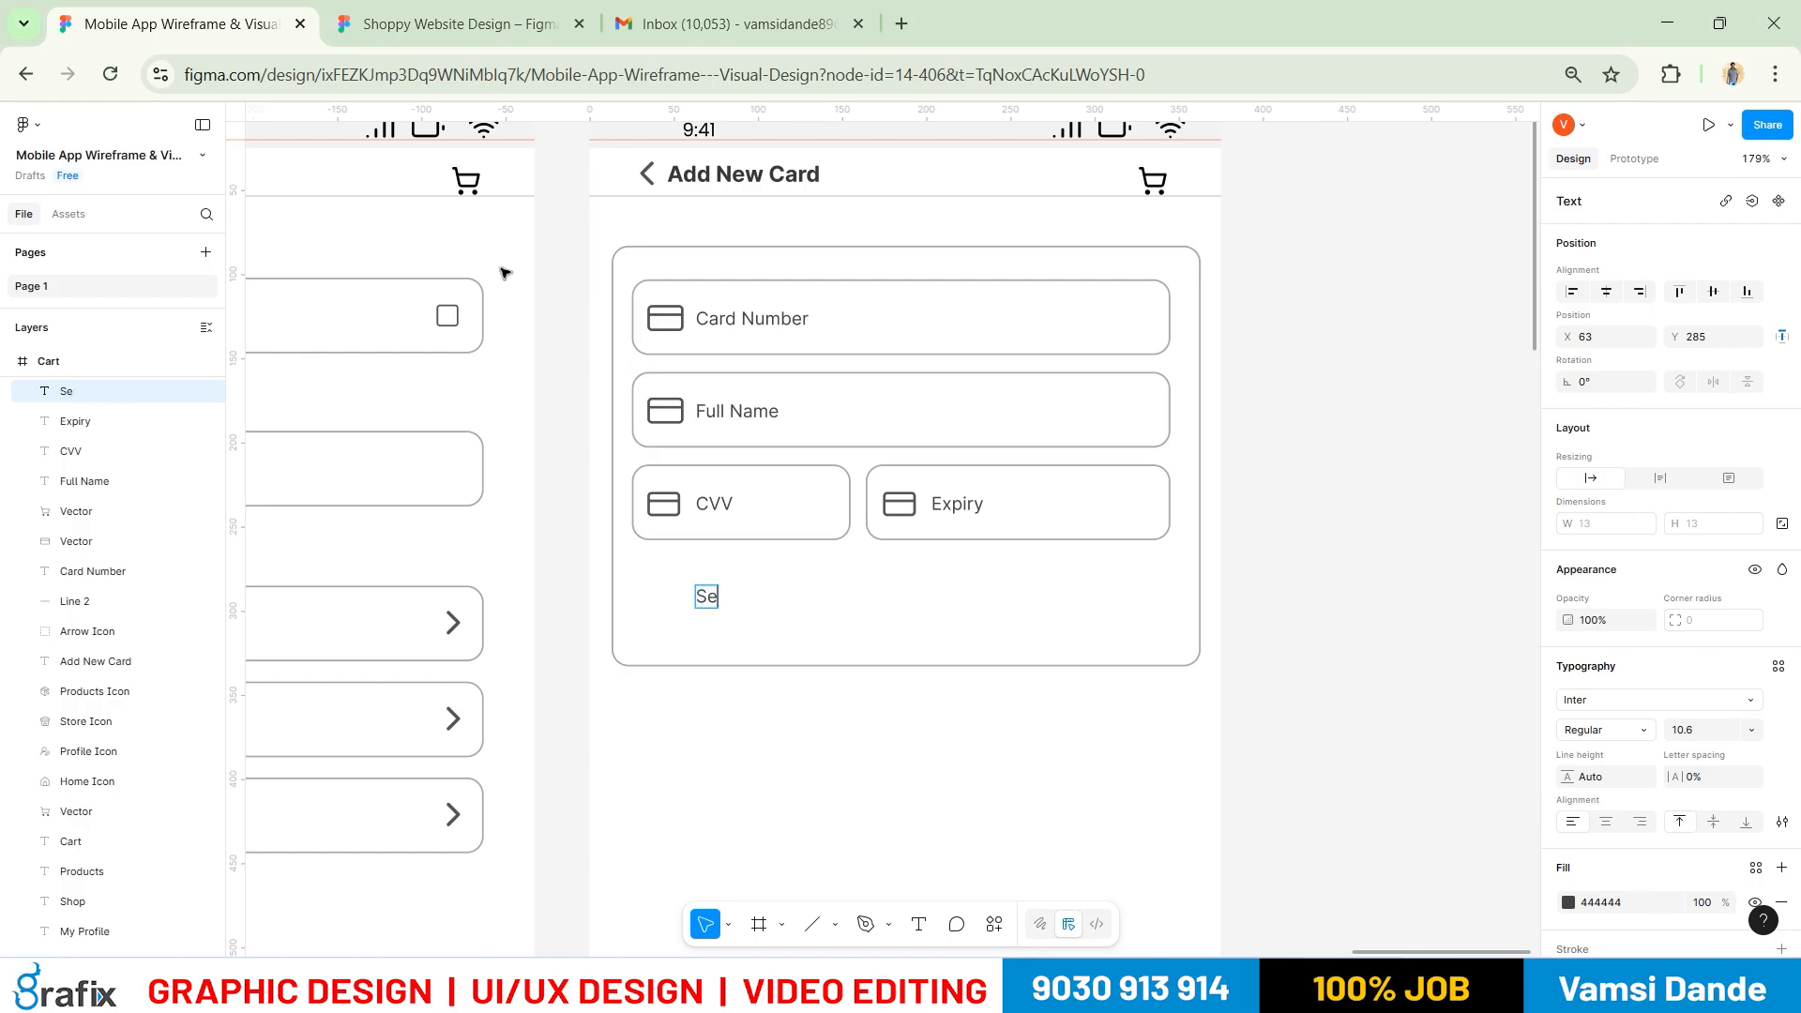
type("t Default Ca")
key("Escape")
Ungroup the Cash row on the Payment Method screen and select its checkbox square
left_click_drag(533, 486, 1165, 362)
left_click_drag(764, 431, 1111, 379)
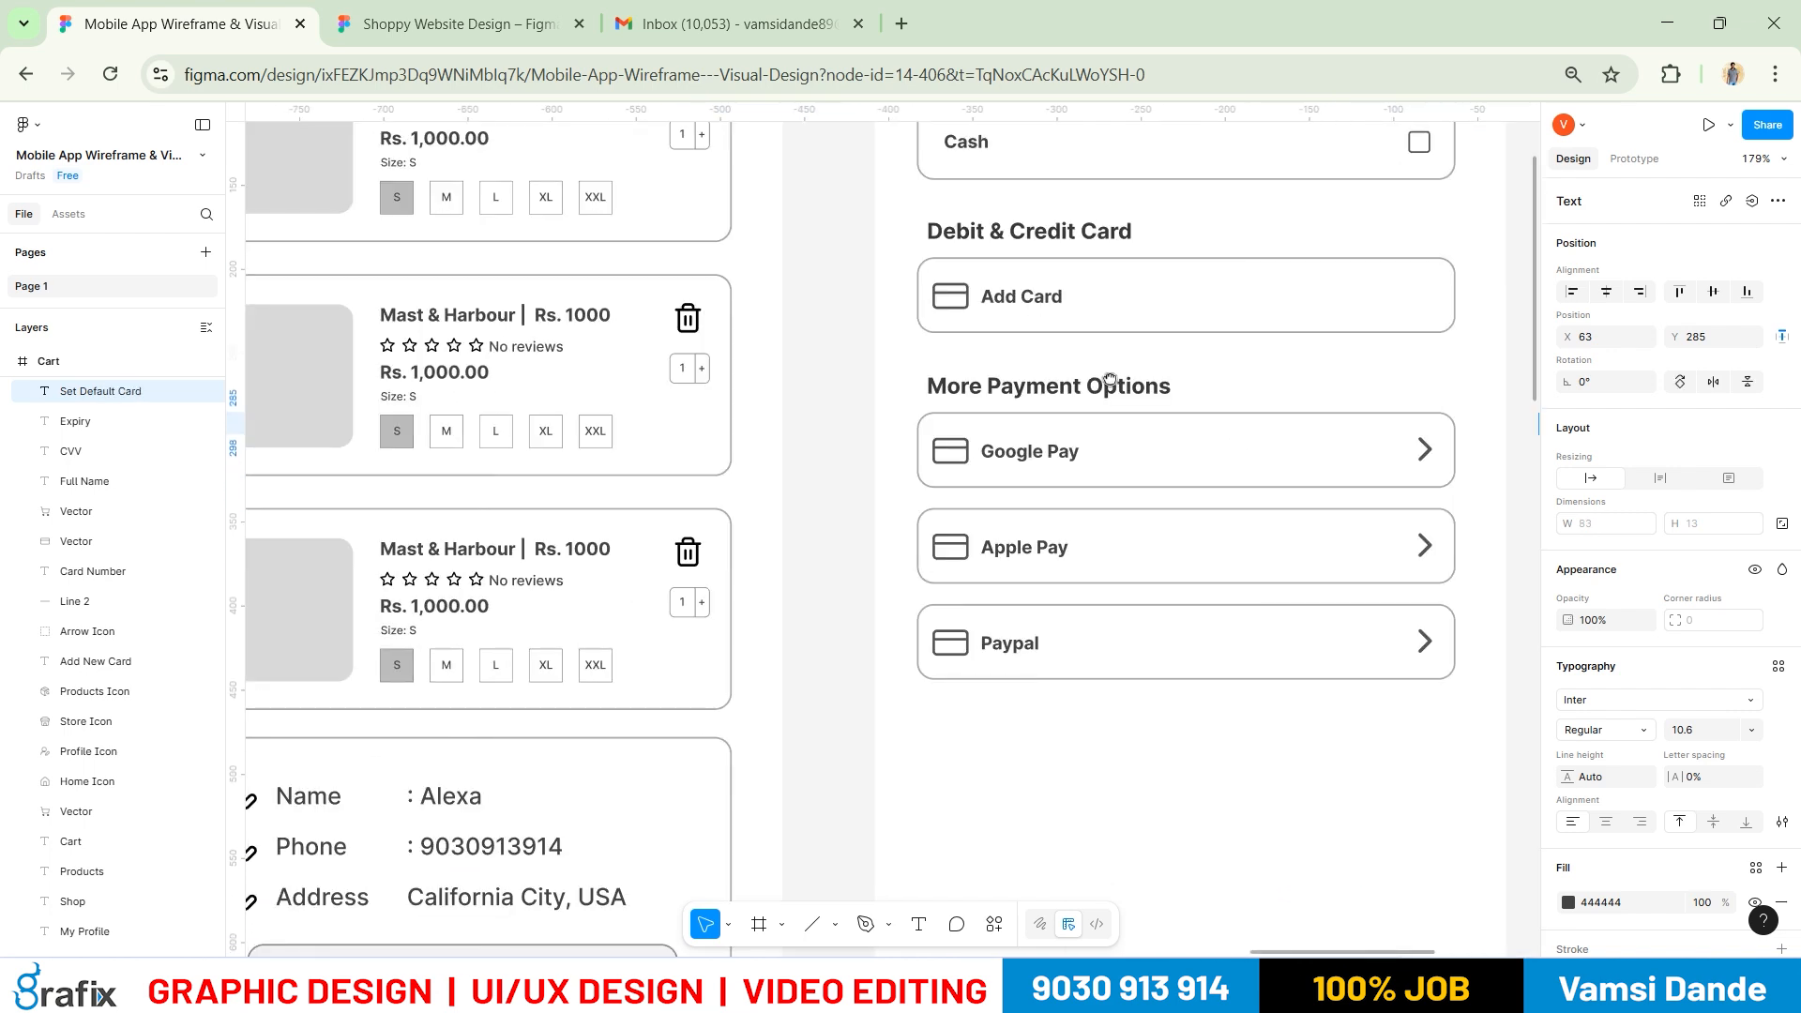
left_click_drag(1070, 518, 997, 754)
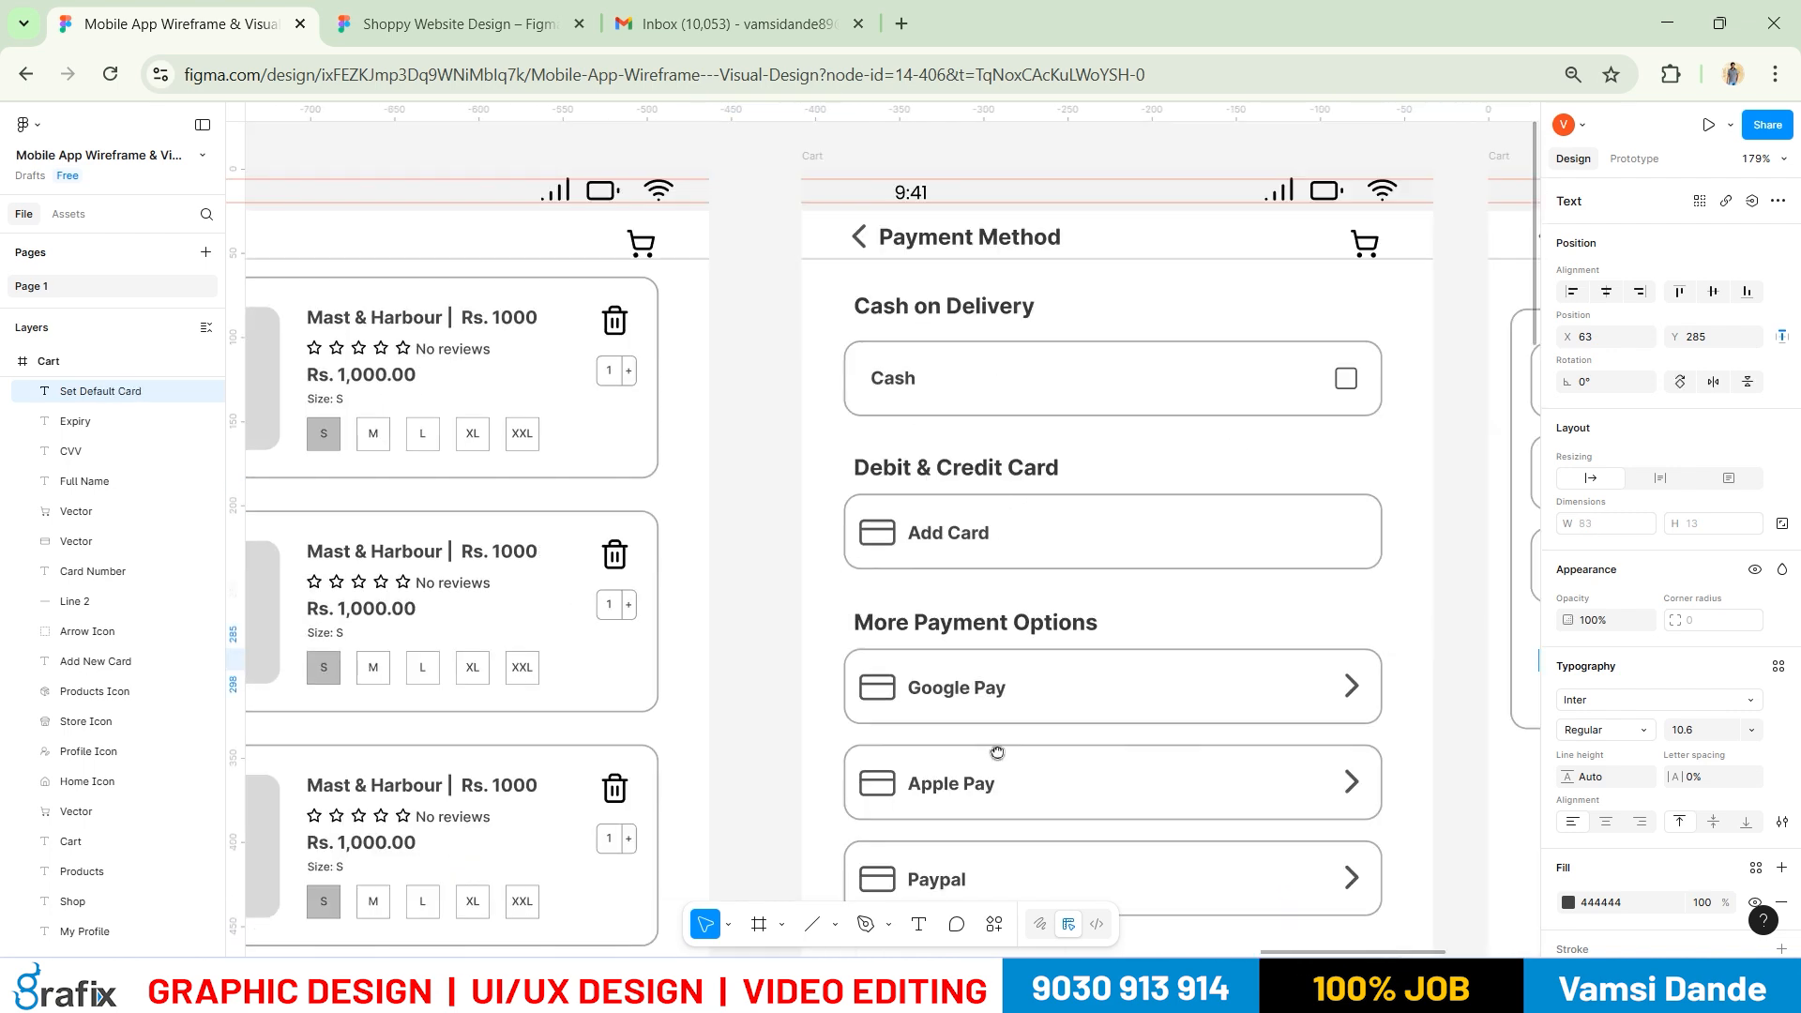
left_click(1350, 384)
left_click(1352, 386)
left_click(1376, 447)
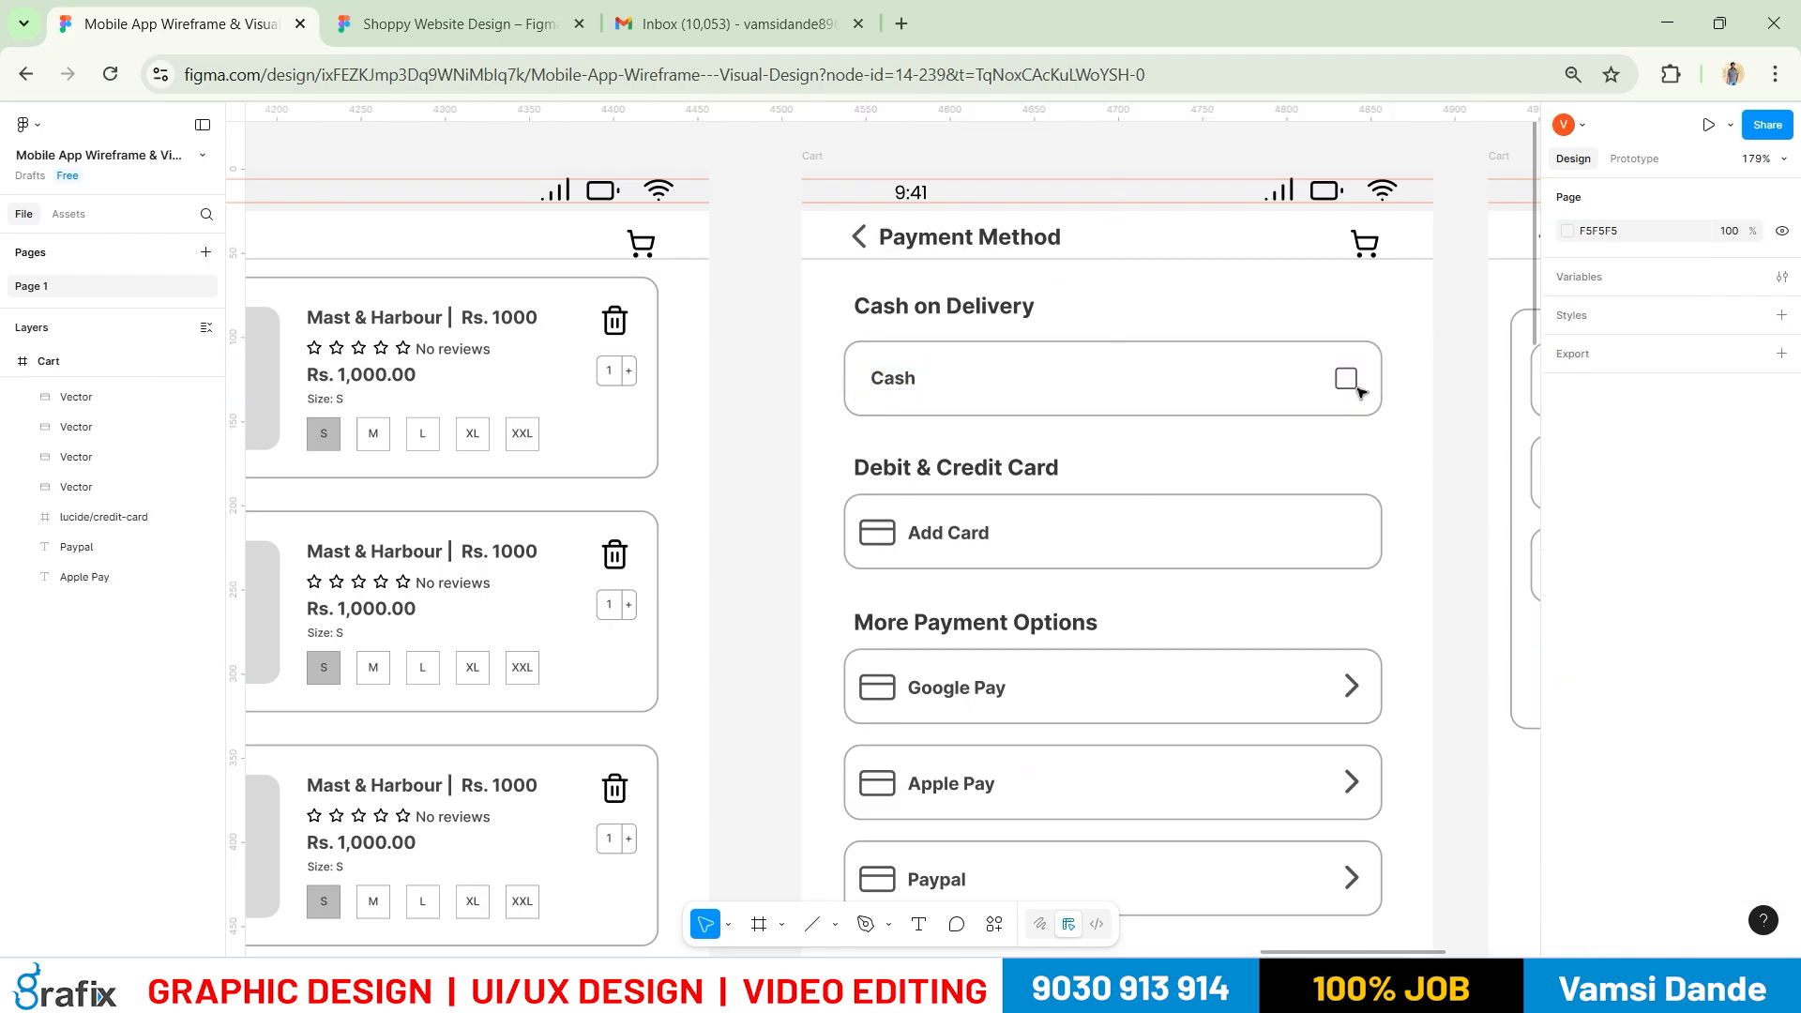
key("ctrl+z")
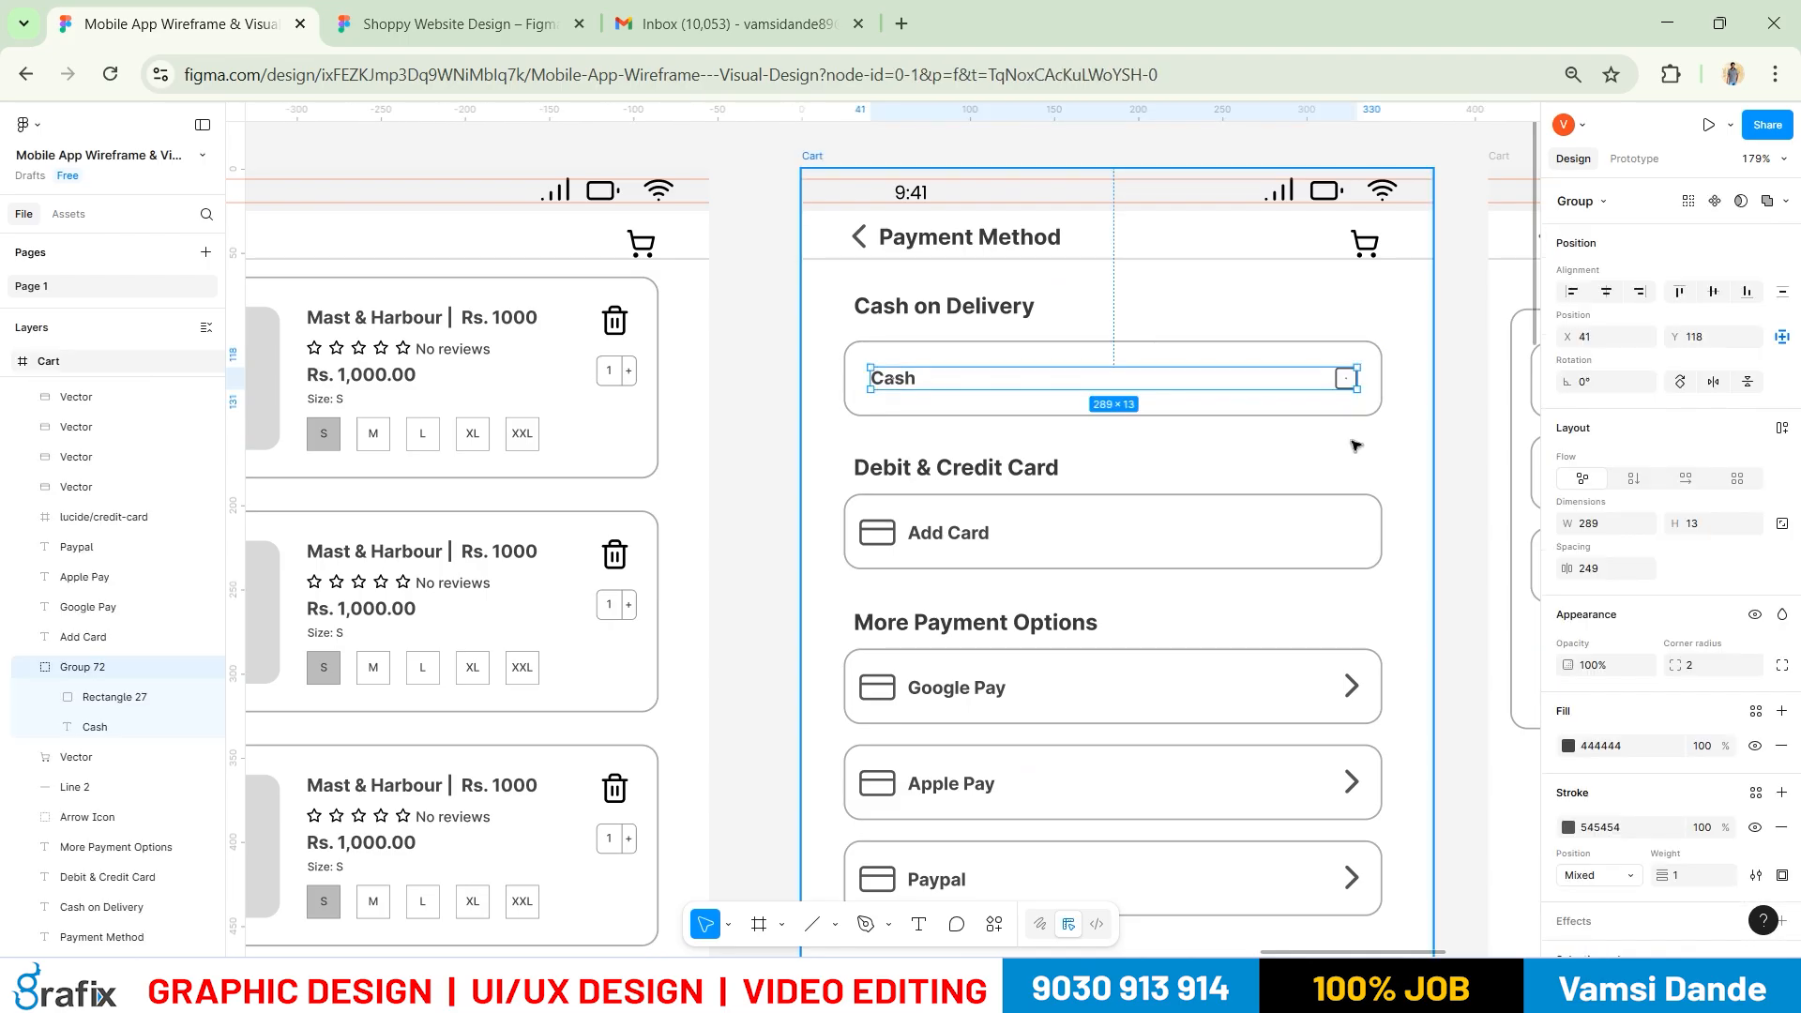
key("ctrl+shift+g")
key("Escape")
left_click(1346, 378)
Paste the checkbox into Add New Card and place it beside 'Set Default Card'
left_click_drag(1359, 533, 443, 544)
left_click_drag(853, 602, 783, 558)
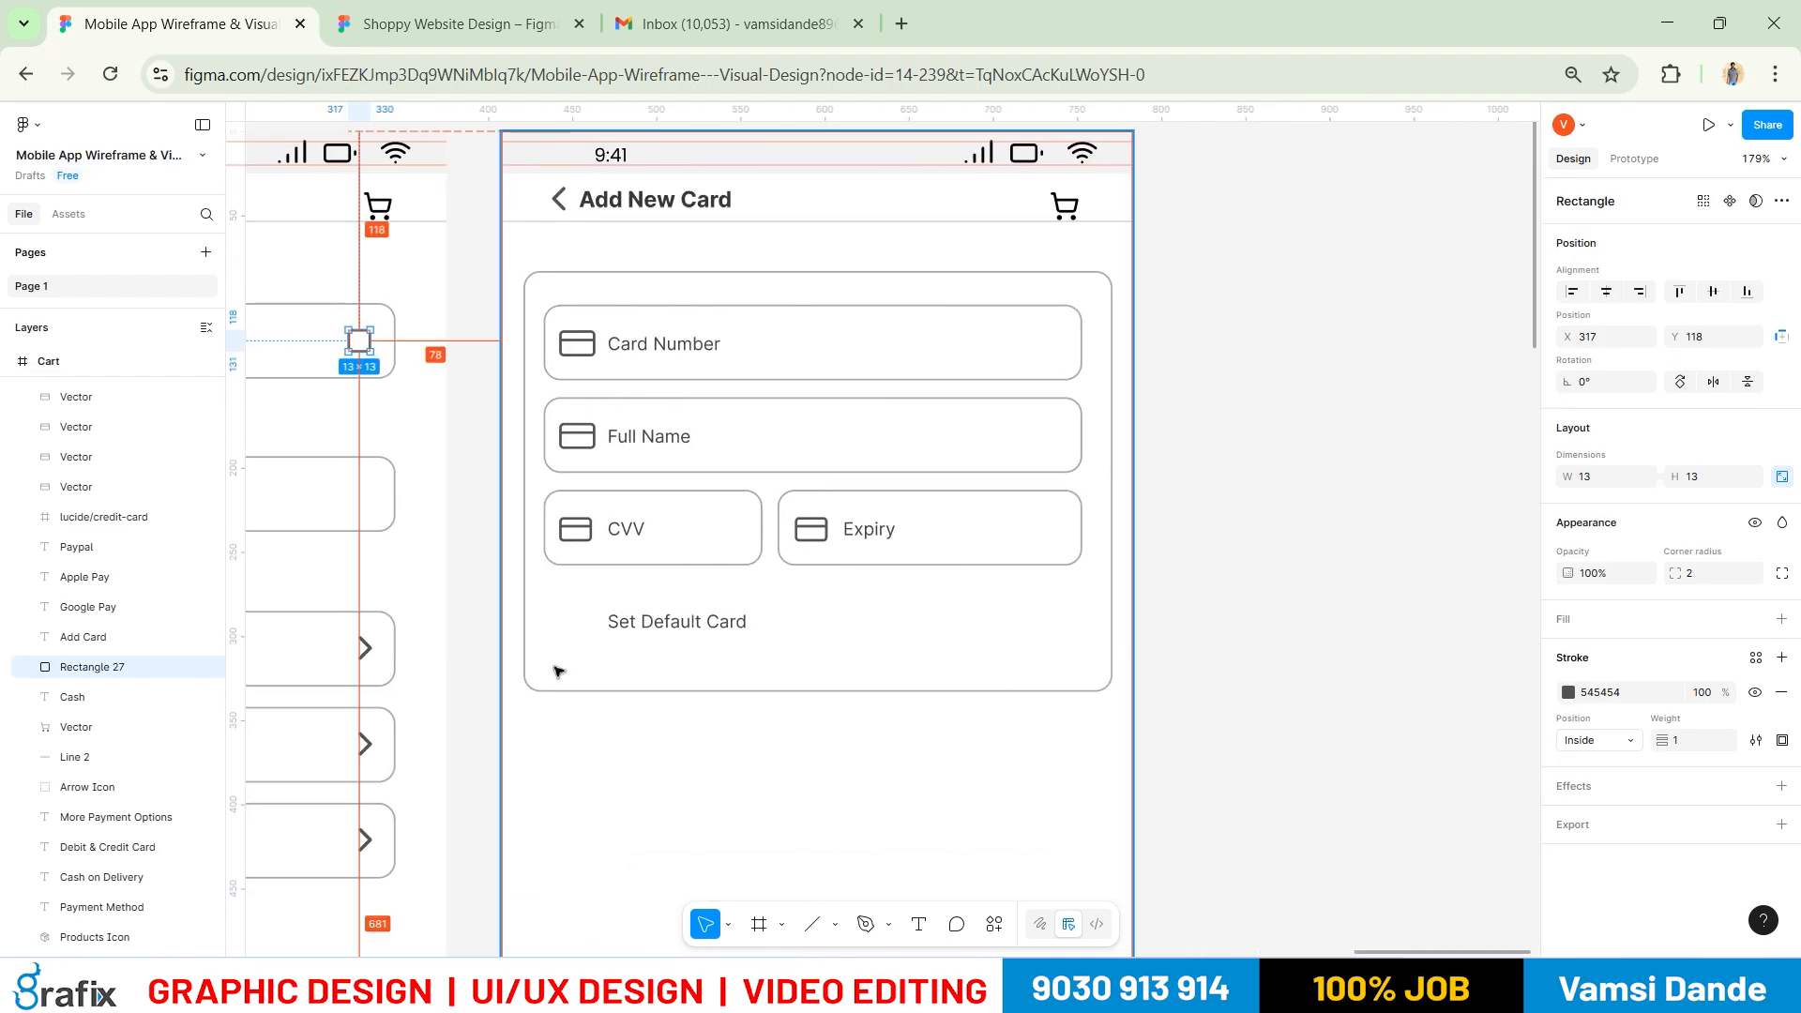
scroll(559, 667, "up", 5)
key("ctrl+d")
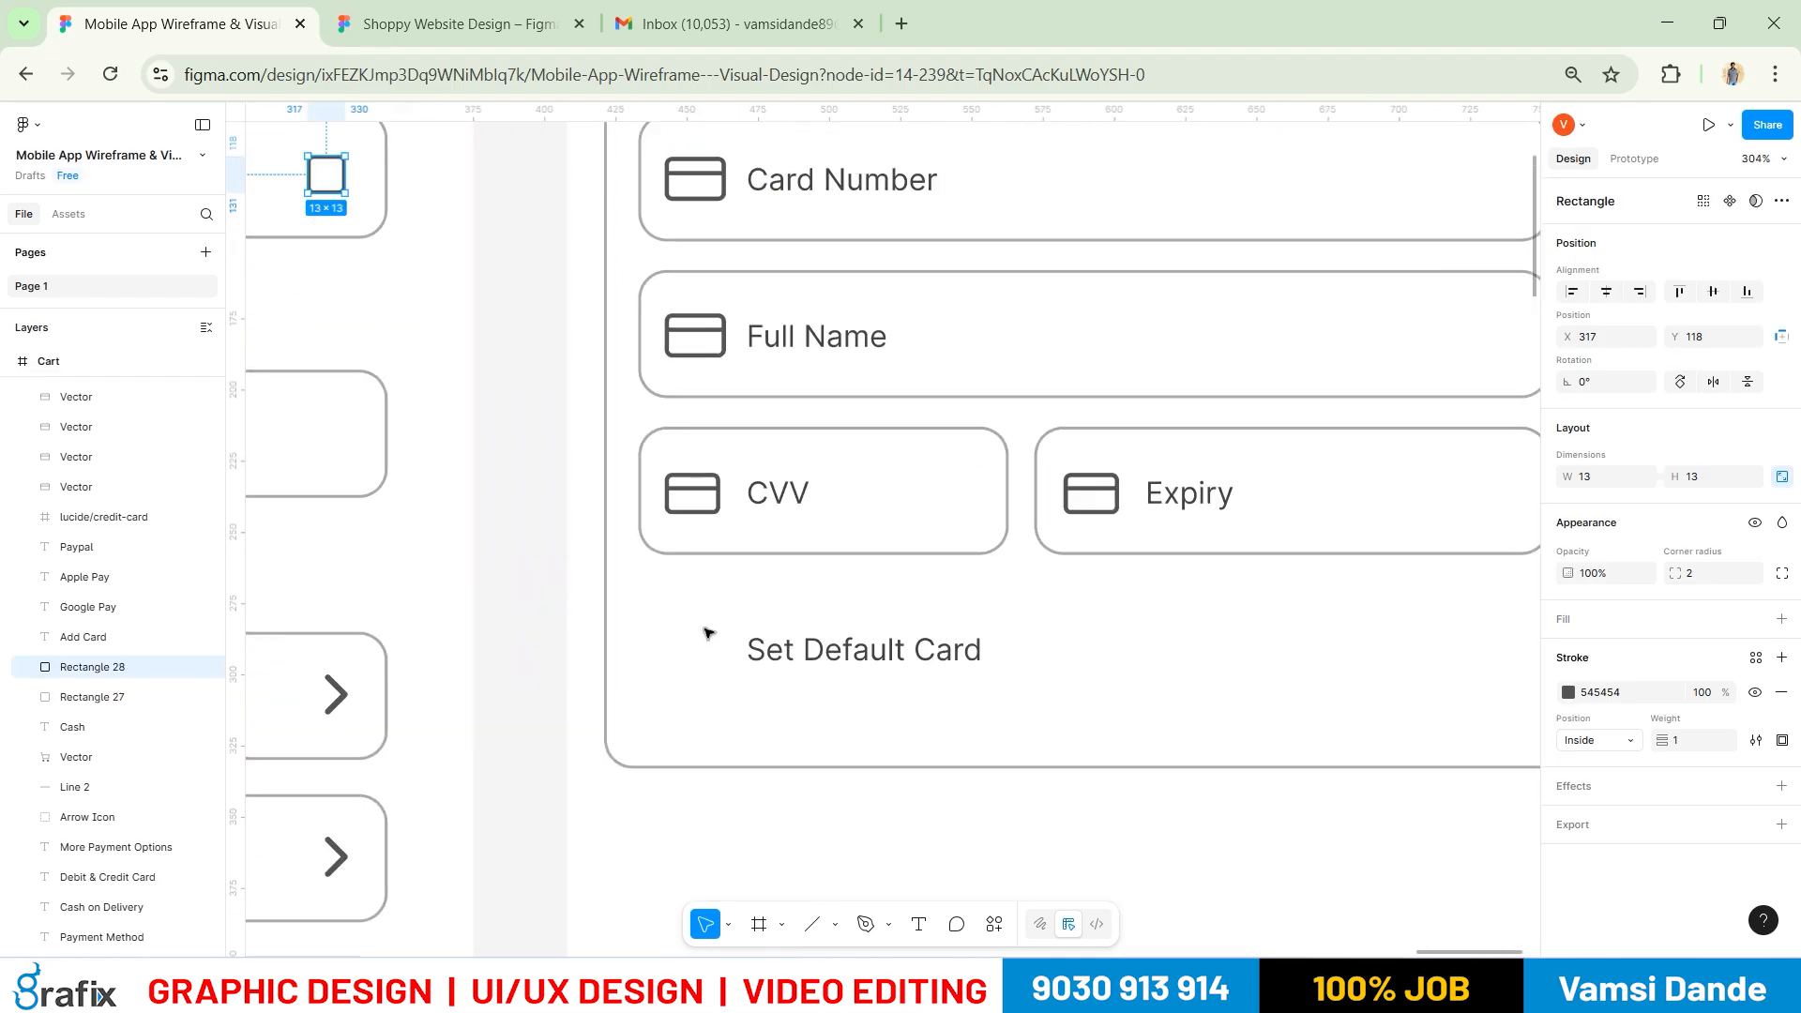
scroll(867, 745, "down", 4)
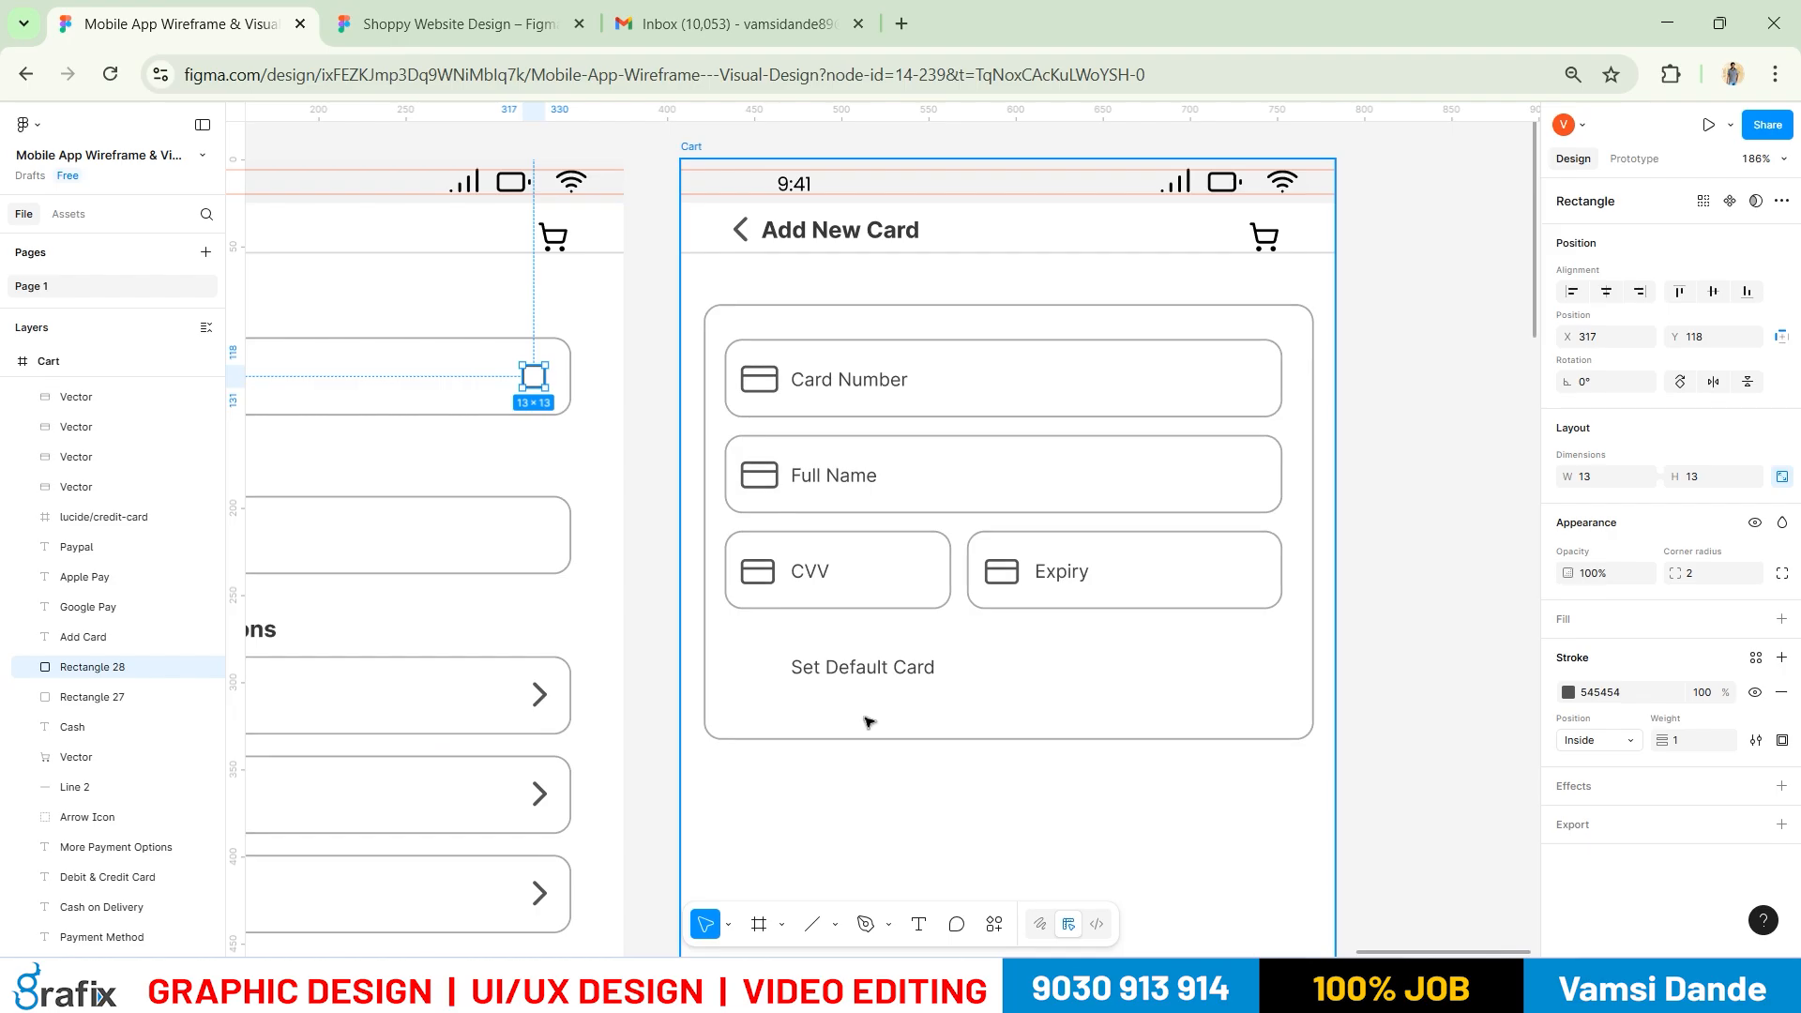
scroll(798, 353, "up", 2)
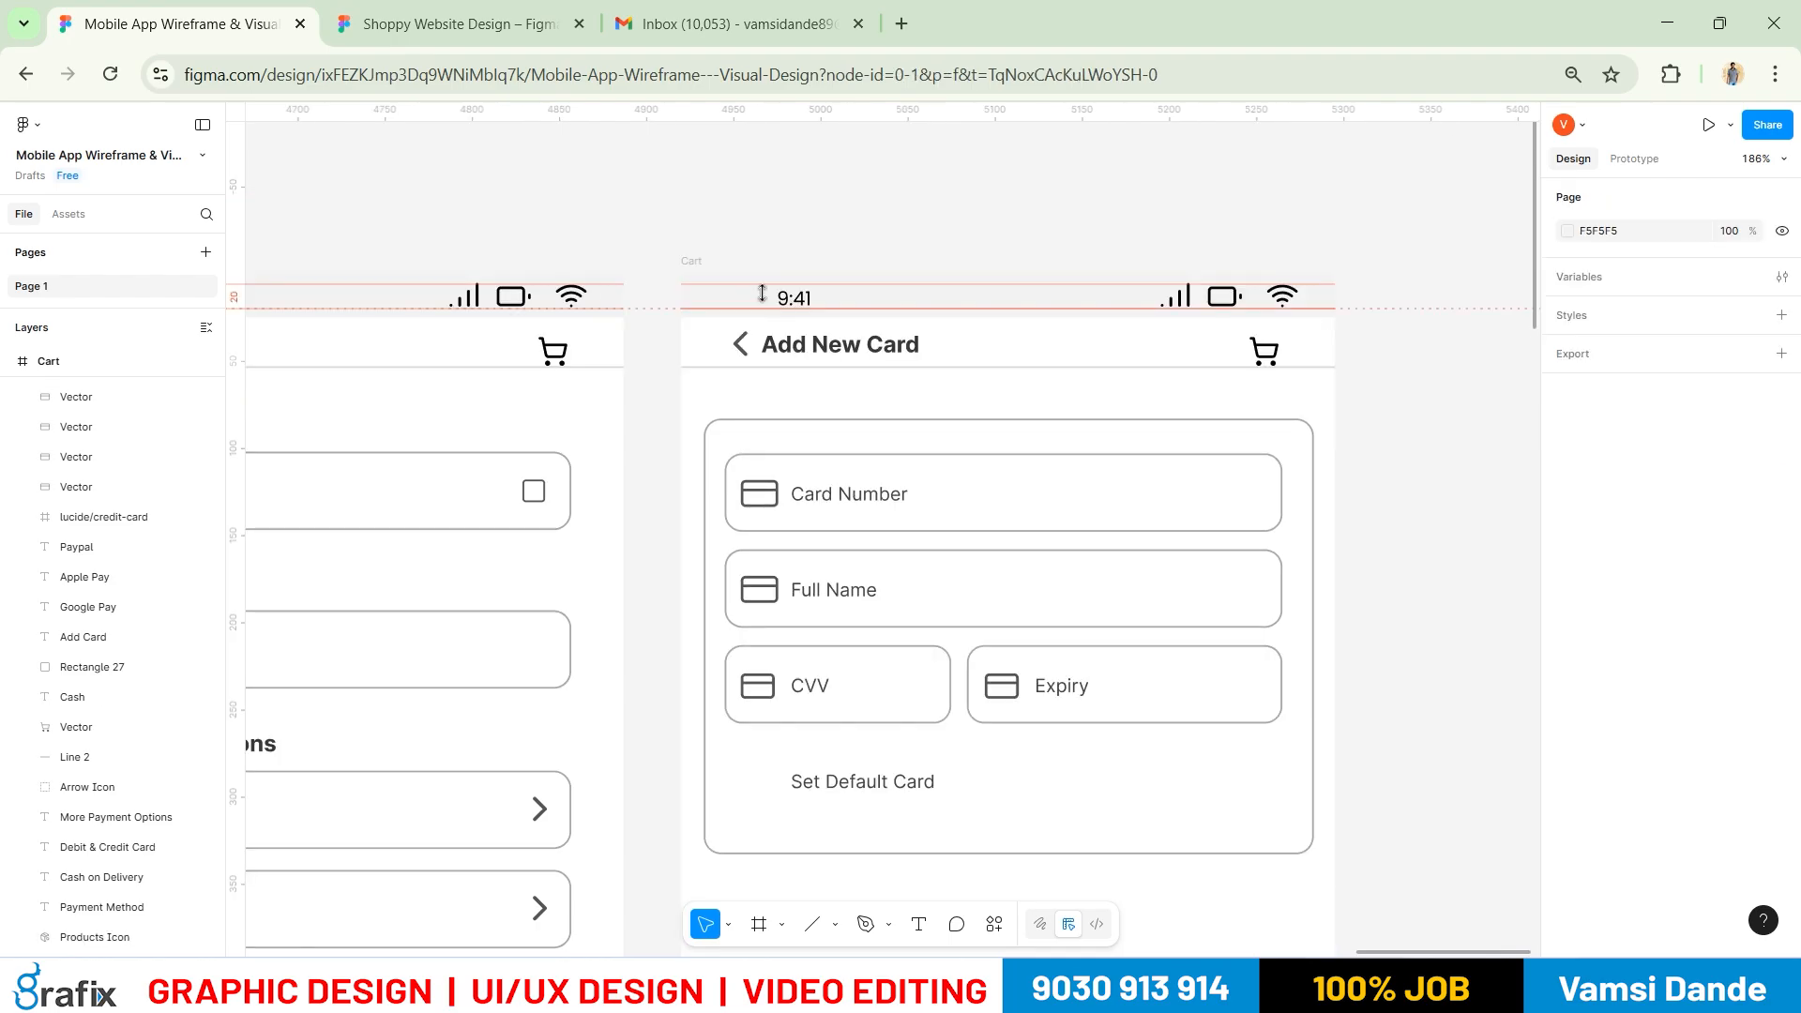
left_click(694, 262)
key("ctrl+v")
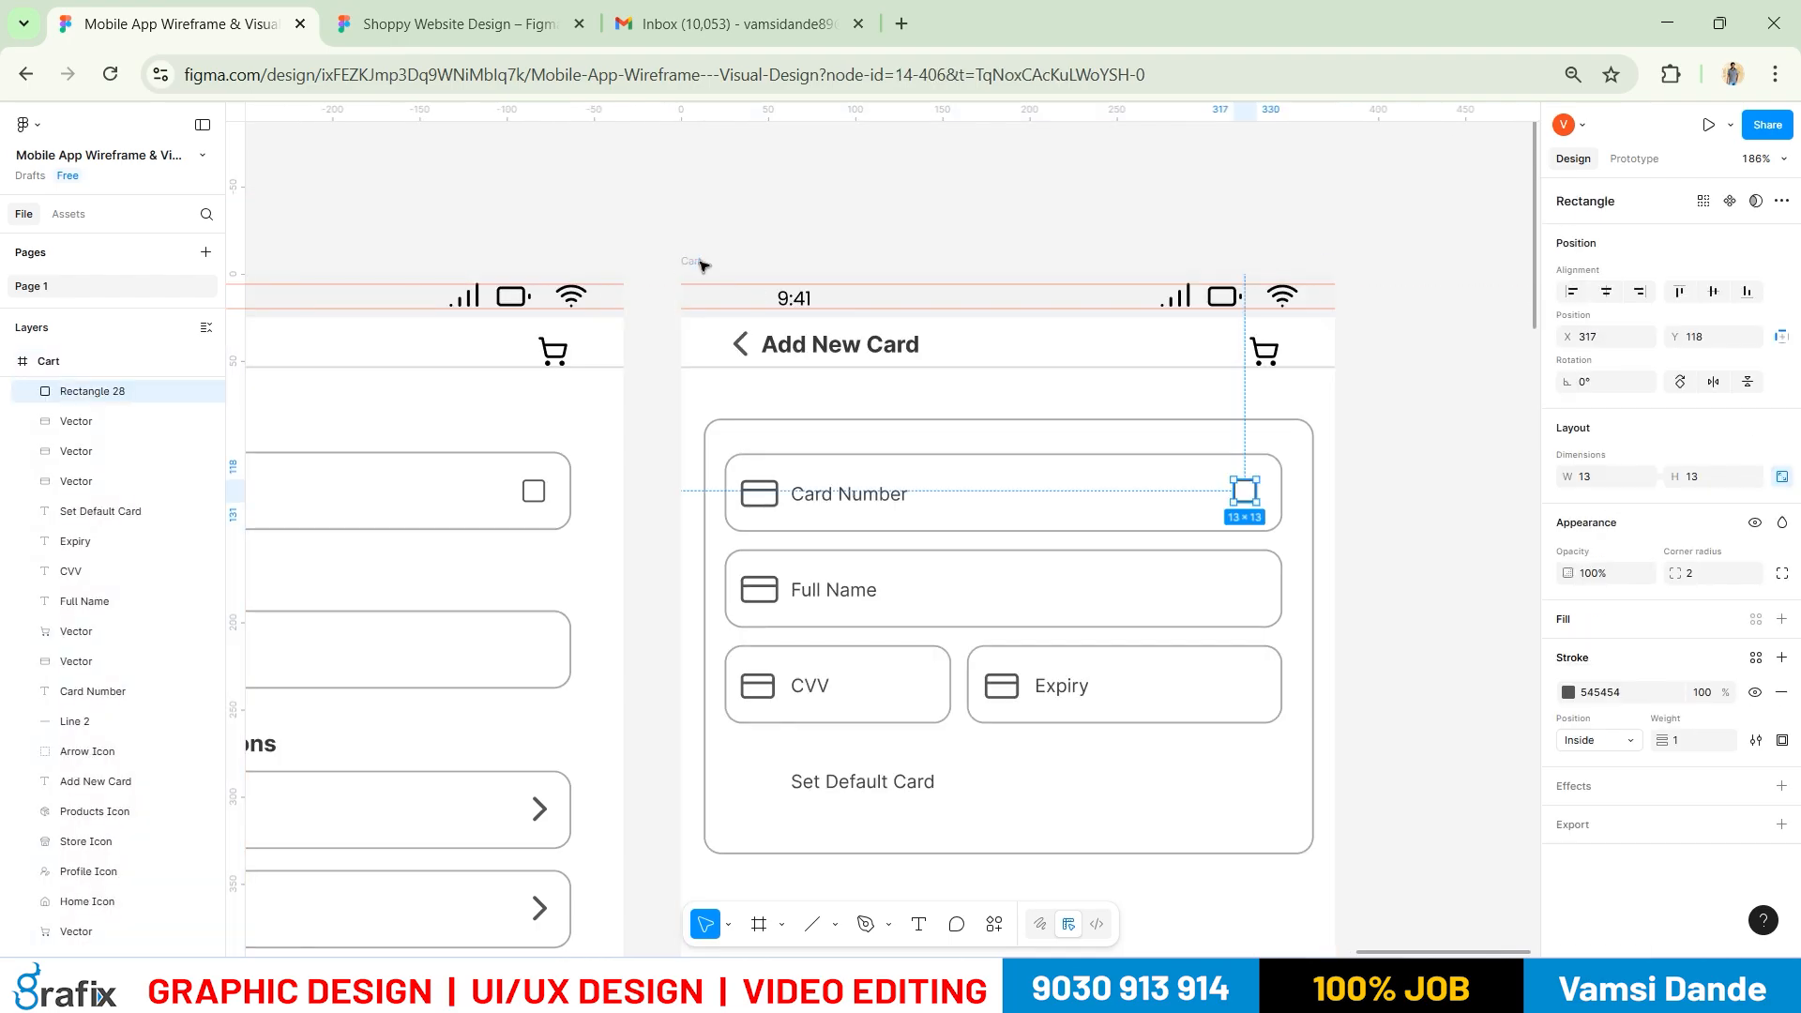
scroll(1140, 505, "down", 2)
scroll(1141, 504, "down", 2)
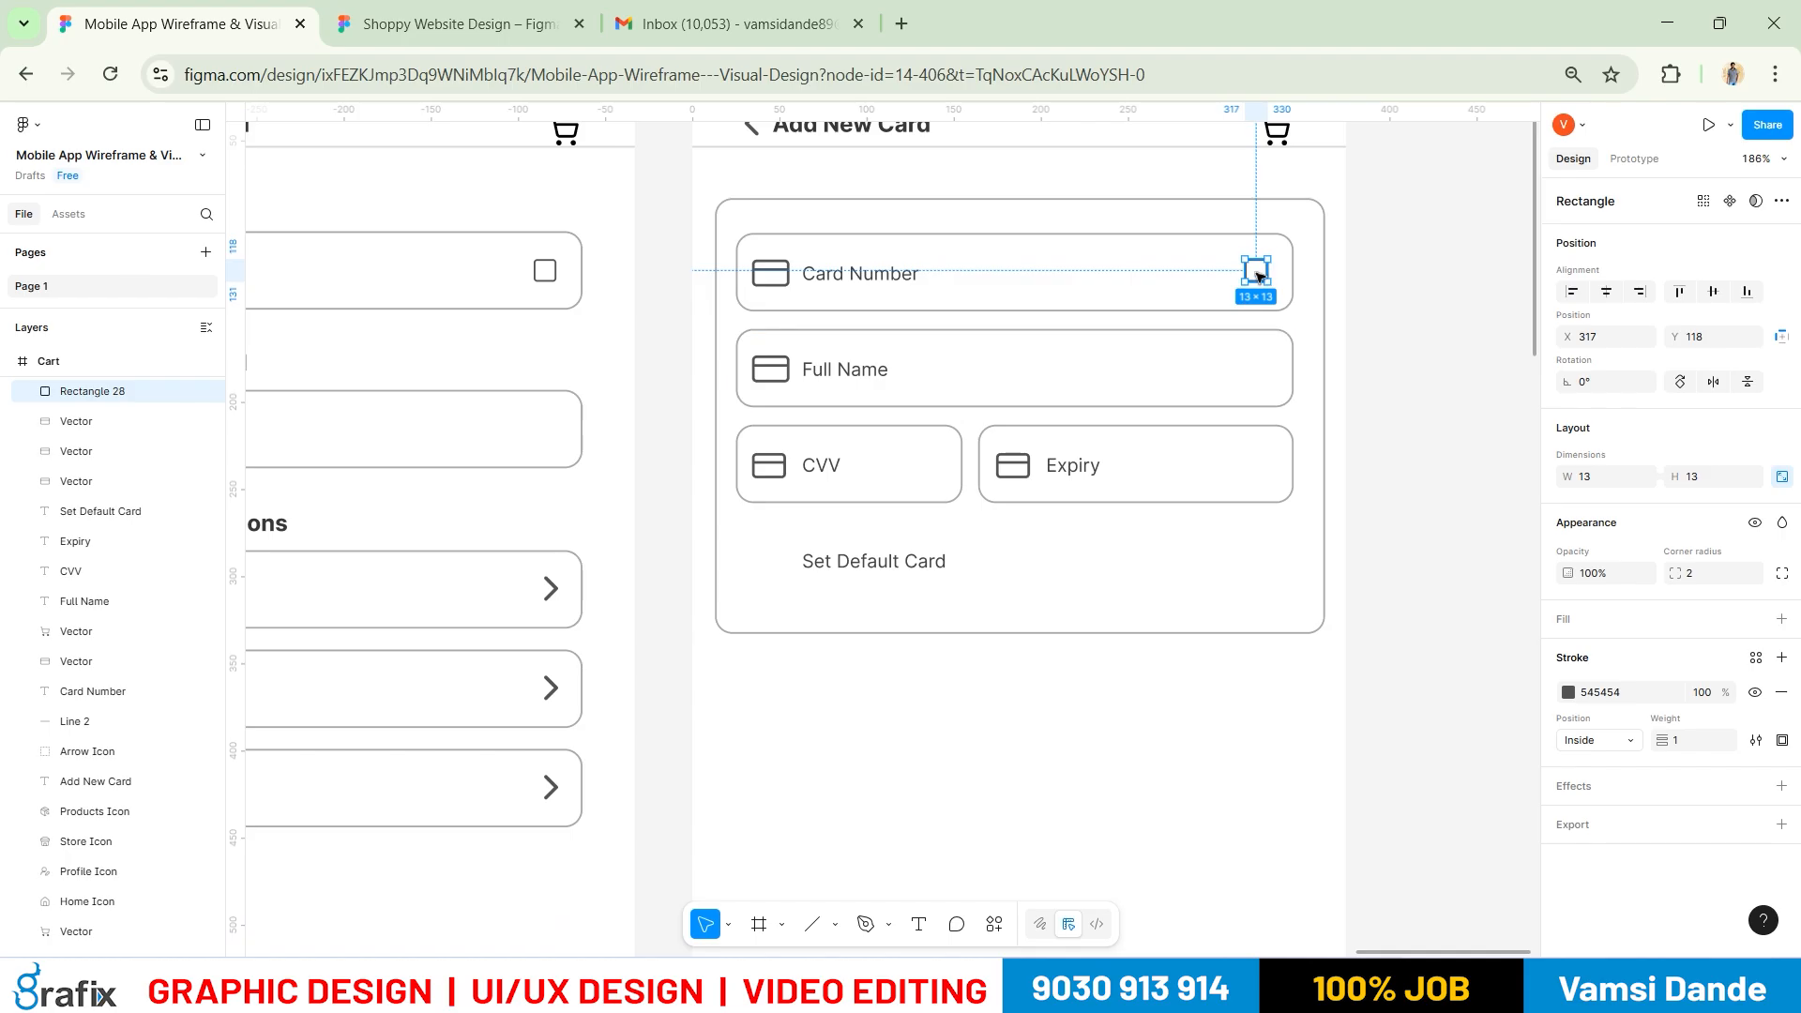
left_click_drag(949, 495, 814, 563)
left_click(855, 648)
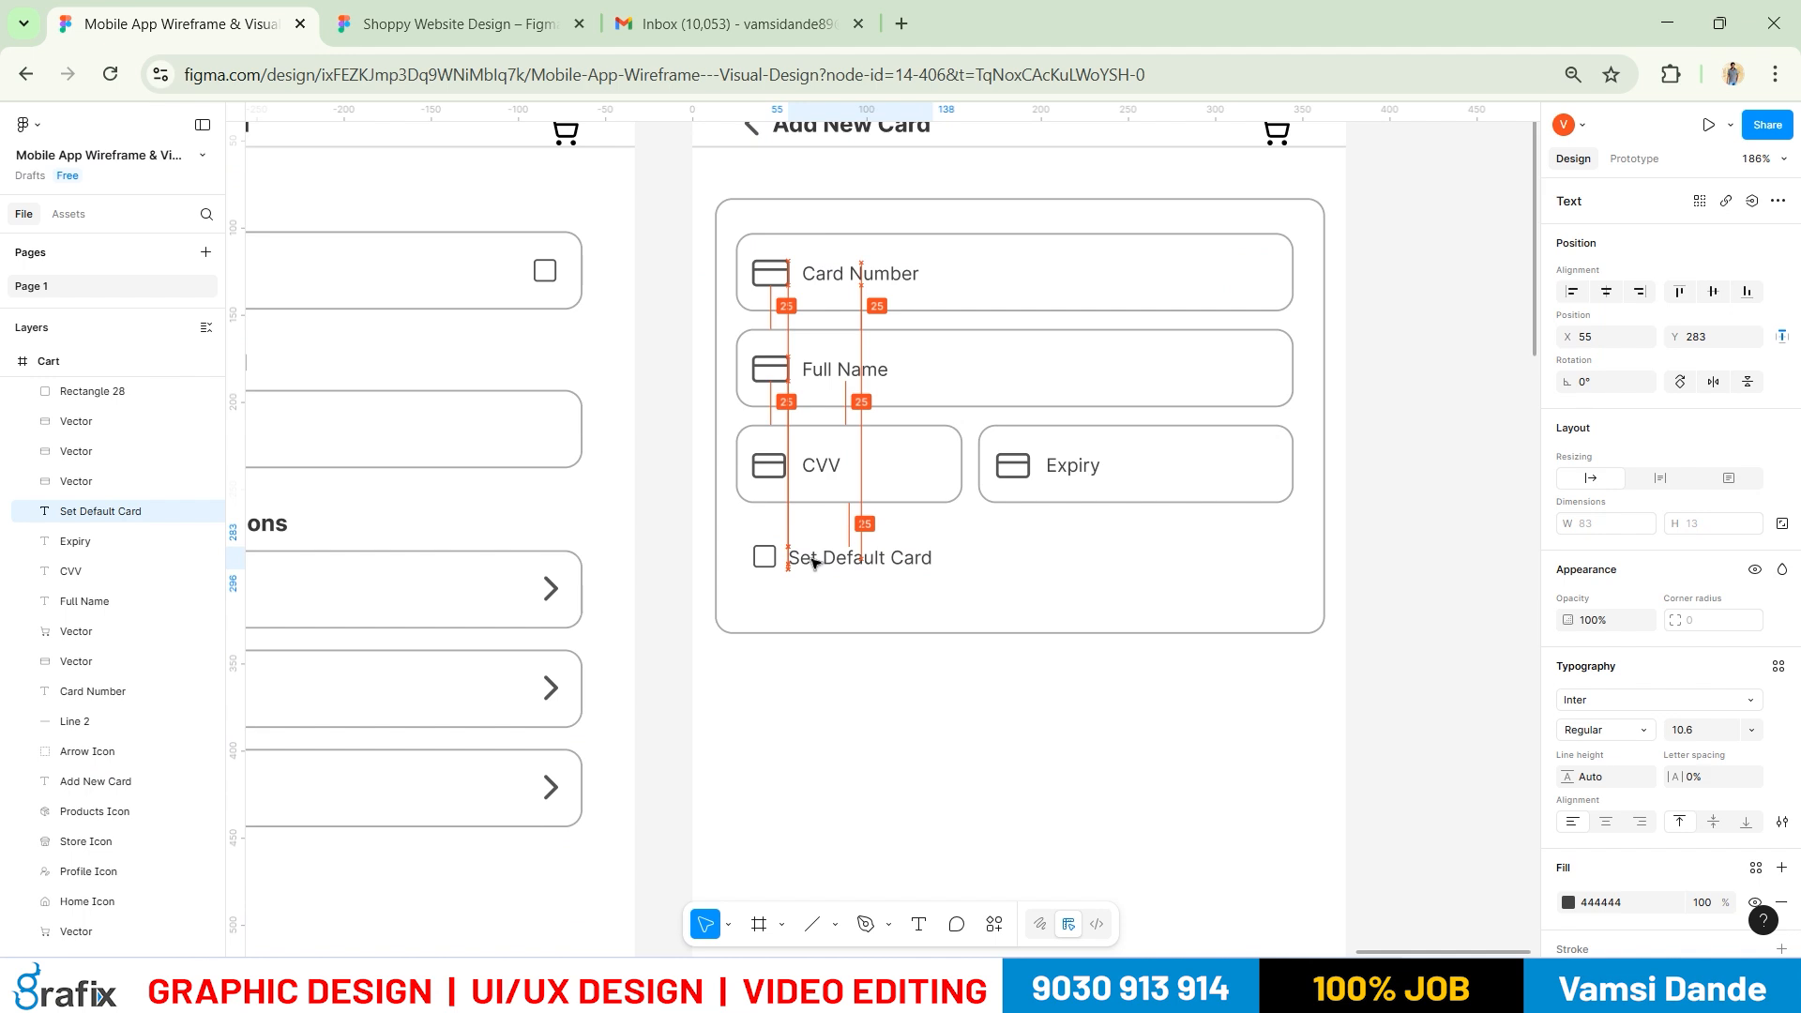
left_click(1005, 627)
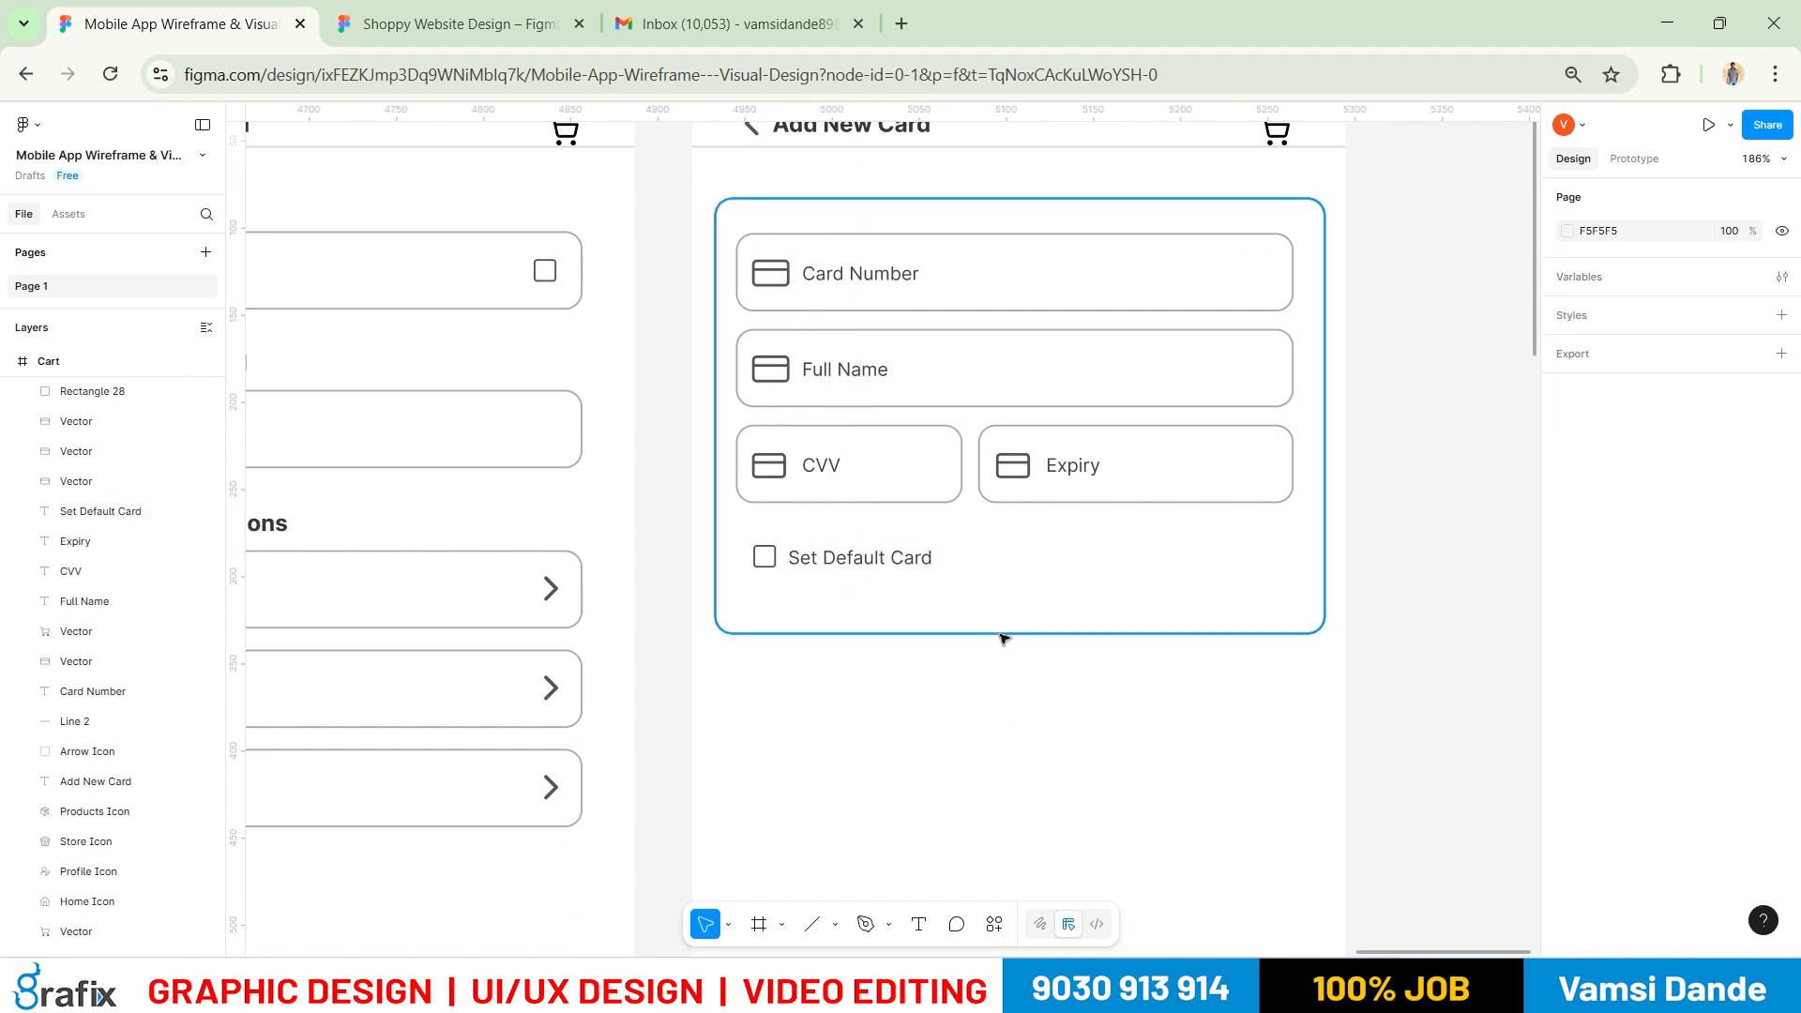
left_click(1000, 633)
Set the card form outline's height to 220, making it 350×220
left_click(1696, 477)
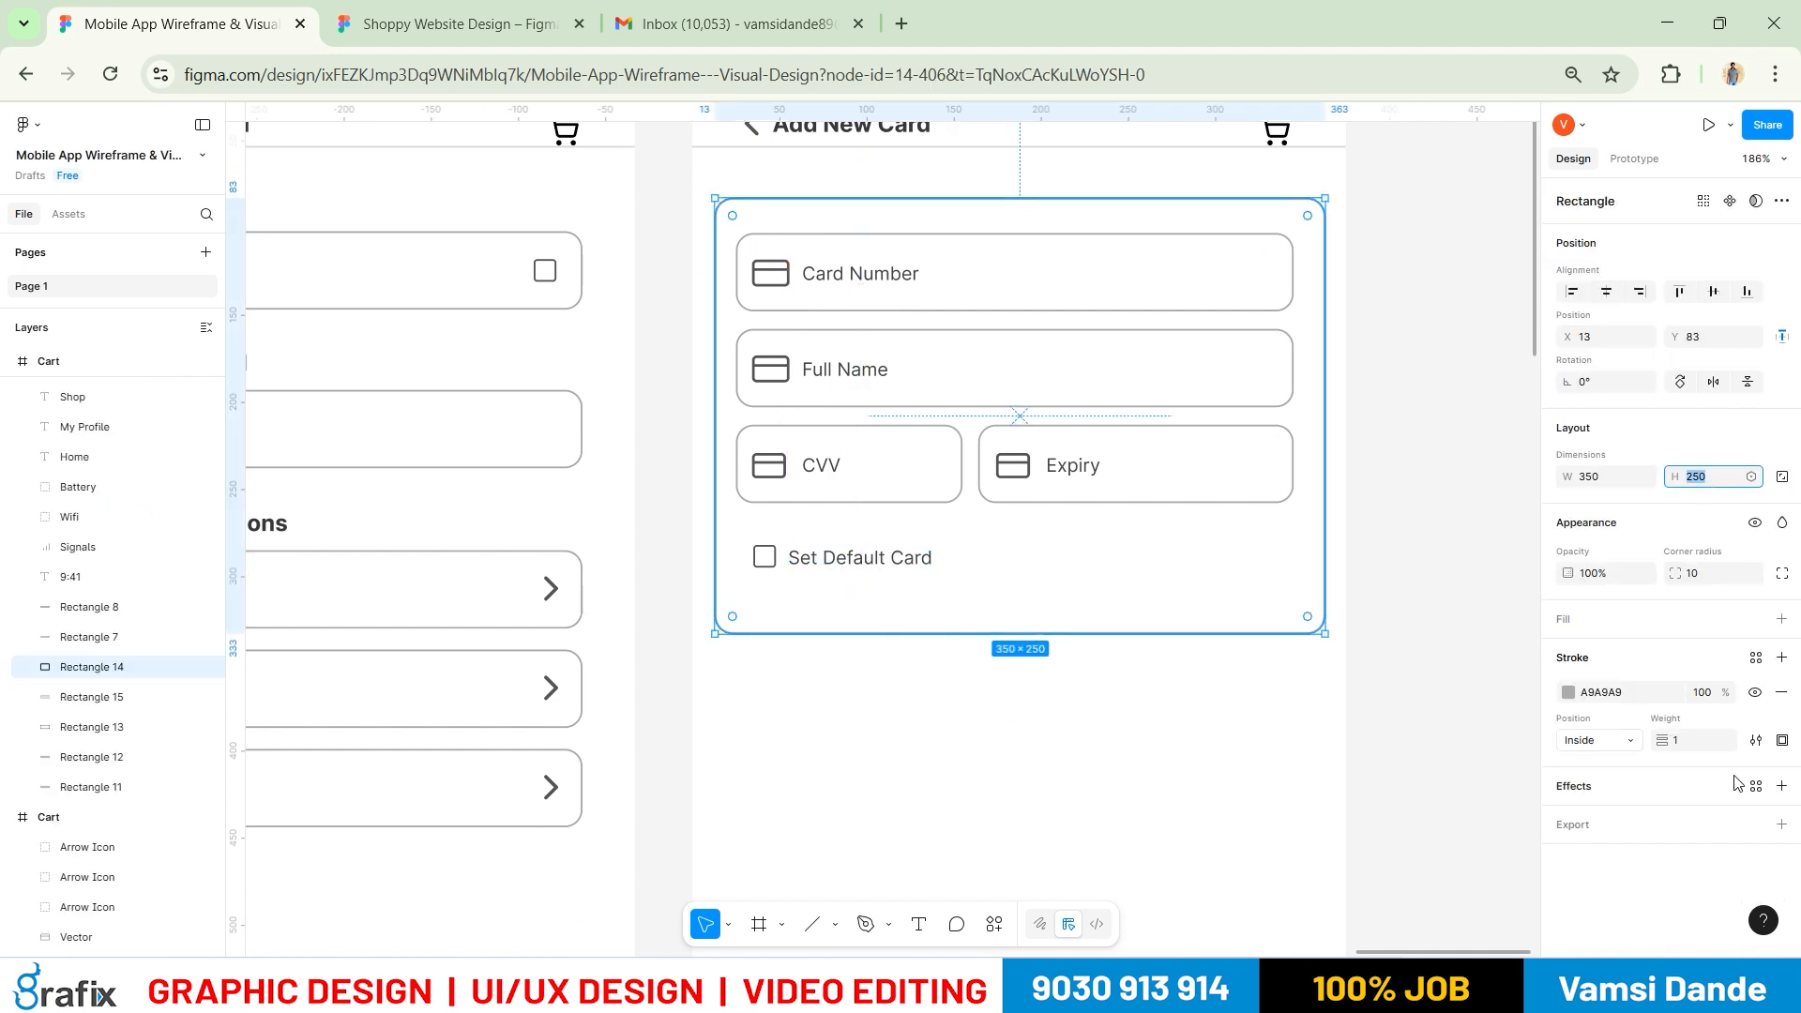
key("Return")
key("shift+Down")
key("Up")
key("Up")
key("Up")
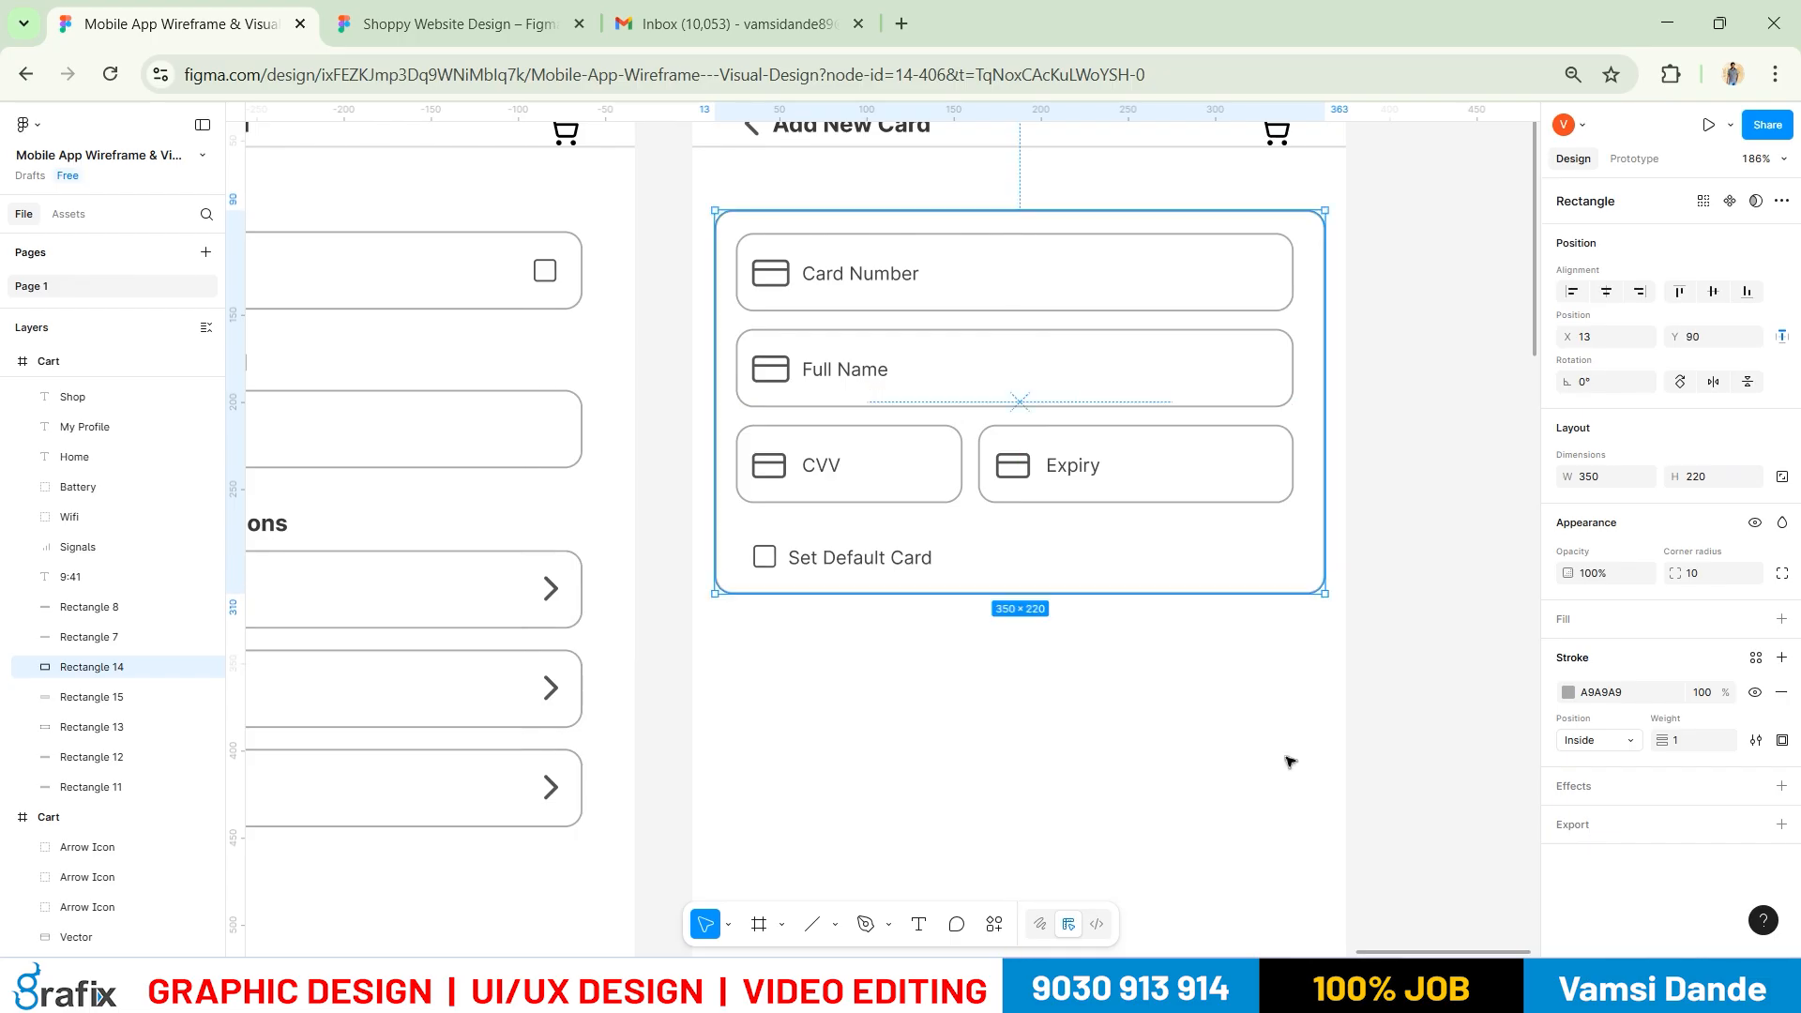
Select every part of the card form and group it as one card with Ctrl+G
left_click(1145, 529)
left_click_drag(1292, 528, 760, 265)
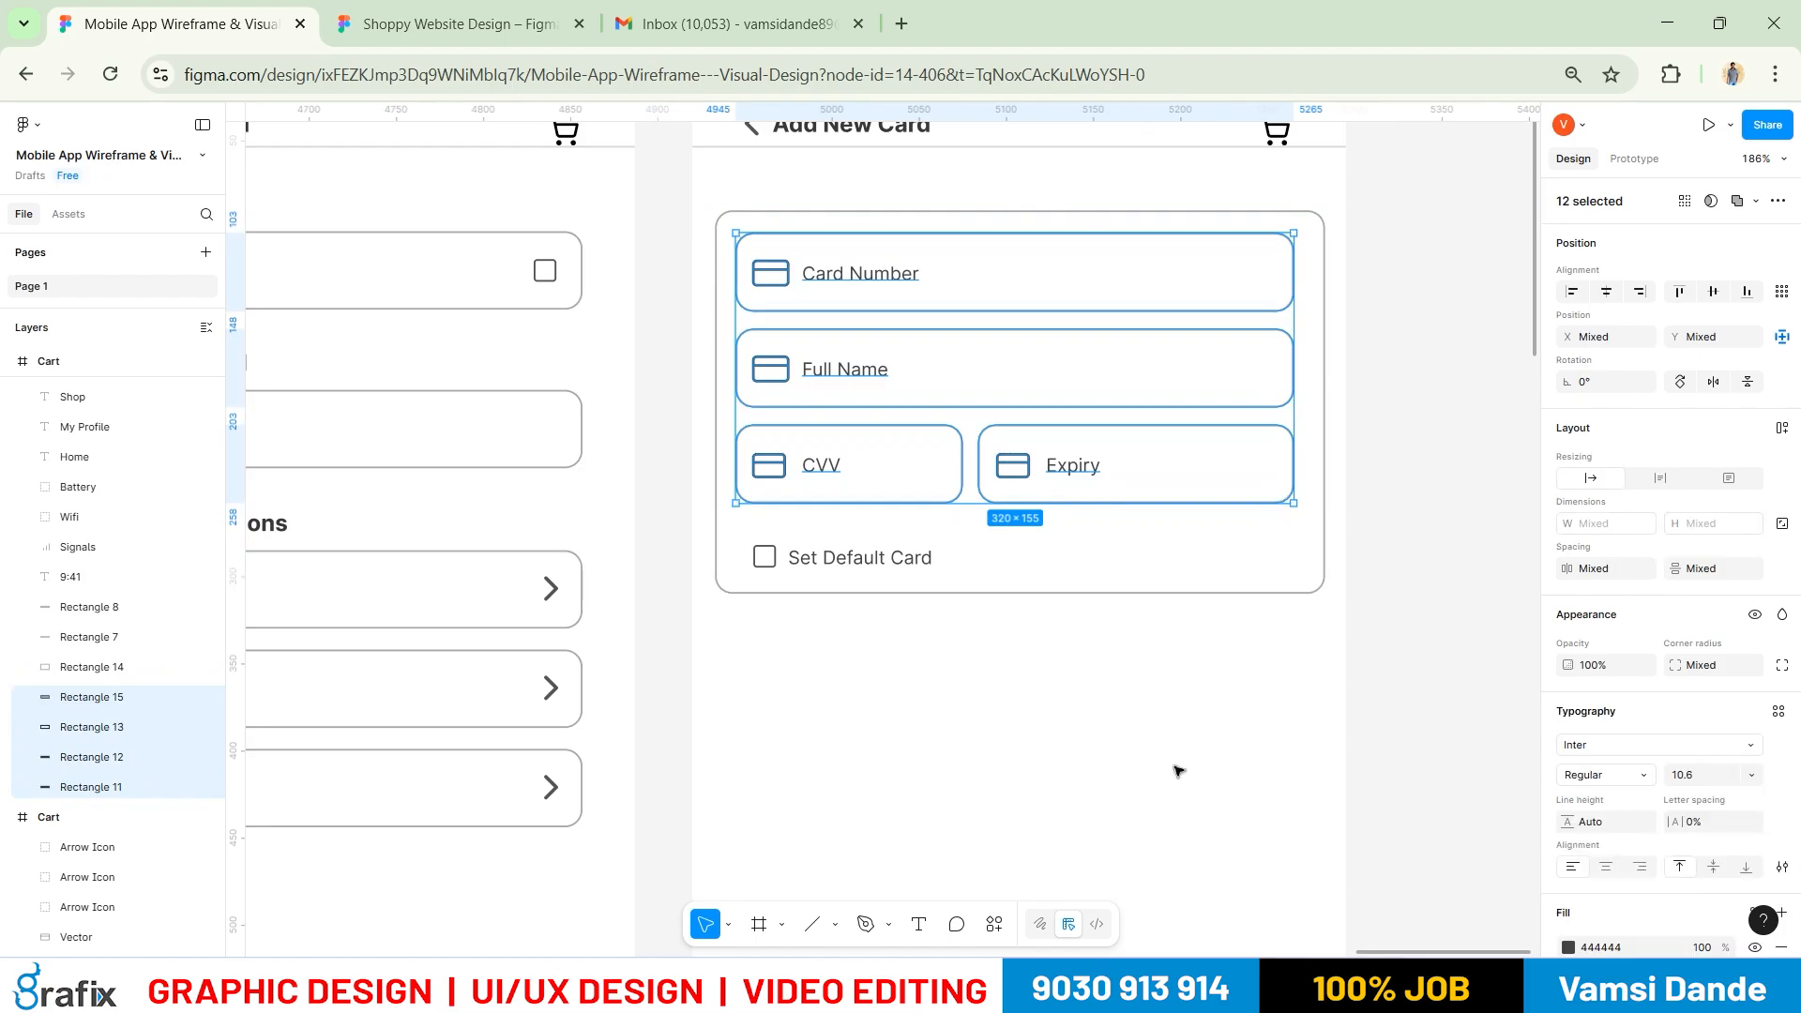
left_click(1097, 748)
scroll(1069, 740, "down", 2)
left_click_drag(1232, 776, 1205, 717)
key("alt+Tab")
key("alt+Tab")
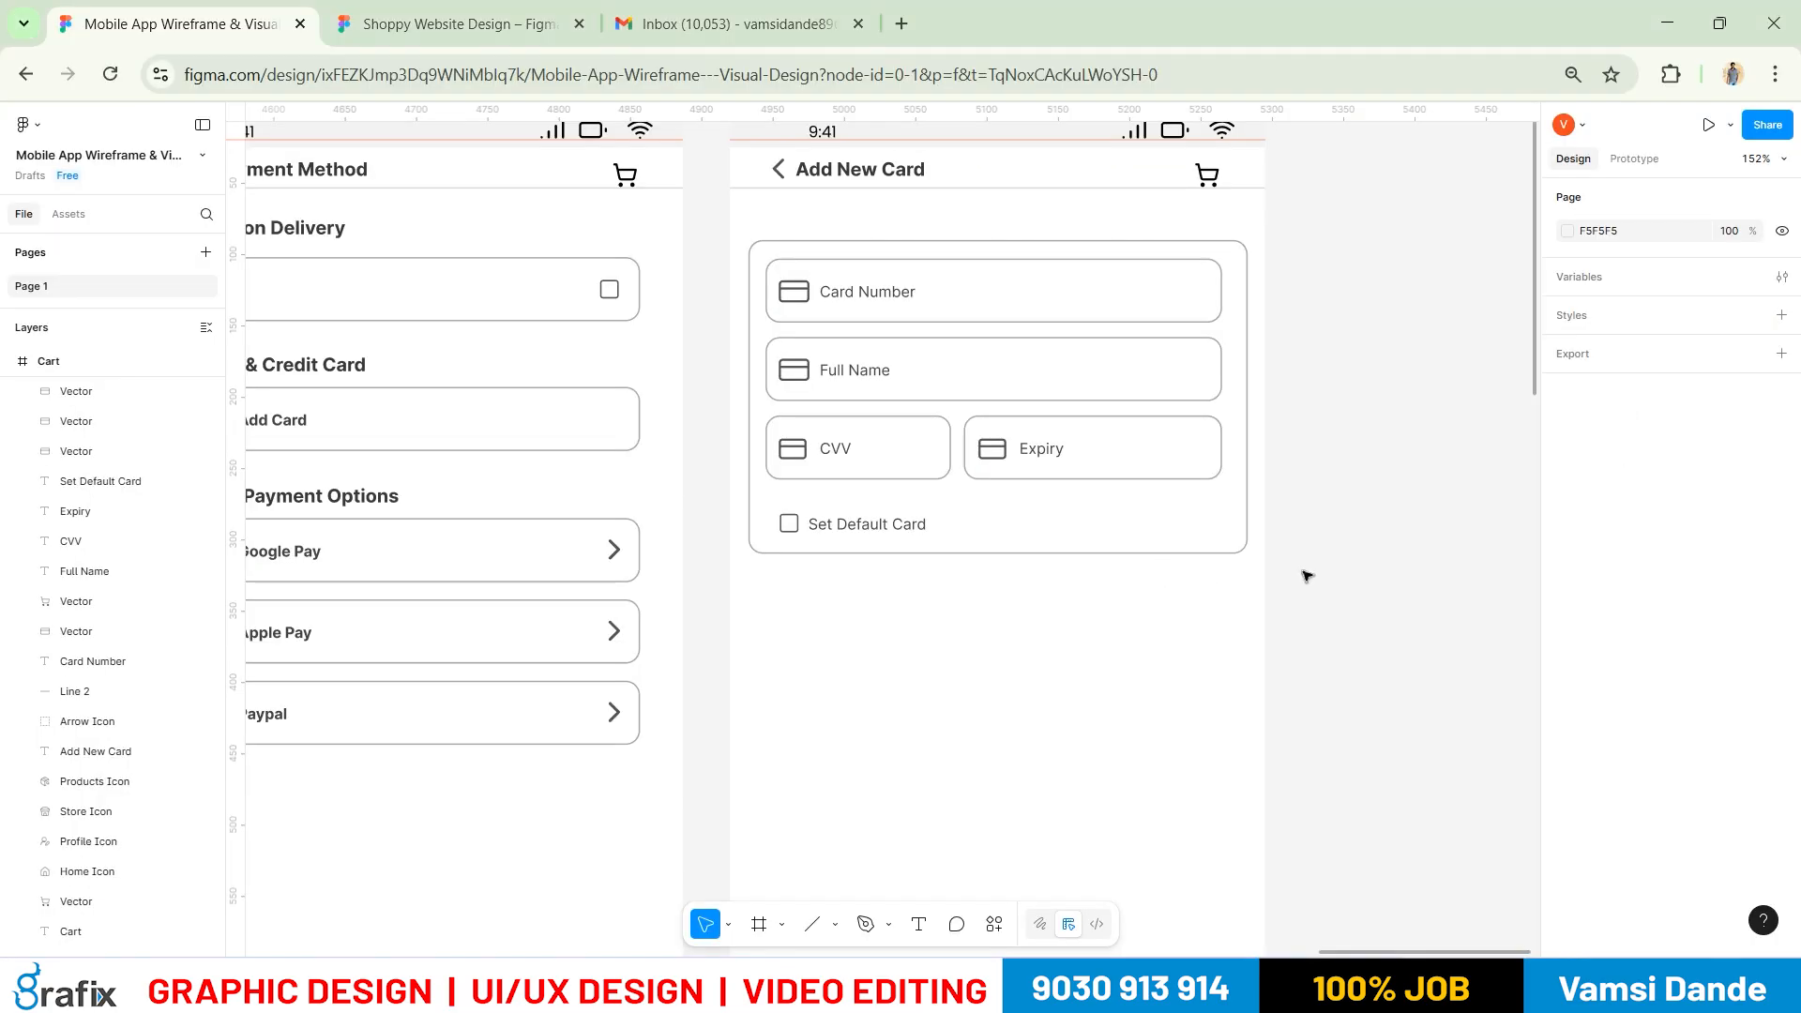
left_click_drag(1350, 611, 732, 225)
key("ctrl+g")
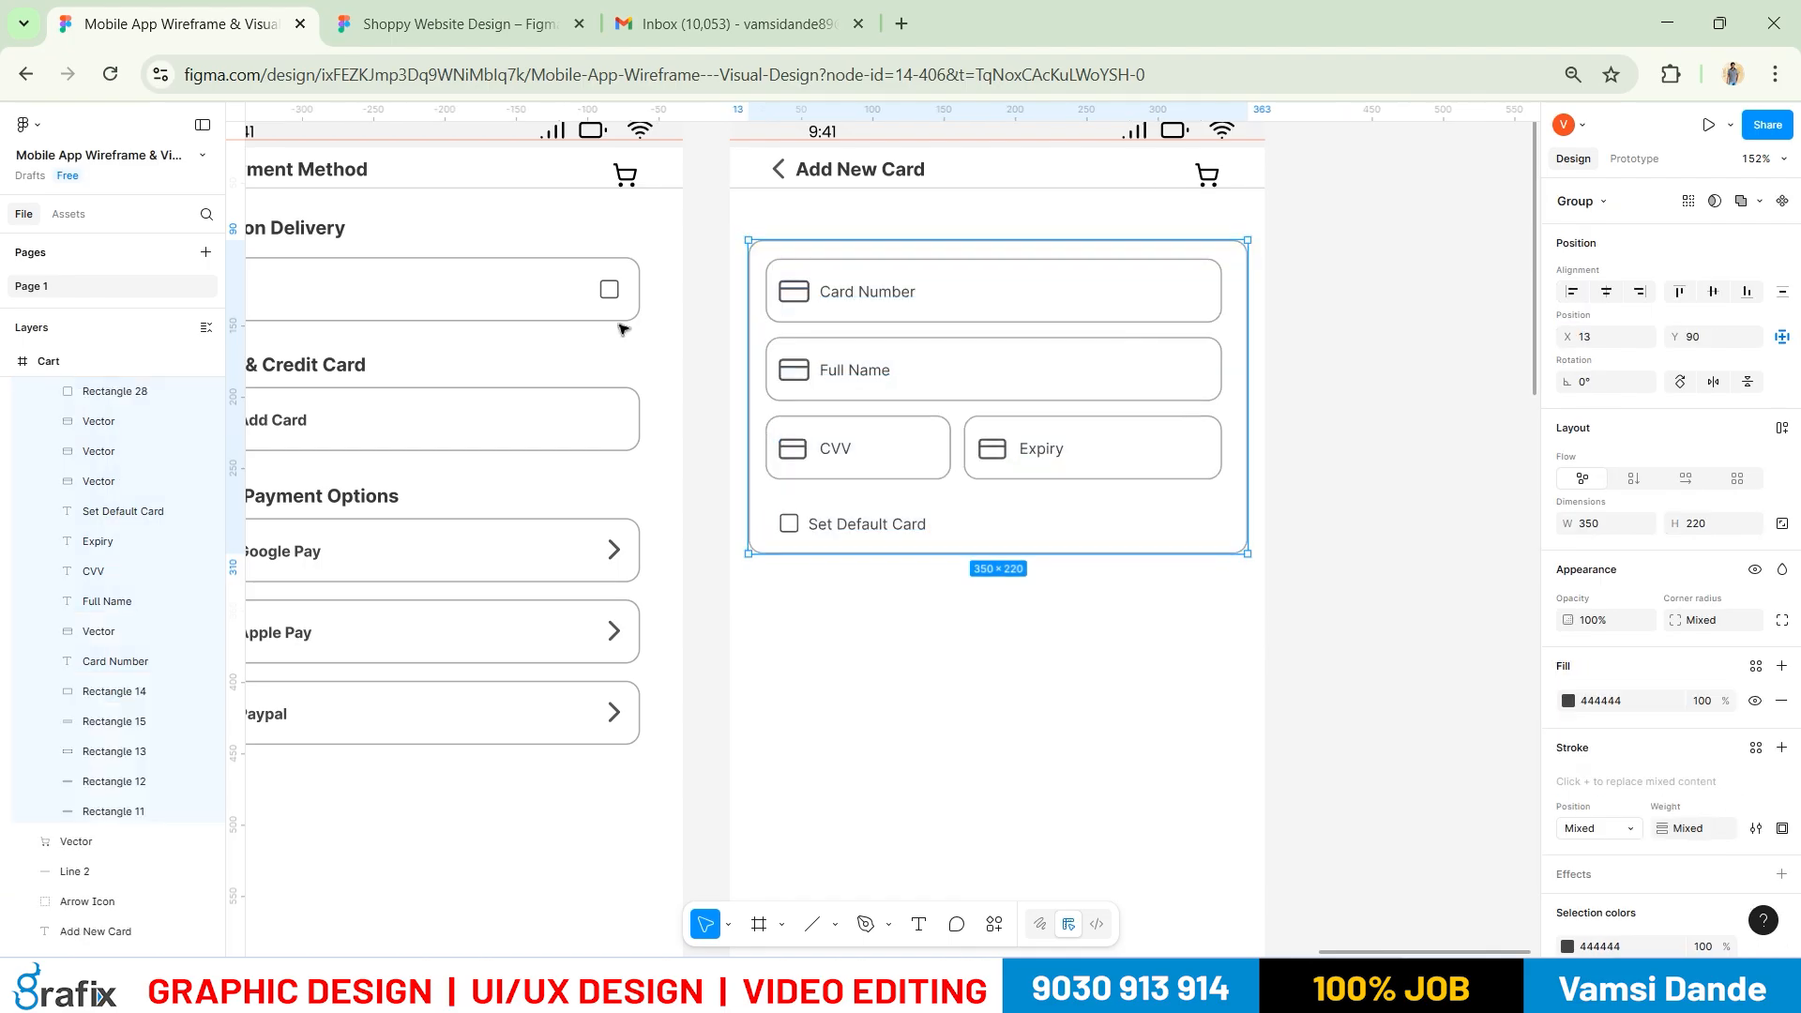
left_click(618, 318, "shift")
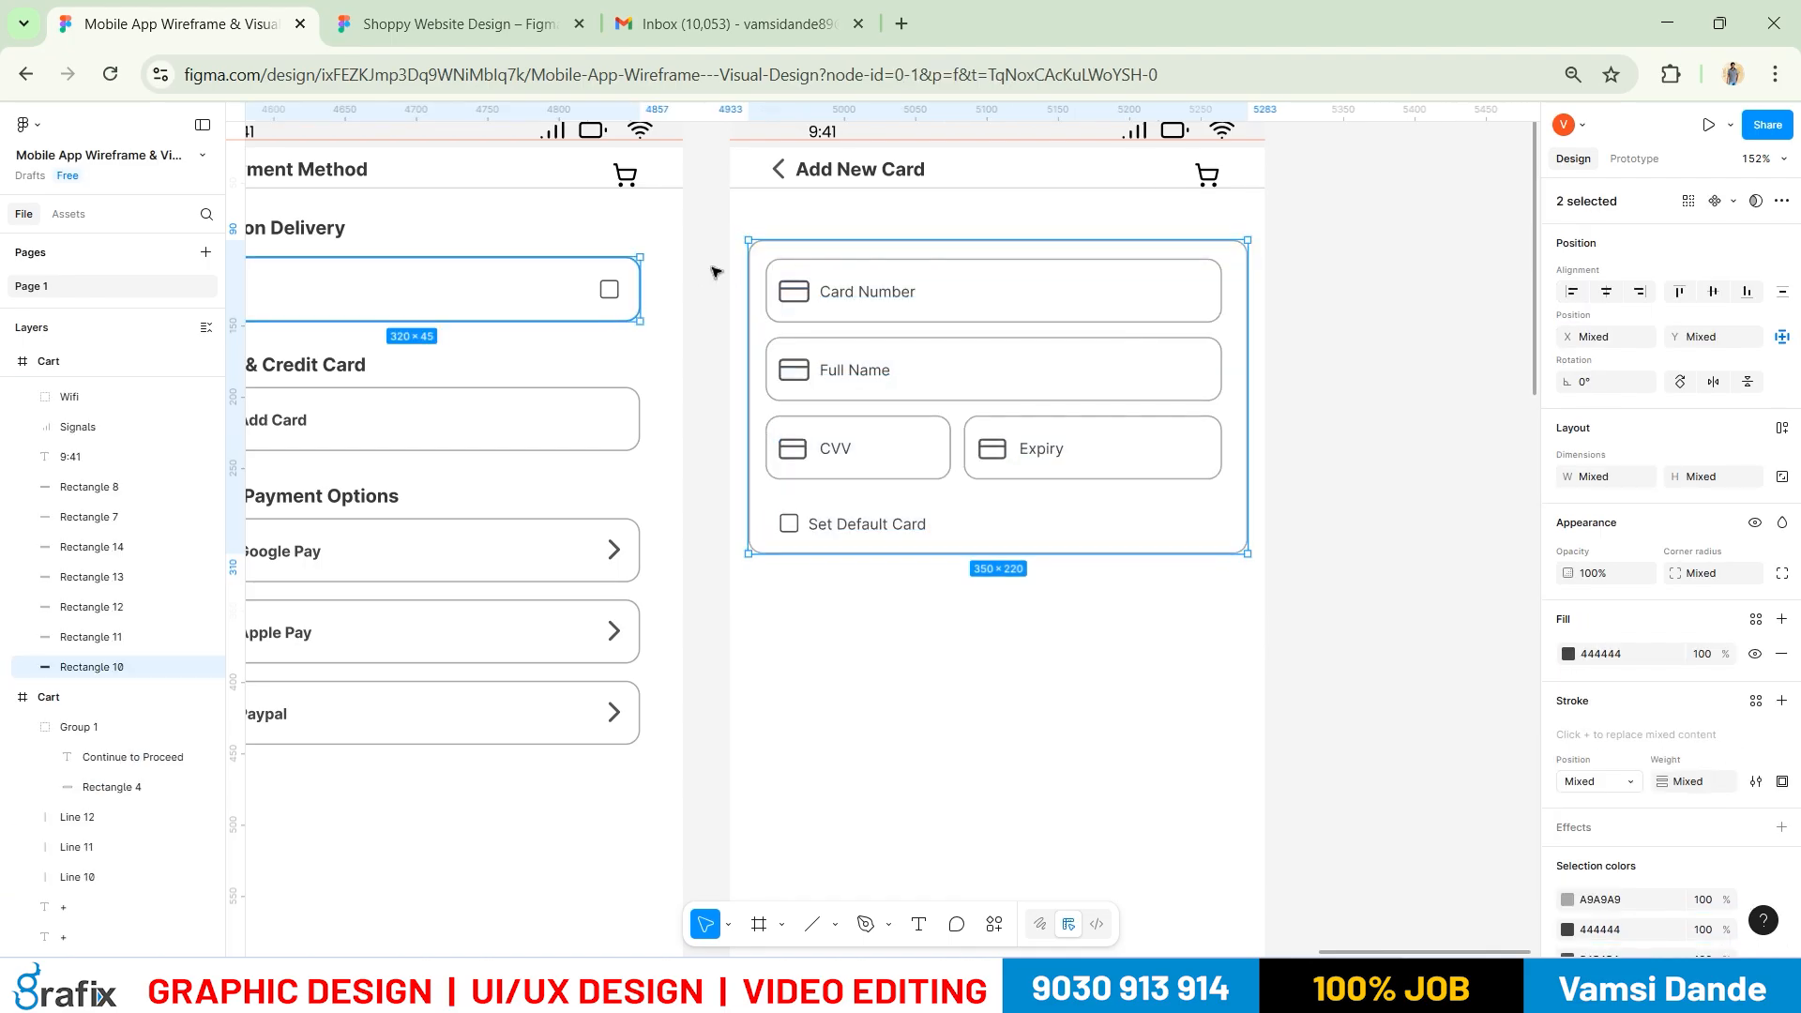
left_click(748, 269)
Nudge the grouped form up onto a guide under the header, from Y 109 to 103
mouse_move(817, 241)
left_mouse_down()
mouse_move(816, 273)
mouse_move(807, 241)
mouse_move(800, 258)
left_mouse_up()
scroll(776, 278, "up", 5)
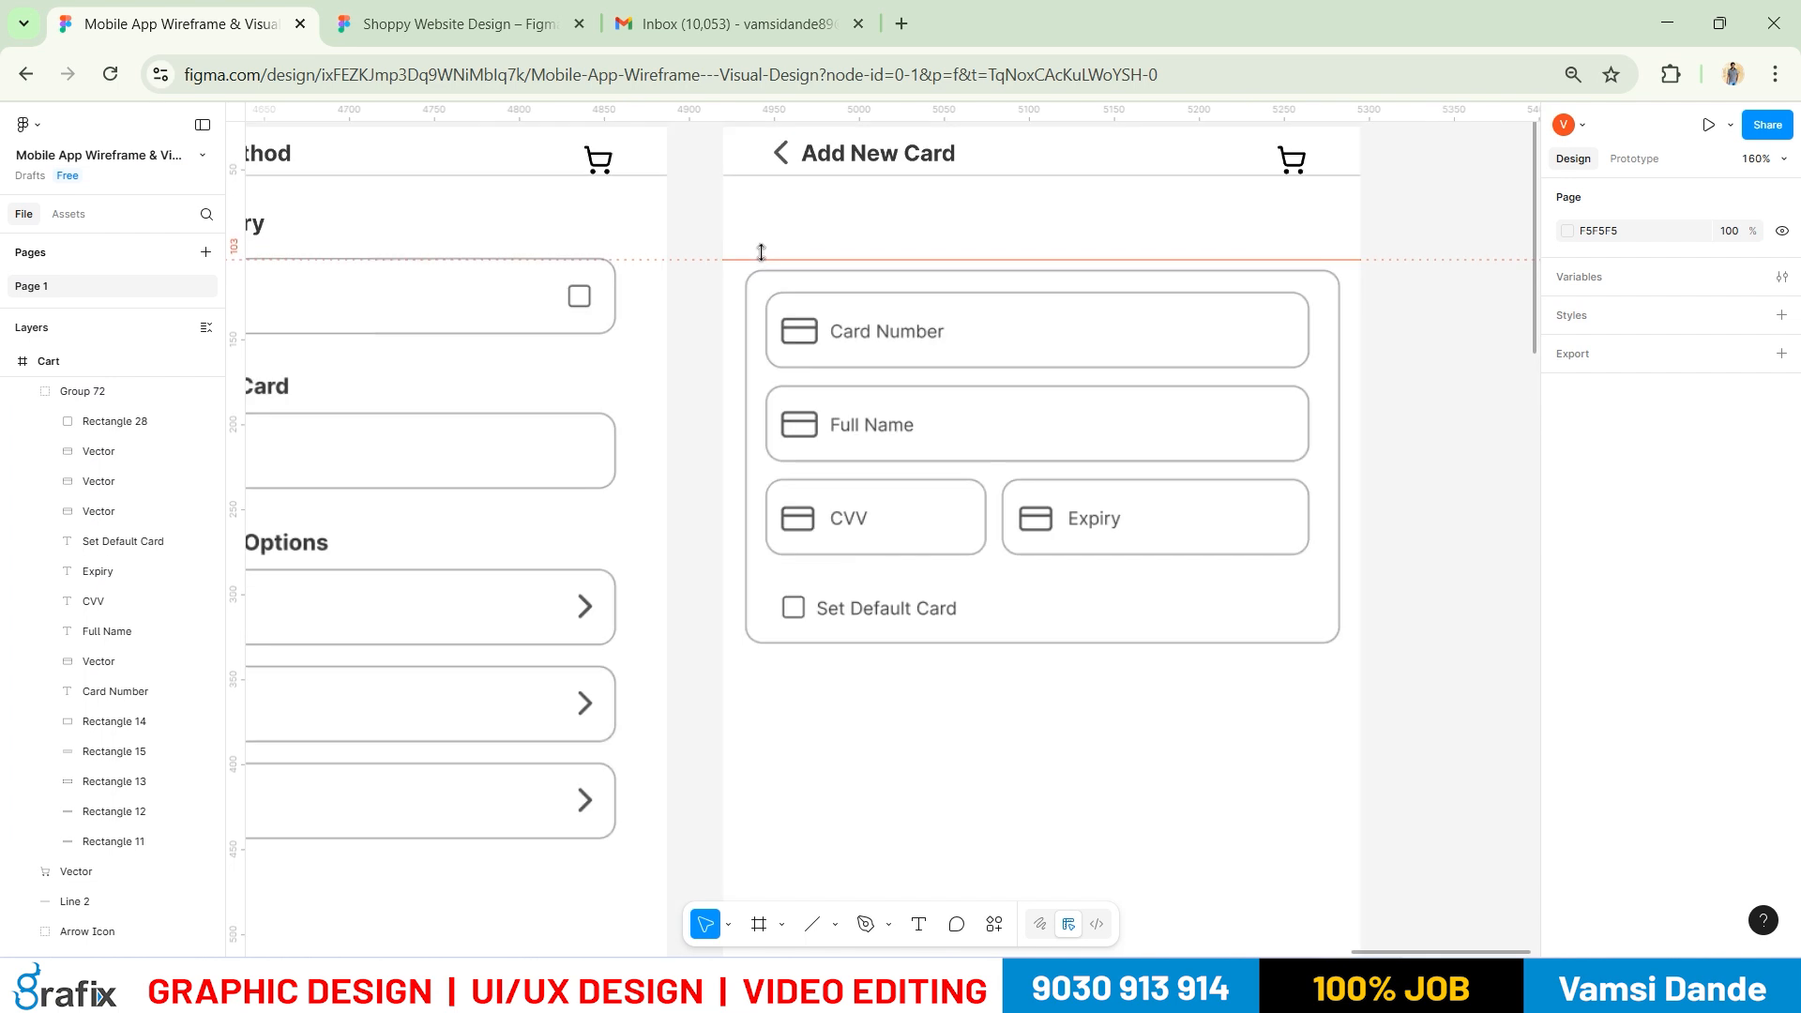
left_click(773, 273)
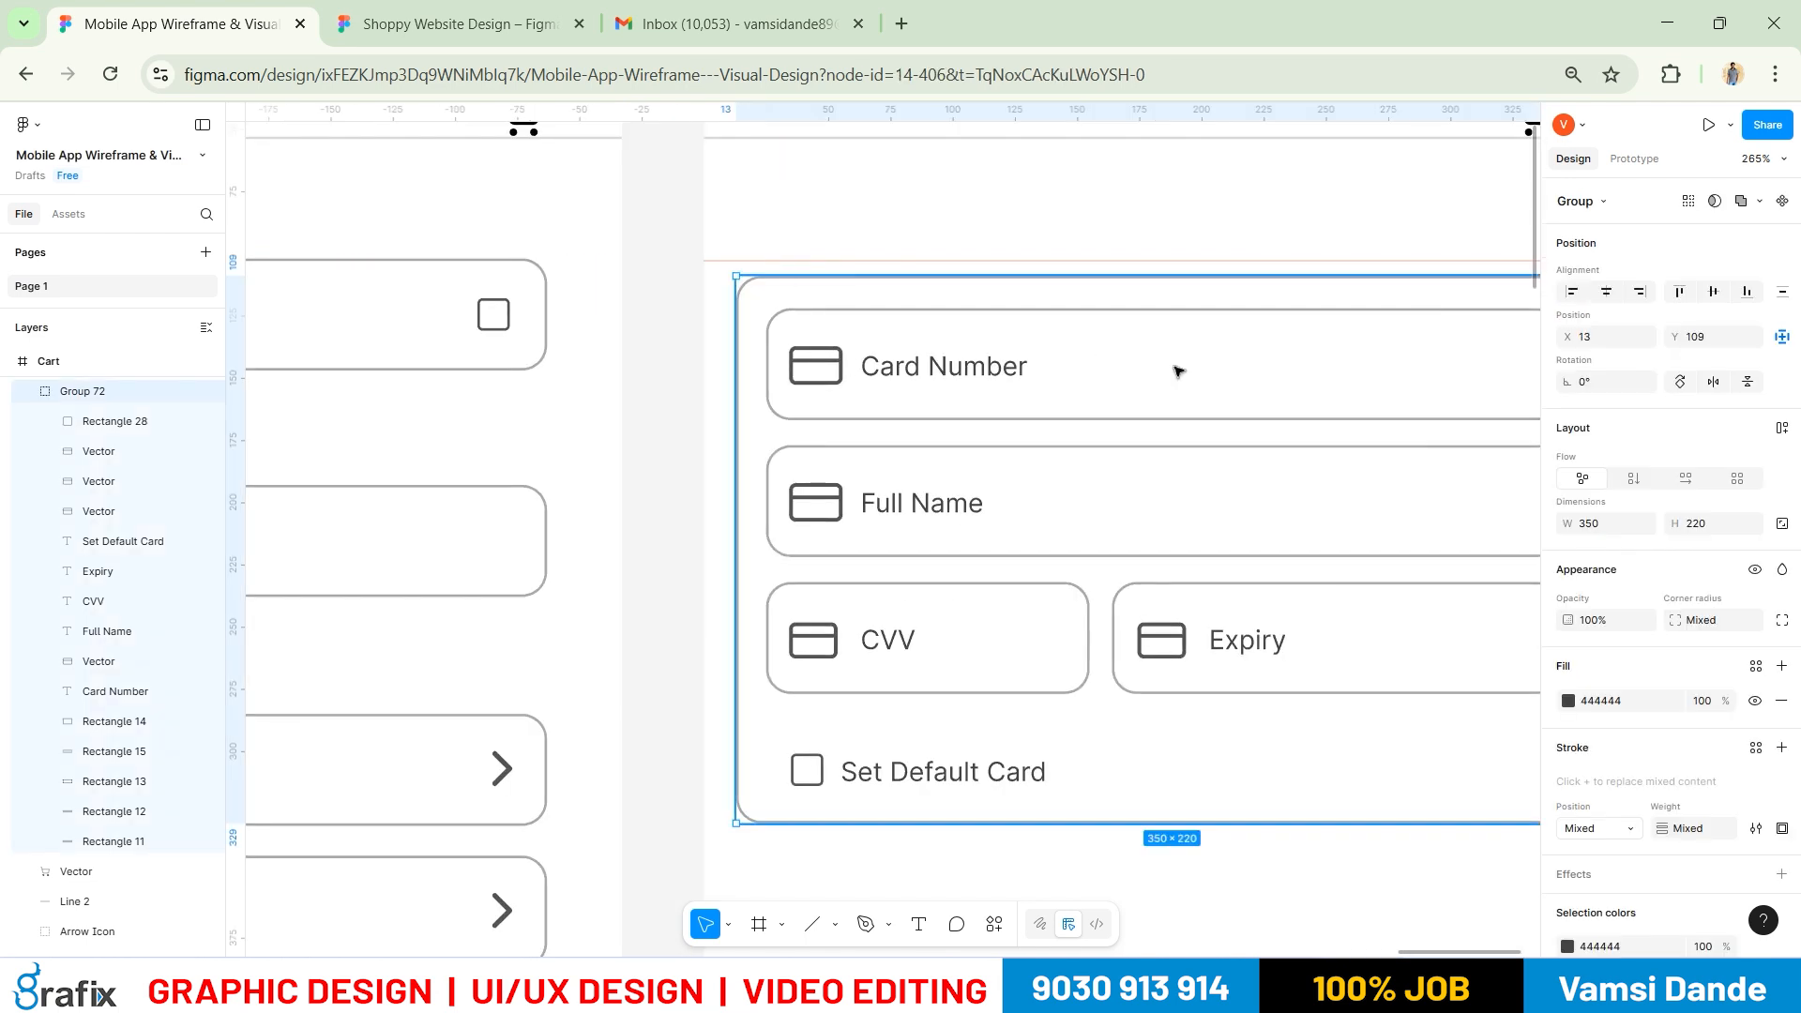
key("Up")
key("Up")
key("Up")
key("Up")
key("Up")
key("Up")
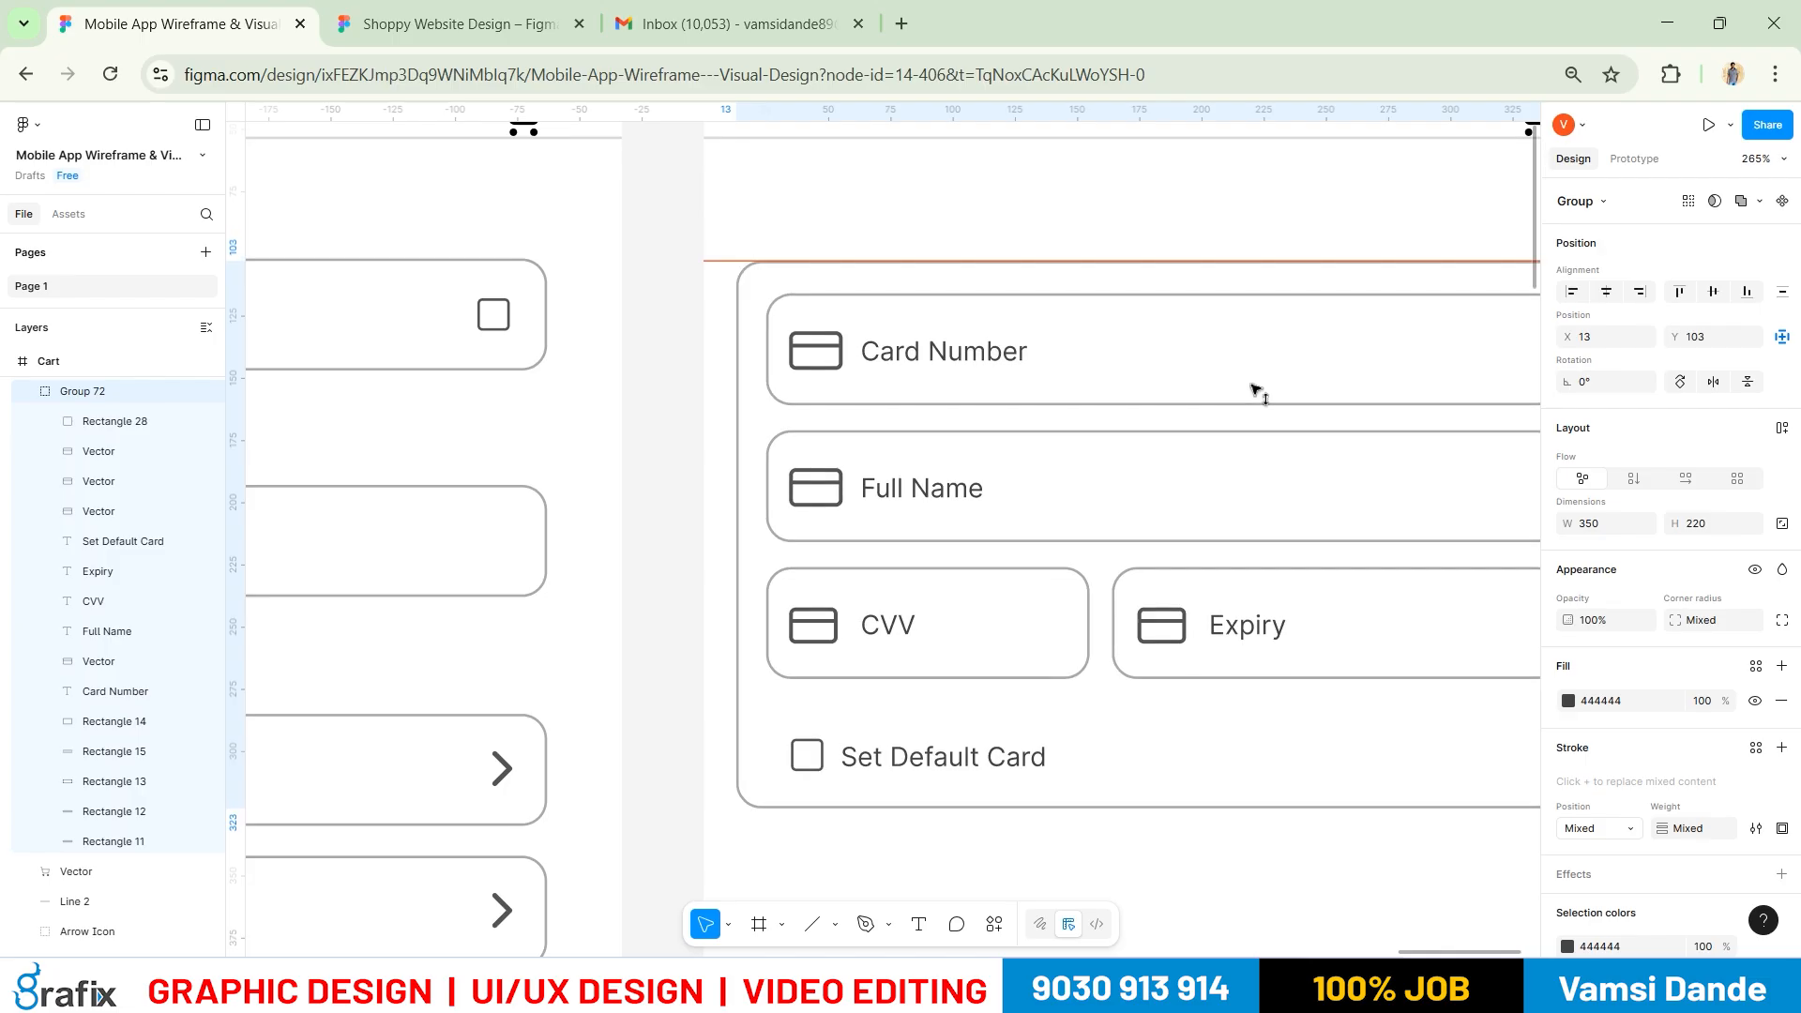
left_click(717, 281)
left_click_drag(715, 257, 766, 51)
scroll(906, 568, "down", 5)
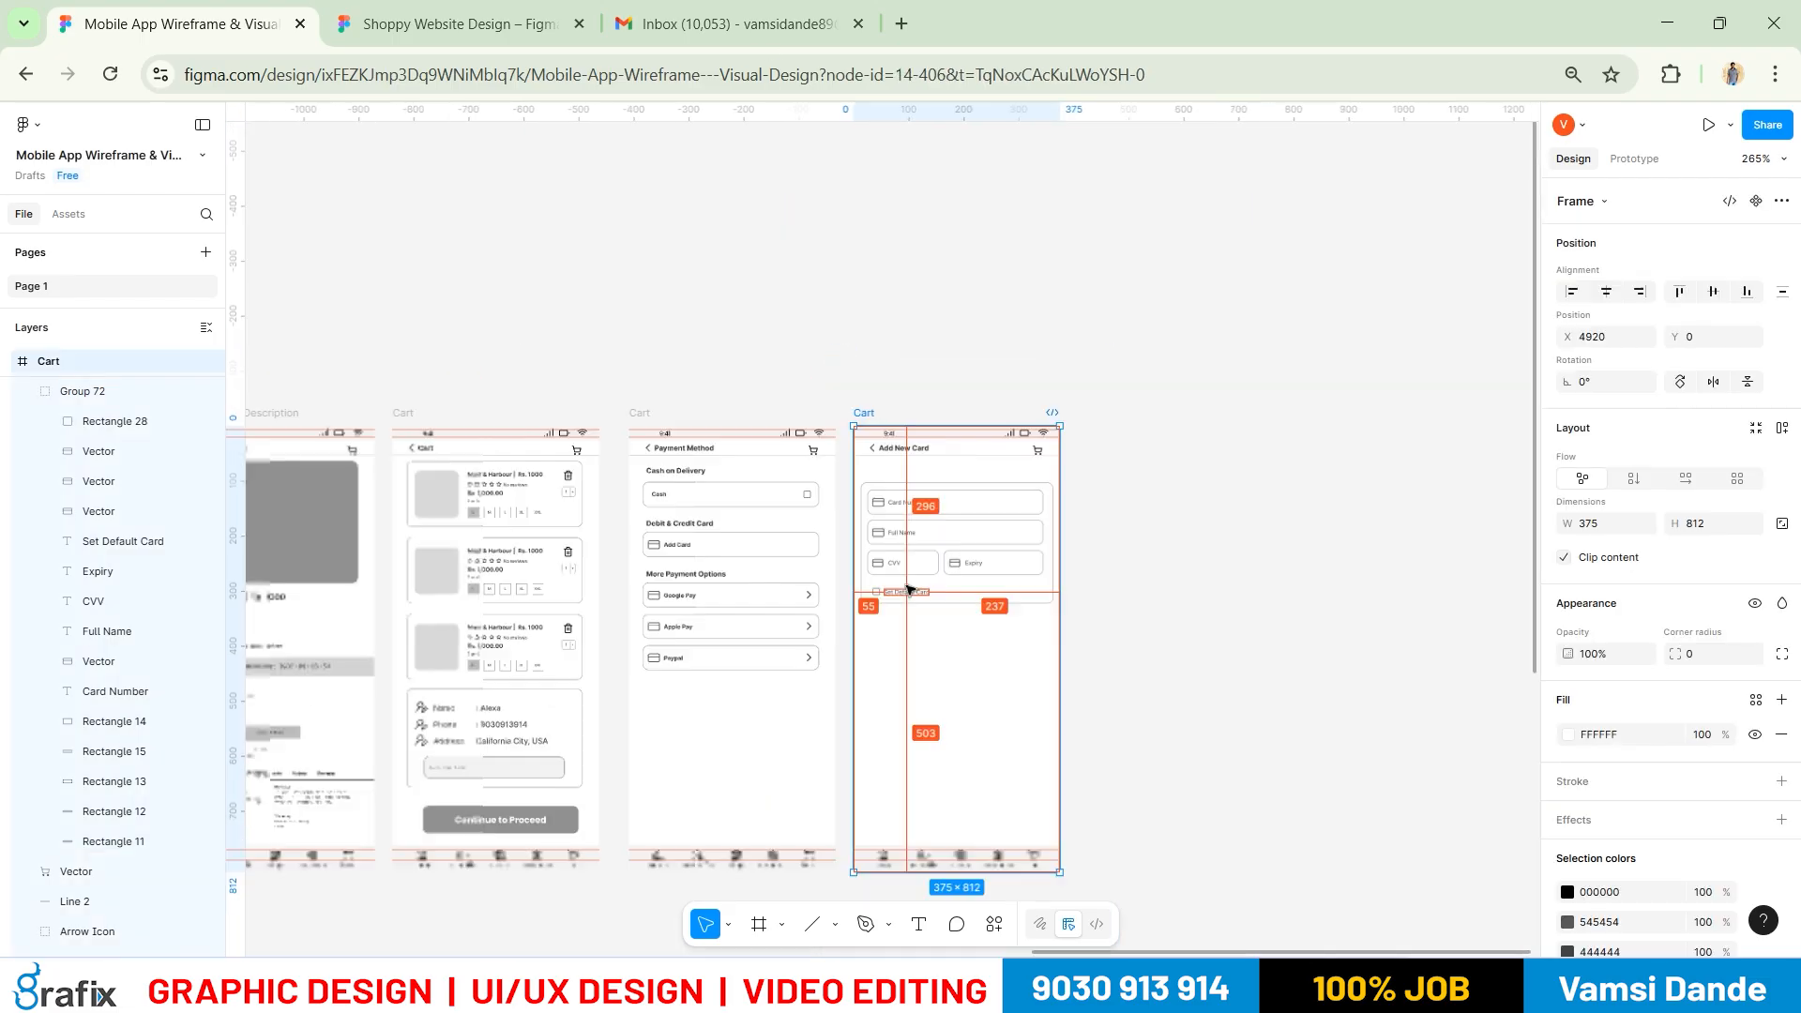
Check the Add New Card reference mockup and select the Continue to Proceed button to reuse
scroll(1089, 677, "up", 4)
left_click(1106, 647)
left_click_drag(1035, 535, 1030, 462)
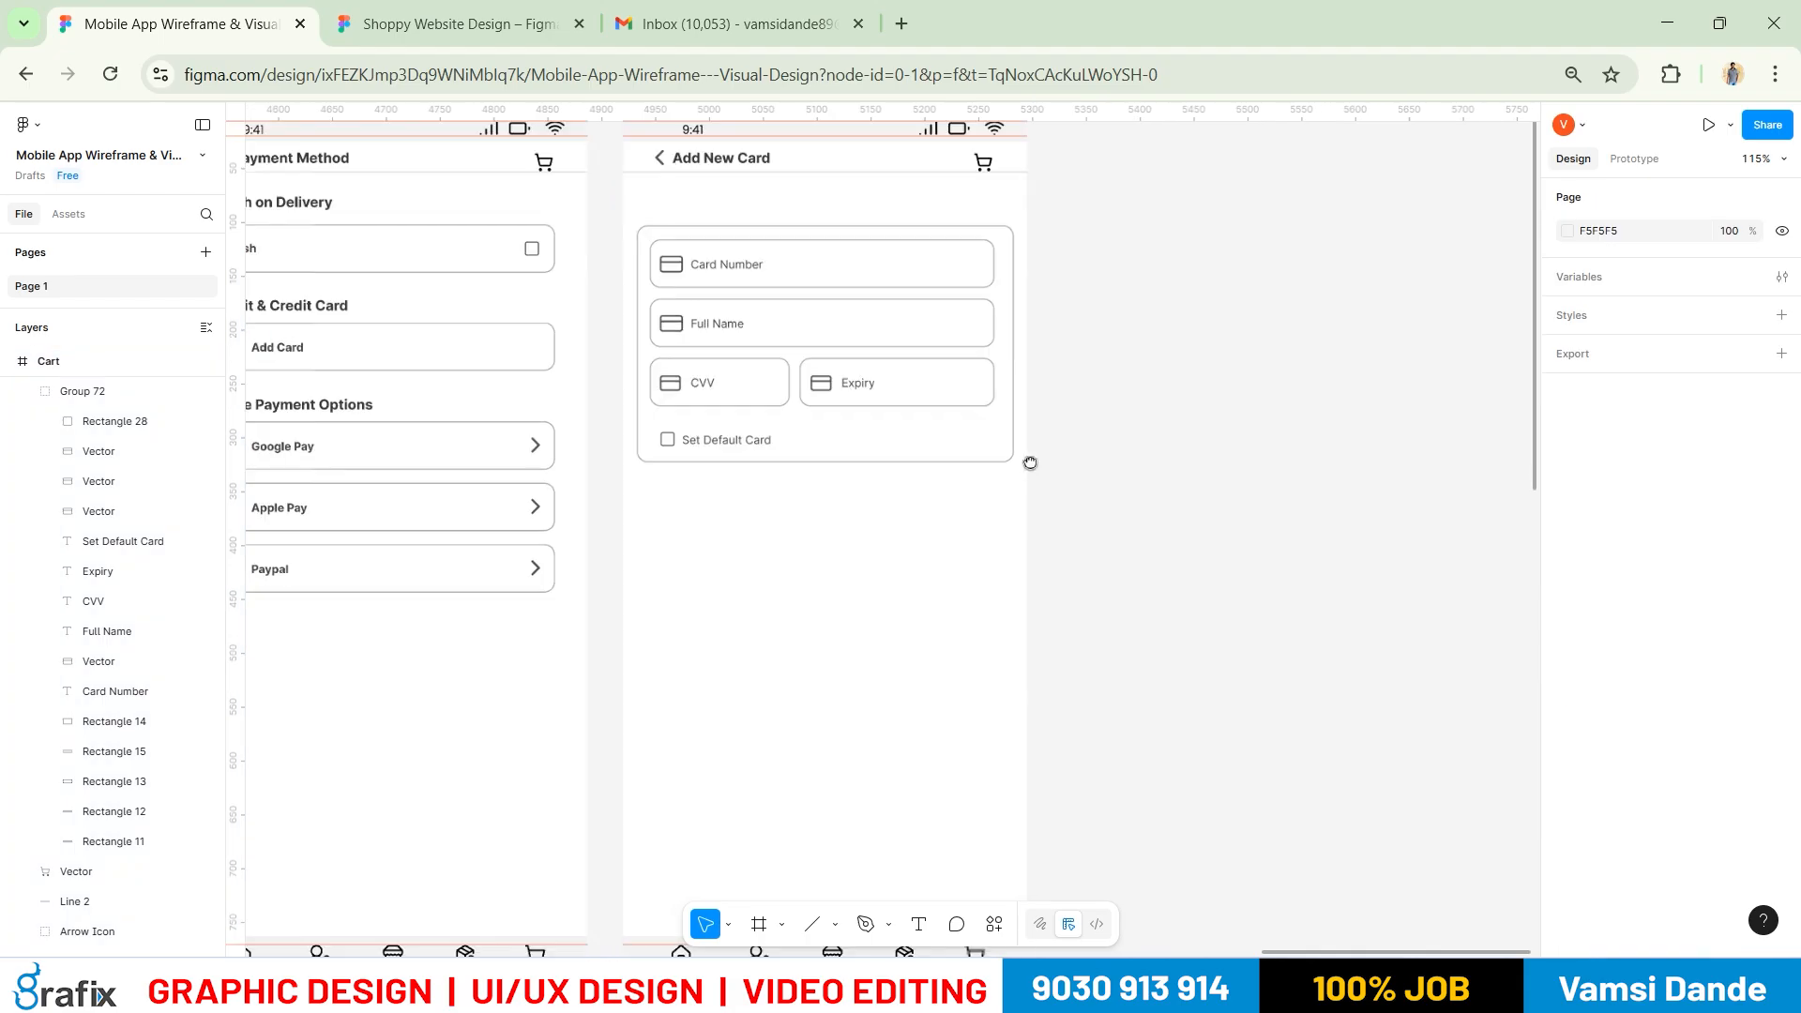
scroll(1030, 463, "down", 3)
key("alt+Tab")
left_click_drag(886, 591, 1101, 493)
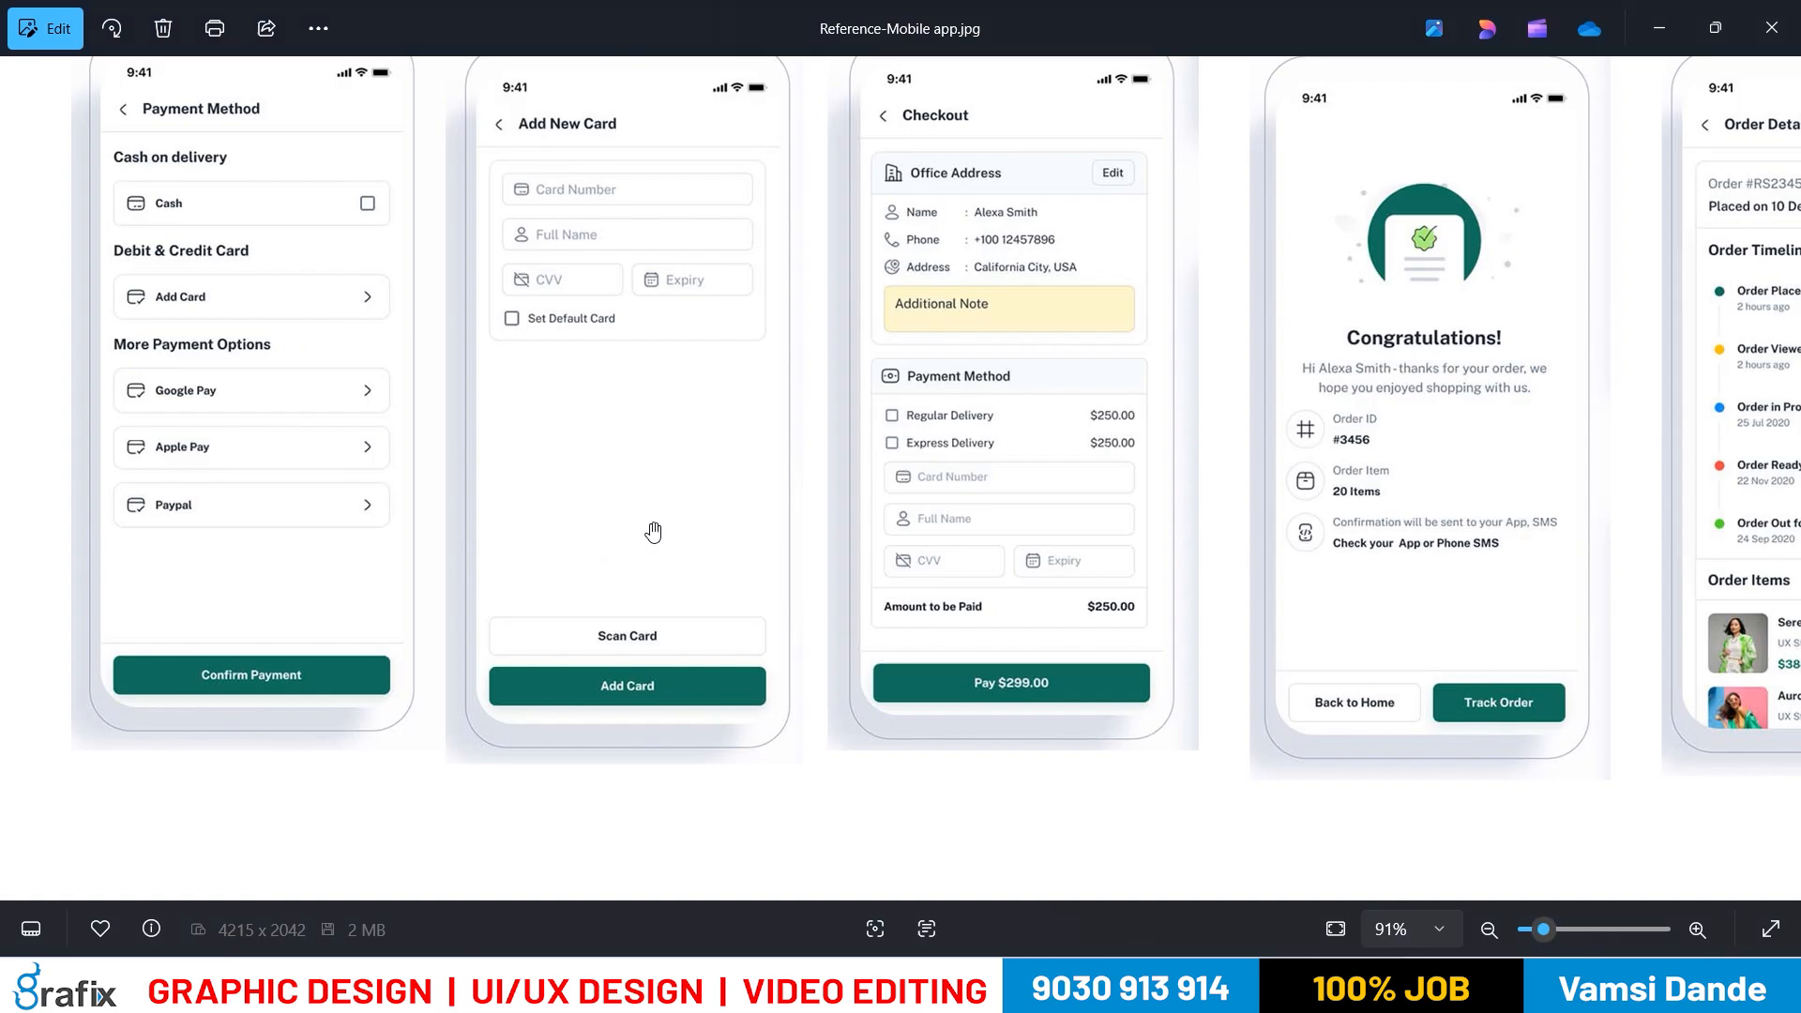
key("alt+Tab")
scroll(1117, 482, "left", 5)
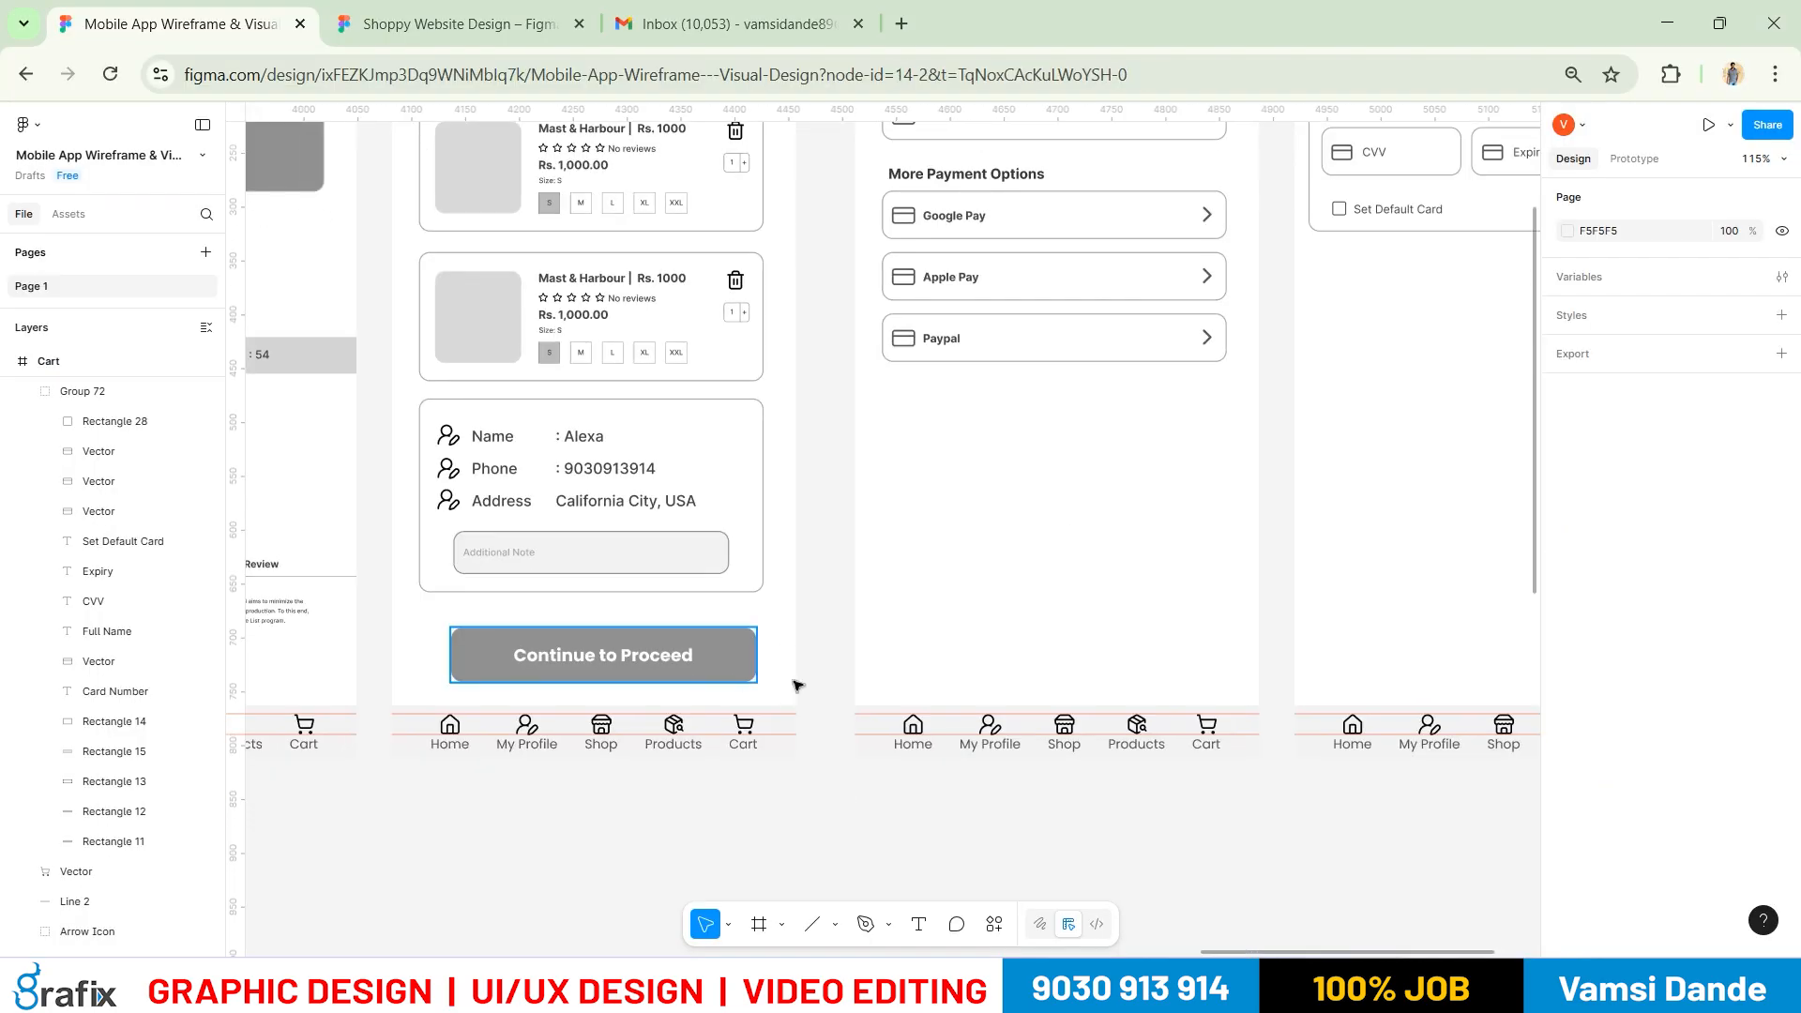
left_click(736, 667)
scroll(998, 429, "down", 2)
left_click_drag(994, 408, 822, 571)
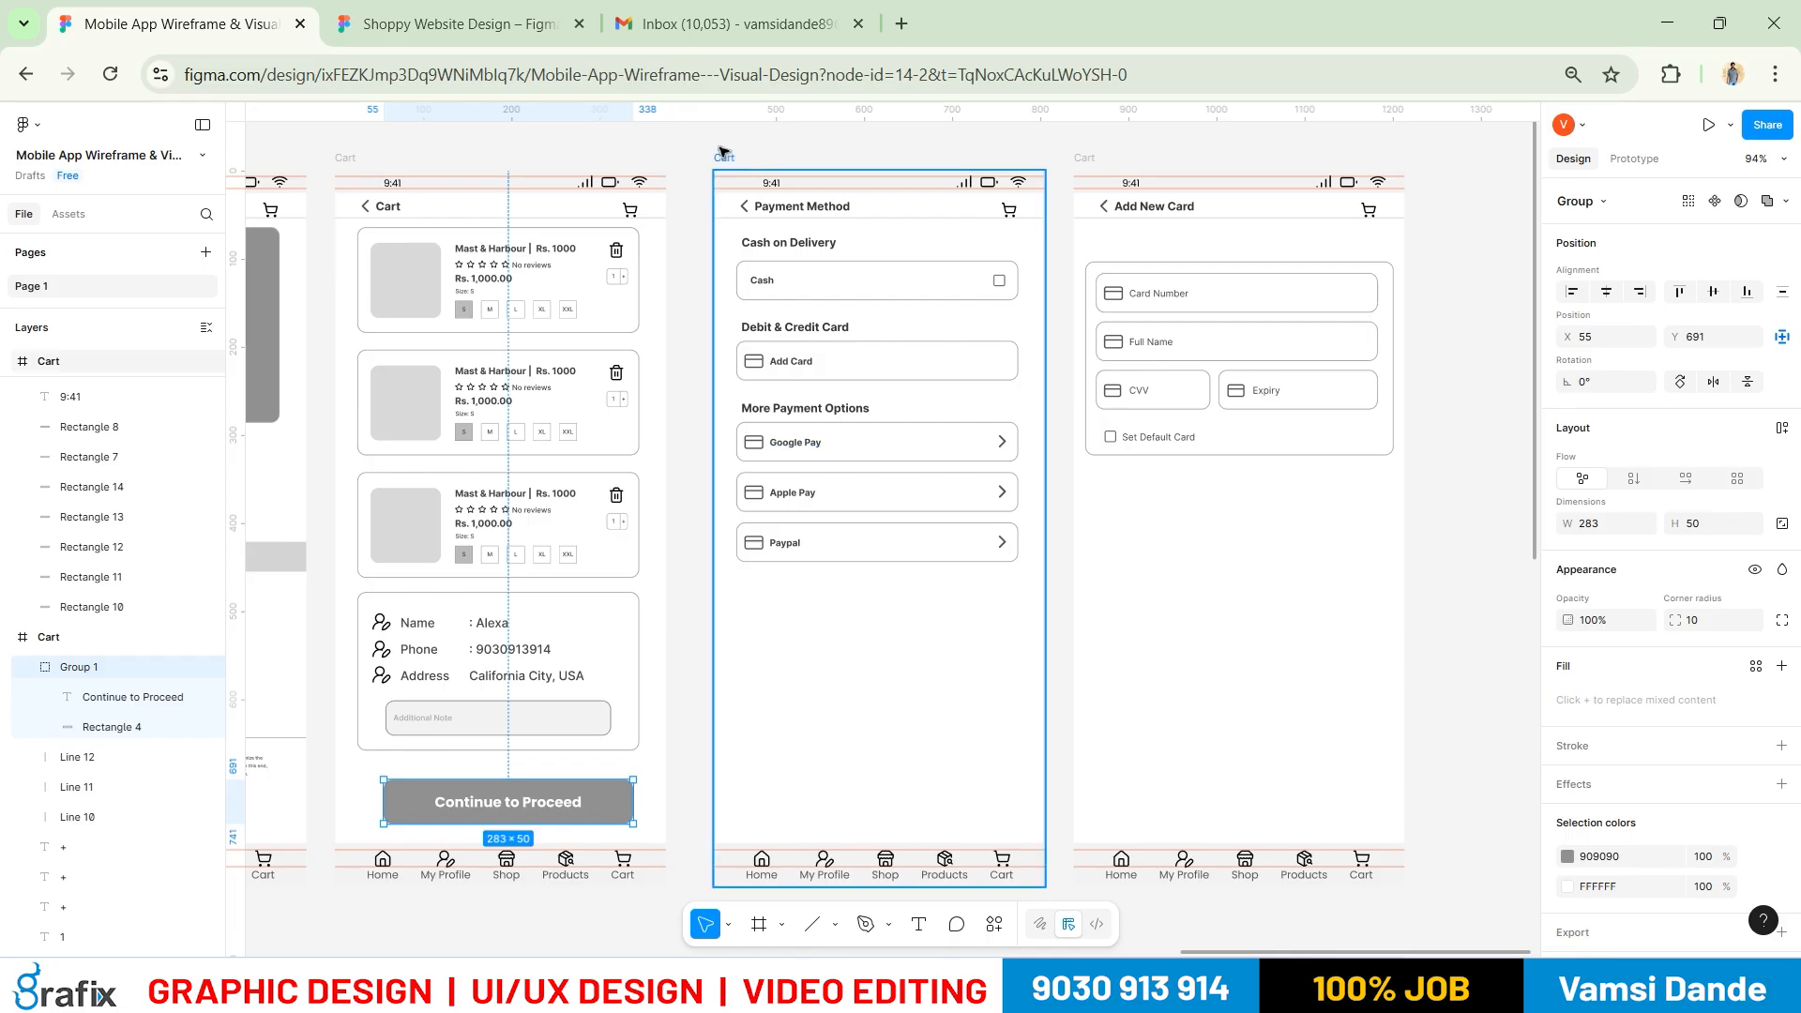
Paste the button into the Payment Method screen and relabel it 'Confirm Payment'
left_click(761, 230)
key("ctrl+v")
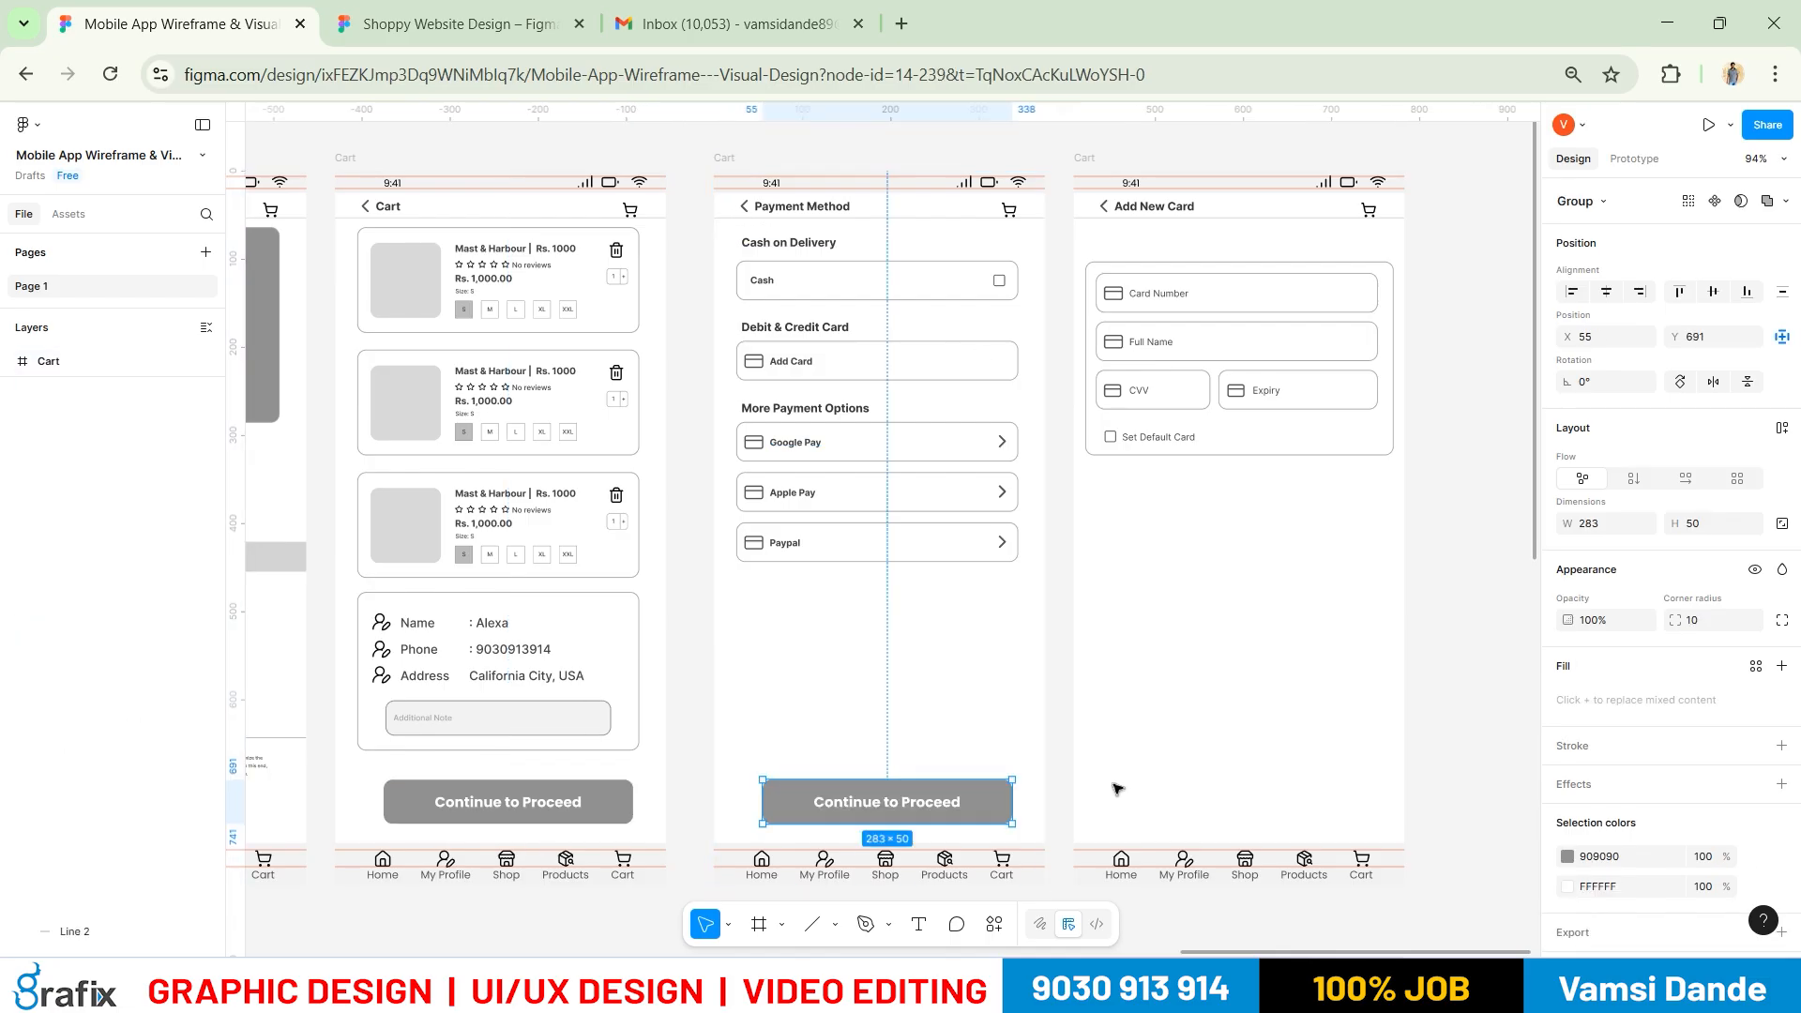
key("t")
left_click(934, 802)
type("Con")
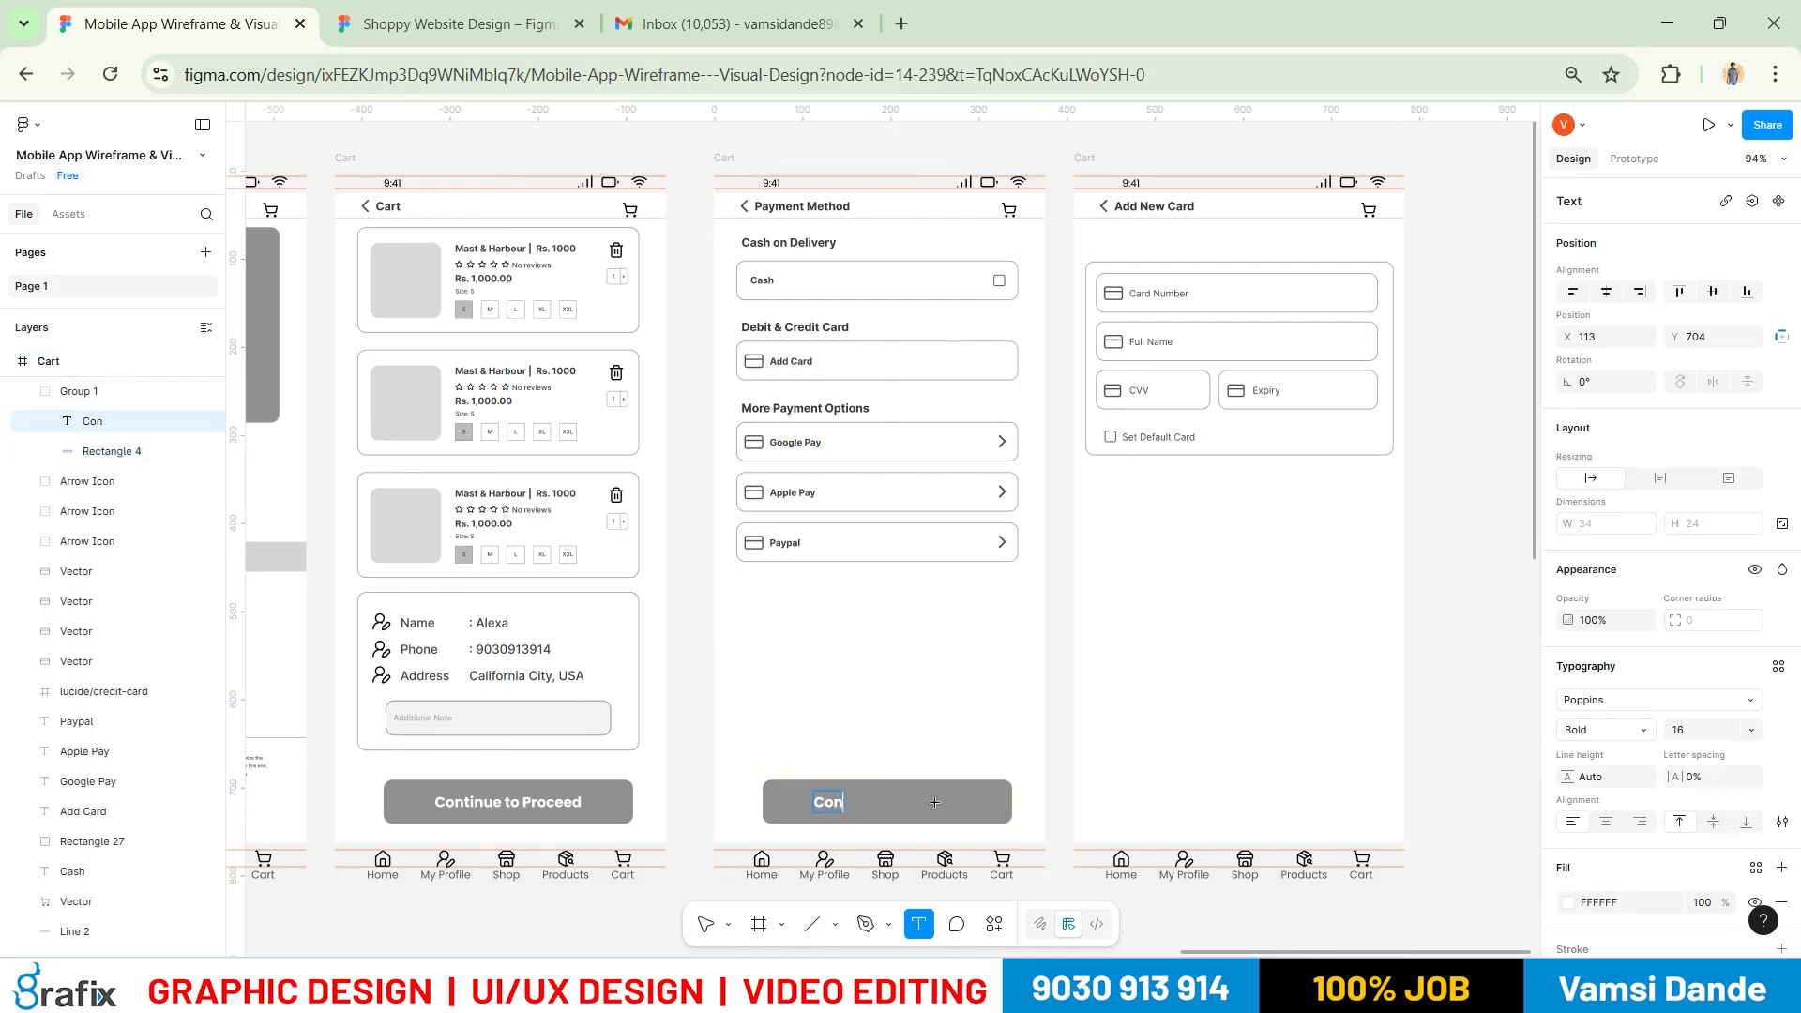
type("firm Payment")
key("Escape")
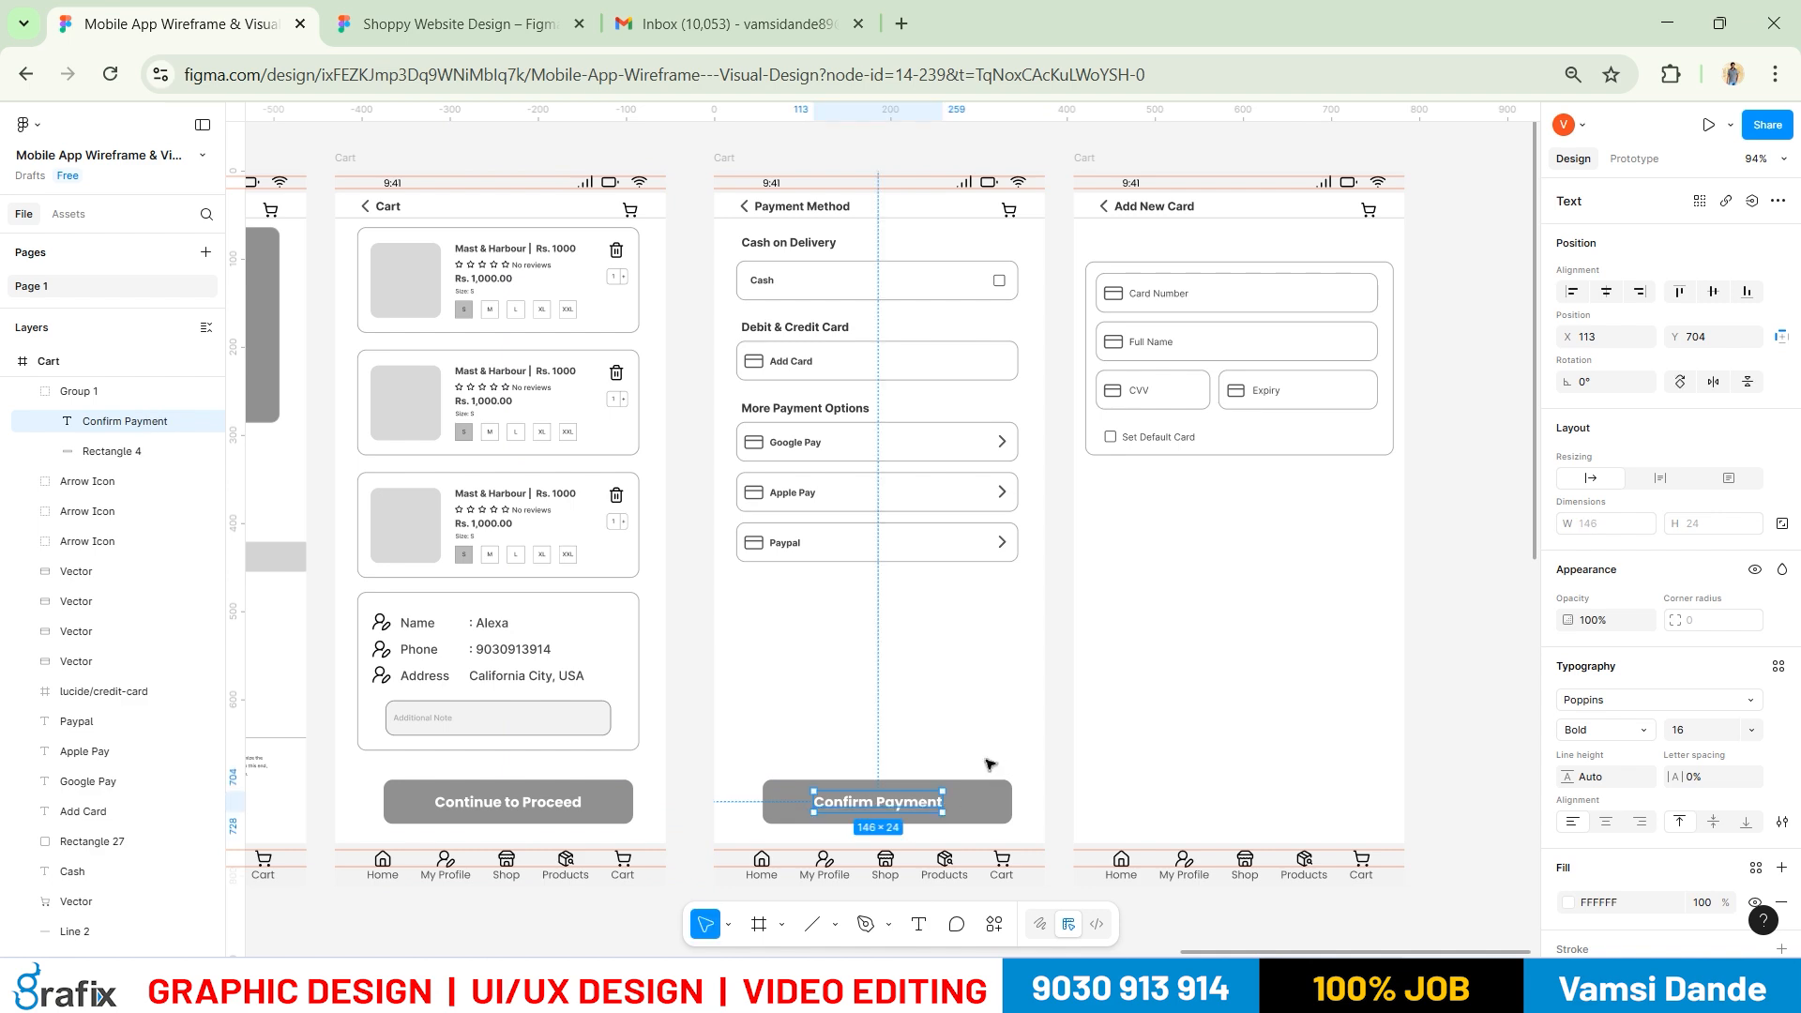
Centre the Confirm Payment label horizontally on its 283×50 button
left_click(985, 800, "shift")
left_click(1606, 292)
left_click(1173, 708)
left_click_drag(1158, 723, 1028, 666)
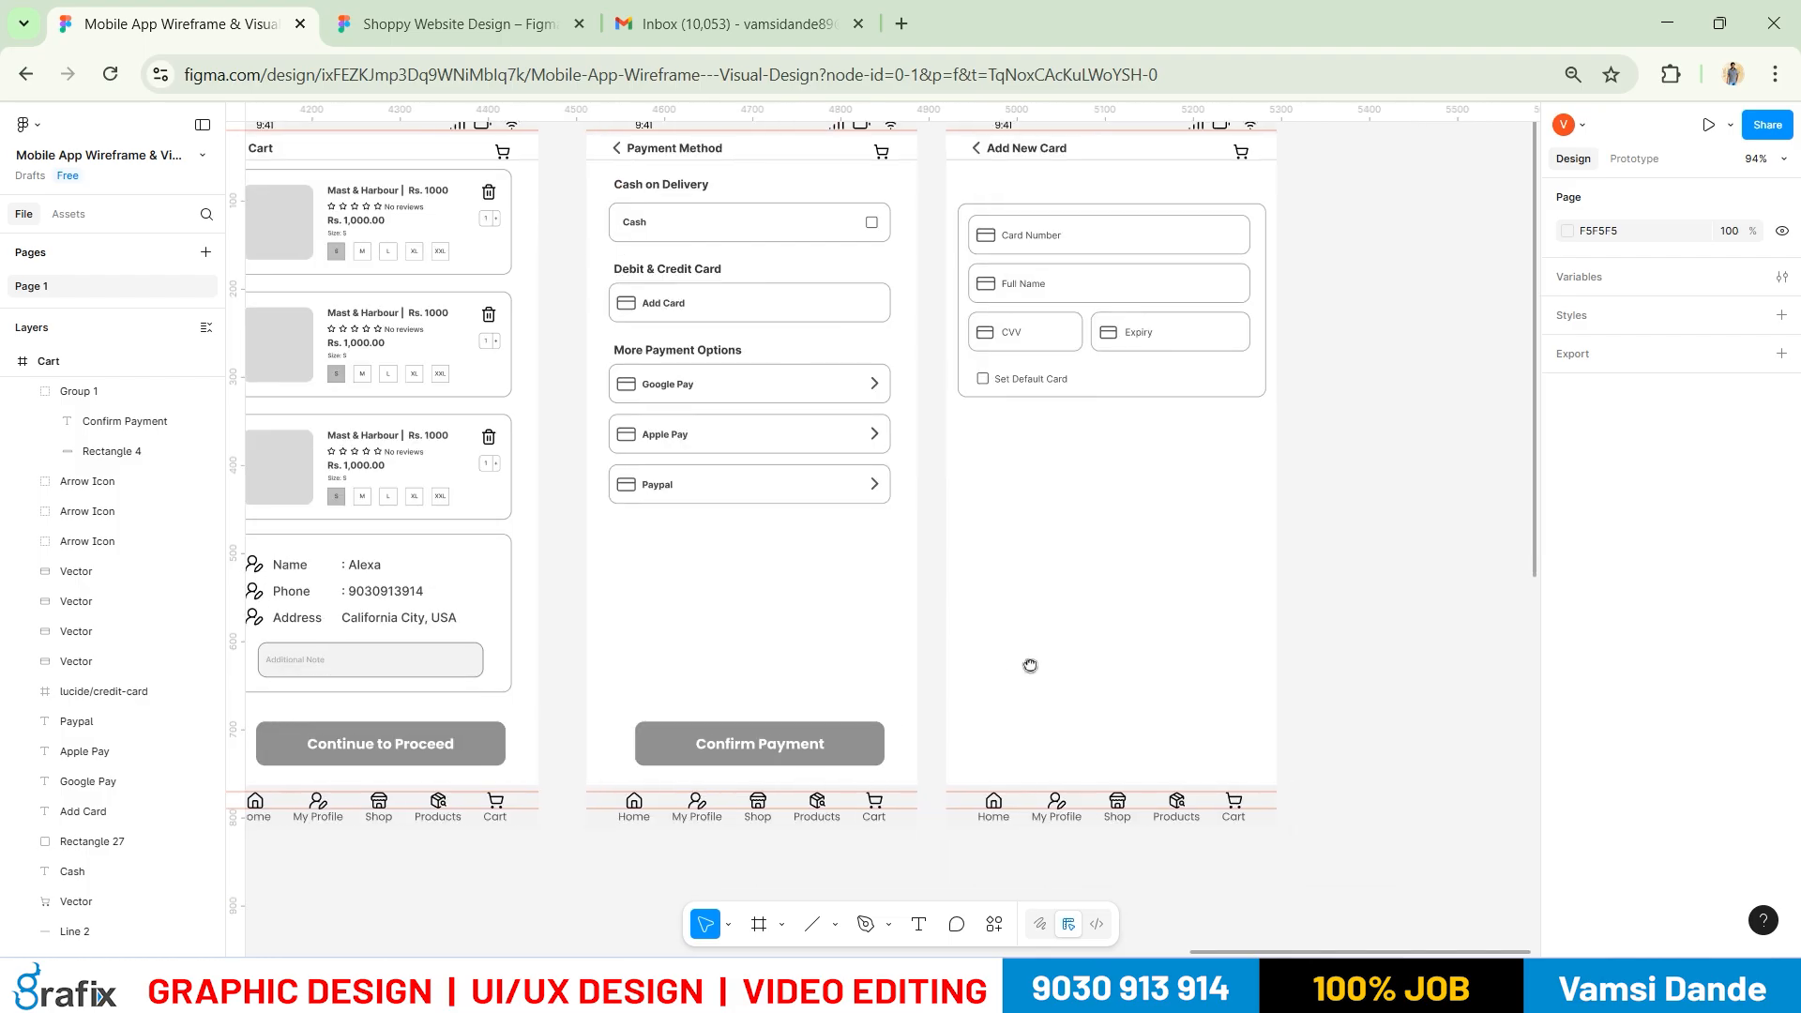
left_click(786, 751)
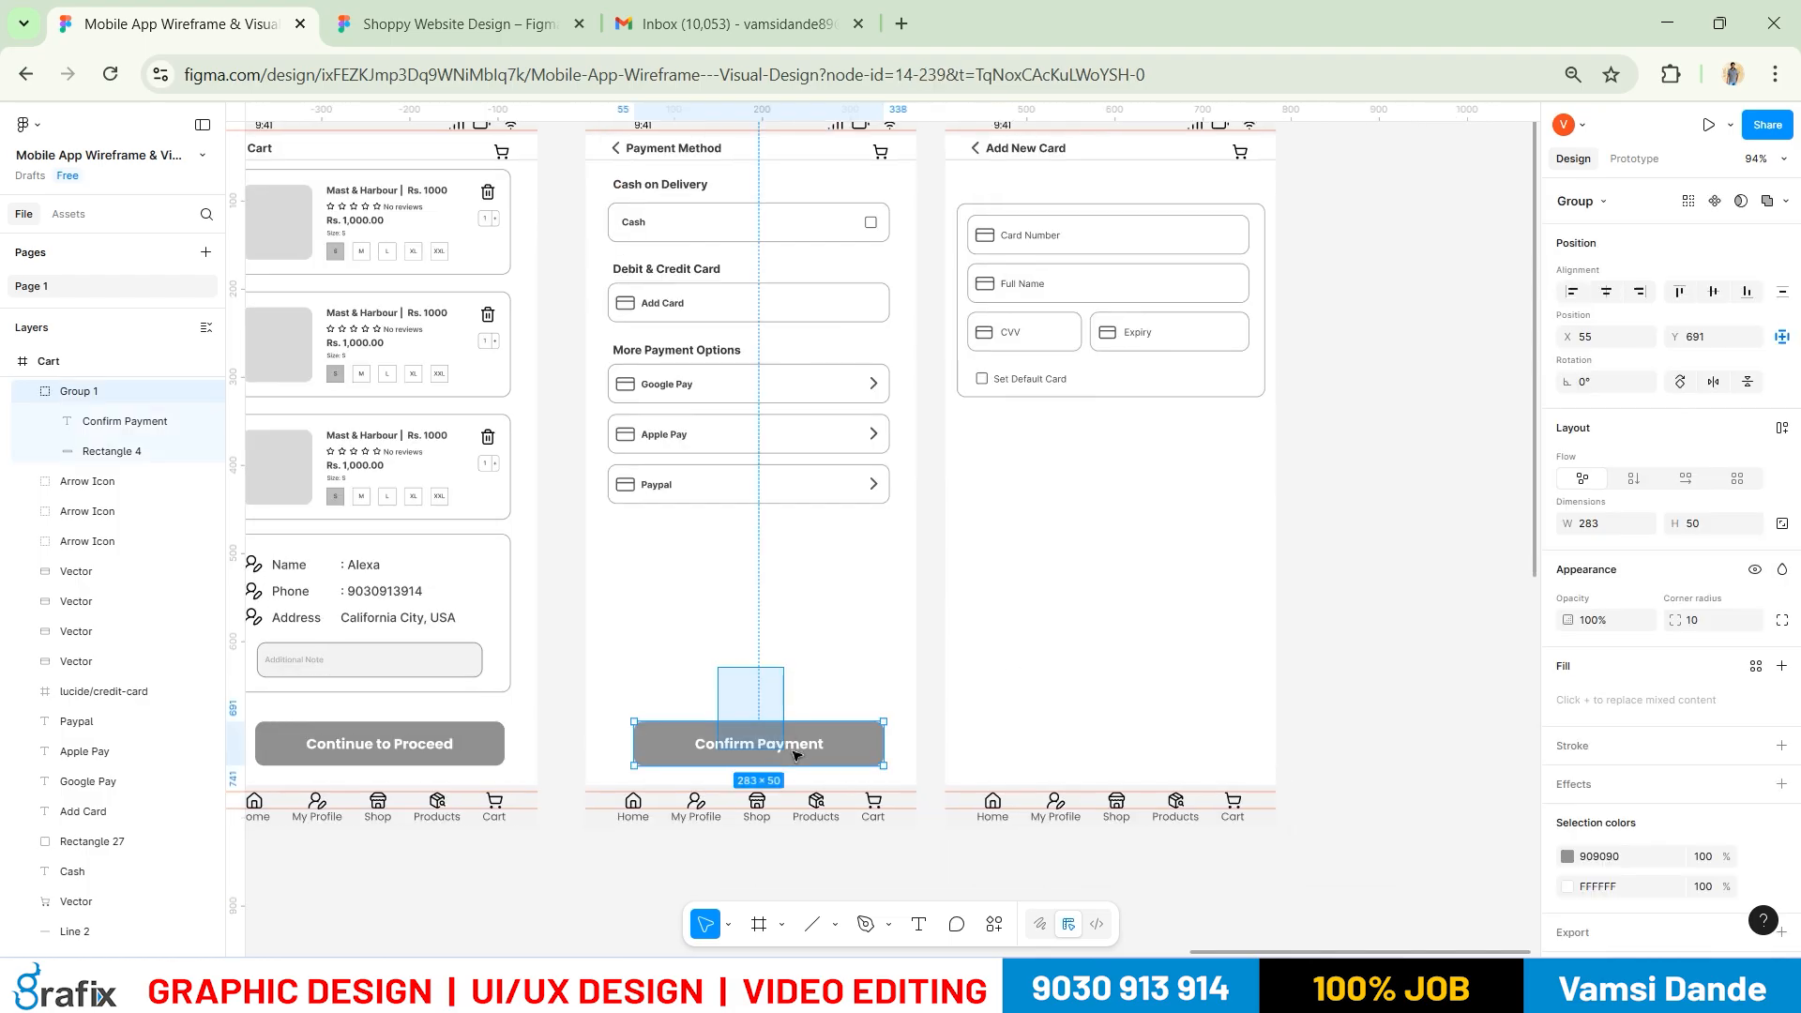
scroll(1096, 480, "up", 4)
scroll(1096, 480, "right", 3)
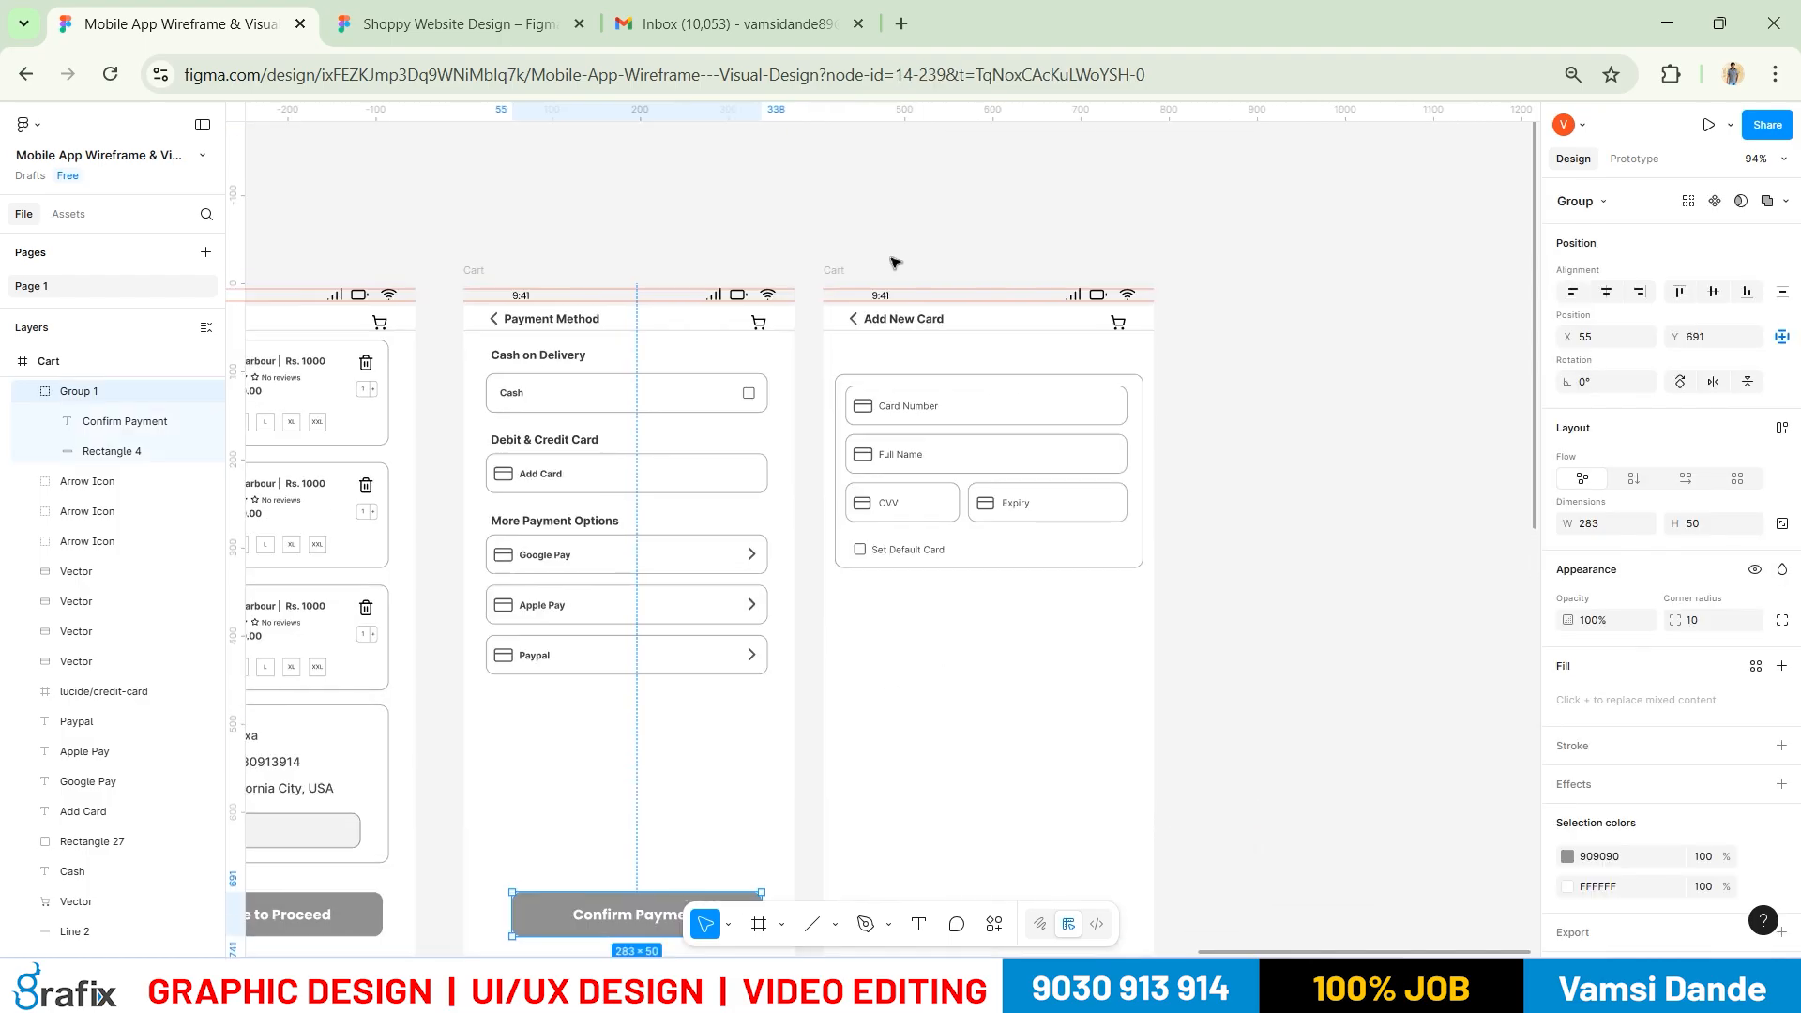
left_click(827, 273)
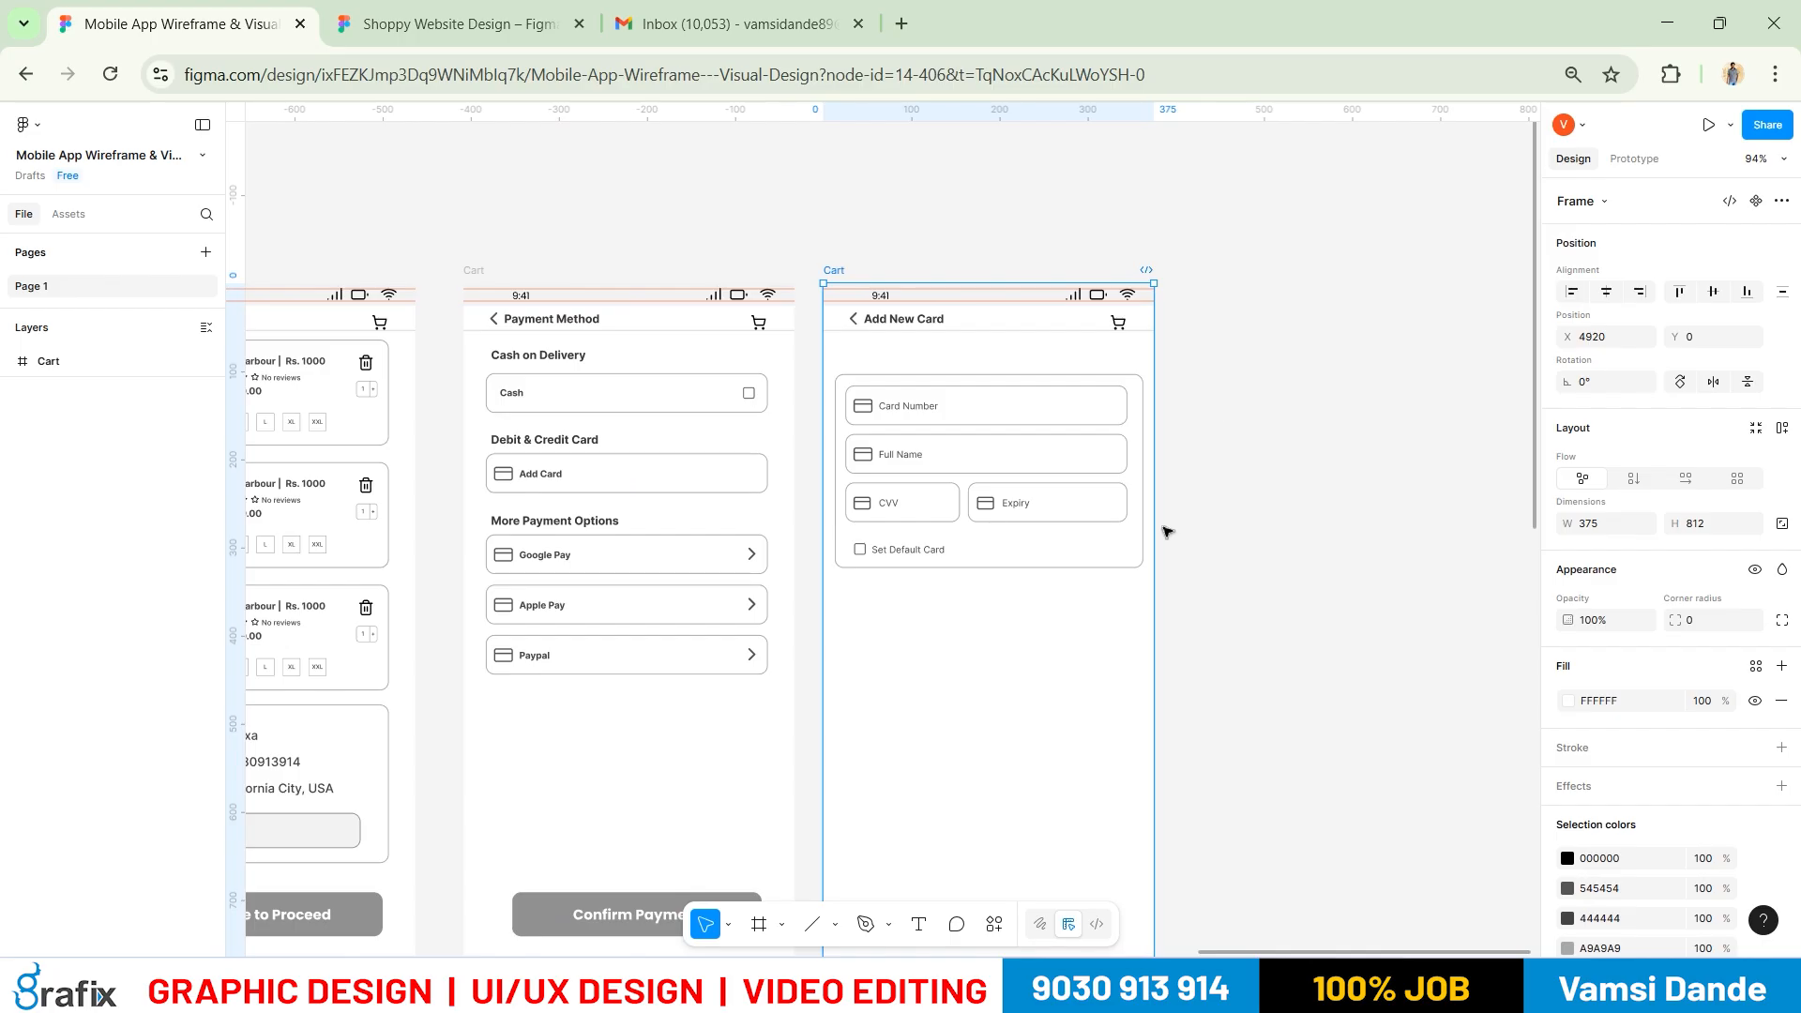
Paste the button into the Add New Card screen and relabel it 'Add Card'
key("alt+Tab")
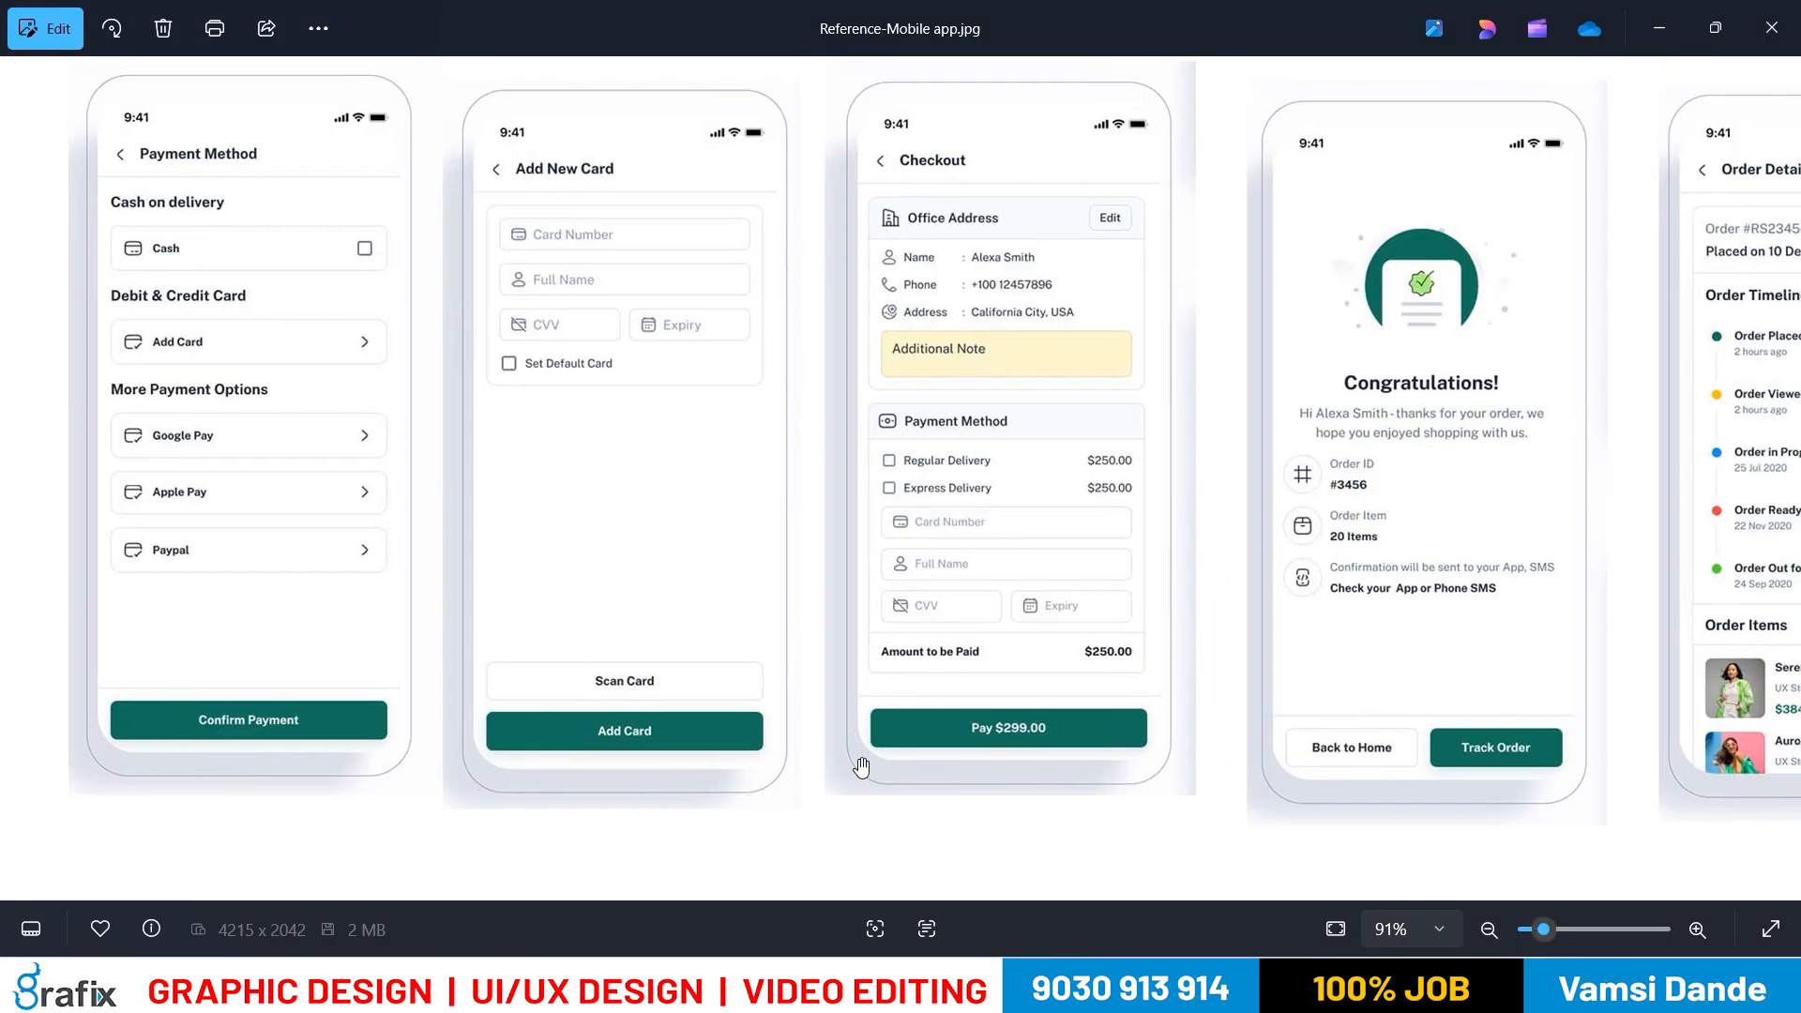
key("alt+Tab")
key("t")
left_click(886, 618)
key("ctrl+a")
type("A")
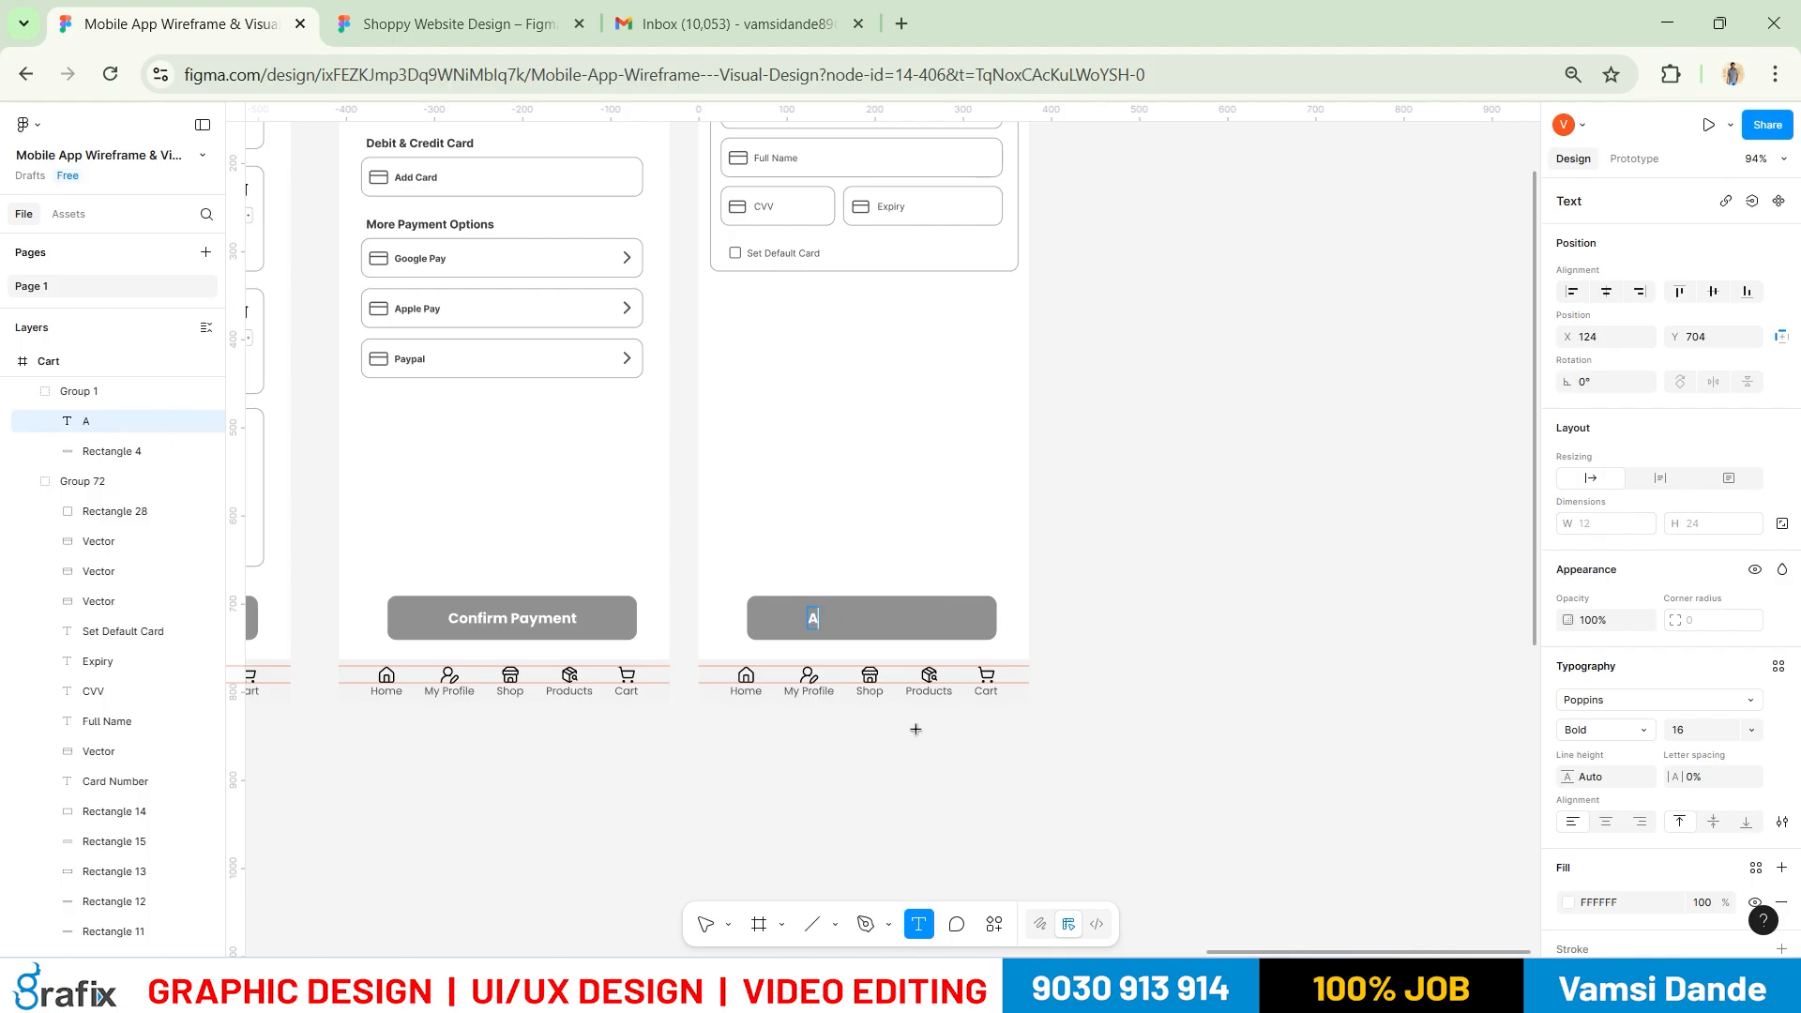
key("Escape")
Centre the Add Card label on its 283×50 button and compare against the reference
left_click(924, 617, "shift")
left_click(1605, 292)
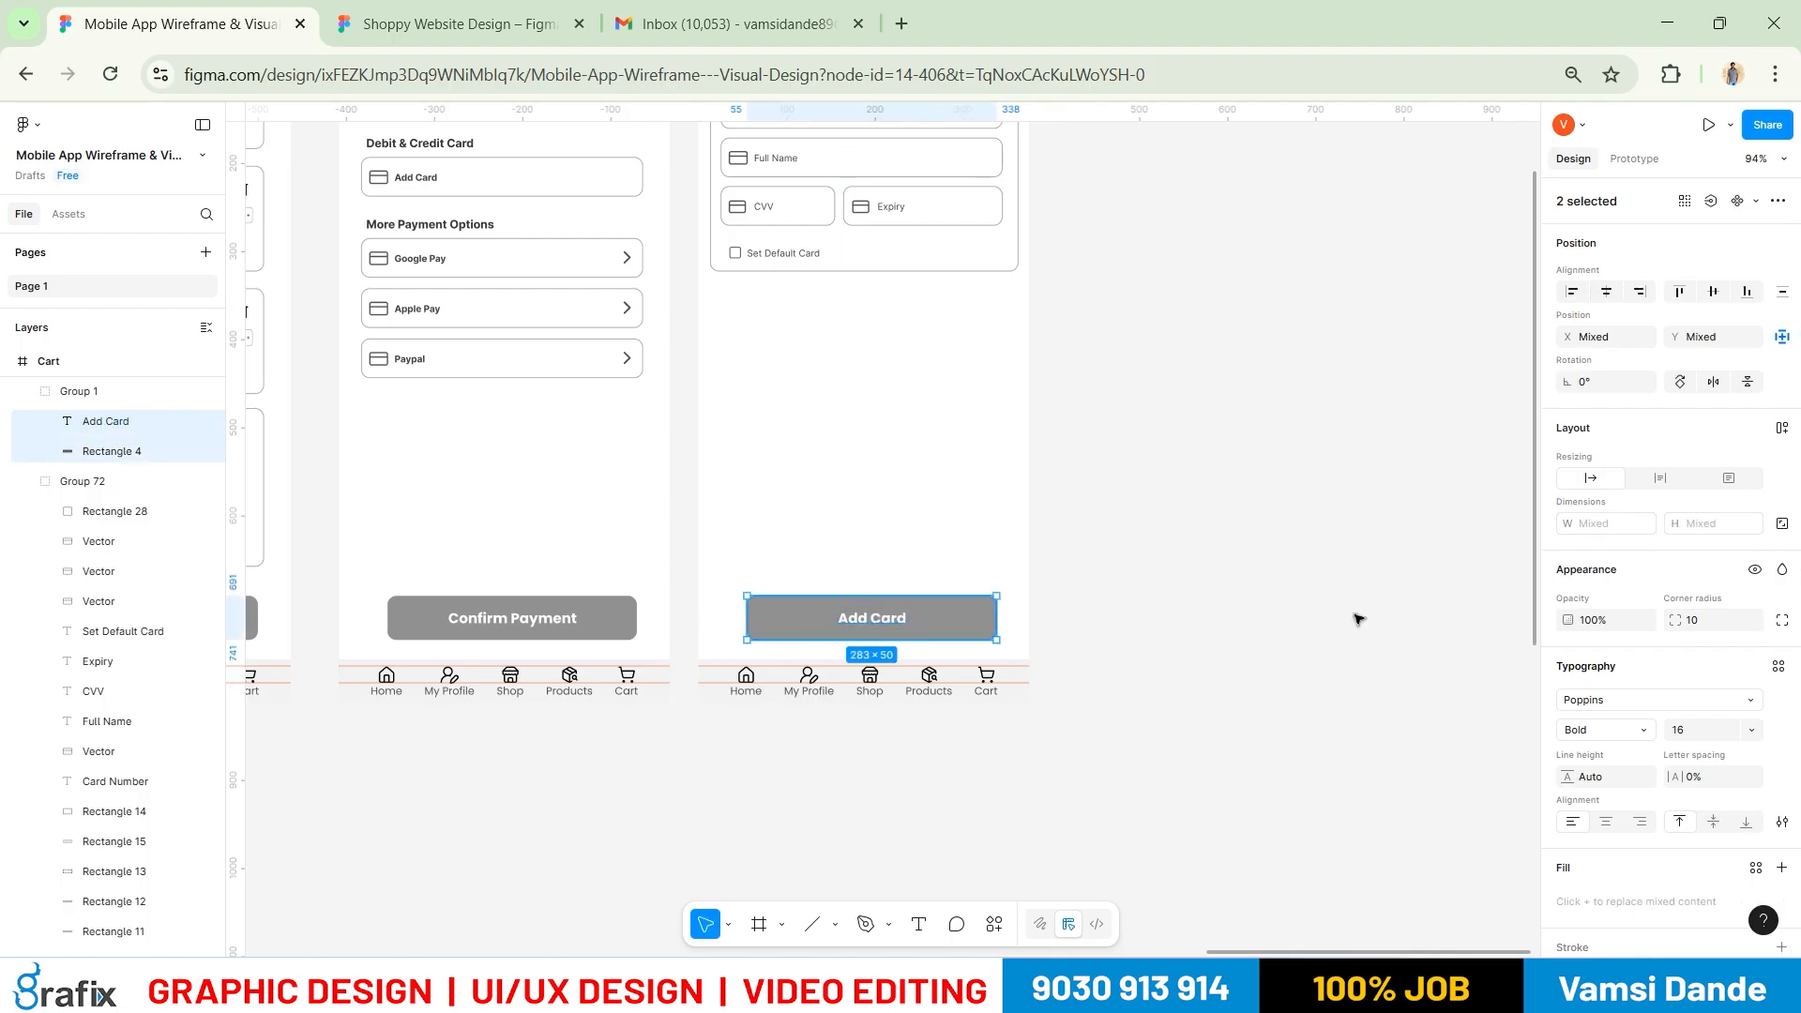
left_click(1358, 616)
key("alt+Tab")
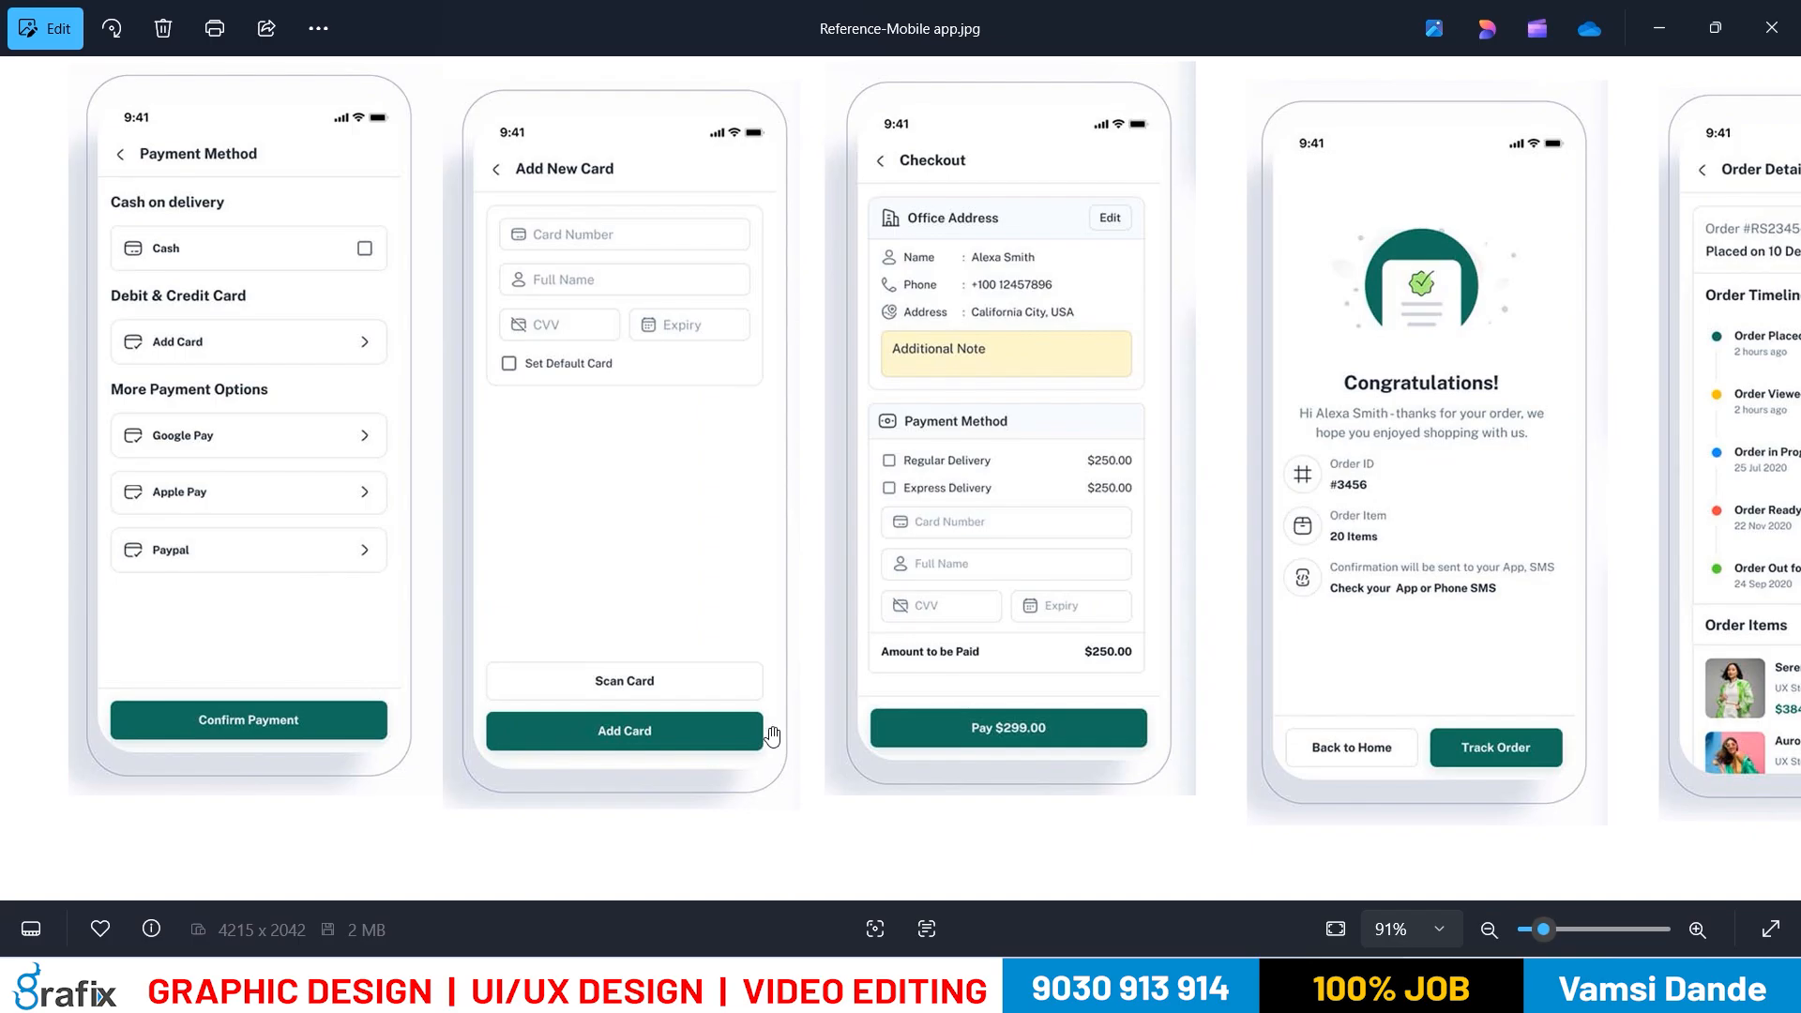
key("alt+Tab")
left_click(966, 621)
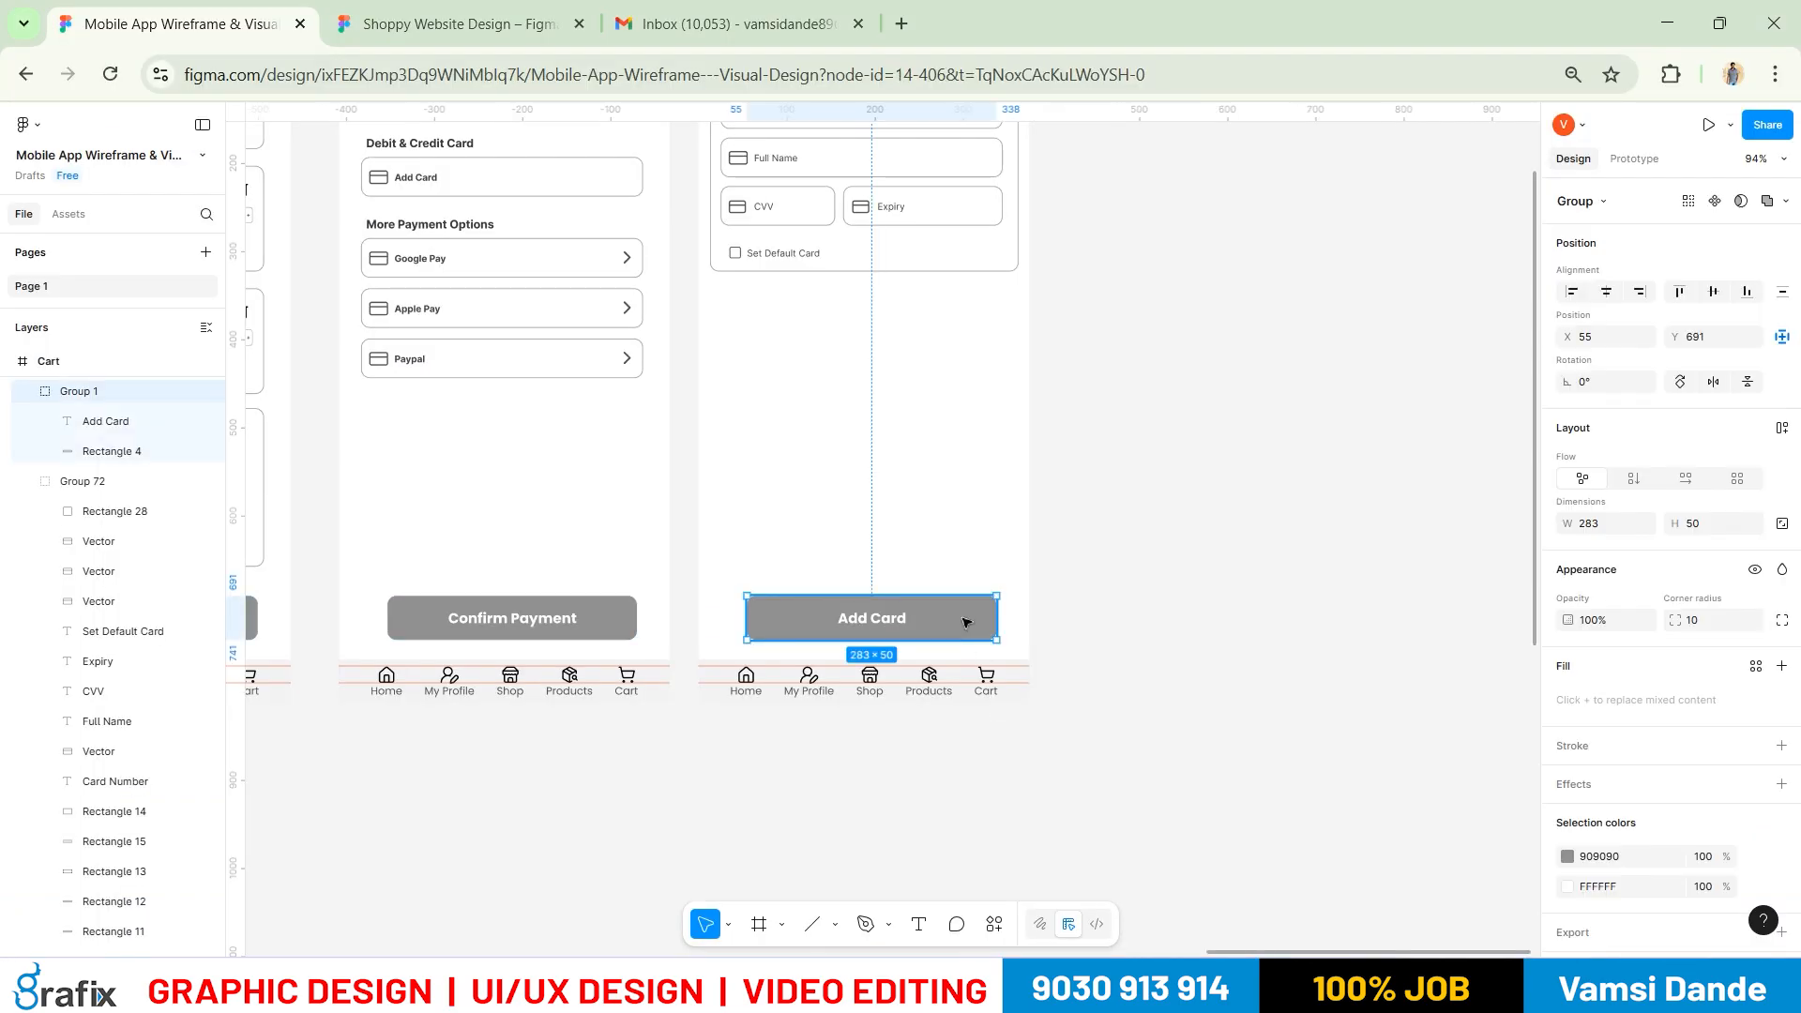
Duplicate the Add Card button just above it and relabel the copy 'Scan Card', centred
left_click_drag(978, 564, 977, 559)
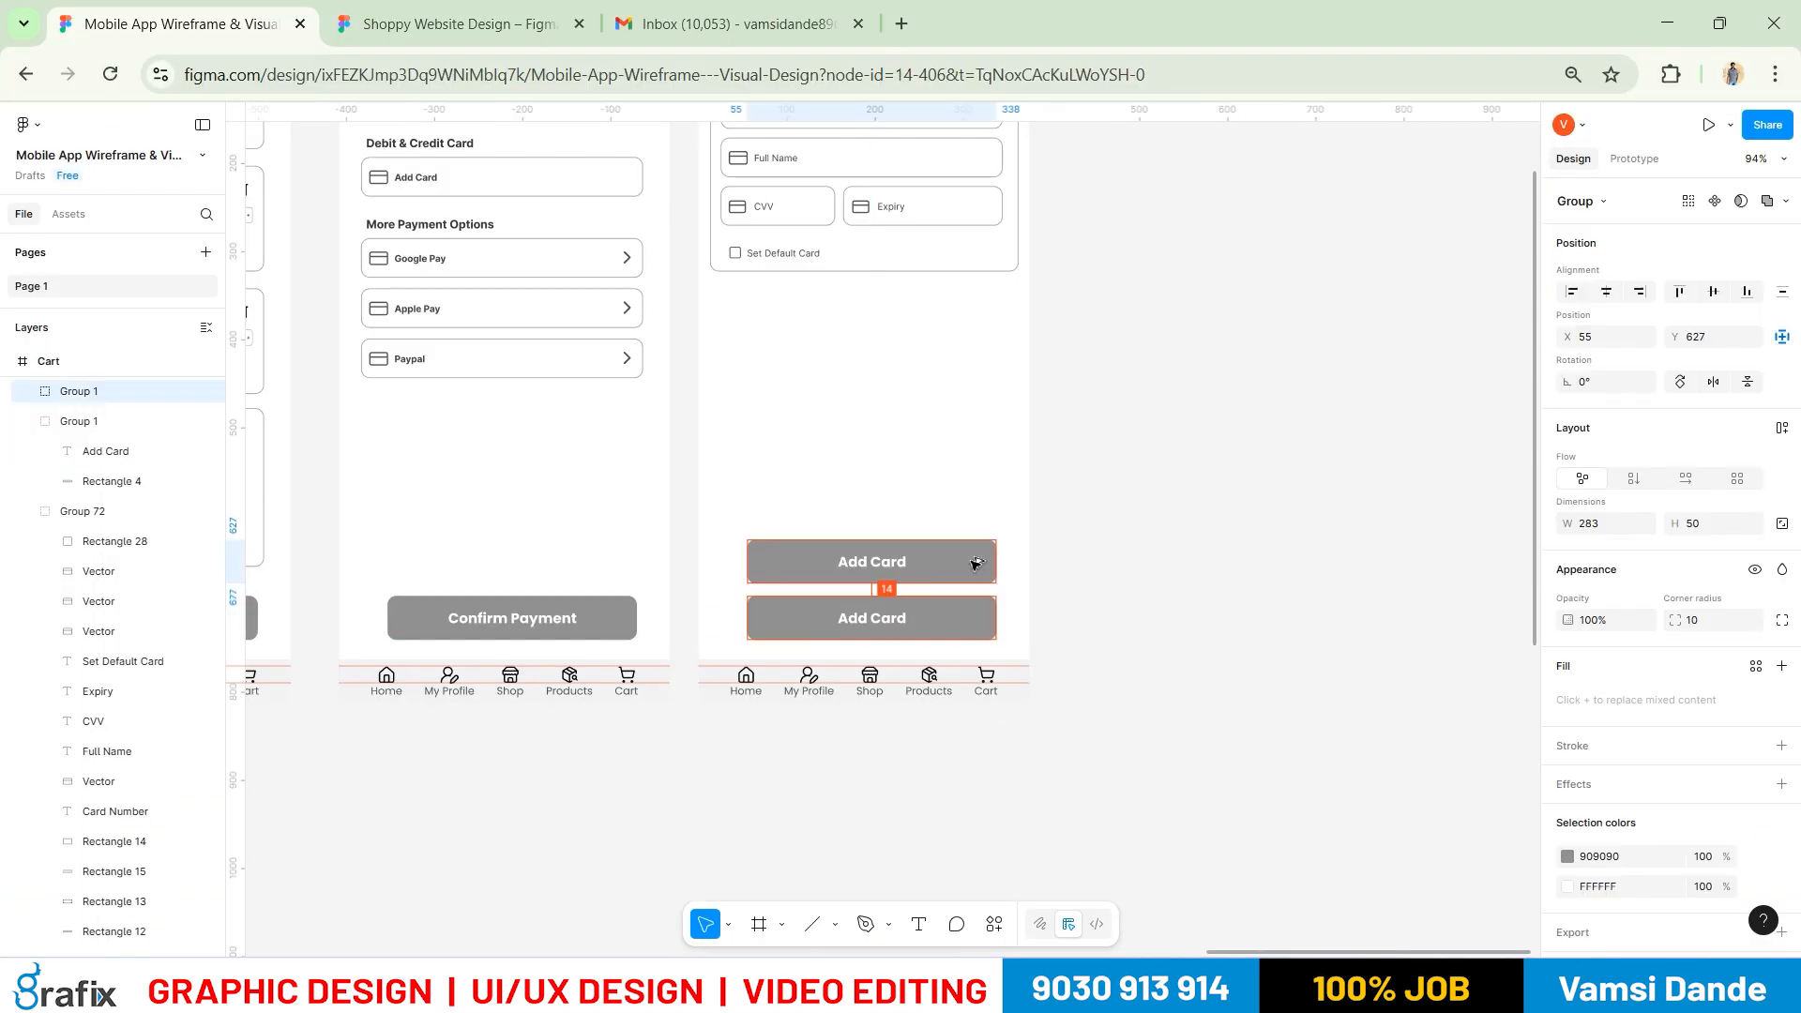
left_click(1250, 450)
key("t")
left_click(884, 563)
type("S")
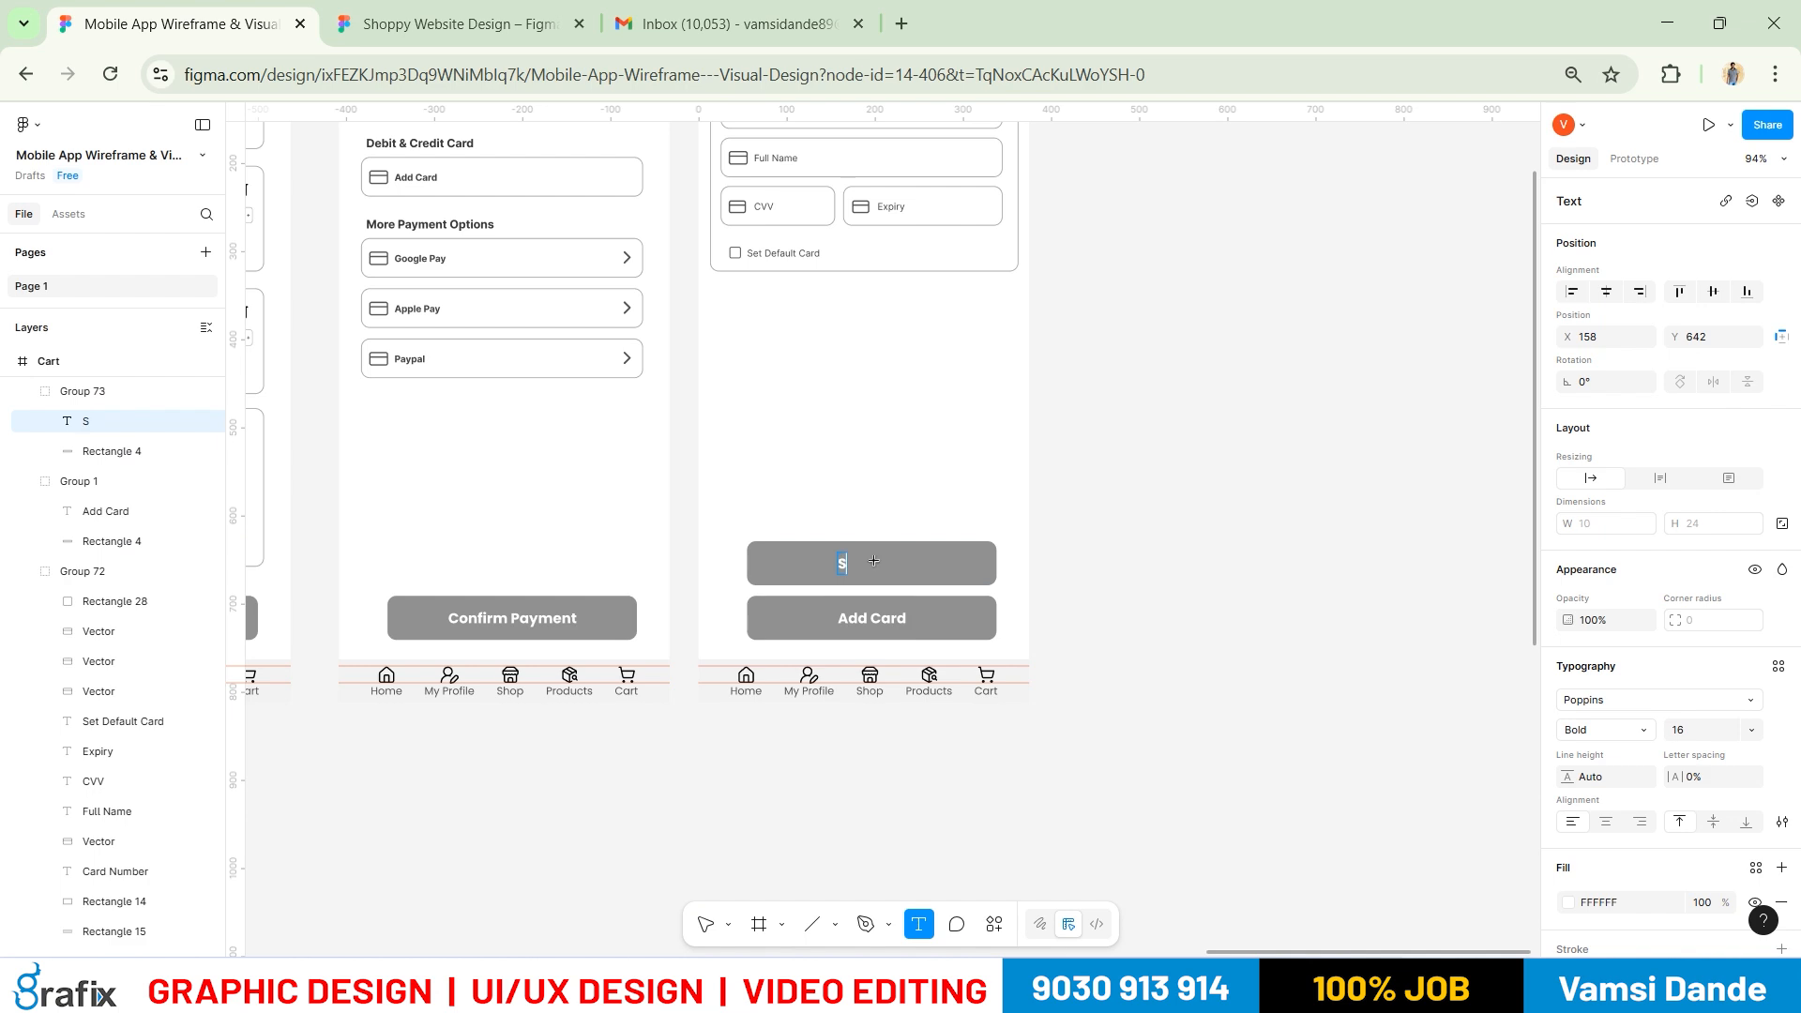
type("can Card")
key("Escape")
left_click(966, 560, "shift")
left_click(1712, 293)
Ungroup the Scan Card button into separate label and shape layers
left_click(1317, 605)
left_click(982, 557)
scroll(1604, 757, "down", 1)
scroll(1605, 757, "down", 1)
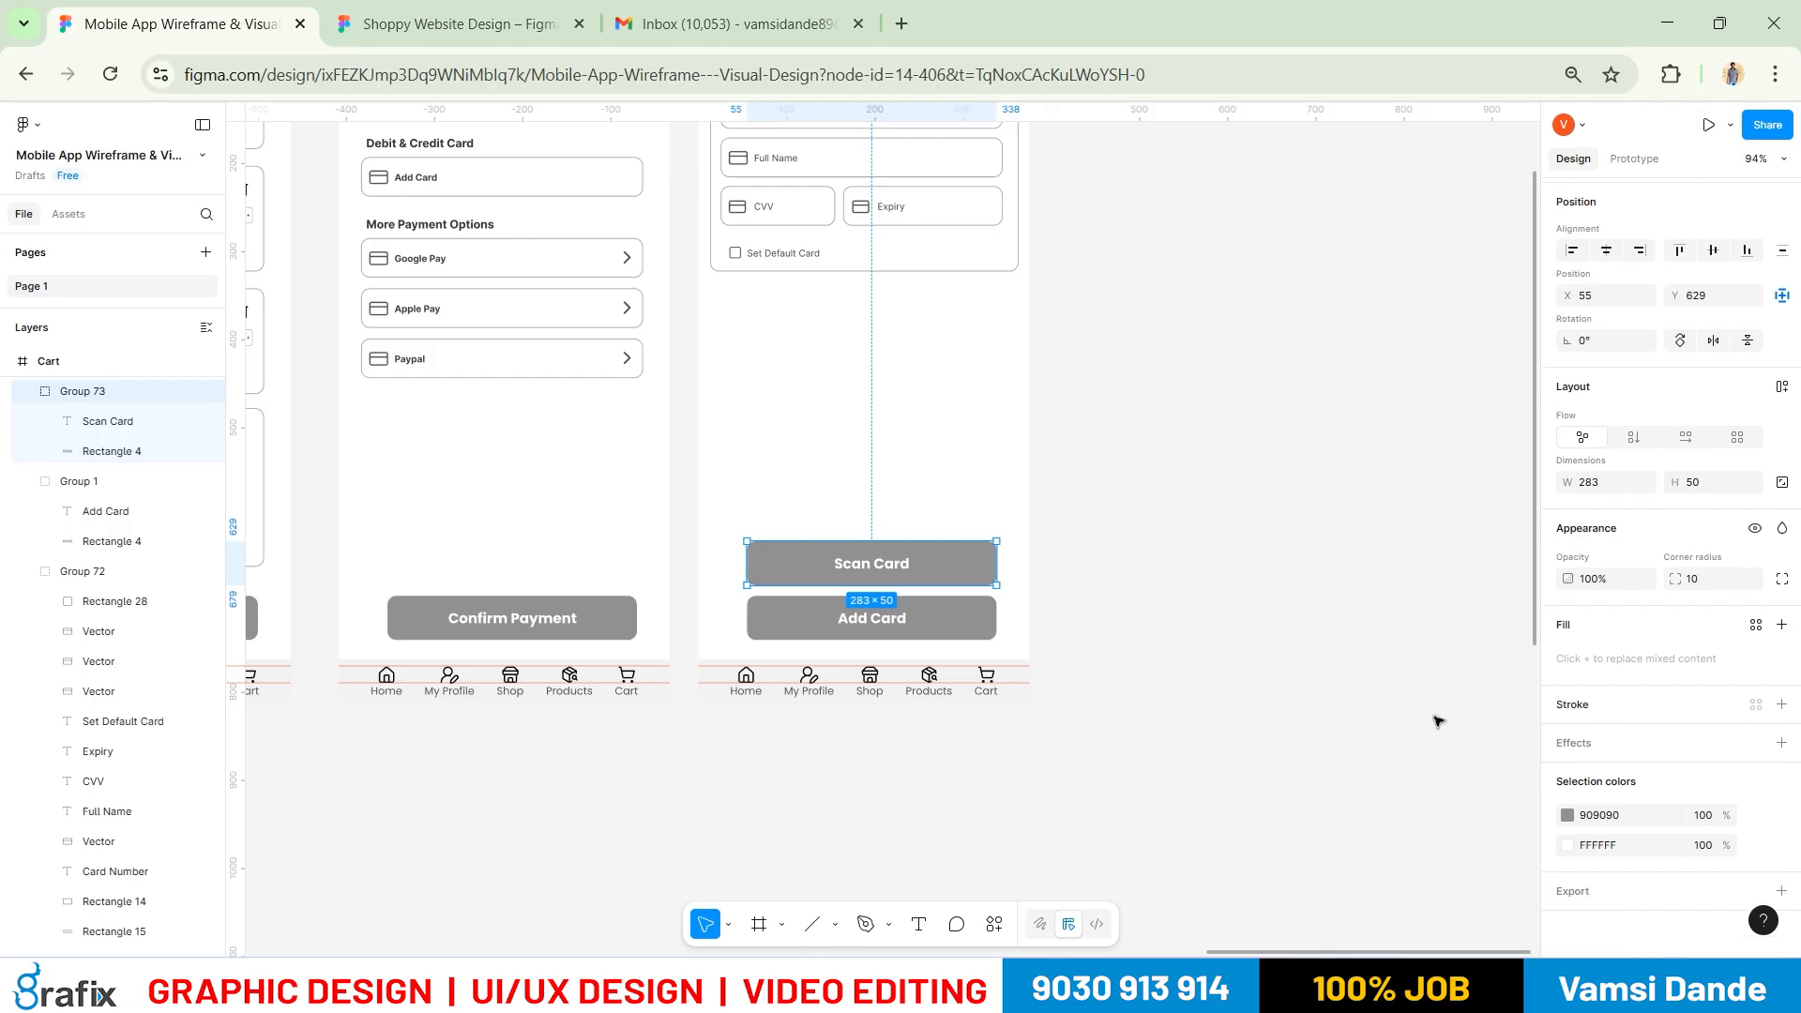
key("ctrl+shift+g")
left_click(1179, 658)
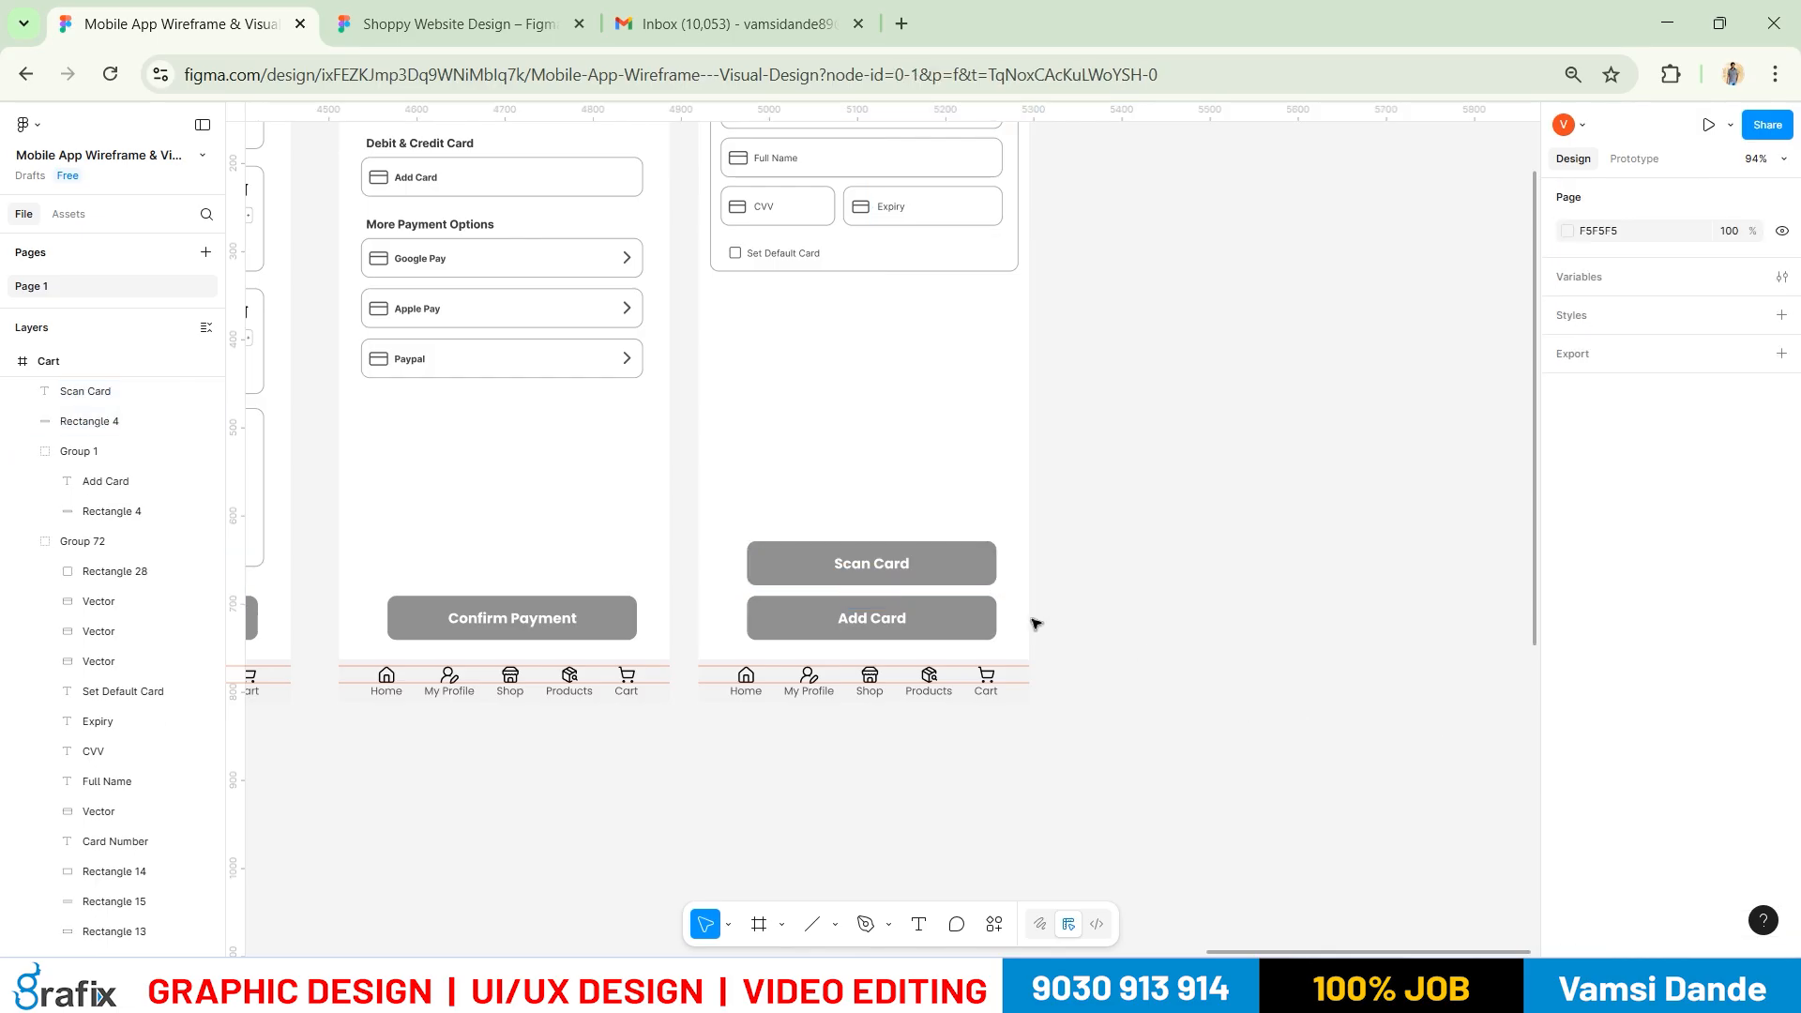
left_click(985, 573)
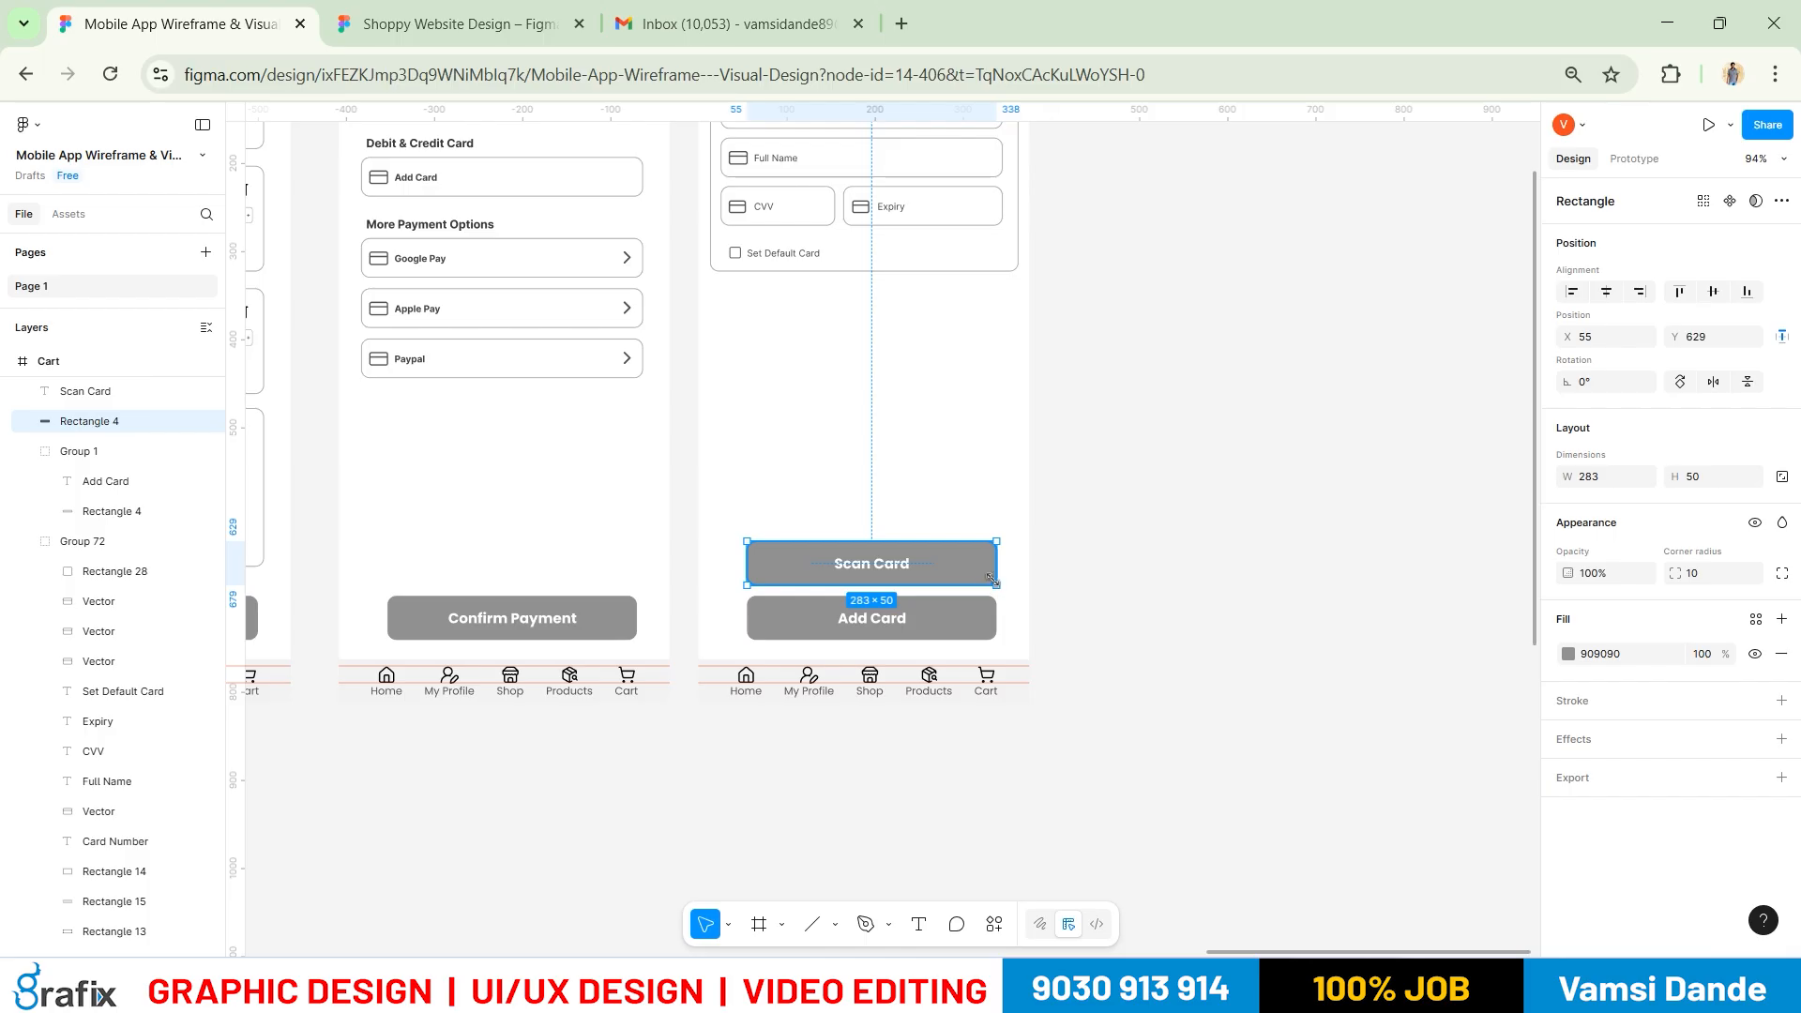
left_click(1219, 599)
left_click(990, 575)
left_click(1274, 634)
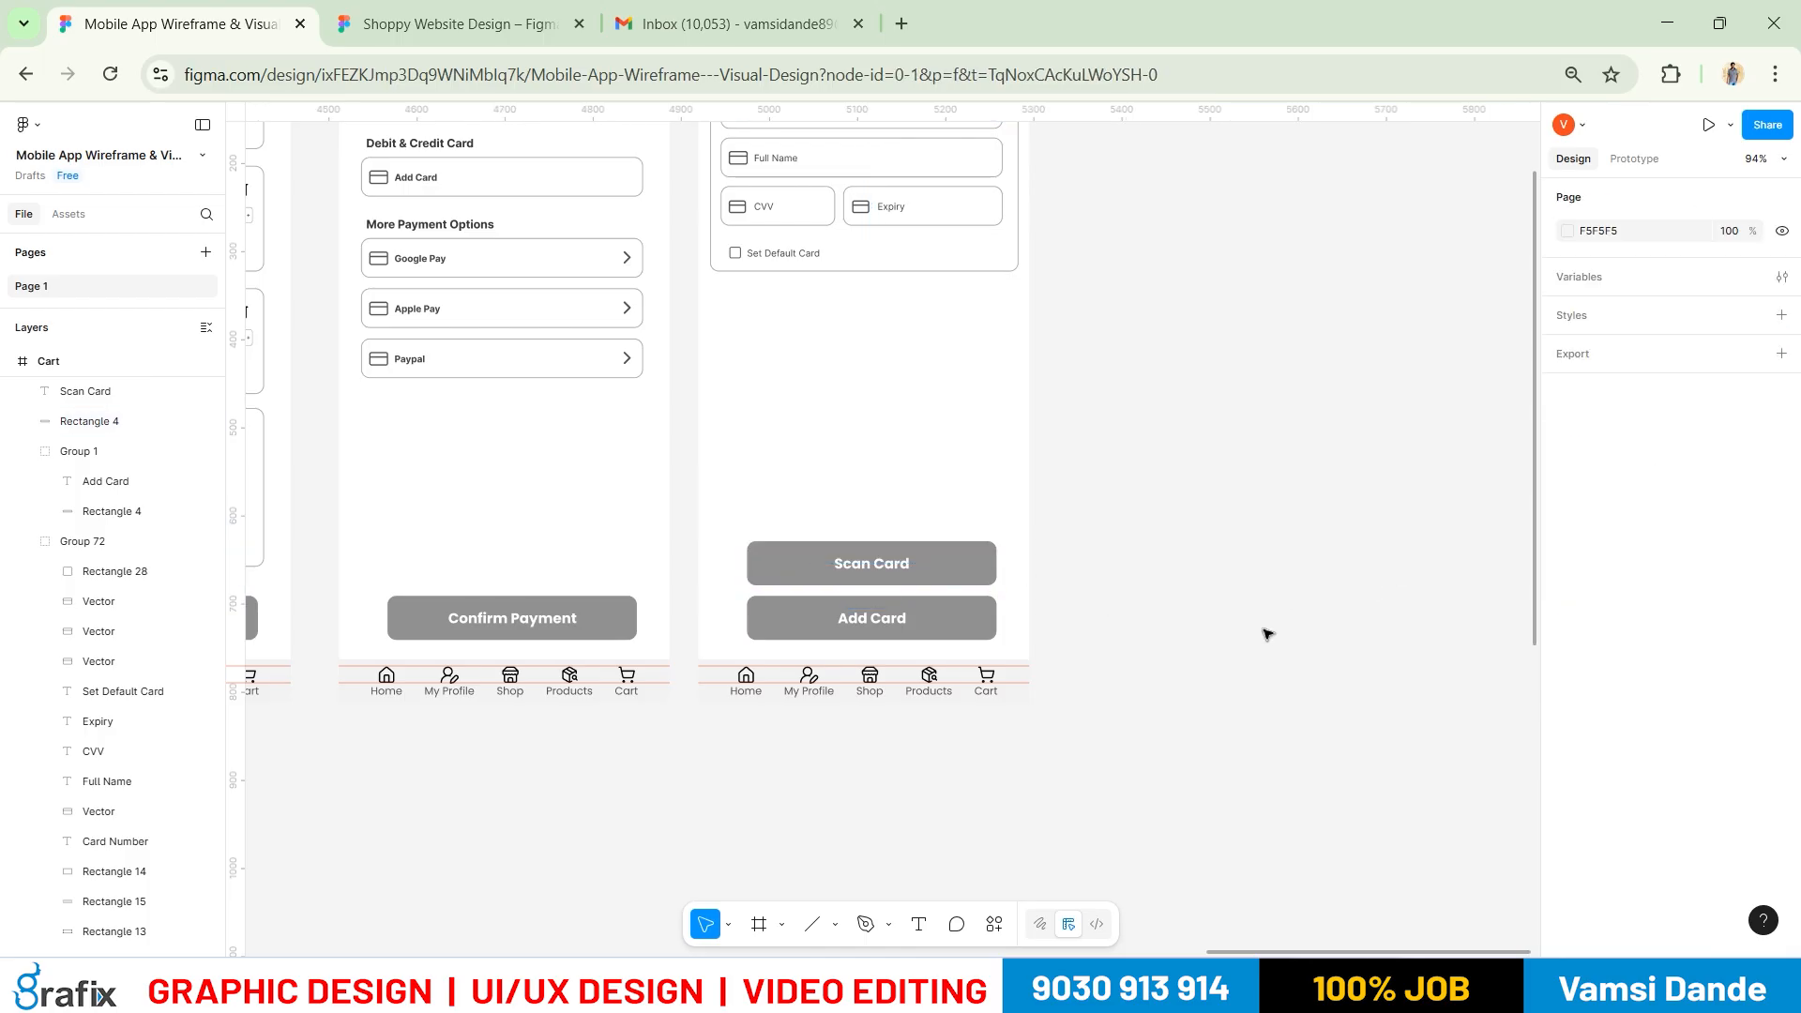
Give the Scan Card shape a black stroke and remove its grey fill
left_click(885, 563)
left_click(942, 578)
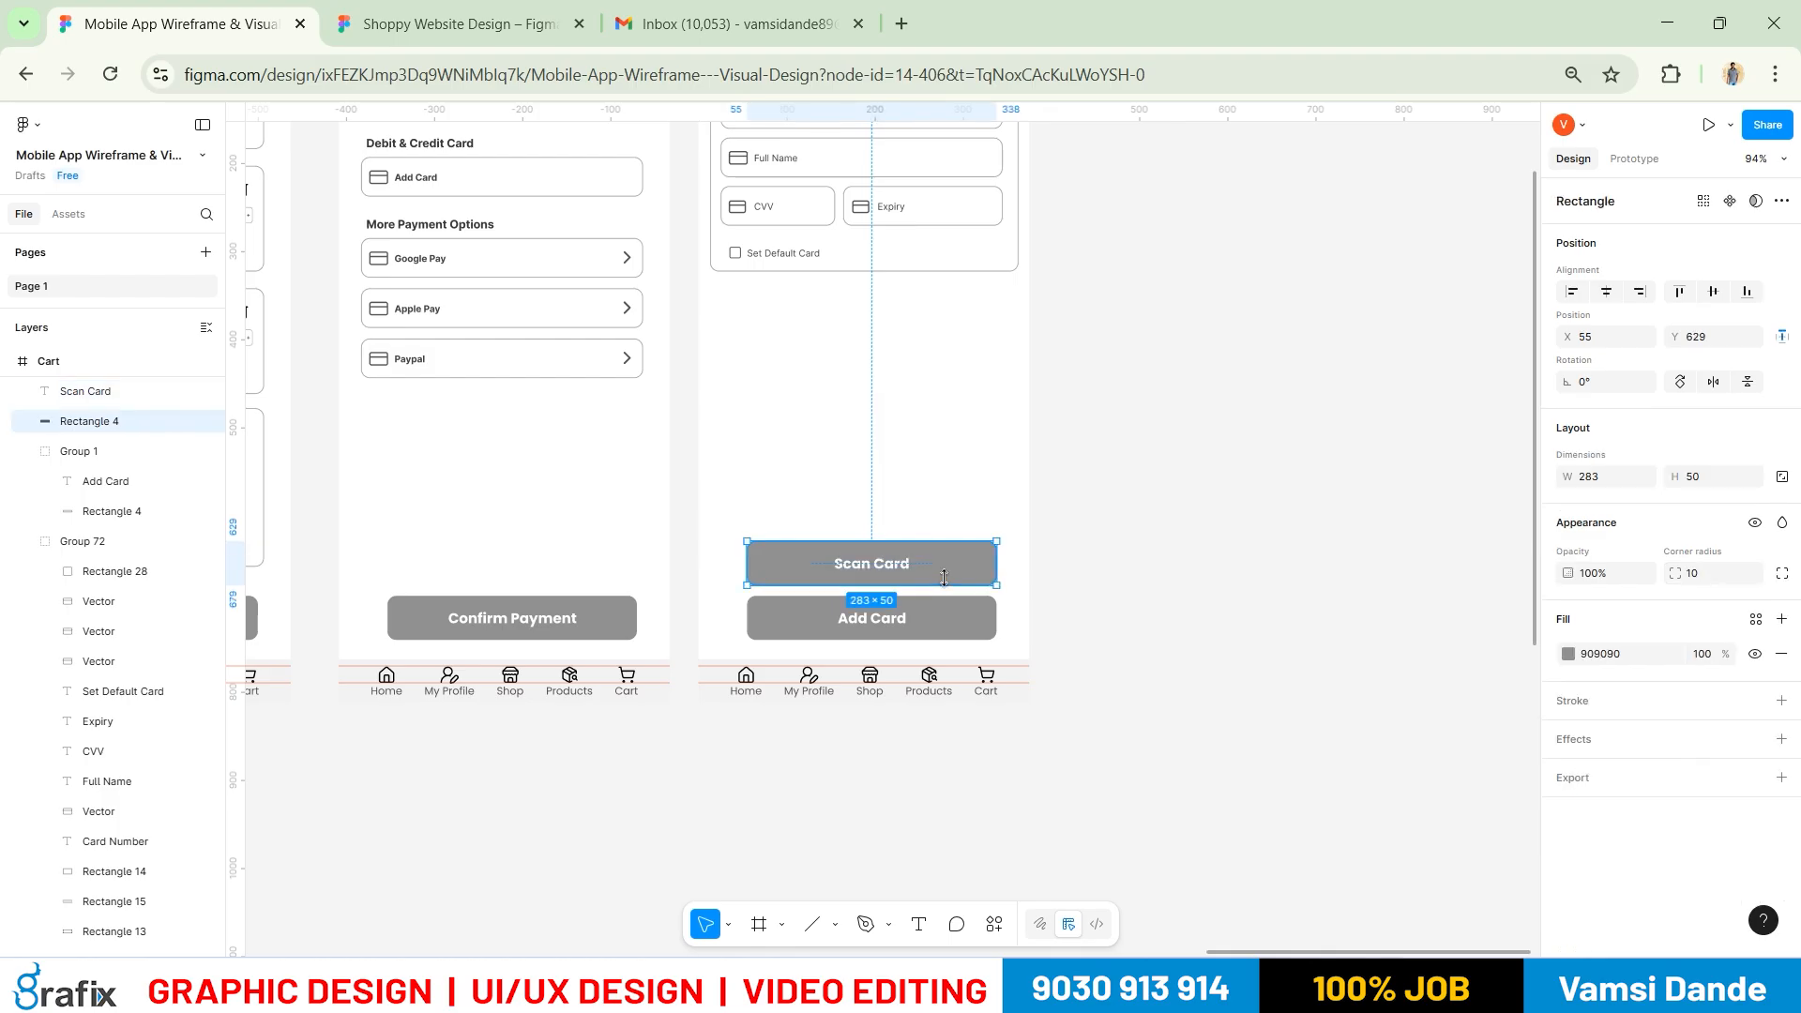
left_click(1046, 606)
left_click(977, 567)
left_click(1781, 700)
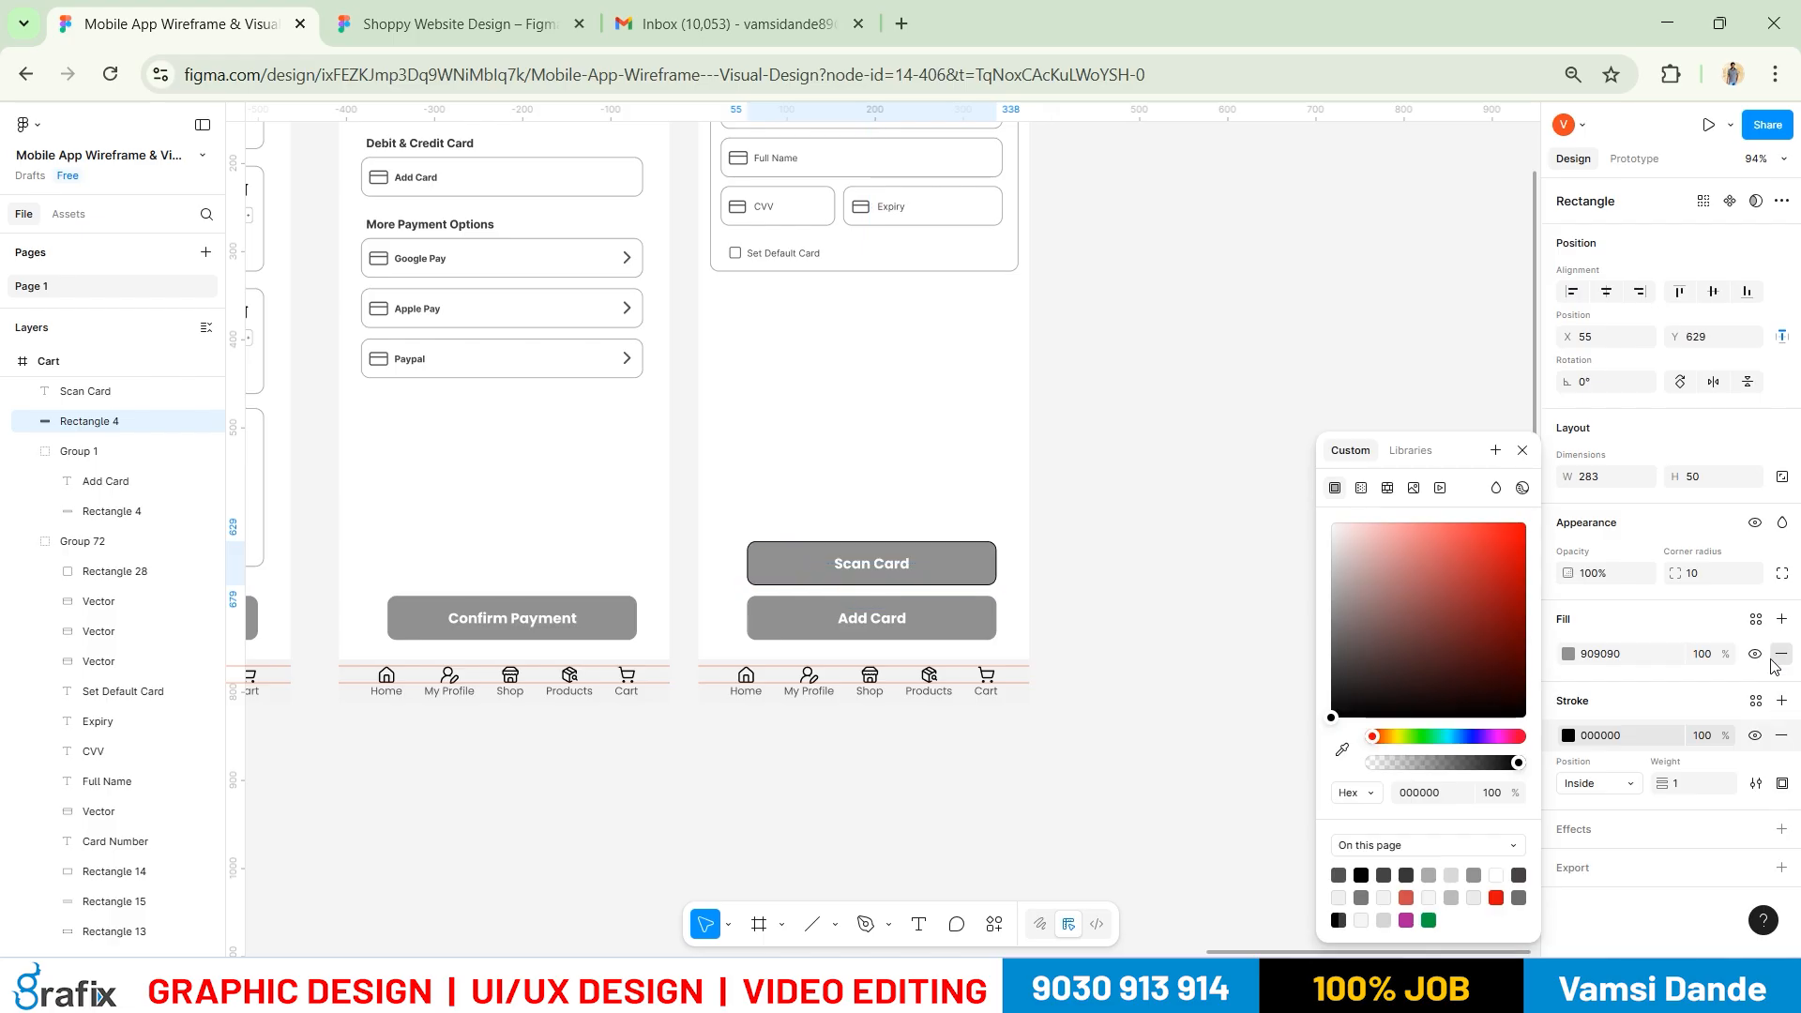
left_click(1781, 654)
left_click(1184, 718)
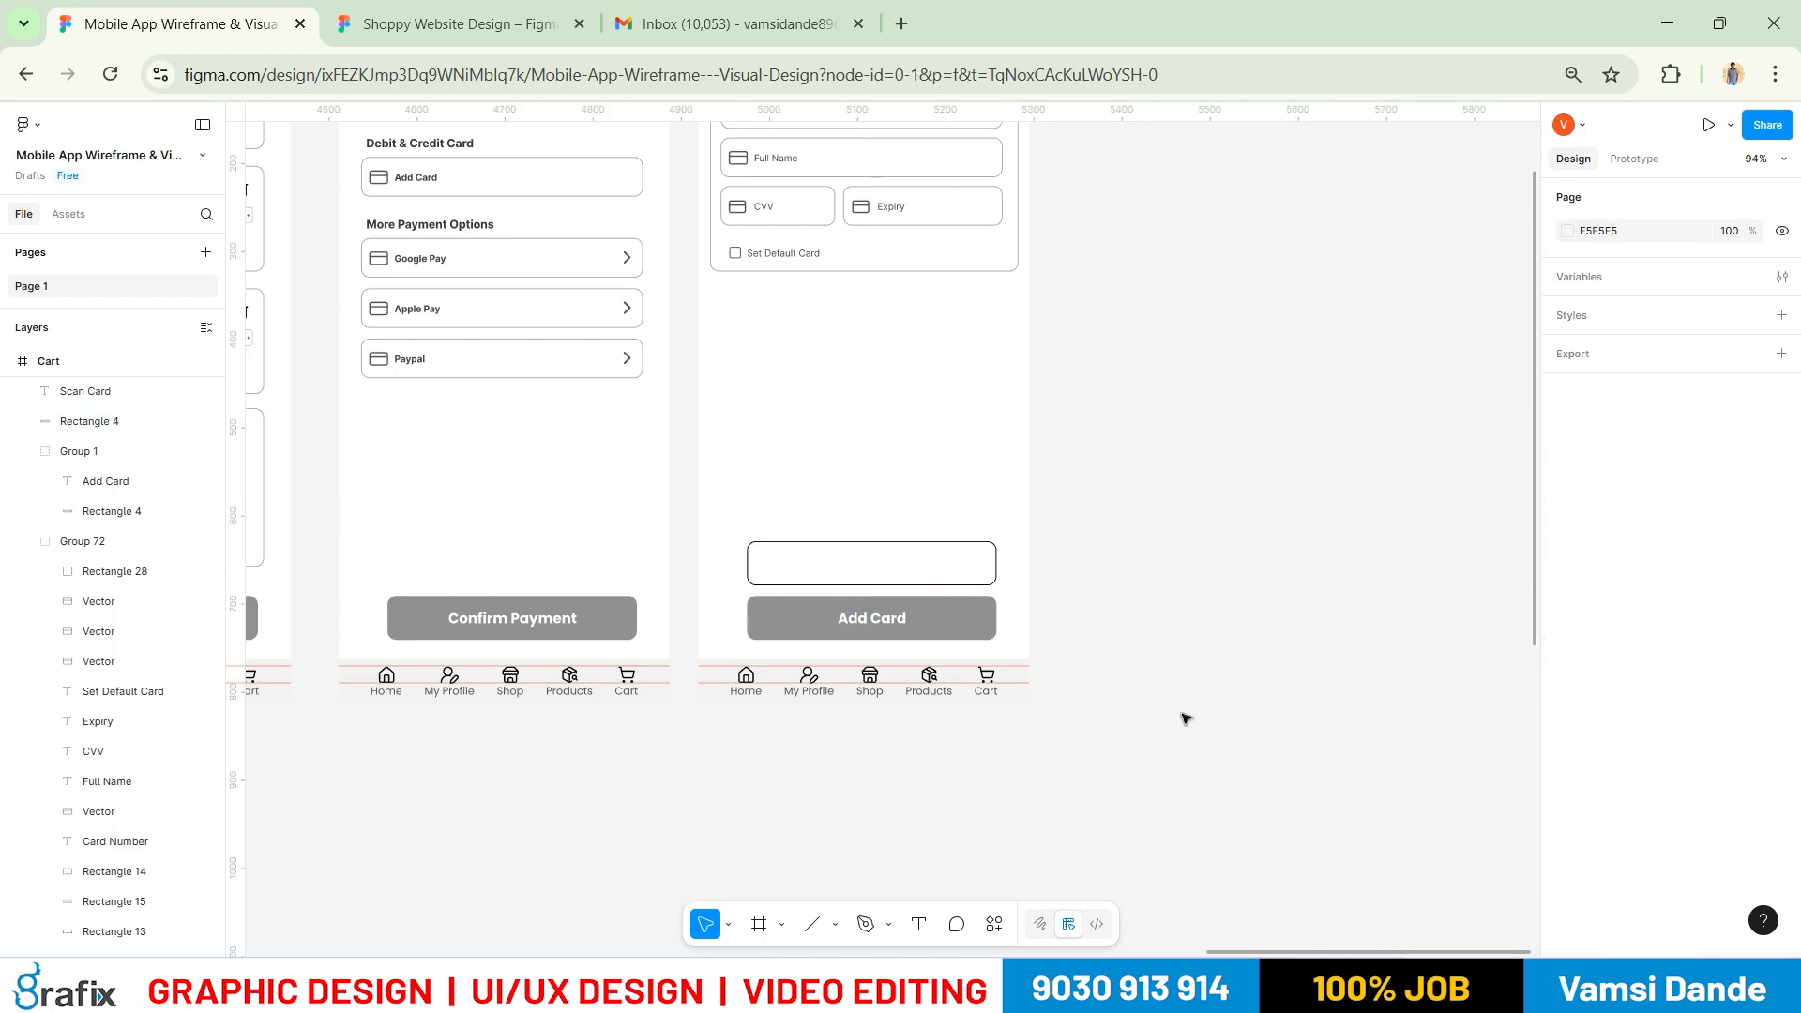
Set the Scan Card label's text colour to dark grey 545454
left_click(889, 564)
left_click(1568, 902)
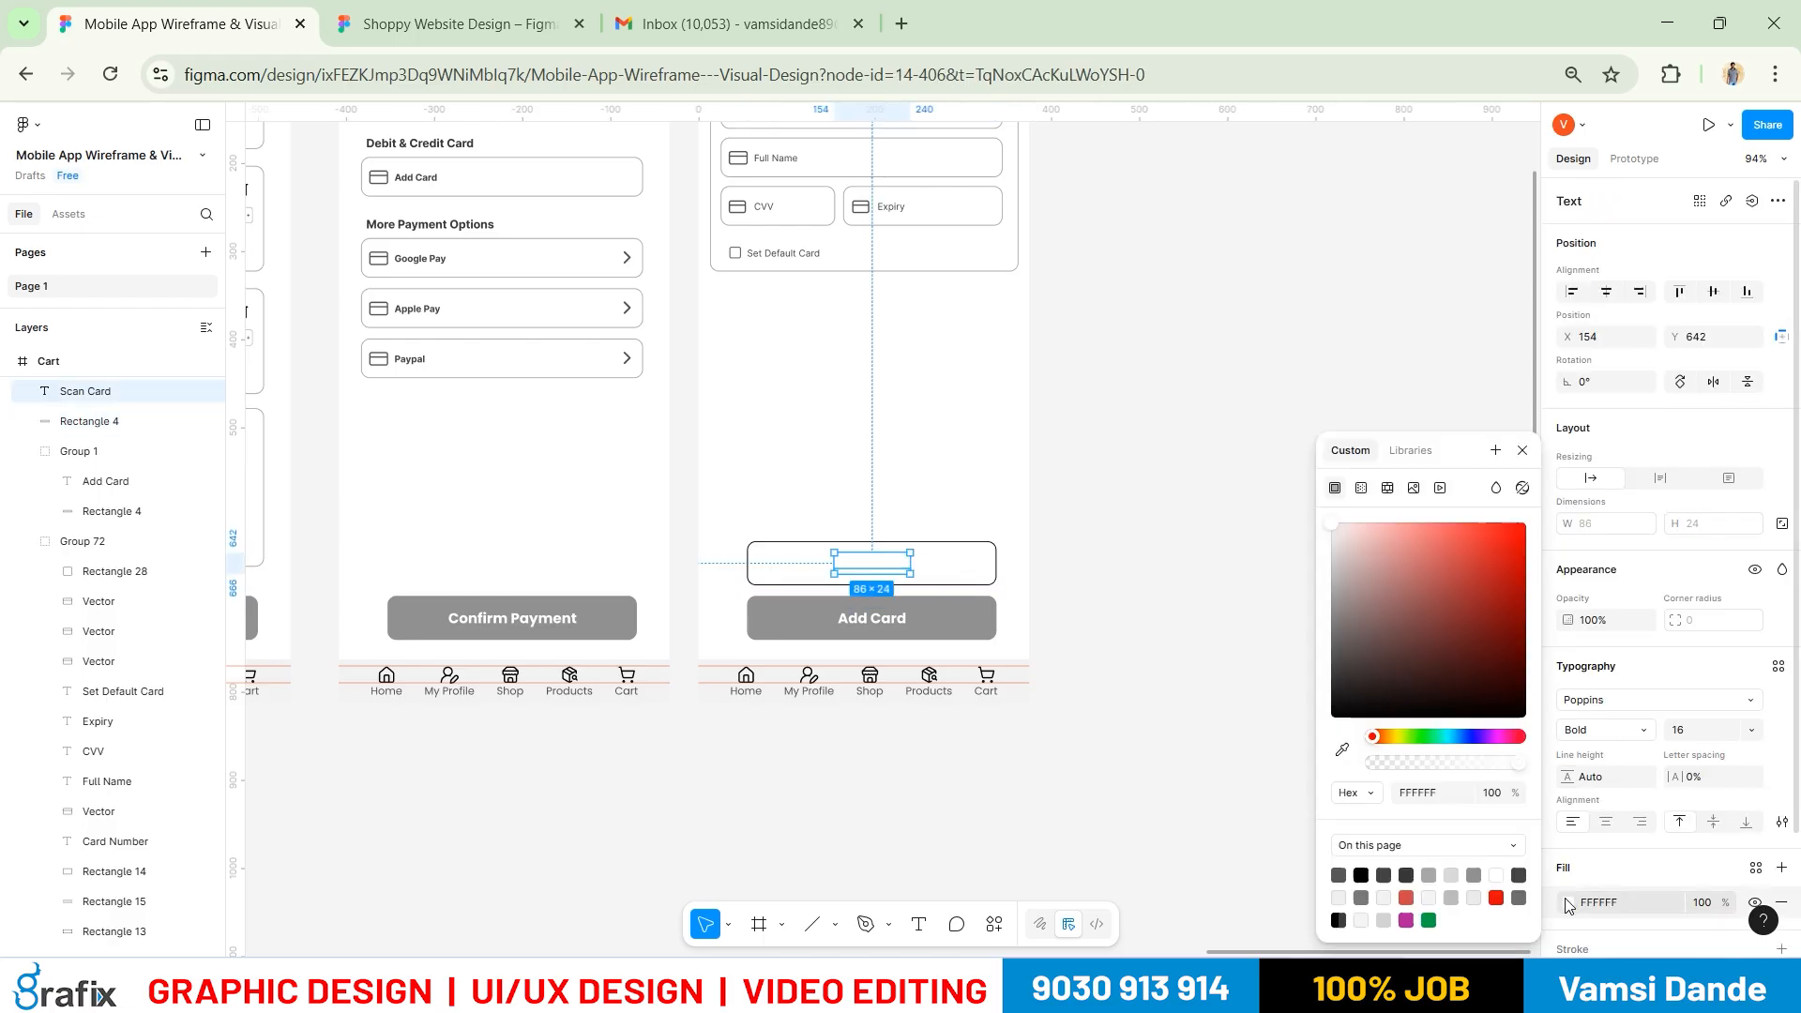
left_click(1341, 870)
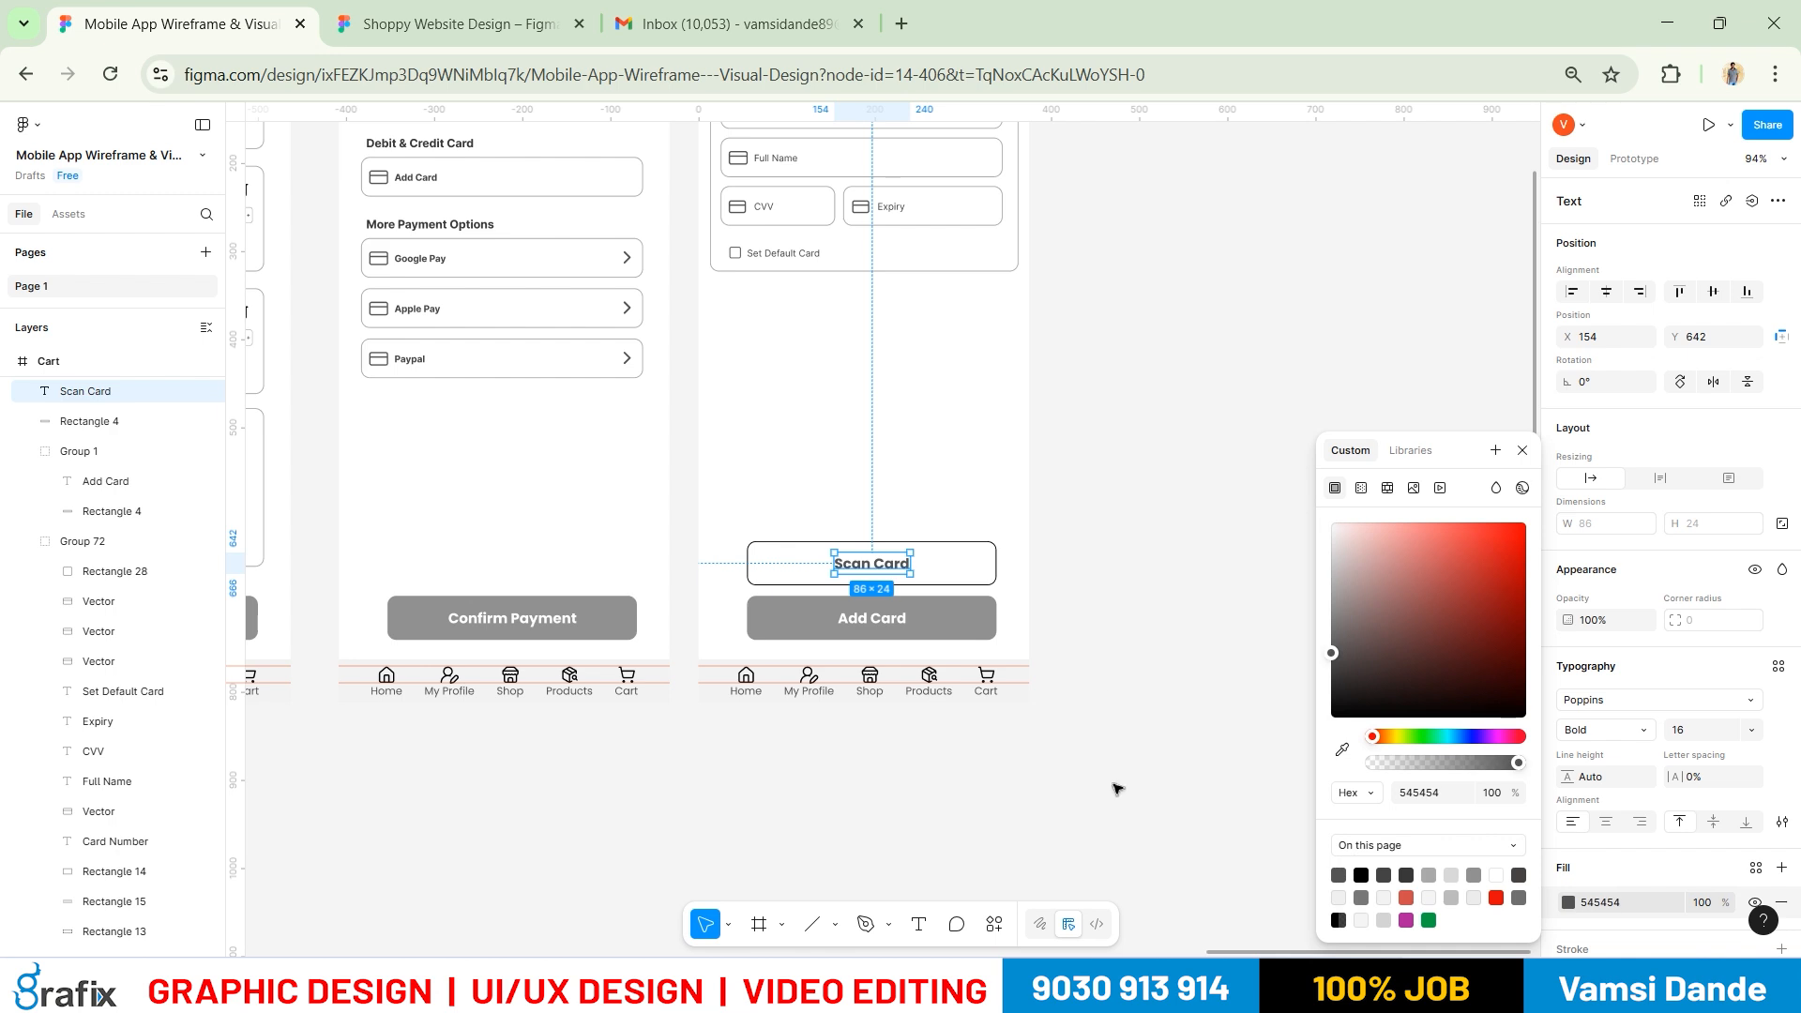
left_click(1116, 788)
left_click(996, 567)
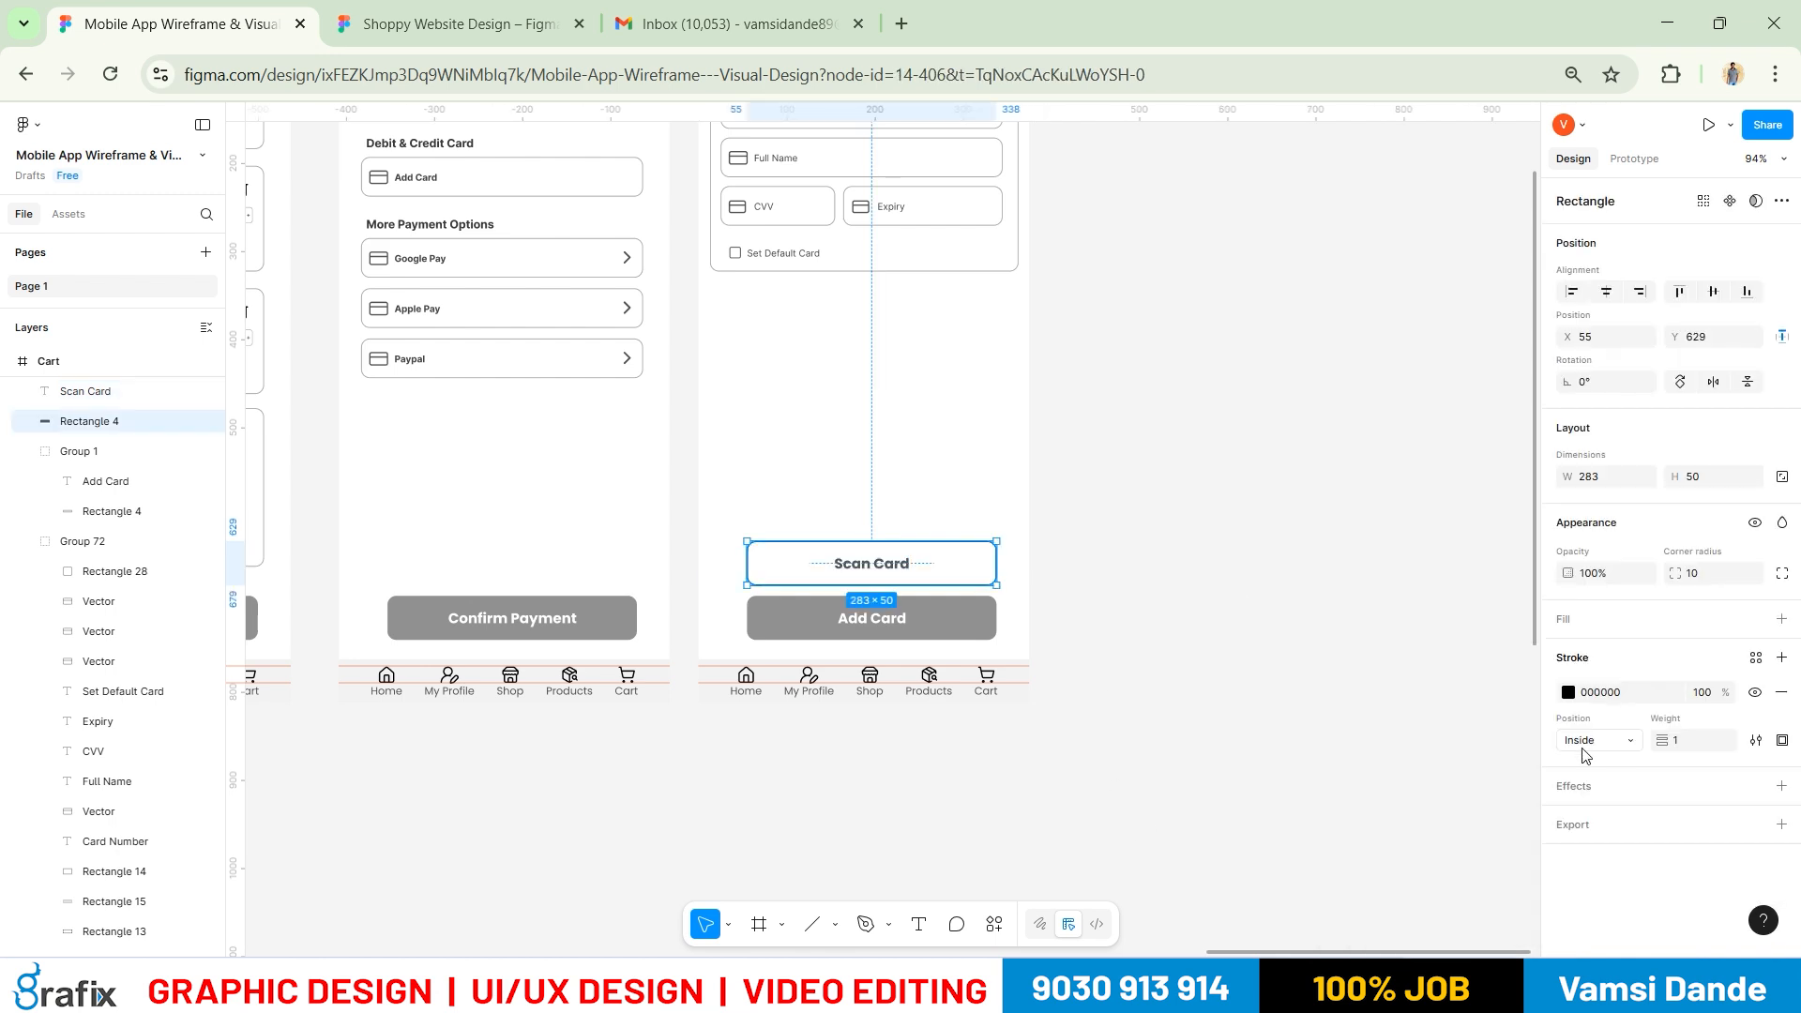
left_click(1567, 694)
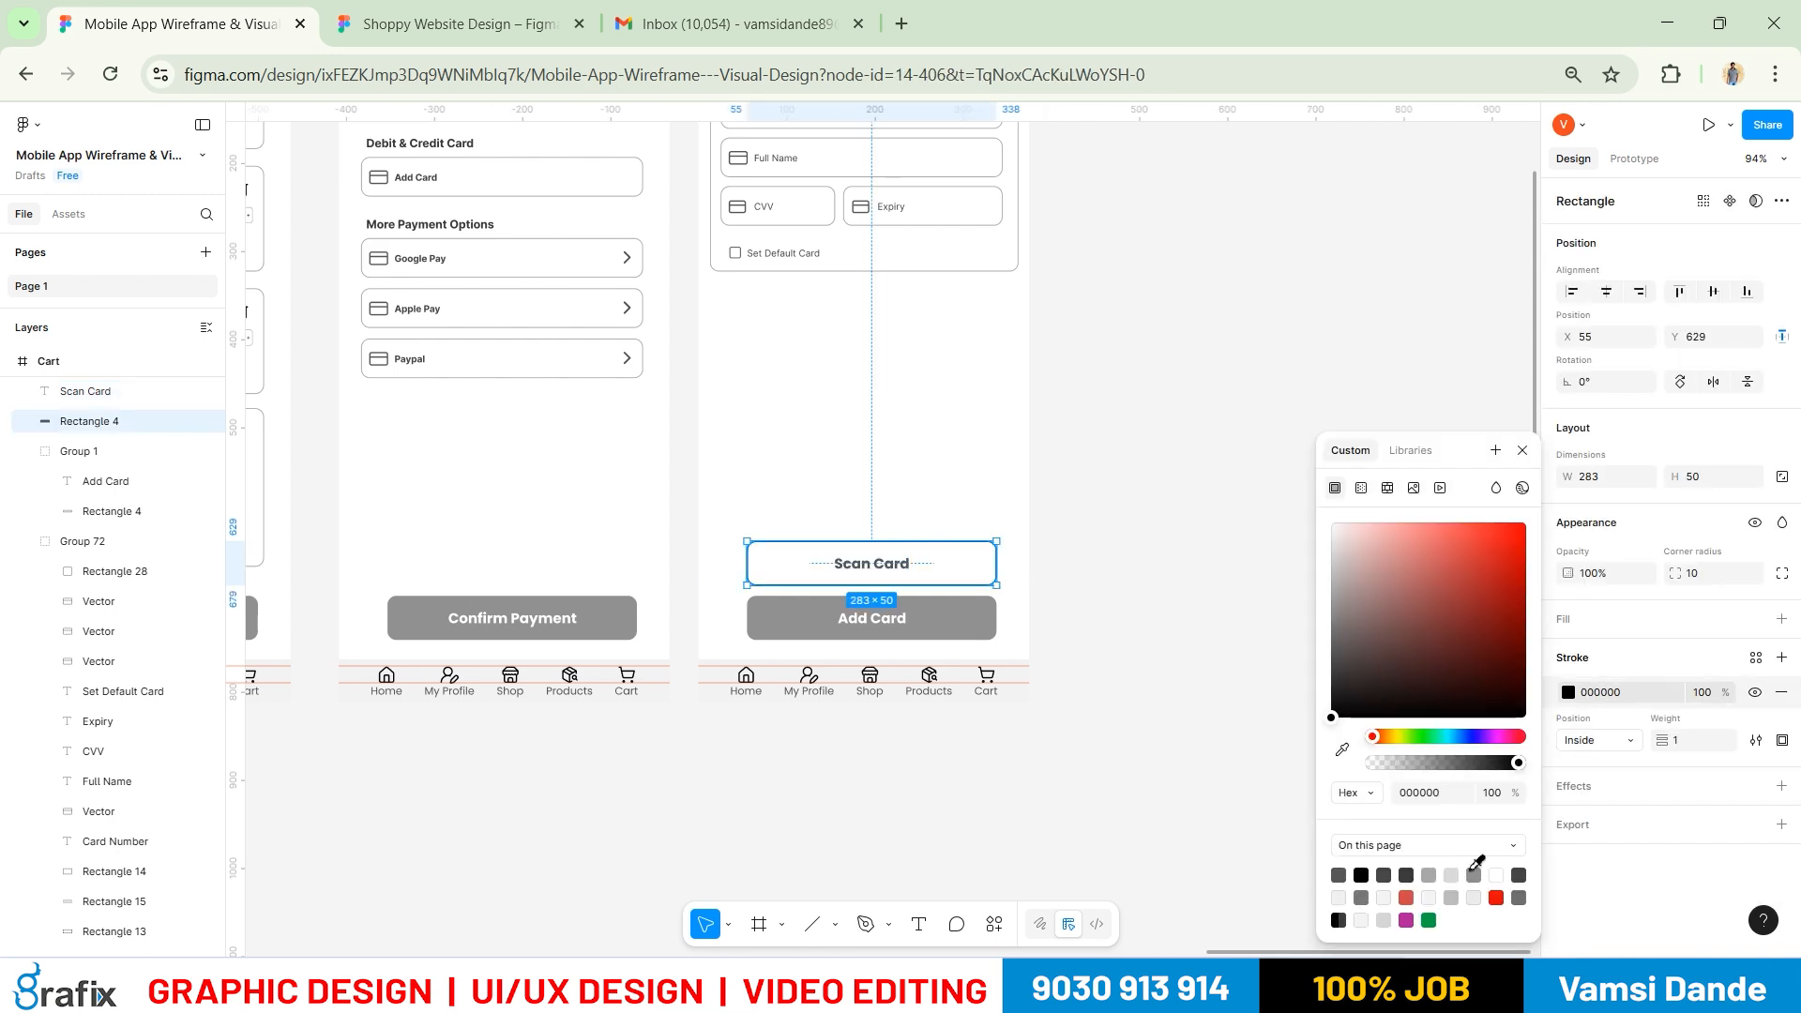
left_click(684, 490)
scroll(684, 490, "down", 3)
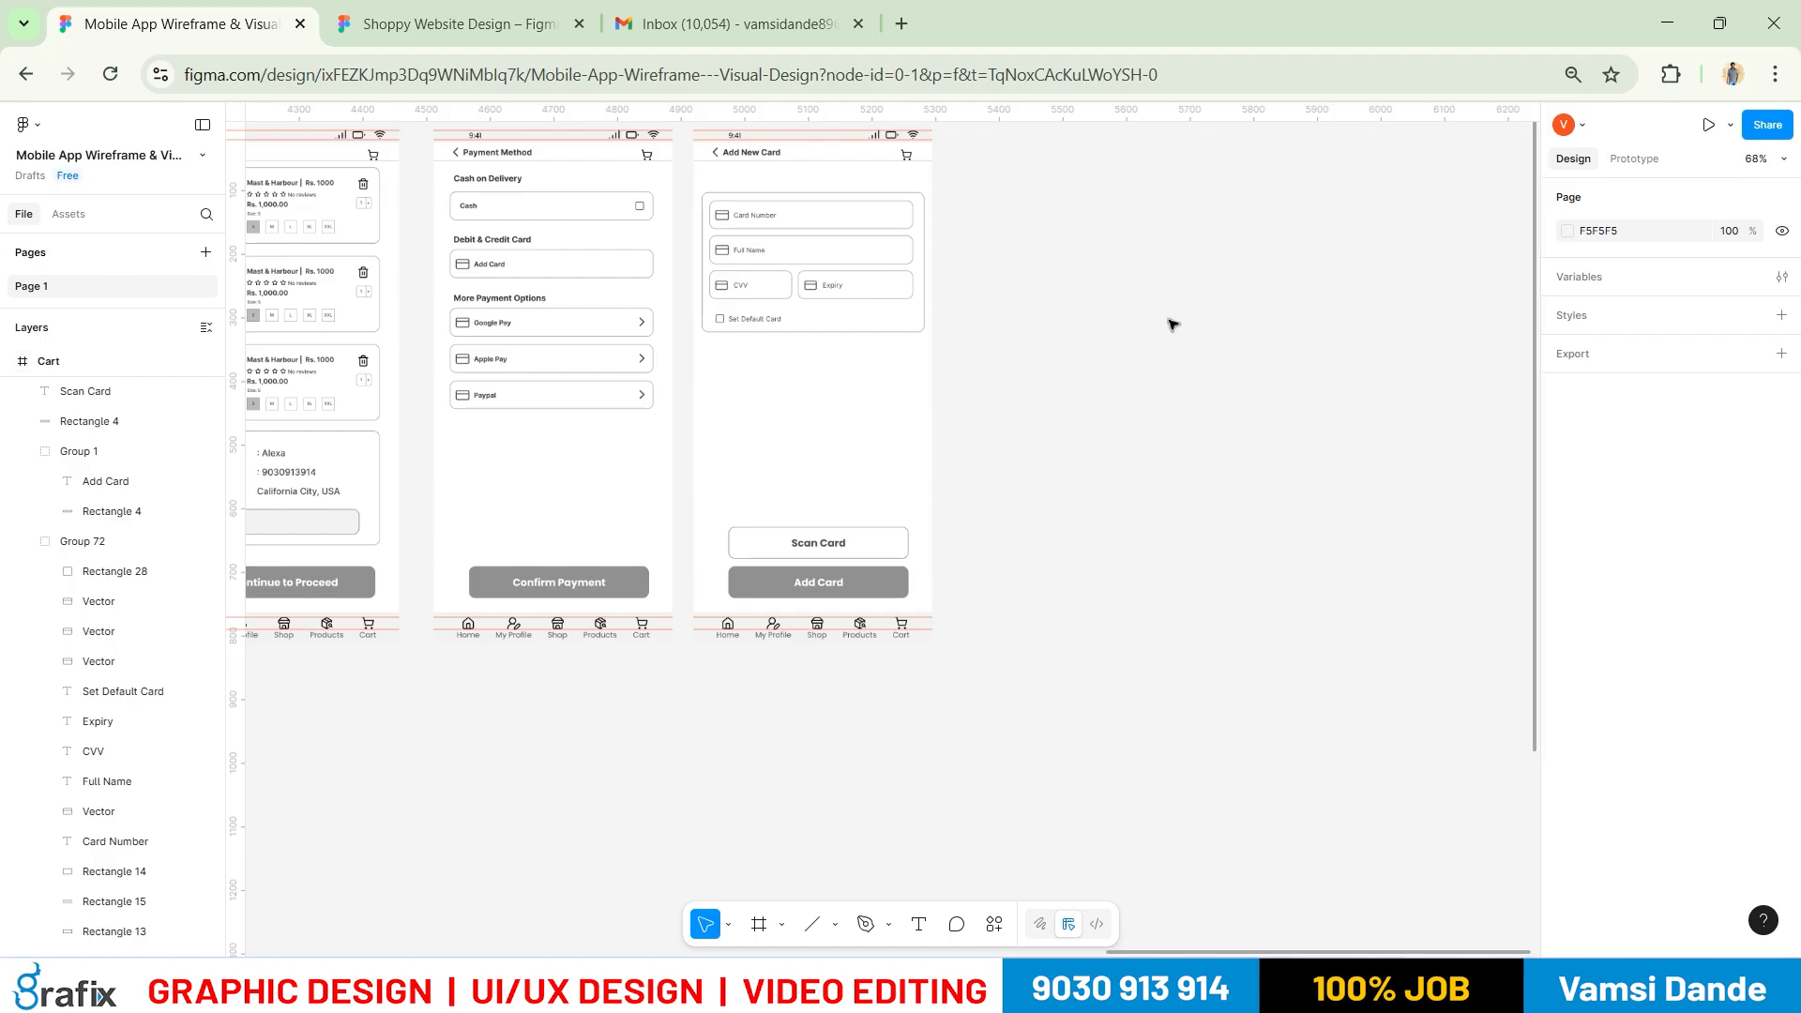
Compare the wireframe screens with the Reference-Mobile app.jpg mockup in Windows Photos
left_click_drag(1172, 325, 1223, 420)
key("alt+Tab")
left_click_drag(1052, 384, 1036, 424)
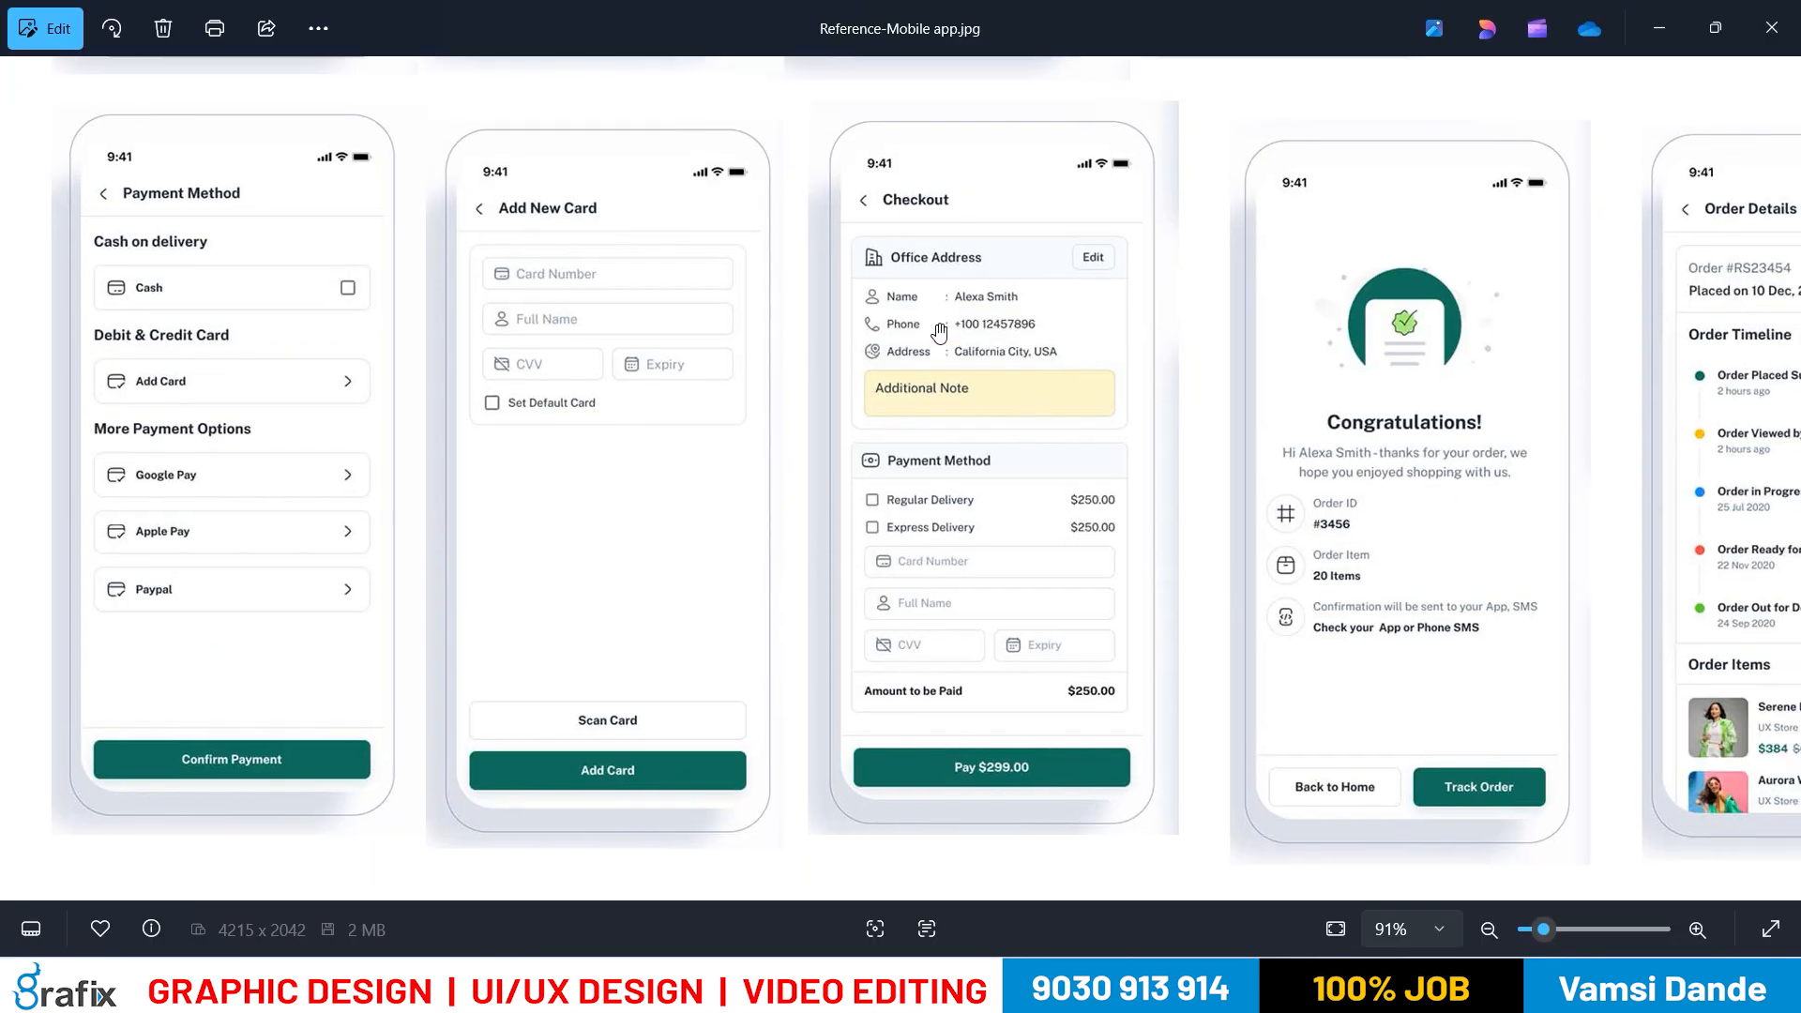
left_click_drag(971, 683, 814, 585)
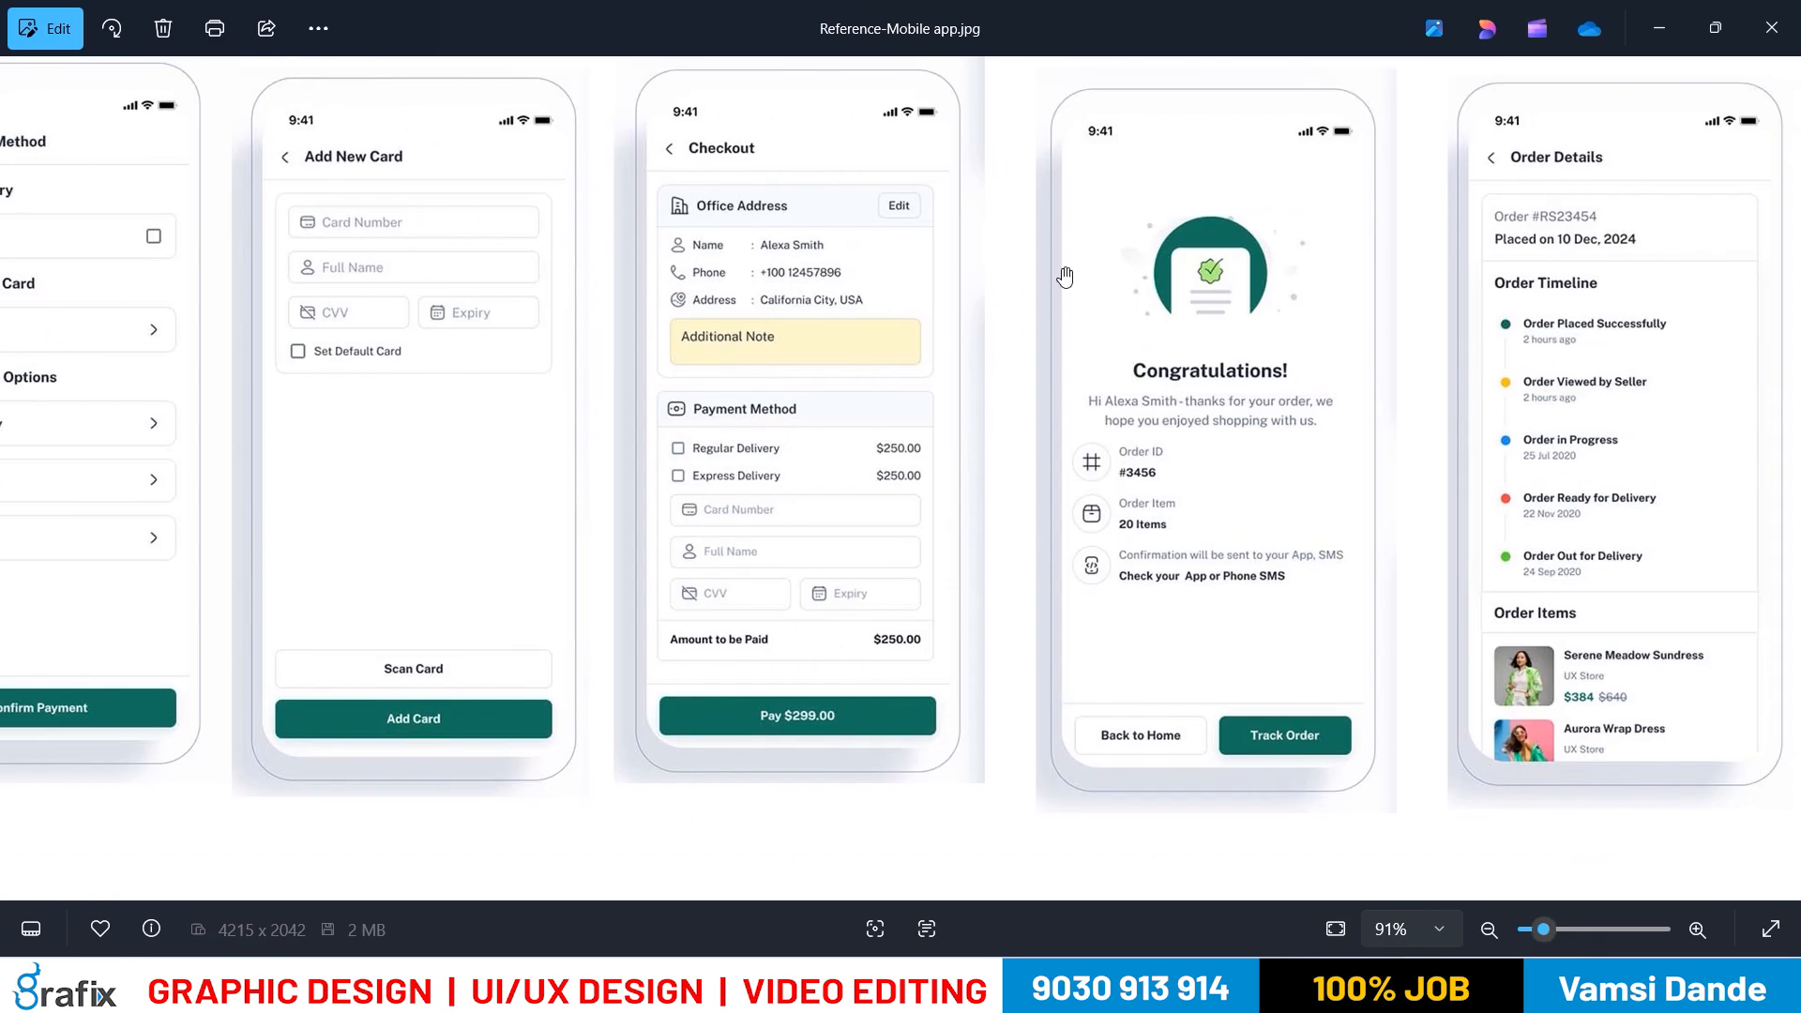
key("alt+Tab")
scroll(1194, 627, "down", 3)
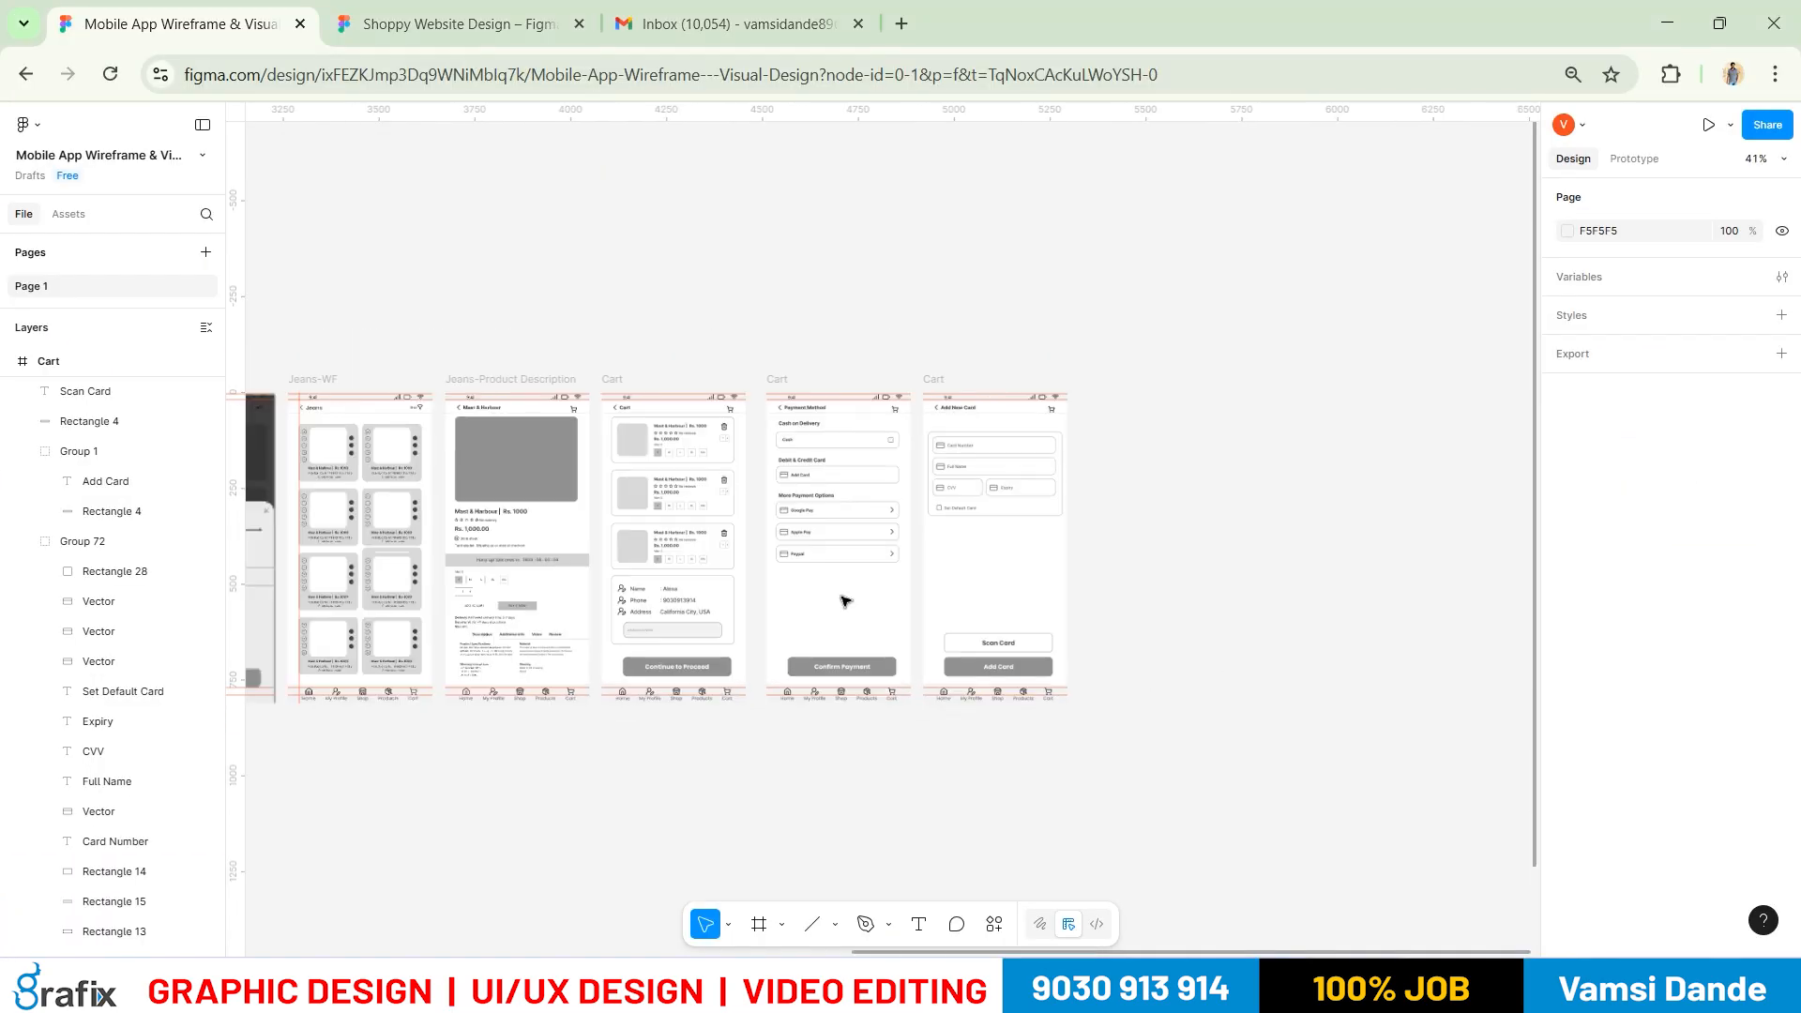
left_click_drag(872, 479, 1349, 341)
scroll(1226, 568, "down", 2)
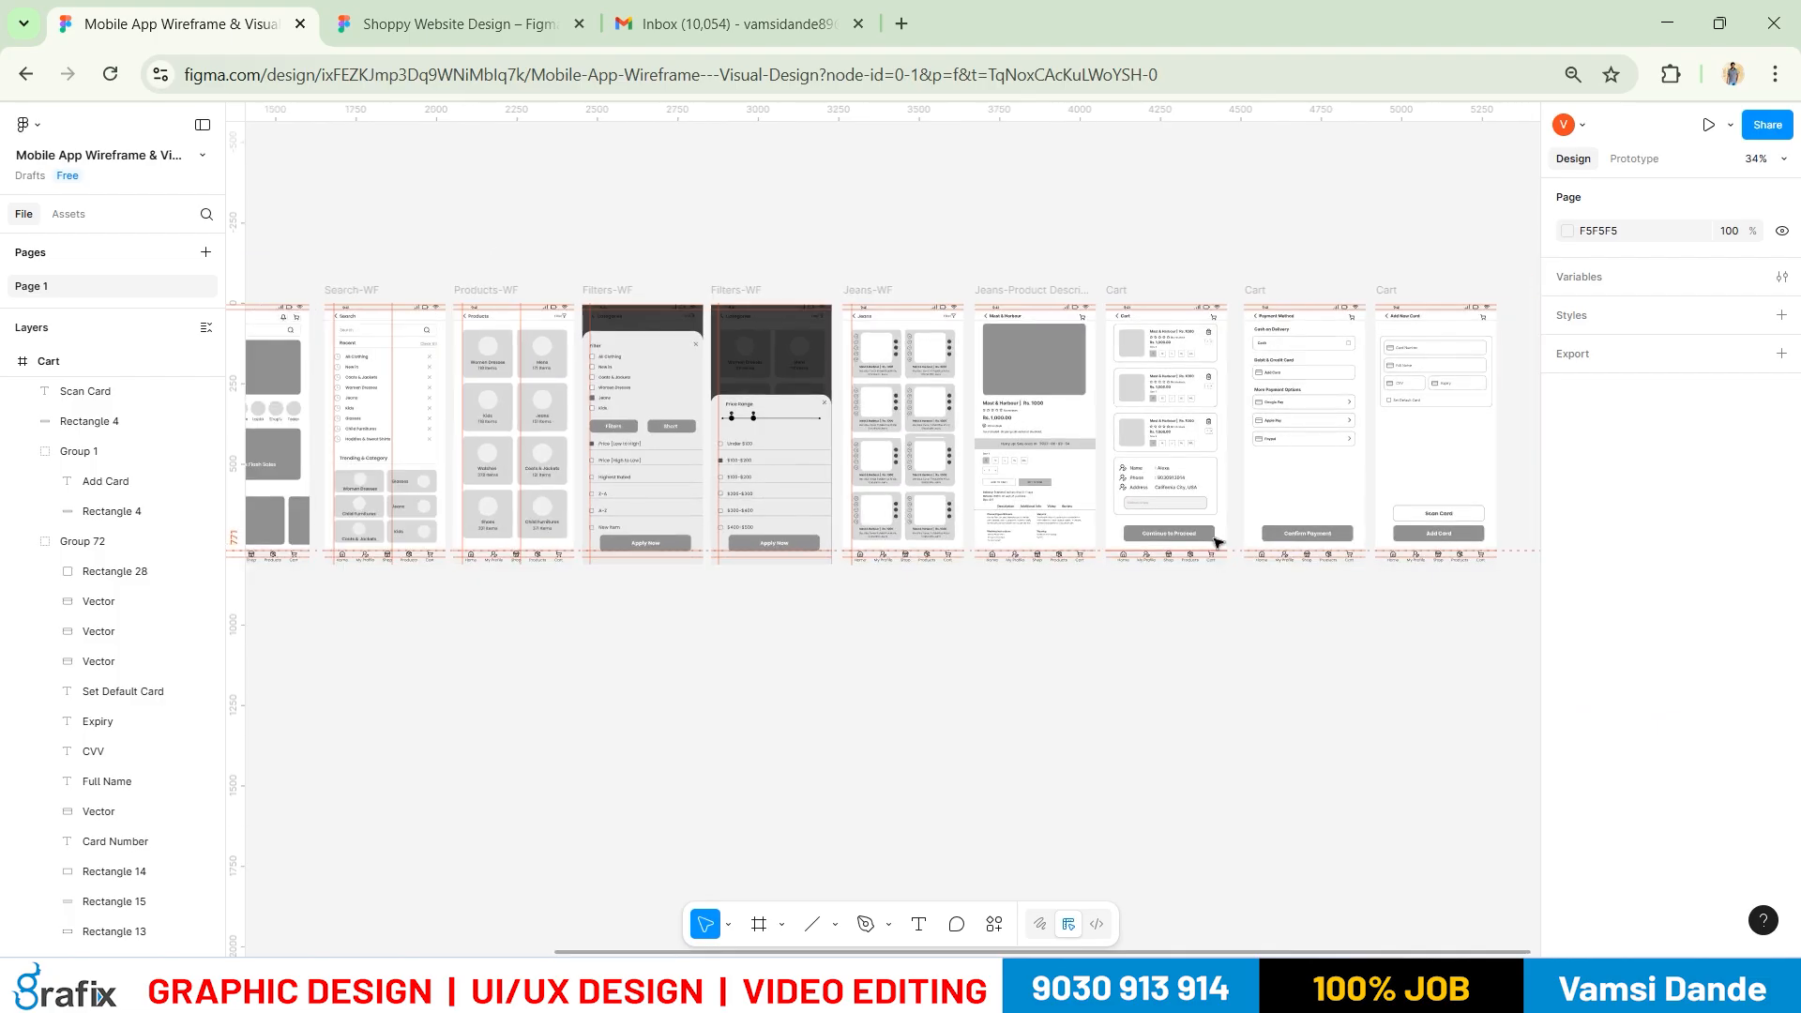
left_click_drag(1145, 647, 1063, 622)
key("alt+Tab")
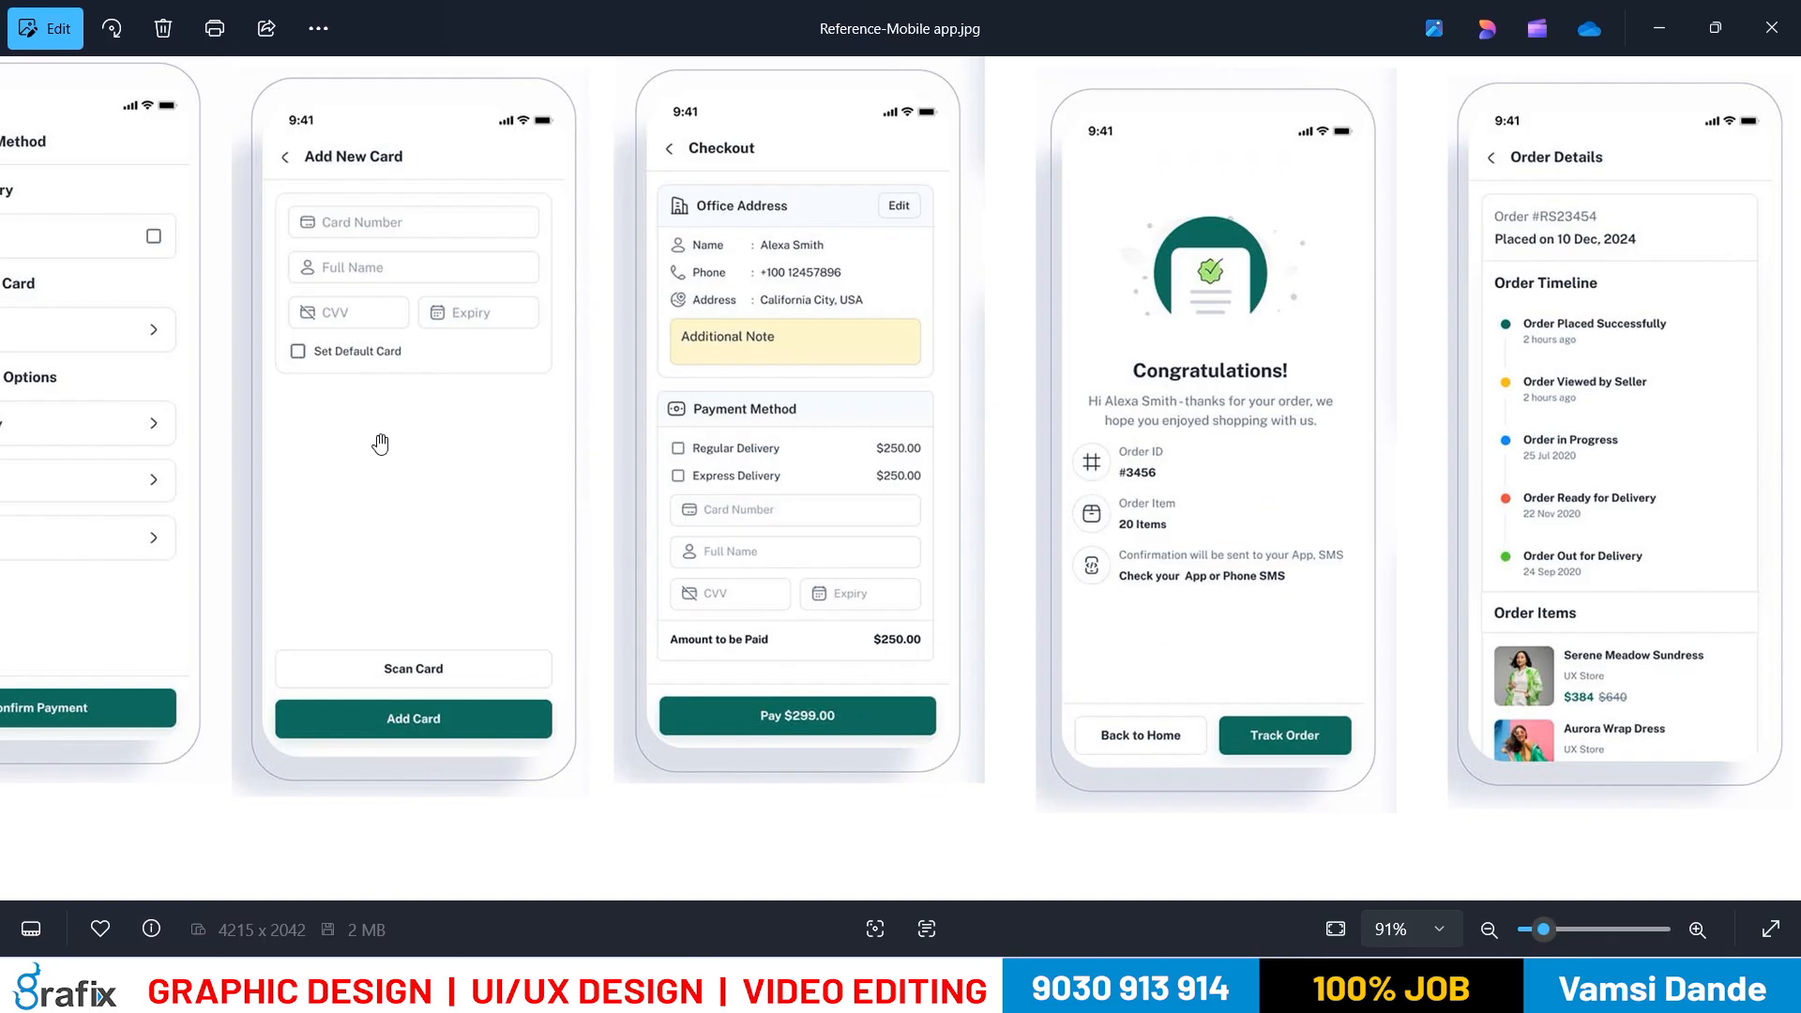
Pan across the reference mockups to centre the Congratulations screen, then zoom out
left_click_drag(380, 445, 647, 451)
left_click_drag(1206, 468, 865, 427)
scroll(1135, 372, "down", 3)
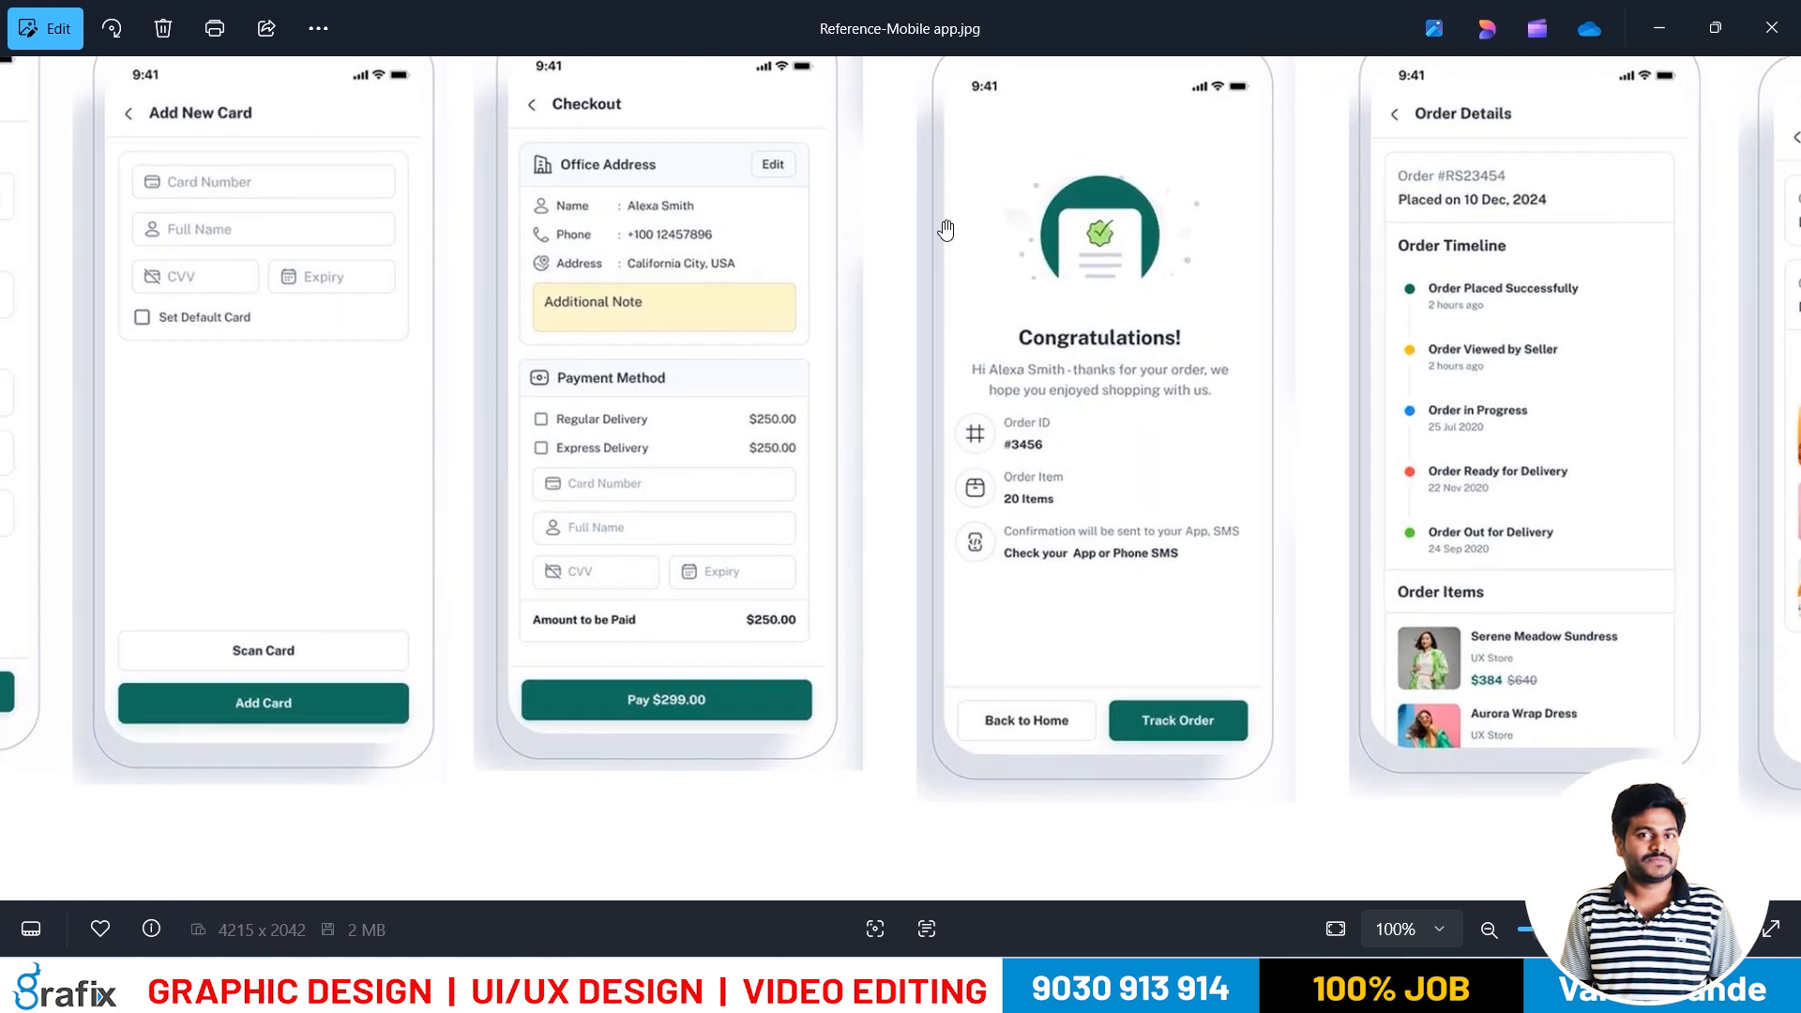
Back in Figma, duplicate the Add New Card frame, then undo the misplaced copy
key("alt+Tab")
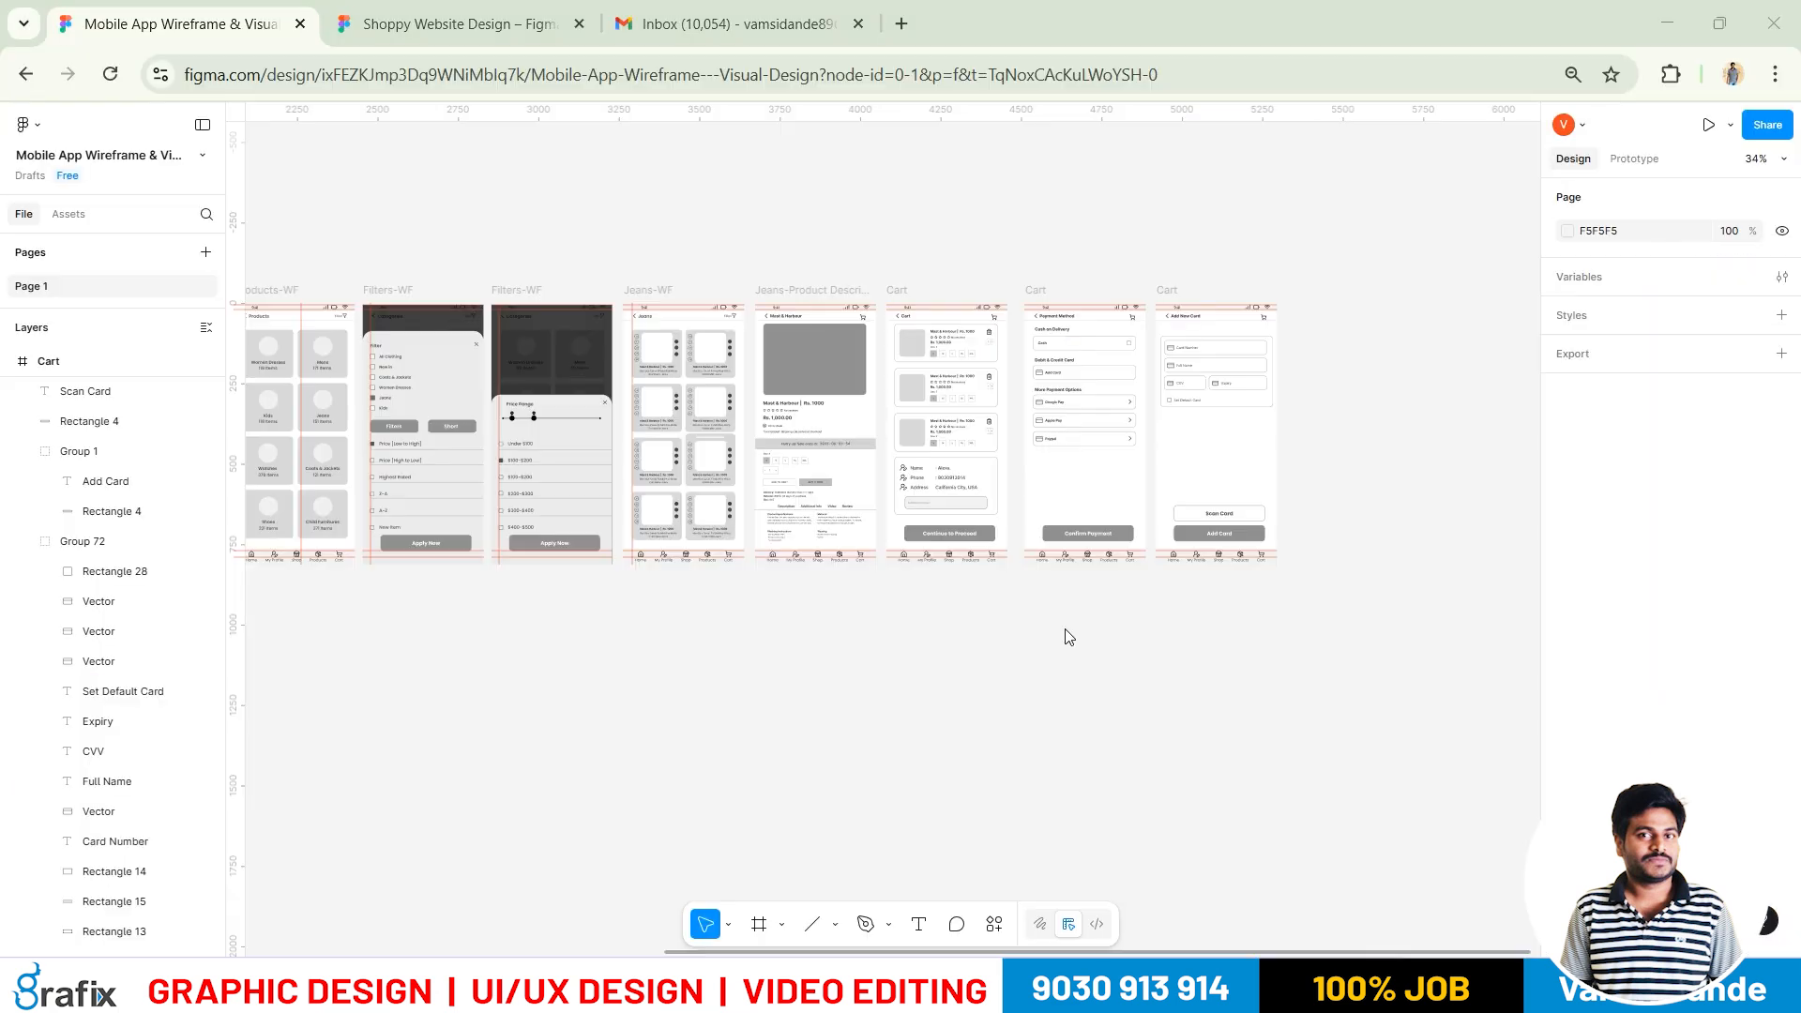
left_click(1166, 290)
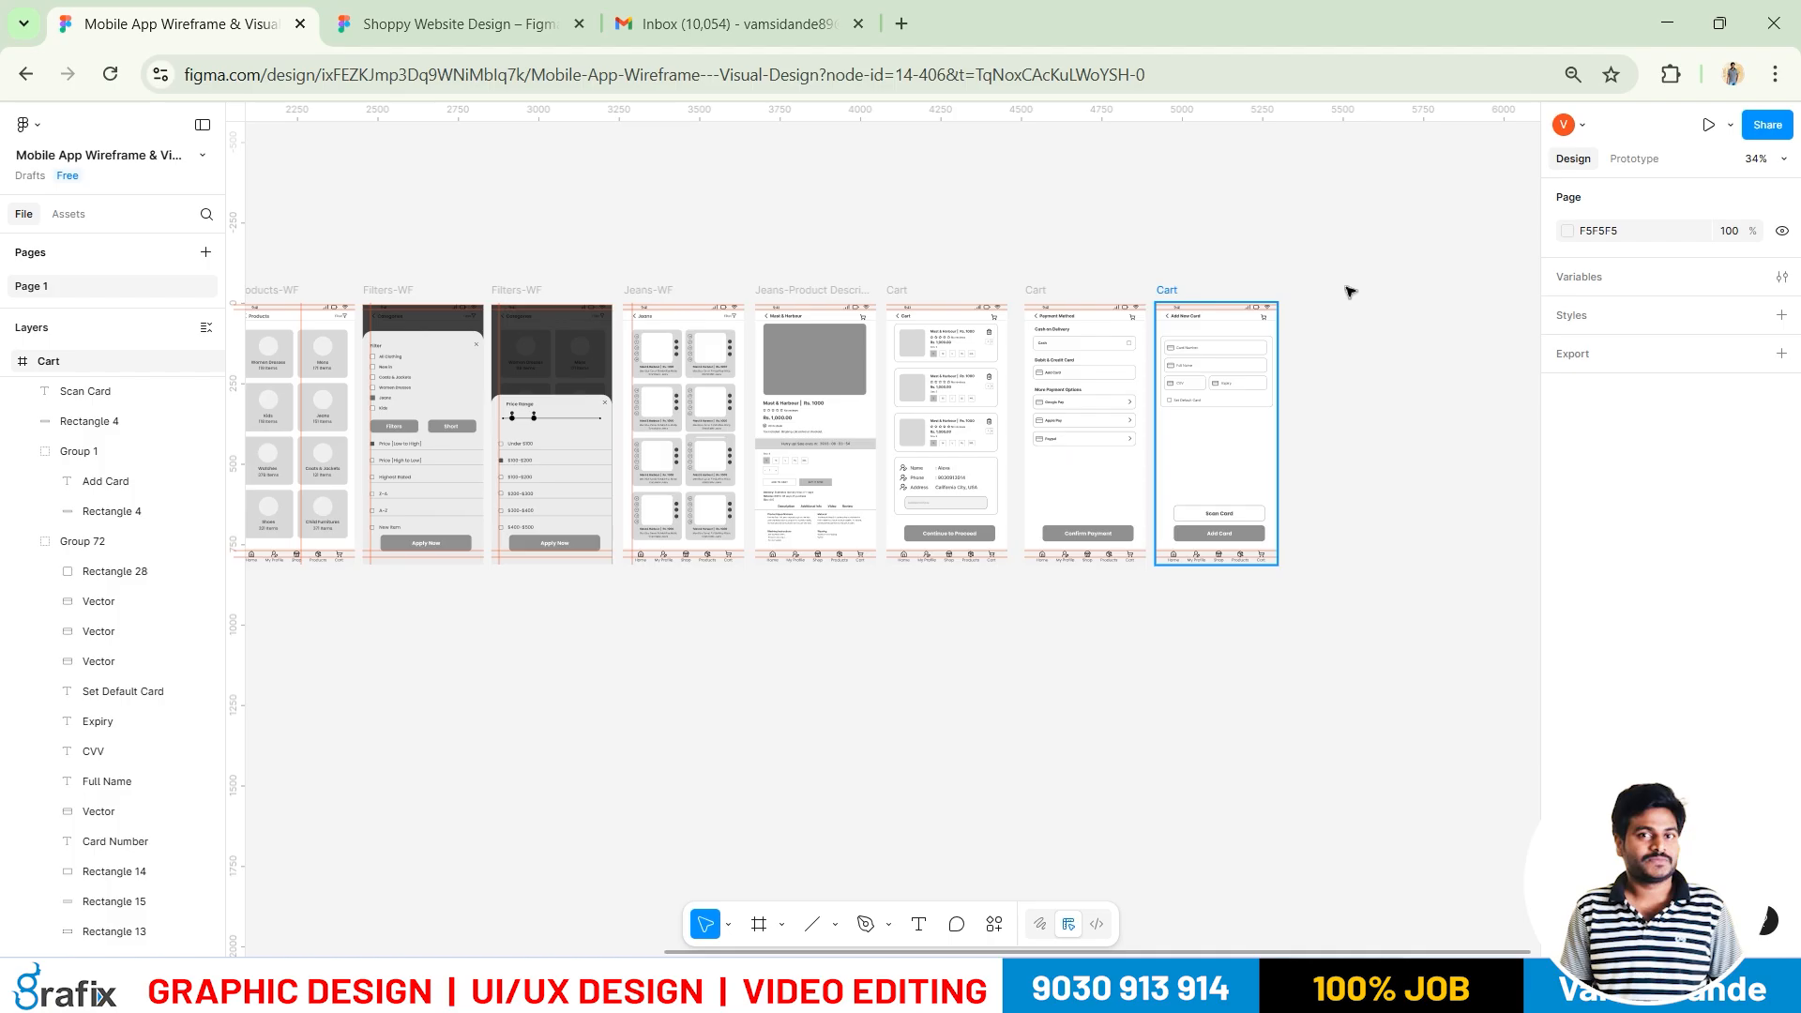
key("ctrl+d")
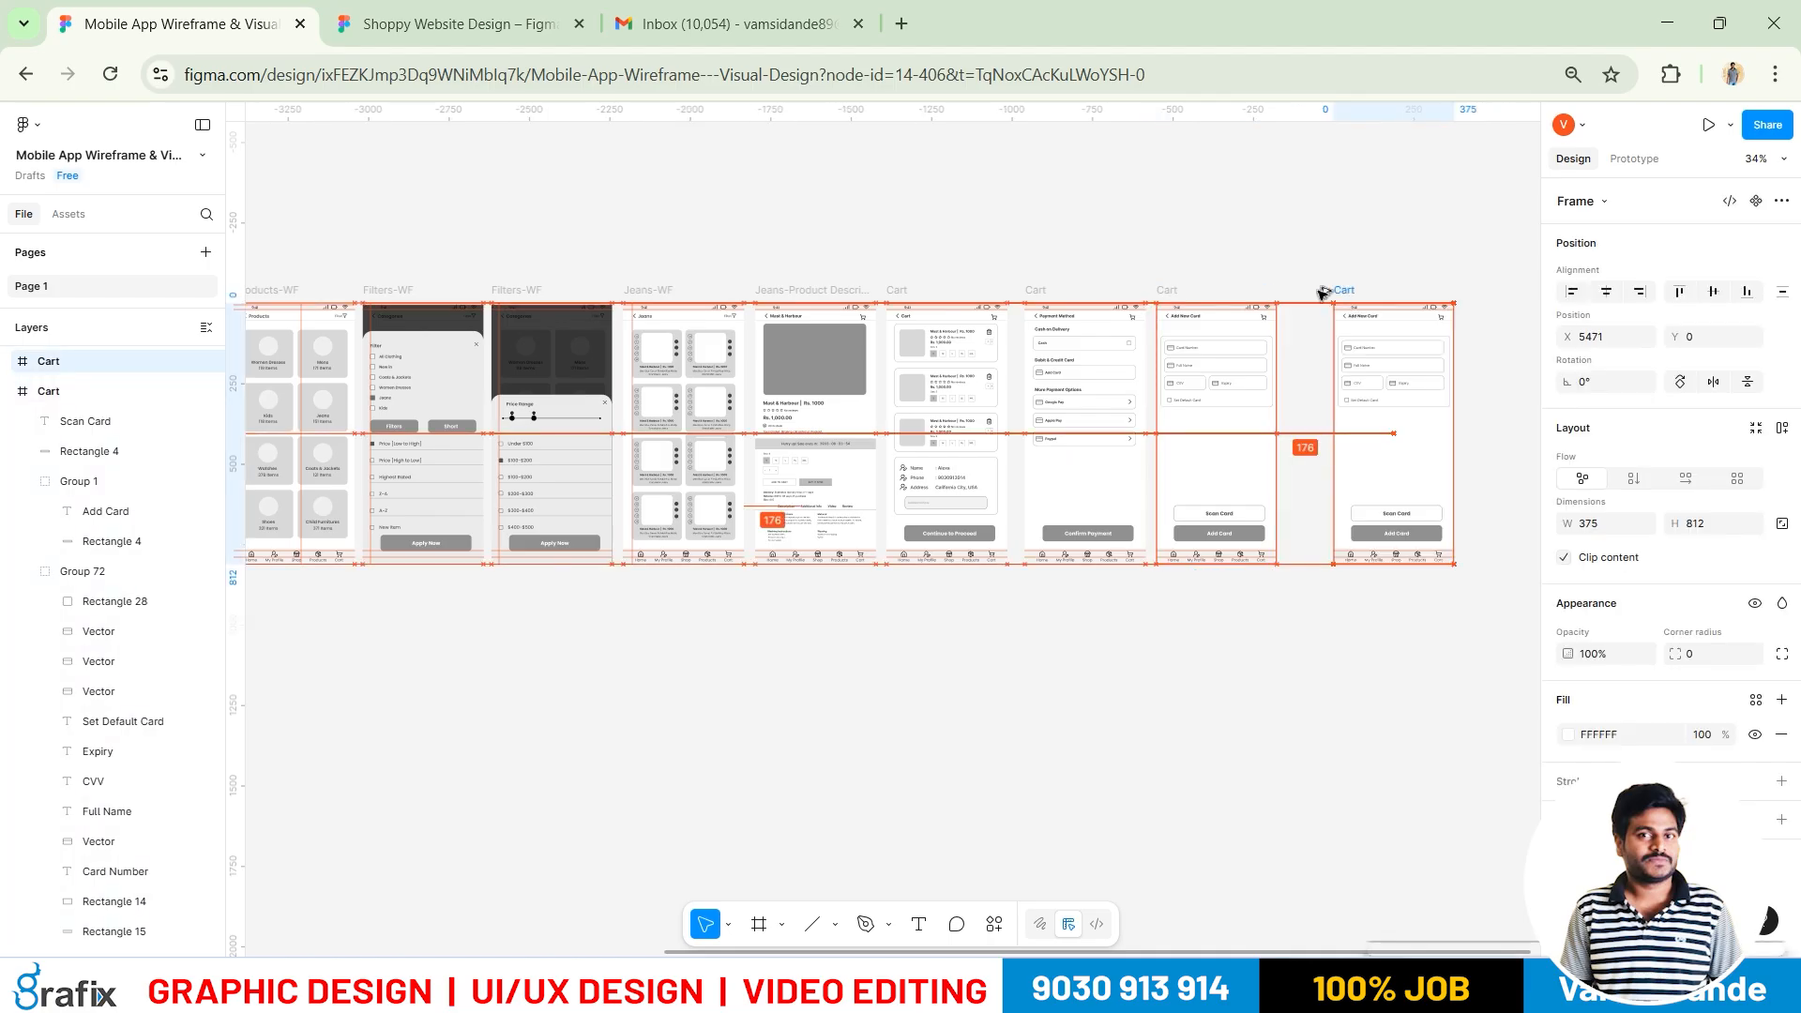
key("super+space")
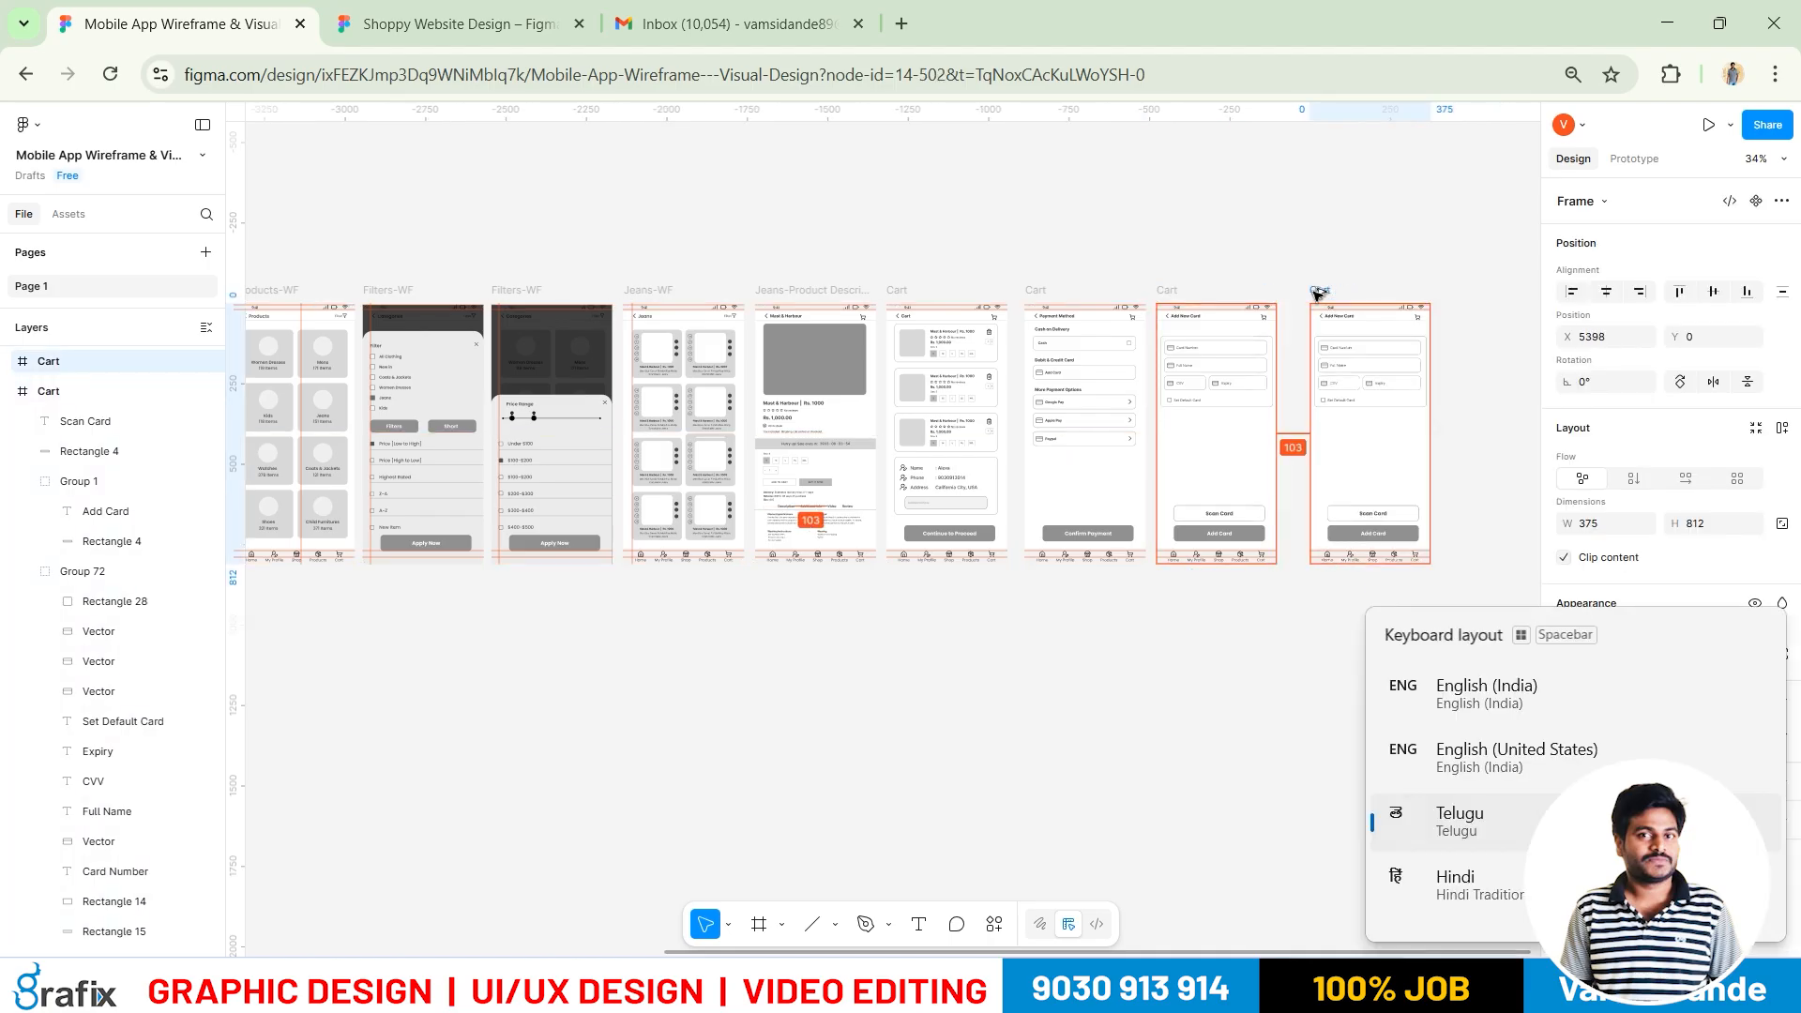
left_click_drag(1318, 293, 1237, 663)
scroll(1467, 340, "up", 2)
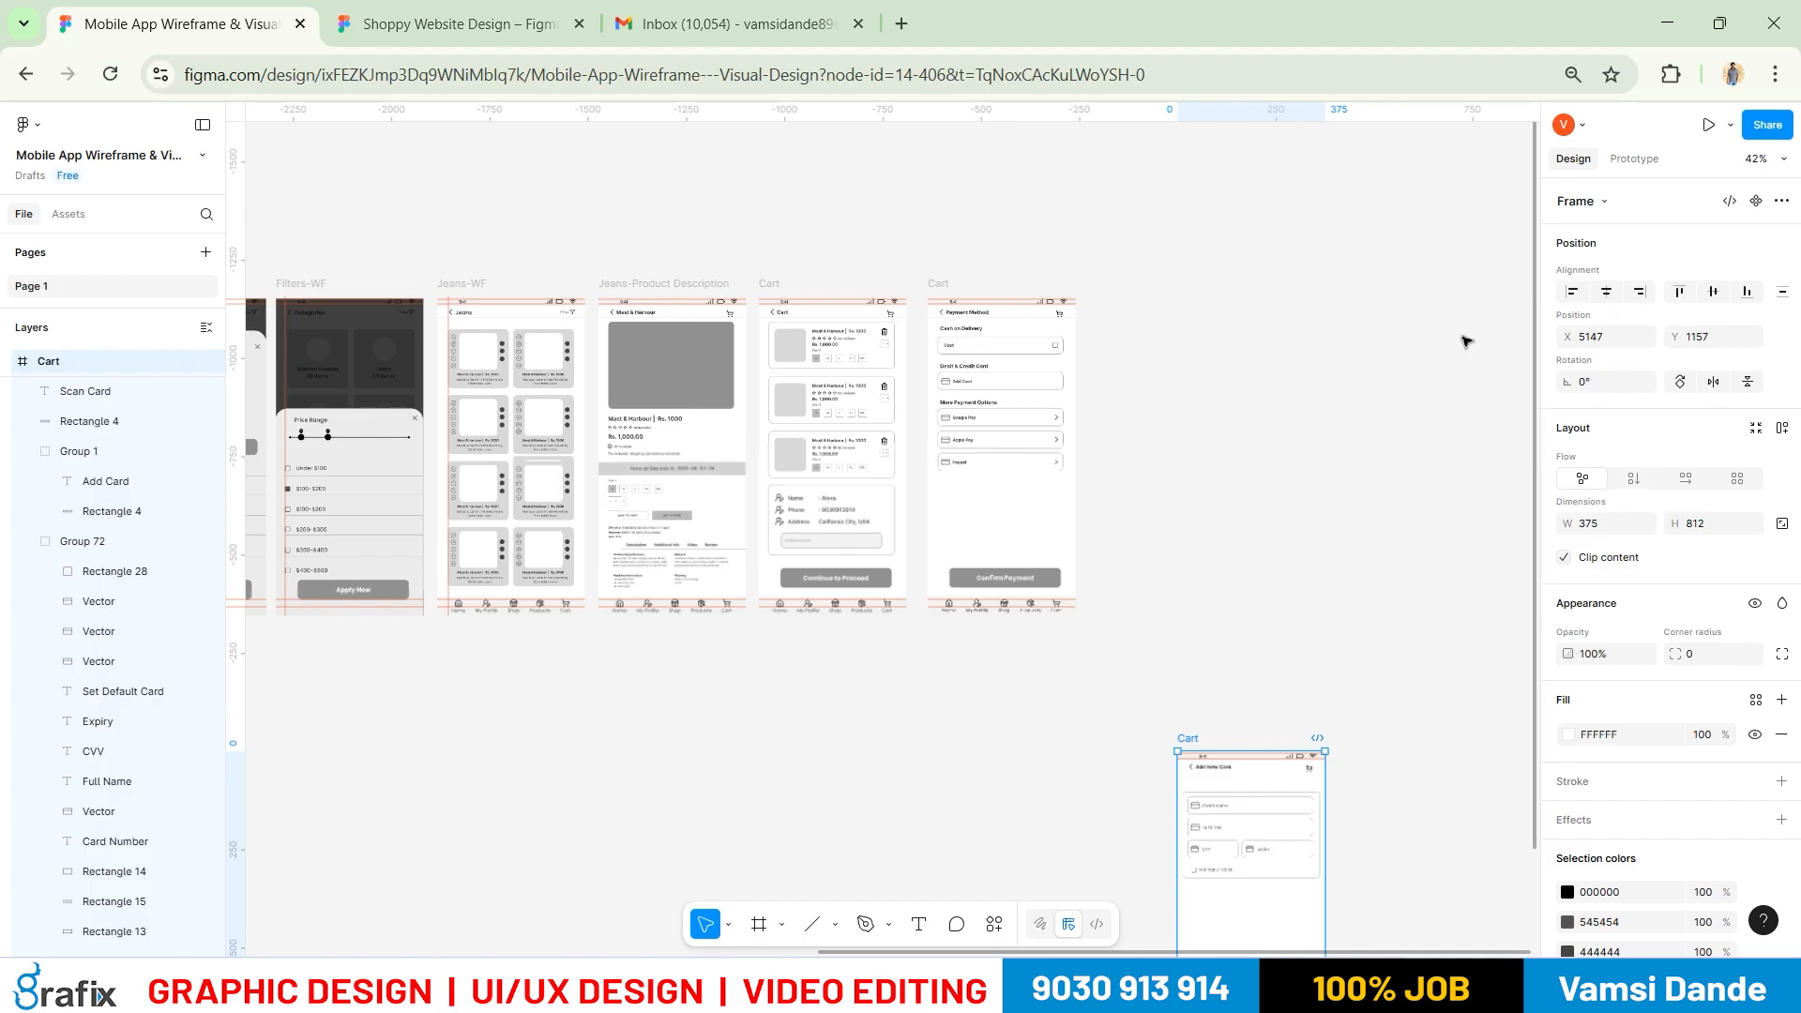
key("ctrl+z")
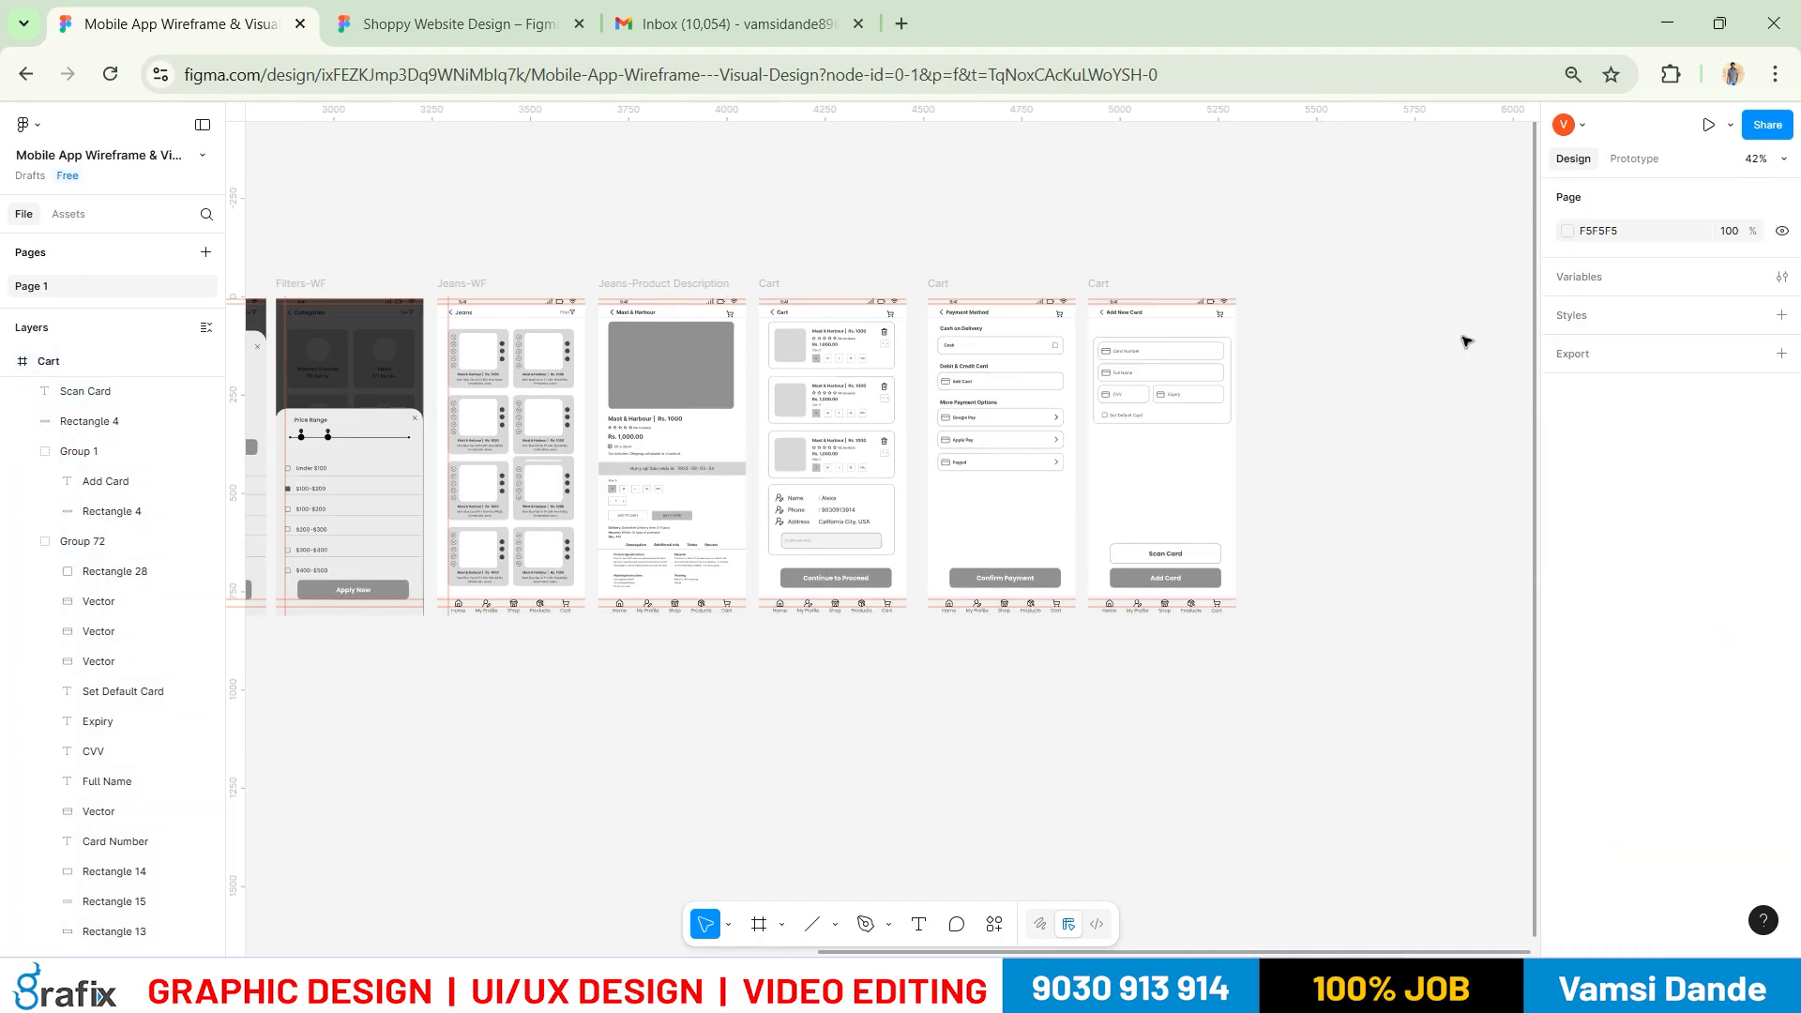
scroll(960, 290, "right", 5)
scroll(750, 277, "up", 3)
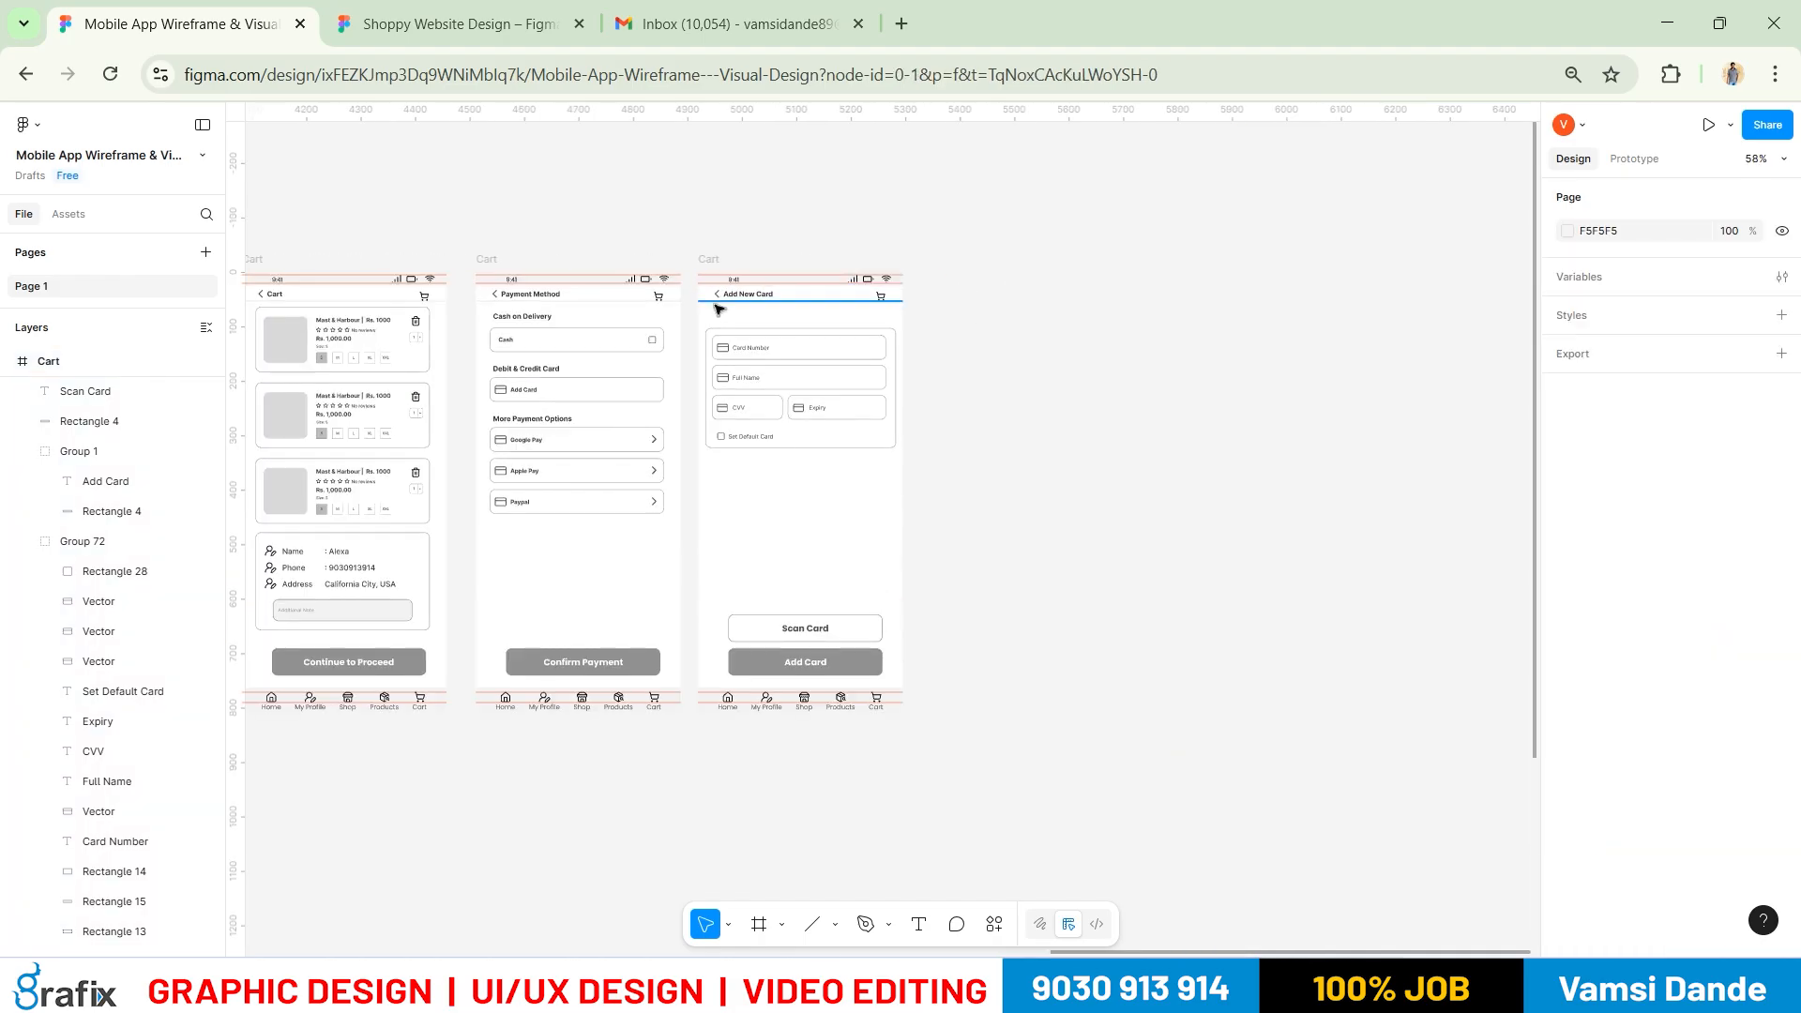
Copy the Add New Card frame to its right and rename the copy Congratulations
left_click(728, 260)
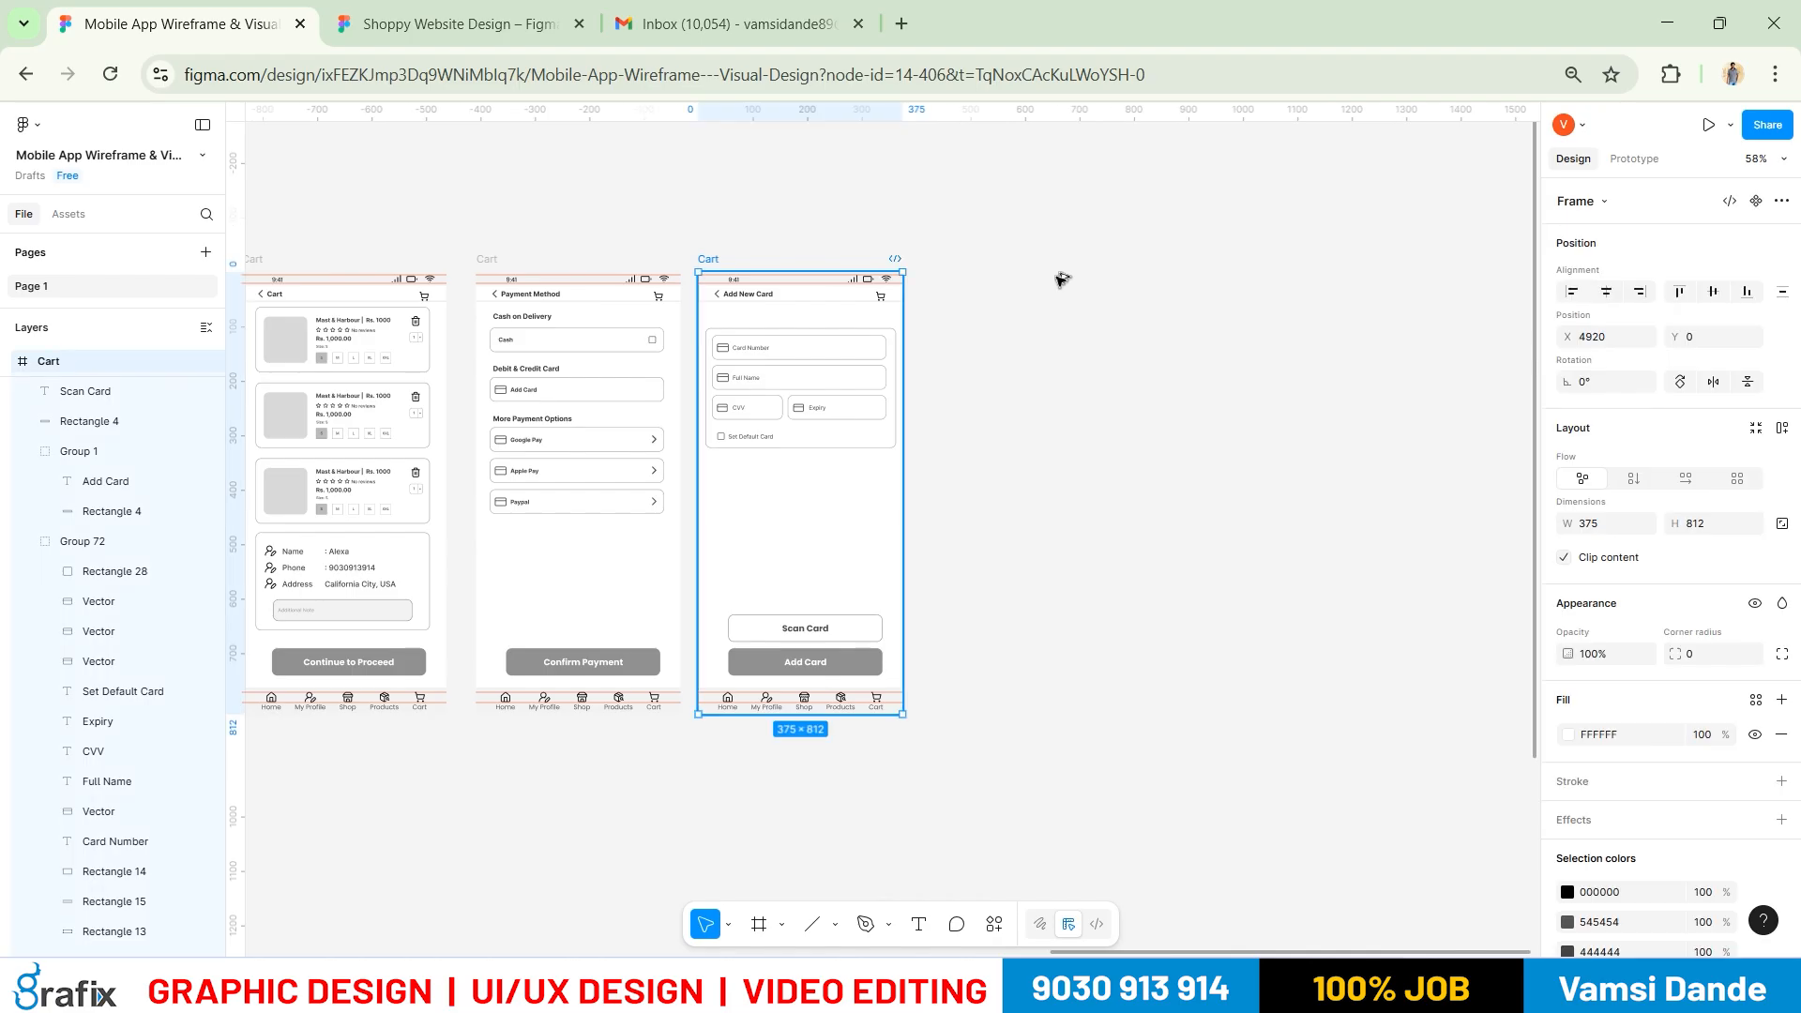
left_click_drag(1053, 280, 945, 282)
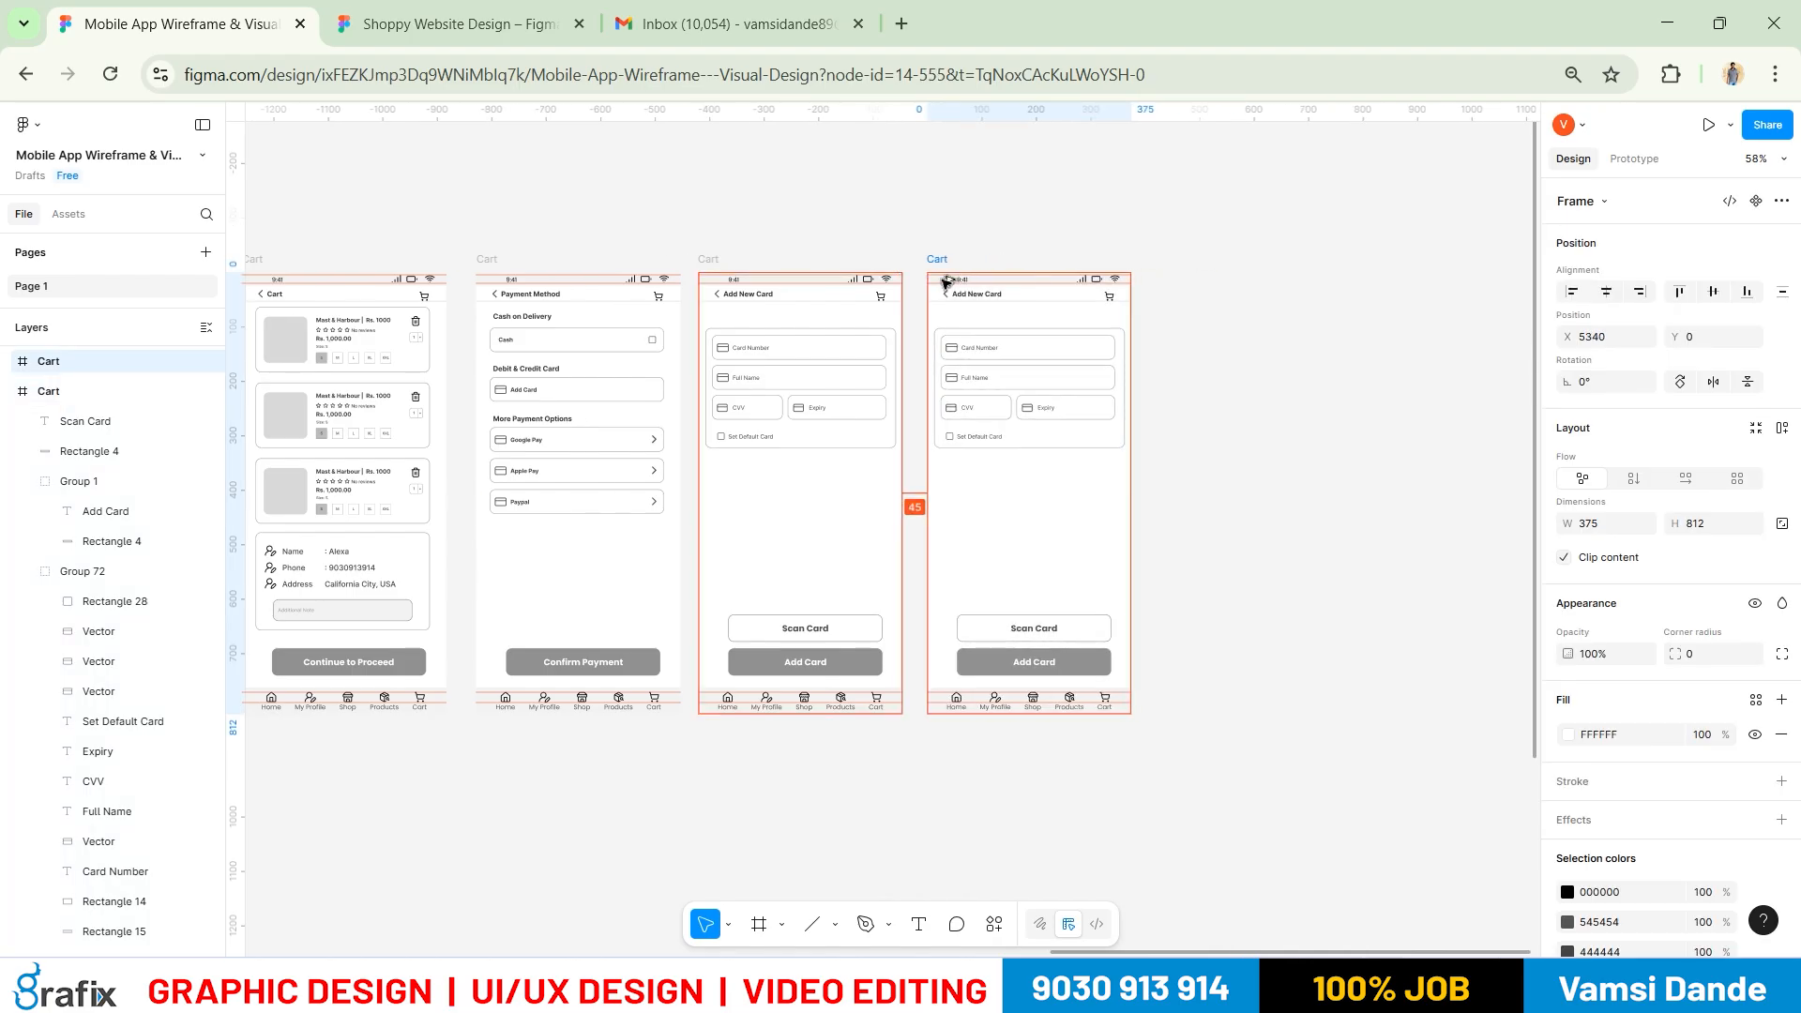
left_click(939, 249)
double_click(940, 256)
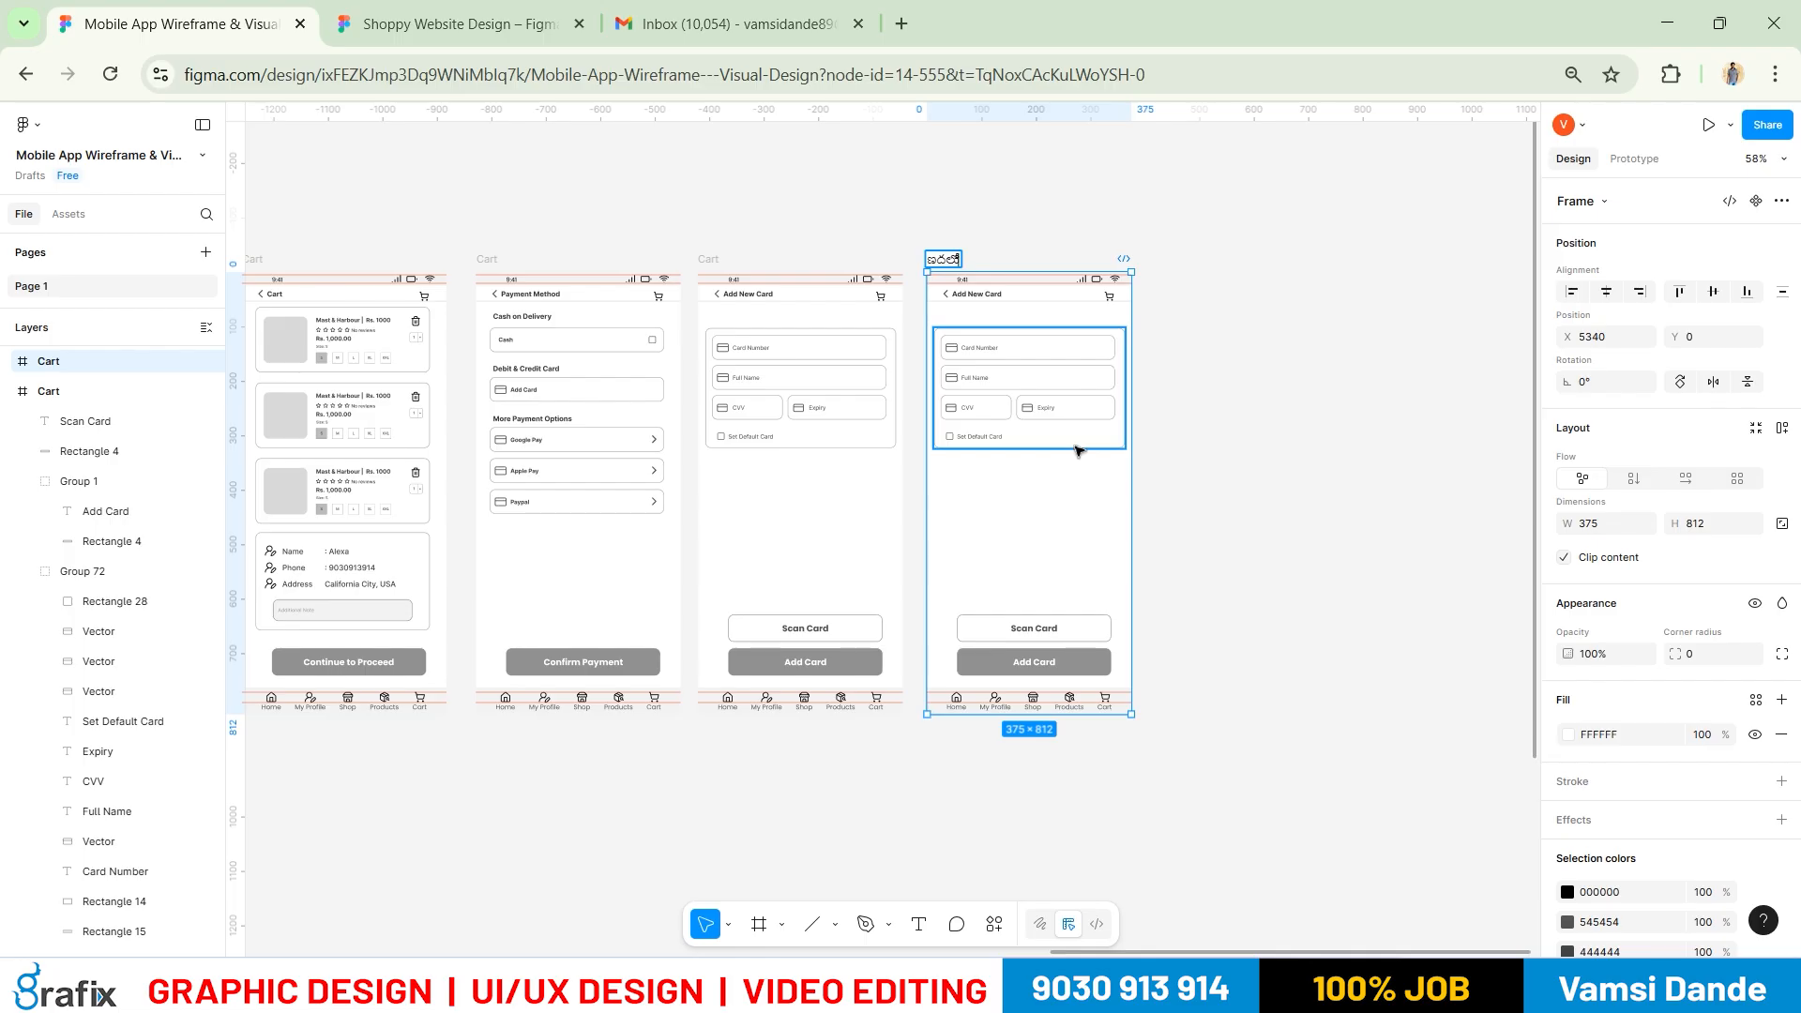
key("ctrl+a")
left_click(1583, 986)
left_click(1489, 645)
type("Cong")
key("Return")
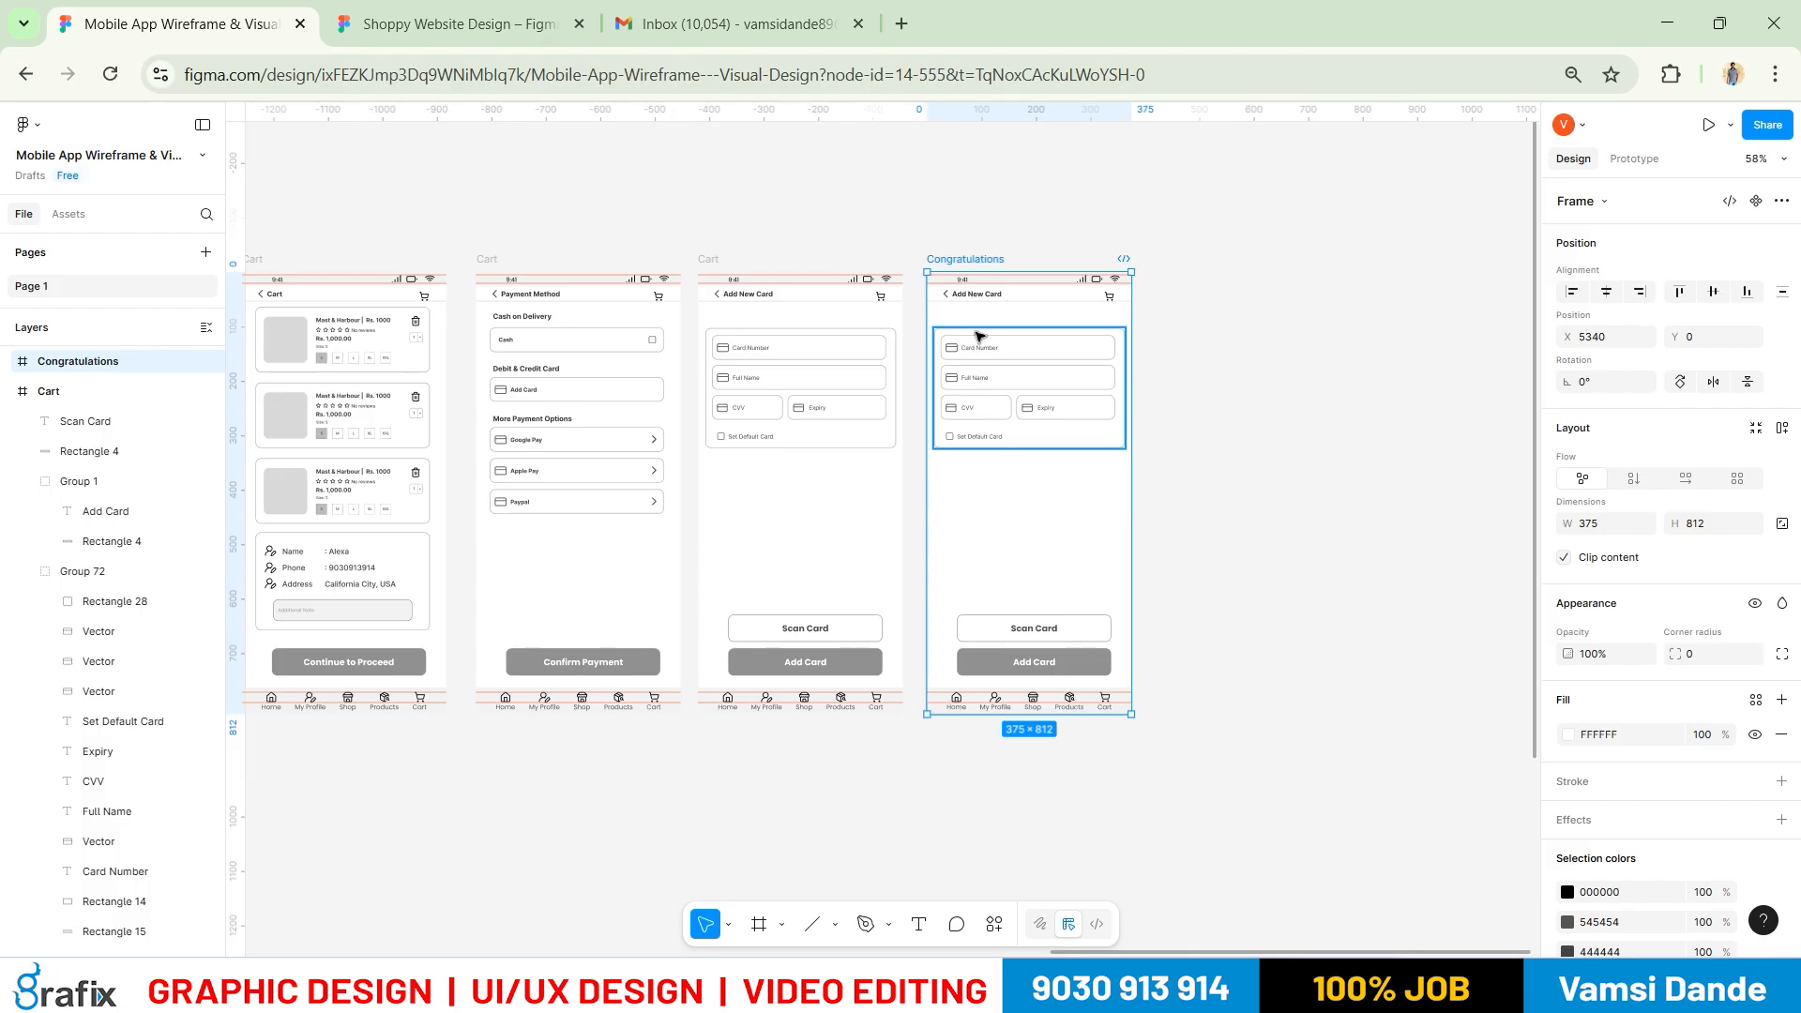
Glance at the reference mockup again and deselect the renamed frame
key("alt+Tab")
key("alt+Tab")
key("t")
key("Escape")
key("Escape")
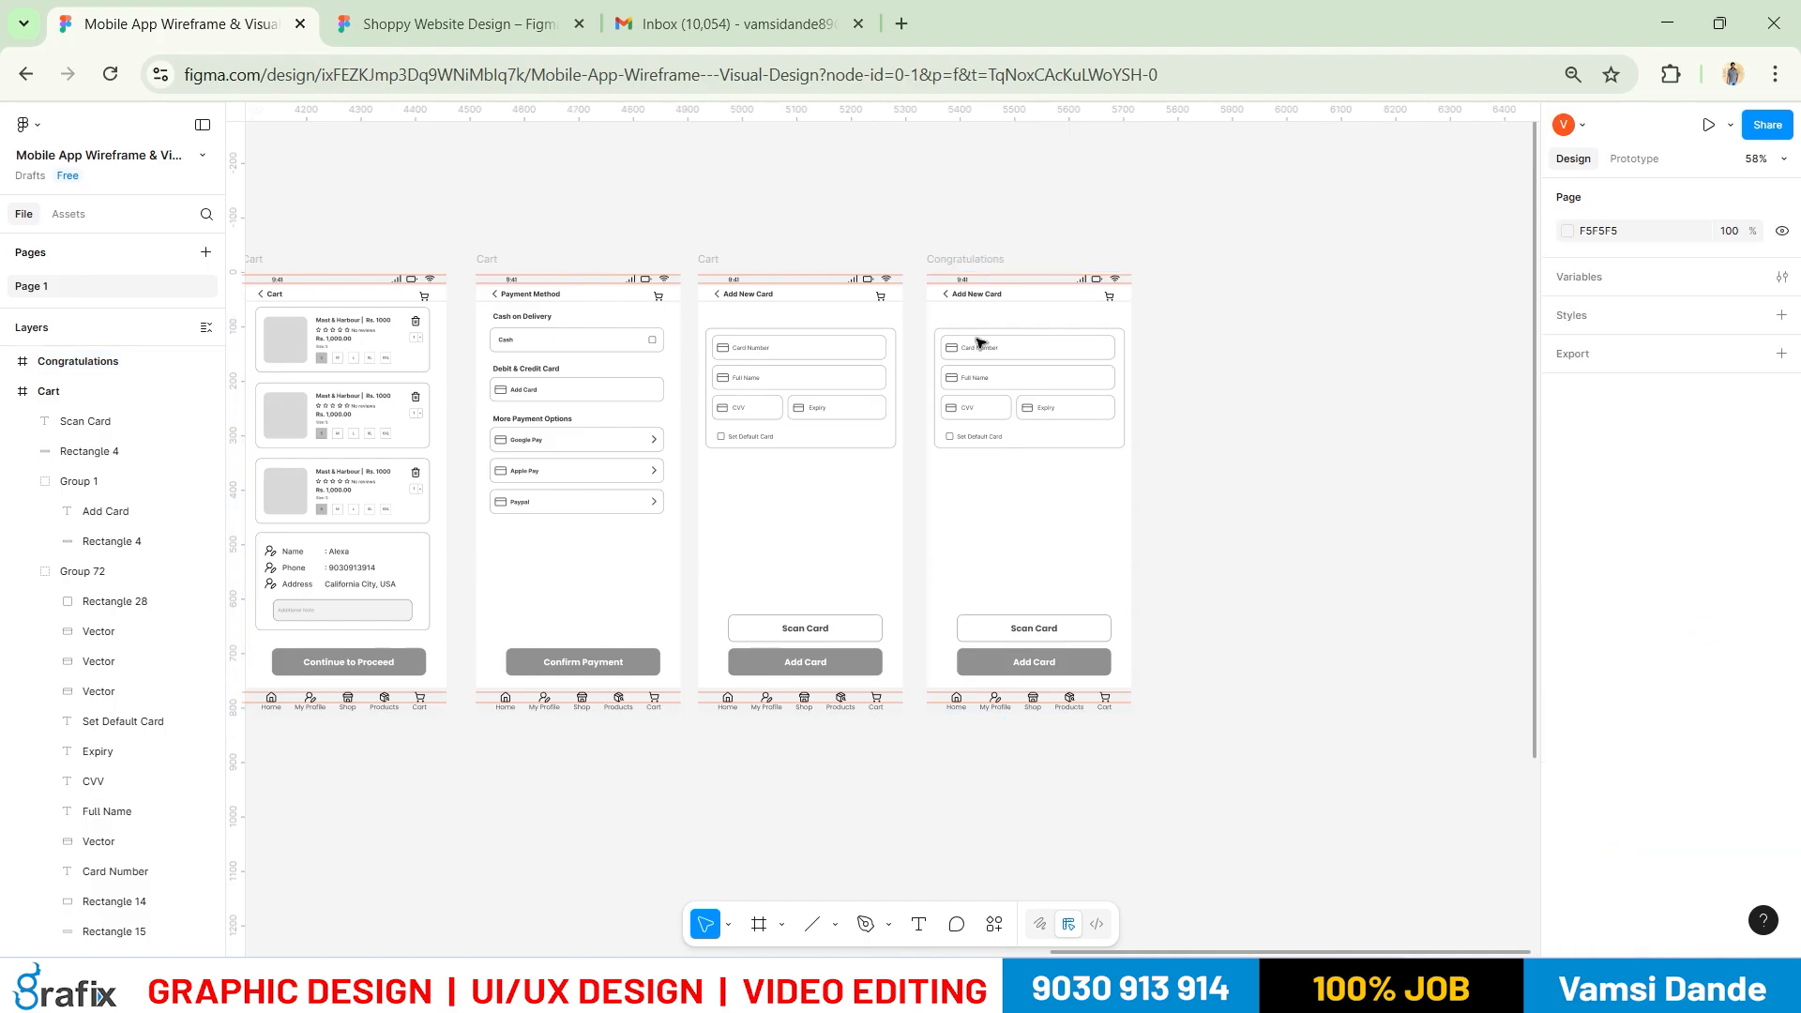
Delete the card form from Congratulations and select the Login avatar and title
left_click(969, 350)
key("Delete")
left_click_drag(914, 380, 1125, 364)
left_click_drag(767, 391, 1020, 370)
left_click_drag(669, 382, 1103, 387)
mouse_move(683, 423)
left_mouse_down()
mouse_move(1262, 414)
mouse_move(951, 418)
left_mouse_up()
left_click(266, 302)
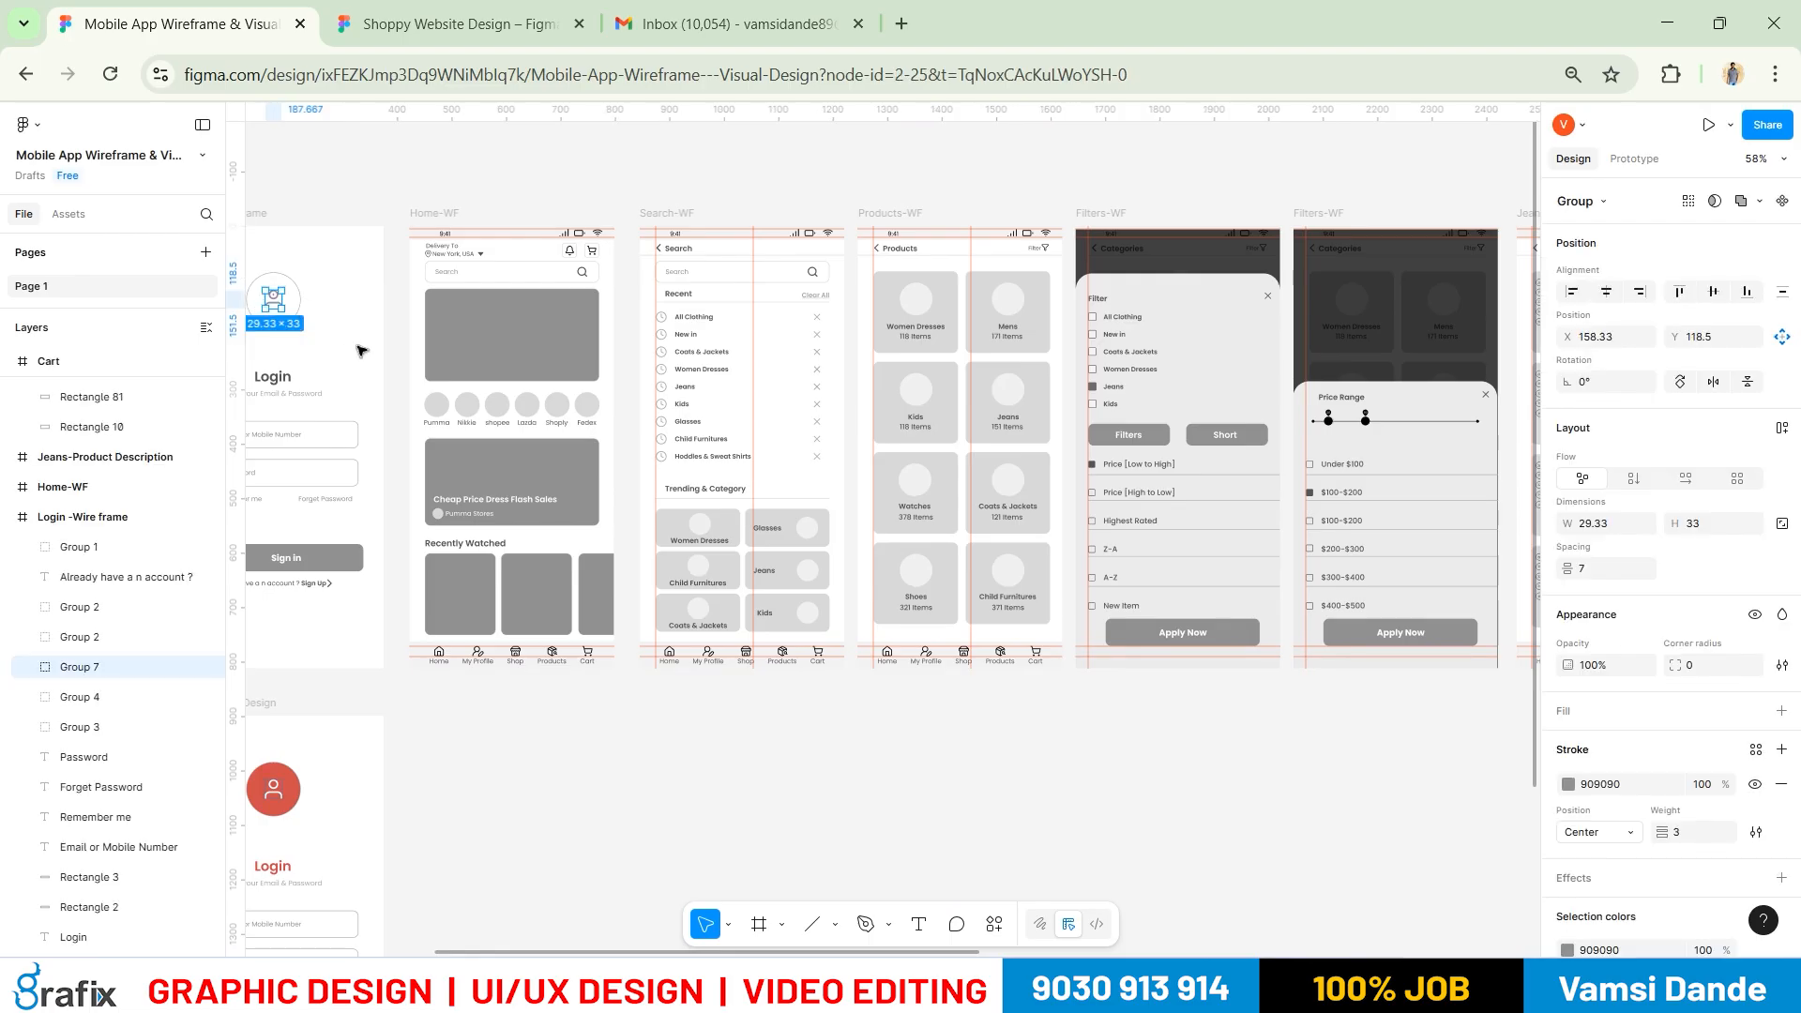
left_click_drag(334, 317, 262, 297)
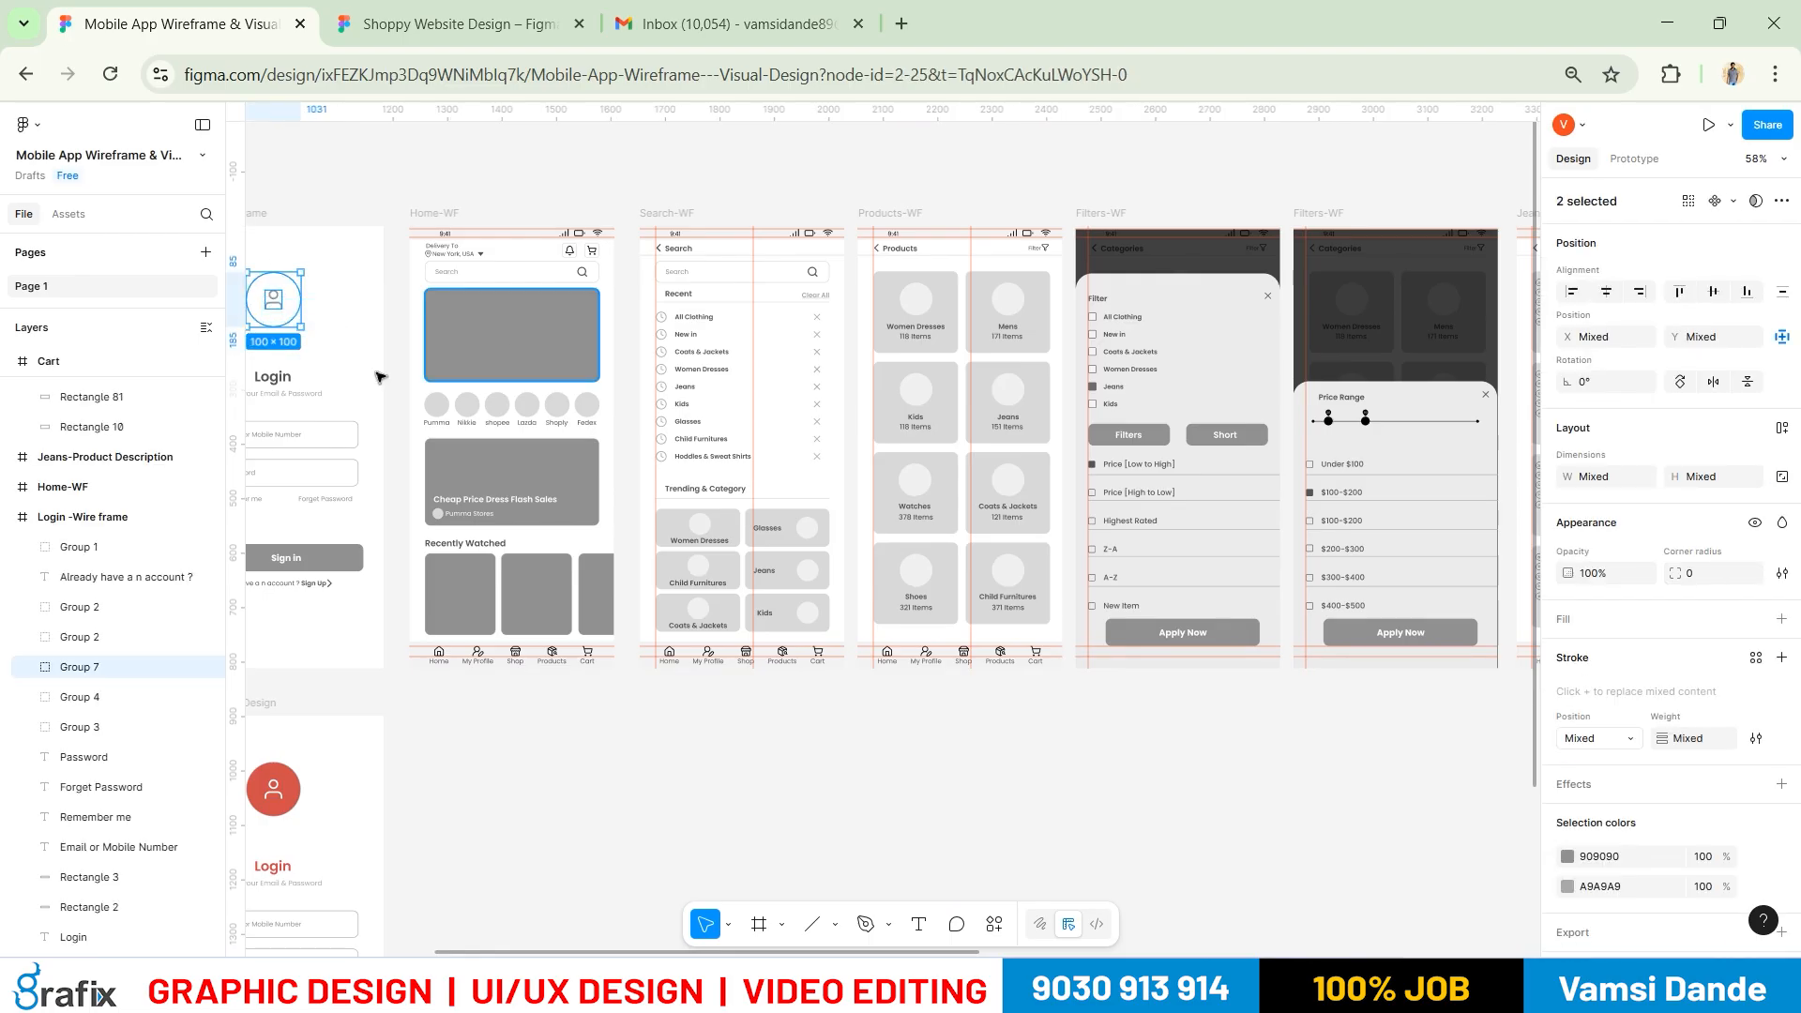
left_click(273, 377, "shift")
Paste the avatar and title into Congratulations, group and centre them, then move them up
left_click_drag(1482, 571, 589, 567)
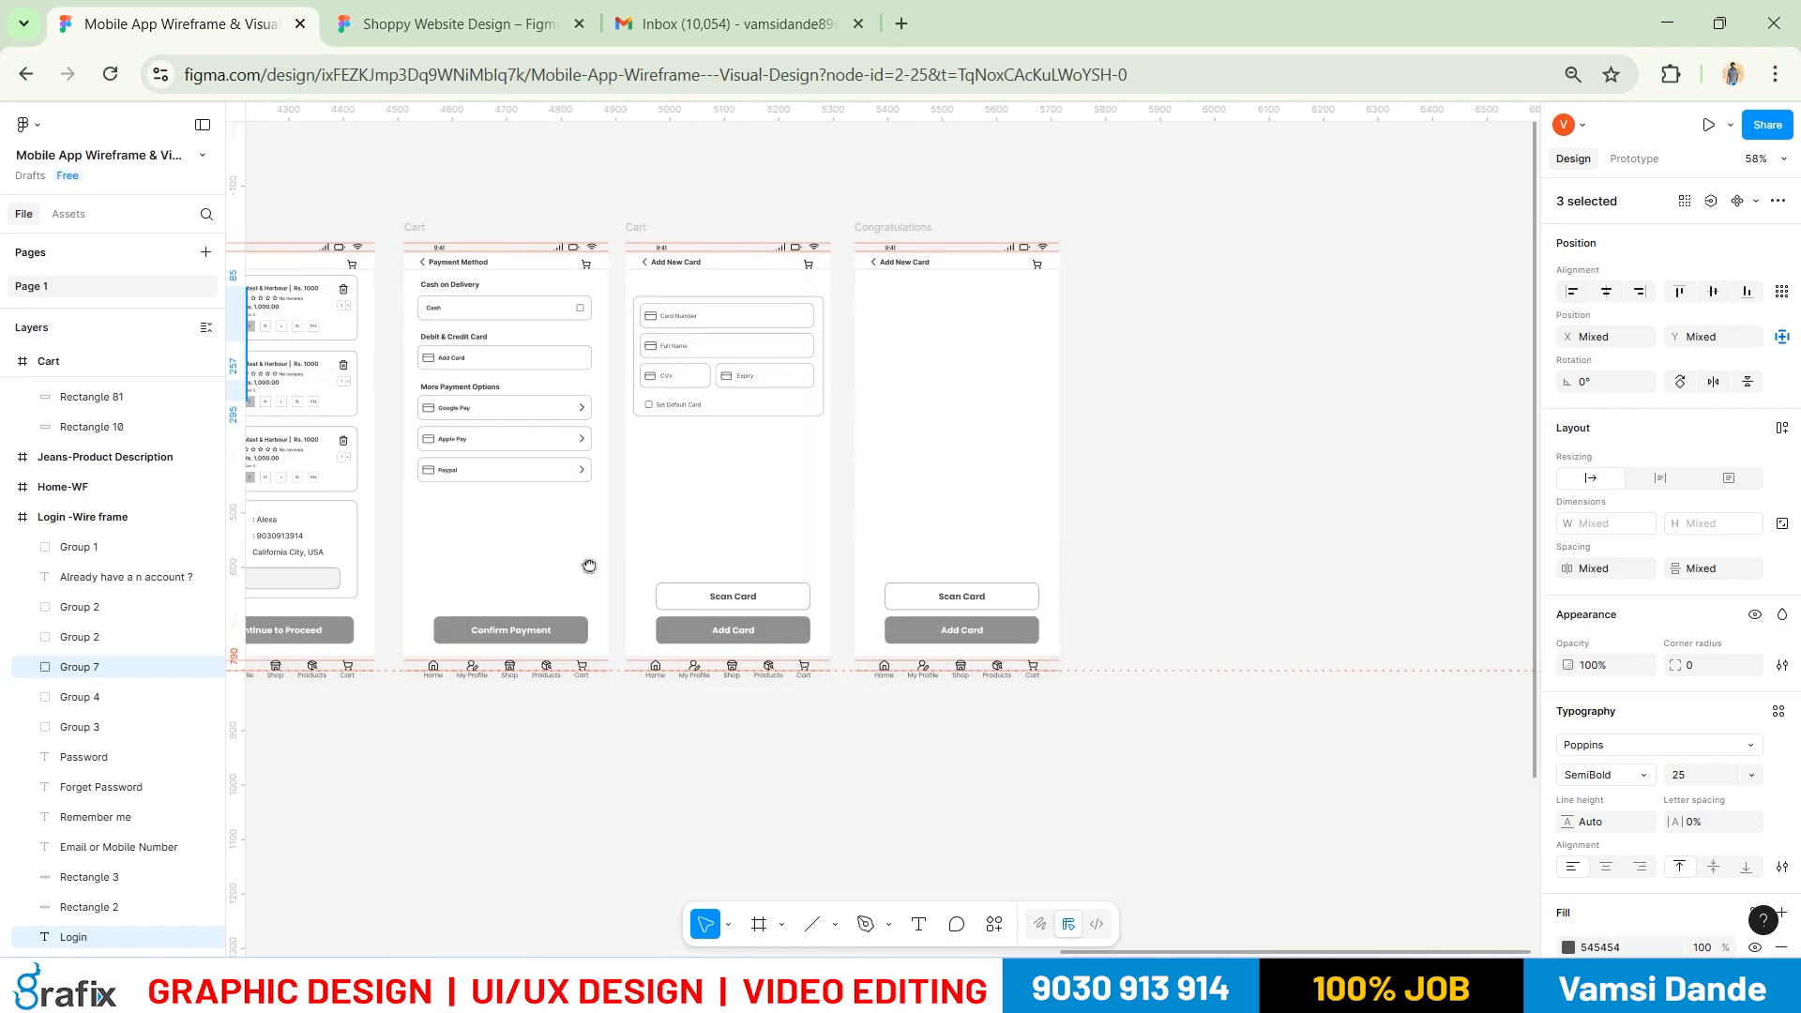
left_click(935, 470)
key("ctrl+v")
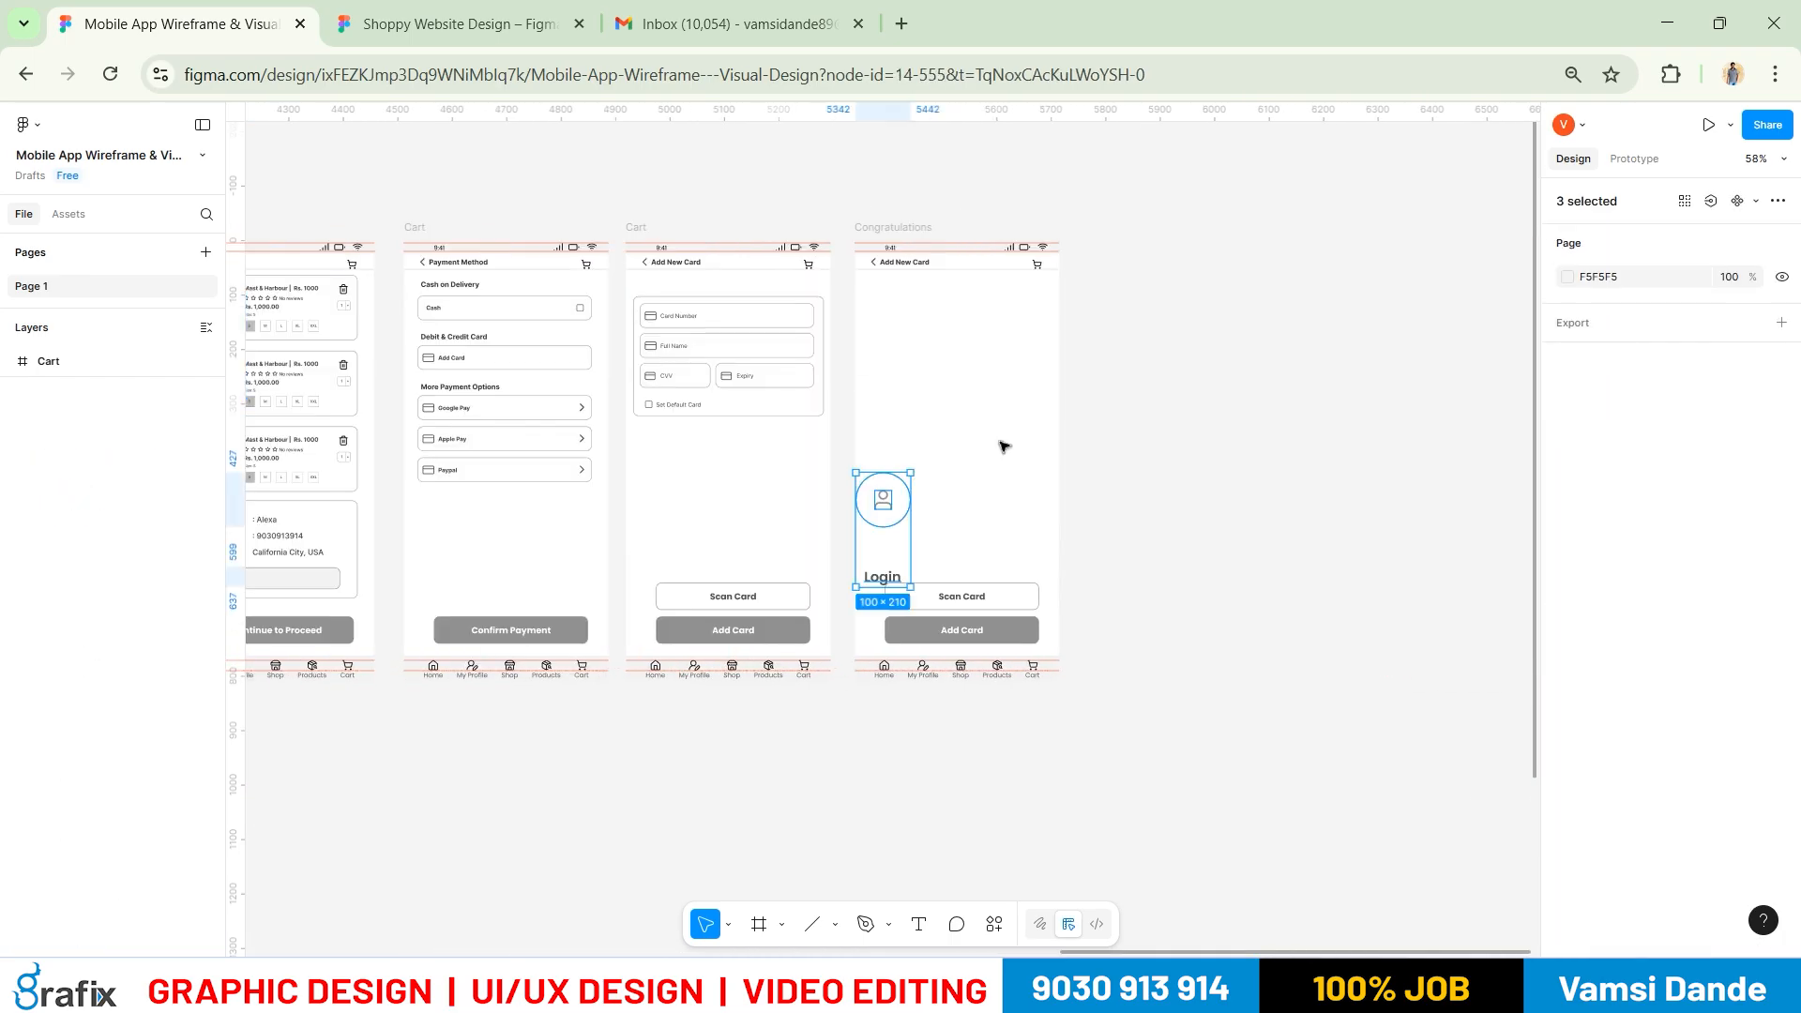
key("ctrl+g")
left_click(1605, 292)
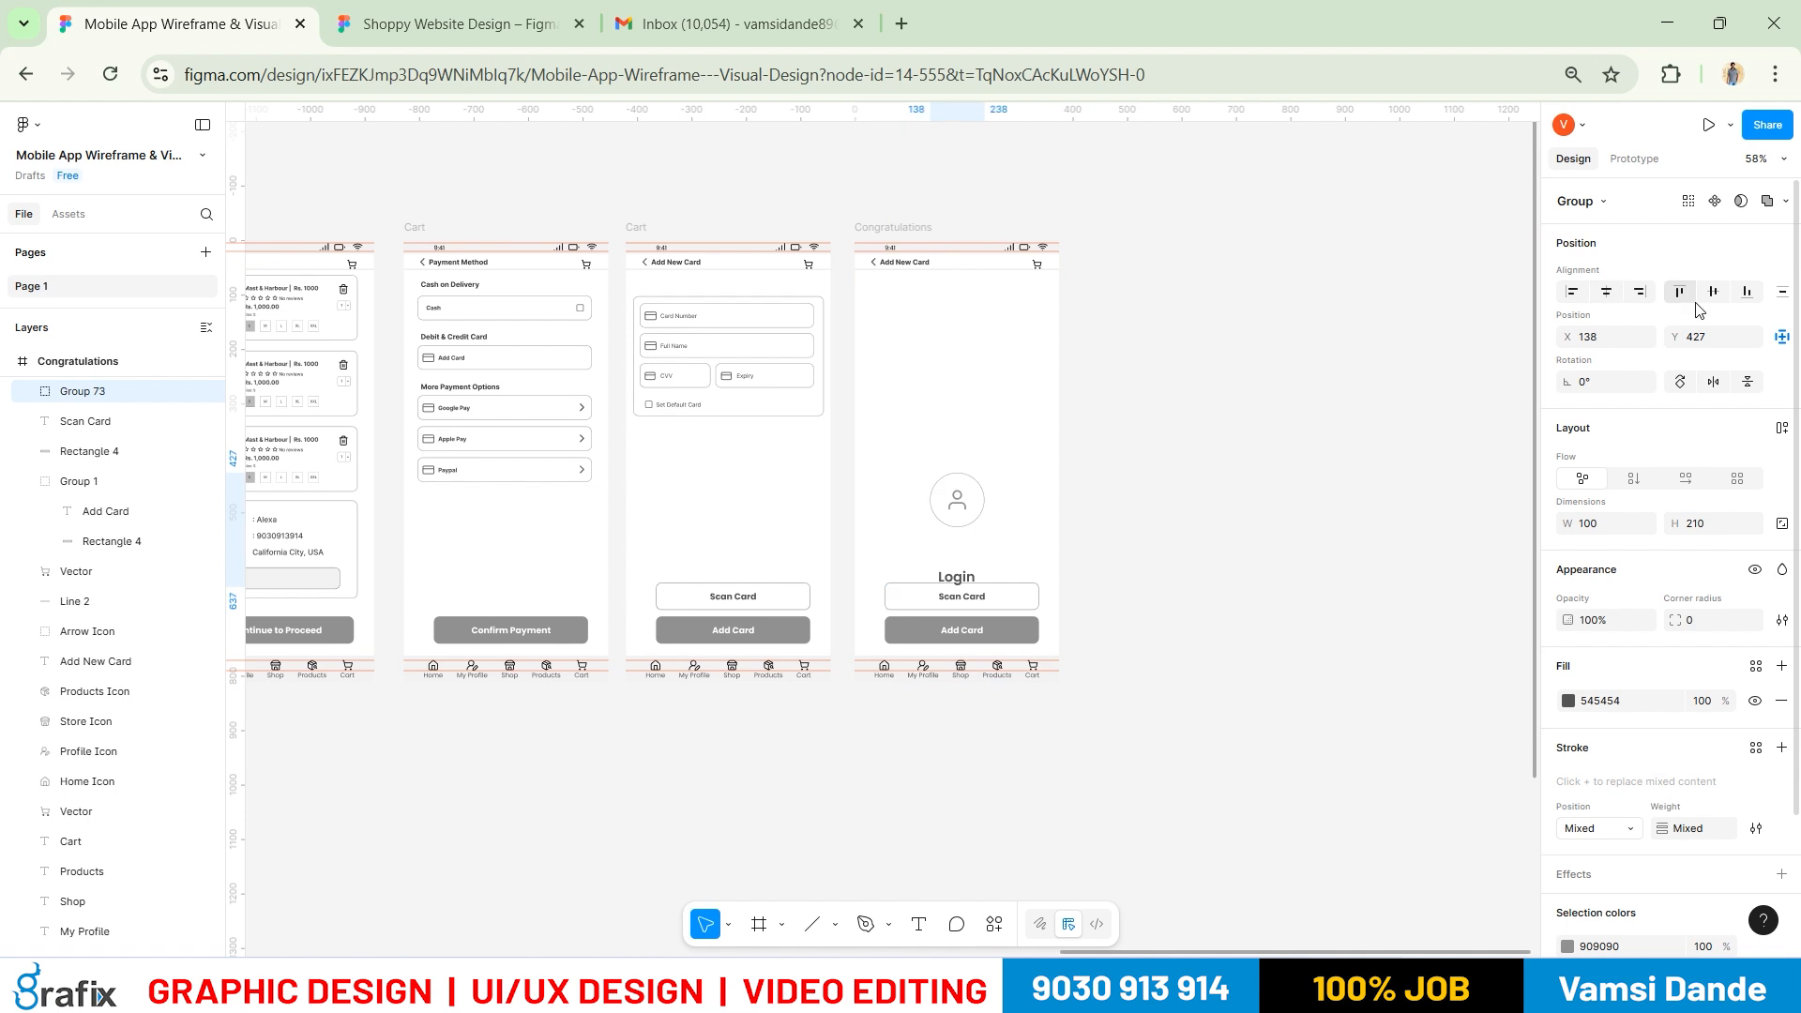
left_click(1713, 292)
left_click(1170, 442)
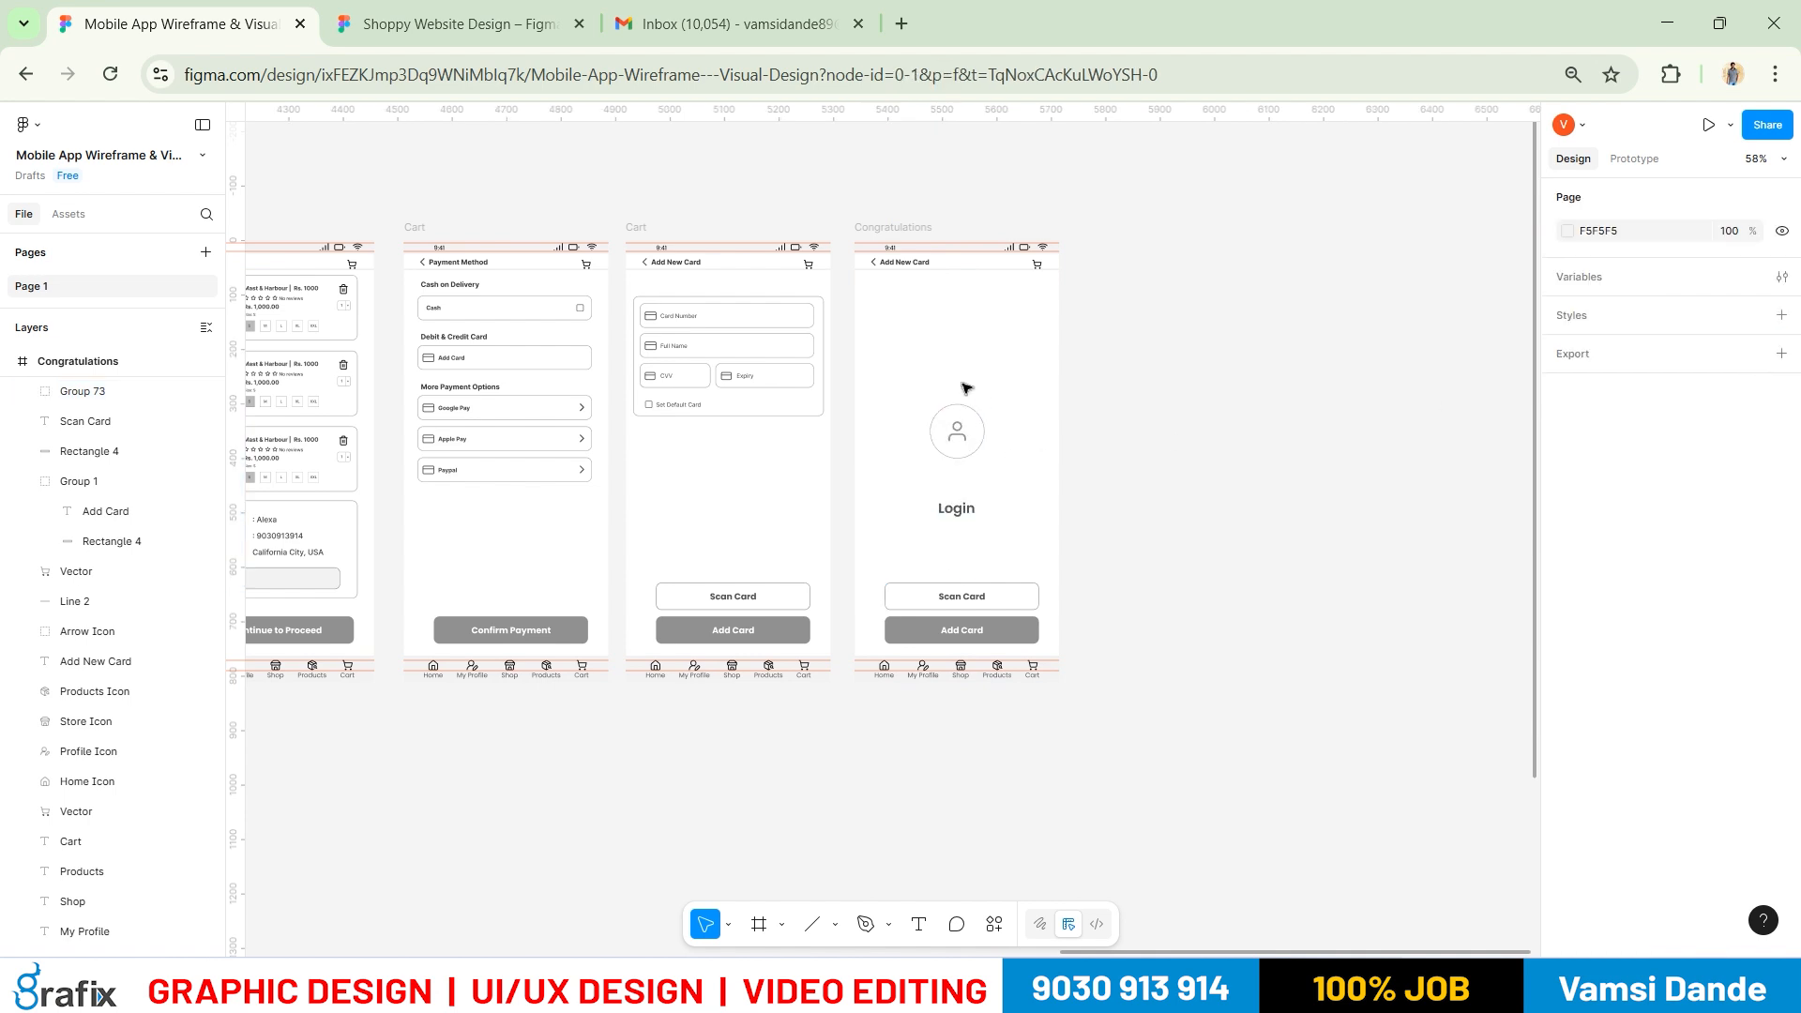
left_click_drag(966, 440, 964, 344)
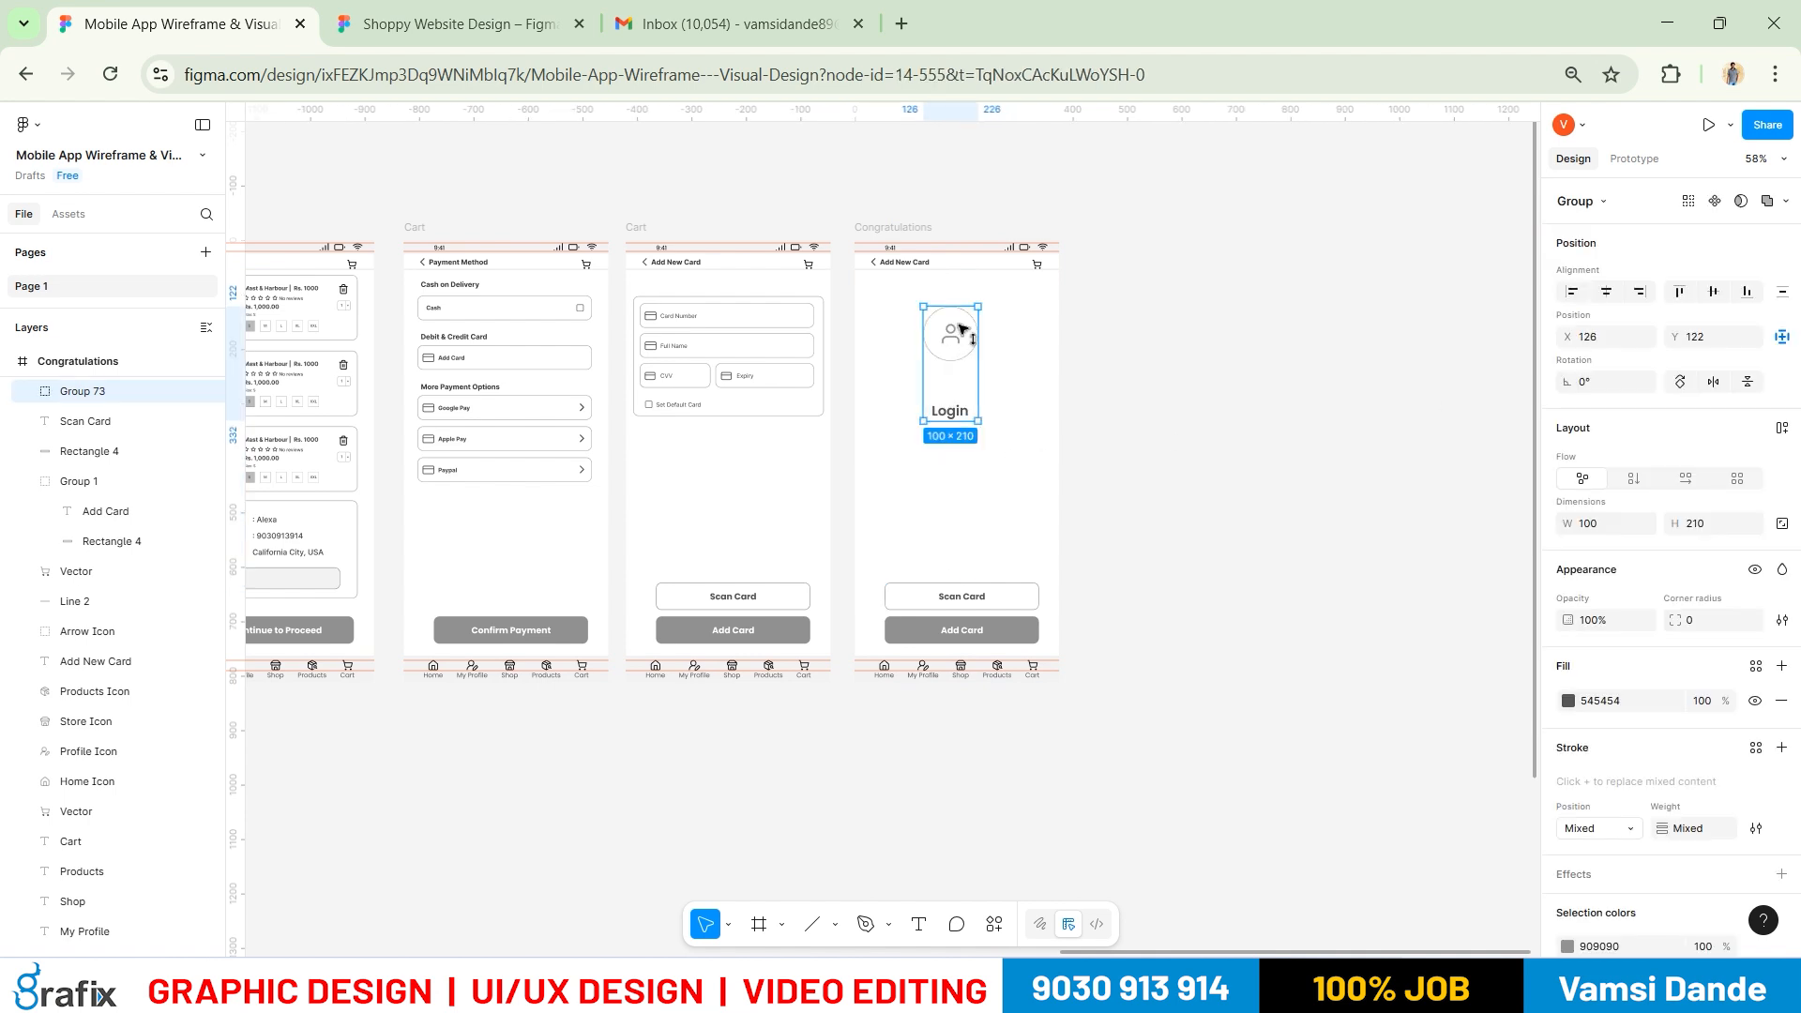
Change the pasted Login title to read Congratulations
scroll(969, 334, "up", 5)
key("alt+Tab")
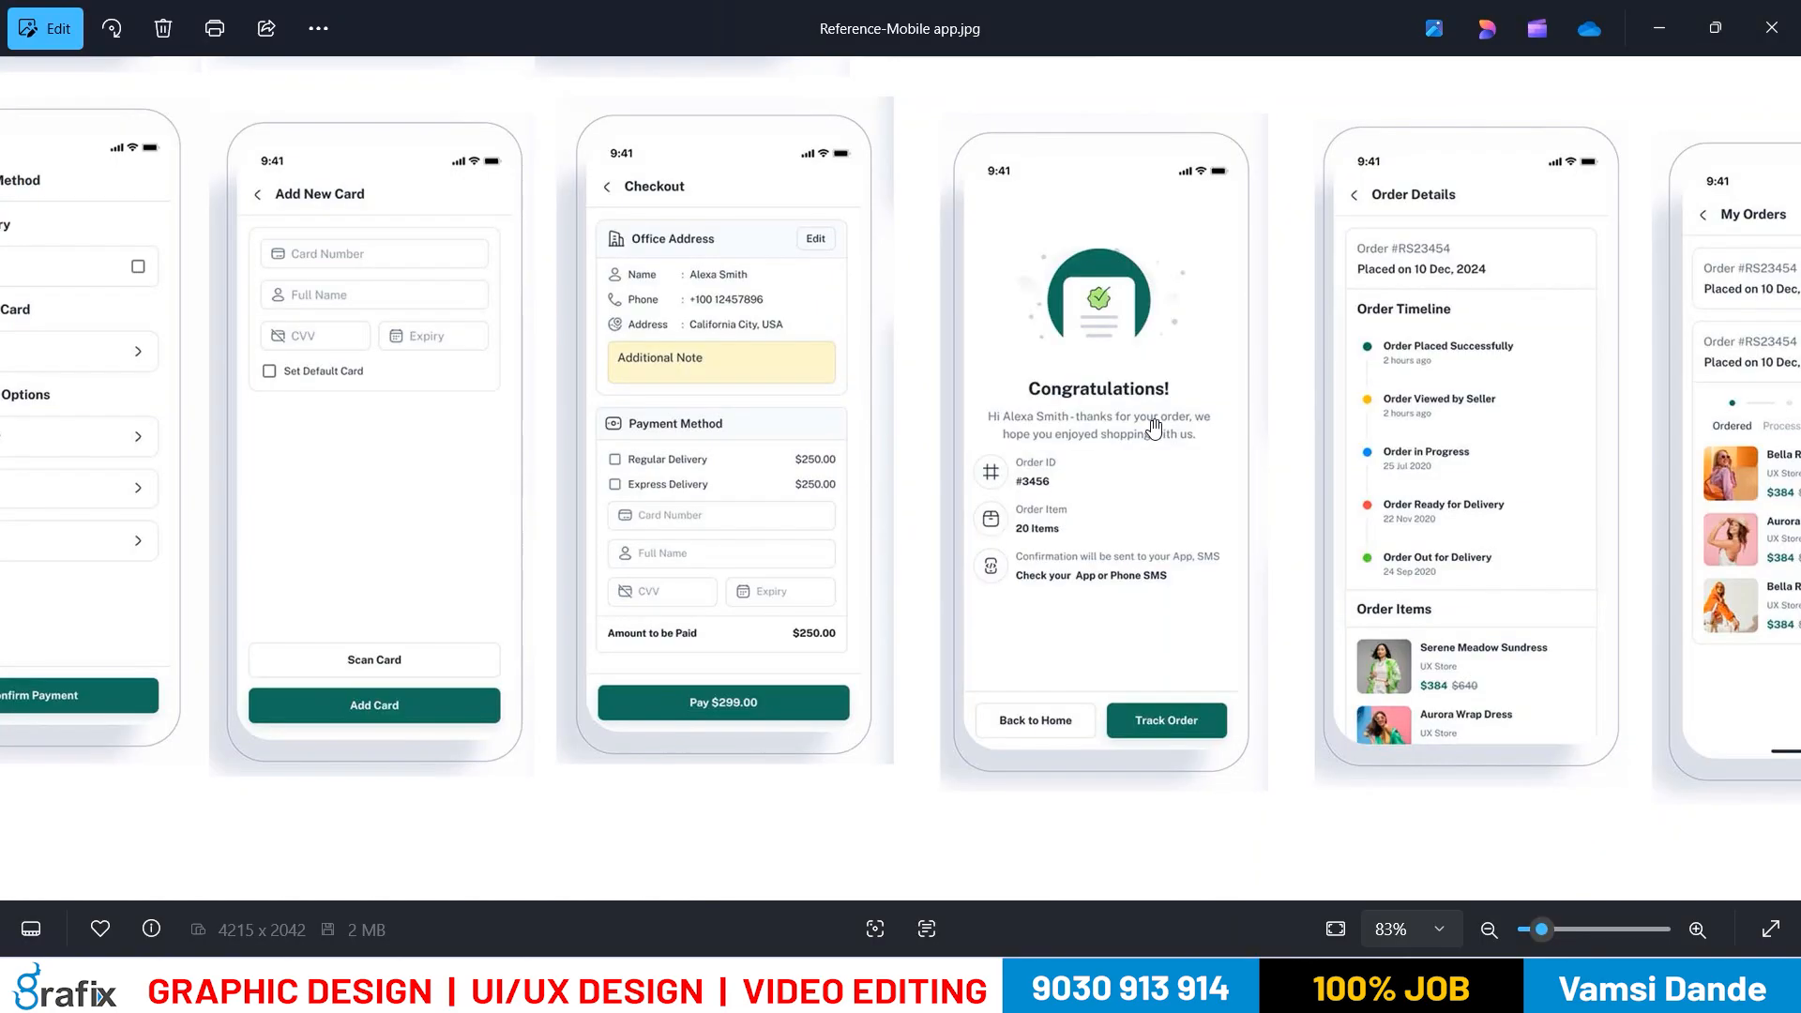
key("alt+Tab")
key("t")
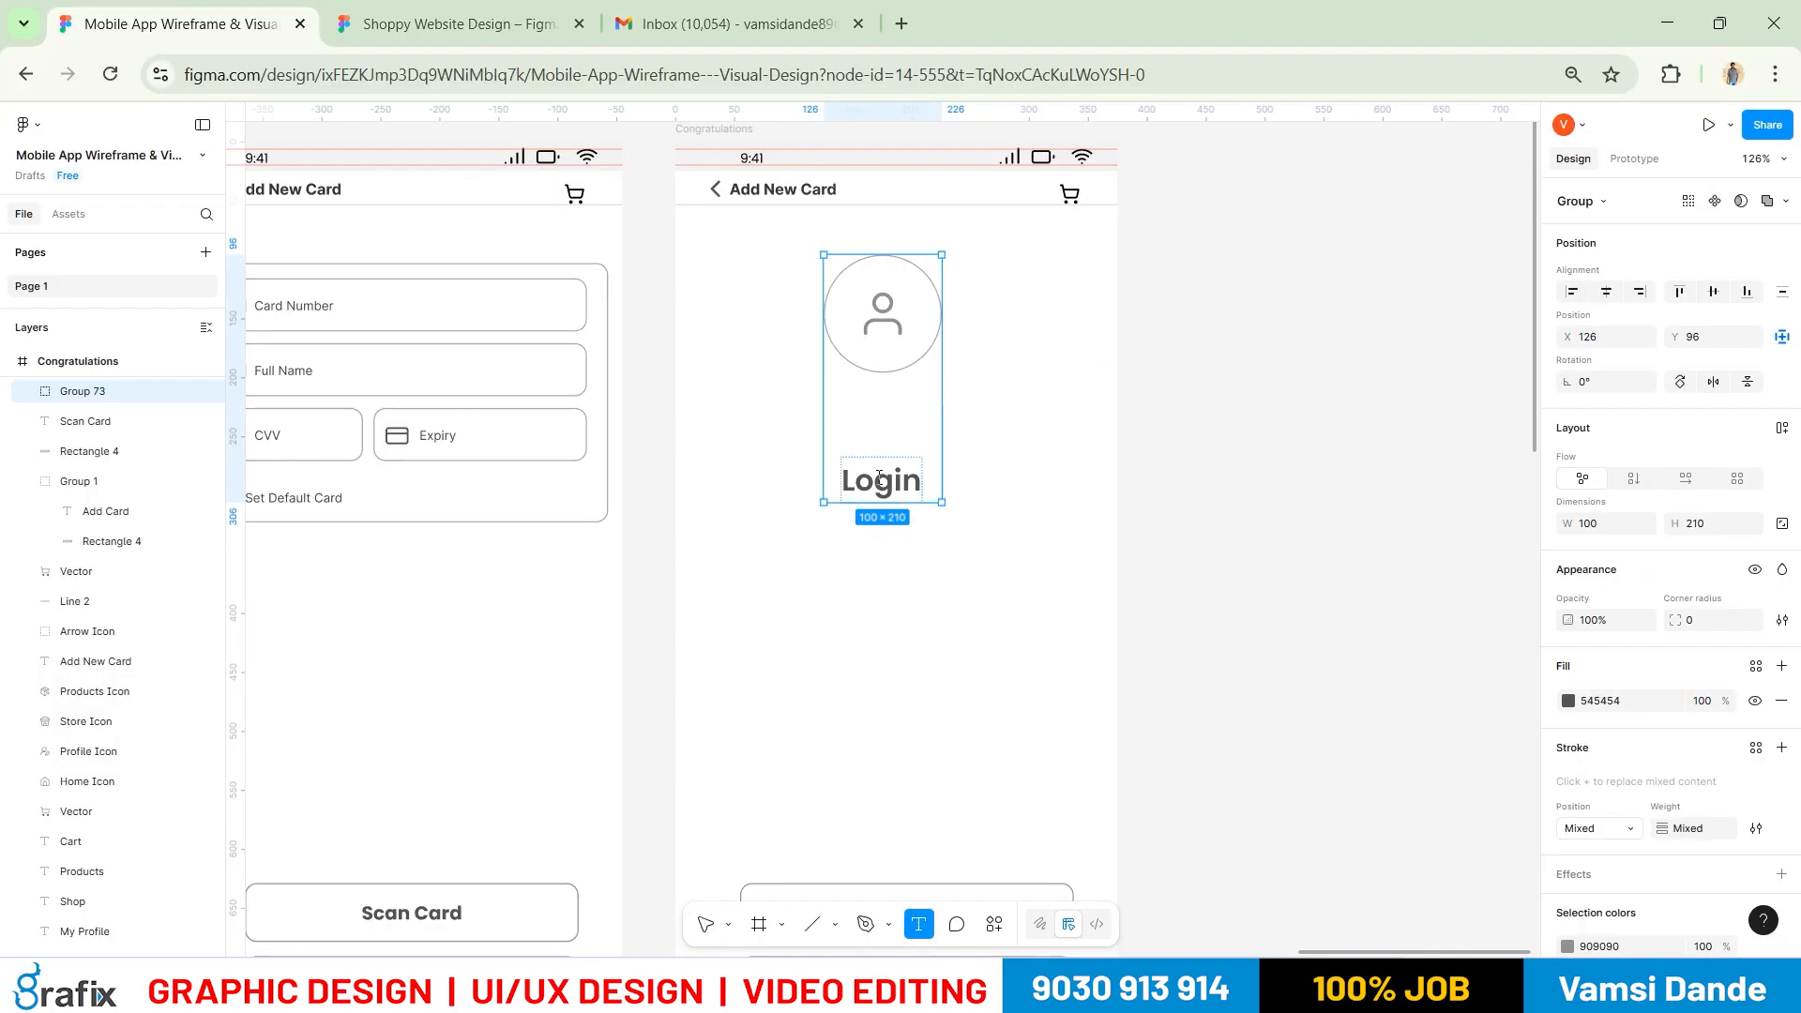
double_click(886, 483)
type("Con")
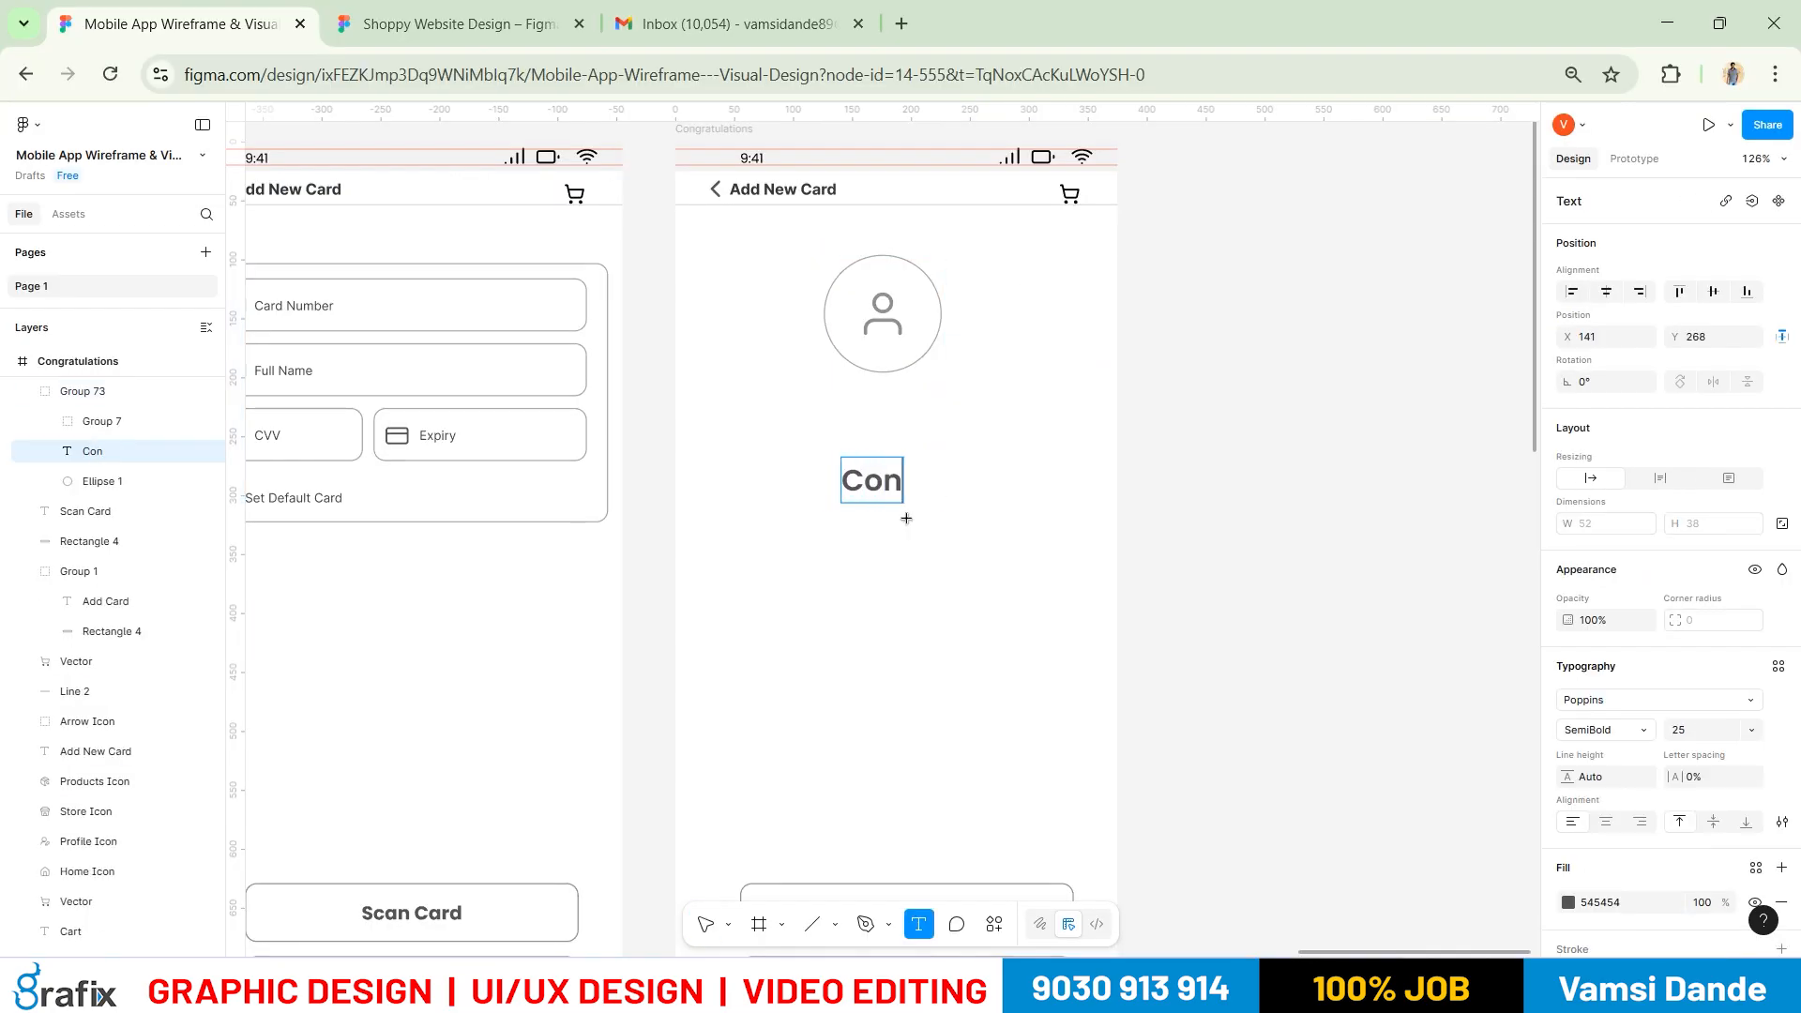
type("gratu")
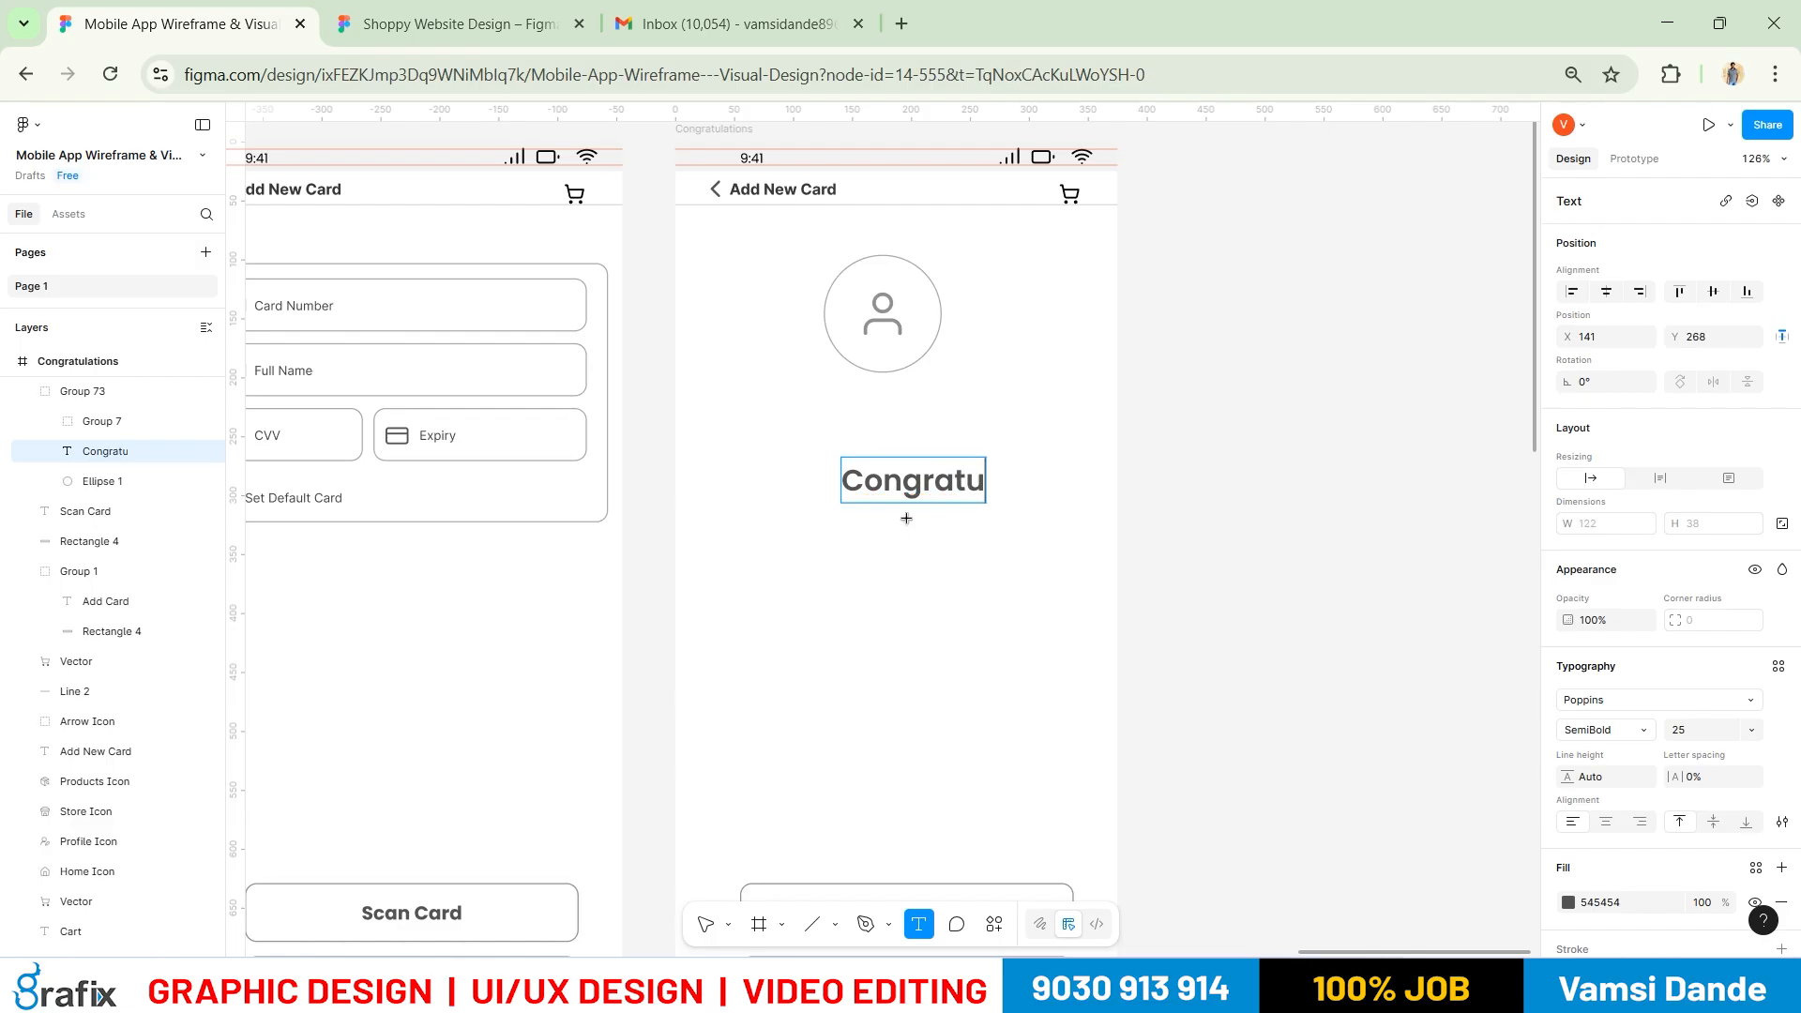
type("lations")
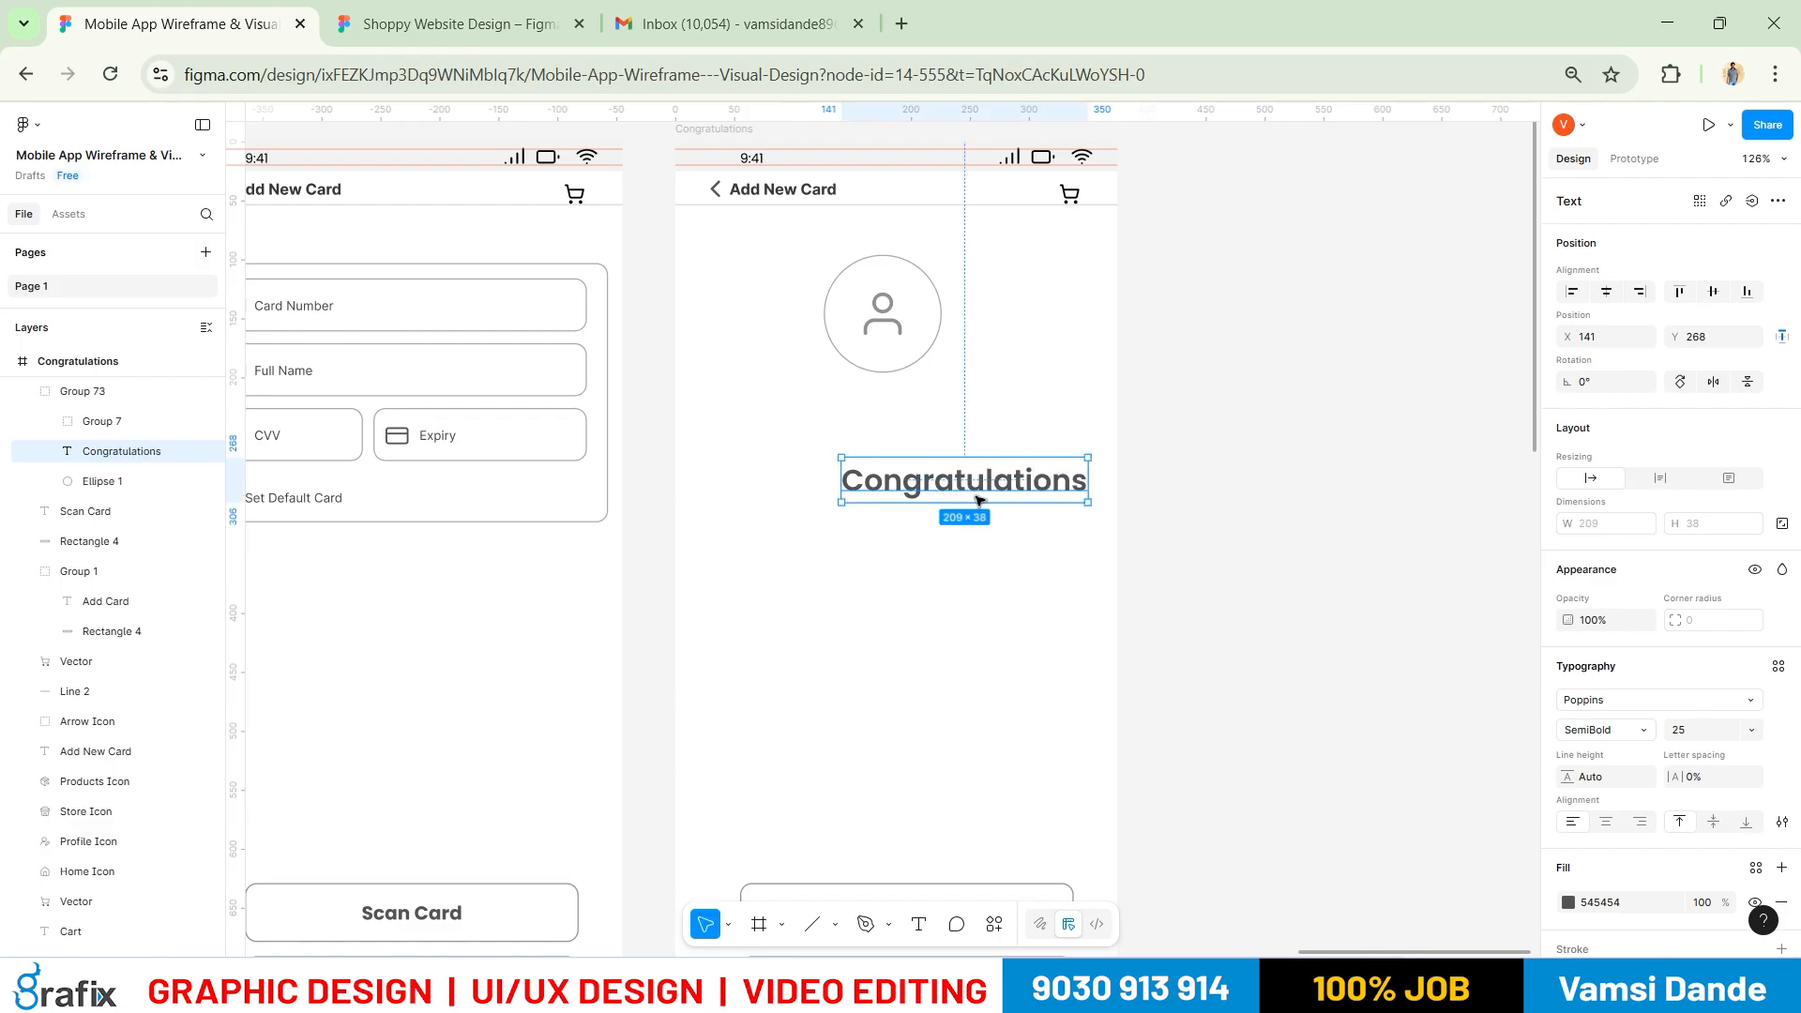
key("Escape")
Delete the person icon from the circle and ungroup the circle and heading
scroll(896, 422, "up", 1)
left_click(886, 339)
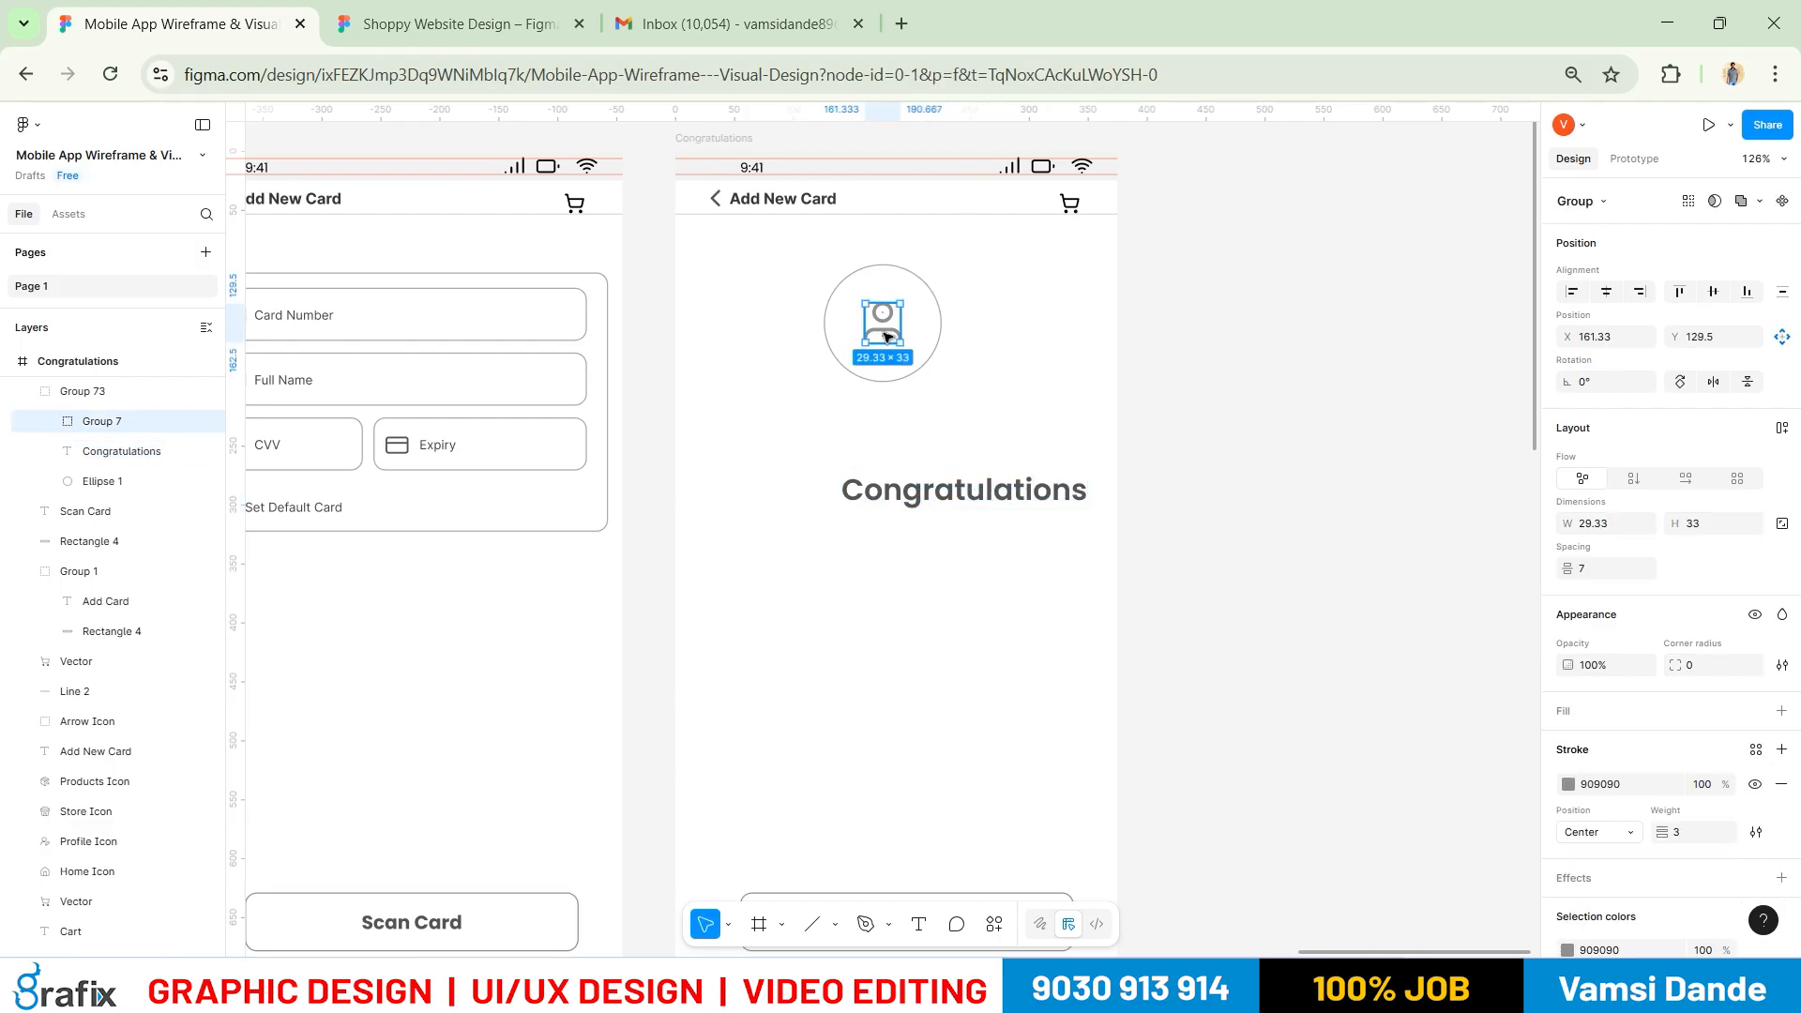
key("Delete")
key("ctrl+shift+g")
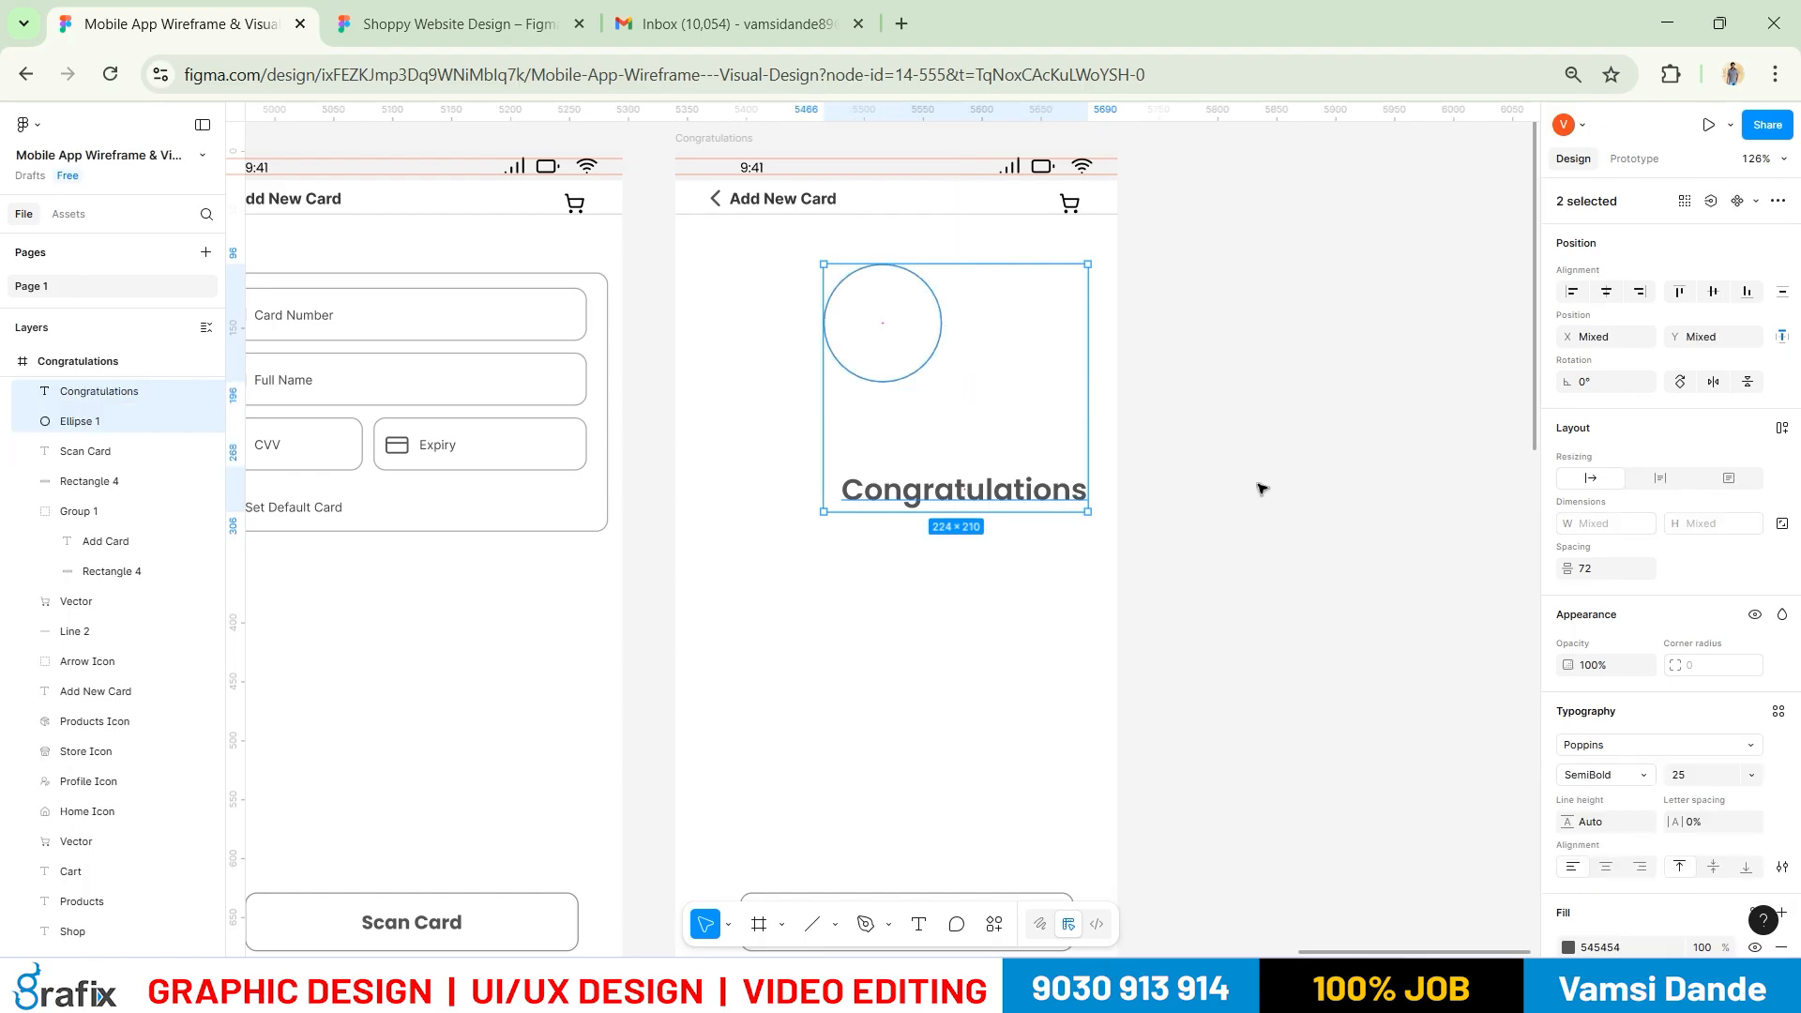
left_click(1259, 486)
Try a grey 7C7B7B fill on the circle, then revert it to light grey
left_click(919, 368)
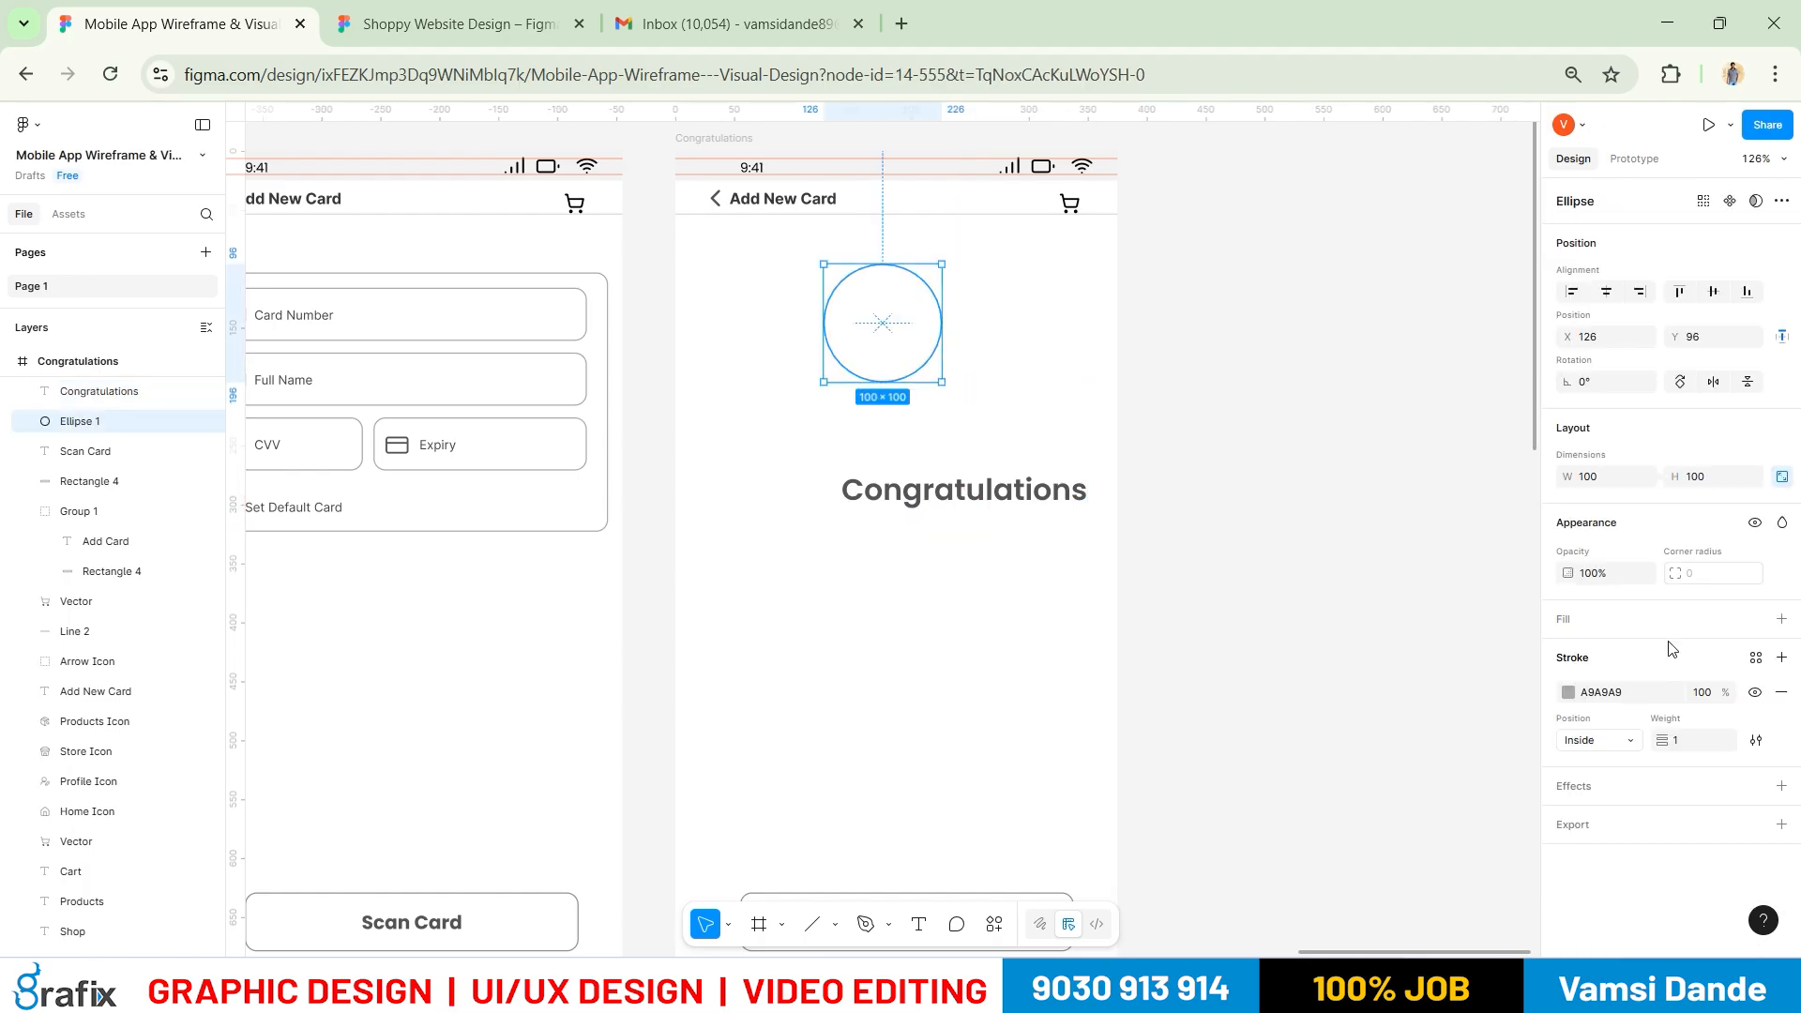
left_click(1780, 619)
left_click(1568, 653)
left_click(1331, 622)
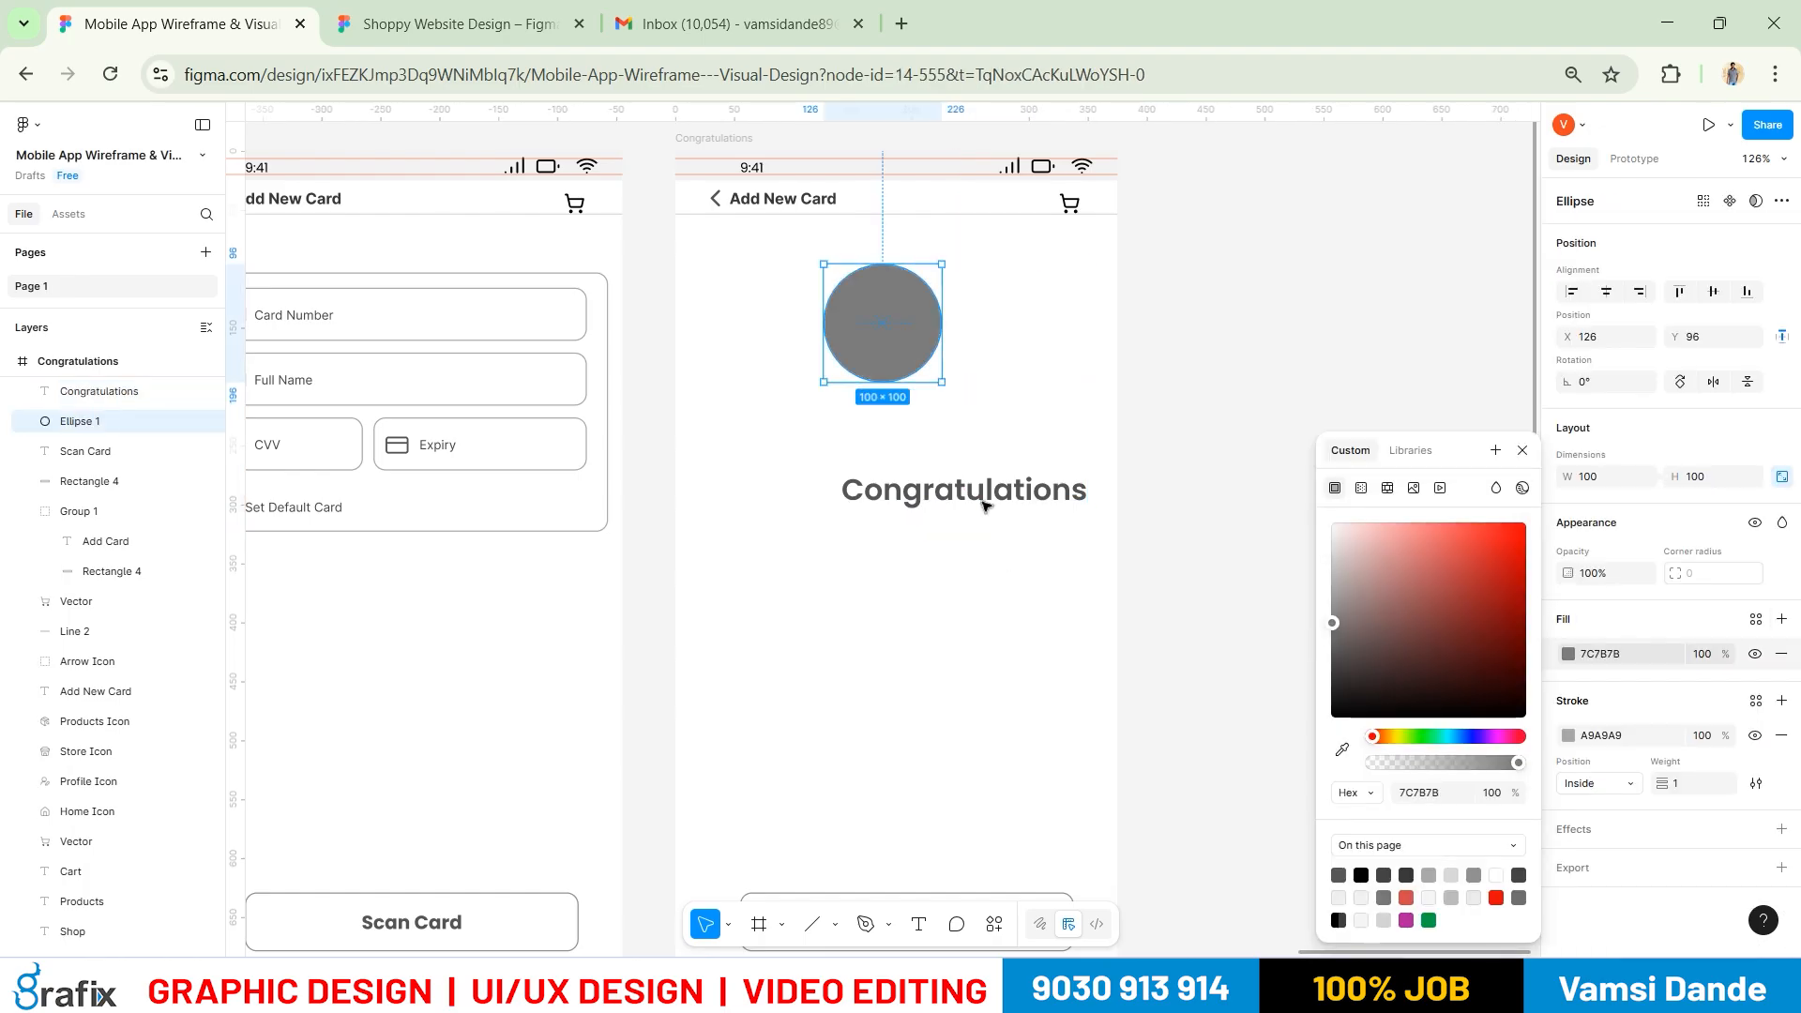
left_click(1181, 374)
left_click(1182, 373)
key("ctrl+z")
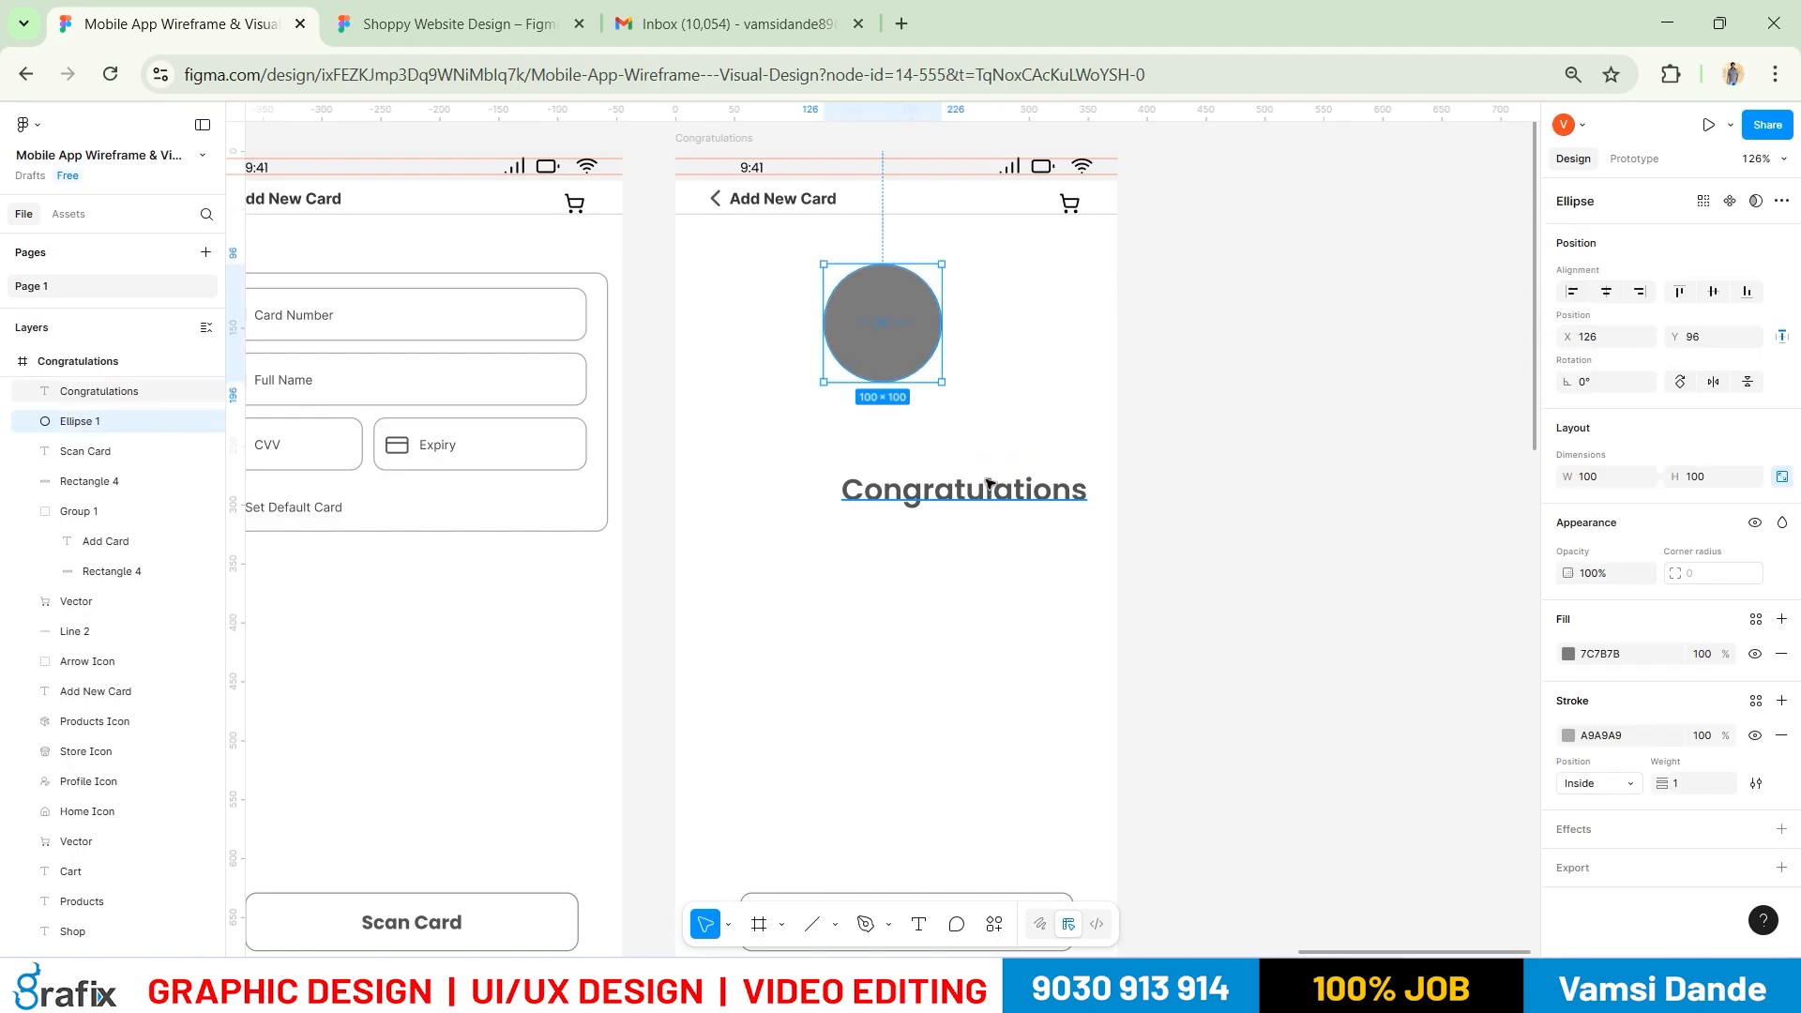
left_click(989, 485)
left_click(1605, 292)
key("ctrl+z")
key("ctrl+z")
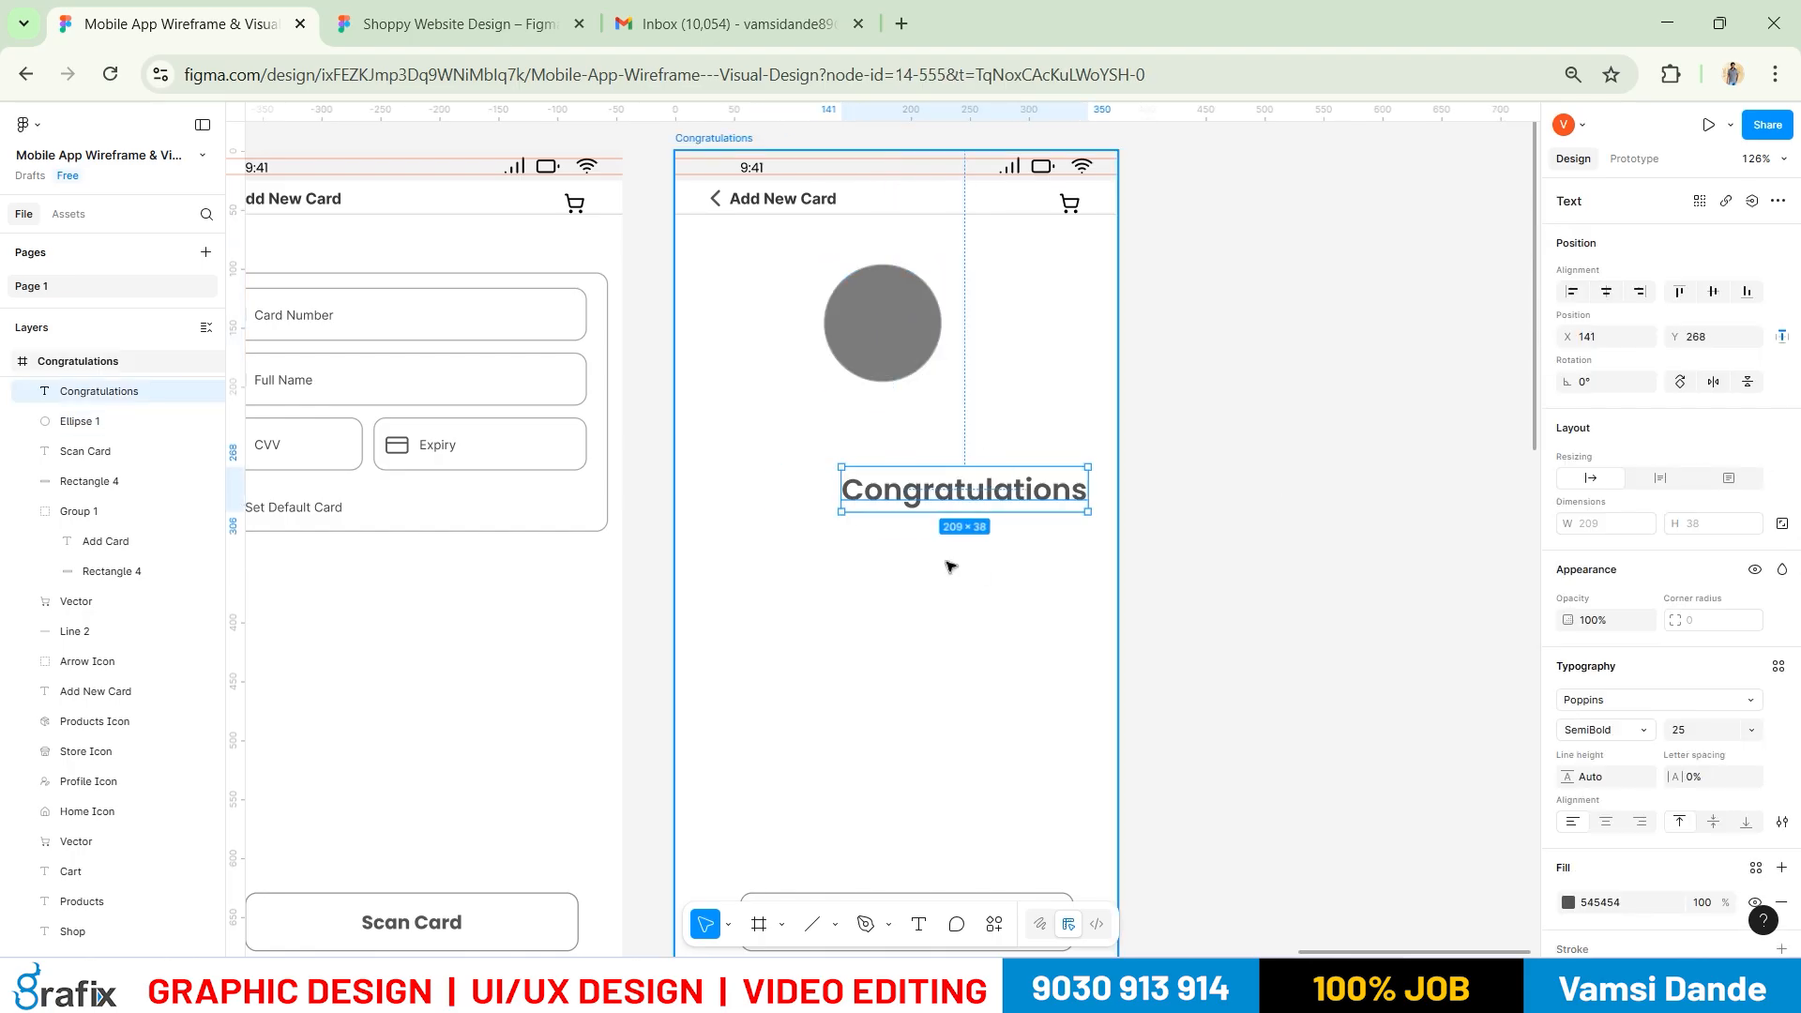
key("ctrl+z")
left_click(1133, 515)
Centre the Congratulations heading horizontally and move it just beneath the circle
left_click(1024, 498)
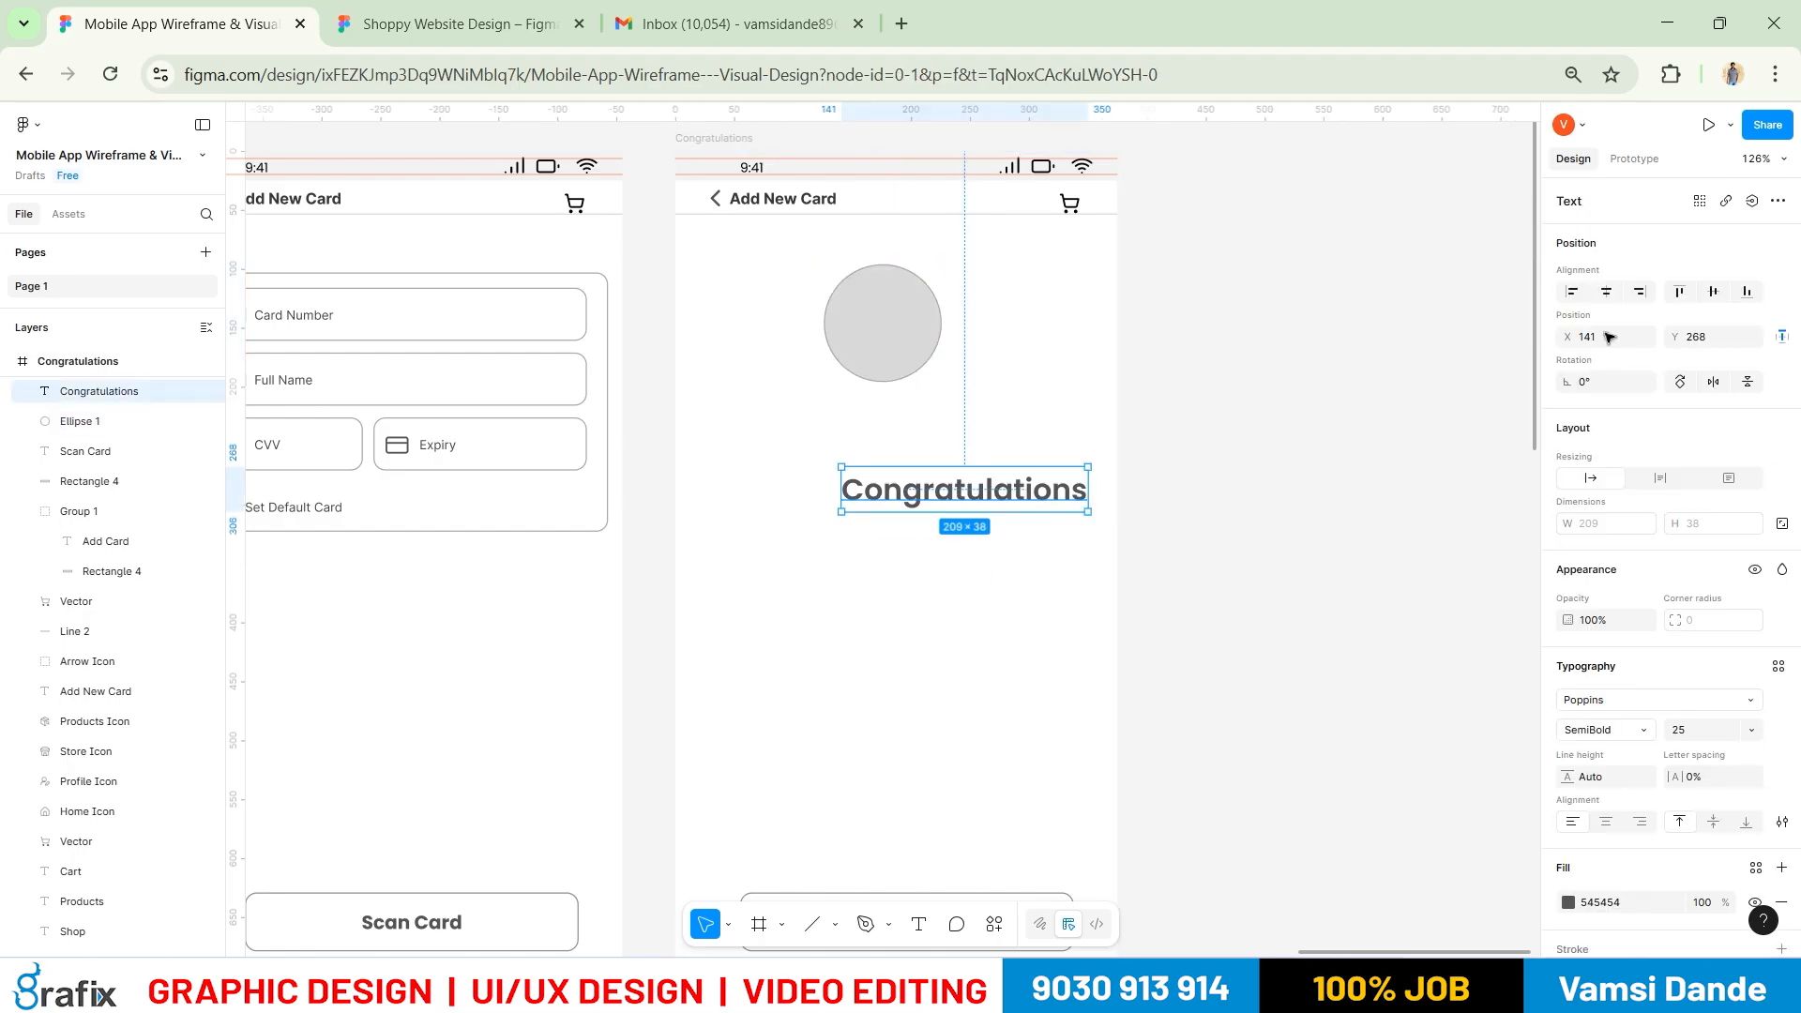
left_click(1605, 292)
key("alt+Tab")
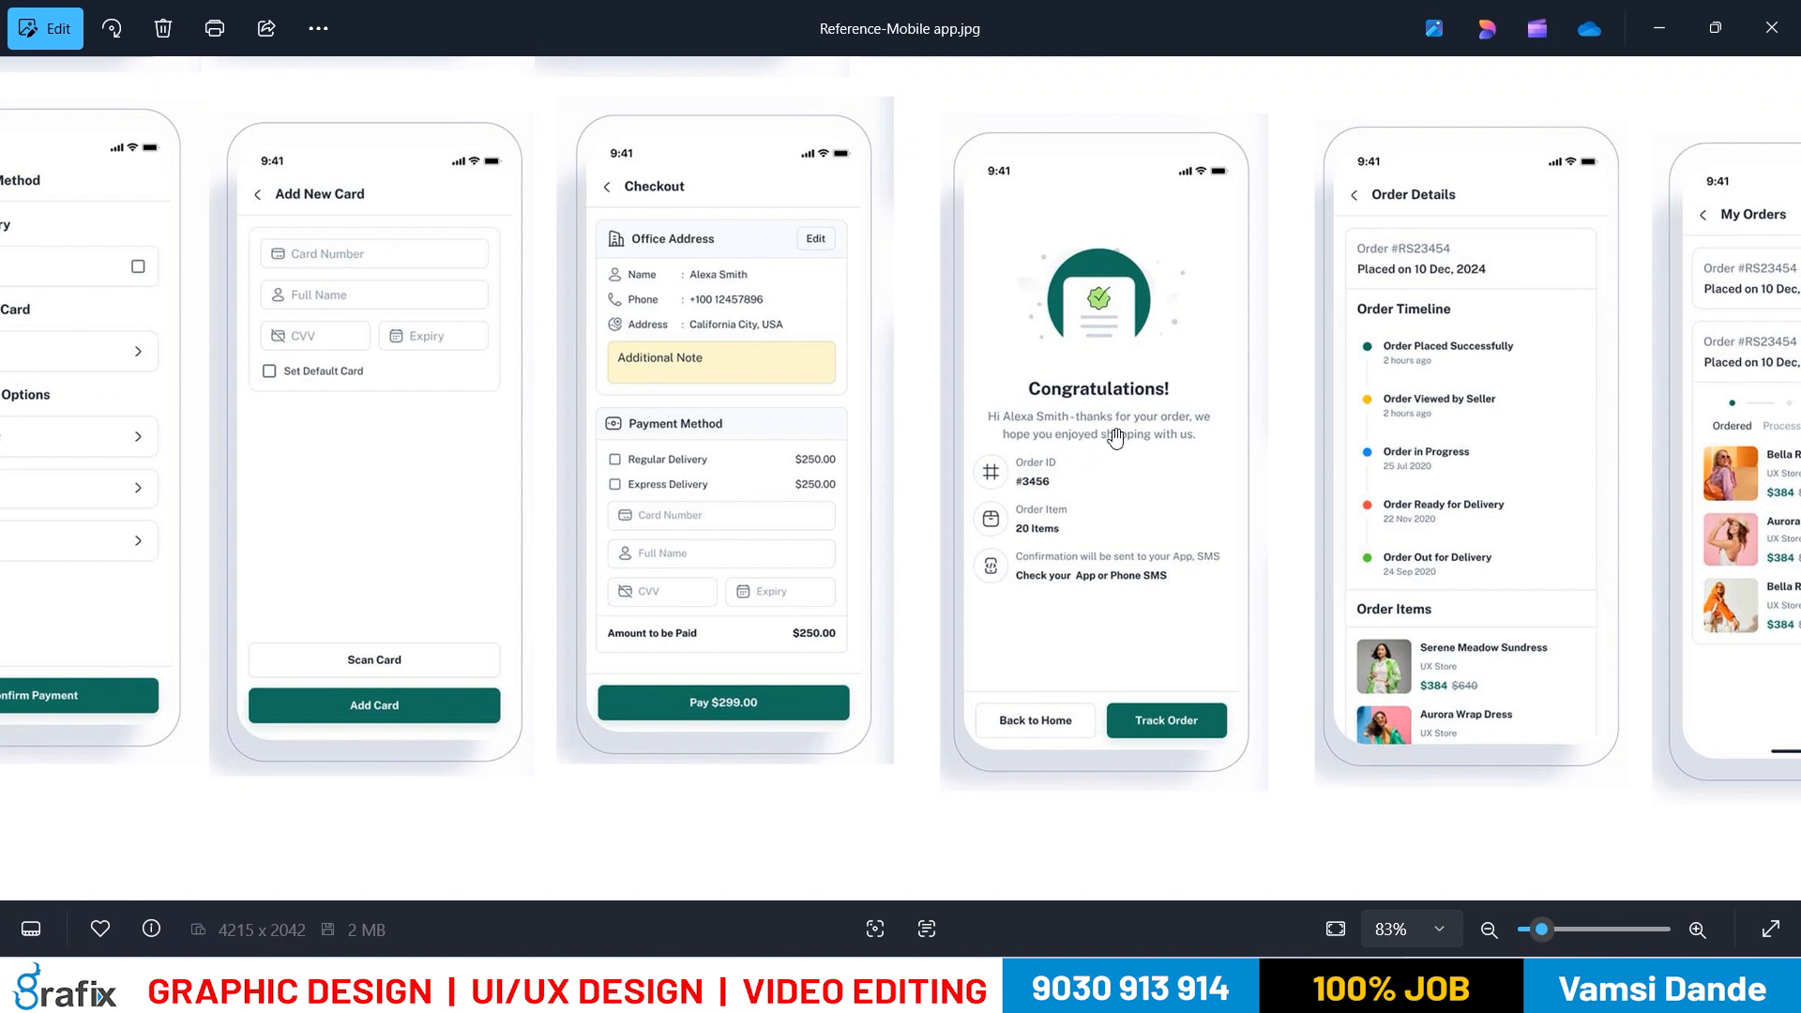
key("alt+Tab")
left_click(958, 504)
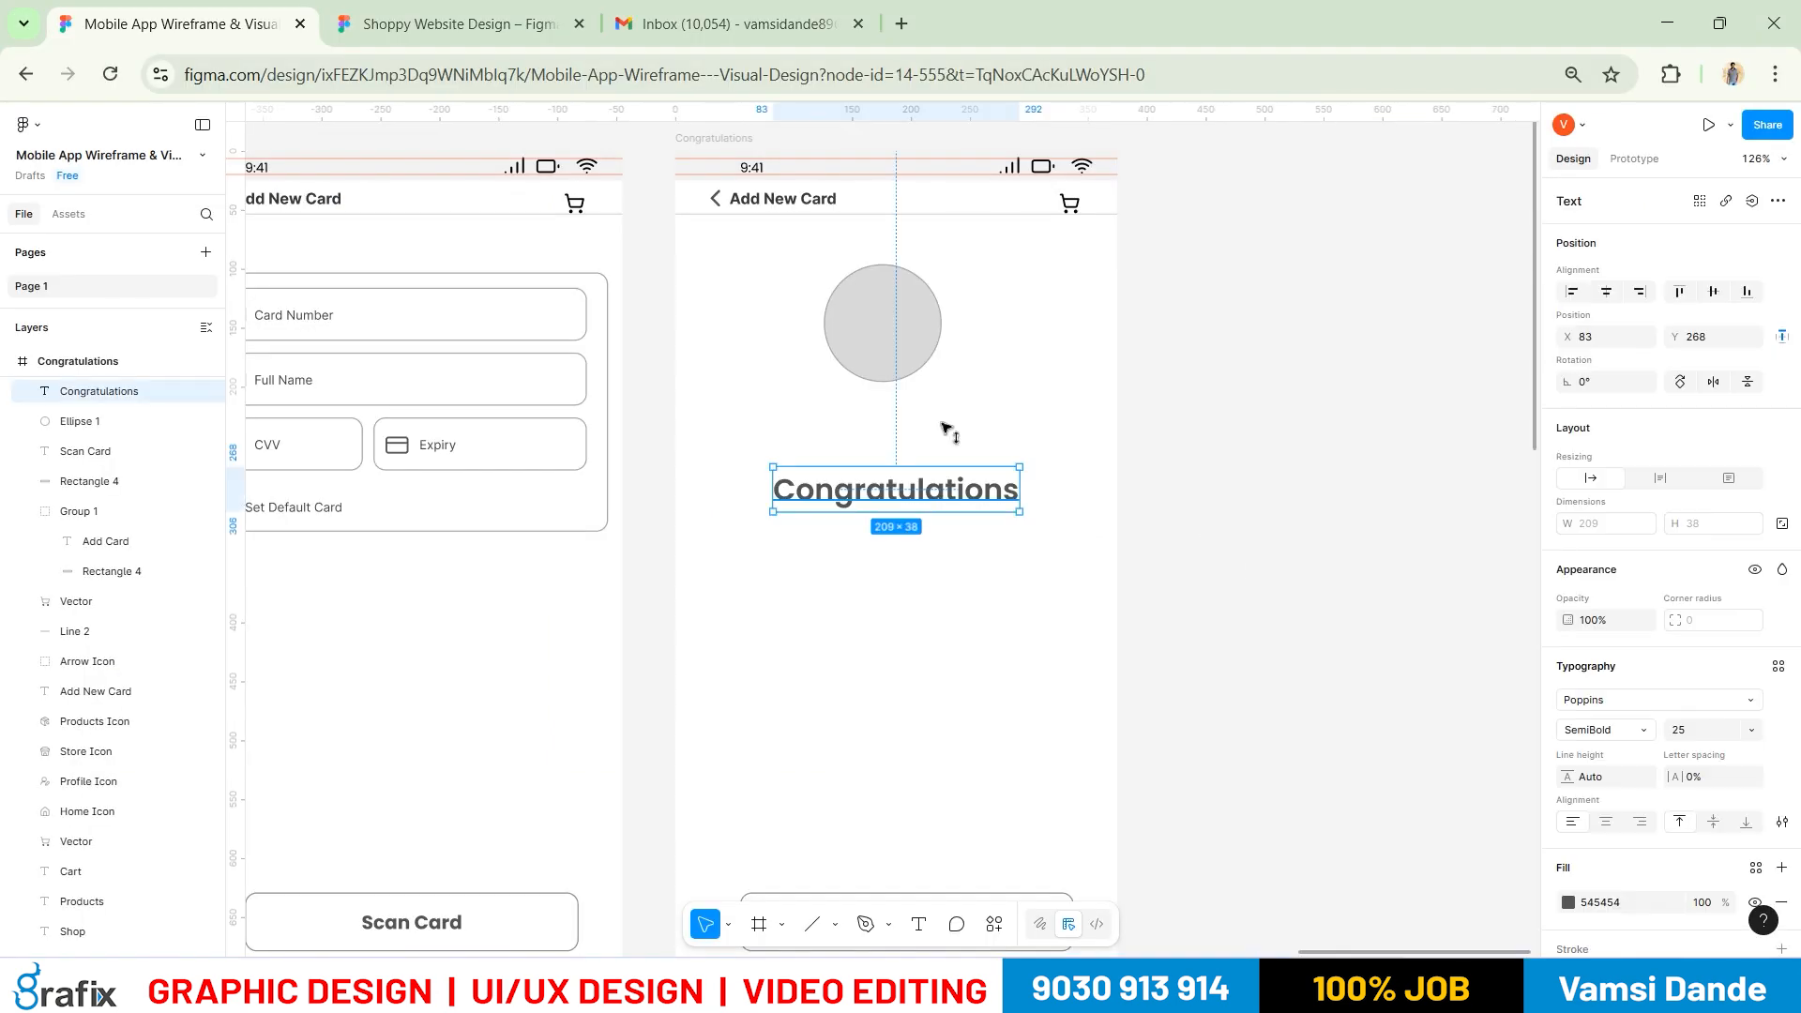
left_click_drag(949, 492, 943, 425)
Copy the name, phone and address text from the Cart screen into Congratulations
scroll(1141, 512, "down", 2)
left_click_drag(1232, 599, 1306, 512)
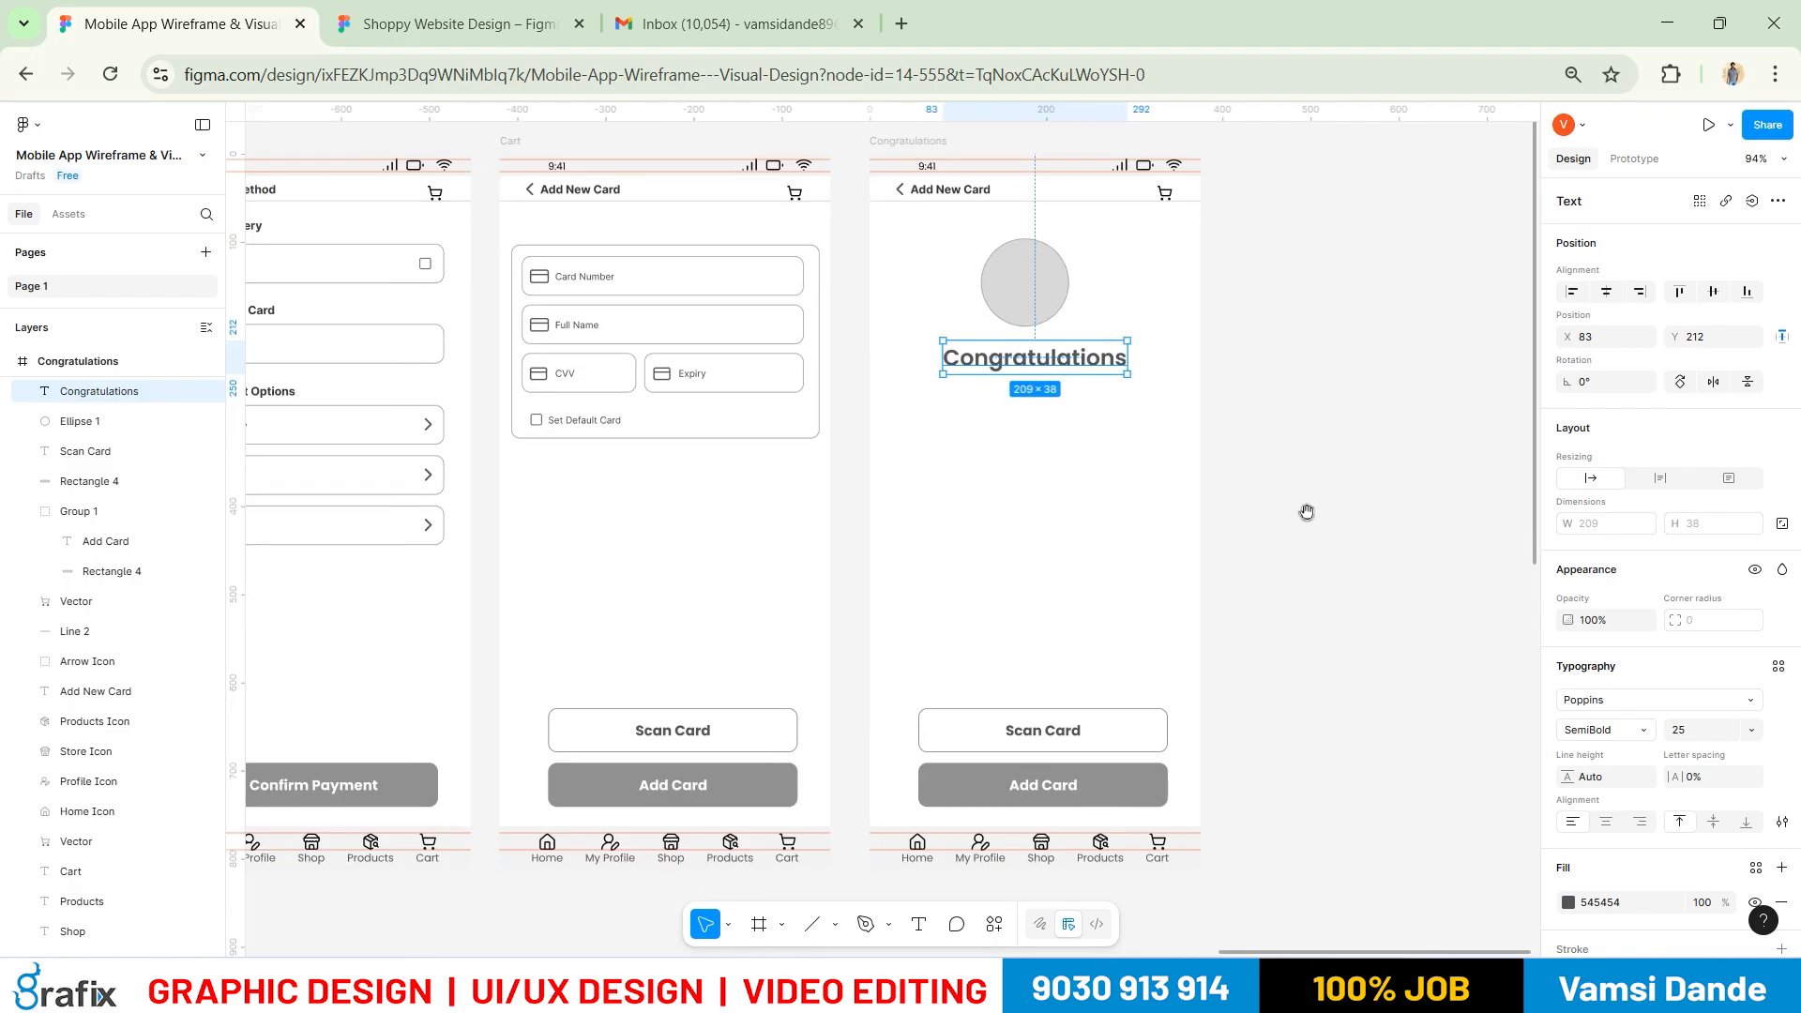
left_click_drag(808, 458, 1250, 425)
left_click_drag(374, 584, 575, 373)
Replace the copied text with a 'Hi' greeting addressing the customer by first name
scroll(729, 419, "up", 2)
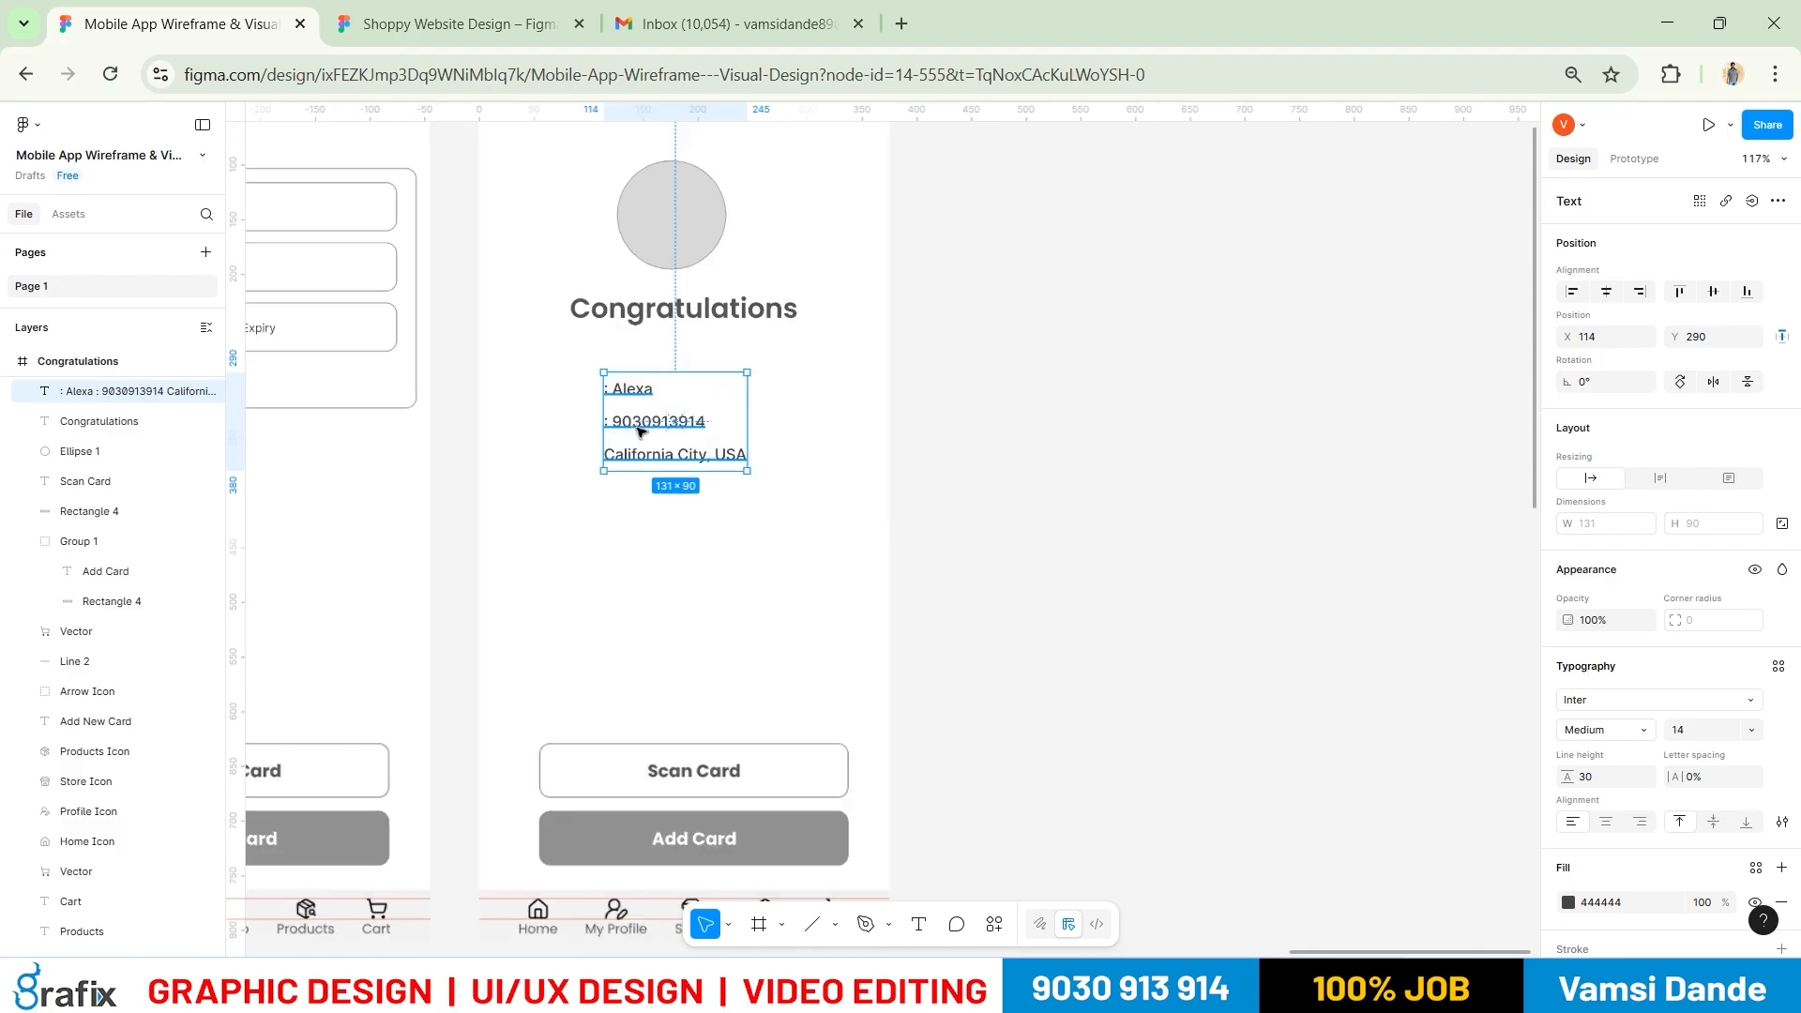
key("Return")
type("Hi Alex")
scroll(786, 431, "down", 5)
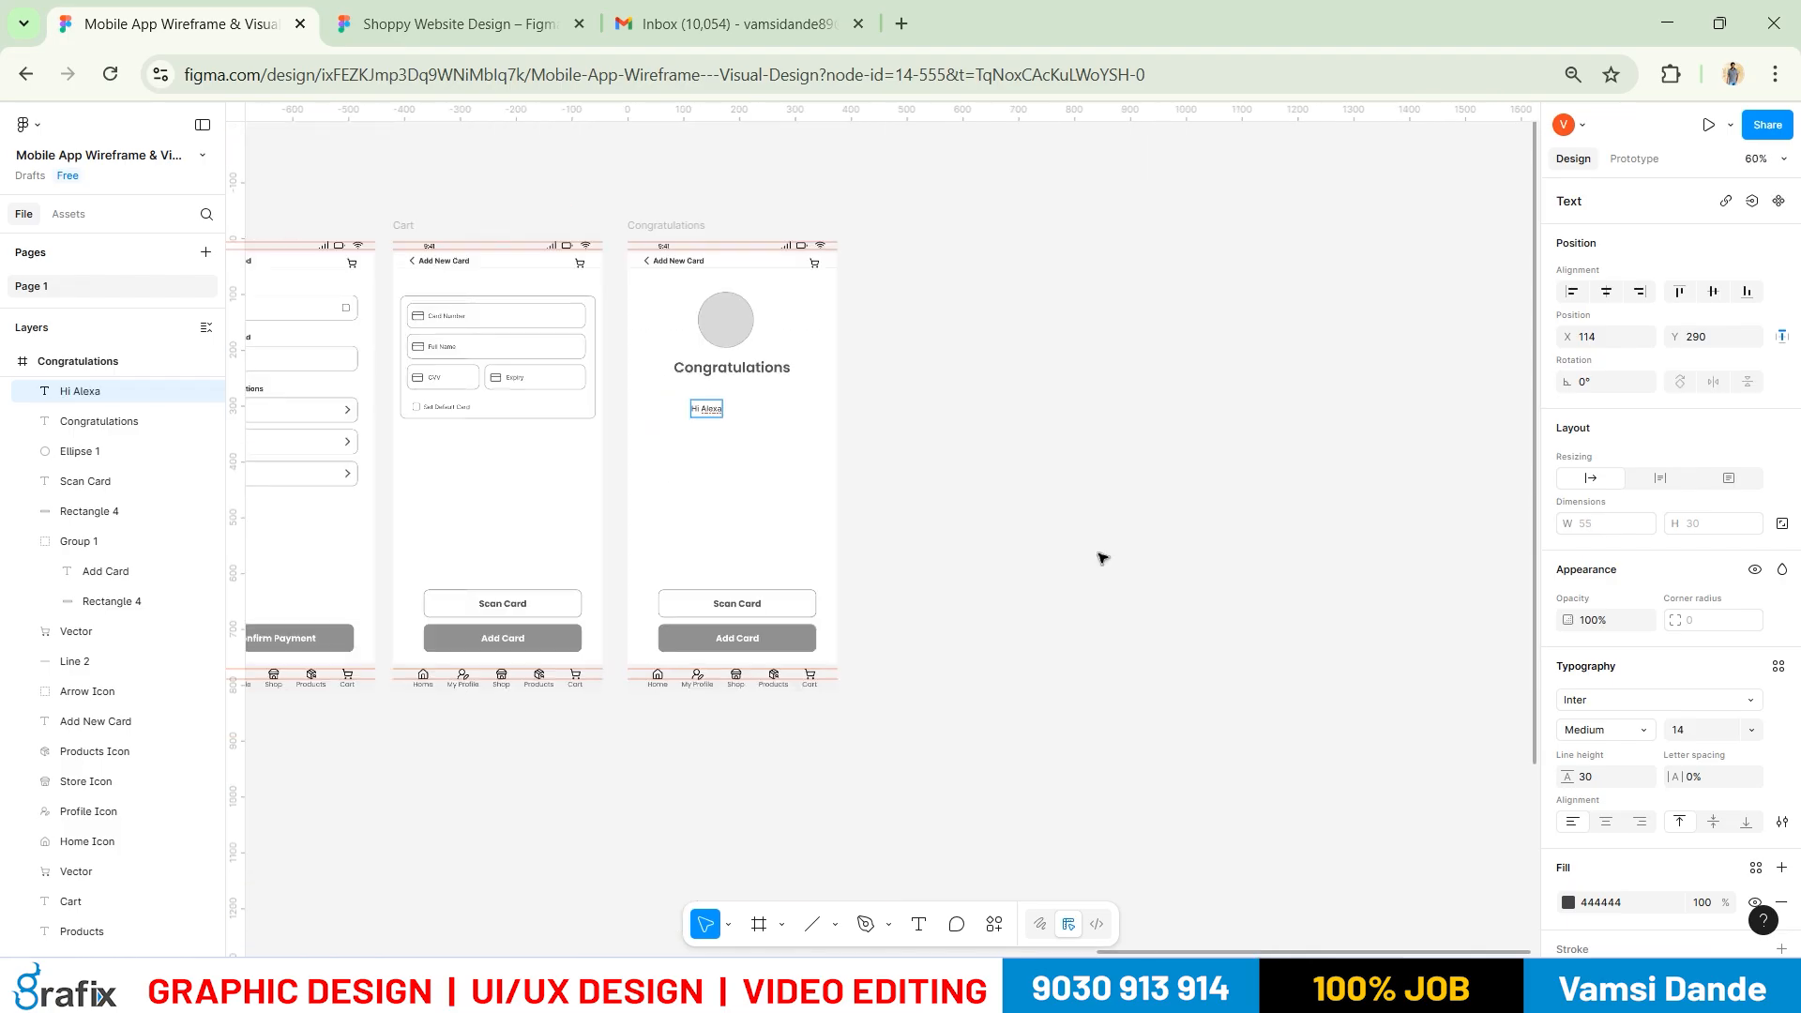
left_click(926, 482)
left_click(926, 482)
left_click_drag(769, 481, 1000, 448)
scroll(1009, 410, "up", 6)
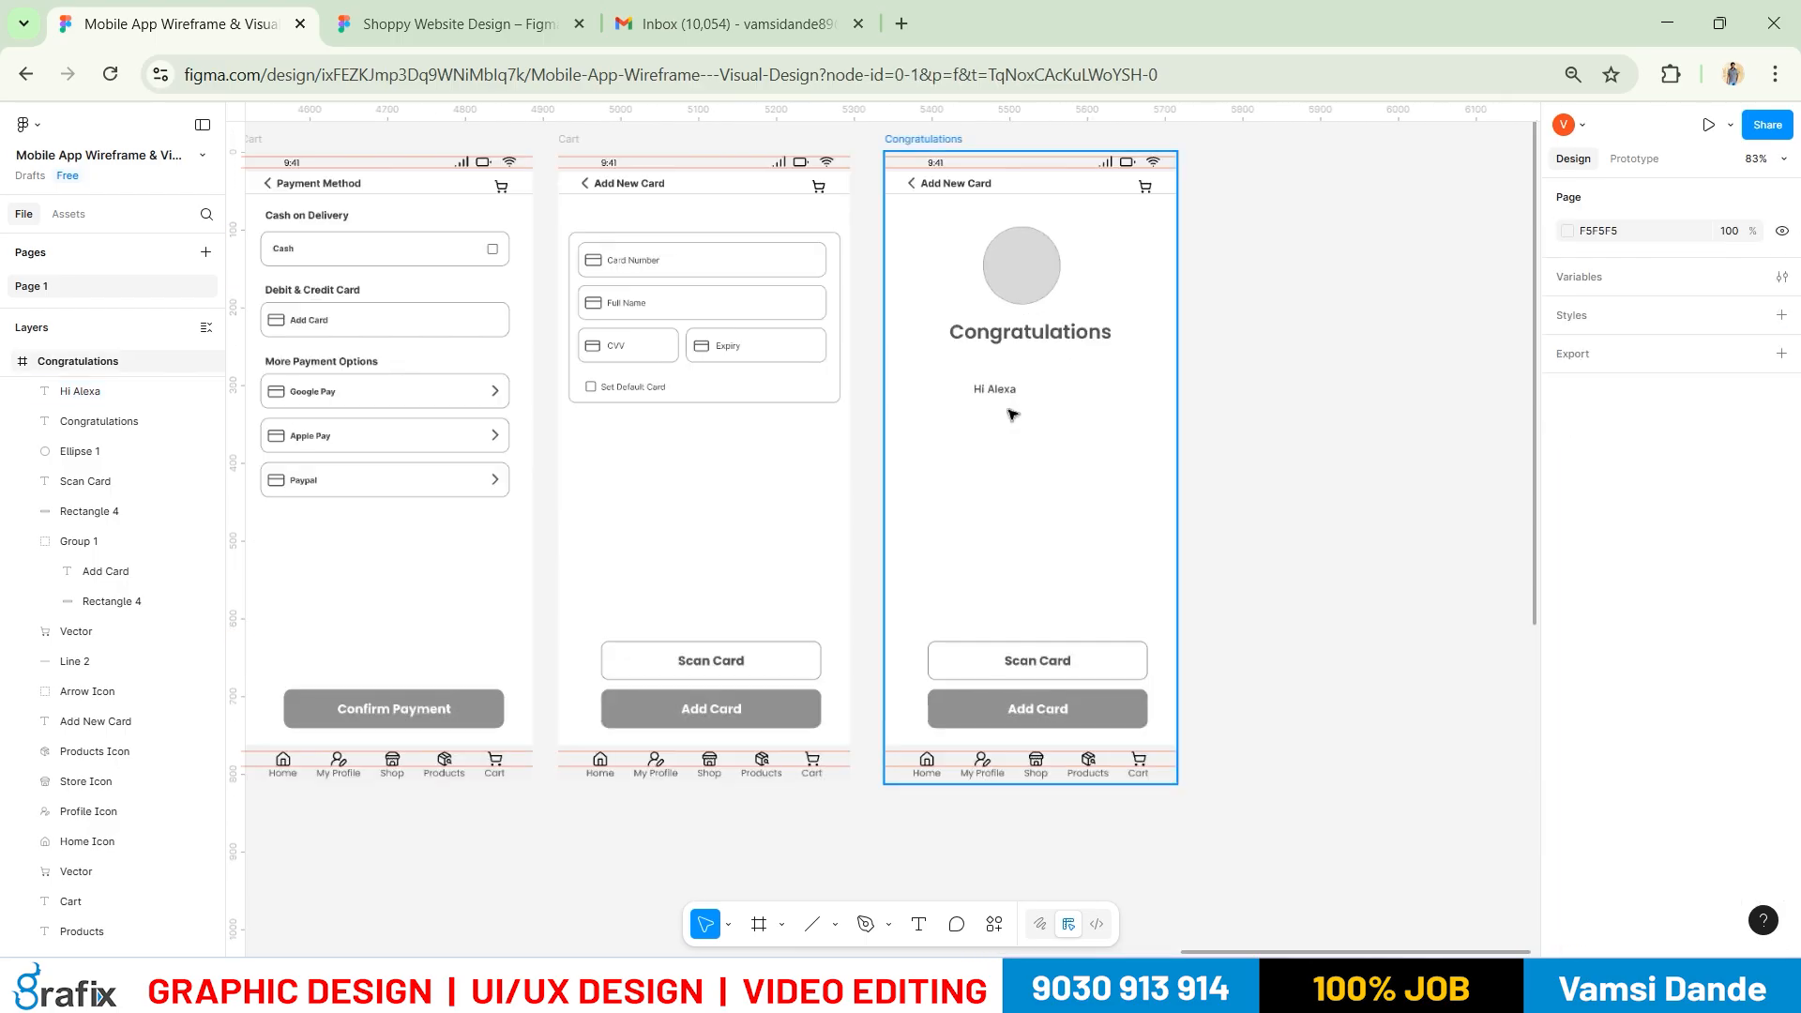
Append ', Thanks for your order' to the greeting
key("alt+Tab")
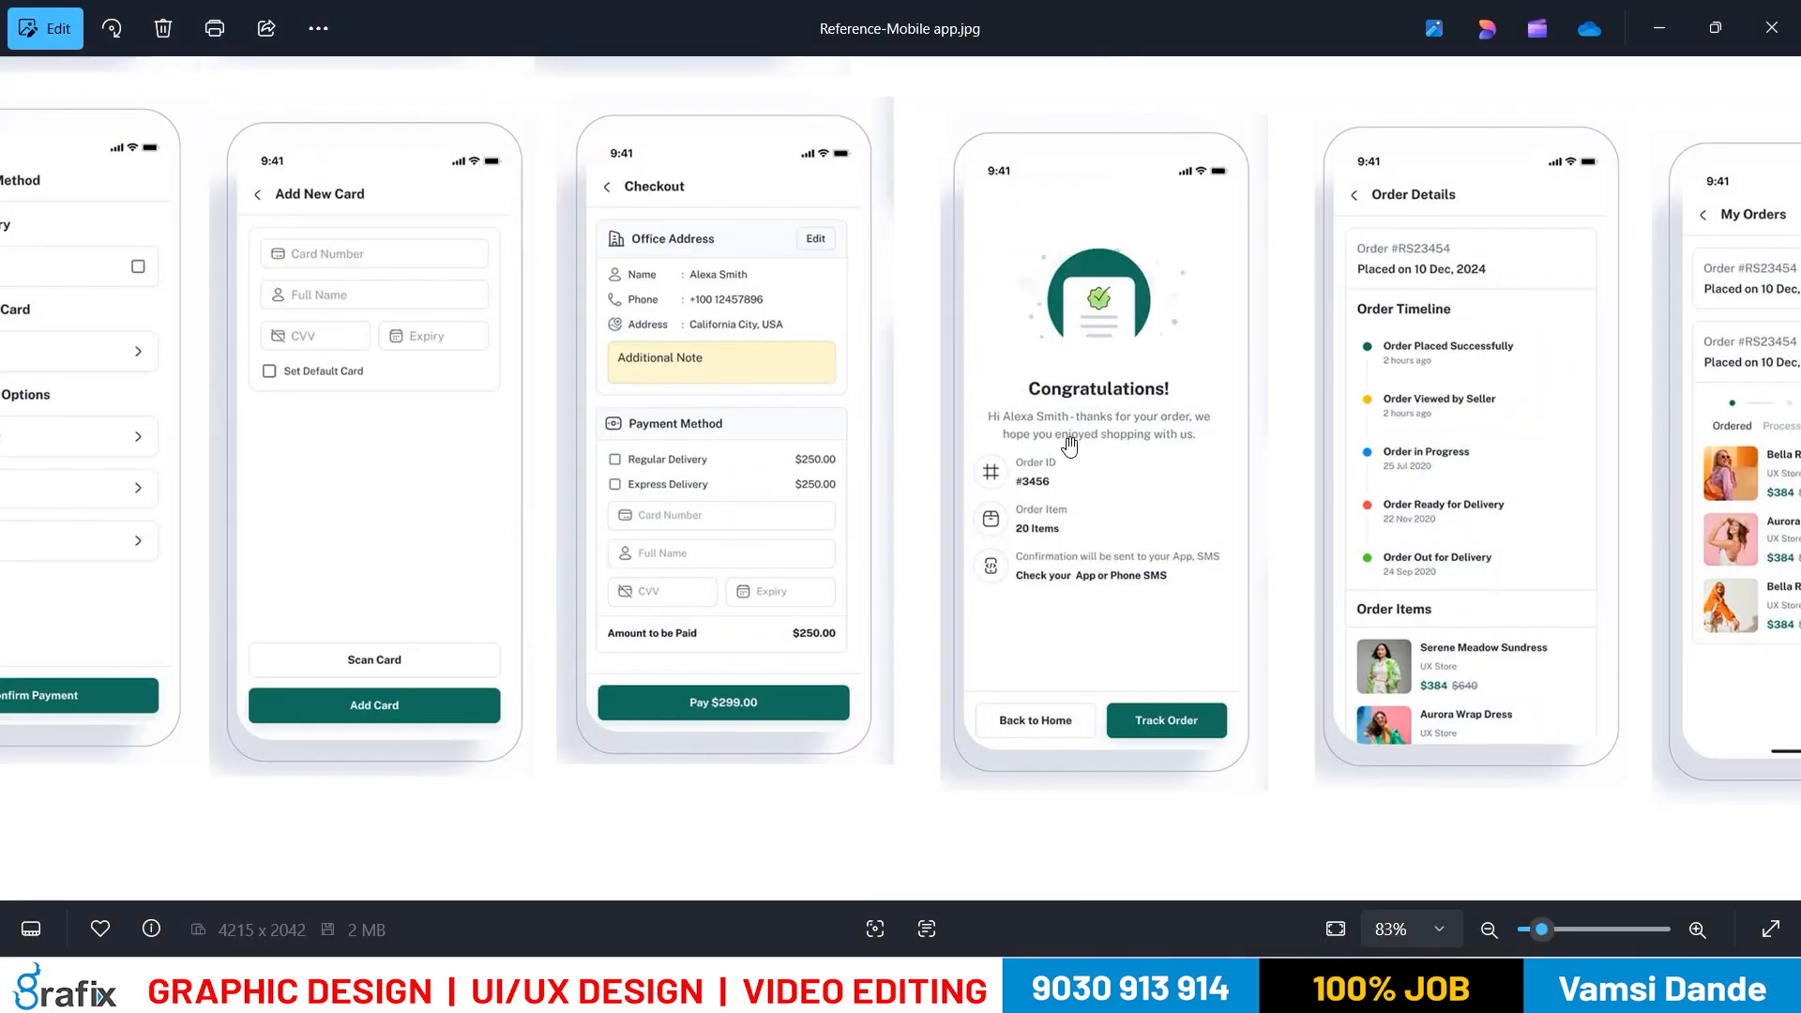
key("alt+Tab")
double_click(1026, 380)
left_click(1016, 370)
key("ctrl+z")
key("ctrl+z")
double_click(1017, 373)
left_click(1023, 372)
type(", Thanks for your order")
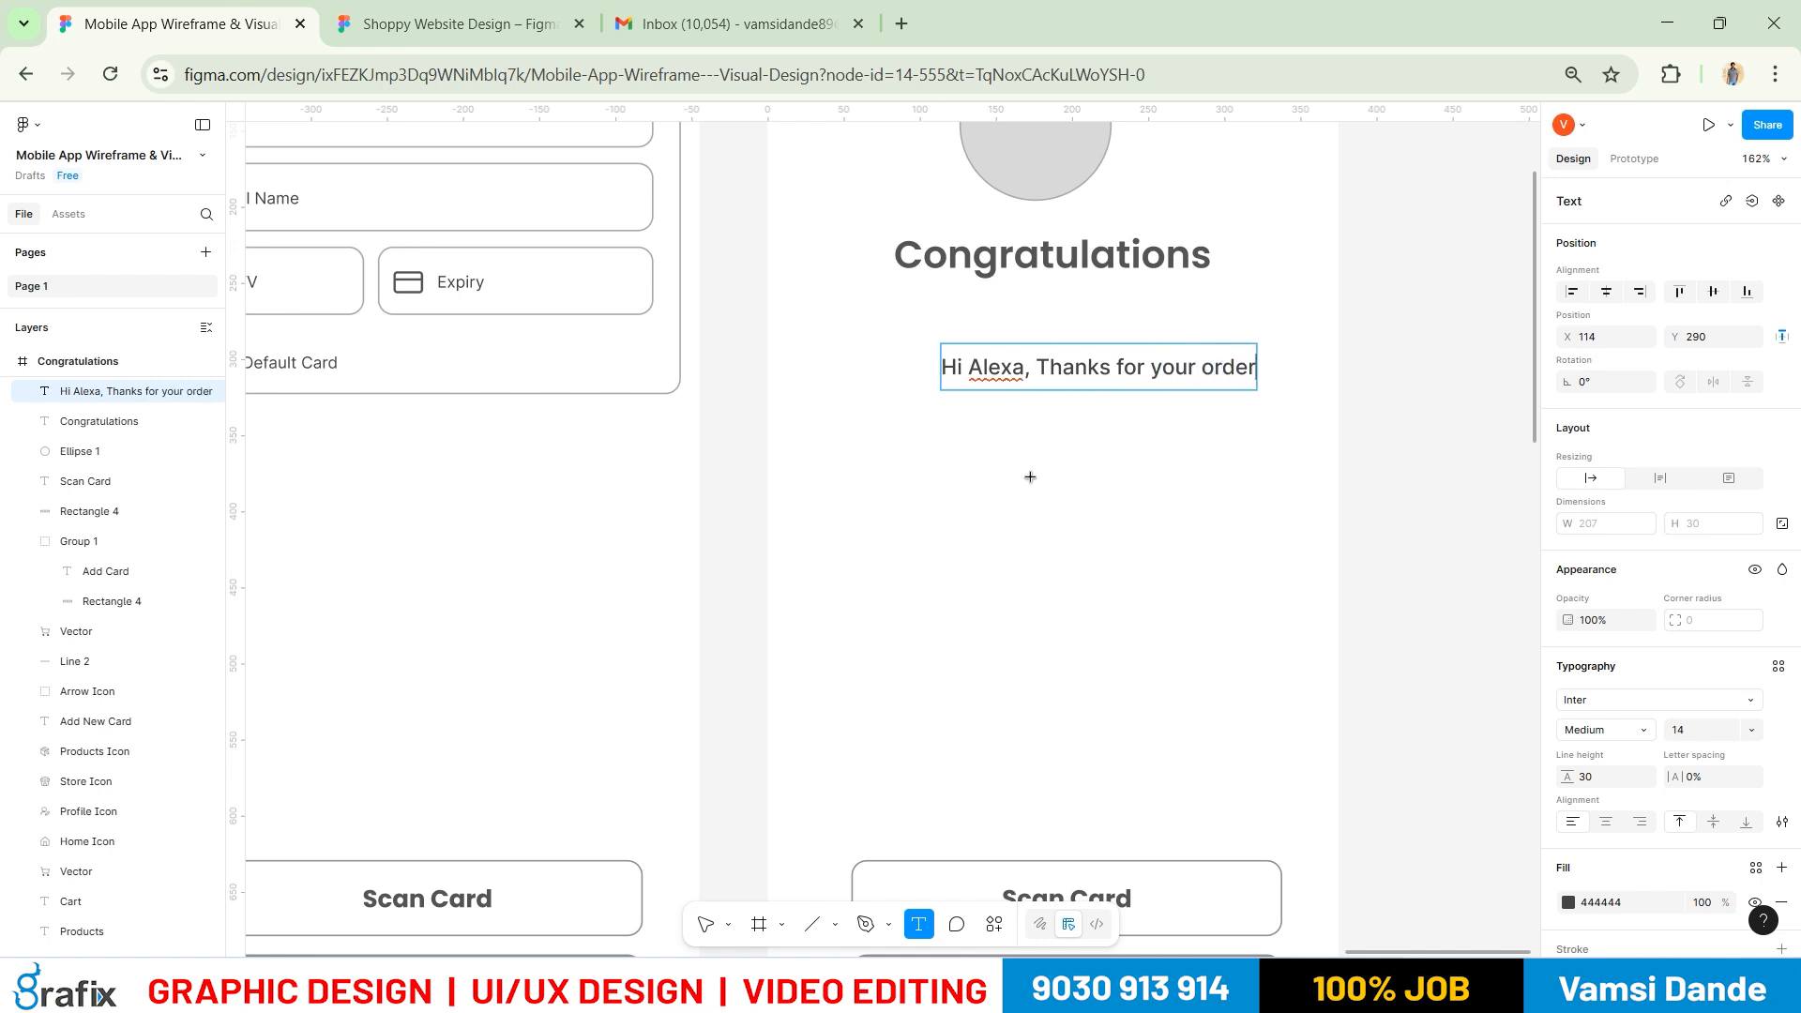
Finish the message with ', we hope you enjoyed shopping with us' and select it all
key("alt+Tab")
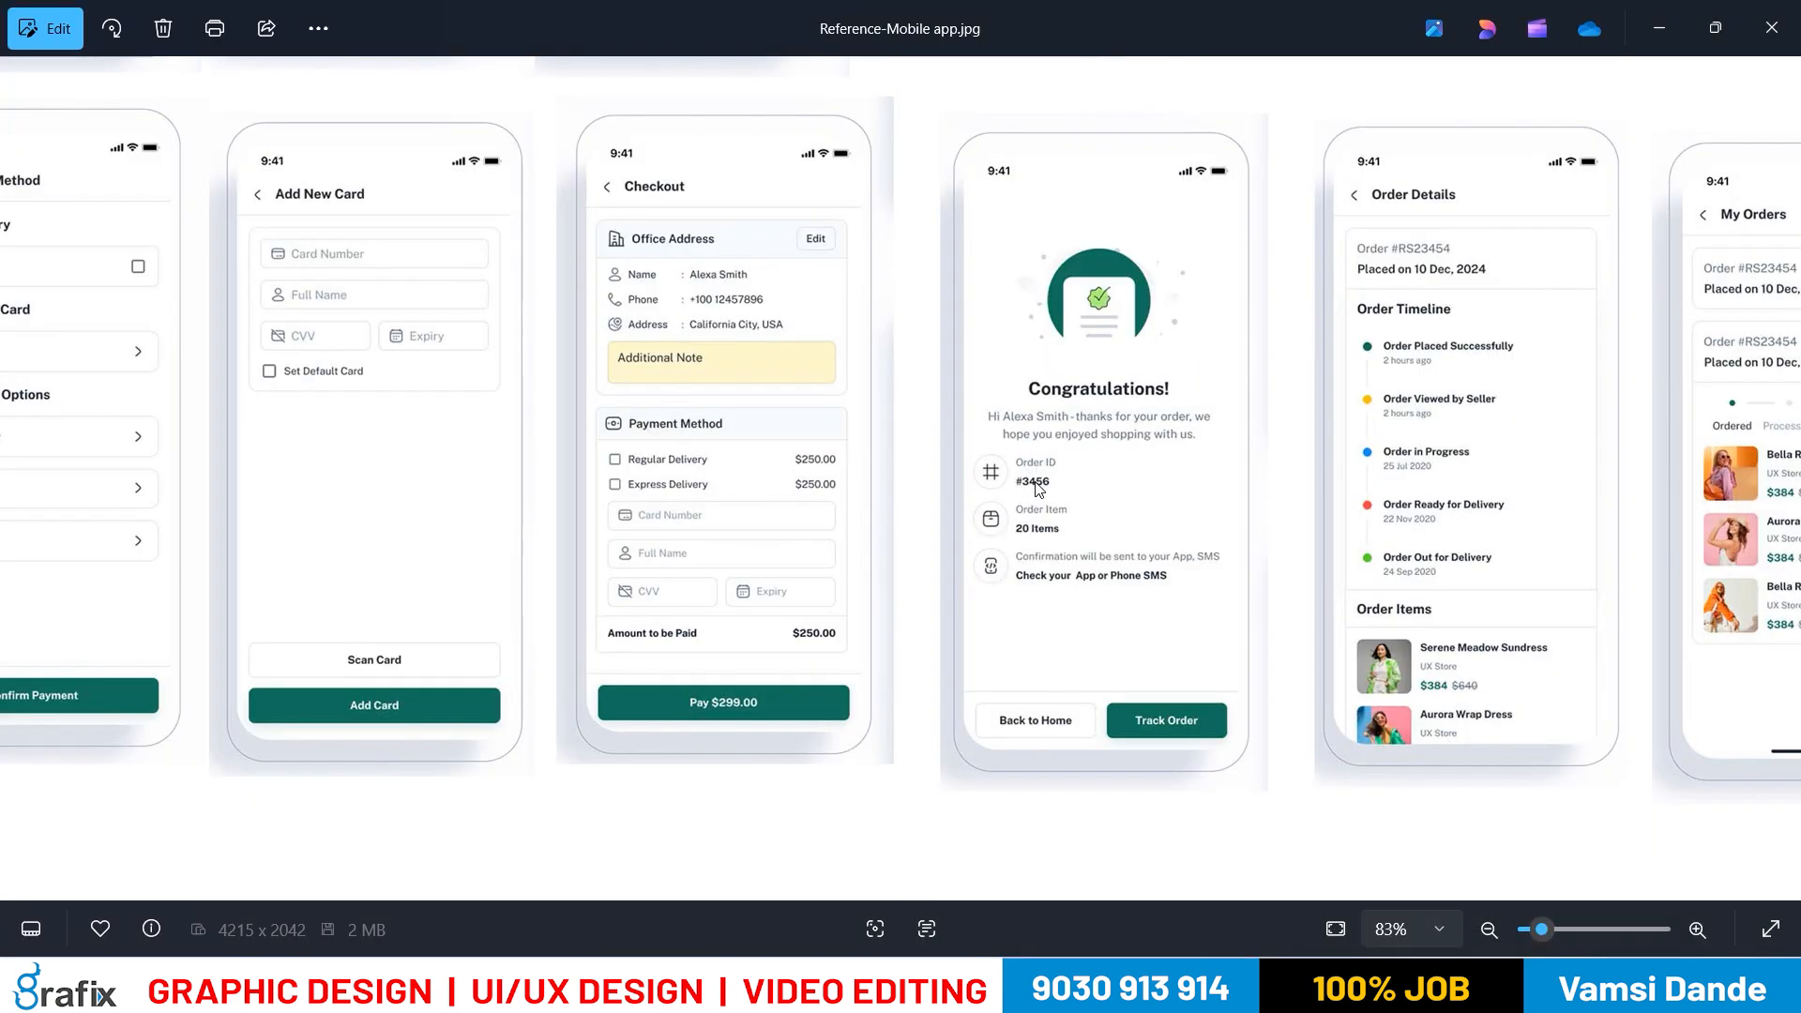
key("alt+Tab")
type(", we hope")
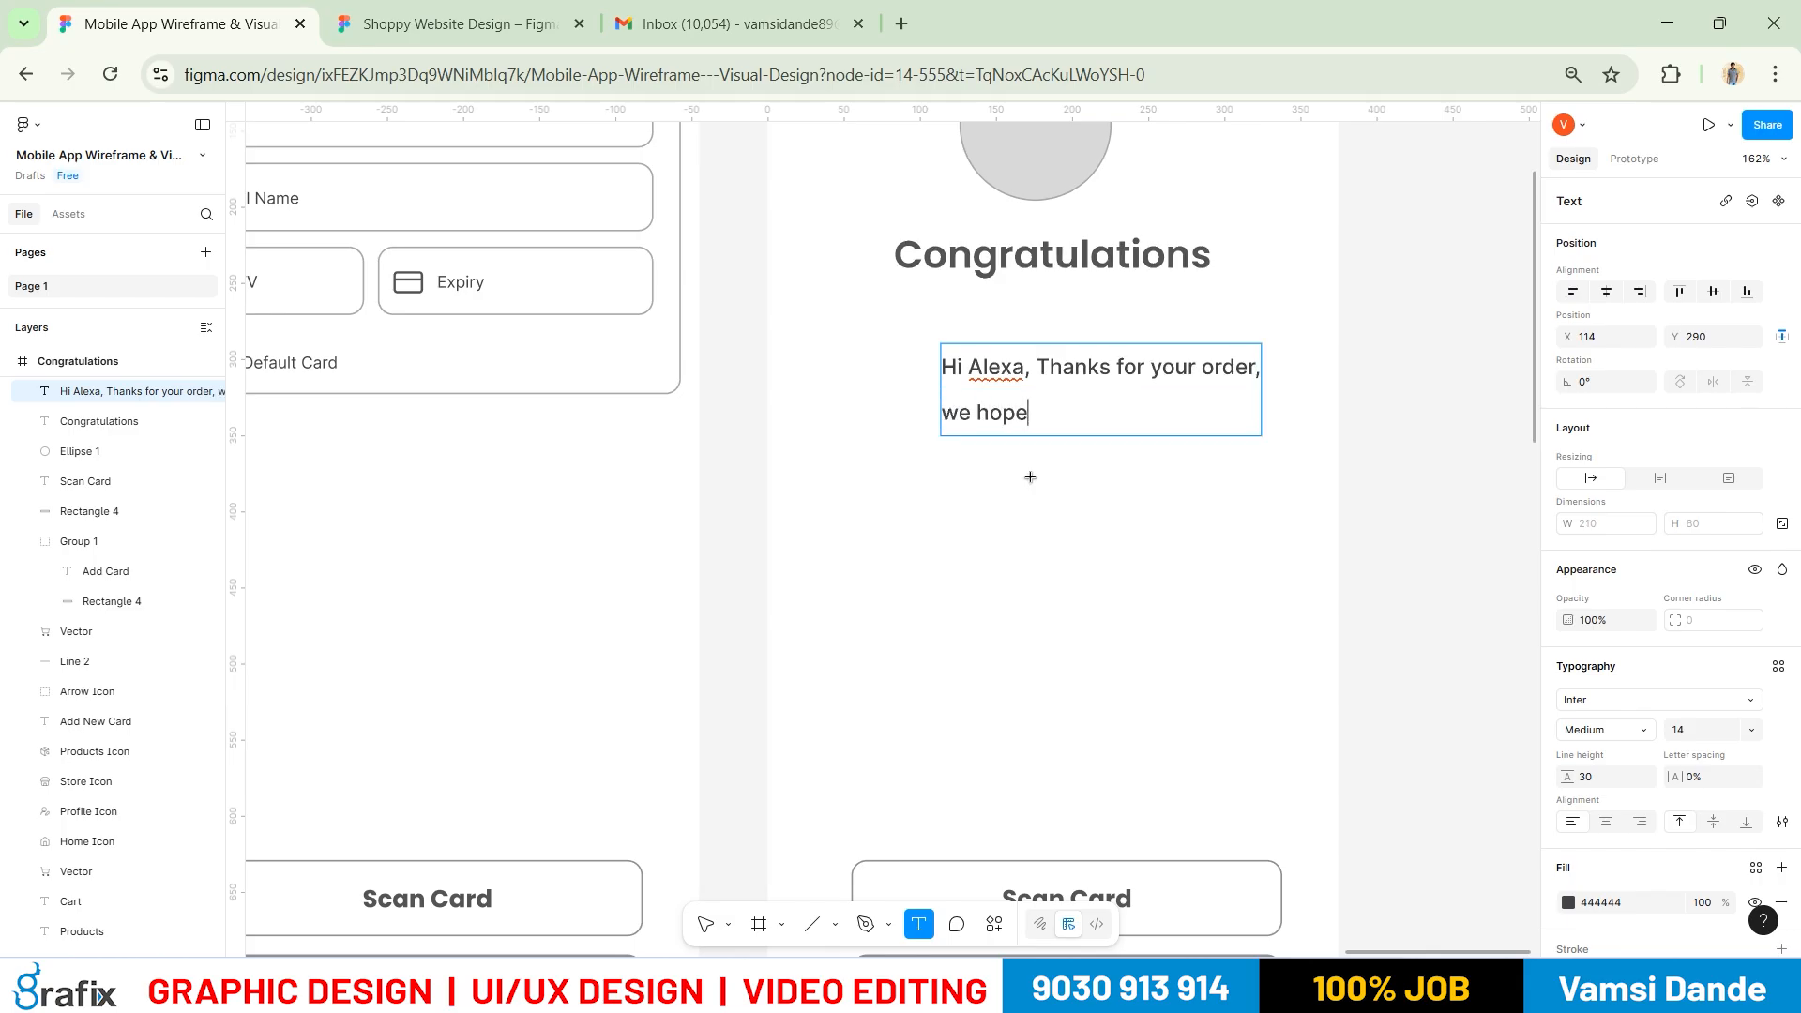
type(" you enjoyed")
key("alt+Tab")
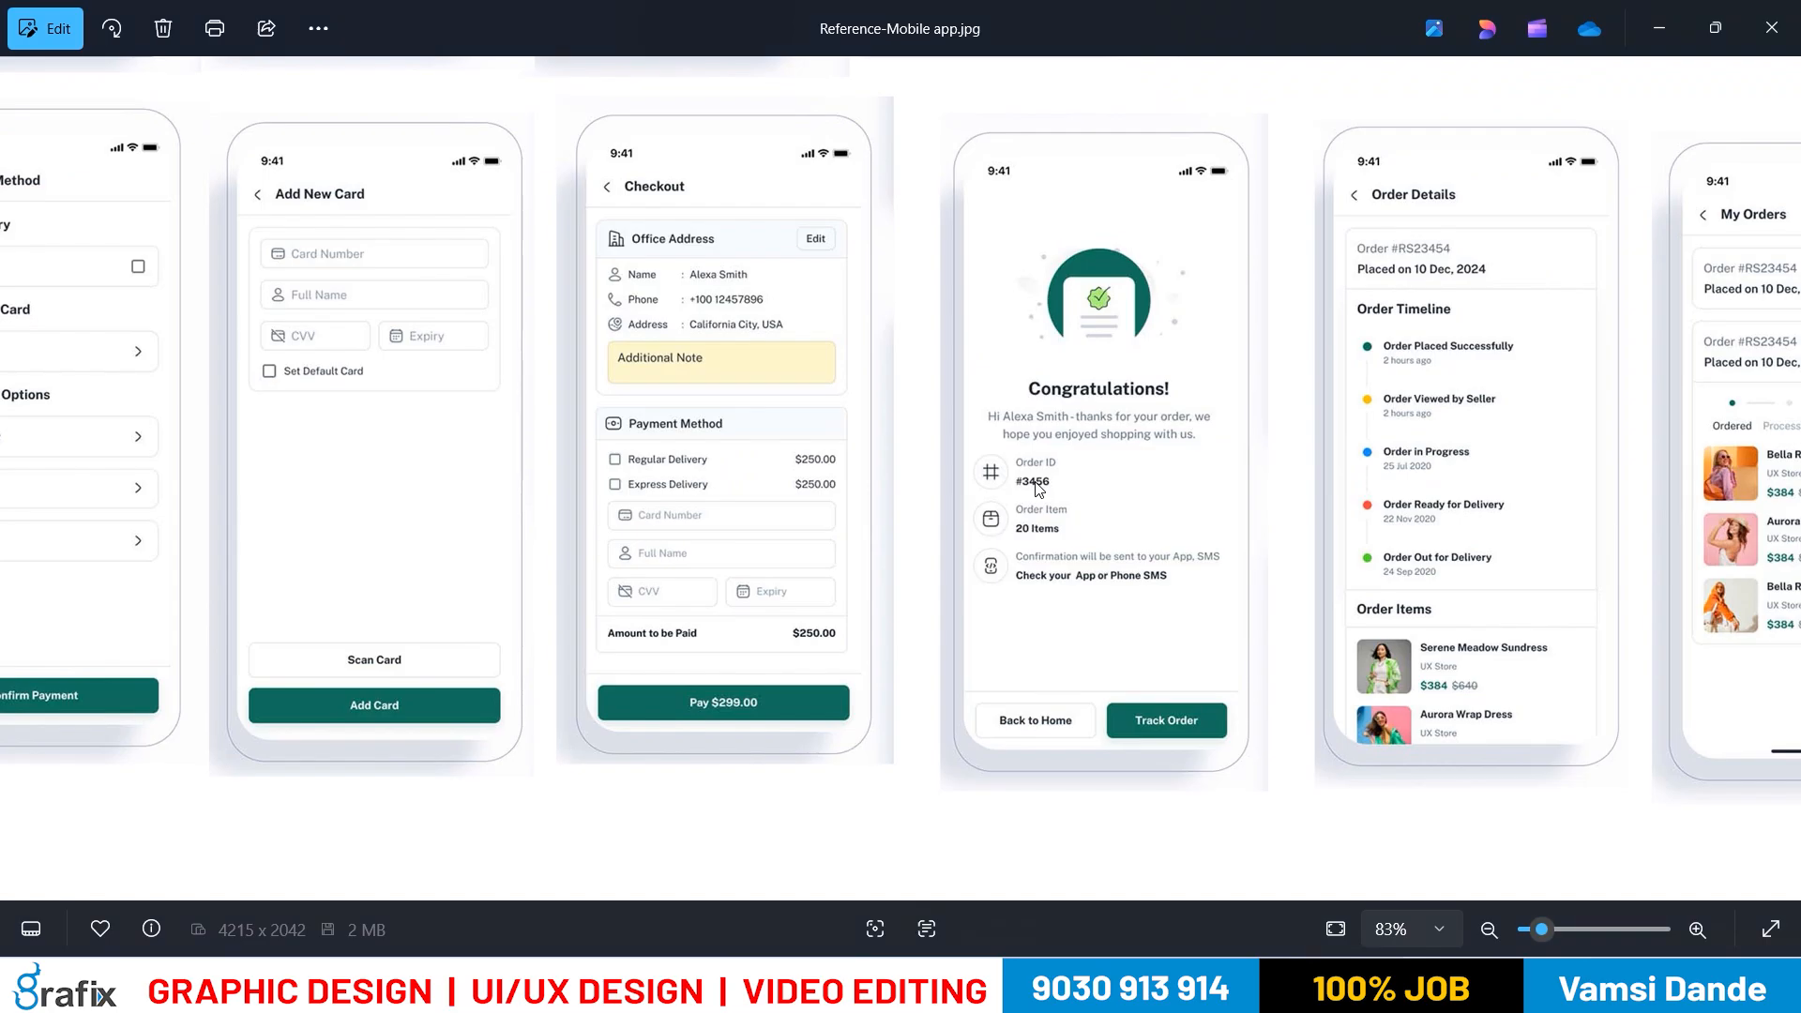
key("alt+Tab")
type("shopping with us")
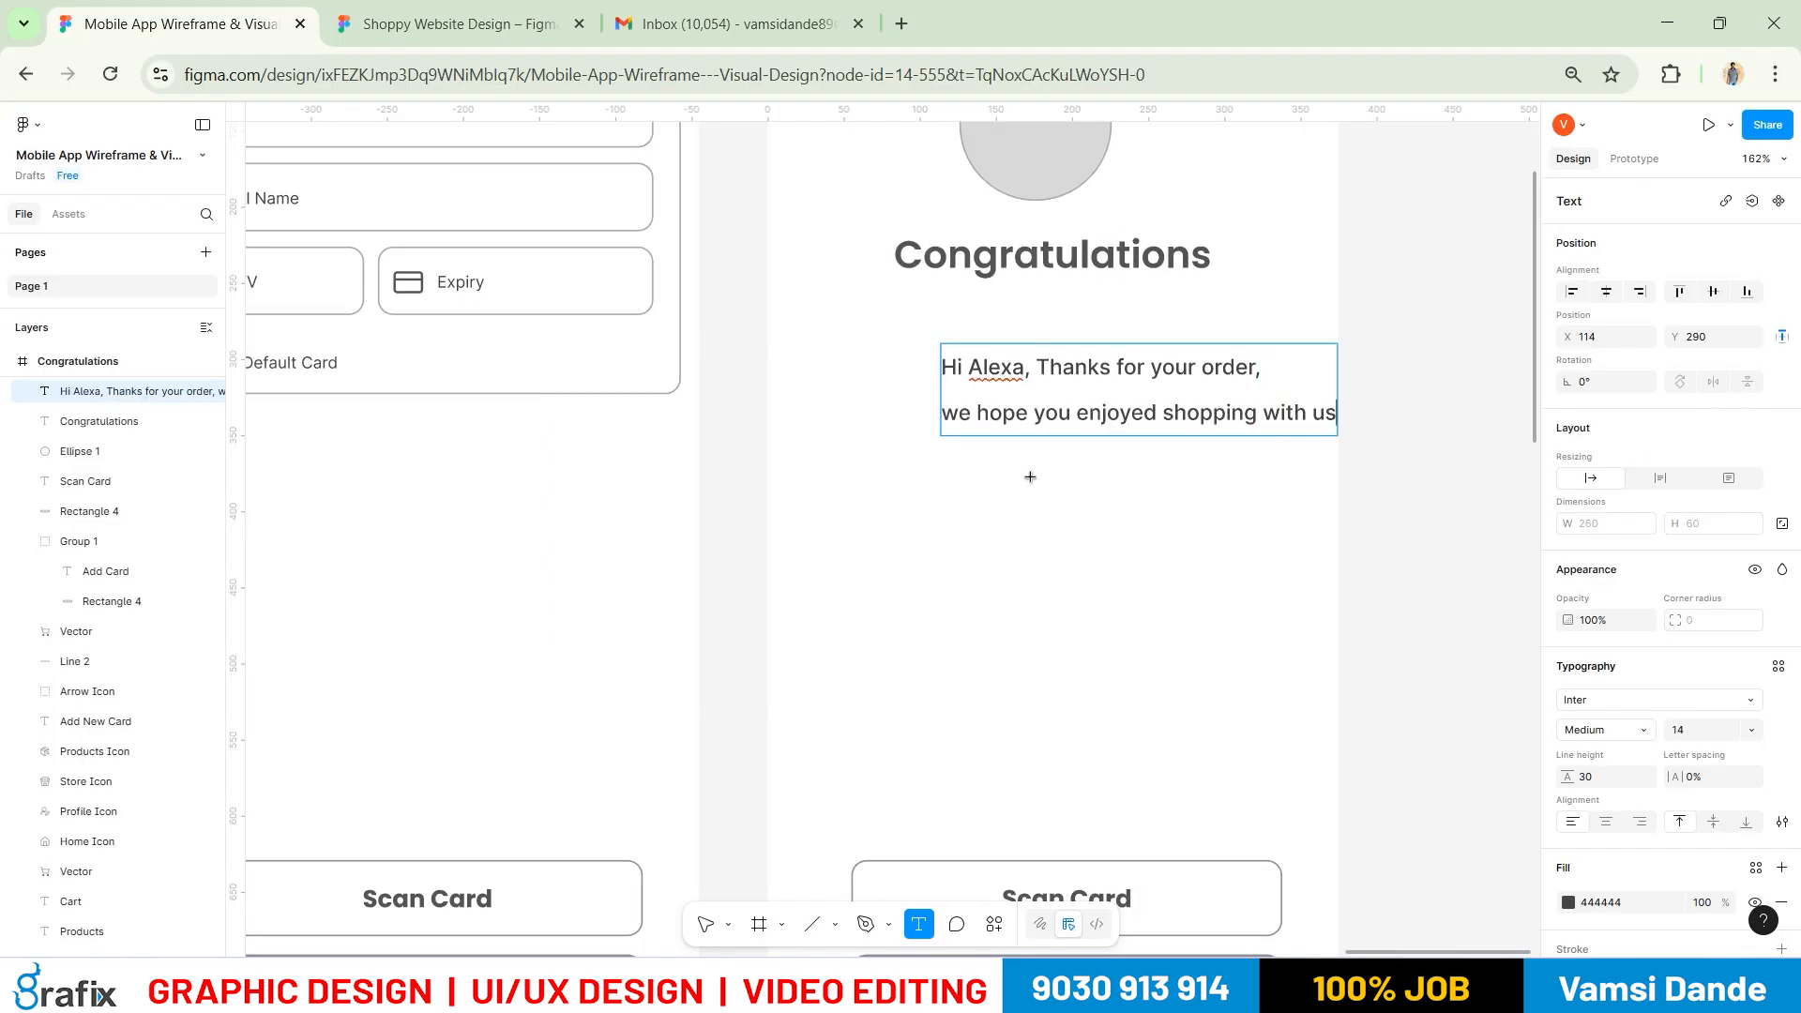
key("ctrl+a")
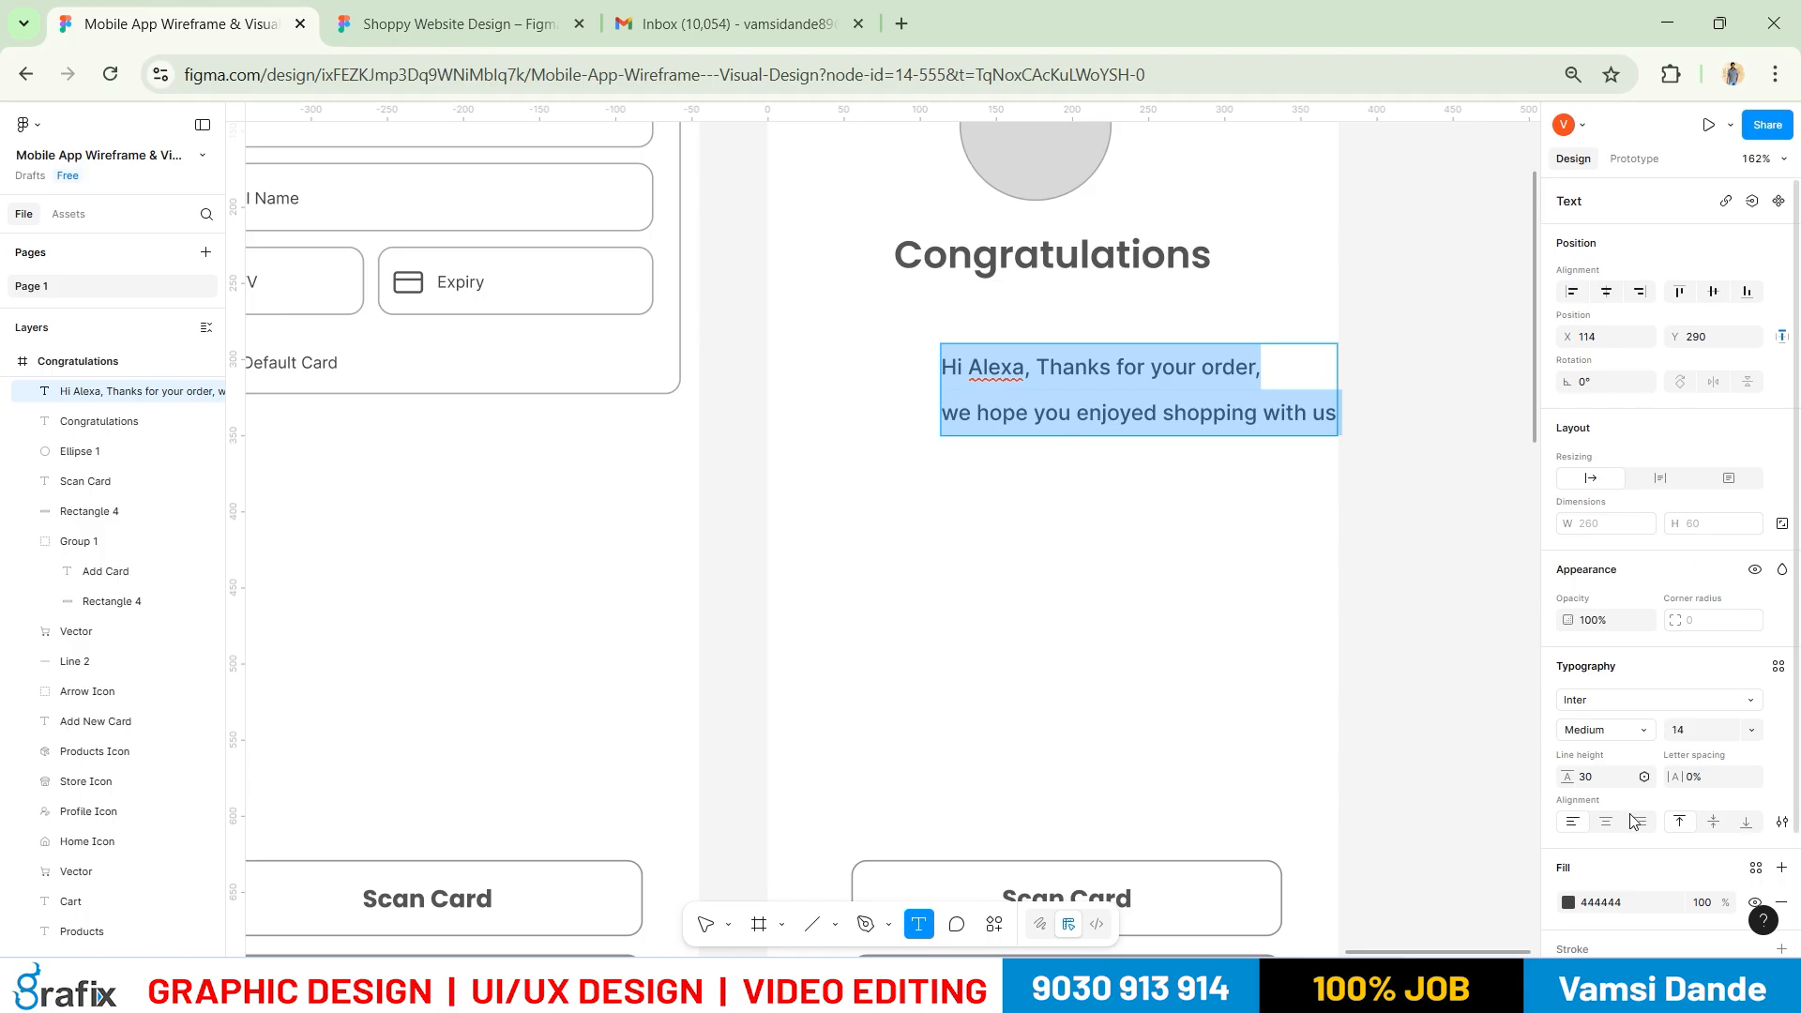
Centre-align the message, place it under the heading and set its line height to 20
left_click(1607, 823)
key("Escape")
left_click_drag(1227, 377, 1154, 326)
left_click(1599, 776)
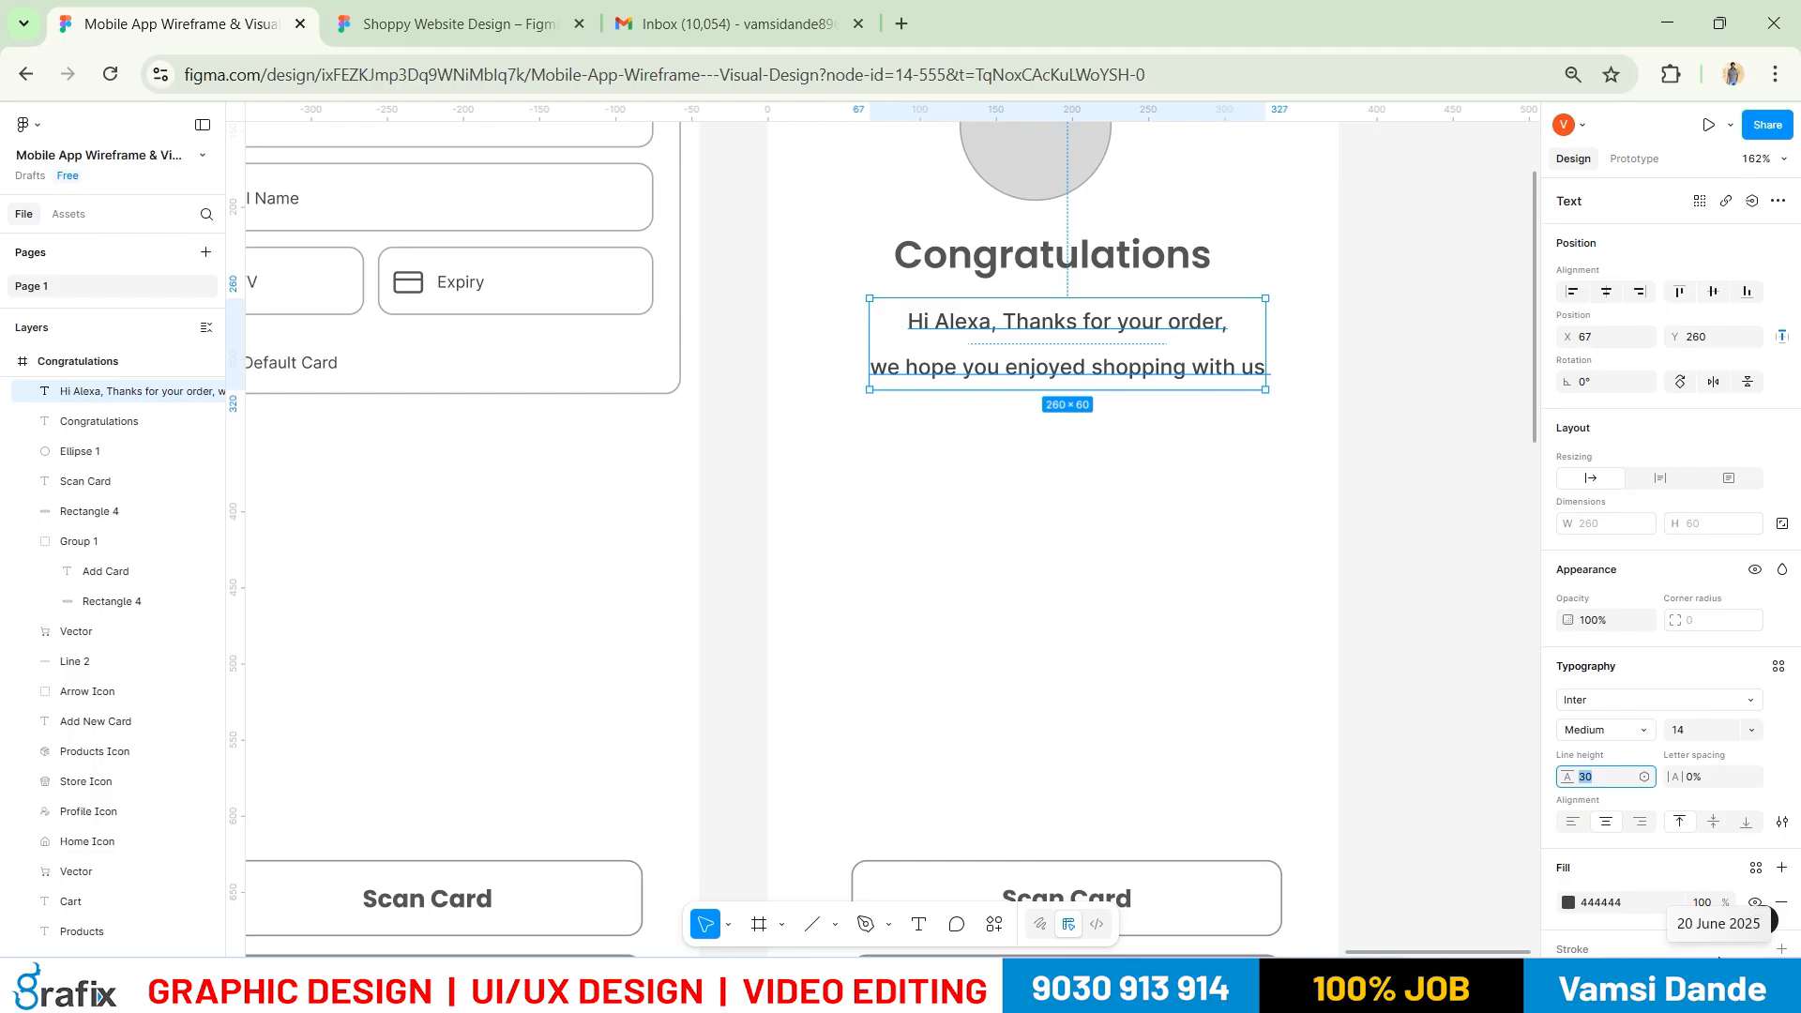
key("Return")
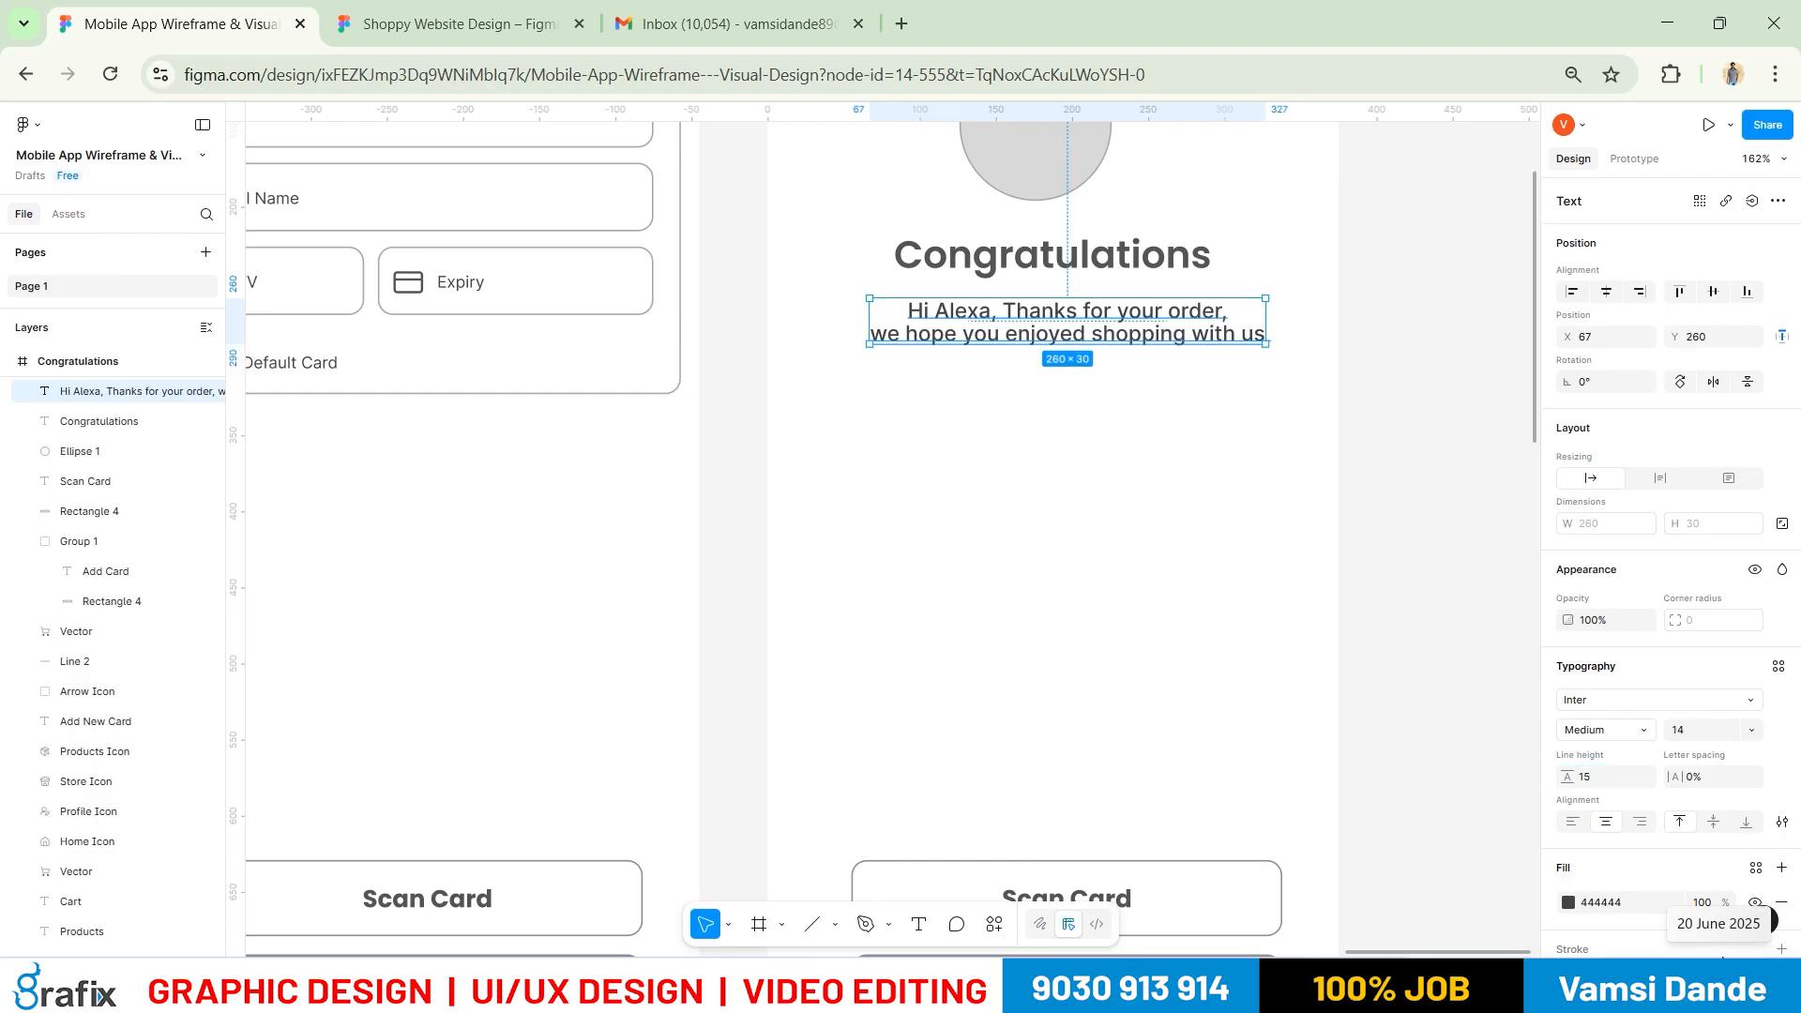
left_click(1613, 778)
type("20")
key("Return")
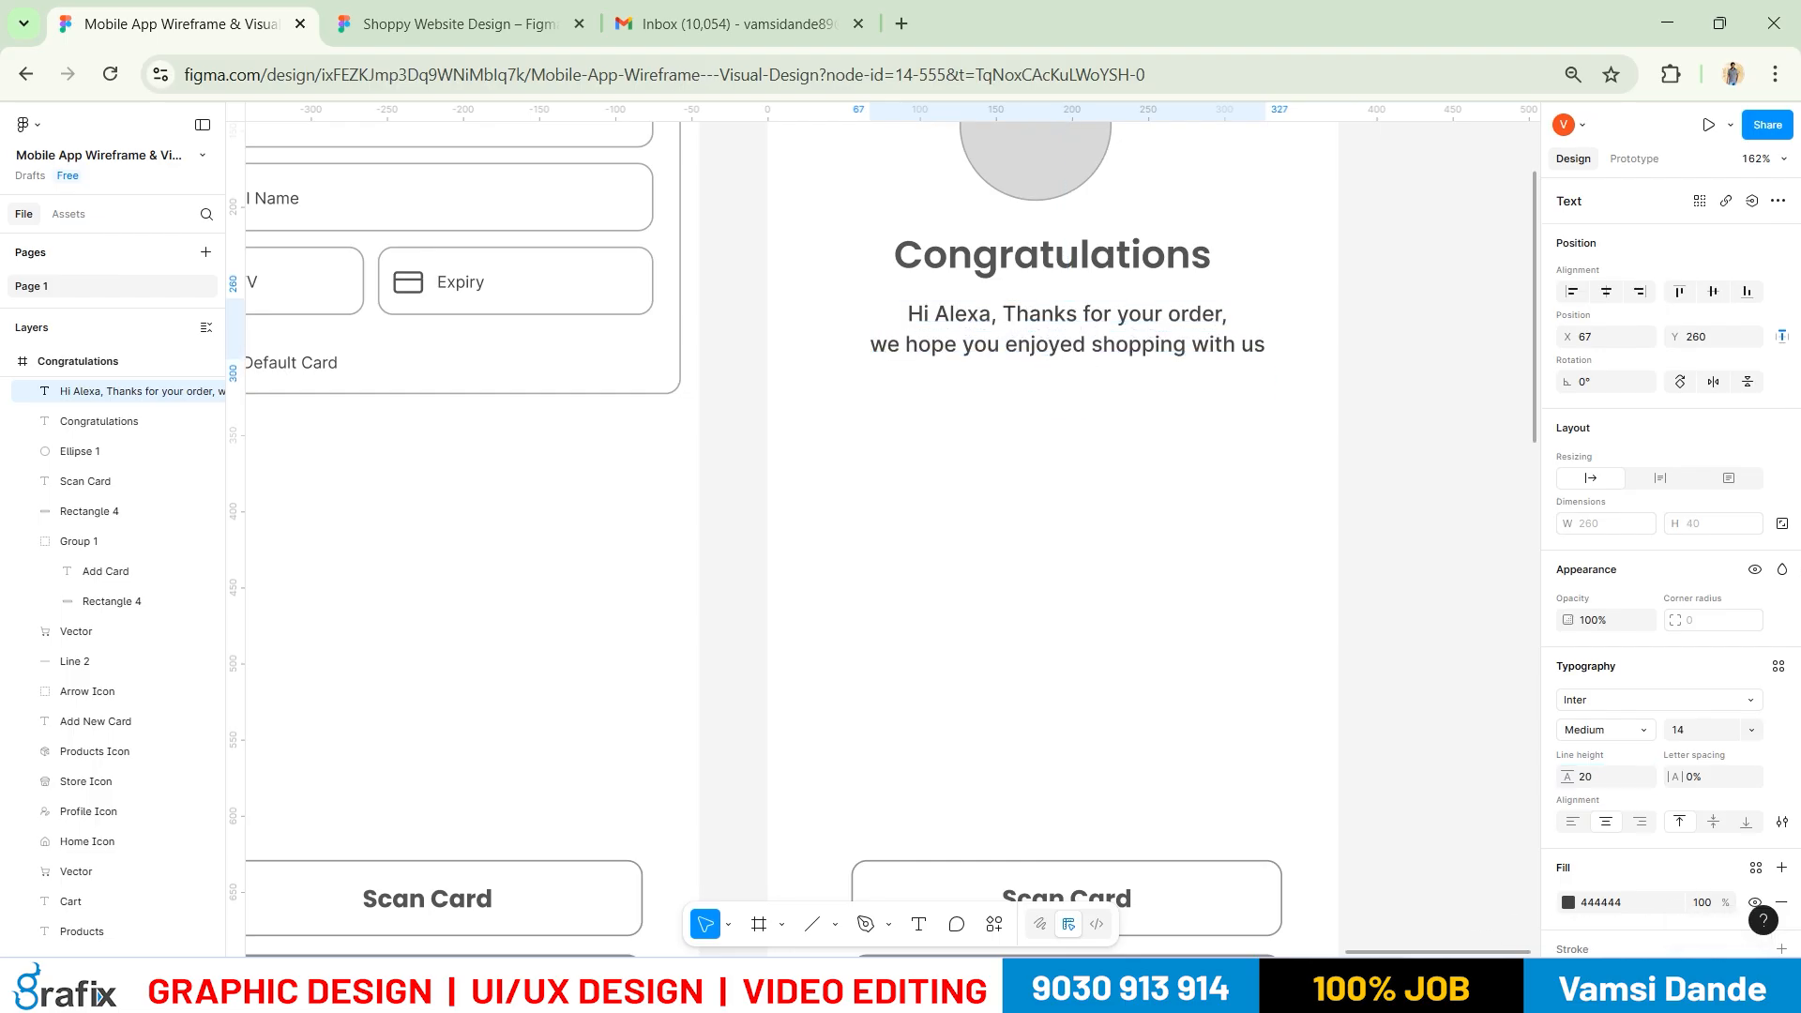
left_click(1178, 396)
left_click_drag(1149, 322, 1143, 321)
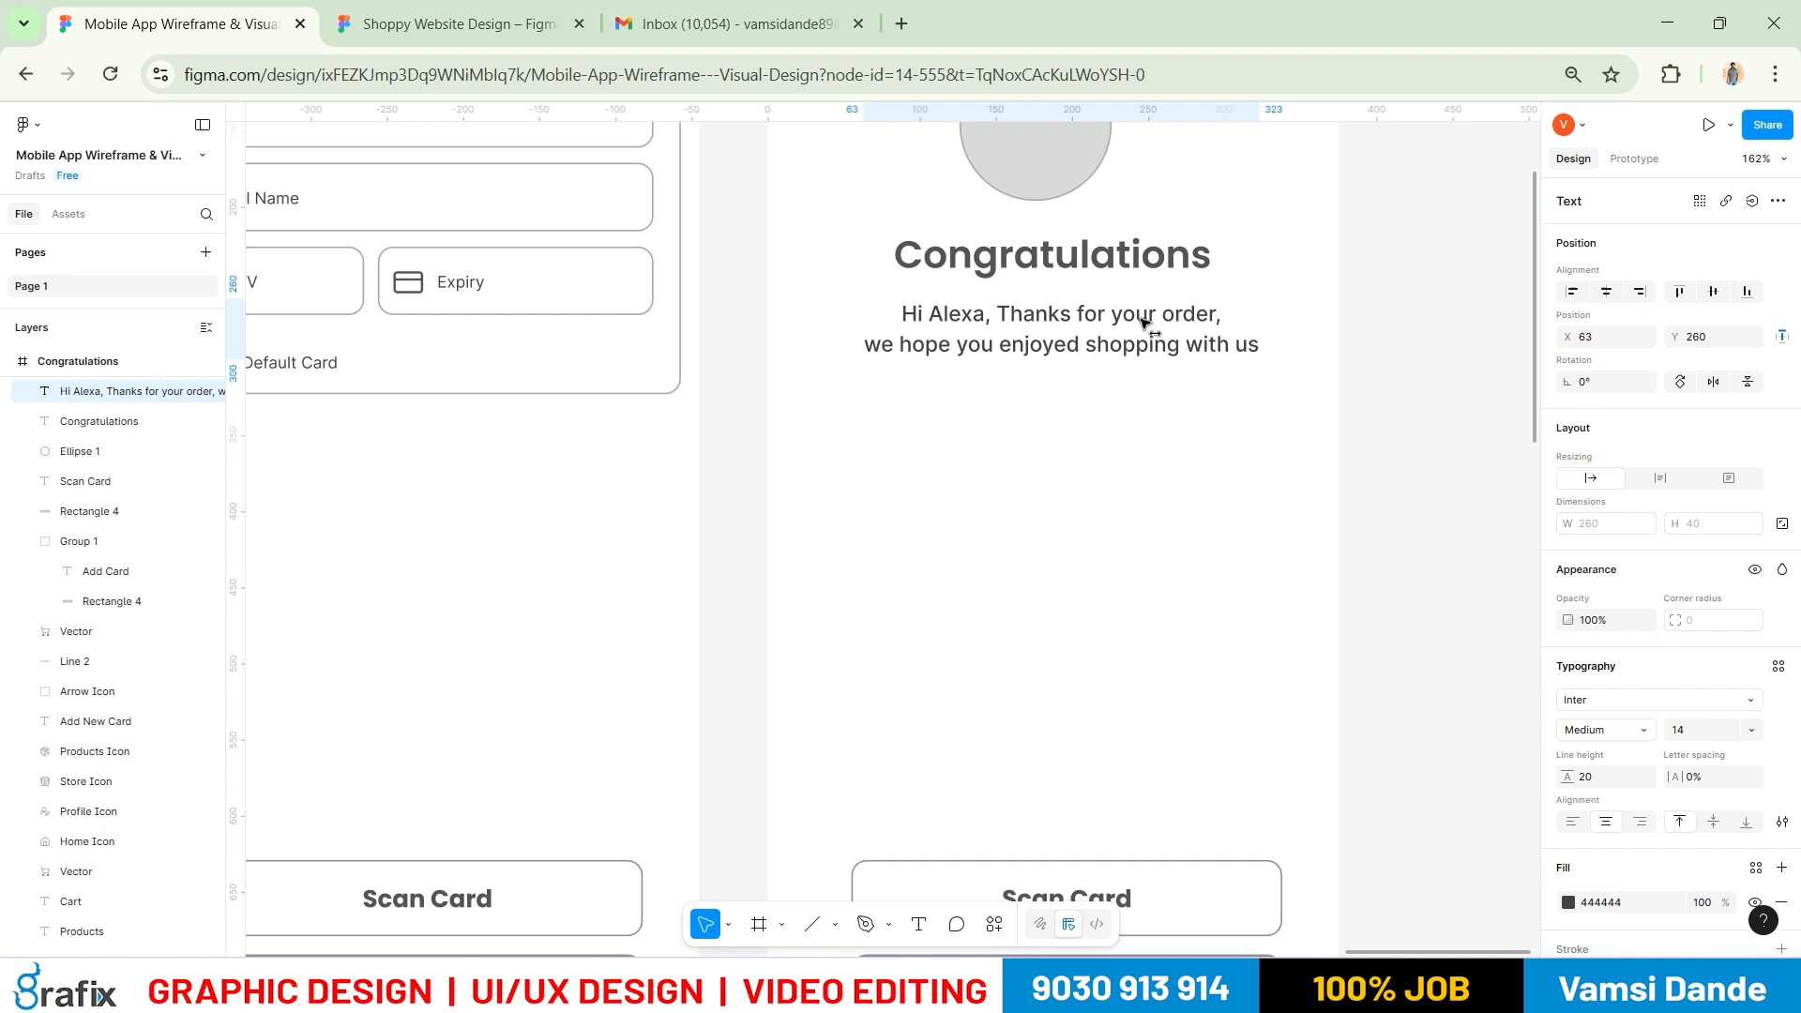
Centre the Congratulations heading horizontally in the frame
left_click(1160, 269, "shift")
left_click(1443, 397)
scroll(1287, 419, "down", 3)
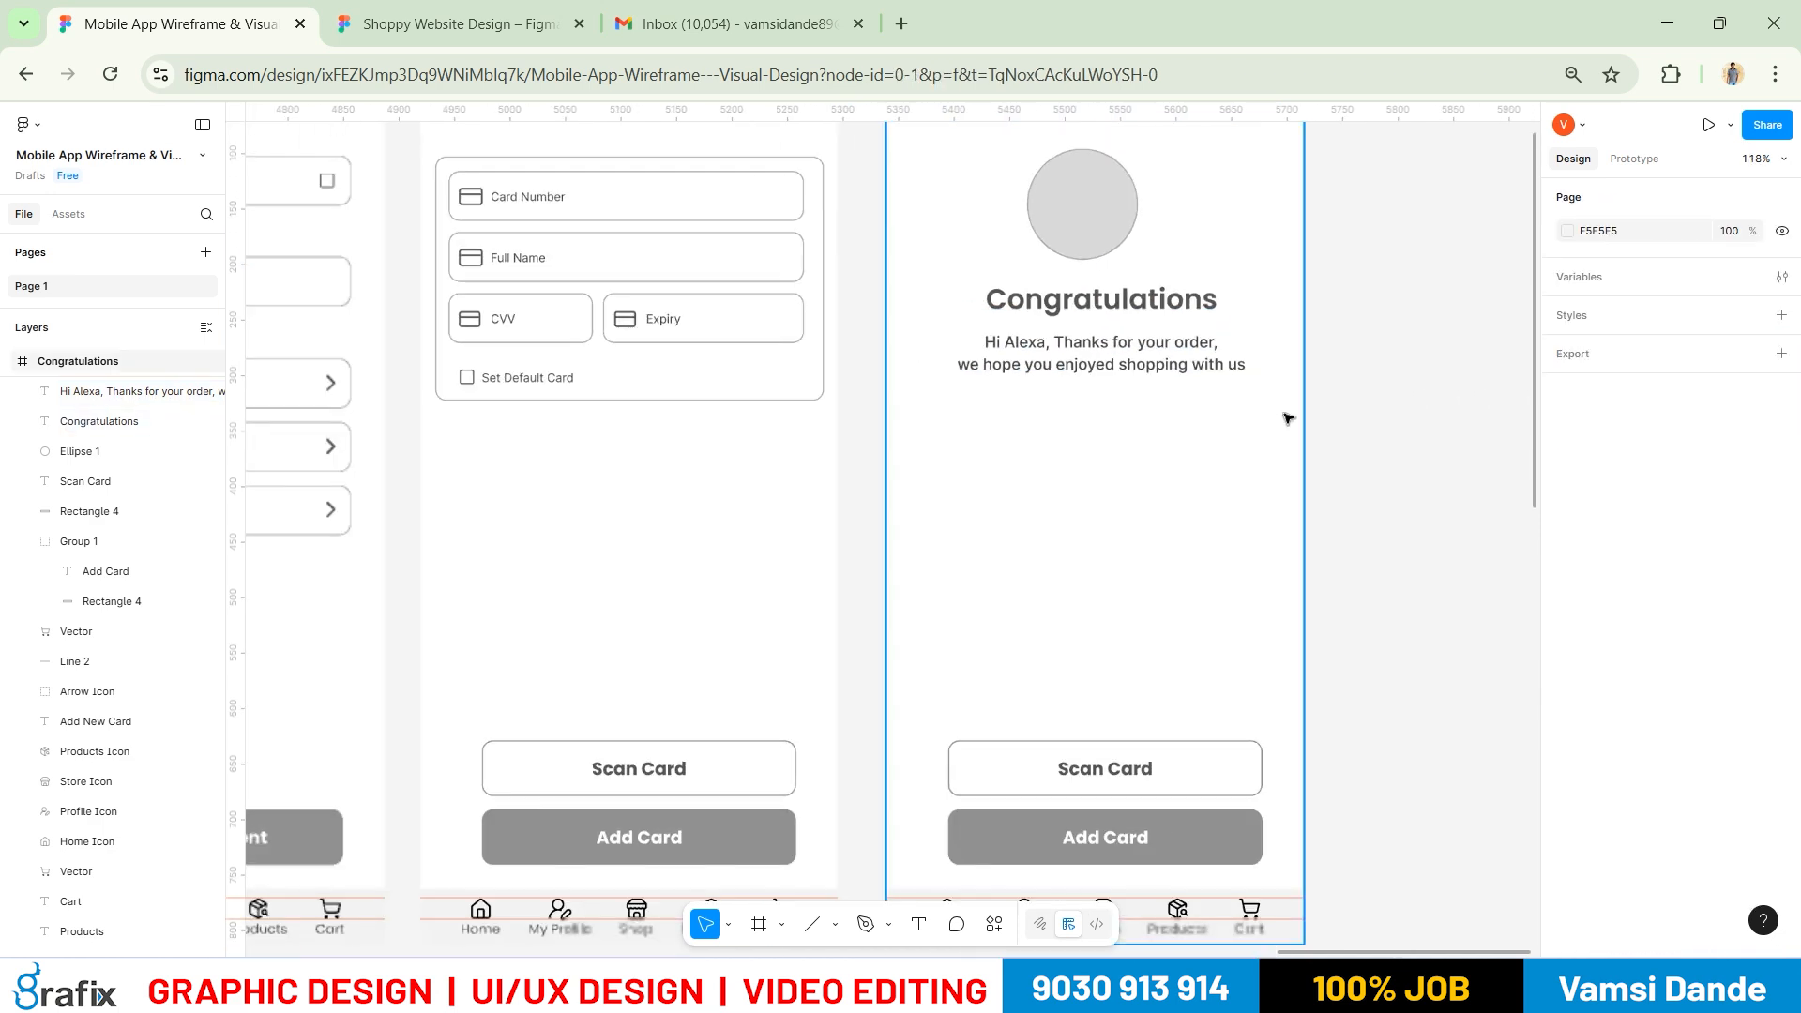
left_click(1224, 361)
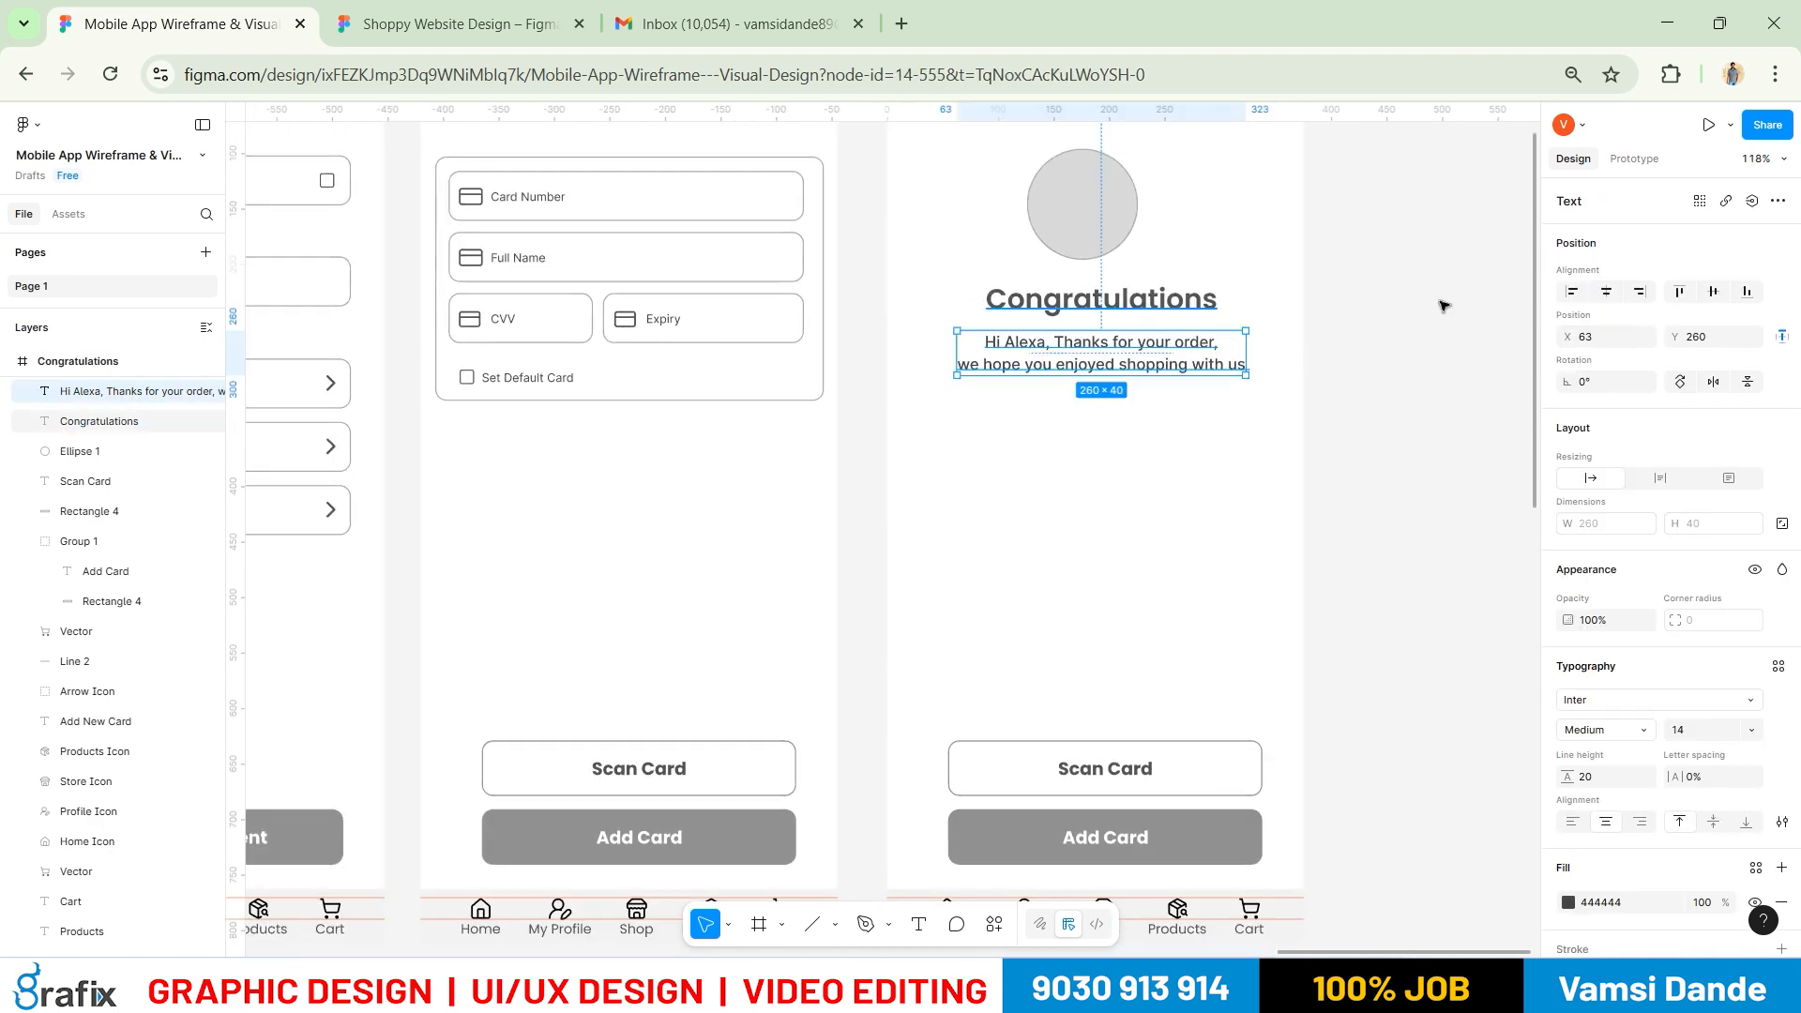
left_click(1606, 292)
Compare the Congratulations screen against the reference mockup
key("alt+Tab")
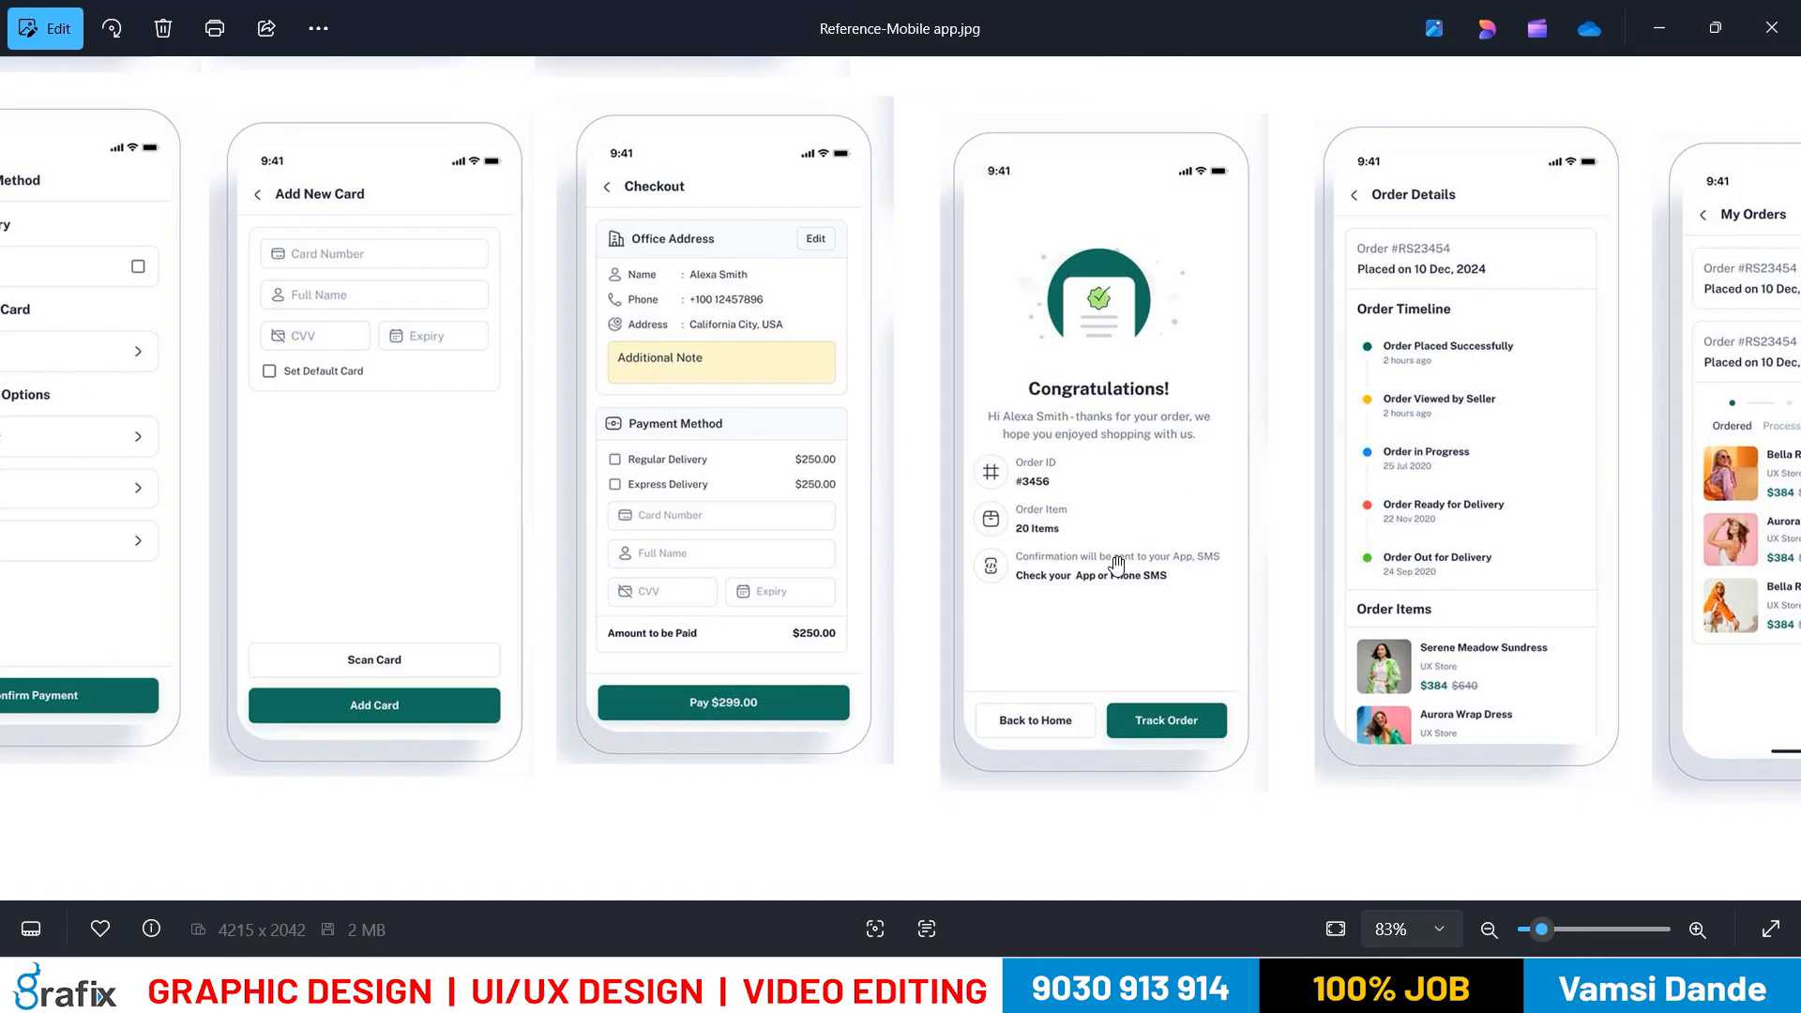
scroll(1097, 570, "up", 3)
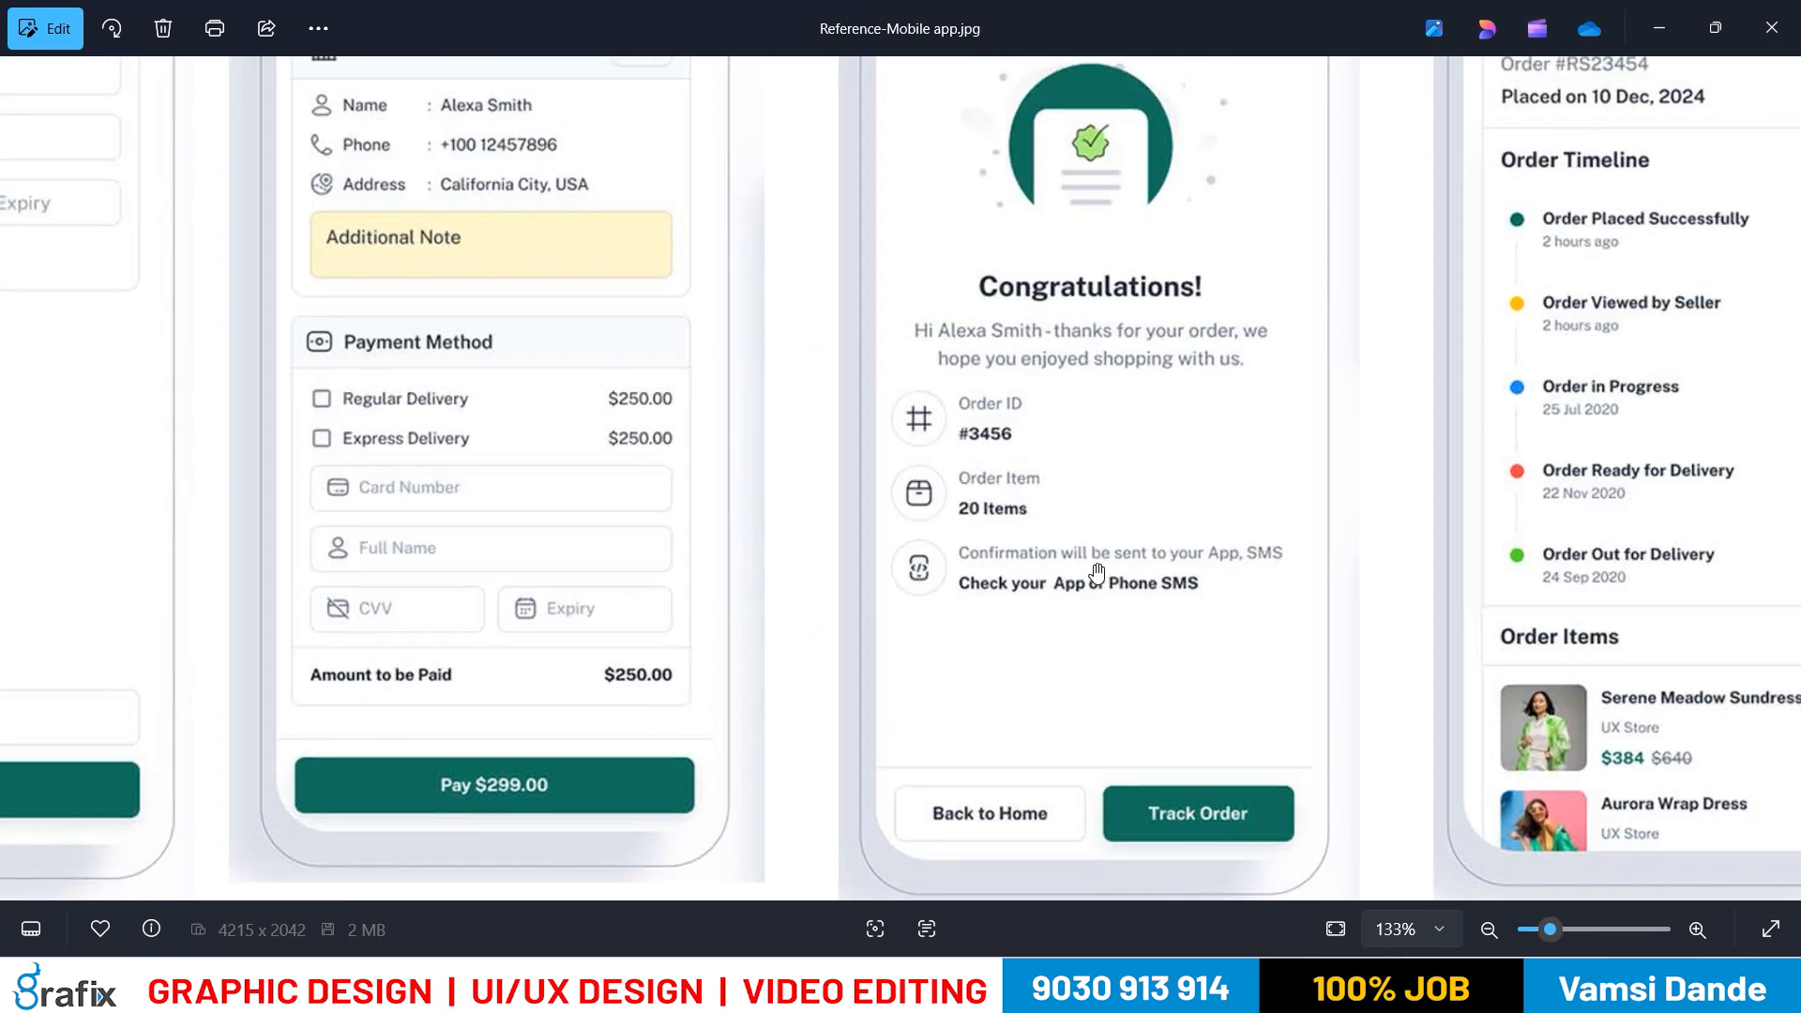
key("alt+Tab")
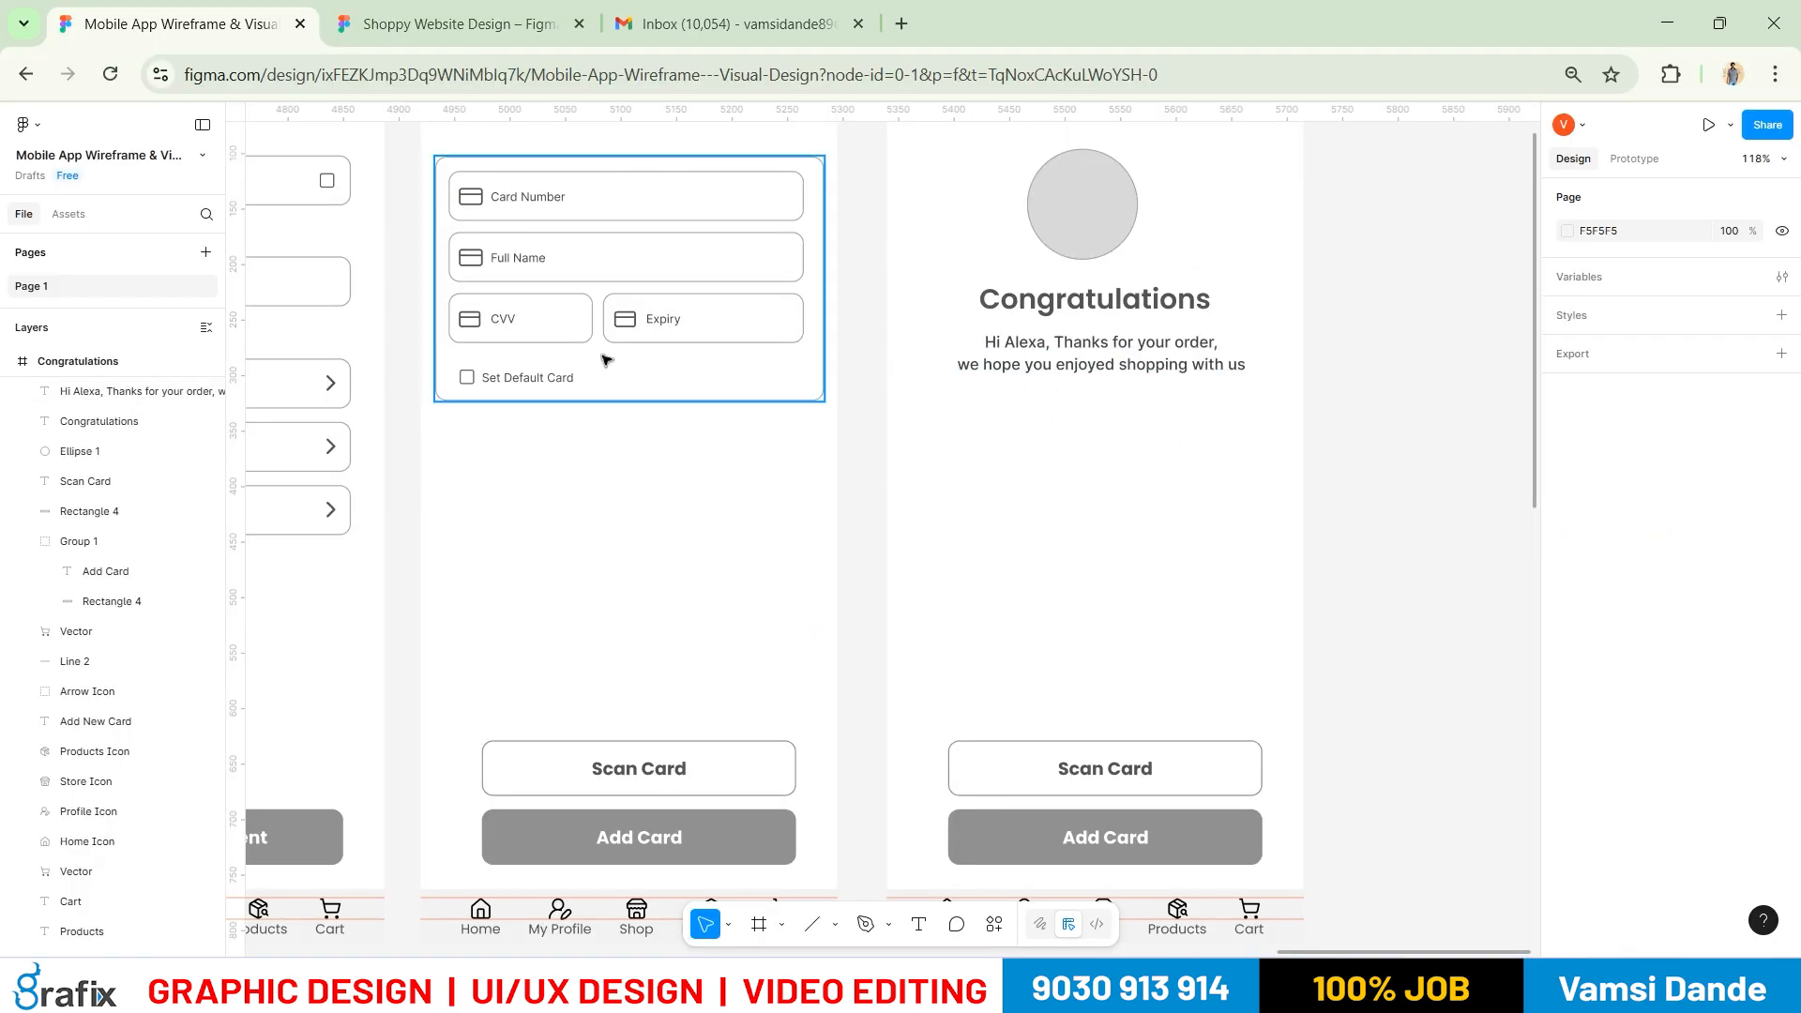
left_click_drag(612, 353, 510, 349)
scroll(988, 464, "up", 1)
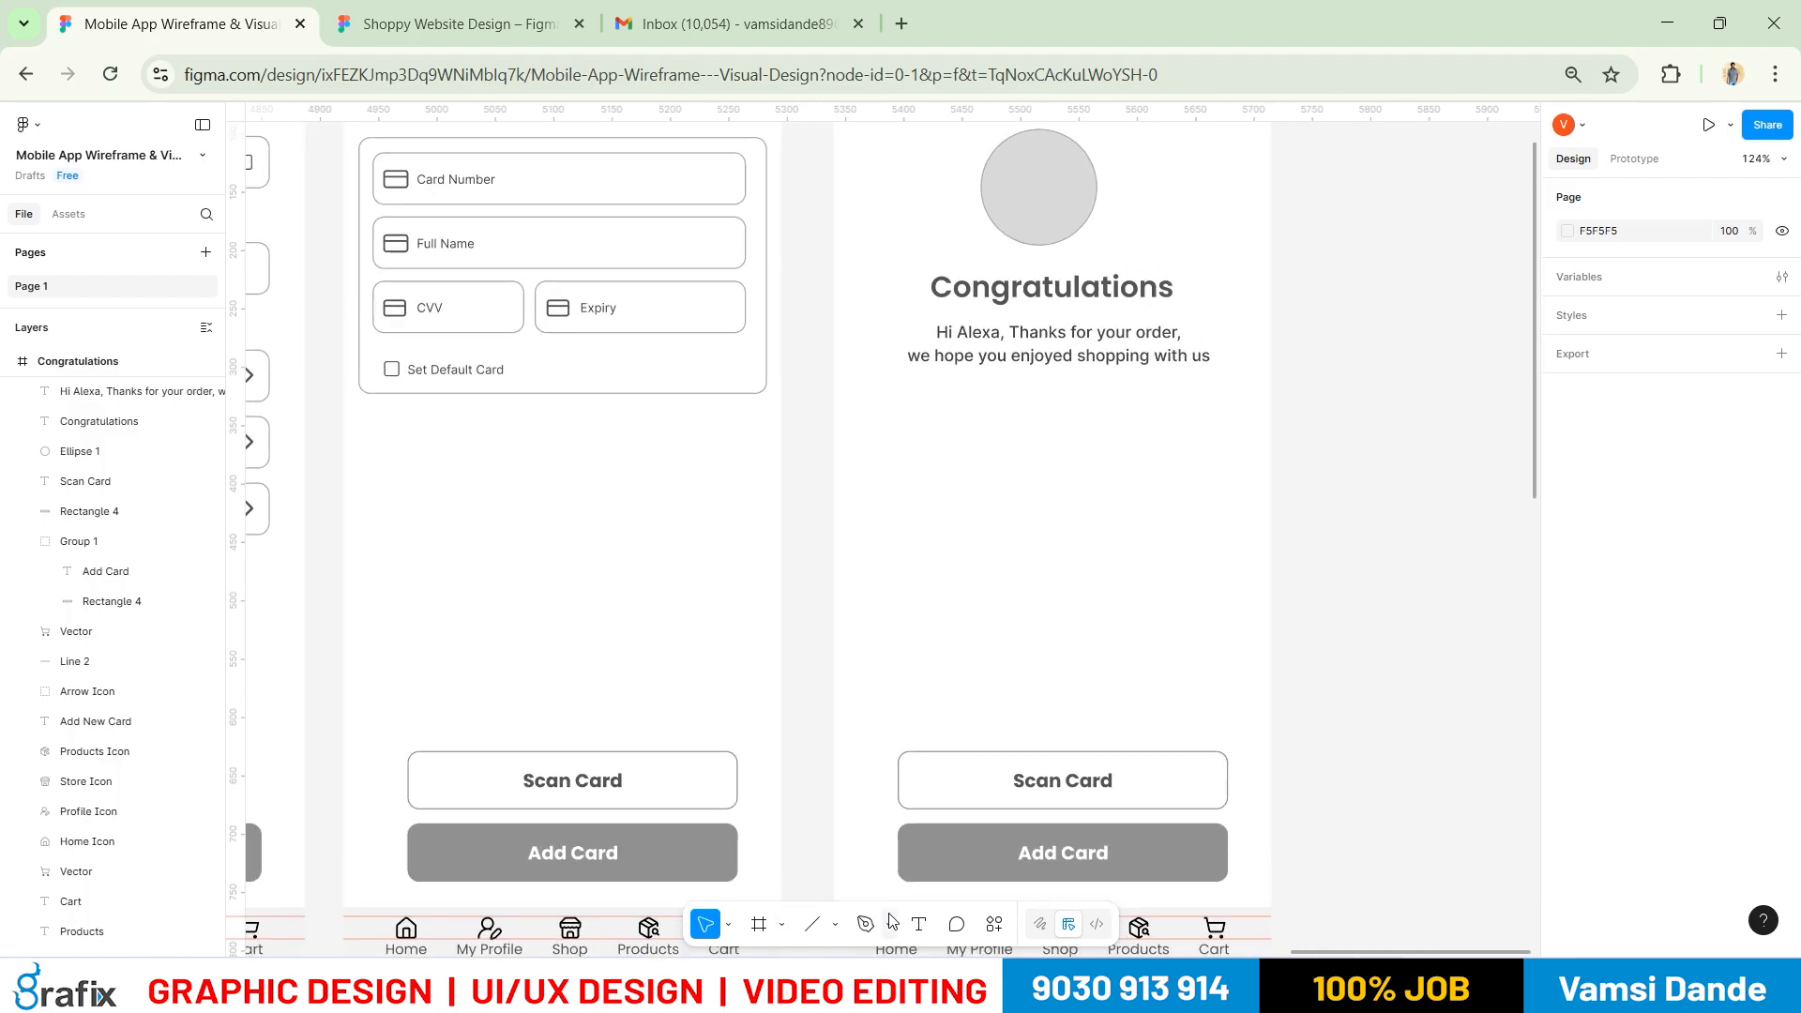
left_click(834, 925)
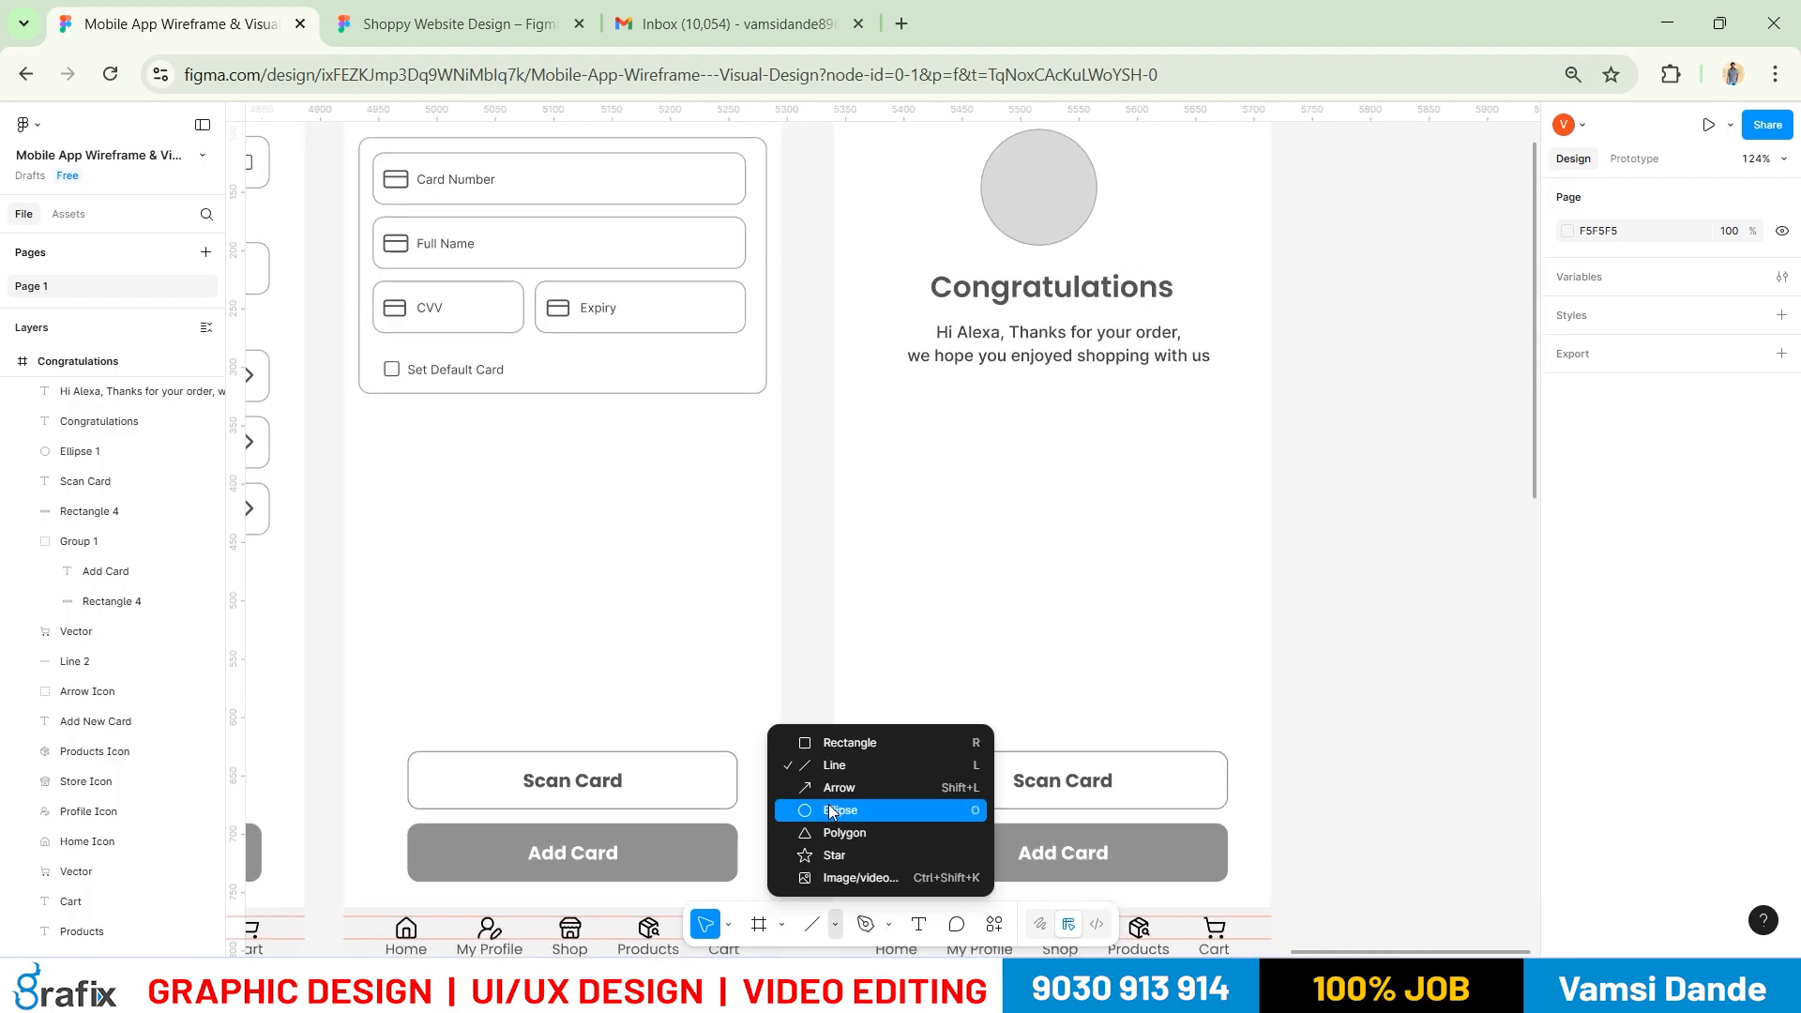
Draw a 48×48 circle below the message with a black outline and no fill
left_click(831, 812)
left_click_drag(891, 392, 943, 444)
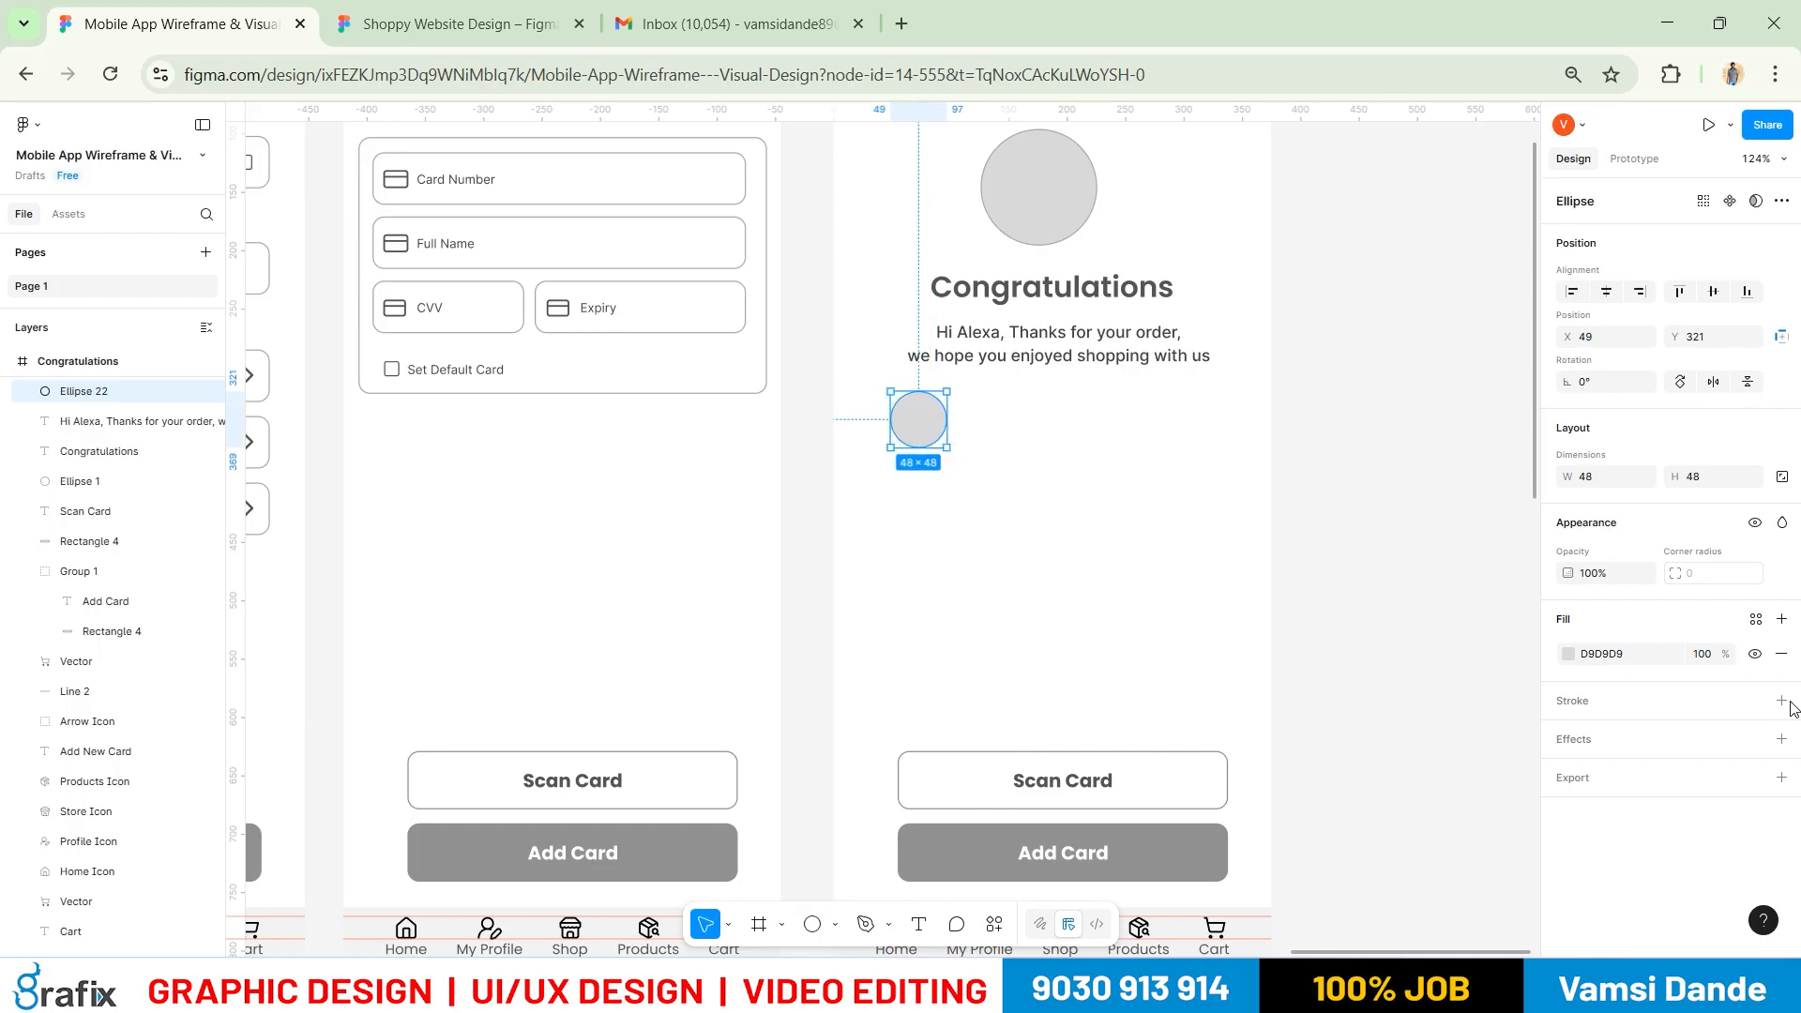
left_click(1781, 654)
left_click(1777, 659)
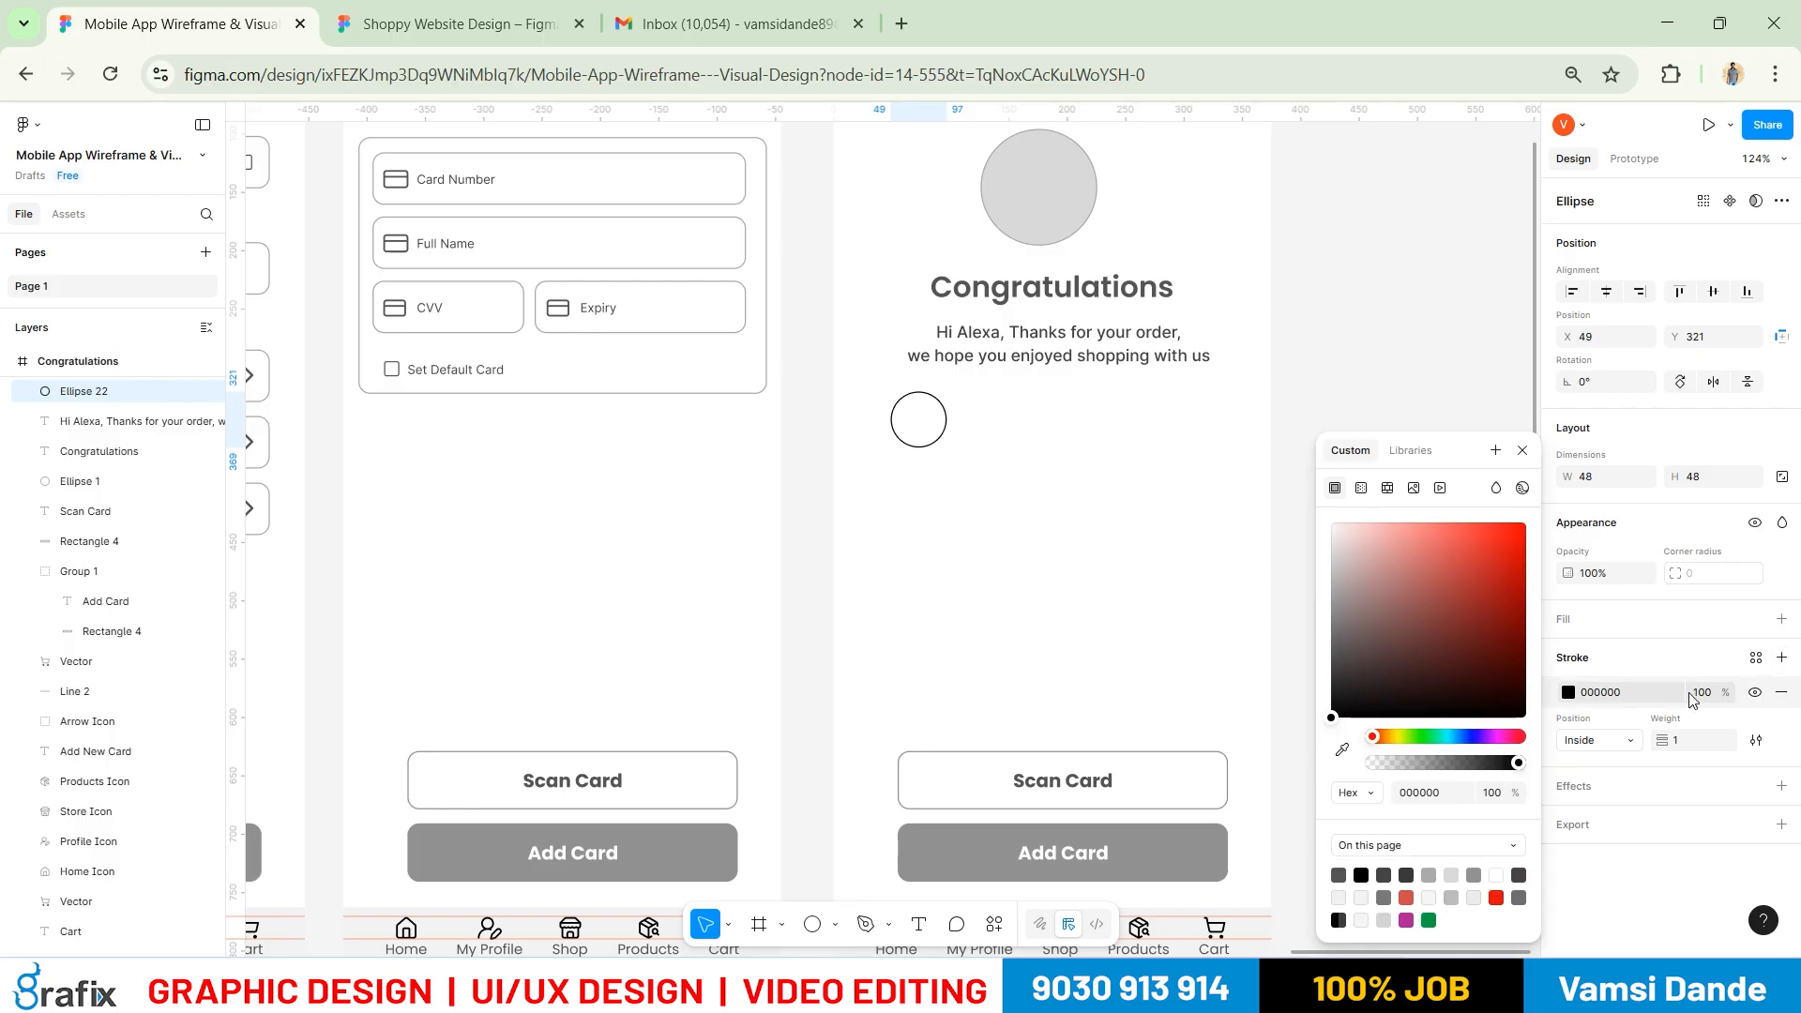
left_click(945, 451)
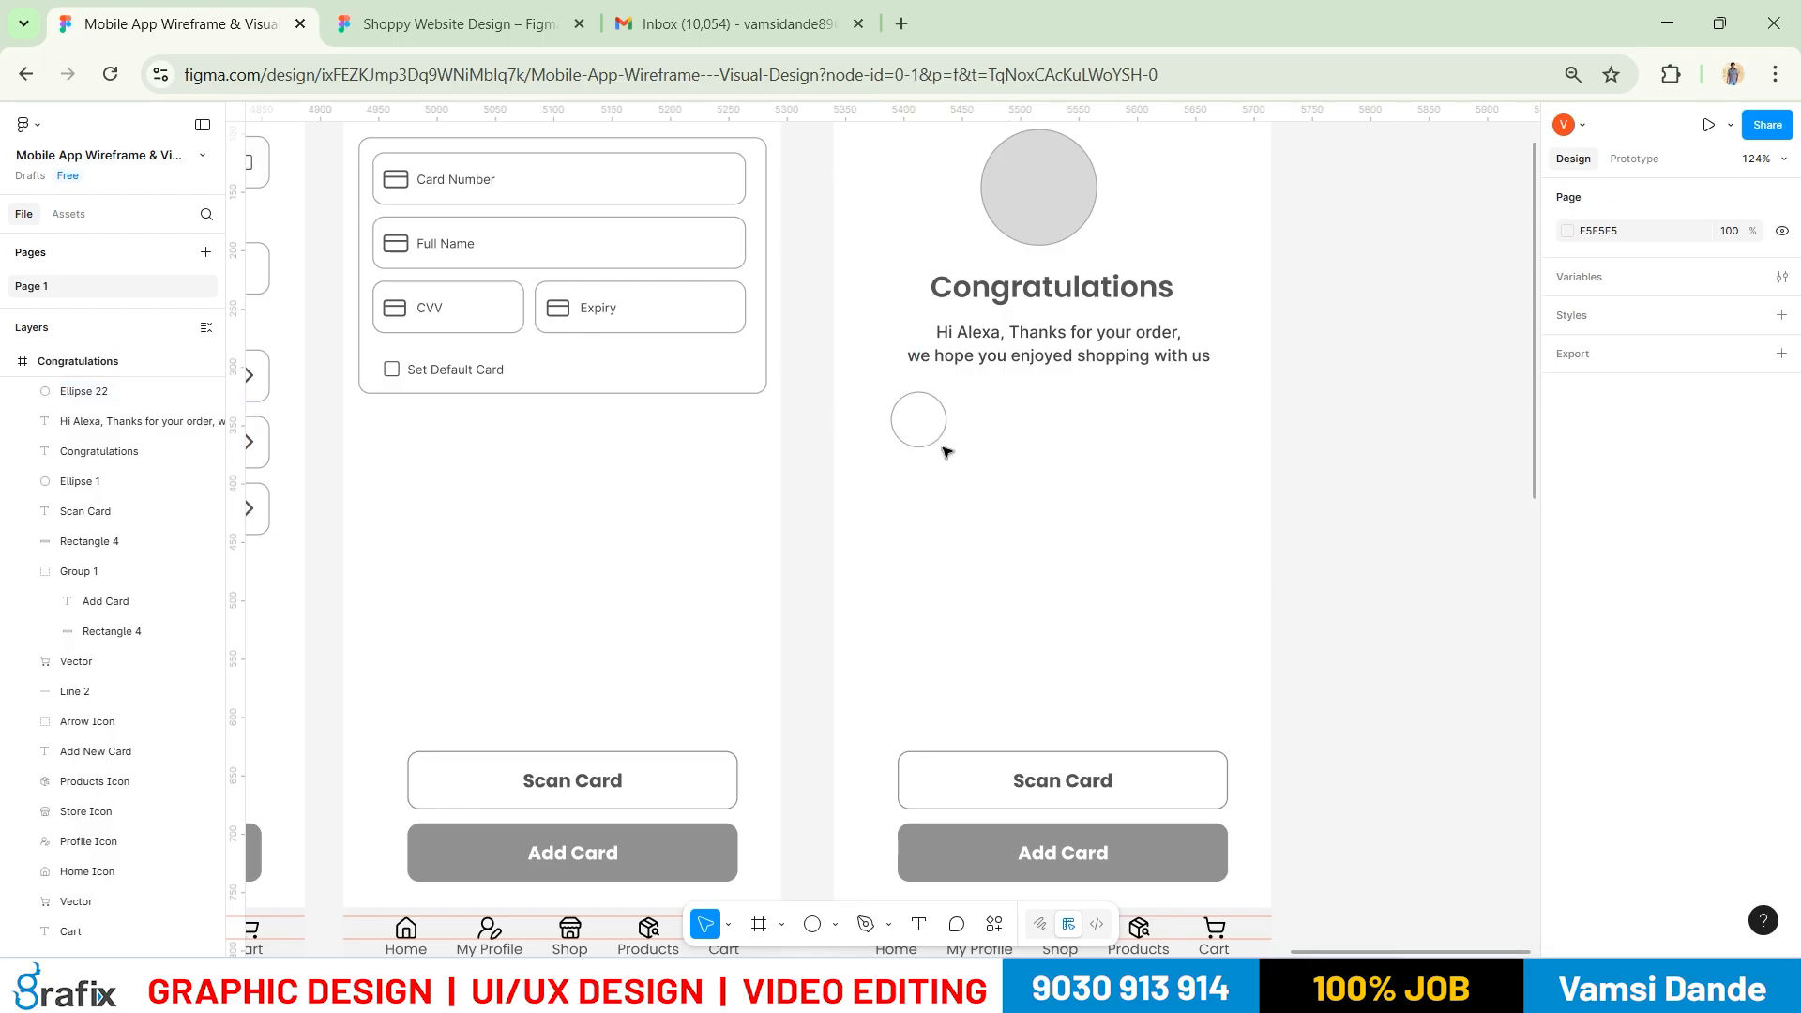
Copy the circle downward twice to make three stacked circles and even their spacing
left_click(940, 444)
left_click_drag(941, 443, 924, 522)
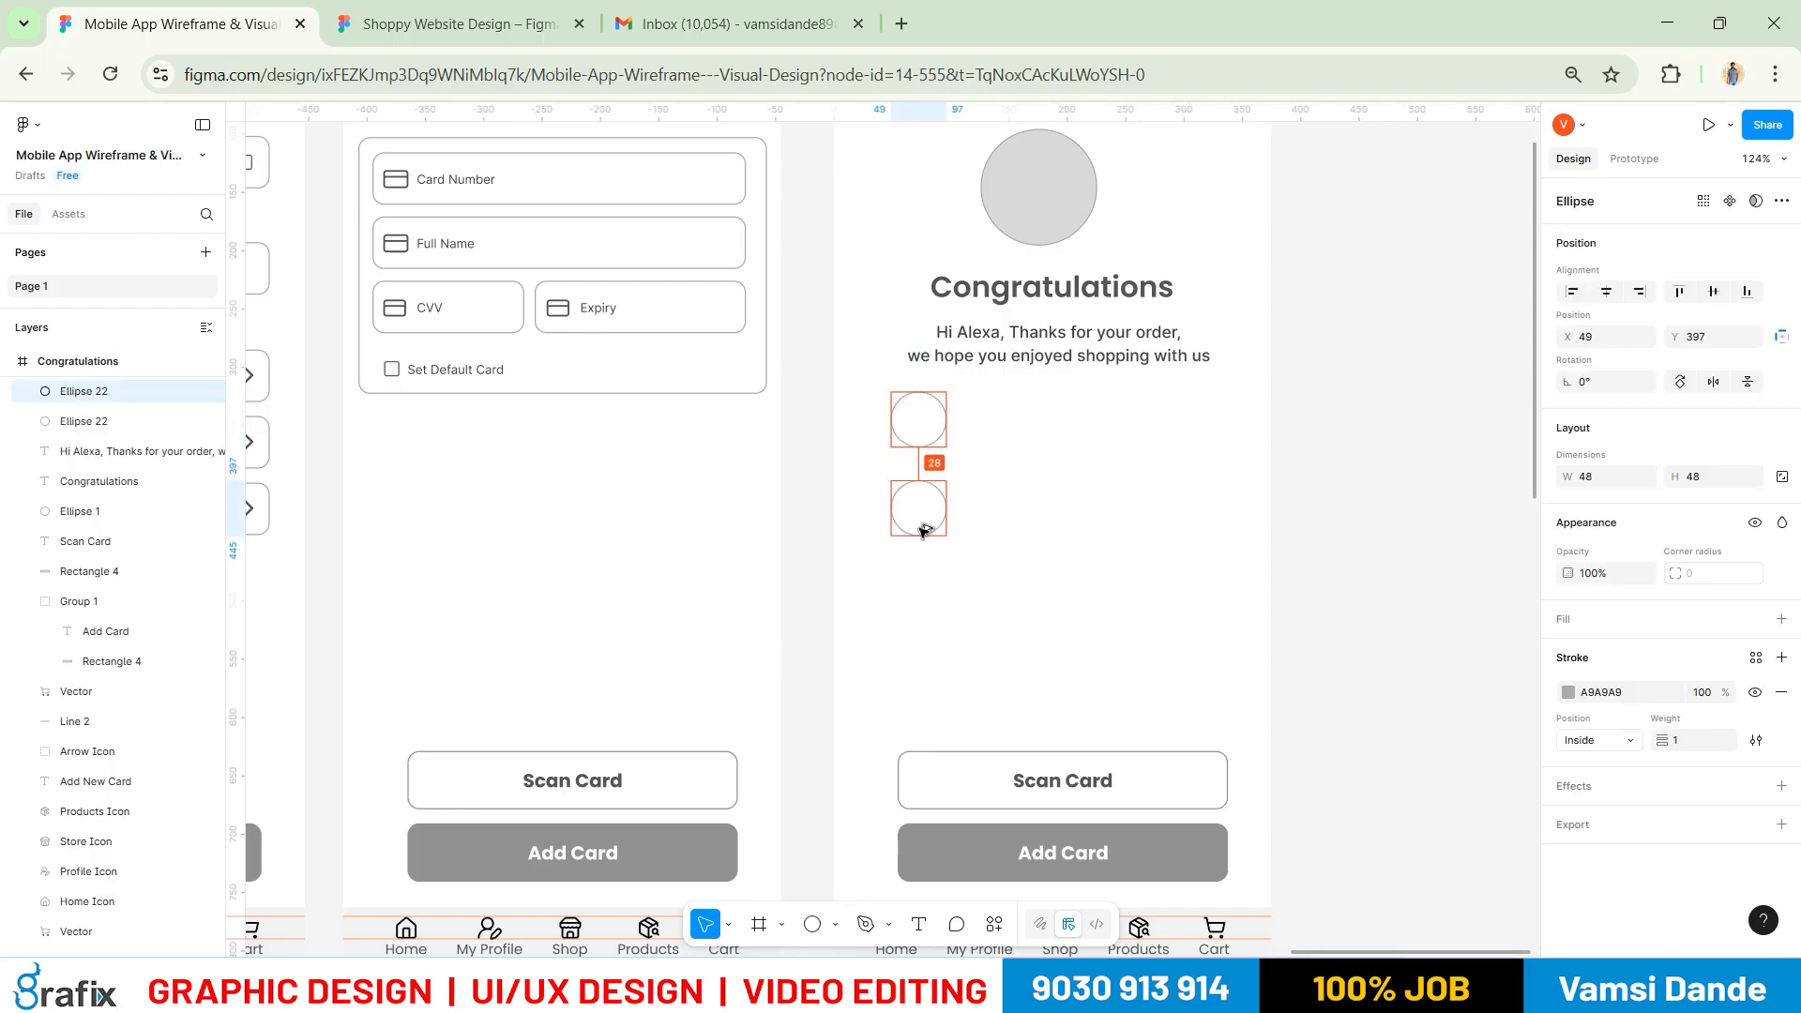
key("ctrl+d")
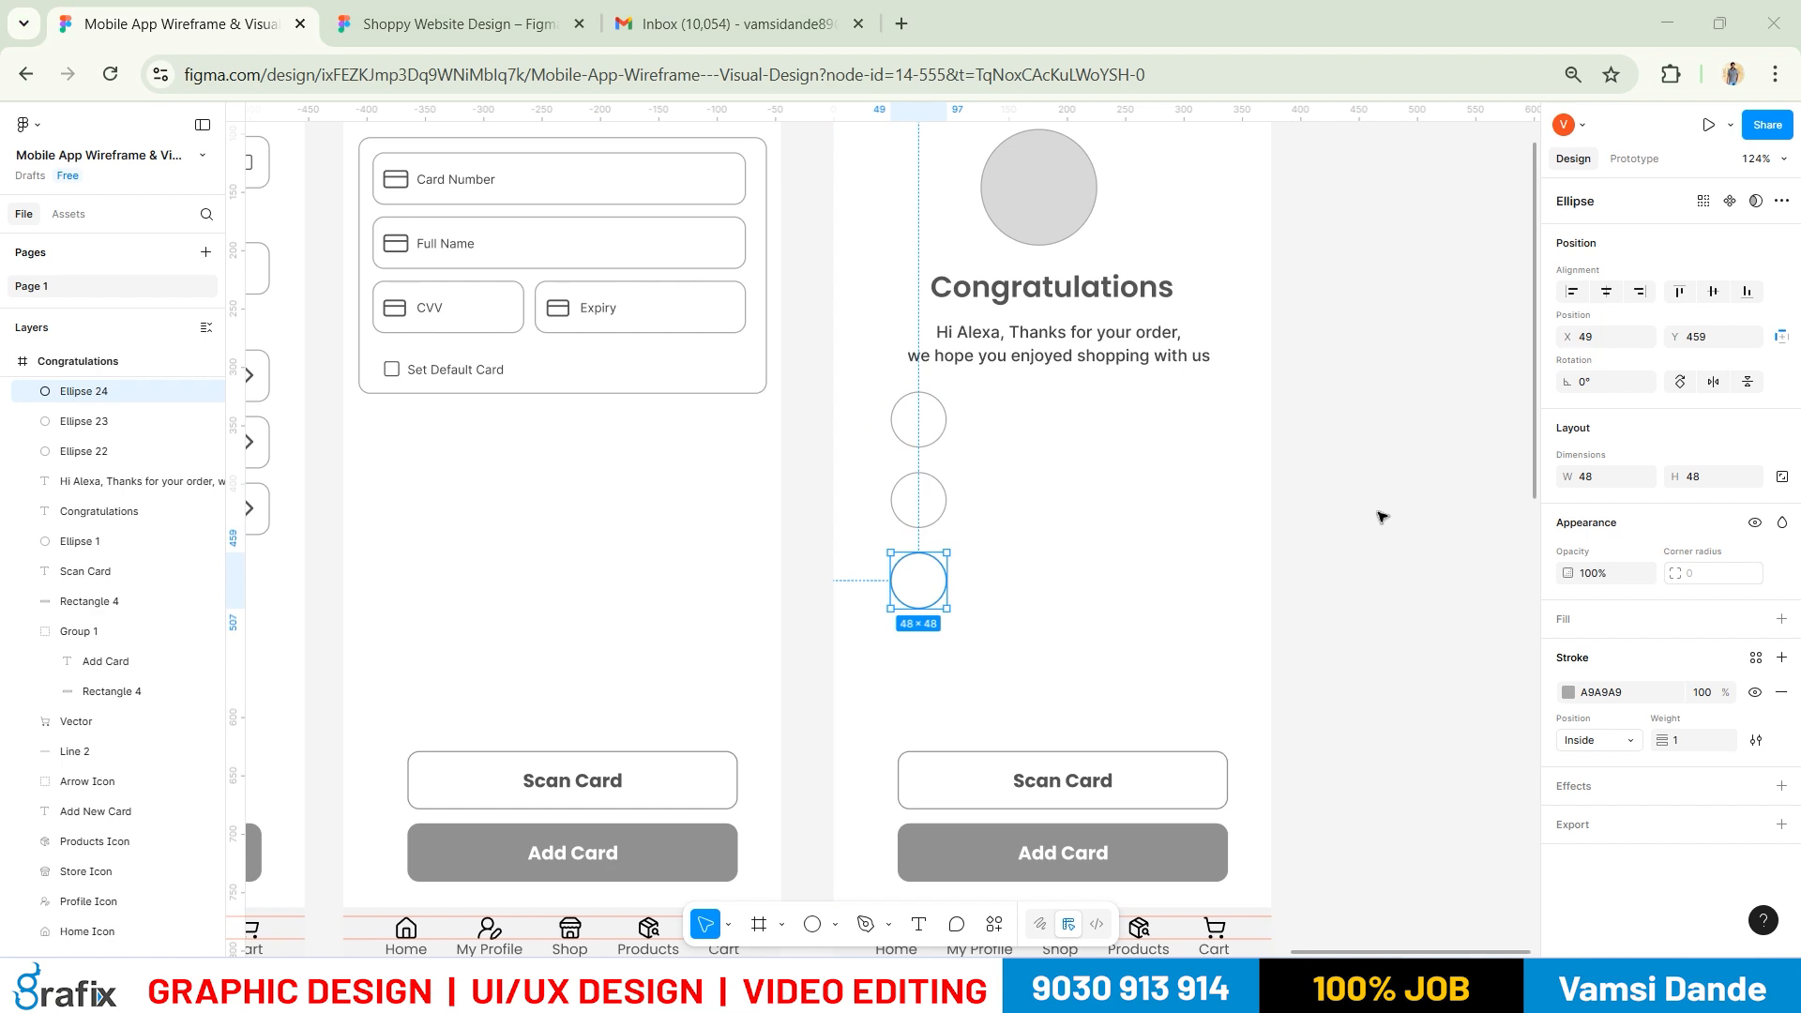
key("alt+Tab")
key("alt+Tab")
left_click(1382, 514)
left_click_drag(1023, 650, 896, 473)
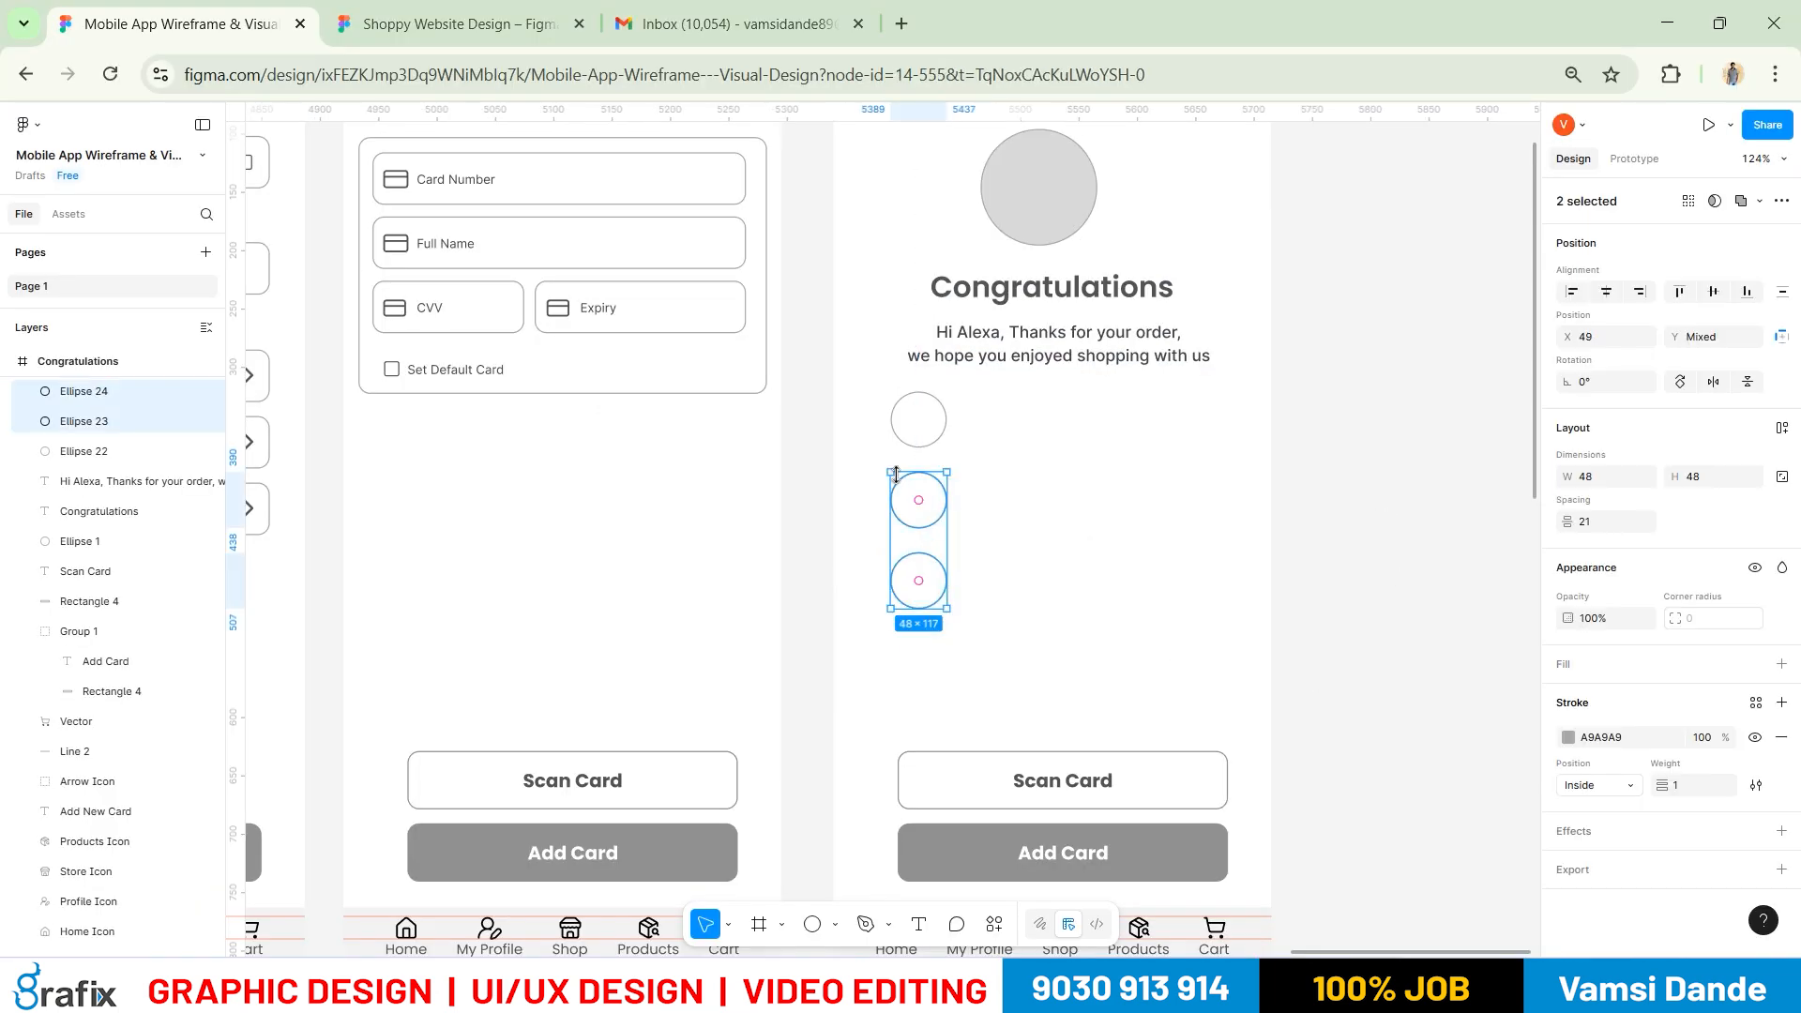
key("shift+Down")
key("shift+Up")
Select the bottom circle and compare the layout with the reference design
left_click(1073, 655)
left_click(890, 583)
key("alt+Tab")
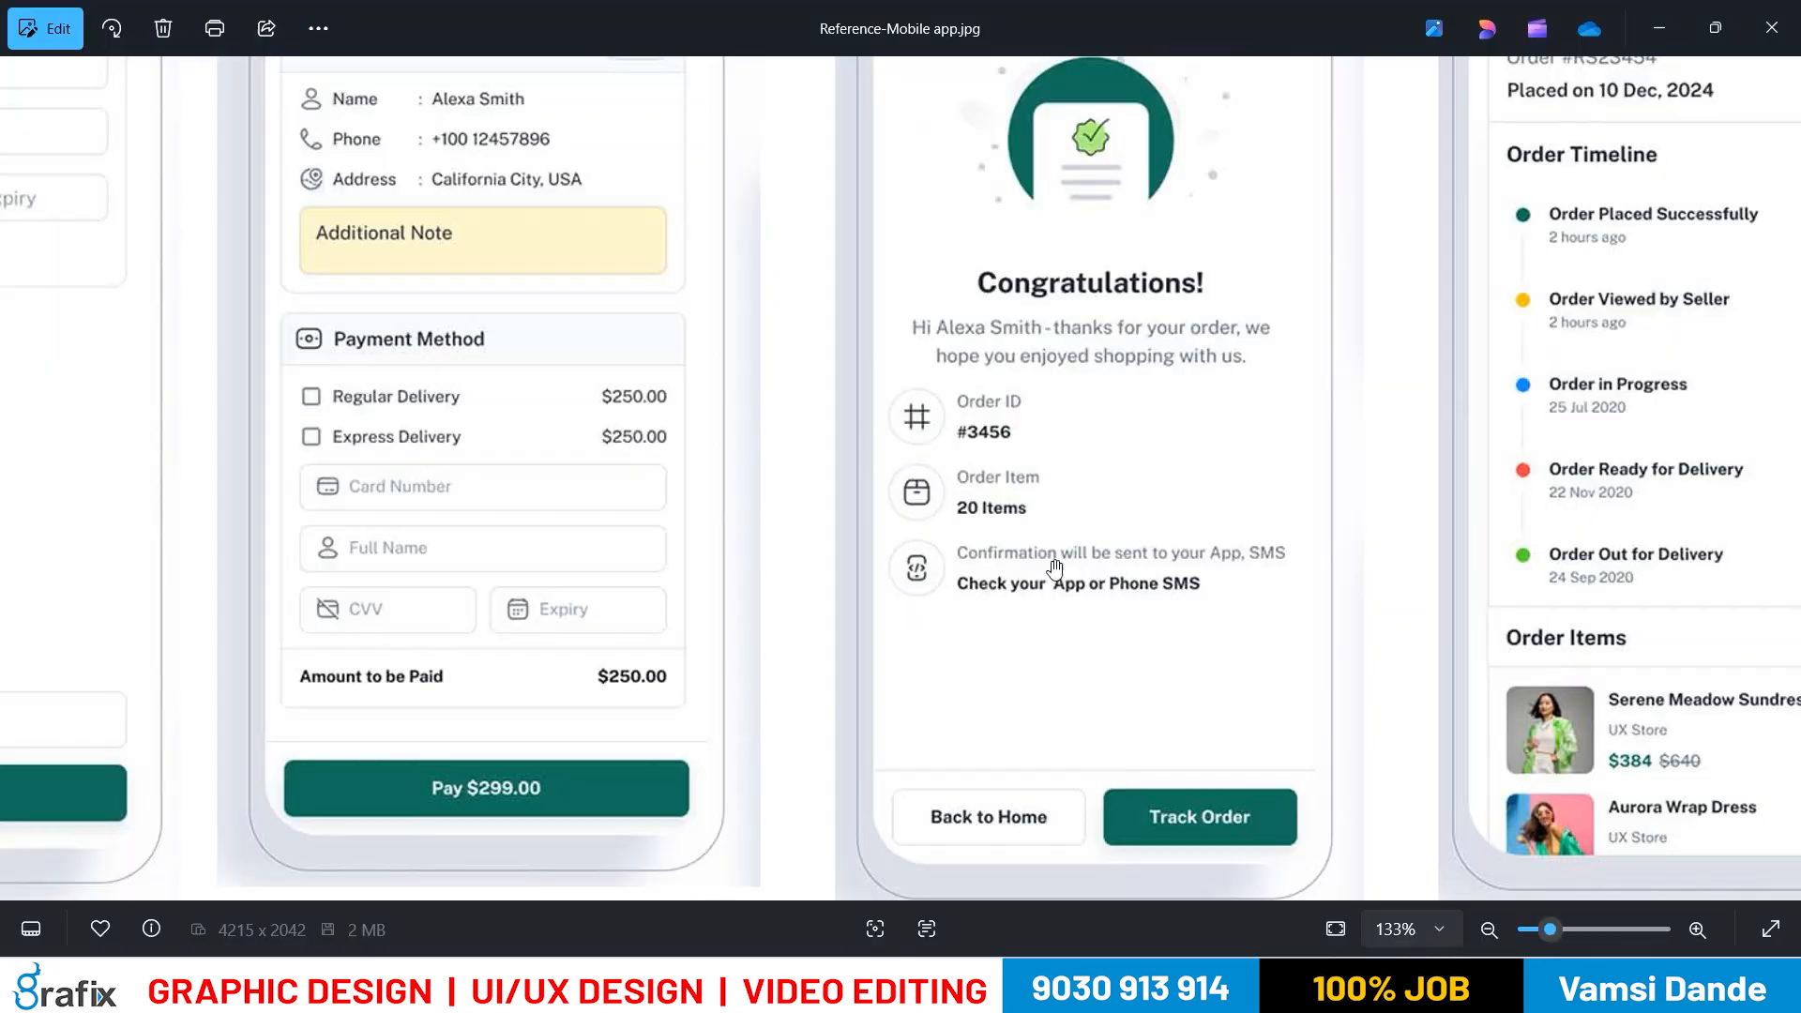
key("alt+Tab")
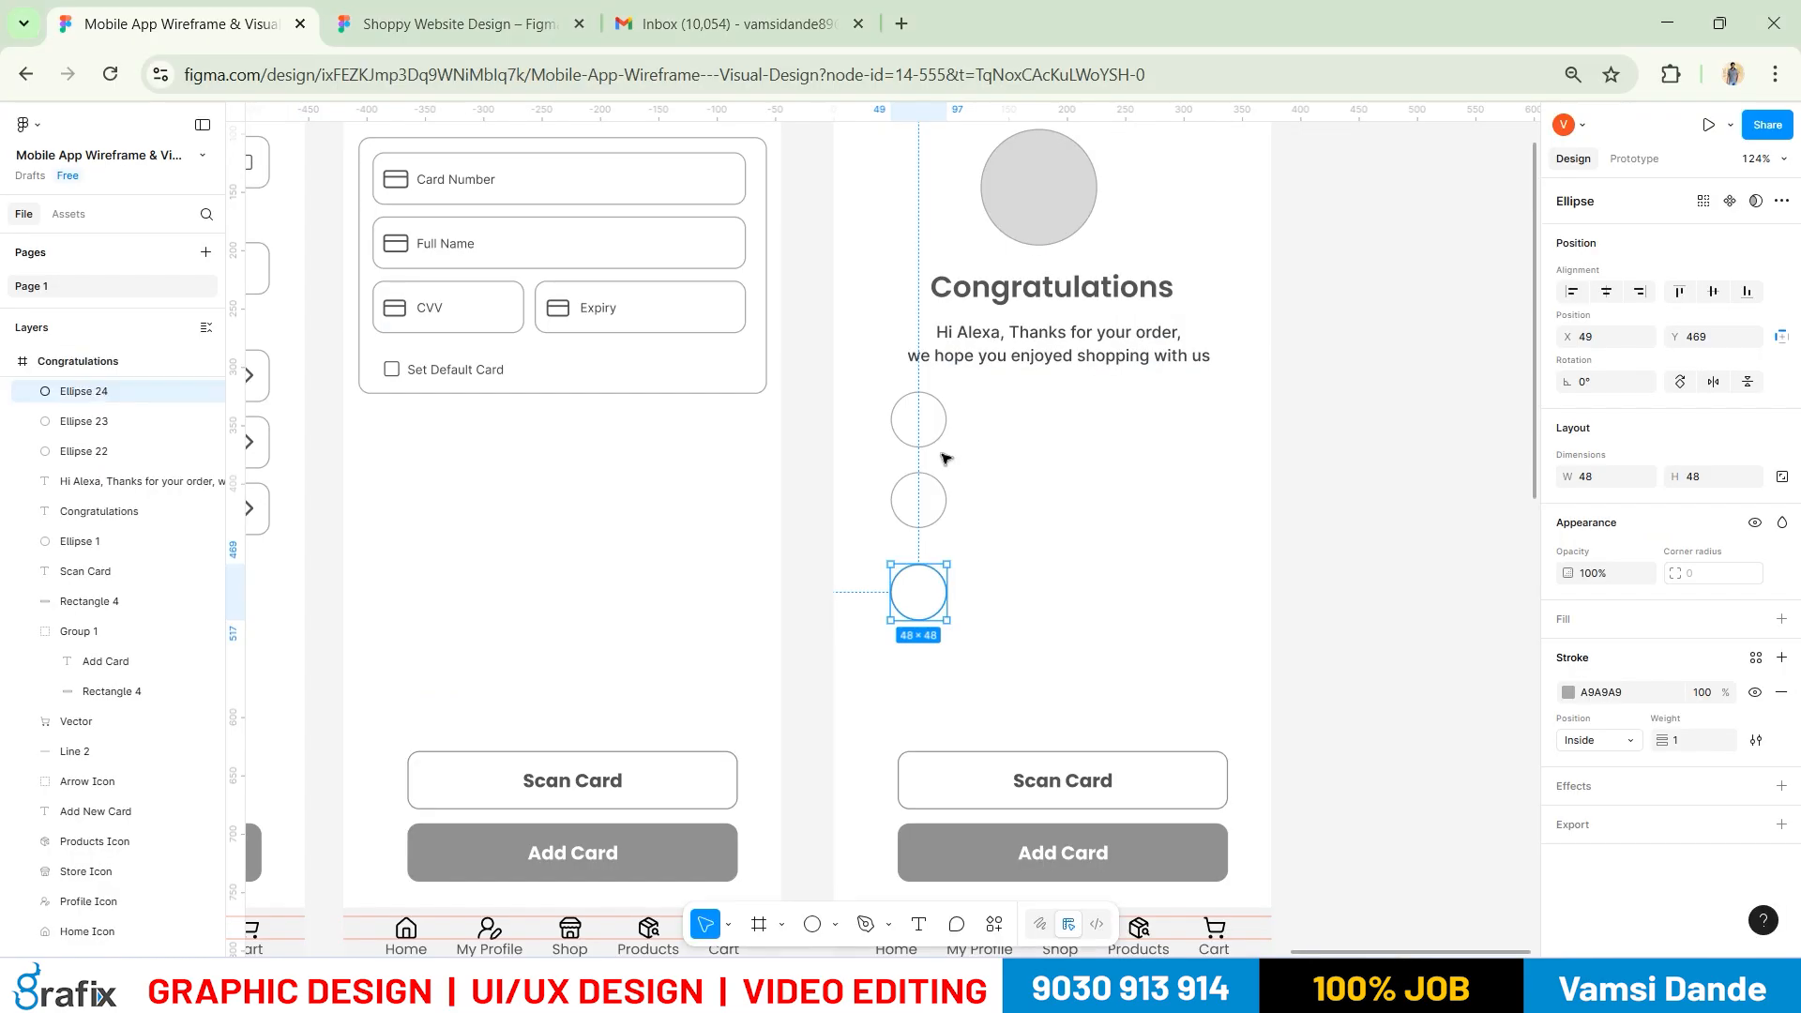
Duplicate the greeting text as a left-aligned 'Order ID' label beside the first circle
left_click_drag(1012, 343, 1018, 418)
double_click(1017, 420)
key("ctrl+l")
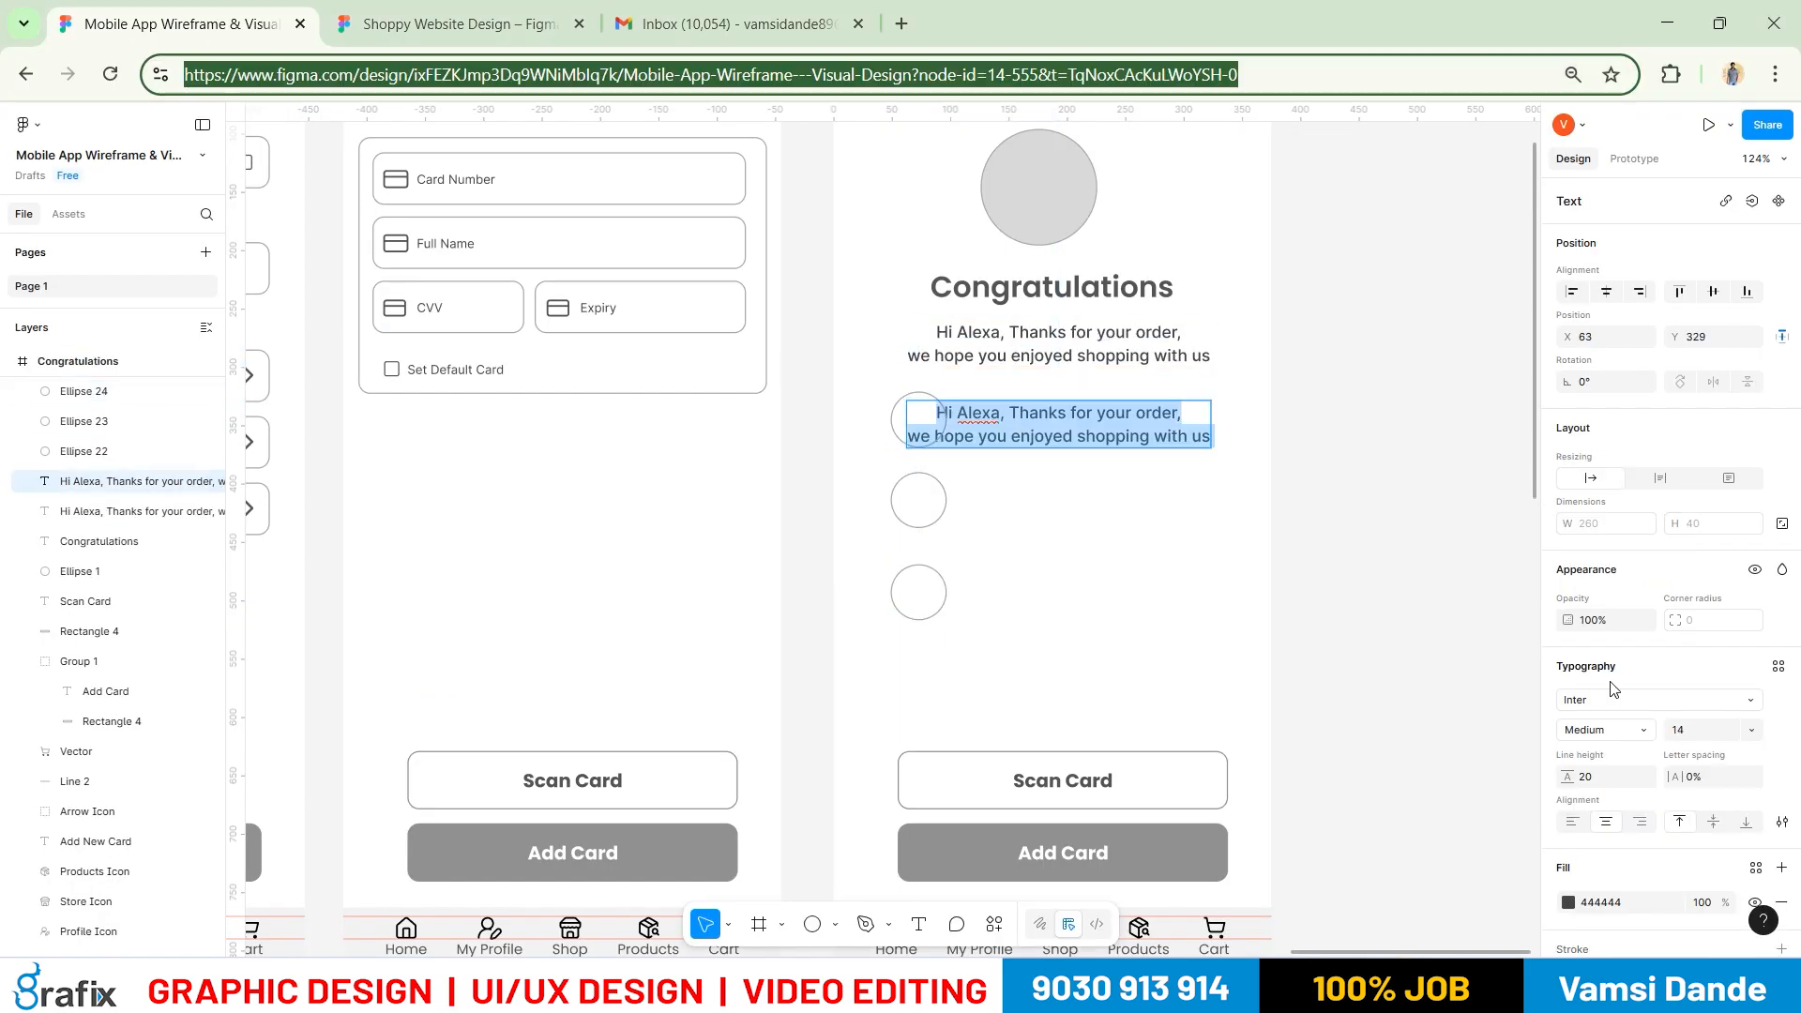
left_click(1572, 822)
double_click(1045, 423)
type("Ore")
type("er")
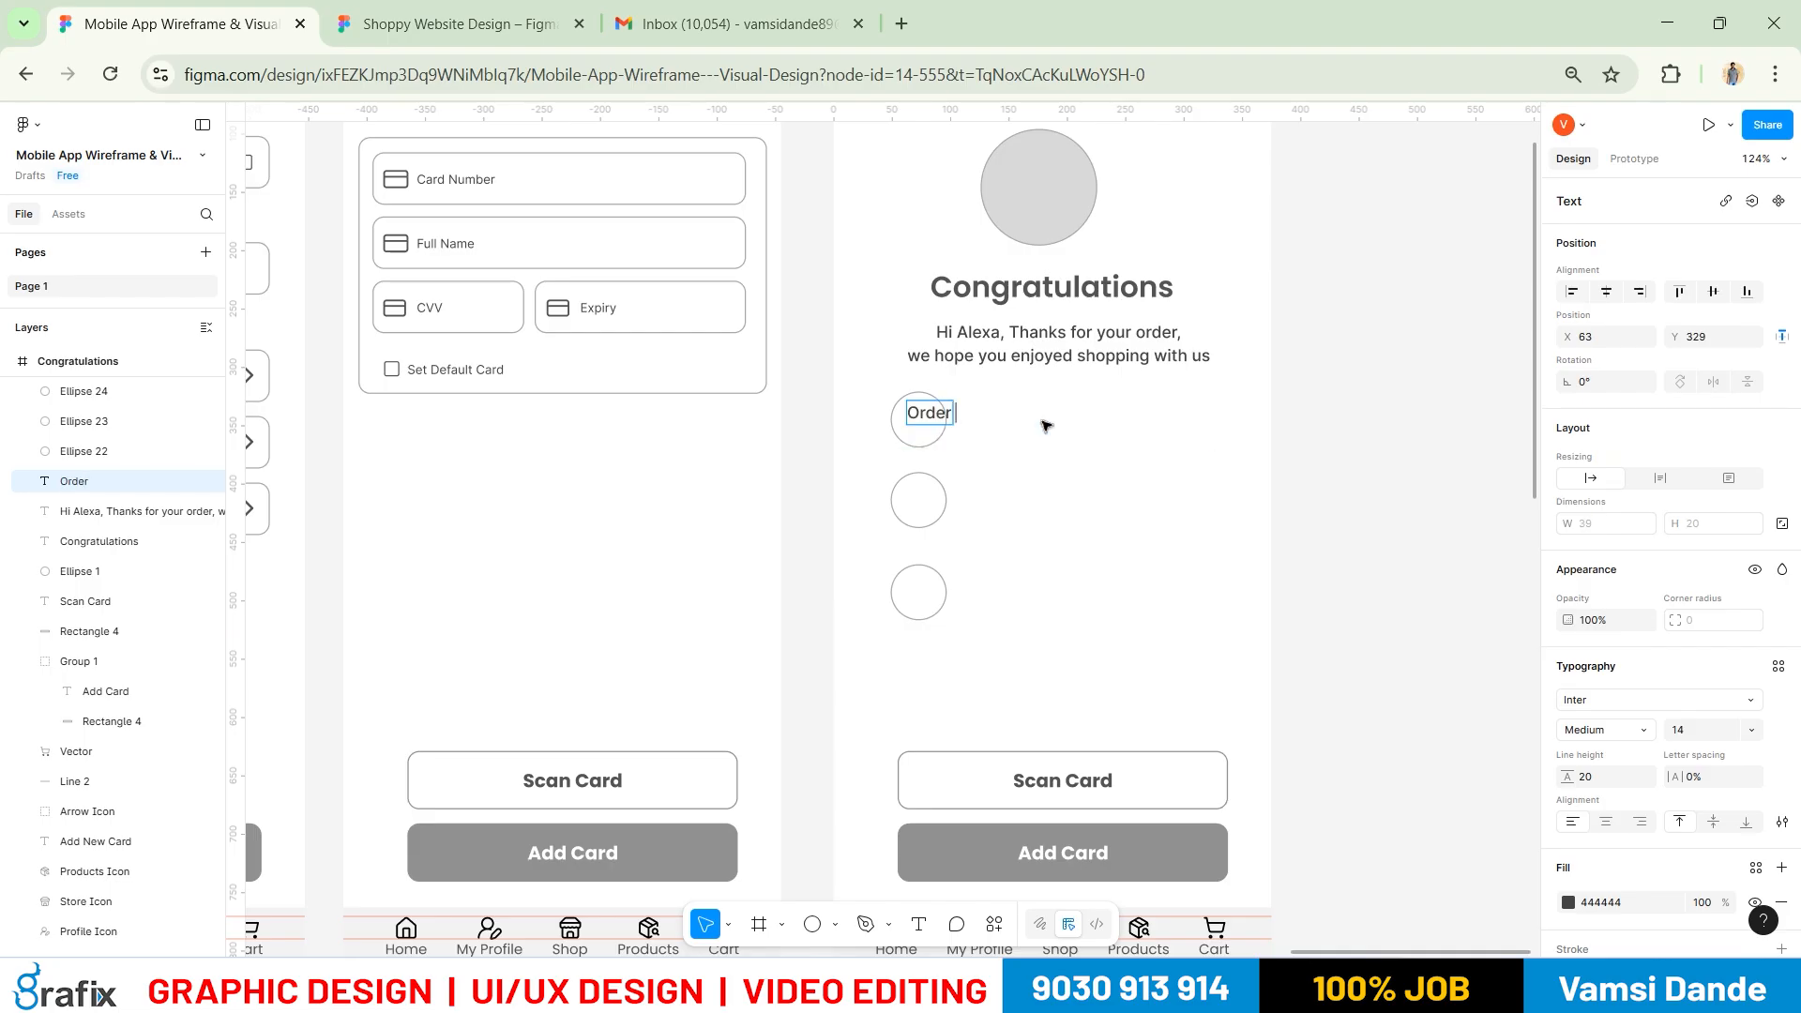
key("Escape")
left_click_drag(963, 417, 1025, 421)
Add the order number #4568 on a second line under Order ID
key("alt+Tab")
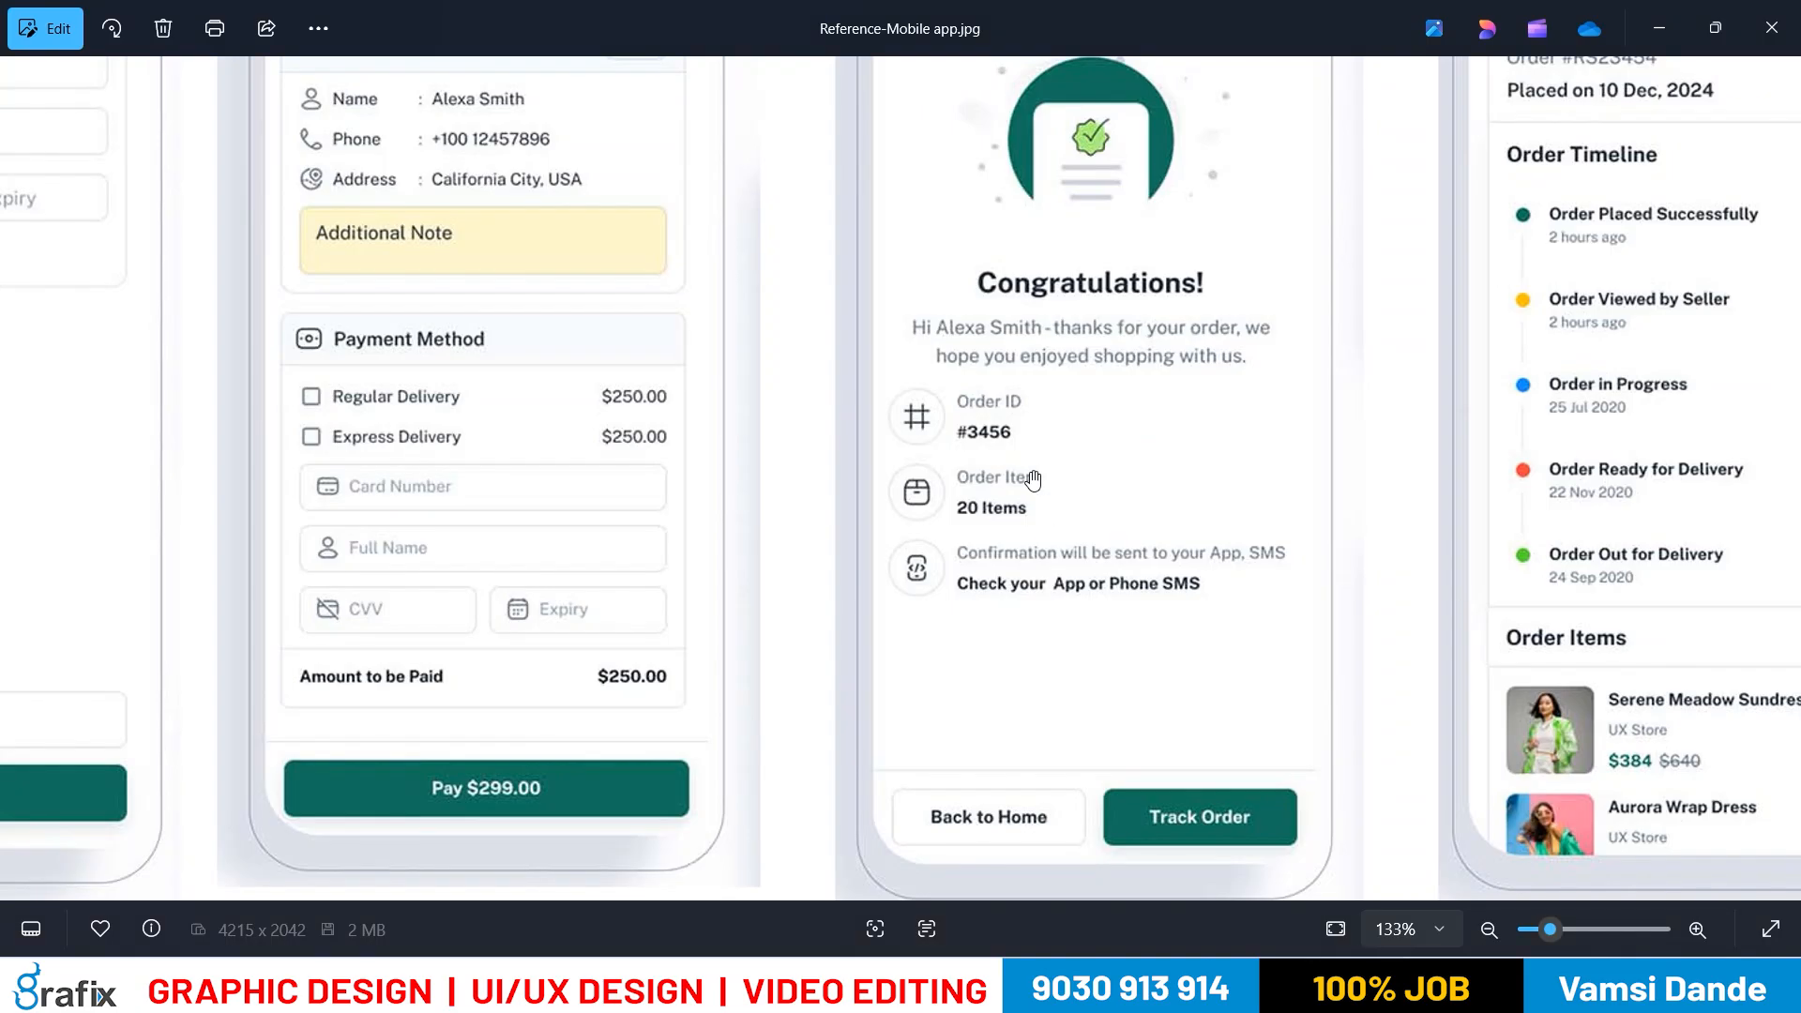
key("alt+Tab")
double_click(1022, 416)
key("Right")
key("Return")
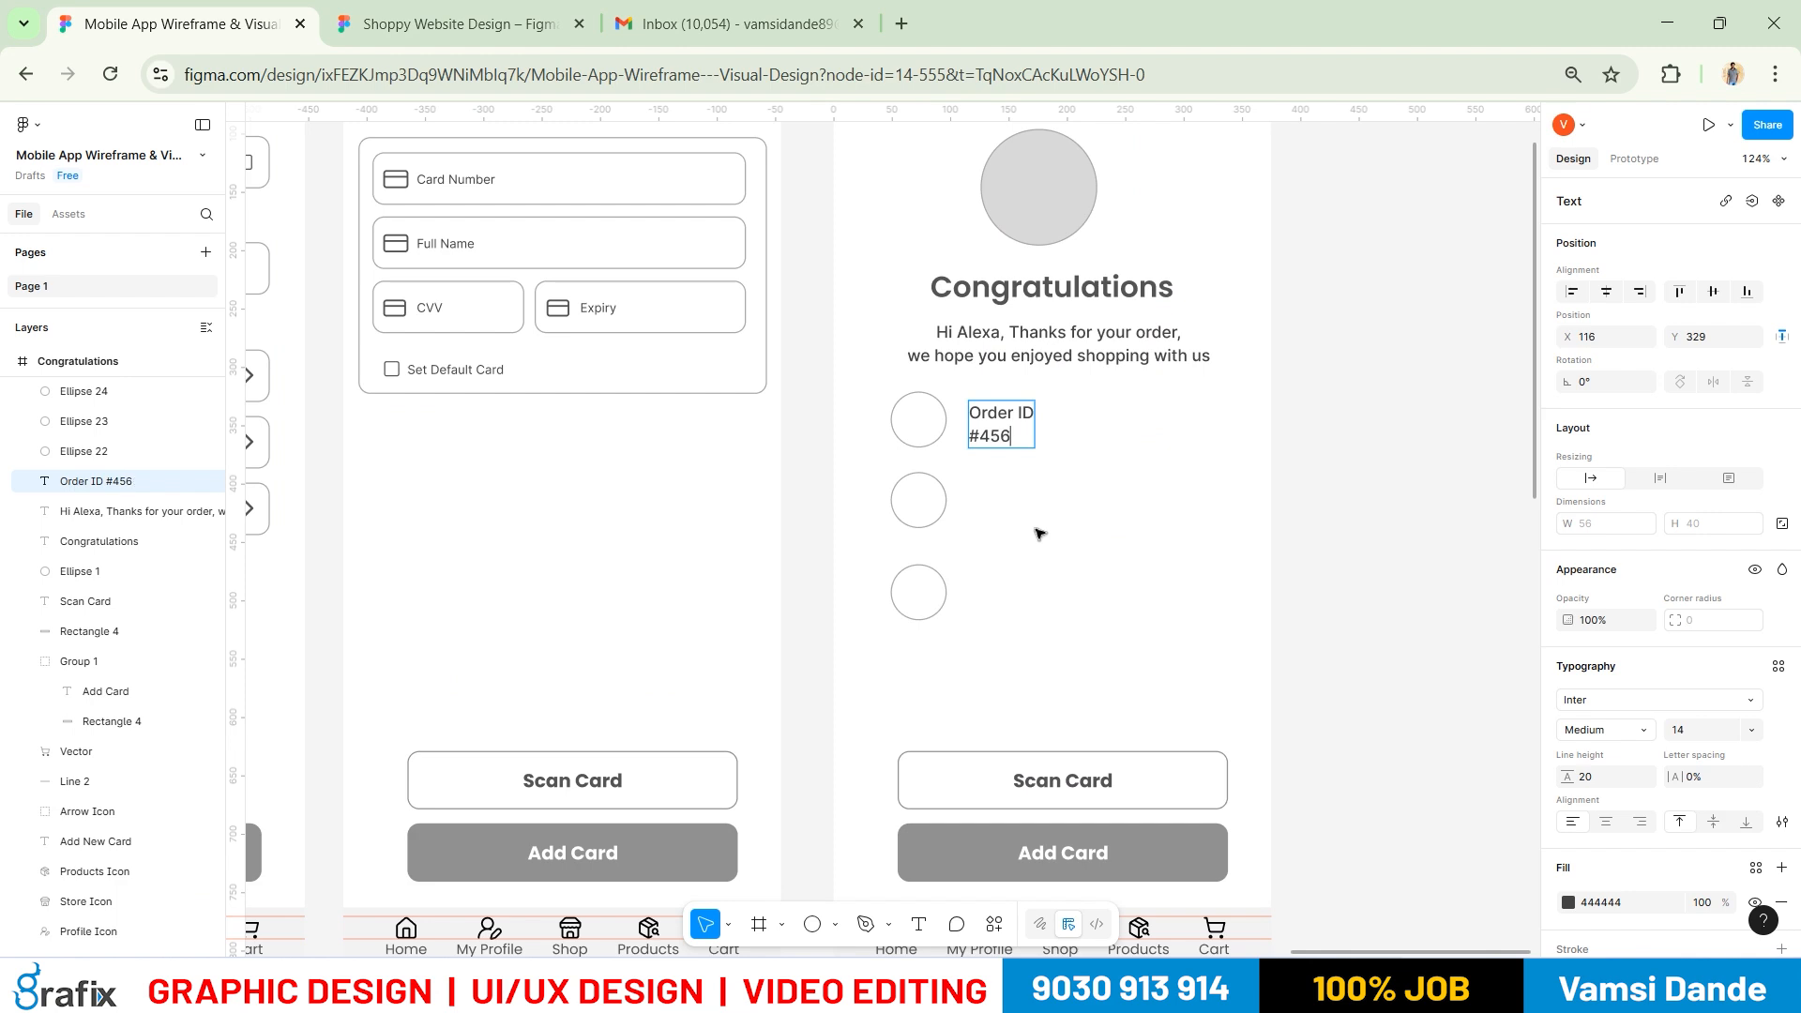
type("#456")
key("Escape")
Make the #4568 line bold and copy the label beside the second circle
key("alt+Tab")
key("alt+Tab")
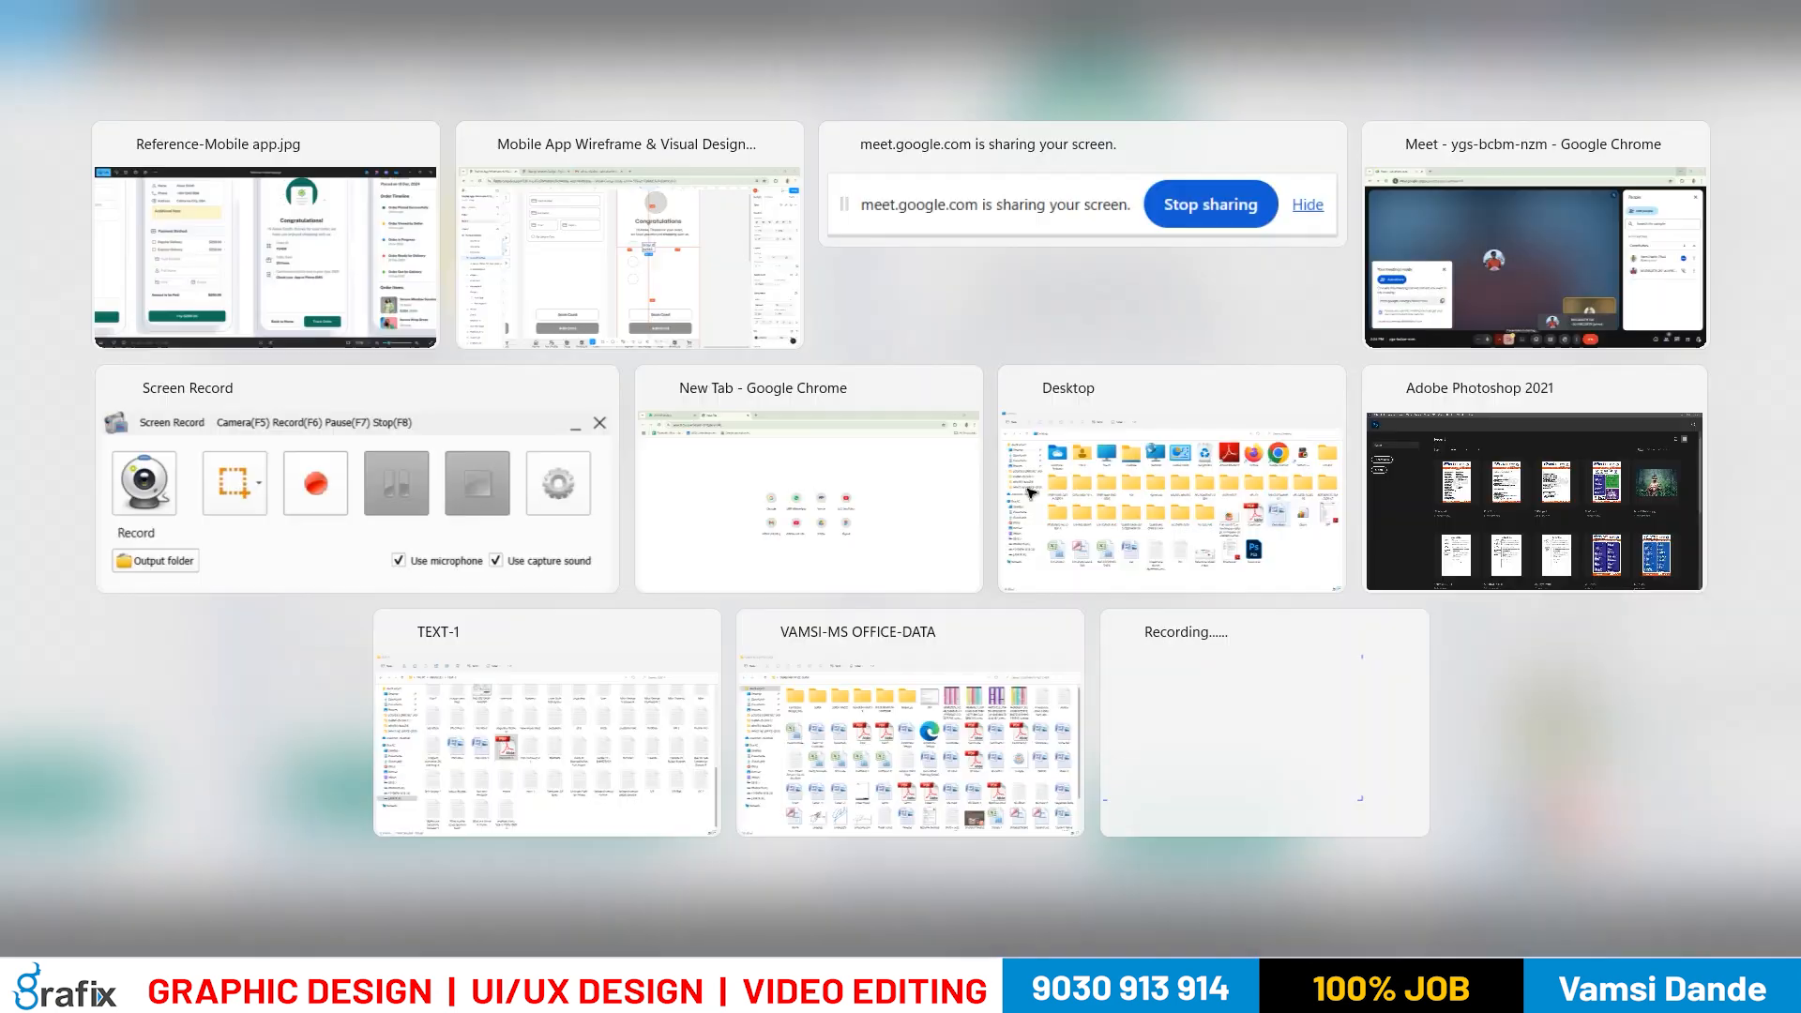
double_click(1029, 444)
triple_click(989, 438)
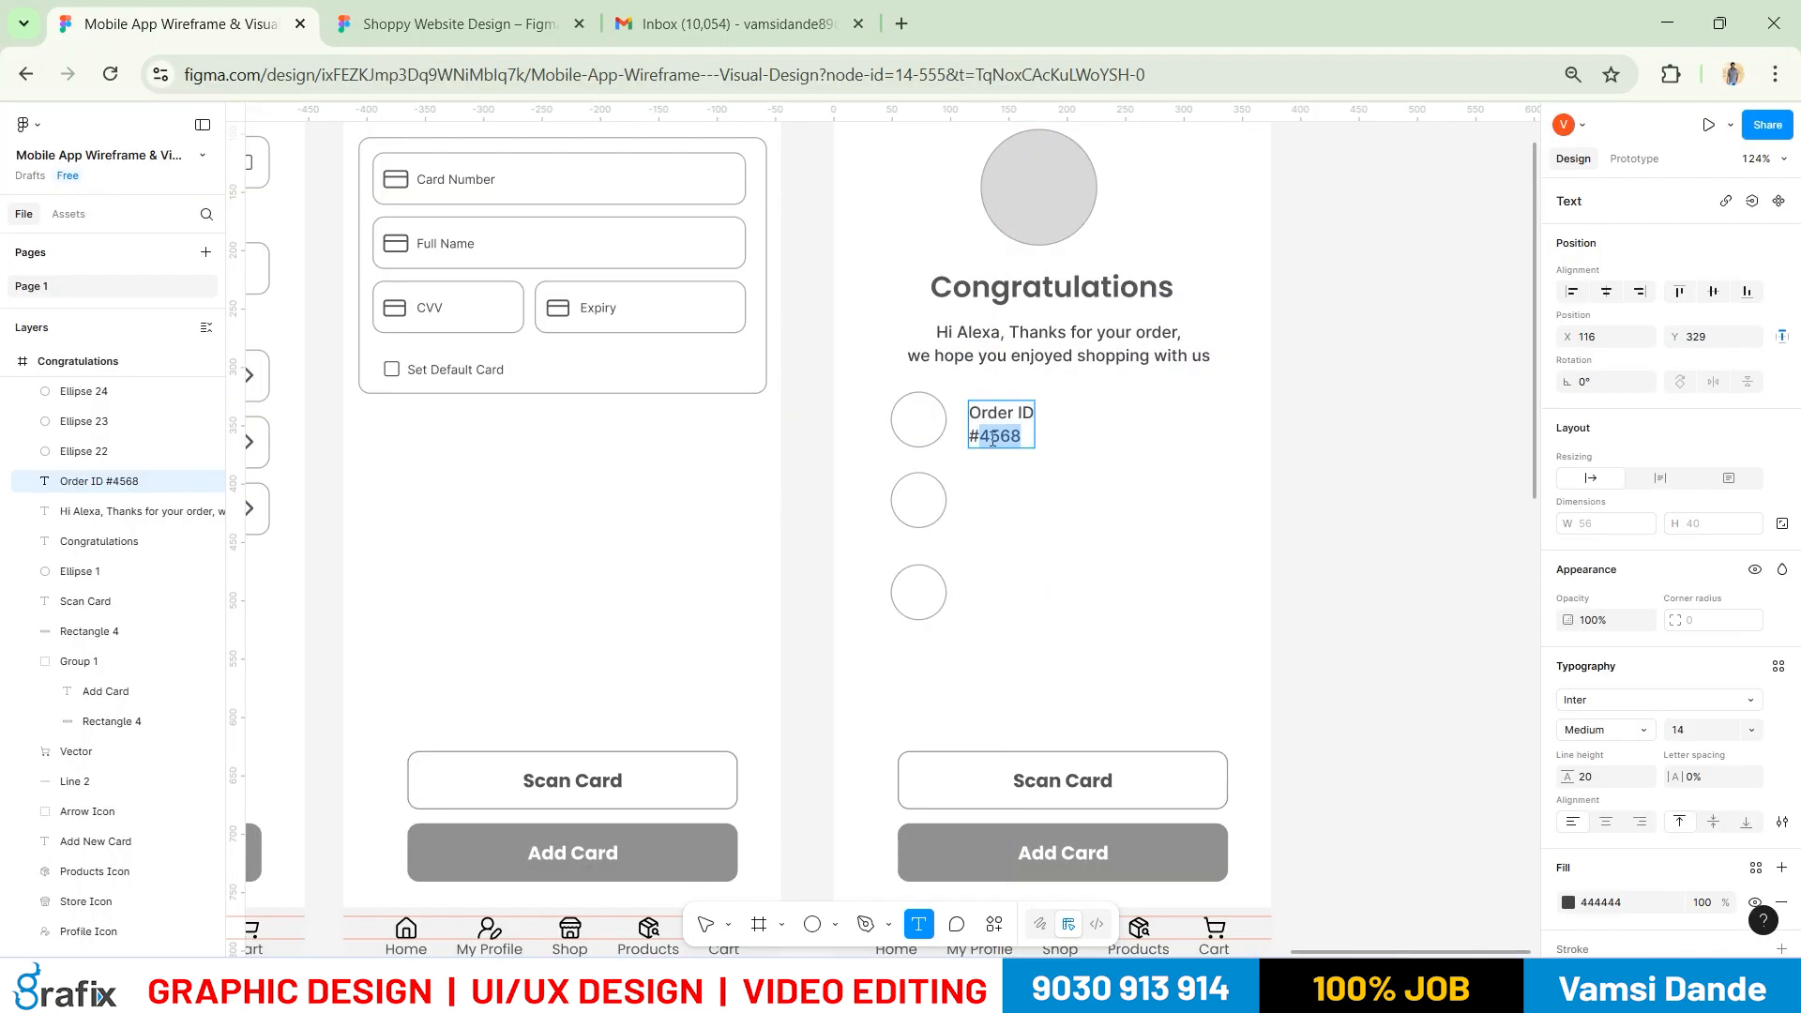
key("ctrl+b")
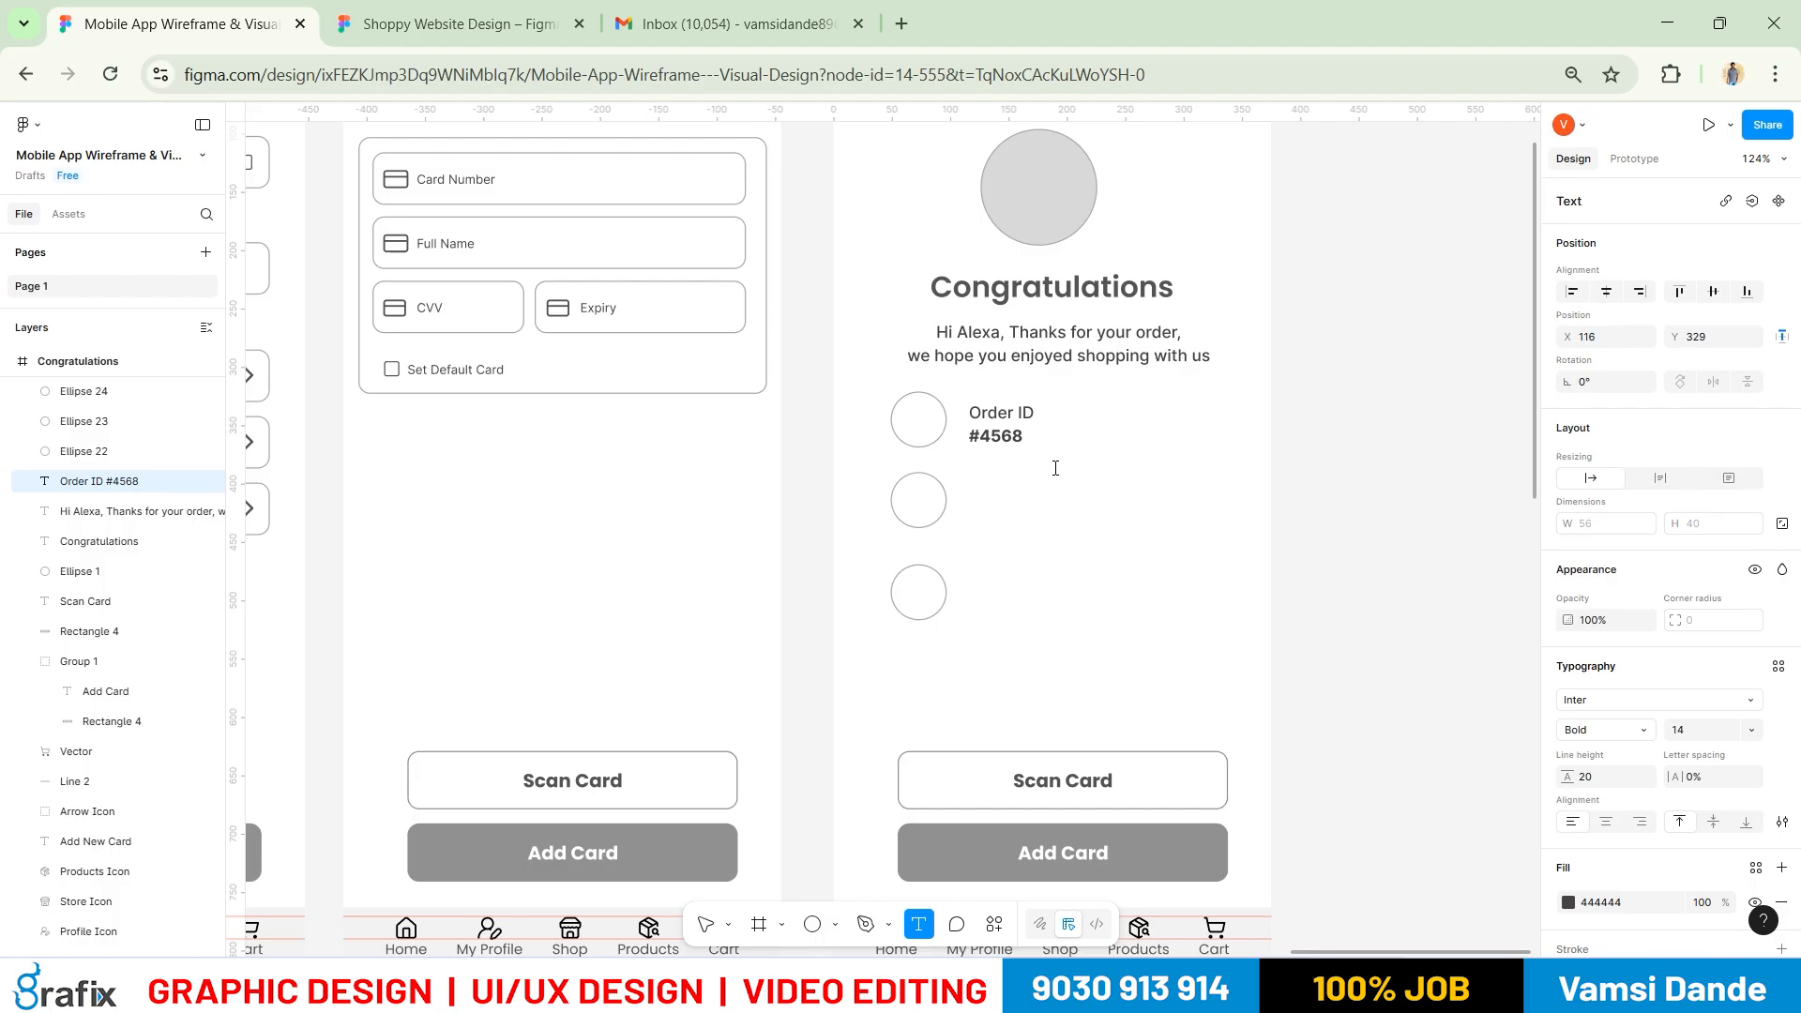
key("Escape")
left_click_drag(1025, 448, 1007, 492)
Replace the copied label's #4568 line with '20 Items'
key("alt+Tab")
key("alt+Tab")
double_click(1011, 516)
left_click(1013, 515)
left_click_drag(970, 525, 957, 523)
type("2")
key("alt+Tab")
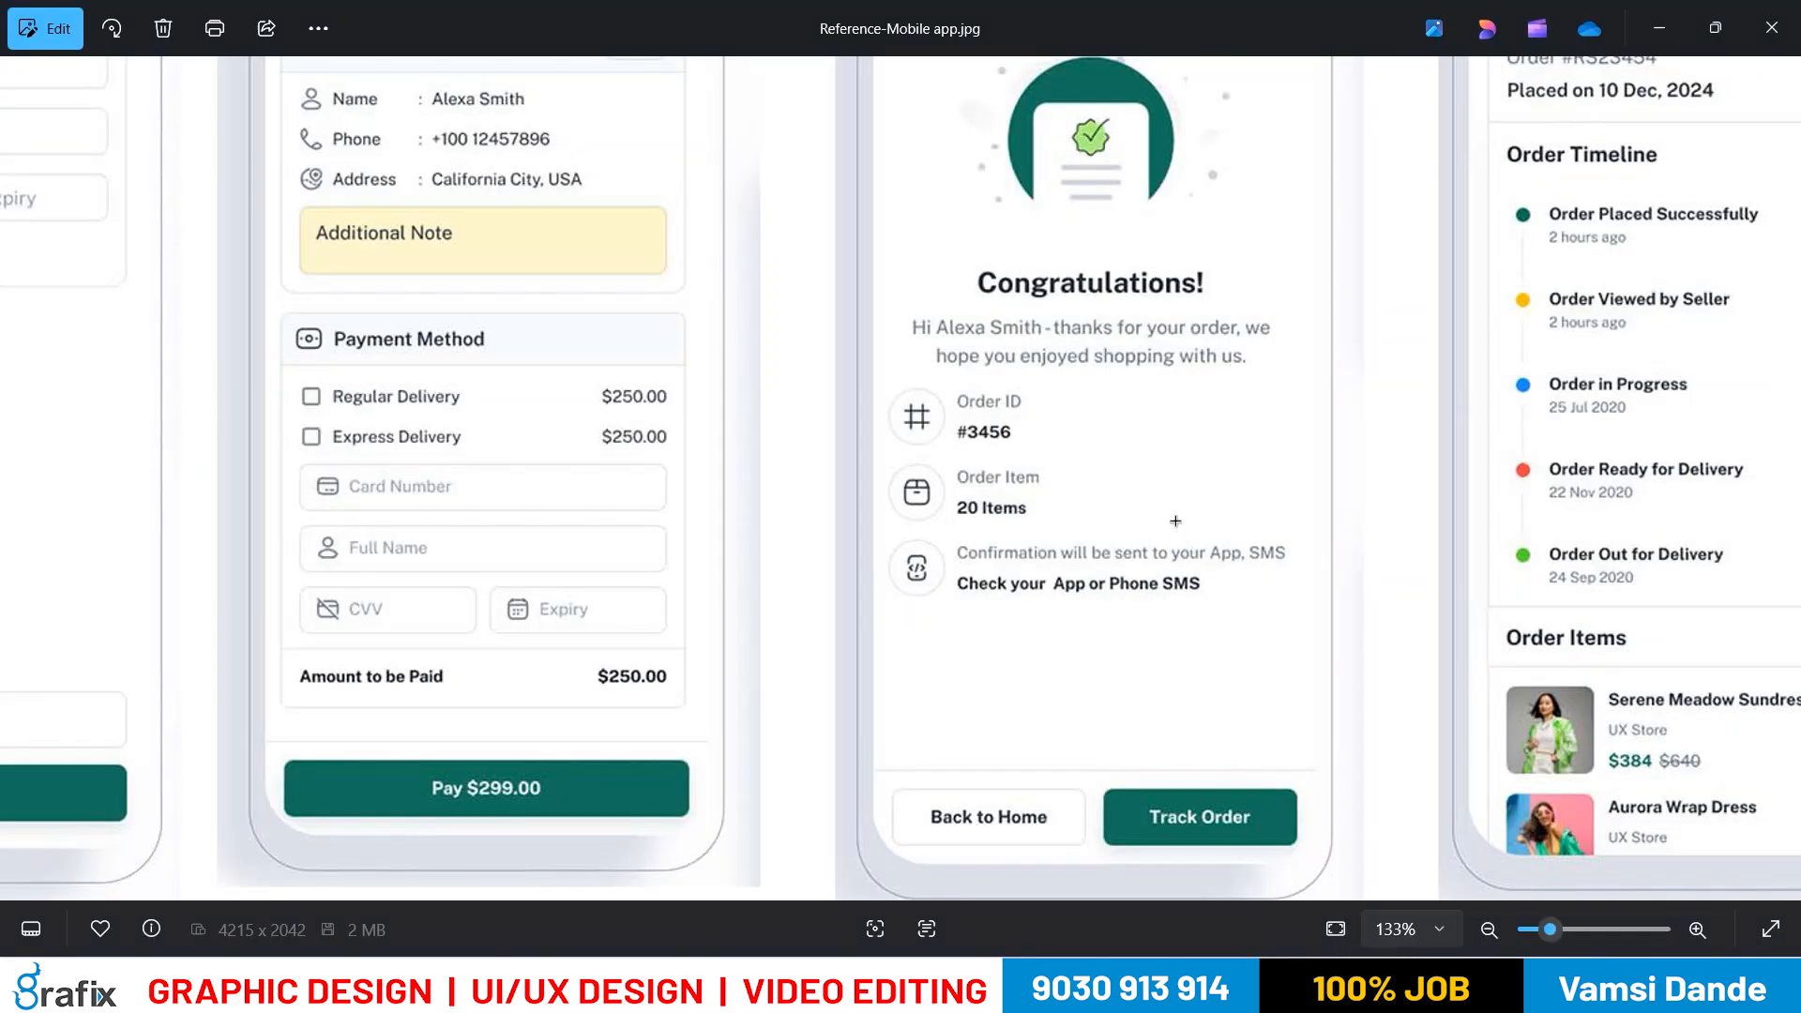
key("alt+Tab")
type("0 Items")
key("Escape")
Change its first line to 'Order Items' and copy the label beside the third circle
double_click(1029, 496)
double_click(1025, 497)
key("BackSpace")
type("Items")
key("Escape")
left_click(1199, 519)
left_click_drag(1032, 506, 1030, 591, "alt")
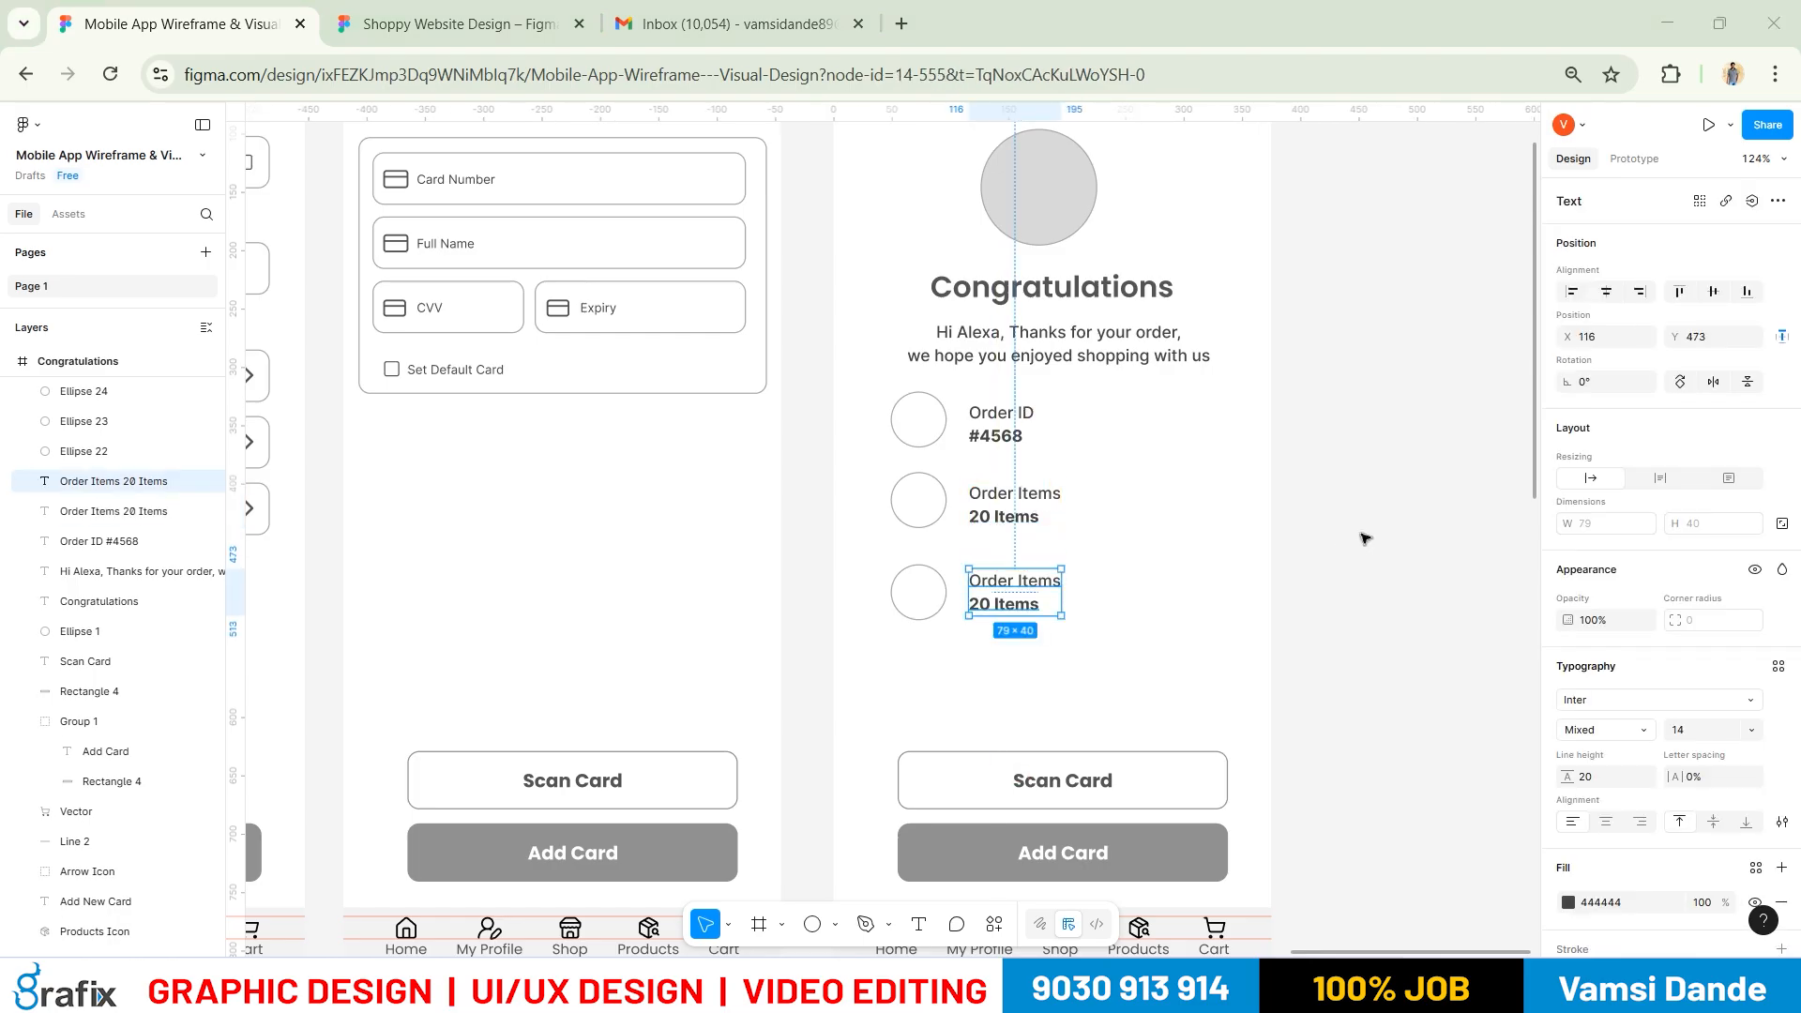
key("alt+Tab")
key("alt+Tab")
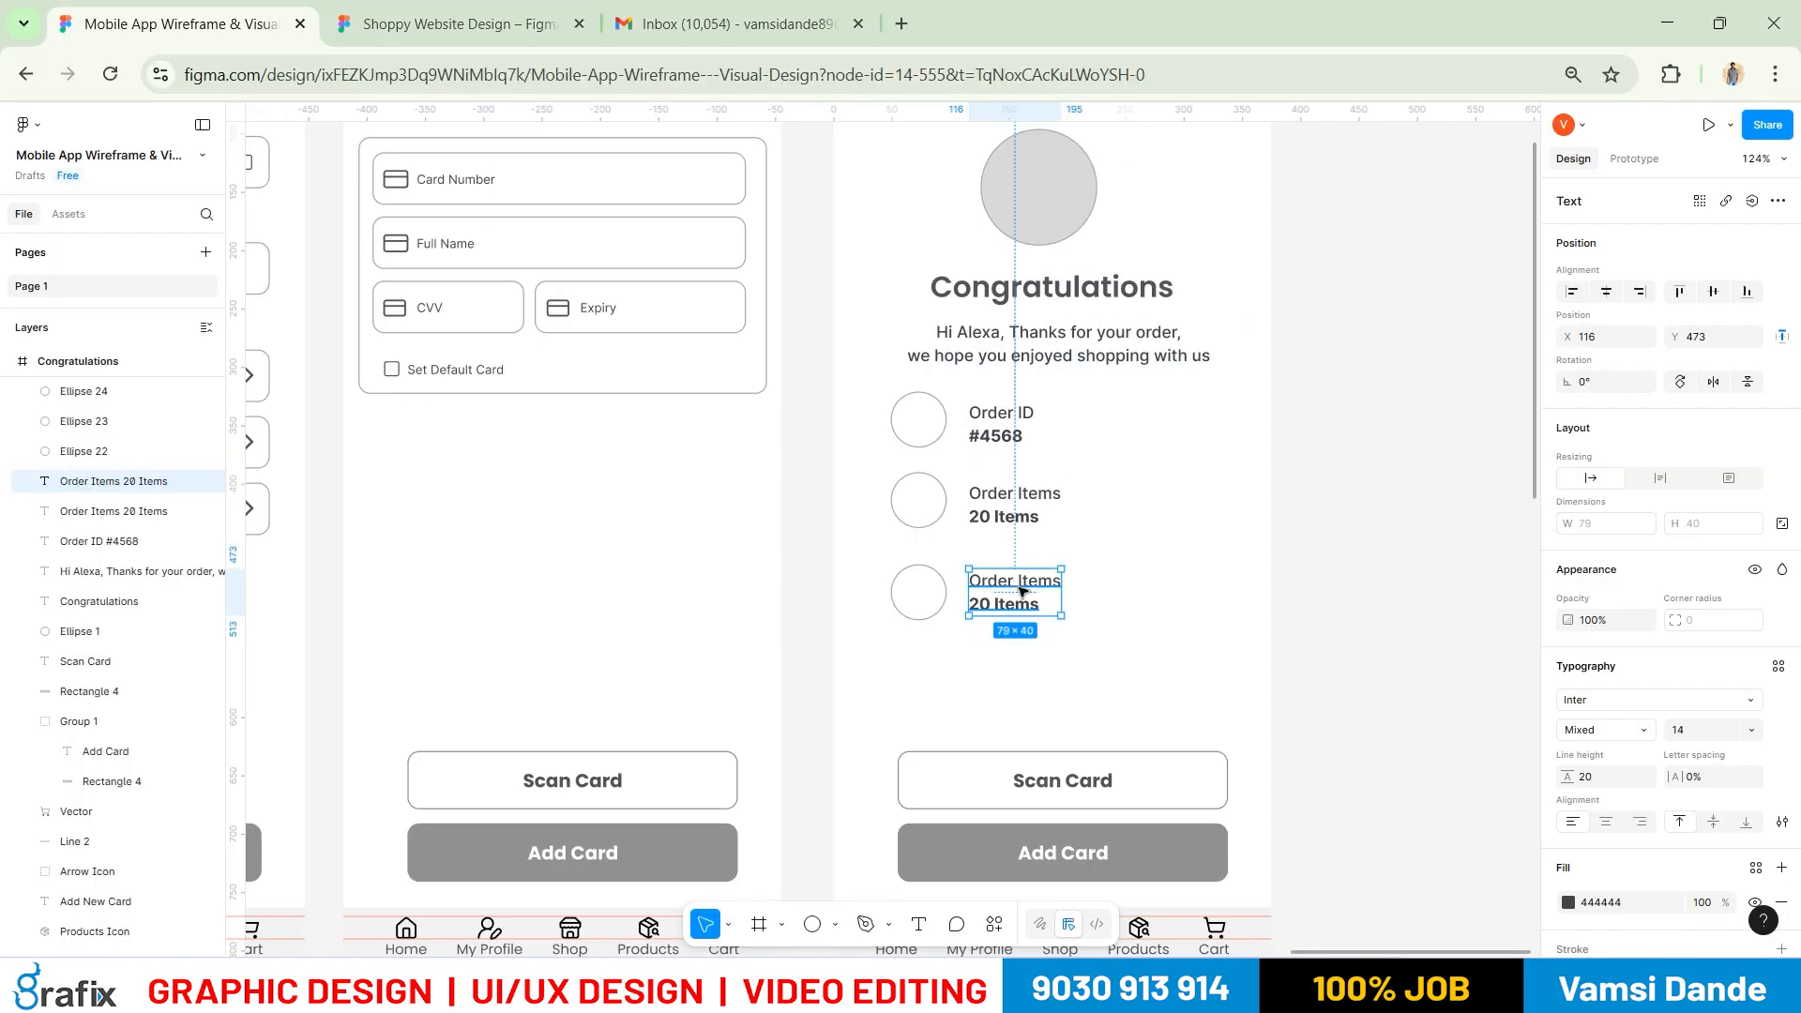
Overwrite the third label with 'Confirmation will be sent to your App' on one line
key("Return")
type("Cong")
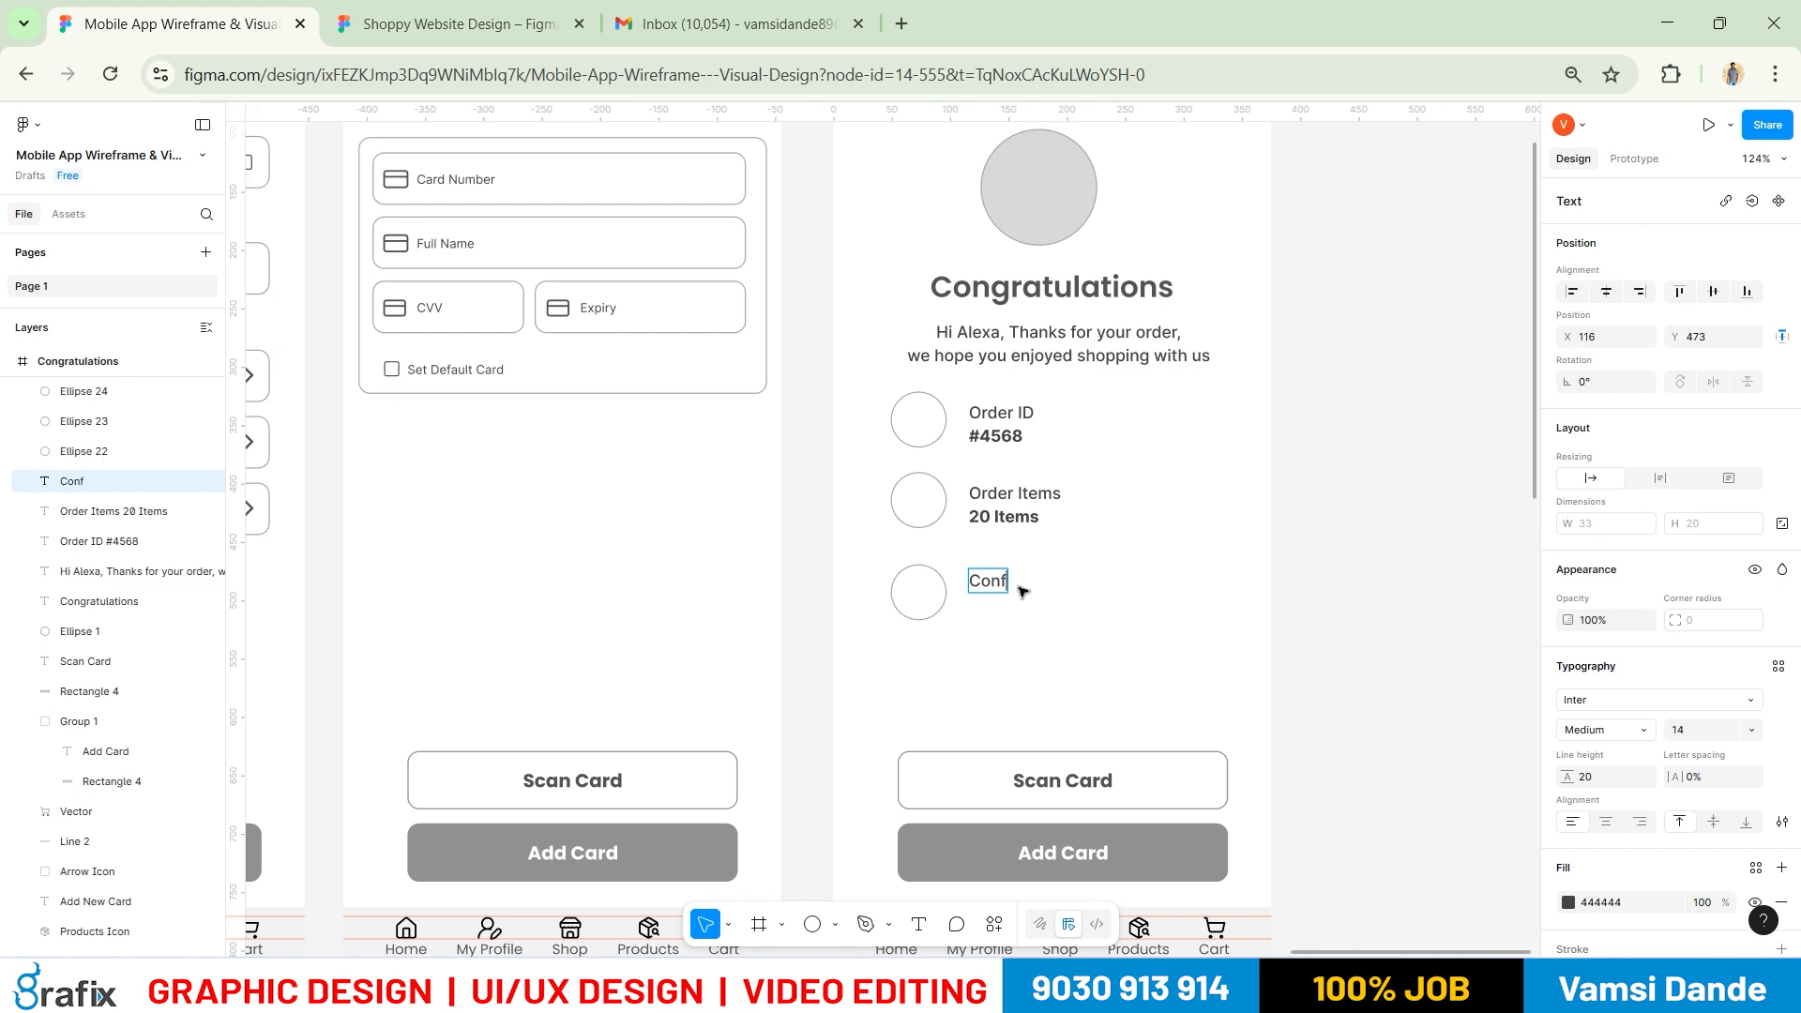
type("irmation")
key("alt+Tab")
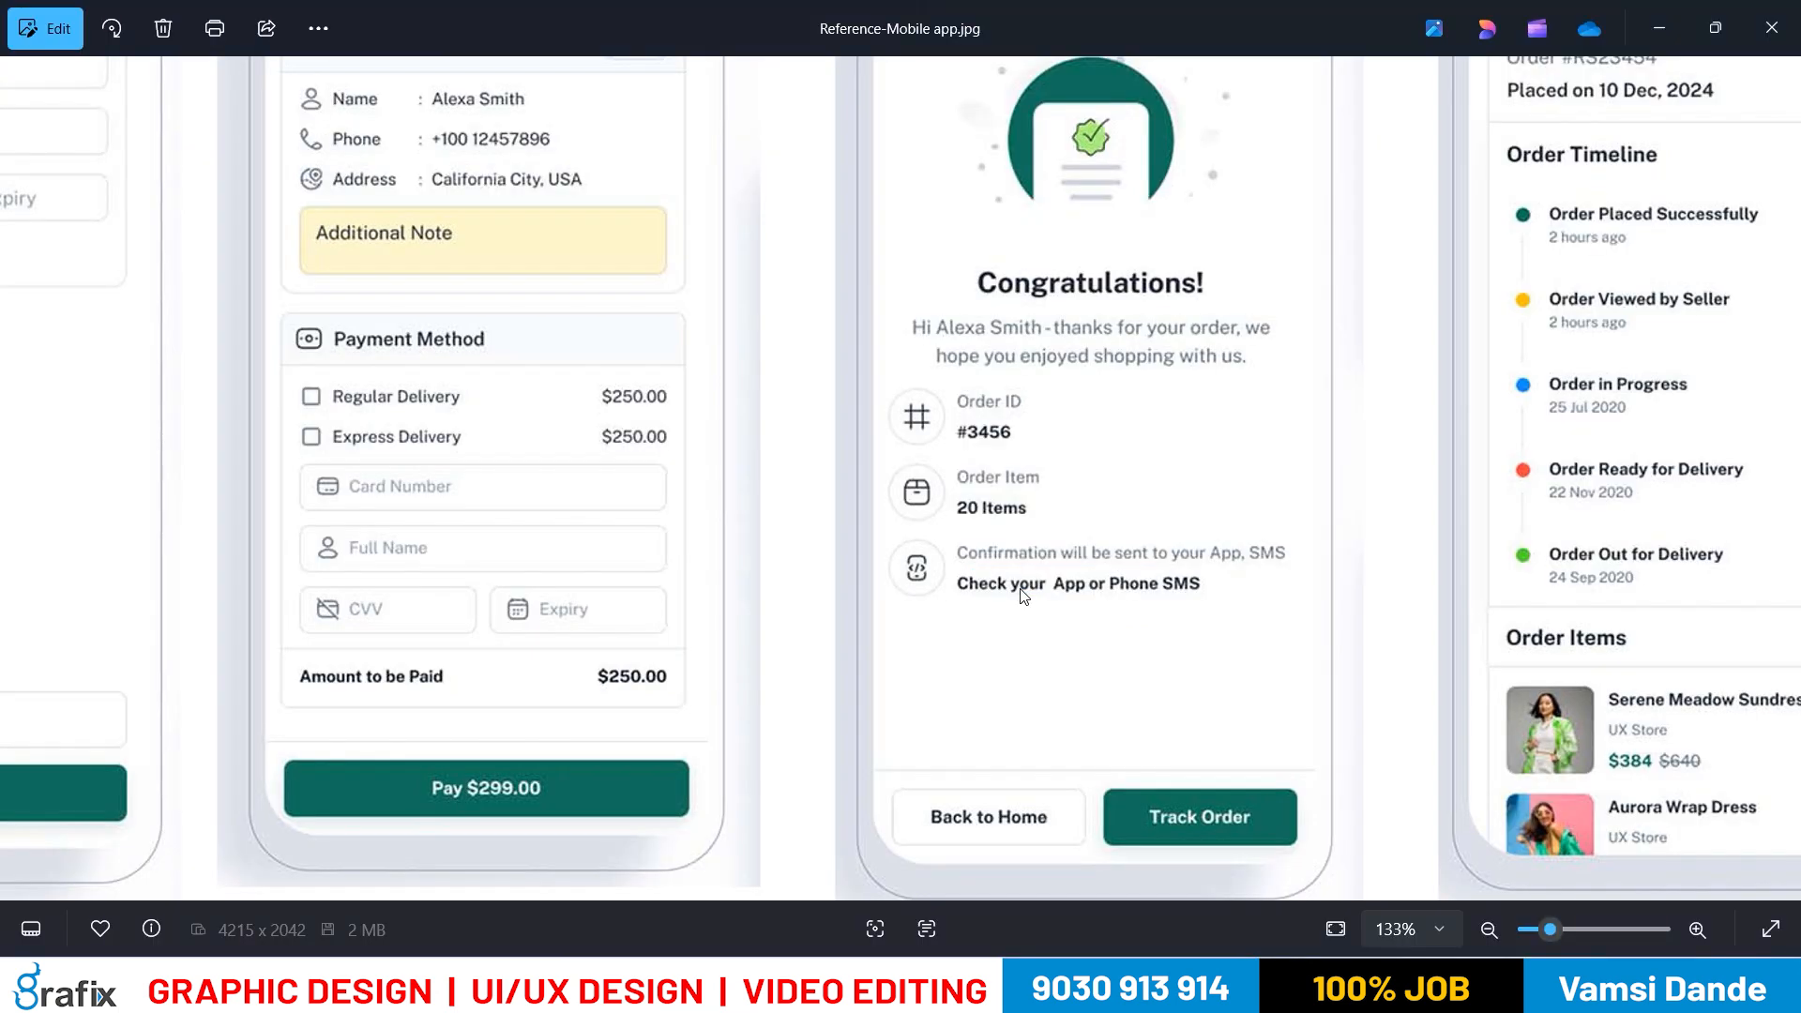
key("alt+Tab")
type("will be s")
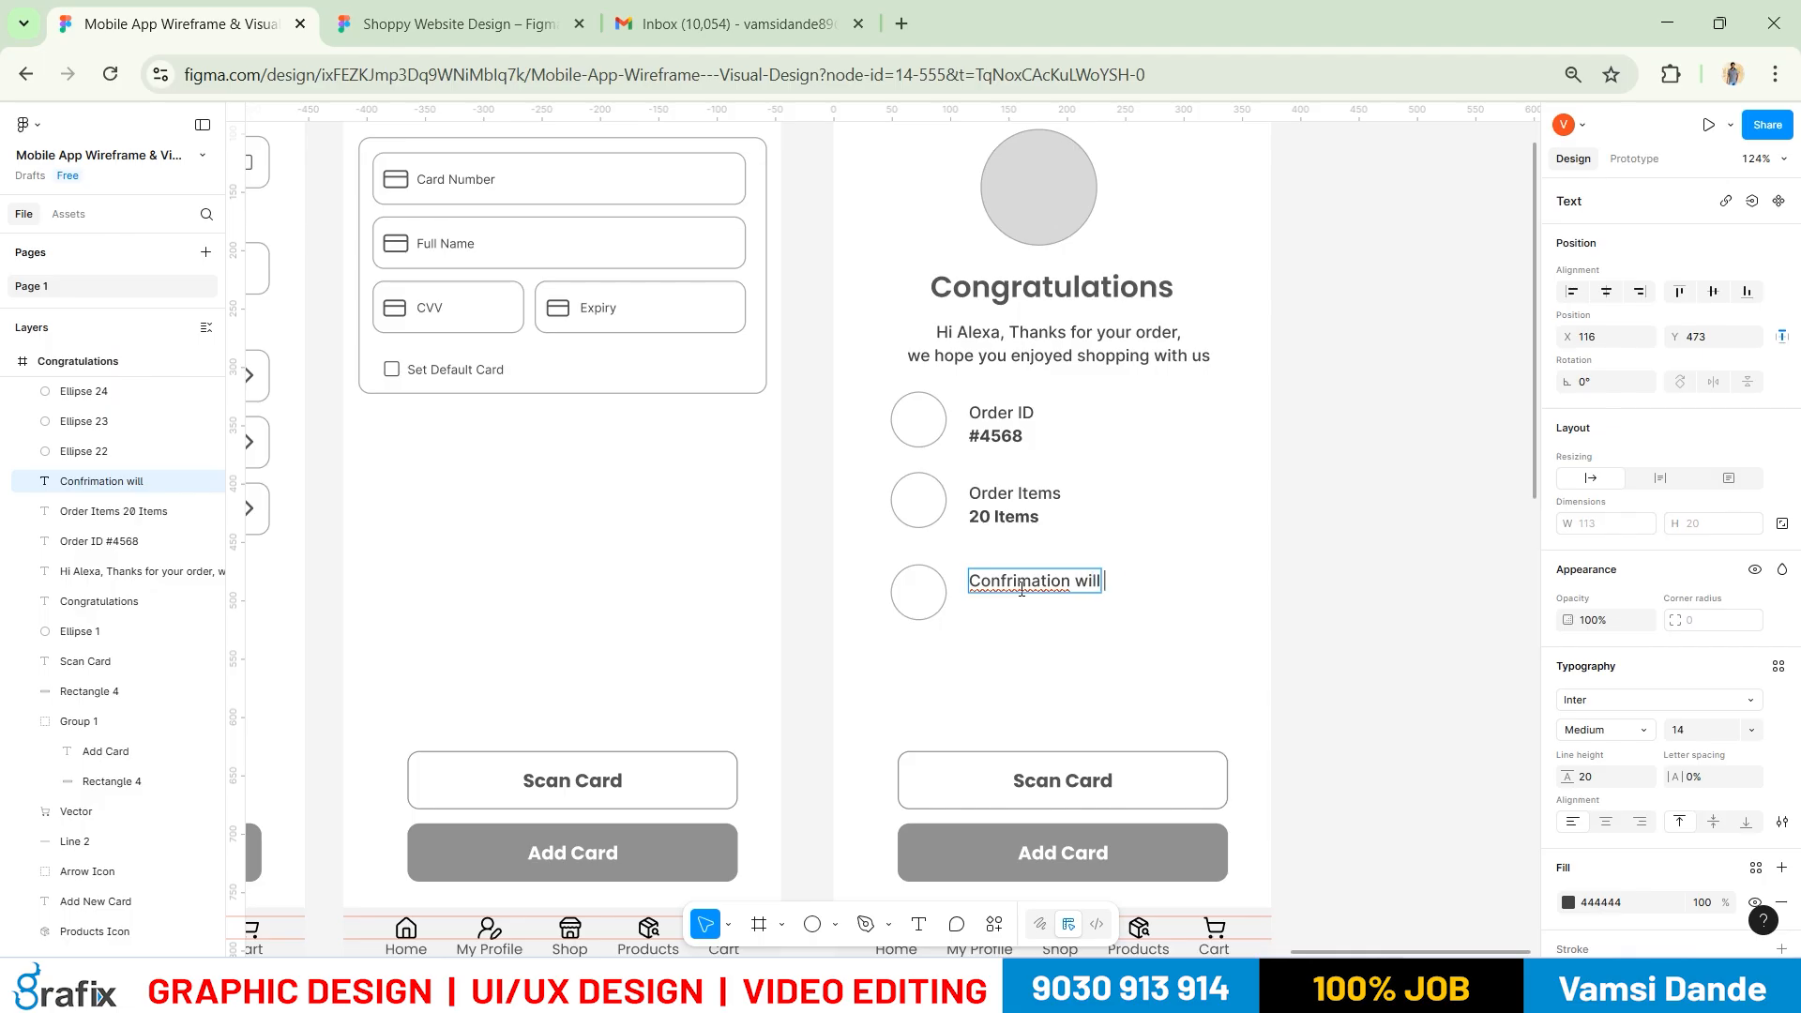
key("alt+Tab")
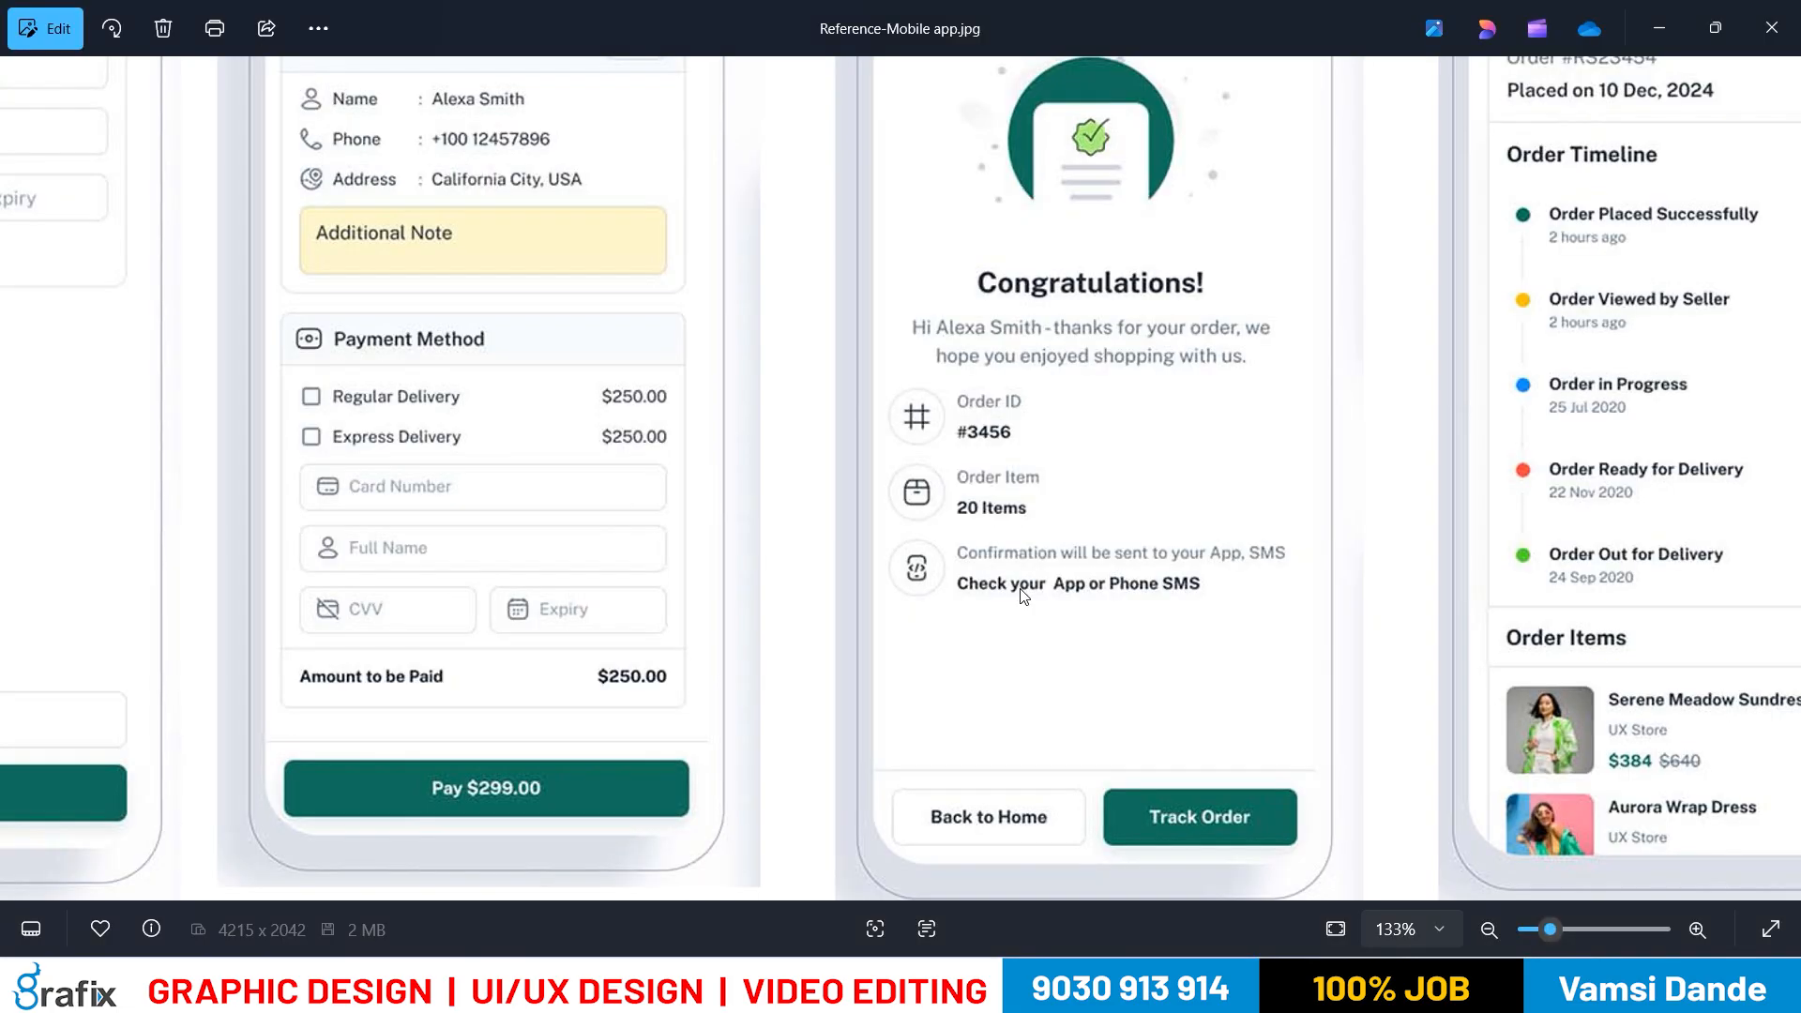
key("alt+Tab")
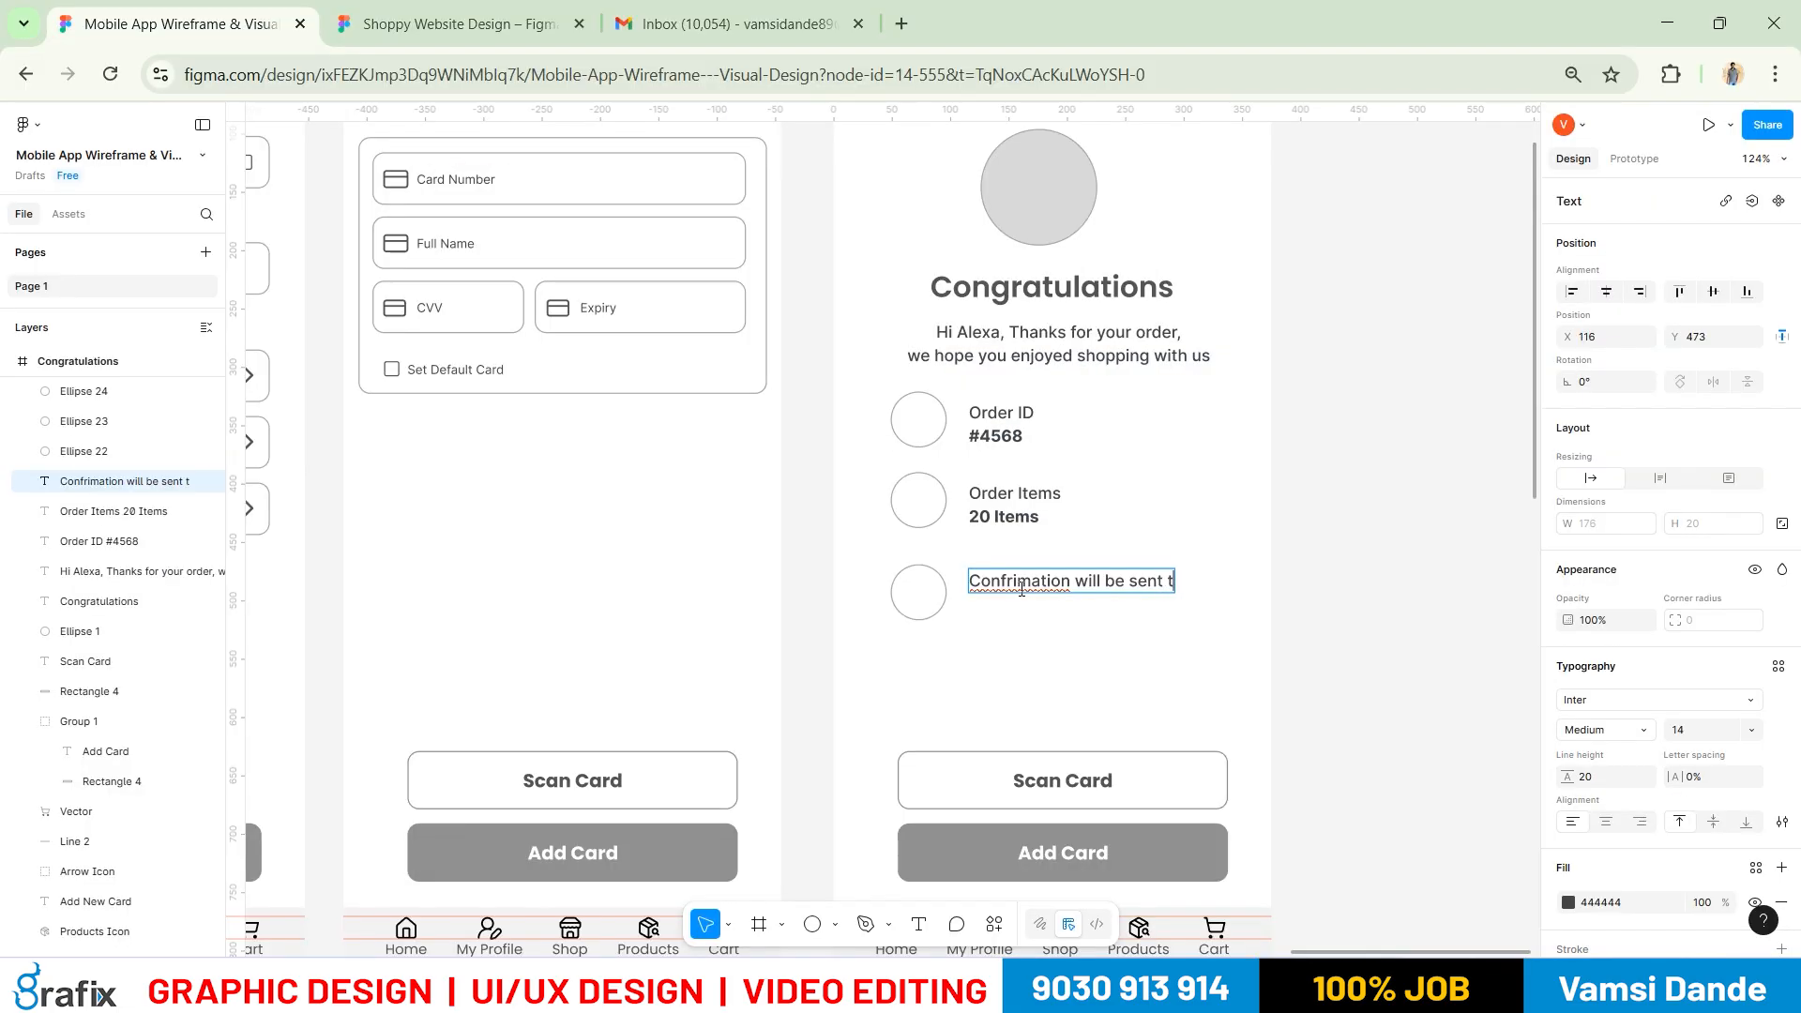
type("ent to your App")
key("Escape")
Shift the circles and labels left and set the labels' text to size 12
left_click_drag(1372, 682, 890, 392)
key("shift+Left")
key("shift+Left")
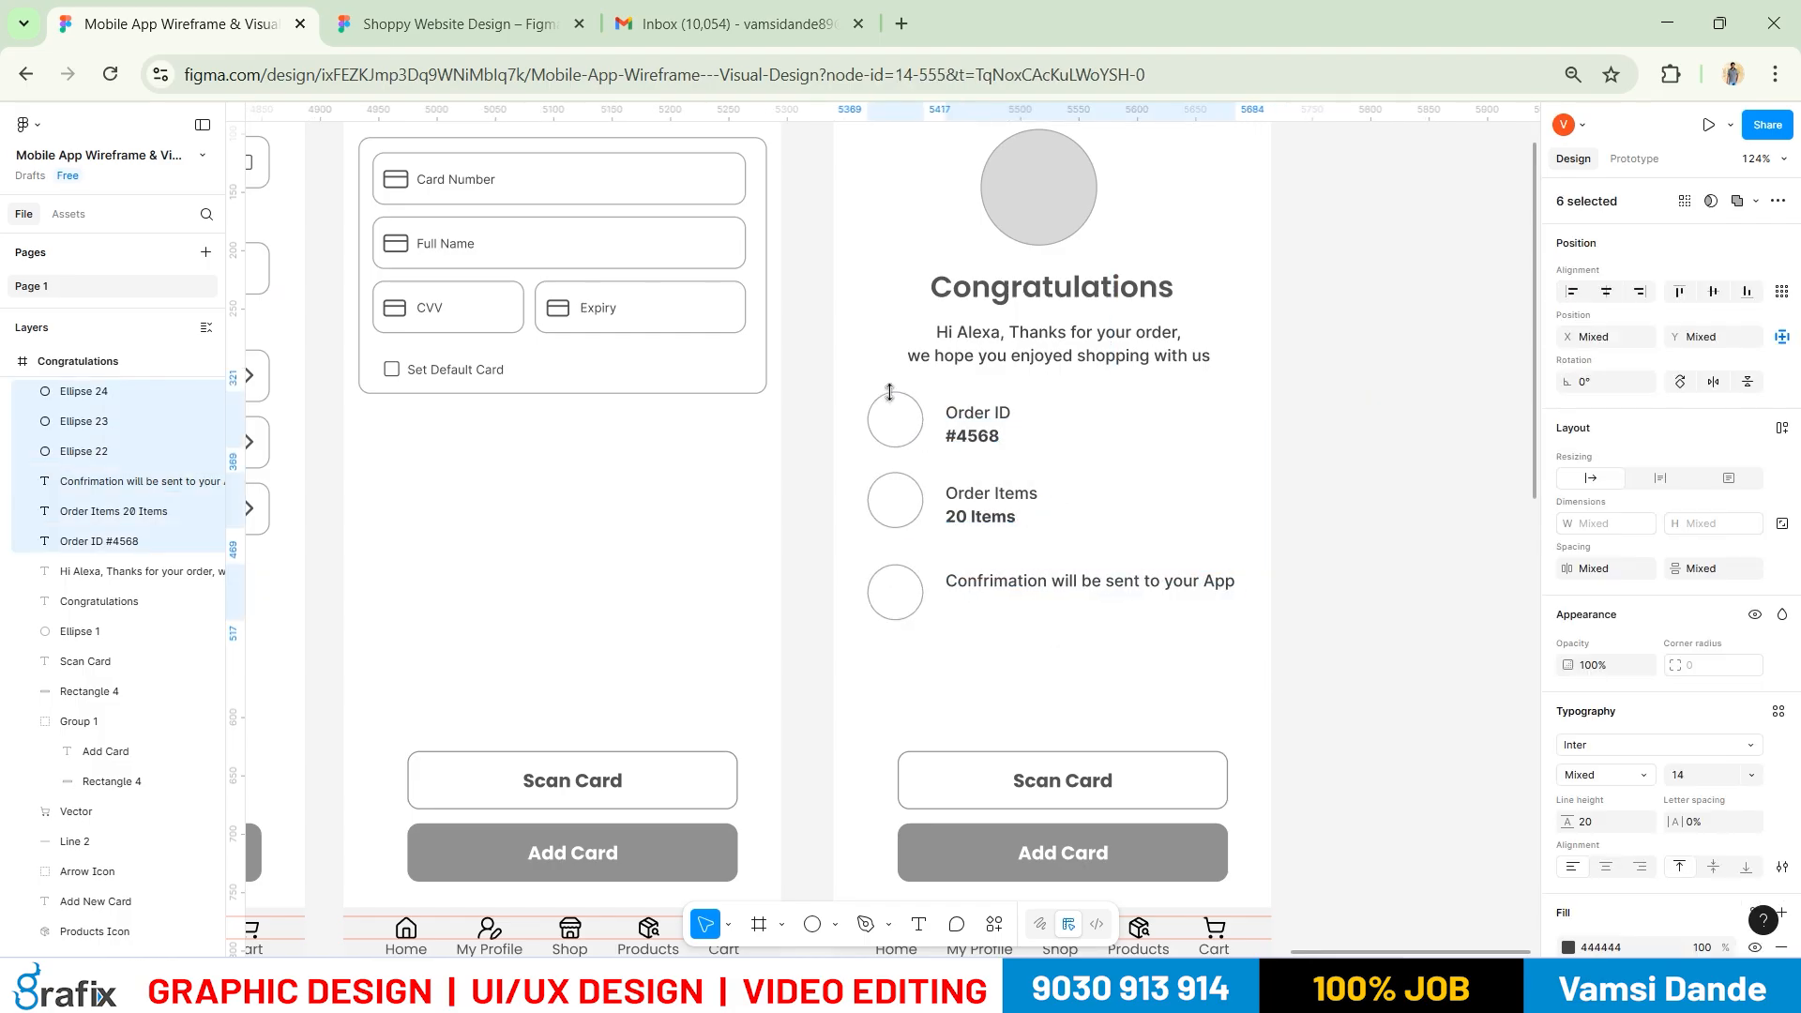
left_click_drag(1247, 656, 949, 375)
left_click(1683, 775)
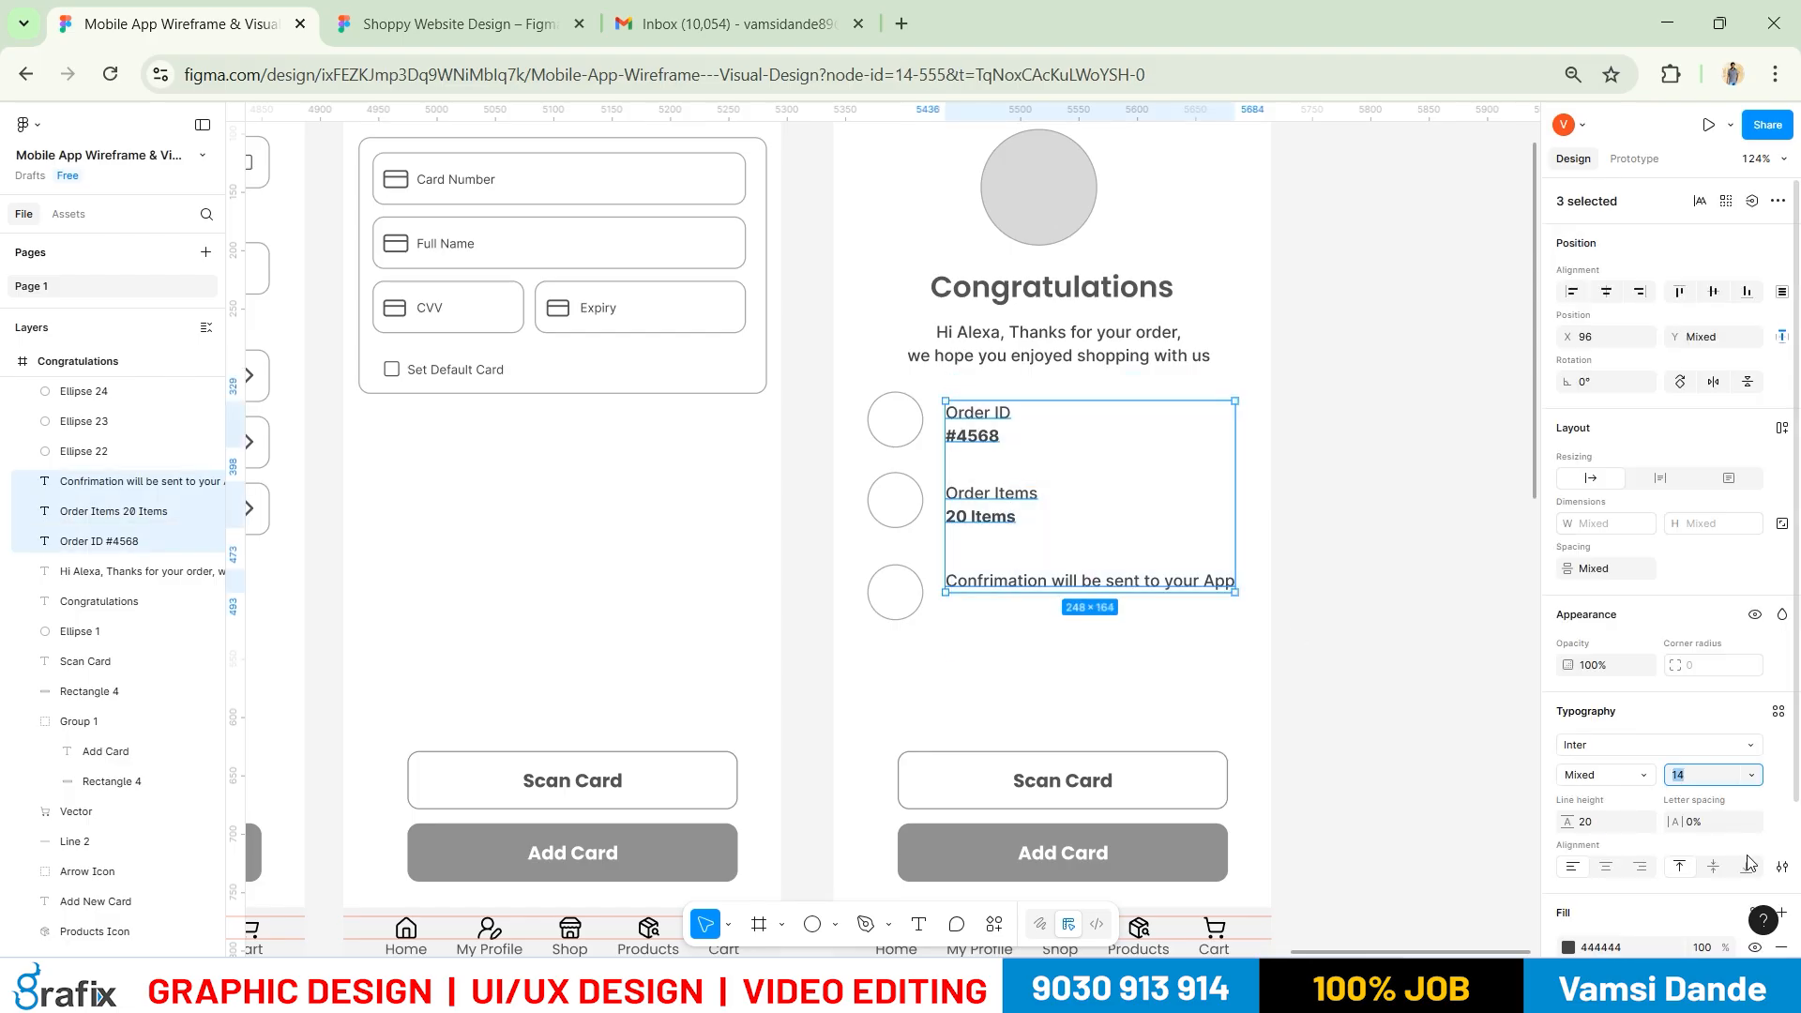
key("Return")
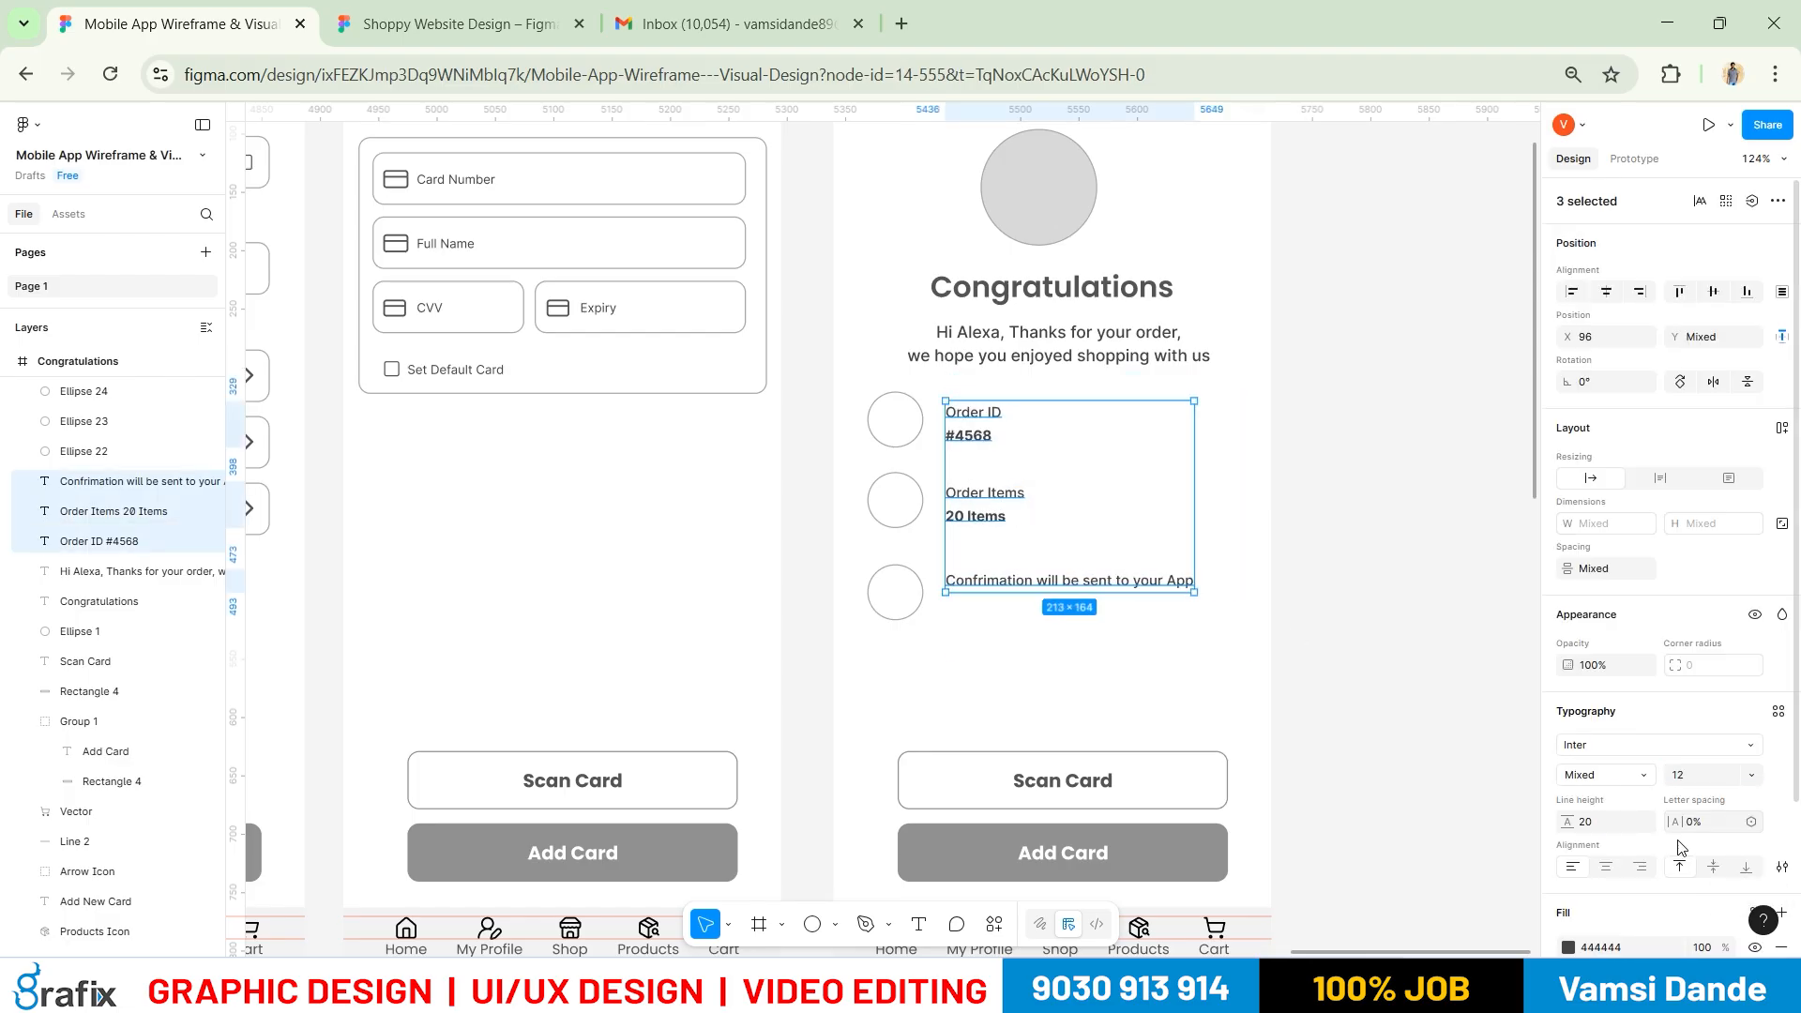
left_click(1336, 647)
Reposition the confirmation text and append ', SMS' after App
left_click(1039, 579)
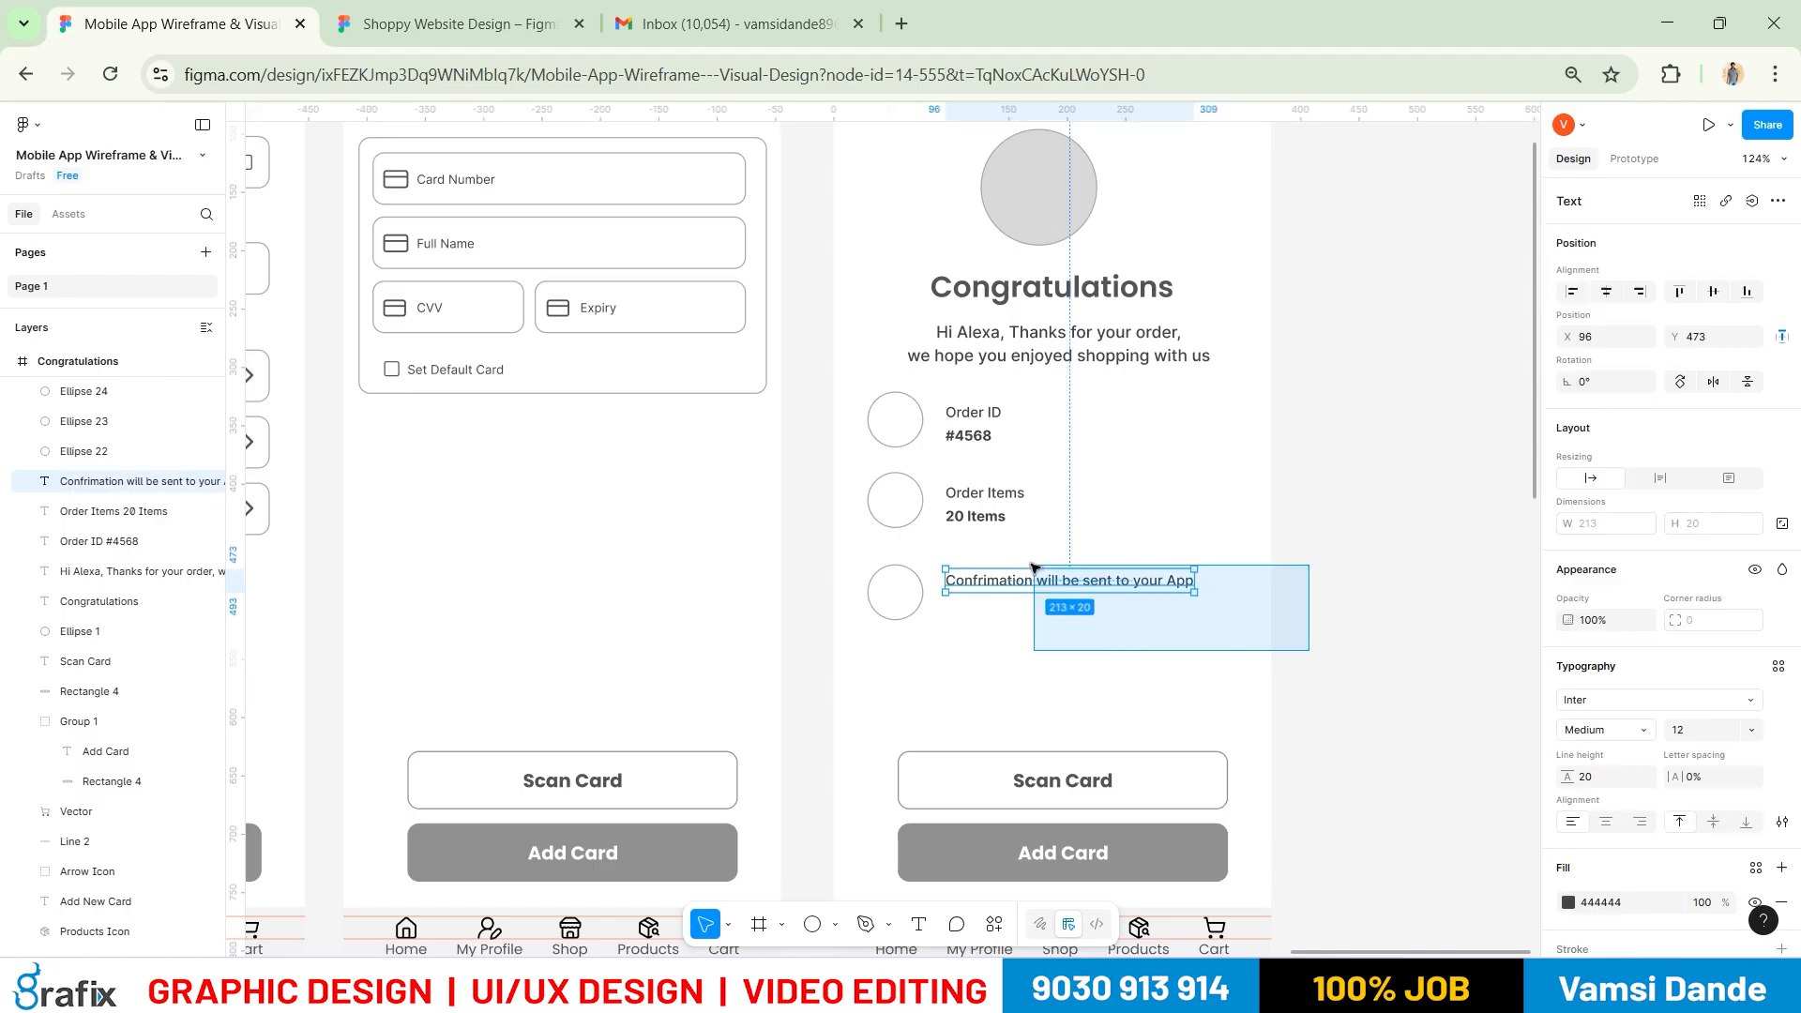
left_click_drag(1038, 581, 1032, 579)
double_click(1178, 583)
left_click(1178, 583)
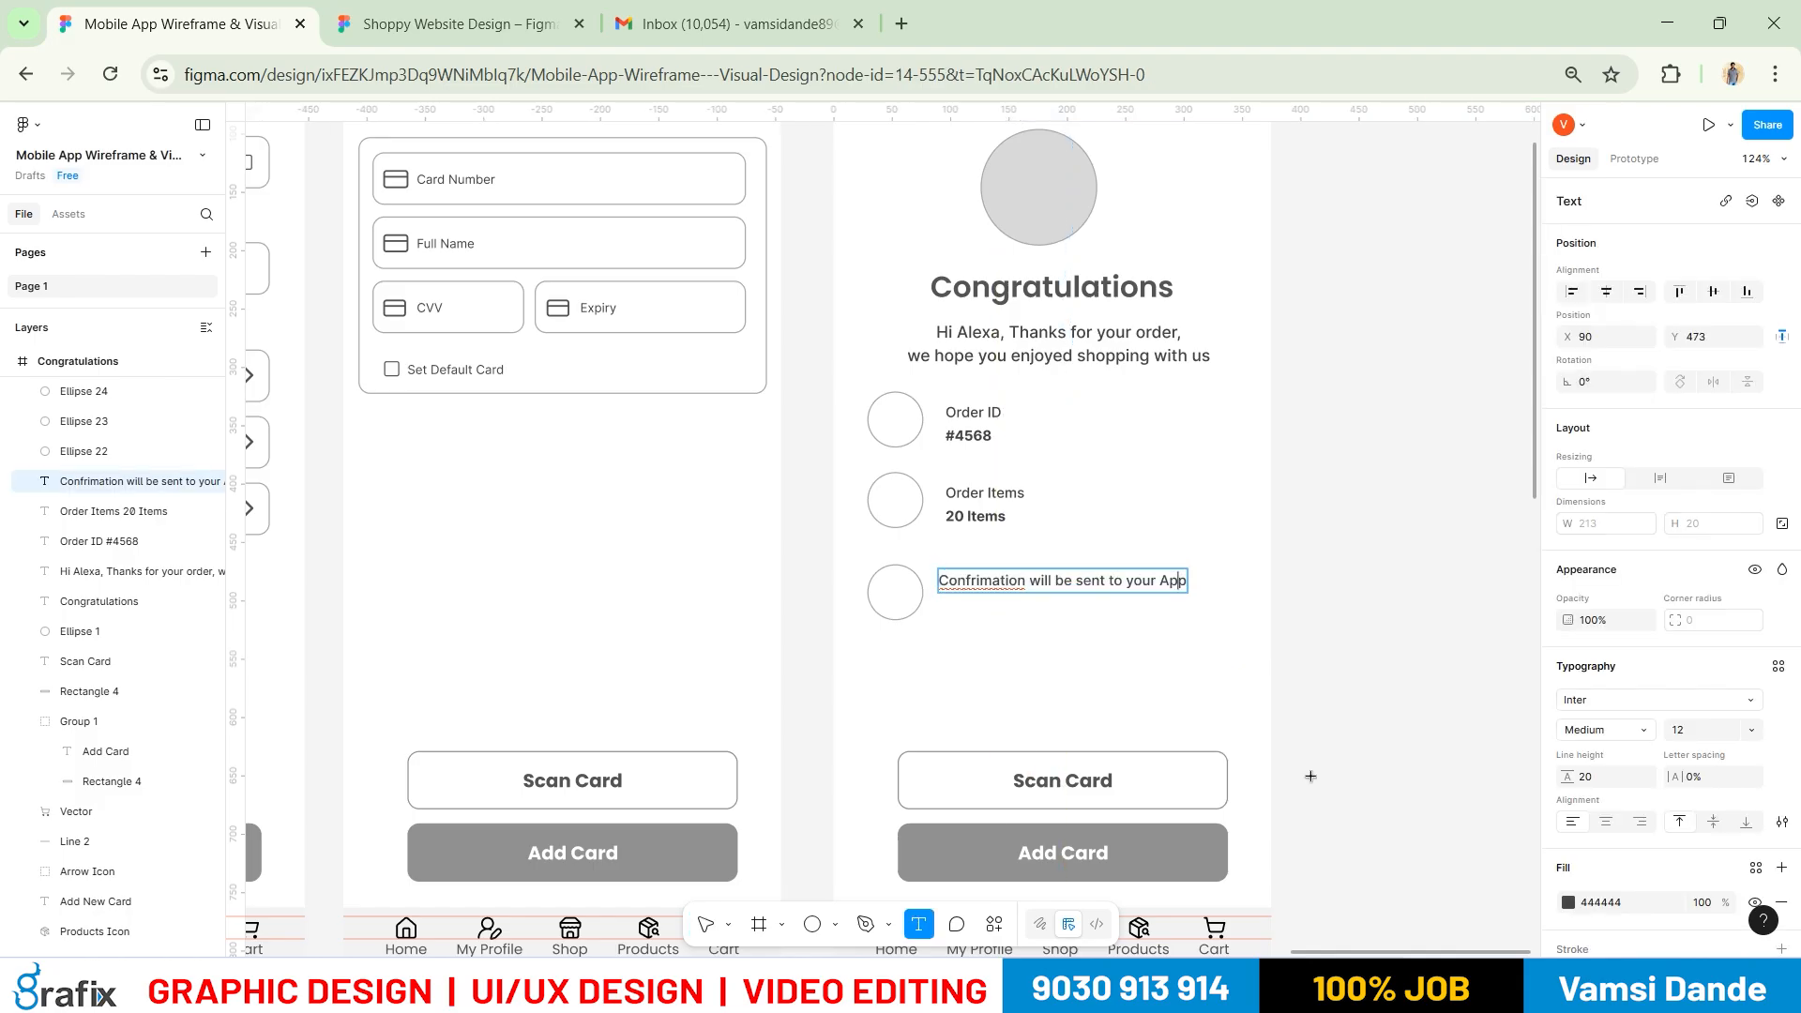
type(", SMS")
key("alt+Tab")
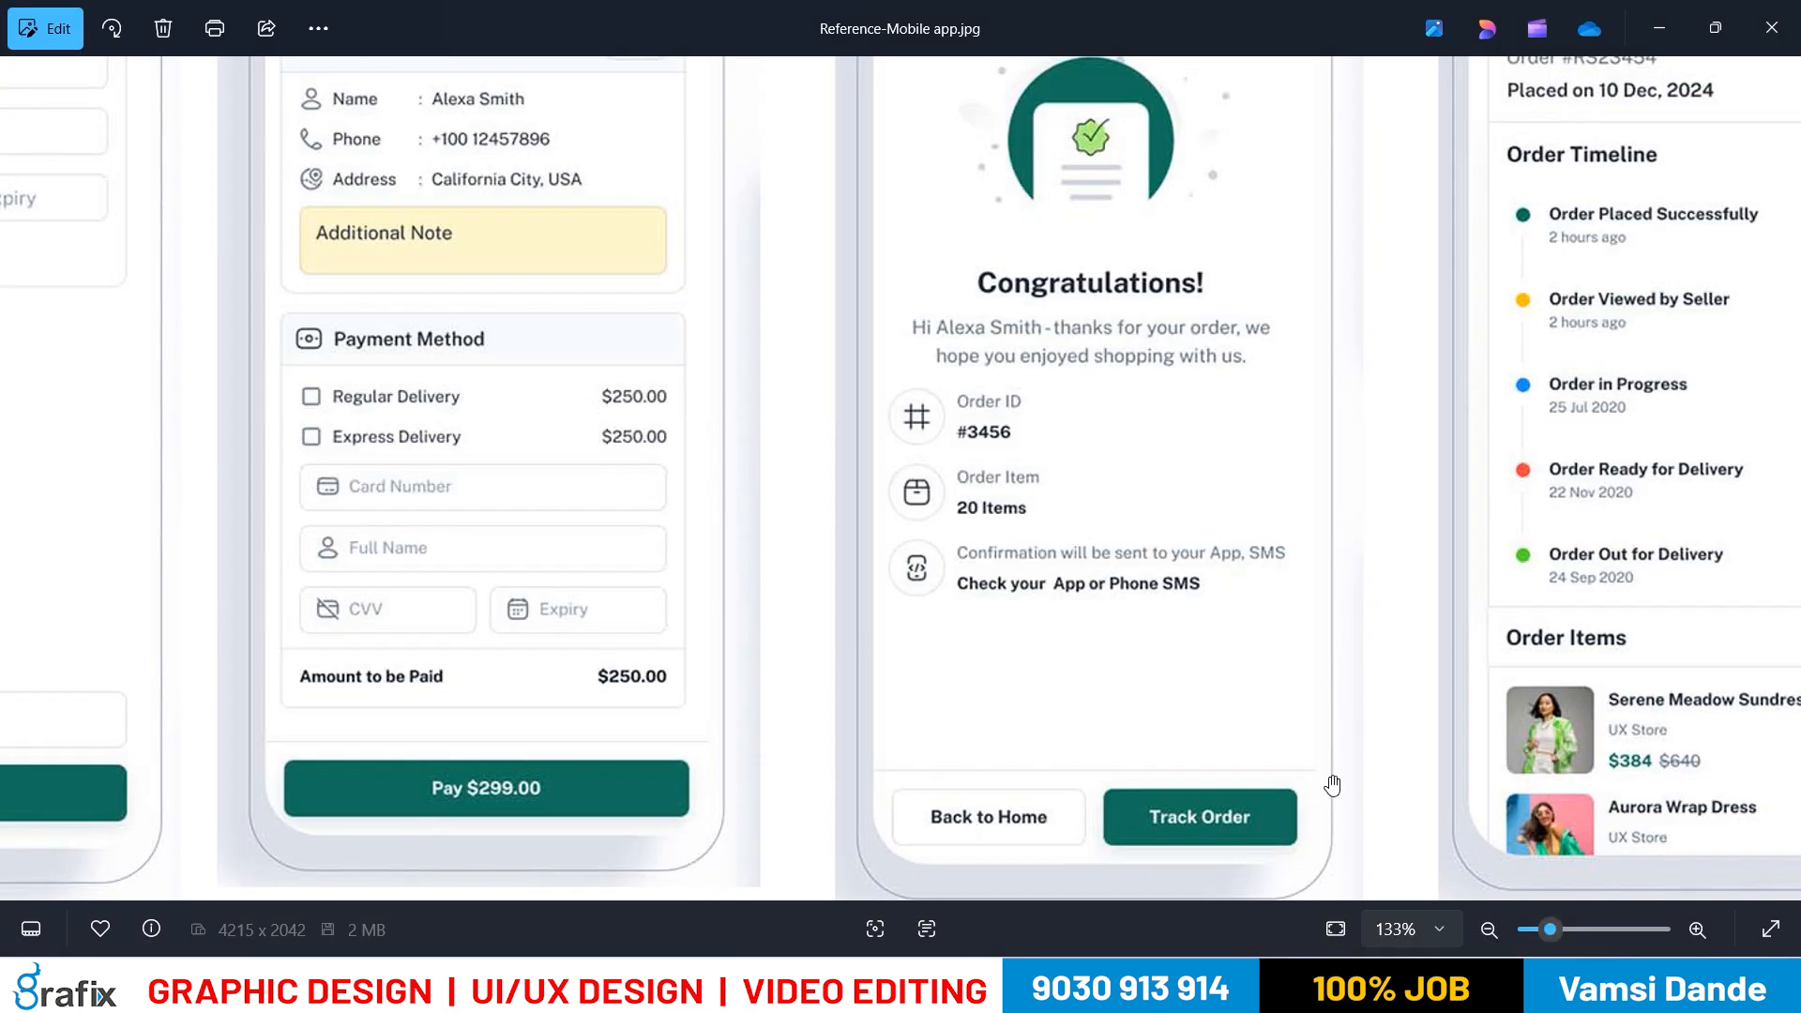
key("alt+Tab")
Add a second confirmation line reading 'Check your App or Phone SMS'
key("ctrl+a")
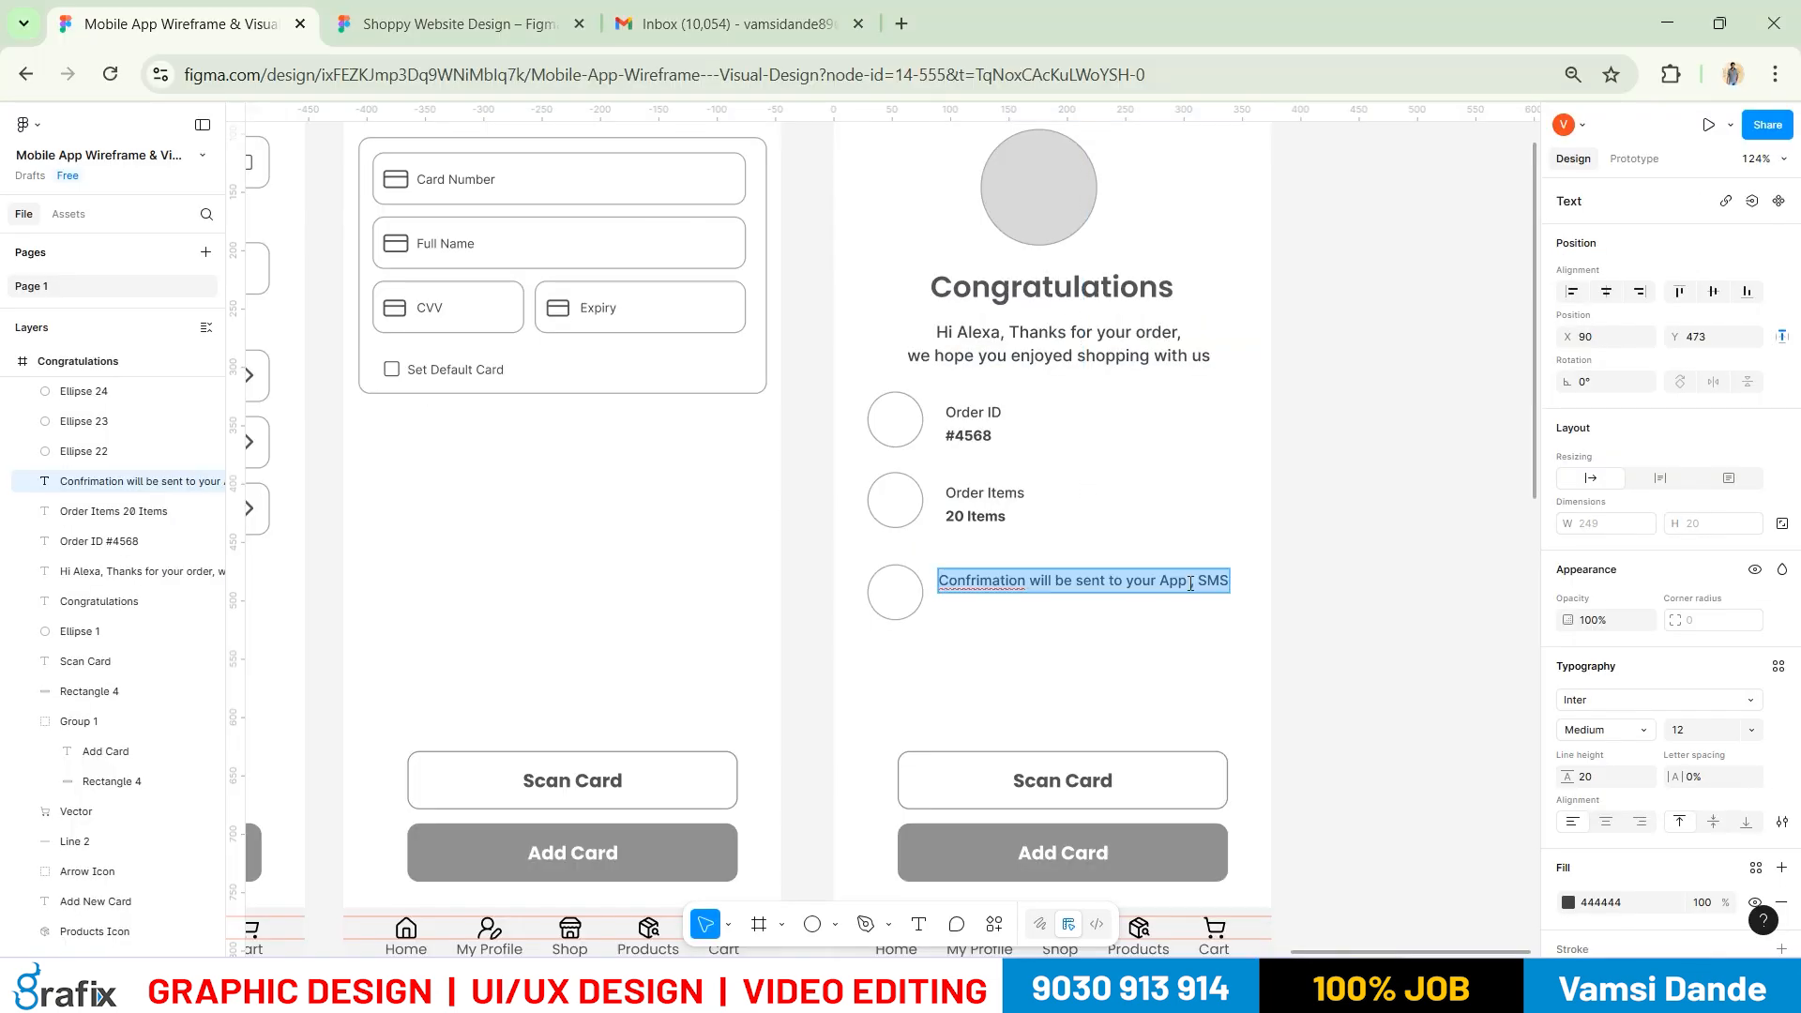
left_click(1224, 579)
key("Return")
type("Check")
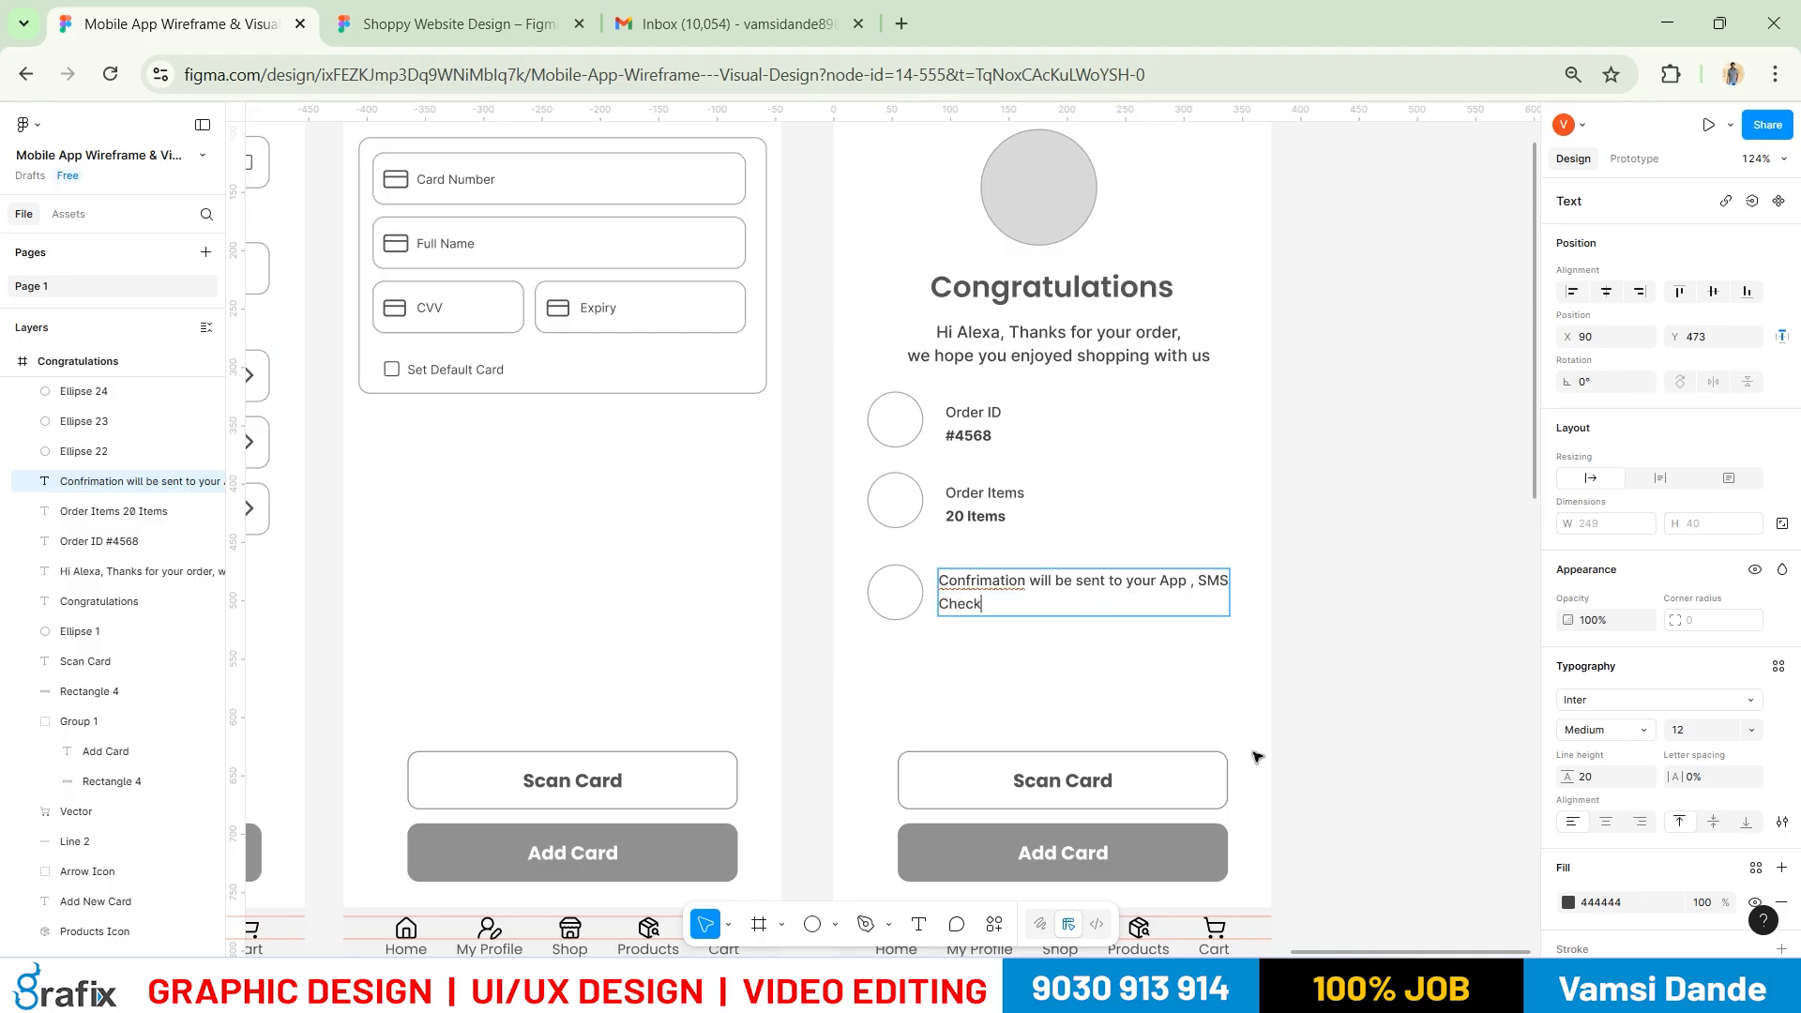
key("alt+Tab")
key("alt+Tab")
key("alt+Tab")
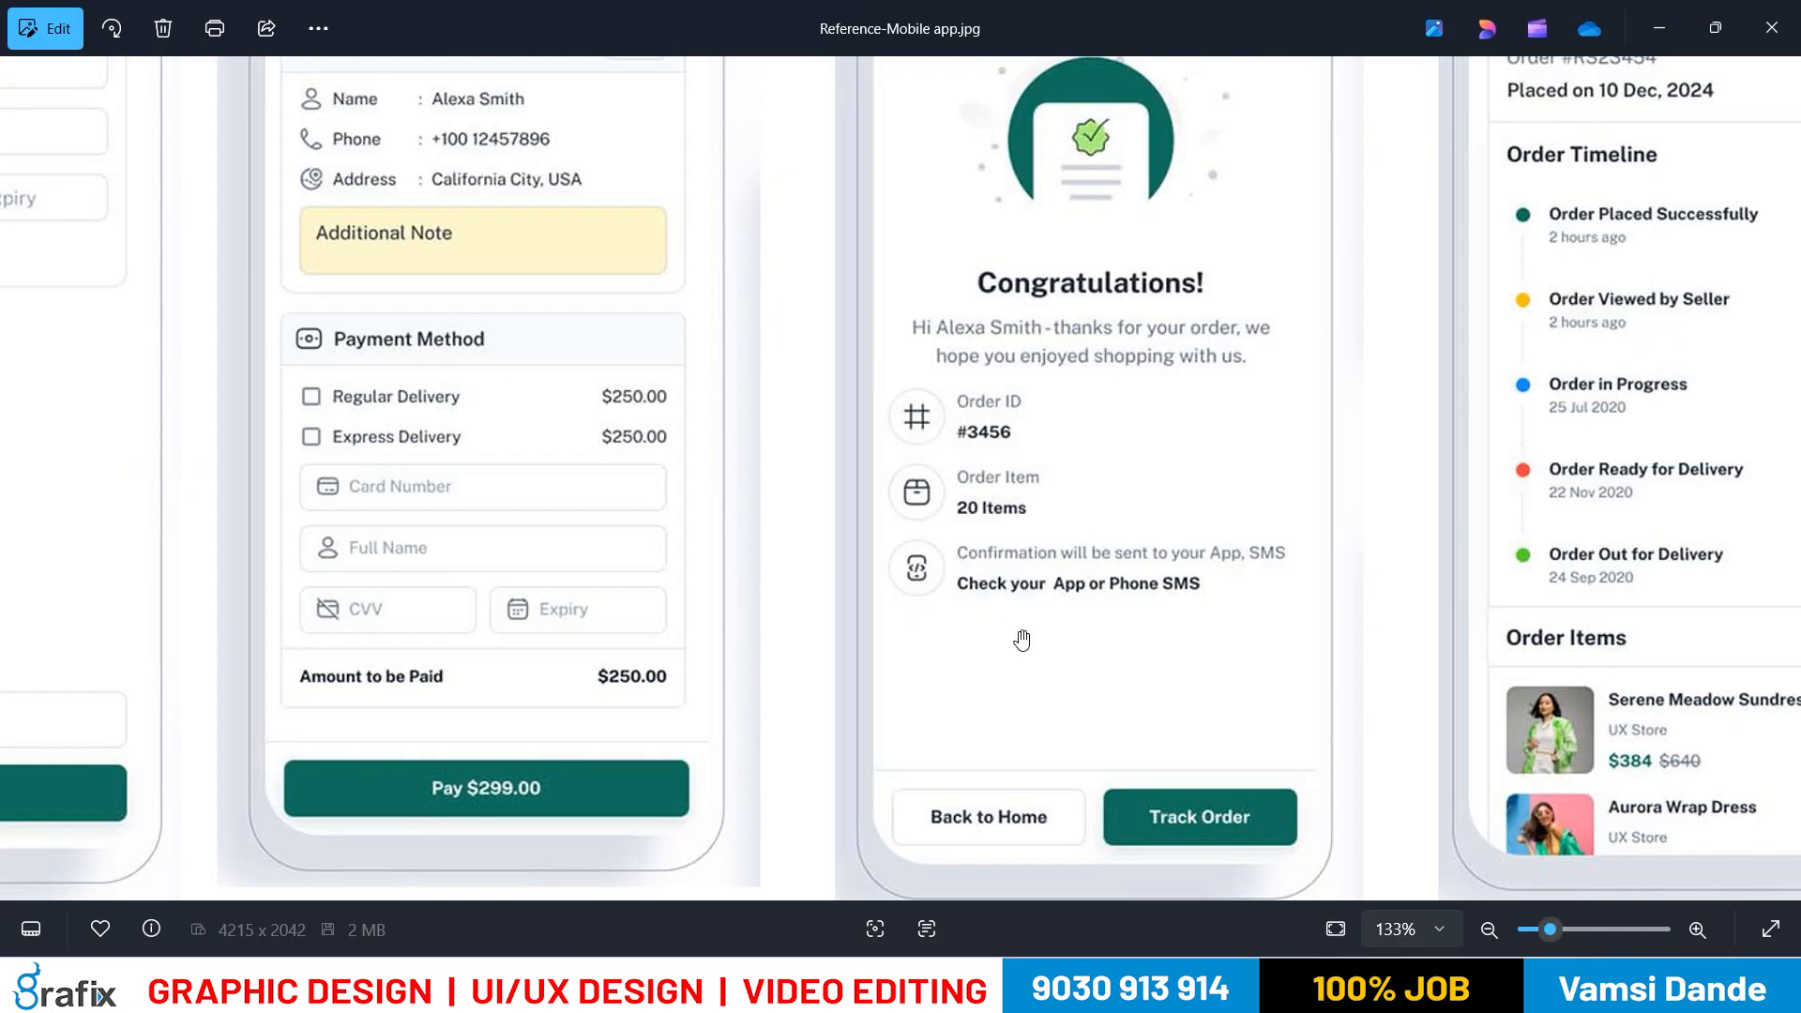
key("alt+Tab")
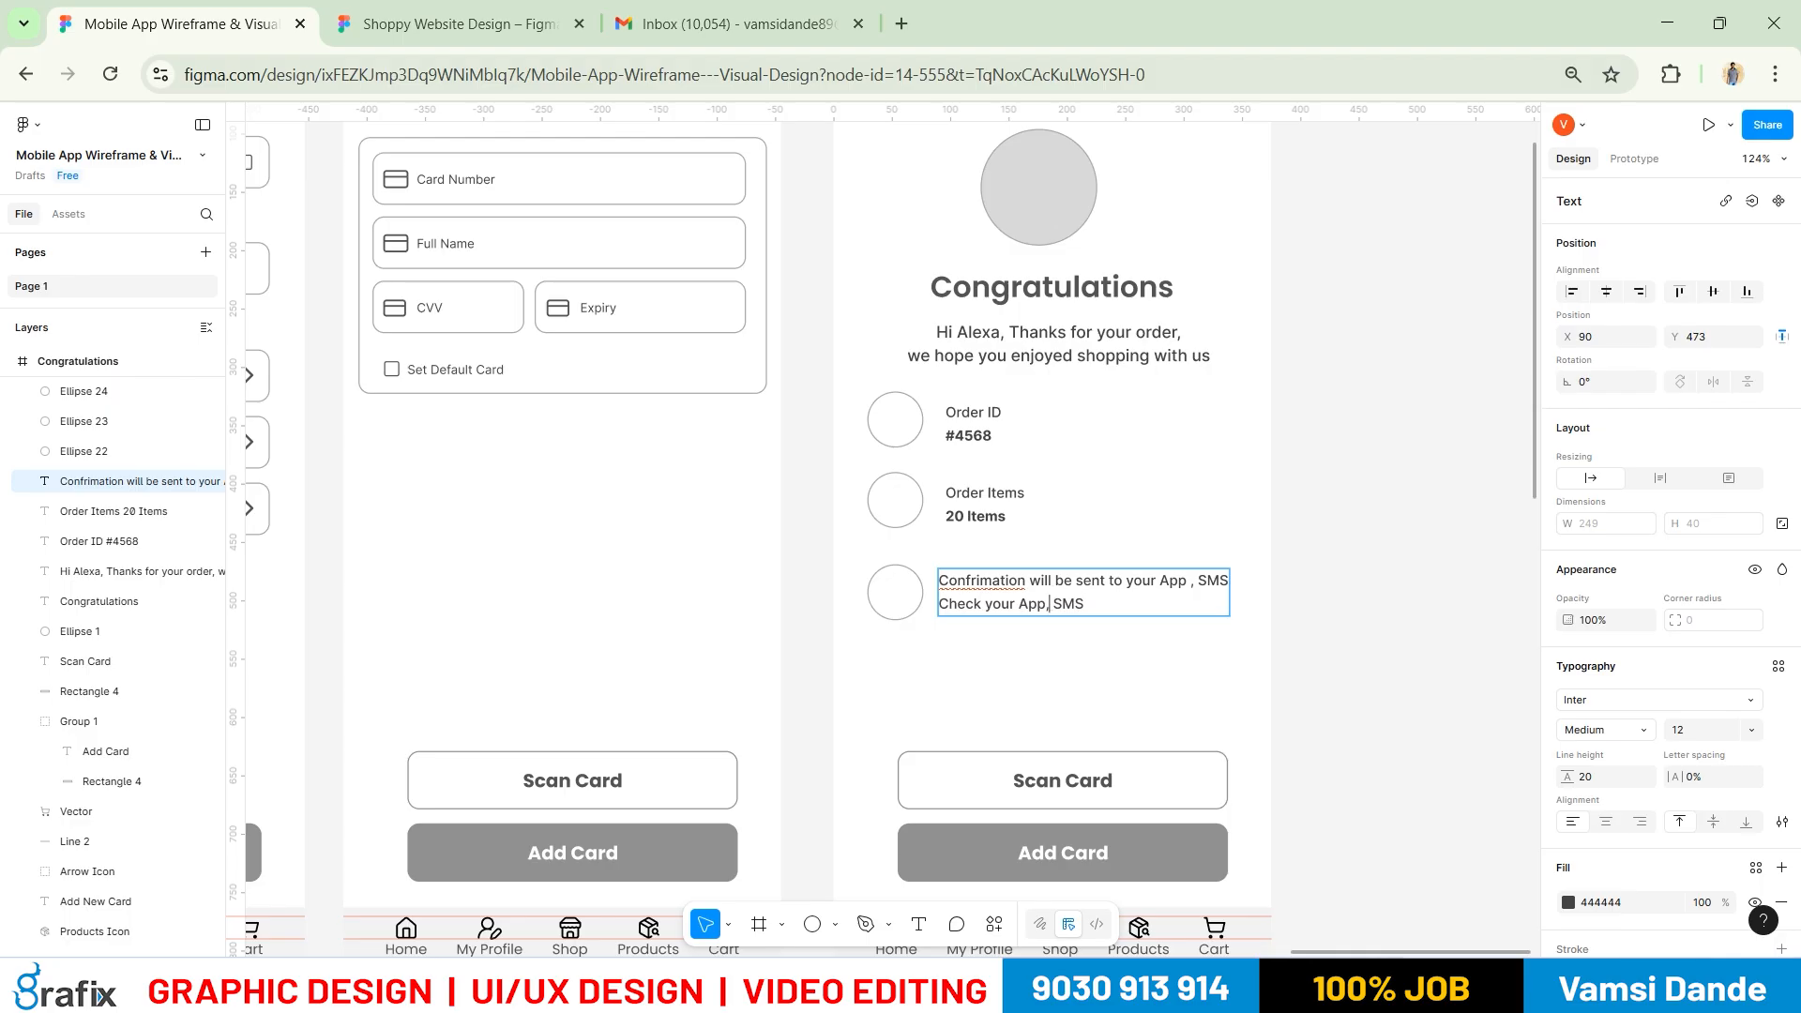
key("BackSpace")
type("or Phone")
Make the second confirmation line bold and compare with the reference
left_click_drag(1177, 600, 938, 605)
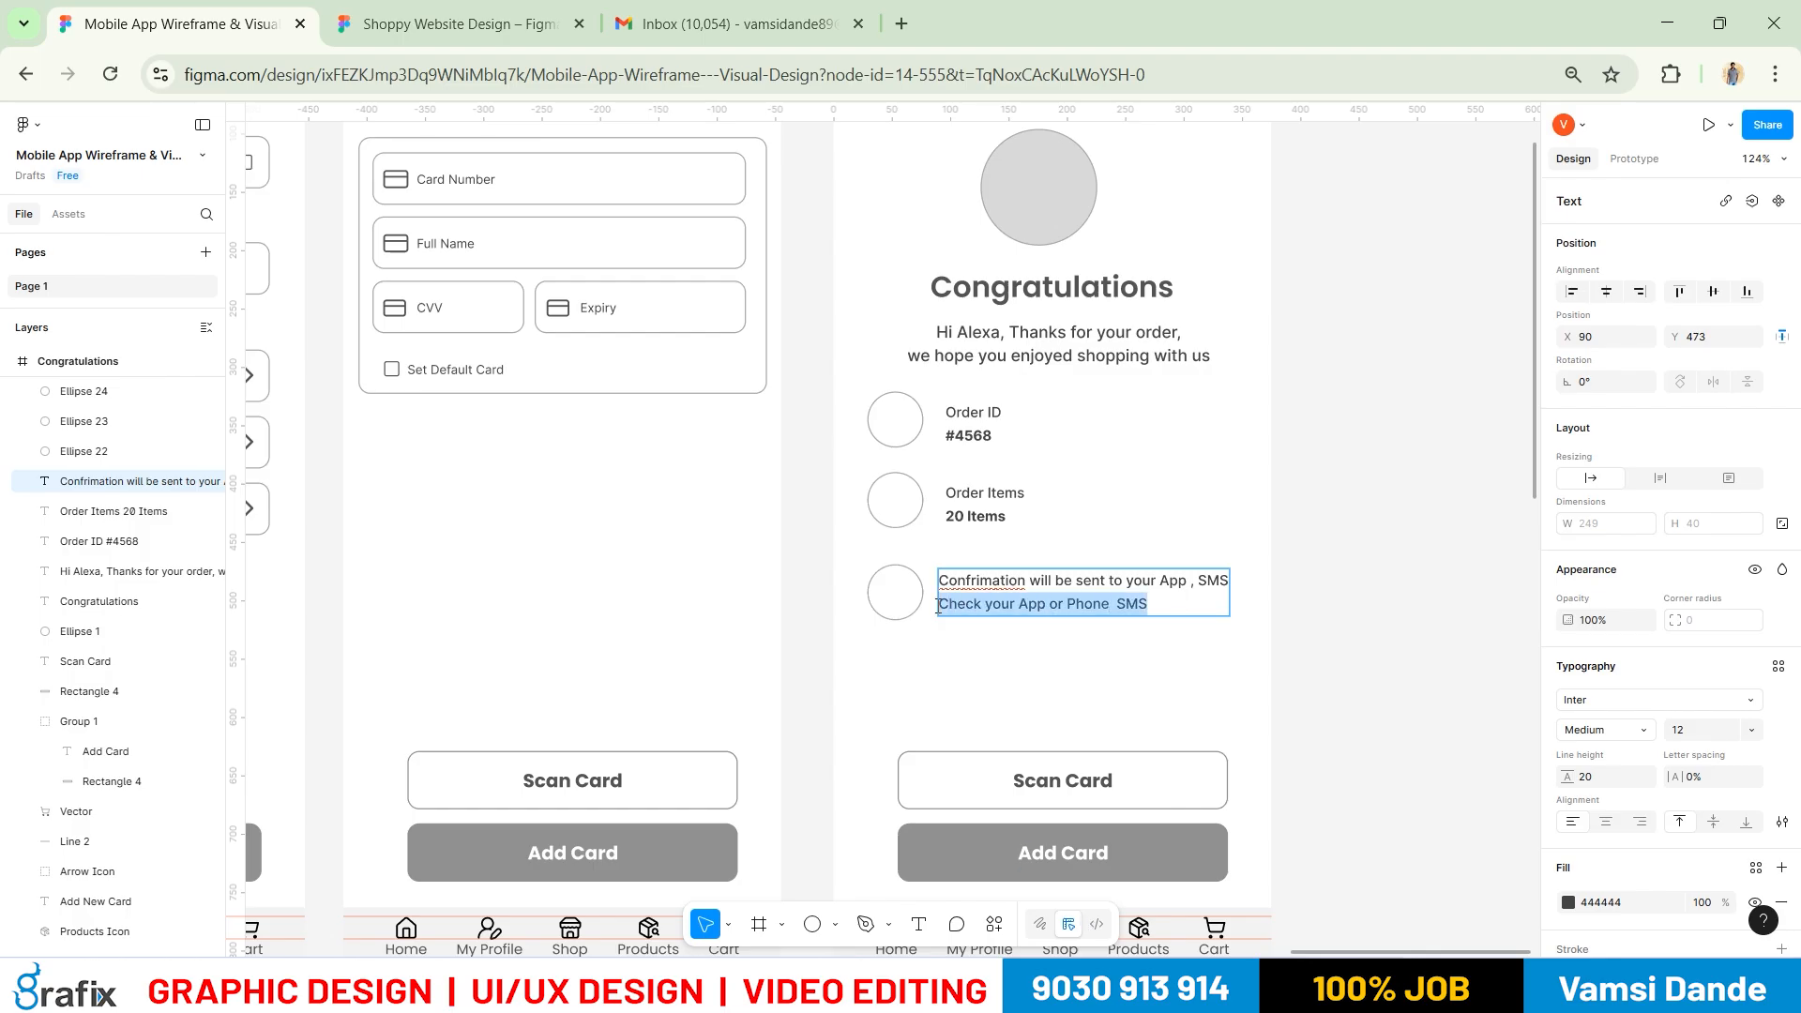
key("ctrl+b")
key("alt+Tab")
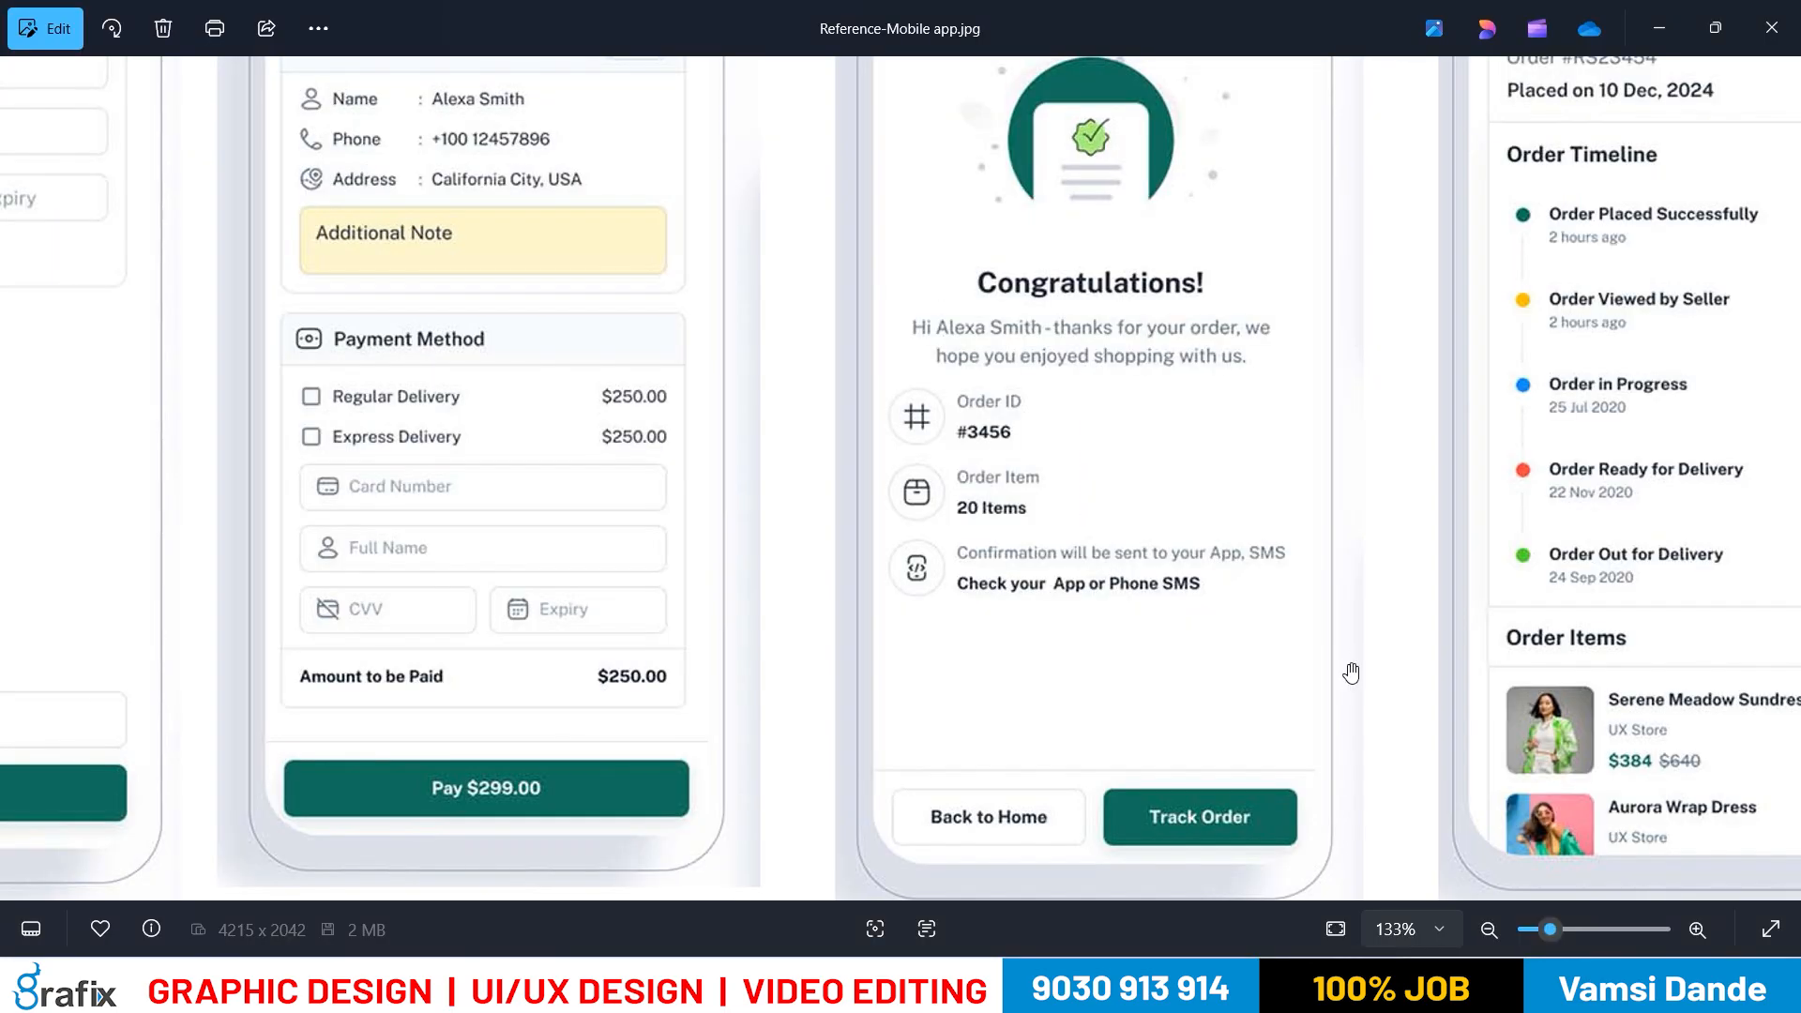
key("alt+Tab")
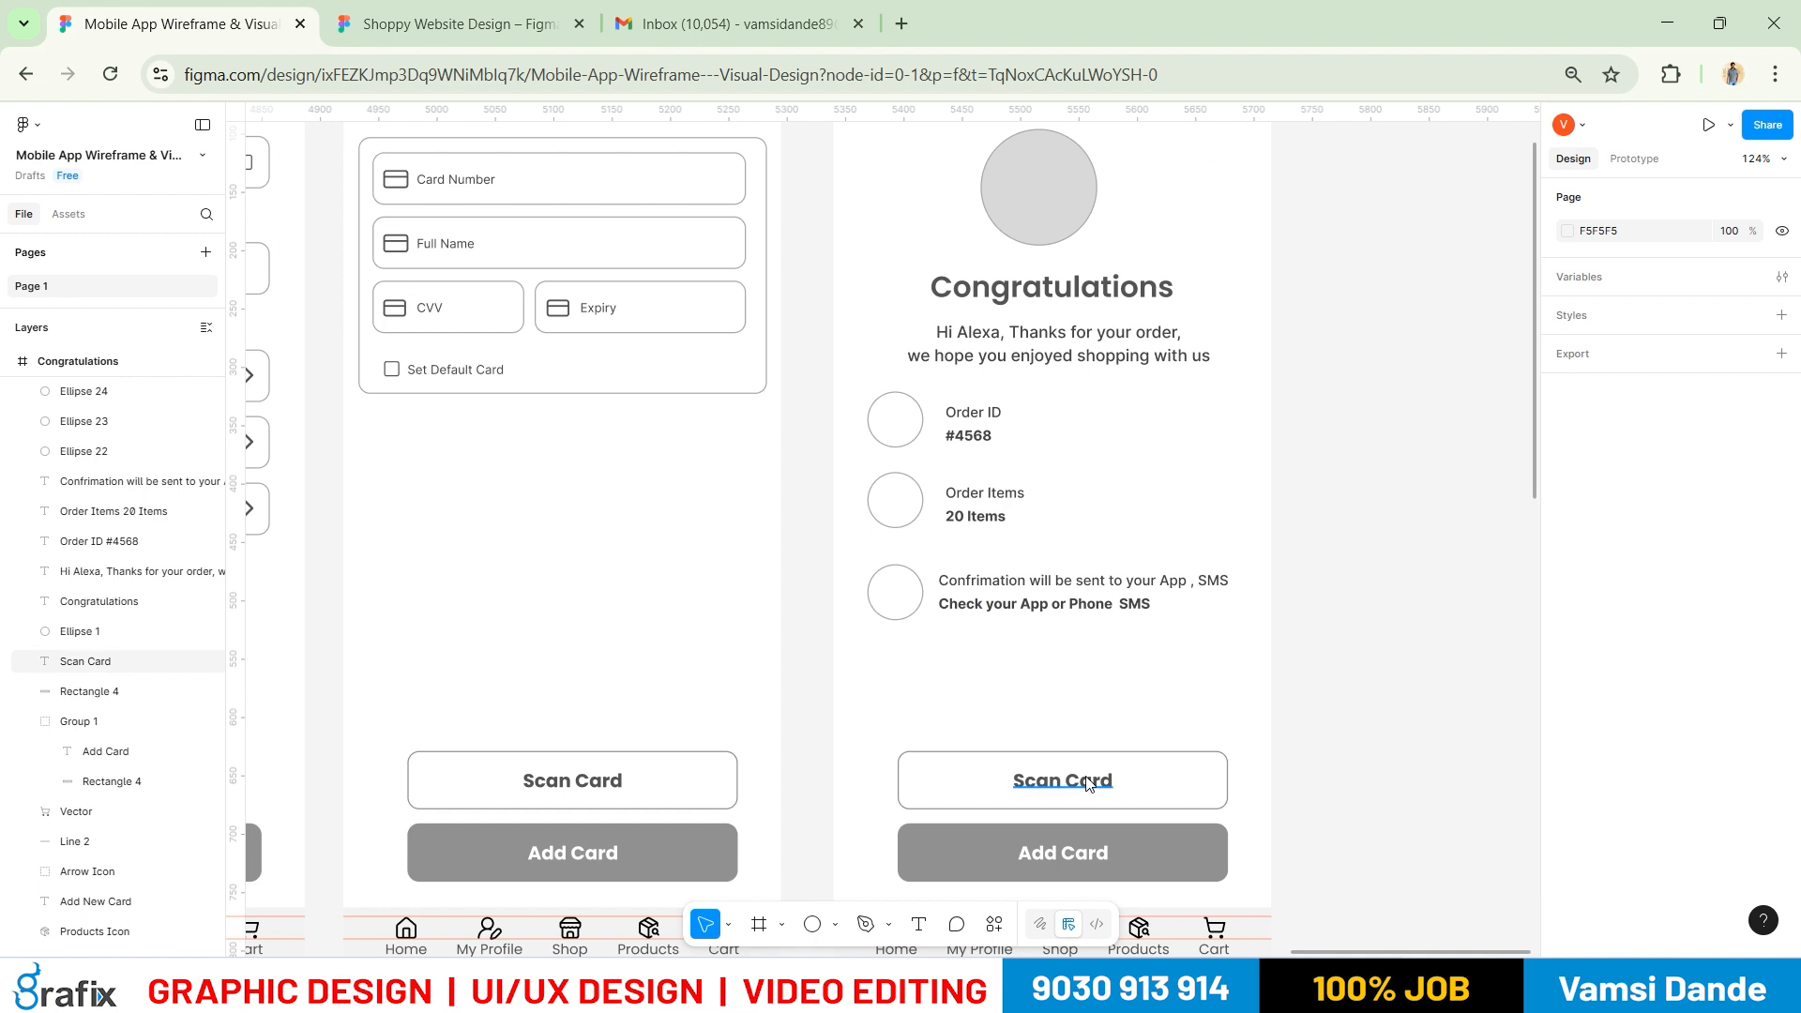
Relabel the Scan Card button 'Back to Home', centred horizontally on its rectangle
double_click(1085, 778)
type("Back to Home")
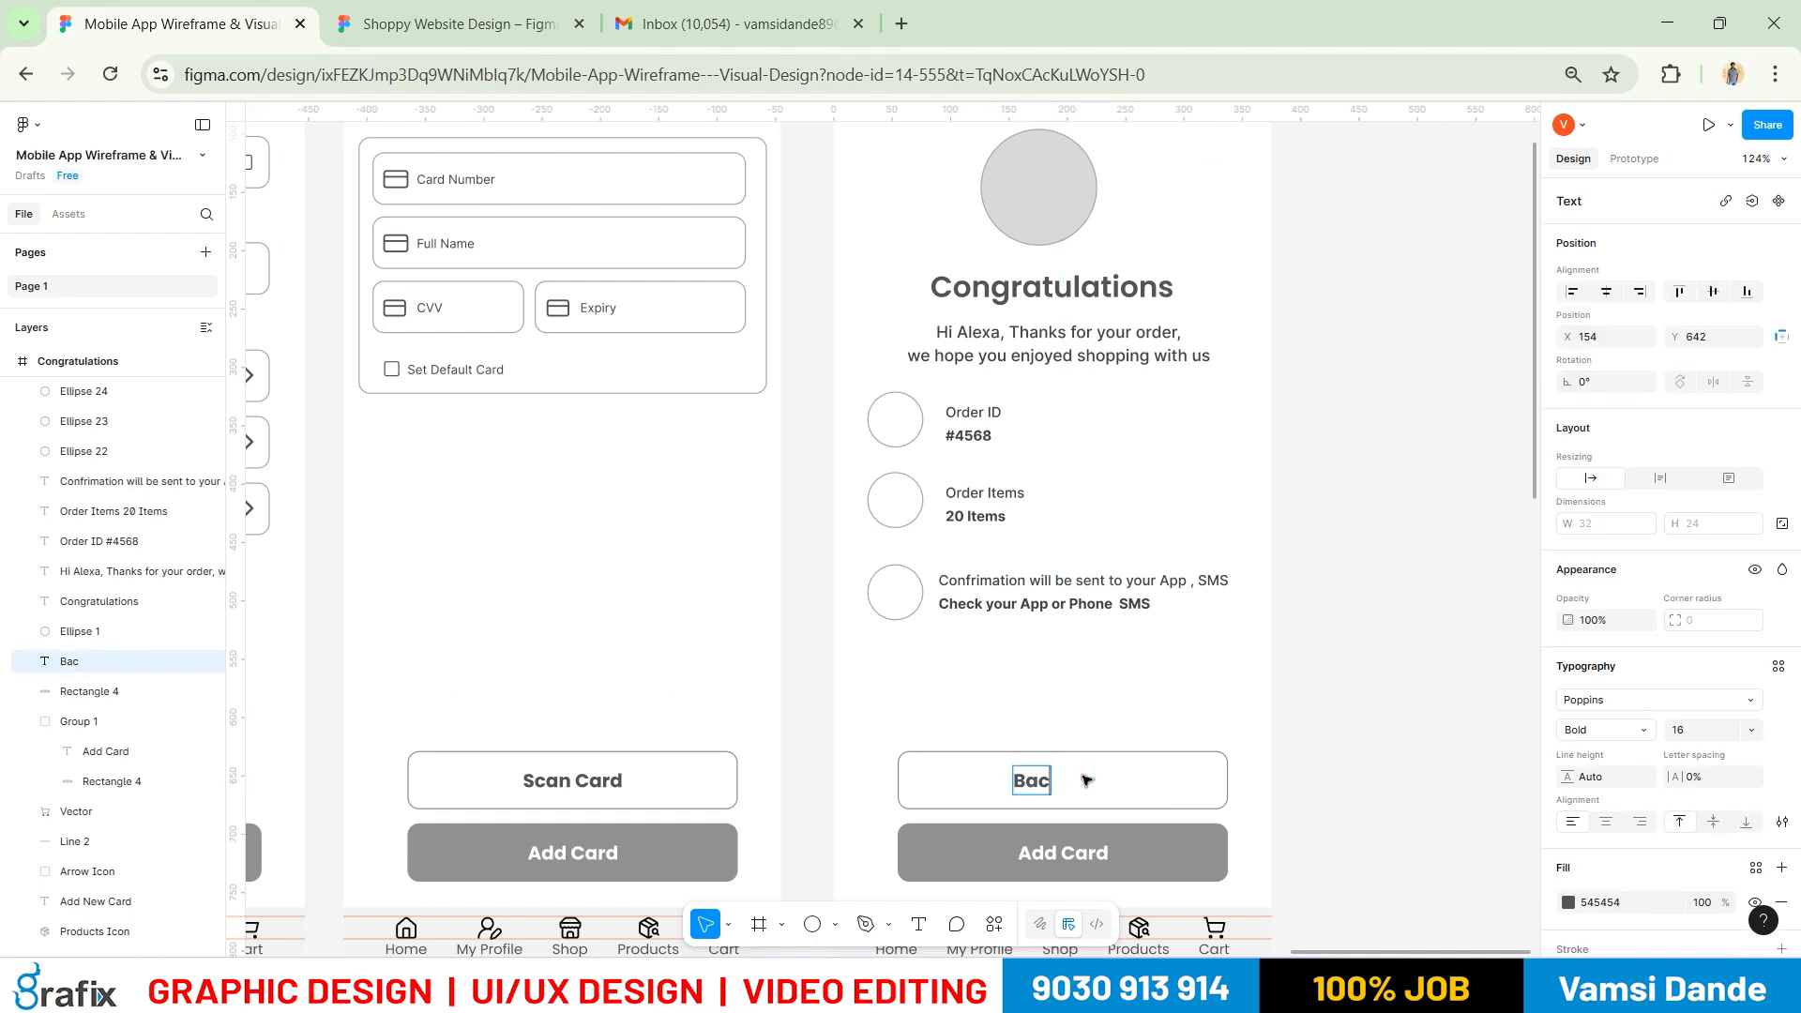
key("Escape")
left_click(1184, 753, "shift")
left_click(1607, 293)
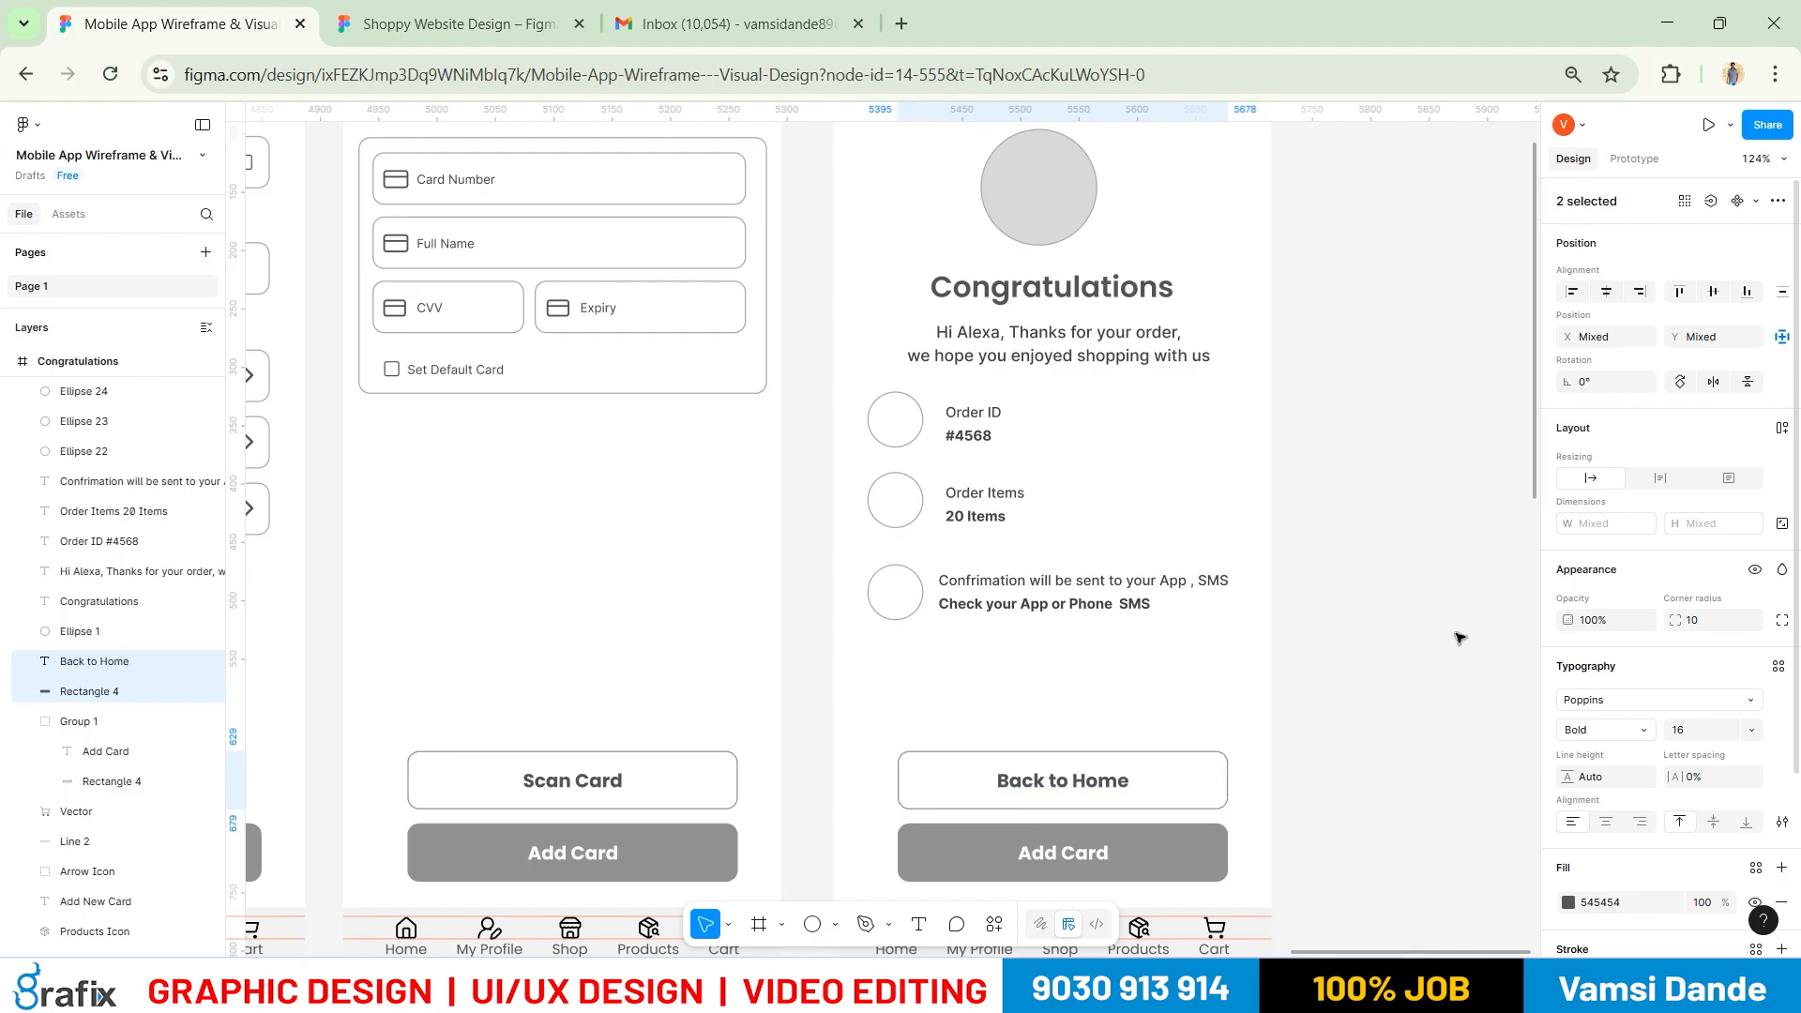
left_click(1459, 638)
Relabel the Add Card button 'Track Order', centred on its rectangle
double_click(1072, 854)
double_click(1072, 853)
type("Track Order")
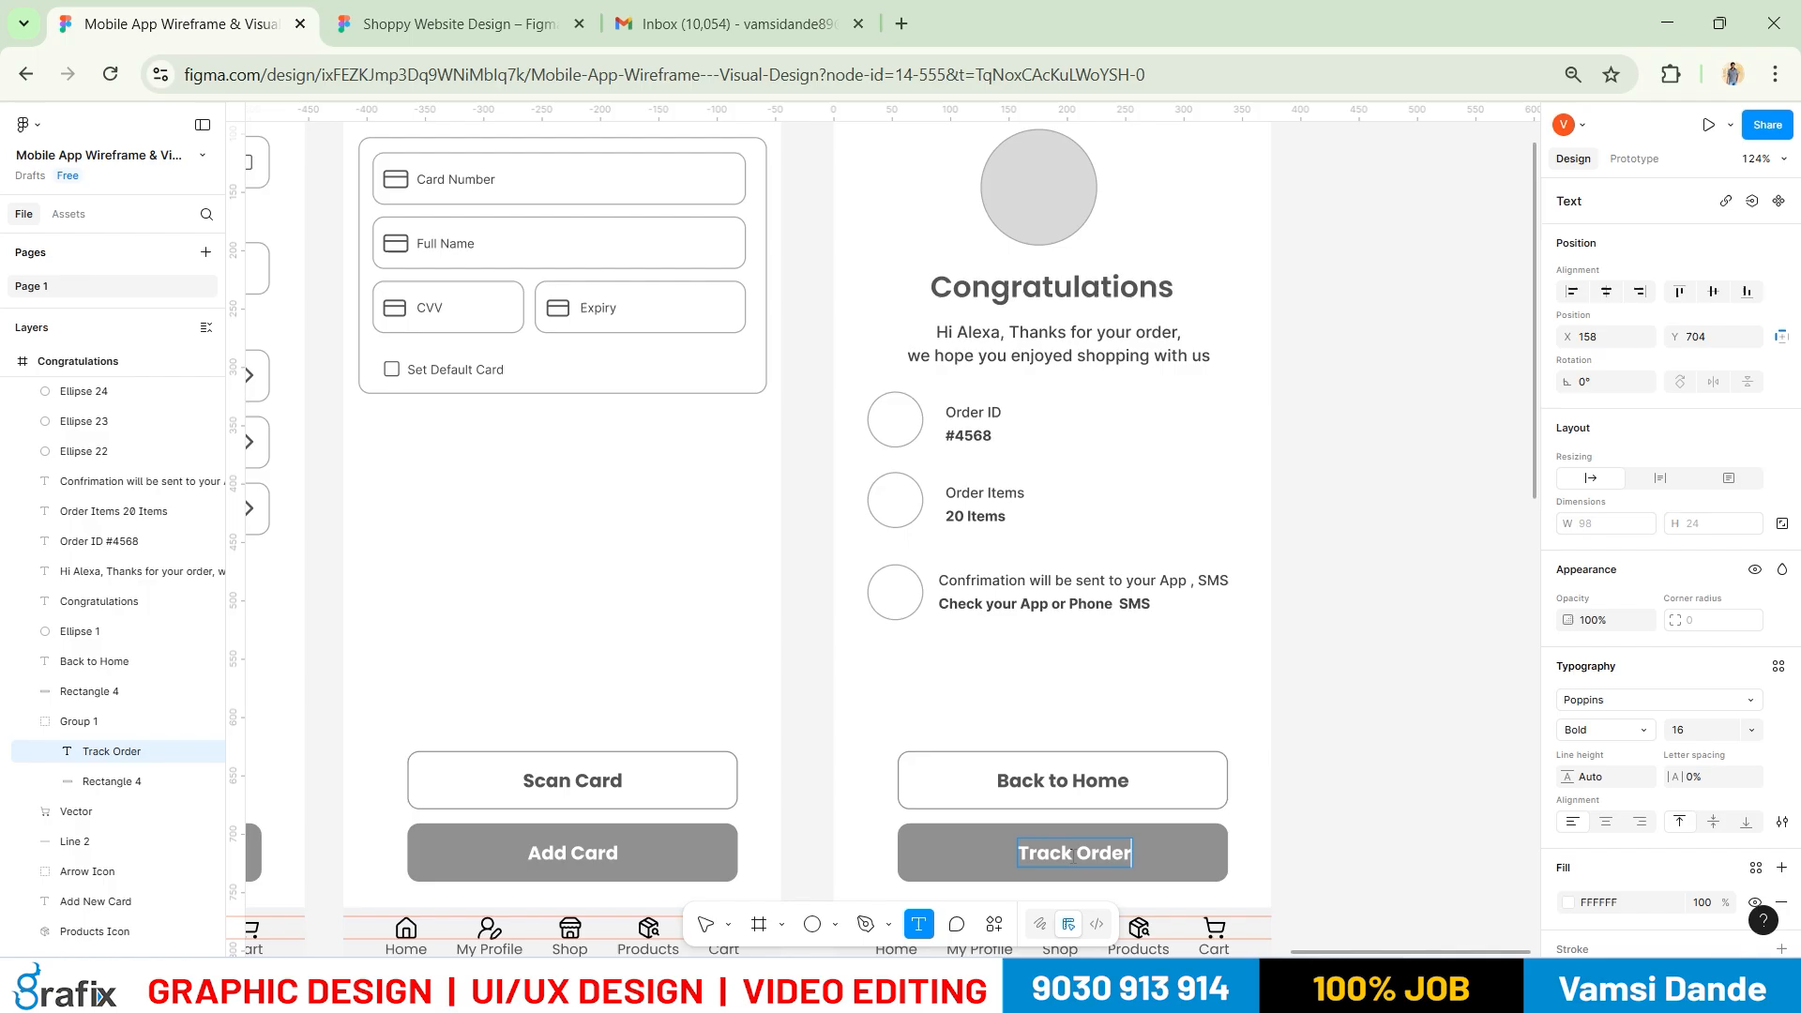
key("Escape")
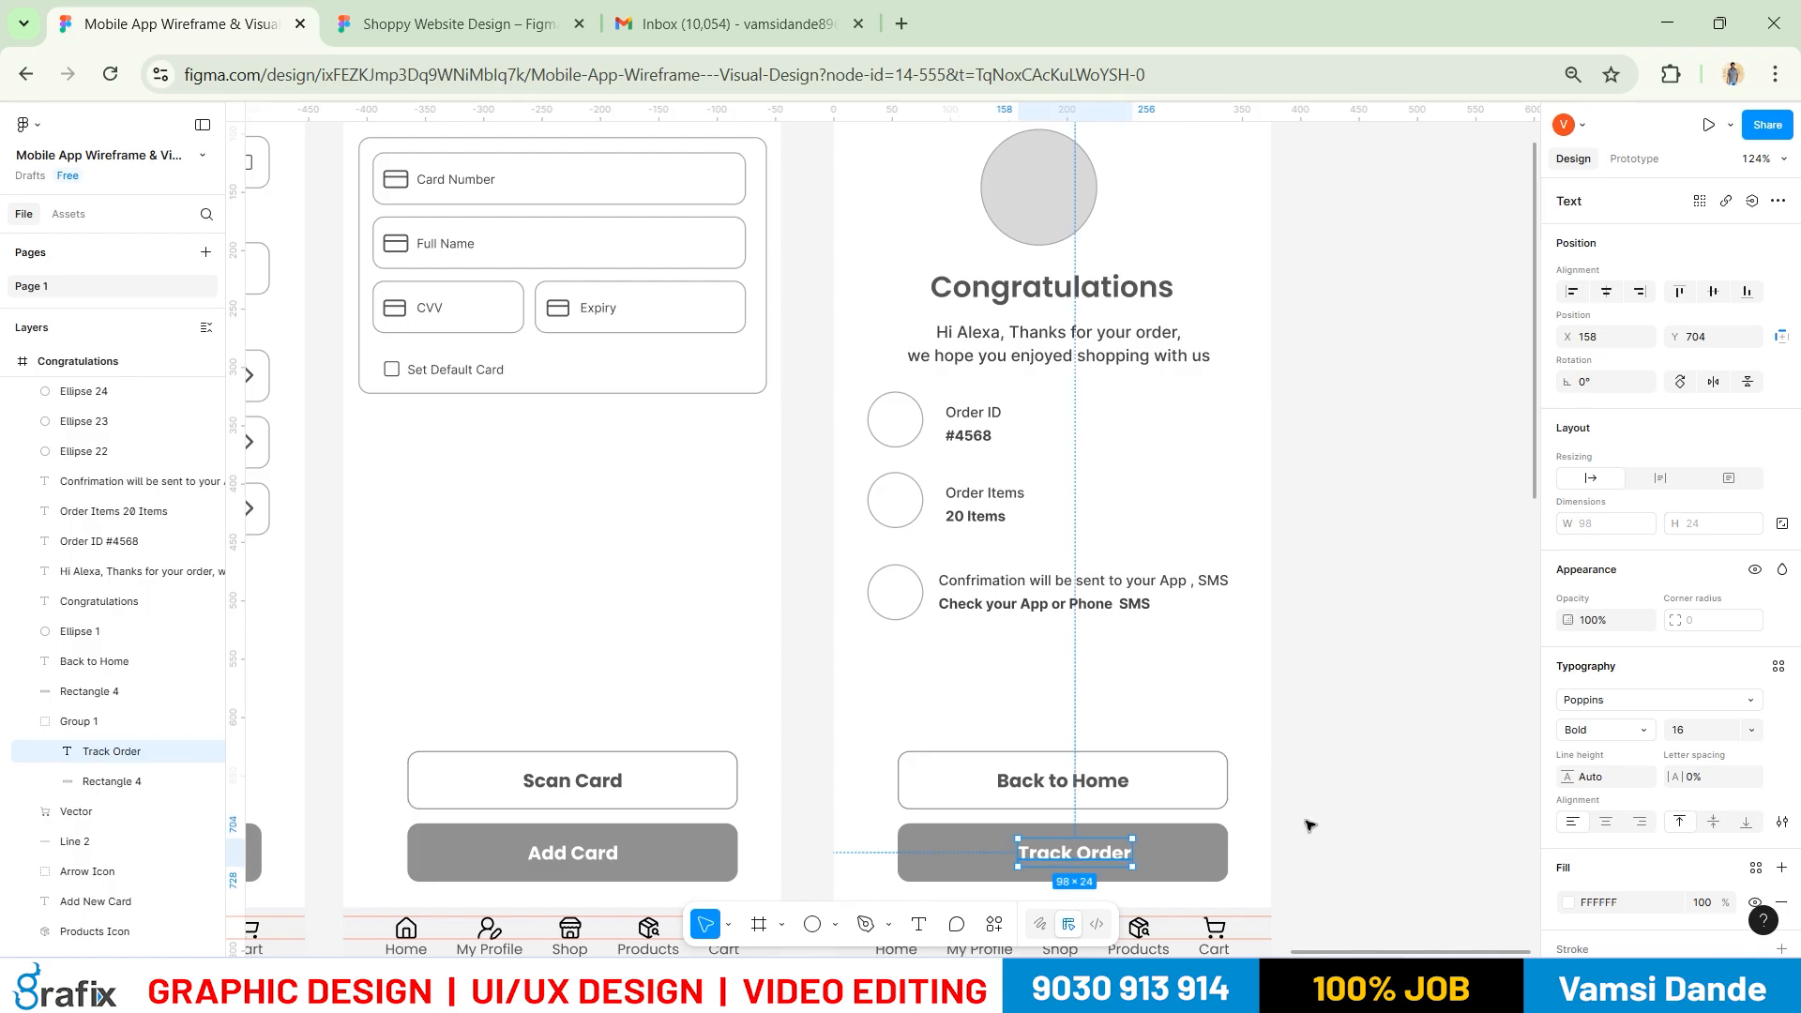
left_click(1220, 854, "shift")
left_click(1599, 300)
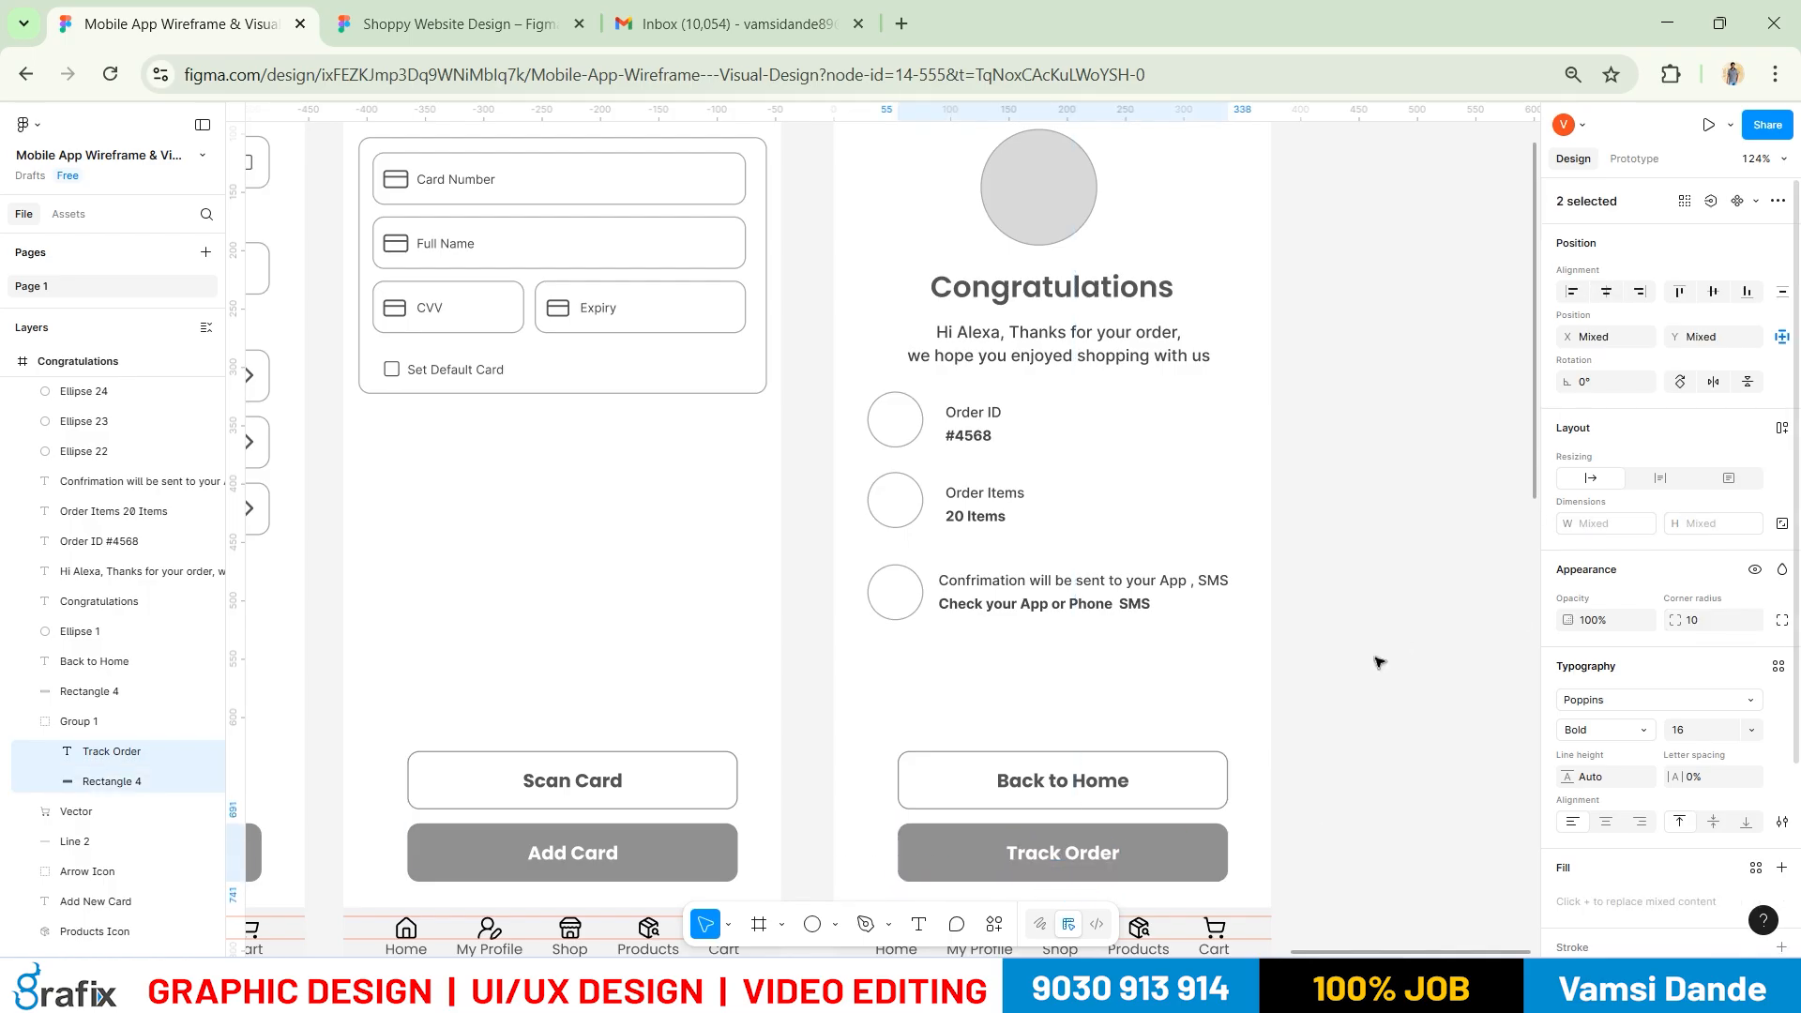
left_click(1380, 663)
key("alt+Tab")
Browse the reference My Orders, My Account and Profile mockups, then return to Figma
scroll(1058, 777, "down", 4)
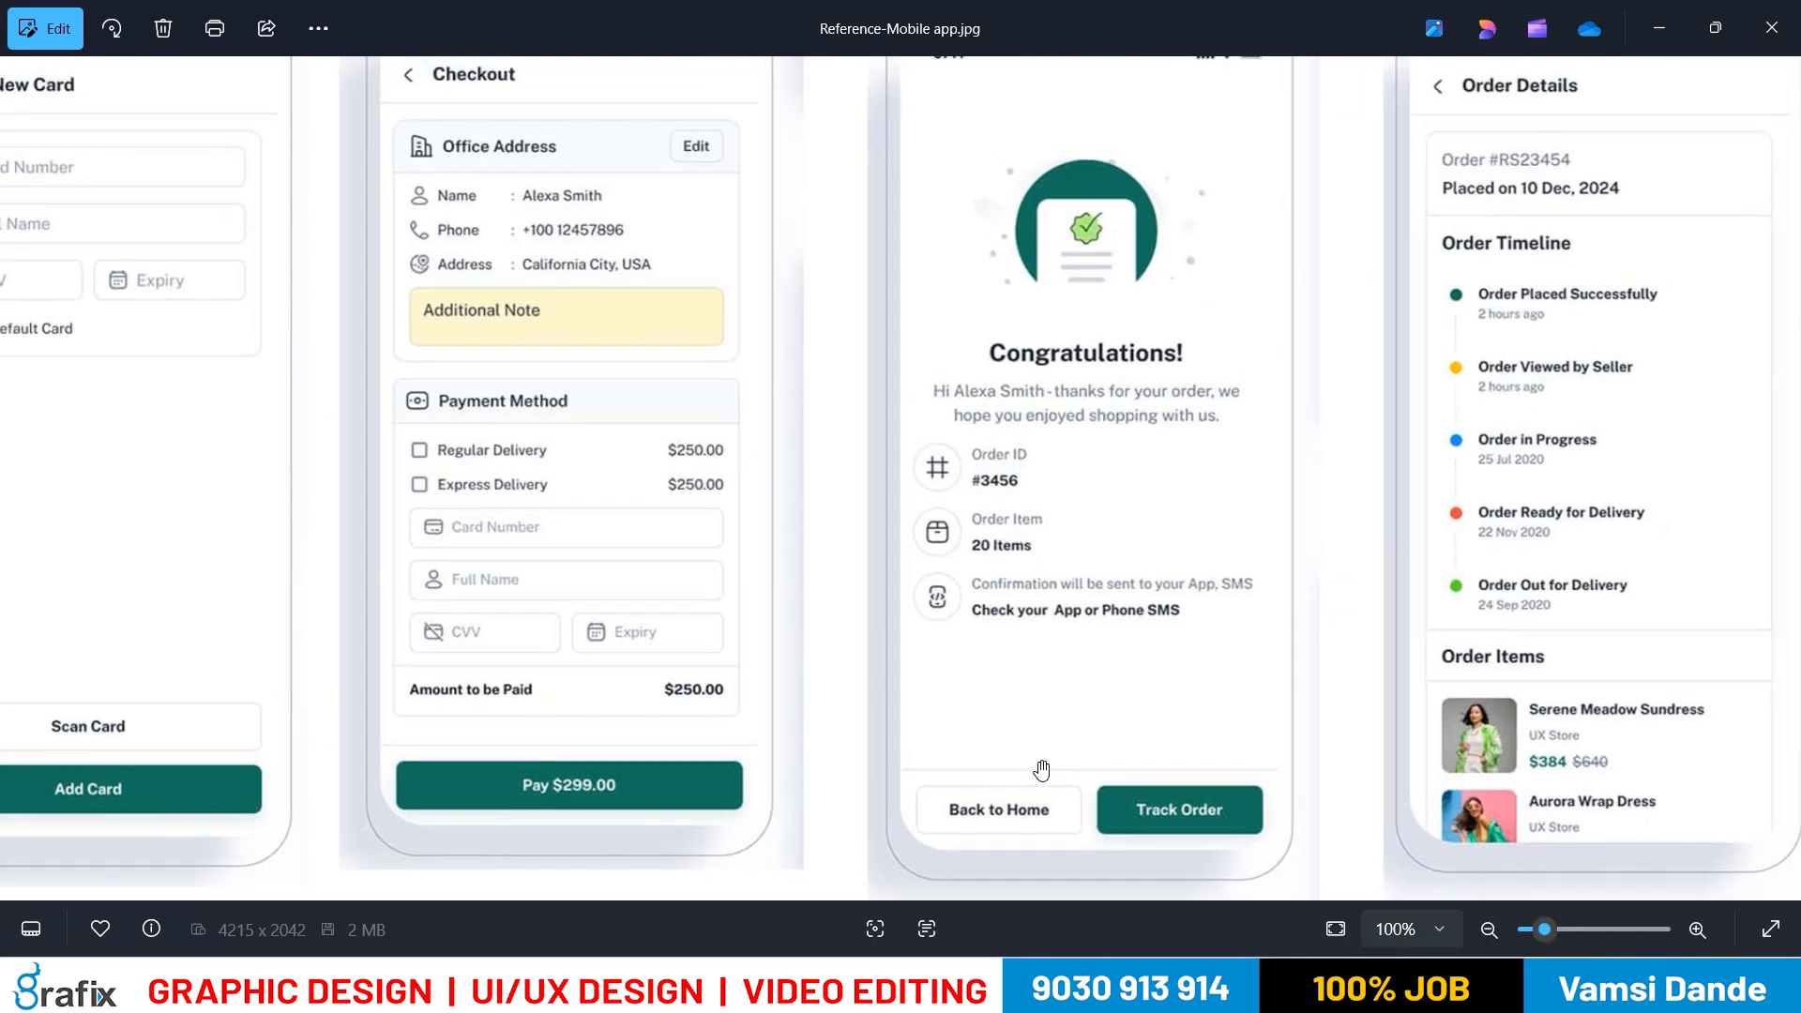
left_click_drag(1419, 502, 873, 479)
scroll(970, 480, "up", 2)
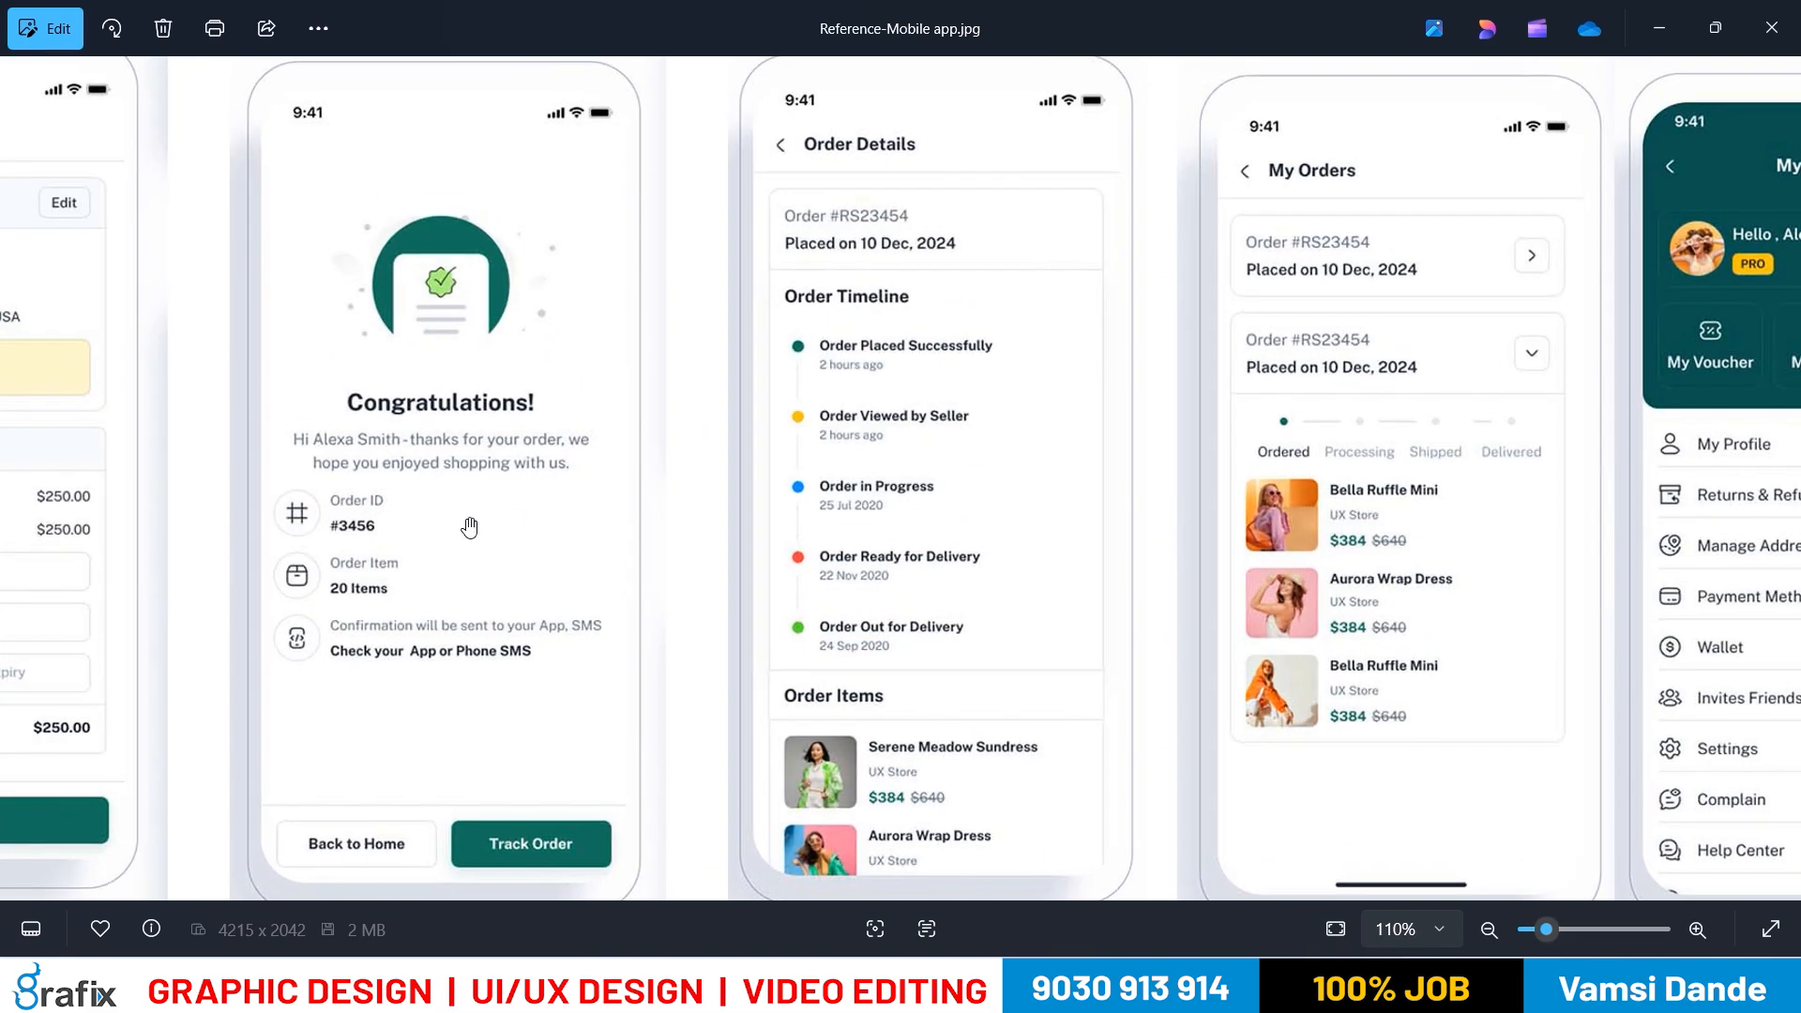
scroll(1225, 775, "down", 3)
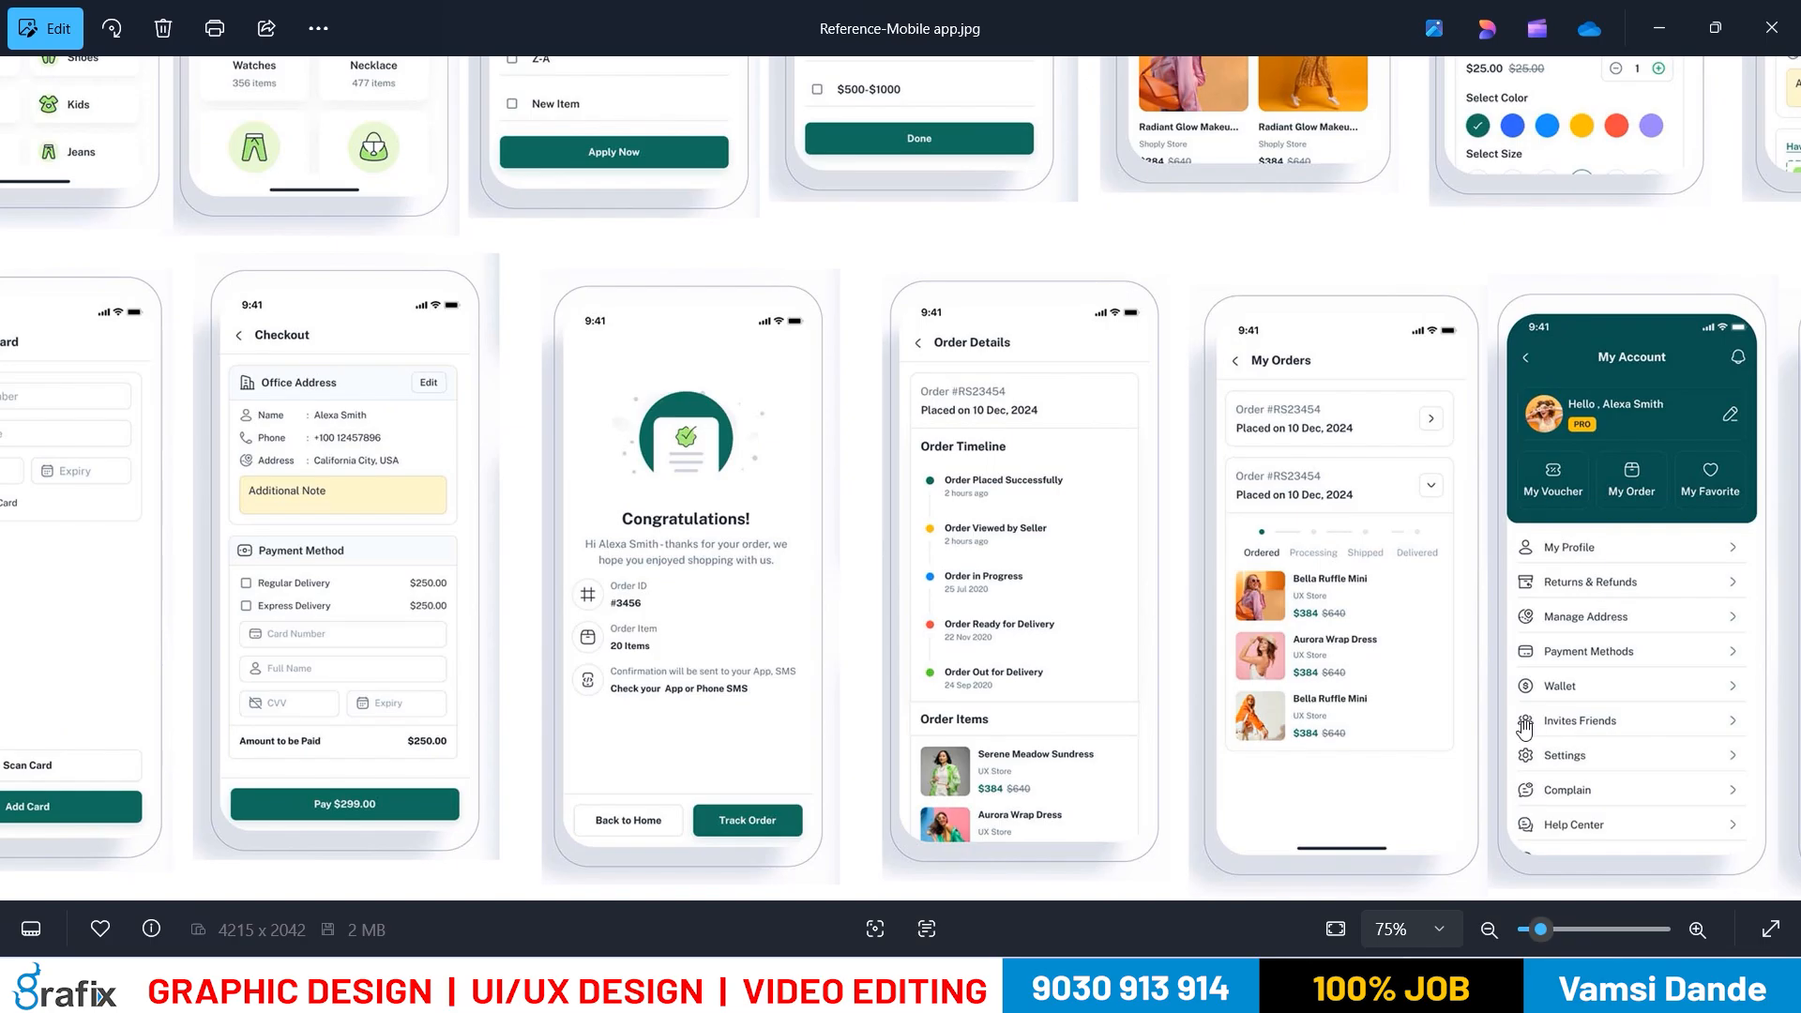
left_click_drag(1525, 727, 1385, 662)
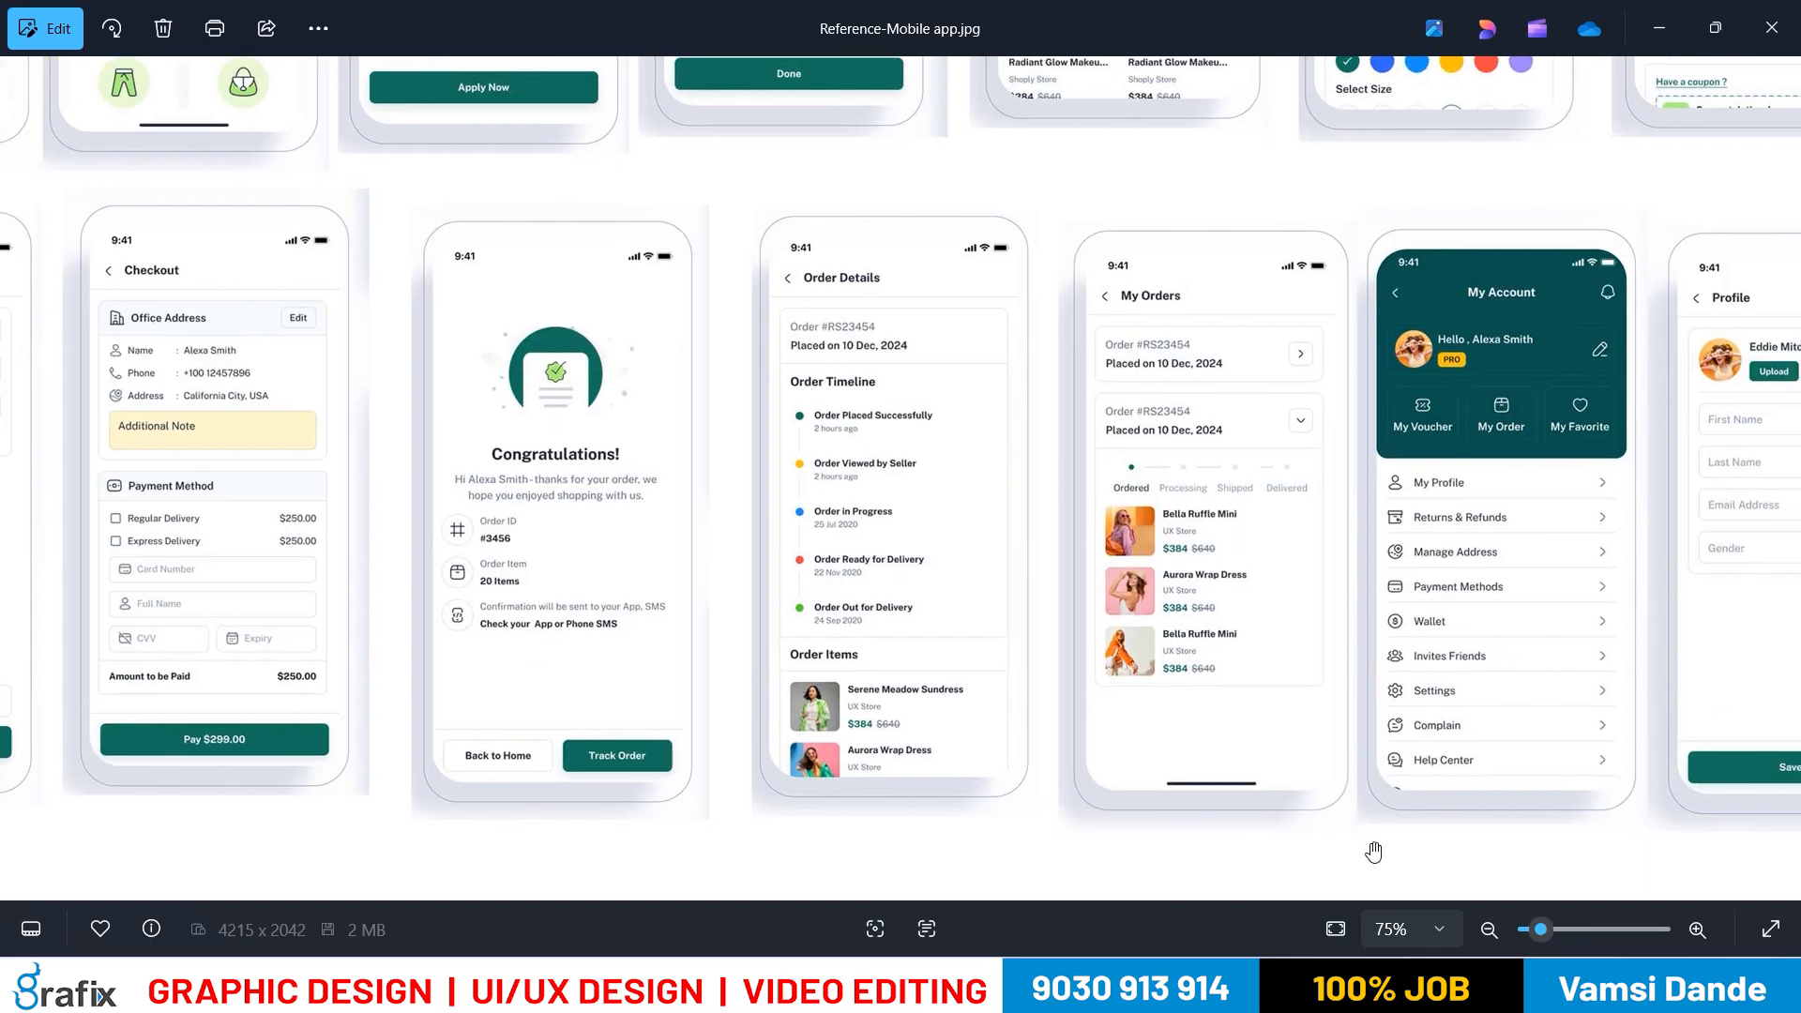
key("alt+Tab")
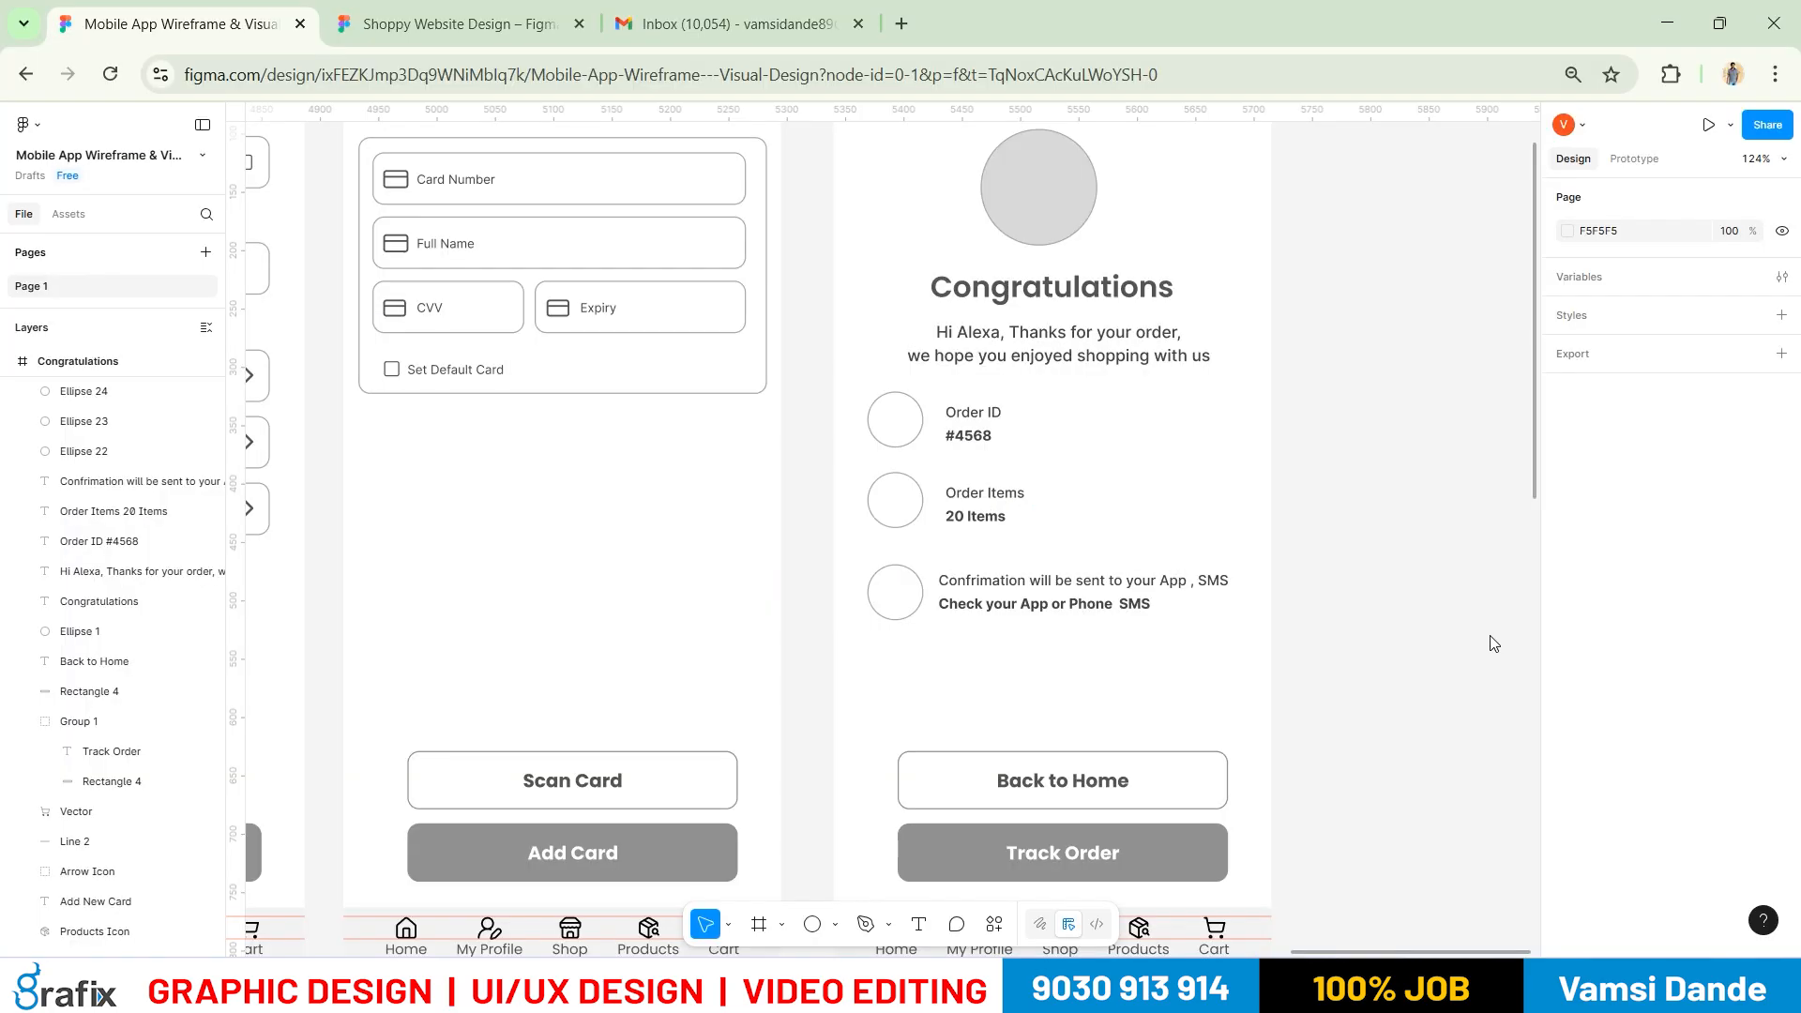
scroll(1330, 693, "down", 5)
left_click_drag(808, 708, 1323, 534)
left_click_drag(649, 570, 1504, 483)
scroll(946, 623, "down", 1)
mouse_move(1056, 687)
left_mouse_down()
mouse_move(675, 633)
mouse_move(705, 666)
mouse_move(939, 659)
left_mouse_up()
left_click_drag(1239, 742, 809, 710)
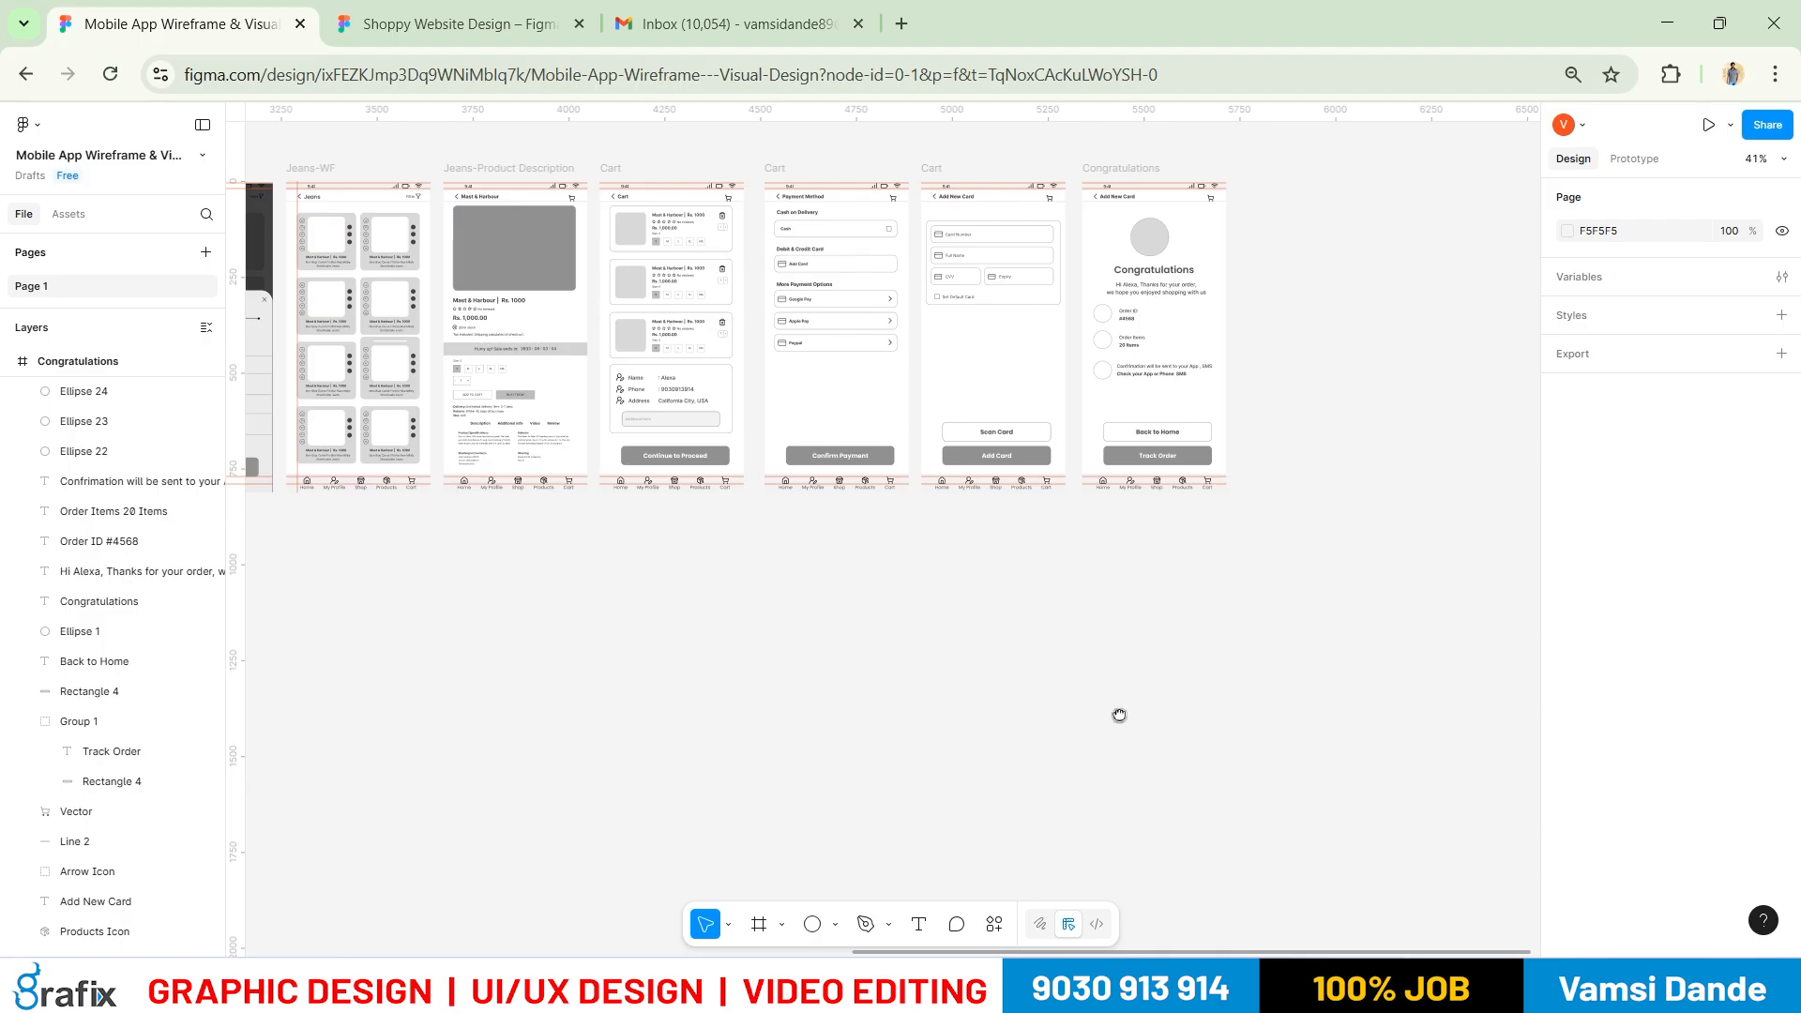
scroll(1119, 715, "left", 3)
scroll(778, 632, "down", 3)
scroll(618, 508, "left", 5)
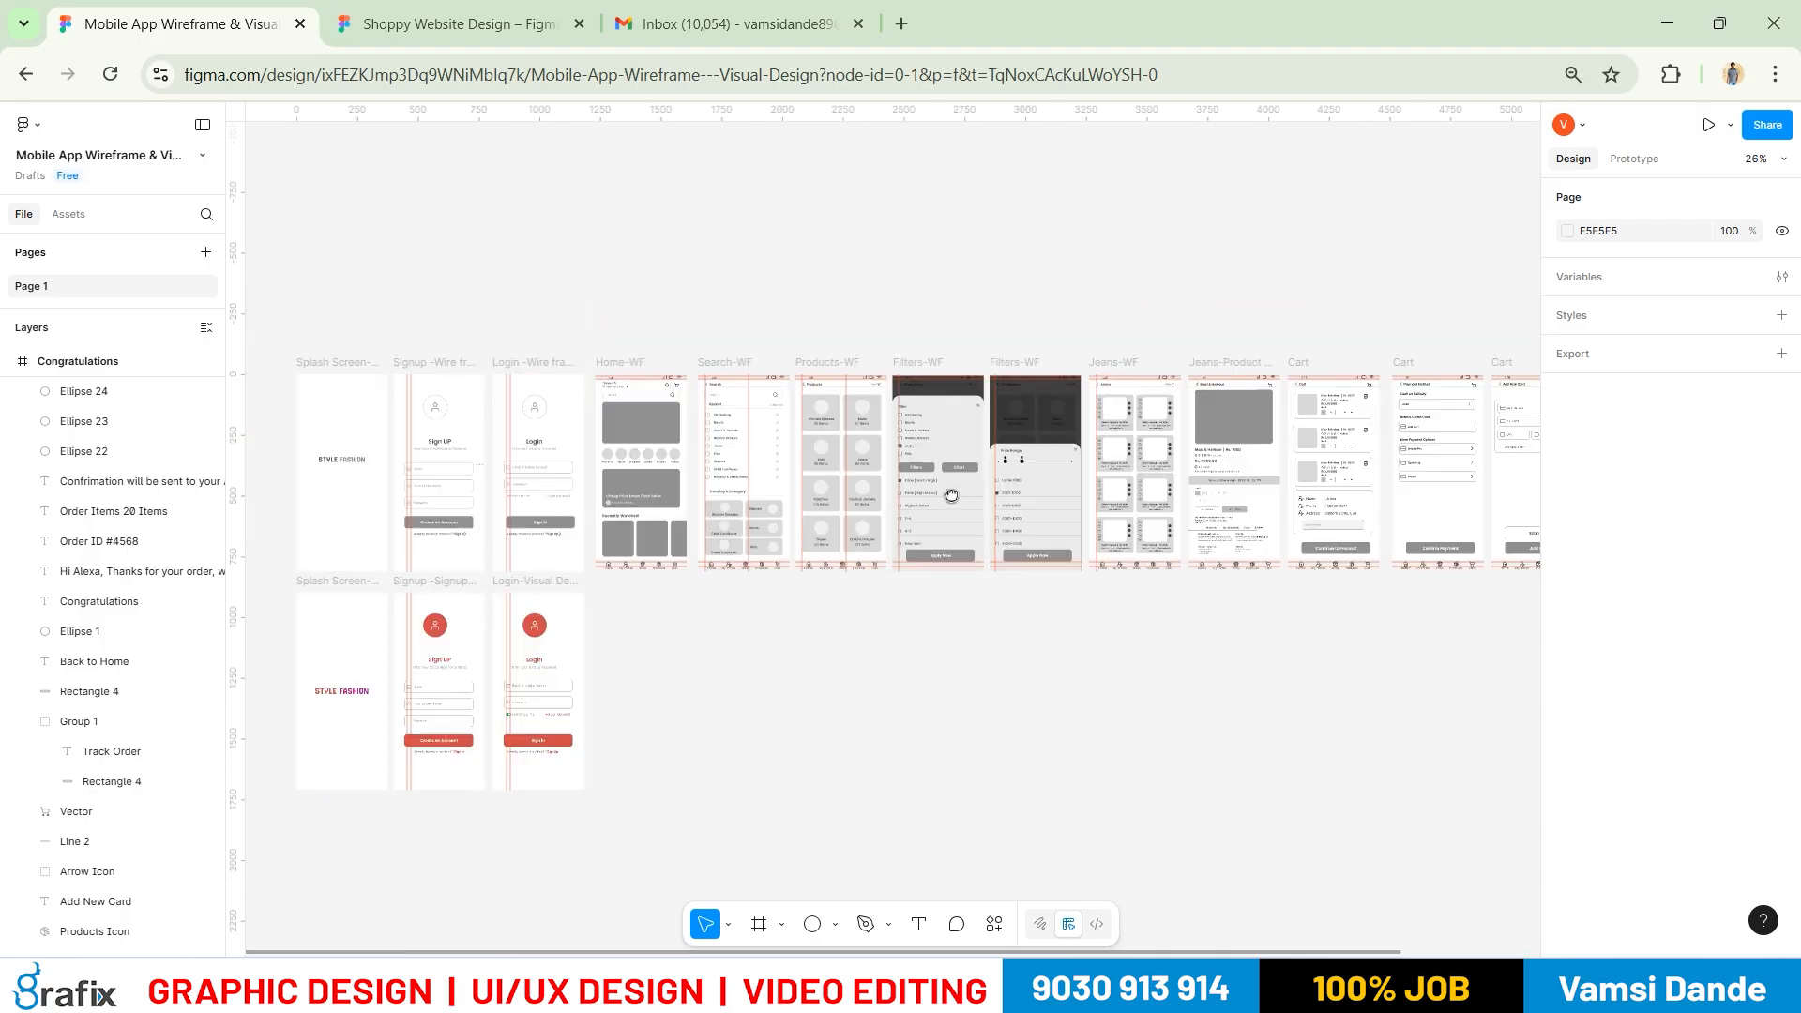
scroll(662, 503, "down", 2)
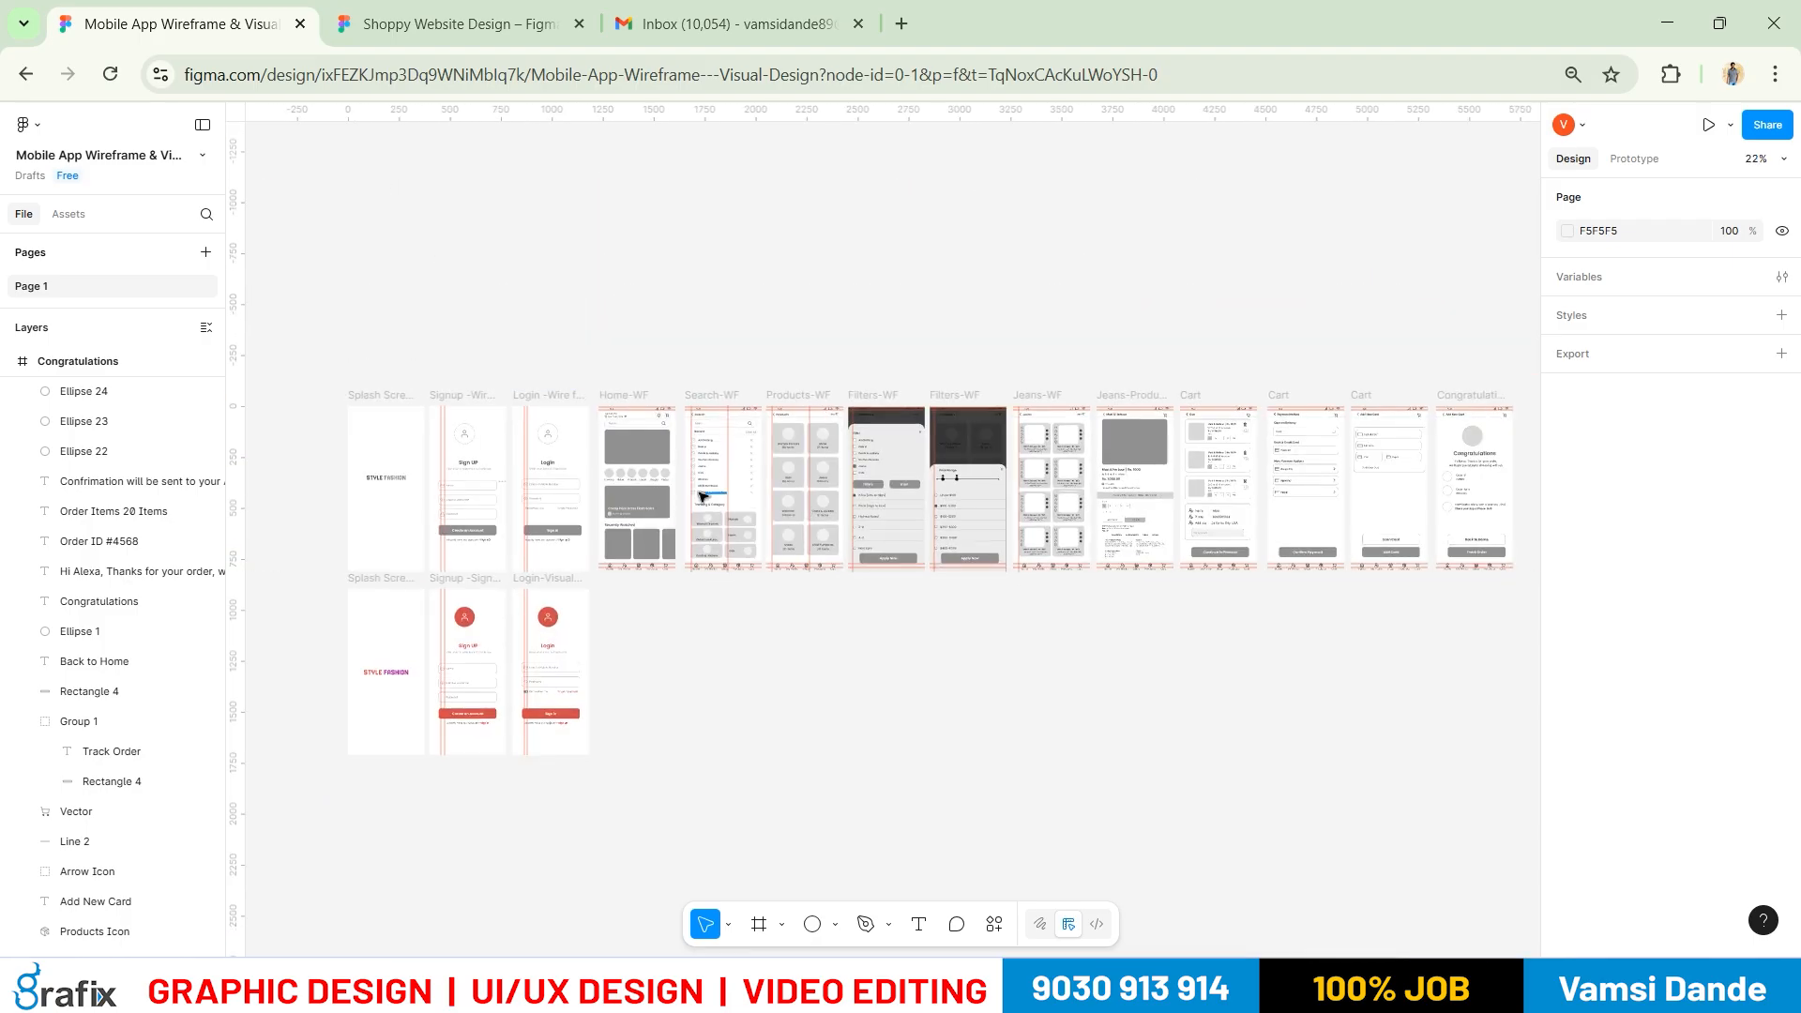
left_click_drag(1242, 503, 1164, 511)
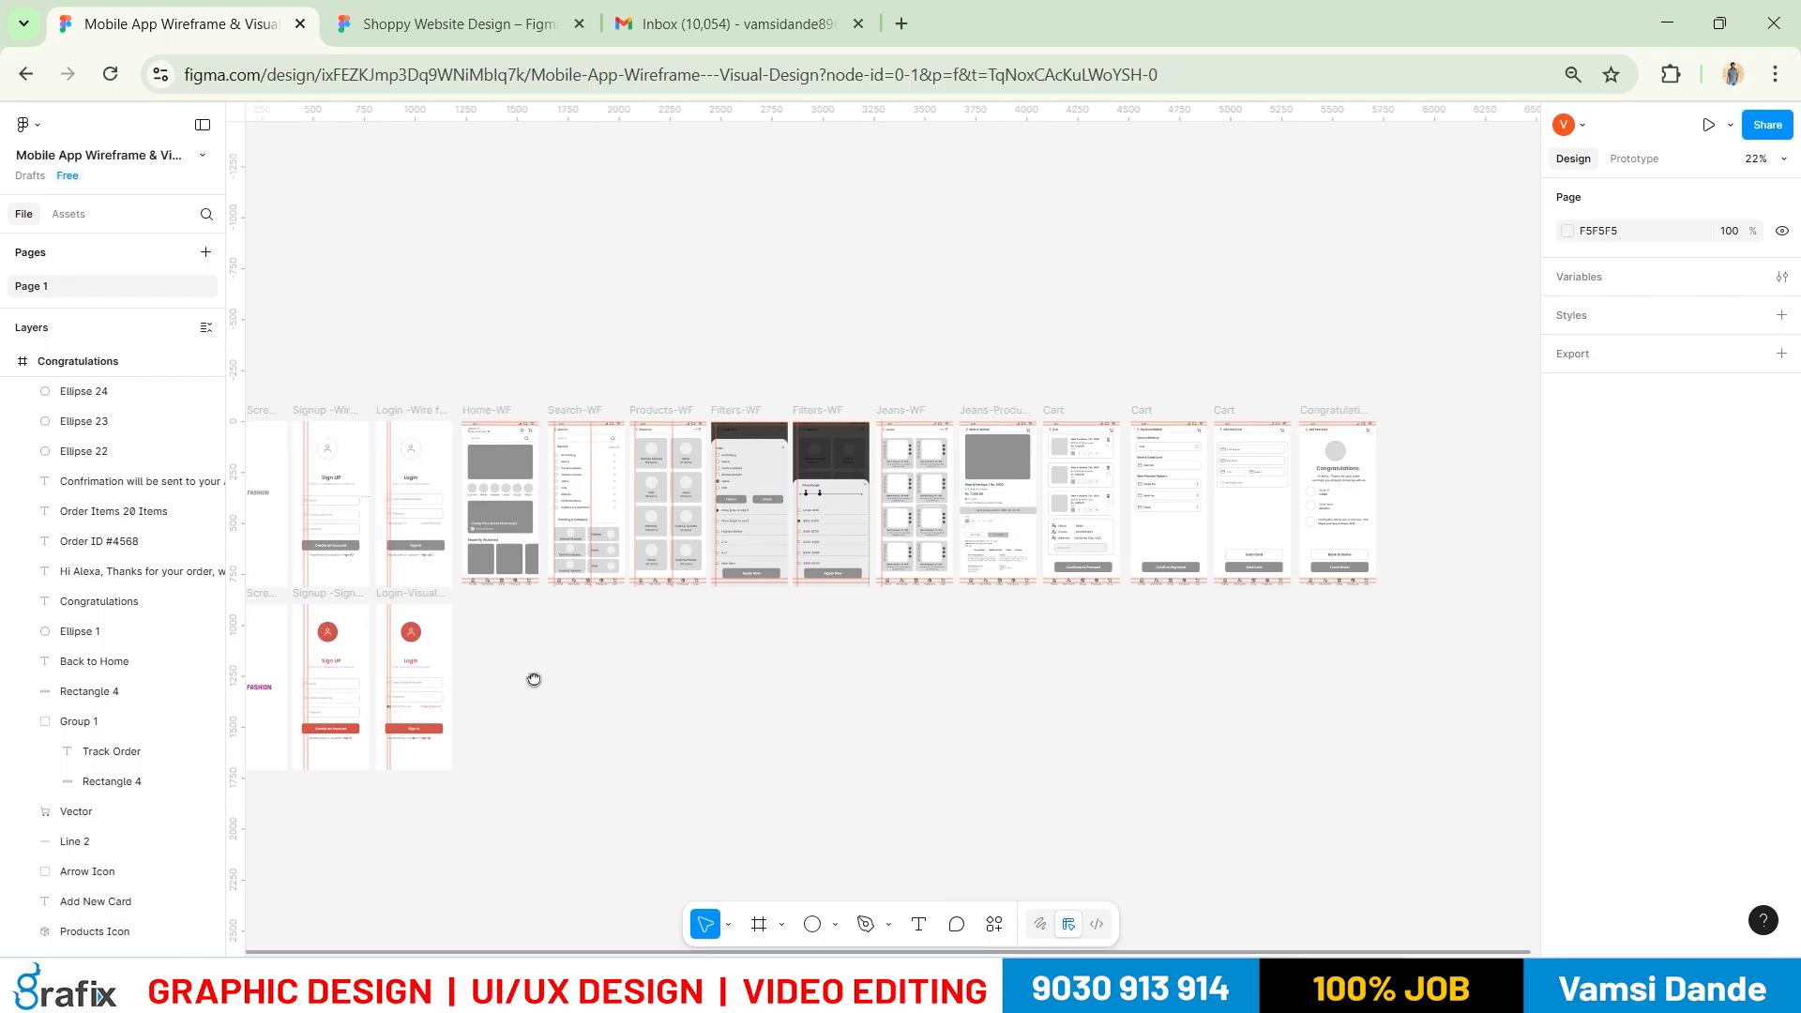
left_click_drag(534, 679, 534, 551)
scroll(535, 550, "up", 3)
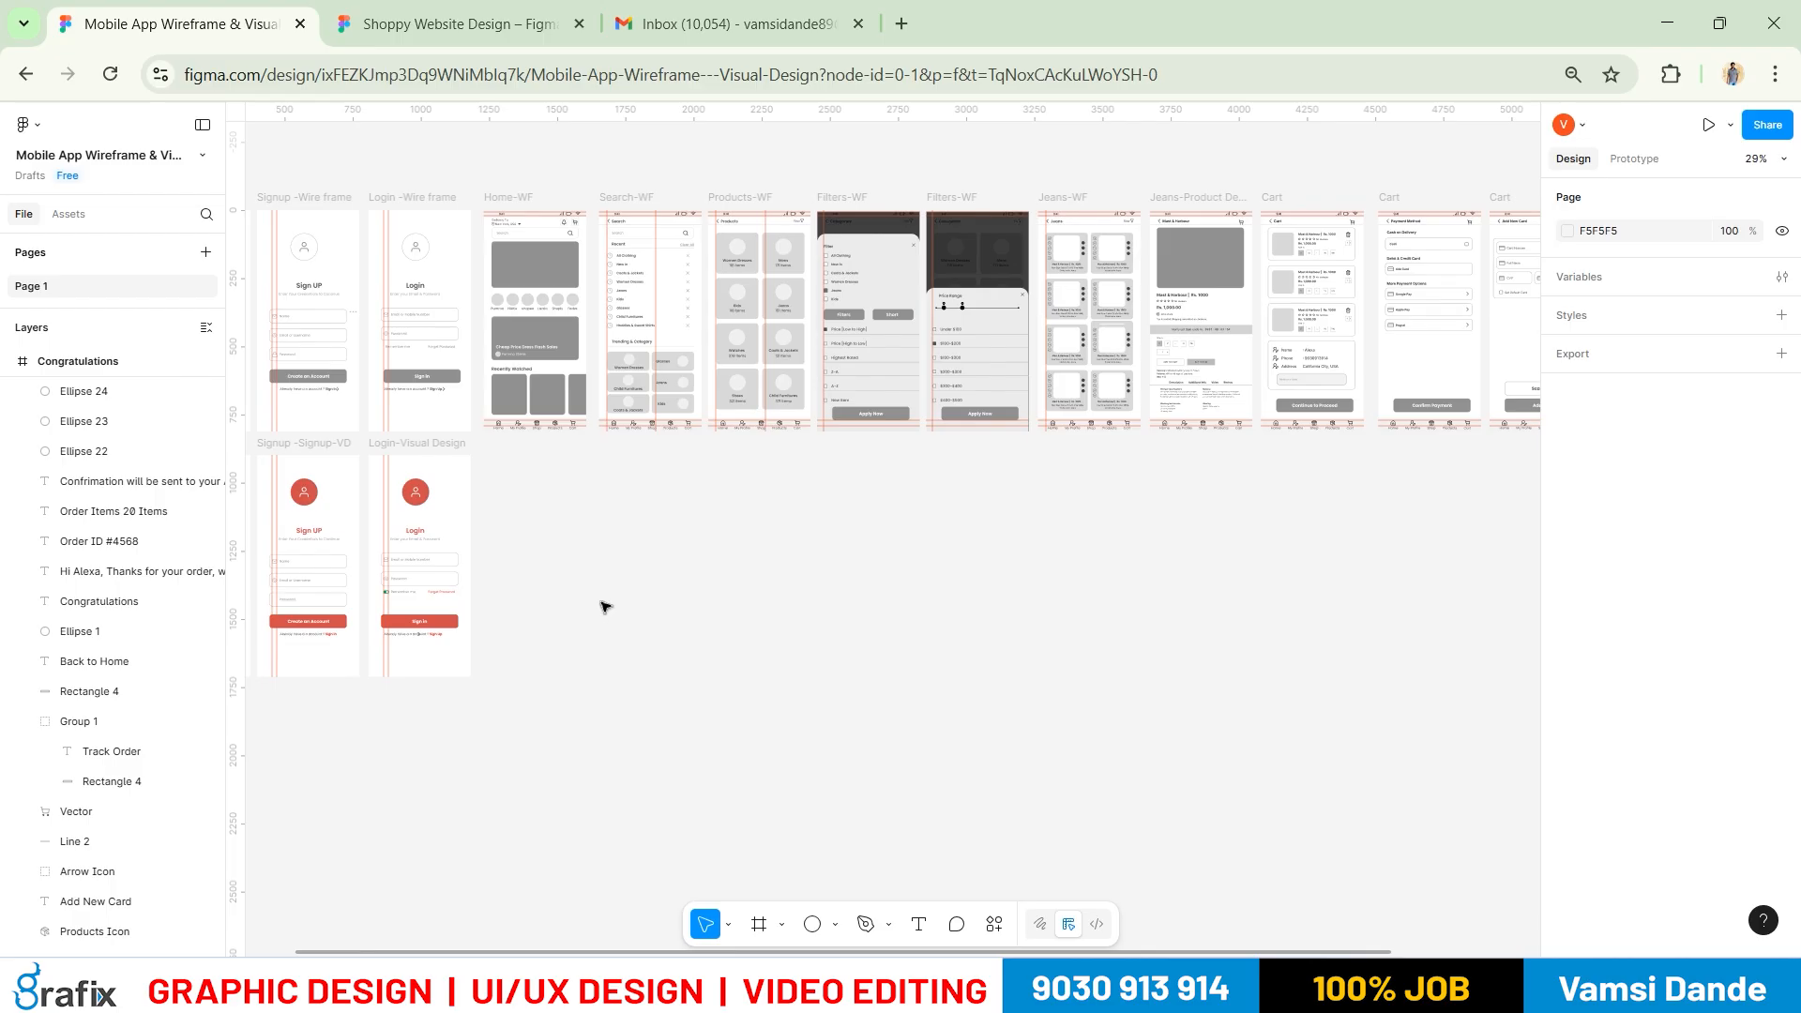
scroll(566, 623, "up", 2)
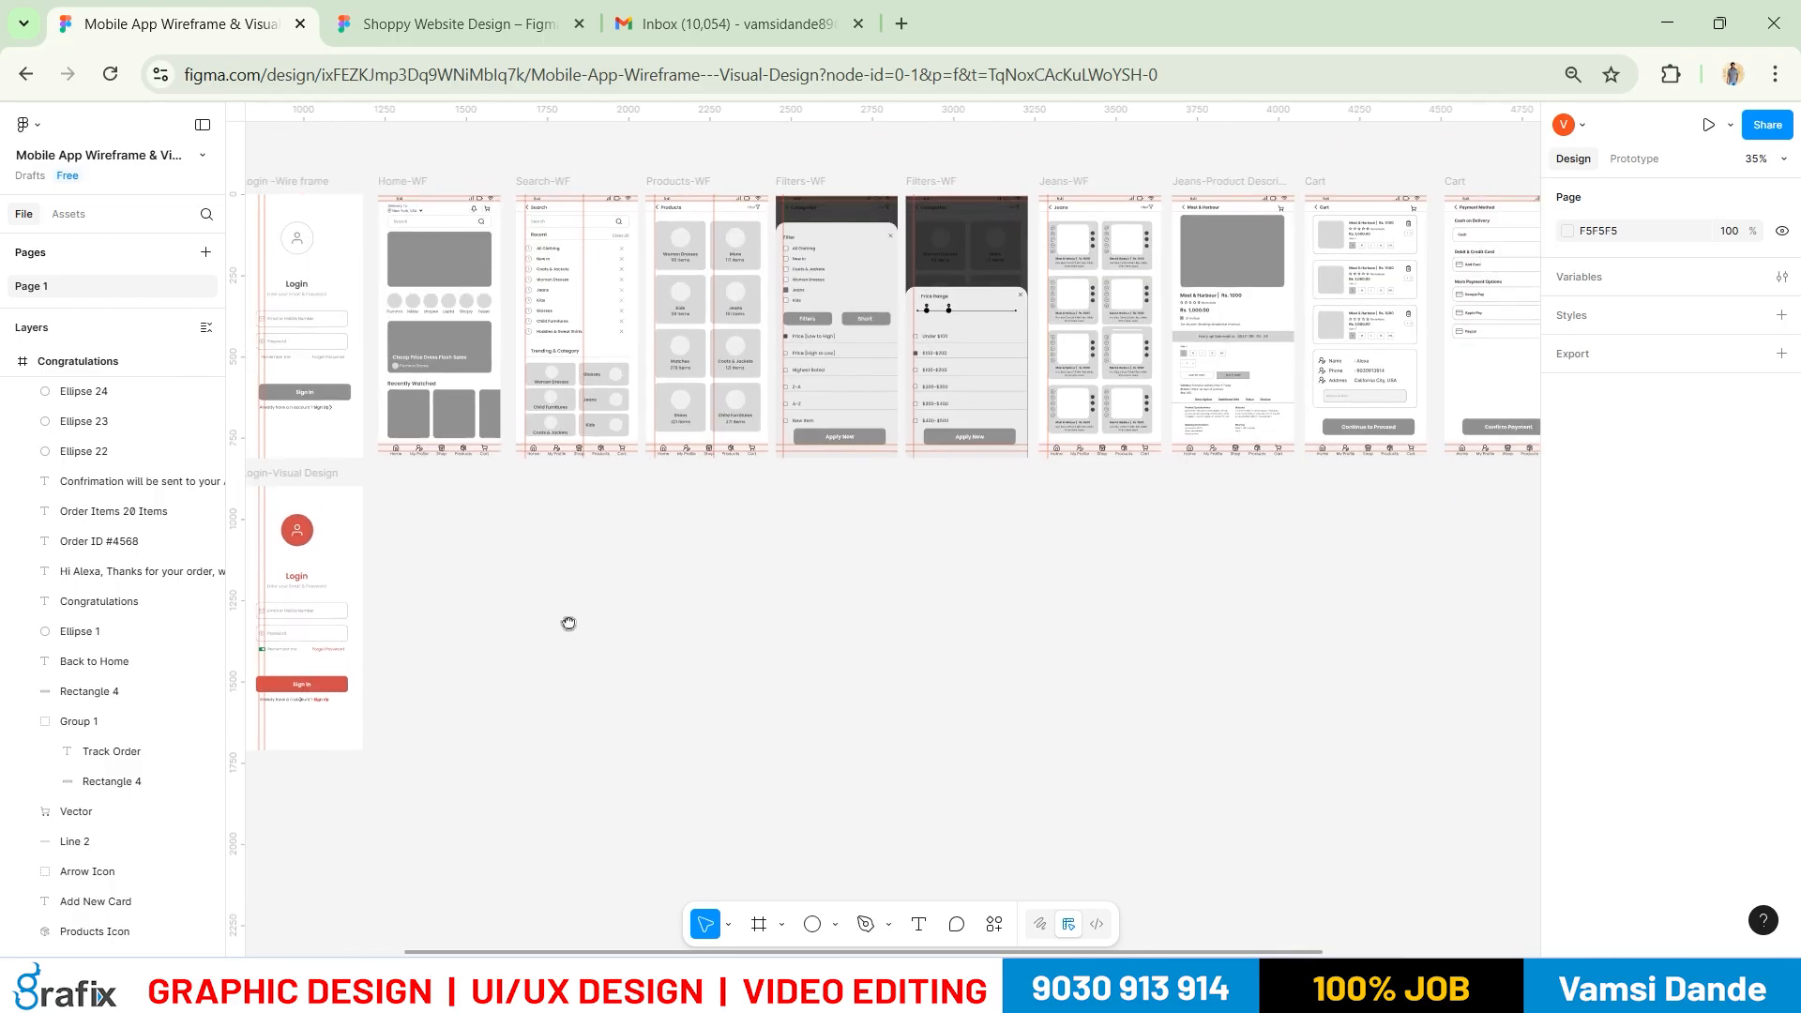
scroll(600, 608, "down", 2)
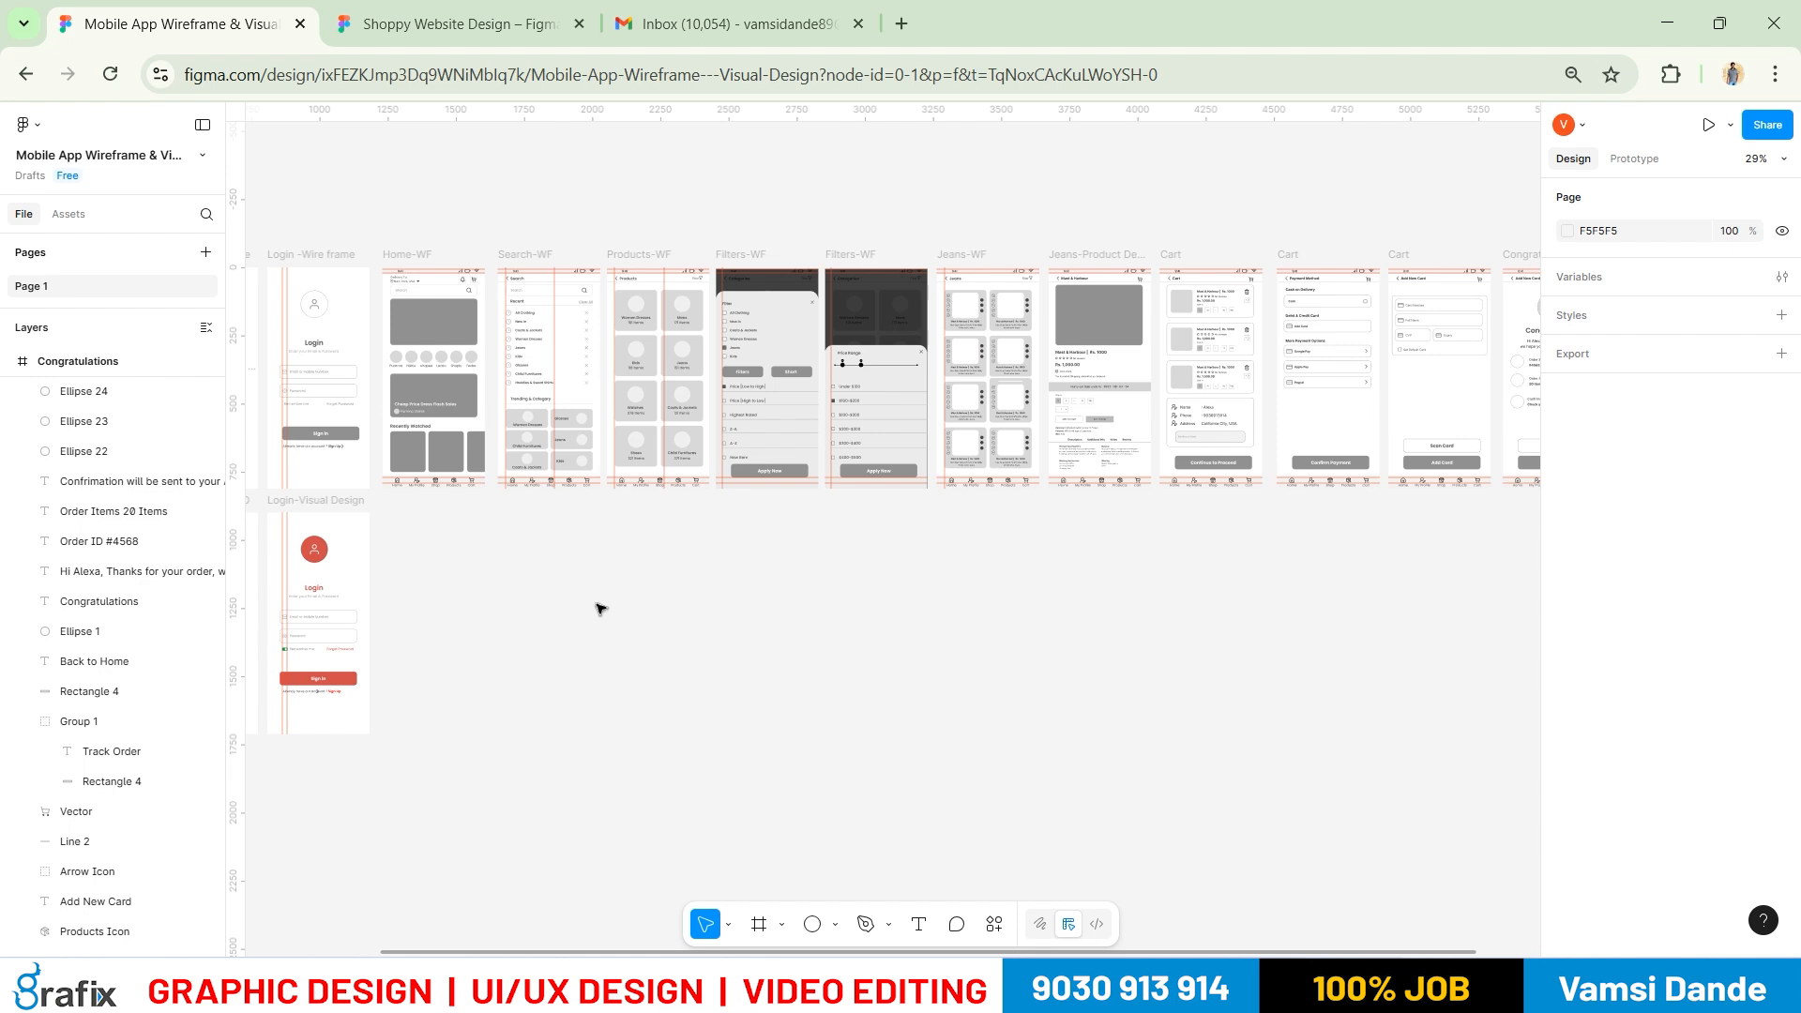
scroll(934, 593, "up", 3)
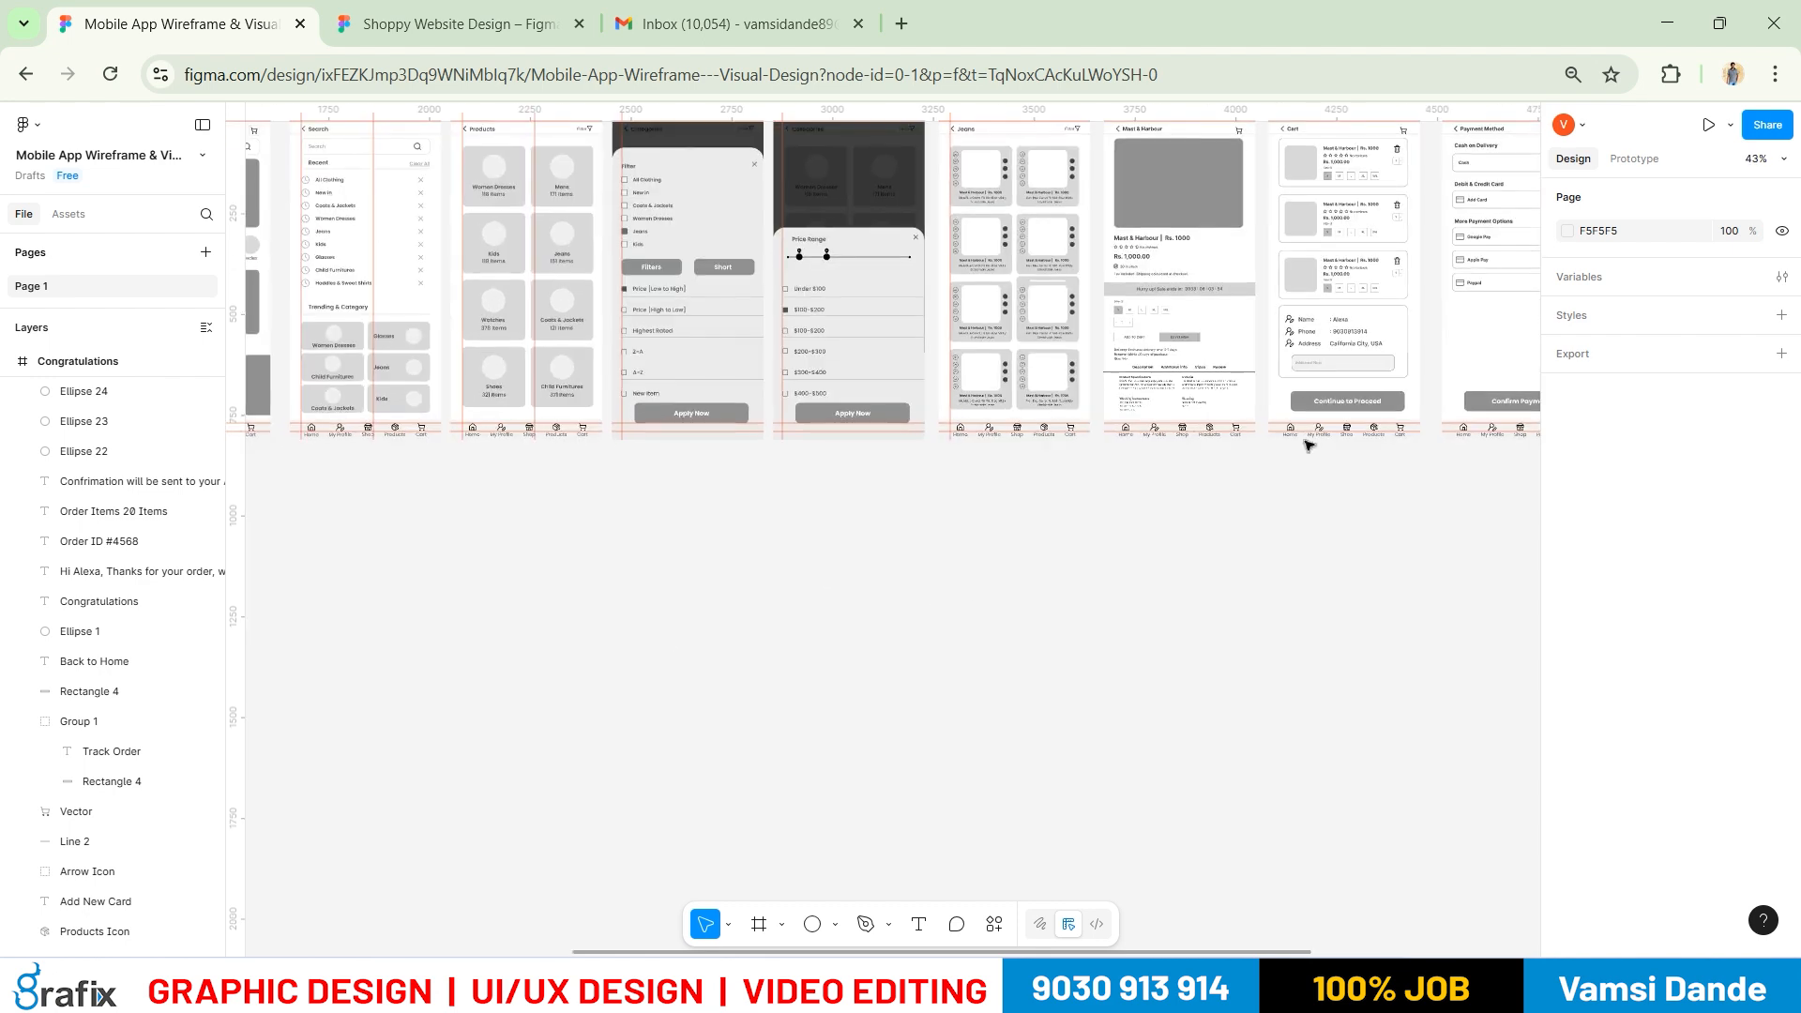
left_click(1001, 538)
key("ctrl+z")
key("ctrl+z")
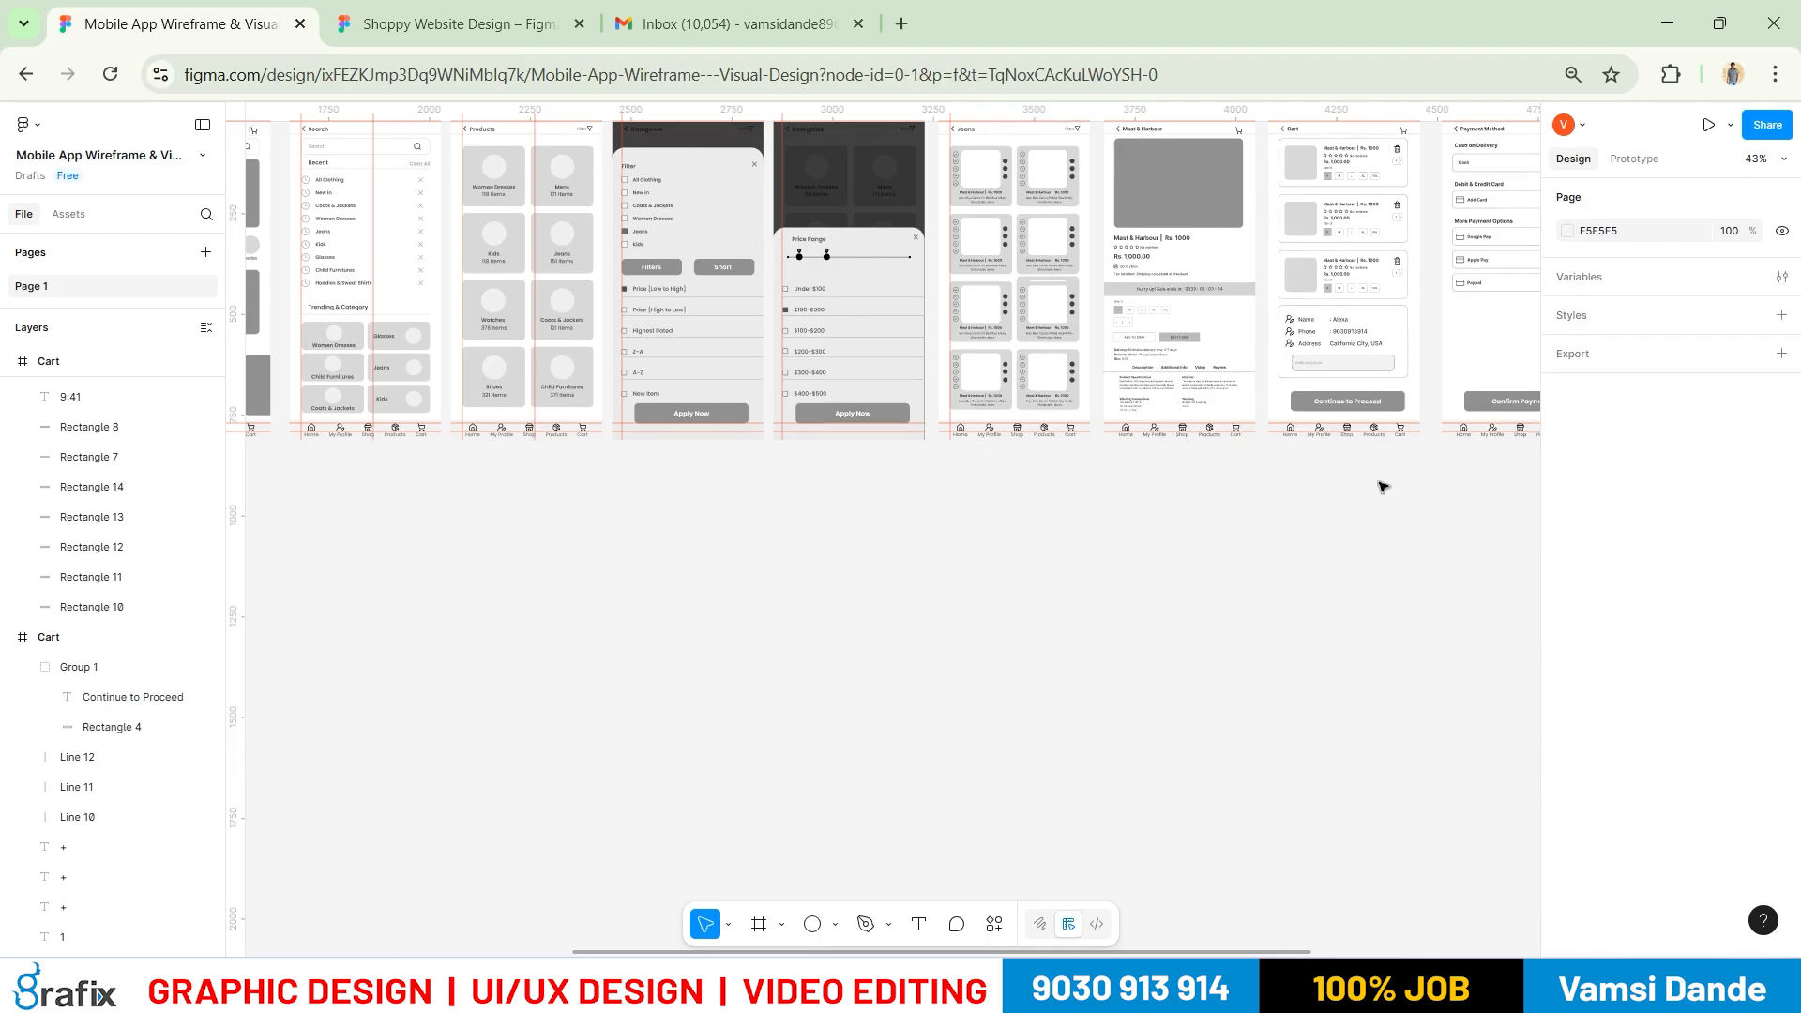
scroll(1316, 335, "up", 10)
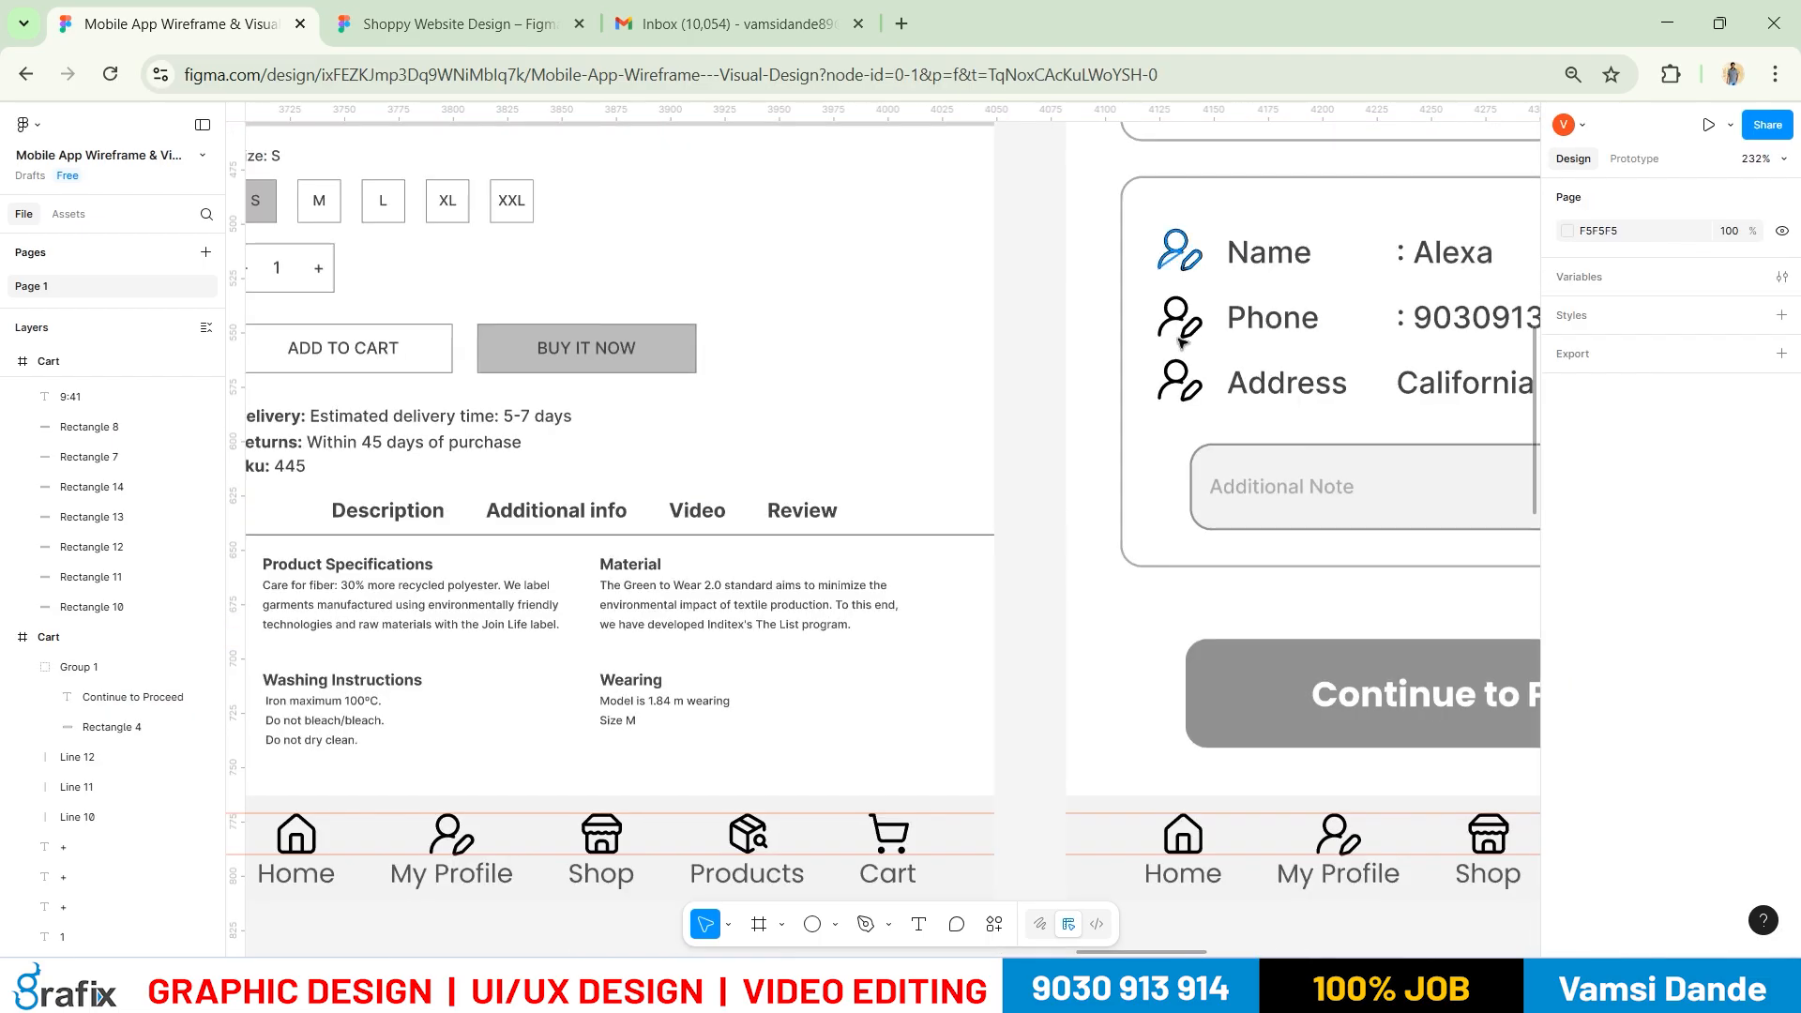
scroll(1184, 366, "down", 10)
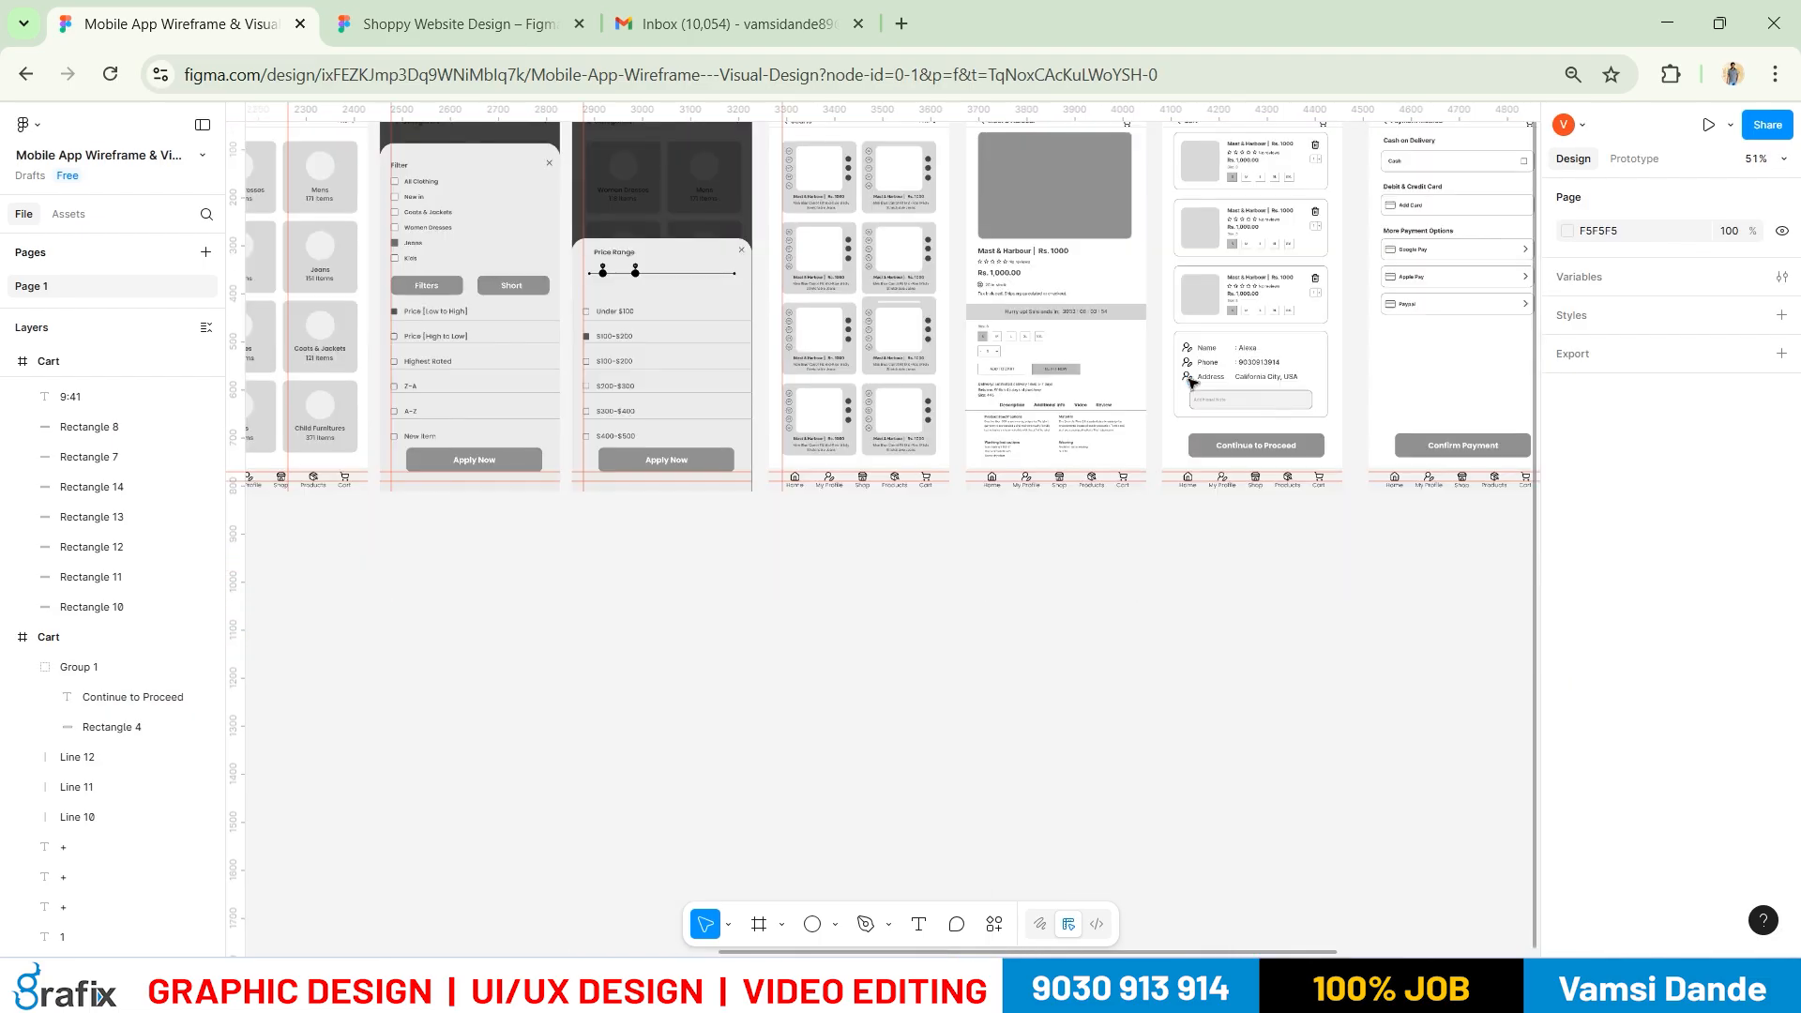
left_click_drag(1197, 401, 656, 602)
left_click_drag(793, 592, 912, 466)
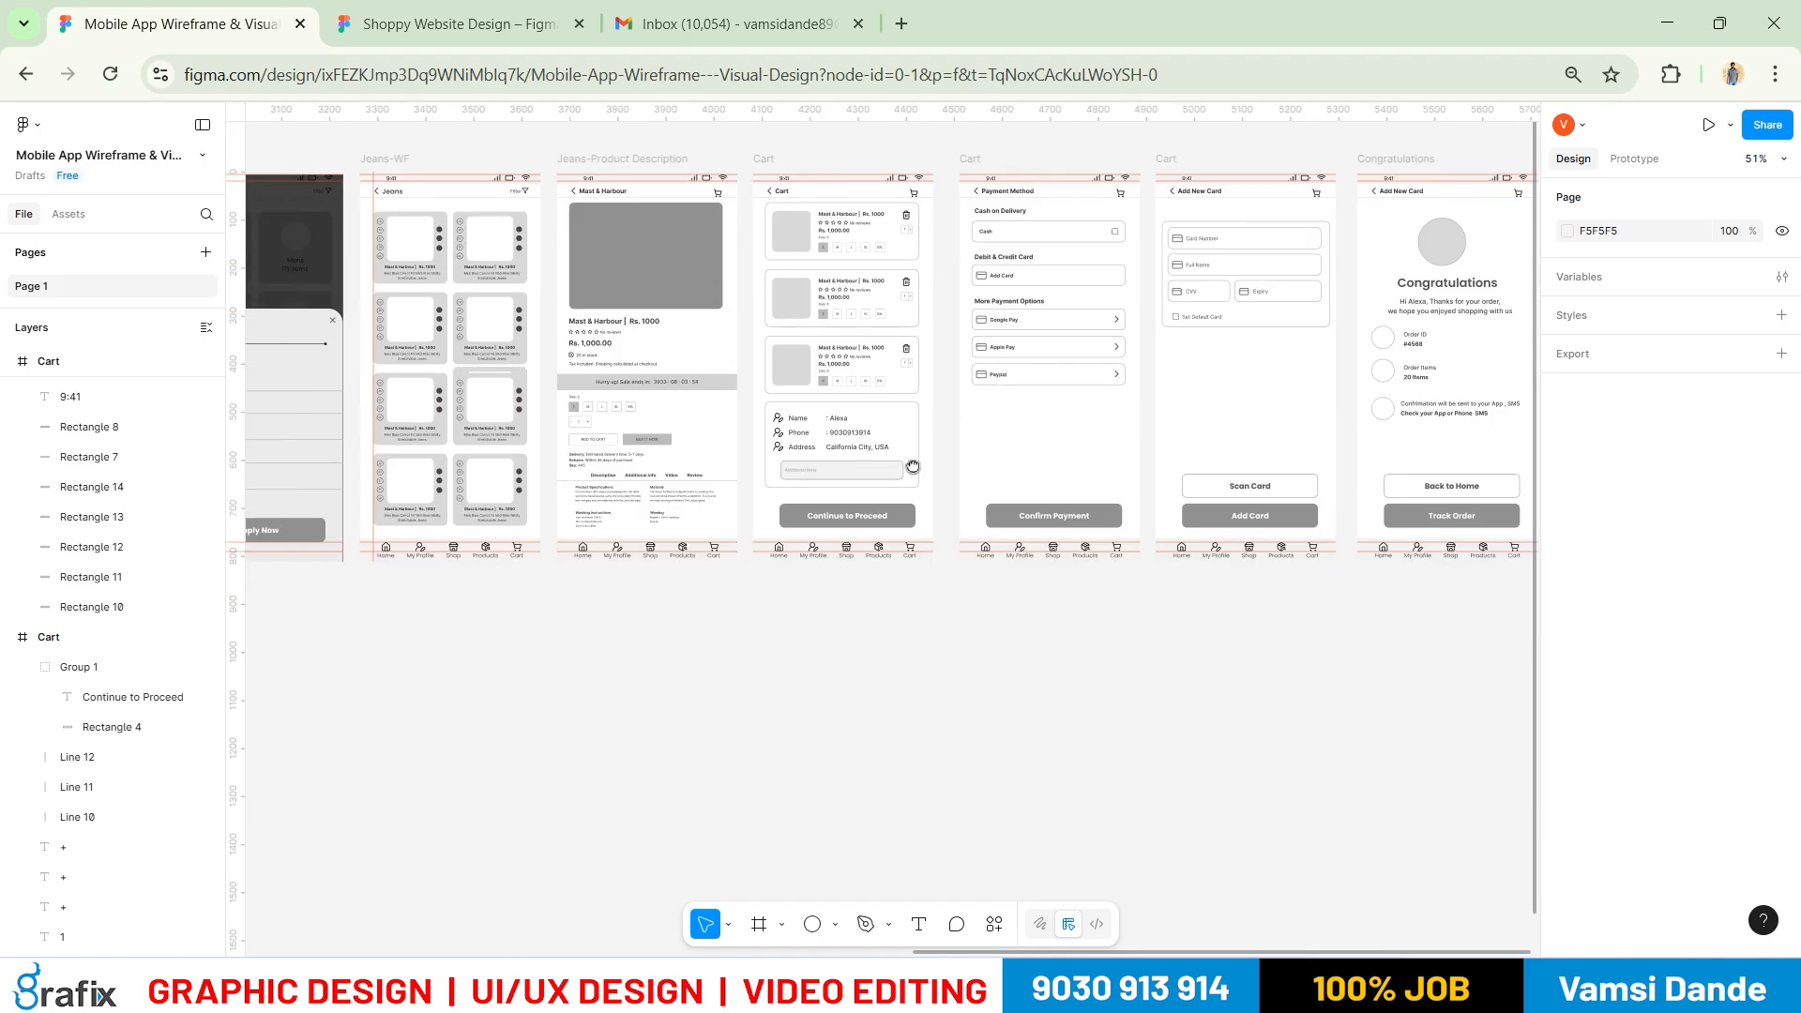
scroll(1061, 578, "down", 1)
scroll(1063, 581, "down", 2)
left_click_drag(751, 603, 948, 594)
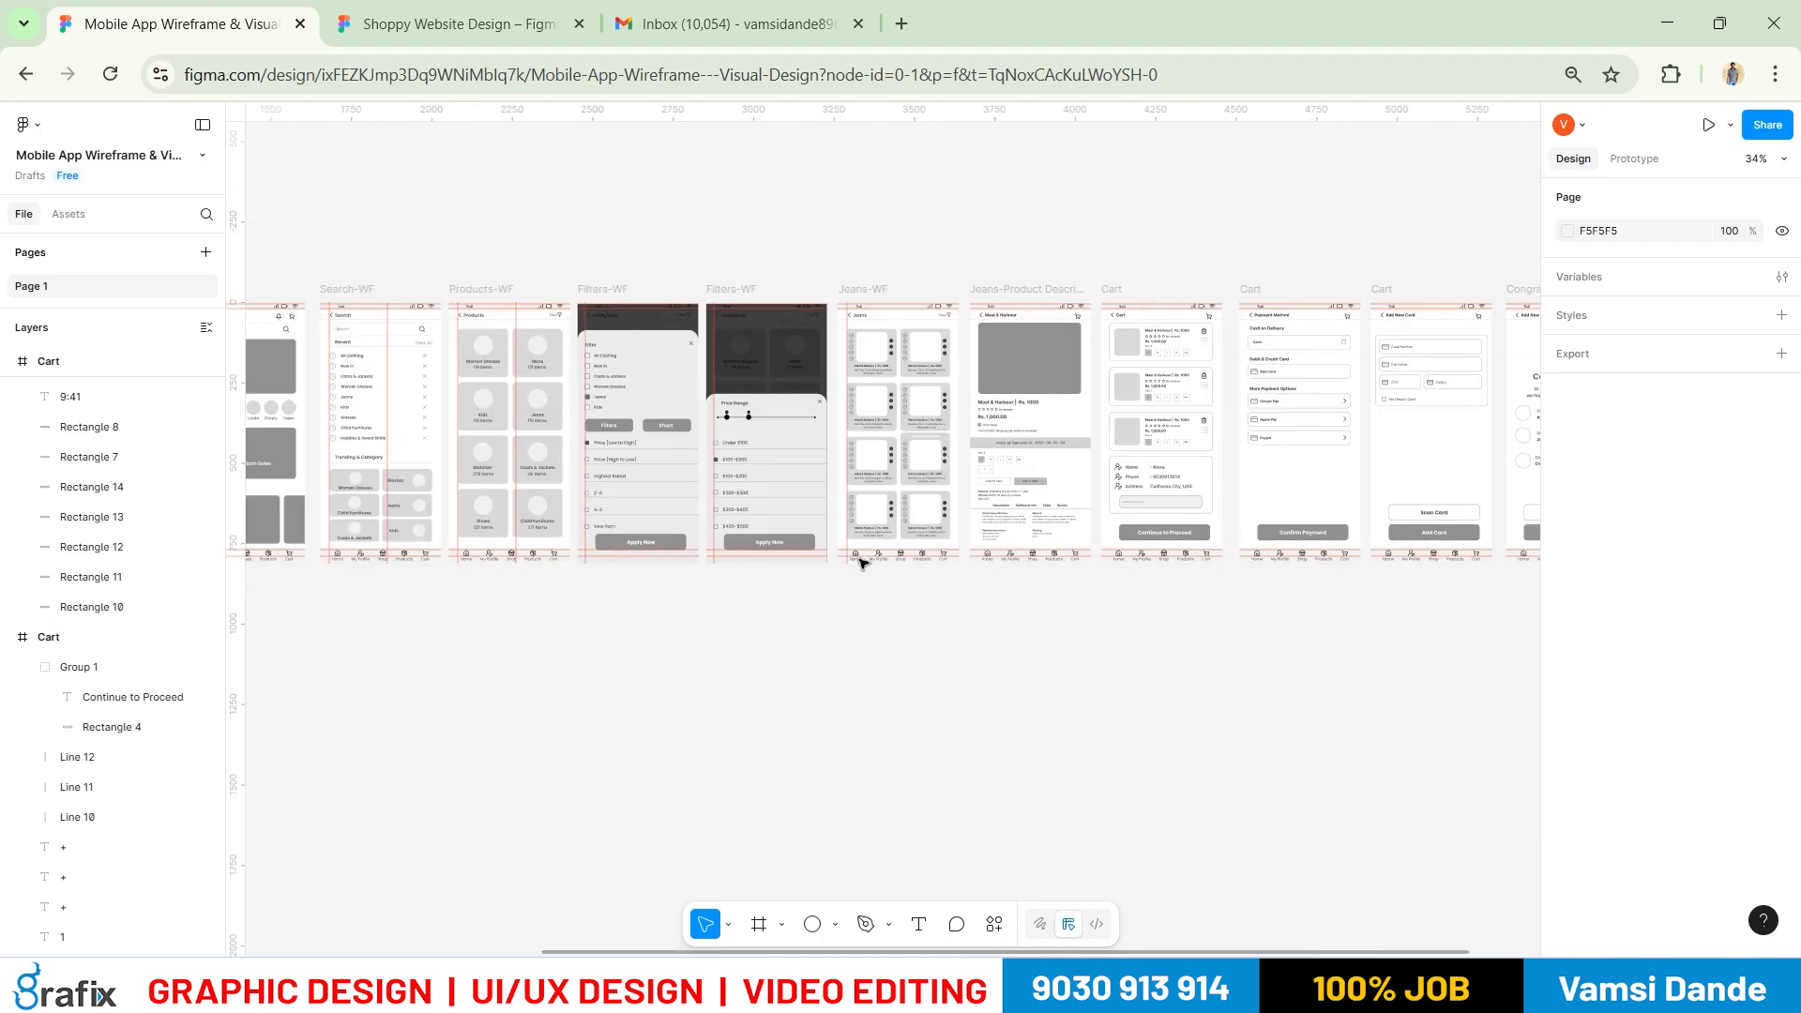
scroll(860, 561, "up", 3)
left_click_drag(1093, 655, 1002, 639)
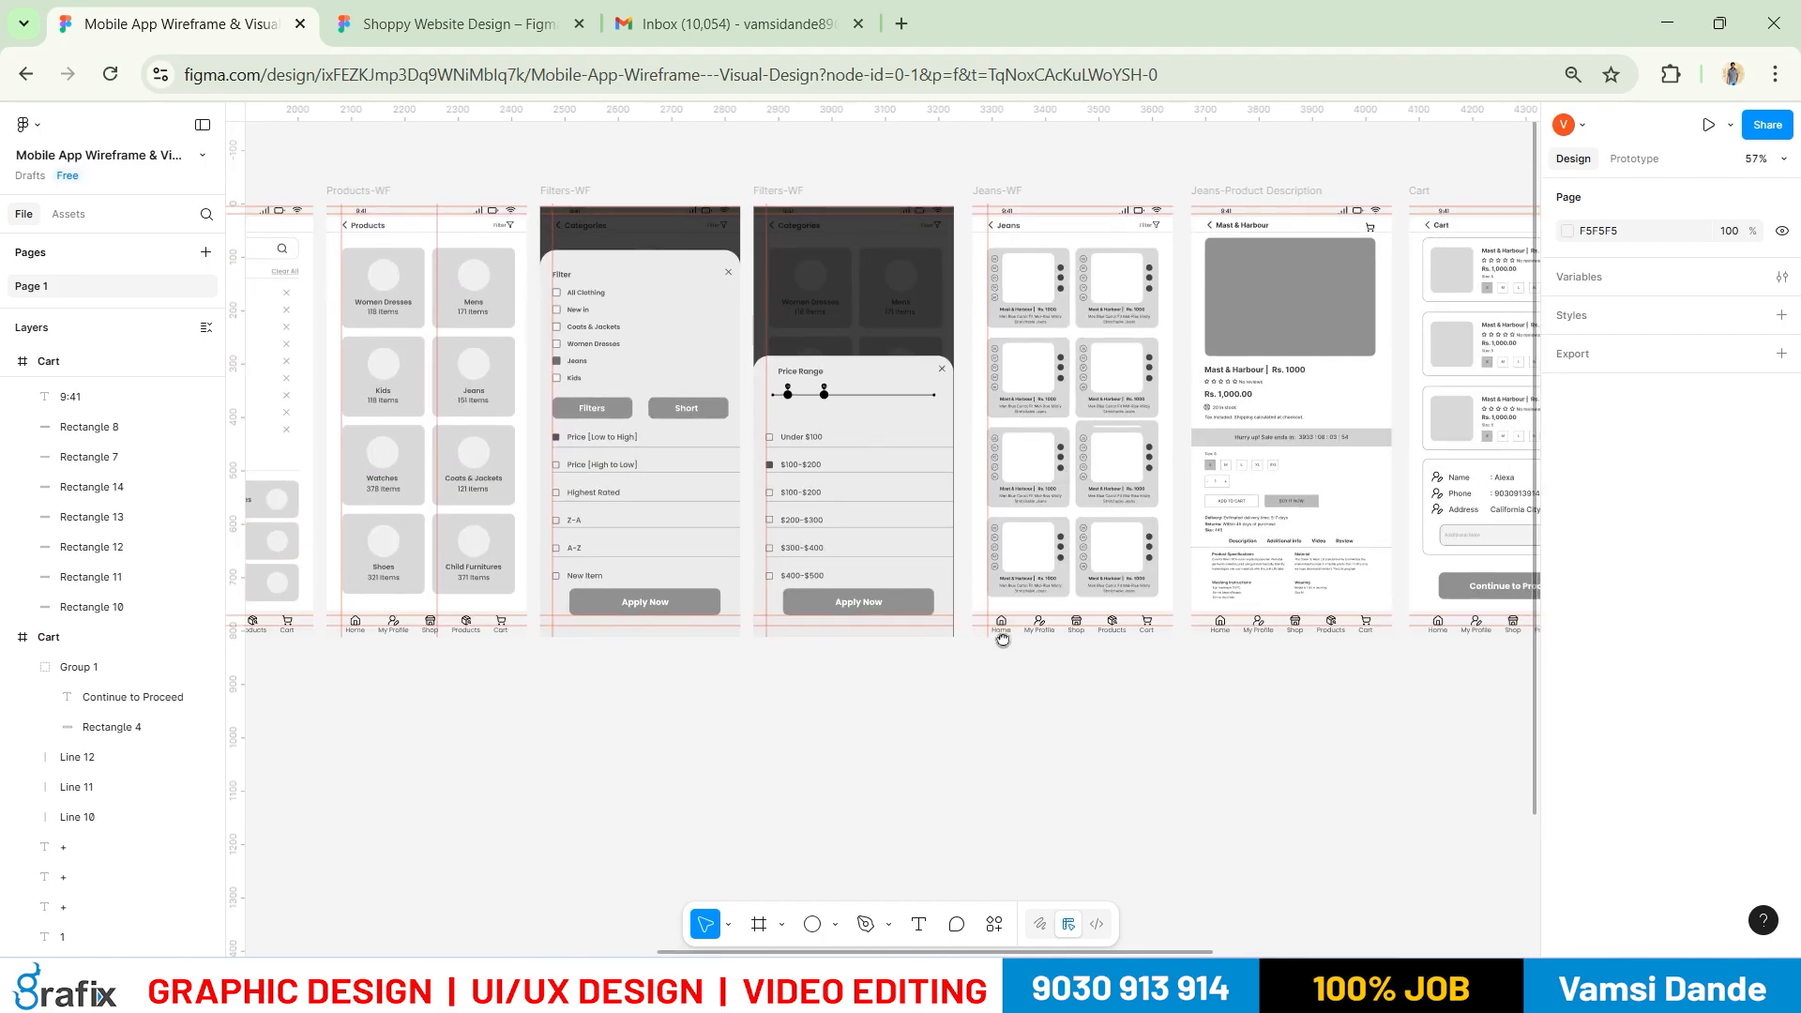
scroll(994, 638, "up", 6)
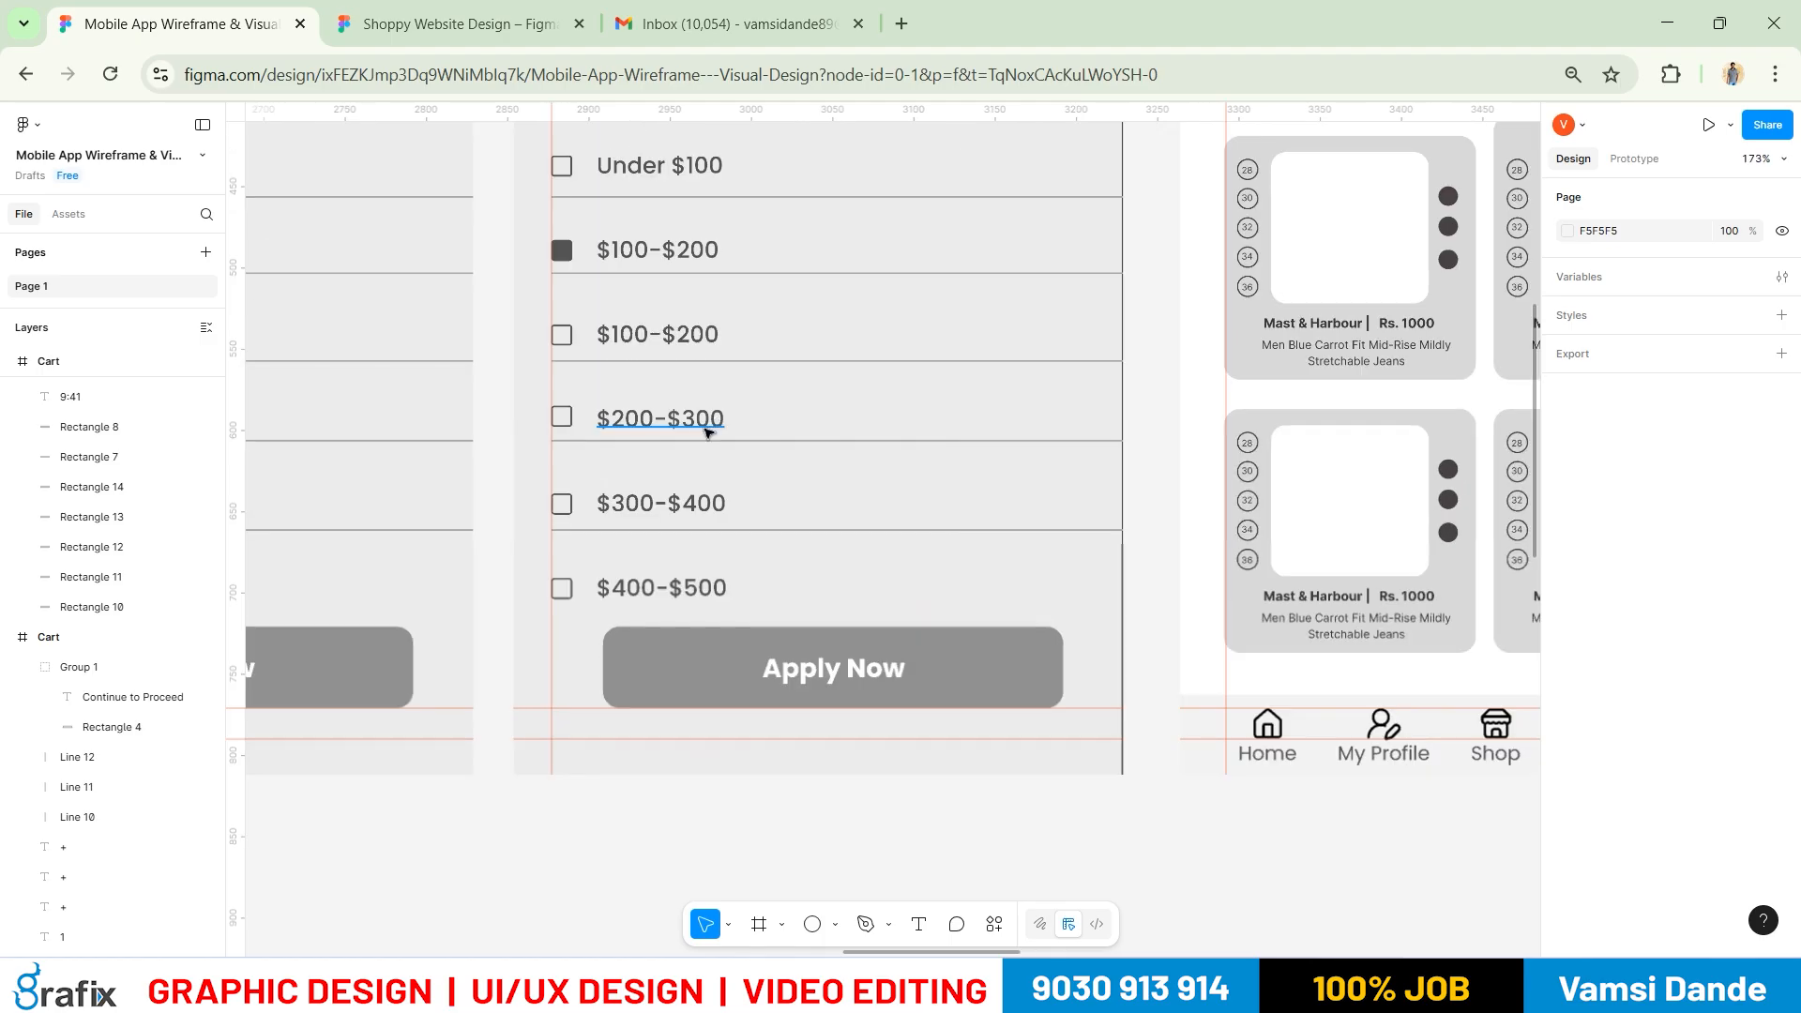
scroll(753, 502, "down", 3)
scroll(753, 502, "down", 2)
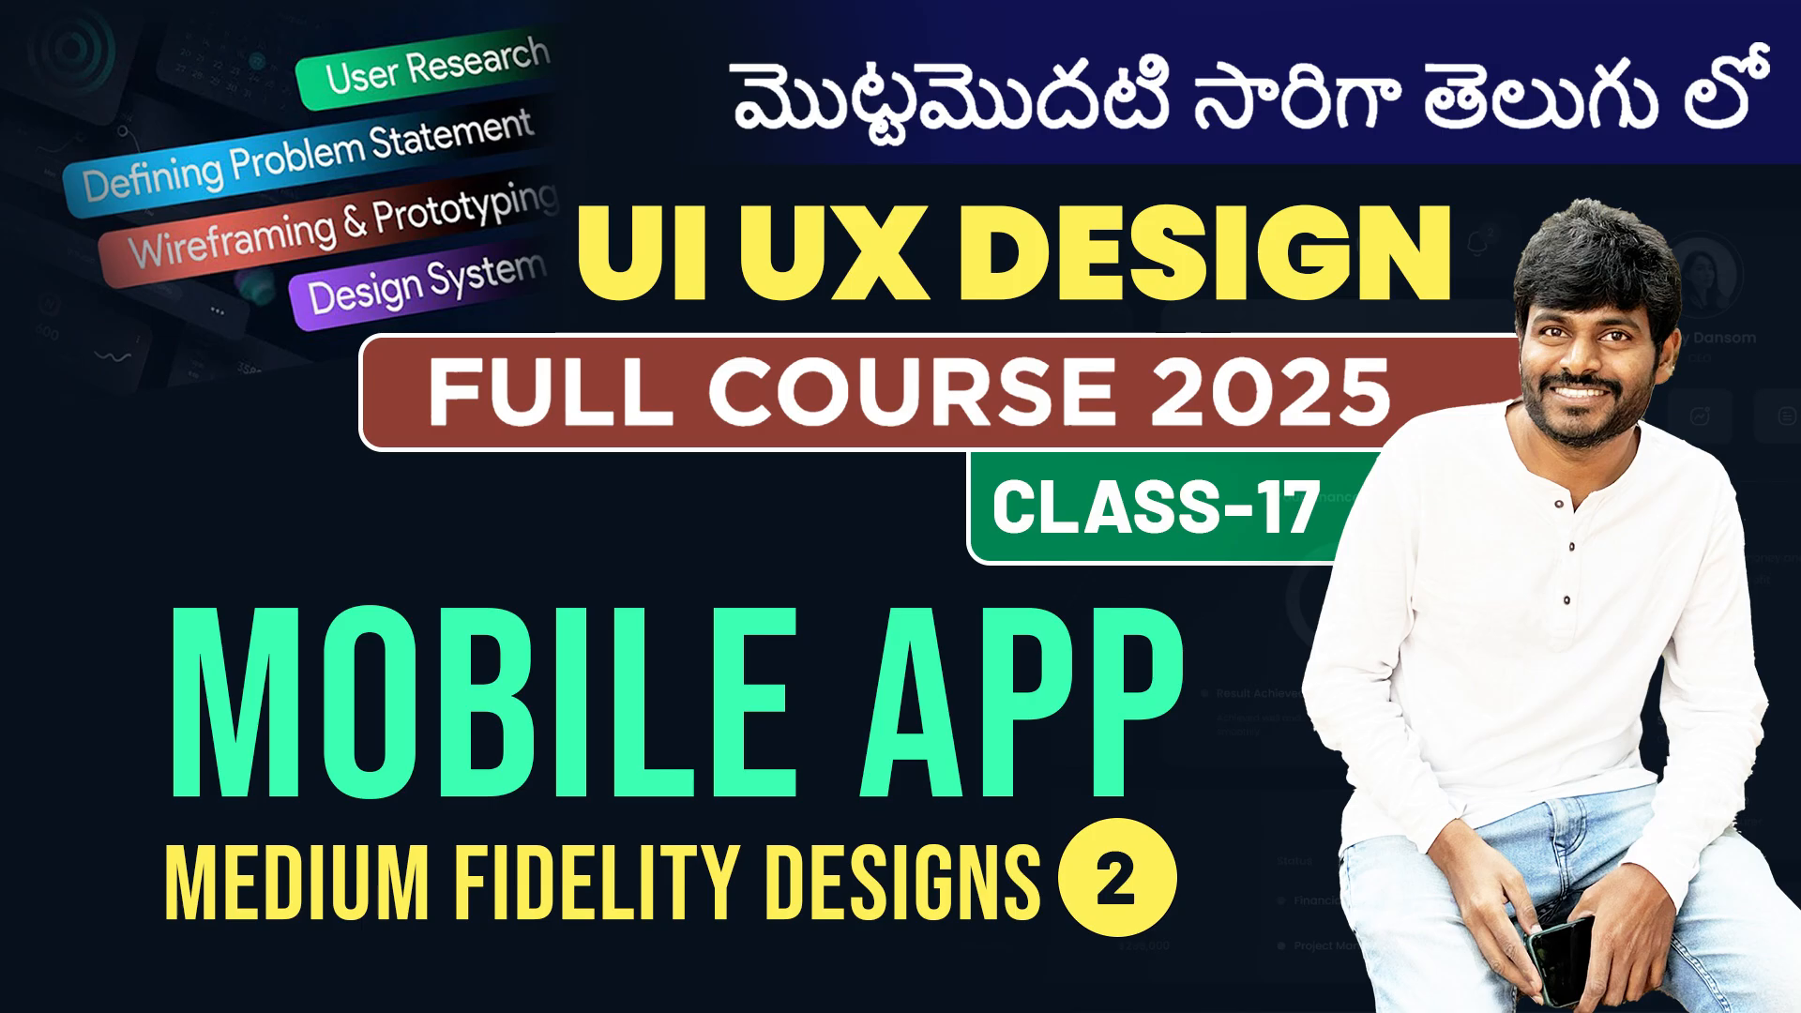